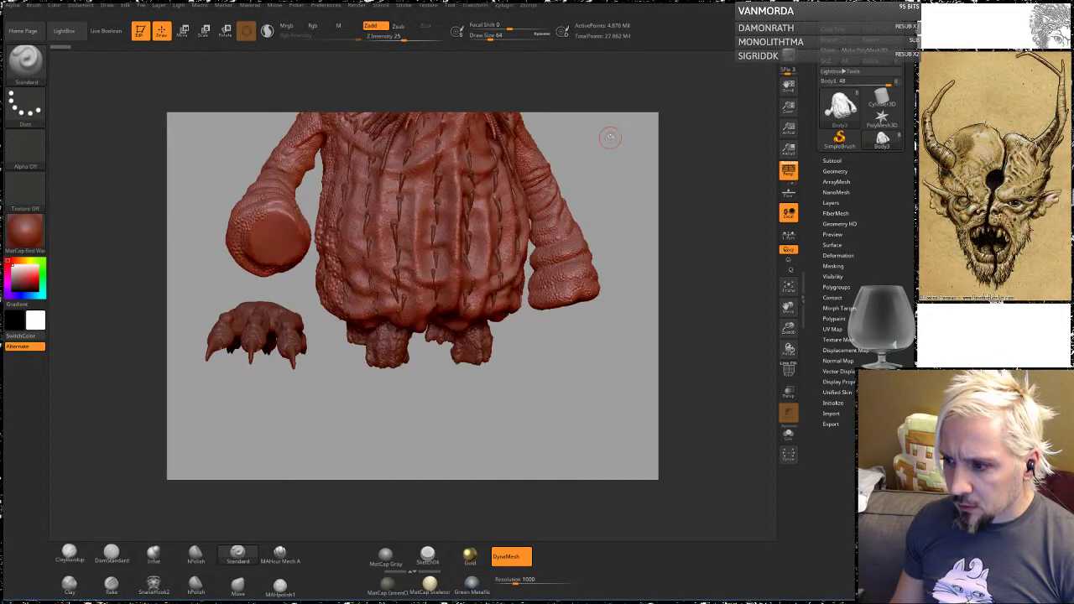
Step: Examine the creature's body from the front and back, and up close on the belly and chest
left_click_drag(610, 137, 618, 210, "alt")
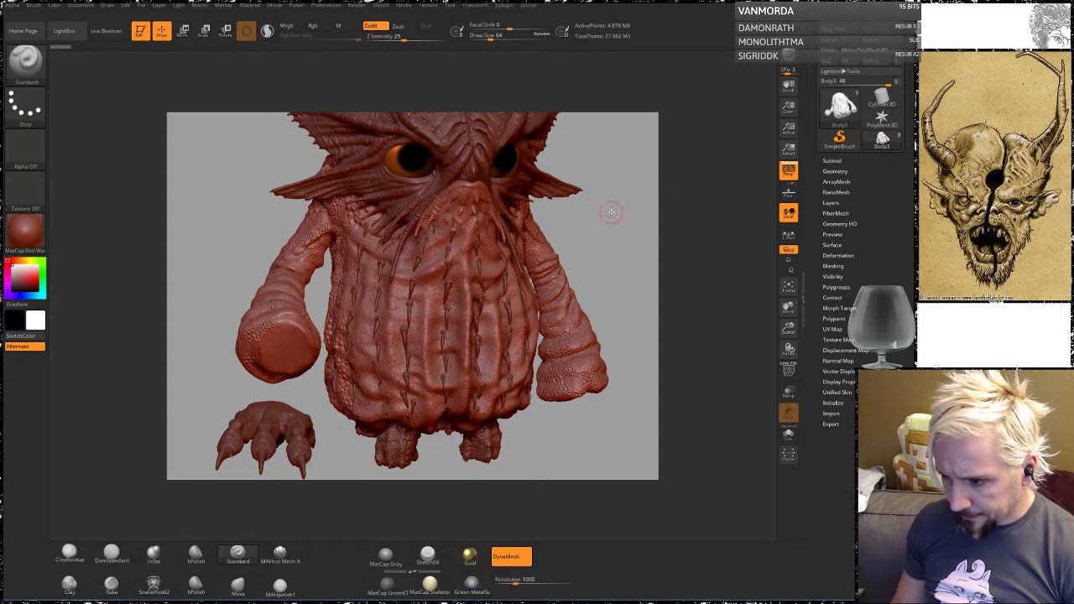
left_click_drag(612, 212, 600, 245, "alt")
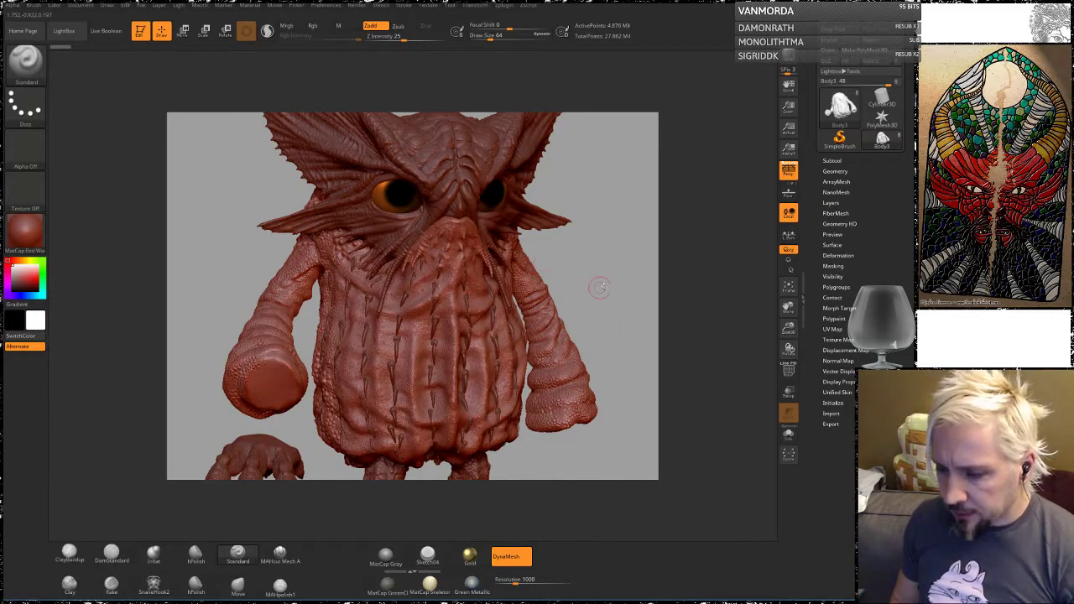
mouse_move(615, 301)
left_mouse_down()
mouse_move(600, 285)
mouse_move(576, 303)
mouse_move(563, 283)
mouse_move(580, 269)
mouse_move(565, 293)
mouse_move(511, 322)
left_mouse_up()
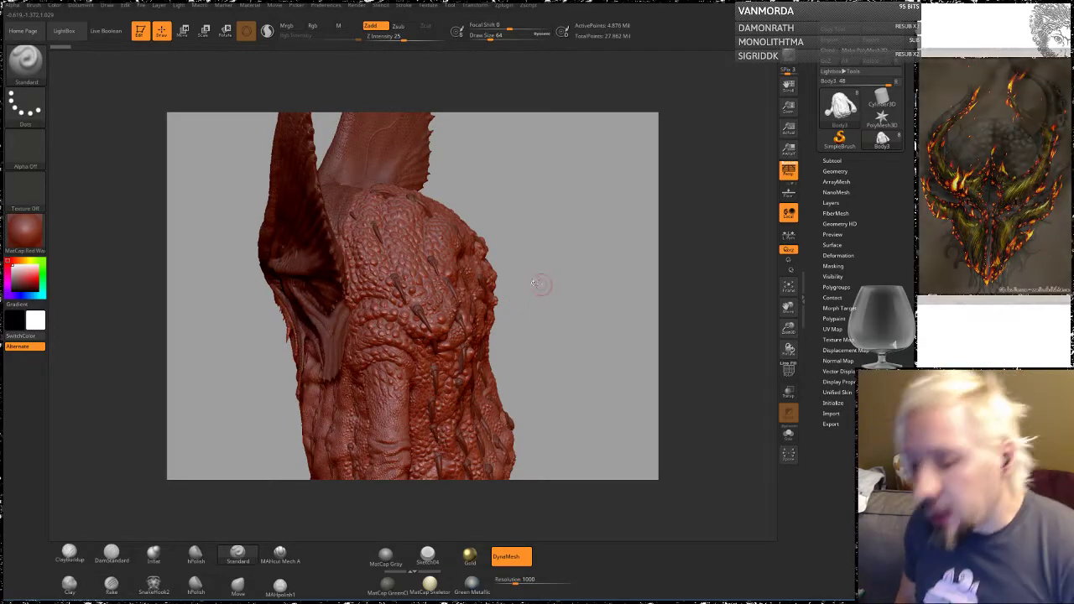
mouse_move(561, 327)
left_mouse_down()
mouse_move(599, 274)
mouse_move(595, 350)
mouse_move(492, 240)
mouse_move(566, 312)
mouse_move(560, 324)
mouse_move(540, 297)
mouse_move(589, 404)
left_mouse_up()
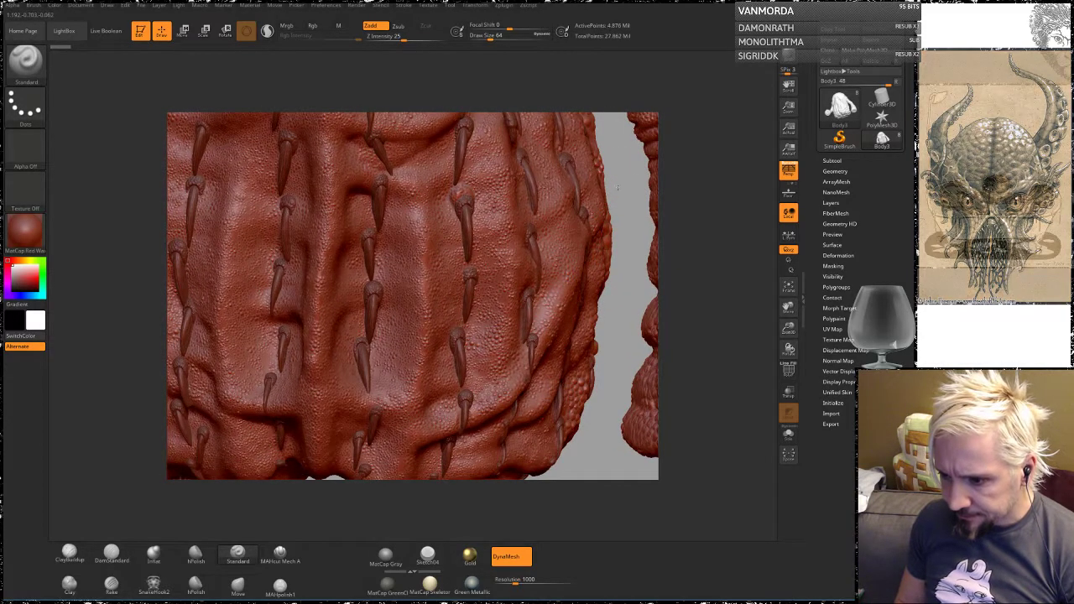
left_click_drag(623, 176, 616, 340, "alt")
mouse_move(663, 245)
left_mouse_down()
mouse_move(688, 285)
mouse_move(662, 280)
left_mouse_up()
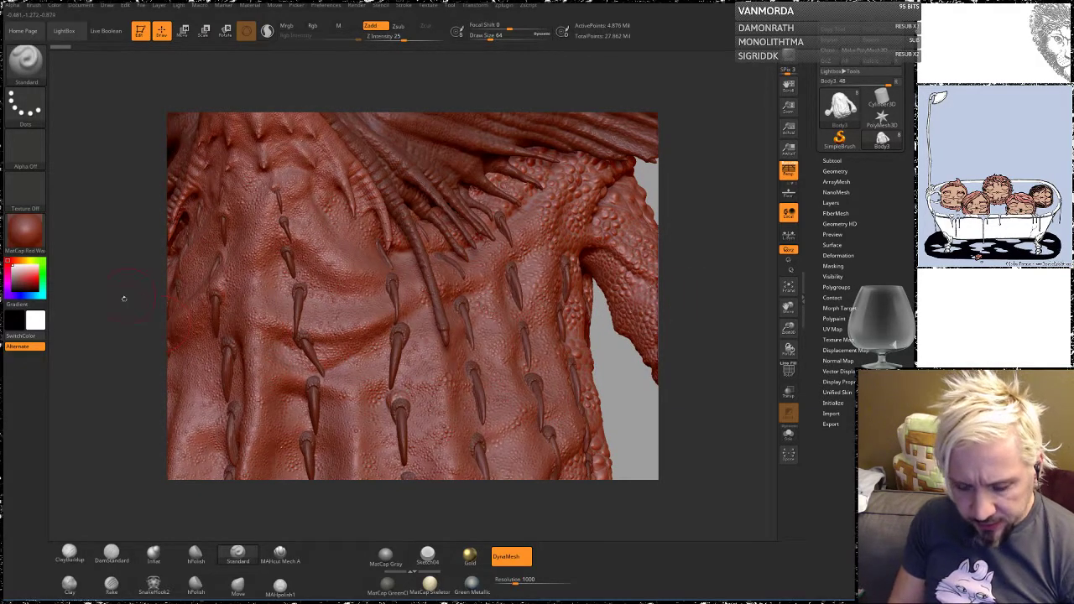
left_click_drag(125, 298, 162, 312)
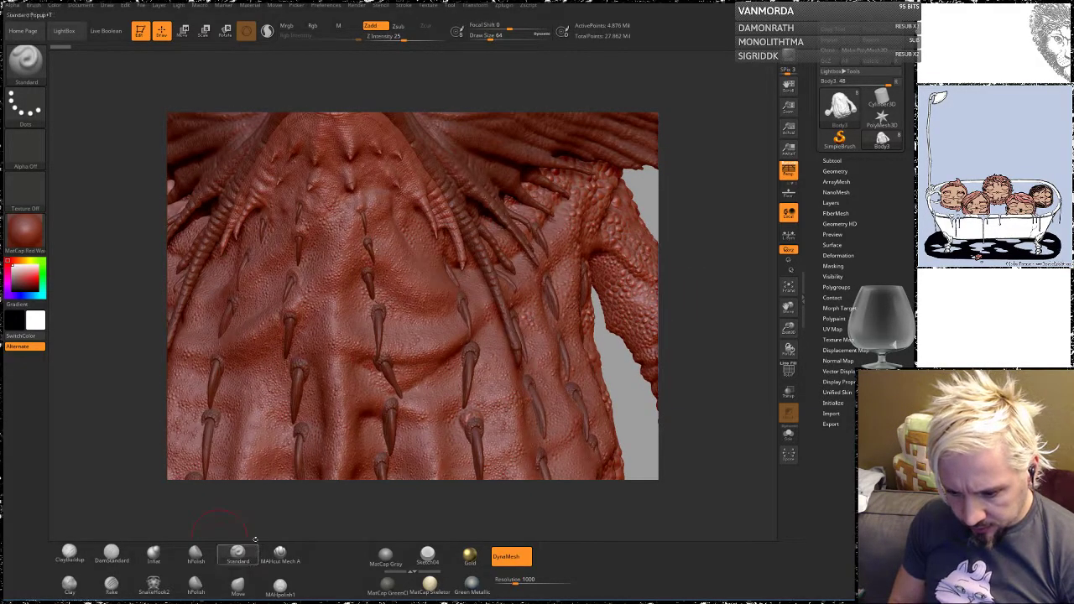
Step: Set the Standard brush to the DragRect stroke and import ScollaBumps2.PSD as its alpha from the ZAlphas Scale folder
left_click(30, 95)
left_click(120, 114)
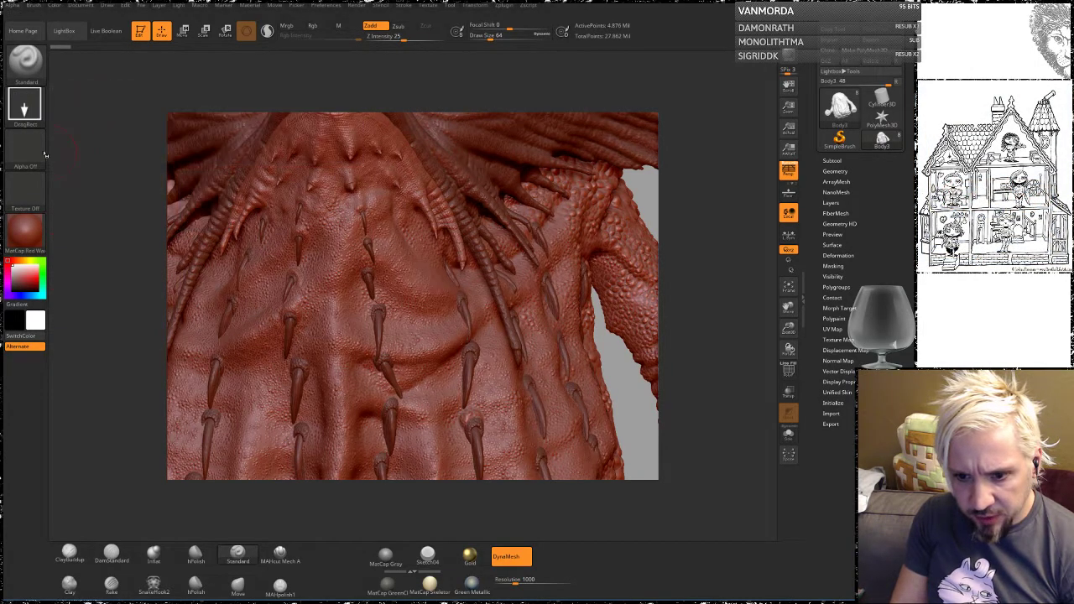
left_click(32, 155)
left_click(69, 320)
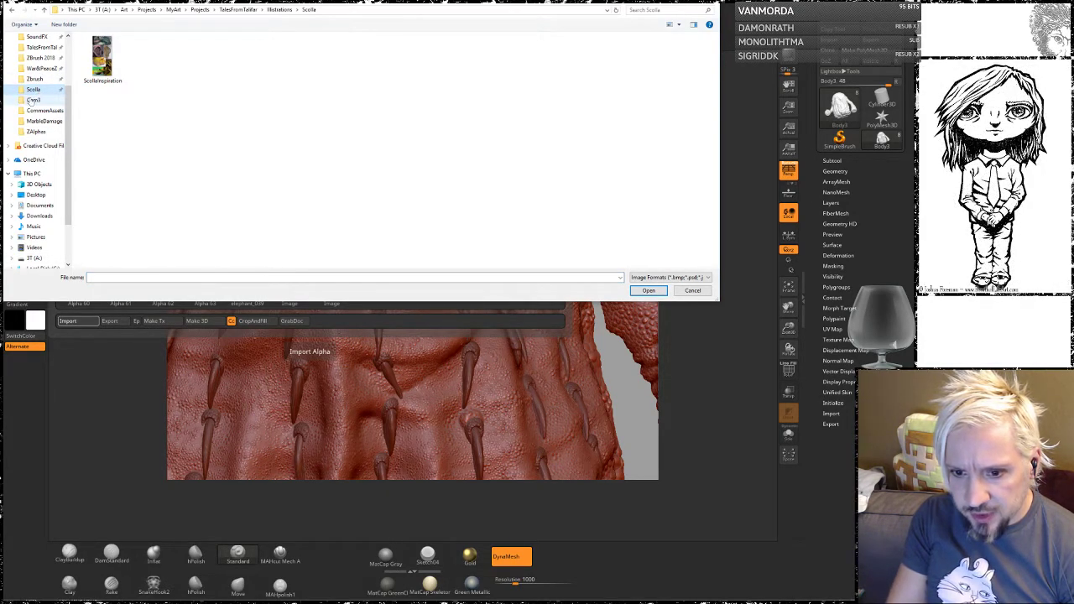
left_click(35, 81)
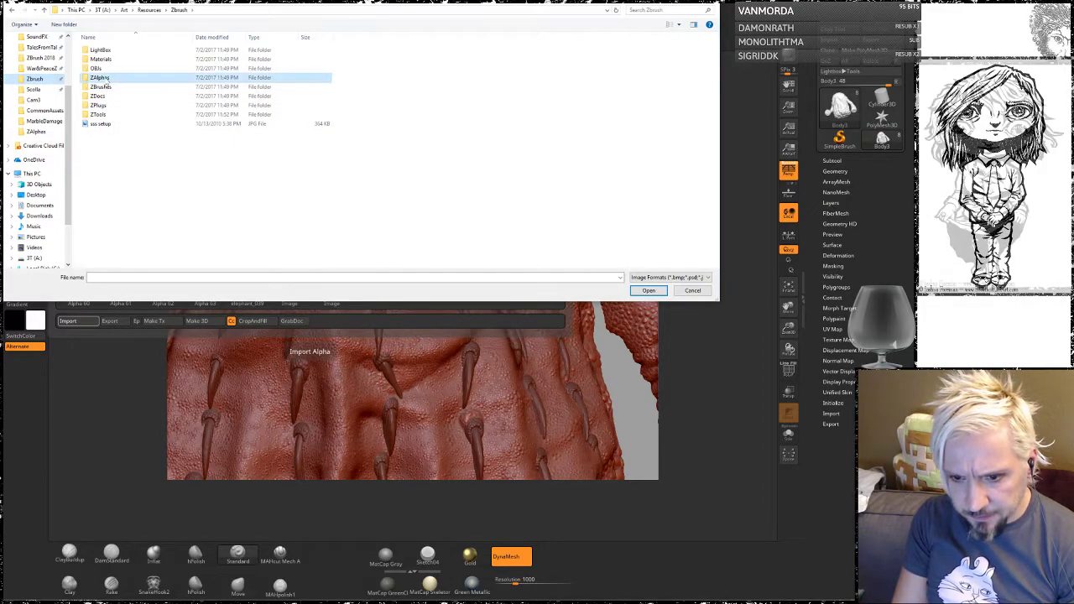
double_click(99, 77)
double_click(392, 59)
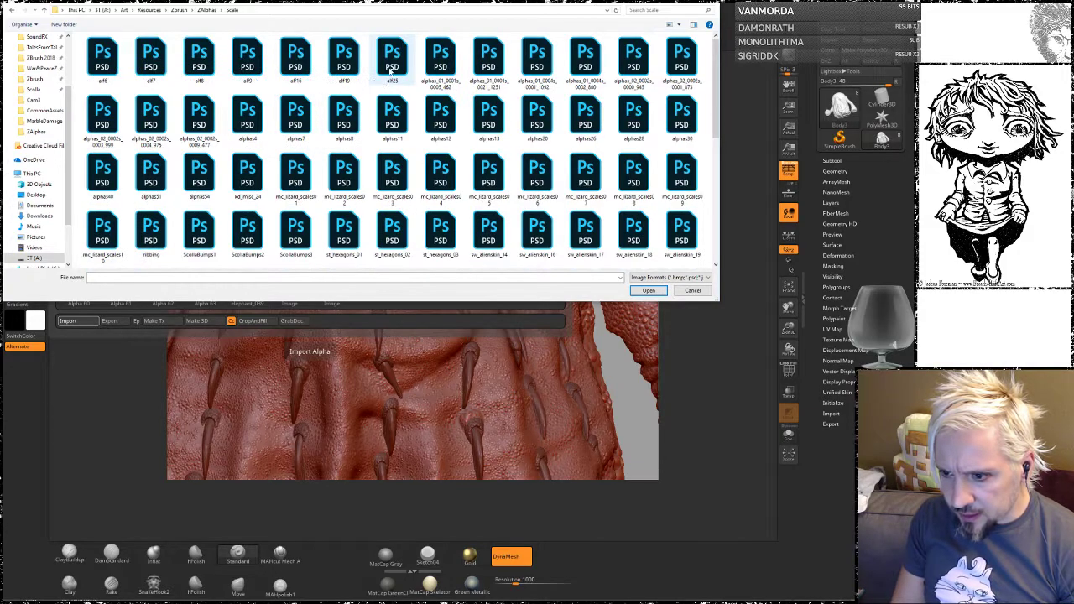
type("sc")
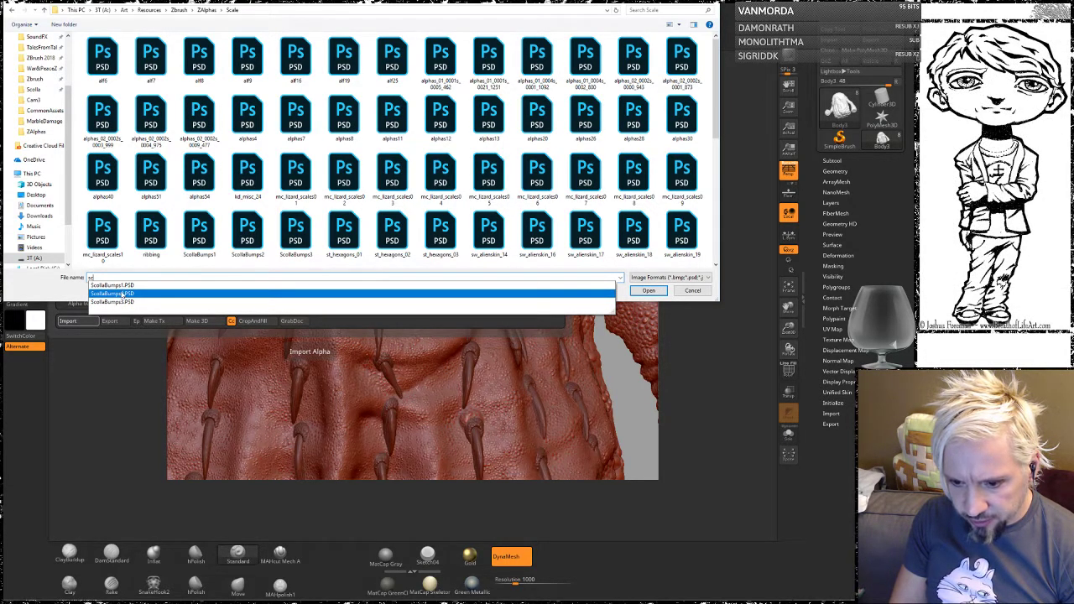
left_click(115, 293)
left_click(649, 290)
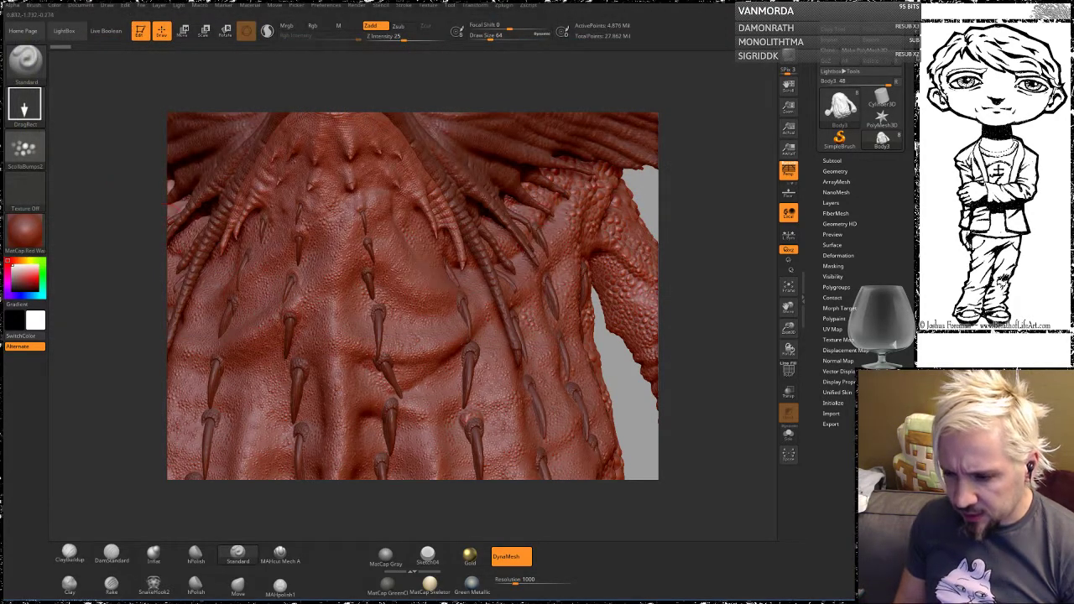
Step: Switch the model's material to MatCap Gray and turn the view toward the shoulder beside the facial tendrils
left_click_drag(691, 290, 699, 295)
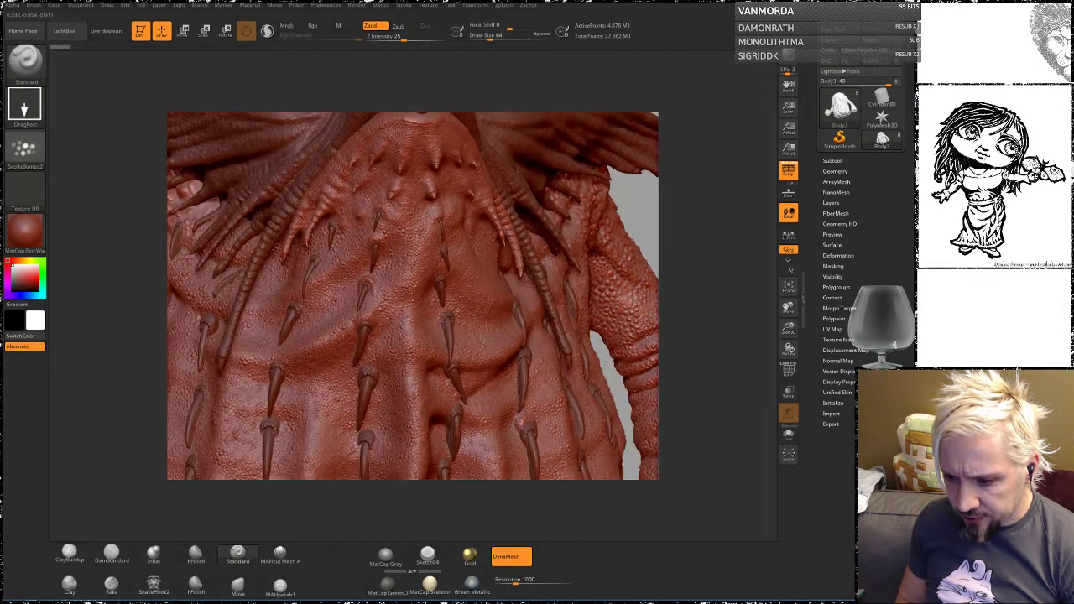
left_click(385, 554)
left_click_drag(137, 293, 149, 292)
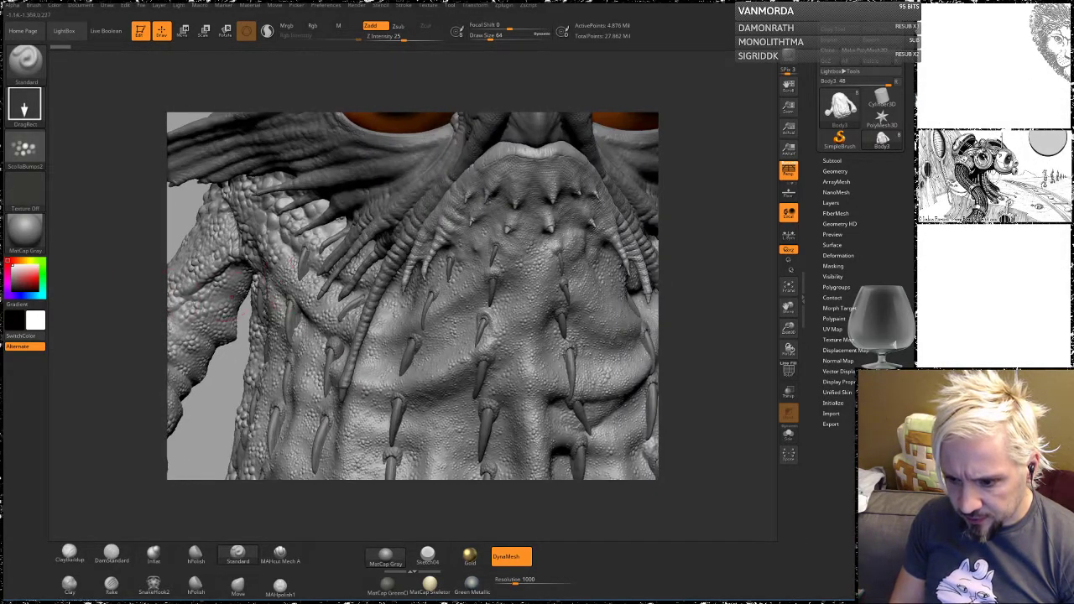
Step: Make the Body4 spikes active and shift and rotate the spike on the upper chest beside the shoulder with the Move gizmo
left_click(300, 267, "alt")
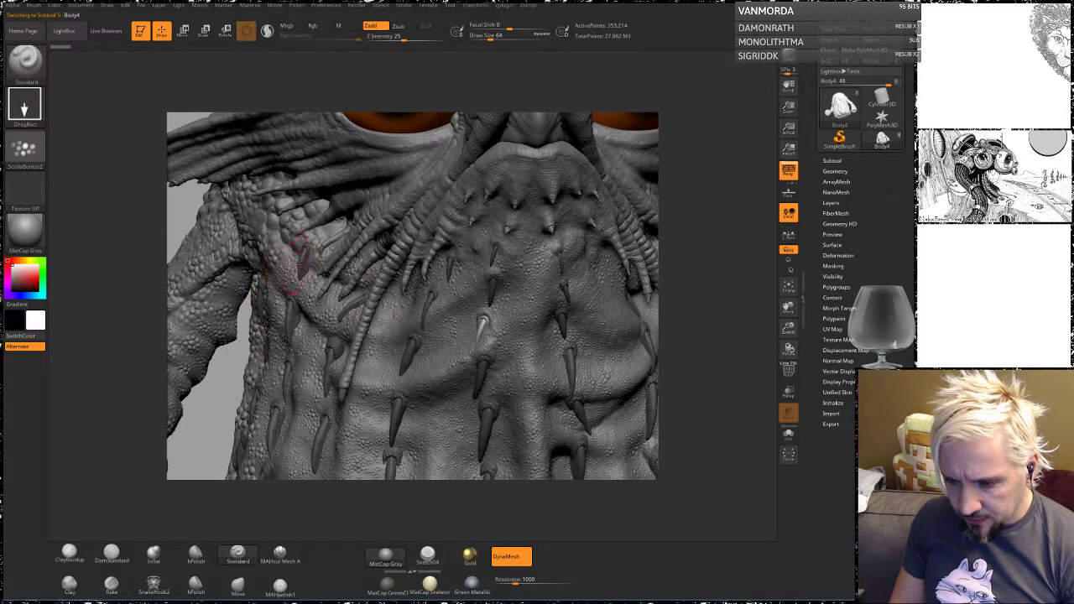
key("w")
left_click(300, 267)
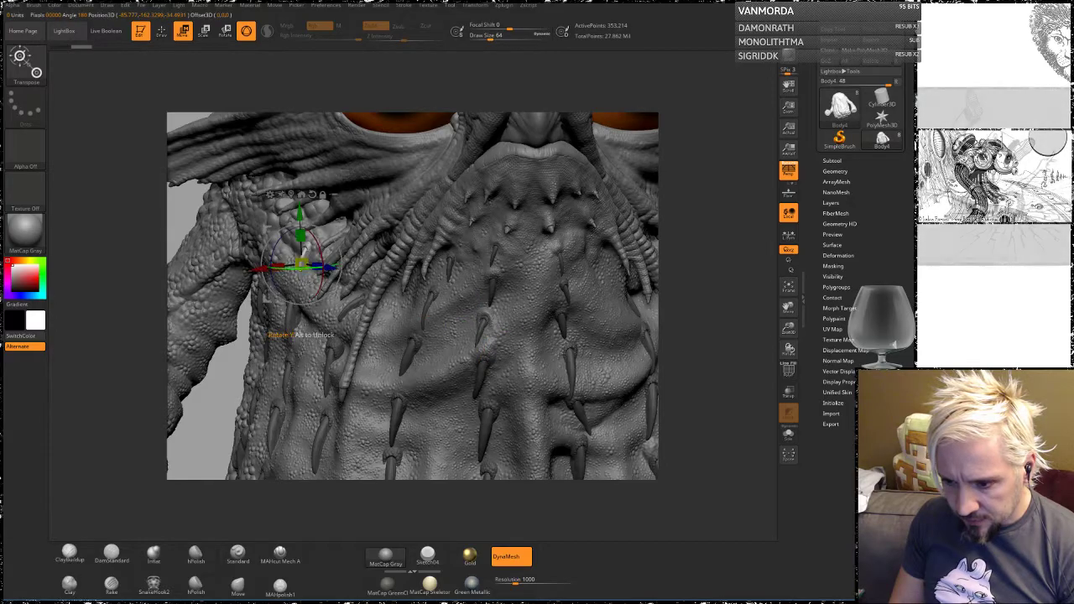
left_click_drag(157, 316, 153, 391, "alt")
mouse_move(153, 294)
left_mouse_down()
mouse_move(133, 291)
mouse_move(157, 291)
mouse_move(124, 311)
mouse_move(137, 294)
left_mouse_up()
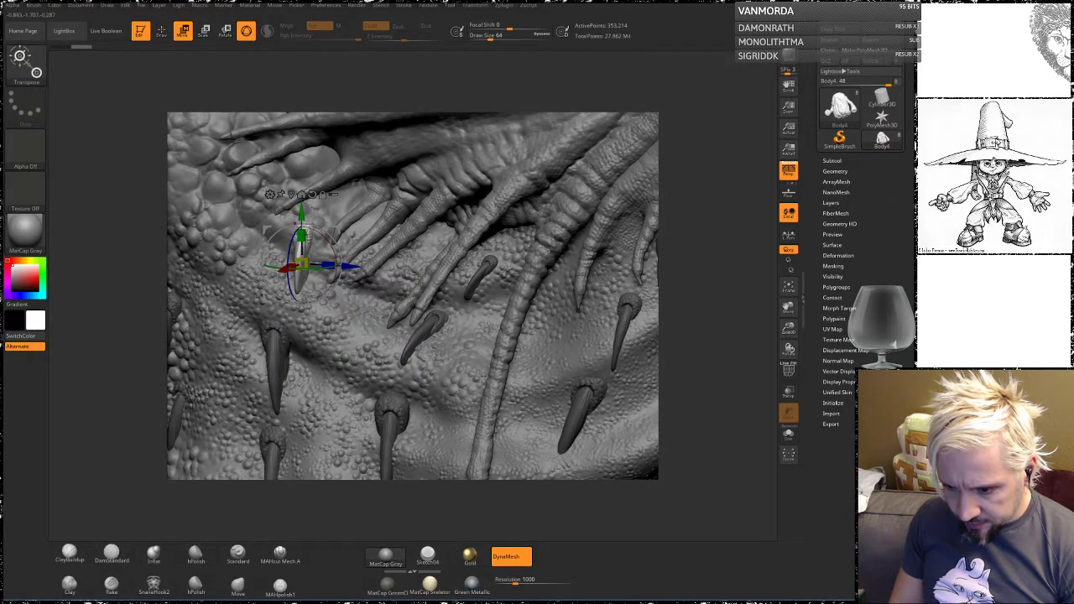
left_click_drag(301, 215, 302, 189)
left_click_drag(284, 244, 290, 242)
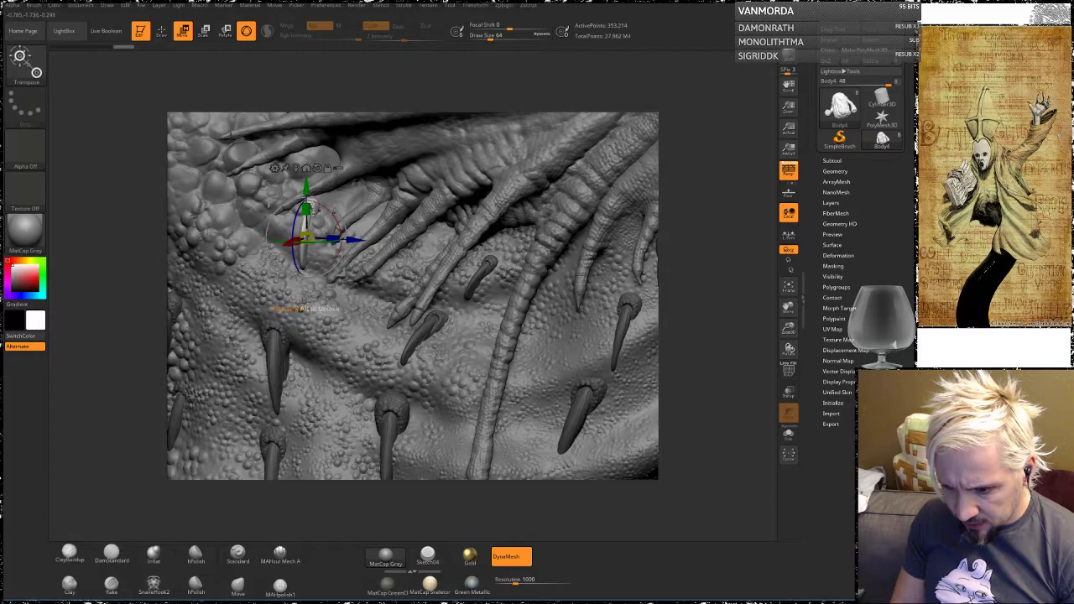
left_click_drag(338, 220, 297, 218)
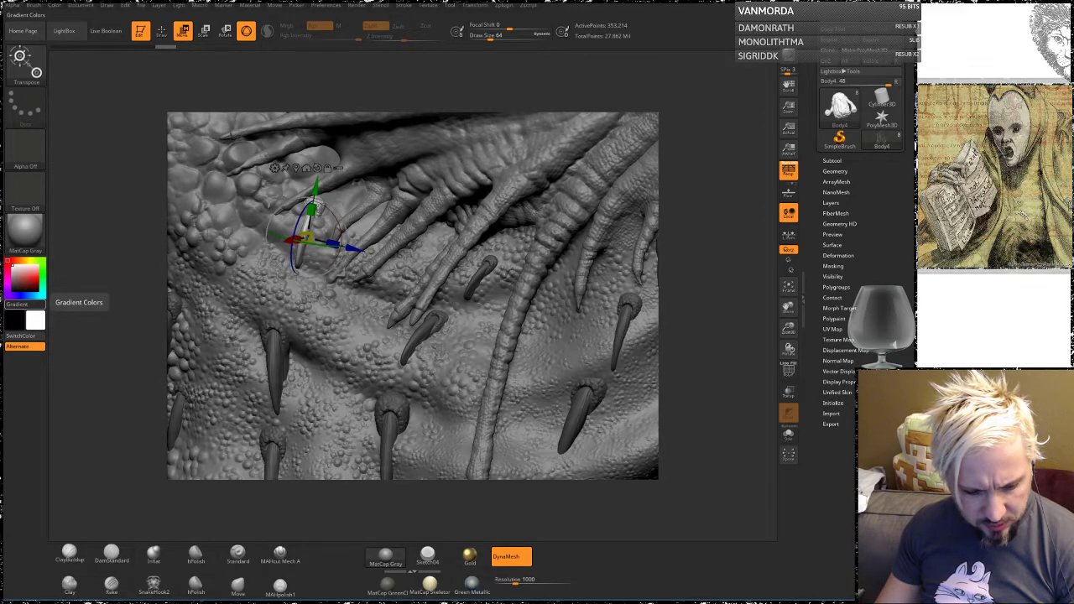
Step: Switch to the web browser and check the live stream's Twitch page
key("alt+Tab")
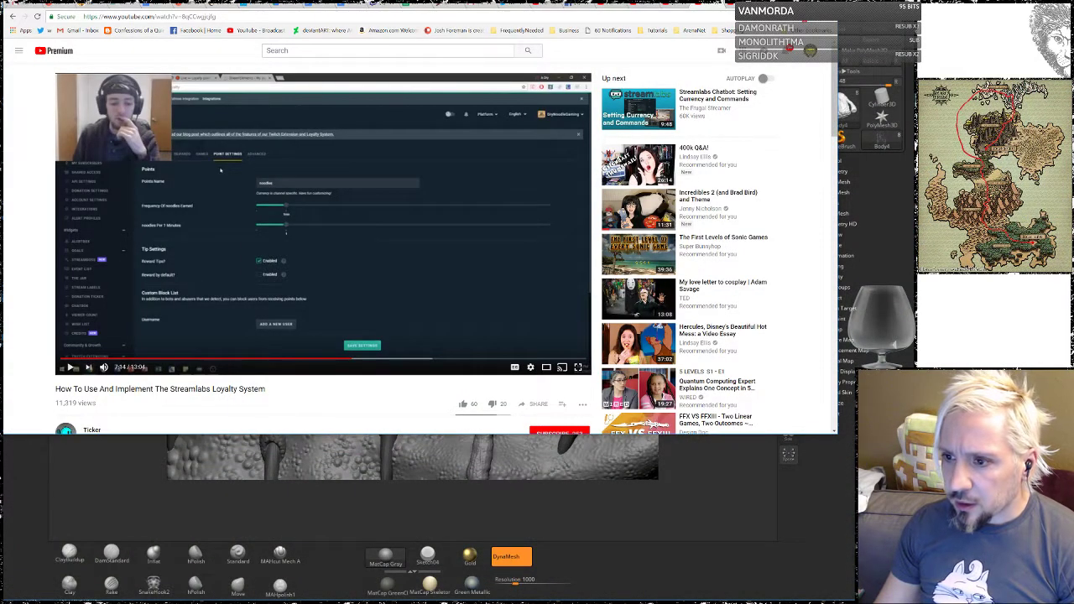
mouse_move(745, 5)
left_mouse_down()
mouse_move(756, 12)
mouse_move(748, 19)
left_mouse_up()
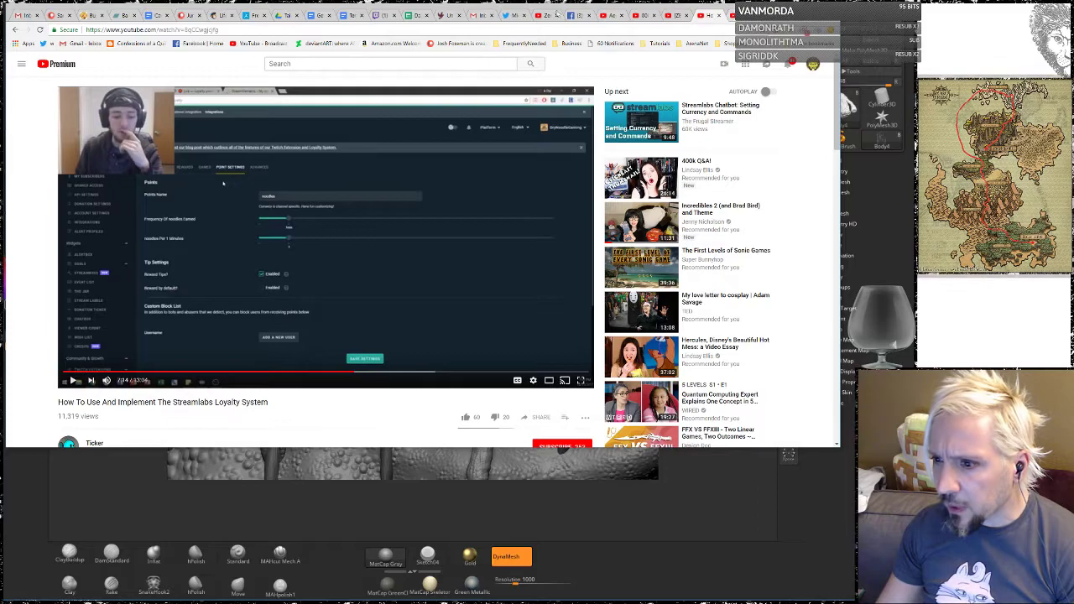
left_click(378, 16)
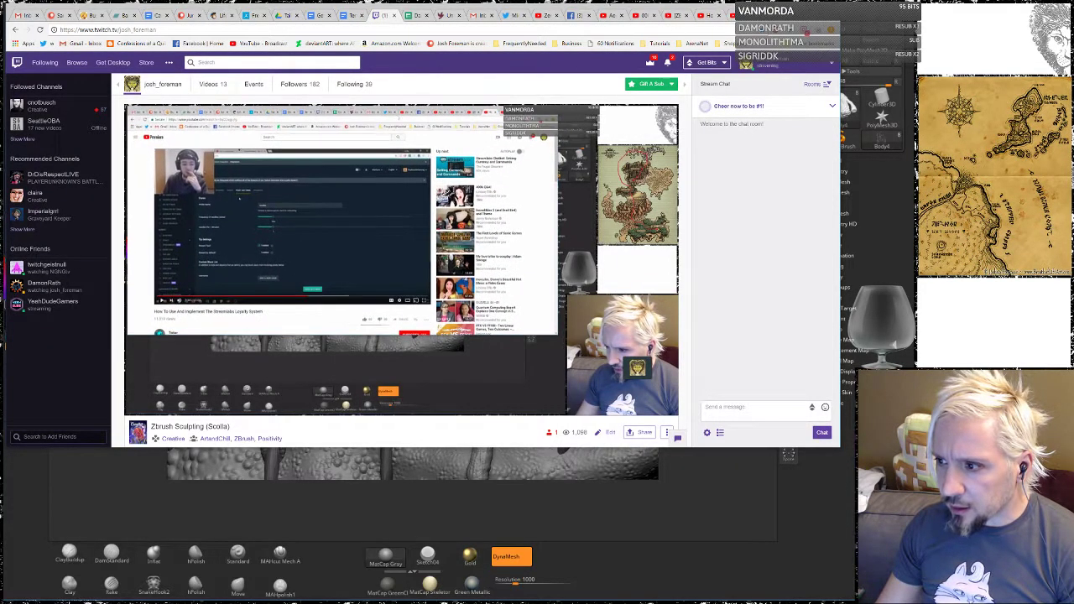
left_click_drag(622, 11, 0, 17)
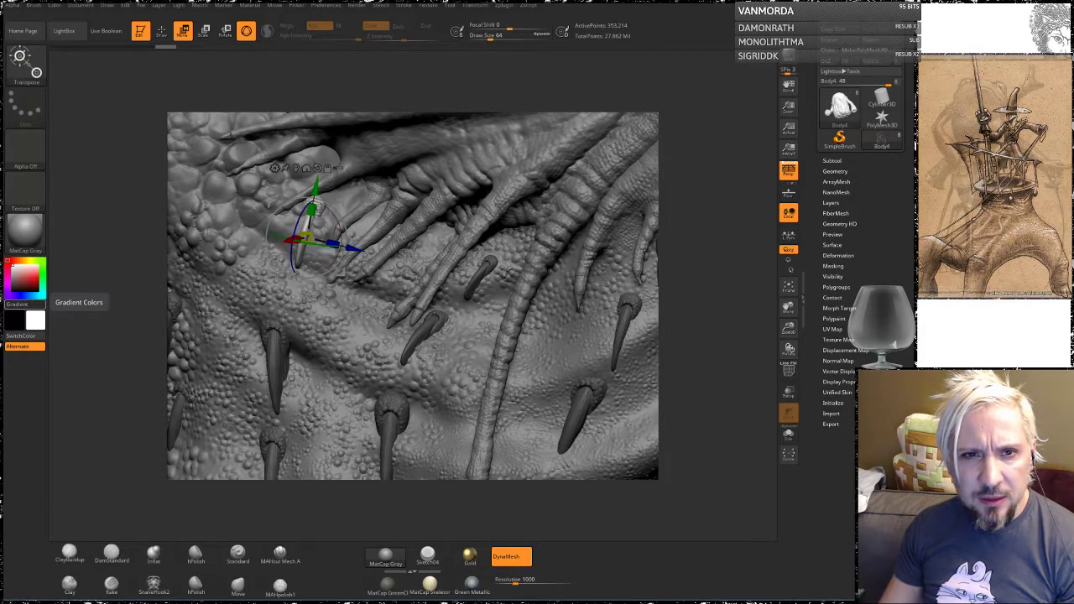
Step: Quick-save the sculpting project
key("ctrl+s")
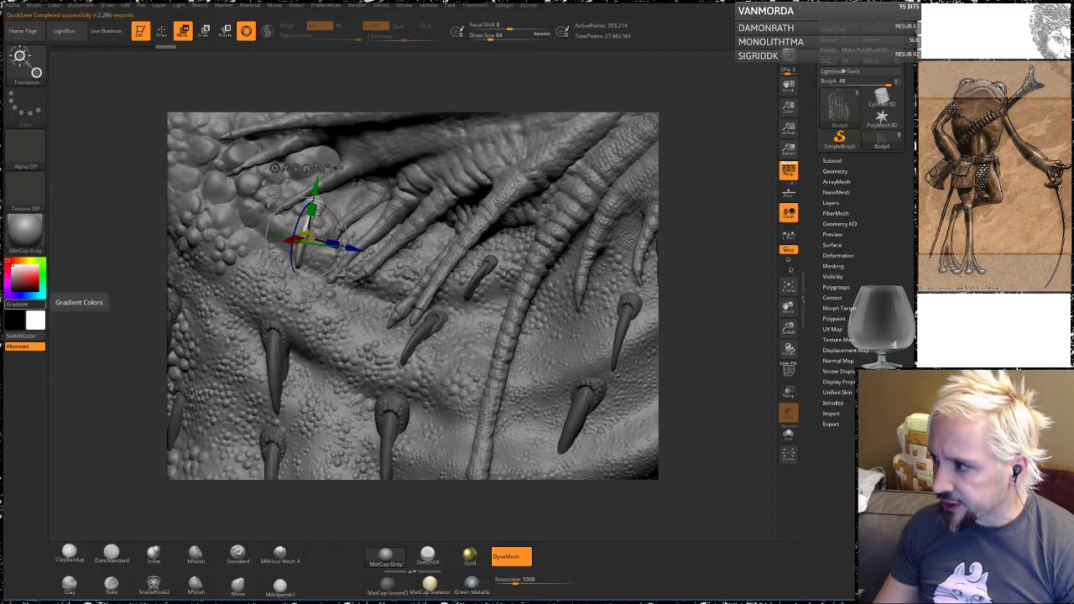
Step: Switch to Adobe Bridge and view ScFierceLoveMain.jpg in the website Images folder
key("alt+Tab")
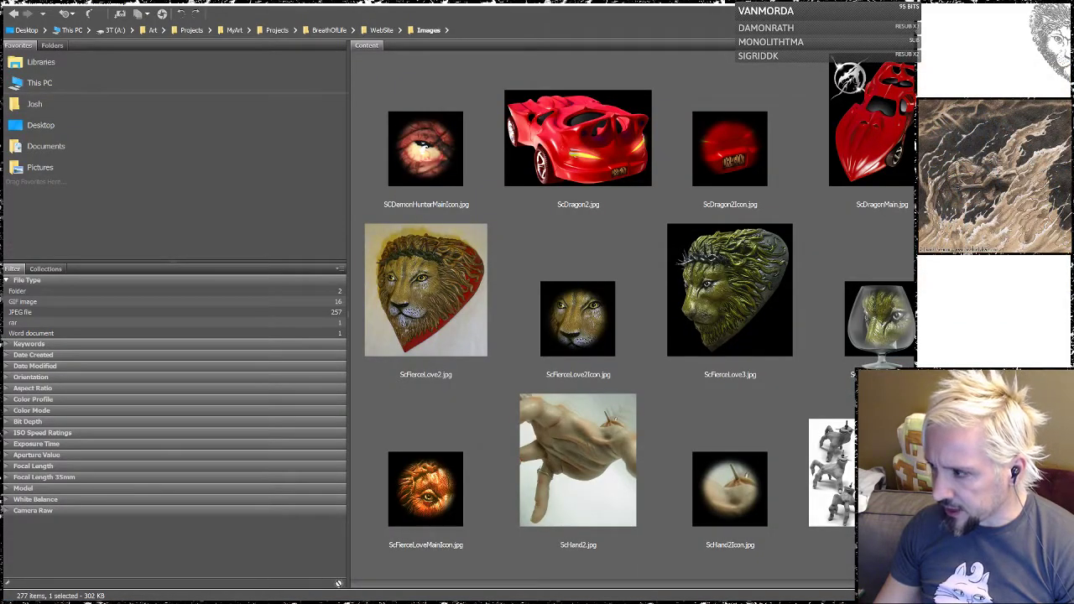
double_click(573, 2)
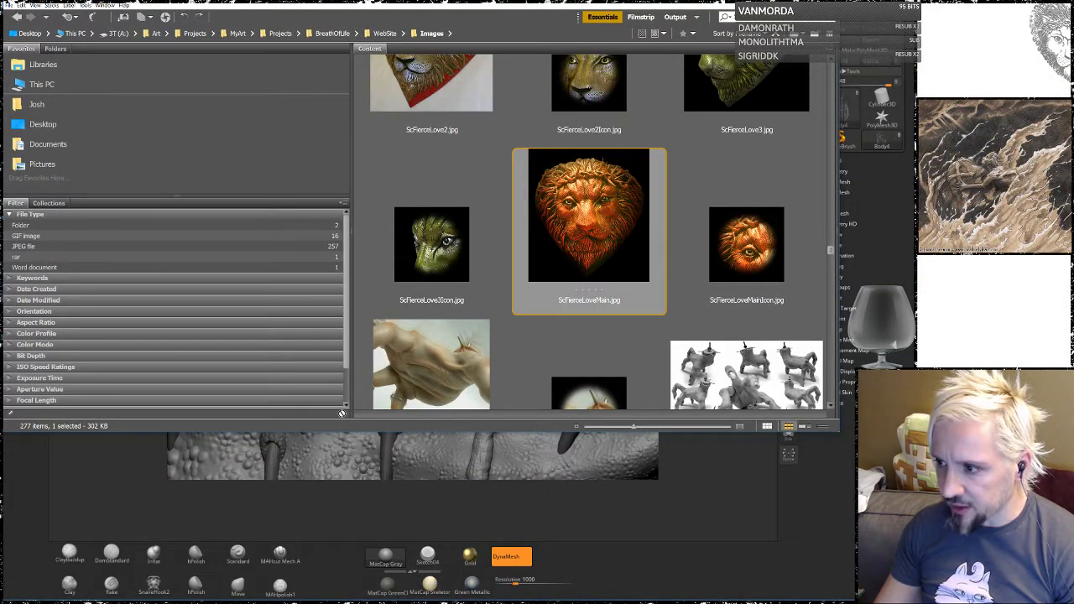
left_click_drag(637, 2, 454, 28)
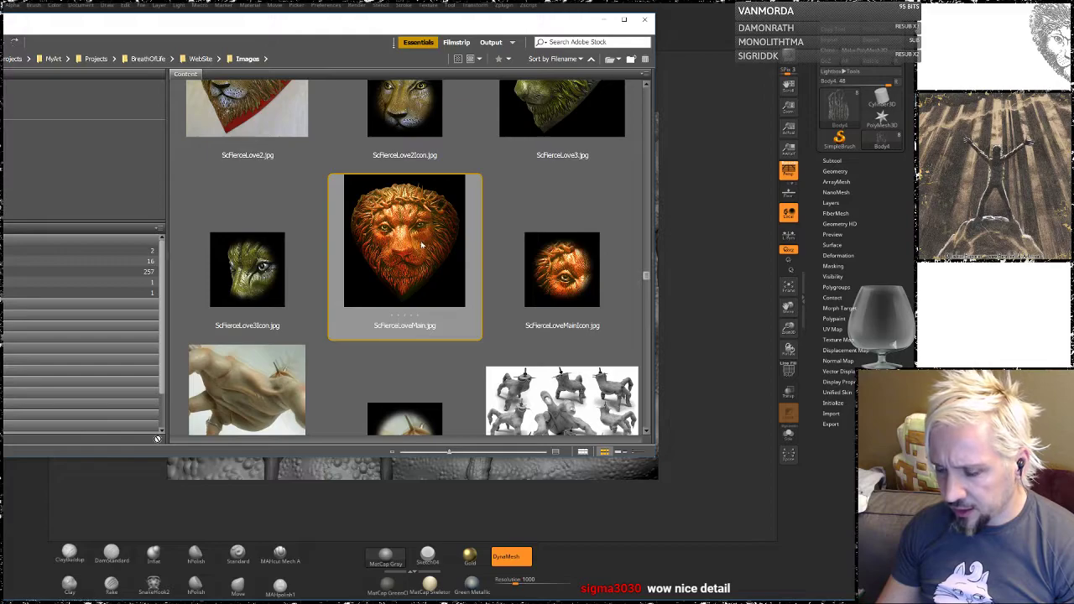
left_click(604, 18)
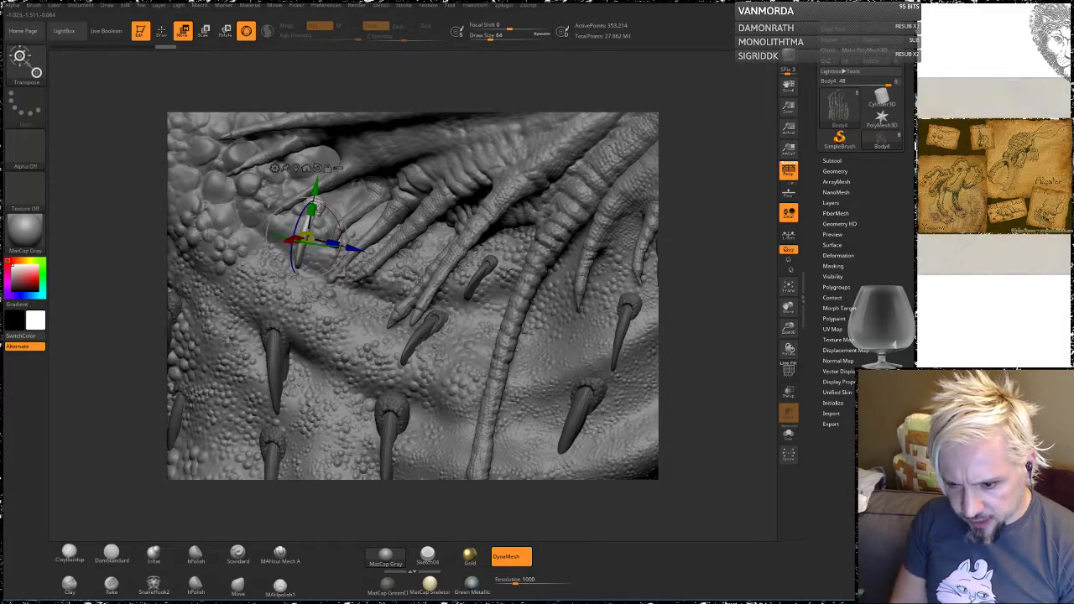
Step: Refine the position and rotation of the upper chest spike so it sits among the large scales by the shoulder
mouse_move(161, 241)
left_mouse_down()
mouse_move(138, 240)
mouse_move(152, 244)
left_mouse_up()
left_click_drag(264, 239, 269, 239)
left_click_drag(314, 186, 316, 177)
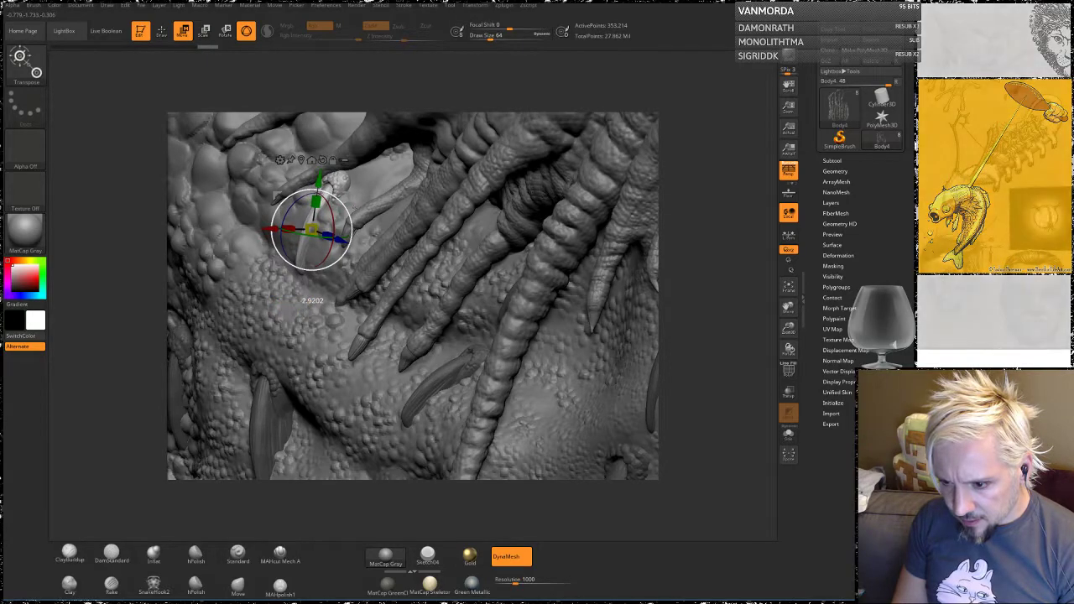
mouse_move(398, 195)
left_mouse_down()
mouse_move(474, 172)
mouse_move(401, 193)
left_mouse_up()
Step: Center the gizmo on the next spike down the chest, then move it upward and rotate it to fit the skin
right_click_drag(282, 417, 305, 288, "alt")
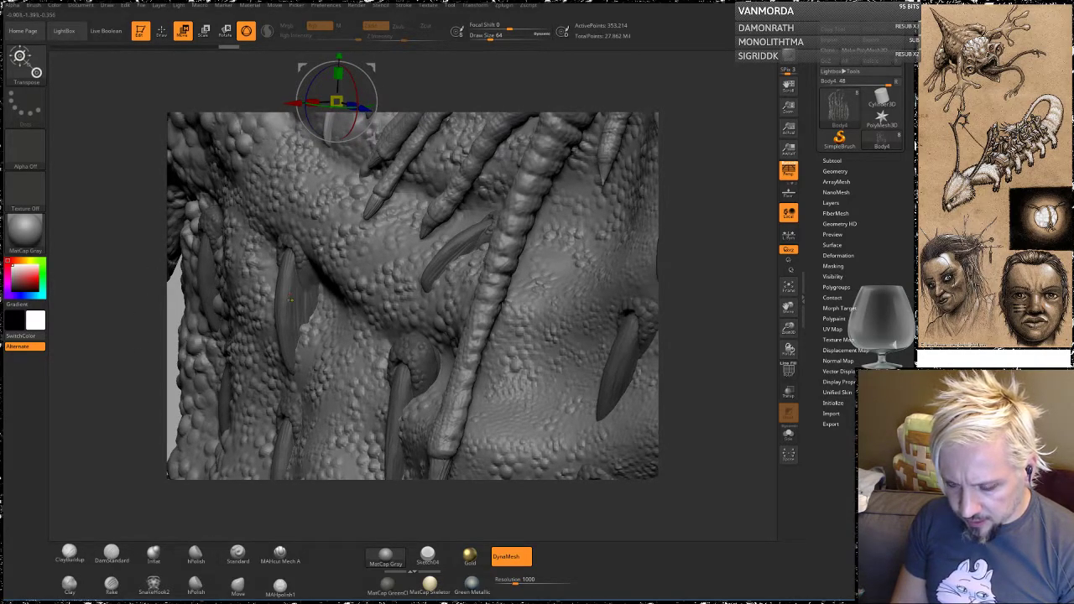
left_click(290, 300)
left_click_drag(287, 240, 286, 181)
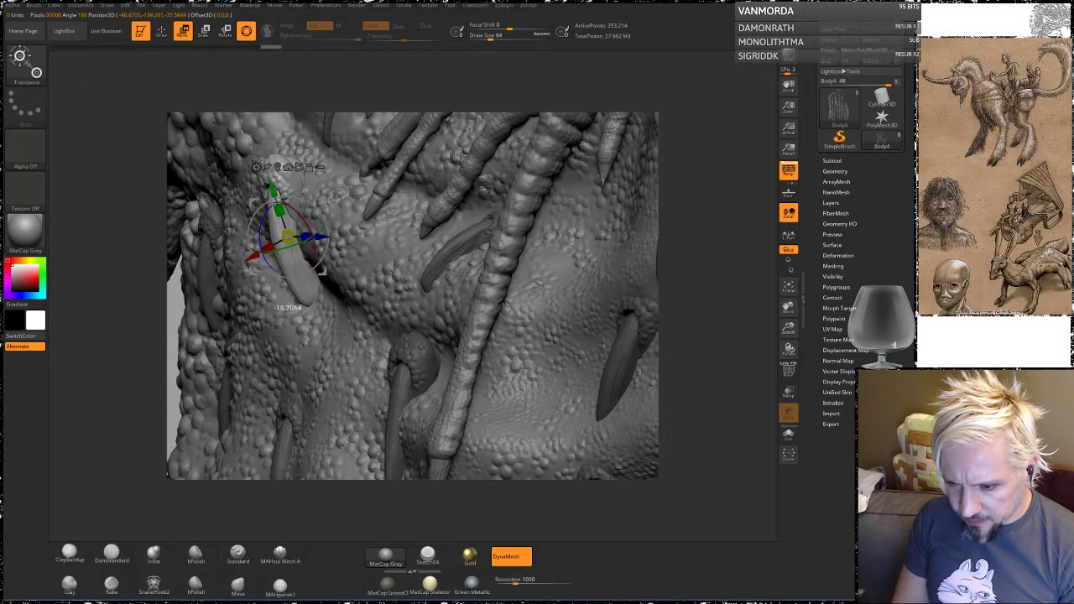
left_click_drag(262, 235, 266, 227)
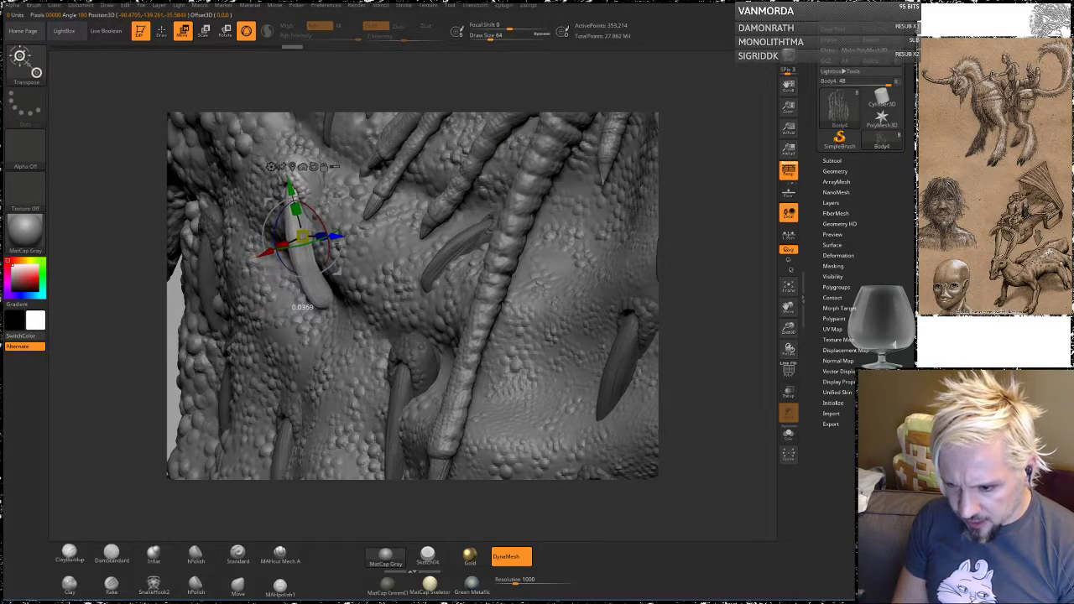
left_click_drag(336, 236, 333, 236)
left_click_drag(267, 264, 269, 263)
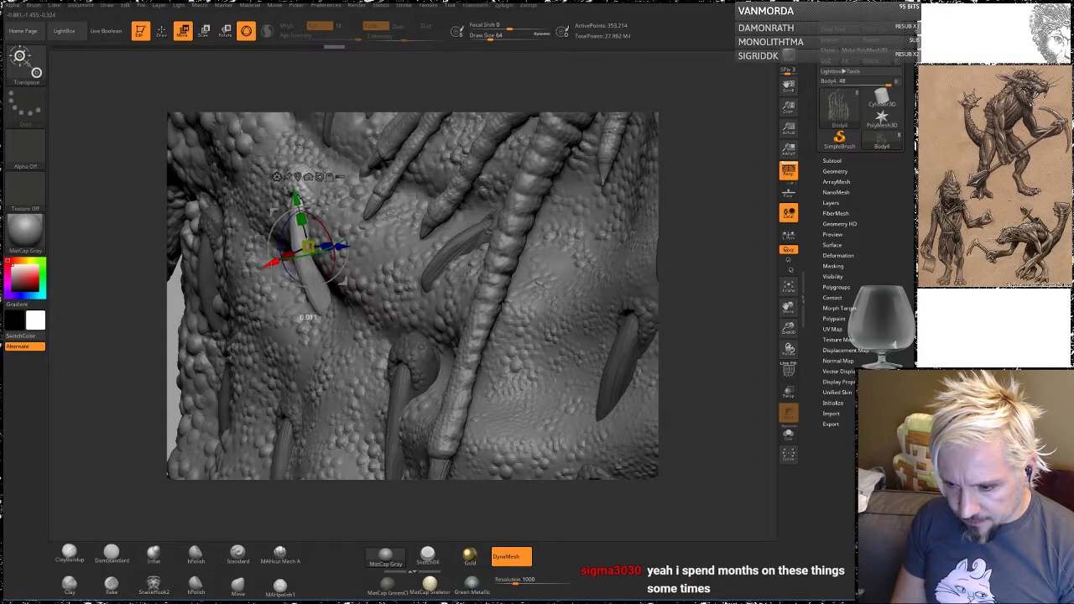
left_click_drag(343, 246, 341, 246)
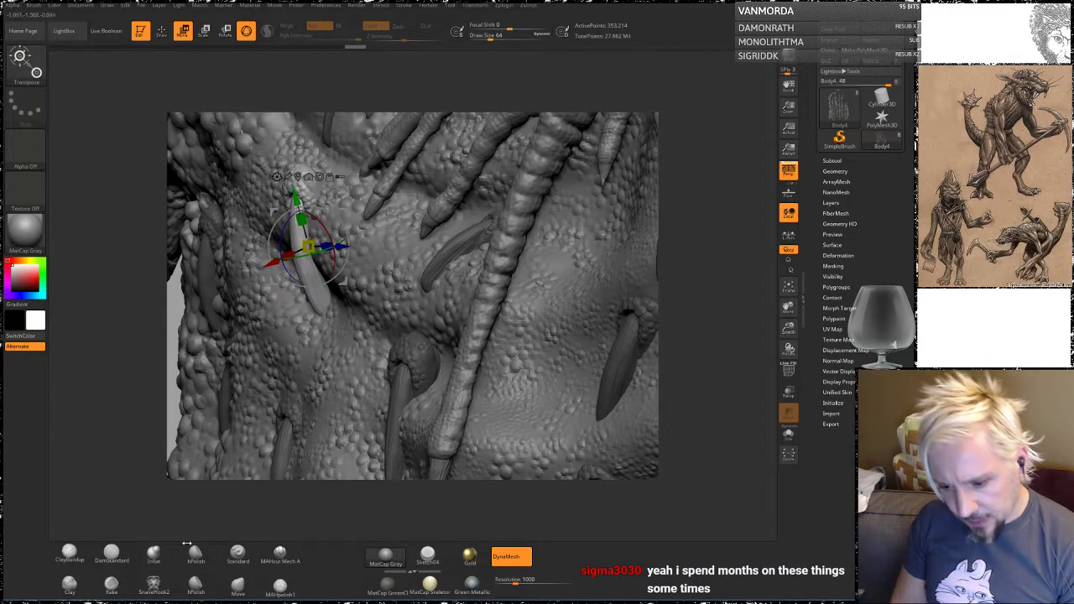
Step: Reshape the moved chest spike and its scaly base with the Move brush at draw size 64
left_click(238, 587)
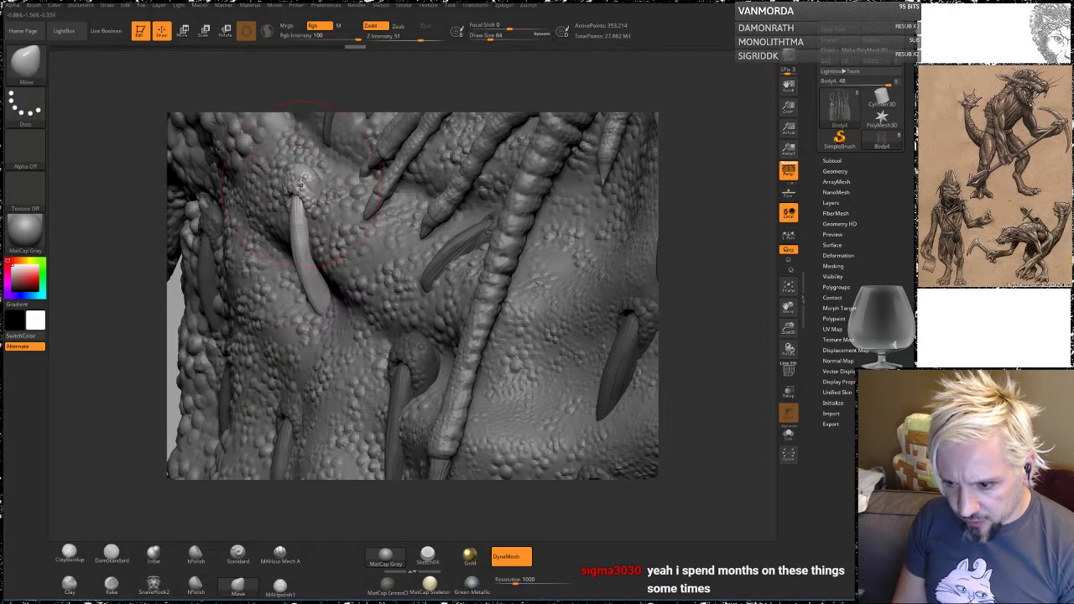
left_click_drag(299, 176, 306, 177)
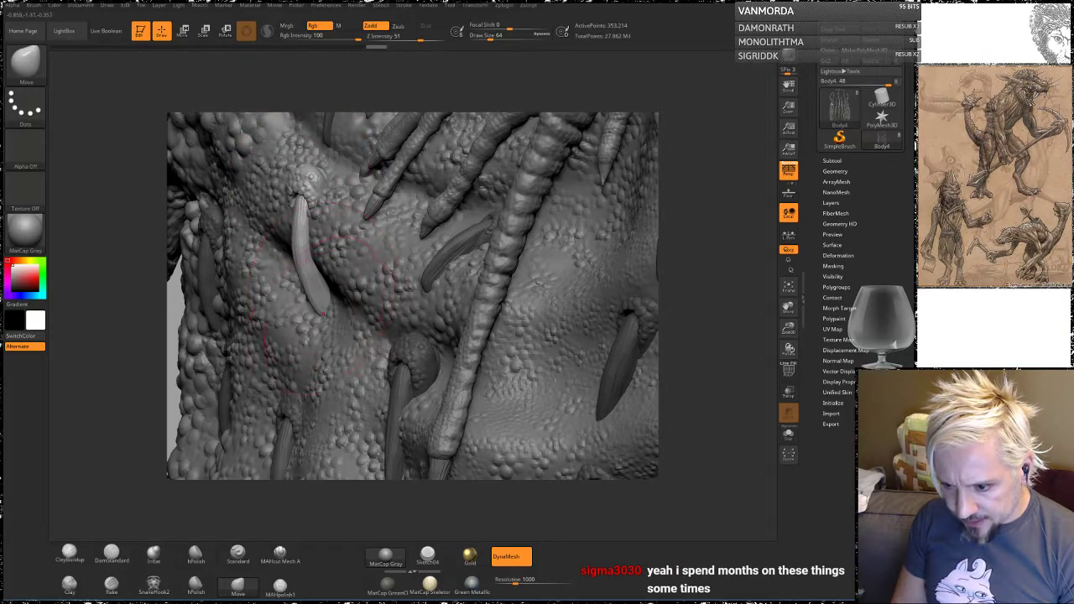
left_click_drag(318, 308, 325, 307)
left_click_drag(306, 245, 309, 172)
Step: Reduce the Move brush to draw size 29 and fit the spike's scaly base to the surrounding skin from several angles
key("space")
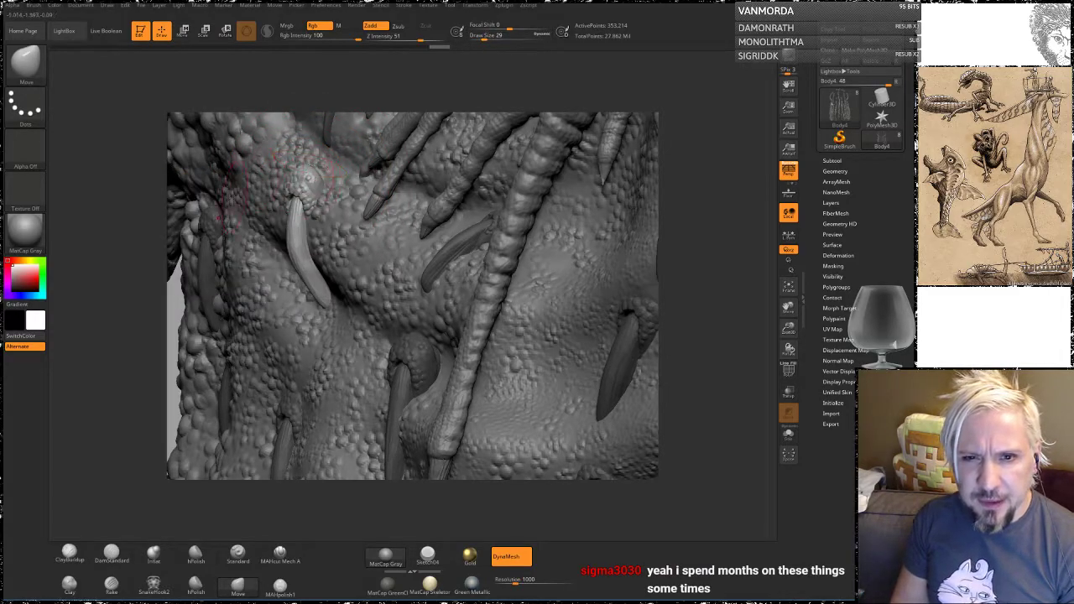
mouse_move(140, 173)
left_mouse_down()
mouse_move(252, 186)
mouse_move(355, 170)
left_mouse_up()
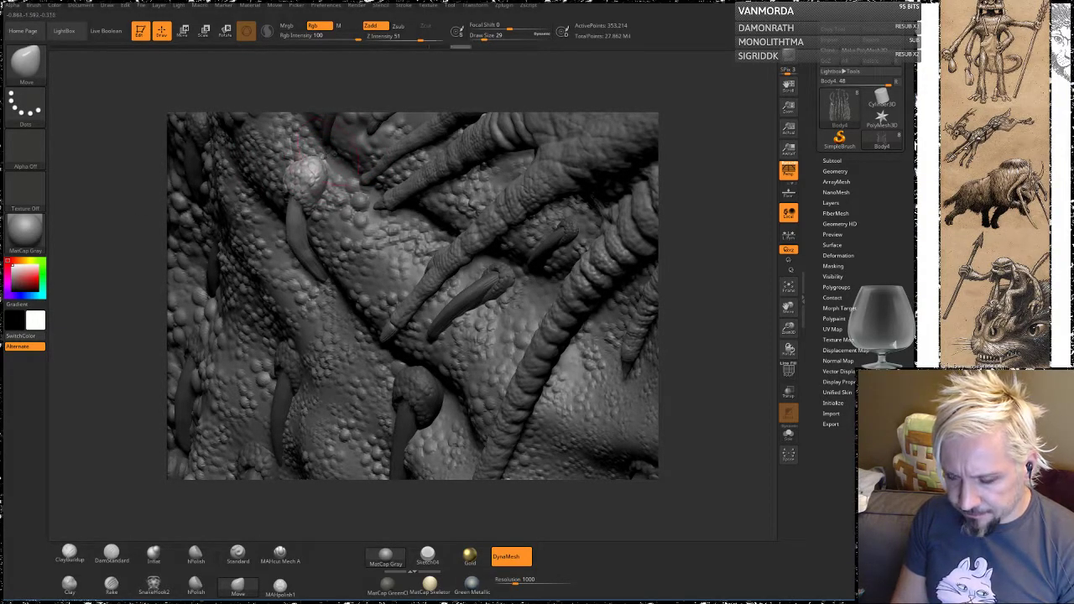
mouse_move(134, 238)
left_mouse_down()
mouse_move(227, 214)
mouse_move(244, 193)
left_mouse_up()
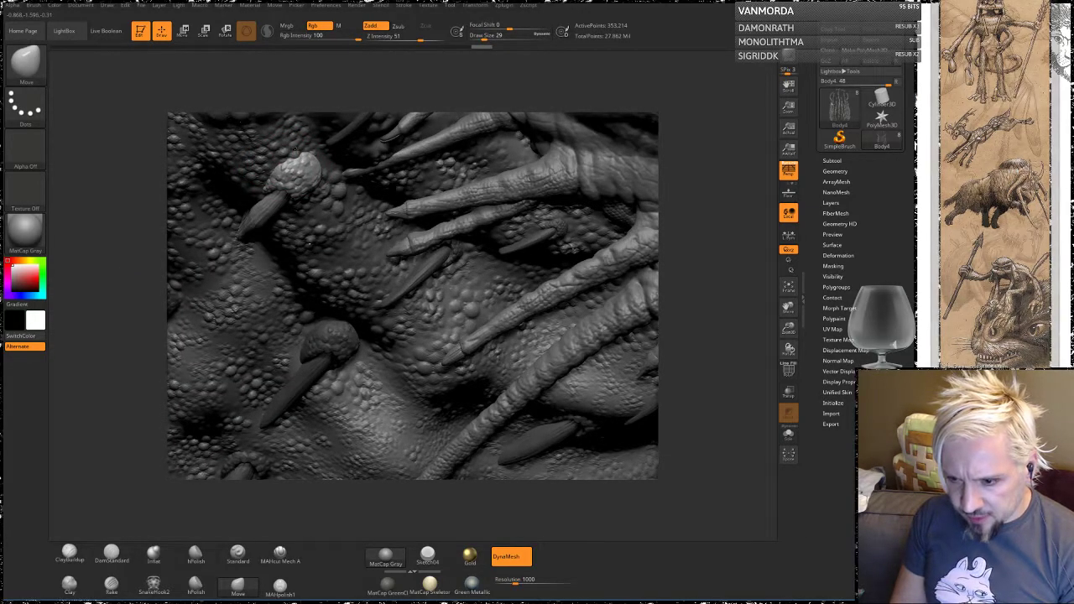
mouse_move(137, 237)
left_mouse_down()
mouse_move(158, 245)
mouse_move(130, 243)
mouse_move(112, 213)
mouse_move(141, 198)
left_mouse_up()
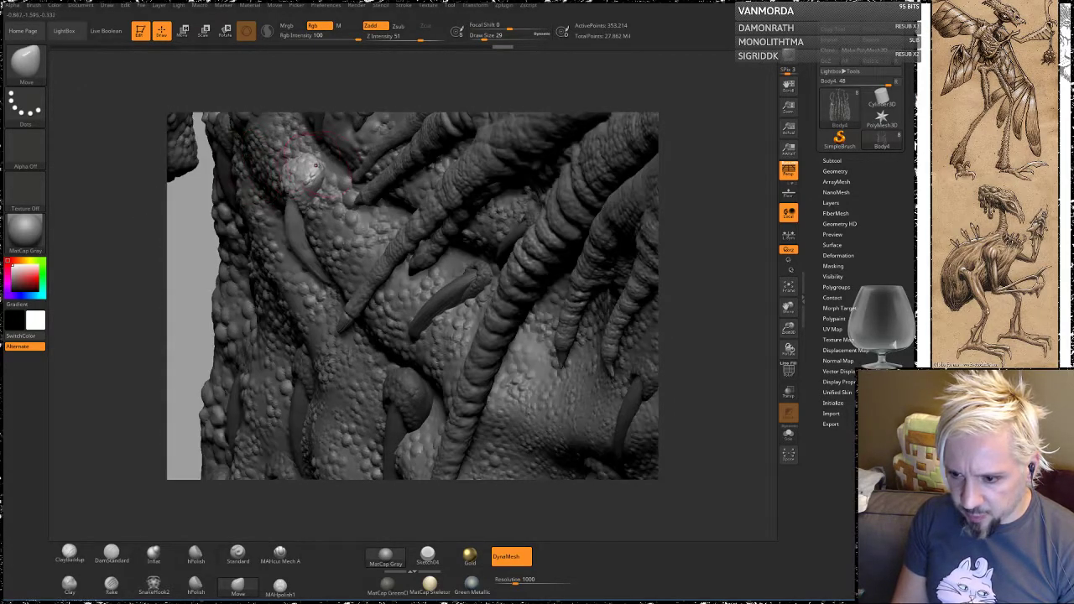
left_click_drag(332, 174, 307, 173)
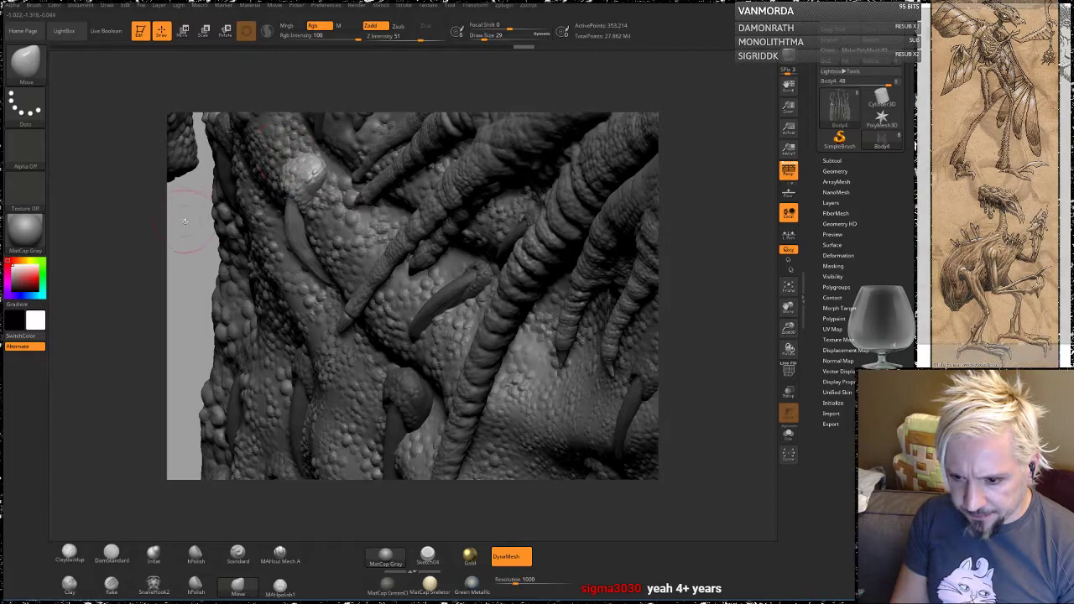
left_click_drag(109, 210, 159, 227)
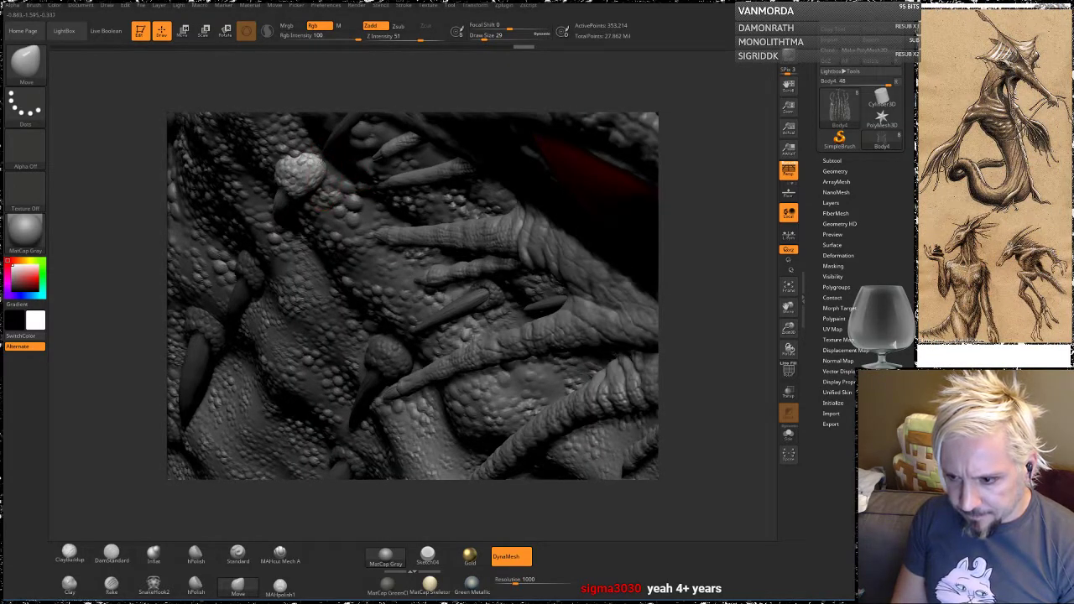
mouse_move(327, 183)
left_mouse_down()
mouse_move(286, 166)
mouse_move(287, 156)
left_mouse_up()
mouse_move(114, 279)
left_mouse_down()
mouse_move(139, 181)
mouse_move(126, 239)
left_mouse_up()
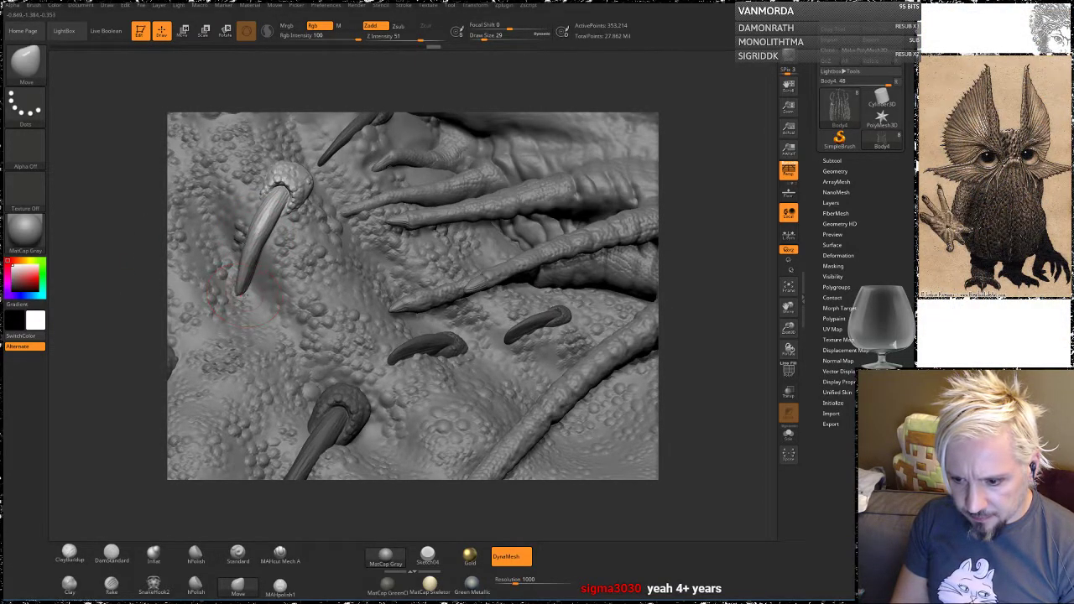
Step: Isolate the next spike down the chest with a mask and reposition it against the skin using the gizmo
mouse_move(137, 338)
left_mouse_down()
mouse_move(97, 239)
mouse_move(132, 305)
mouse_move(163, 251)
left_mouse_up()
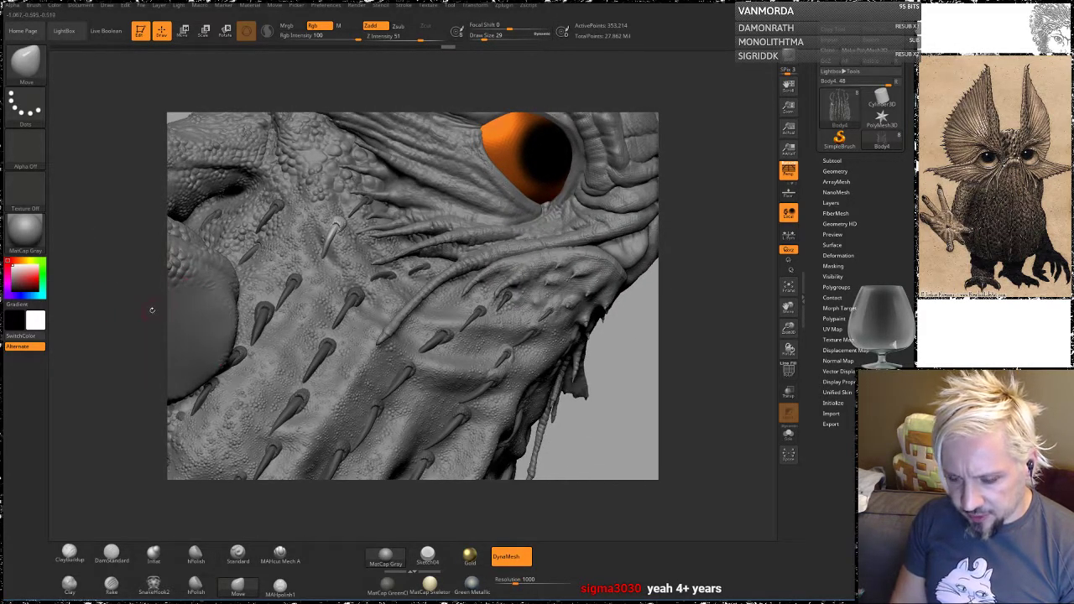
left_click_drag(152, 310, 153, 378, "alt")
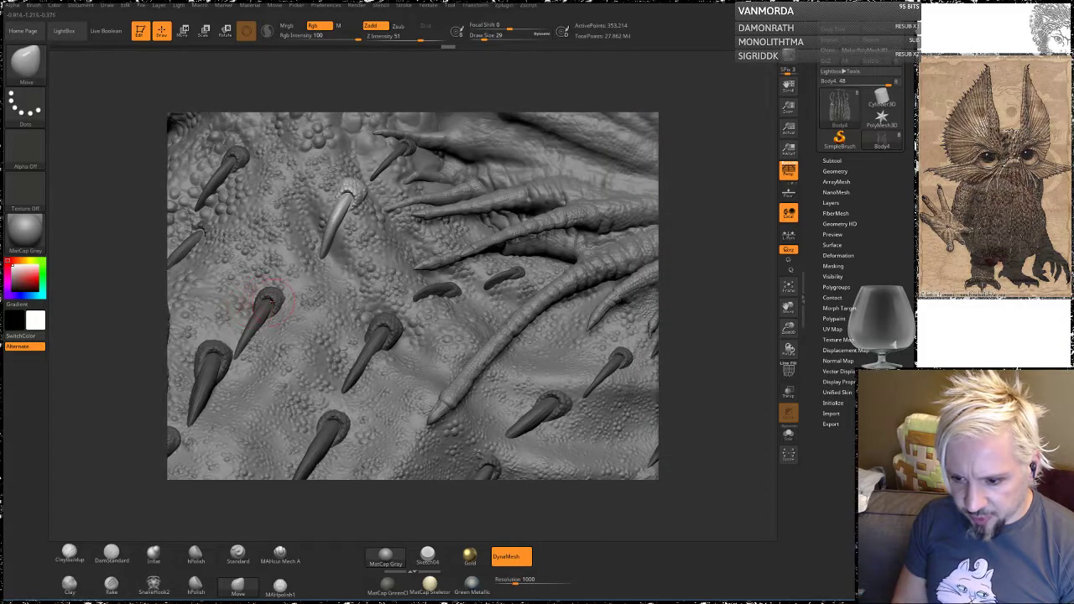
left_click_drag(270, 299, 265, 304, "ctrl+alt")
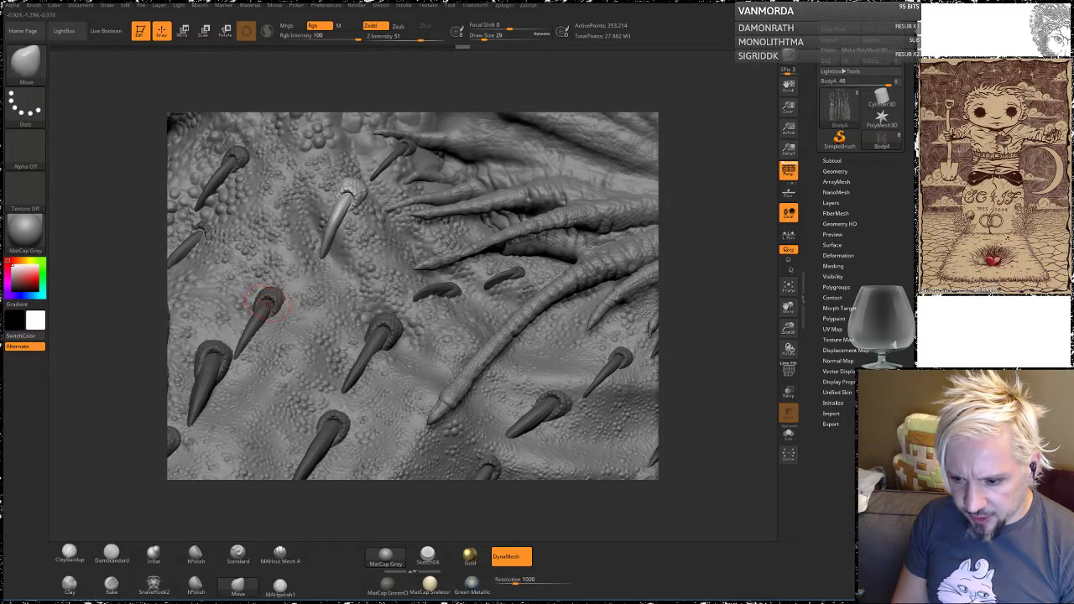
key("w")
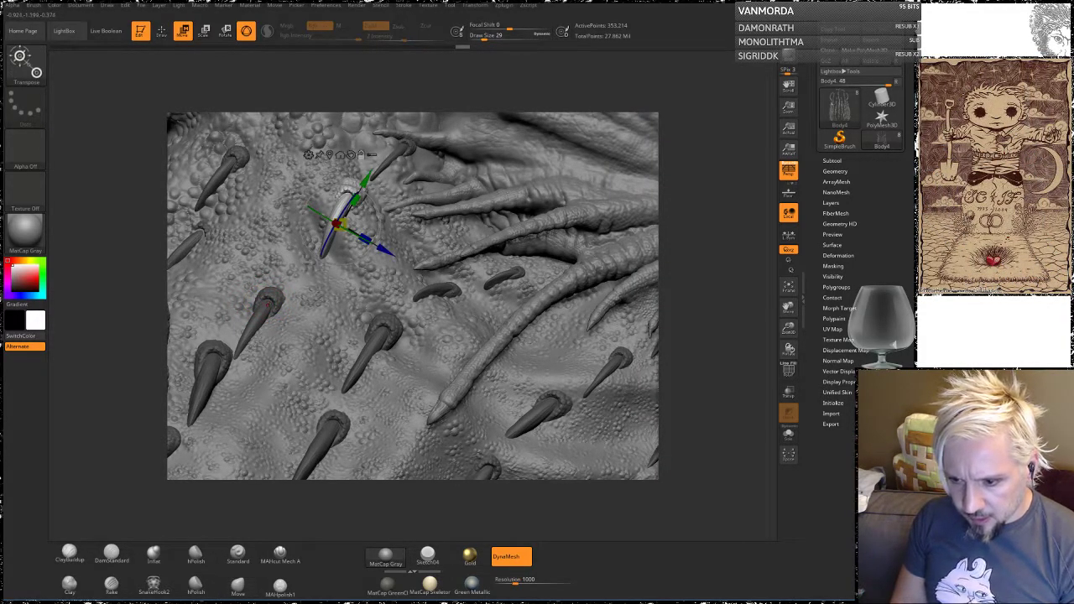
left_click(267, 302)
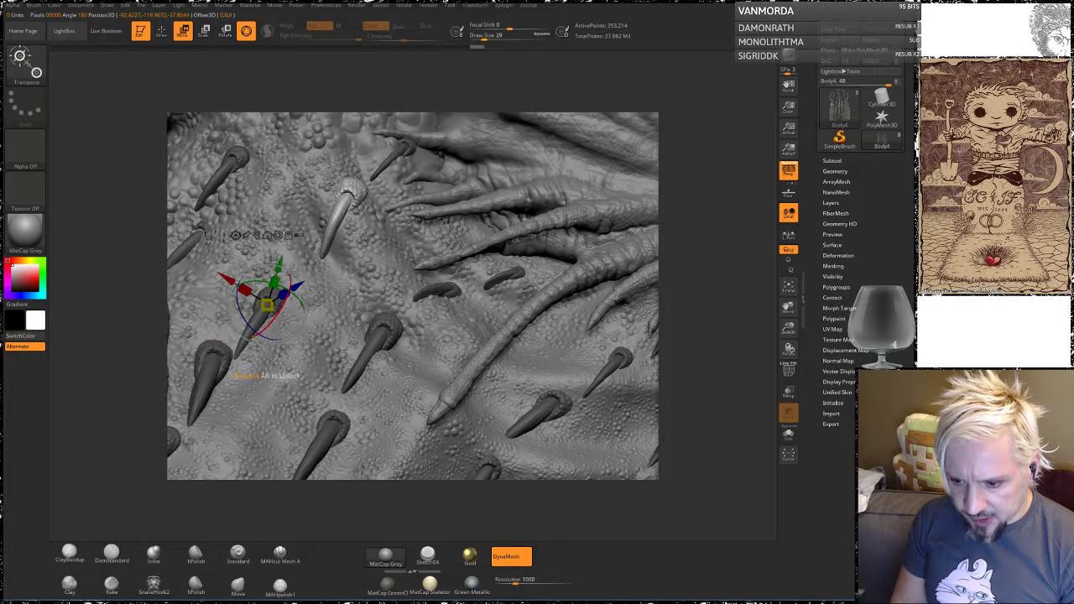
left_click(238, 354, "ctrl")
left_click_drag(155, 343, 105, 333)
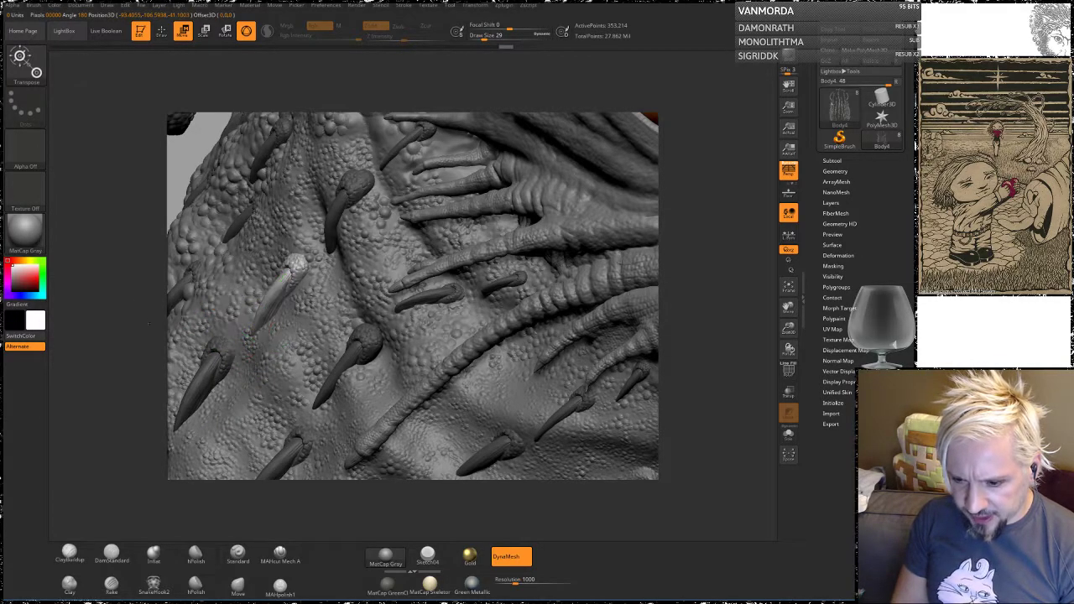
left_click_drag(150, 324, 188, 323)
left_click_drag(291, 362, 286, 358)
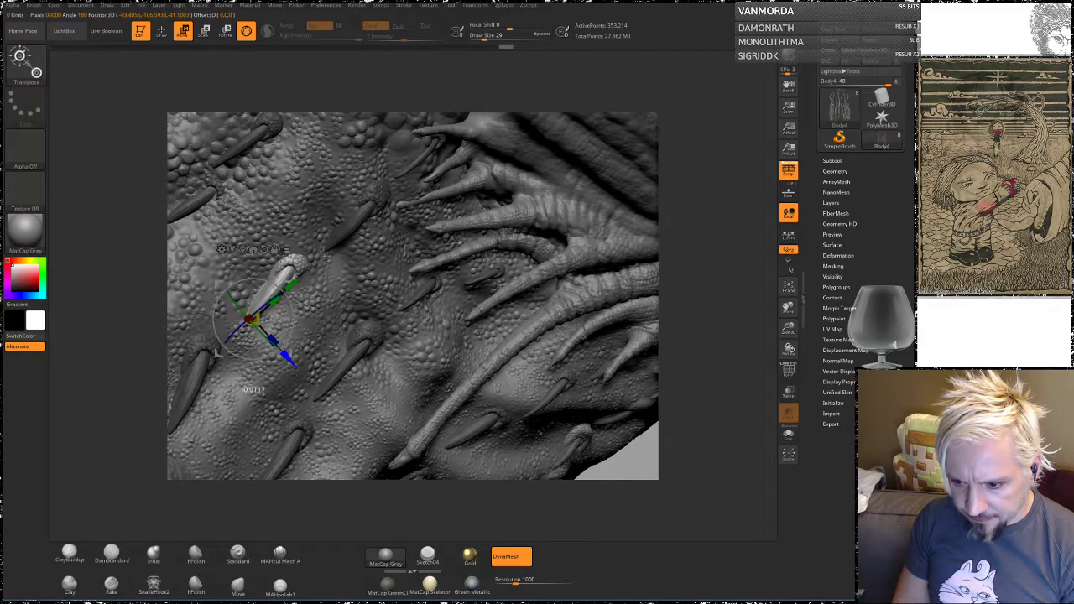
left_click_drag(141, 304, 113, 311)
Step: Make the body skin the active subtool in Draw mode and turn on transparency to see the spikes through it
left_click(284, 202, "alt")
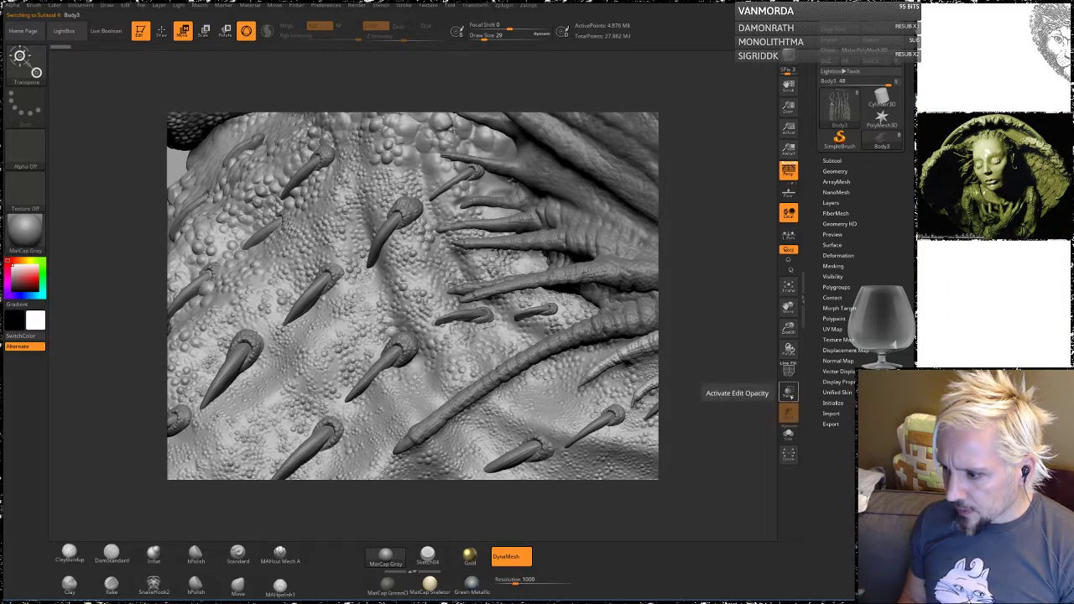
left_click(789, 391)
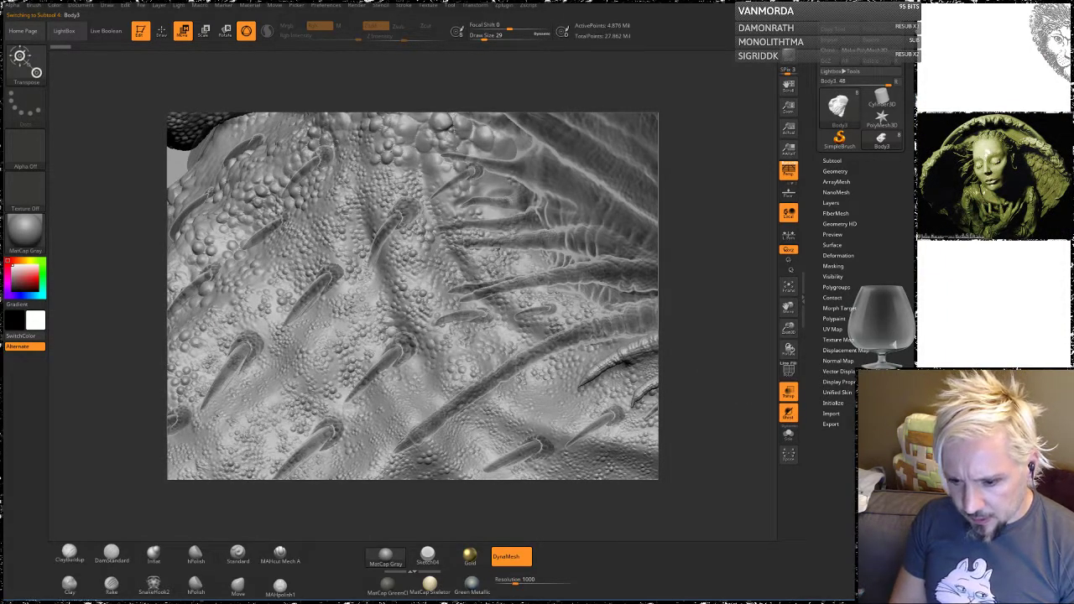
left_click_drag(94, 419, 89, 530)
key("q")
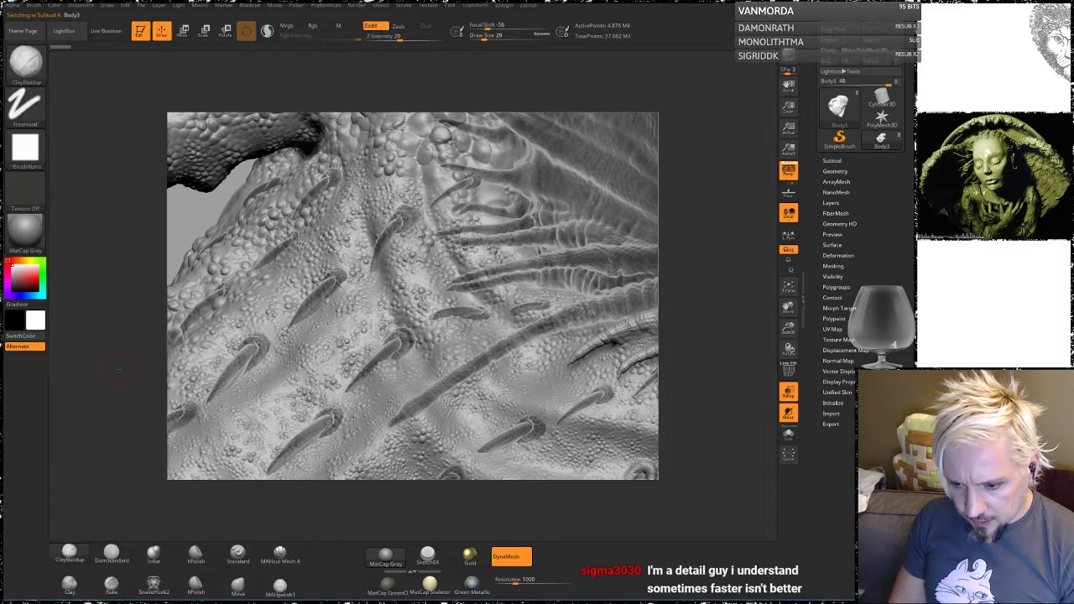
left_click_drag(118, 369, 125, 364)
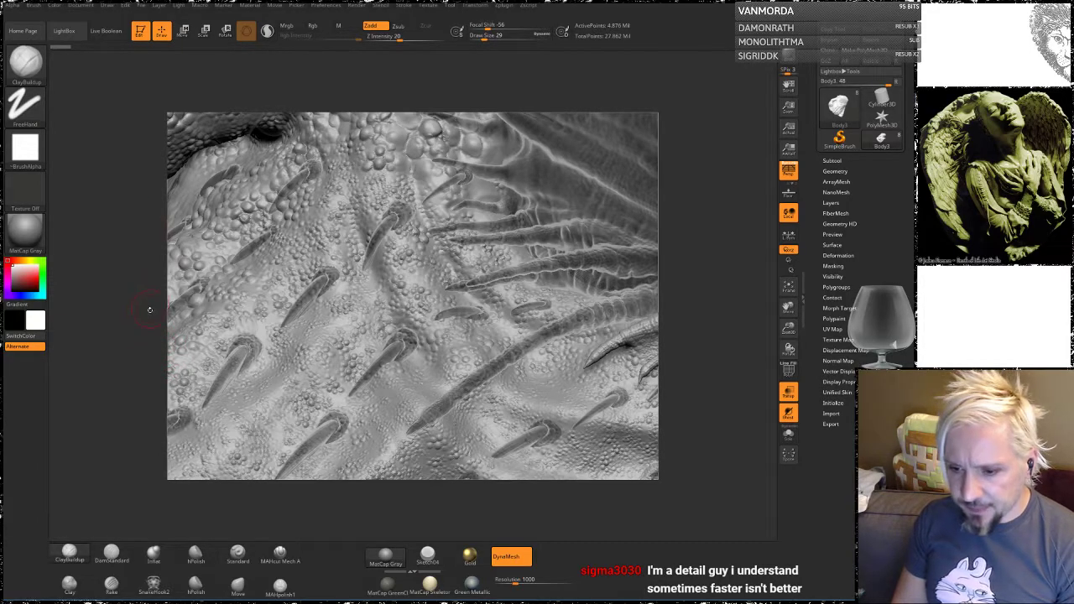
left_click_drag(149, 310, 162, 368)
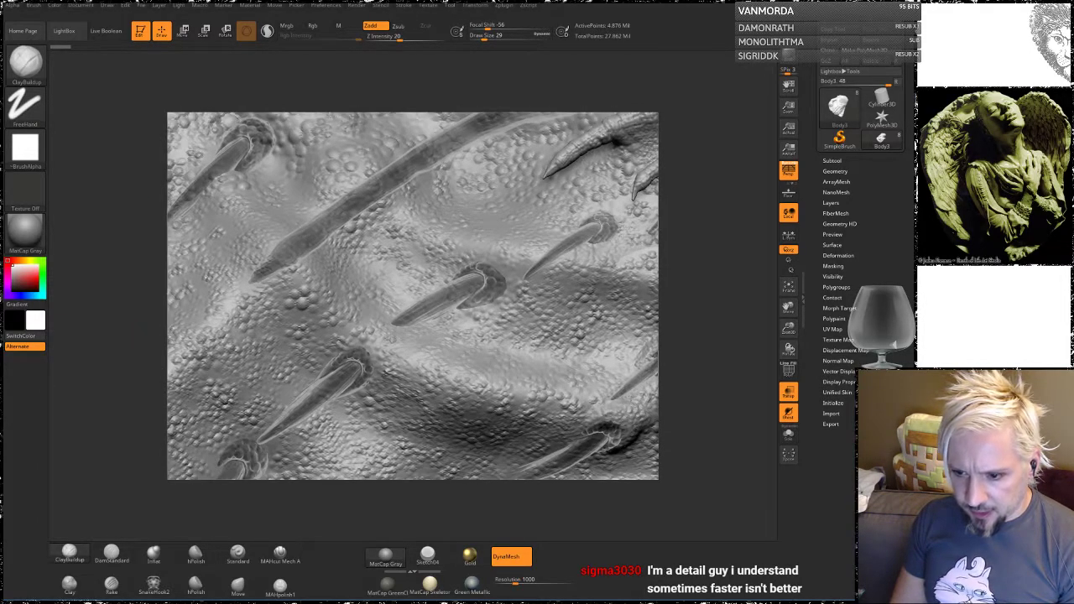
left_click_drag(158, 315, 238, 349)
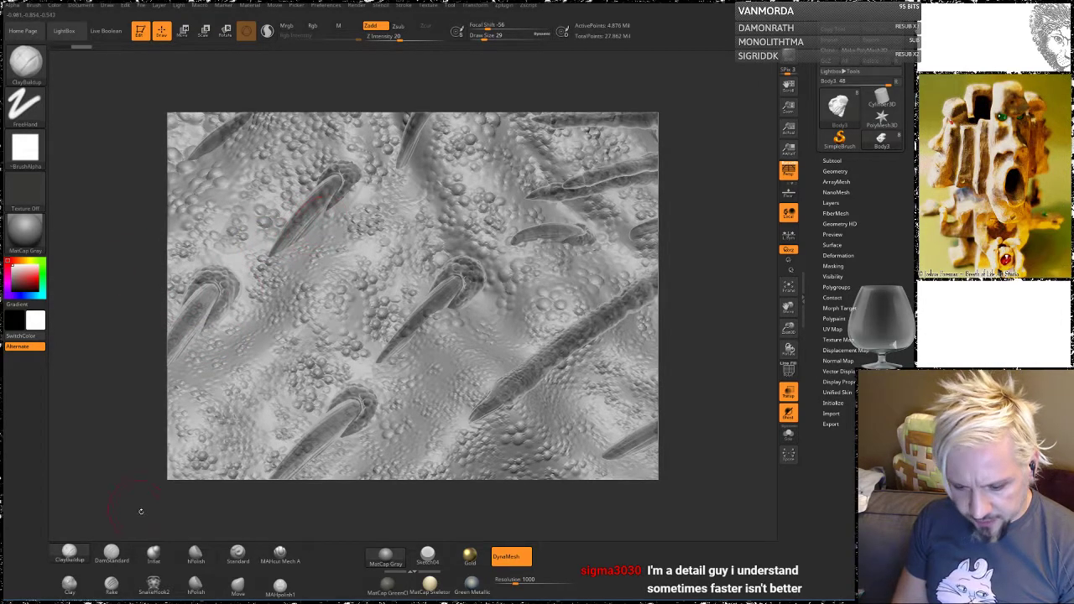
Step: Try building up skin around the repositioned spike's base with the ClayBuildup brush at draw size 31
key("space")
left_click(283, 213)
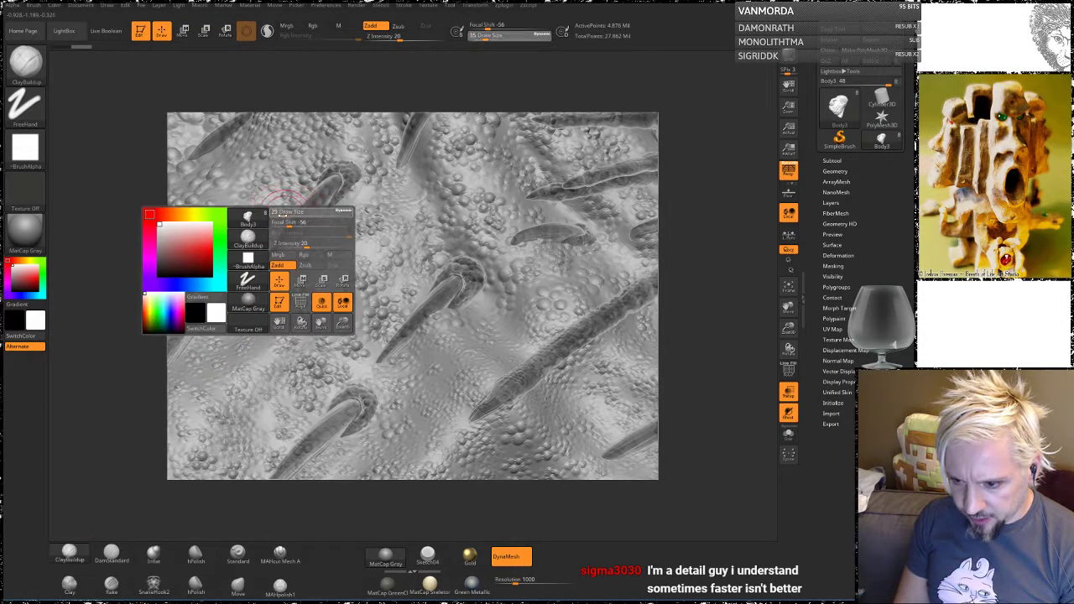
key("space")
left_click(313, 230)
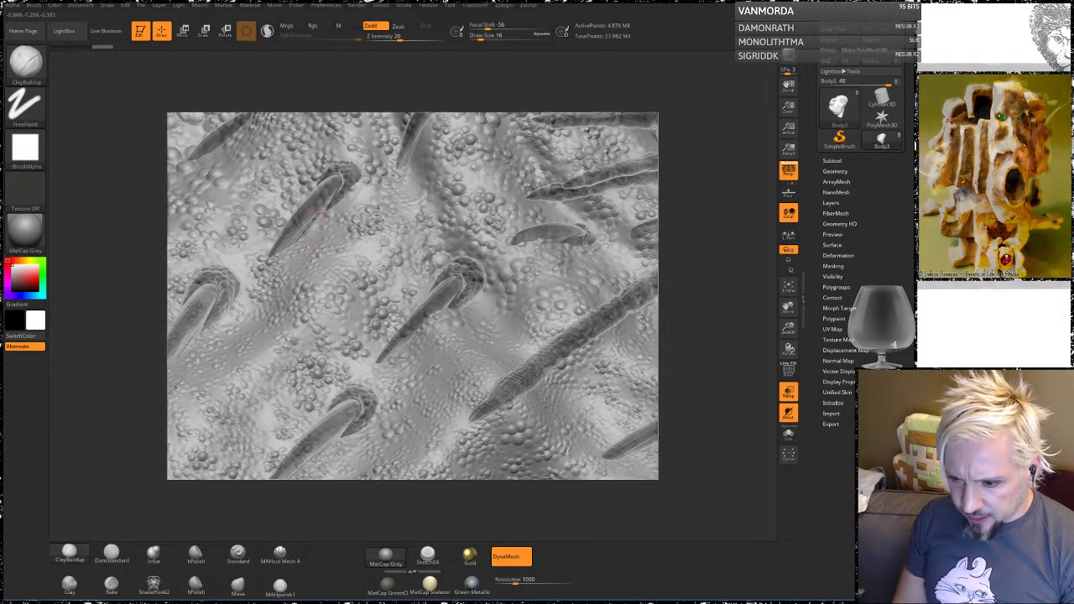
left_click_drag(157, 259, 320, 235)
key("space")
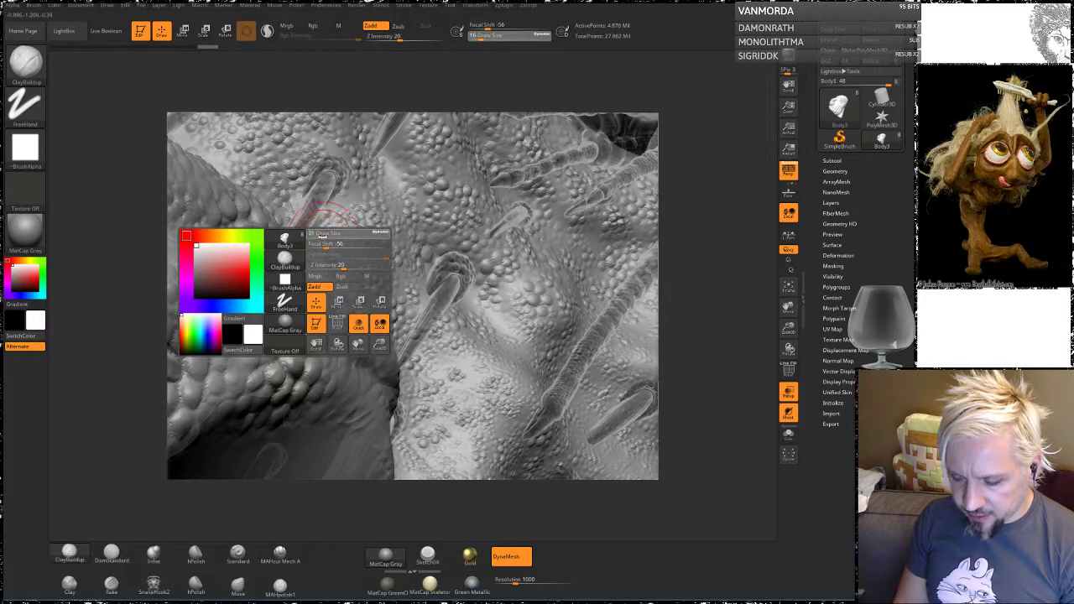
mouse_move(127, 211)
left_mouse_down()
mouse_move(113, 211)
mouse_move(114, 269)
left_mouse_up()
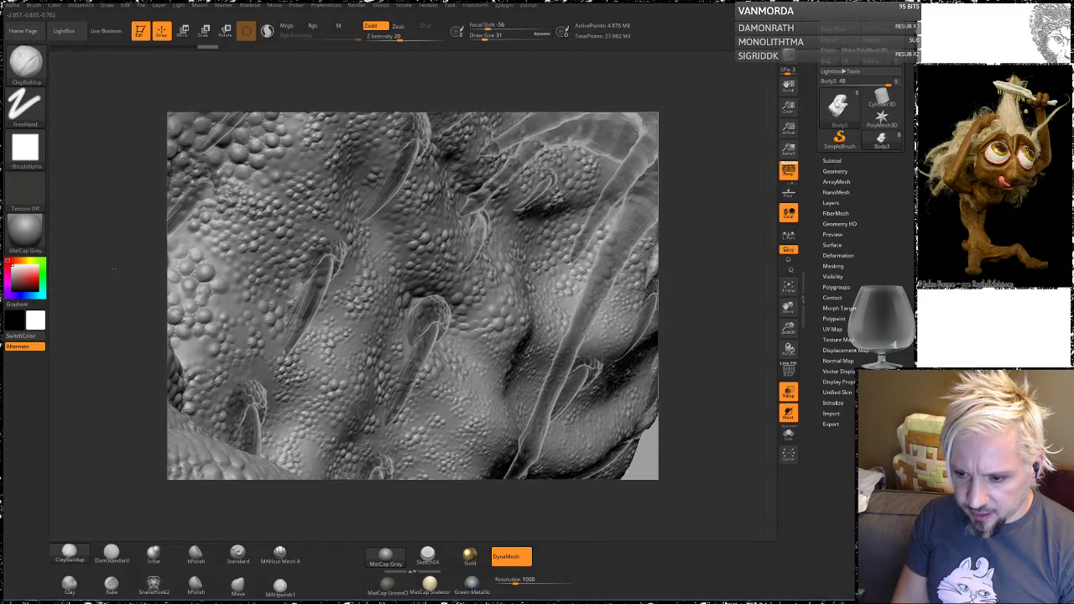
right_click_drag(113, 269, 287, 295)
mouse_move(287, 295)
left_mouse_down()
mouse_move(283, 311)
mouse_move(277, 302)
mouse_move(288, 290)
mouse_move(293, 304)
mouse_move(284, 290)
mouse_move(312, 250)
left_mouse_up()
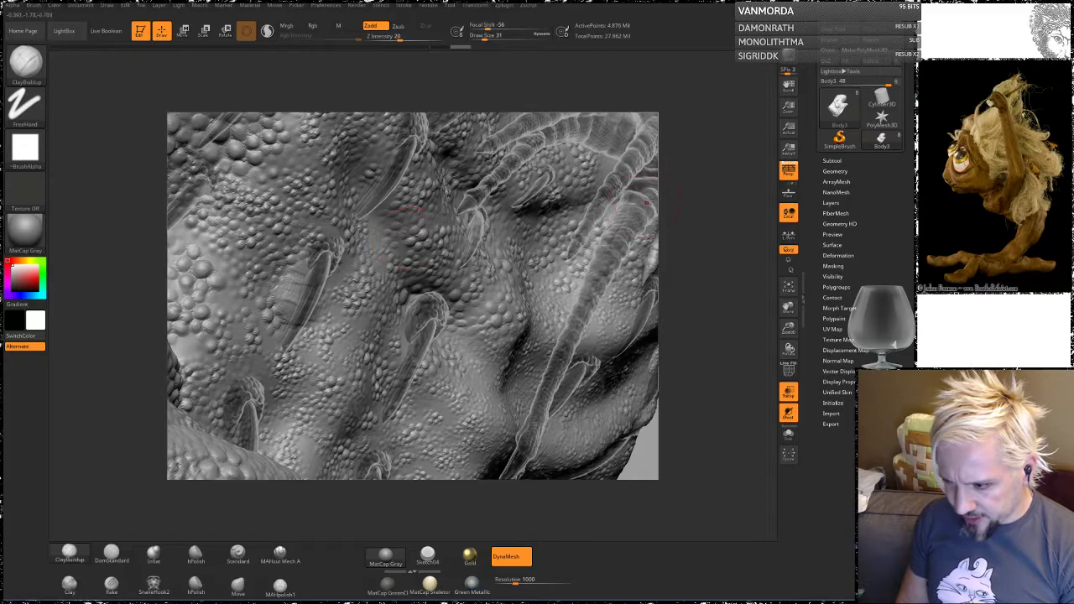
left_click_drag(701, 199, 537, 218)
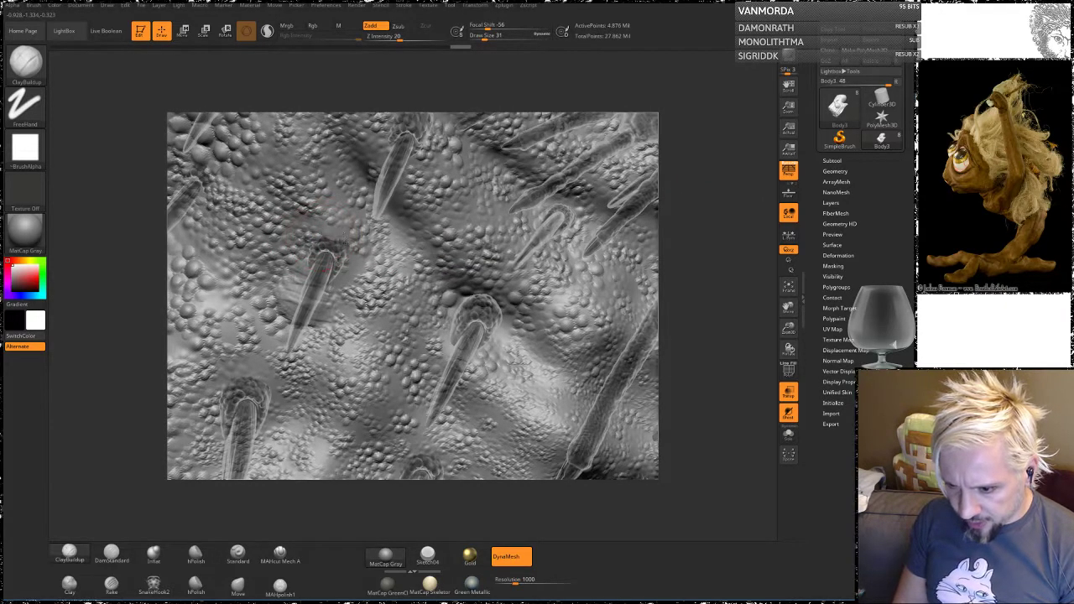
mouse_move(344, 250)
left_mouse_down()
mouse_move(327, 238)
mouse_move(357, 279)
left_mouse_up()
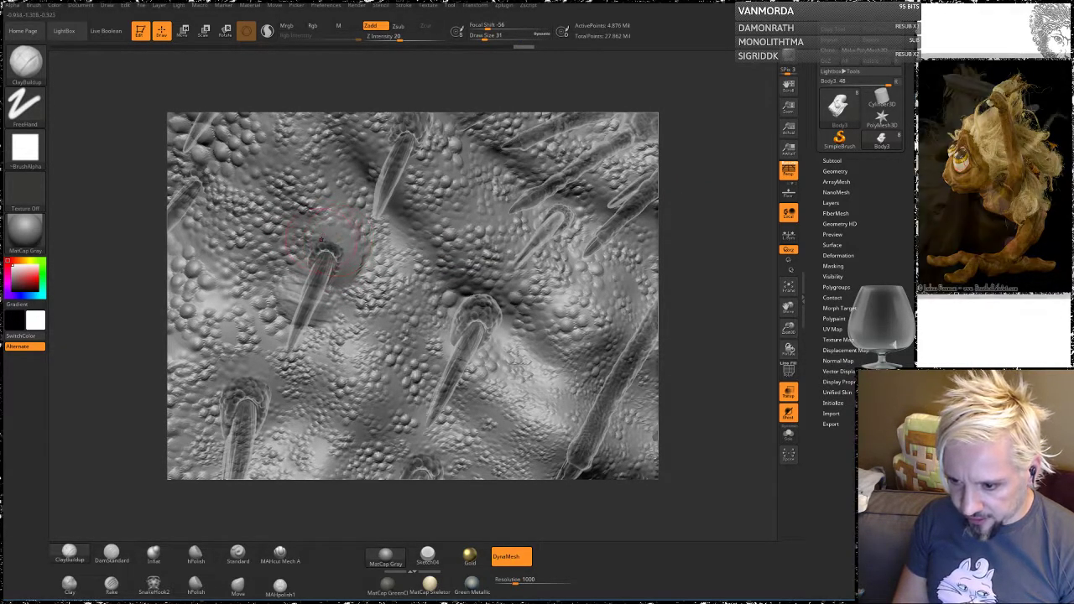
key("ctrl+z")
key("ctrl+z")
Step: Build up a skin rim around the repositioned spike with ClayBuildup at draw size 17 and smooth the strokes
key("space")
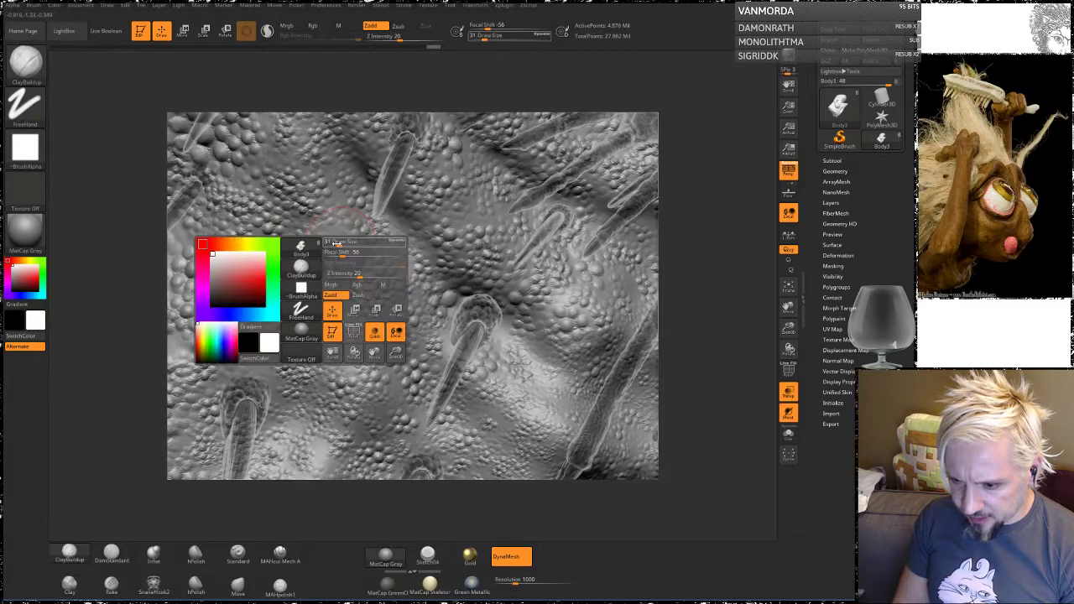
left_click_drag(336, 243, 340, 238)
mouse_move(331, 238)
left_mouse_down()
mouse_move(351, 252)
mouse_move(344, 244)
mouse_move(334, 304)
left_mouse_up()
left_click_drag(339, 289, 324, 316)
left_click_drag(337, 264, 330, 306)
left_click_drag(351, 272, 320, 324)
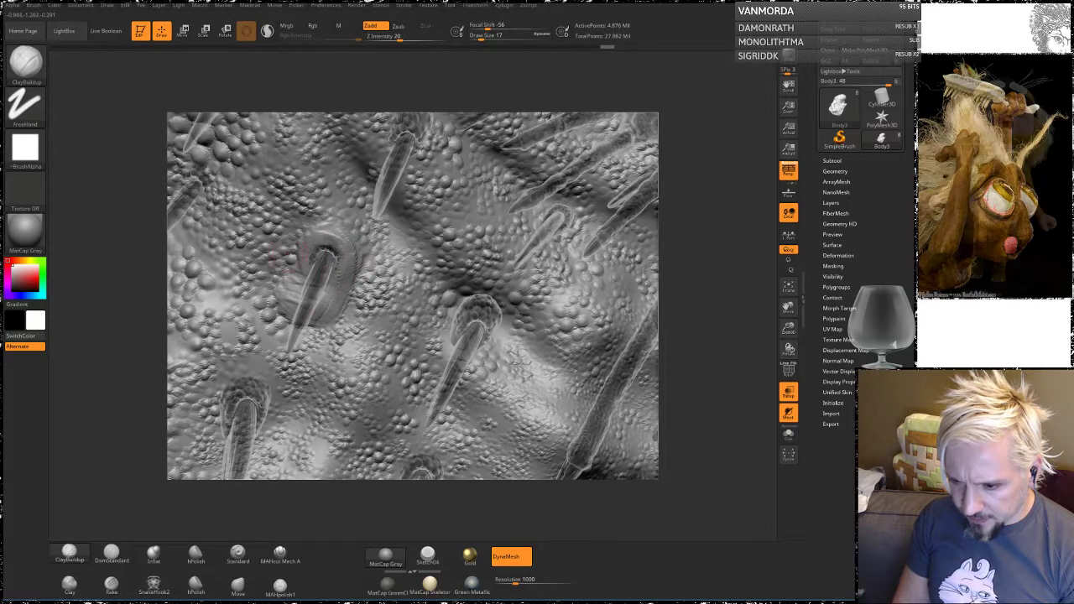
key("shift")
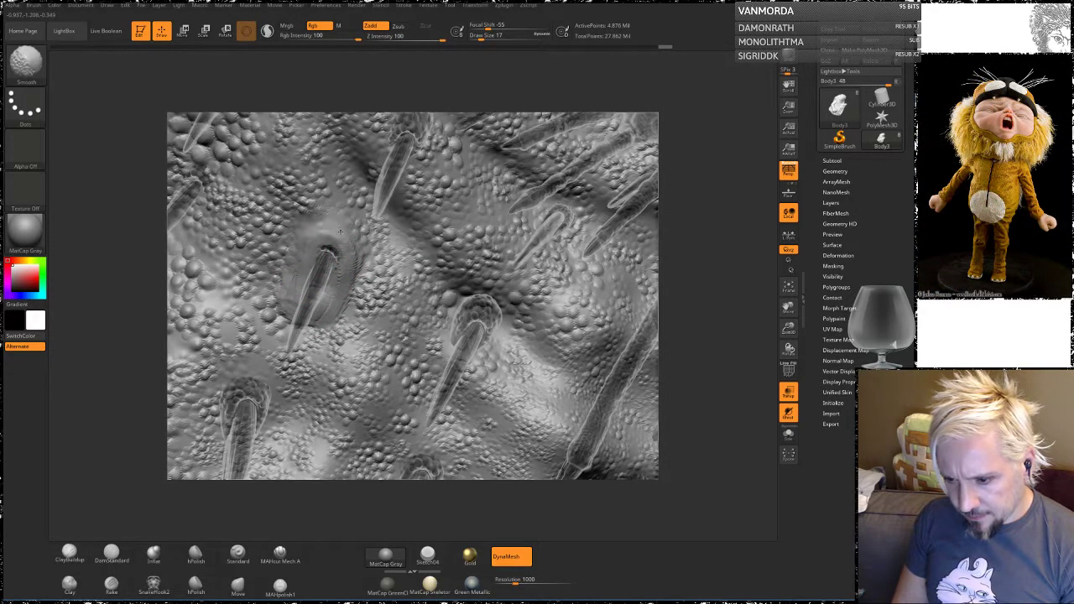
mouse_move(340, 232)
left_mouse_down("shift")
mouse_move(335, 329)
mouse_move(307, 326)
mouse_move(295, 304)
mouse_move(281, 319)
mouse_move(306, 345)
mouse_move(345, 334)
left_mouse_up("shift")
Step: Turn off transparency and view the creature's head and chest from the front
left_click_drag(155, 303, 158, 170)
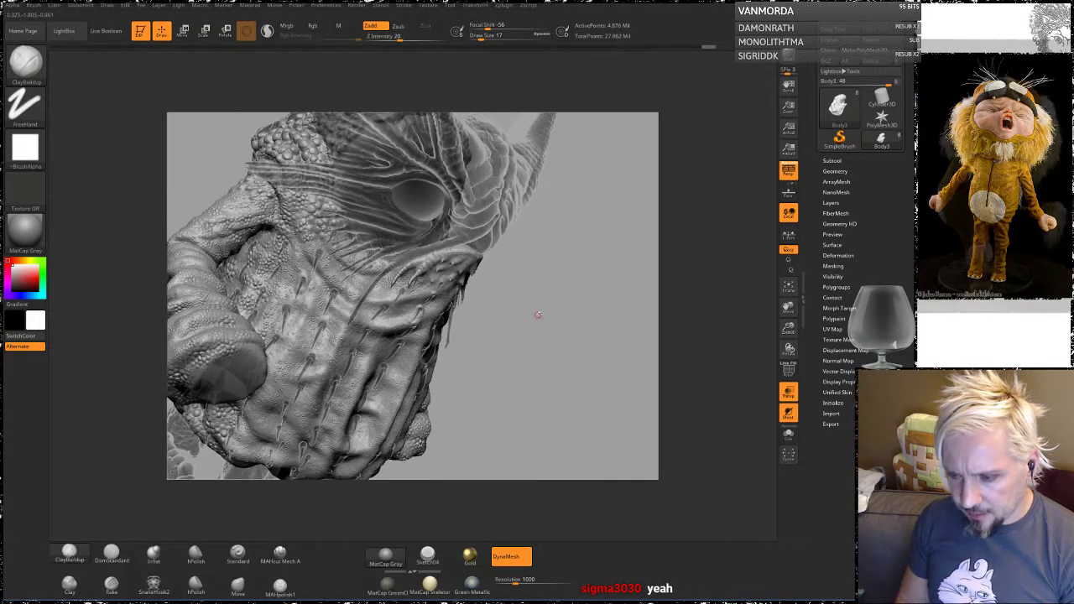
left_click_drag(544, 315, 475, 310)
left_click(788, 392)
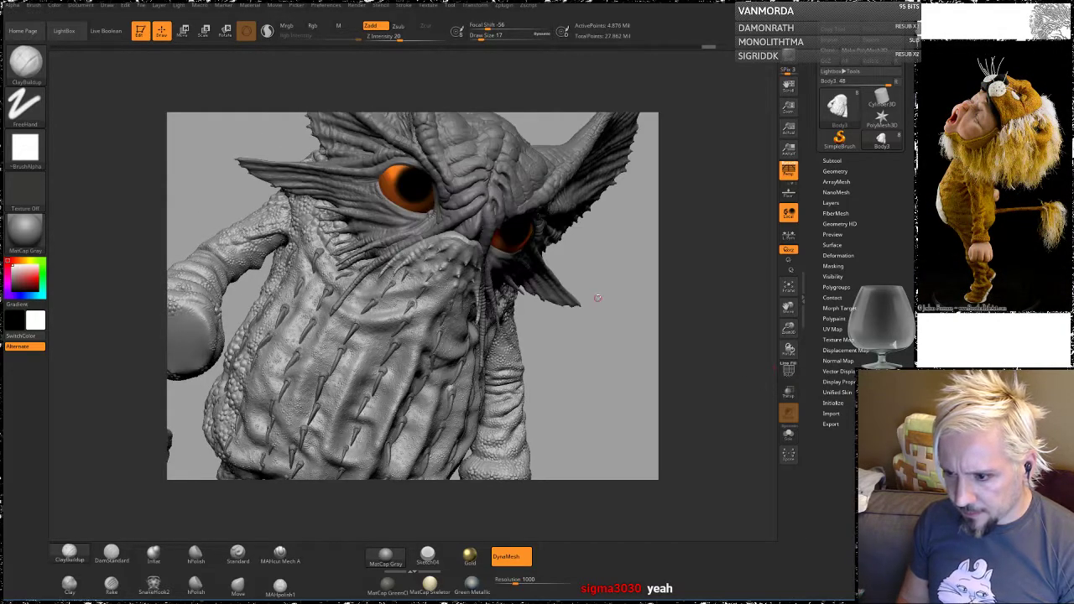
mouse_move(598, 297)
left_mouse_down()
mouse_move(608, 324)
mouse_move(607, 307)
mouse_move(589, 305)
left_mouse_up()
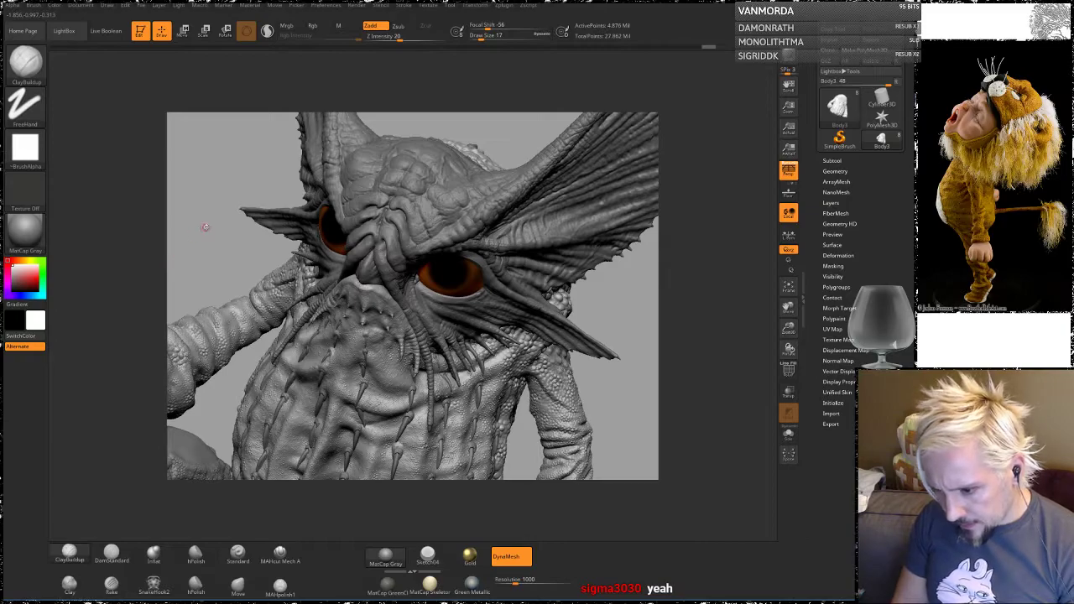
Step: Make the spikes the active subtool in Move mode and mask everything except the chest spike beside the long ridged tendril
left_click_drag(235, 230, 235, 202, "alt")
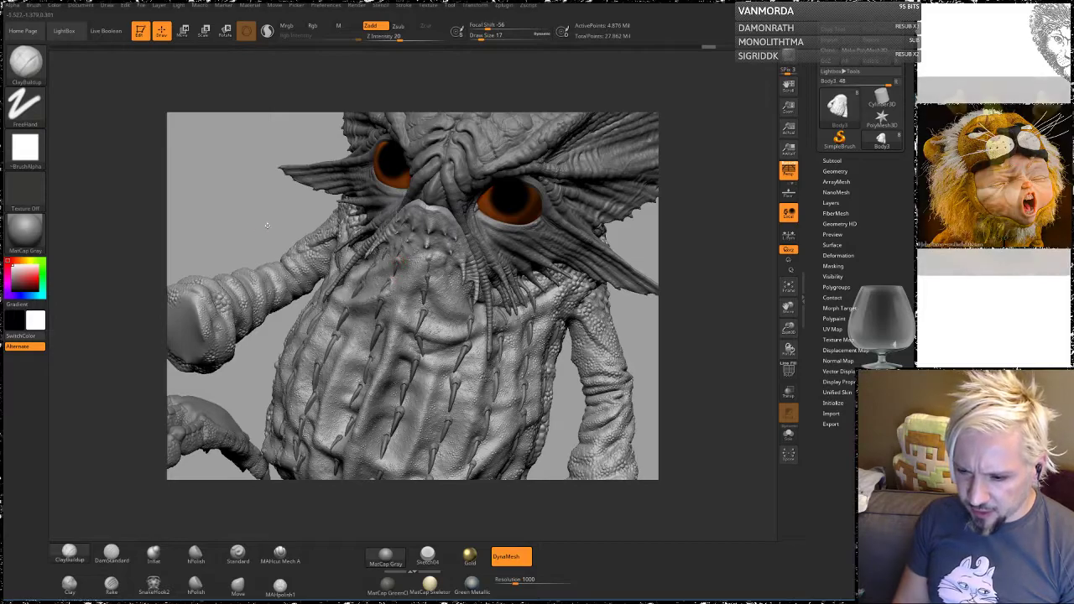
left_click_drag(255, 227, 234, 267)
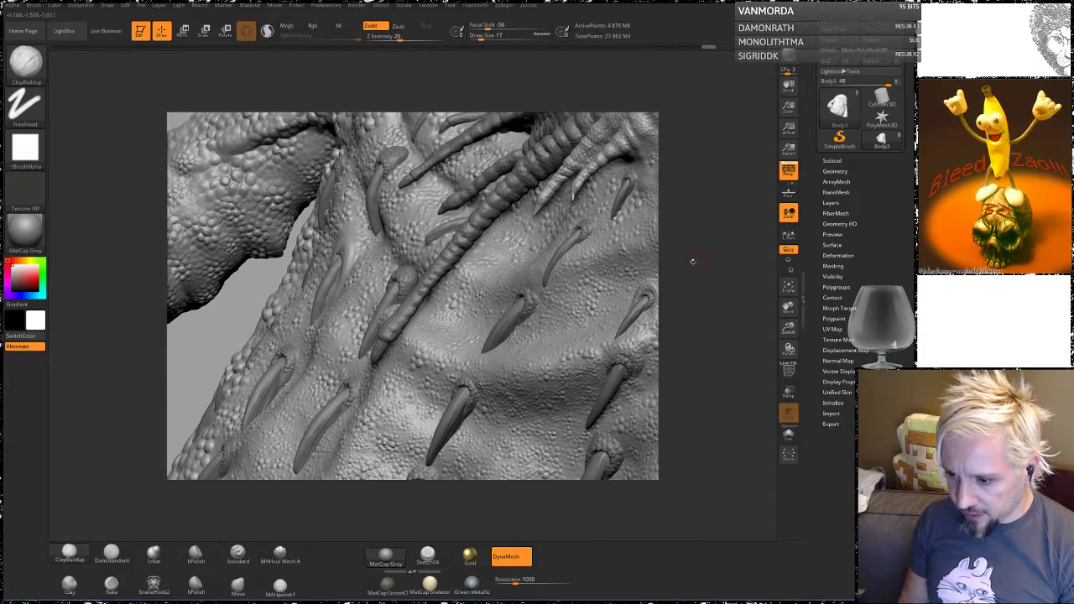
mouse_move(693, 262)
left_mouse_down()
mouse_move(715, 258)
mouse_move(724, 274)
mouse_move(707, 265)
mouse_move(710, 294)
left_mouse_up()
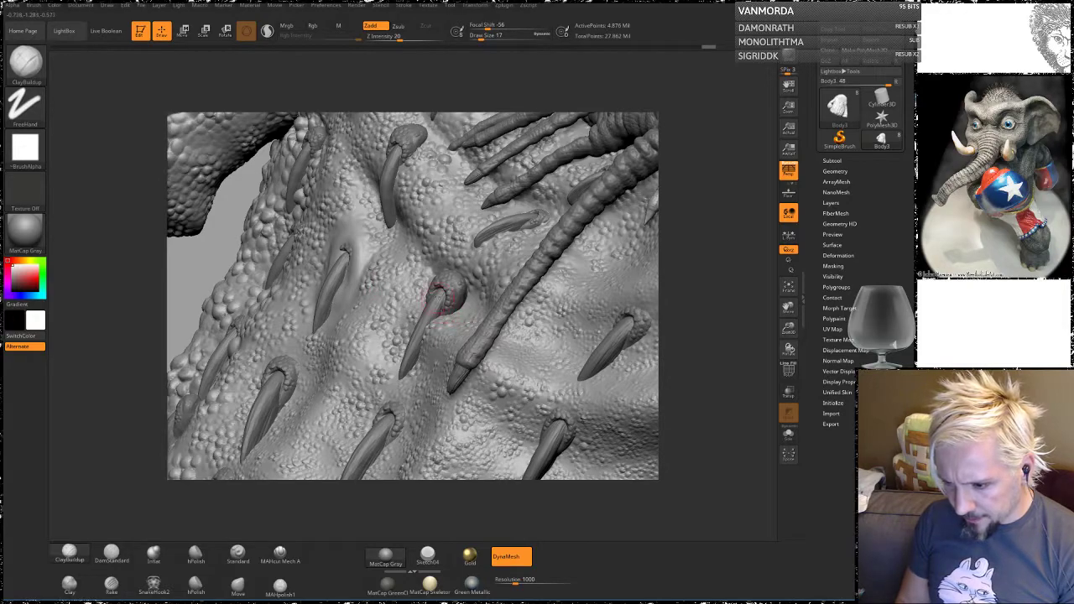
key("ctrl")
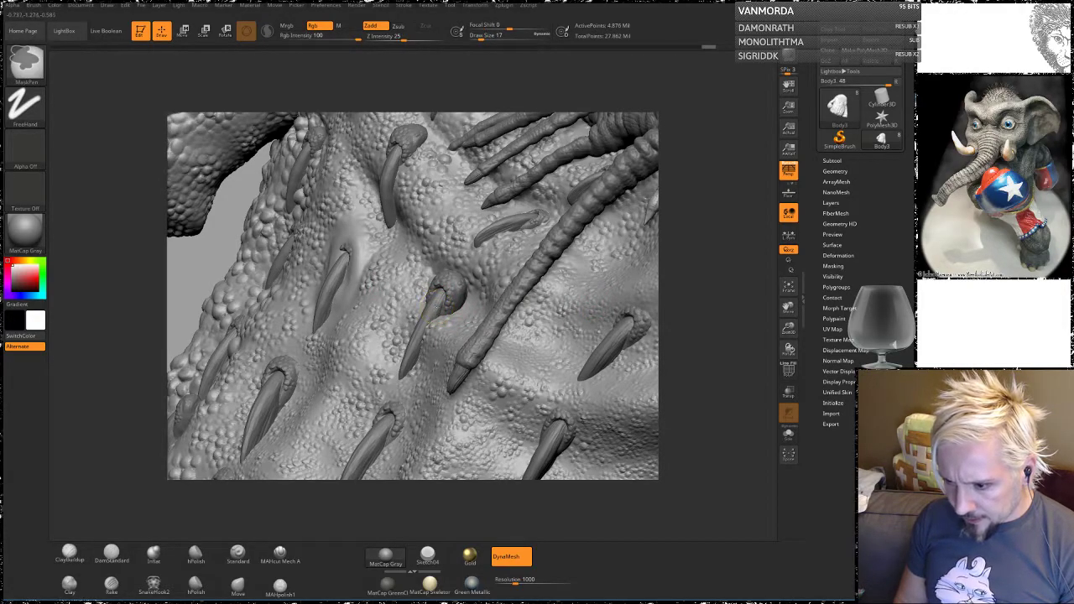
key("w")
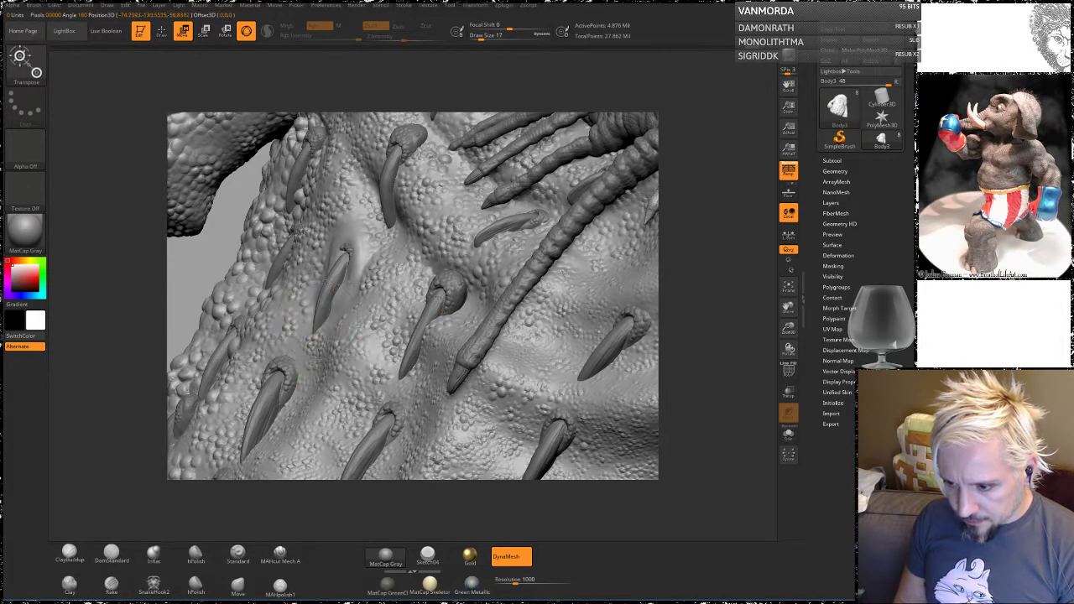
left_click(438, 299, "alt")
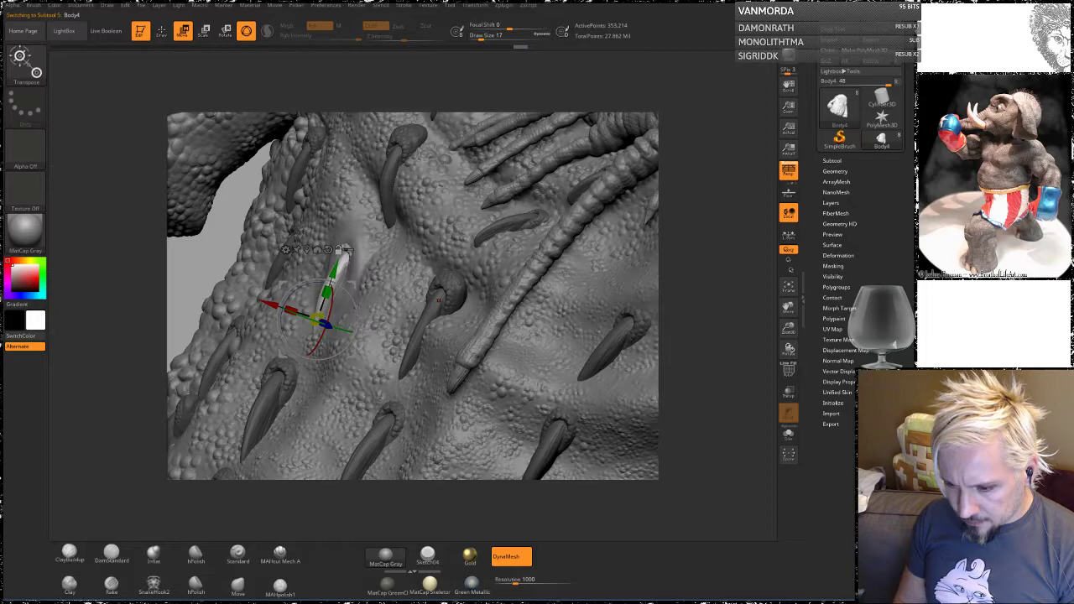
left_click(433, 299)
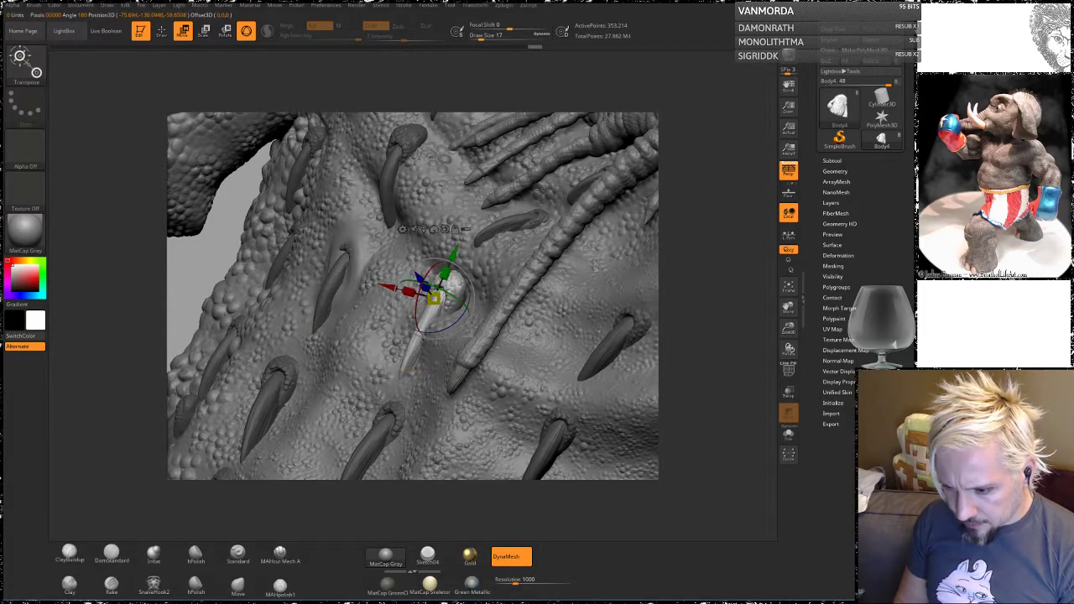
Step: Bend the middle of the unmasked chest spike outward with the Move brush at draw size 37
left_click(238, 584)
left_click_drag(113, 383, 352, 375)
key("space")
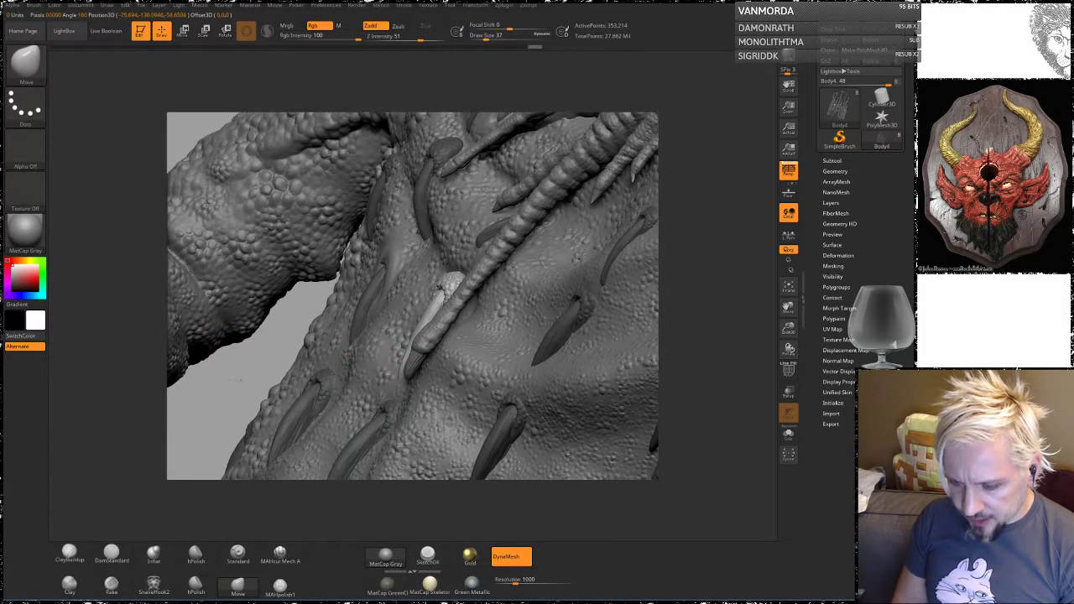
mouse_move(240, 380)
left_mouse_down()
mouse_move(353, 374)
mouse_move(440, 330)
left_mouse_up()
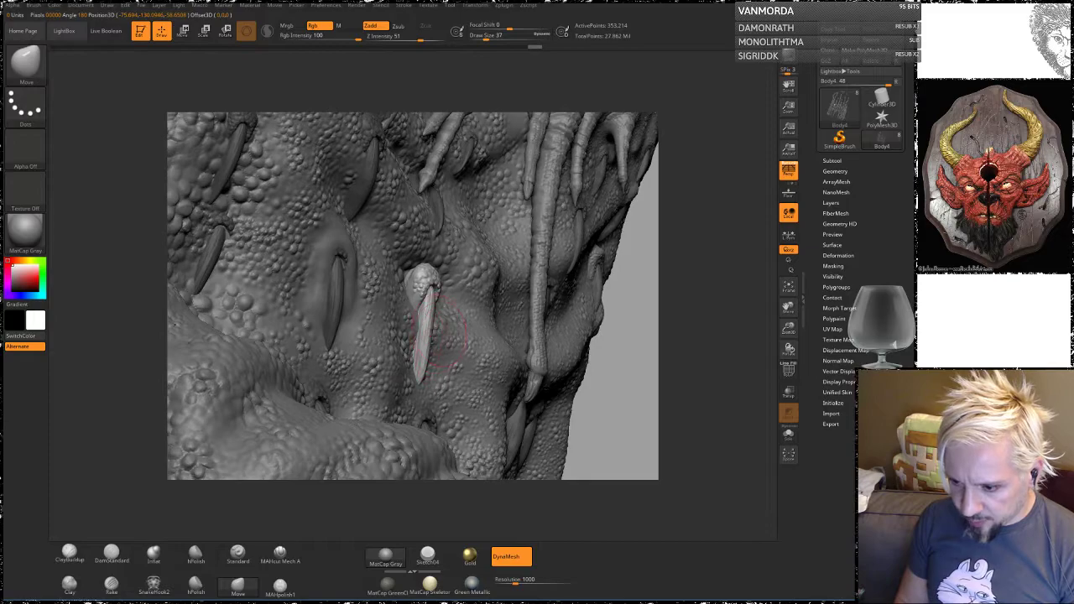
left_click_drag(601, 356, 655, 348)
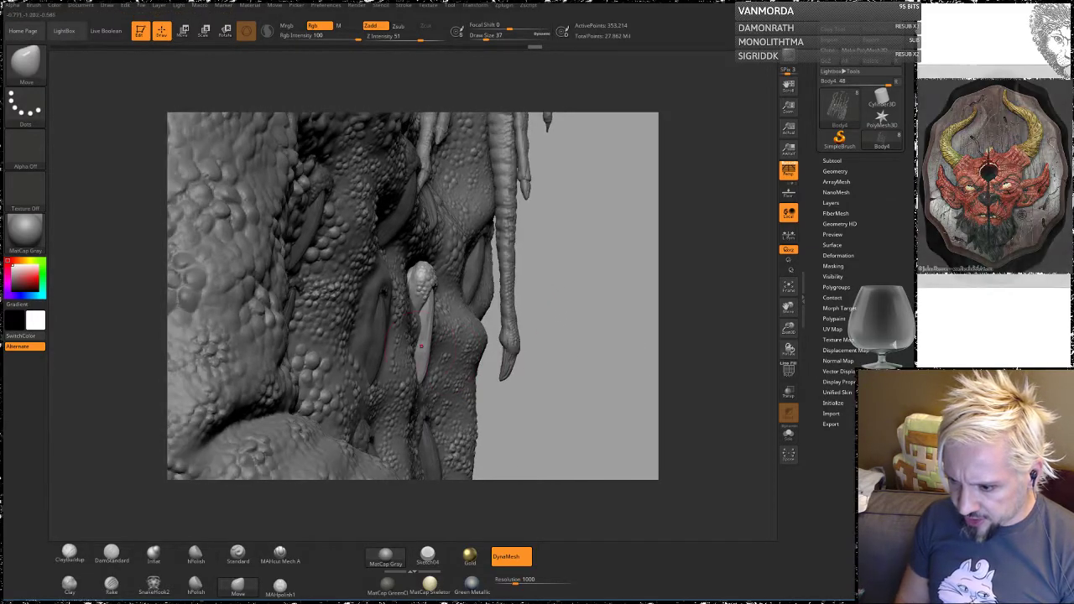
left_click_drag(421, 329, 430, 327)
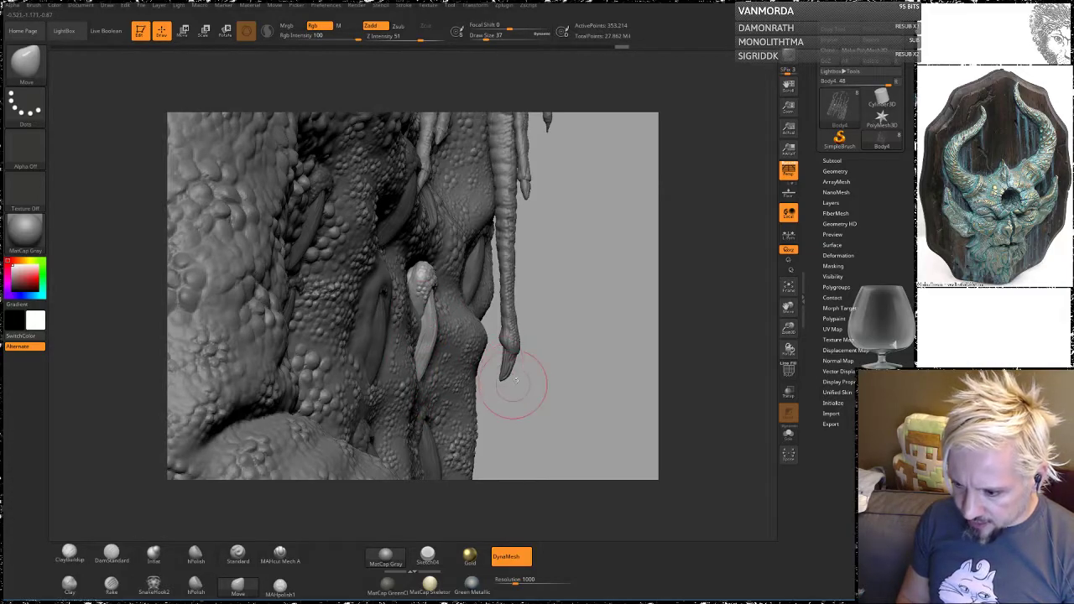
Step: Refine the curve and seating of the unmasked chest spike with the Move brush, working from several angles
left_click_drag(556, 325, 485, 336)
left_click_drag(485, 400, 521, 242)
mouse_move(713, 181)
left_mouse_down()
mouse_move(700, 208)
mouse_move(630, 202)
mouse_move(712, 217)
mouse_move(587, 245)
mouse_move(645, 266)
mouse_move(426, 280)
left_mouse_up()
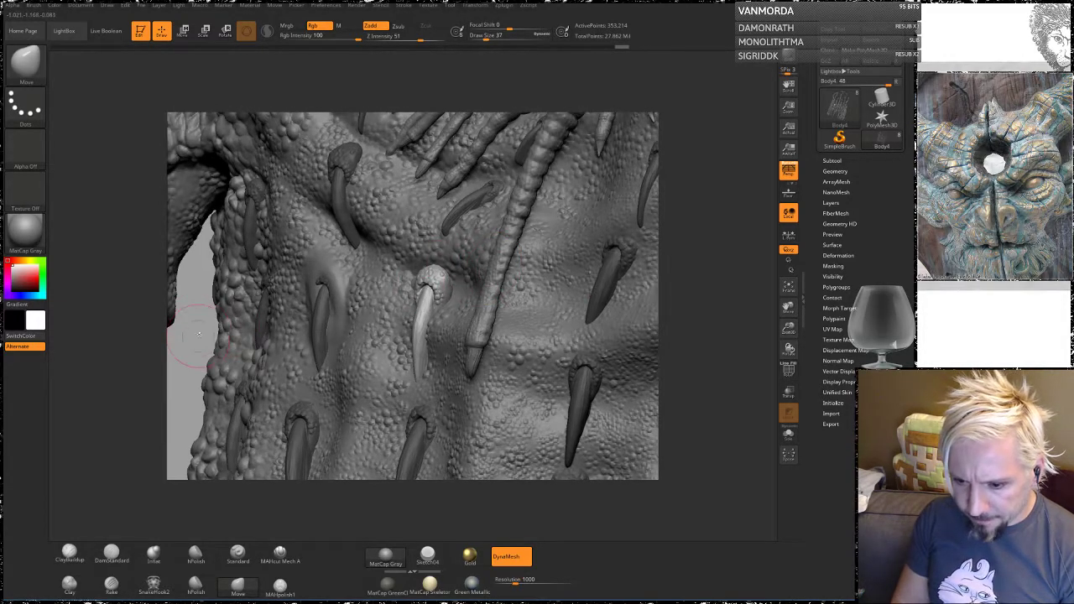
mouse_move(425, 284)
right_mouse_down()
mouse_move(394, 289)
mouse_move(426, 291)
mouse_move(424, 256)
mouse_move(424, 267)
right_mouse_up()
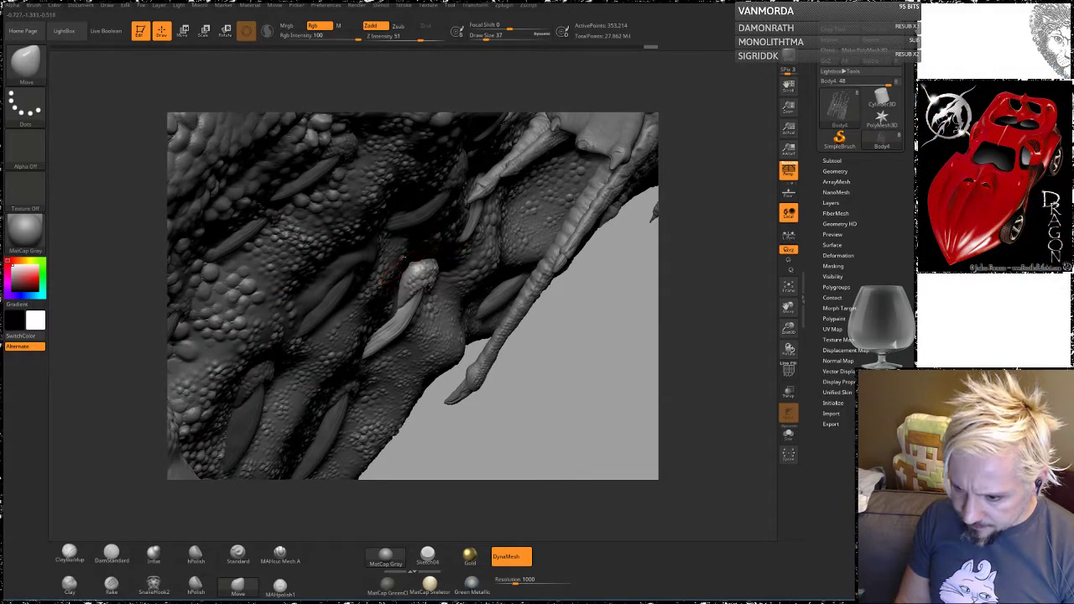
left_click_drag(573, 359, 424, 304)
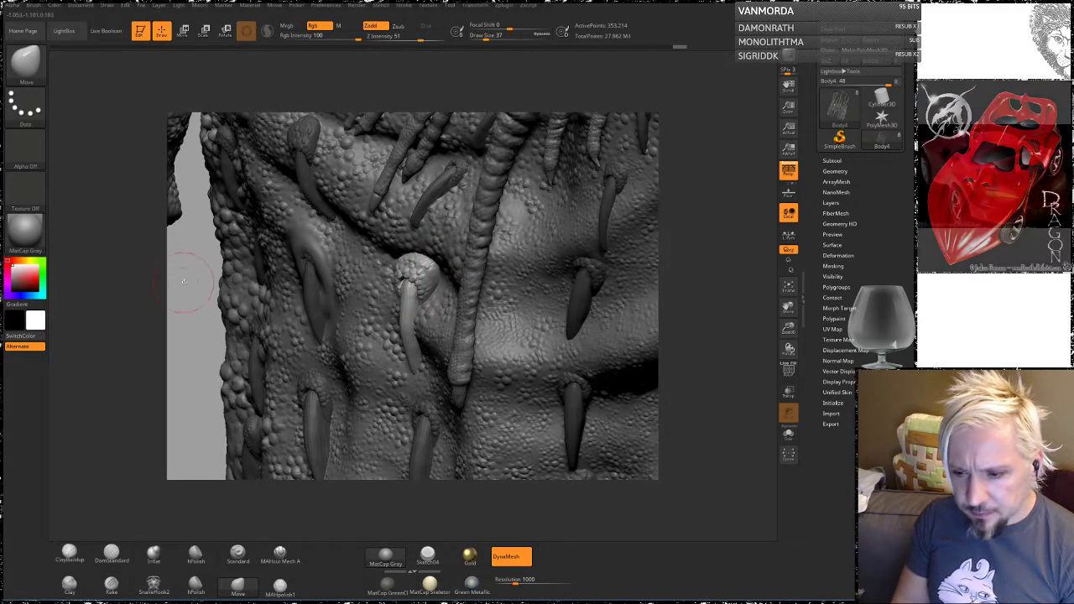
left_click_drag(184, 281, 379, 267)
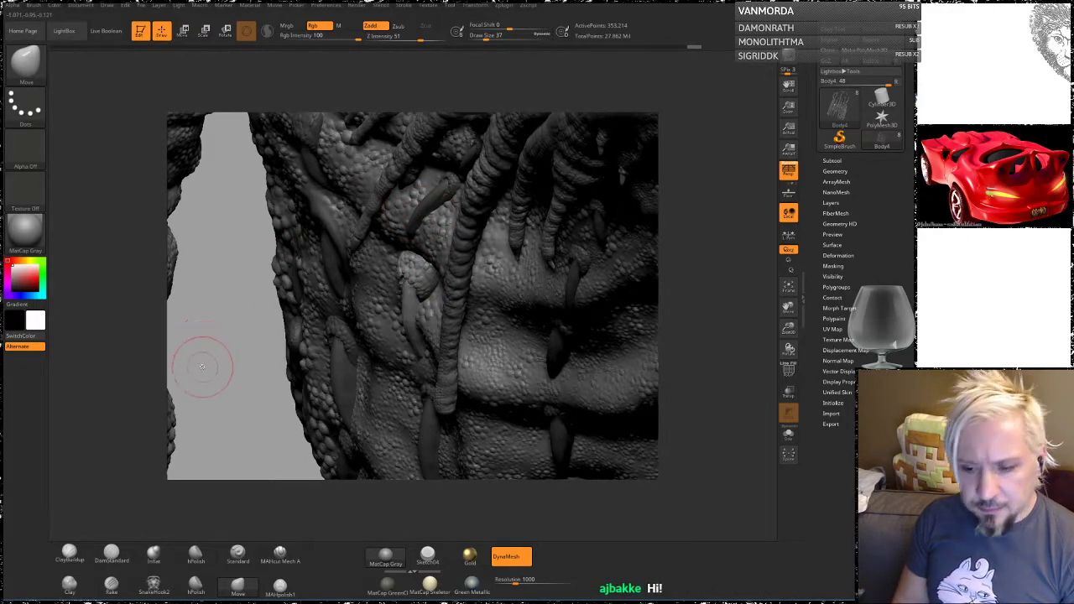
left_click_drag(227, 361, 211, 364)
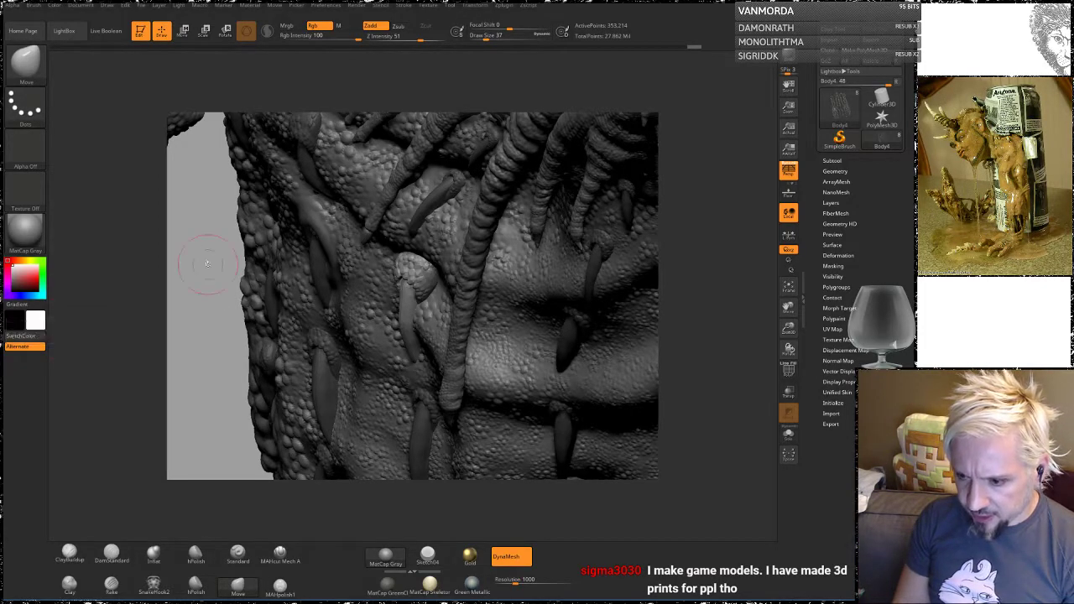
mouse_move(207, 269)
left_mouse_down()
mouse_move(378, 264)
mouse_move(252, 328)
left_mouse_up()
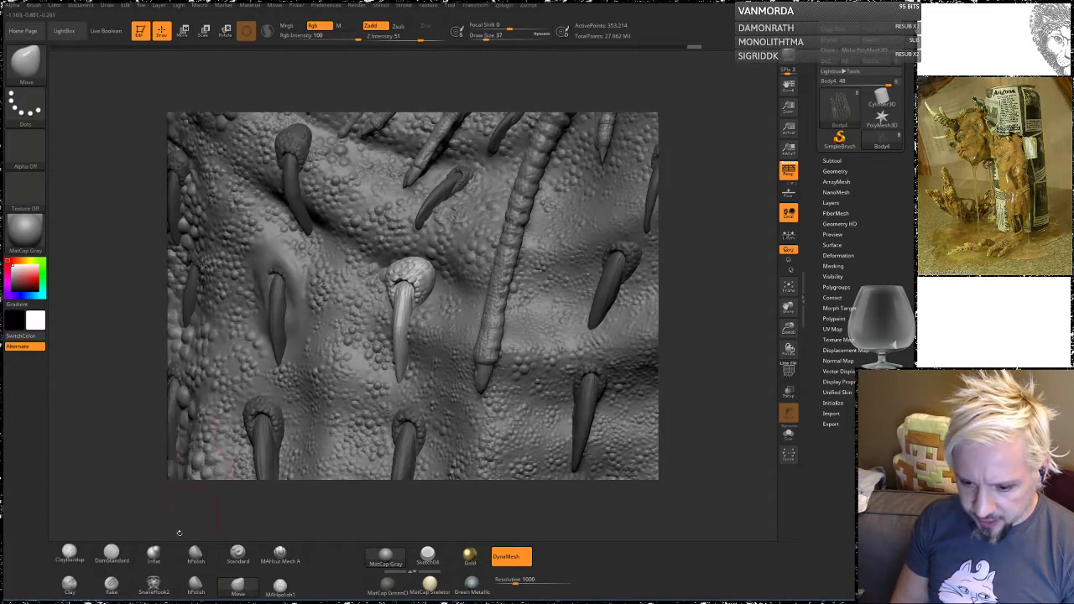
Step: Make the body skin the active subtool with ClayBuildup at draw size 17 and display its polyframe
left_click(70, 552)
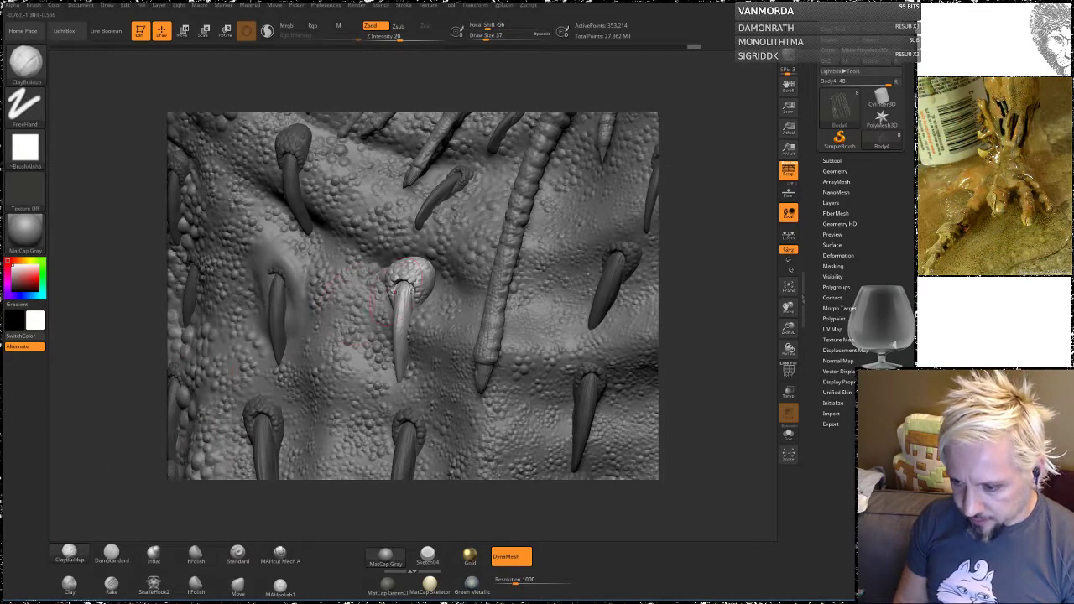
left_click(435, 334, "alt")
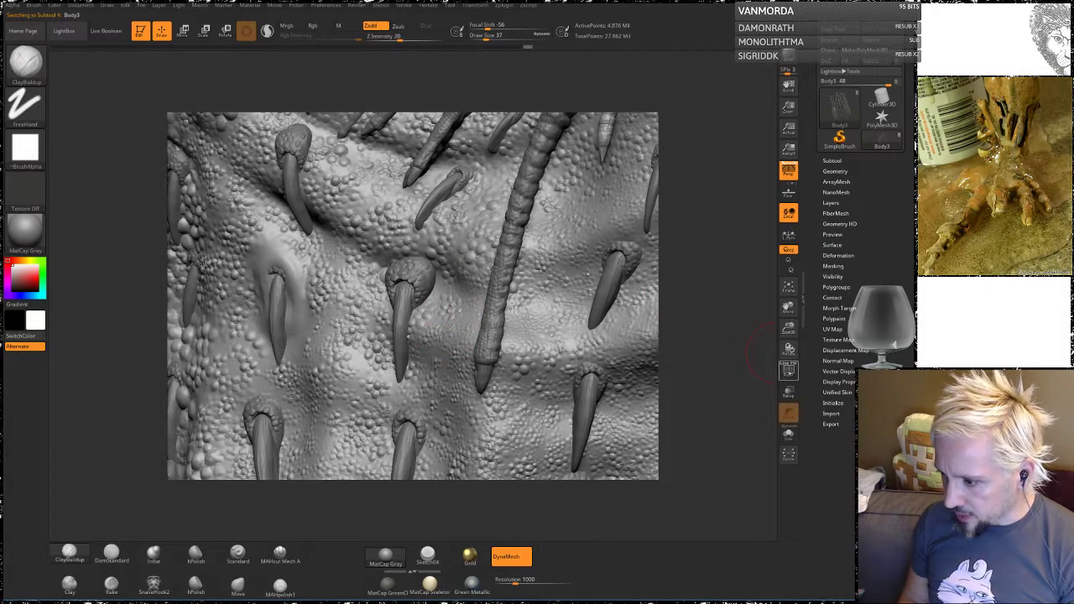
left_click(788, 370)
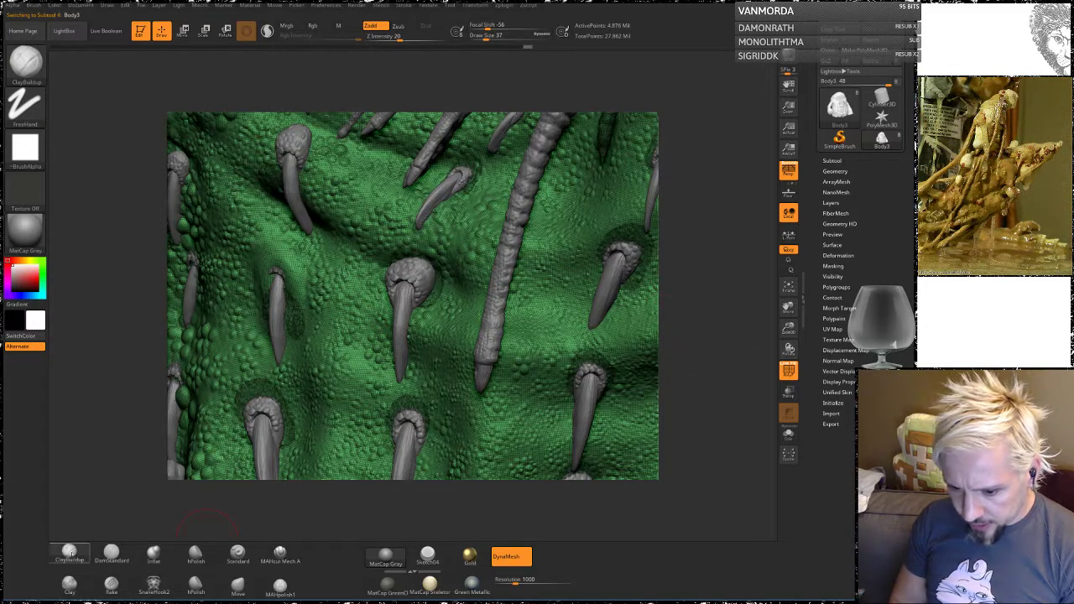
key("space")
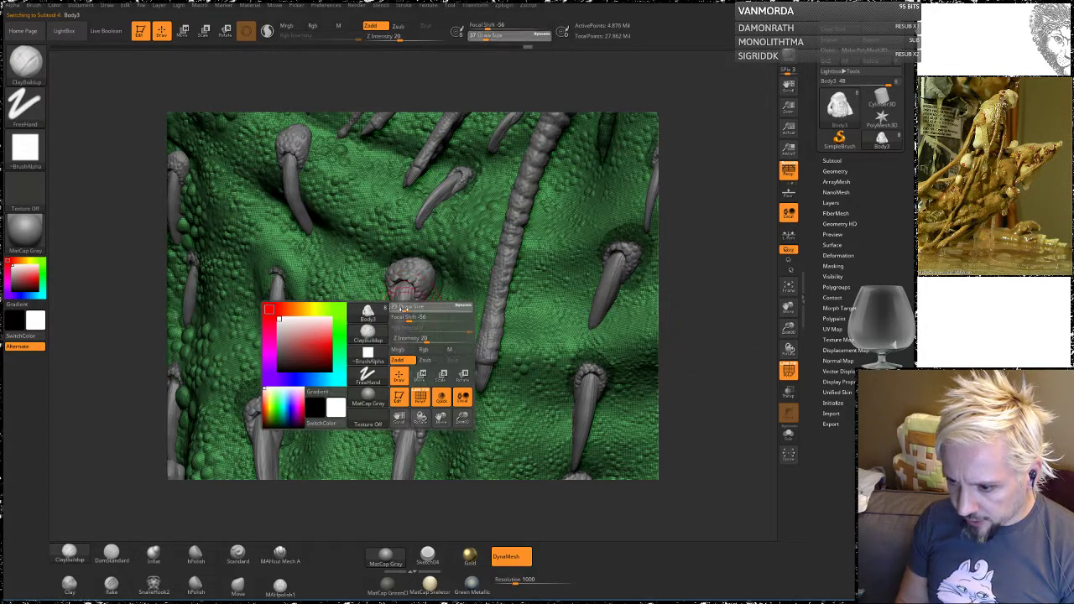
left_click_drag(402, 309, 397, 309)
mouse_move(696, 283)
left_mouse_down()
mouse_move(739, 290)
mouse_move(728, 304)
left_mouse_up()
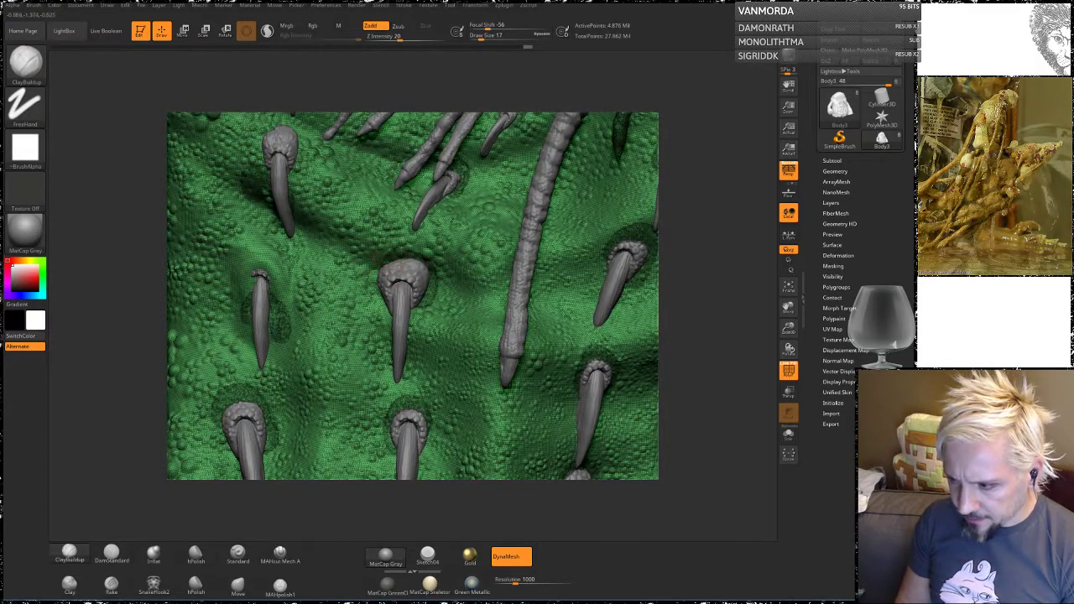
Step: Turn on transparency to see the skin behind the spikes and hide the polyframe
left_click(790, 391)
key("shift")
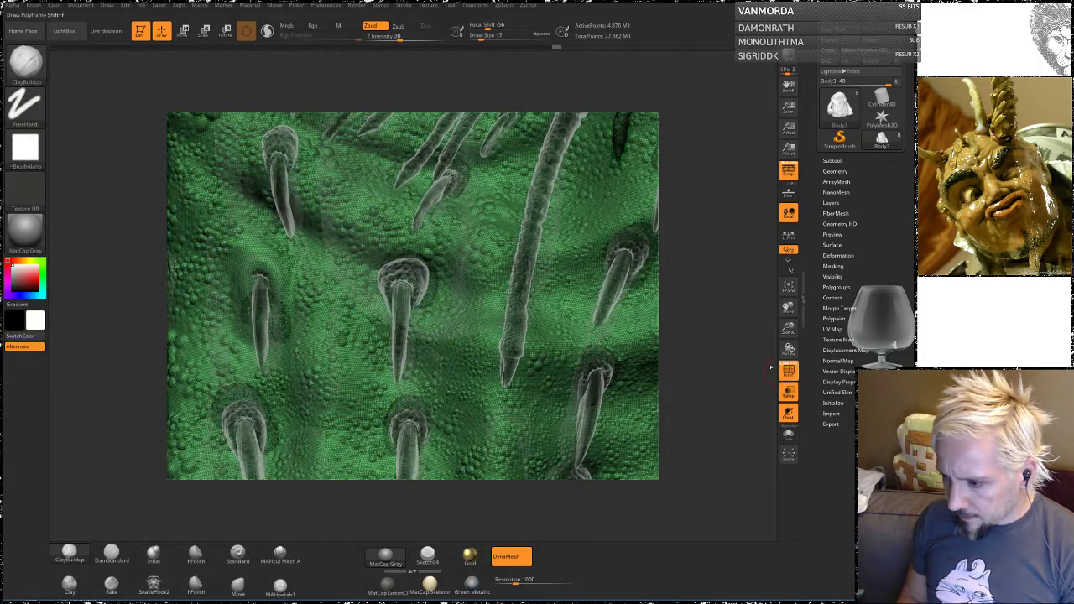
left_click(789, 370)
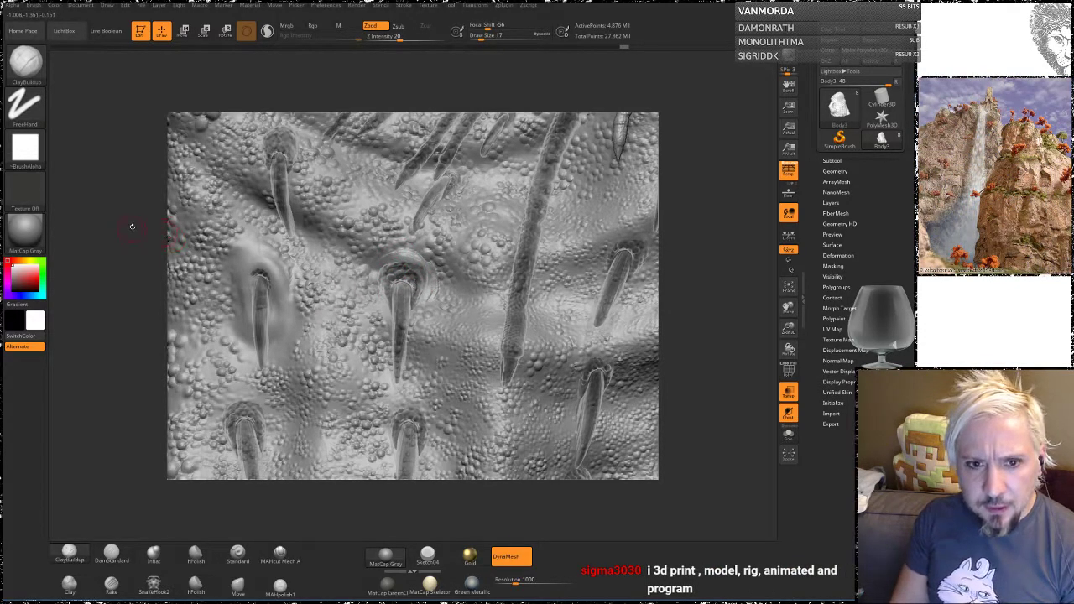
Step: Build up a skin rim around the reshaped chest spike's base with ClayBuildup and smooth the strokes
left_click_drag(132, 227, 153, 227)
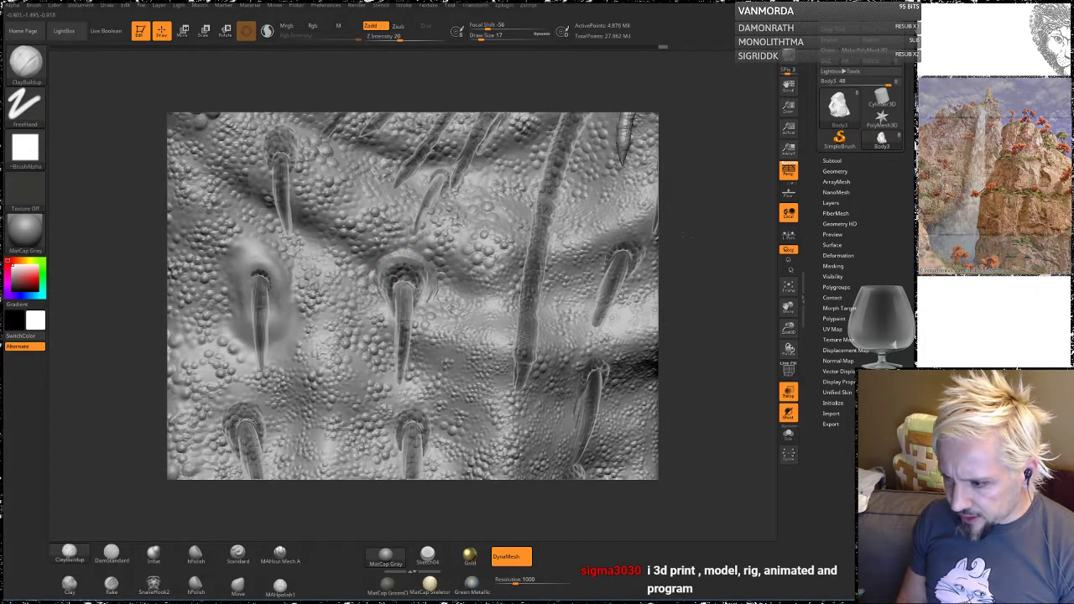
left_click_drag(682, 238, 671, 252)
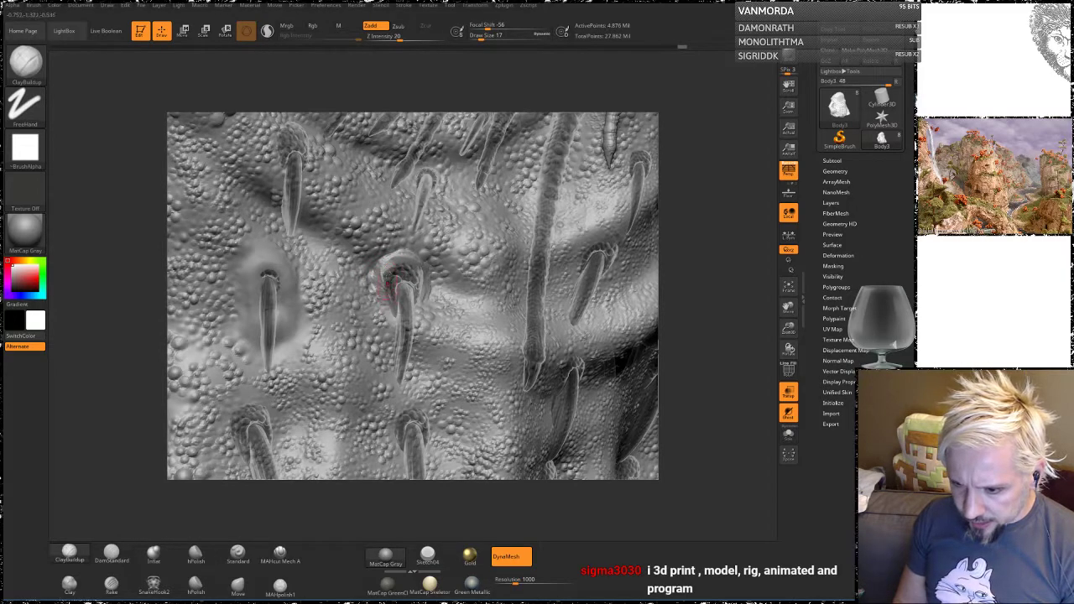
left_click_drag(726, 244, 420, 286)
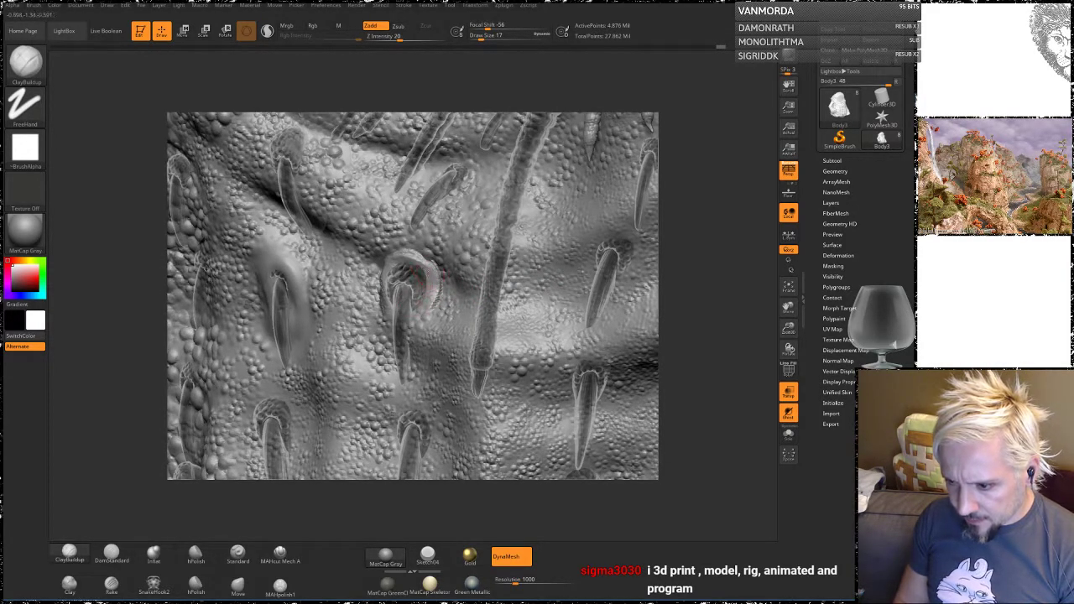
key("shift")
left_click_drag(434, 292, 433, 304, "shift")
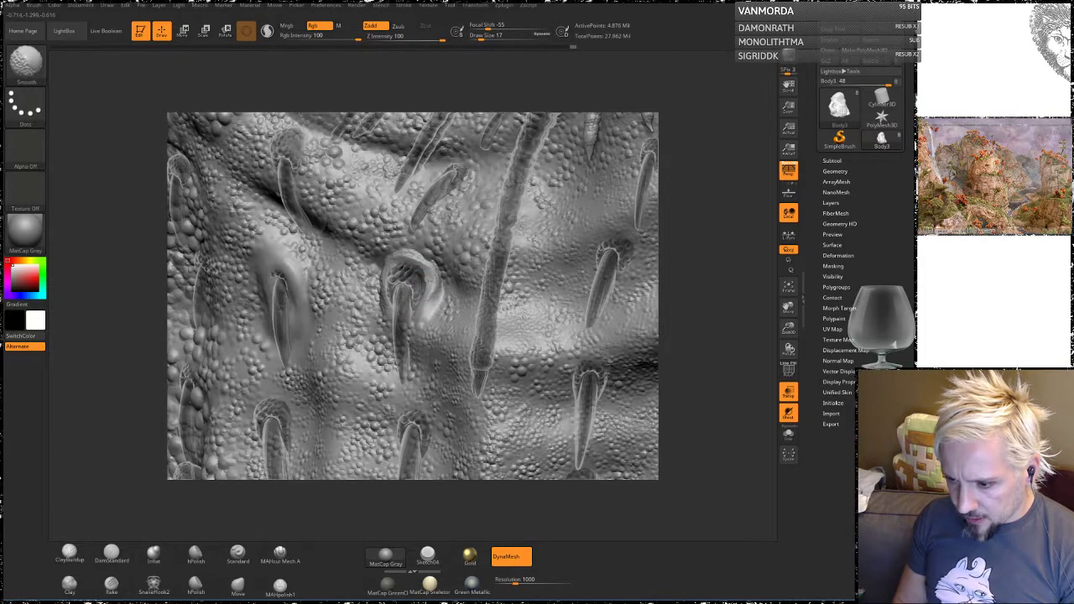
mouse_move(707, 227)
left_mouse_down()
mouse_move(580, 240)
mouse_move(537, 260)
left_mouse_up()
key("shift")
left_click_drag(403, 312, 382, 284, "shift")
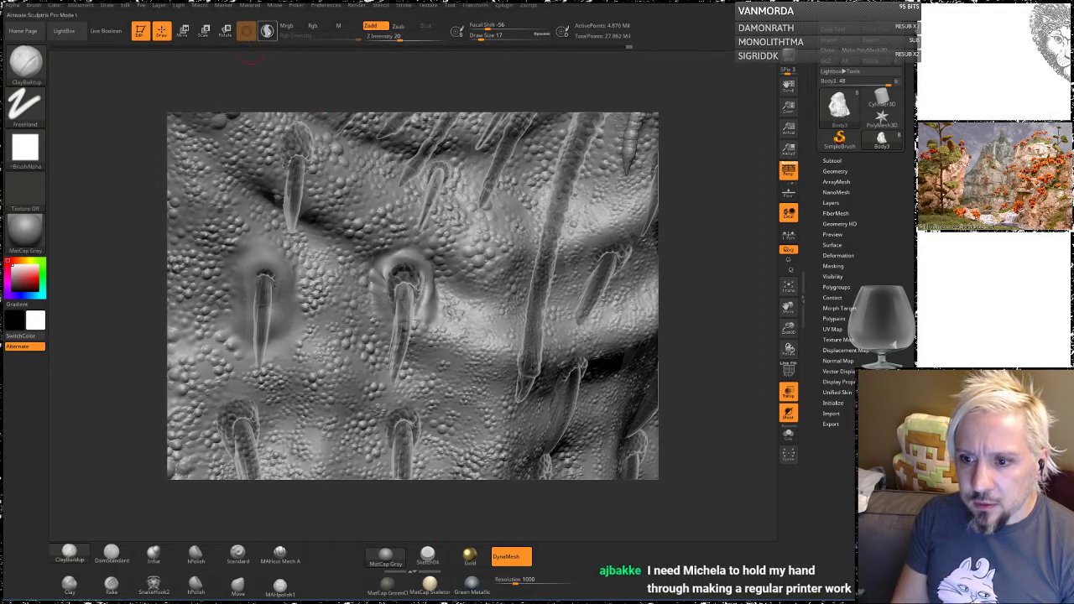
Step: Try a Sculptris Pro stroke beside the spike's base and raise the Max Sculptris Polygons memory preference
left_click(267, 32)
left_click(382, 309)
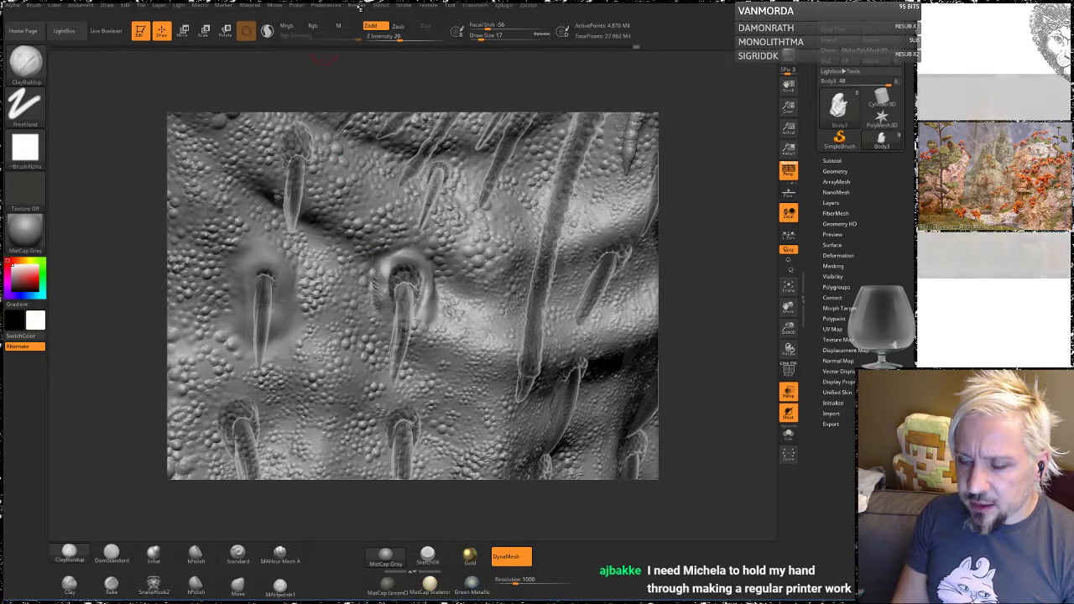
left_click(357, 6)
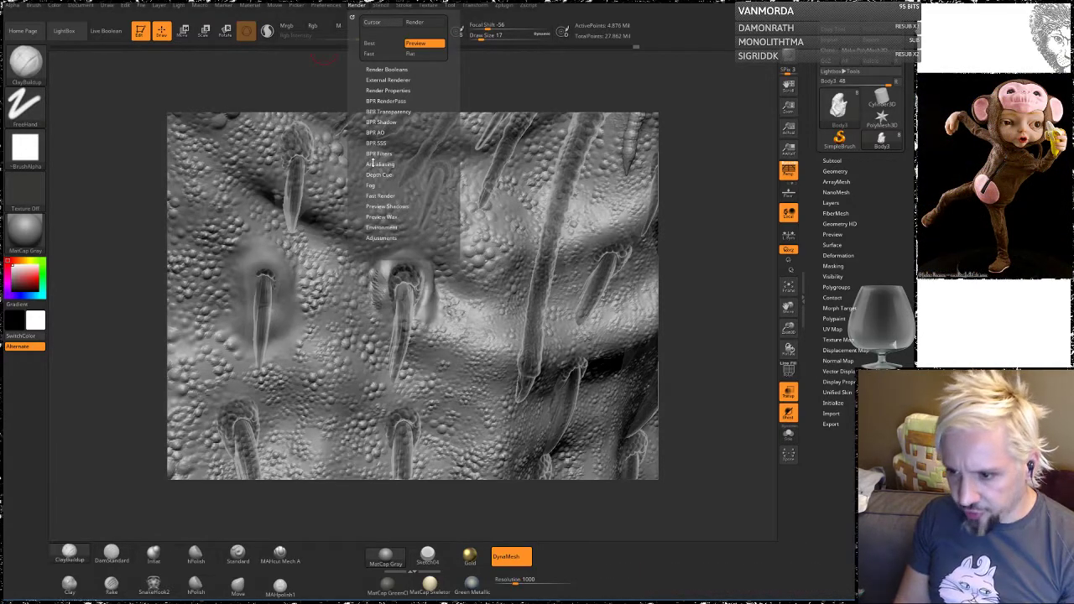
left_click(338, 7)
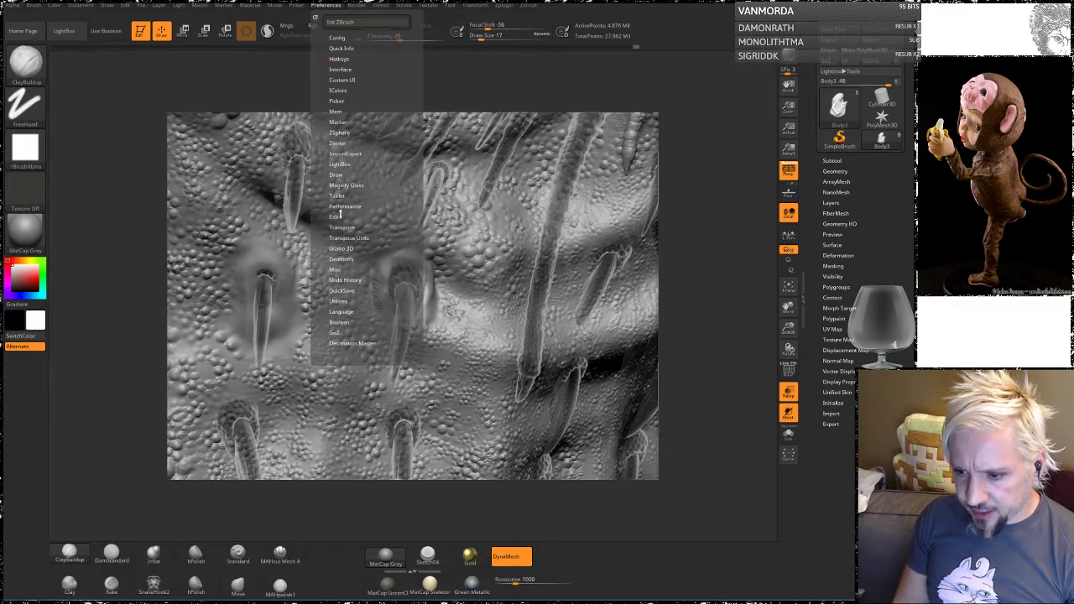
left_click(336, 112)
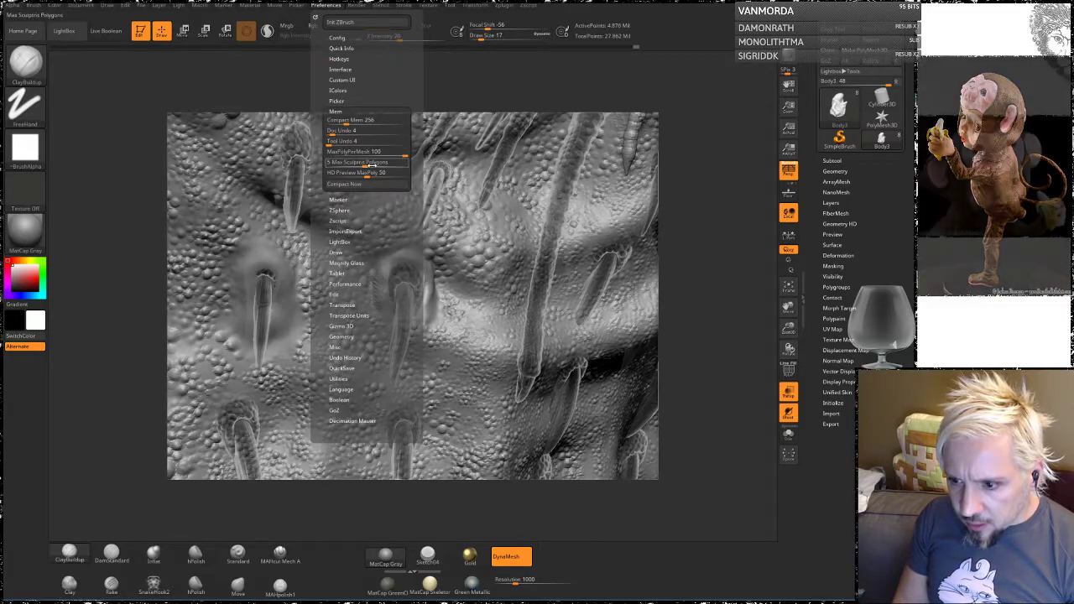
left_click_drag(372, 163, 408, 164)
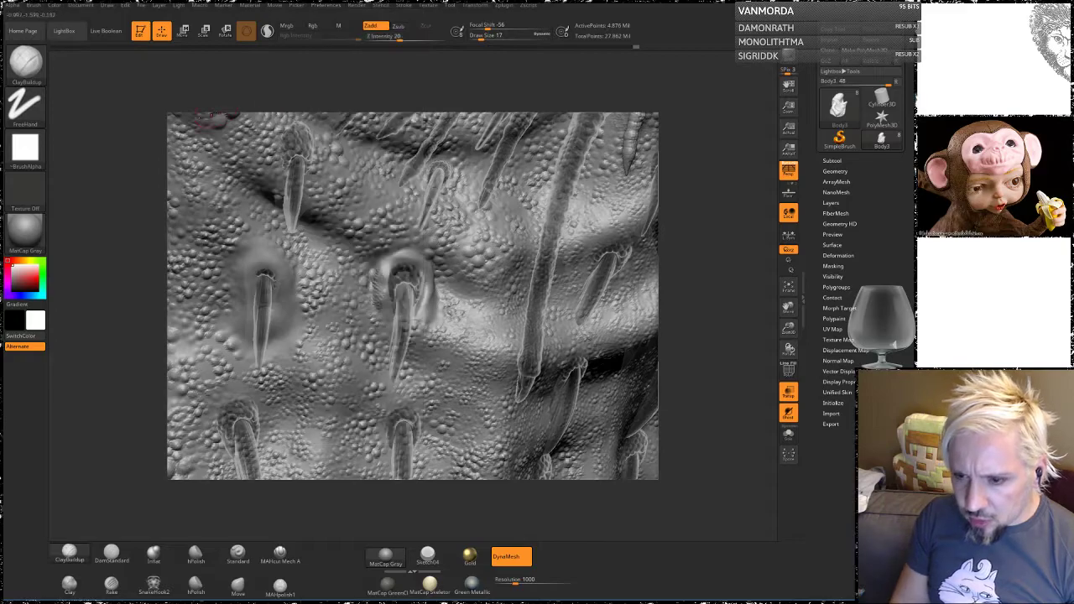
Step: Smooth the skin beside the spike's base and turn on Sculptris Pro mode
left_click_drag(387, 297, 387, 264, "shift")
left_click(266, 32)
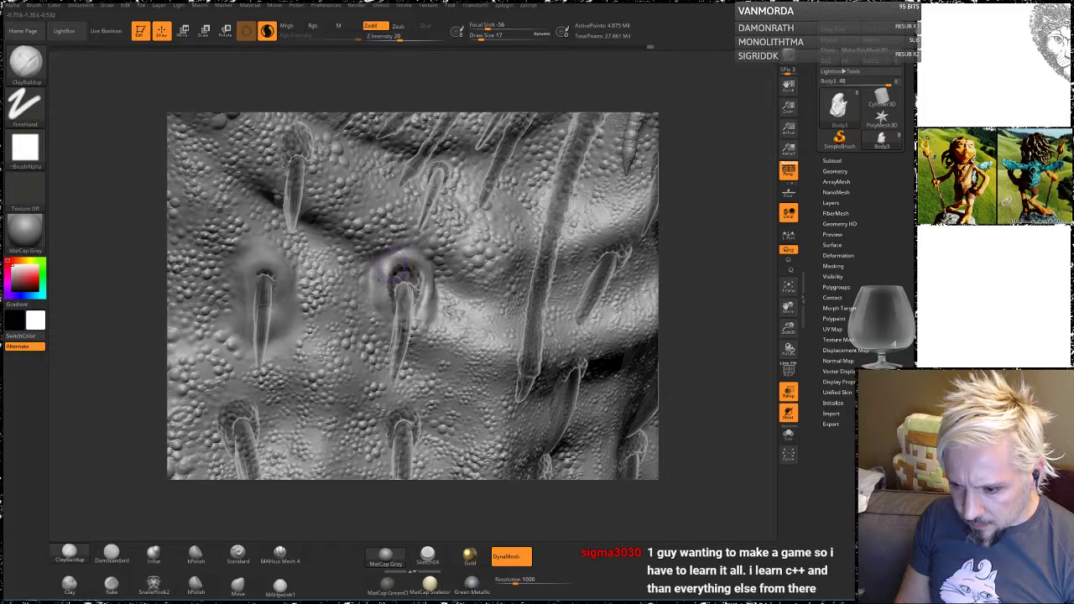
Step: Build up and smooth a raised skin rim around the central chest spike's base with ClayBuildup, and turn off Sculptris Pro mode
mouse_move(389, 271)
left_mouse_down()
mouse_move(376, 286)
mouse_move(381, 310)
left_mouse_up()
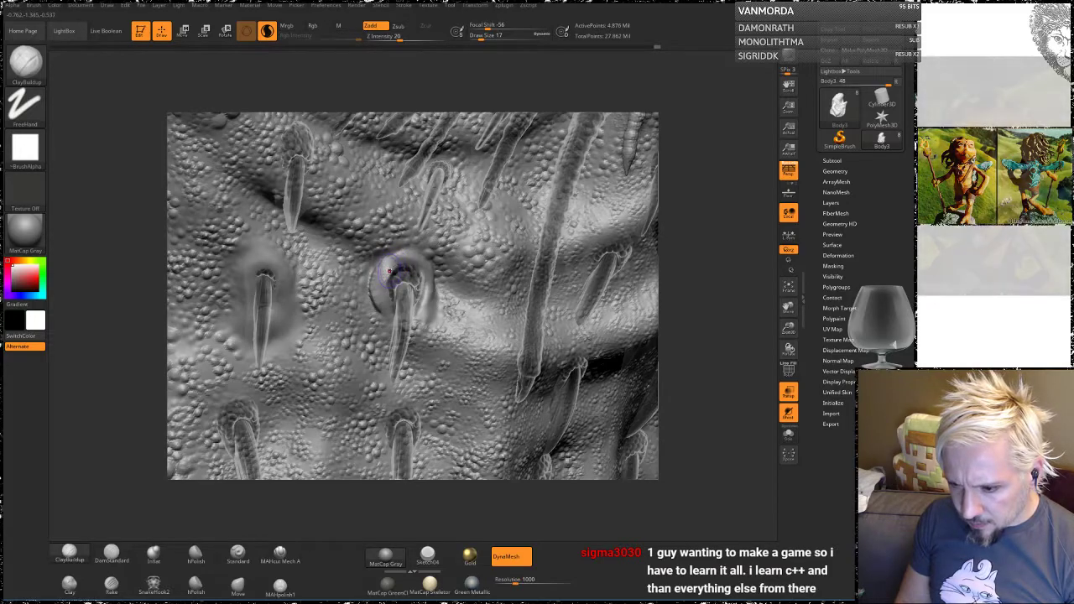
mouse_move(390, 271)
left_mouse_down()
mouse_move(398, 259)
mouse_move(425, 284)
mouse_move(429, 314)
left_mouse_up()
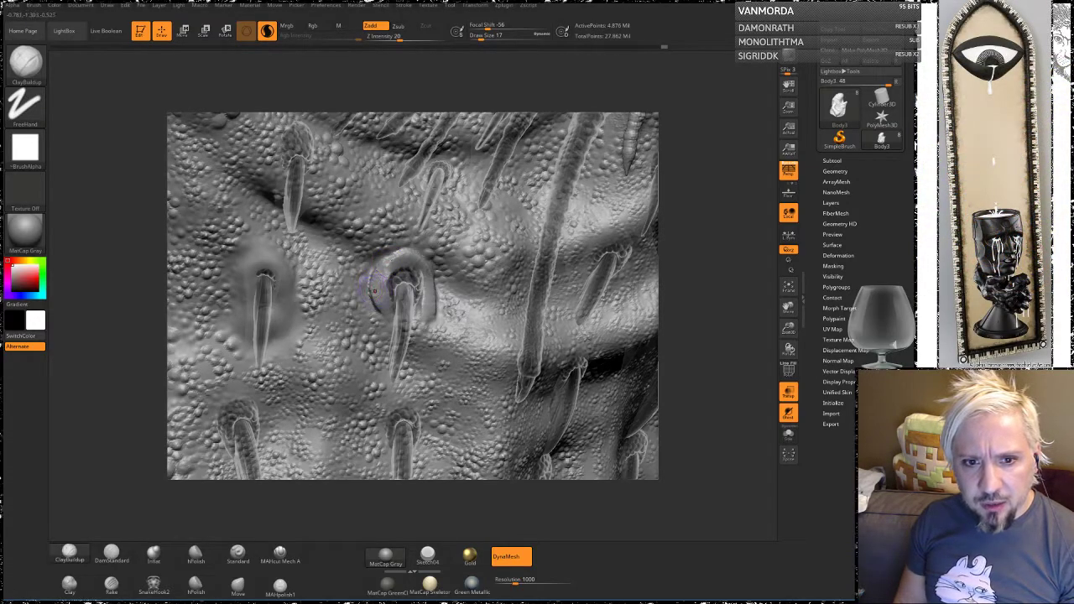
key("shift")
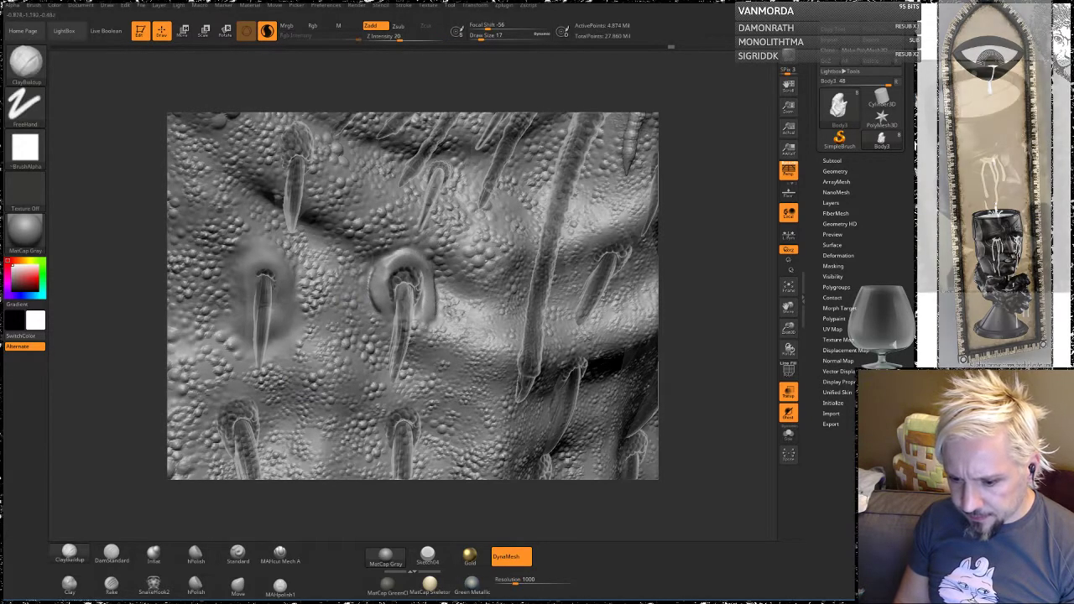
left_click(267, 32)
Step: Blend the central spike's rim into the surrounding skin and extend a smooth fold from it toward the long neighbouring spike
left_click_drag(340, 79, 438, 307)
key("shift")
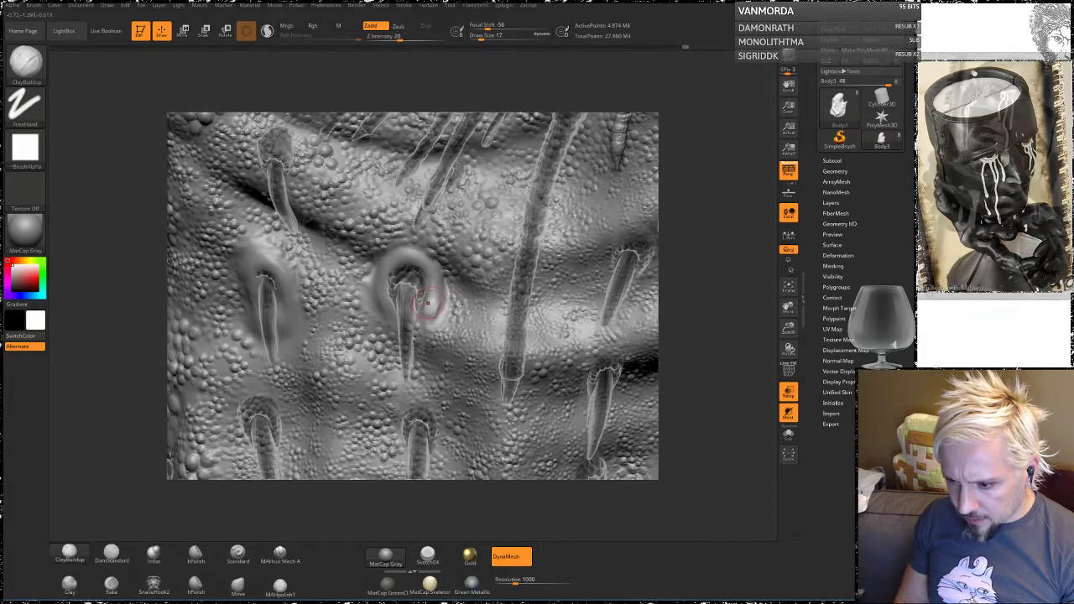
key("shift")
left_click_drag(435, 306, 432, 313, "shift")
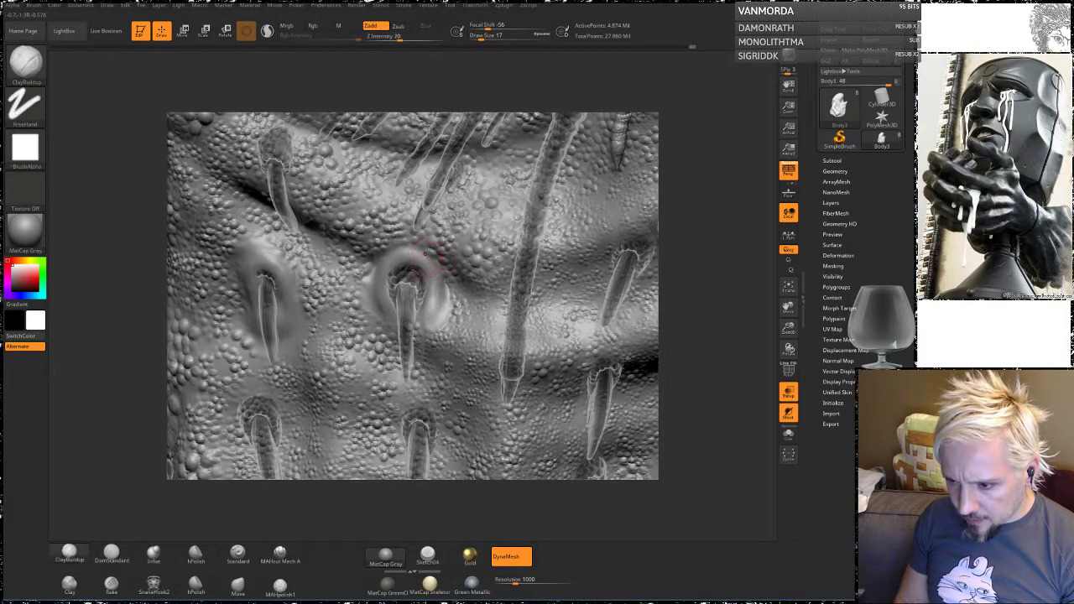
mouse_move(426, 255)
left_mouse_down()
mouse_move(462, 291)
mouse_move(480, 288)
mouse_move(478, 278)
mouse_move(484, 294)
mouse_move(432, 258)
mouse_move(453, 307)
mouse_move(441, 304)
left_mouse_up()
key("shift")
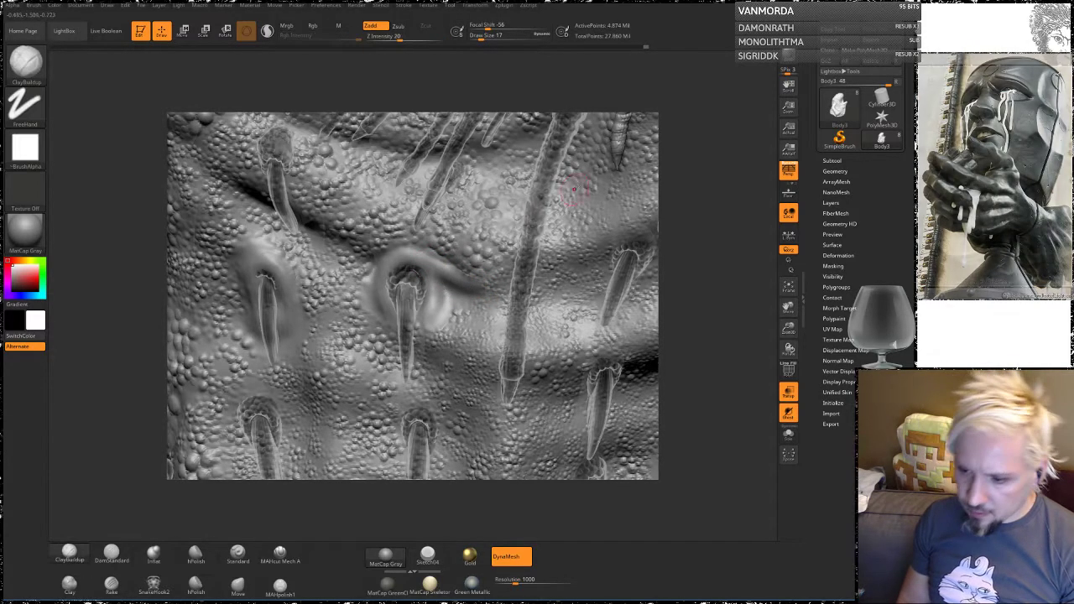
Step: Add a skin ridge from the central spike's rim up along the crease toward the upper spike and smooth it
left_click_drag(690, 203, 668, 228)
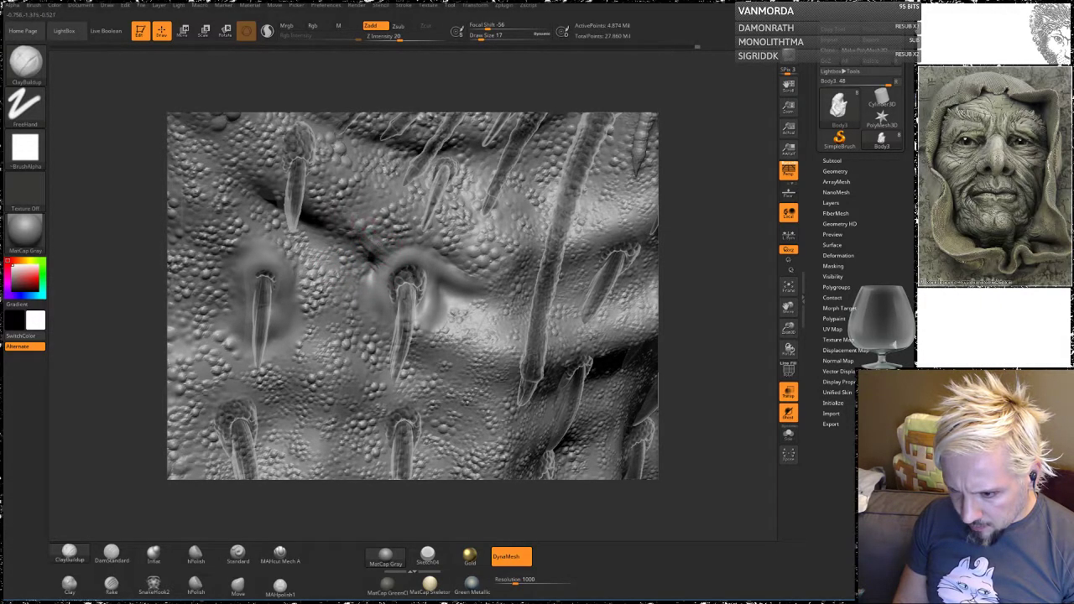
key("shift")
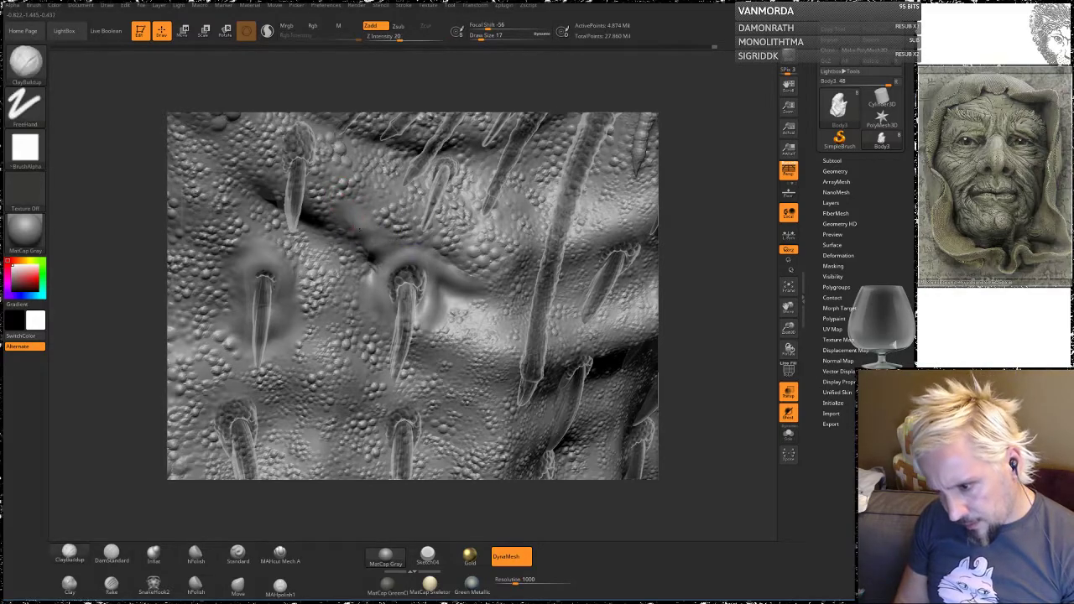
key("shift")
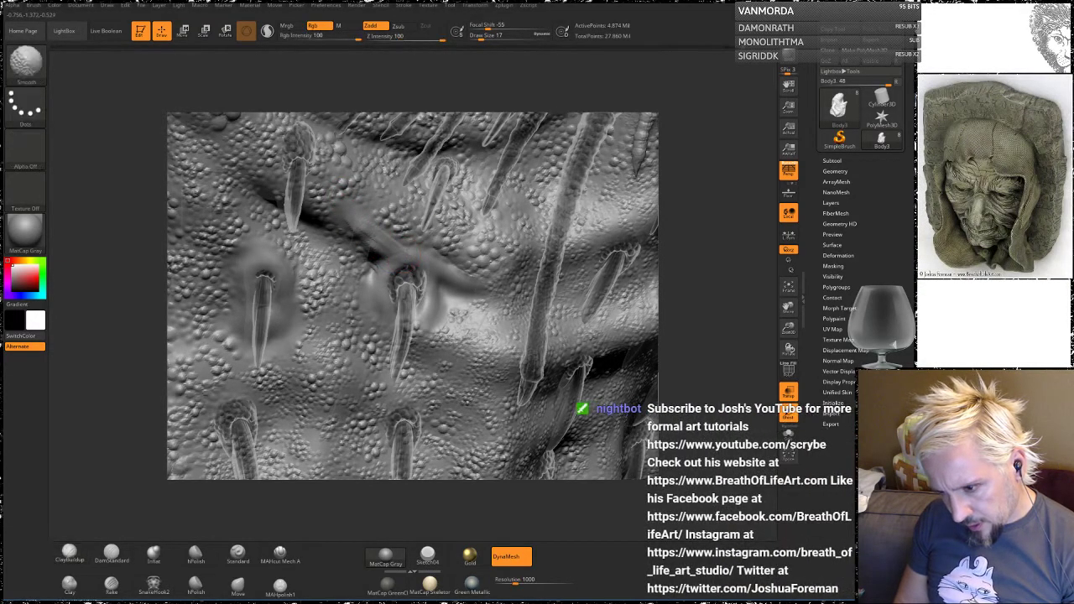
left_click_drag(685, 249, 712, 254)
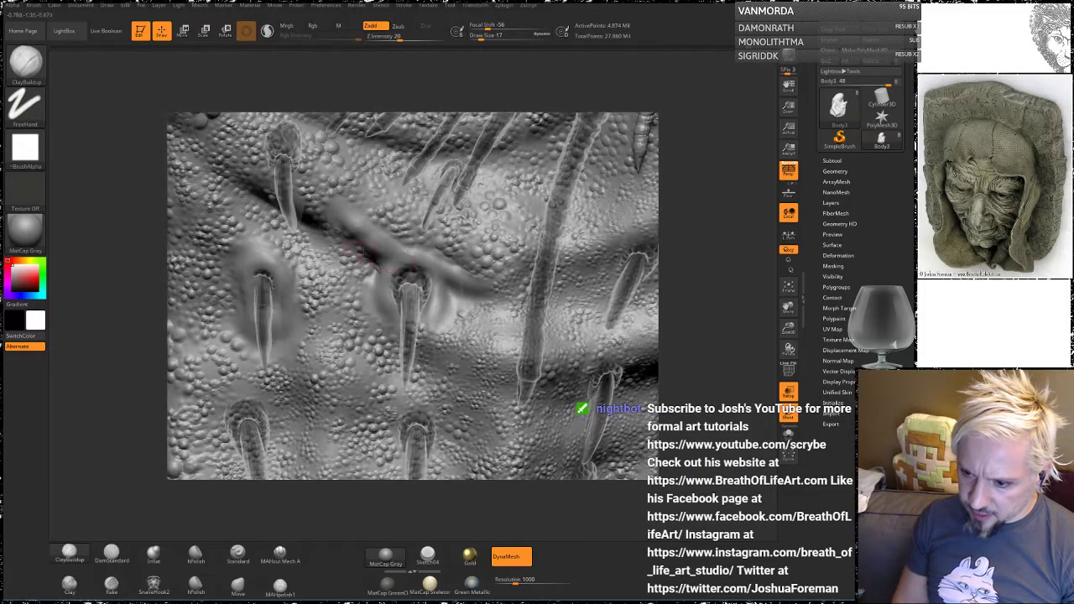
key("shift")
Step: Thicken the ridge between the central spike's rim and the crease with more ClayBuildup strokes and smooth them
left_click_drag(429, 263, 345, 217)
mouse_move(425, 264)
left_mouse_down()
mouse_move(342, 212)
mouse_move(366, 218)
left_mouse_up()
key("shift")
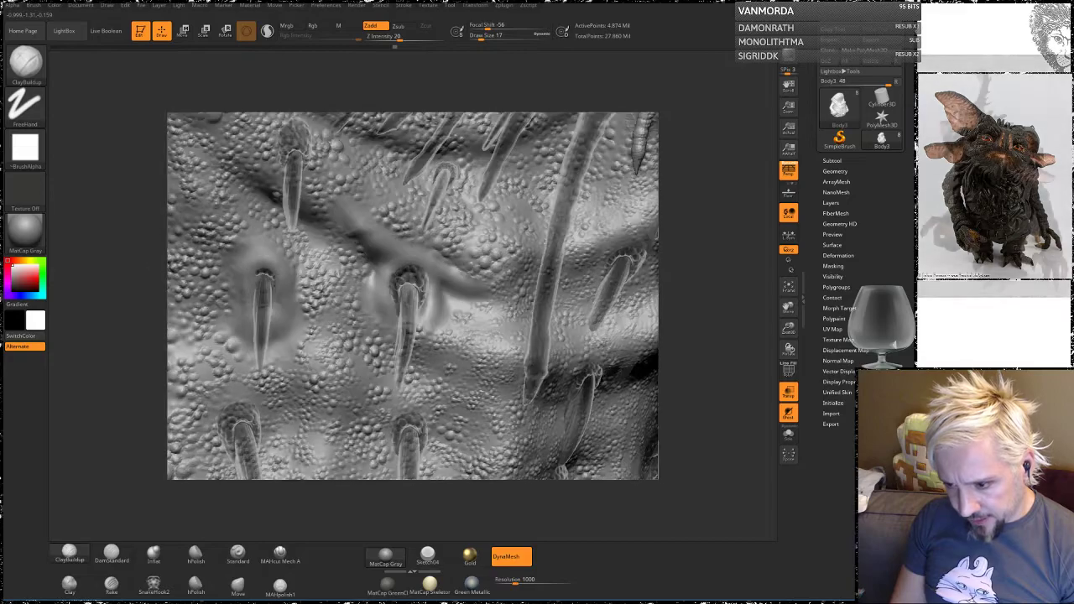
key("shift")
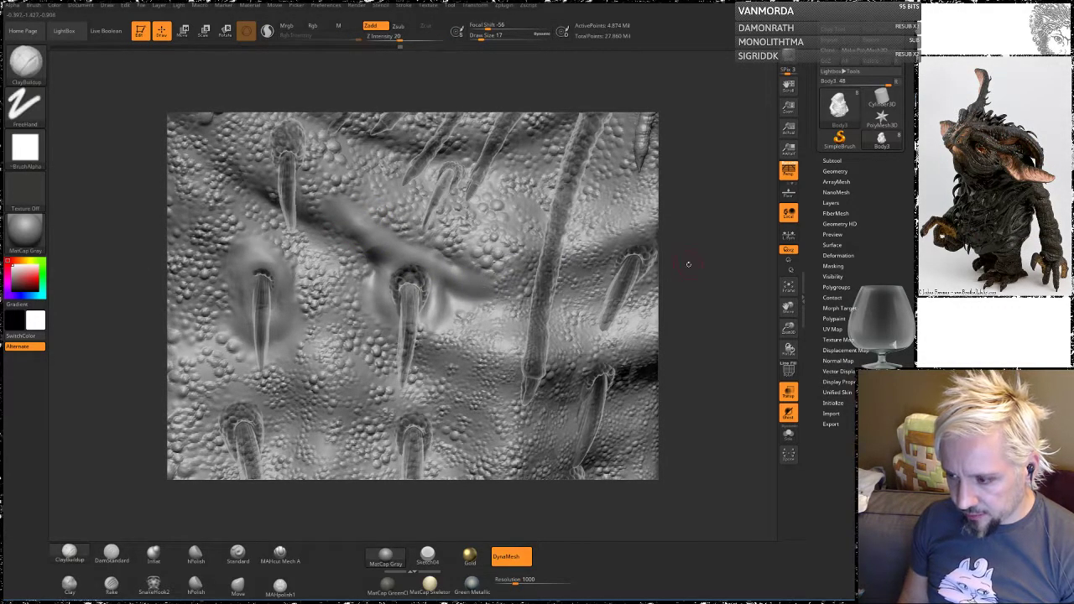
mouse_move(688, 264)
left_mouse_down()
mouse_move(743, 267)
mouse_move(690, 265)
mouse_move(678, 294)
mouse_move(667, 292)
left_mouse_up()
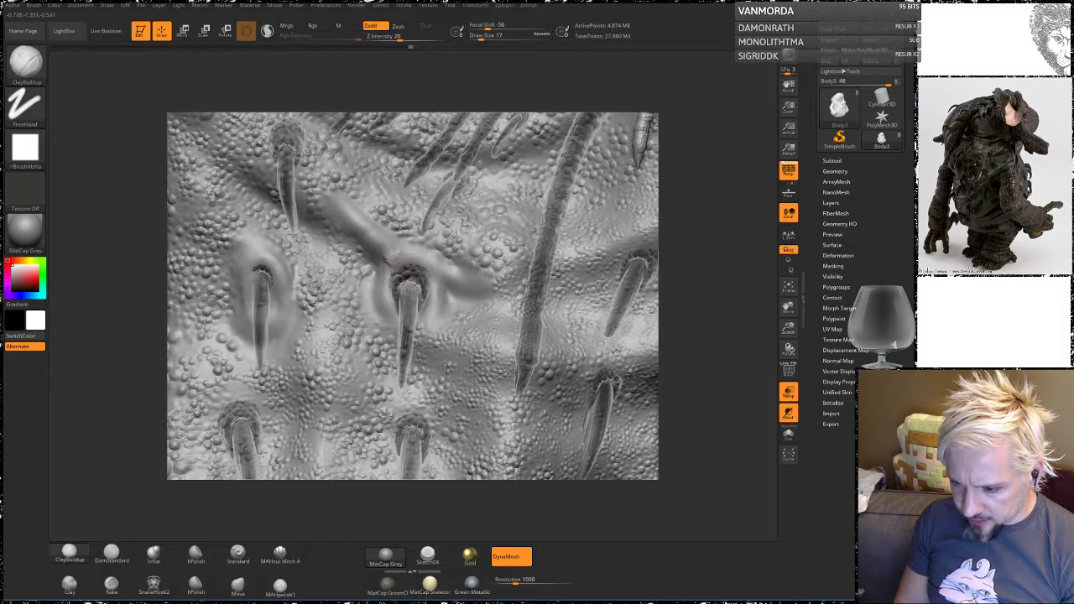
key("shift")
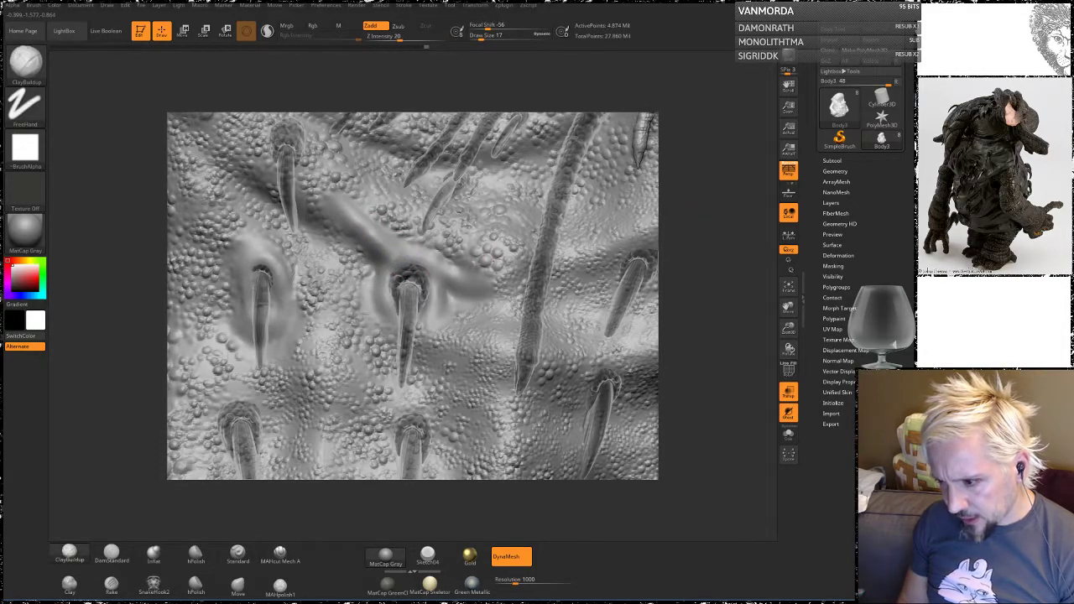
Step: Reinforce the ridge above the central spike with Sculptris Pro strokes, turn the mode off, and smooth the ridge toward the upper spike
mouse_move(705, 219)
left_mouse_down()
mouse_move(721, 220)
mouse_move(694, 198)
mouse_move(725, 221)
mouse_move(703, 204)
mouse_move(705, 278)
left_mouse_up()
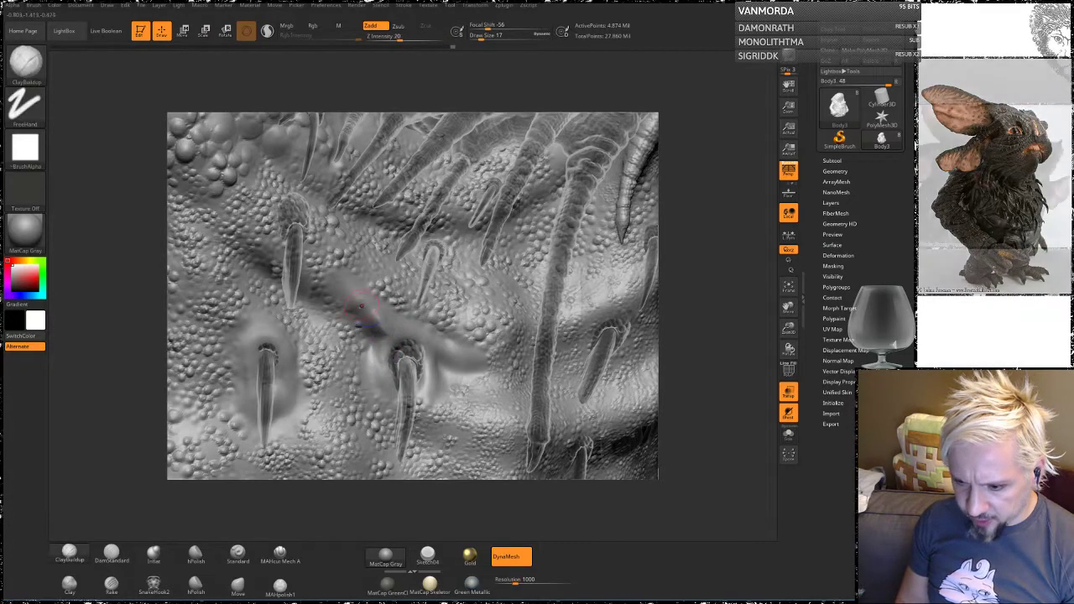
left_click_drag(712, 271, 694, 265)
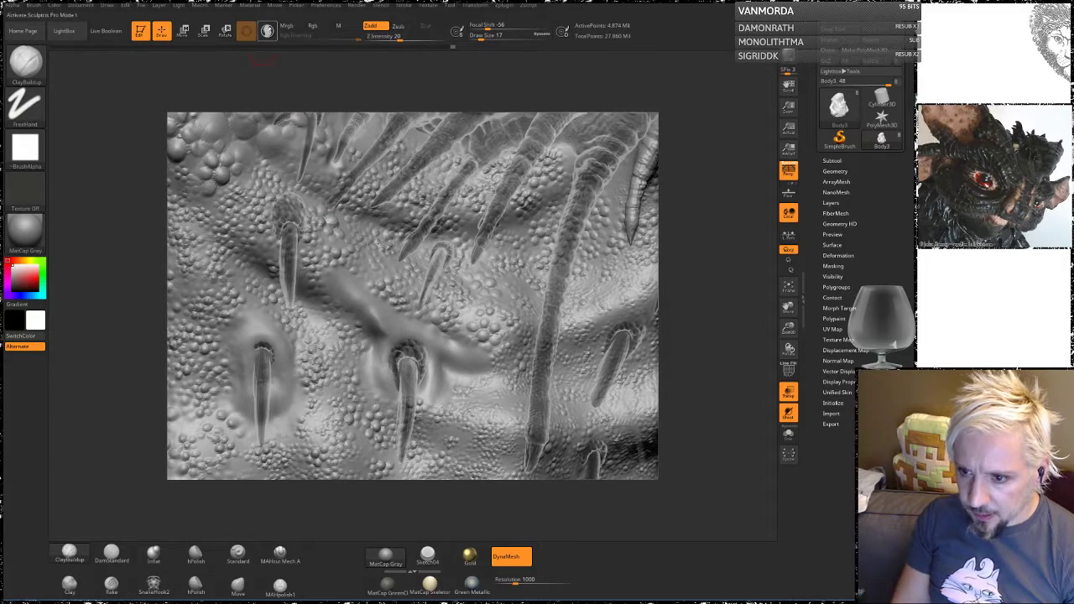
left_click(267, 32)
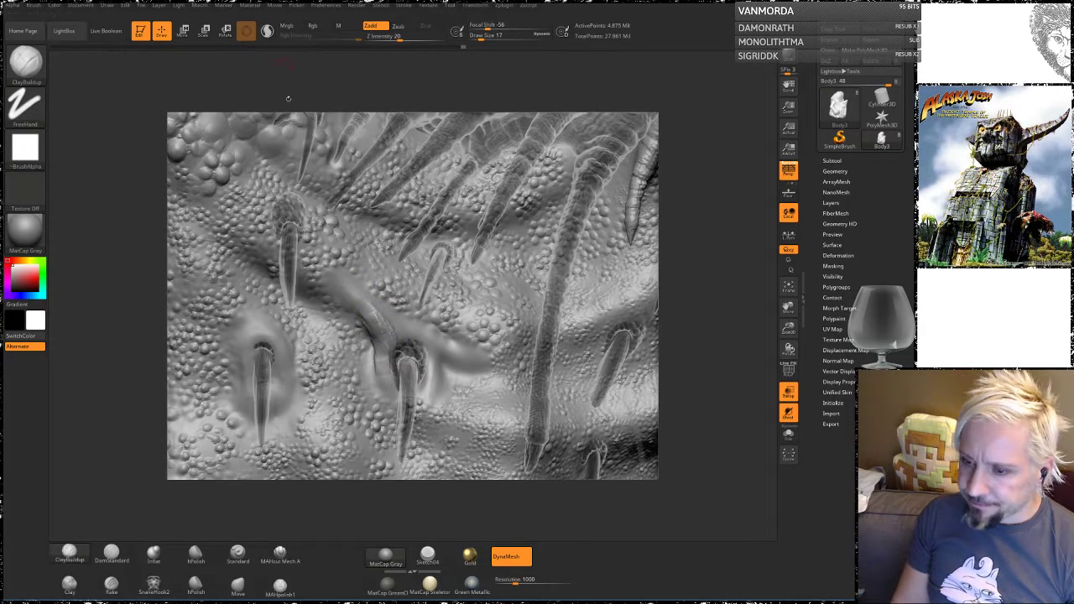
key("shift")
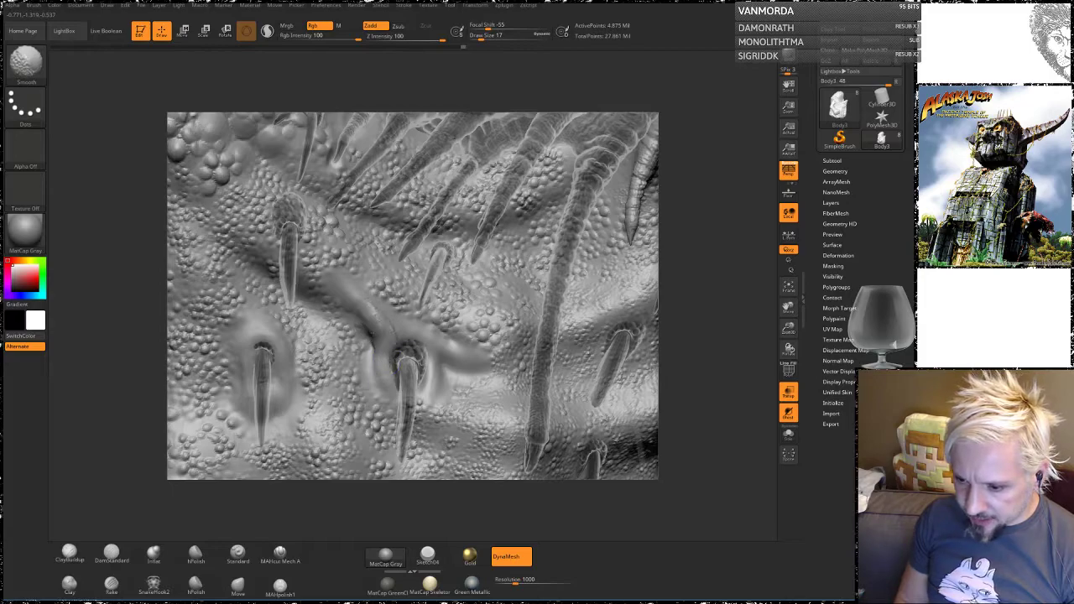
key("shift")
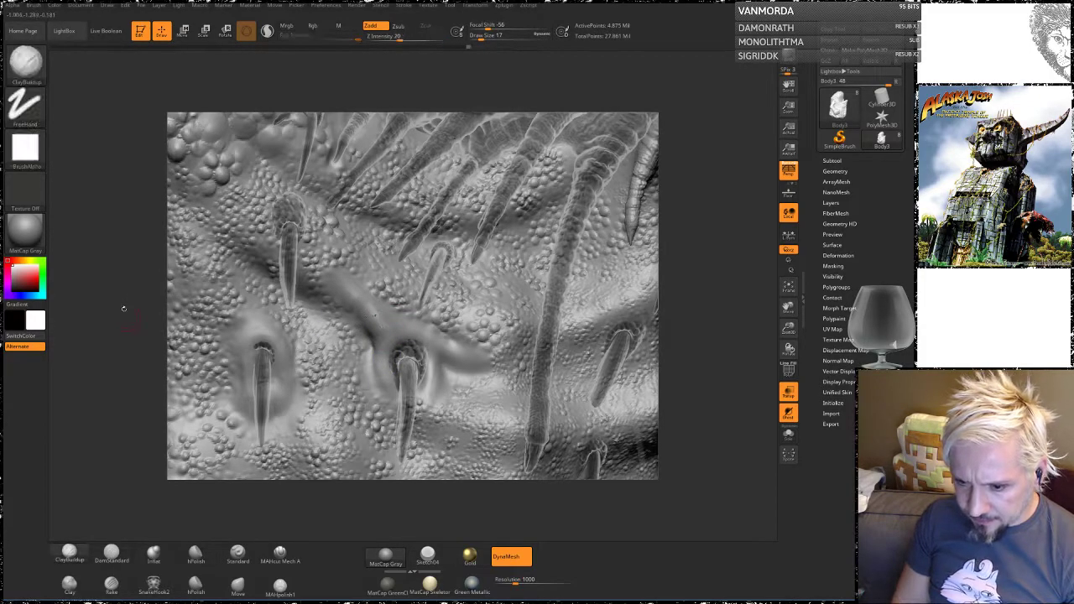
right_click_drag(394, 336, 362, 351)
key("shift")
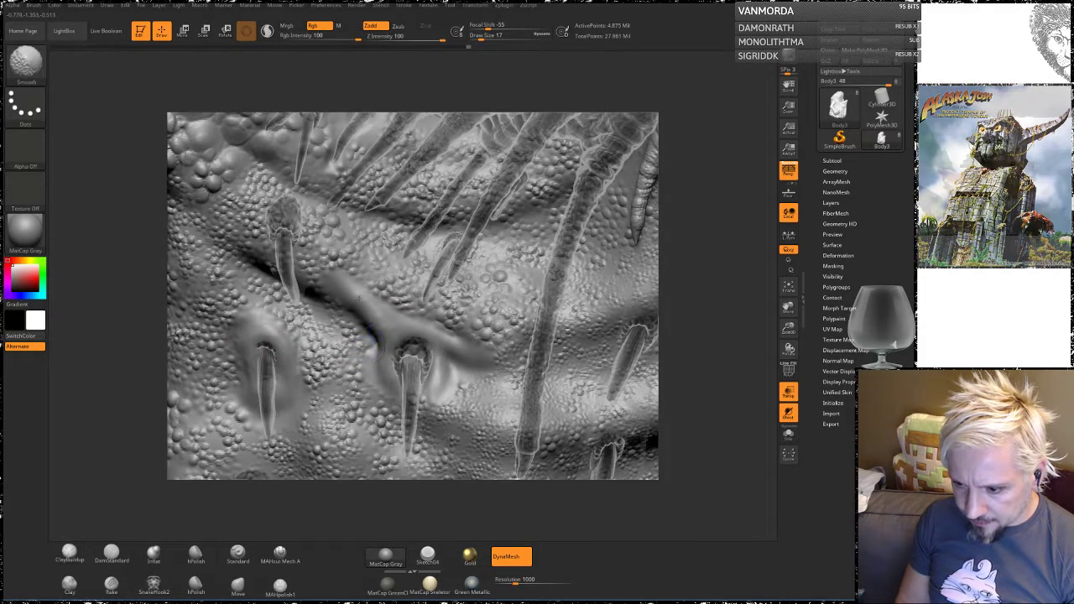
left_click_drag(353, 277, 366, 300, "shift")
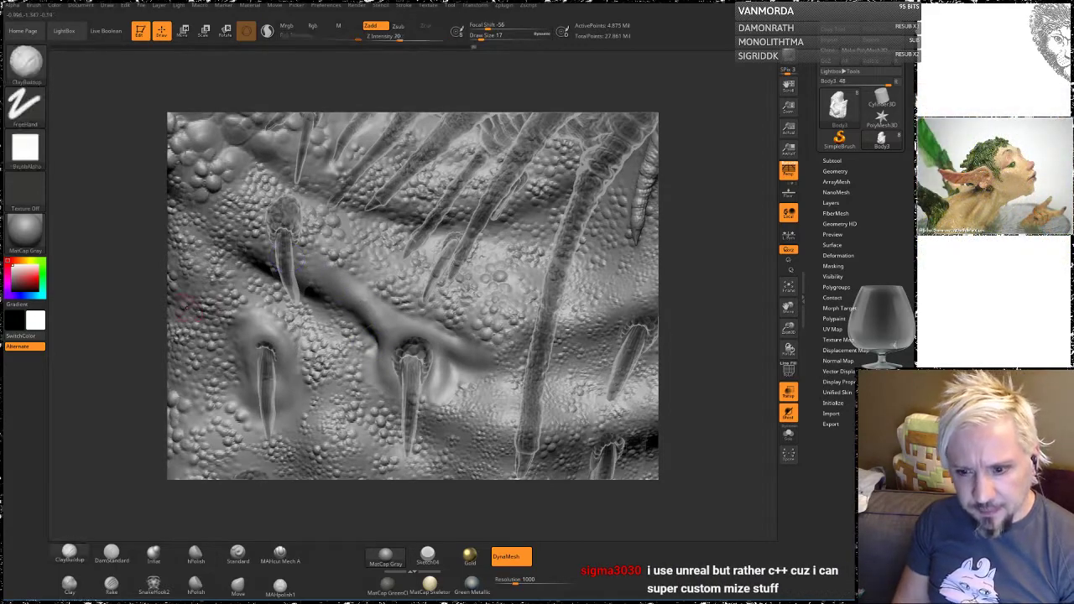
Step: Build up a skin rim around the upper spike's base with ClayBuildup and smooth the strokes
left_click_drag(162, 294, 145, 289)
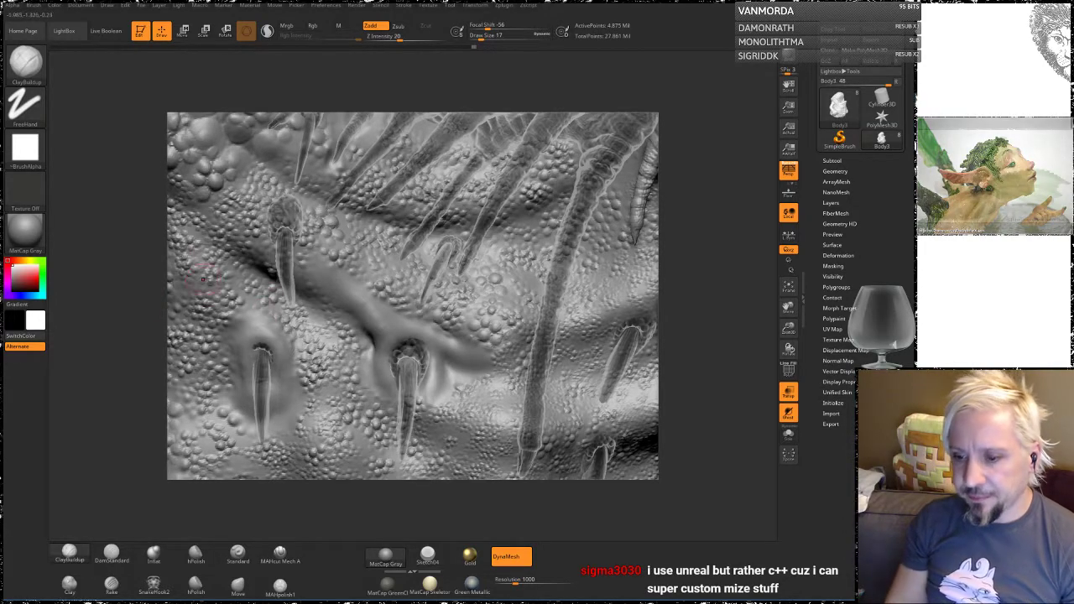
mouse_move(127, 273)
left_mouse_down("alt")
mouse_move(173, 294)
mouse_move(156, 265)
mouse_move(313, 222)
left_mouse_up("alt")
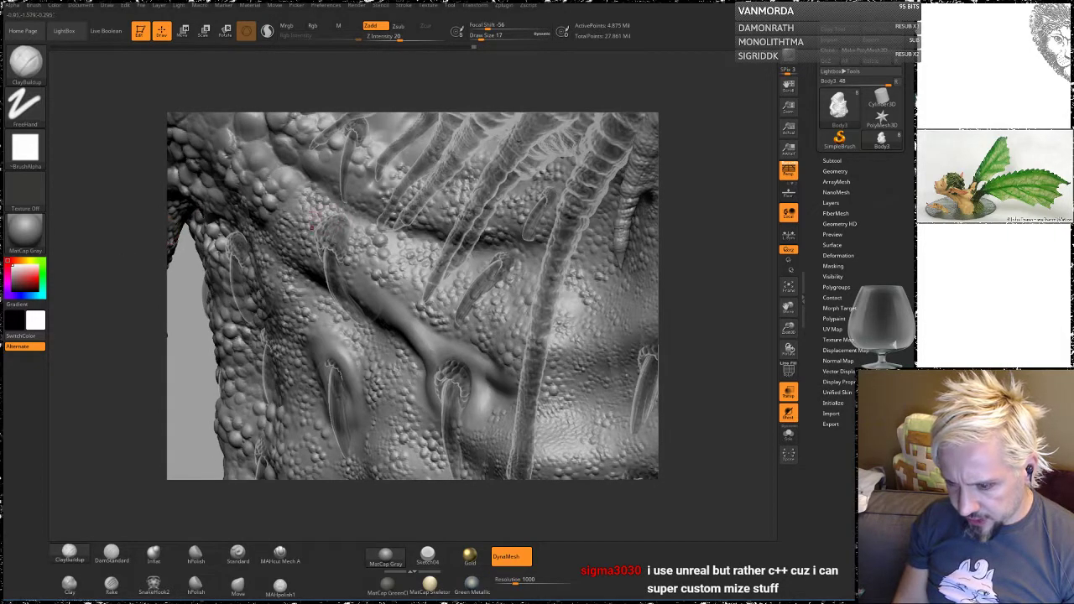
left_click_drag(131, 233, 134, 242)
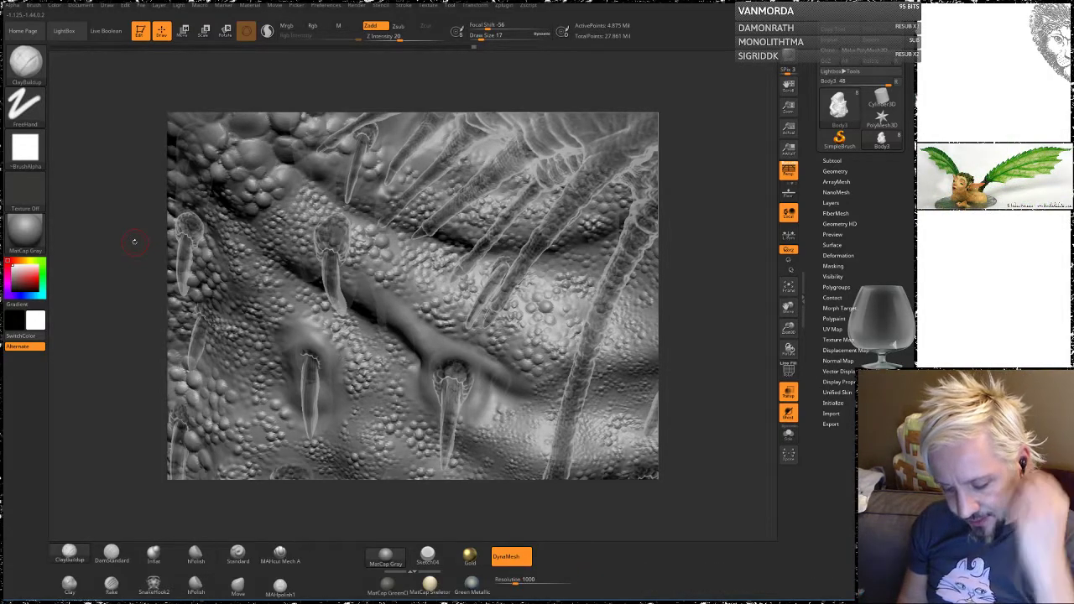
mouse_move(129, 264)
left_mouse_down()
mouse_move(176, 266)
mouse_move(139, 264)
left_mouse_up()
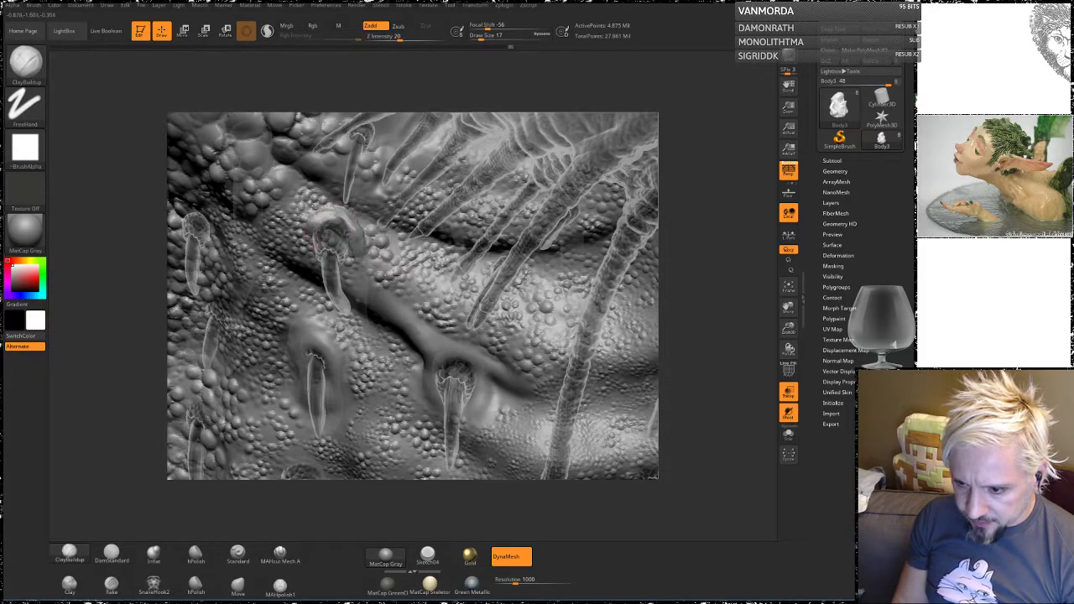
left_click_drag(162, 275, 348, 215)
key("shift")
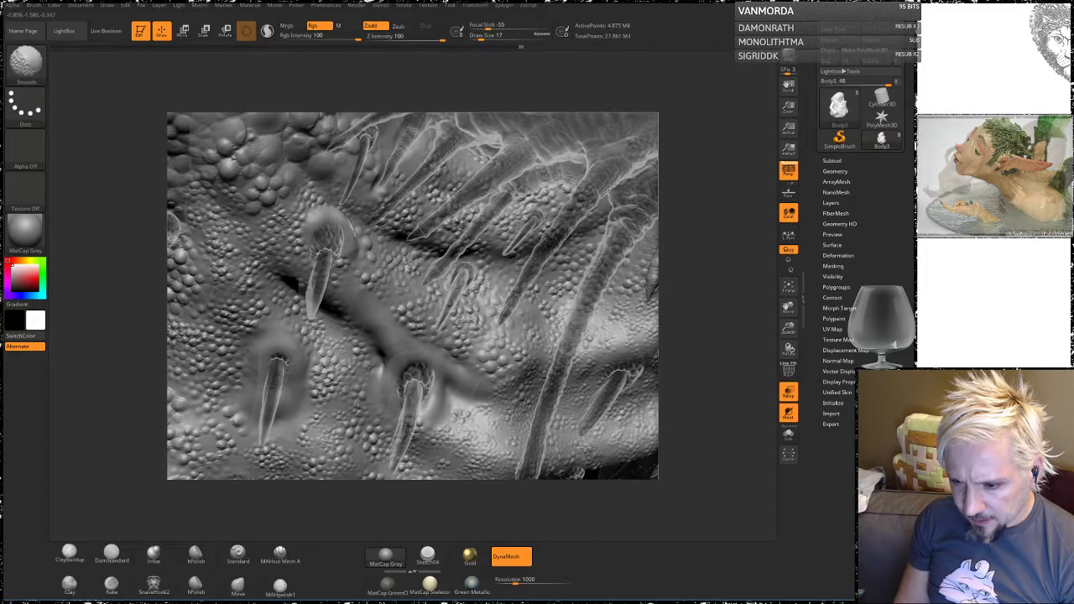
mouse_move(134, 211)
left_mouse_down()
mouse_move(131, 223)
mouse_move(366, 233)
left_mouse_up()
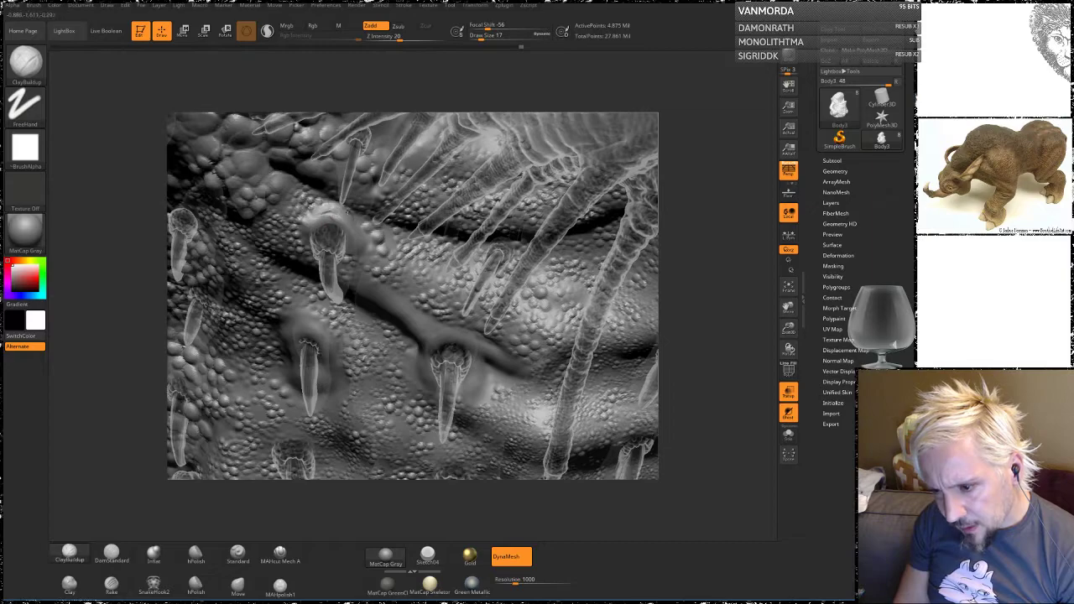
Step: Sculpt a thick skin fold over the upper spike's base, join it to the central spike's ridge, and smooth it
mouse_move(108, 259)
left_mouse_down()
mouse_move(329, 206)
mouse_move(273, 178)
mouse_move(390, 301)
left_mouse_up()
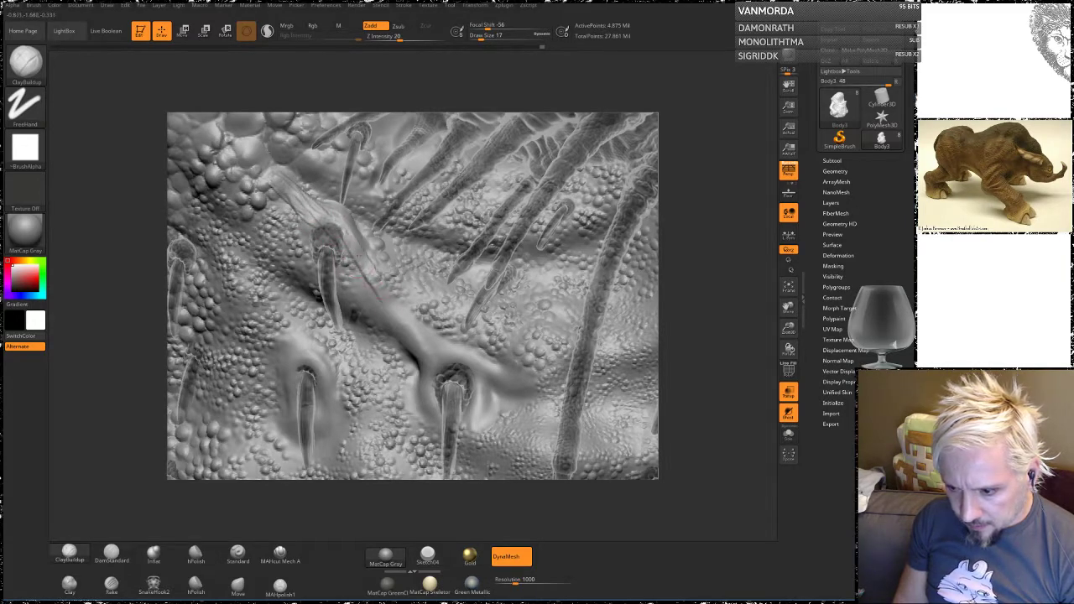
mouse_move(344, 238)
left_mouse_down()
mouse_move(412, 302)
mouse_move(286, 186)
left_mouse_up()
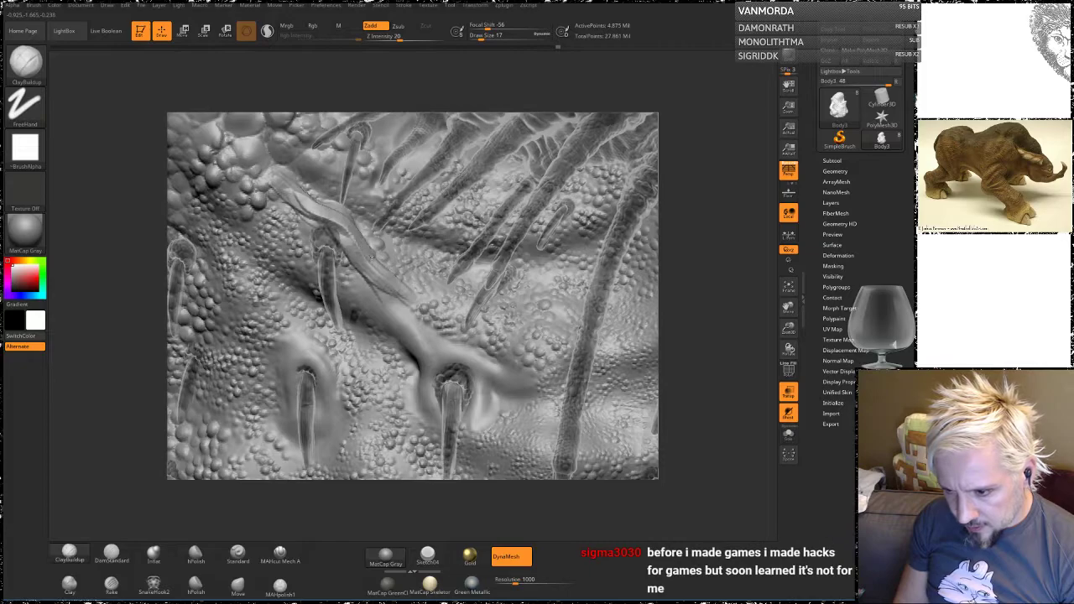
left_click_drag(356, 246, 423, 304)
left_click_drag(374, 274, 286, 176, "shift")
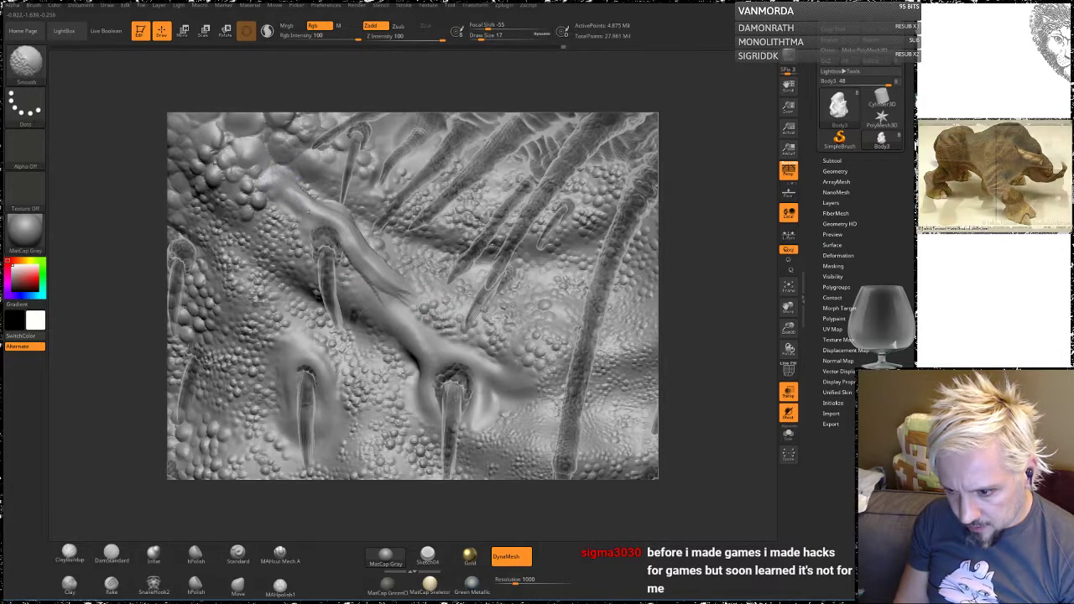
left_click_drag(348, 262, 438, 316, "shift")
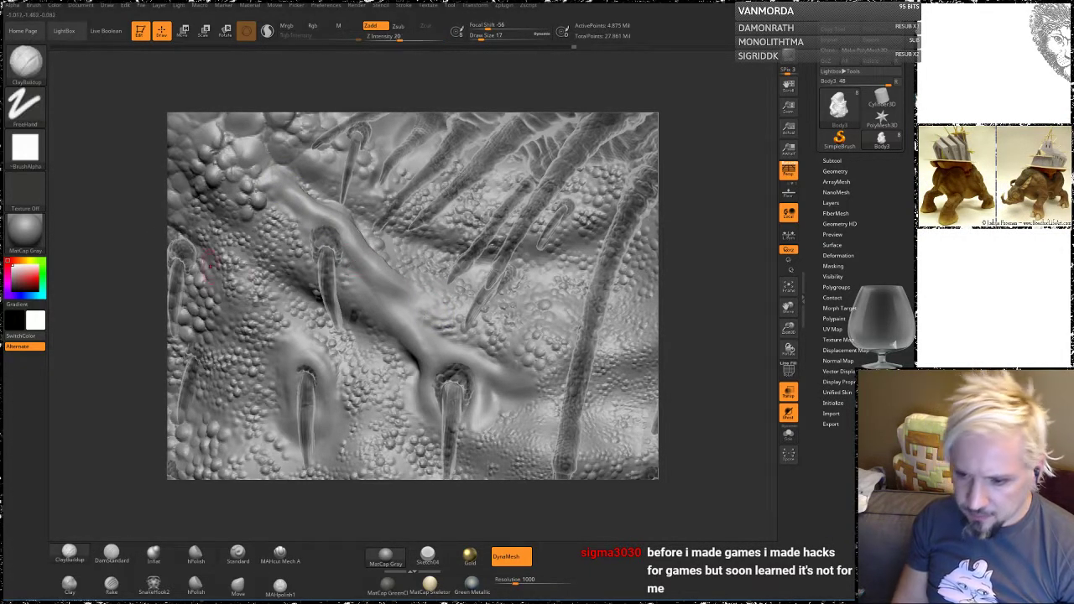
Step: Add volume to the fold directly above the upper spike's base and smooth it into a continuous ridge
mouse_move(136, 216)
left_mouse_down()
mouse_move(75, 215)
mouse_move(105, 216)
left_mouse_up()
left_click_drag(364, 278, 324, 231)
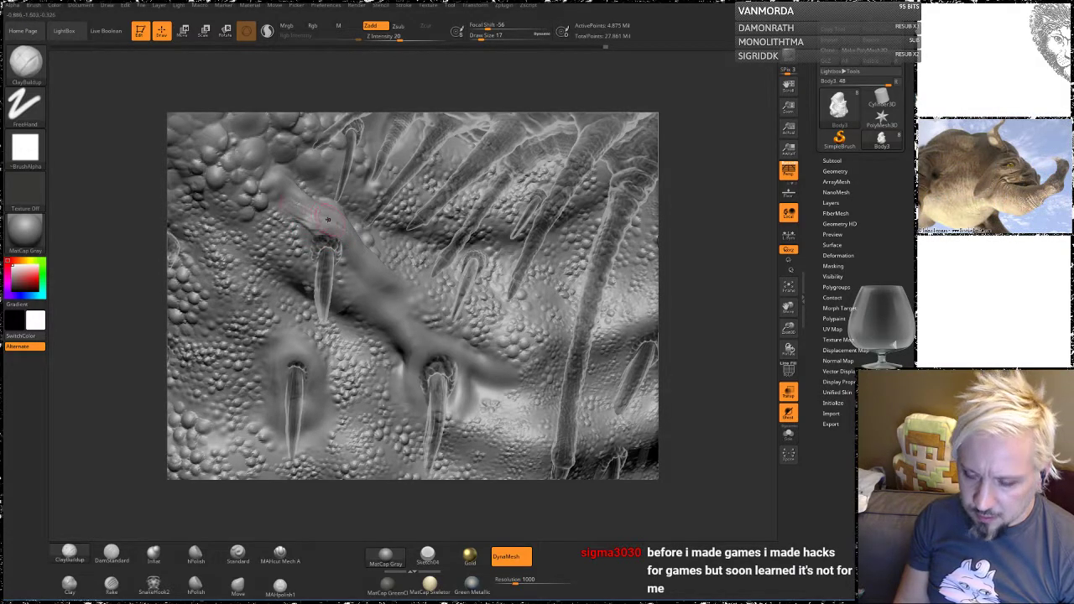
key("shift")
mouse_move(310, 213)
left_mouse_down("shift")
mouse_move(334, 228)
mouse_move(318, 216)
left_mouse_up("shift")
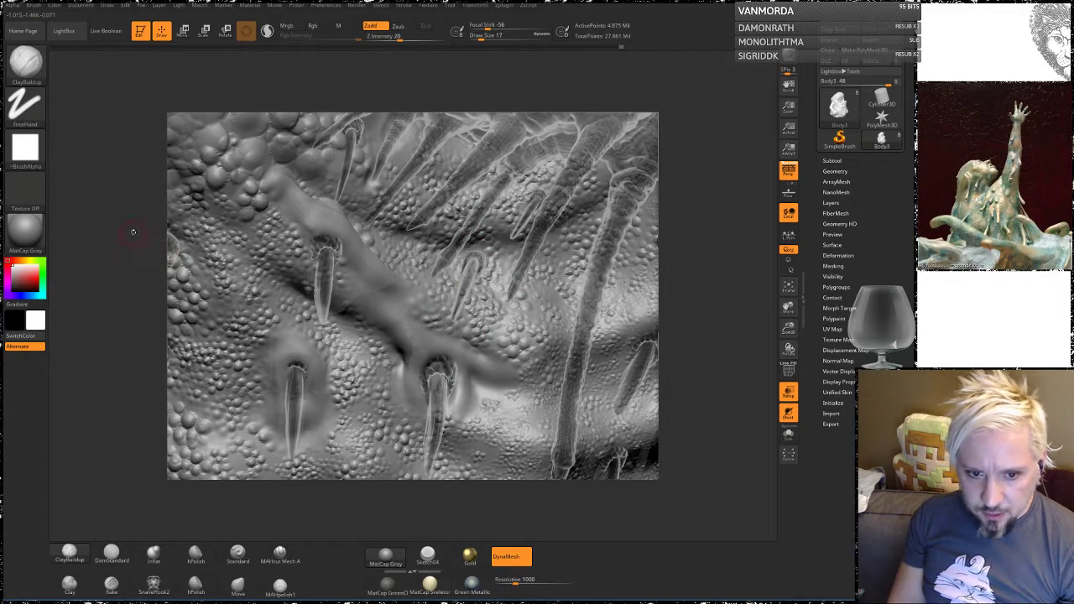
left_click_drag(154, 238, 133, 245)
mouse_move(303, 183)
left_mouse_down("shift")
mouse_move(358, 213)
mouse_move(298, 192)
left_mouse_up("shift")
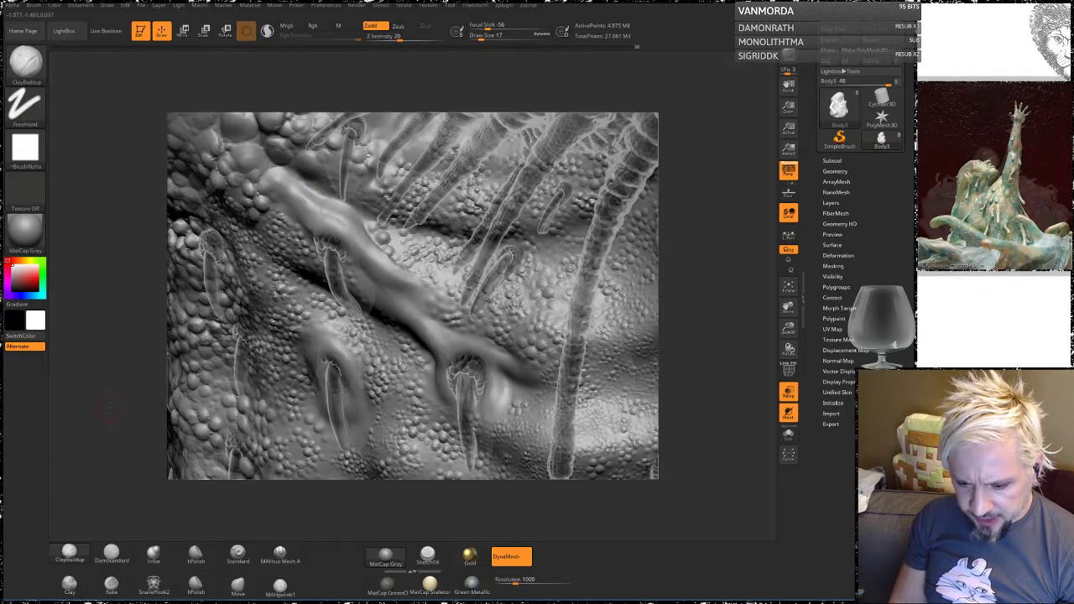
mouse_move(120, 343)
left_mouse_down()
mouse_move(94, 344)
mouse_move(110, 370)
mouse_move(94, 319)
mouse_move(110, 318)
mouse_move(105, 291)
left_mouse_up()
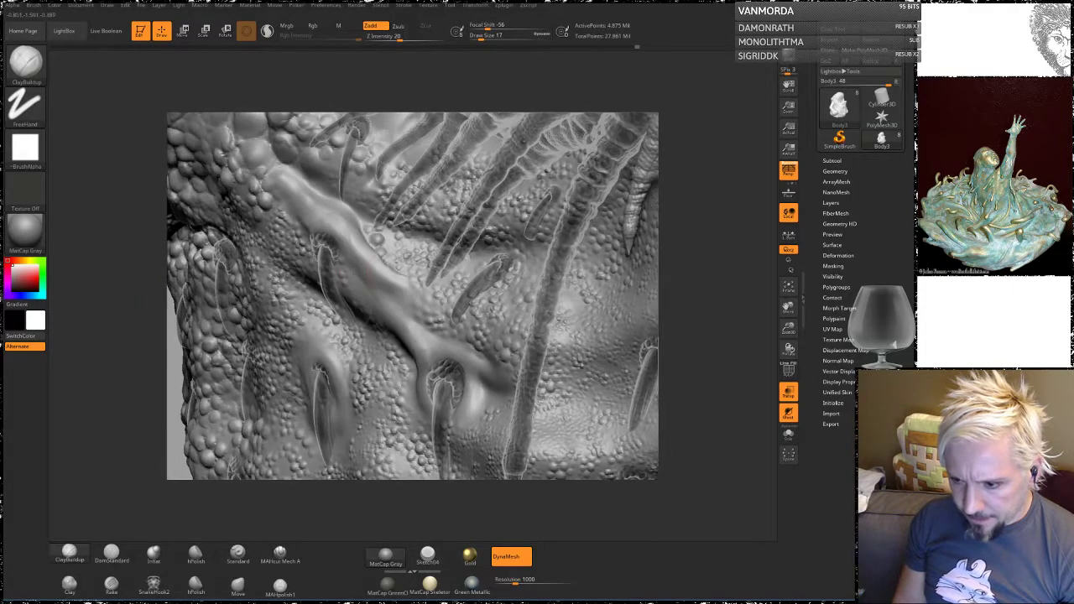
Step: Add volume to the fold over the upper spike with Sculptris Pro strokes, smooth it, and turn the mode off
mouse_move(377, 263)
left_mouse_down("shift")
mouse_move(367, 240)
mouse_move(388, 266)
left_mouse_up("shift")
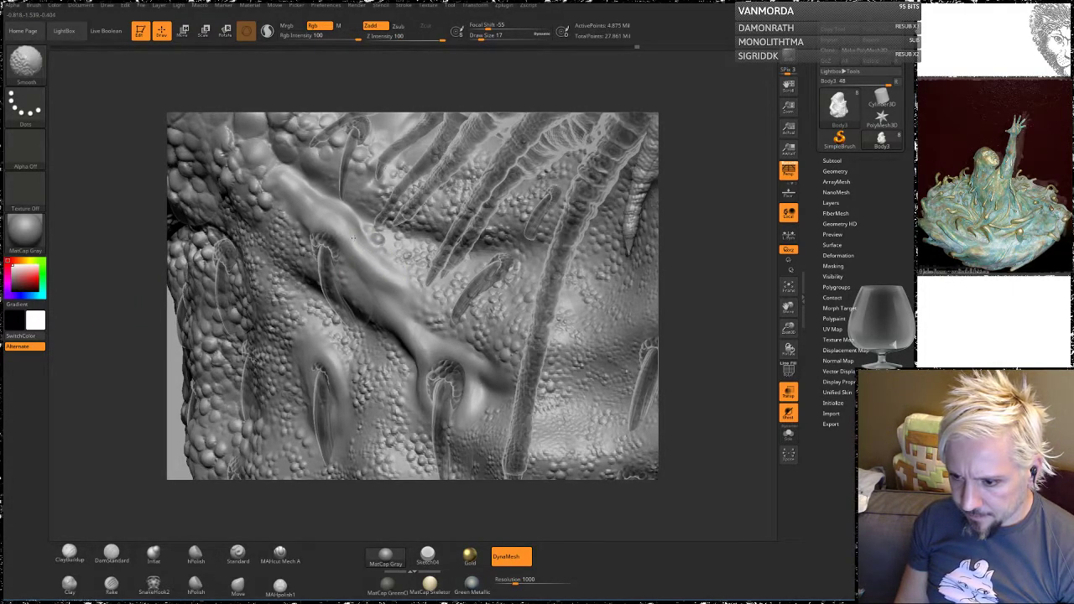
key("ctrl+z")
left_click_drag(147, 260, 109, 289)
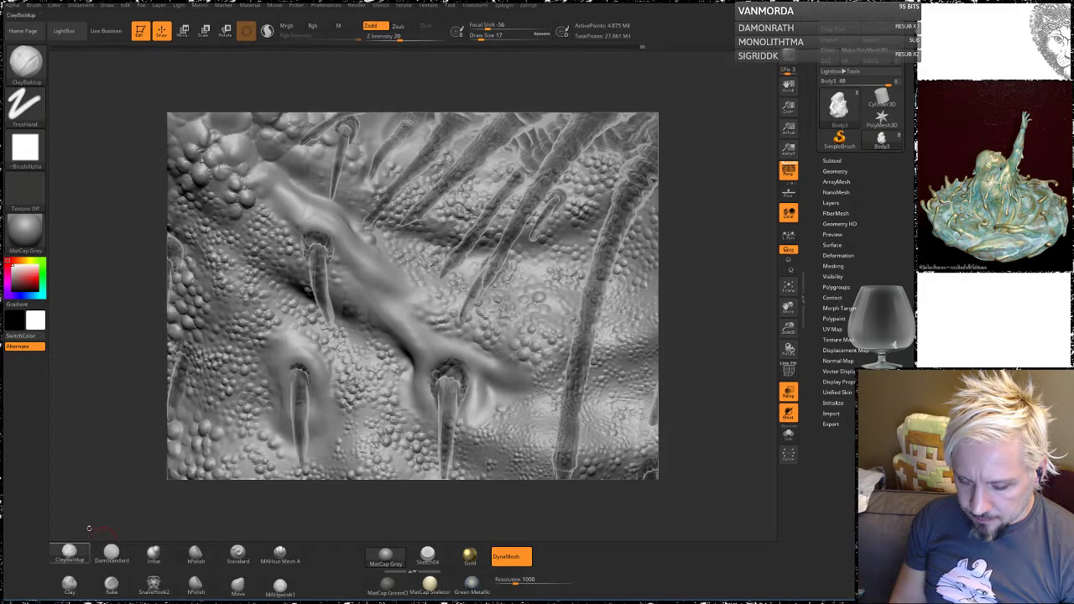
left_click(267, 32)
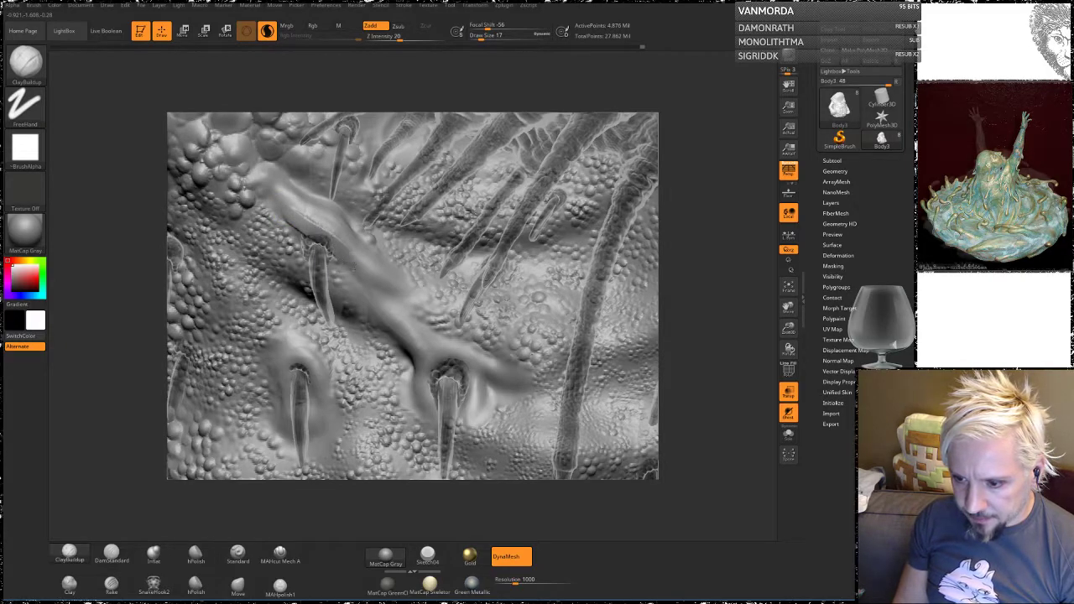
mouse_move(325, 233)
left_mouse_down()
mouse_move(283, 197)
mouse_move(340, 234)
mouse_move(376, 279)
left_mouse_up()
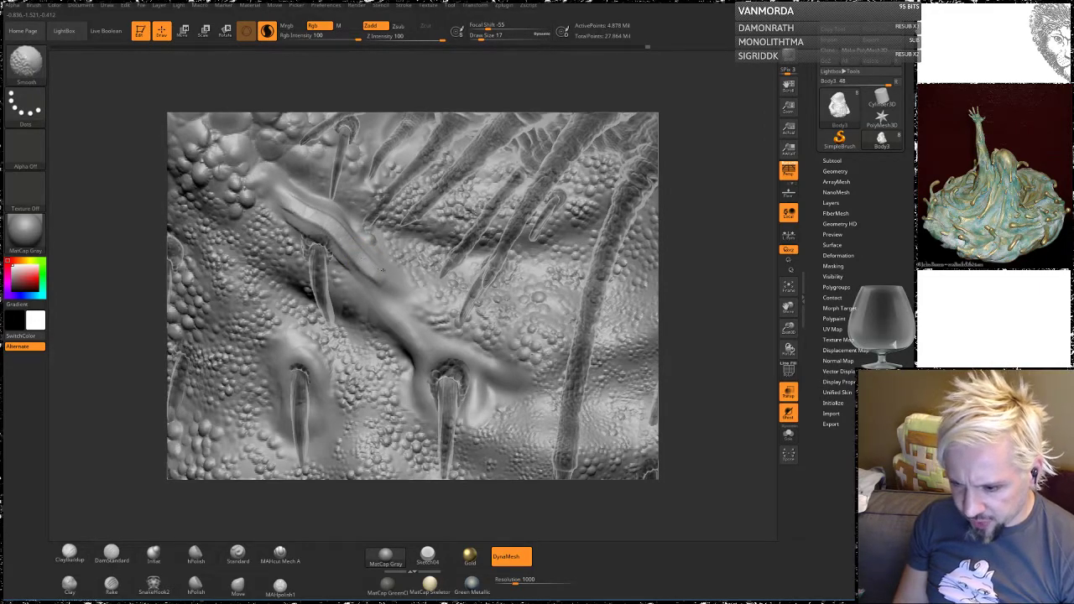
left_click_drag(283, 200, 313, 225, "shift")
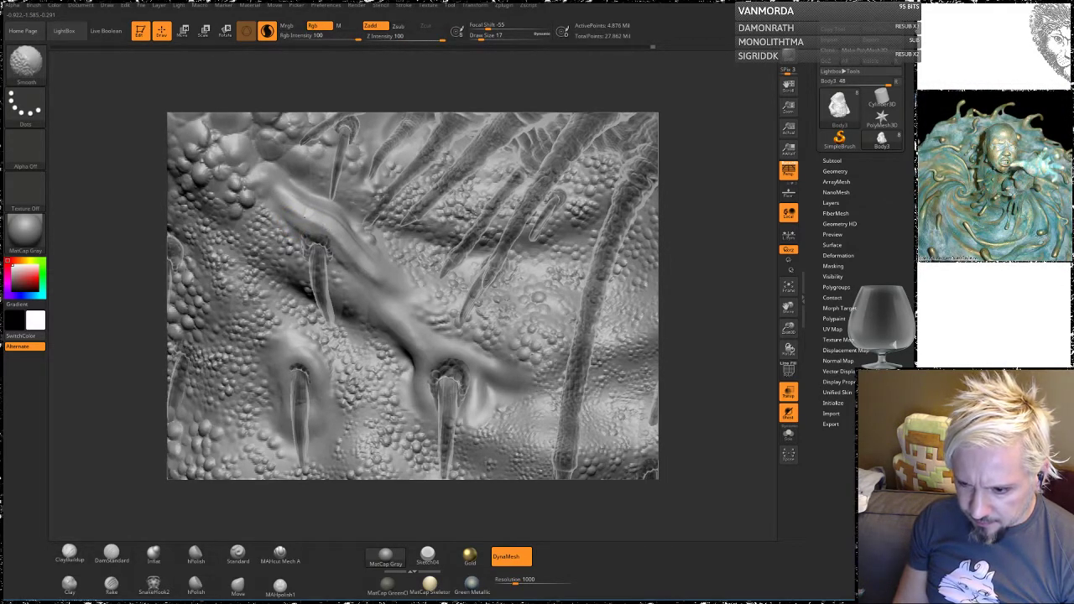
left_click(267, 32)
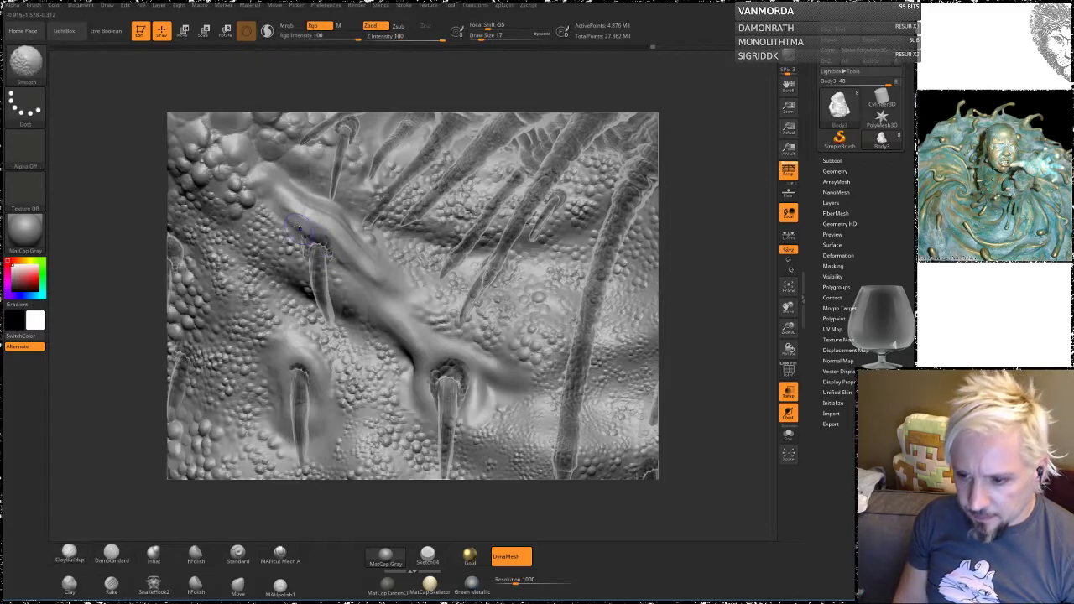
Step: Smooth the fold from above the upper spike down toward the central spike and check its overall shape
left_click_drag(332, 230, 389, 275, "shift")
left_click_drag(304, 208, 390, 289, "shift")
mouse_move(703, 221)
left_mouse_down()
mouse_move(674, 213)
mouse_move(708, 220)
left_mouse_up()
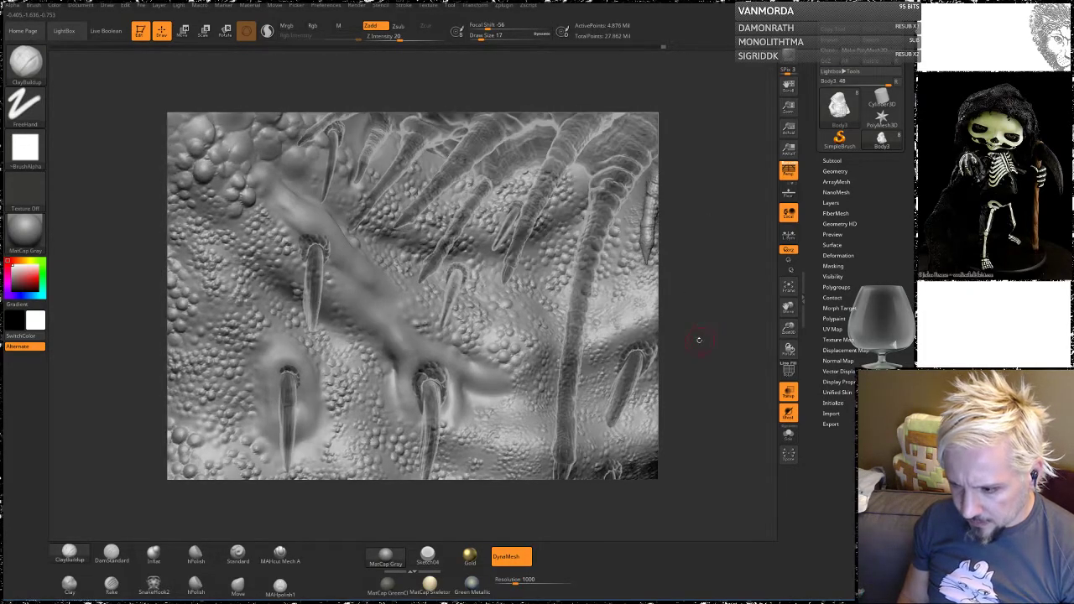
mouse_move(697, 340)
left_mouse_down("alt")
mouse_move(690, 302)
mouse_move(650, 293)
mouse_move(651, 270)
mouse_move(656, 357)
left_mouse_up("alt")
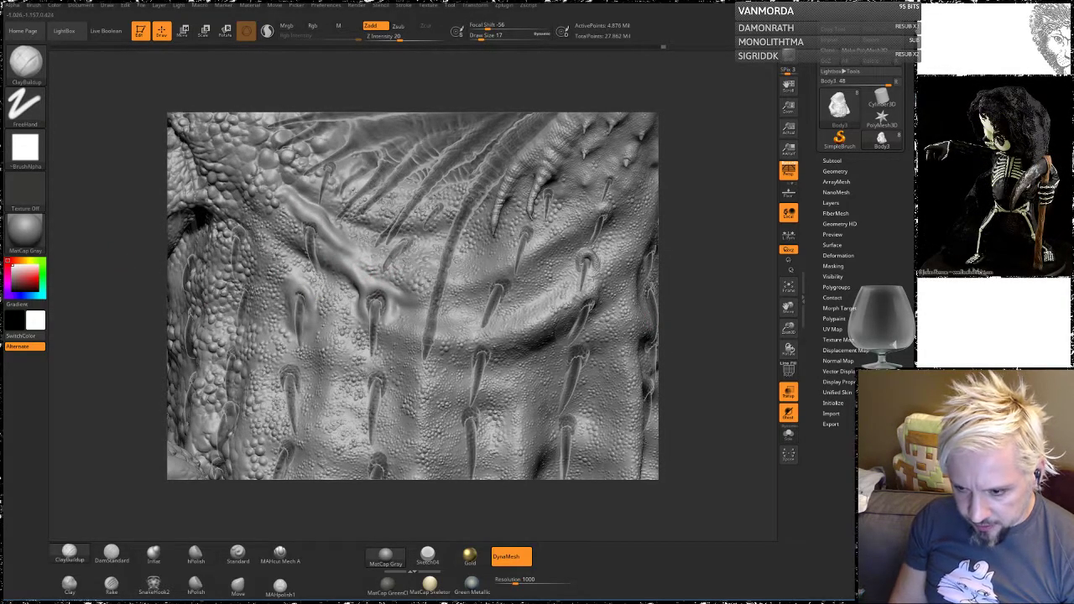
mouse_move(110, 244)
left_mouse_down()
mouse_move(126, 260)
mouse_move(124, 297)
left_mouse_up()
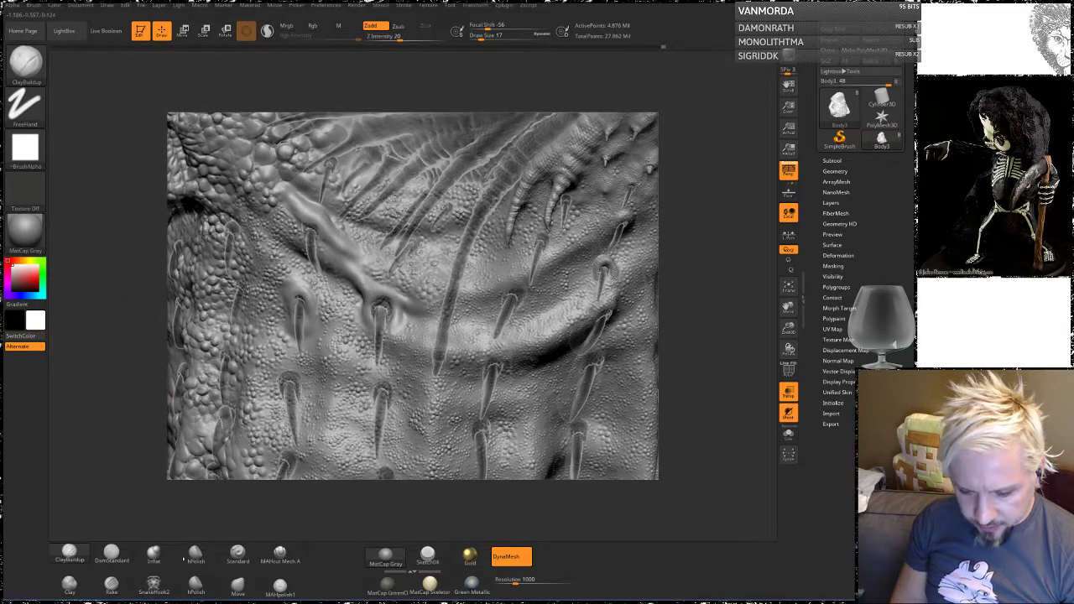
Step: Switch to the Standard brush with the Spray stroke, try scales along the smooth fold, and undo them
left_click(237, 554)
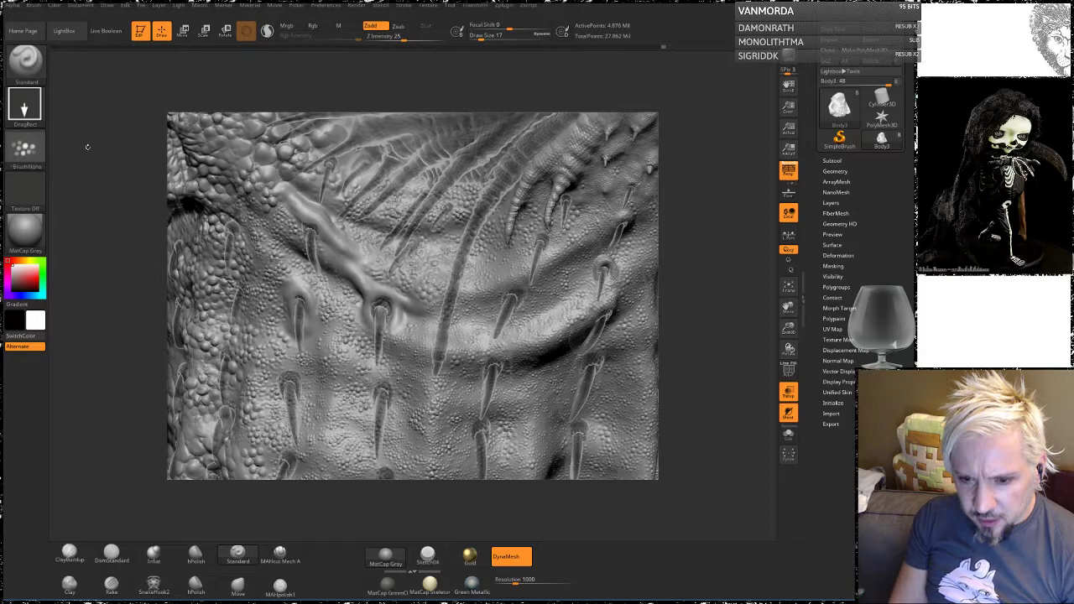
left_click(24, 104)
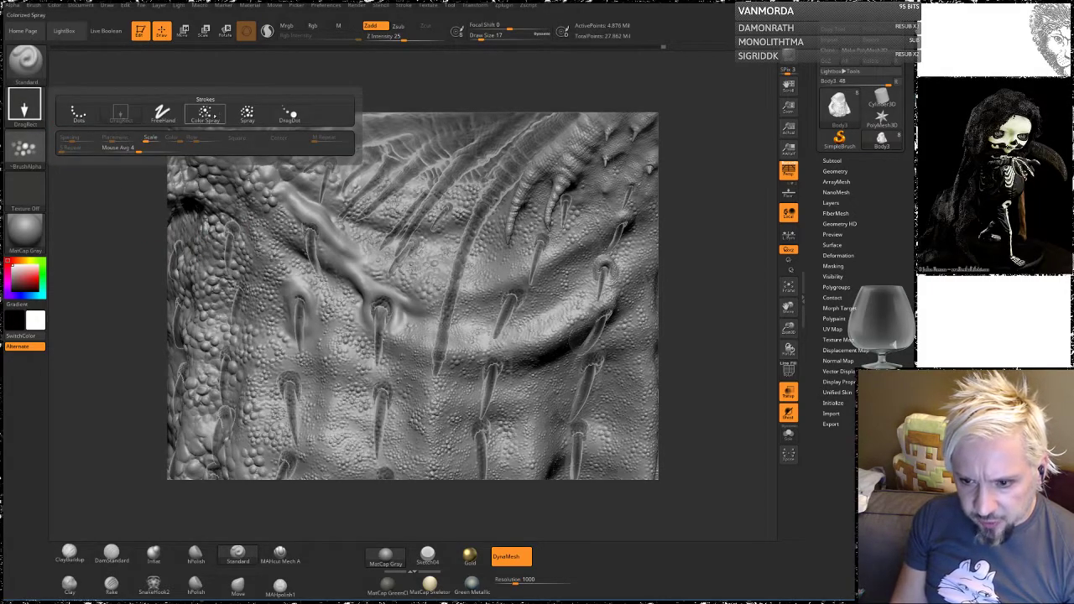
left_click(246, 113)
mouse_move(291, 202)
left_mouse_down()
mouse_move(380, 282)
mouse_move(427, 304)
left_mouse_up()
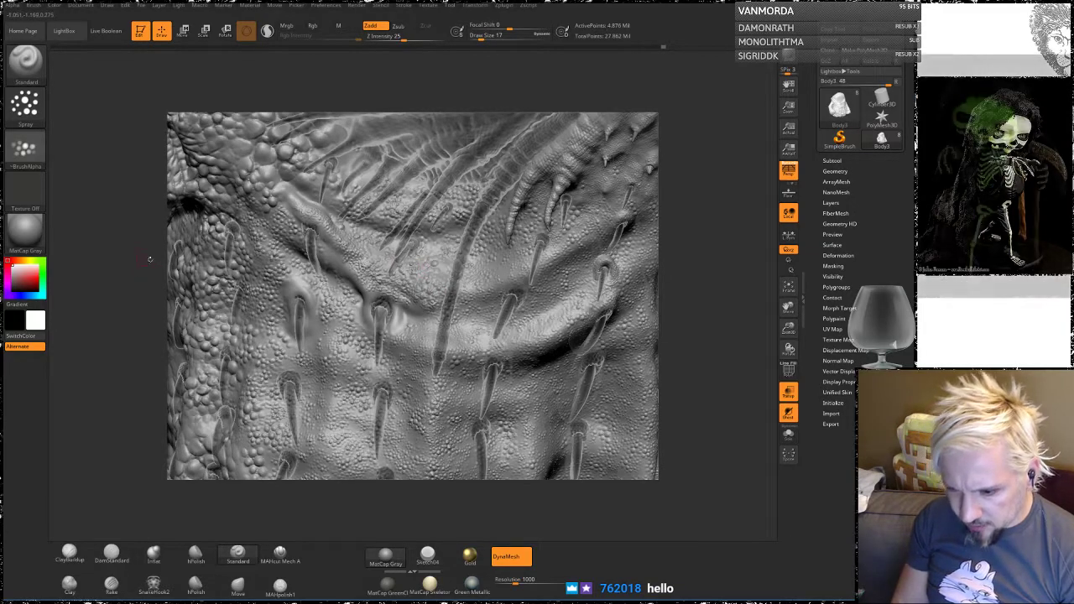
key("ctrl+z")
Step: Try spraying scales along the fold at Z Intensity 20, then undo the strokes
left_click_drag(132, 291, 153, 386)
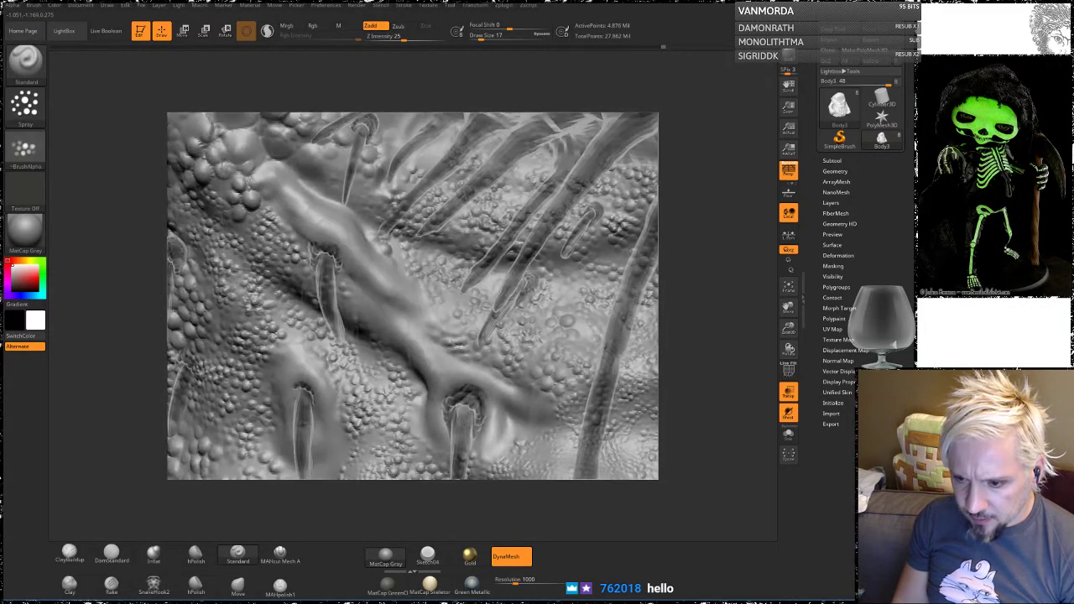
key("space")
left_click_drag(358, 252, 359, 252)
left_click_drag(403, 41, 401, 41)
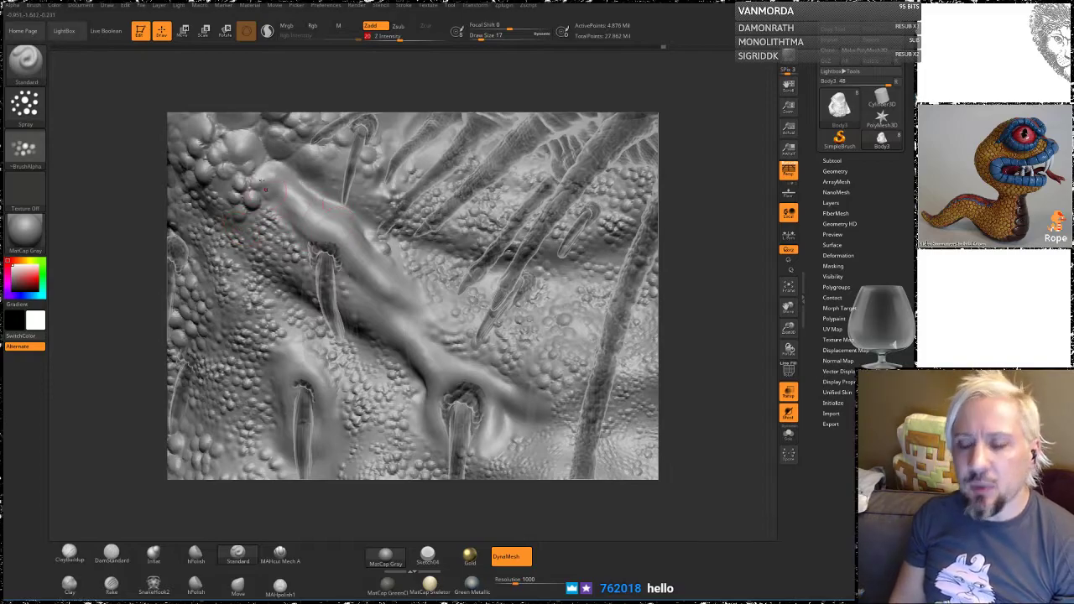
left_click_drag(333, 228, 254, 172)
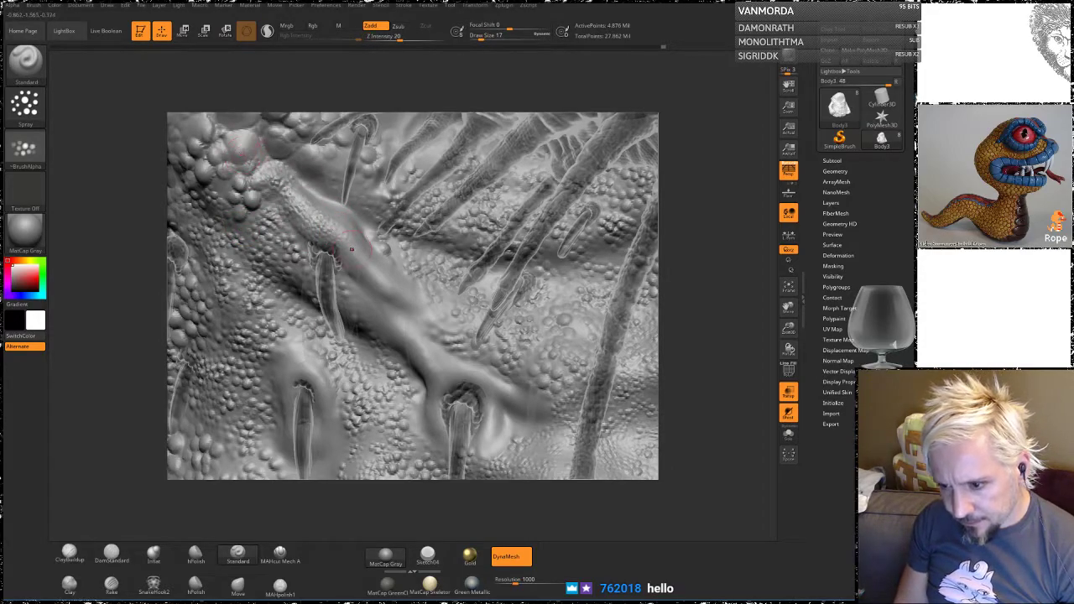
key("ctrl+z")
left_click_drag(299, 202, 396, 294)
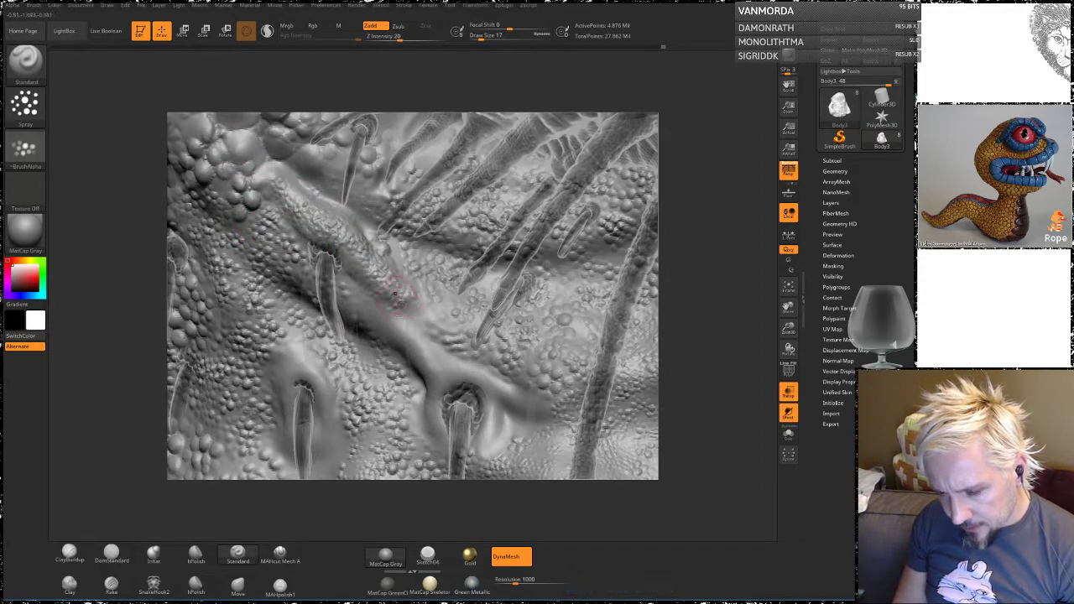
left_click_drag(679, 262, 670, 240)
key("ctrl+z")
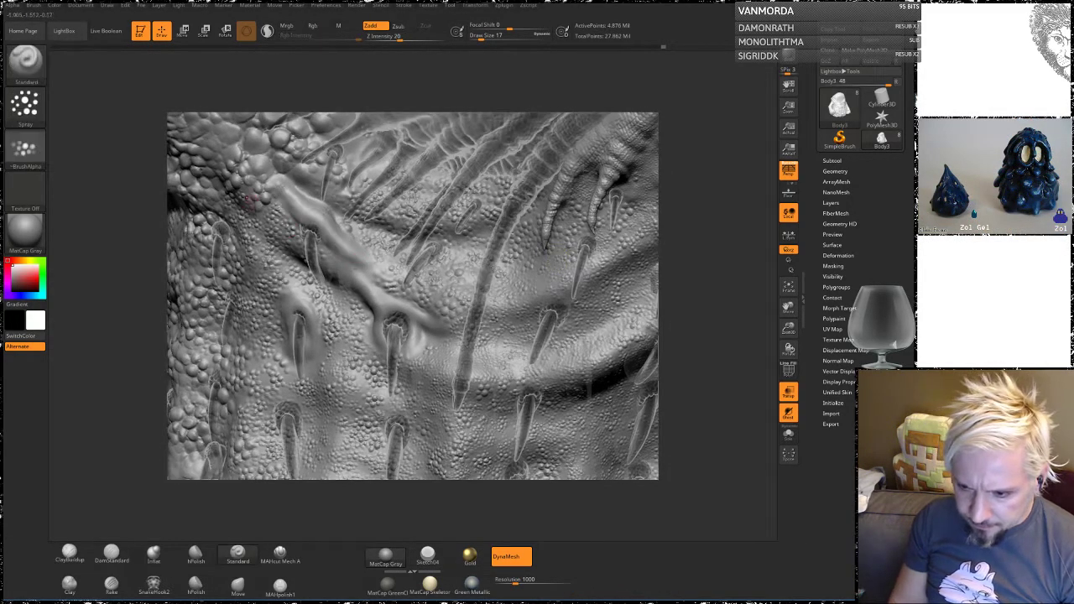
Step: Set the Spray flow to 0.10256 and Z Intensity to 24, and try scales on the fold above the upper spike
left_click(26, 105)
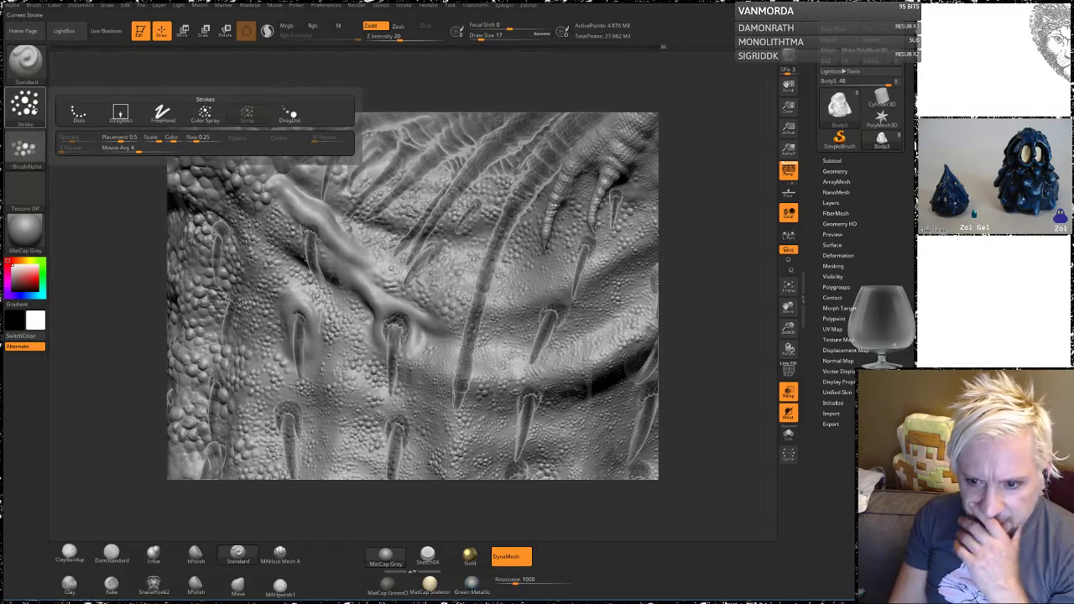
left_click(196, 142)
left_click_drag(194, 142, 192, 142)
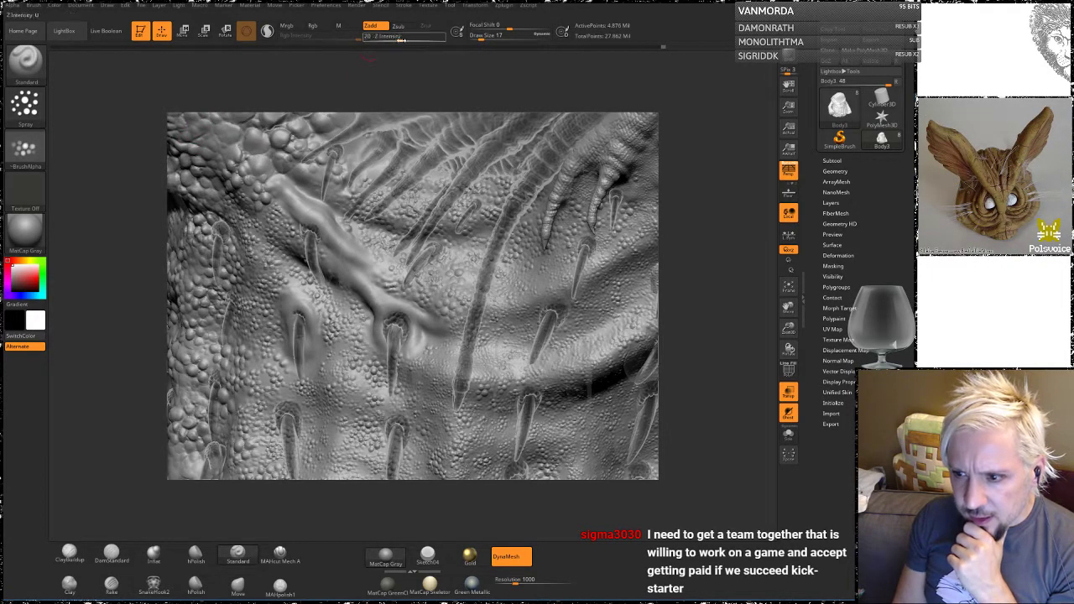
left_click_drag(400, 40, 404, 40)
left_click_drag(291, 197, 365, 257)
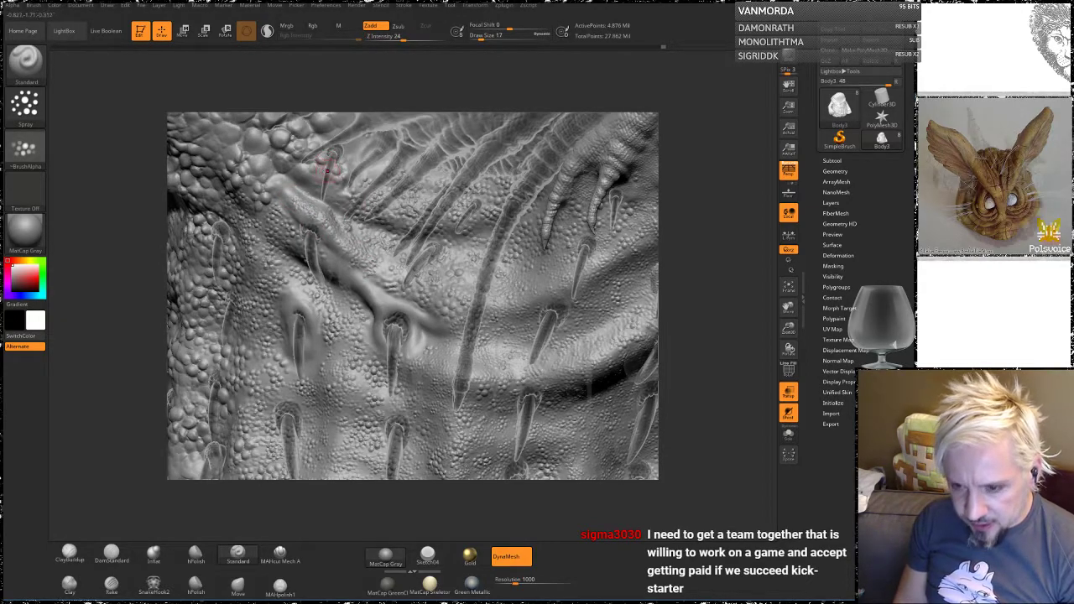
Step: Lower the Spray flow further, cover the fold with scales, and raise Z Intensity to 30
left_click(37, 115)
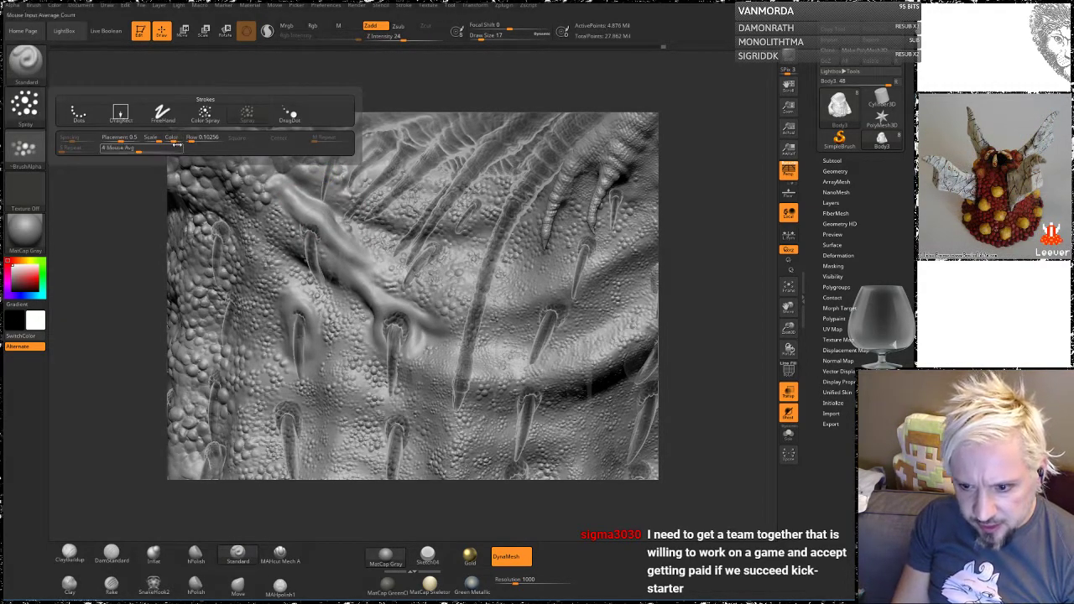
left_click_drag(190, 142, 186, 142)
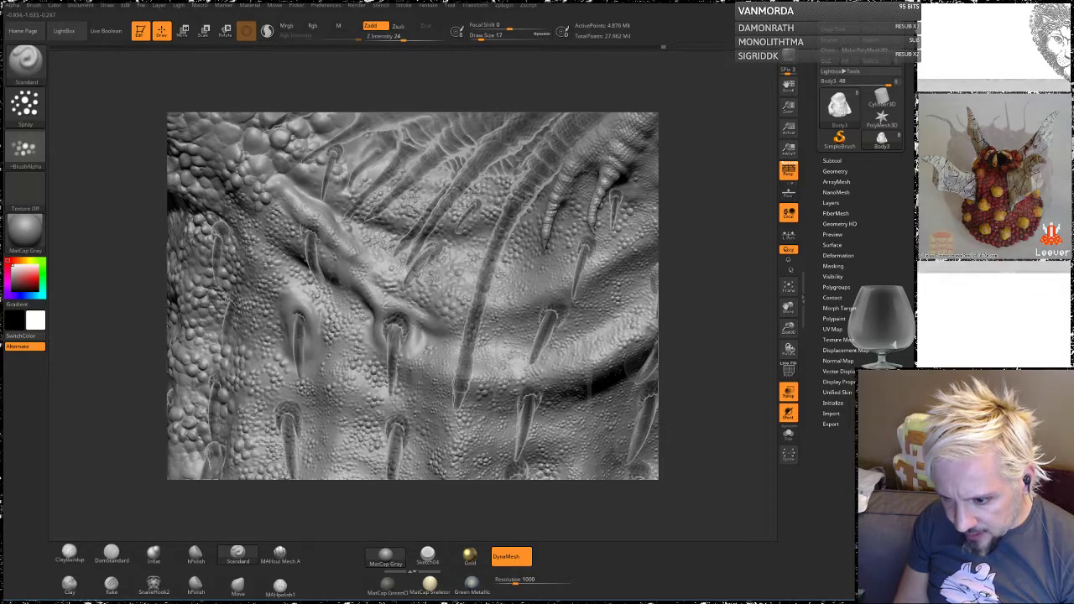
left_click_drag(165, 220, 166, 294)
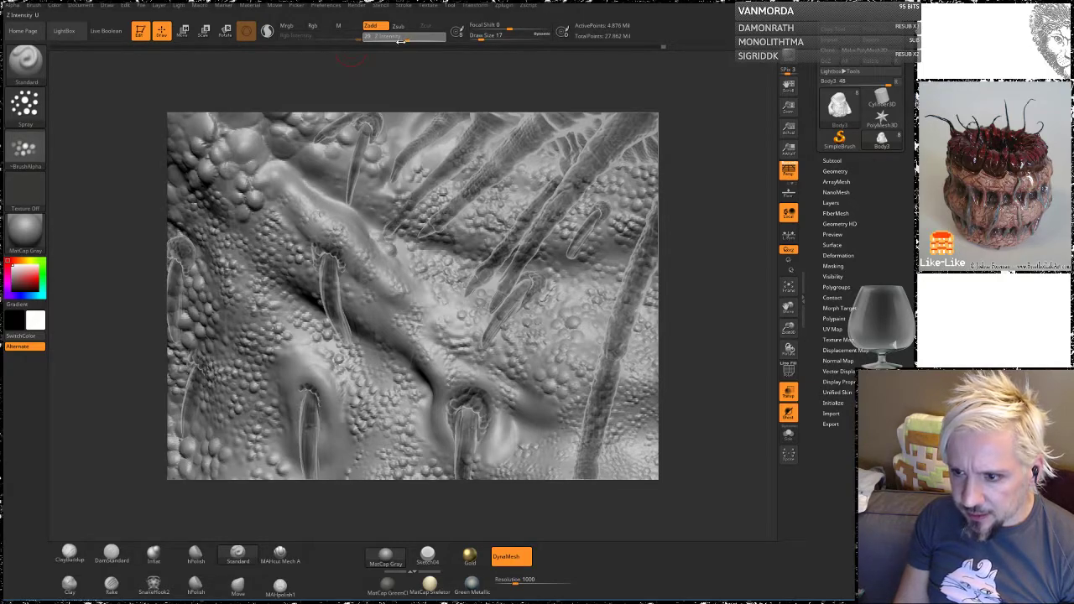
left_click_drag(401, 41, 367, 37)
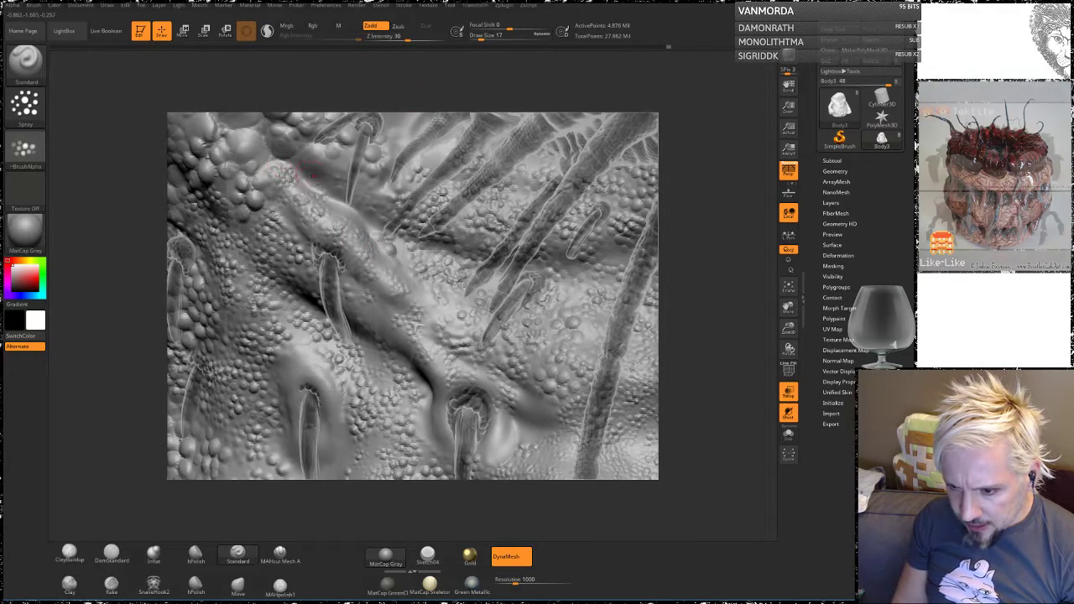
Step: Readjust the Spray flow and layer more scales along the fold from its upper end past the upper spike
left_click(24, 108)
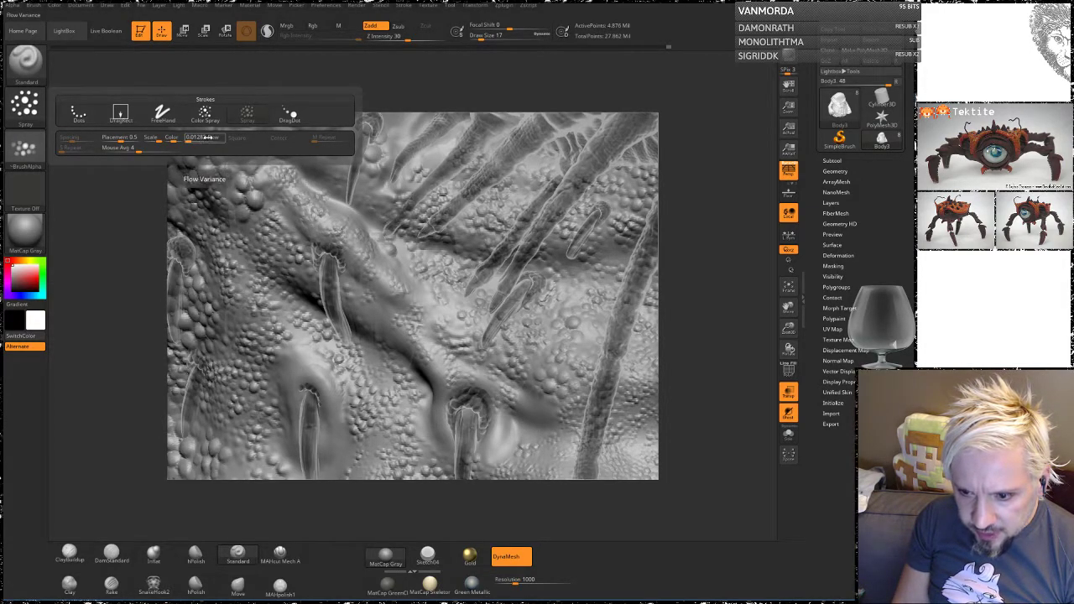
left_click(207, 137)
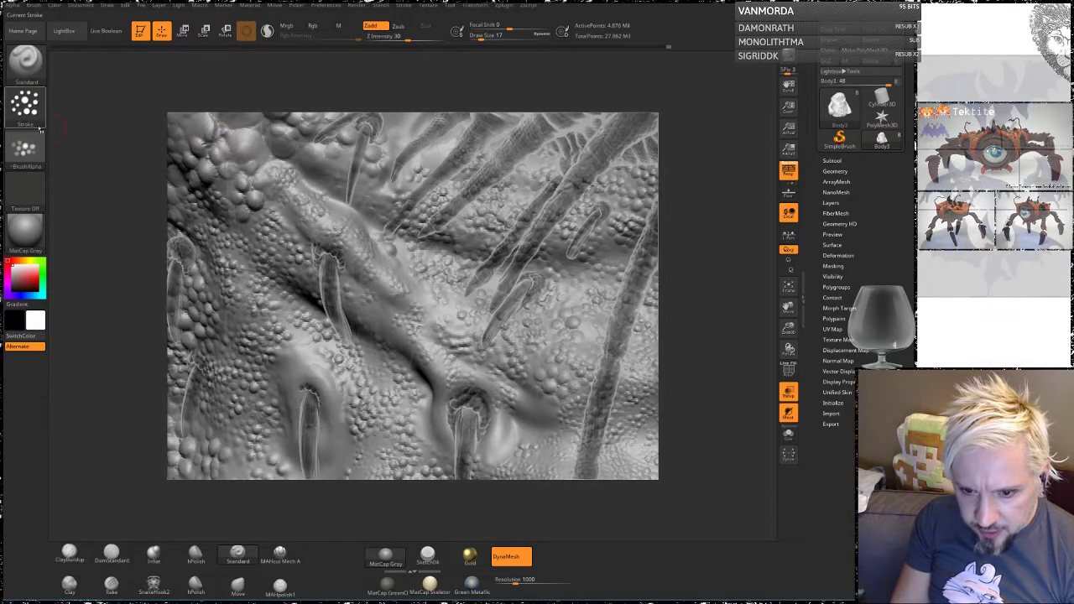
left_click(25, 102)
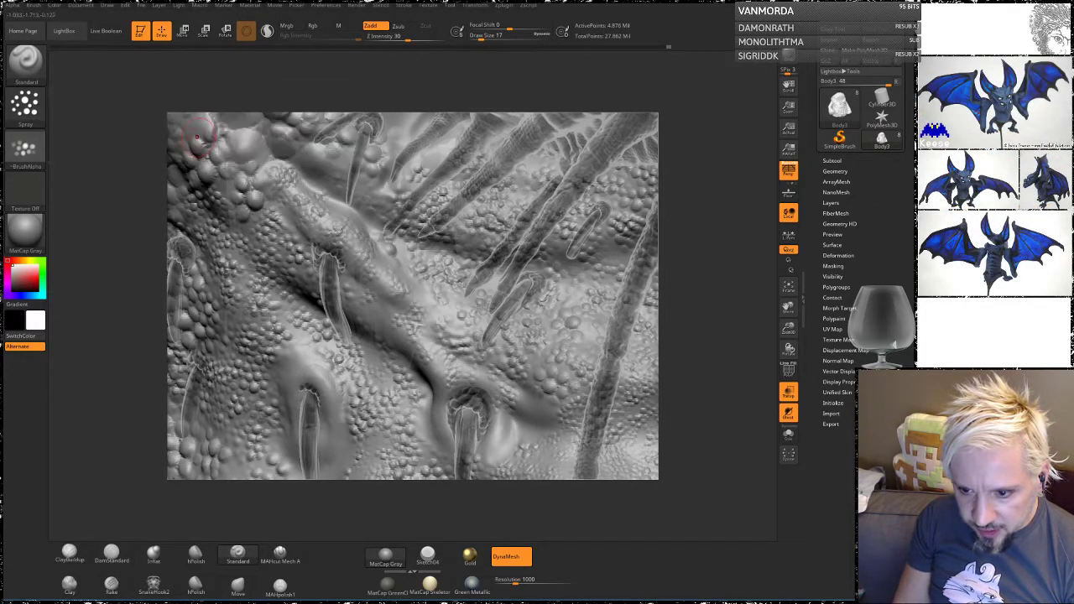
left_click(26, 102)
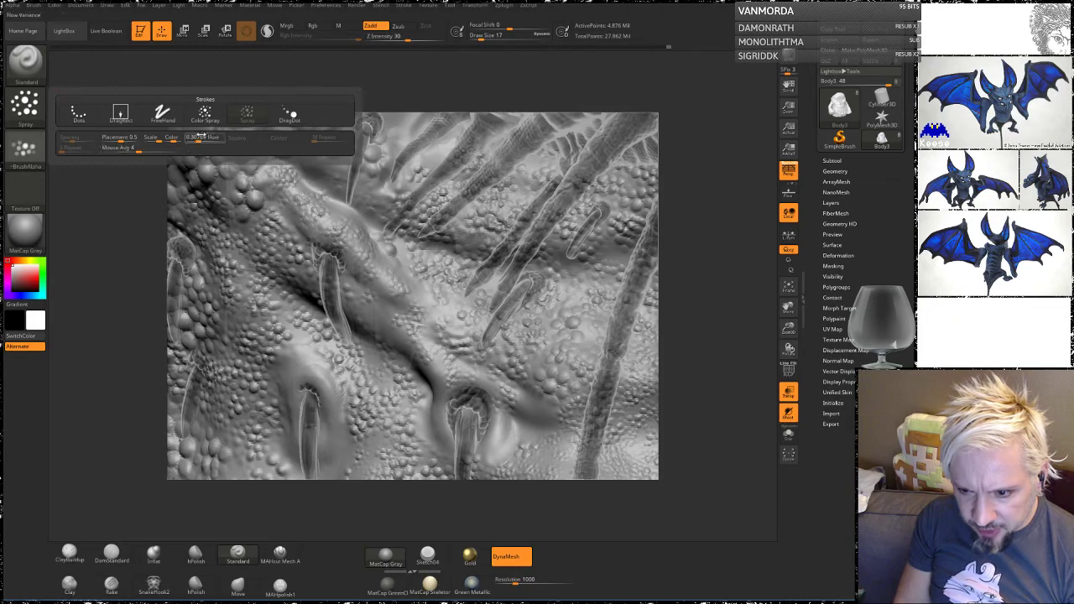
left_click_drag(200, 141, 190, 141)
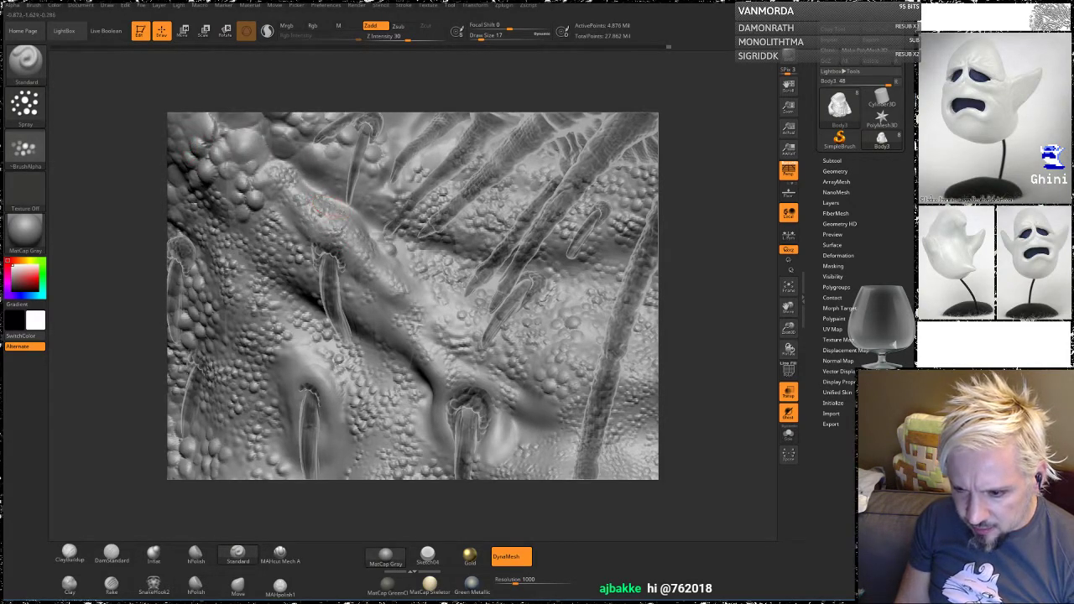
left_click_drag(329, 210, 386, 303)
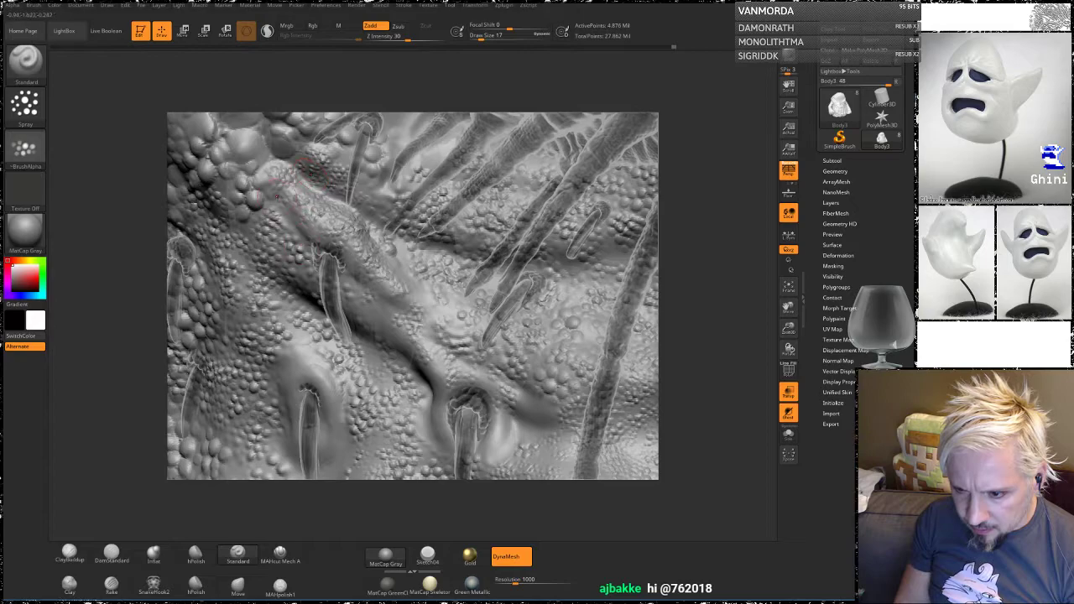
left_click_drag(281, 194, 432, 302)
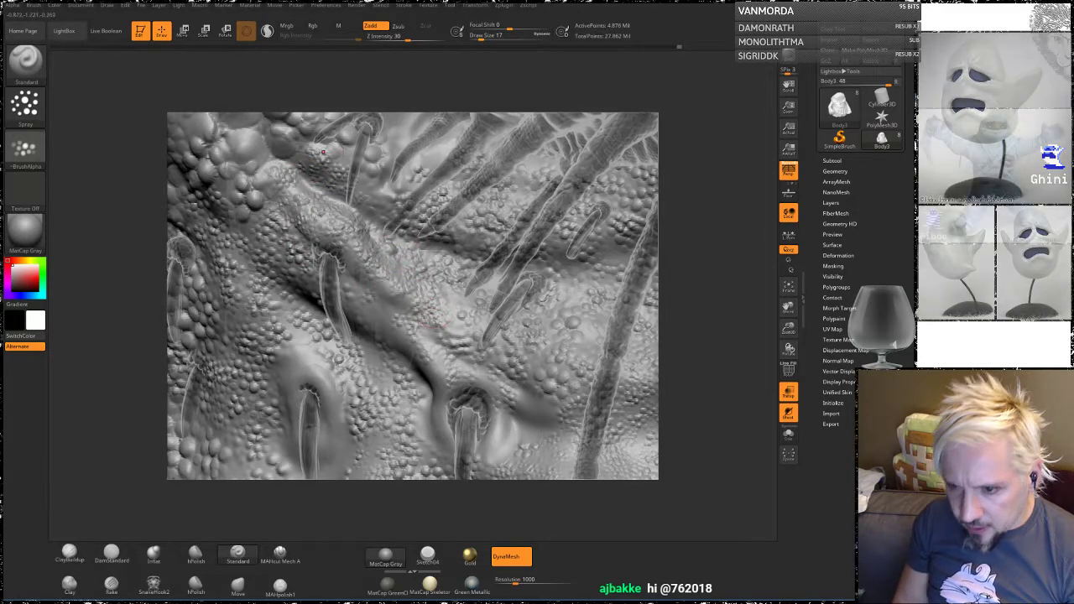
Step: Set Draw Size to 27 and spray larger scales over the fold's lower part and around the central spike's base
key("space")
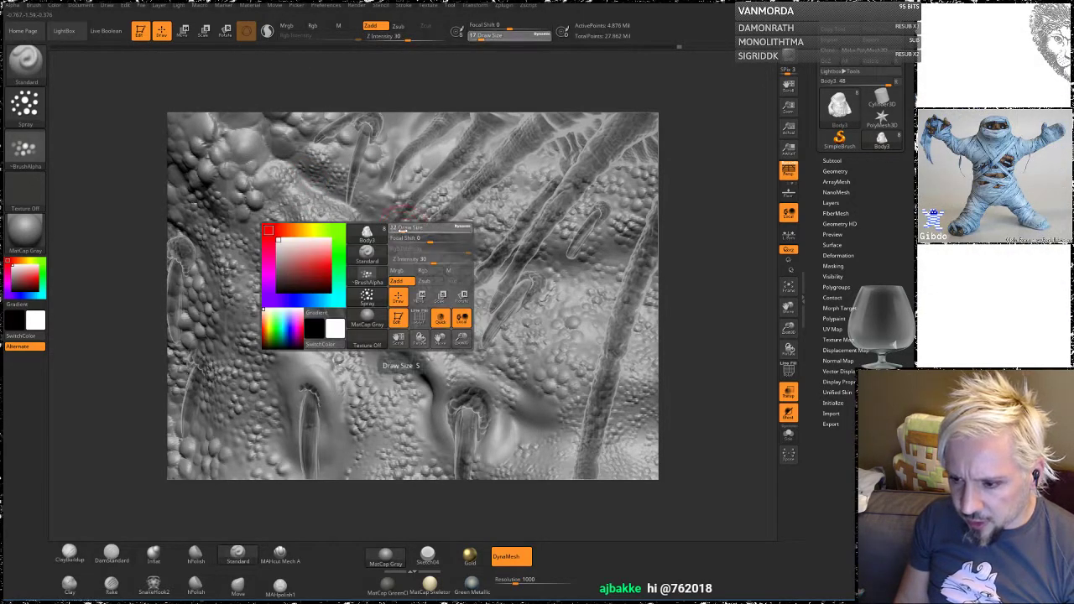
left_click_drag(401, 229, 408, 231)
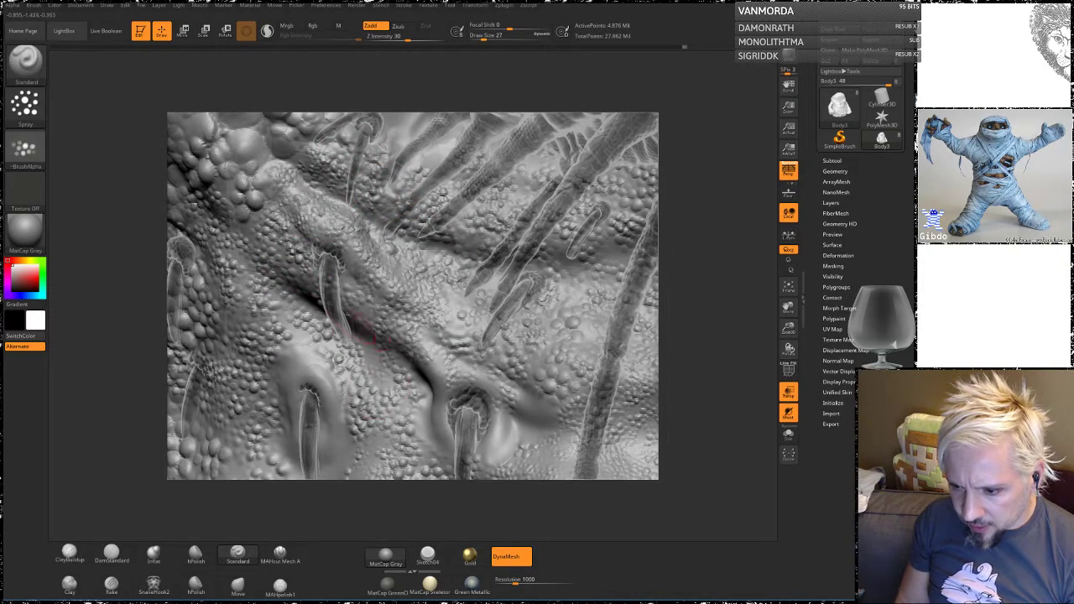
left_click_drag(744, 370, 681, 264, "alt")
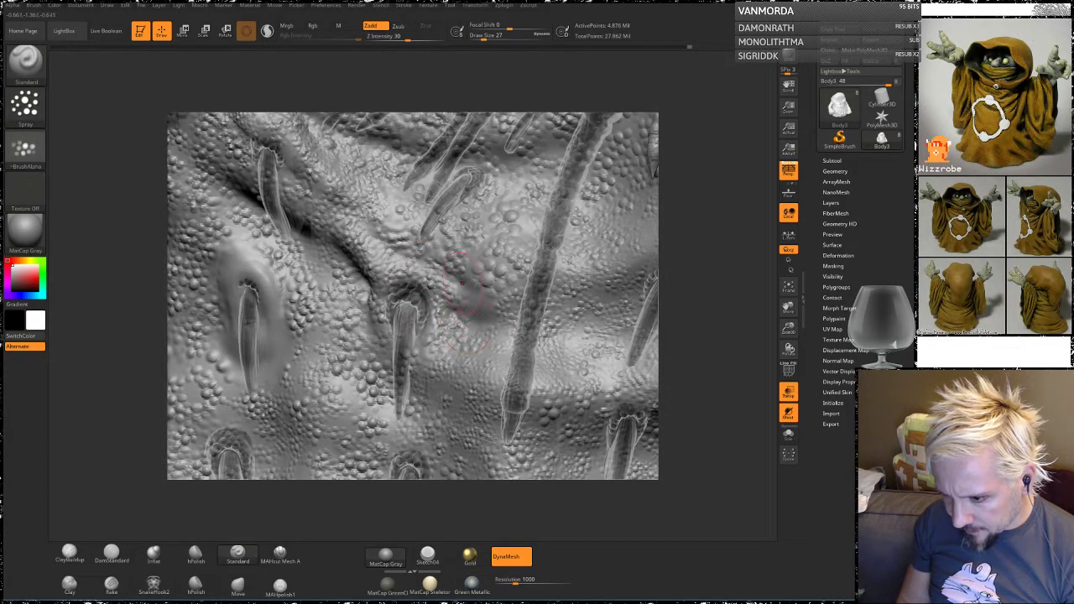
mouse_move(723, 315)
left_mouse_down("alt")
mouse_move(717, 267)
mouse_move(729, 262)
left_mouse_up("alt")
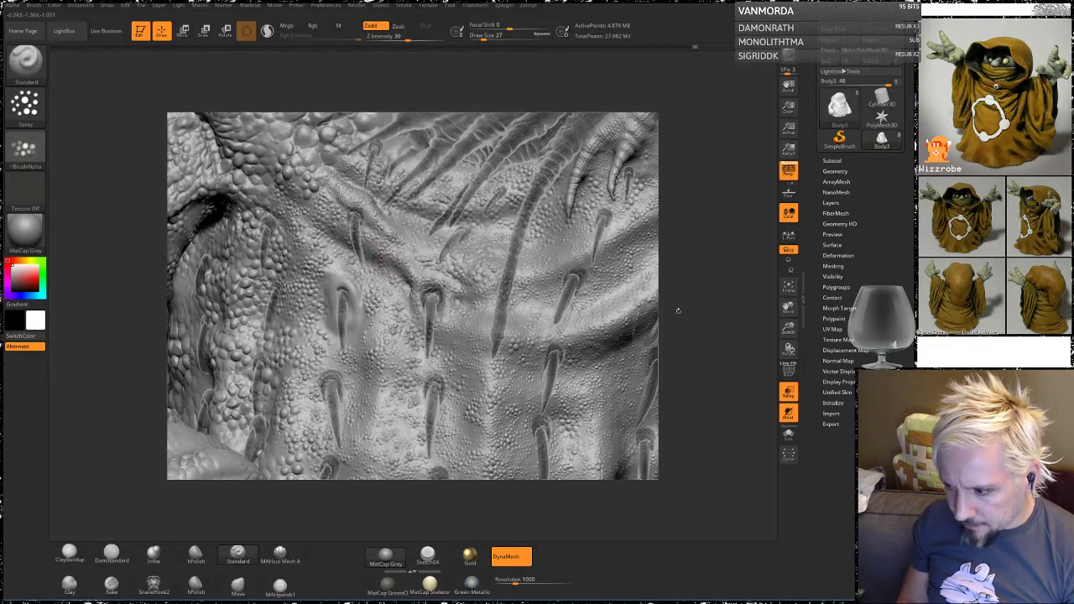
Step: Examine the scaled folds and the surrounding chest spikes from several angles, with the transparency of the other subtools off and on
left_click(794, 392)
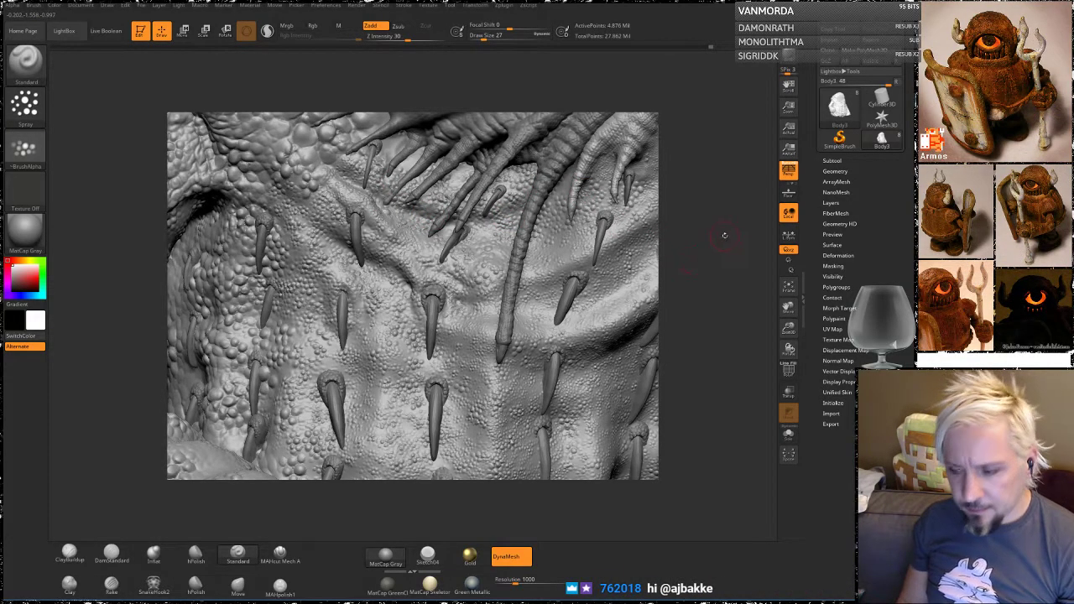
left_click_drag(710, 237, 707, 232)
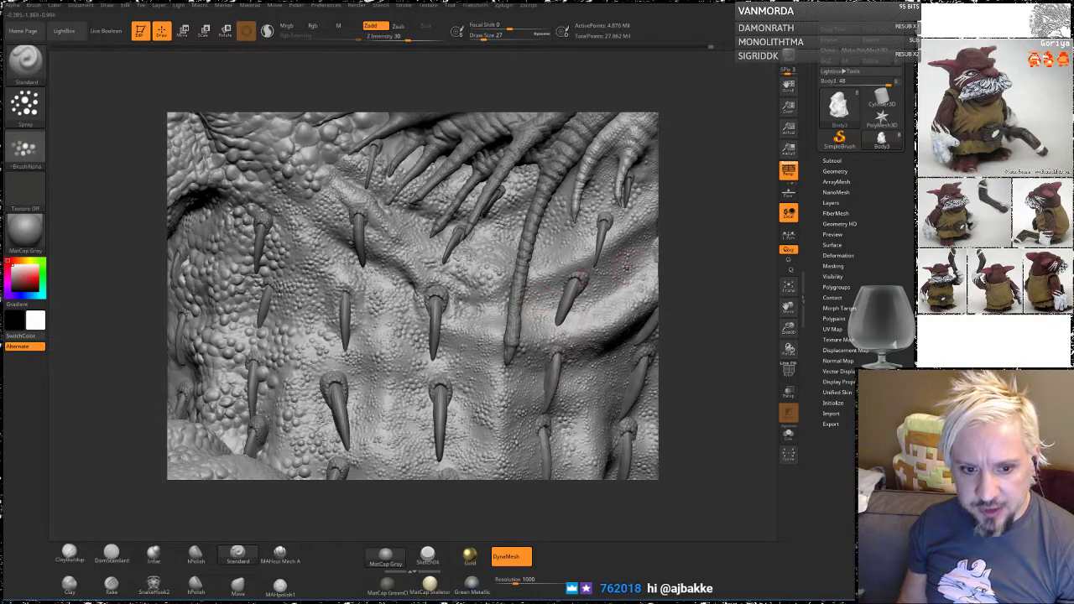
left_click_drag(693, 281, 571, 319, "alt")
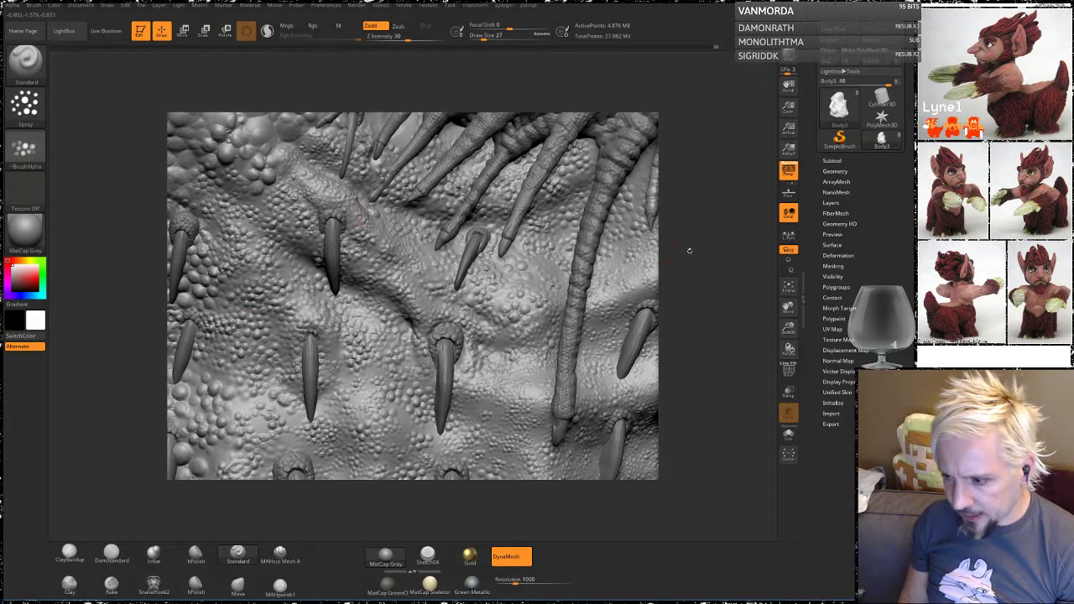
left_click_drag(690, 251, 699, 369, "alt")
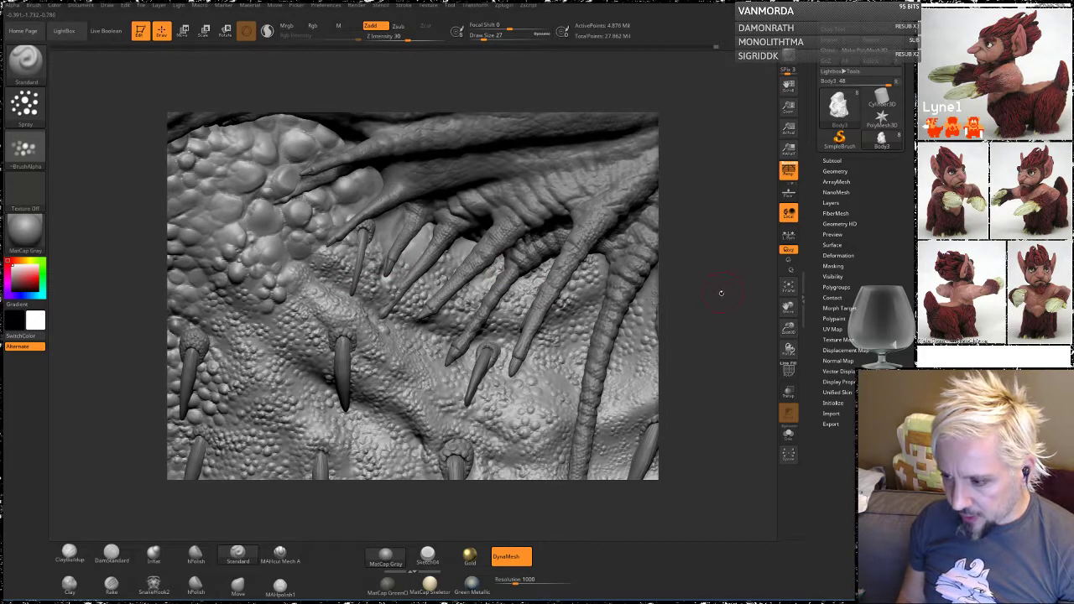
left_click_drag(722, 293, 677, 296)
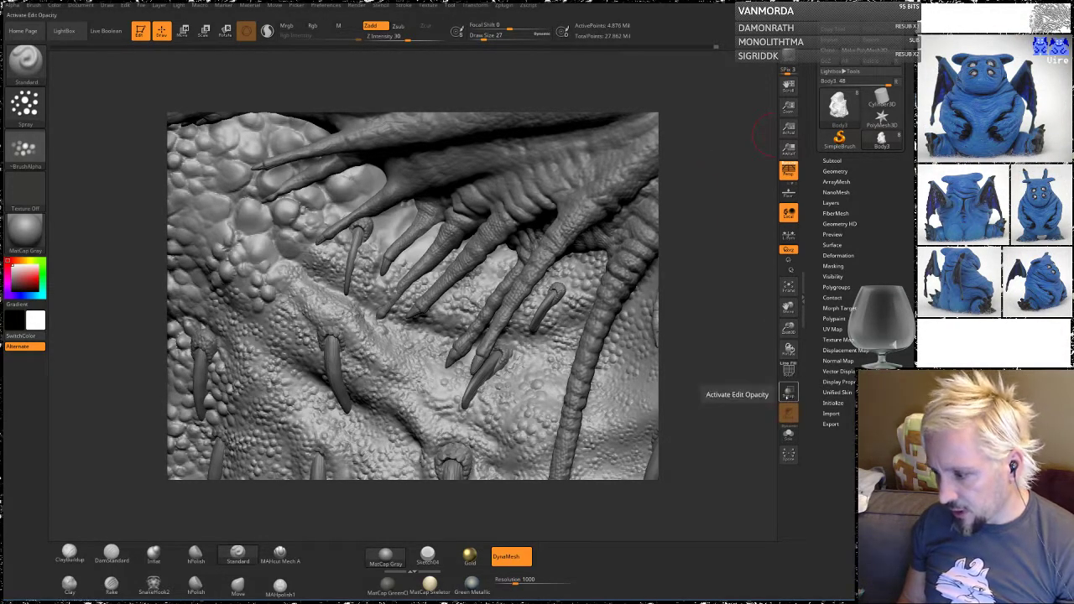
left_click(788, 392)
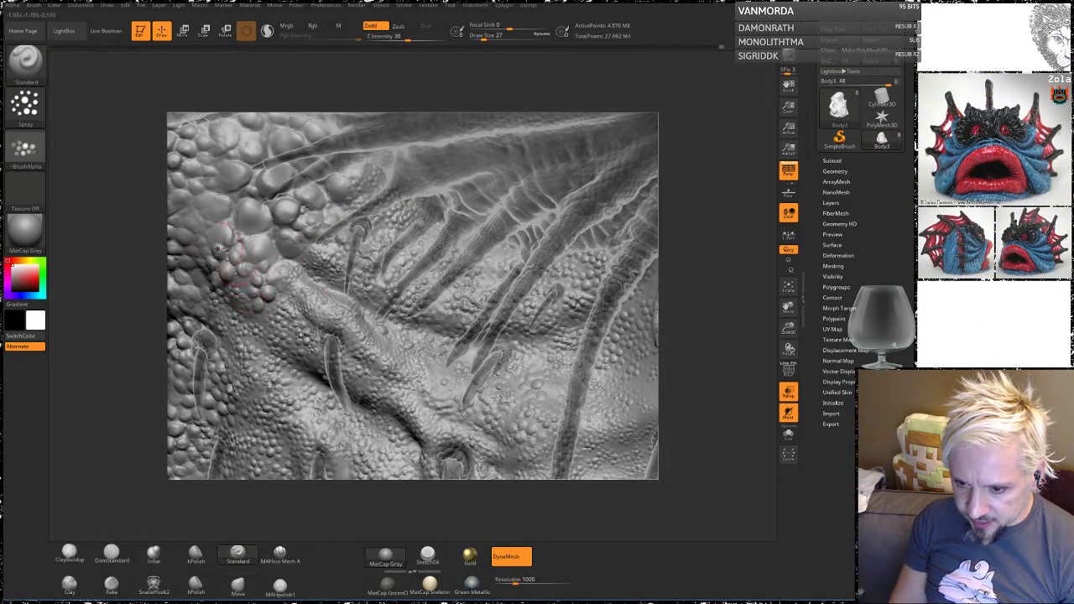
left_click_drag(109, 375, 175, 275)
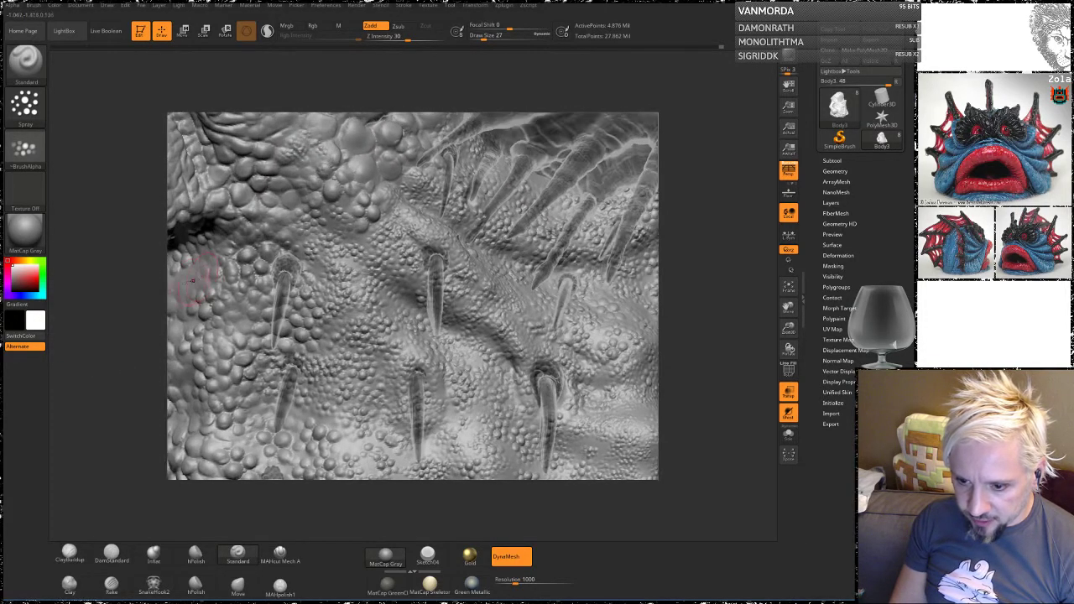
left_click_drag(245, 253, 321, 132, "alt")
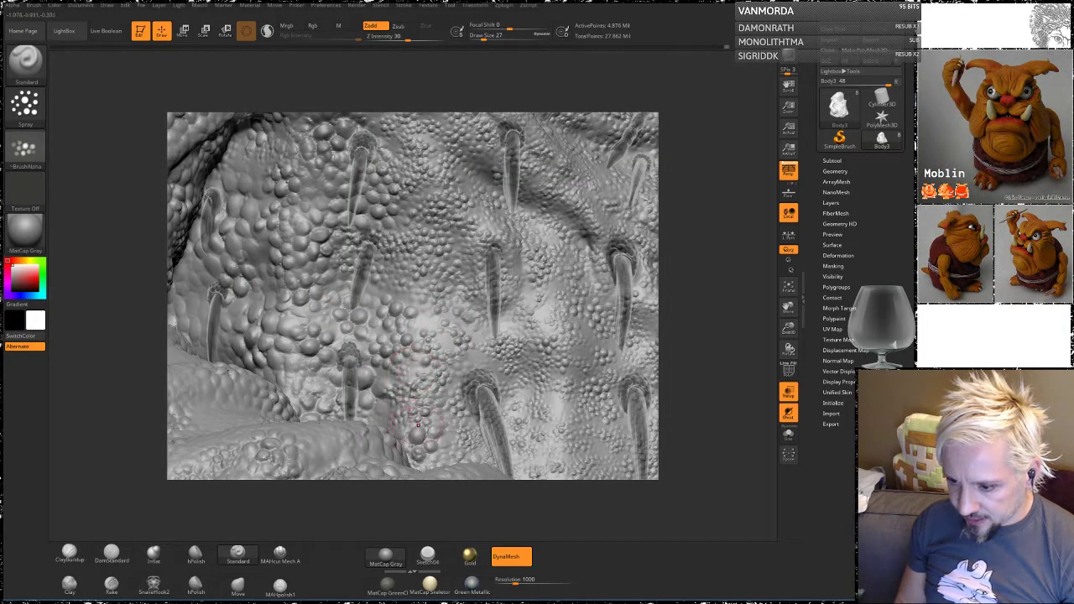
mouse_move(713, 337)
left_mouse_down("alt")
mouse_move(681, 260)
mouse_move(647, 273)
left_mouse_up("alt")
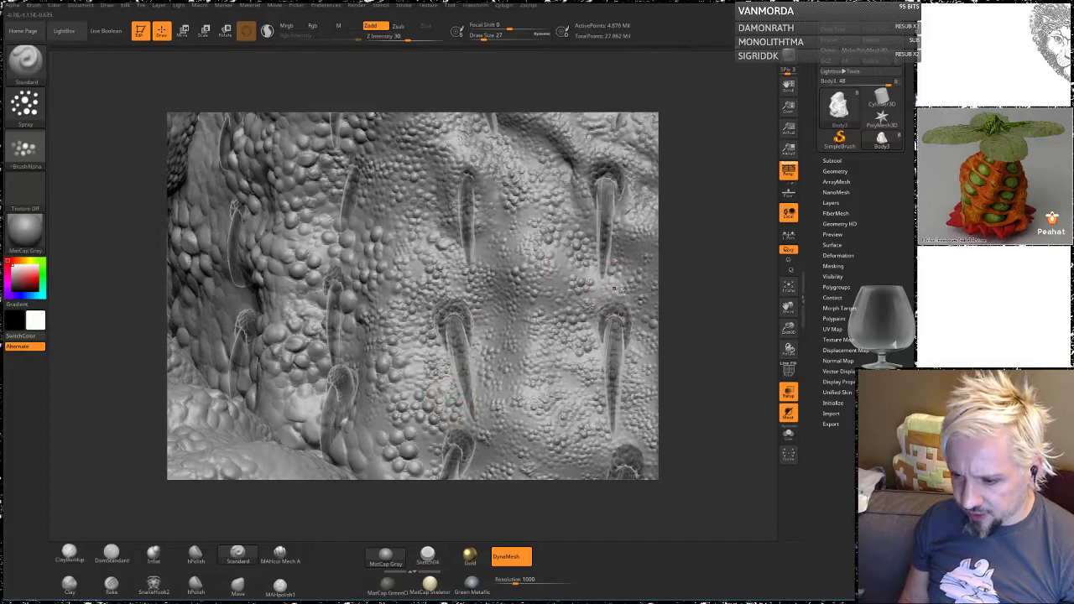
Step: Build a raised skin fold around the base of the spike below the finished folds with ClayBuildup and smooth it
left_click(69, 552)
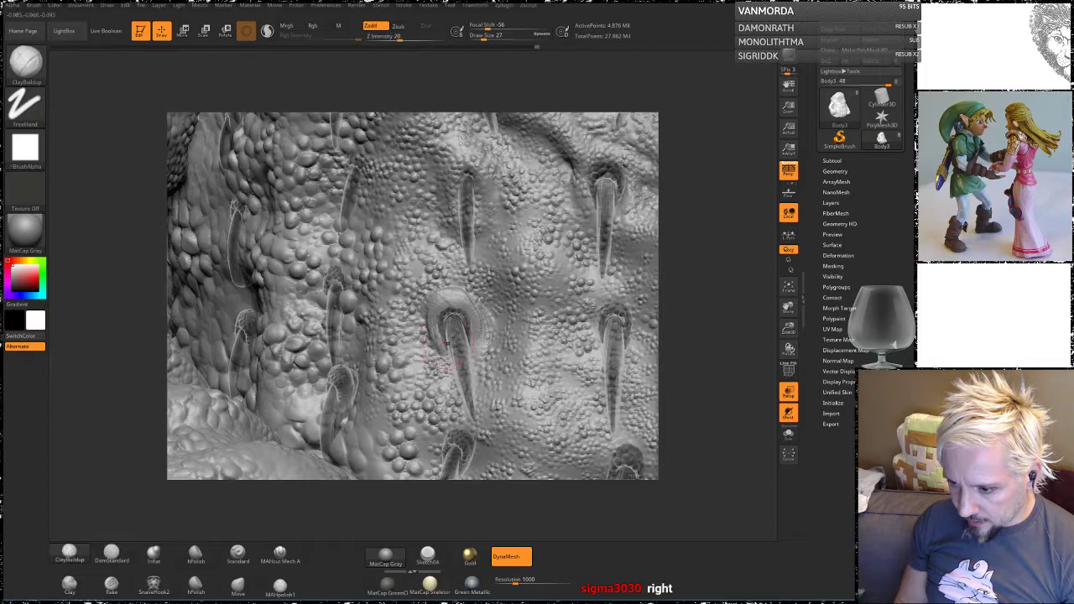
key("shift")
left_click_drag(467, 346, 457, 319, "shift")
mouse_move(718, 261)
left_mouse_down()
mouse_move(742, 248)
mouse_move(710, 274)
mouse_move(714, 259)
left_mouse_up()
mouse_move(437, 325)
left_mouse_down("shift")
mouse_move(434, 342)
mouse_move(456, 351)
left_mouse_up("shift")
mouse_move(681, 305)
left_mouse_down()
mouse_move(657, 282)
mouse_move(677, 275)
mouse_move(665, 325)
left_mouse_up()
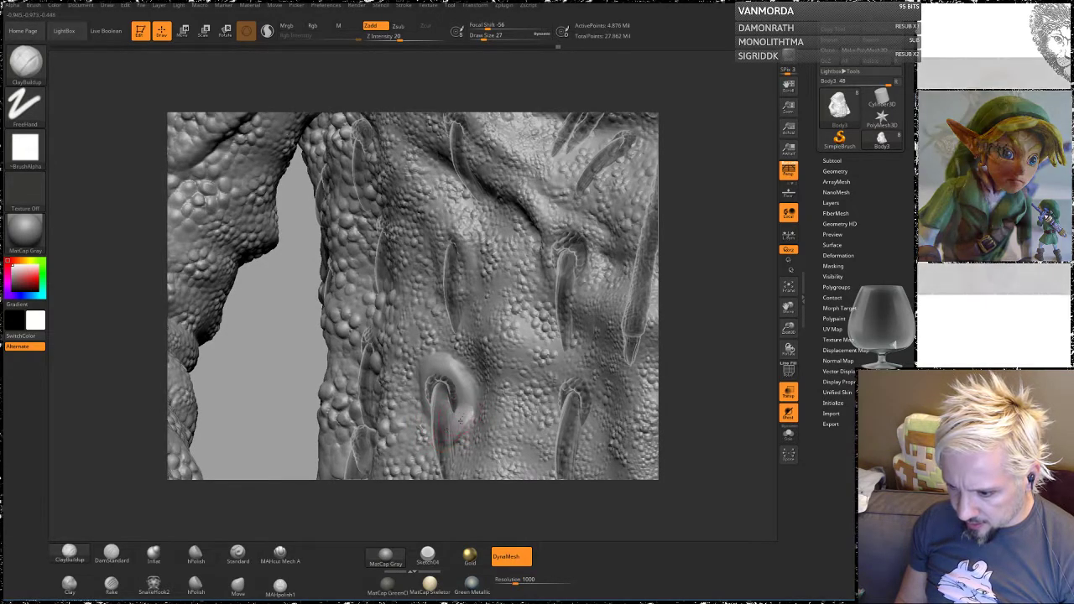
mouse_move(691, 435)
left_mouse_down()
mouse_move(711, 367)
mouse_move(406, 232)
left_mouse_up()
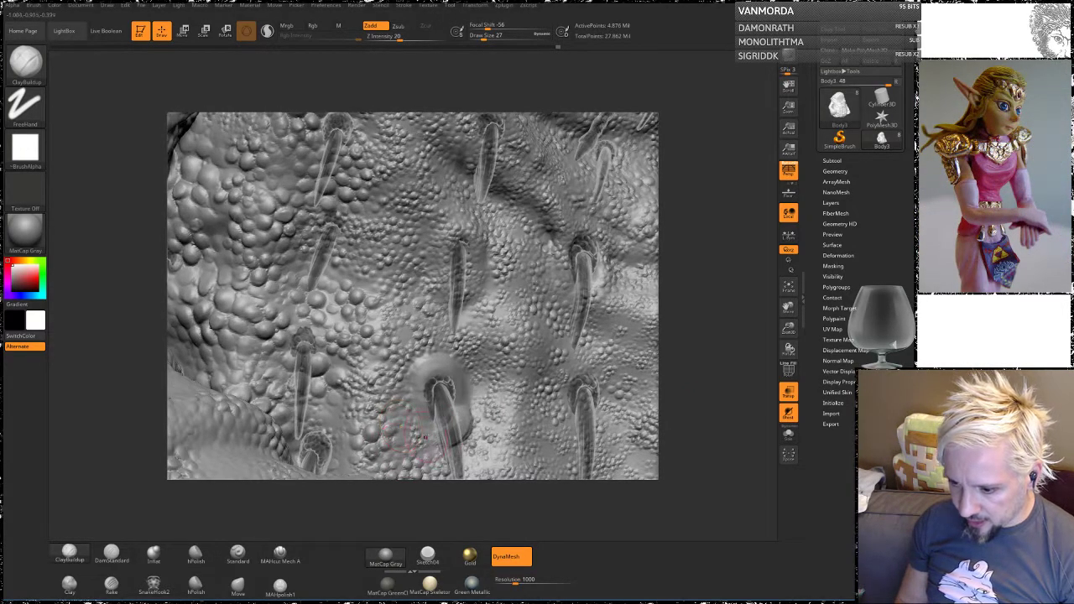
Step: Add clay across the skin beneath the spike's base and smooth it into the lower end of the fold
left_click_drag(423, 421, 449, 458)
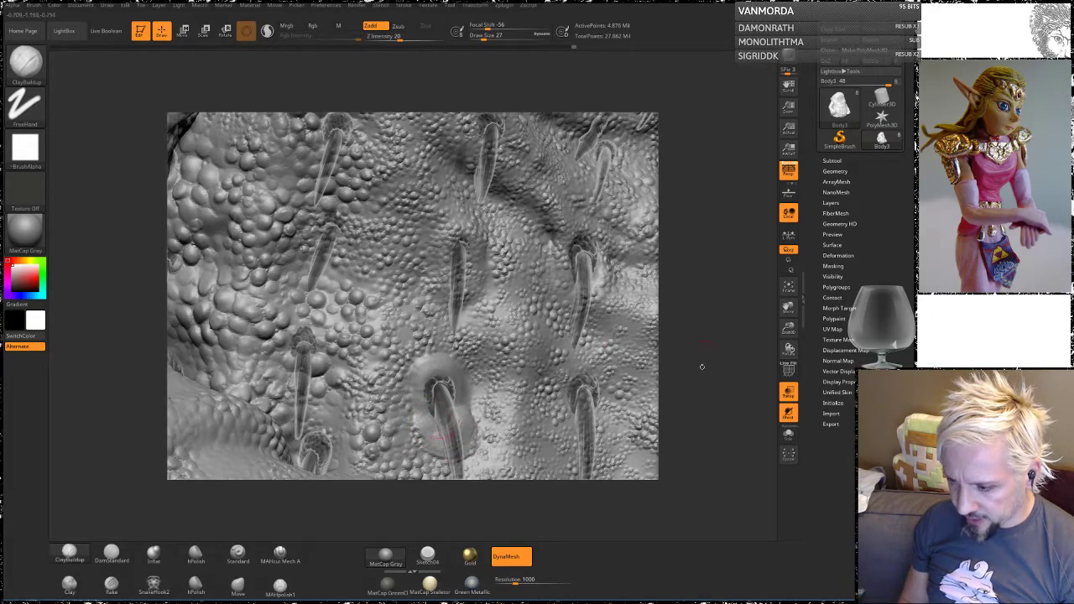
left_click_drag(703, 367, 579, 373)
key("shift")
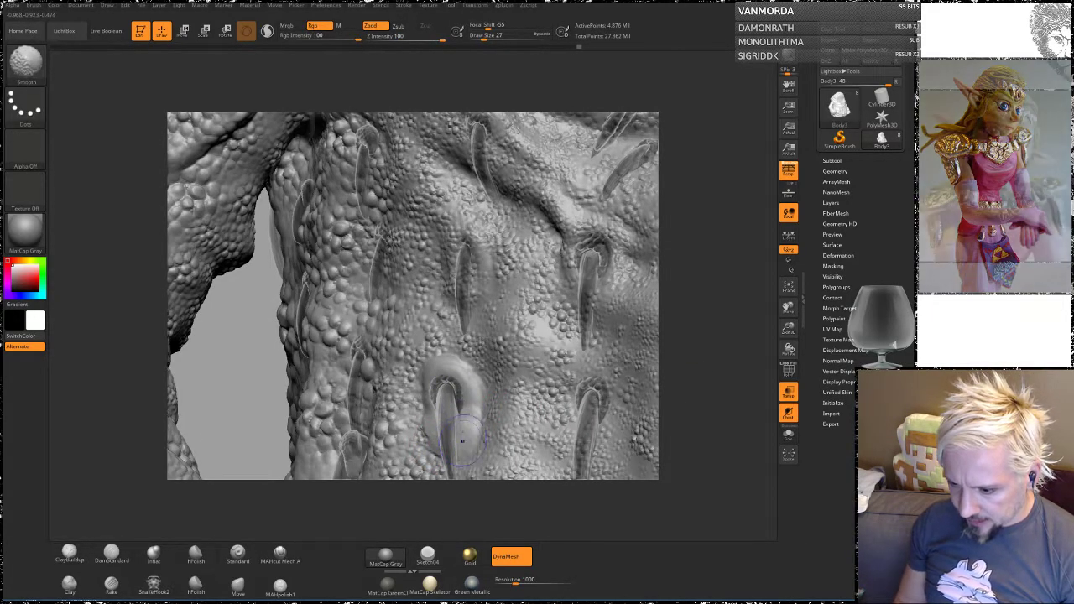
left_click_drag(437, 442, 413, 426, "shift")
left_click_drag(674, 355, 768, 361)
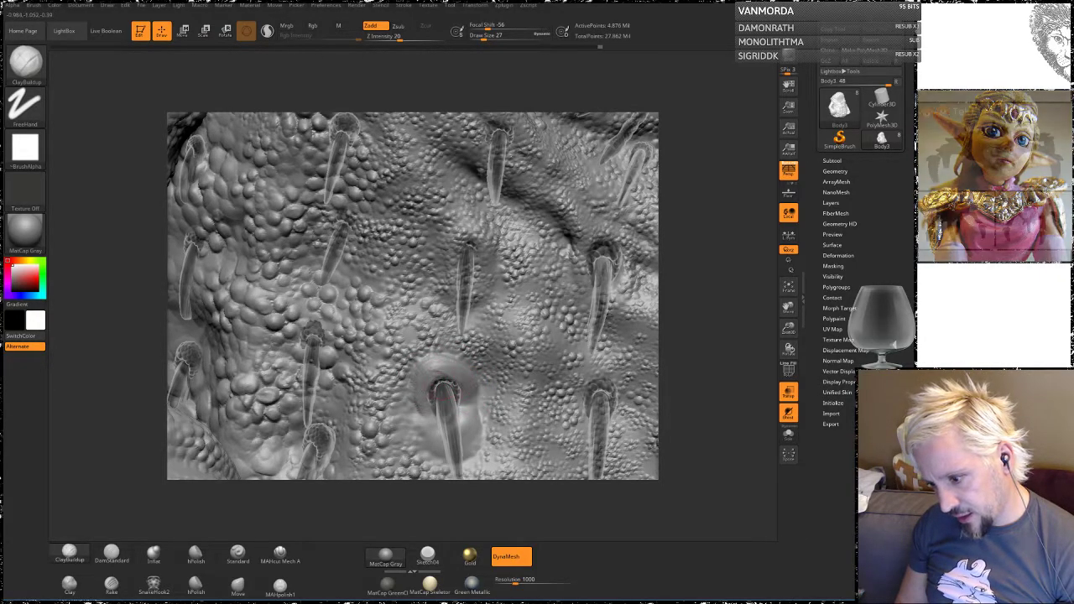
Step: Smooth the ring around the spike's base and extend the fold down both sides of the spike into an arch
key("shift")
mouse_move(424, 386)
left_mouse_down("shift")
mouse_move(464, 384)
mouse_move(433, 357)
mouse_move(472, 398)
left_mouse_up("shift")
mouse_move(715, 361)
left_mouse_down()
mouse_move(764, 356)
mouse_move(720, 361)
left_mouse_up()
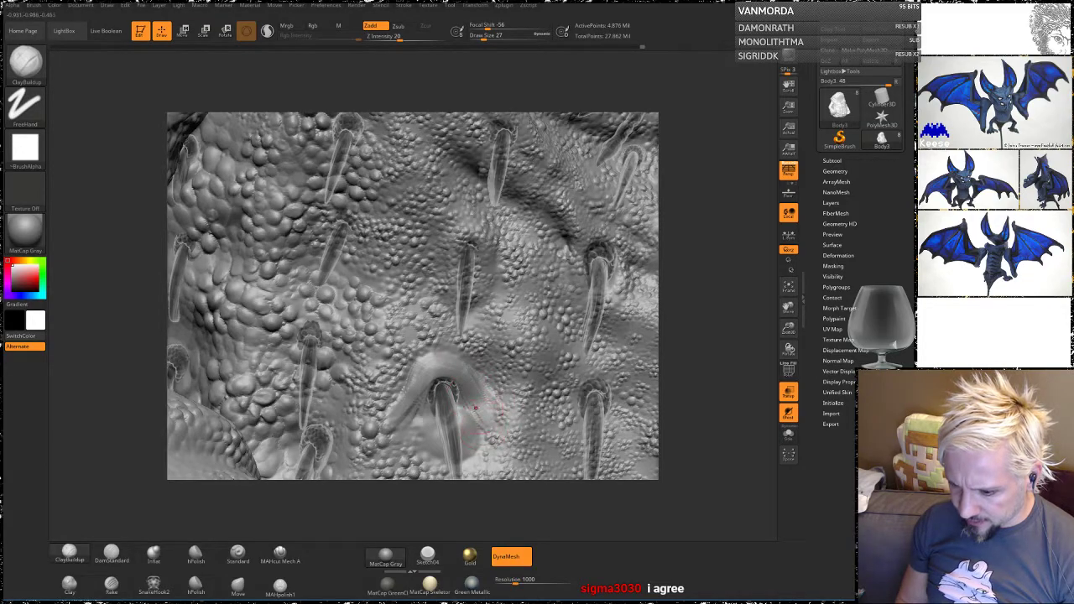
left_click_drag(470, 389, 504, 425)
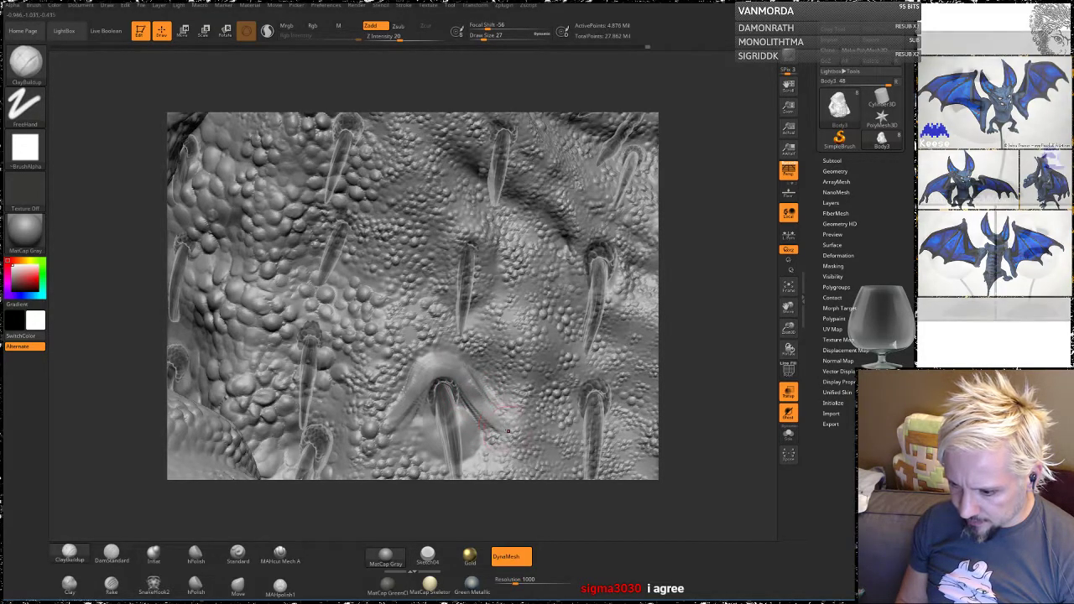
mouse_move(403, 401)
left_mouse_down("shift")
mouse_move(437, 391)
mouse_move(430, 352)
left_mouse_up("shift")
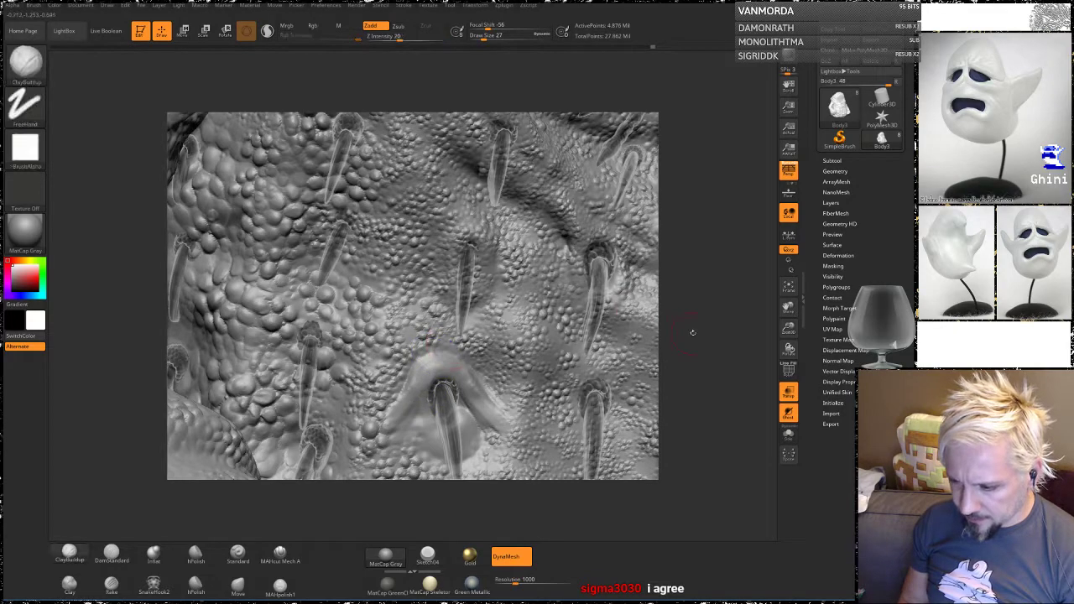
left_click_drag(693, 333, 553, 385)
right_click_drag(551, 383, 588, 398)
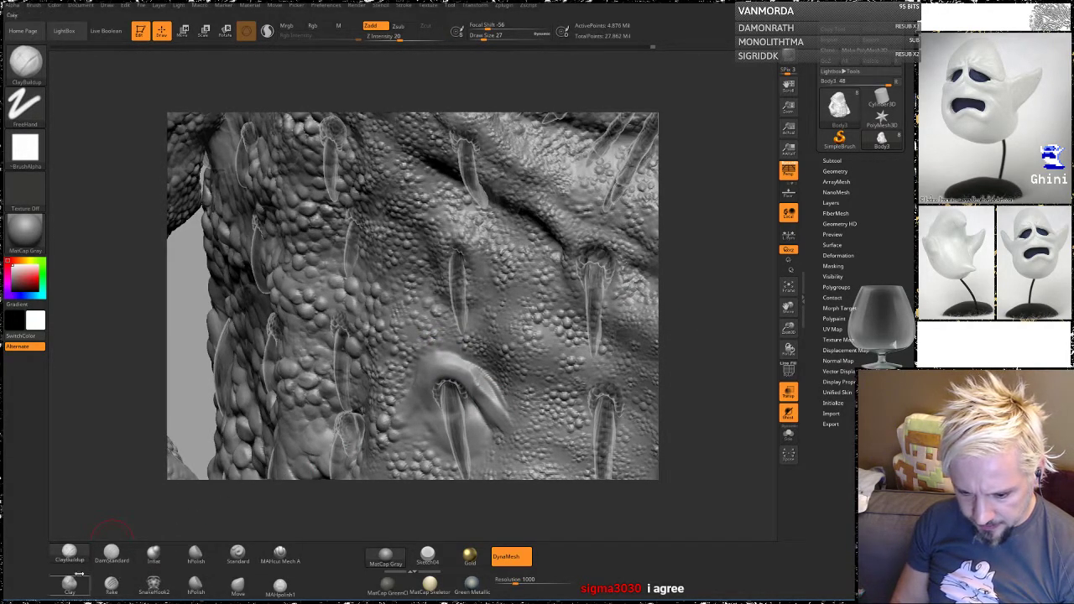
Step: Enable Sculptris Pro and thicken the arched fold with ClayBuildup, adding clay to the skin beneath the spike
left_click(267, 30)
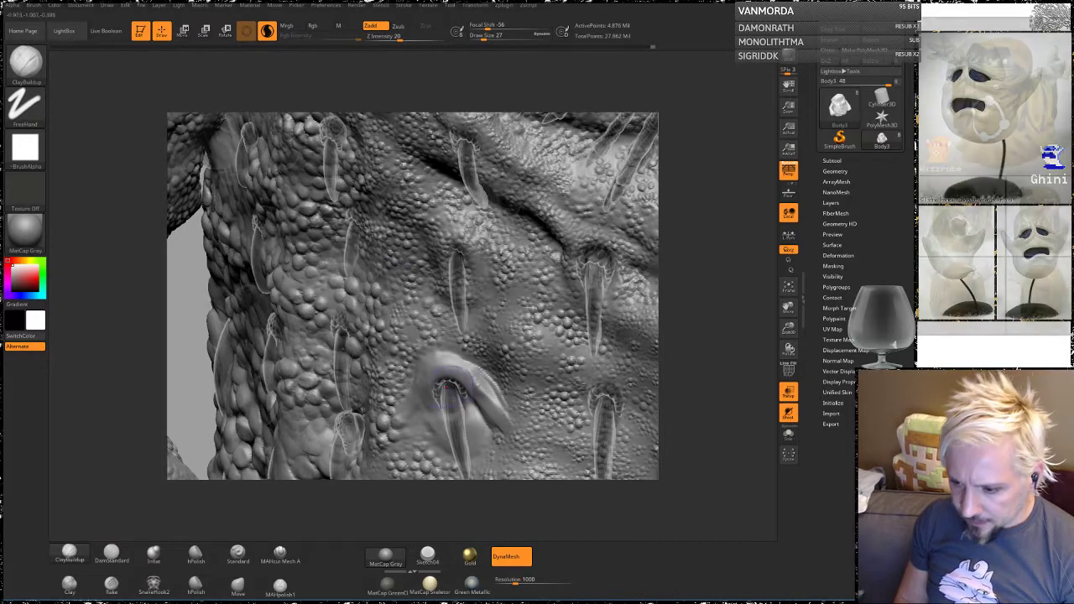
mouse_move(475, 379)
left_mouse_down()
mouse_move(502, 411)
mouse_move(485, 378)
mouse_move(457, 362)
left_mouse_up()
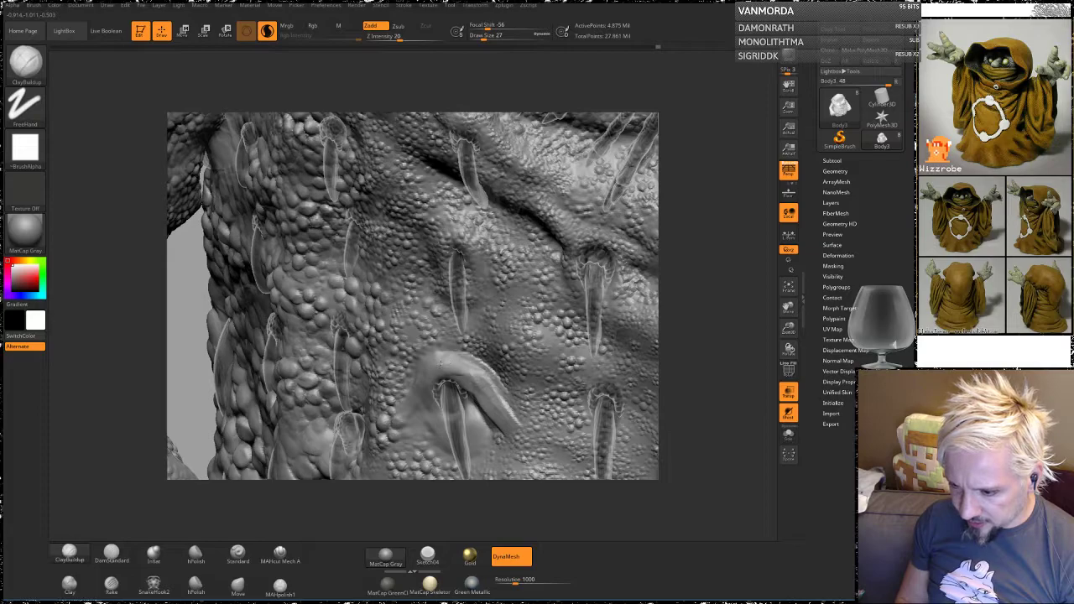
left_click_drag(696, 362, 735, 362)
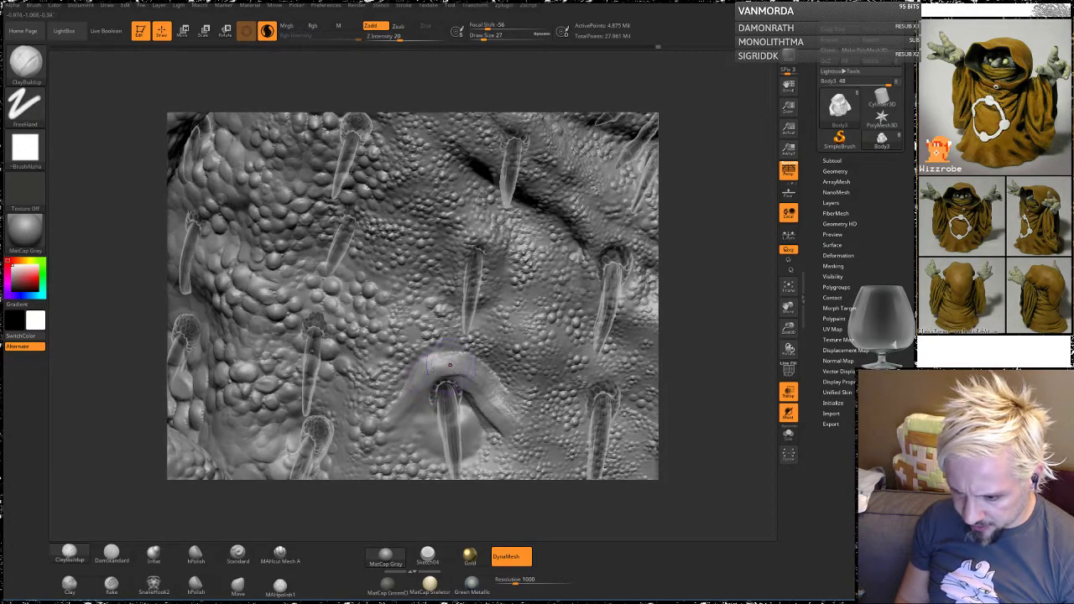
left_click_drag(450, 364, 411, 426)
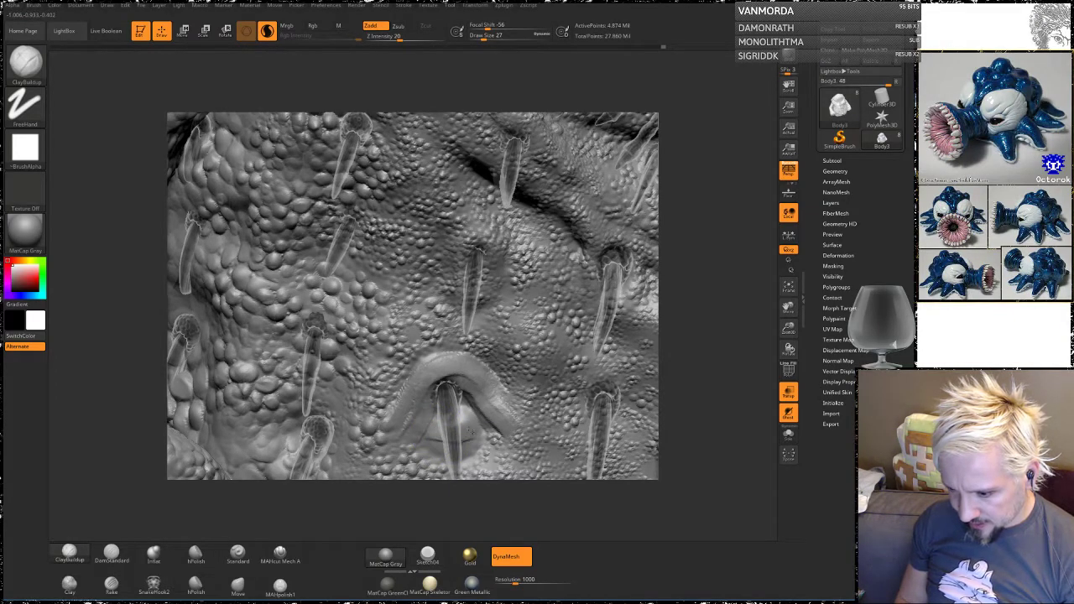
left_click_drag(441, 441, 462, 440)
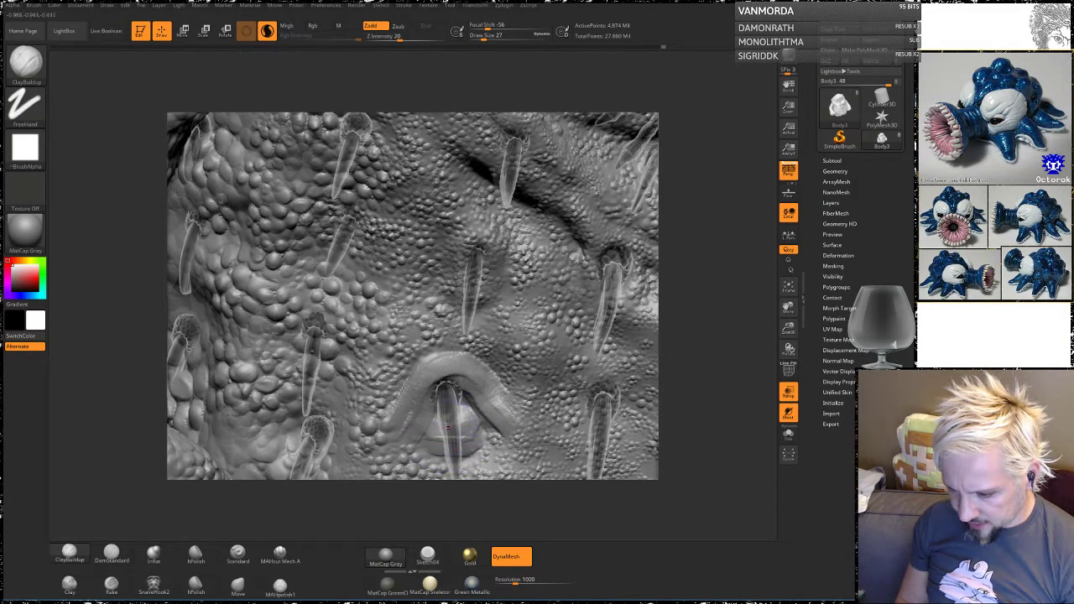
Step: Disable Sculptris Pro and smooth the arched fold along its whole length
mouse_move(733, 454)
left_mouse_down("alt")
mouse_move(709, 340)
mouse_move(641, 339)
mouse_move(682, 343)
left_mouse_up("alt")
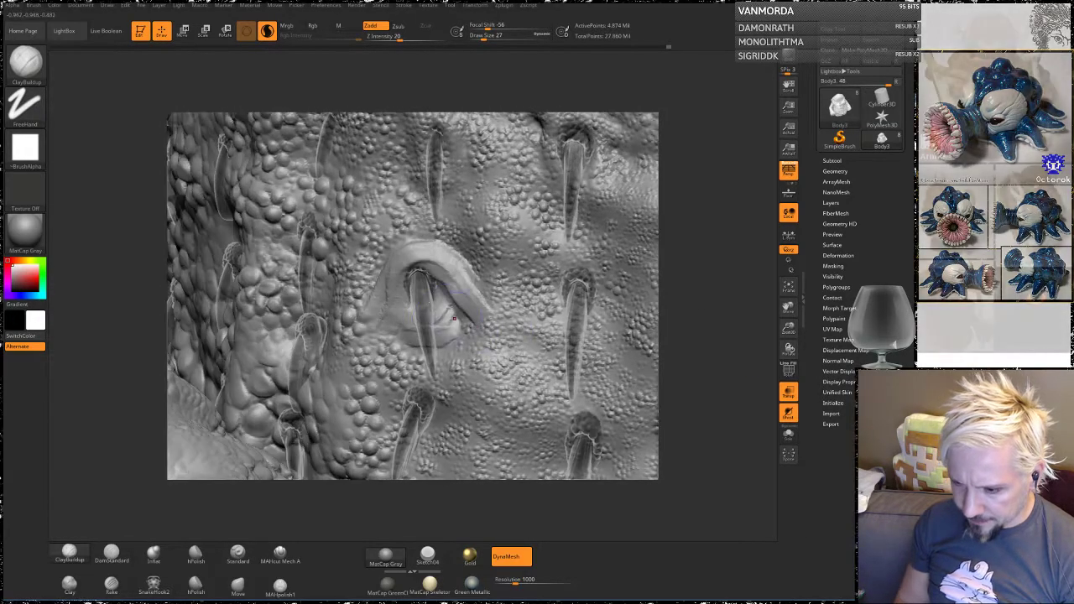
left_click(267, 32)
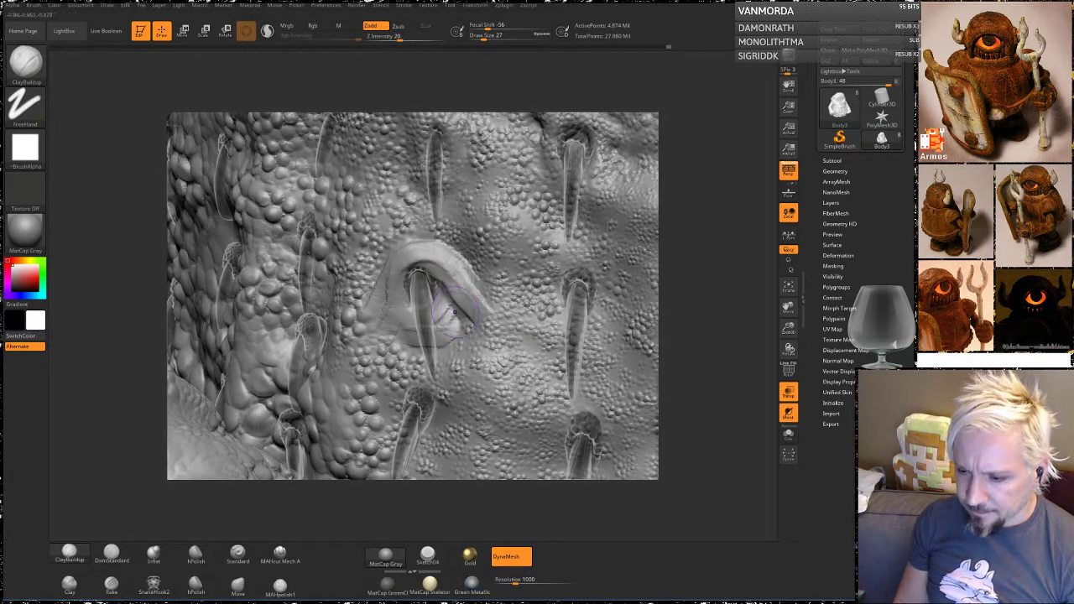
mouse_move(461, 273)
left_mouse_down("shift")
mouse_move(472, 315)
mouse_move(411, 267)
mouse_move(389, 316)
left_mouse_up("shift")
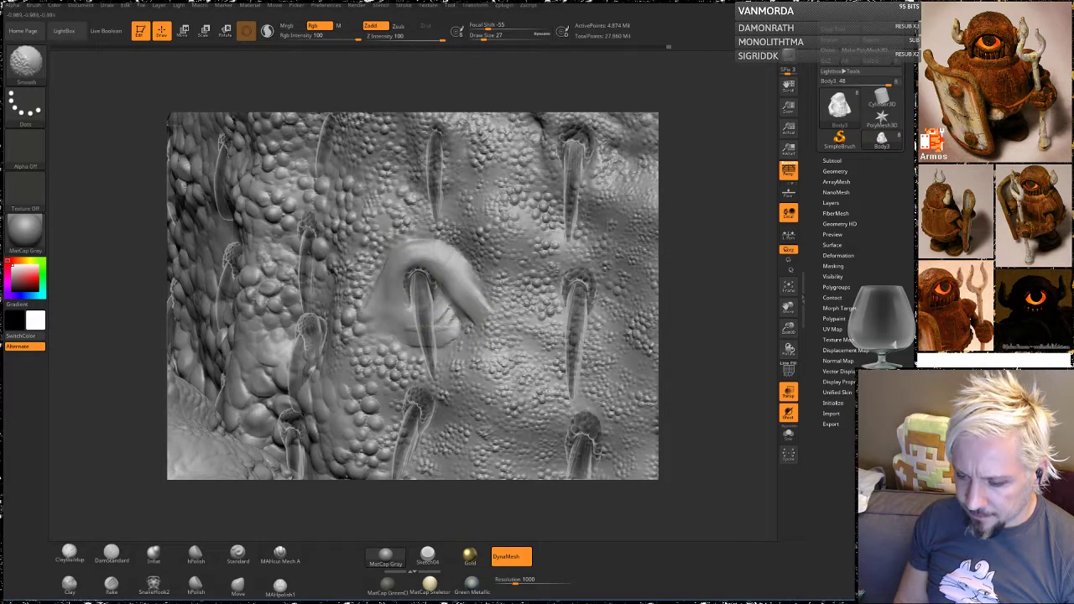
Step: Set Draw Size to 9 and refine the fold's mesh by smoothing with Sculptris Pro while its wireframe is shown, restoring both display and mode
key("space")
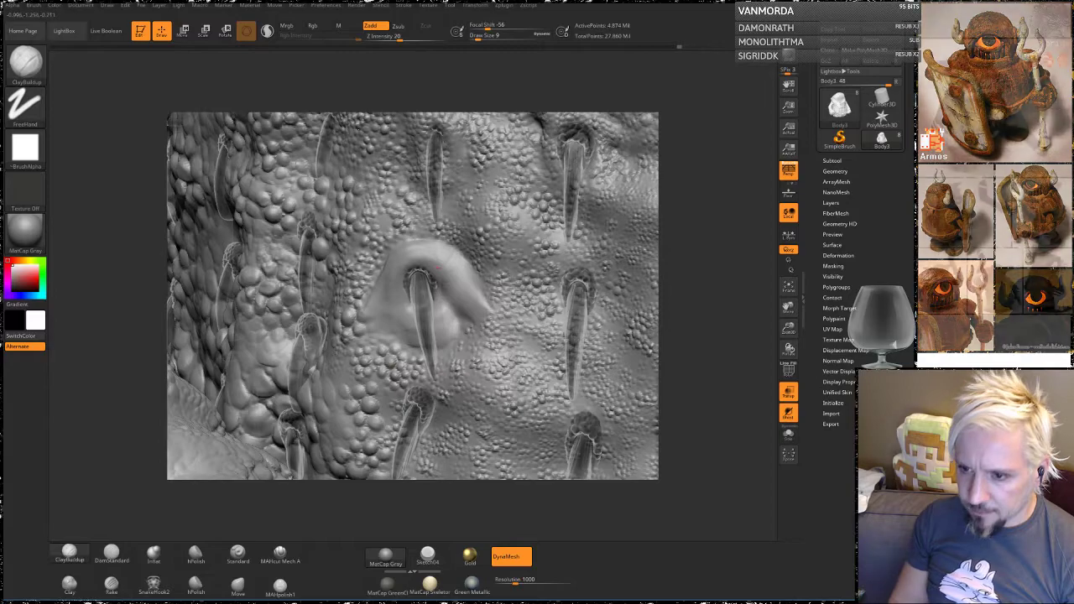
key("shift")
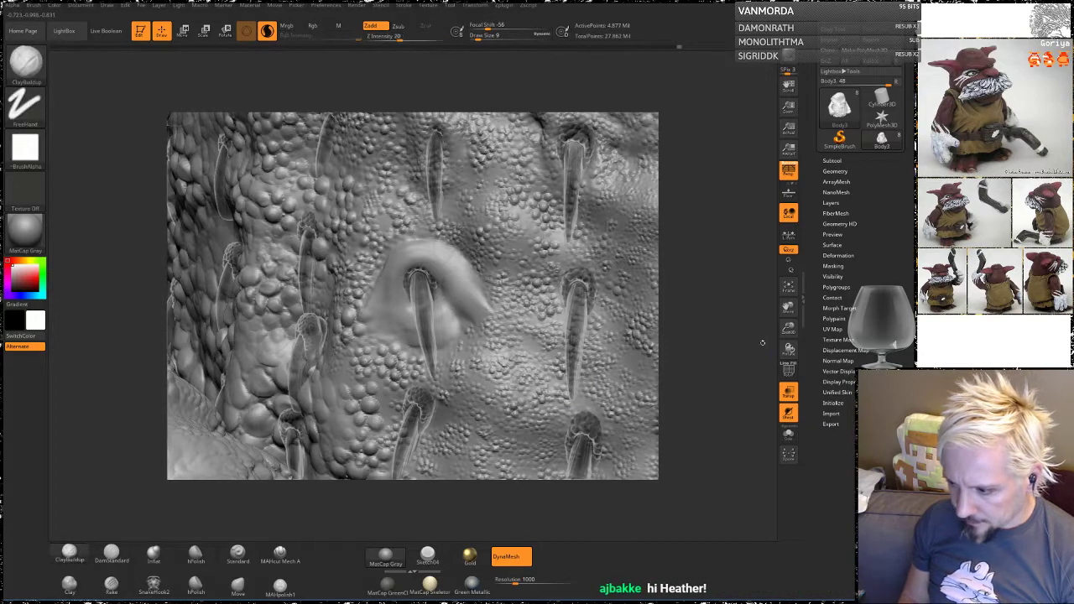
key("shift+f")
key("shift")
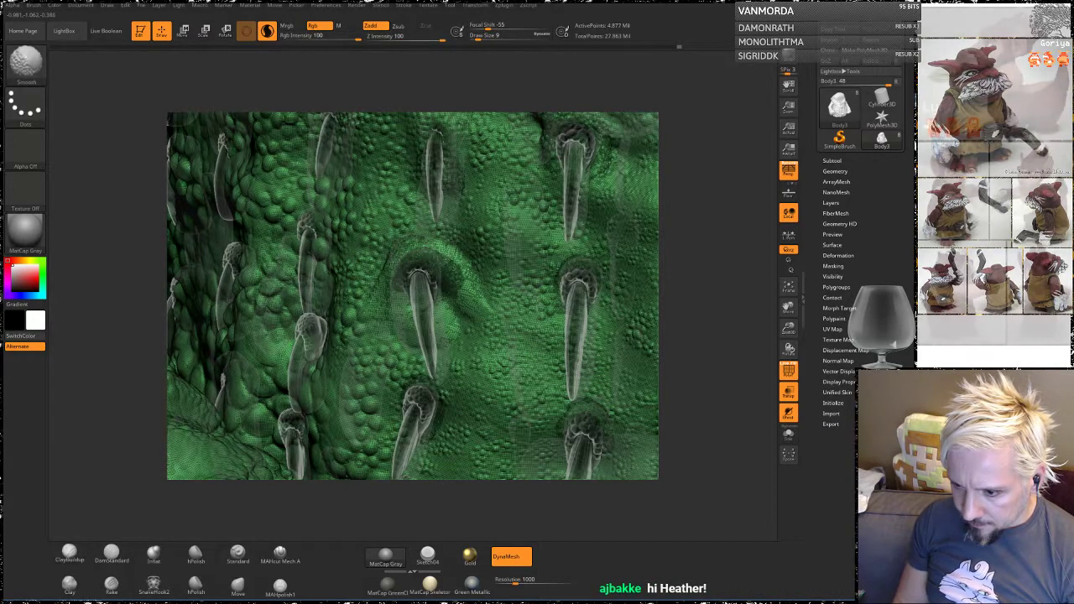
mouse_move(398, 254)
left_mouse_down("shift")
mouse_move(417, 244)
mouse_move(445, 251)
mouse_move(471, 311)
left_mouse_up("shift")
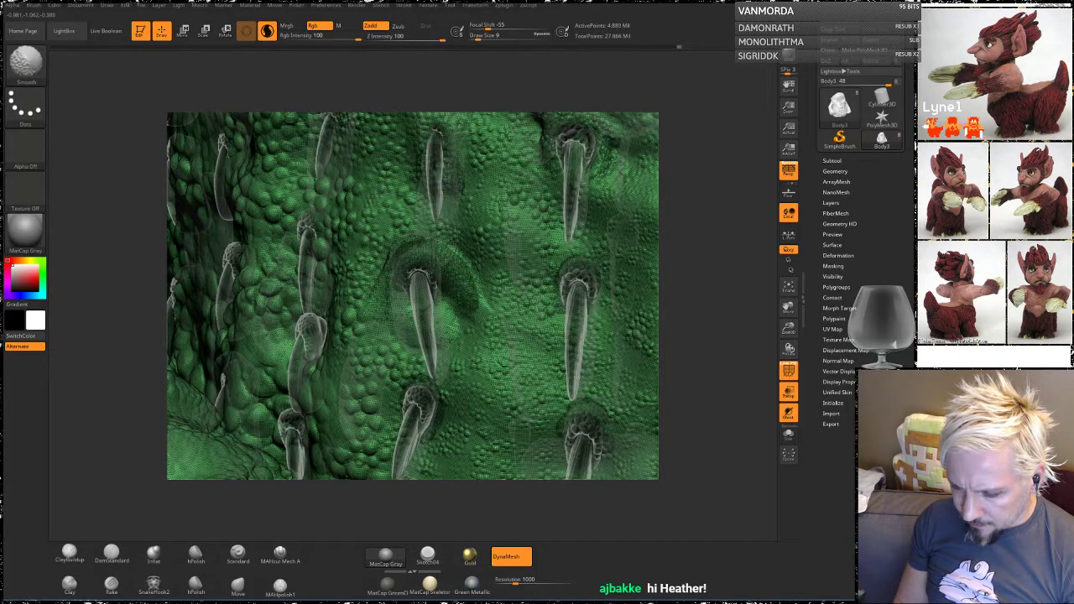
mouse_move(402, 293)
left_mouse_down("shift")
mouse_move(405, 312)
mouse_move(388, 258)
mouse_move(423, 235)
left_mouse_up("shift")
mouse_move(387, 294)
left_mouse_down("shift")
mouse_move(387, 270)
mouse_move(377, 288)
left_mouse_up("shift")
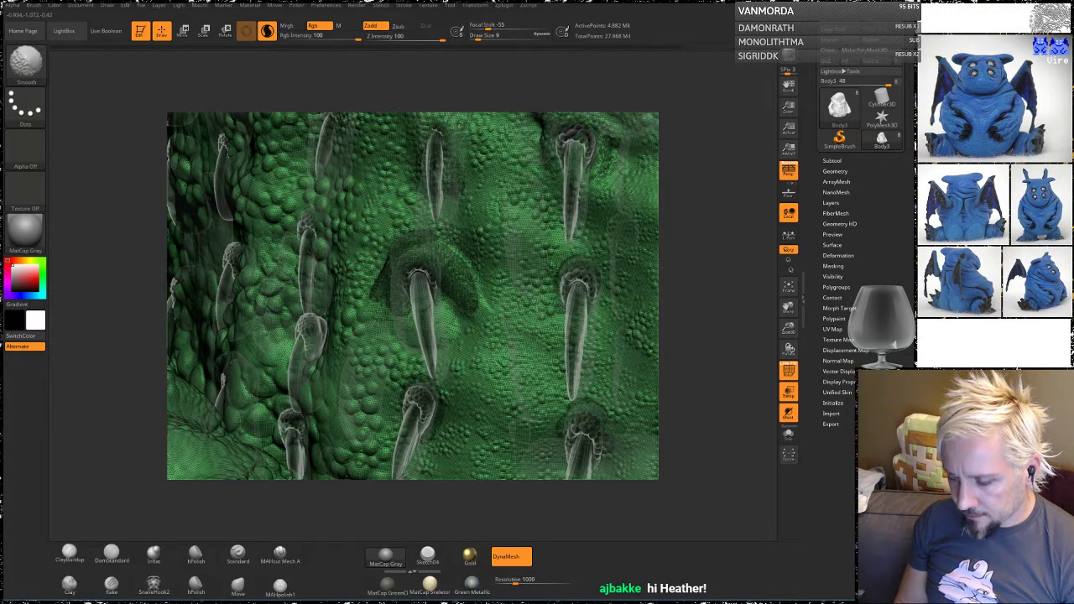
left_click_drag(460, 254, 490, 310, "shift")
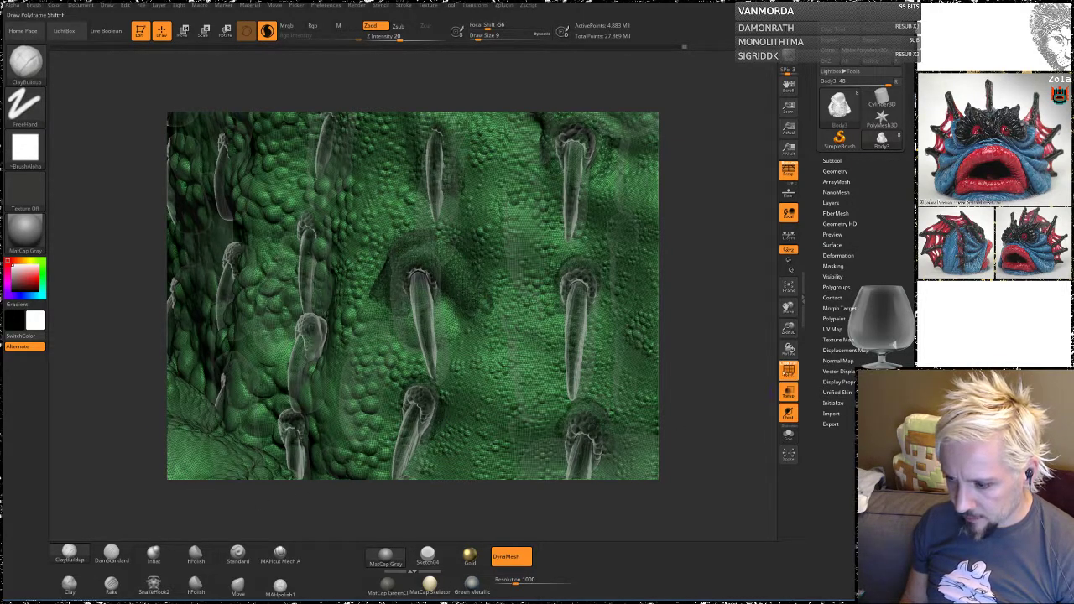
left_click(788, 370)
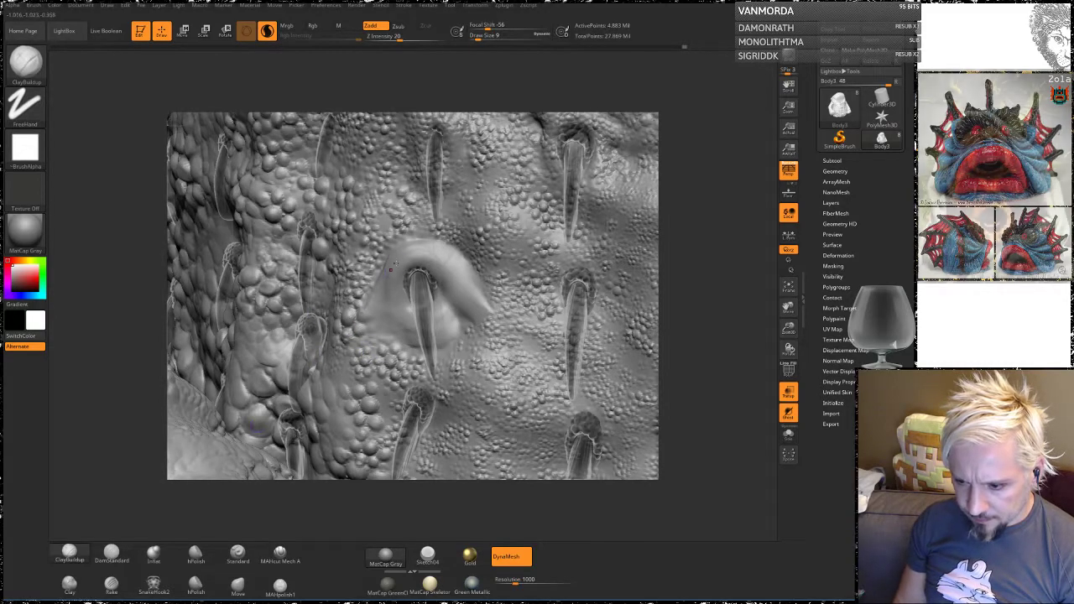
left_click(267, 31)
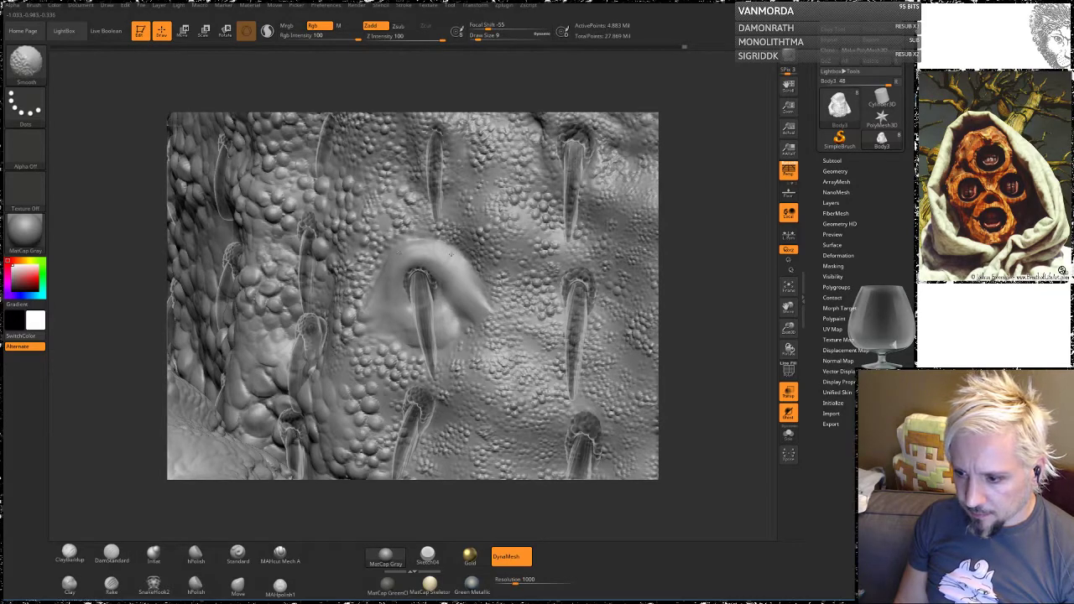
Step: Smooth the arched fold's lower end, and cover the fold in sprayed scales with the Standard brush at Draw Size 25
left_click_drag(449, 317, 438, 319, "shift")
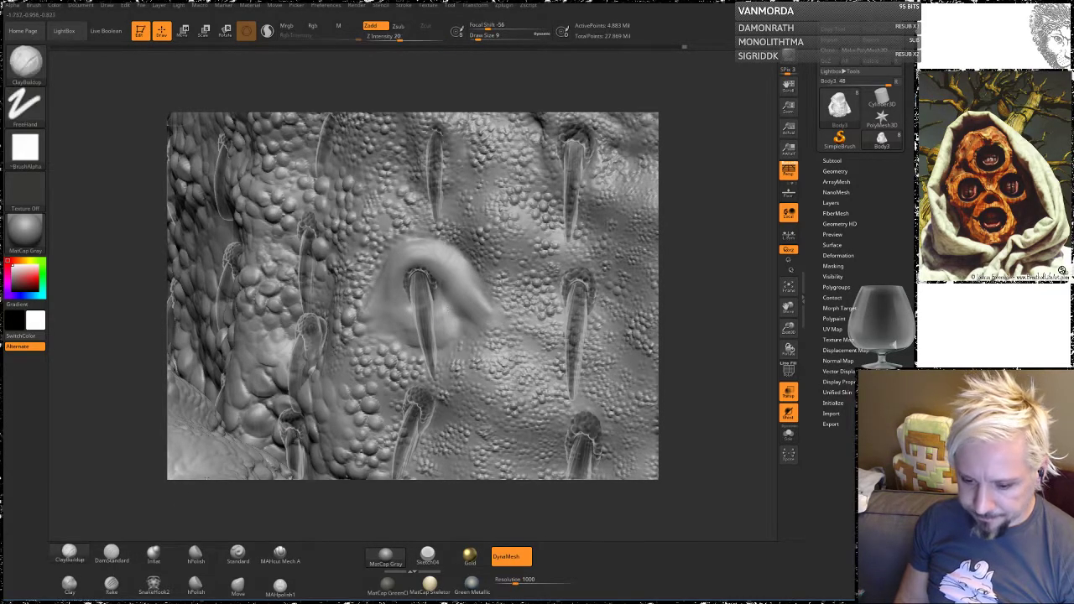
left_click(239, 552)
key("space")
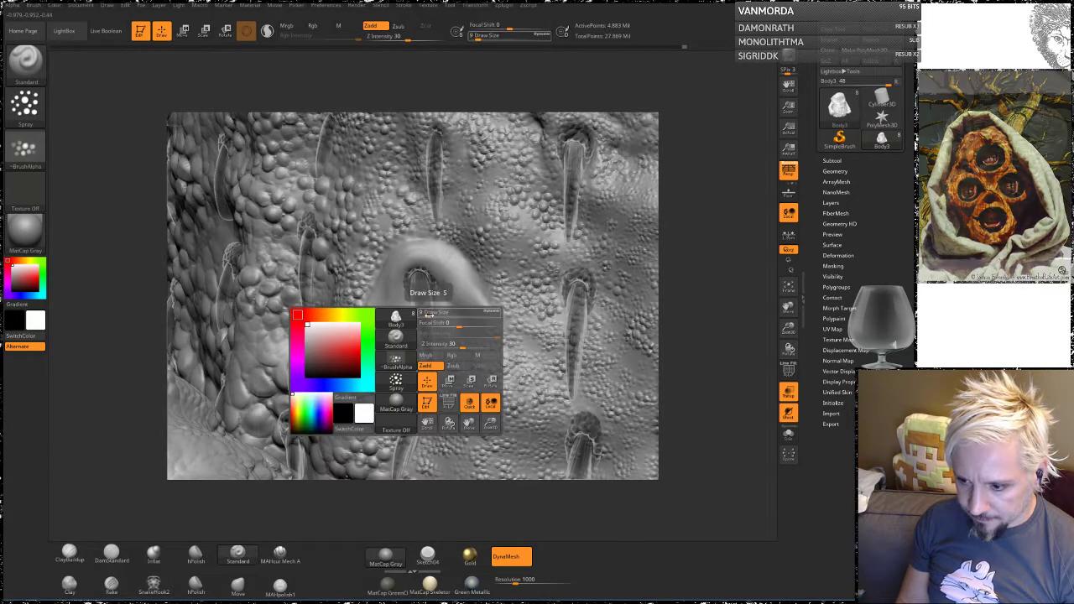
left_click(432, 314)
mouse_move(455, 275)
left_mouse_down()
mouse_move(408, 264)
mouse_move(385, 330)
left_mouse_up()
key("ctrl+z")
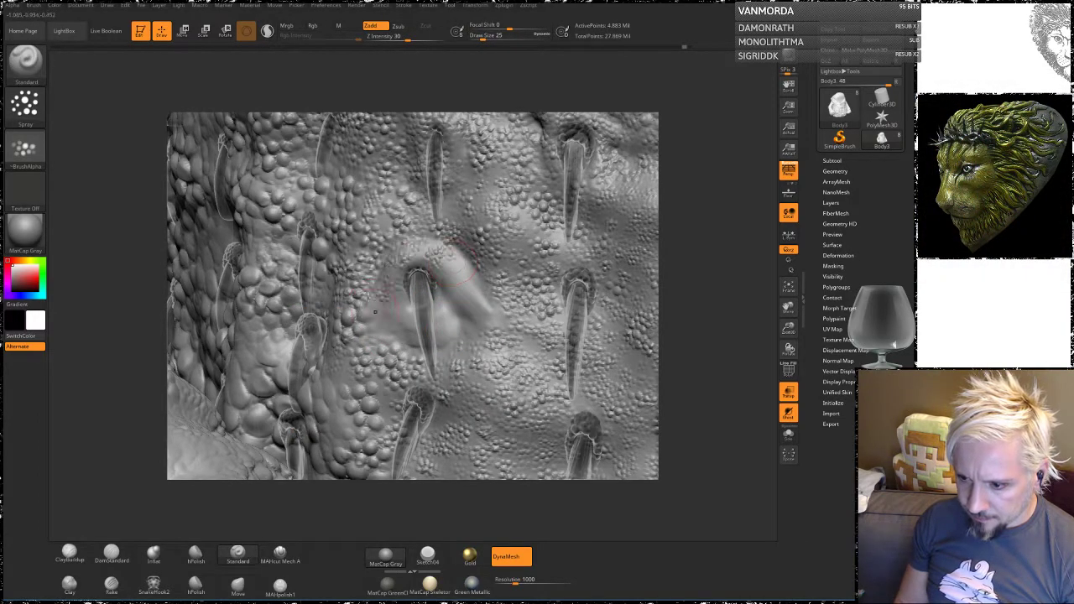
mouse_move(449, 287)
left_mouse_down()
mouse_move(483, 319)
mouse_move(397, 334)
left_mouse_up()
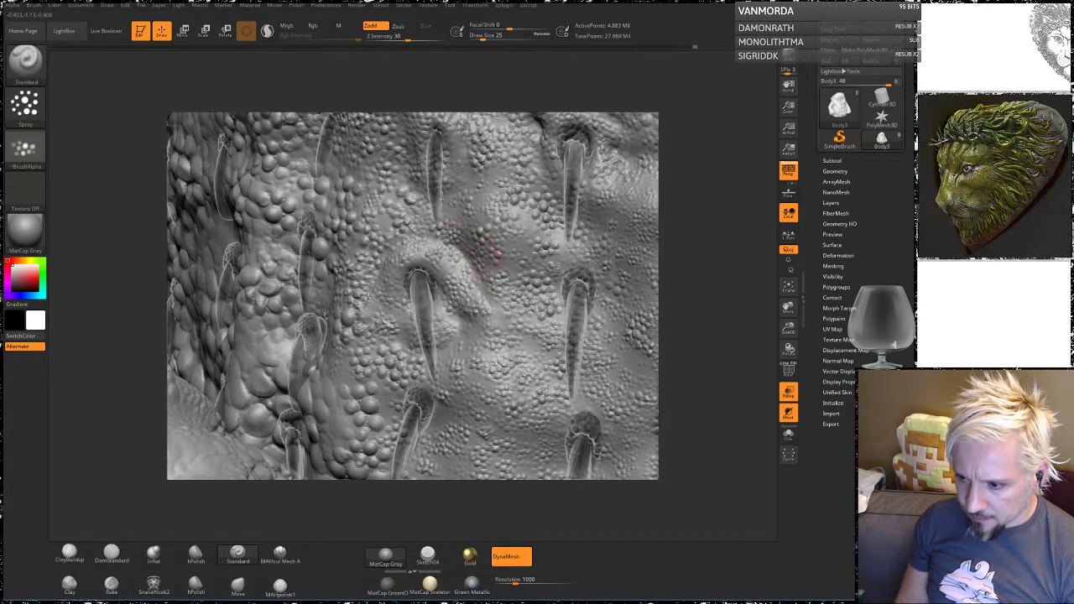
Step: Build an arched skin fold with ClayBuildup over the base of the spike directly below the scaled fold, and smooth it
mouse_move(688, 202)
left_mouse_down()
mouse_move(701, 218)
mouse_move(671, 210)
mouse_move(687, 222)
mouse_move(689, 184)
left_mouse_up()
left_click_drag(696, 236, 671, 226)
mouse_move(640, 348)
left_mouse_down()
mouse_move(690, 235)
mouse_move(692, 201)
mouse_move(684, 294)
left_mouse_up()
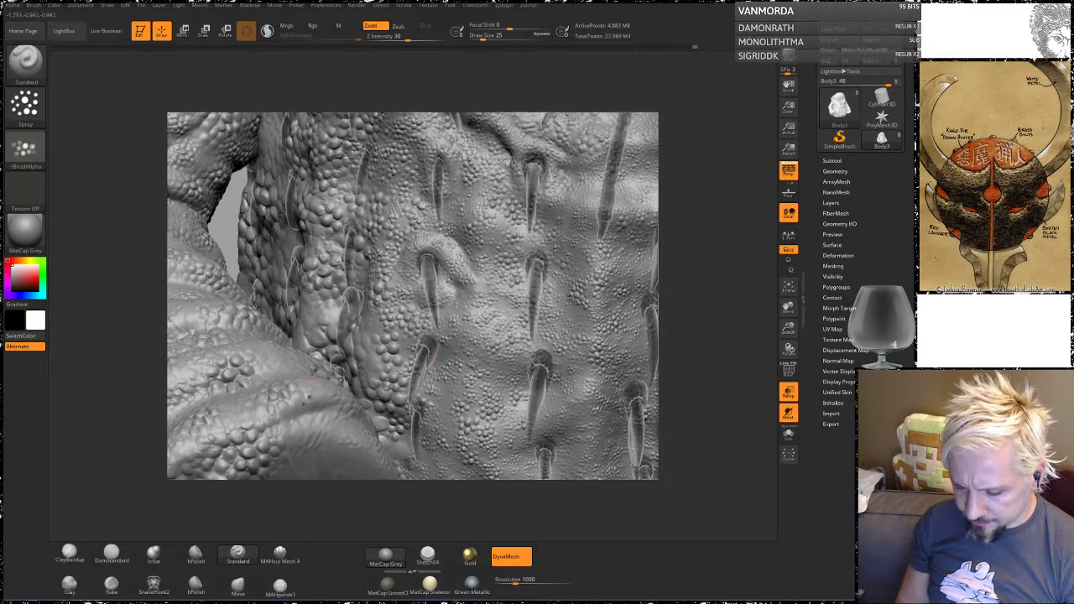
left_click(68, 551)
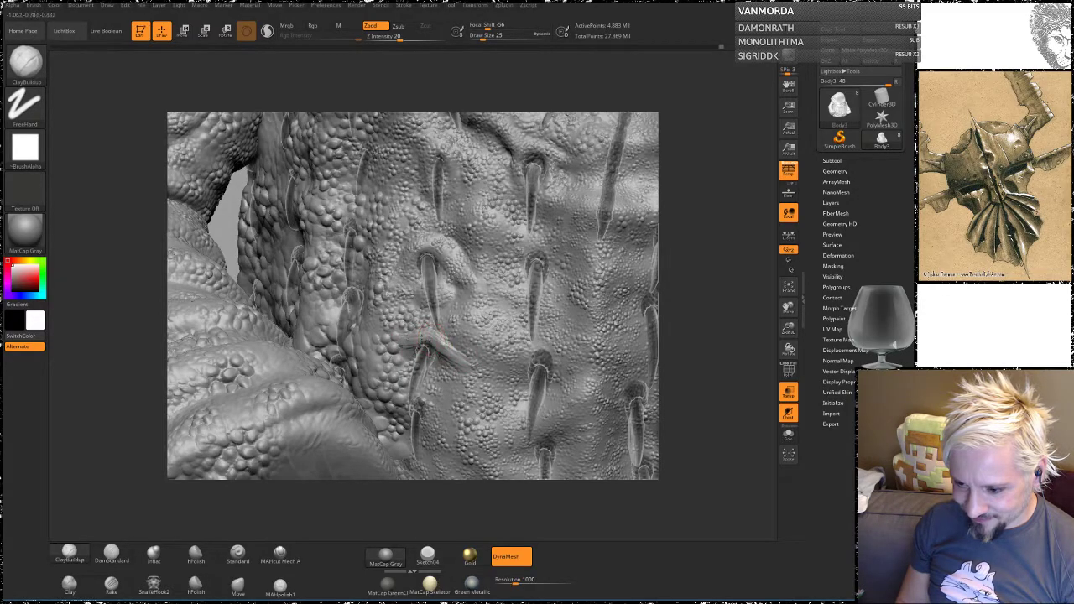
key("shift")
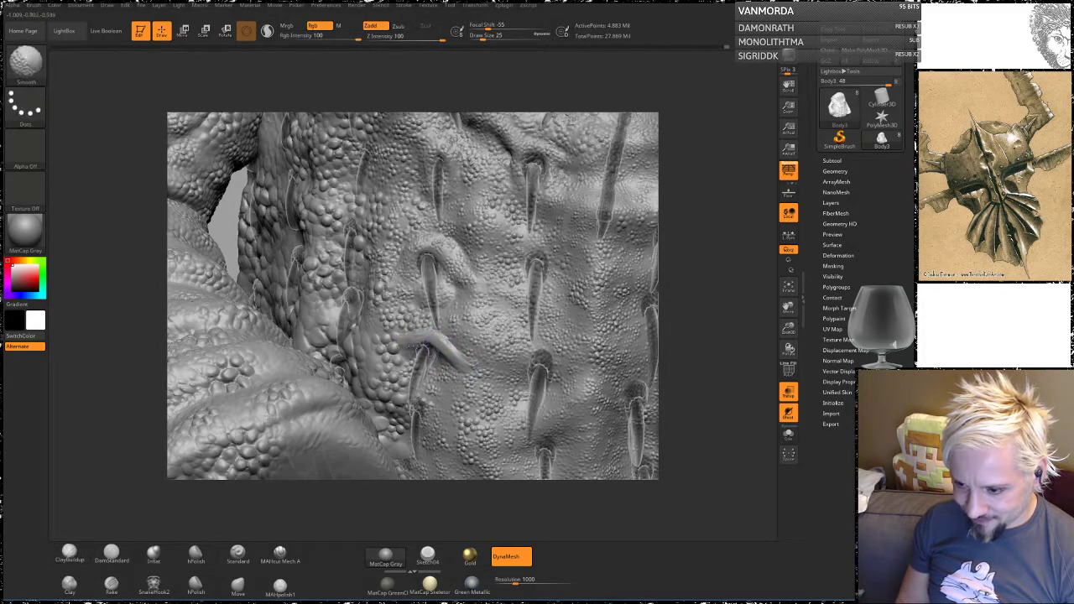
mouse_move(688, 274)
left_mouse_down()
mouse_move(630, 277)
mouse_move(690, 278)
mouse_move(707, 319)
mouse_move(652, 319)
mouse_move(663, 252)
mouse_move(643, 311)
mouse_move(685, 315)
mouse_move(647, 310)
mouse_move(613, 278)
mouse_move(543, 285)
left_mouse_up()
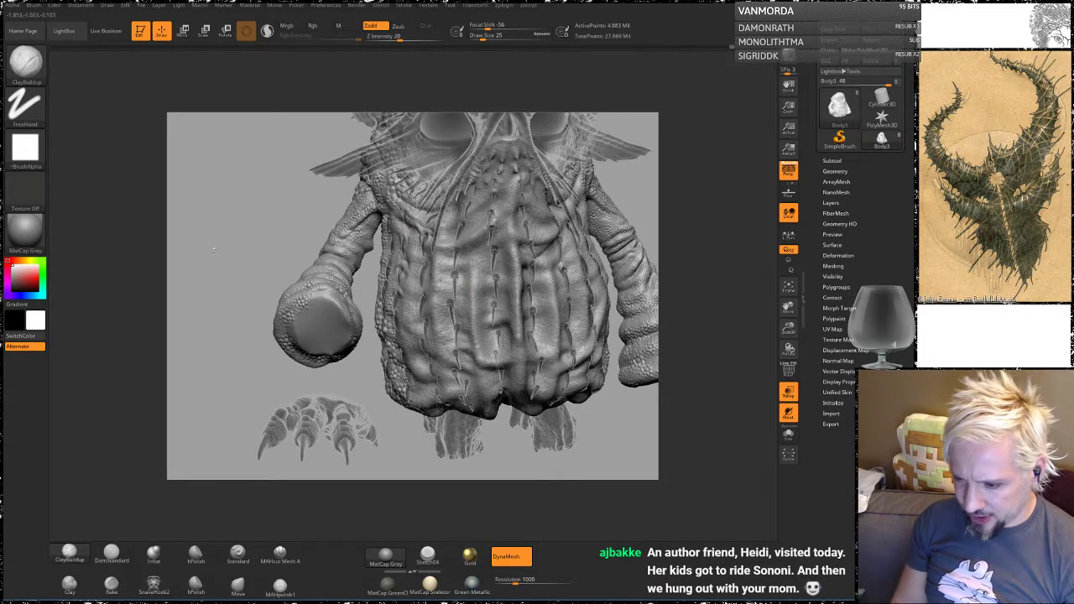
left_click_drag(243, 225, 425, 311)
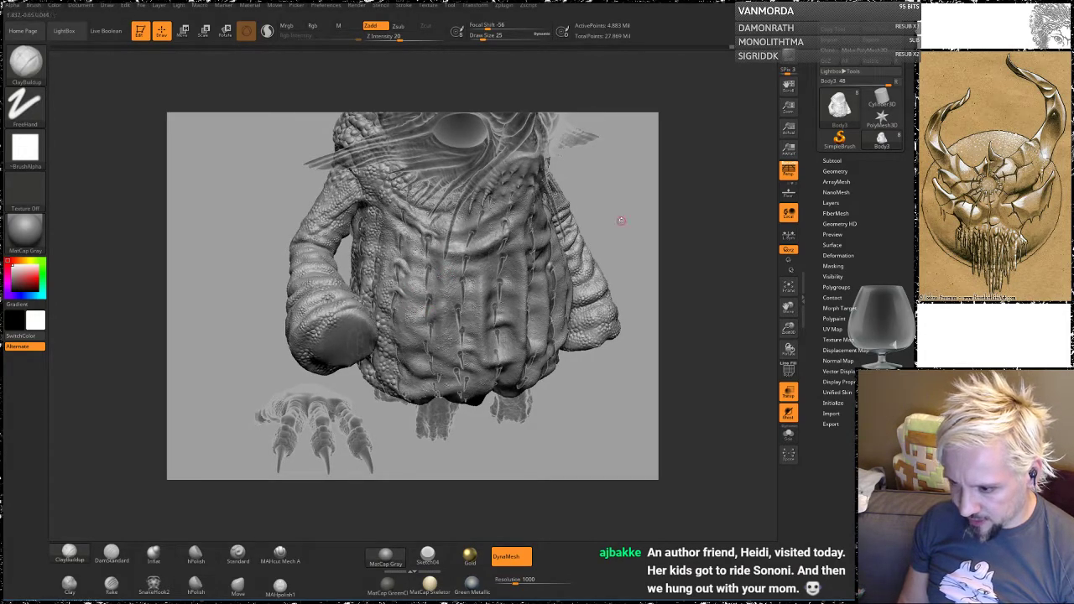
left_click_drag(621, 220, 469, 277)
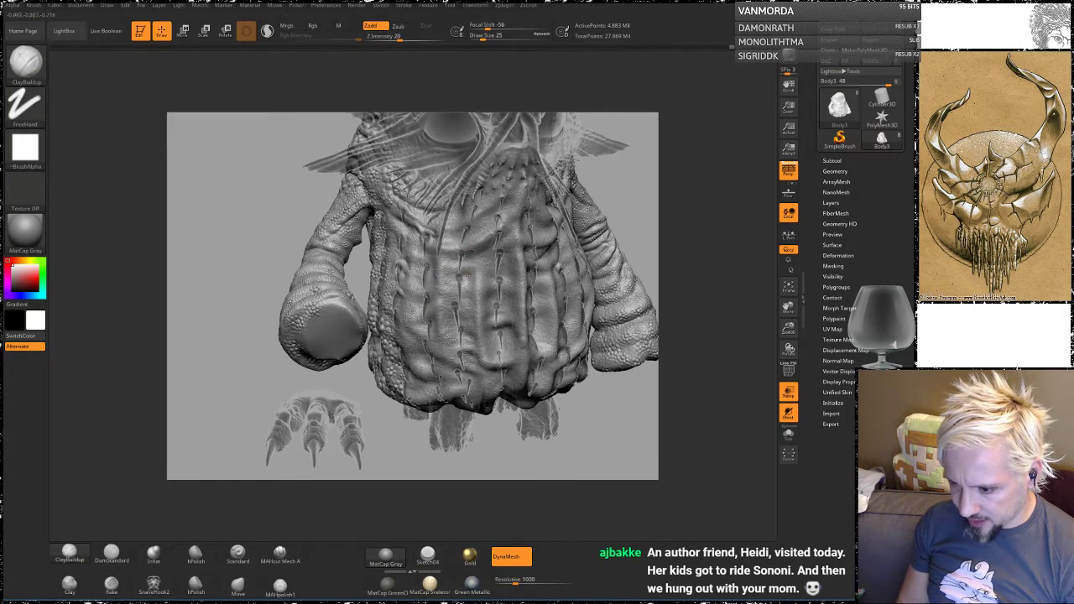
left_click_drag(254, 218, 477, 294)
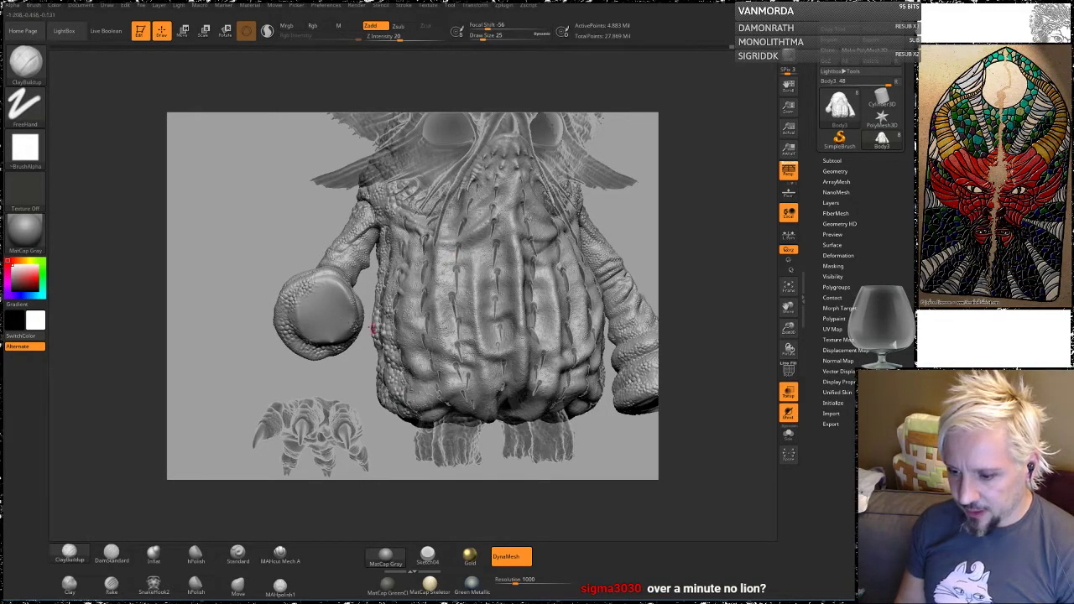
Step: Build an arched fold over the spike beside the scaled one, enable transparent display of the other subtools, and smooth both fold ends
mouse_move(242, 243)
left_mouse_down()
mouse_move(258, 256)
mouse_move(241, 233)
mouse_move(270, 276)
mouse_move(285, 336)
left_mouse_up()
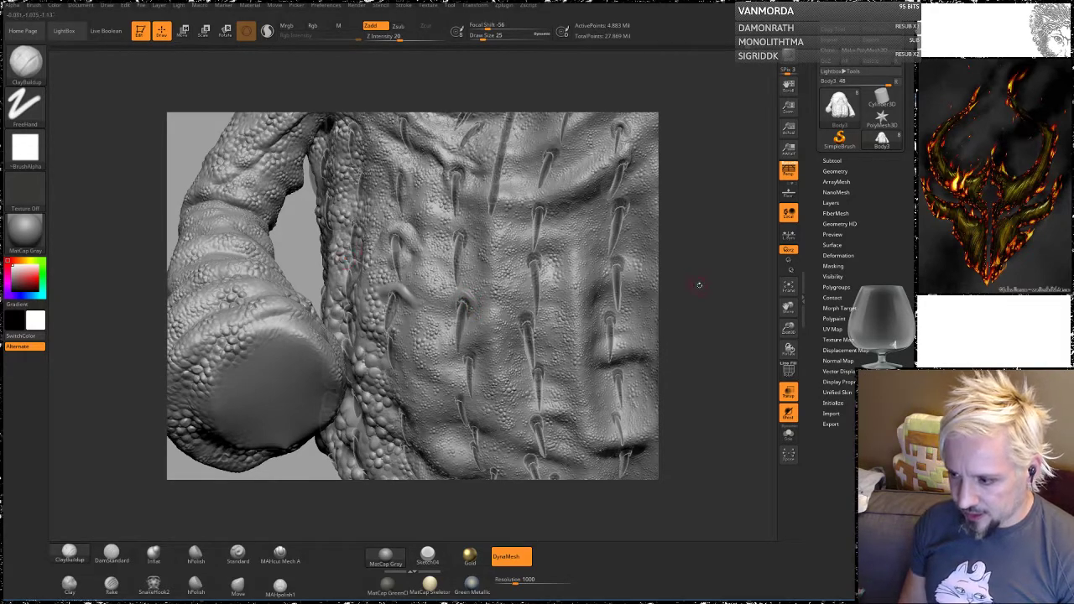
left_click_drag(700, 285, 736, 243, "alt")
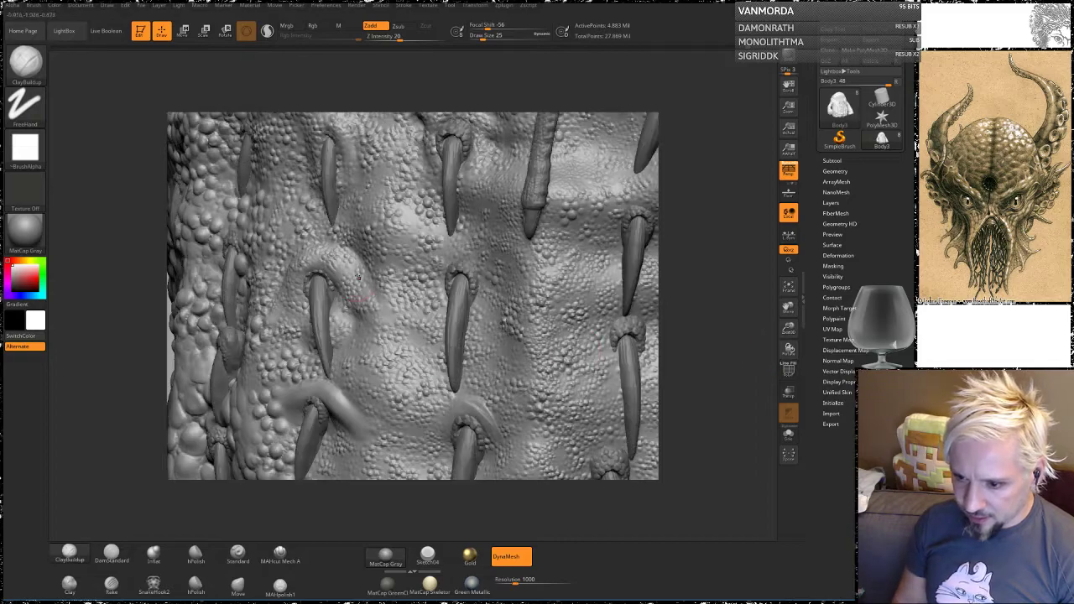
left_click_drag(690, 253, 722, 262)
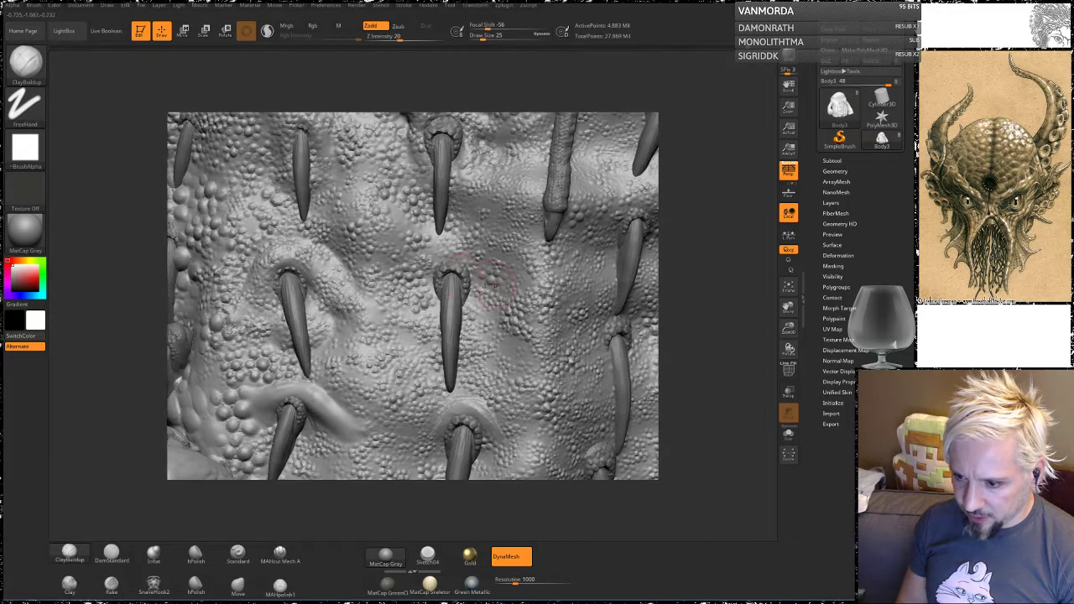
mouse_move(468, 269)
left_mouse_down()
mouse_move(433, 270)
mouse_move(431, 288)
left_mouse_up()
left_click(789, 392)
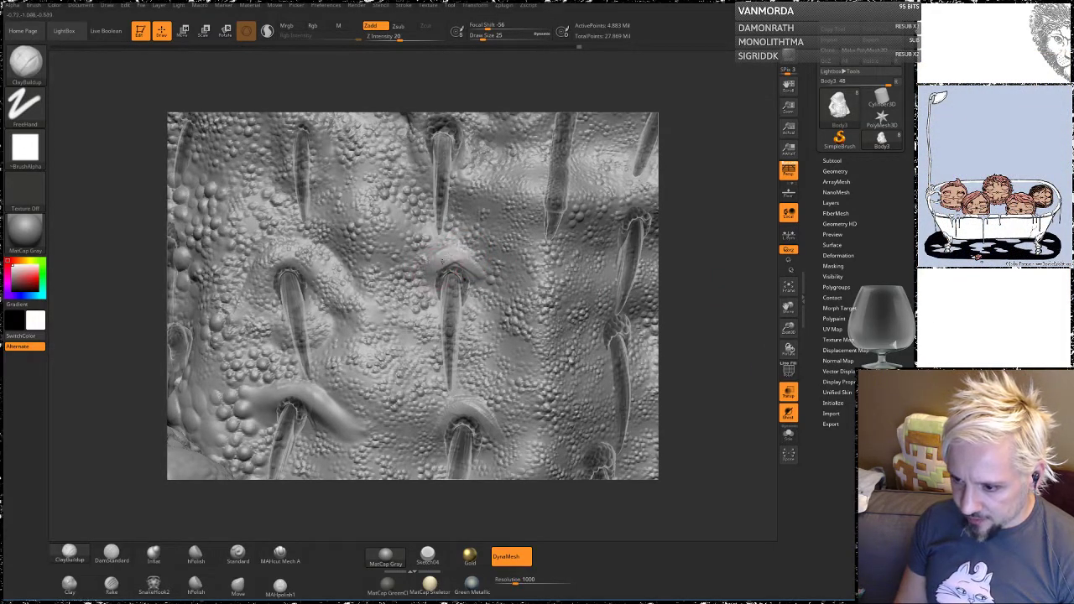
mouse_move(443, 263)
left_mouse_down()
mouse_move(485, 287)
mouse_move(415, 285)
mouse_move(411, 299)
left_mouse_up()
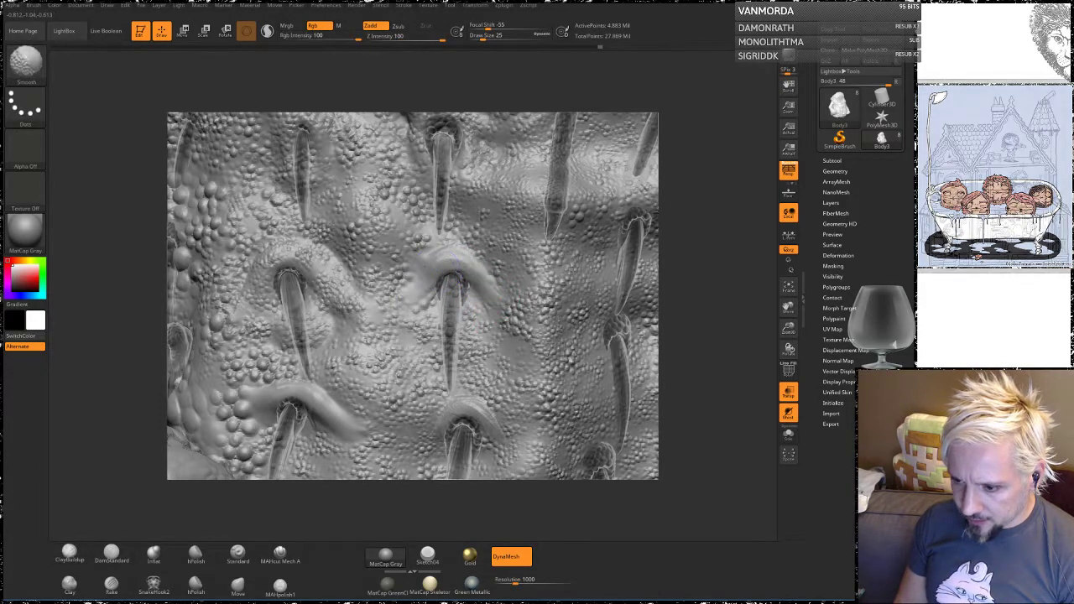
left_click_drag(474, 279, 488, 287, "shift")
left_click_drag(416, 276, 405, 291, "shift")
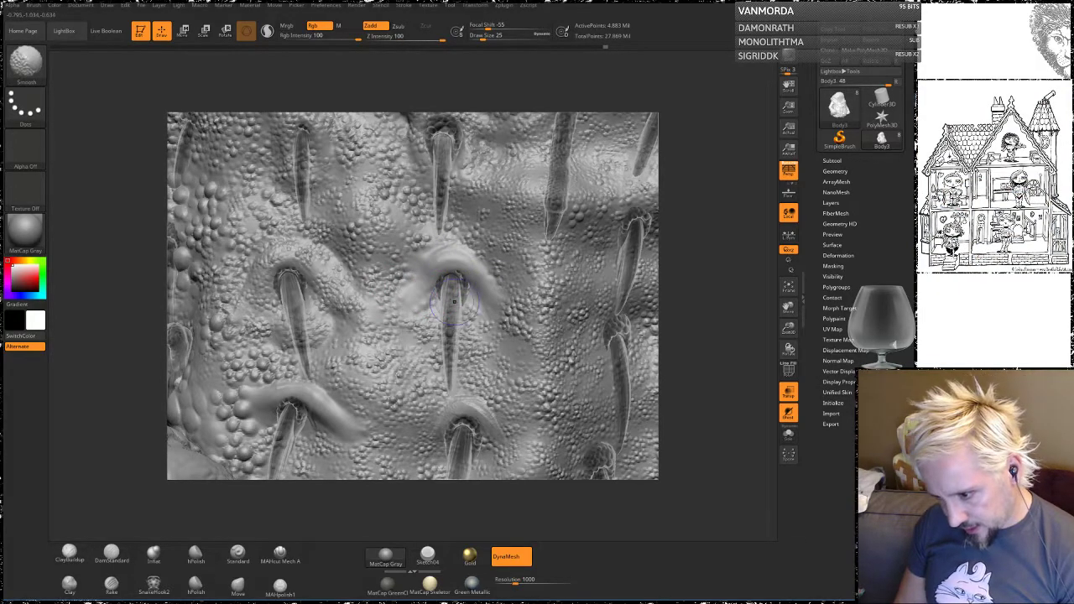
Step: Thicken the new arch, extend one end as a ridge toward the neighbouring scaled fold, and smooth it
mouse_move(681, 258)
left_mouse_down()
mouse_move(648, 262)
mouse_move(680, 268)
left_mouse_up()
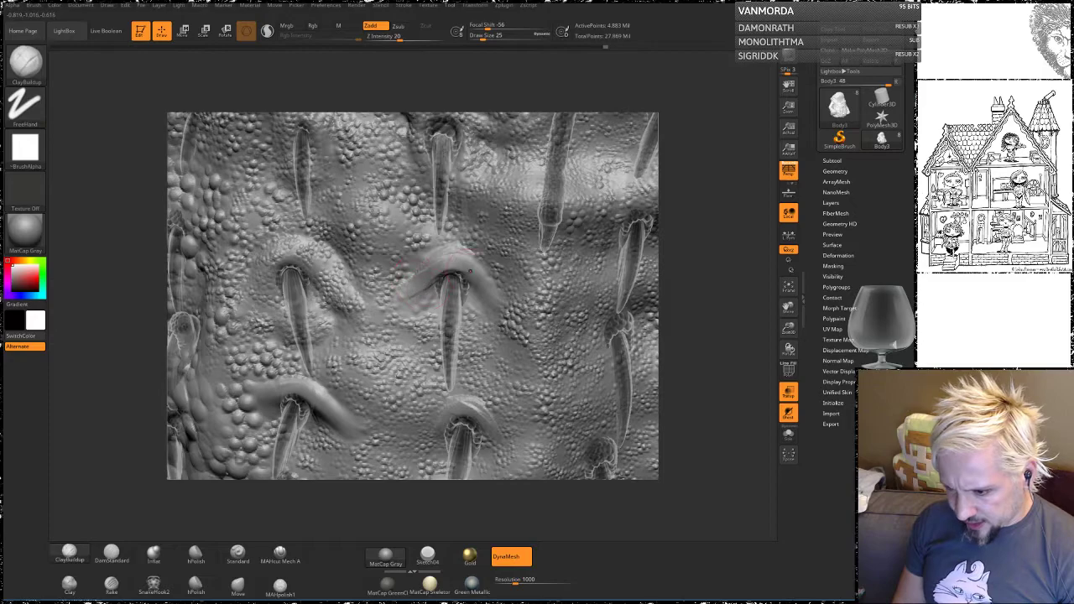
key("shift")
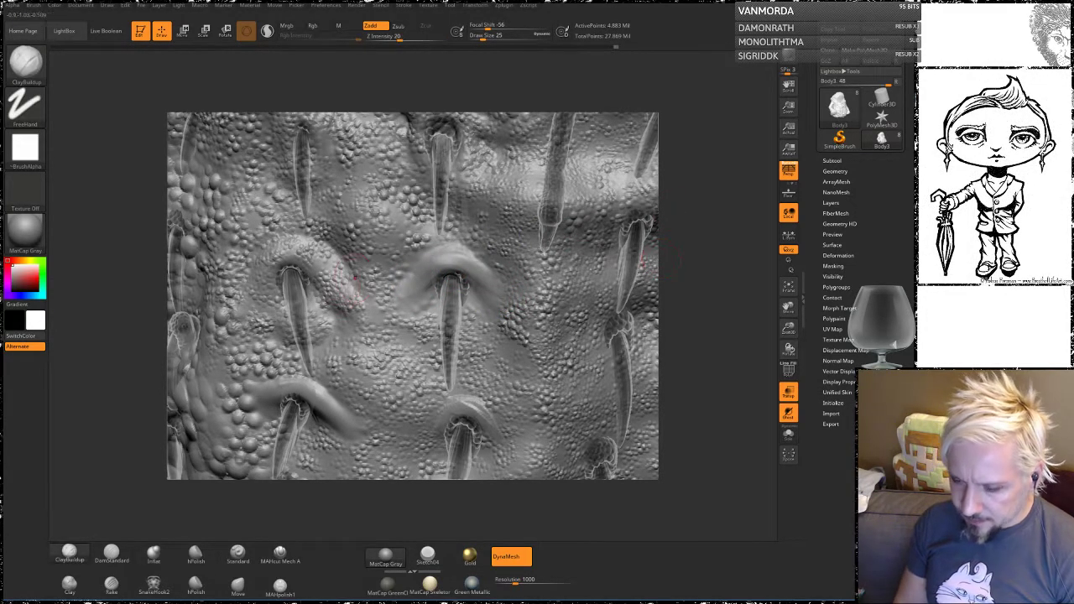
mouse_move(428, 274)
left_mouse_down()
mouse_move(373, 284)
mouse_move(409, 272)
mouse_move(378, 277)
mouse_move(362, 292)
left_mouse_up()
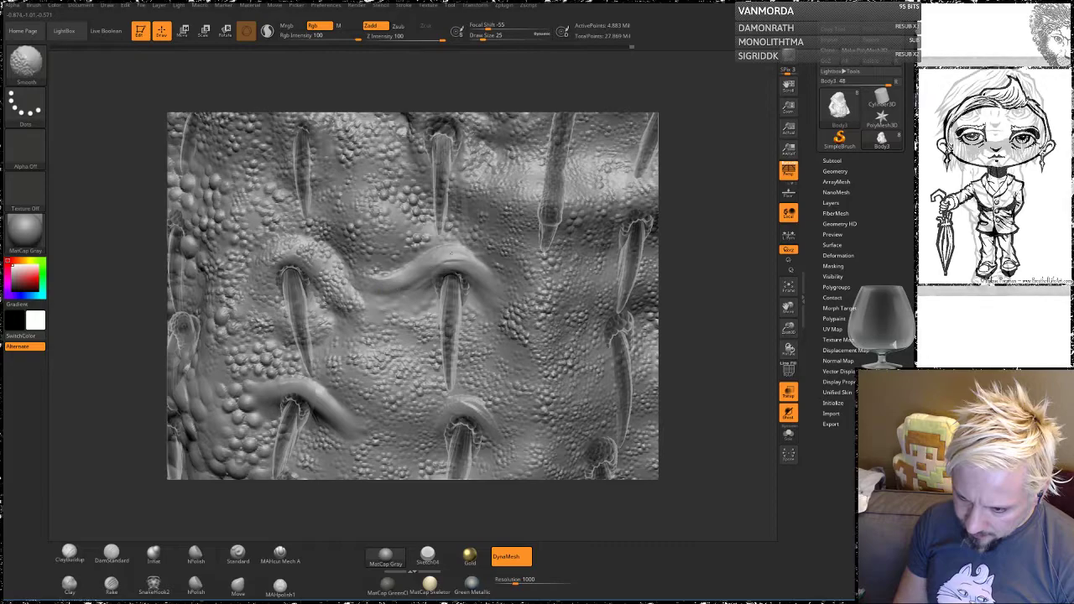
left_click_drag(436, 267, 477, 255, "shift")
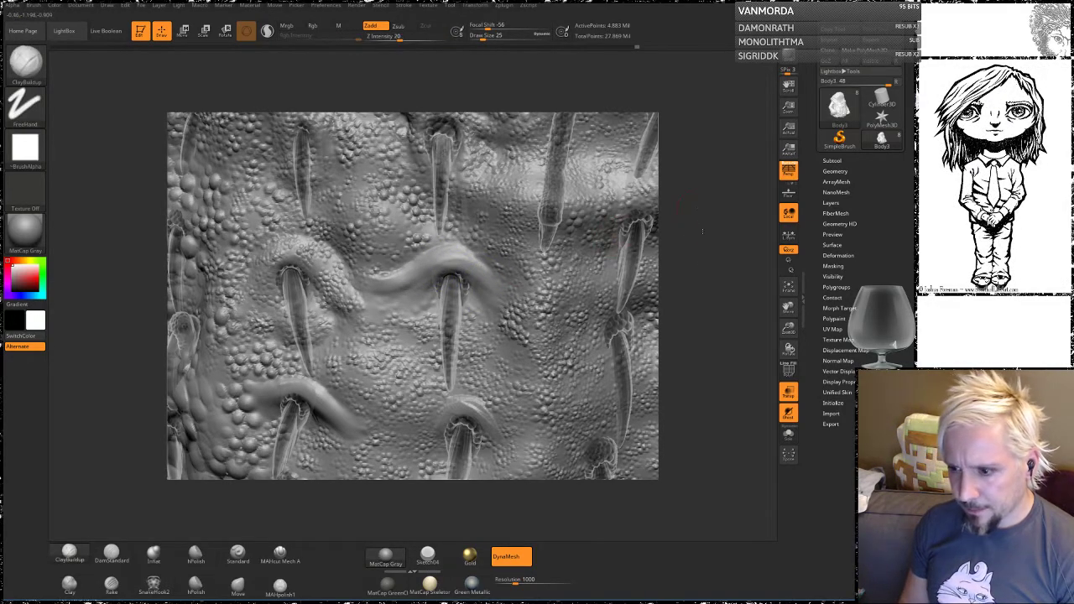
Step: Build up and smooth a raised fold around the base of the spike above the smooth arch
mouse_move(704, 232)
left_mouse_down("alt")
mouse_move(703, 340)
mouse_move(701, 259)
mouse_move(572, 251)
left_mouse_up("alt")
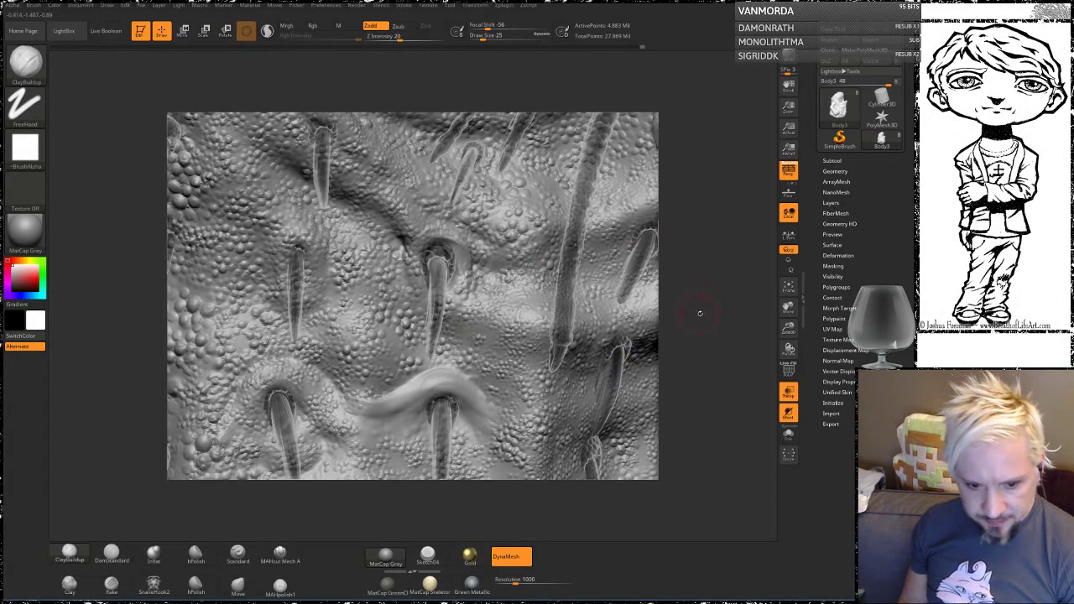
mouse_move(700, 313)
left_mouse_down()
mouse_move(707, 308)
mouse_move(689, 294)
mouse_move(699, 297)
left_mouse_up()
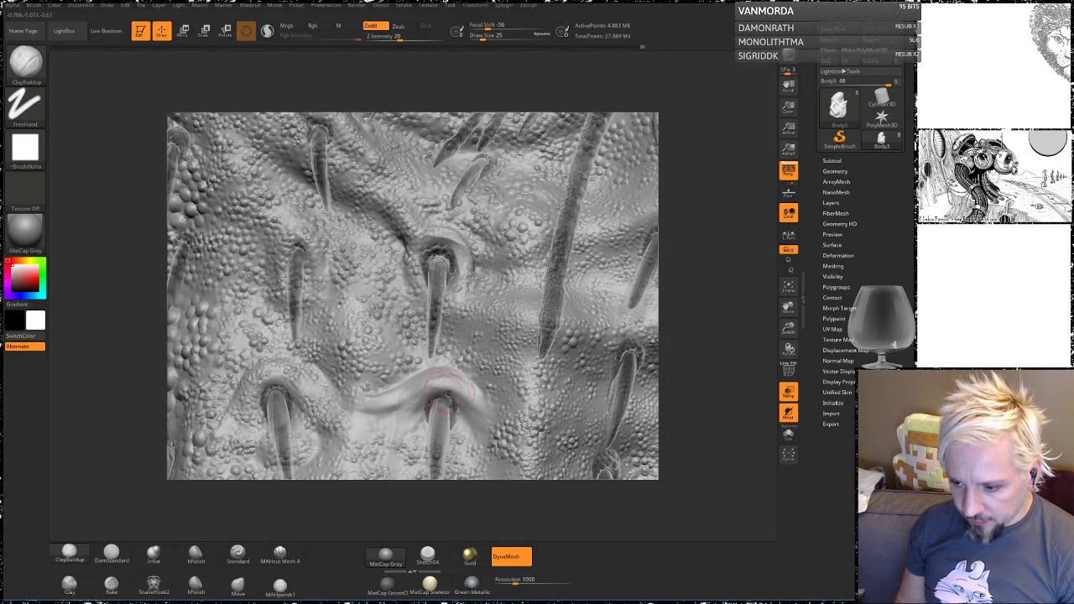
key("shift")
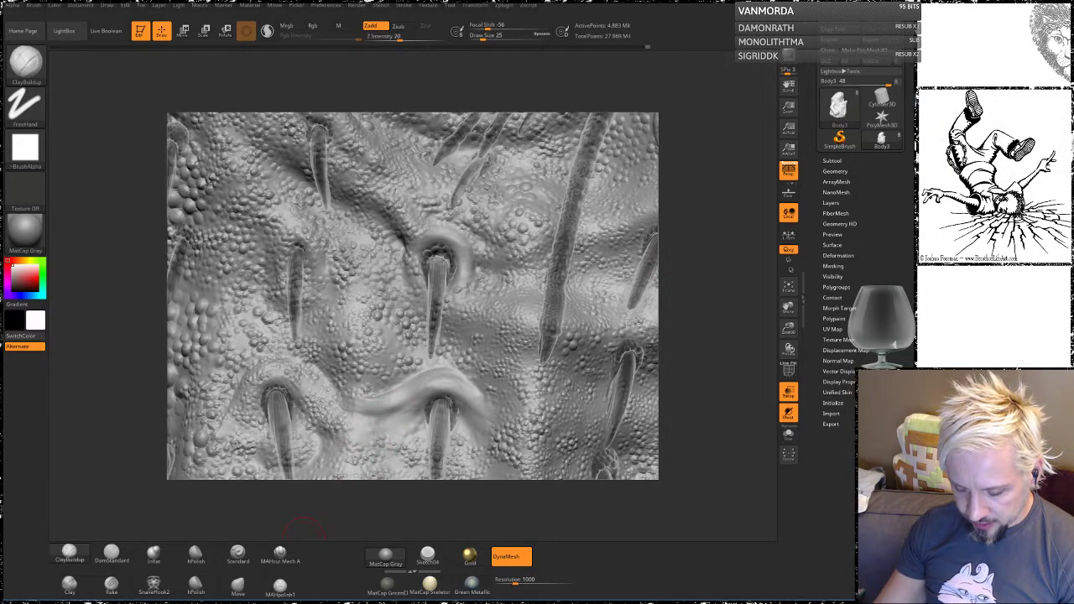
Step: Switch to Adobe Bridge to check the ScFierceLoveMain.jpg lion image, and return to the sculpt
key("alt+Tab")
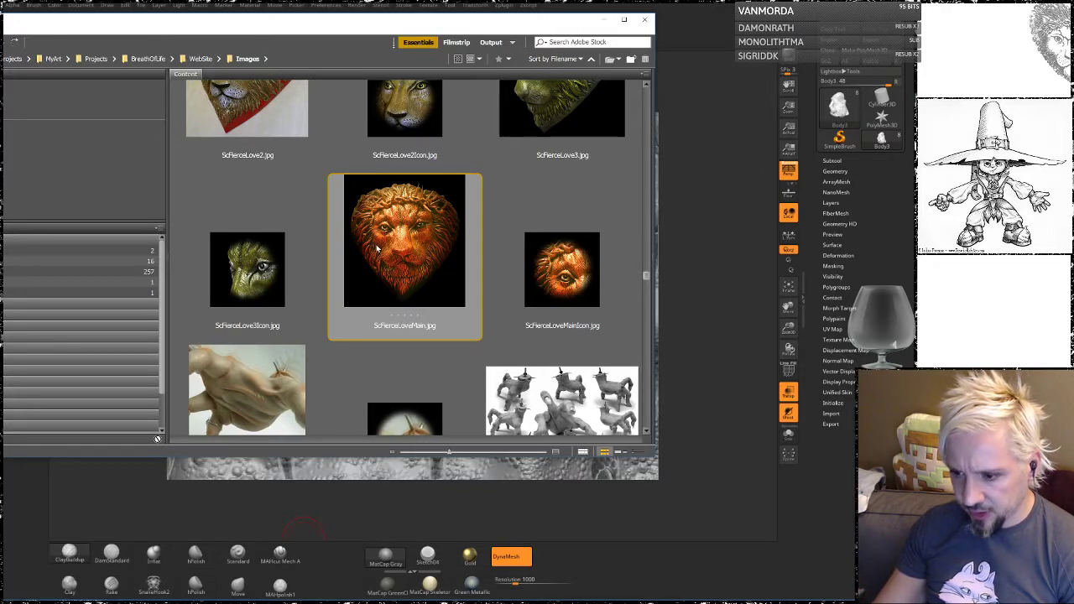
left_click(605, 19)
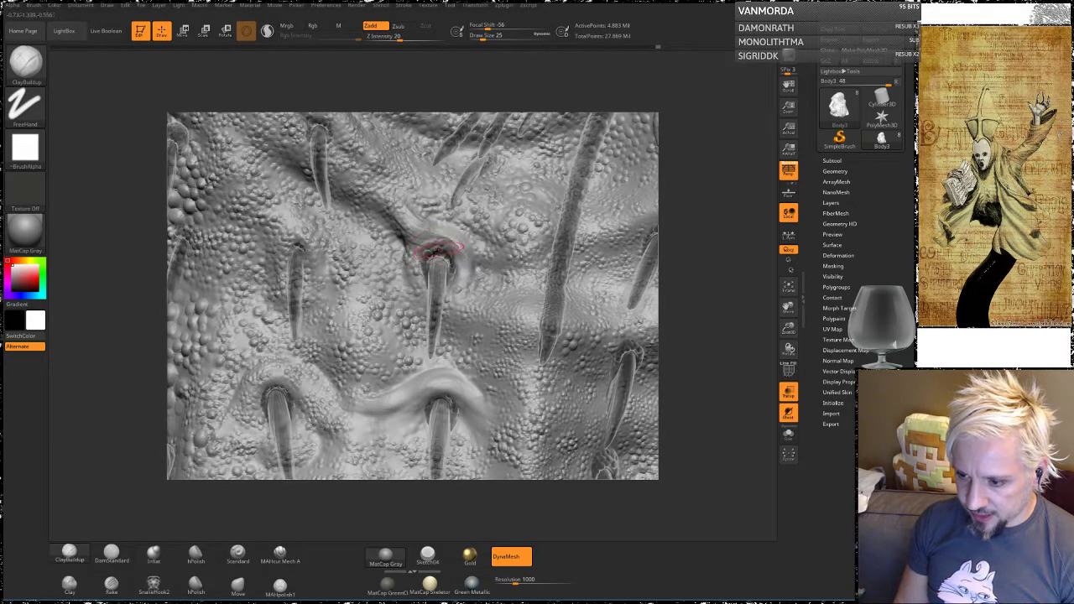
Step: Extend the upper spike's fold outward on both sides, joining it to the existing crease, and smooth its far end
key("shift")
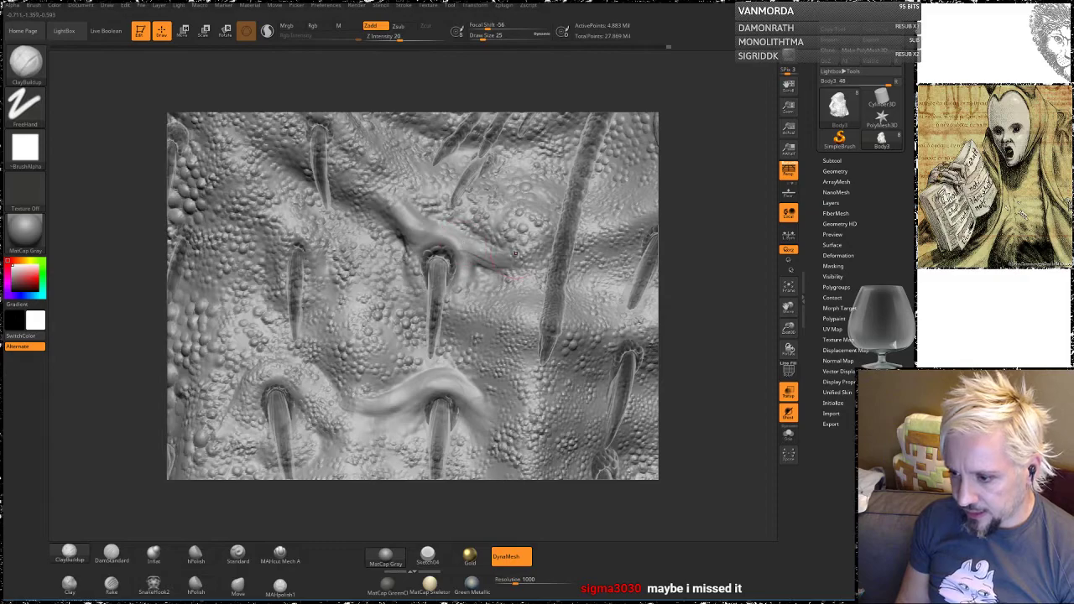
mouse_move(487, 247)
left_mouse_down("shift")
mouse_move(455, 233)
mouse_move(504, 266)
left_mouse_up("shift")
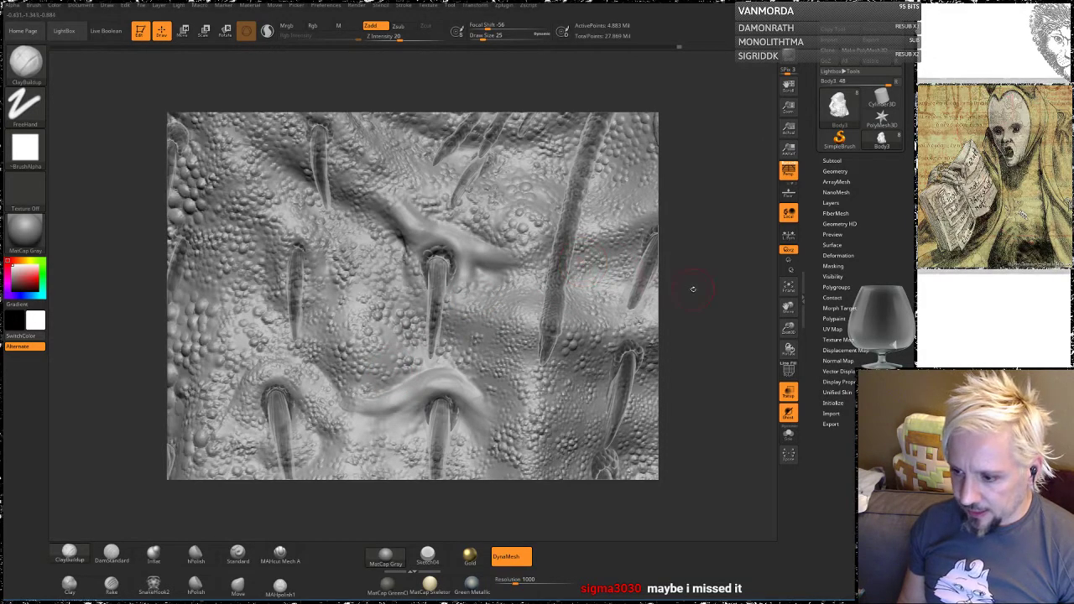
mouse_move(694, 289)
left_mouse_down()
mouse_move(697, 301)
mouse_move(737, 298)
mouse_move(727, 297)
left_mouse_up()
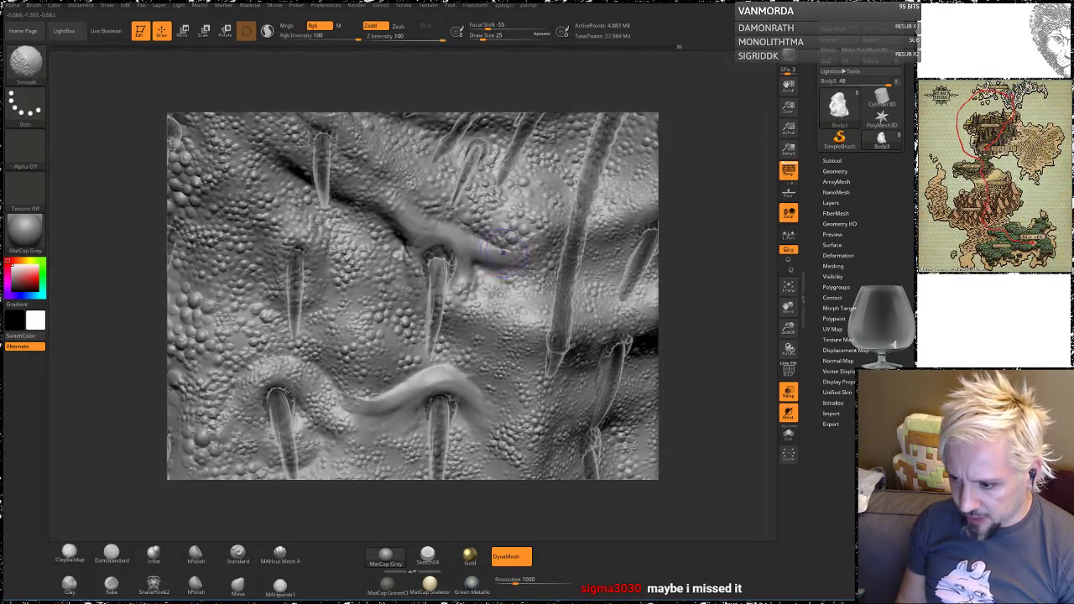
mouse_move(495, 256)
left_mouse_down("shift")
mouse_move(533, 267)
mouse_move(508, 240)
left_mouse_up("shift")
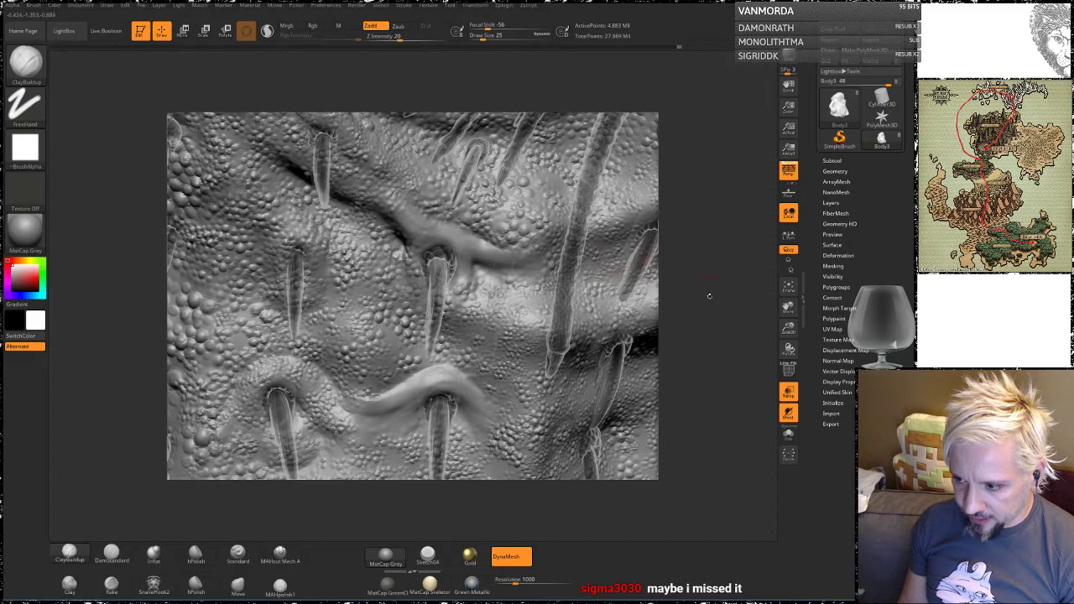
Step: Build an arched fold over the spike beyond the long tendril, carry it up toward the spikes above, and smooth it
left_click_drag(710, 295, 563, 222)
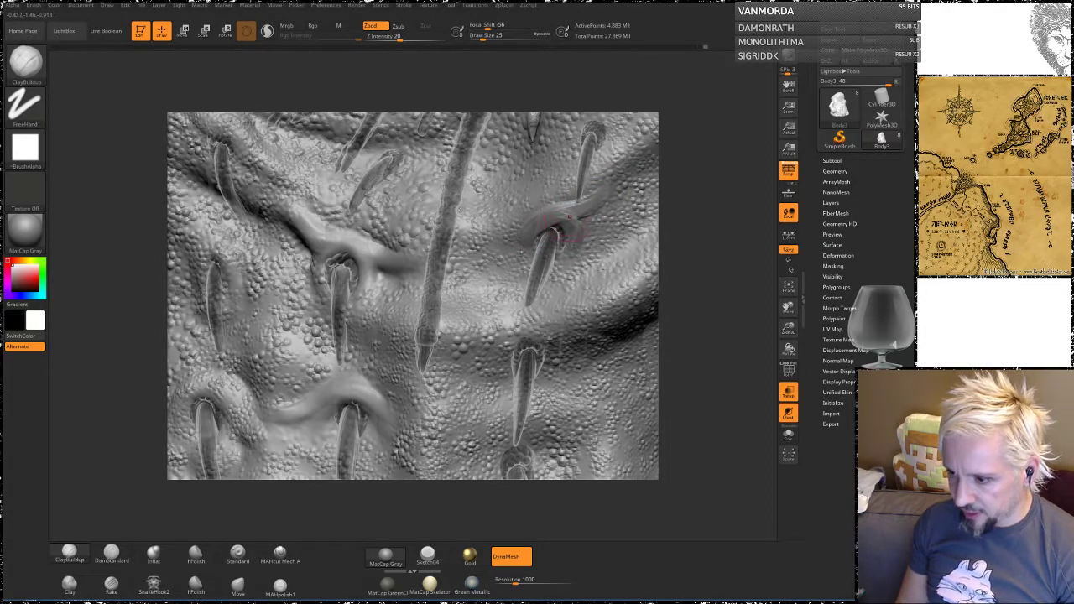
mouse_move(575, 230)
left_mouse_down()
mouse_move(599, 202)
mouse_move(564, 214)
mouse_move(587, 223)
left_mouse_up()
left_click_drag(611, 188, 617, 187, "shift")
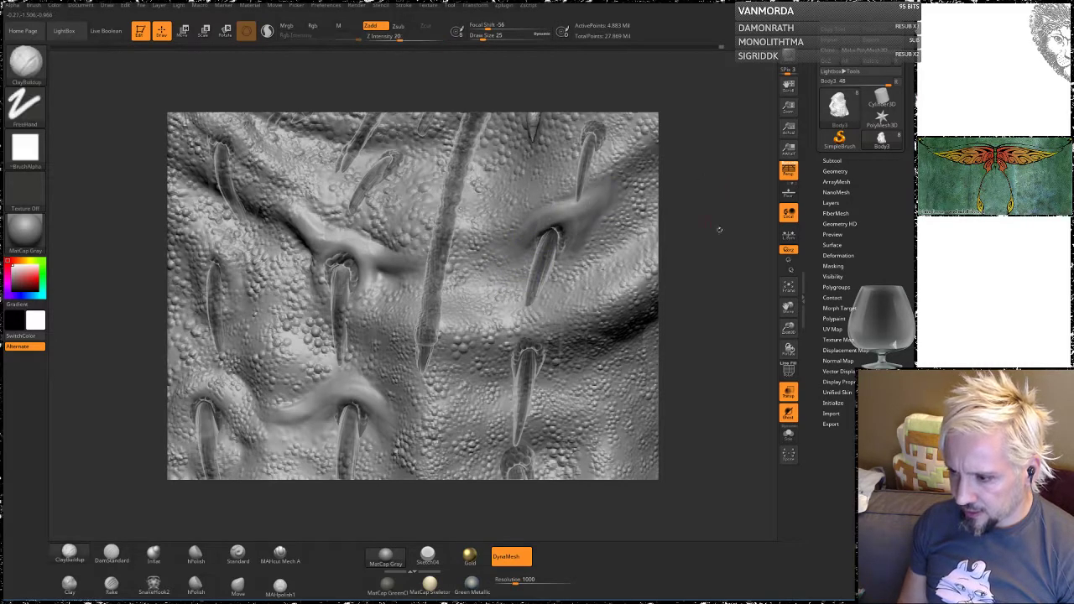
left_click_drag(720, 230, 647, 344, "alt")
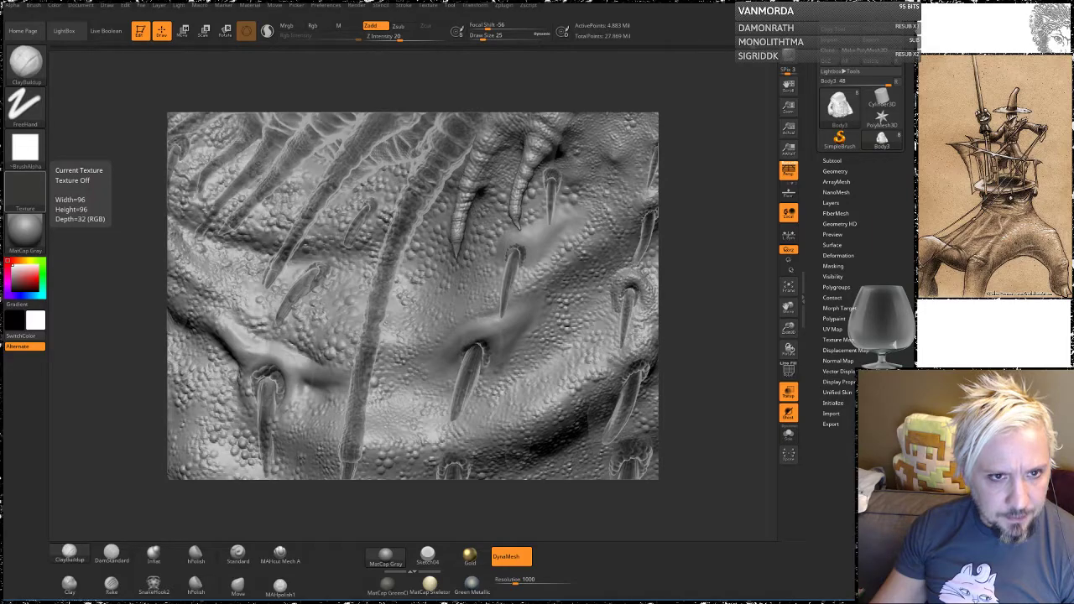
Step: Switch to the browser showing the Streamlabs loyalty points article and restore its window to a smaller size
left_click_drag(0, 31, 581, 40)
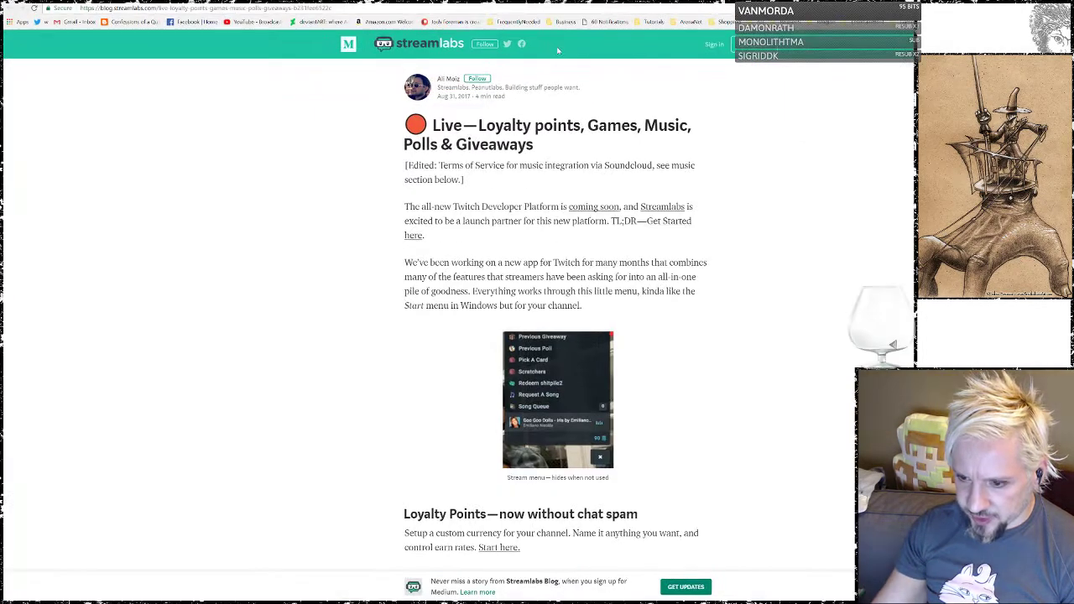
double_click(521, 3)
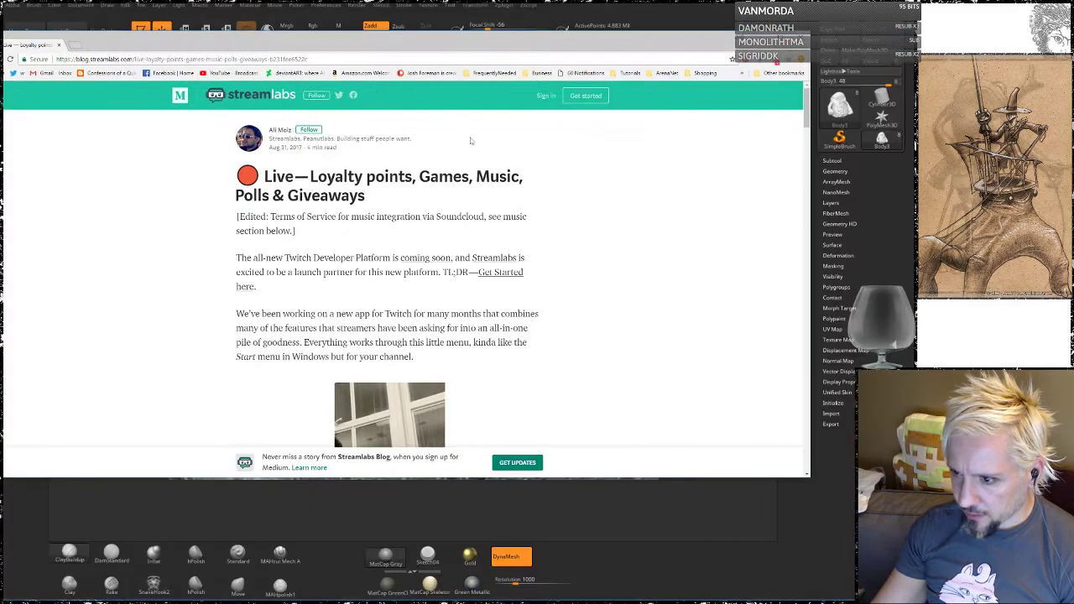
Step: Read through the Streamlabs article down to the section on redeeming loyalty points through the stream menu
scroll(470, 229, "down", 1)
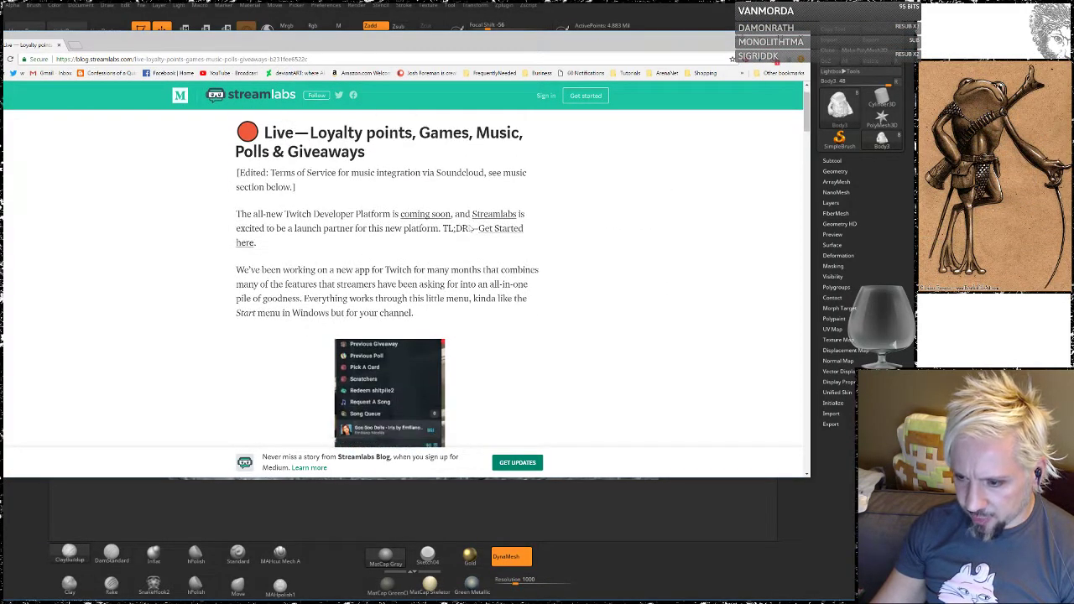
scroll(470, 228, "down", 2)
mouse_move(433, 382)
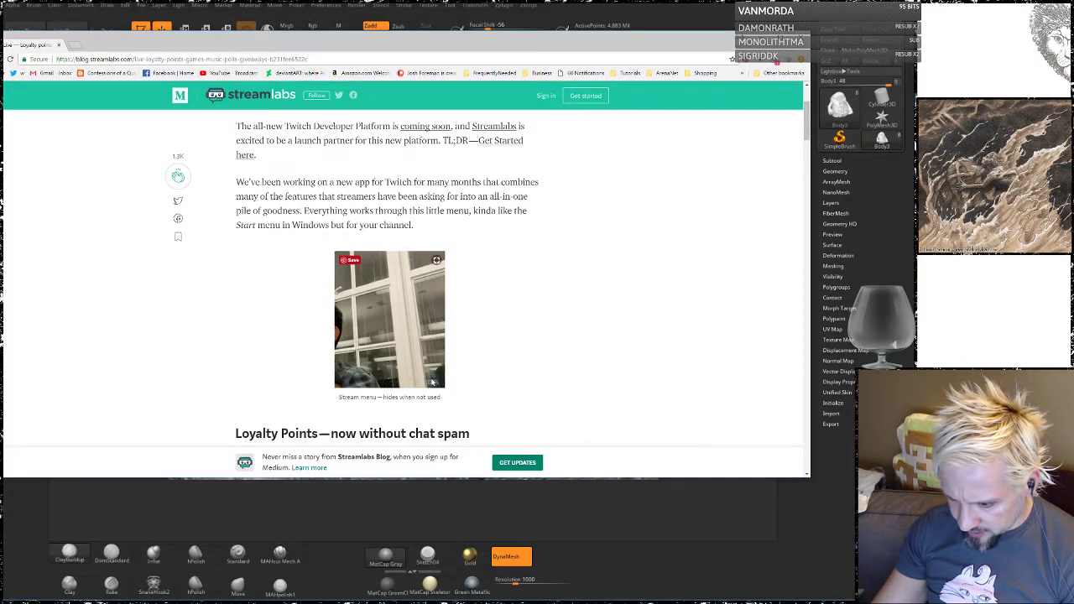
scroll(258, 250, "down", 1)
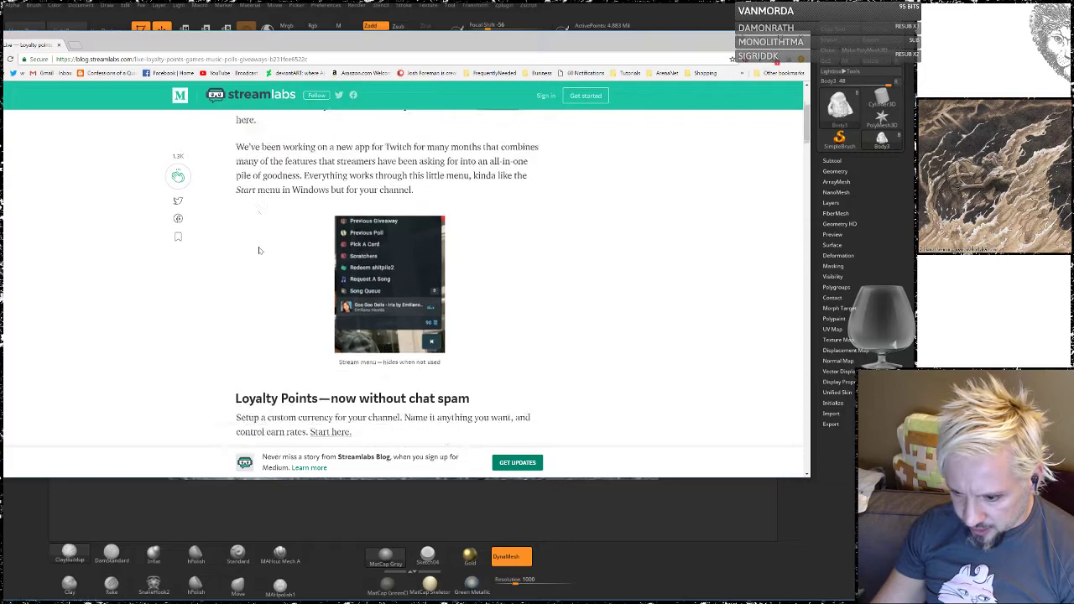
scroll(258, 250, "down", 8)
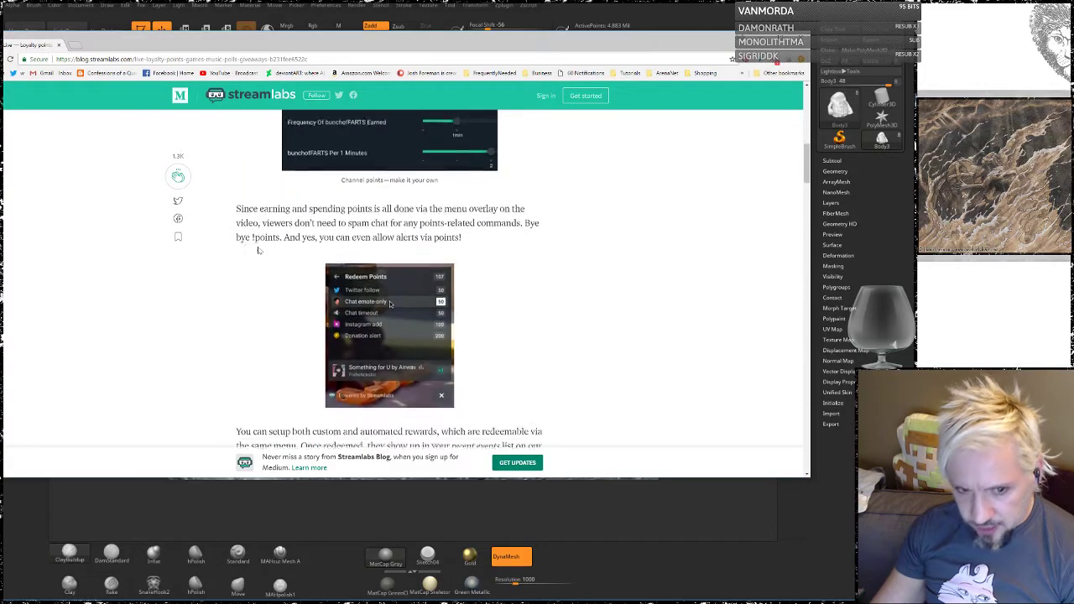
scroll(259, 250, "down", 1)
mouse_move(378, 332)
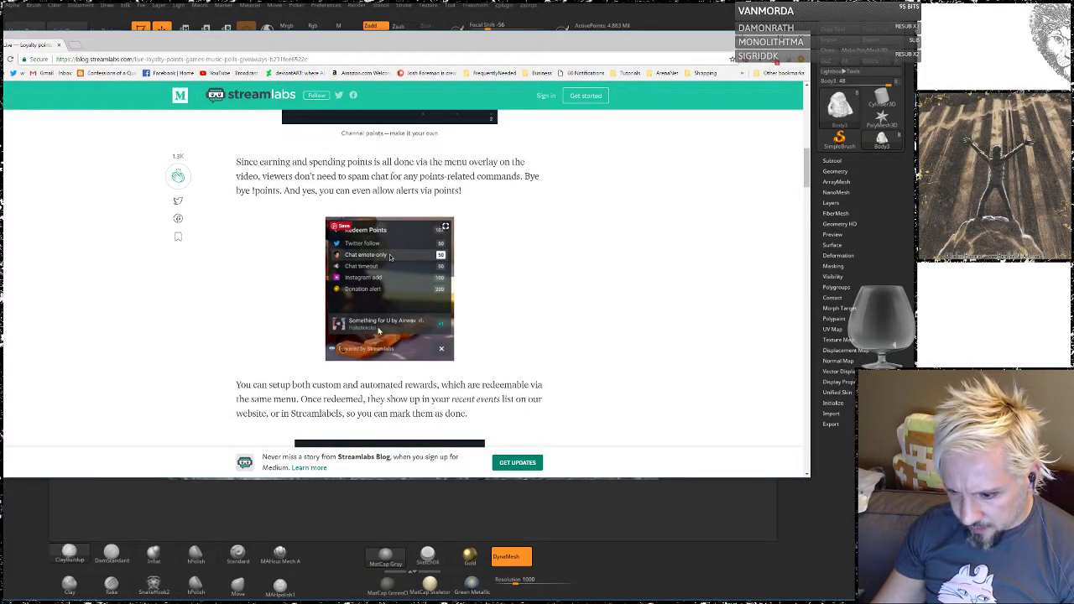
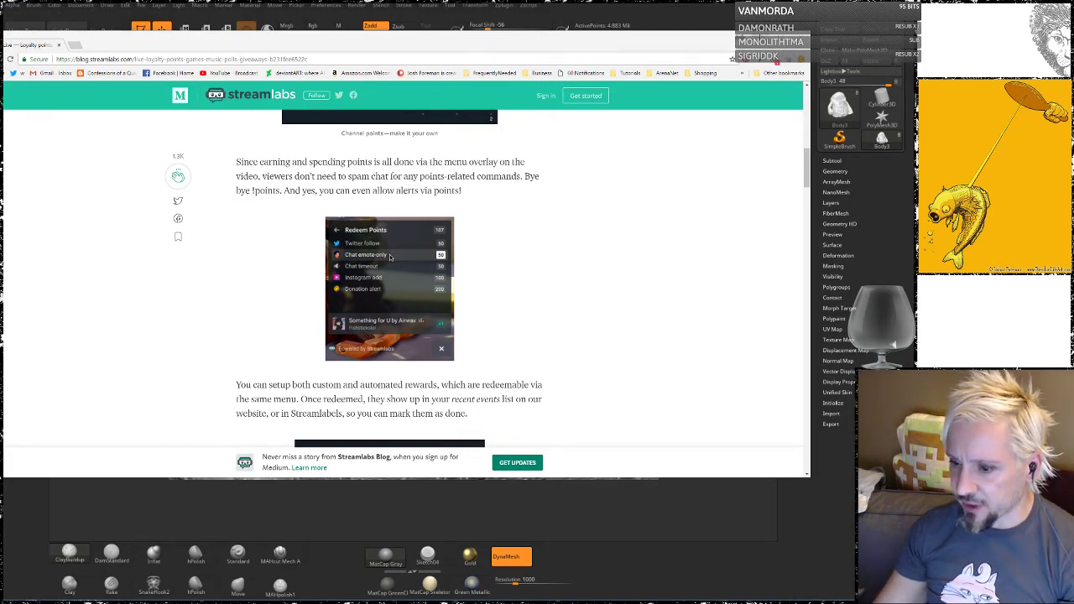
Step: Switch to Streamlabs OBS, review the source types available to add, and move its window off the sculpt
key("alt+Tab")
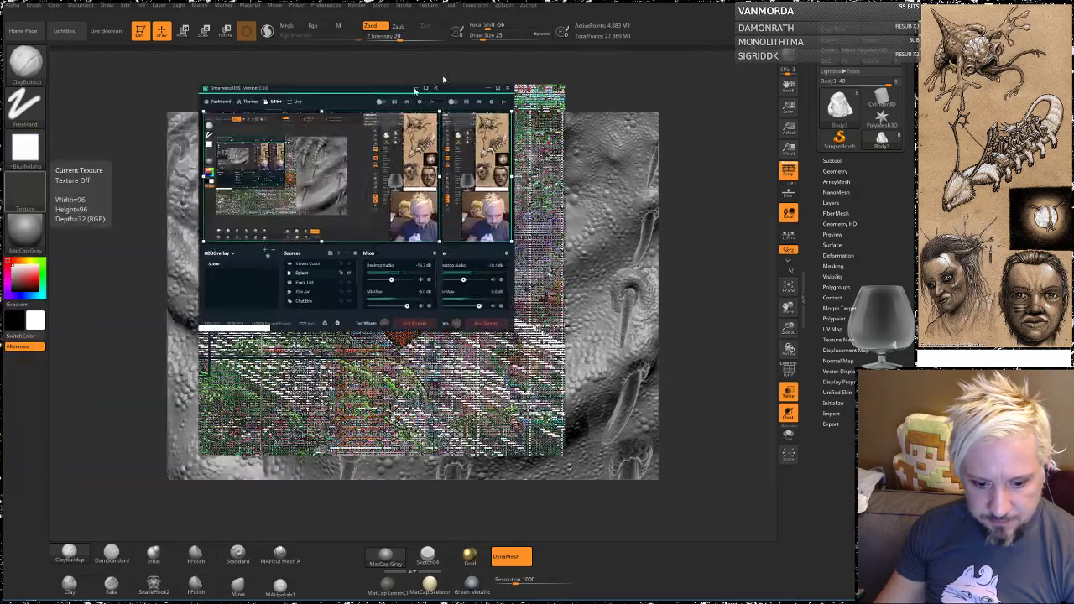
left_click_drag(444, 79, 411, 62)
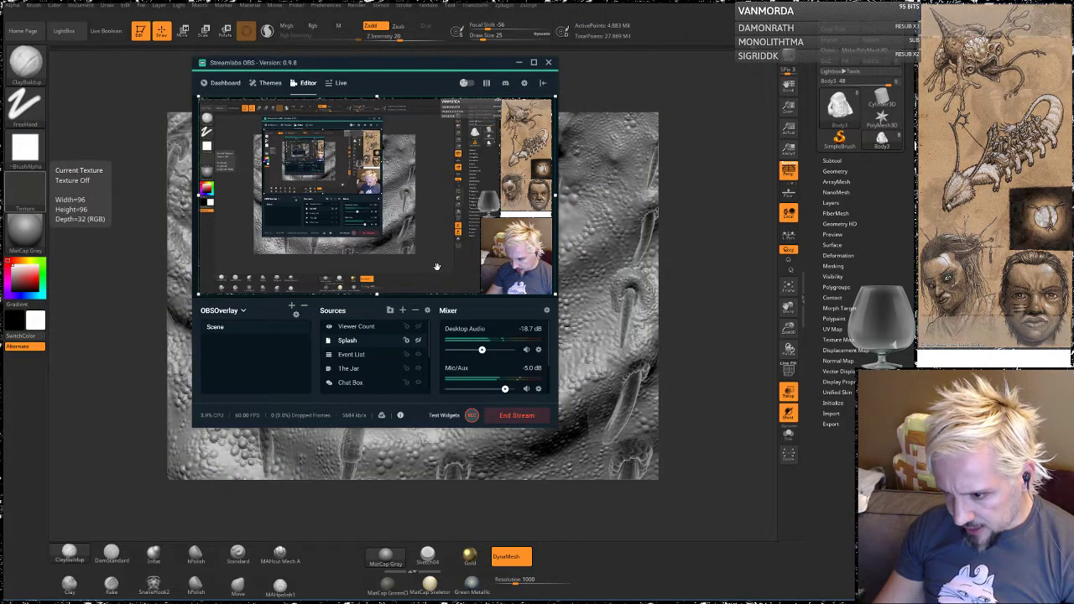
left_click(403, 309)
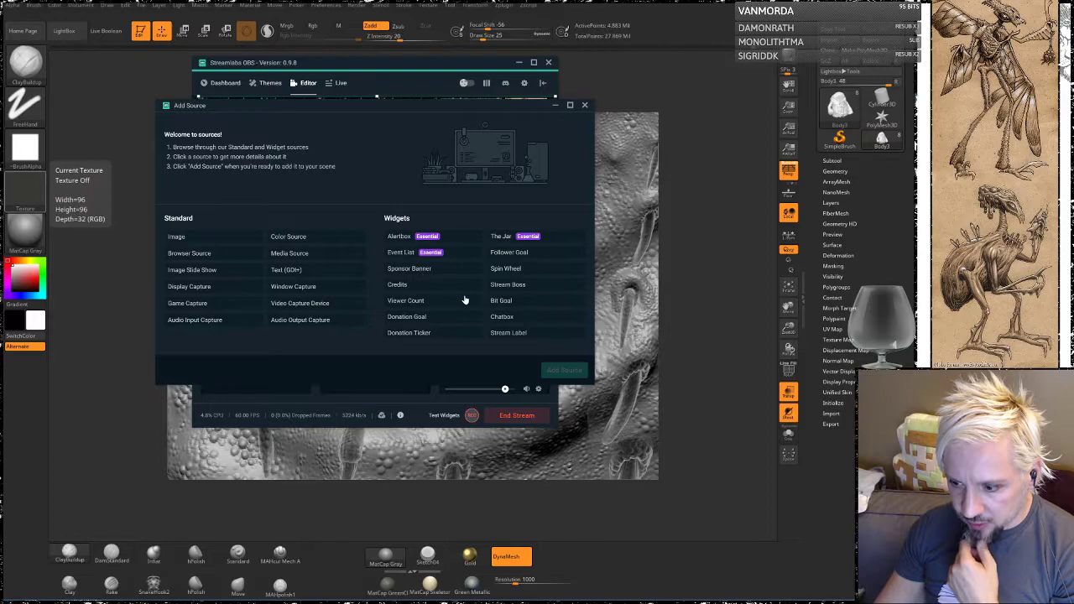
left_click(585, 105)
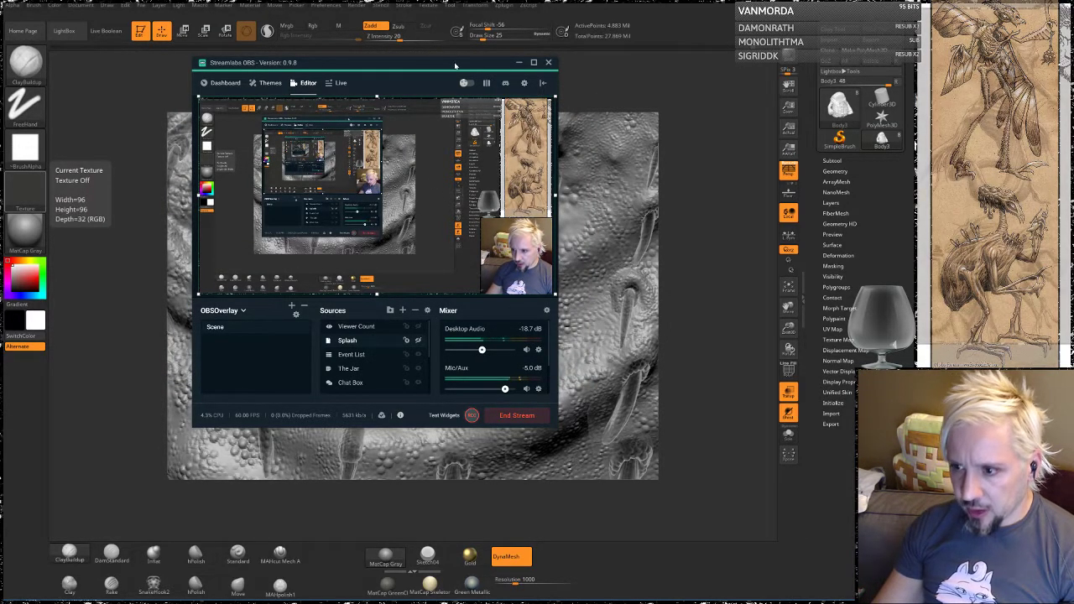
left_click_drag(453, 69, 0, 76)
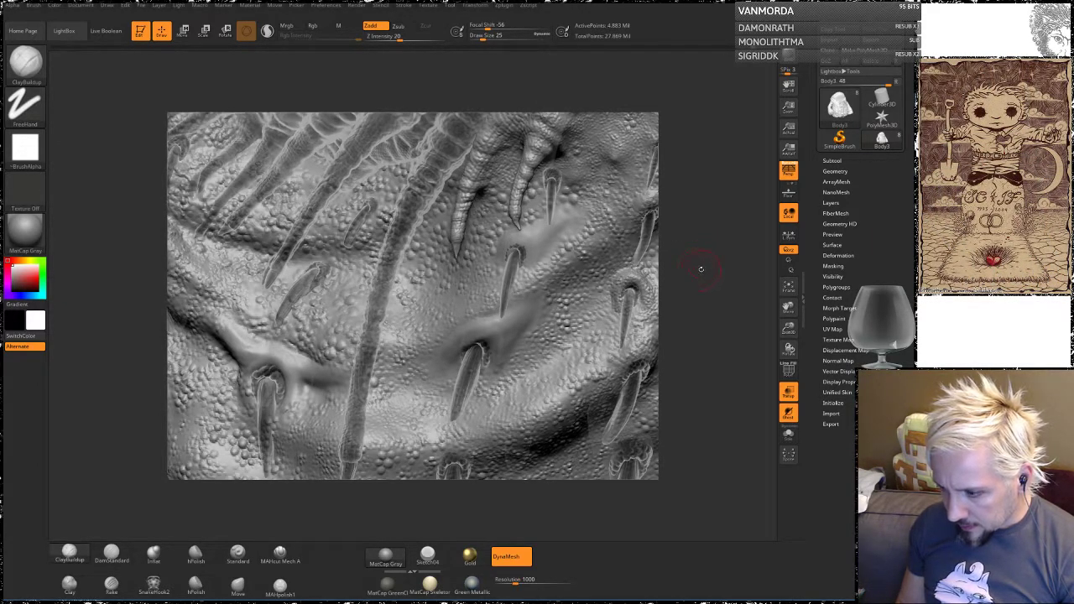
Step: Build a curved fold over the small spike beside the ringed horns with ClayBuildup at draw size 14, and smooth it
mouse_move(705, 275)
left_mouse_down()
mouse_move(704, 245)
mouse_move(715, 258)
mouse_move(671, 253)
left_mouse_up()
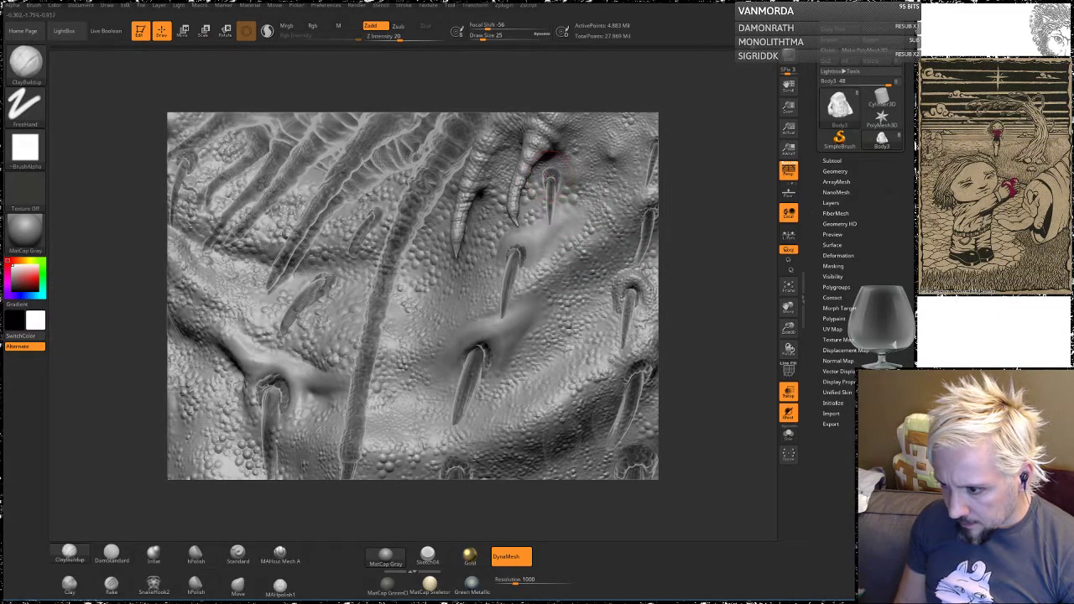
left_click_drag(674, 228, 674, 256, "alt")
key("space")
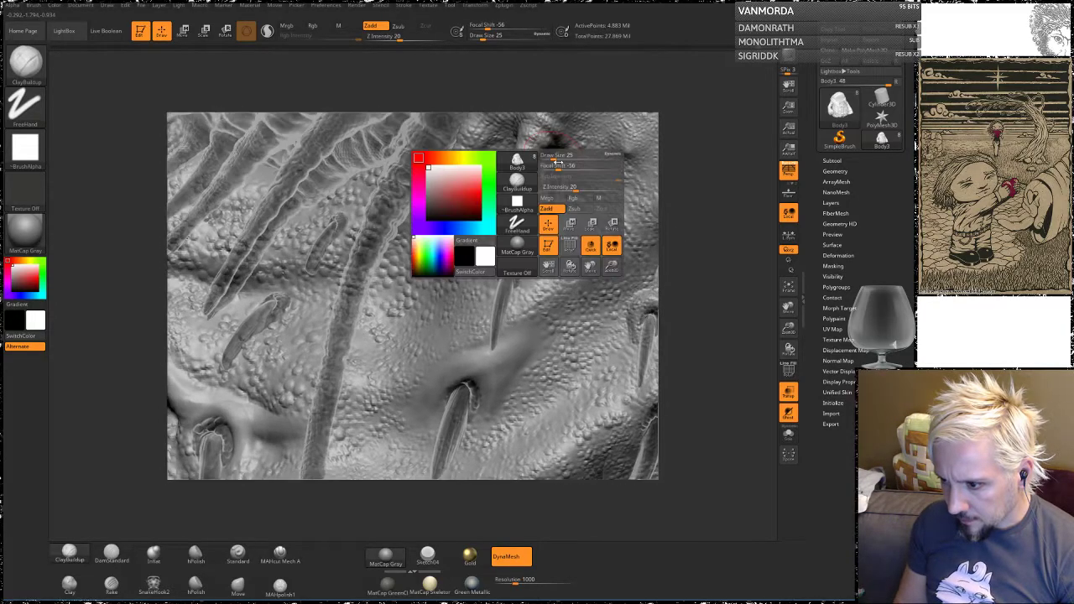
left_click_drag(559, 158, 549, 159)
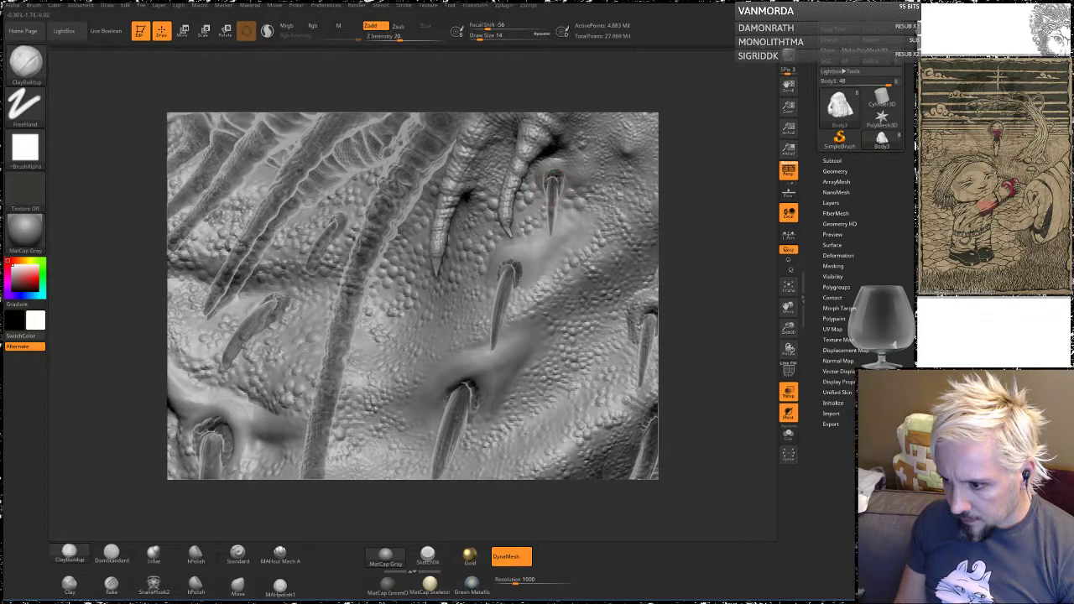
left_click_drag(554, 177, 599, 160)
left_click_drag(537, 173, 530, 197, "shift")
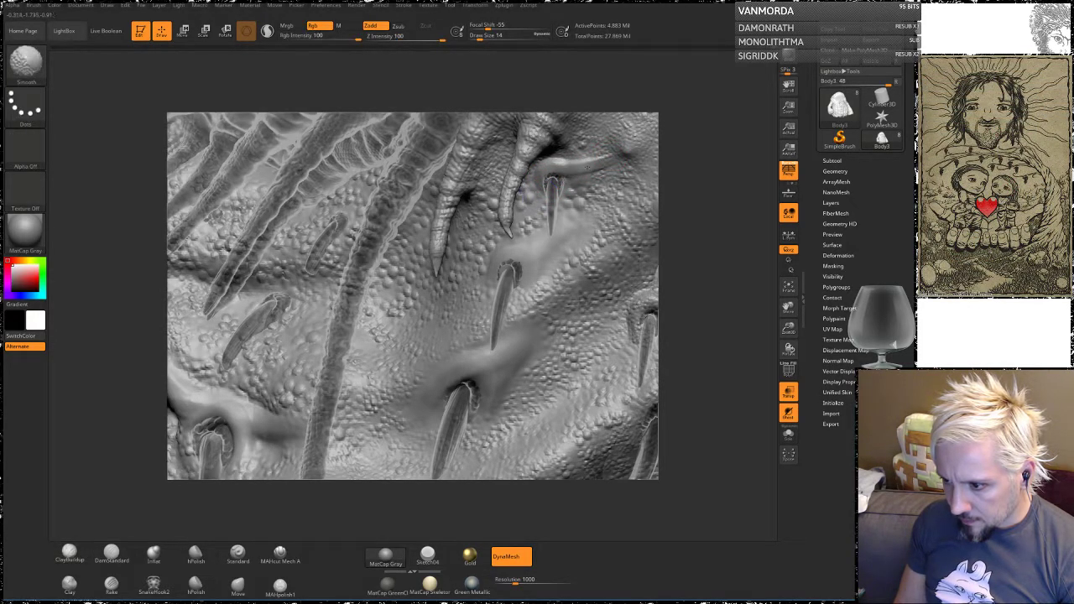
left_click_drag(568, 166, 606, 157, "shift")
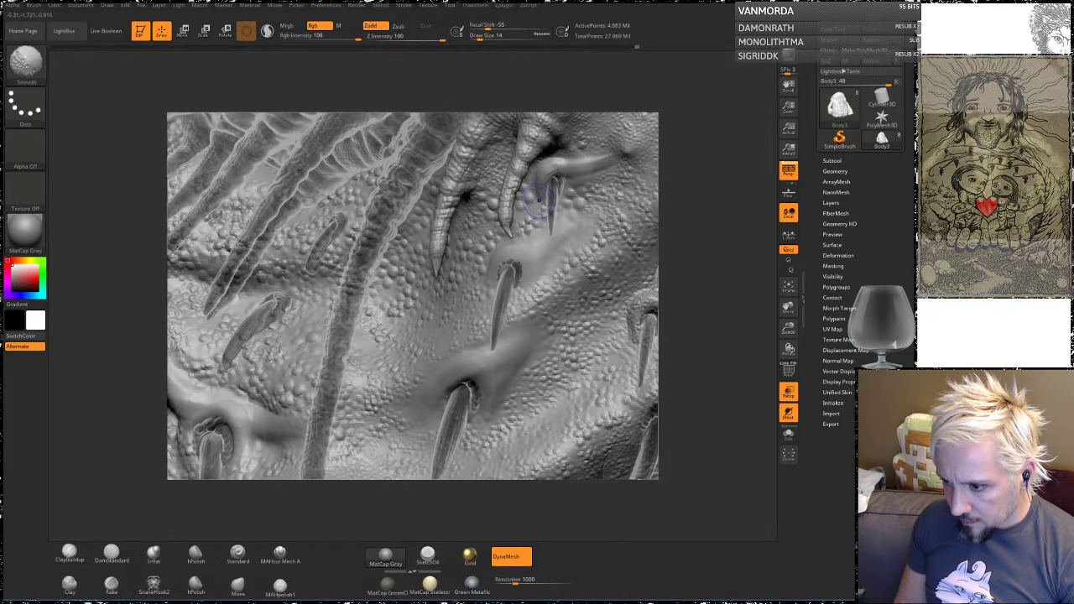
left_click_drag(544, 179, 575, 172, "shift")
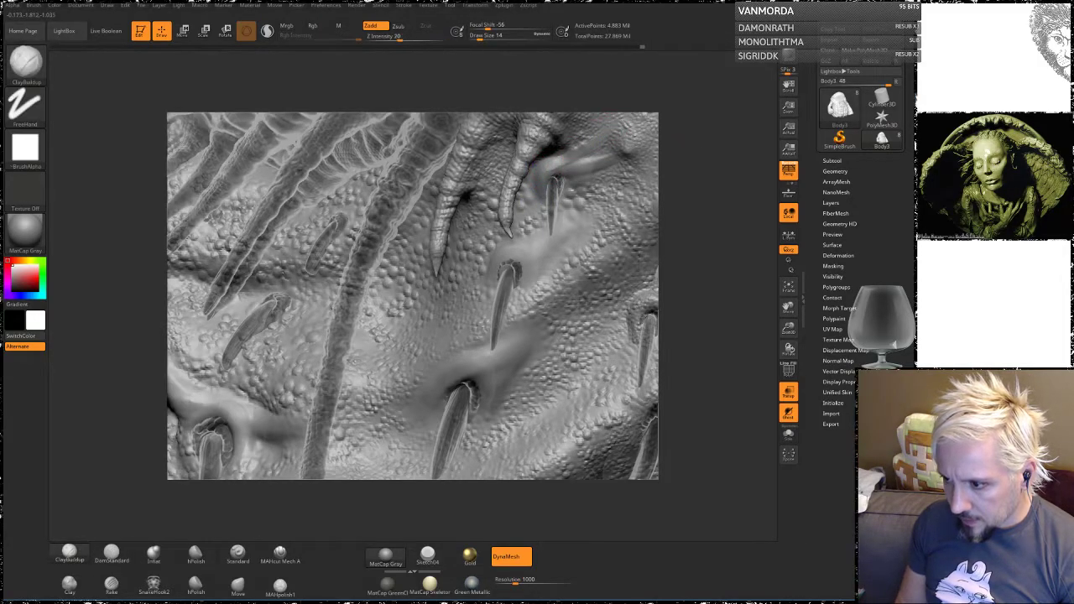
Step: Soften the new fold's inner end where it meets the ringed horn's base
mouse_move(755, 189)
left_mouse_down("alt")
mouse_move(714, 250)
mouse_move(676, 143)
mouse_move(685, 180)
mouse_move(672, 197)
left_mouse_up("alt")
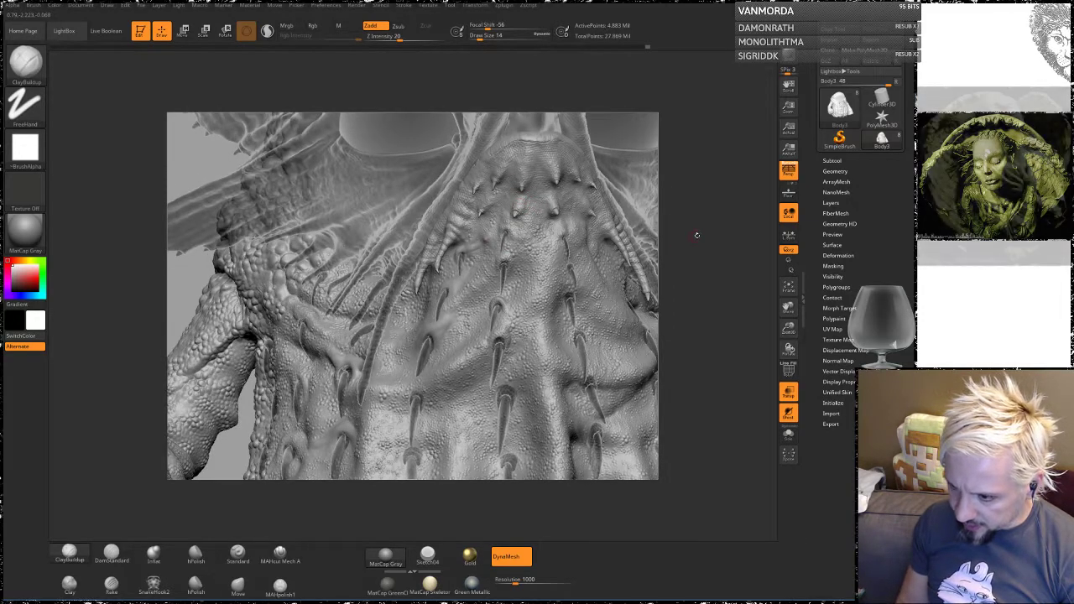
left_click_drag(698, 235, 706, 327, "alt")
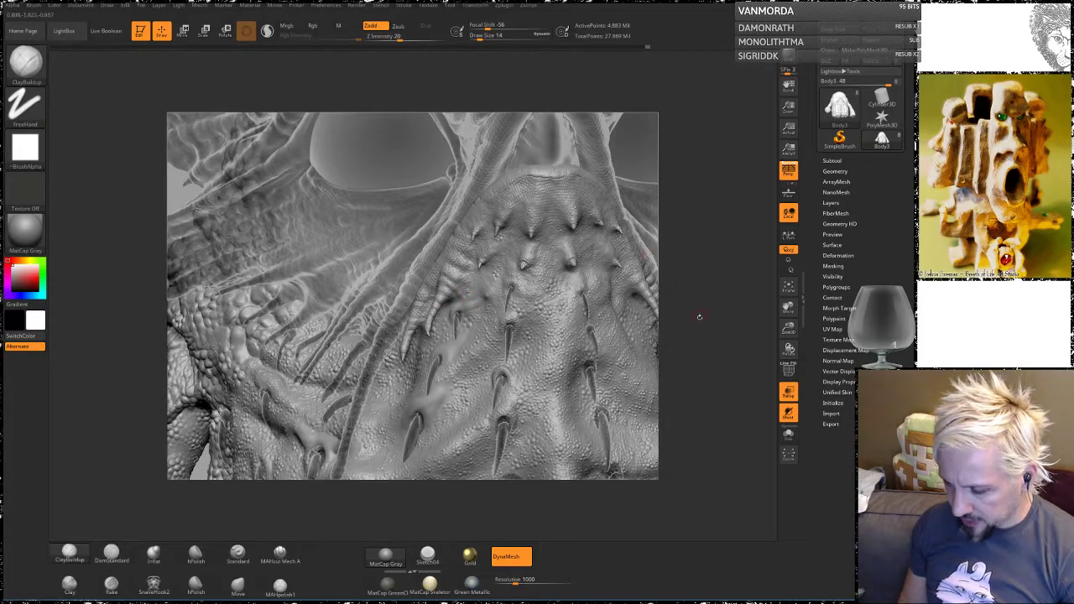
mouse_move(700, 318)
left_mouse_down()
mouse_move(723, 322)
mouse_move(707, 357)
left_mouse_up()
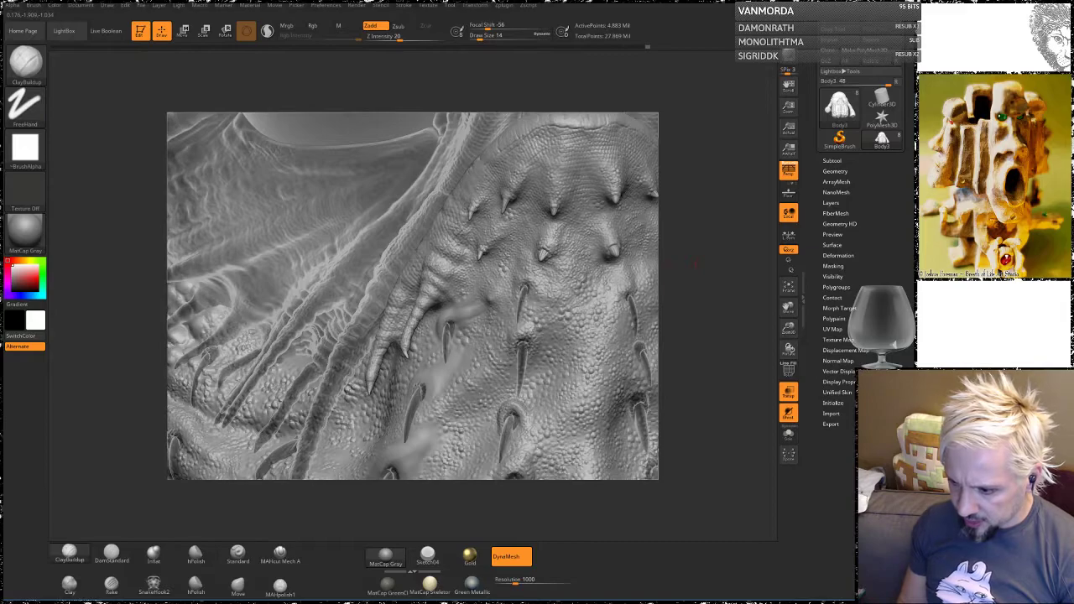
right_click_drag(469, 310, 448, 377)
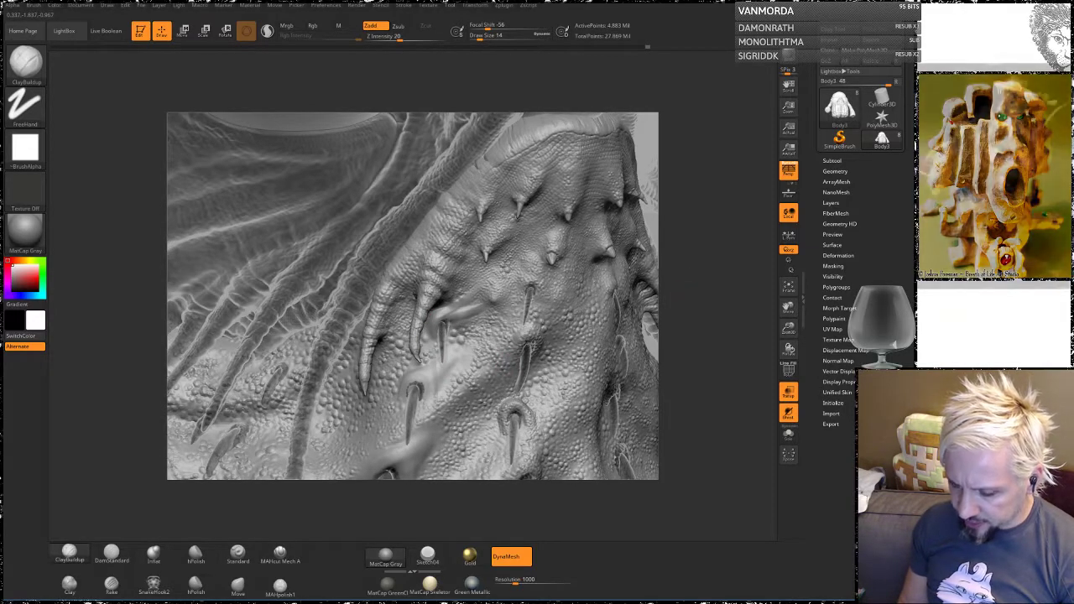
right_click_drag(429, 318, 433, 338, "ctrl")
mouse_move(436, 318)
left_mouse_down("shift")
mouse_move(427, 322)
mouse_move(435, 305)
mouse_move(443, 310)
left_mouse_up("shift")
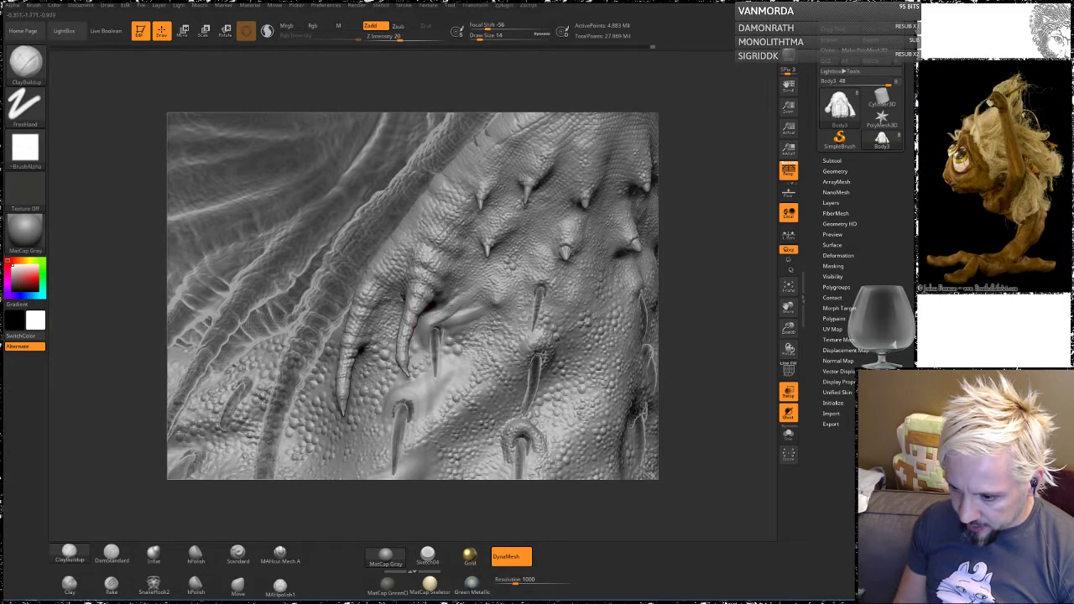
key("shift")
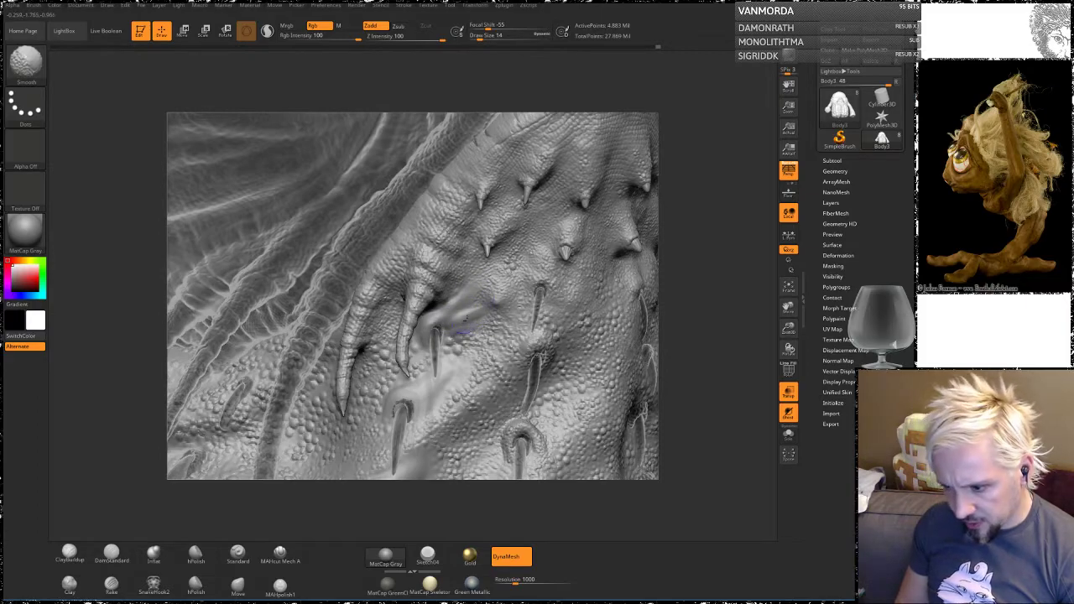
Step: Build a long fold over the spike below the large shoulder scales at draw size 29, joining the existing crease, and smooth it
left_click_drag(698, 321, 710, 126, "alt")
mouse_move(707, 252)
left_mouse_down()
mouse_move(747, 228)
mouse_move(738, 262)
mouse_move(684, 292)
mouse_move(685, 278)
mouse_move(662, 358)
left_mouse_up()
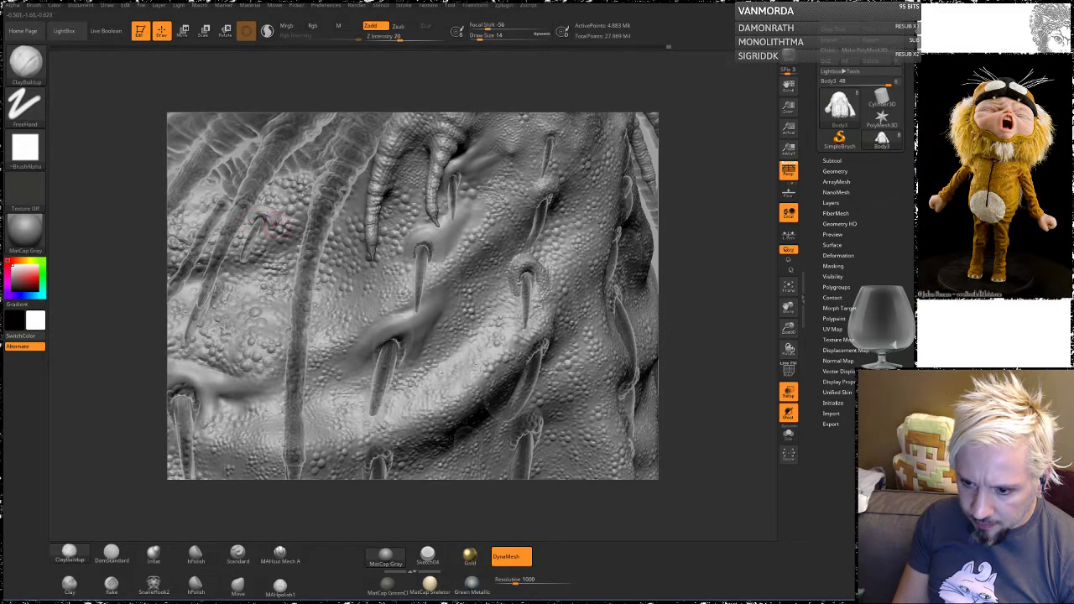
key("shift")
left_click_drag(120, 329, 328, 311, "alt")
left_click_drag(113, 184, 164, 284, "alt")
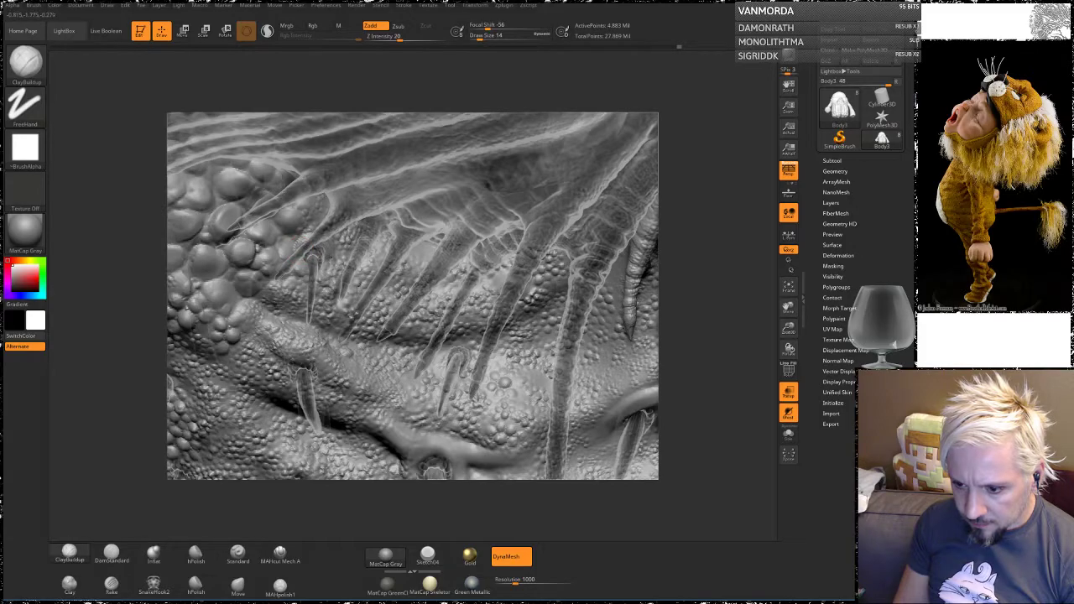
key("shift")
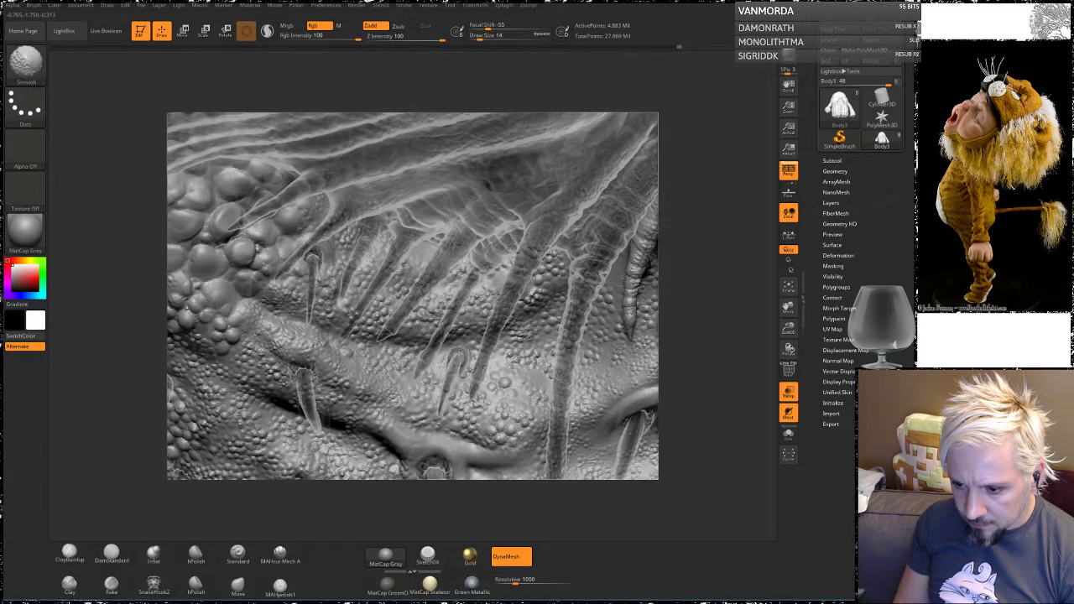
right_click_drag(281, 357, 275, 324)
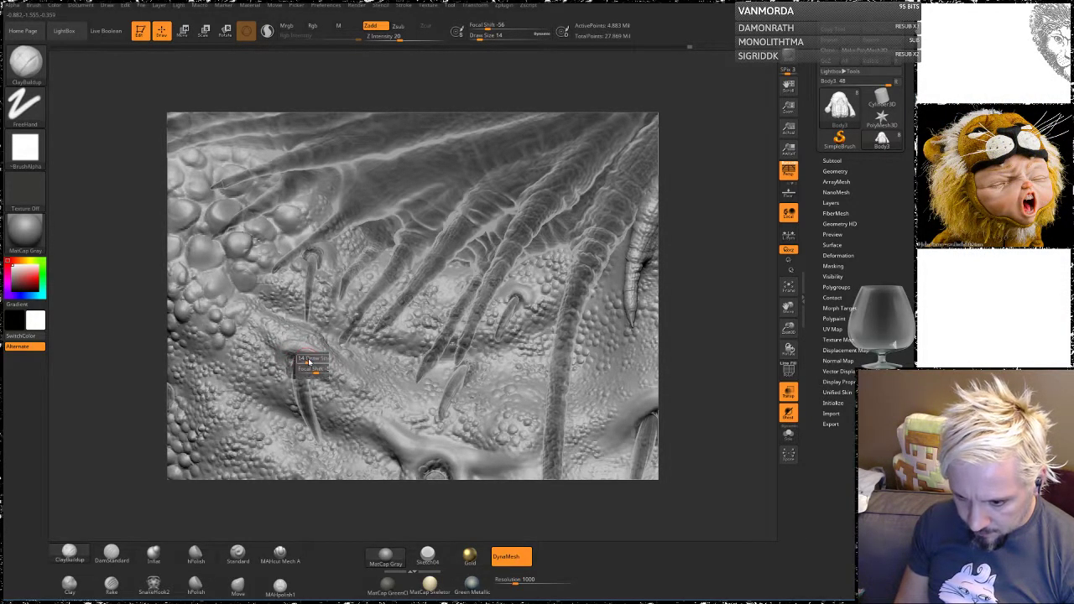
key("space")
left_click_drag(309, 359, 320, 360)
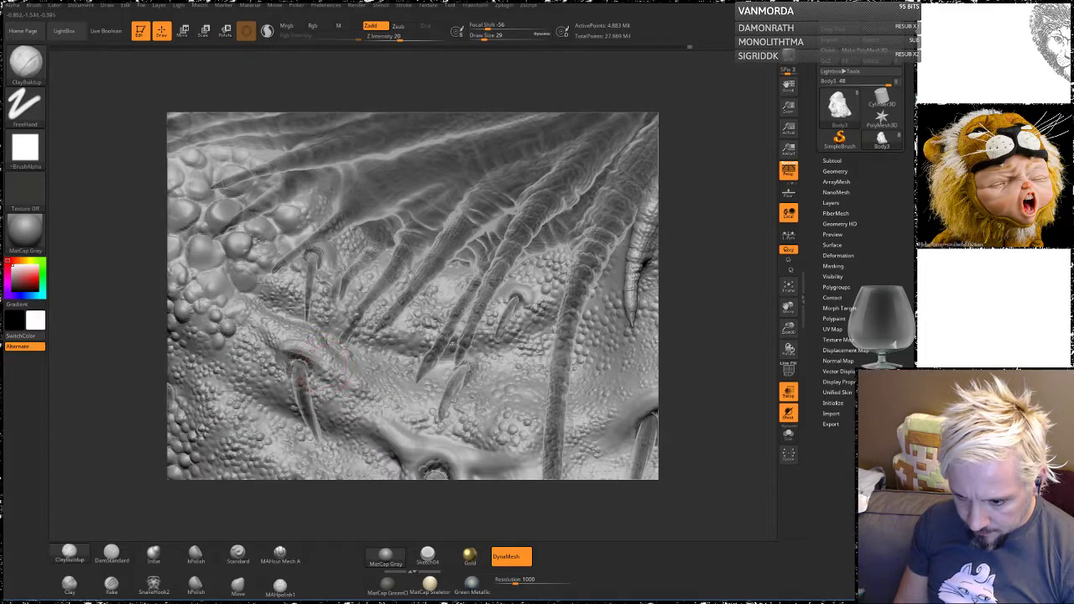
mouse_move(243, 318)
left_mouse_down()
mouse_move(384, 406)
mouse_move(413, 418)
mouse_move(289, 352)
mouse_move(341, 384)
mouse_move(443, 410)
left_mouse_up()
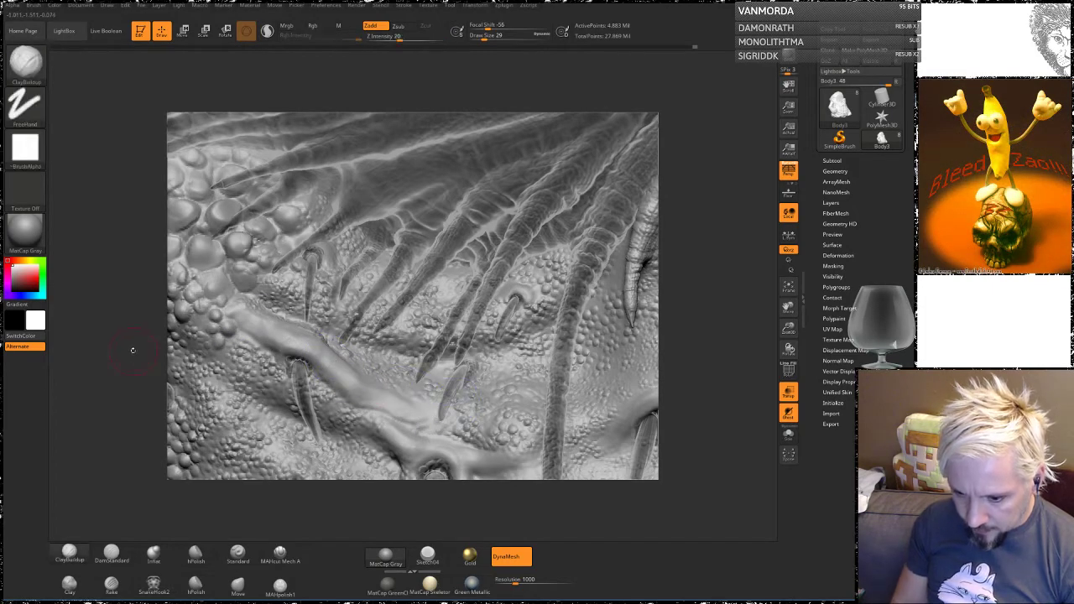
mouse_move(132, 351)
left_mouse_down()
mouse_move(128, 358)
mouse_move(141, 356)
left_mouse_up()
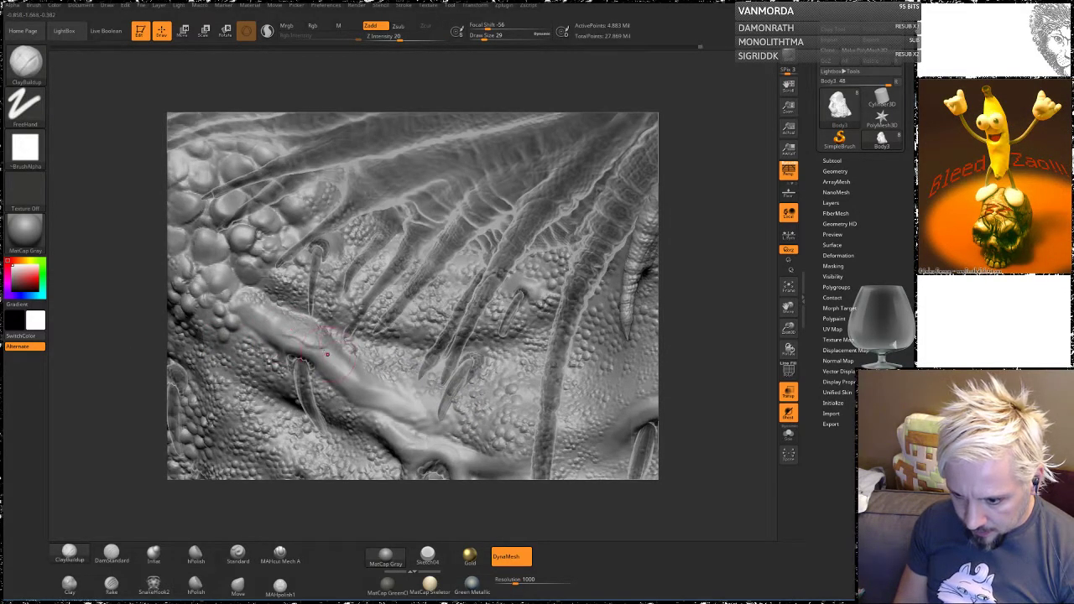
key("shift")
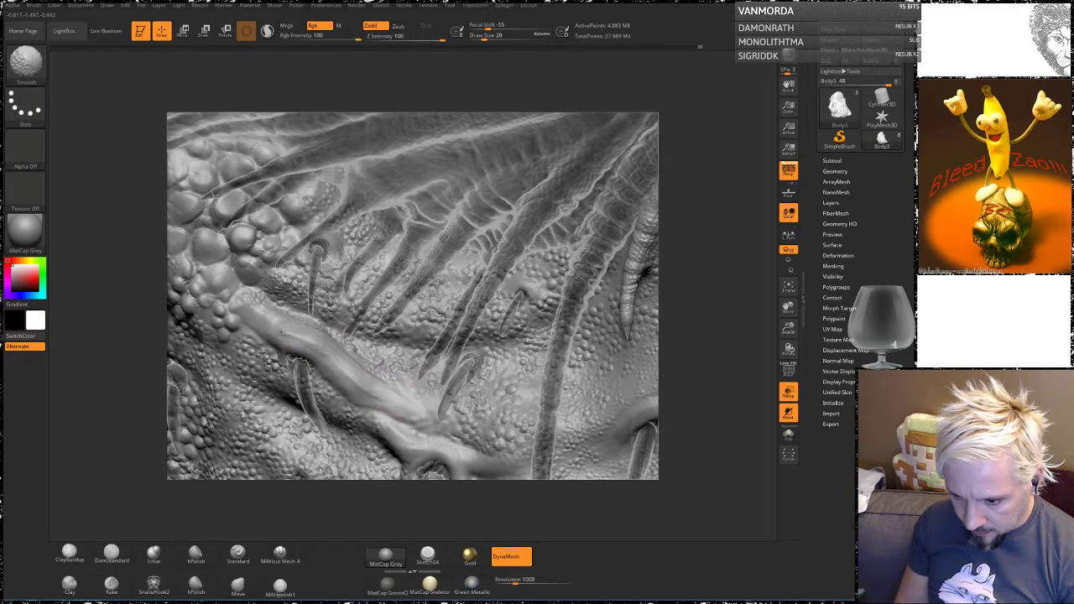
Step: Build a fold over the spike beside the armpit at draw size 20, extending it toward the arm crease
left_click_drag(96, 359, 94, 301)
right_click_drag(284, 304, 262, 325)
key("space")
mouse_move(251, 312)
left_mouse_down()
mouse_move(284, 317)
mouse_move(246, 304)
mouse_move(265, 323)
left_mouse_up()
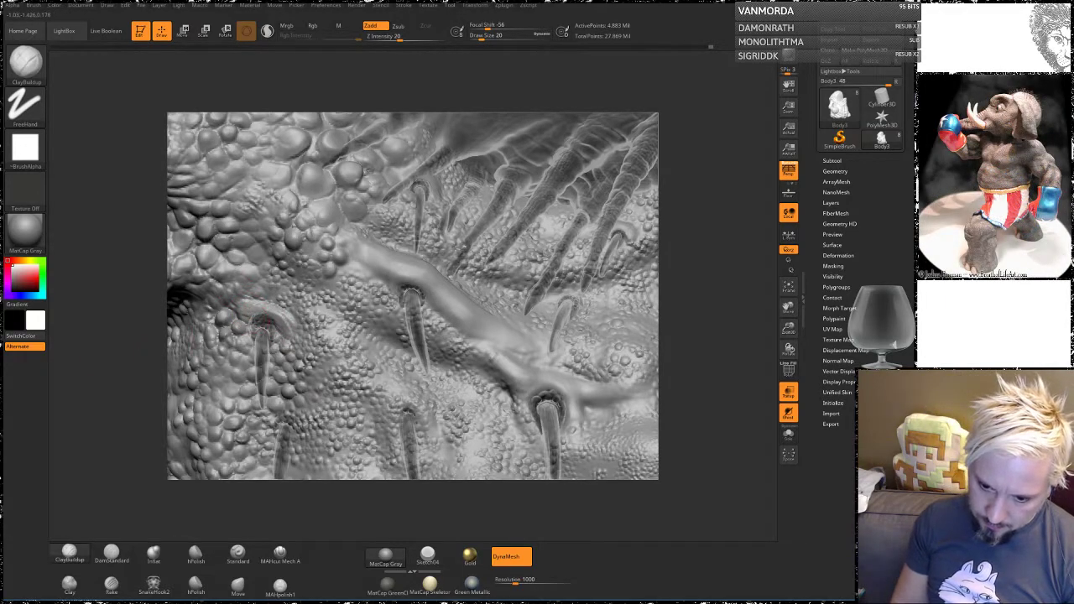
mouse_move(59, 357)
left_mouse_down("alt")
mouse_move(115, 292)
mouse_move(184, 277)
left_mouse_up("alt")
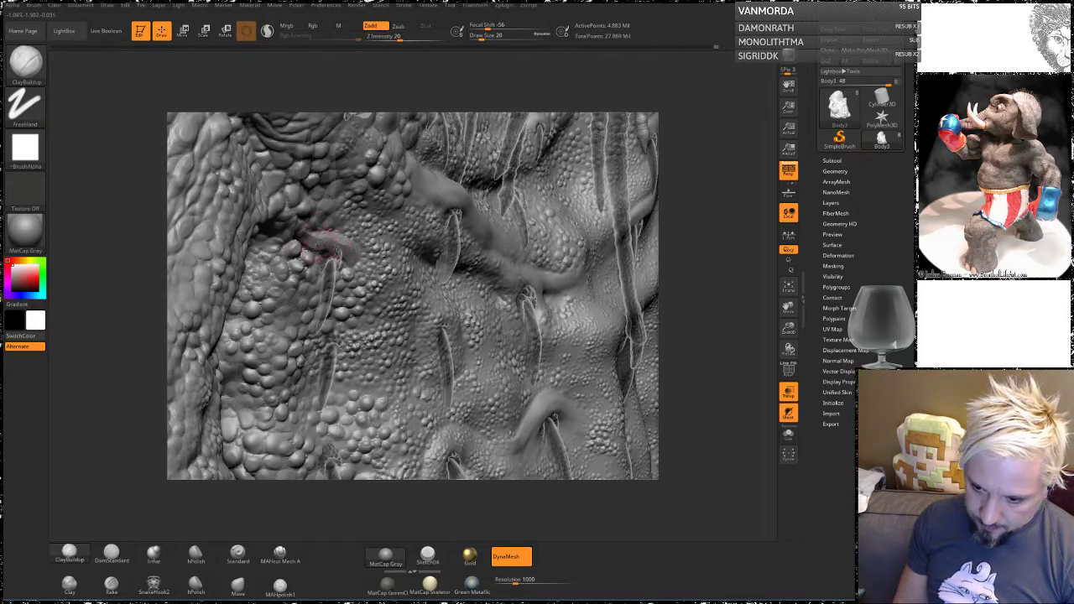
mouse_move(153, 299)
left_mouse_down()
mouse_move(358, 253)
mouse_move(323, 239)
left_mouse_up()
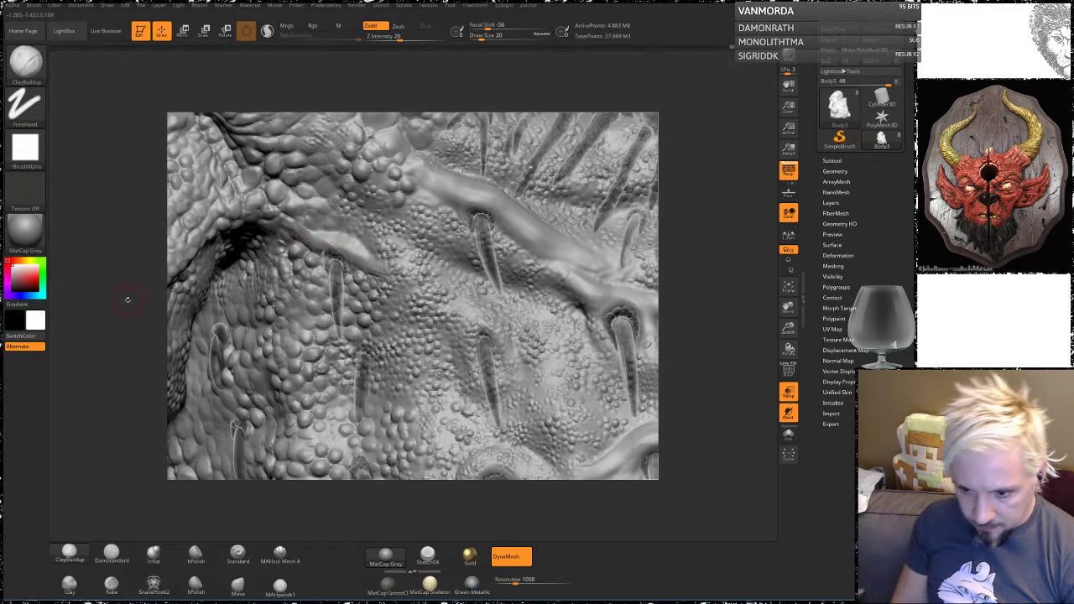
mouse_move(127, 300)
left_mouse_down()
mouse_move(73, 220)
mouse_move(99, 277)
mouse_move(269, 284)
left_mouse_up()
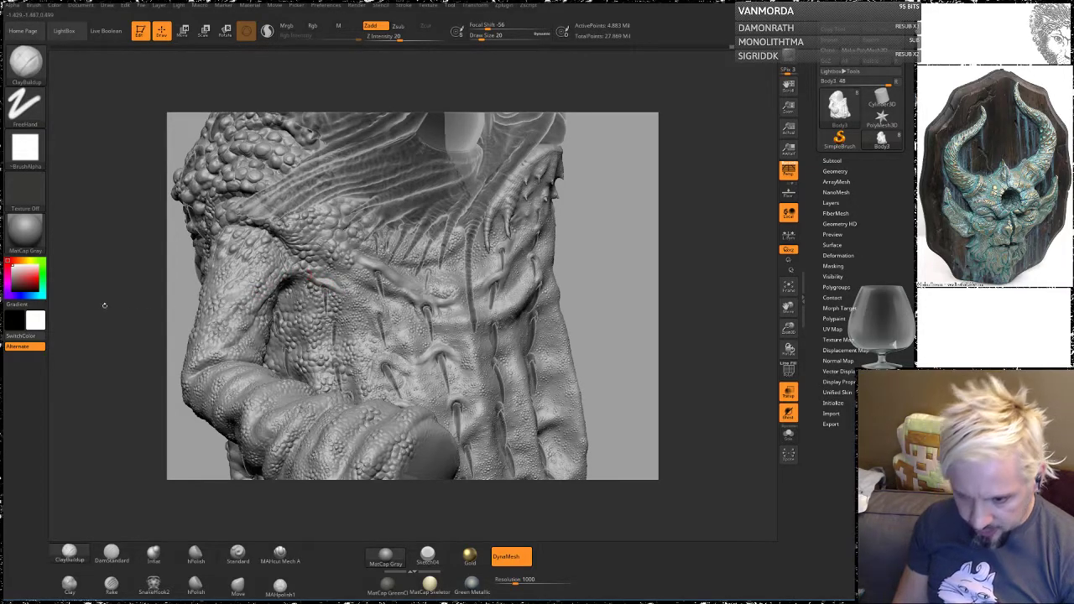
Step: With Sculptris Pro enabled, extend the armpit fold from the arm crease across its spike to the neighbouring chest spike at draw size 20
left_click_drag(125, 290, 151, 400, "alt")
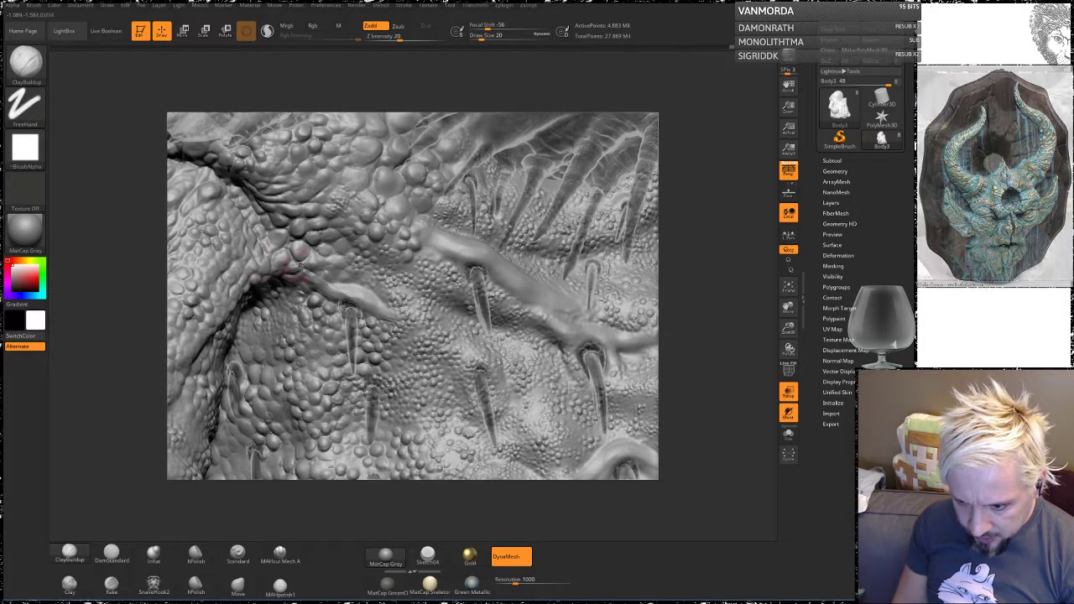
left_click(267, 32)
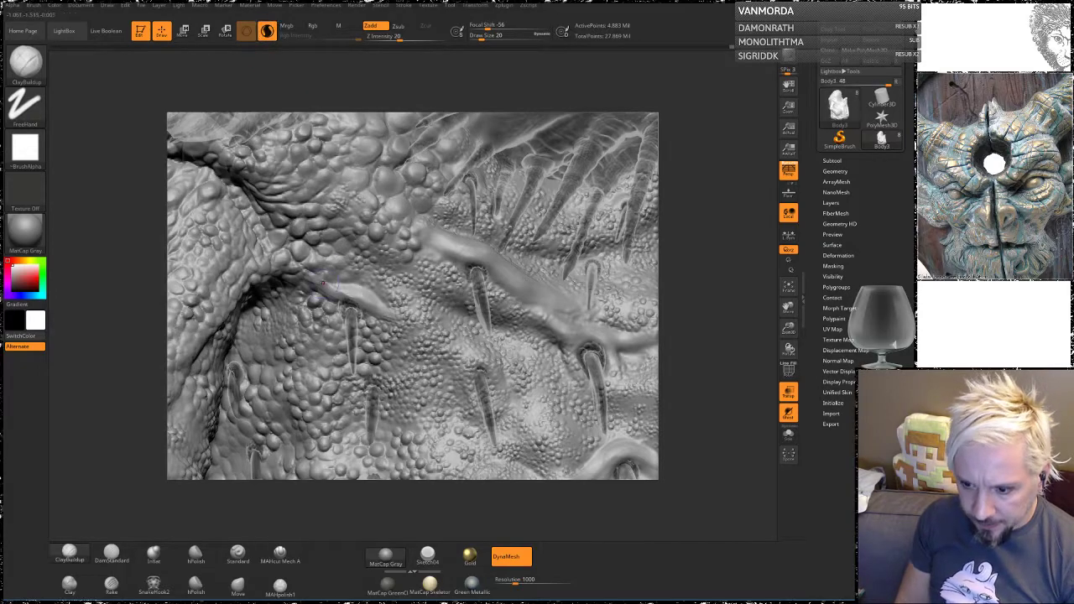
mouse_move(248, 279)
left_mouse_down()
mouse_move(304, 277)
mouse_move(391, 316)
left_mouse_up()
mouse_move(312, 282)
left_mouse_down()
mouse_move(256, 275)
mouse_move(235, 292)
left_mouse_up()
mouse_move(105, 309)
left_mouse_down()
mouse_move(161, 309)
mouse_move(285, 274)
mouse_move(375, 309)
left_mouse_up()
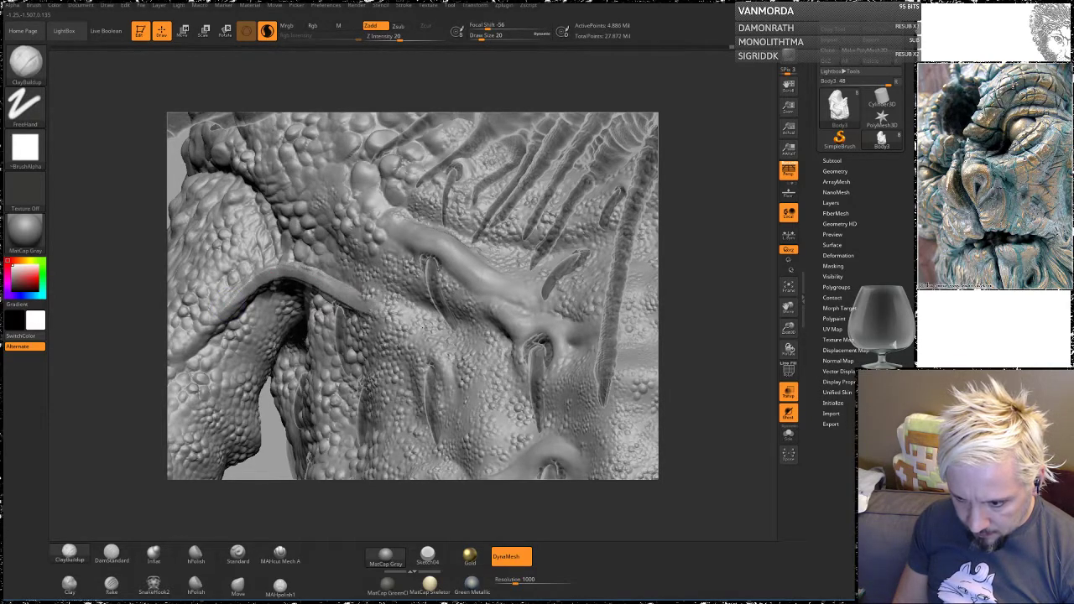
left_click_drag(148, 290, 195, 291)
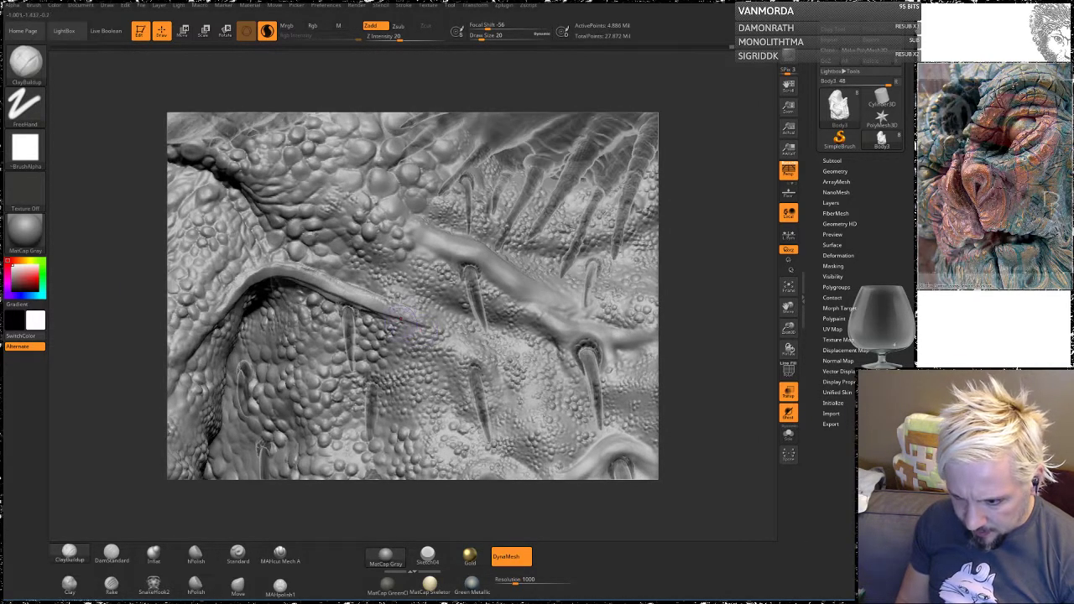
left_click_drag(382, 306, 480, 355)
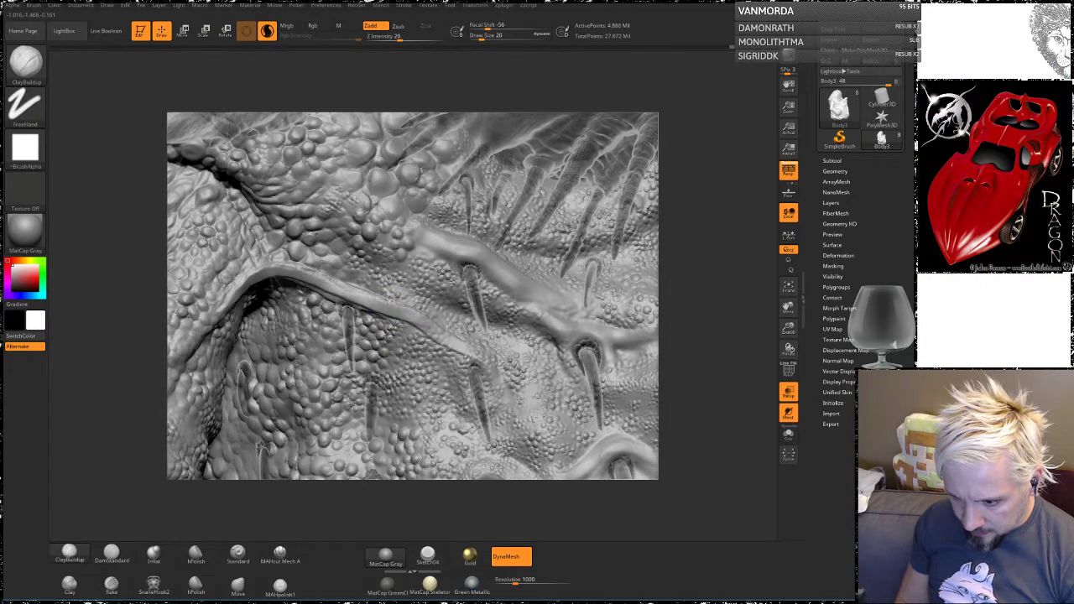
Step: Branch and smooth a second fold toward the upper chest spike, and add a short fold over the spike just below the armpit fold
mouse_move(326, 277)
left_mouse_down()
mouse_move(408, 279)
mouse_move(279, 267)
left_mouse_up()
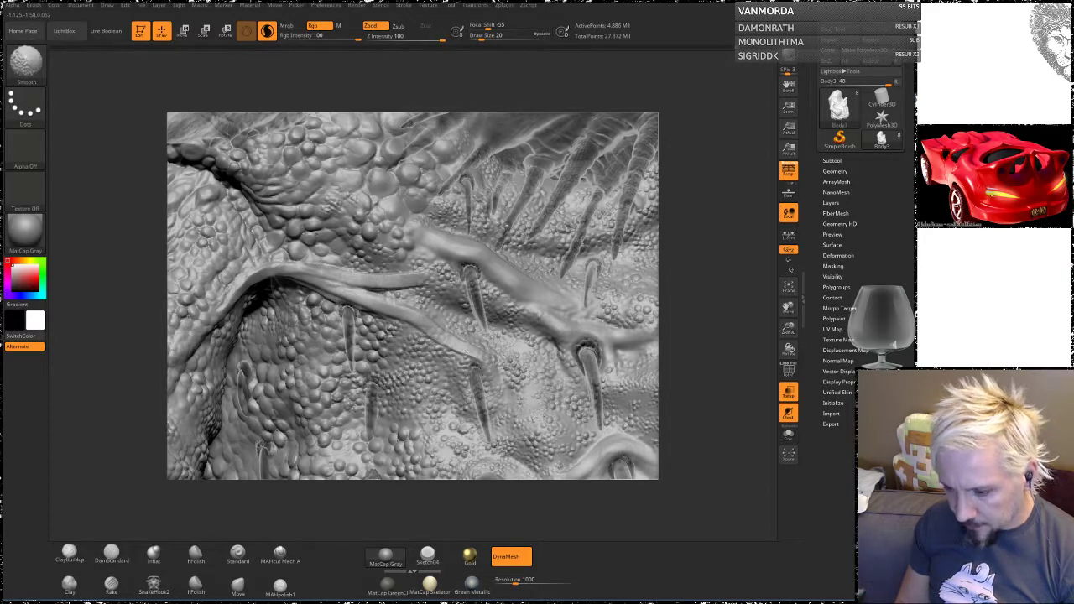
left_click_drag(352, 273, 338, 276, "shift")
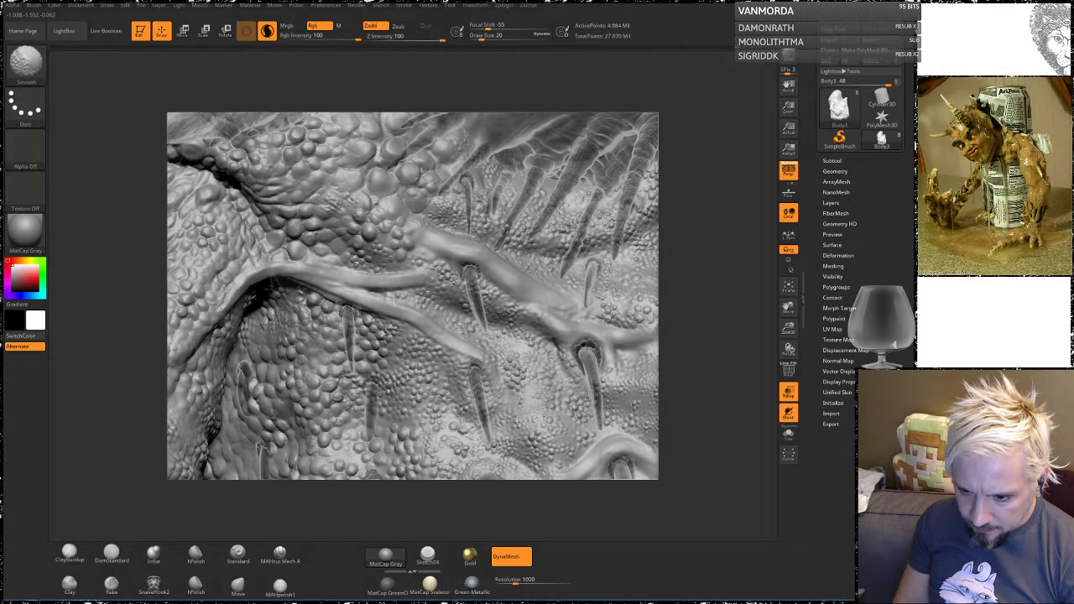
mouse_move(82, 313)
left_mouse_down()
mouse_move(112, 309)
mouse_move(100, 332)
mouse_move(127, 358)
mouse_move(97, 356)
mouse_move(122, 356)
left_mouse_up()
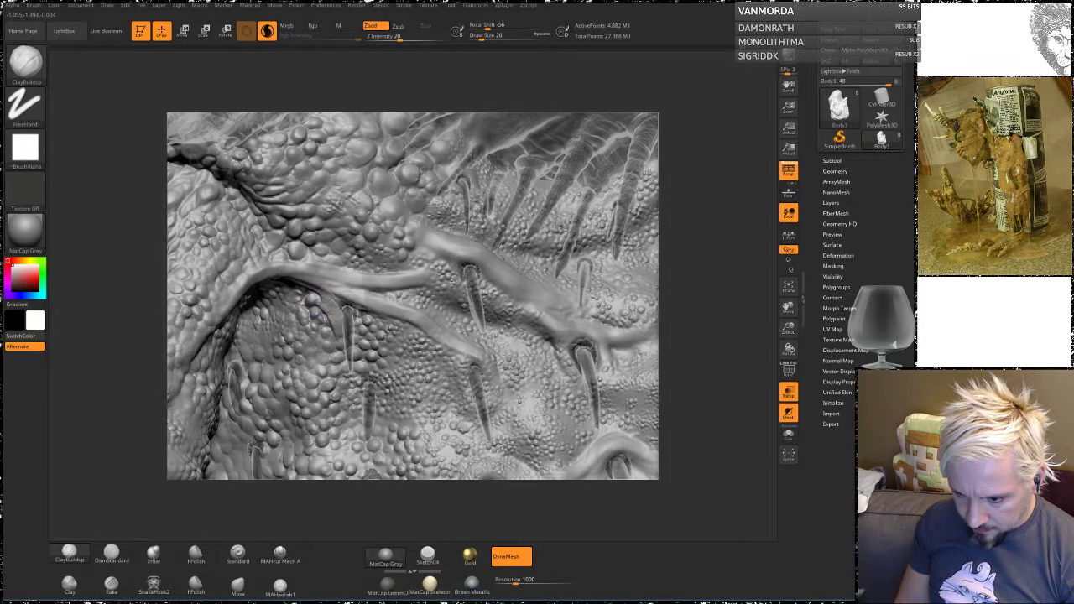
key("shift")
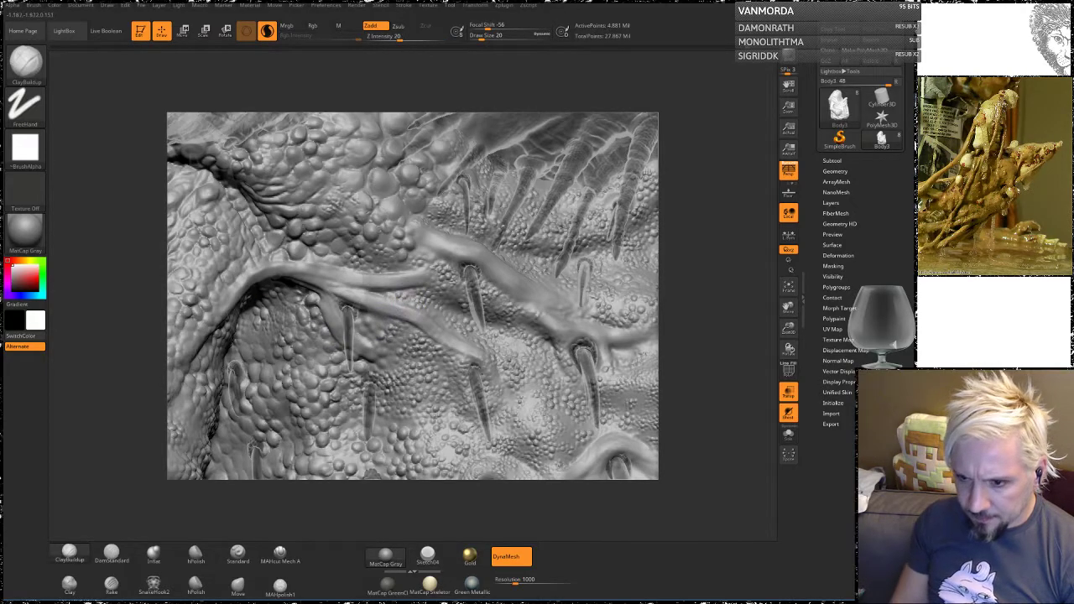
Step: Build a short fold over the spike deep inside the armpit and soften it
mouse_move(158, 309)
left_mouse_down()
mouse_move(135, 285)
mouse_move(282, 259)
left_mouse_up()
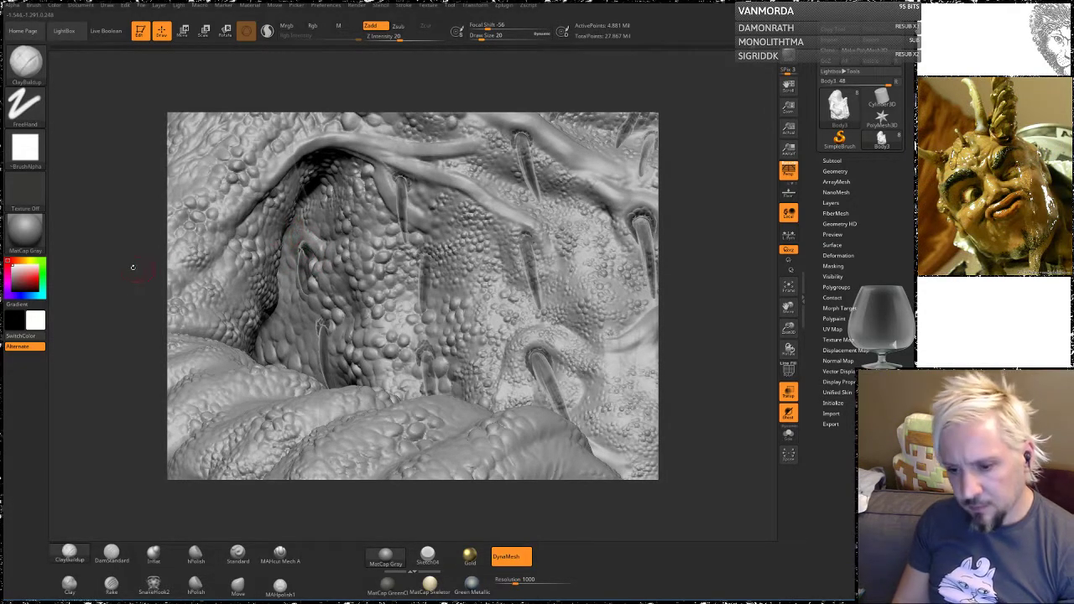
mouse_move(133, 266)
left_mouse_down()
mouse_move(156, 308)
mouse_move(302, 239)
left_mouse_up()
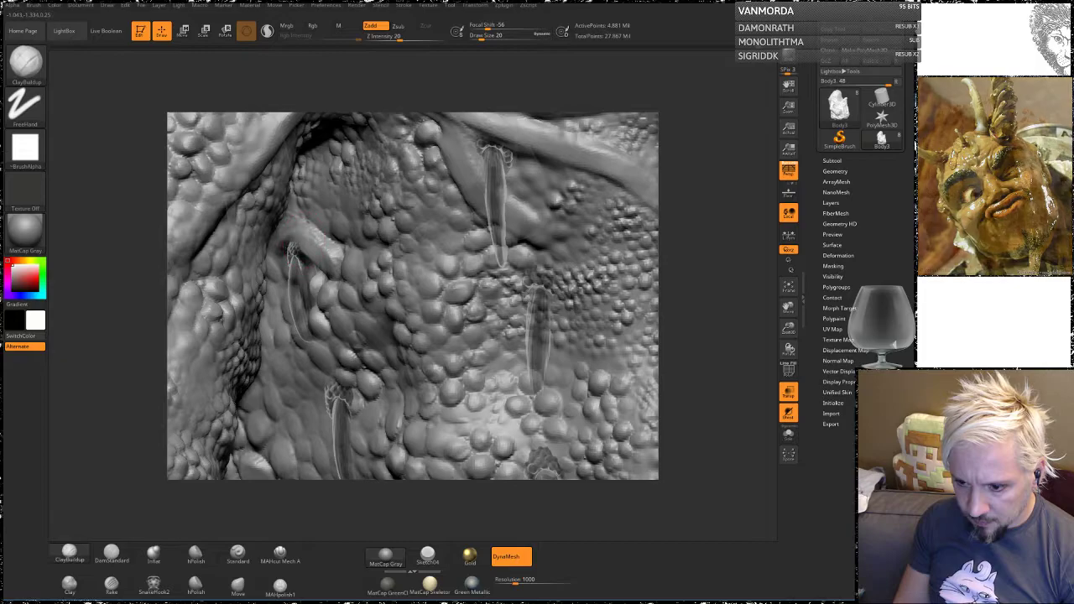
left_click_drag(132, 318, 298, 252)
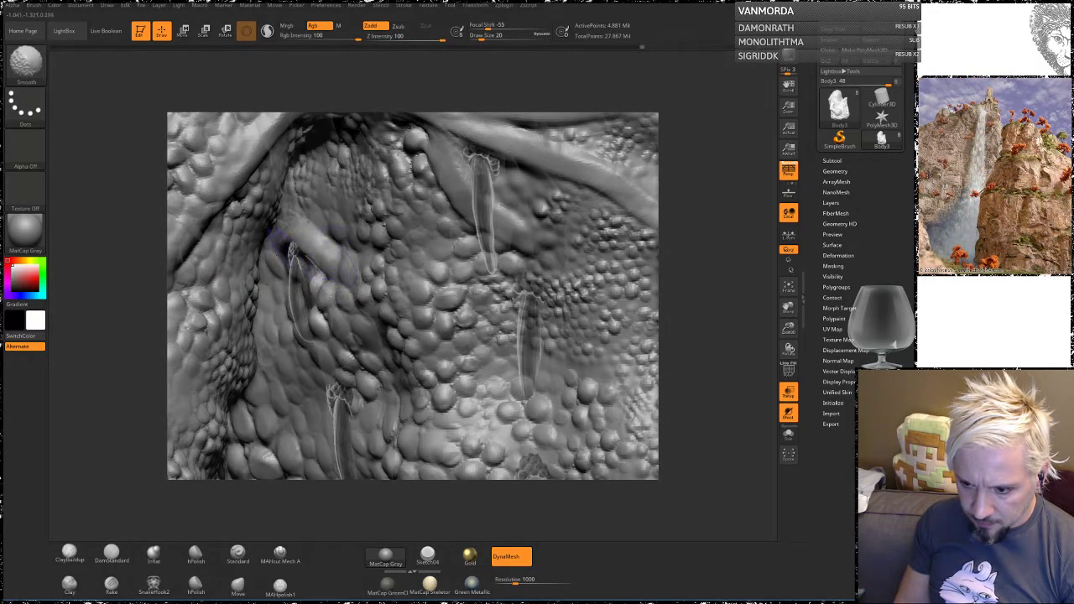
Step: Try to isolate and hide the arm with rectangular visibility selections, and restore the full body
left_click_drag(139, 436, 154, 302, "alt")
mouse_move(114, 370)
left_mouse_down("alt")
mouse_move(125, 327)
mouse_move(361, 269)
mouse_move(513, 206)
mouse_move(486, 246)
mouse_move(511, 254)
mouse_move(530, 232)
mouse_move(448, 213)
mouse_move(506, 235)
mouse_move(481, 202)
mouse_move(493, 277)
mouse_move(498, 240)
mouse_move(470, 209)
mouse_move(579, 210)
mouse_move(515, 149)
mouse_move(528, 209)
mouse_move(411, 222)
left_mouse_up("alt")
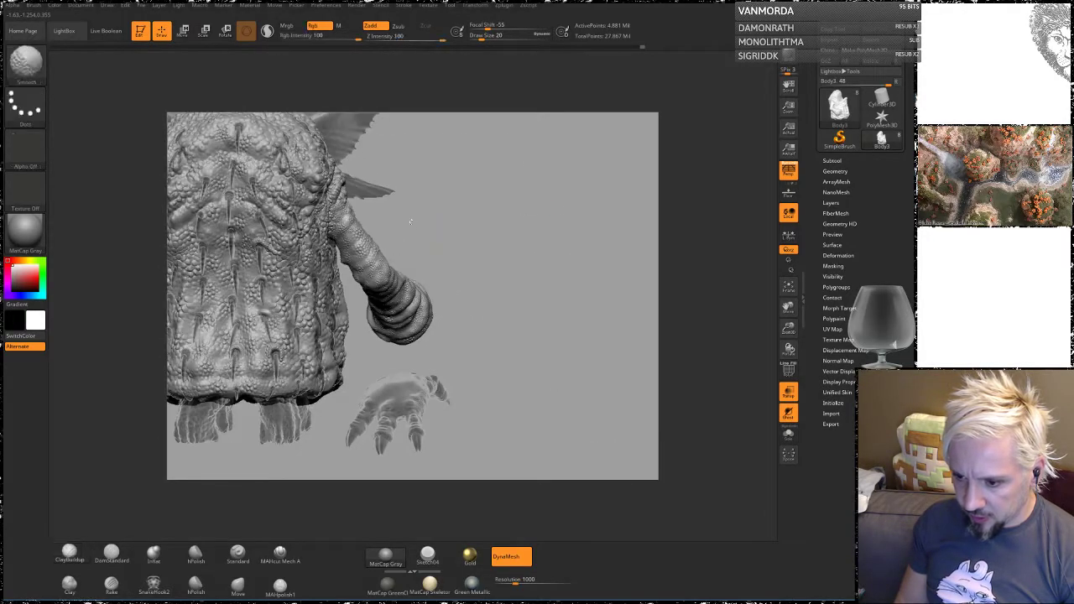
mouse_move(477, 163)
left_mouse_down("ctrl+shift")
mouse_move(340, 374)
mouse_move(351, 371)
left_mouse_up("ctrl+shift")
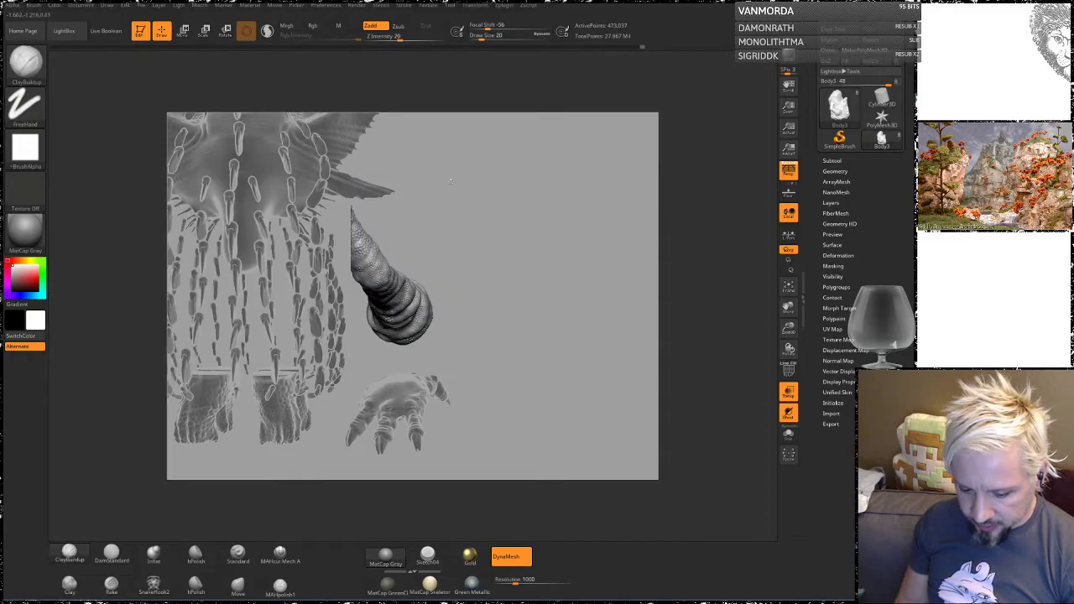
key("ctrl+shift")
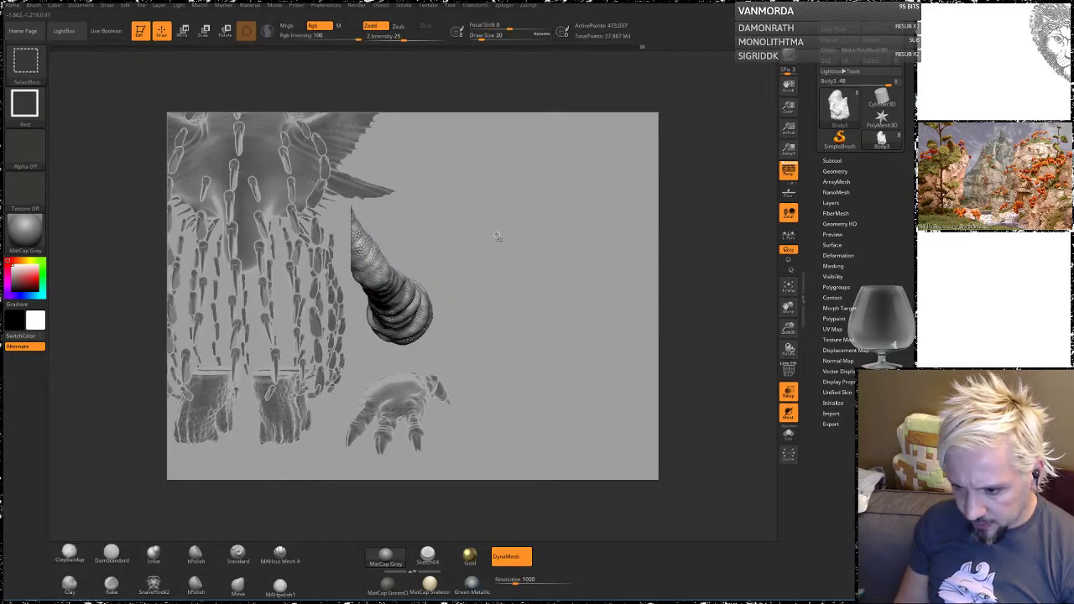
left_click(497, 244, "ctrl+shift")
mouse_move(493, 157)
left_mouse_down("ctrl+shift")
mouse_move(424, 307)
mouse_move(339, 375)
left_mouse_up("ctrl+shift")
mouse_move(492, 264)
left_mouse_down()
mouse_move(452, 246)
mouse_move(502, 271)
mouse_move(496, 407)
left_mouse_up()
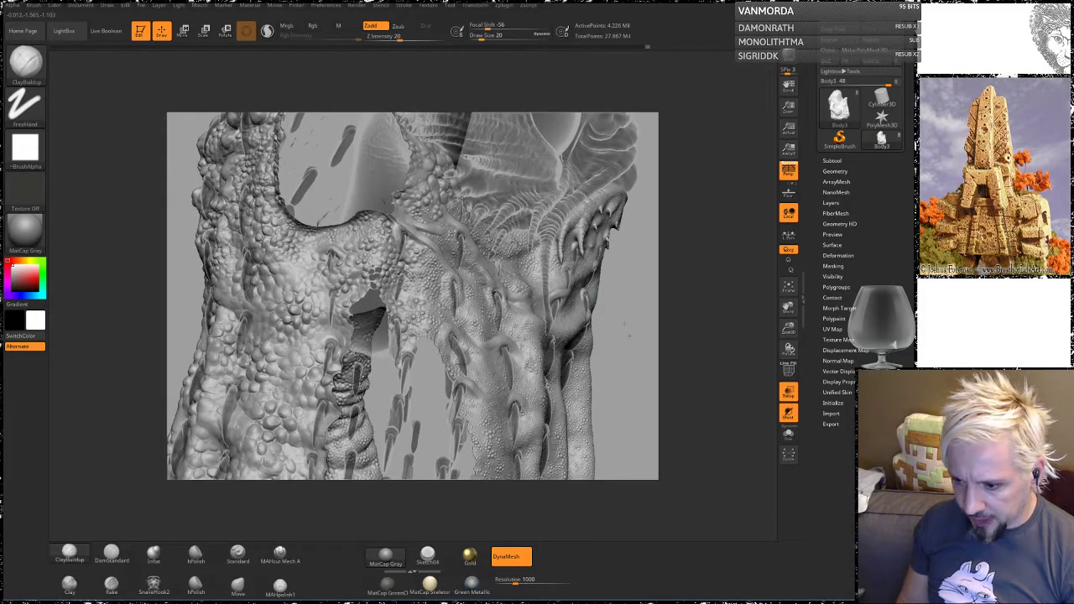
mouse_move(627, 330)
left_mouse_down()
mouse_move(561, 278)
mouse_move(535, 213)
mouse_move(496, 303)
mouse_move(468, 255)
mouse_move(502, 265)
left_mouse_up()
left_click(497, 284, "ctrl+shift")
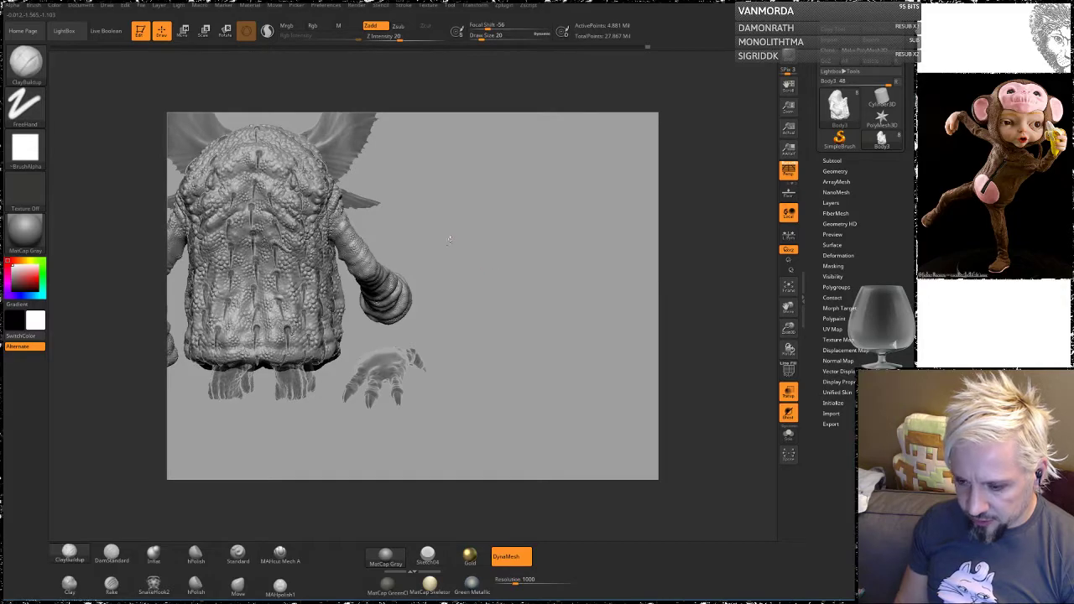
Step: Mask the arm with a rectangular area while checking the body in polyframe view
left_click_drag(450, 239, 508, 258, "alt")
left_click(789, 371)
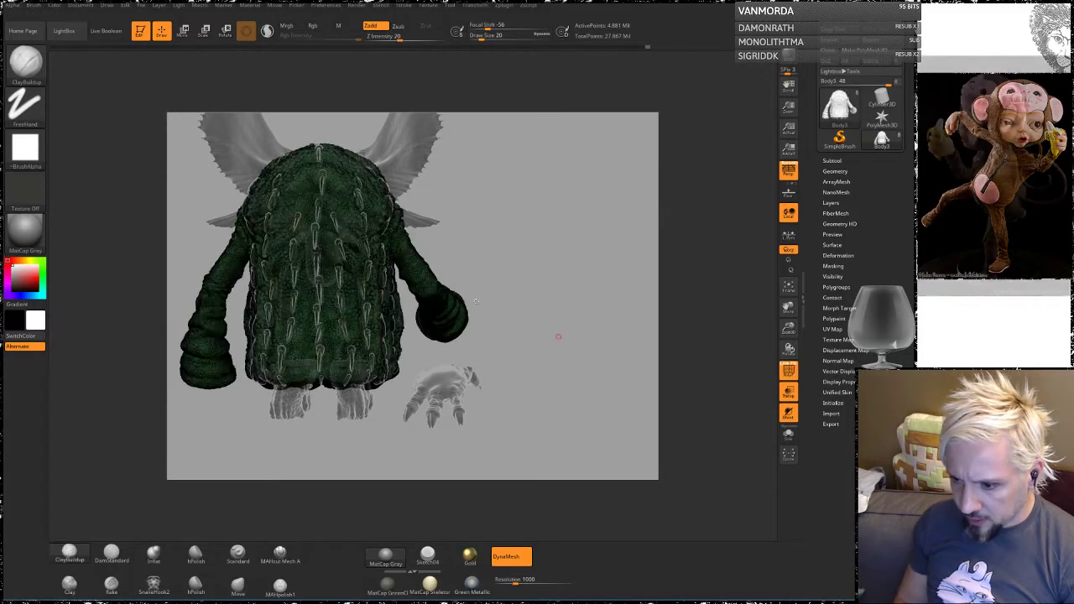
mouse_move(522, 277)
left_mouse_down("alt")
mouse_move(531, 311)
mouse_move(537, 300)
left_mouse_up("alt")
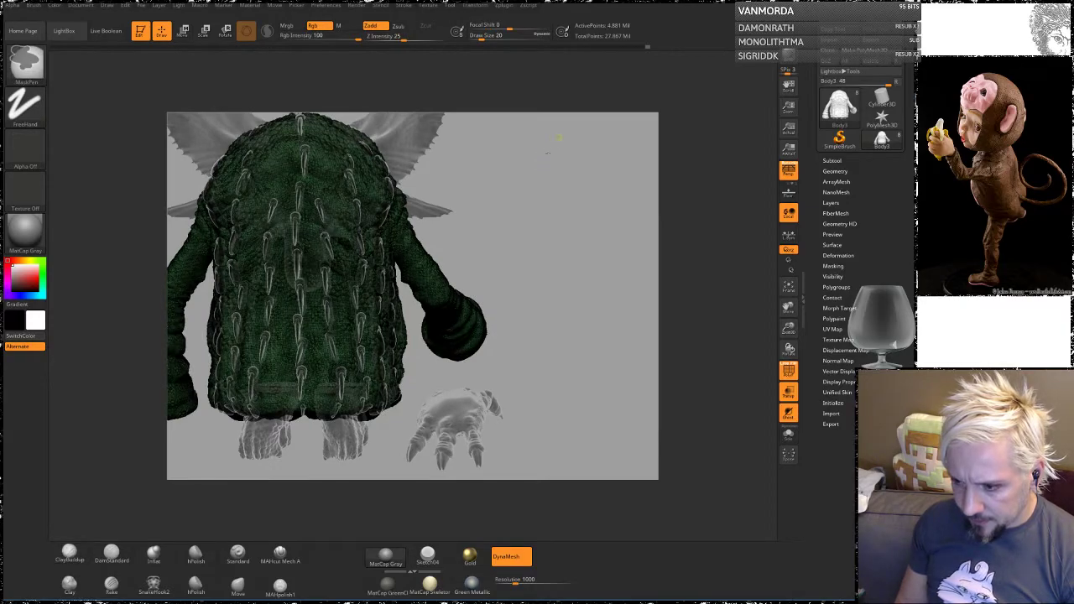
mouse_move(558, 138)
left_mouse_down("ctrl")
mouse_move(396, 408)
mouse_move(397, 442)
left_mouse_up("ctrl")
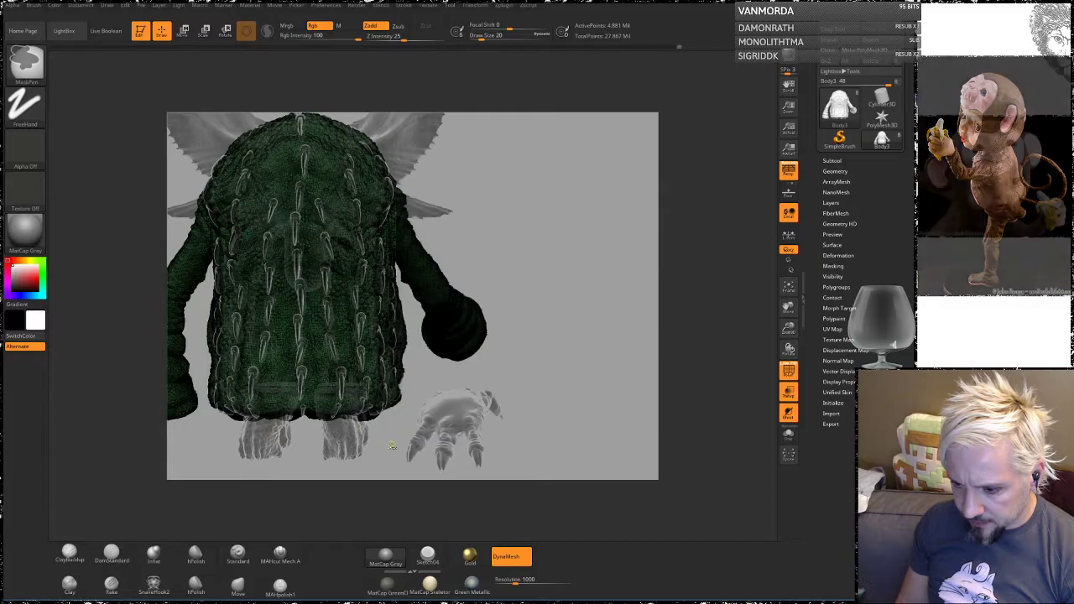
left_click_drag(532, 283, 577, 294)
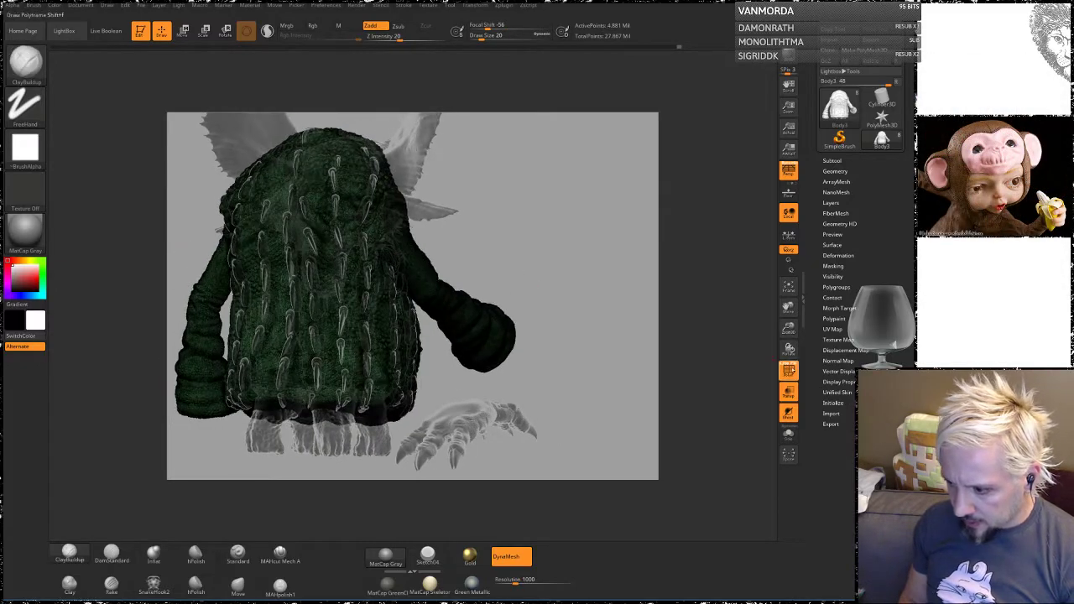
key("shift+f")
Step: Choose SelectLasso for visibility selections and try to lasso the masked arm from the front
mouse_move(604, 253)
left_mouse_down()
mouse_move(587, 241)
mouse_move(529, 272)
left_mouse_up()
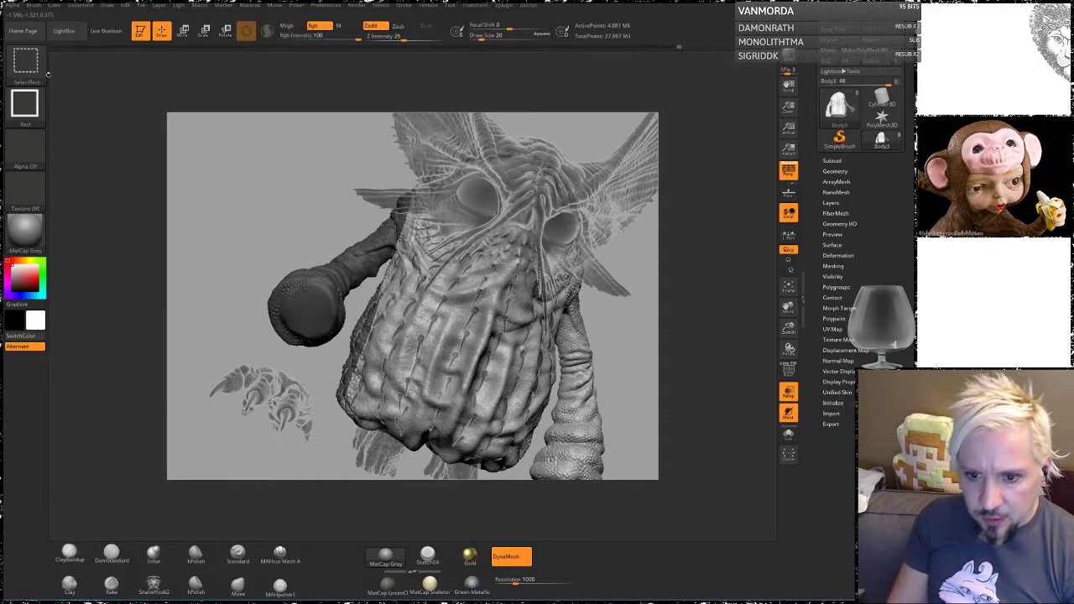
left_click(26, 65, "ctrl+shift")
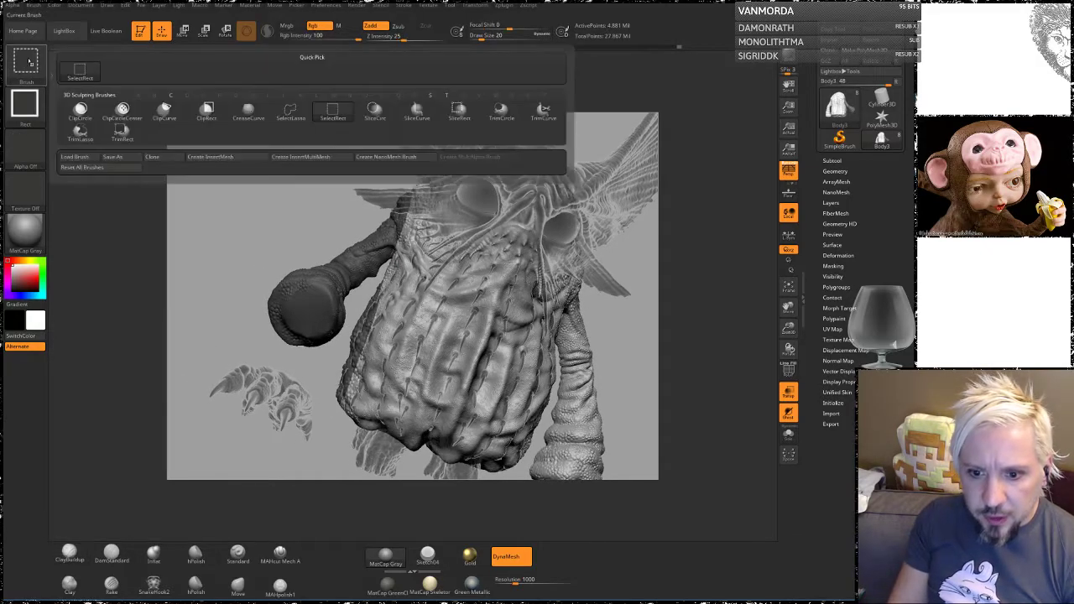
left_click(290, 112)
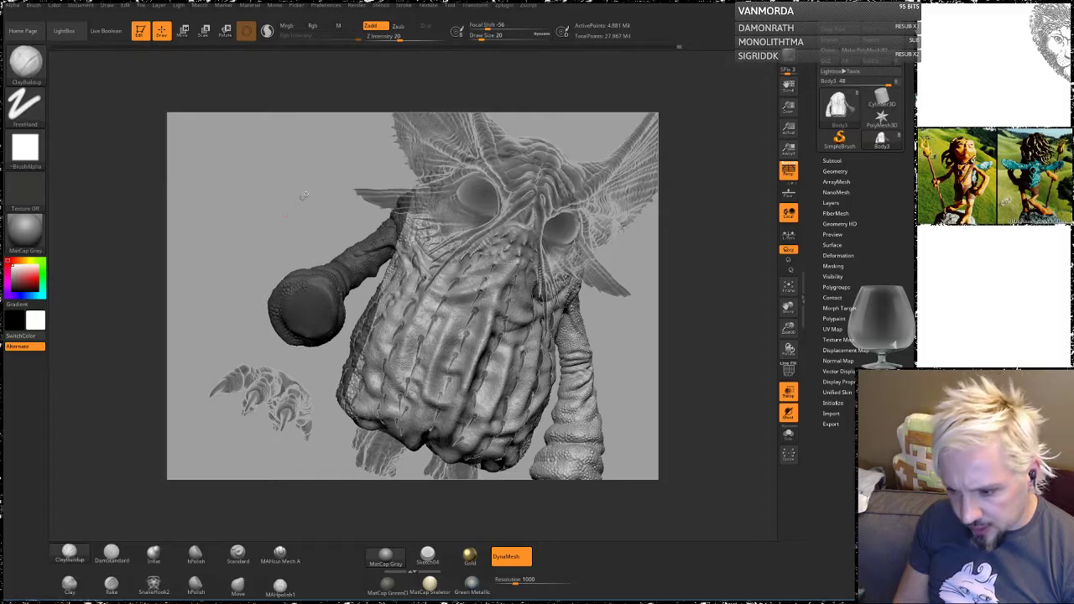
key("ctrl+shift")
mouse_move(241, 351)
left_mouse_down("ctrl+shift")
mouse_move(340, 286)
mouse_move(351, 243)
mouse_move(312, 210)
left_mouse_up("ctrl+shift")
left_click(300, 229, "ctrl+shift")
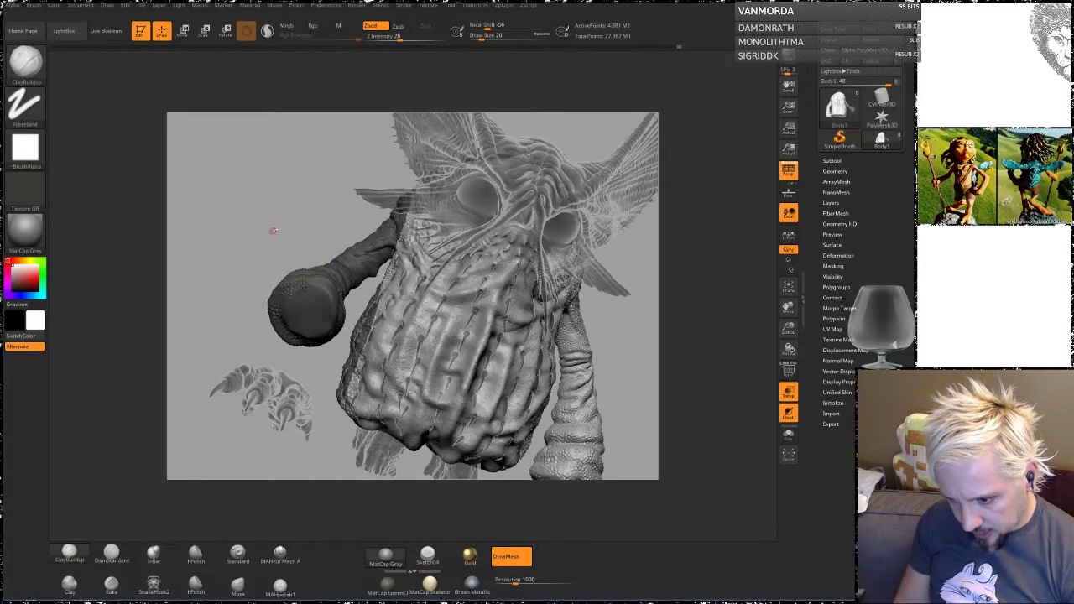
Step: Clear the arm's mask and remesh the body with DynaMesh at resolution 1000
left_click(279, 228, "ctrl")
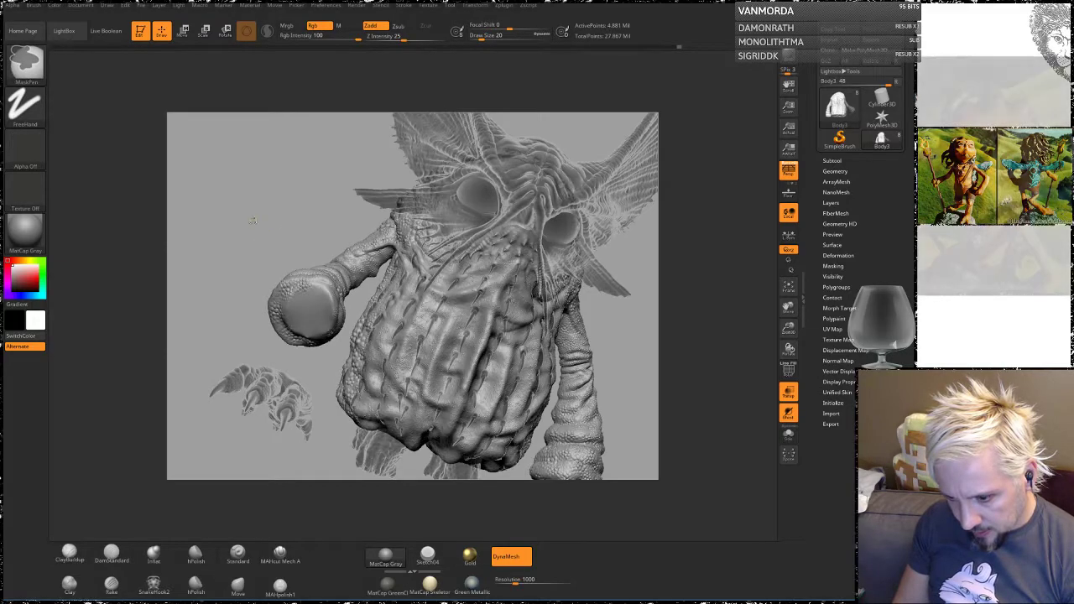
left_click_drag(253, 226, 228, 347, "ctrl")
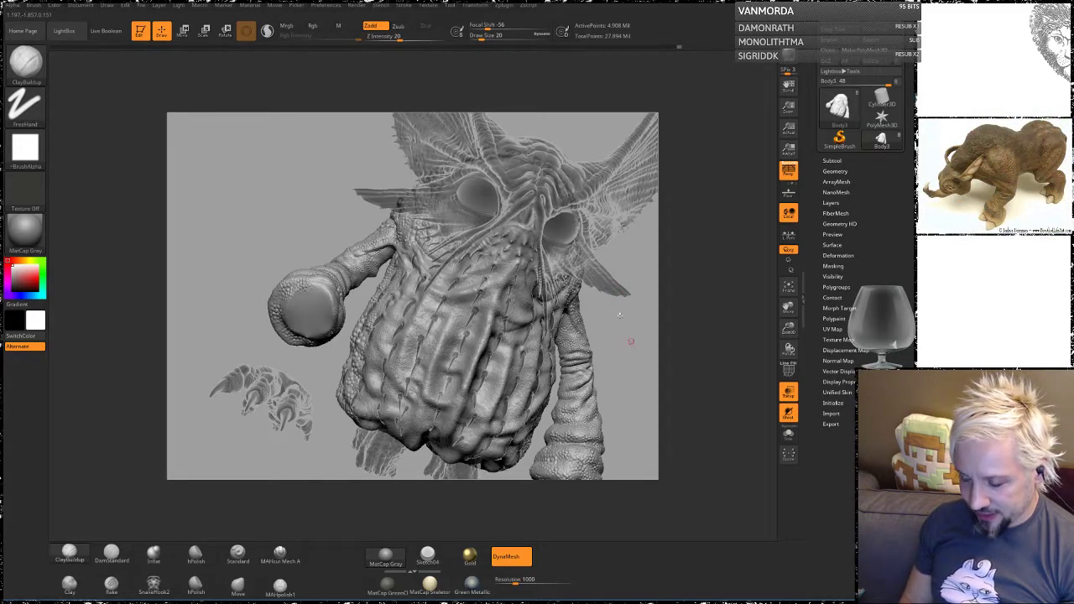
Step: Inspect the armpit and arm in polyframe view and undo the DynaMesh remesh
mouse_move(631, 340)
left_mouse_down()
mouse_move(682, 349)
mouse_move(619, 362)
mouse_move(677, 527)
mouse_move(738, 361)
left_mouse_up()
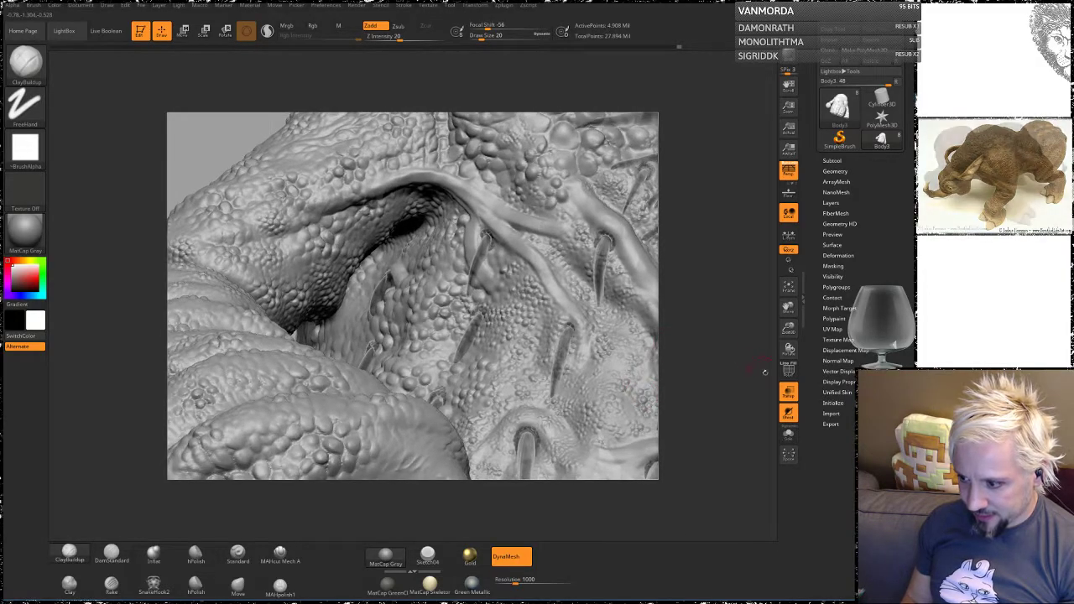
key("shift+f")
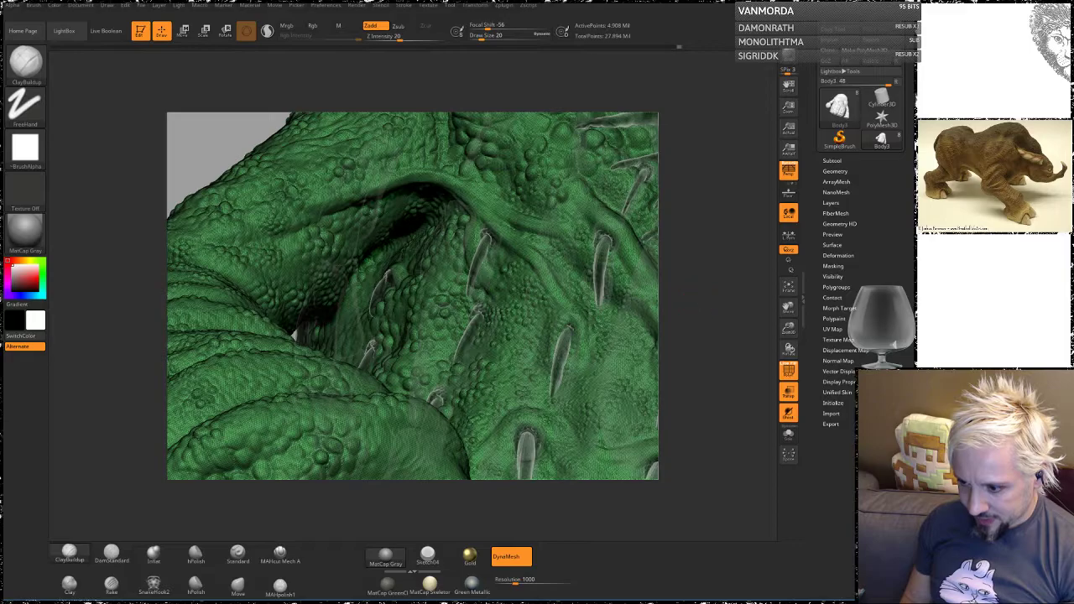
left_click_drag(701, 289, 772, 315)
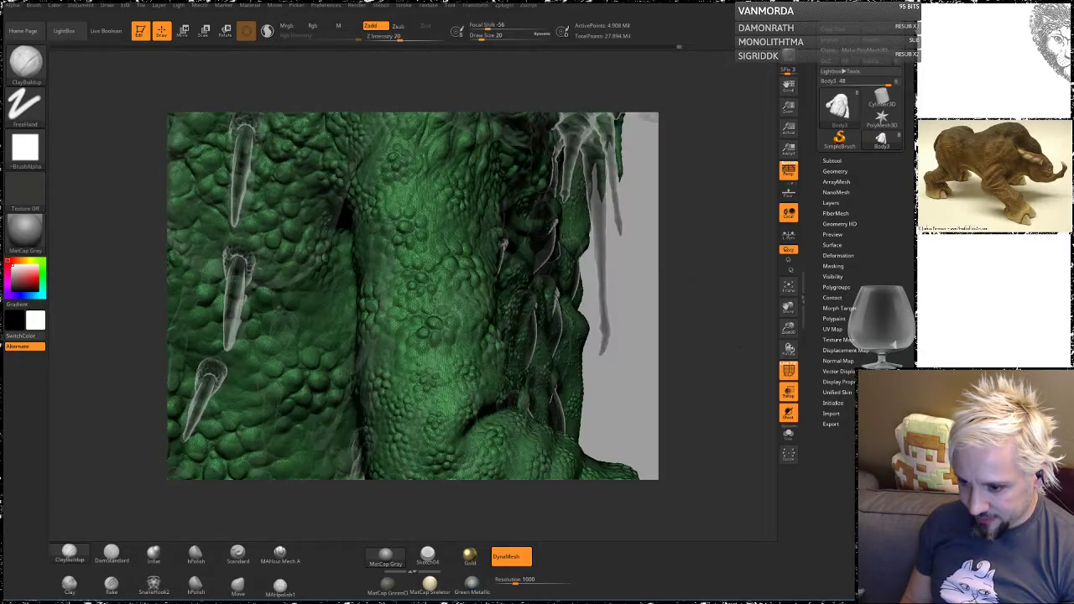
left_click_drag(671, 251, 731, 343)
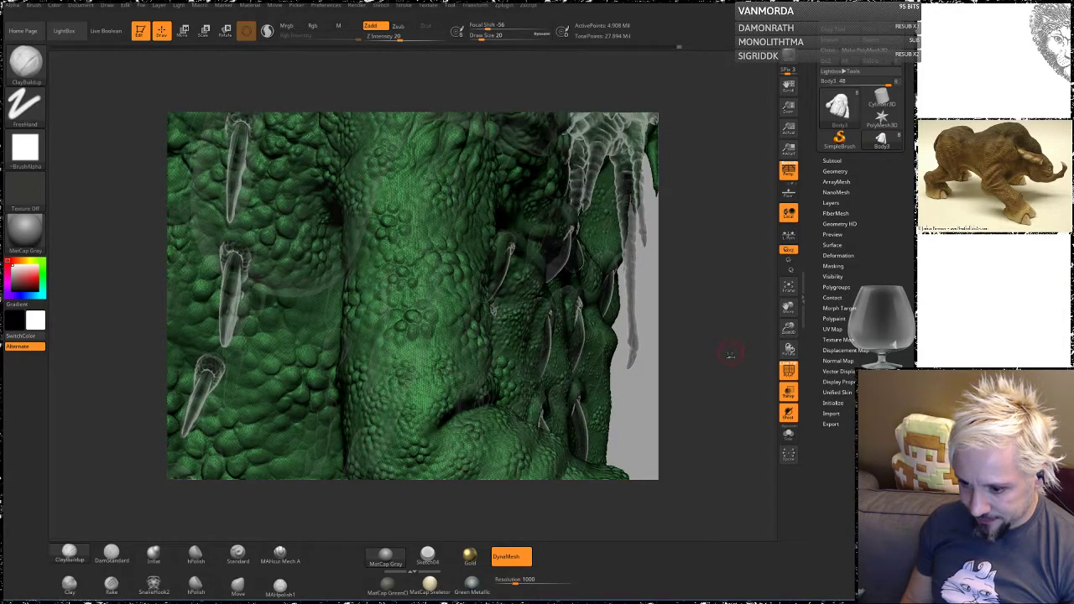
key("ctrl")
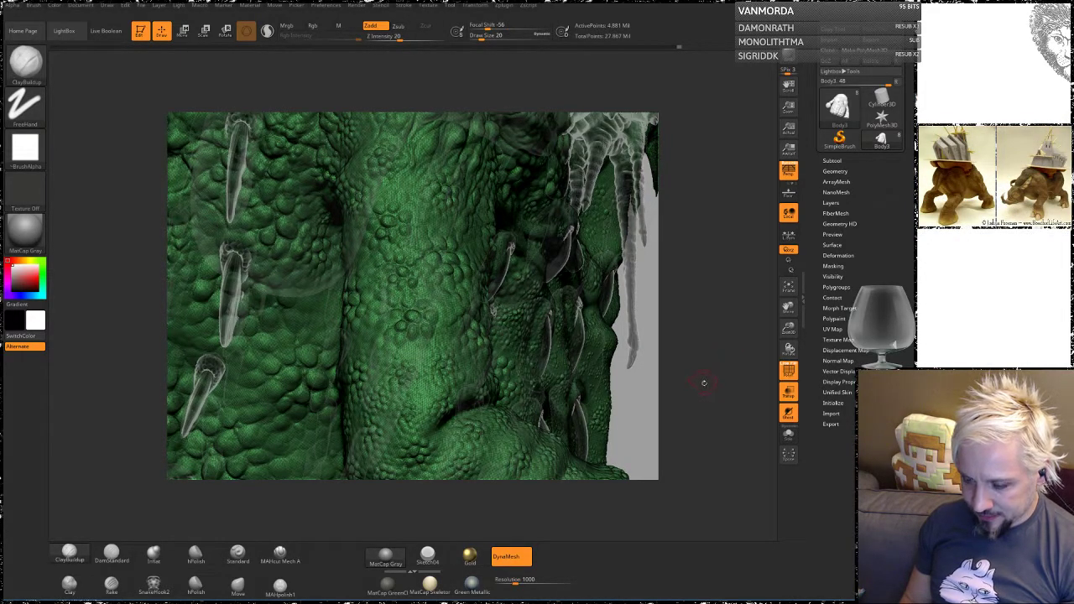
Step: Choose MaskLasso as the masking brush with the whole arm in view
mouse_move(704, 383)
left_mouse_down()
mouse_move(667, 420)
mouse_move(702, 325)
left_mouse_up()
mouse_move(712, 384)
left_mouse_down()
mouse_move(693, 355)
mouse_move(675, 375)
left_mouse_up()
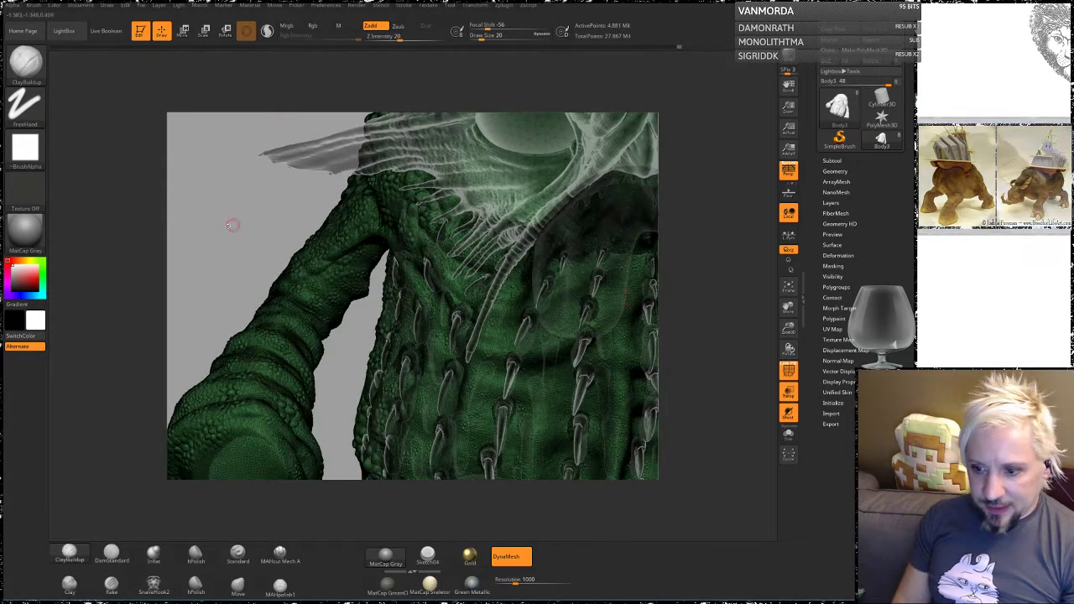
left_click_drag(353, 305, 441, 237, "alt")
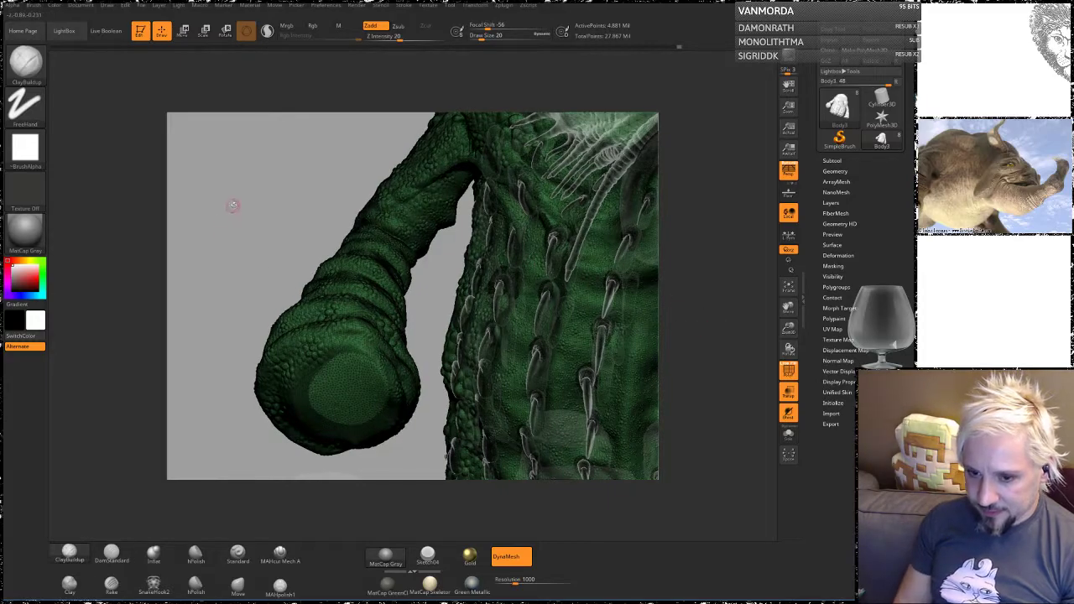
key("ctrl+shift")
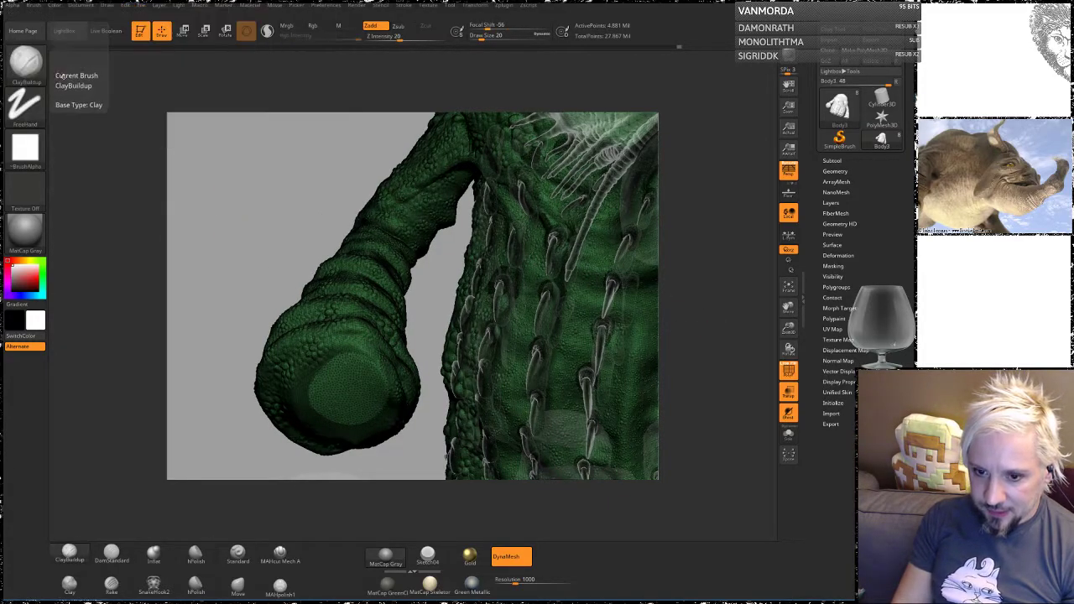
key("ctrl")
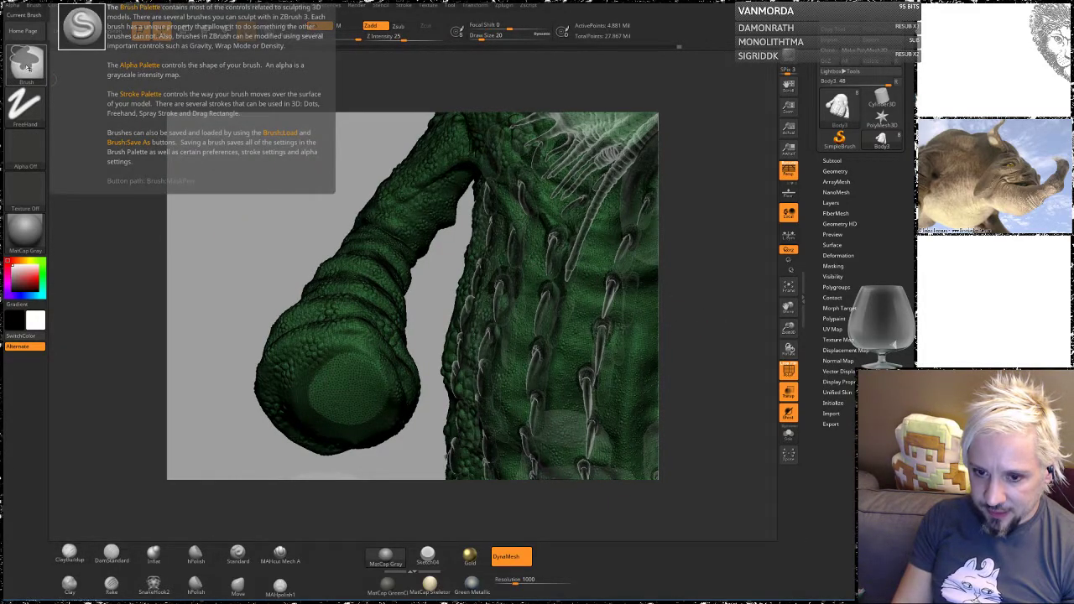
left_click(29, 66)
key("ctrl")
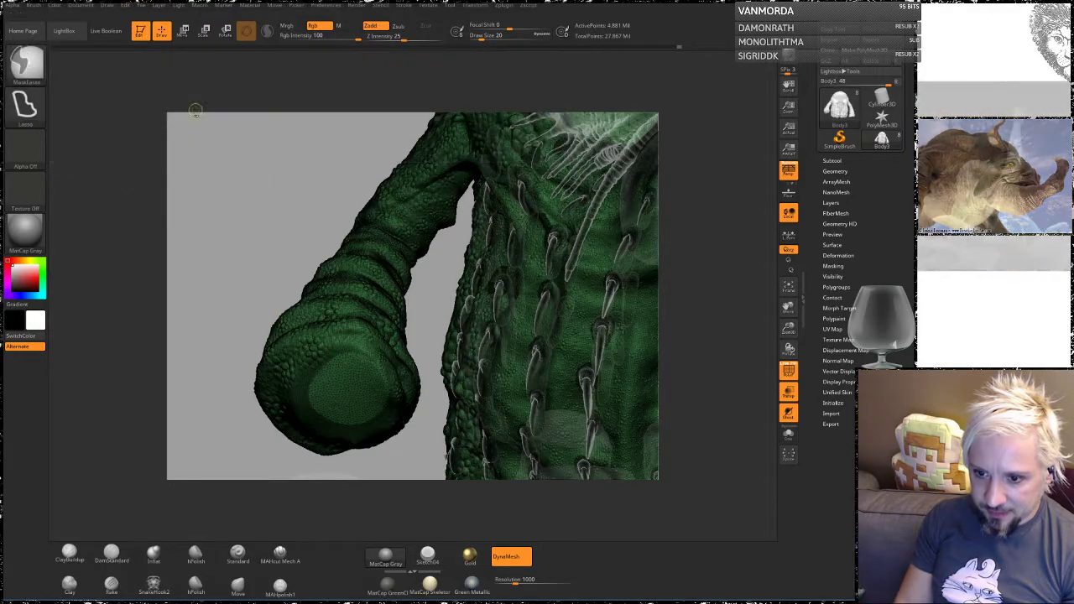
left_click(207, 111)
Step: Lasso a mask over the arm up to the shoulder and turn off the polyframe display
left_click_drag(242, 199, 289, 164, "alt")
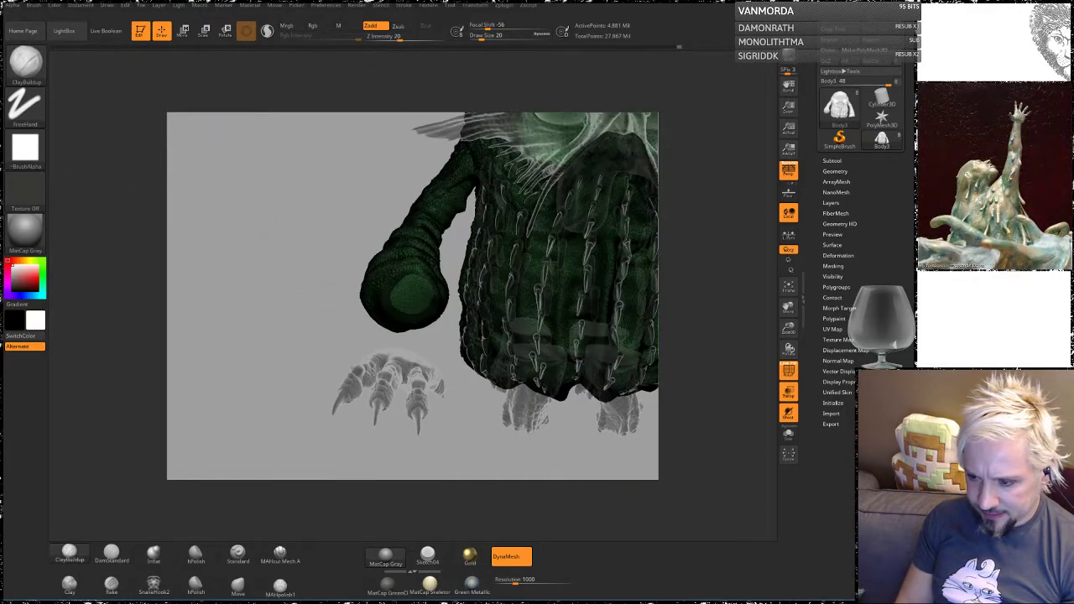
mouse_move(308, 240)
left_mouse_down("ctrl")
mouse_move(292, 286)
mouse_move(348, 353)
mouse_move(410, 361)
mouse_move(457, 335)
mouse_move(470, 187)
left_mouse_up("ctrl")
mouse_move(334, 182)
left_mouse_down("ctrl")
mouse_move(336, 117)
mouse_move(353, 119)
left_mouse_up("ctrl")
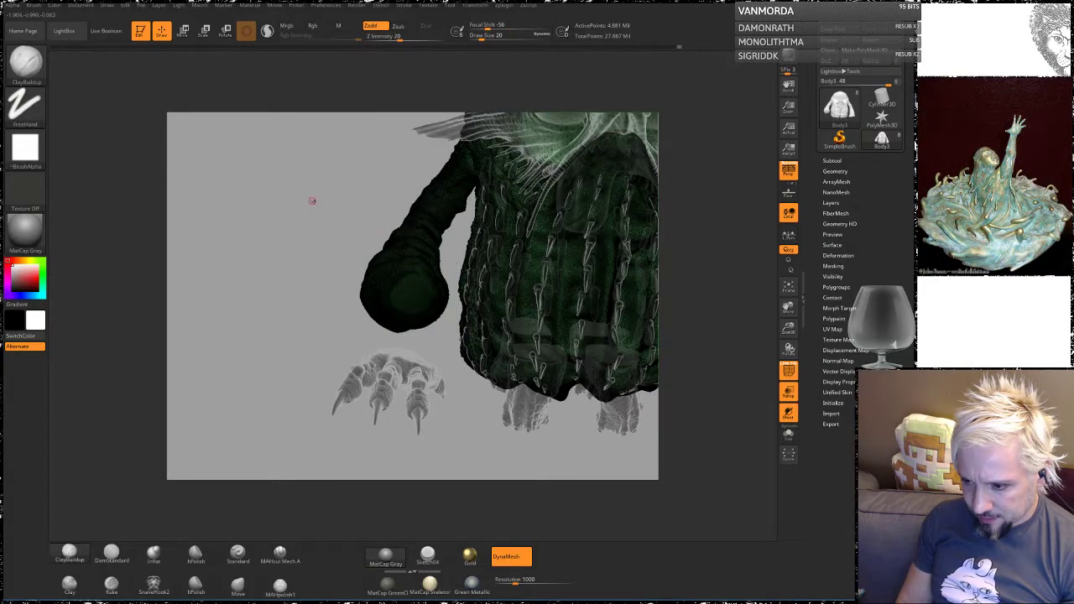
left_click_drag(313, 202, 345, 215)
left_click(790, 371)
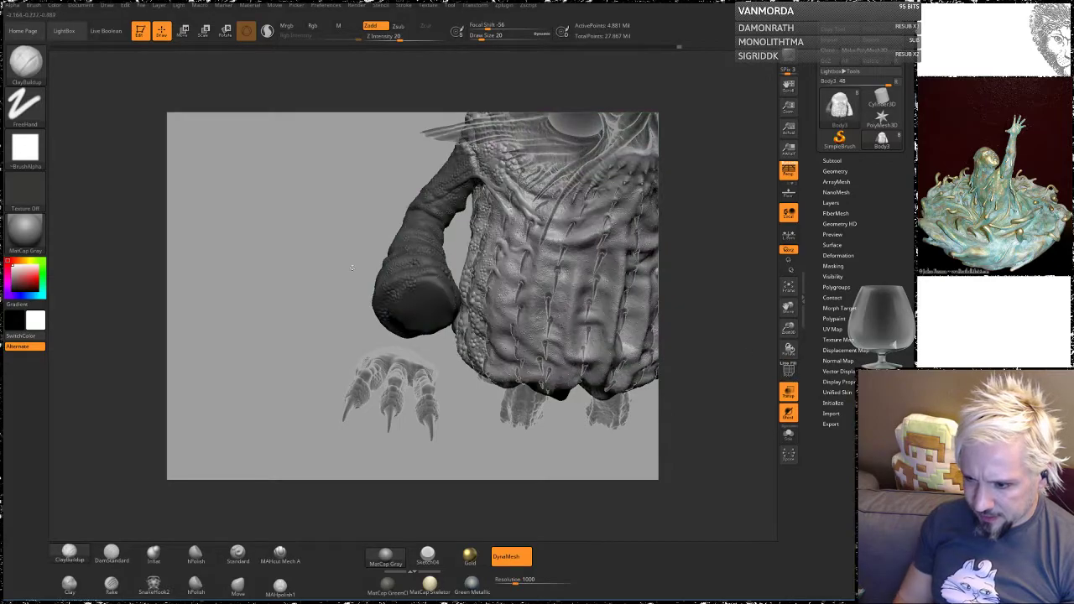
left_click_drag(276, 196, 329, 363, "alt")
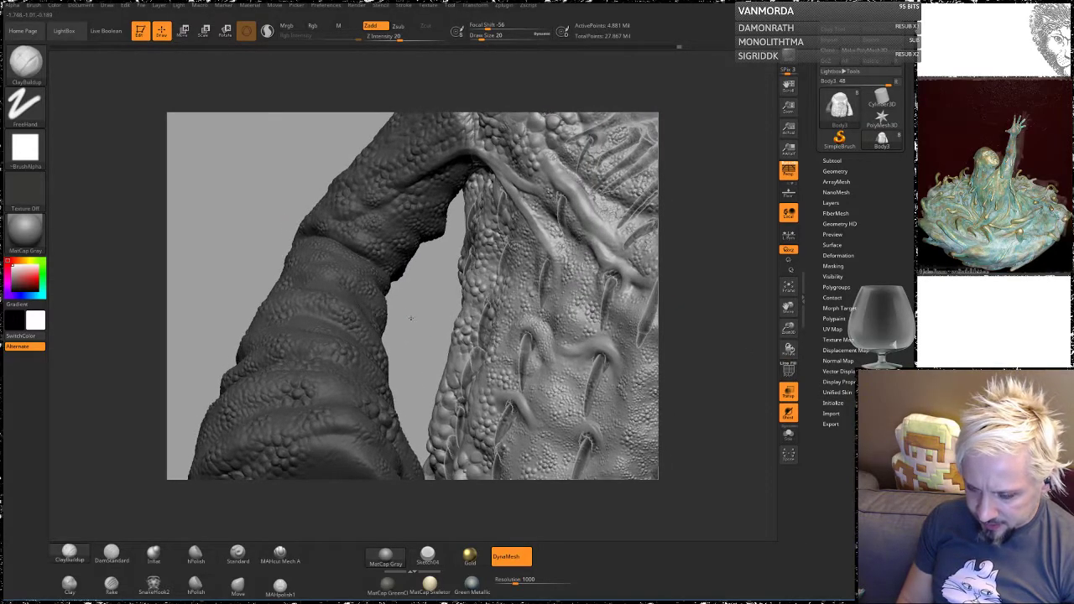
Step: Touch up the arm's mask around the armpit gap and check its boundary from several angles
left_click_drag(411, 317, 445, 293)
key("ctrl")
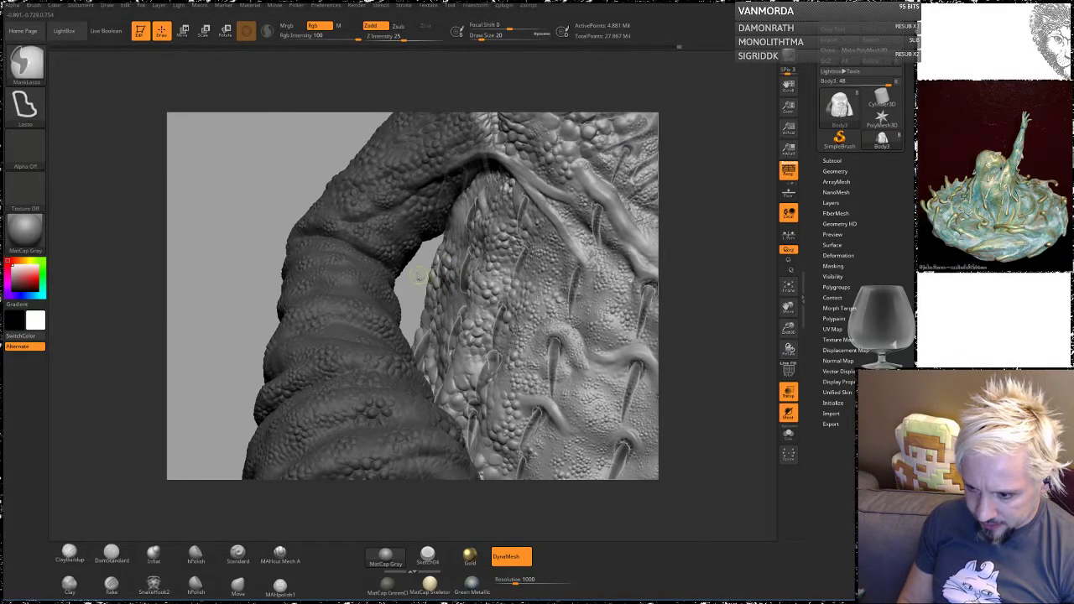
mouse_move(417, 280)
left_mouse_down("ctrl")
mouse_move(471, 313)
mouse_move(546, 260)
mouse_move(531, 191)
mouse_move(417, 187)
mouse_move(441, 239)
mouse_move(420, 272)
left_mouse_up("ctrl")
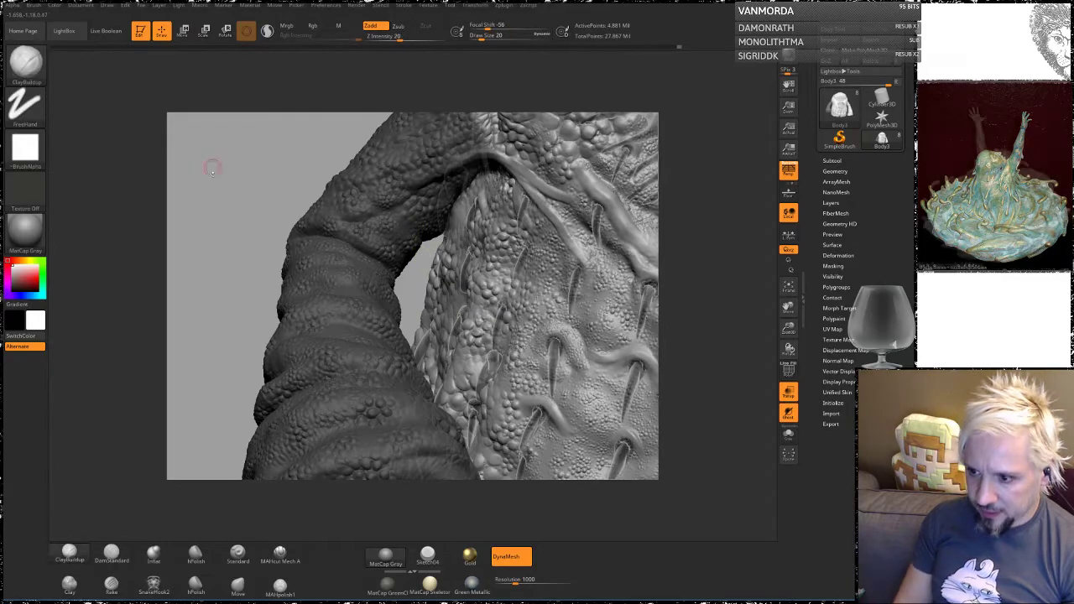
left_click_drag(212, 168, 202, 144, "alt")
left_click_drag(293, 203, 227, 252)
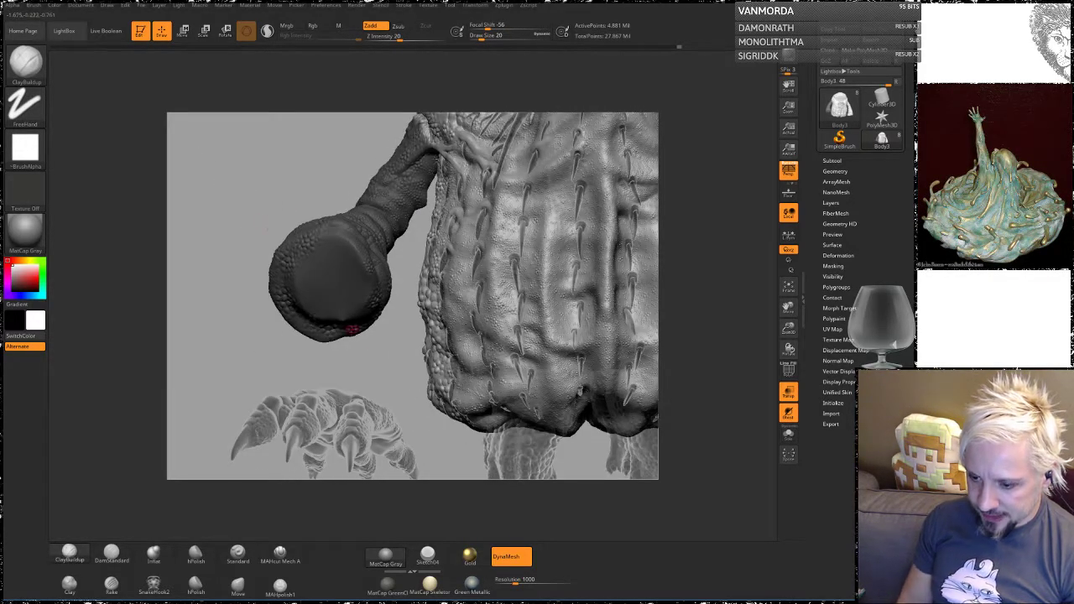
Step: Lasso a mask over the opposite arm up to the shoulder and check both masked arms
mouse_move(373, 359)
left_mouse_down("alt")
mouse_move(554, 351)
mouse_move(502, 319)
mouse_move(516, 390)
mouse_move(521, 272)
left_mouse_up("alt")
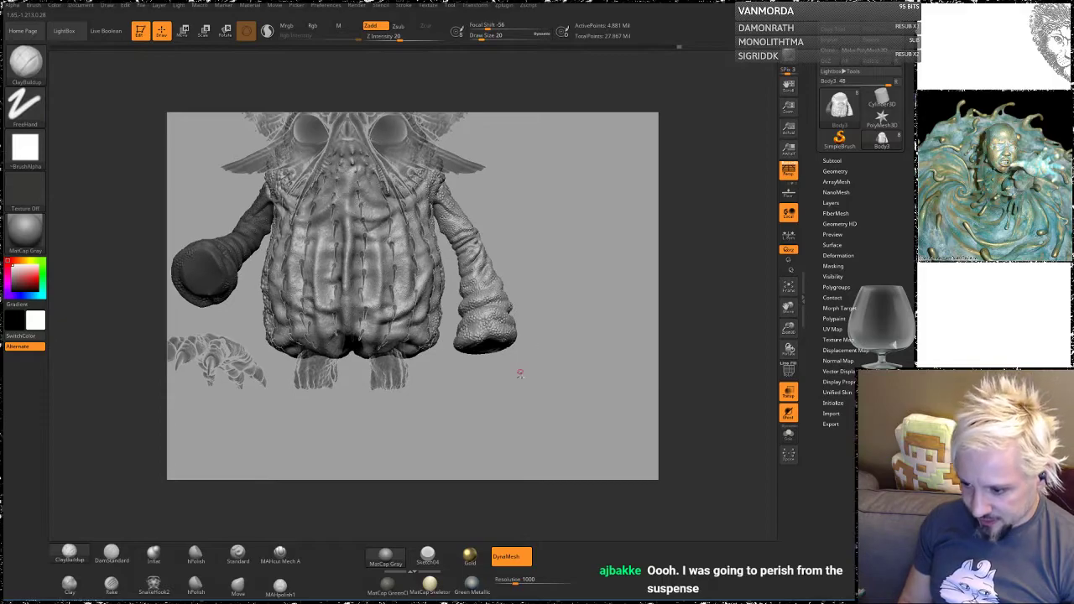
key("ctrl")
mouse_move(516, 382)
left_mouse_down("ctrl")
mouse_move(517, 171)
mouse_move(499, 133)
mouse_move(457, 134)
mouse_move(449, 155)
mouse_move(433, 235)
mouse_move(436, 294)
left_mouse_up("ctrl")
left_click_drag(437, 200, 444, 258, "ctrl")
mouse_move(470, 315)
left_mouse_down("ctrl")
mouse_move(445, 346)
mouse_move(438, 380)
left_mouse_up("ctrl")
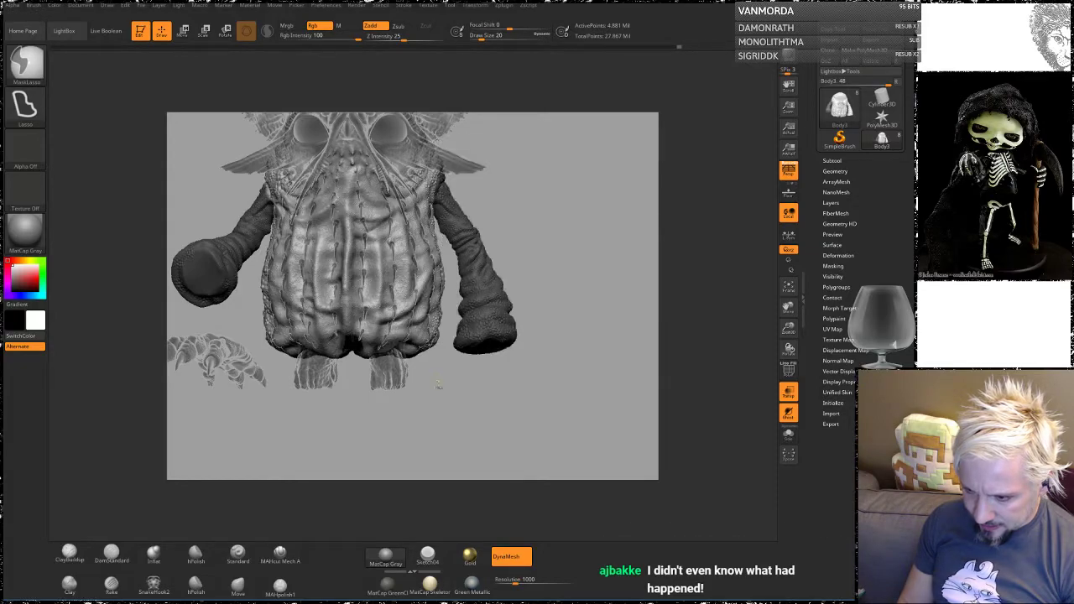
left_click_drag(562, 281, 537, 235)
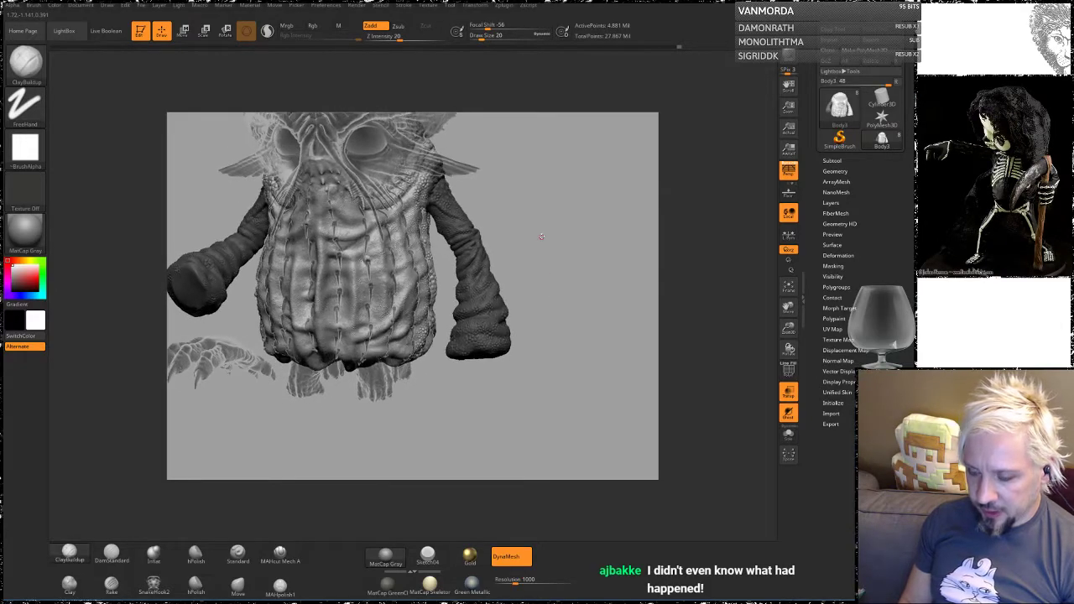
left_click_drag(568, 279, 548, 223)
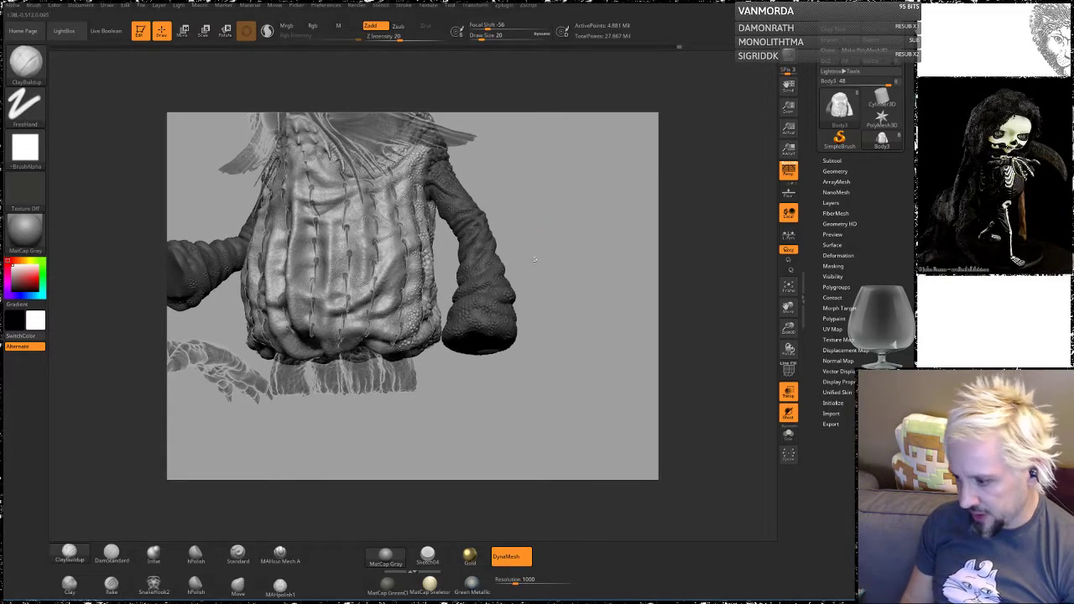
mouse_move(569, 274)
left_mouse_down()
mouse_move(564, 336)
mouse_move(561, 286)
mouse_move(592, 293)
left_mouse_up()
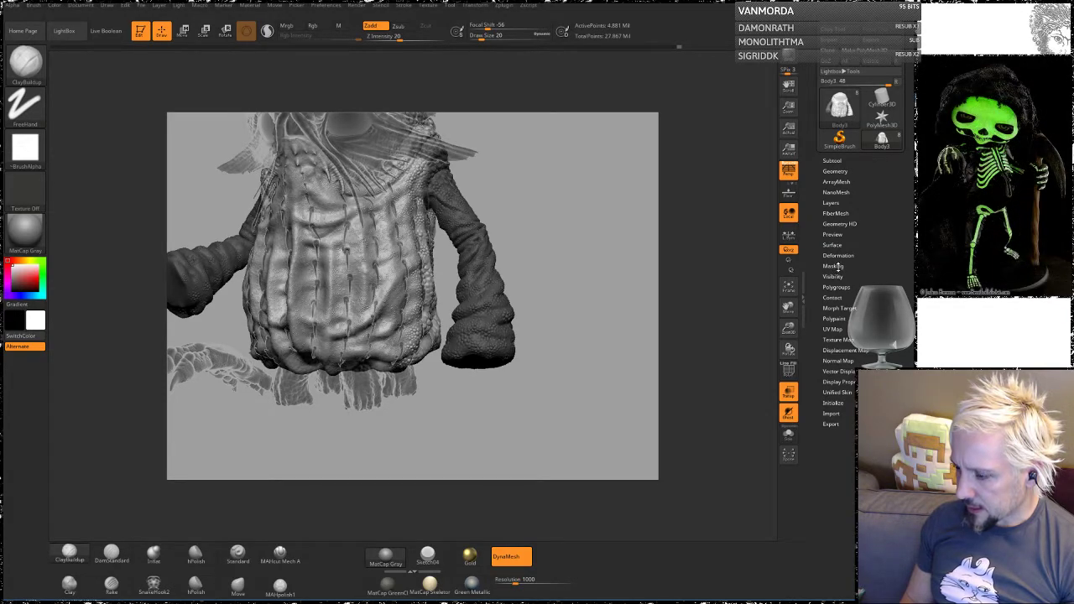
Step: Turn on polyframe and make the masked arms a separate polygroup with Group Masked
left_click_drag(835, 287, 835, 286)
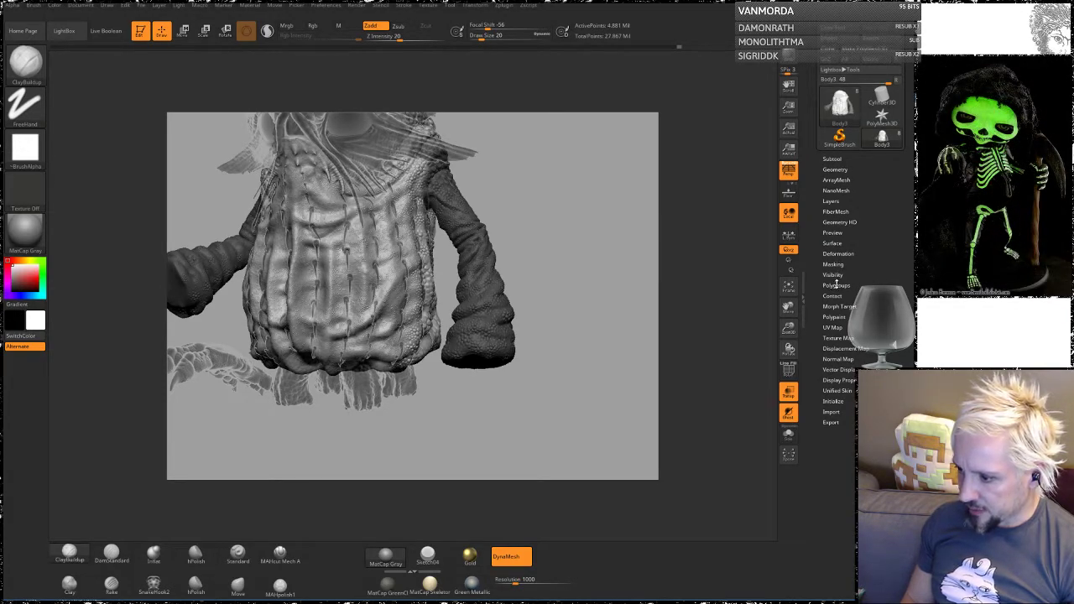
left_click(836, 285)
key("shift+f")
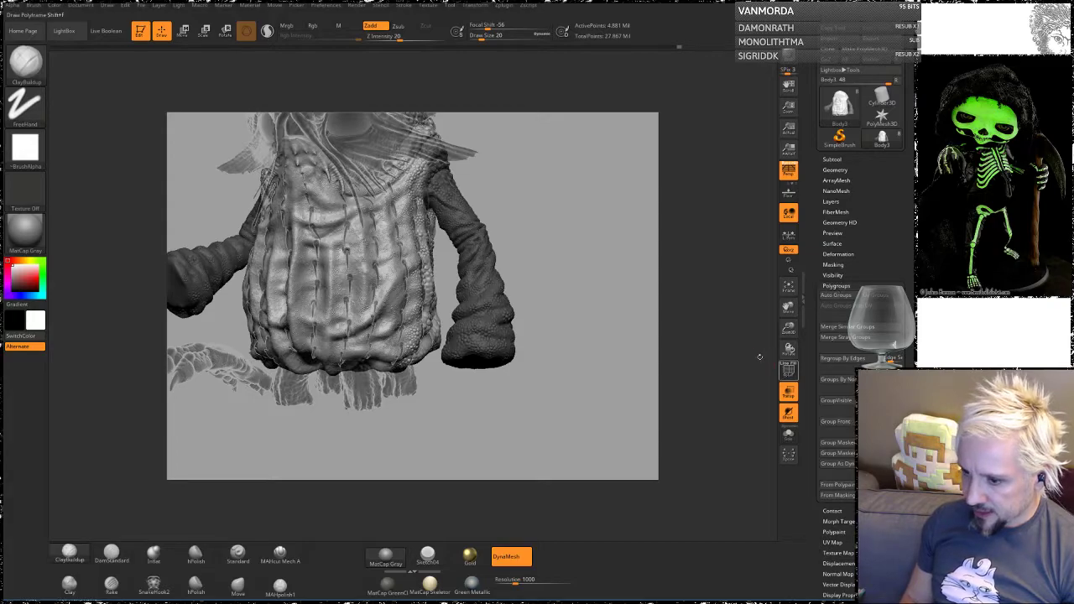
mouse_move(530, 208)
left_mouse_down()
mouse_move(579, 230)
mouse_move(554, 235)
left_mouse_up()
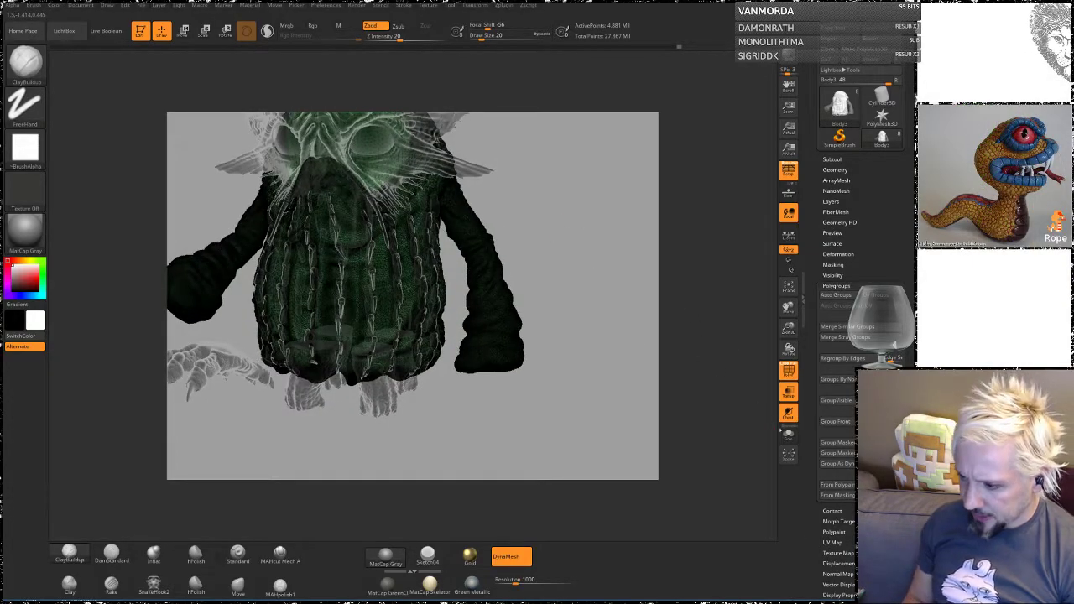
left_click(839, 446)
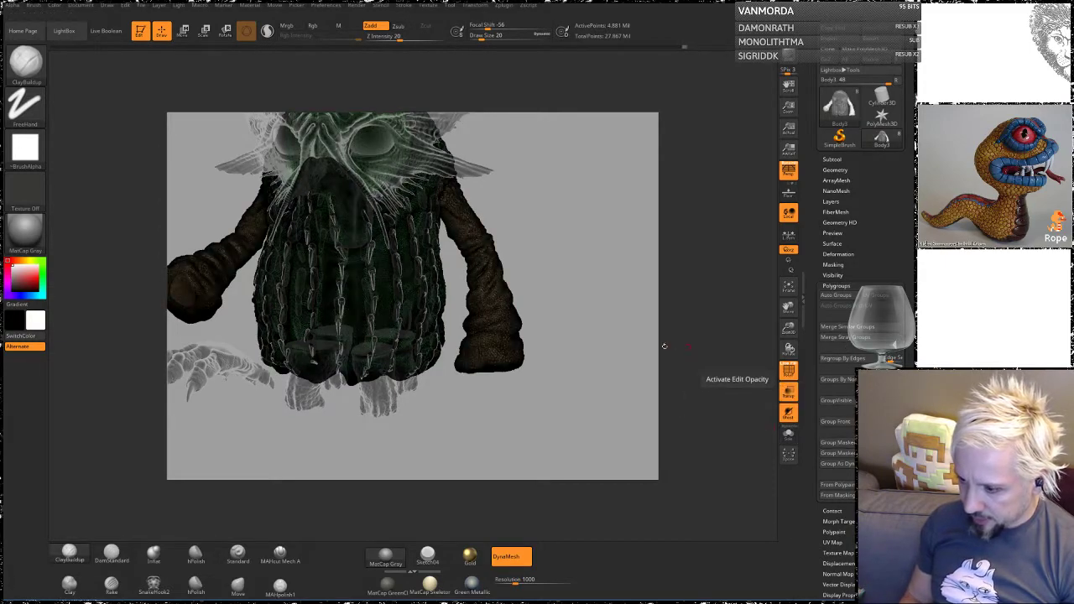
Step: Turn off transparency, clear the body's mask, and hide the polyframe after checking the new arm polygroup
left_click(789, 369)
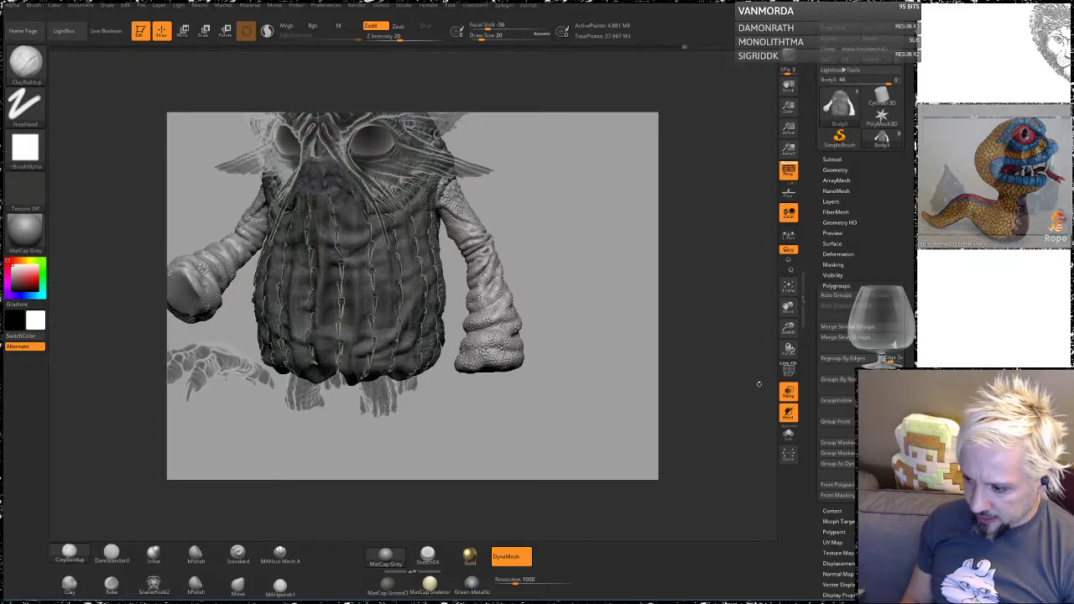
left_click(789, 391)
key("ctrl")
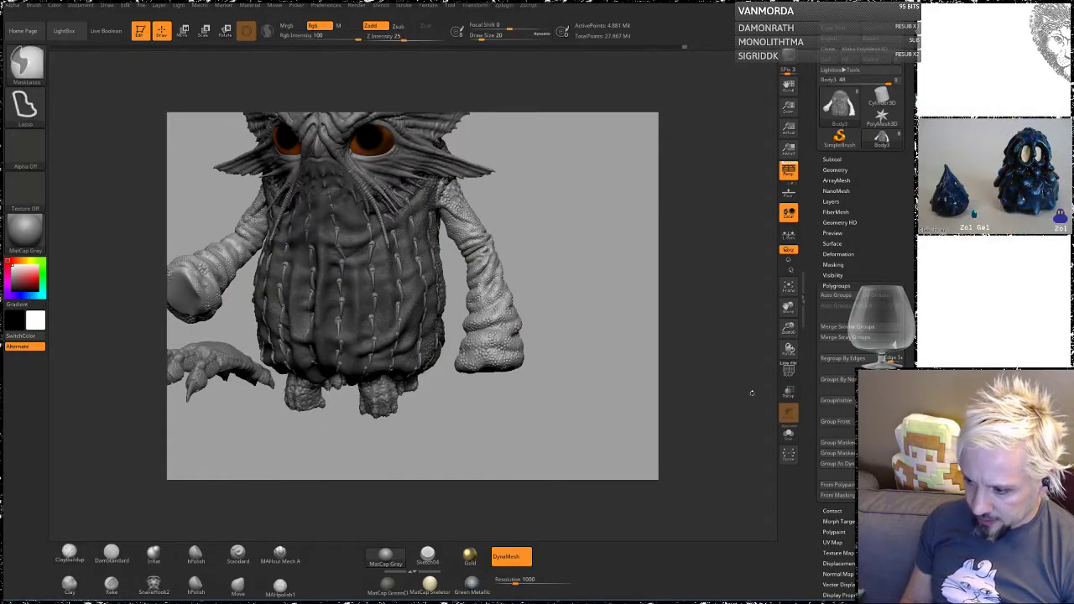
left_click(789, 369)
key("ctrl")
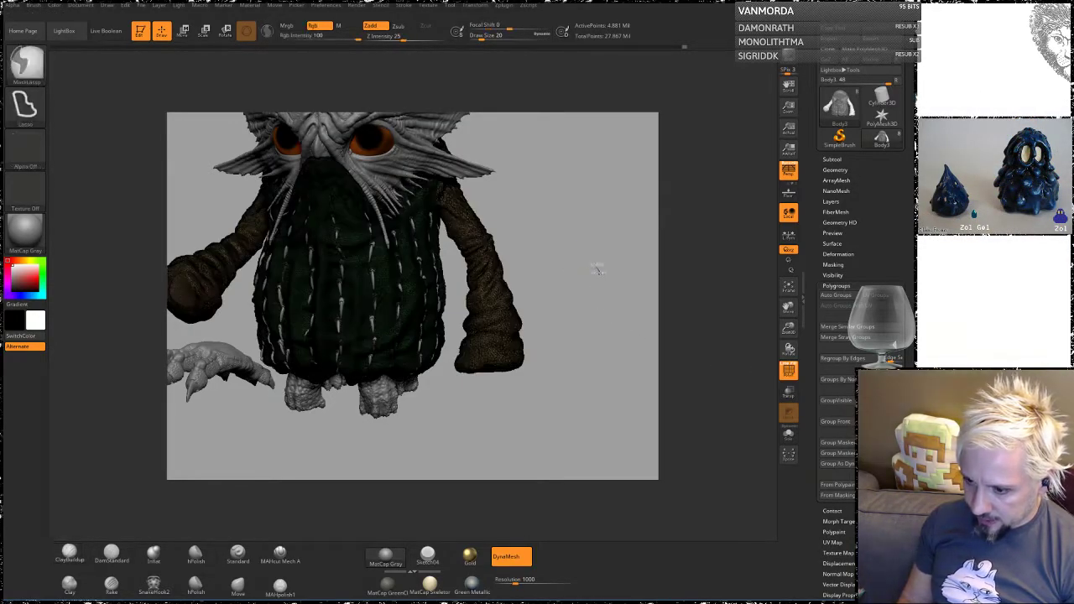
mouse_move(597, 270)
left_mouse_down("ctrl")
mouse_move(587, 294)
mouse_move(602, 284)
mouse_move(616, 296)
left_mouse_up("ctrl")
key("ctrl")
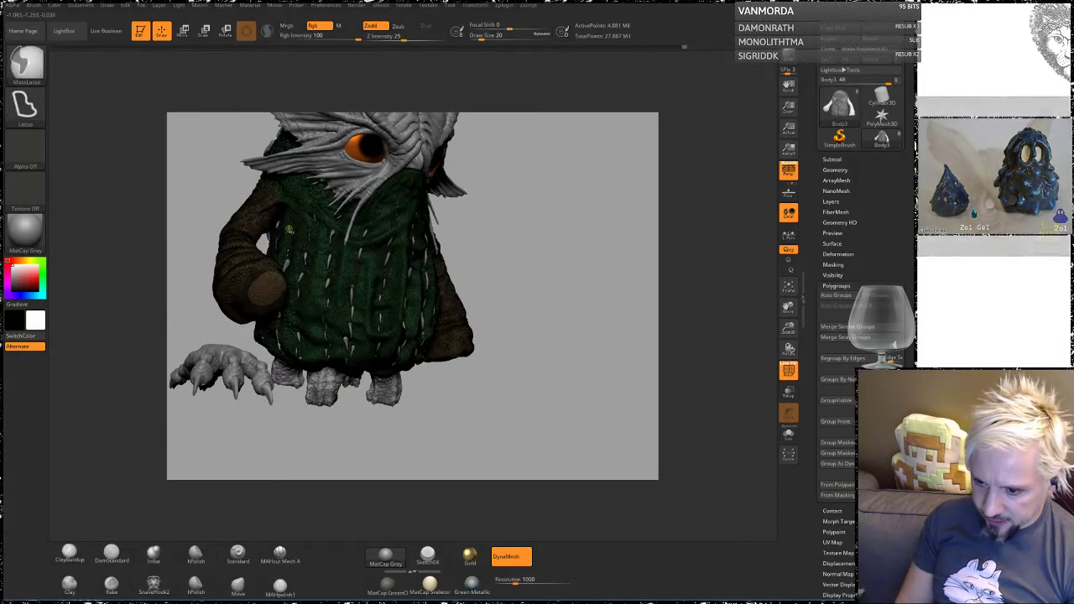
key("ctrl+shift")
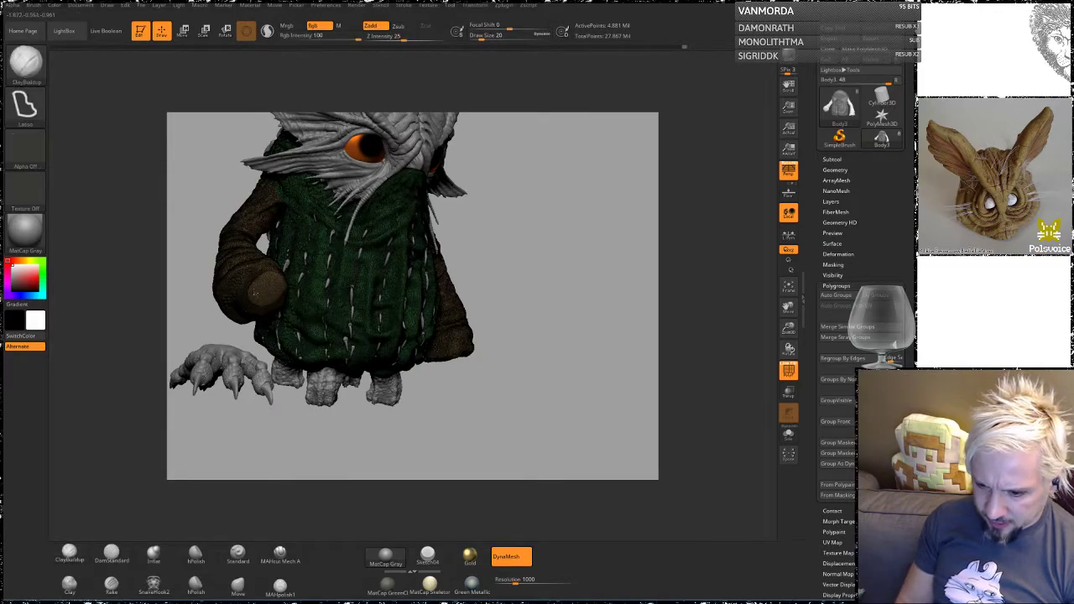
left_click(788, 373)
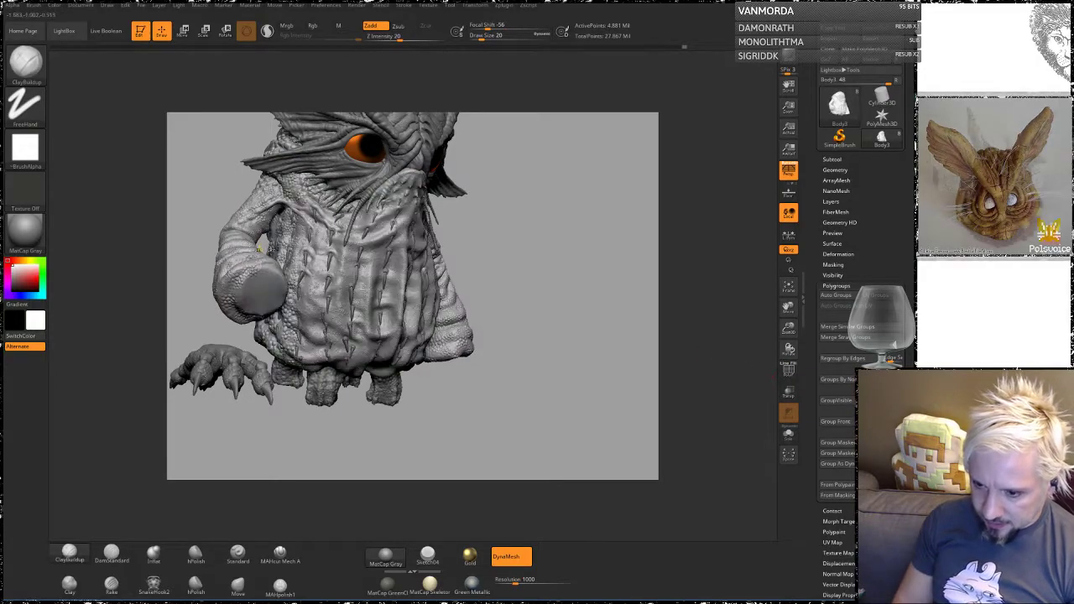
Step: Choose SelectRect for visibility selections and isolate the torso polygroup so the arms are hidden
key("ctrl+shift")
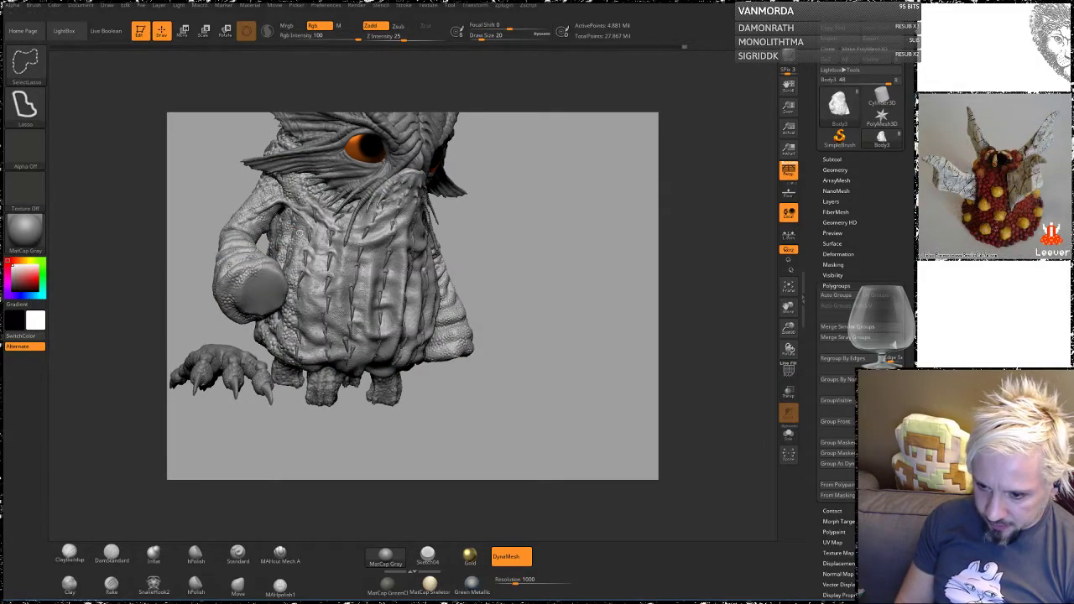
mouse_move(504, 261)
left_mouse_down()
mouse_move(210, 214)
mouse_move(252, 215)
mouse_move(273, 198)
mouse_move(290, 382)
left_mouse_up()
key("ctrl")
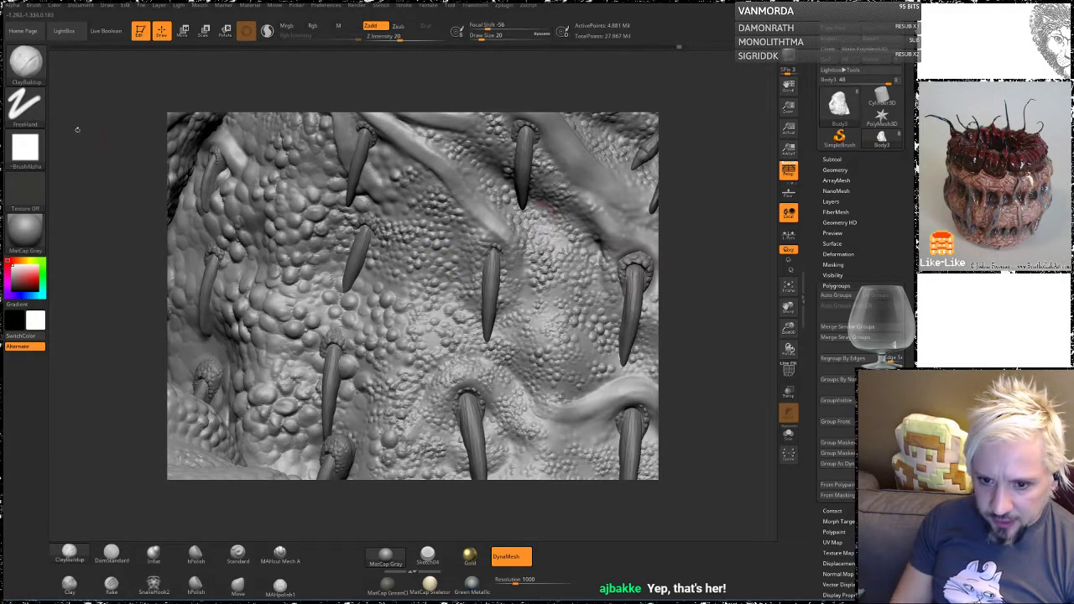
key("ctrl+shift")
left_click(35, 69, "ctrl+shift")
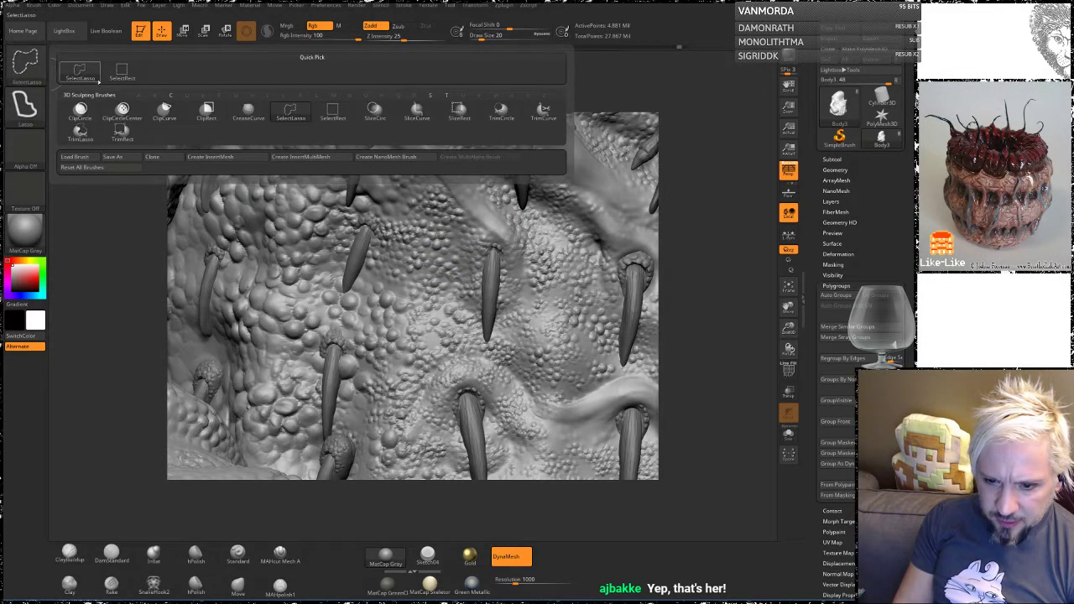
left_click(122, 74, "ctrl+shift")
key("ctrl+shift")
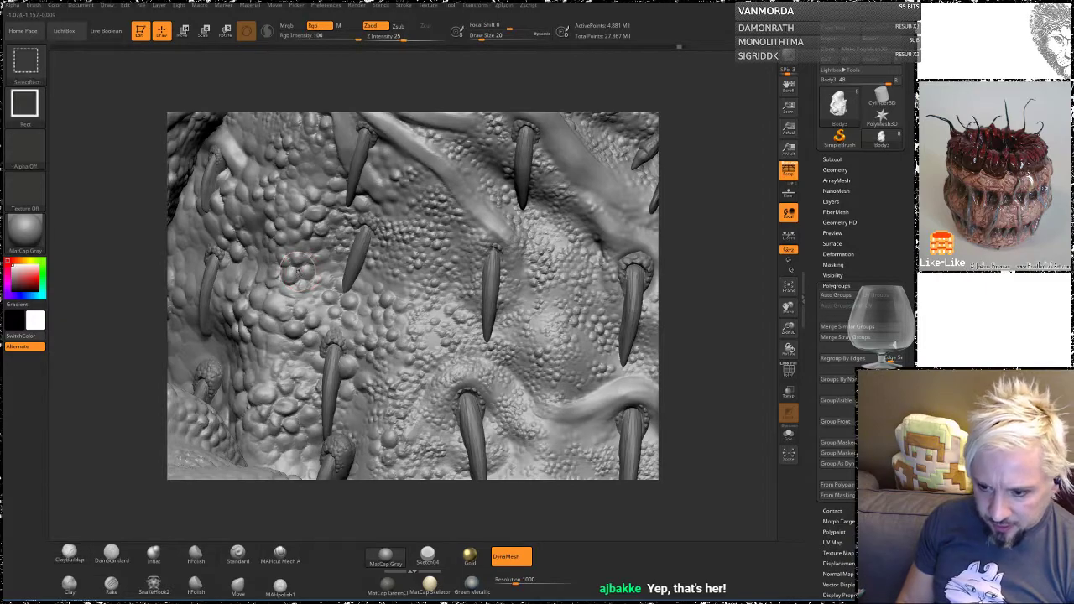
left_click(301, 273, "ctrl+shift")
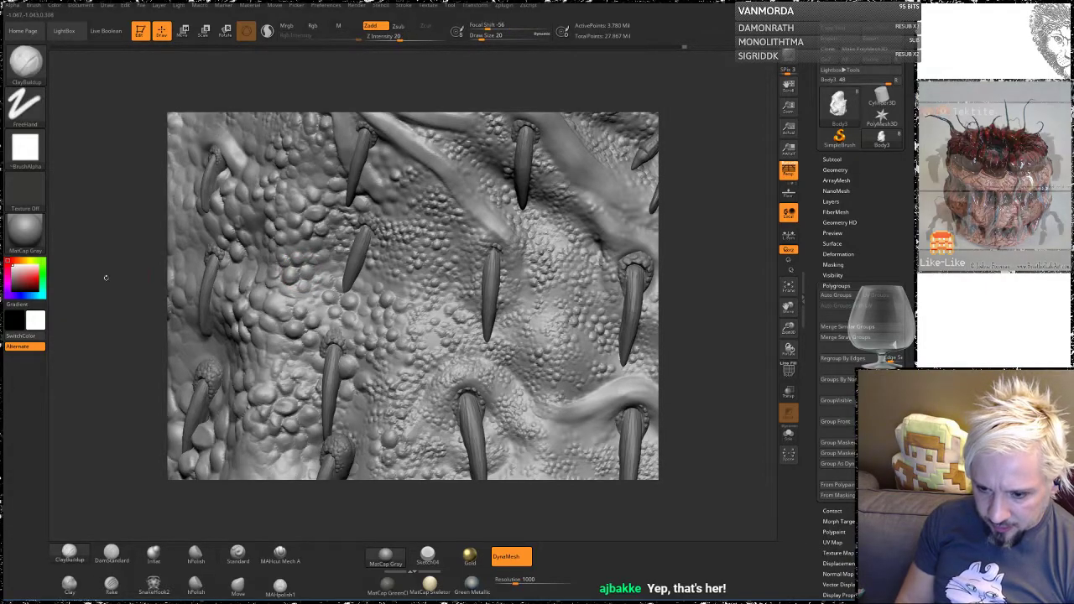
Step: Inspect the armless torso from the side and switch the visibility to show only the arms polygroup
left_click_drag(106, 276, 106, 168, "alt")
left_click_drag(134, 239, 139, 215, "alt")
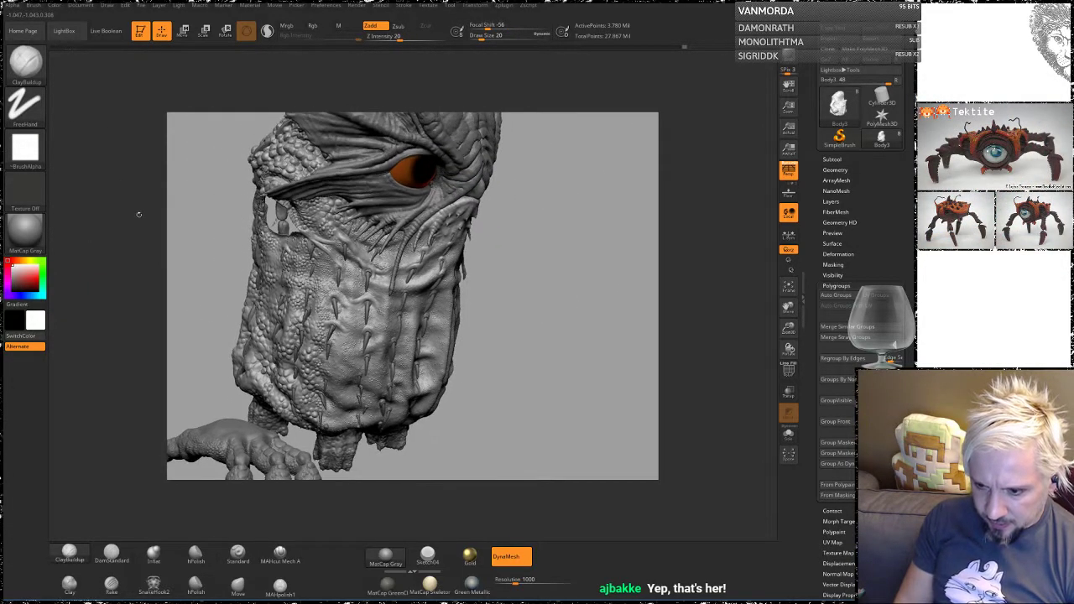
right_click_drag(185, 289, 436, 215)
mouse_move(139, 244)
left_mouse_down()
mouse_move(290, 237)
mouse_move(365, 220)
left_mouse_up()
left_click_drag(228, 119, 154, 235)
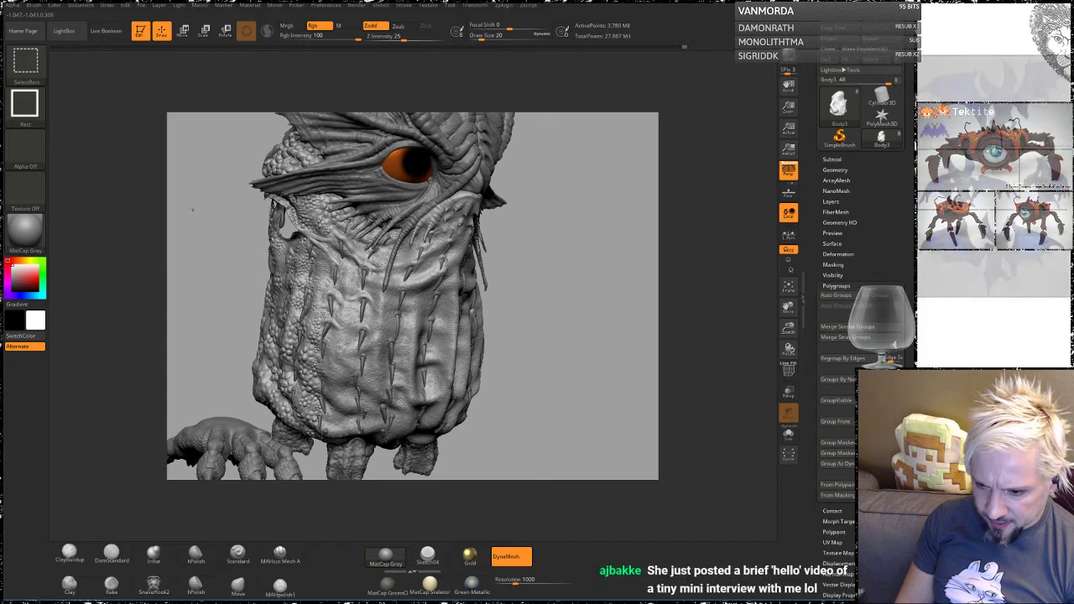
left_click(213, 231, "ctrl+shift")
left_click(259, 252, "ctrl+alt+shift")
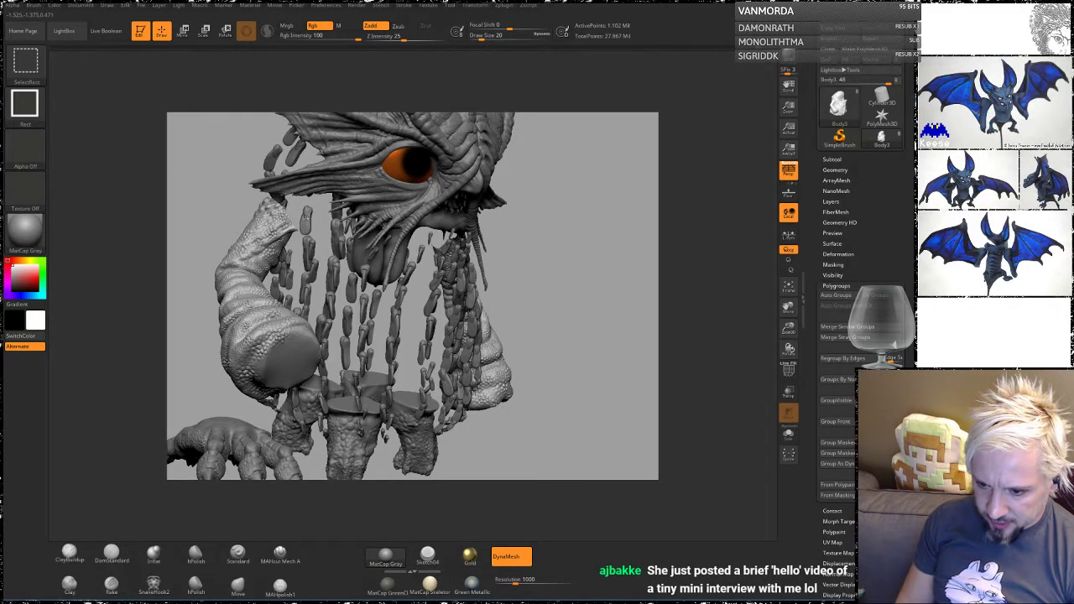
Step: Switch the visibility back to the torso without the arms and frame the spikes next to the armpit
key("ctrl+z")
left_click(265, 251, "ctrl+alt+shift")
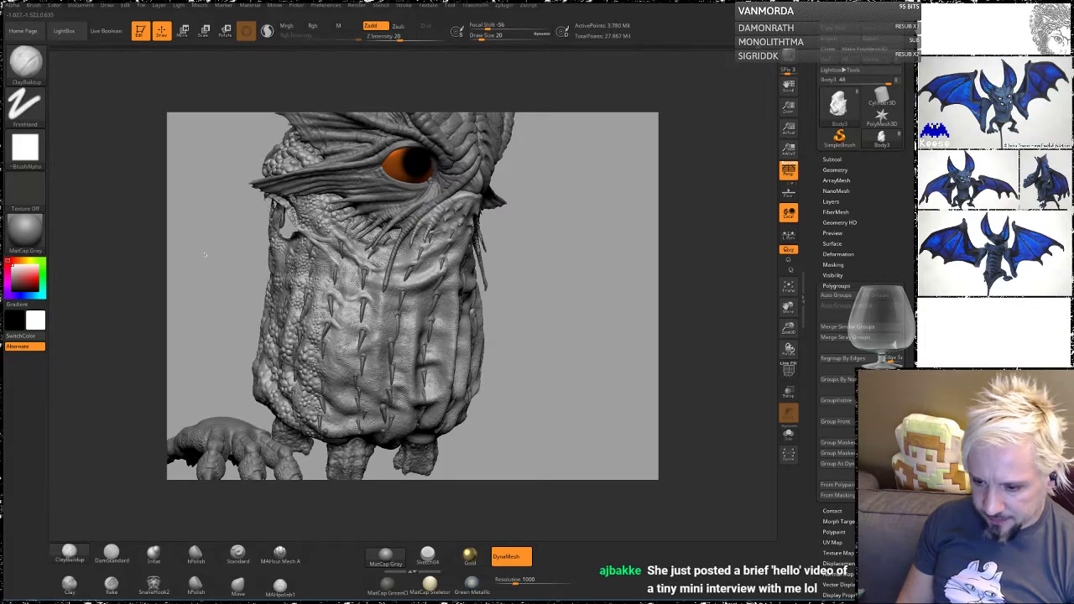
left_click_drag(206, 263, 307, 260)
left_click_drag(427, 293, 534, 460, "alt")
mouse_move(553, 242)
left_mouse_down("alt")
mouse_move(564, 139)
mouse_move(561, 289)
mouse_move(571, 294)
left_mouse_up("alt")
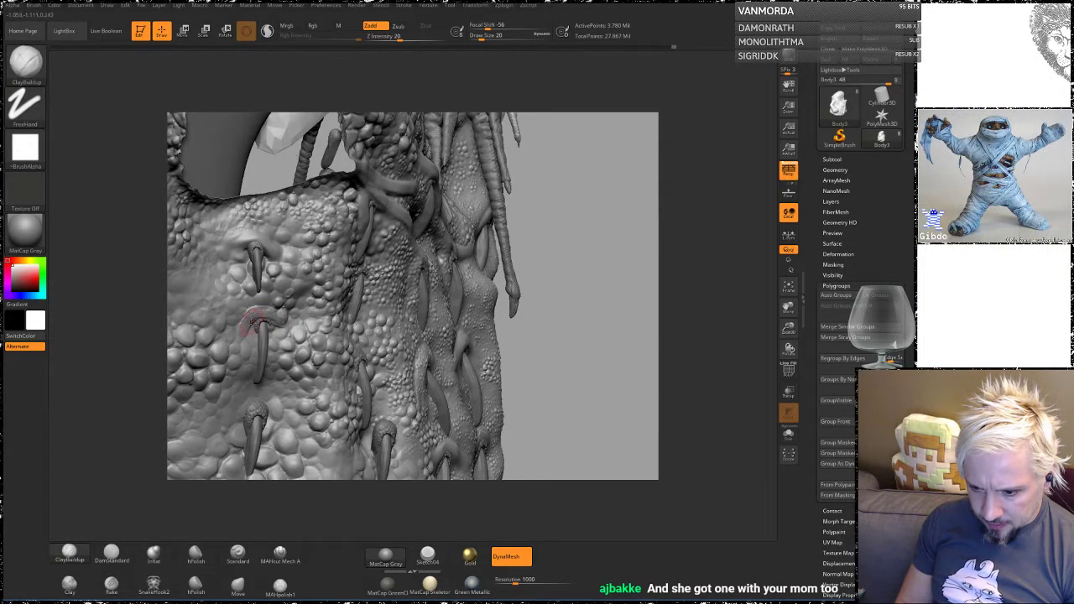
Step: Build up skin folds around the uppermost spikes beside the armpit with ClayBuildup and smooth them into the scales
key("shift")
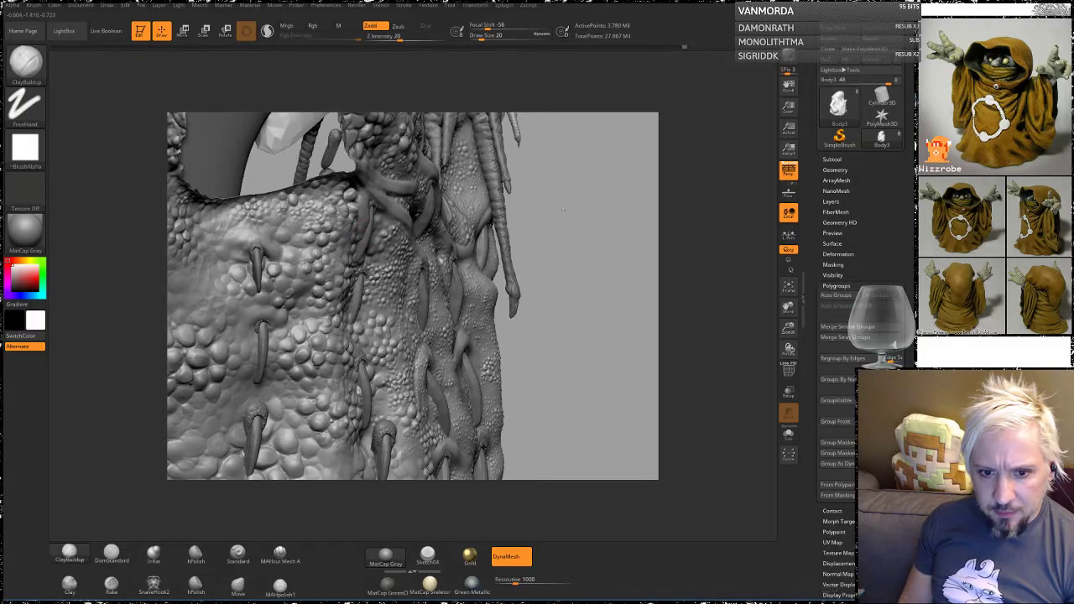
left_click_drag(558, 193, 579, 256)
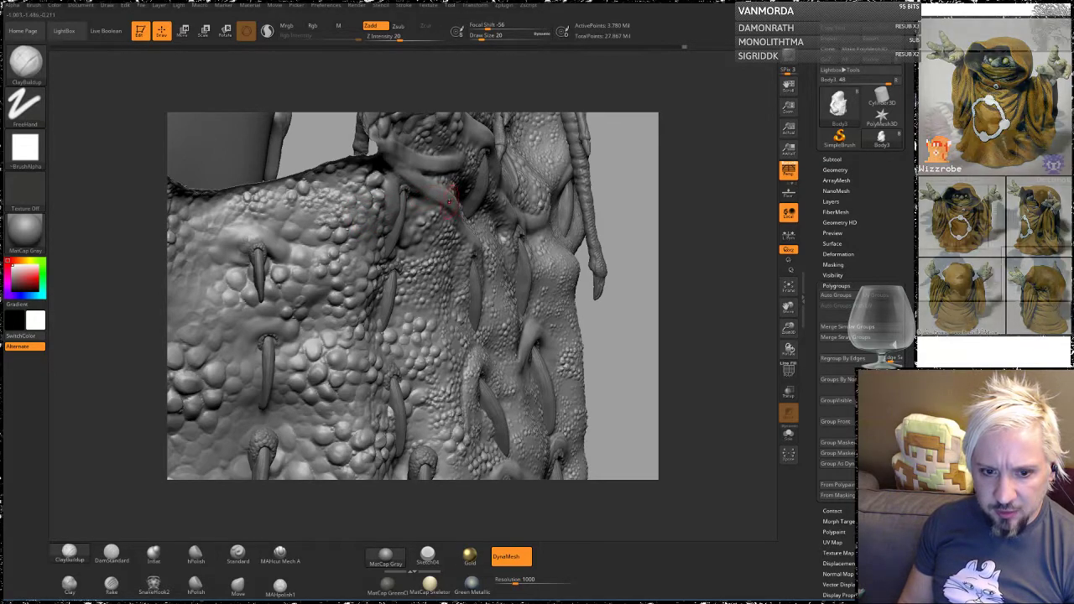
mouse_move(639, 196)
left_mouse_down()
mouse_move(556, 212)
mouse_move(571, 200)
left_mouse_up()
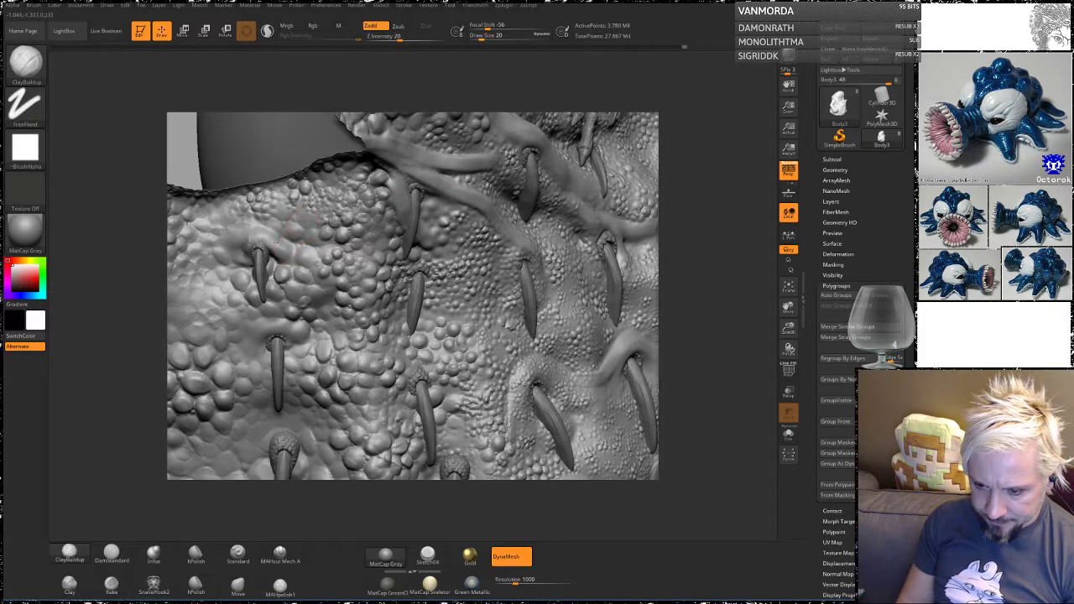
key("shift")
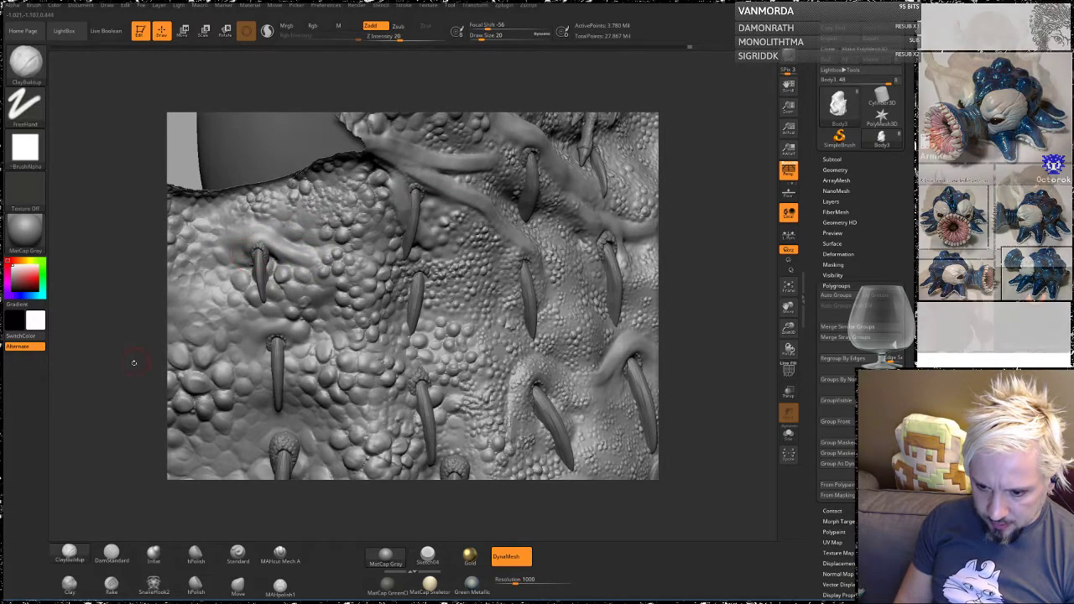
mouse_move(132, 359)
left_mouse_down()
mouse_move(163, 309)
mouse_move(374, 283)
left_mouse_up()
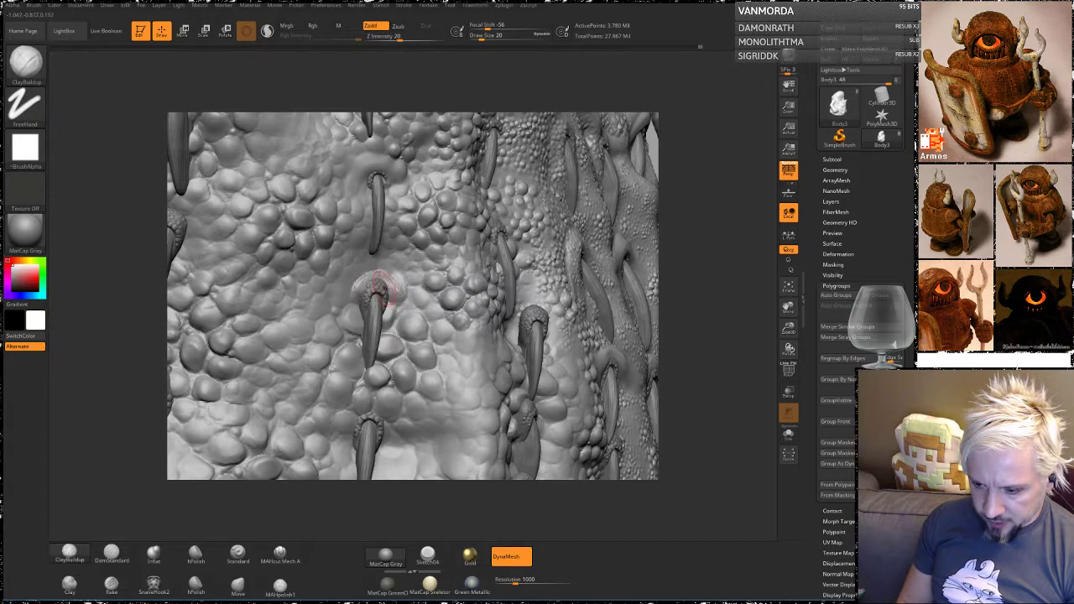
Step: Turn on transparency, build a curved skin fold over the base of the middle spike, and smooth it
left_click(788, 390)
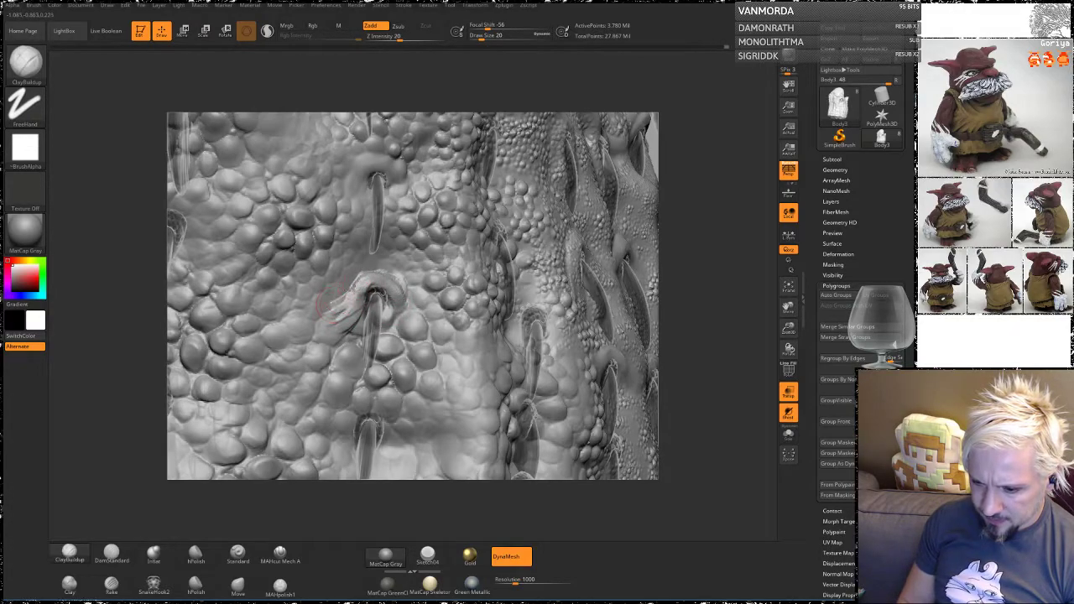
mouse_move(393, 292)
left_mouse_down()
mouse_move(405, 307)
mouse_move(342, 313)
left_mouse_up()
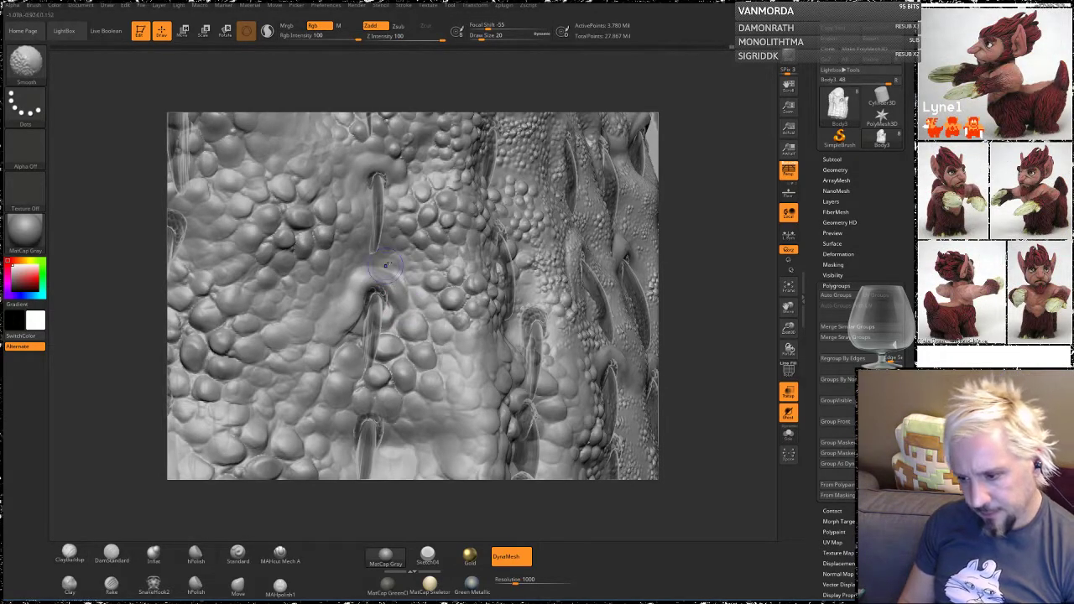
mouse_move(677, 269)
left_mouse_down()
mouse_move(592, 279)
mouse_move(690, 275)
left_mouse_up()
left_click_drag(330, 325, 353, 314, "shift")
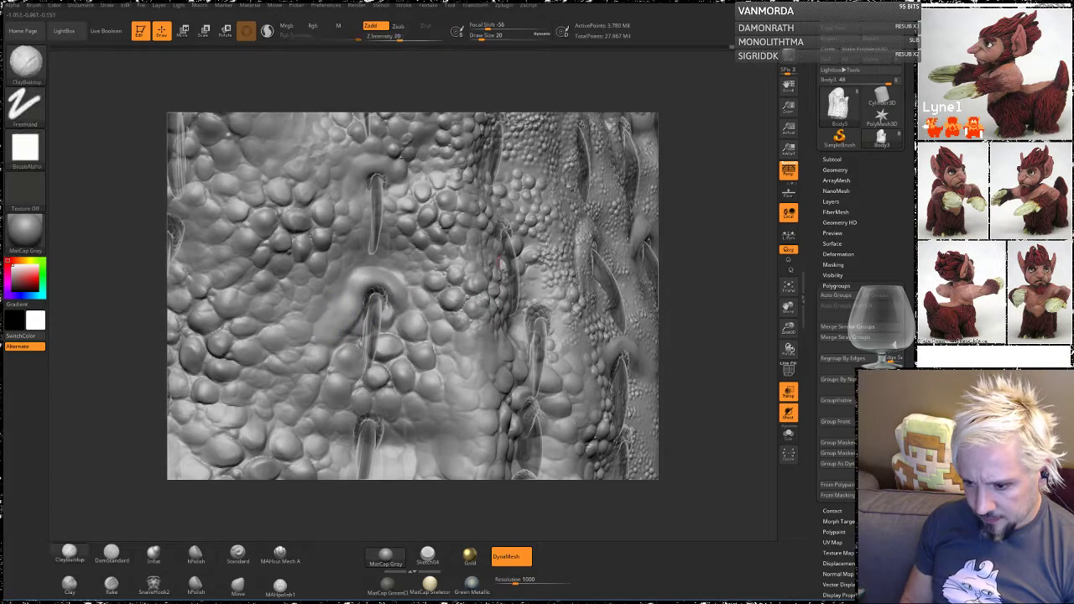
Step: Sculpt a skin fold arching over the next spike down the torso and smooth its ends into the surrounding scales
left_click_drag(710, 352, 688, 274, "alt")
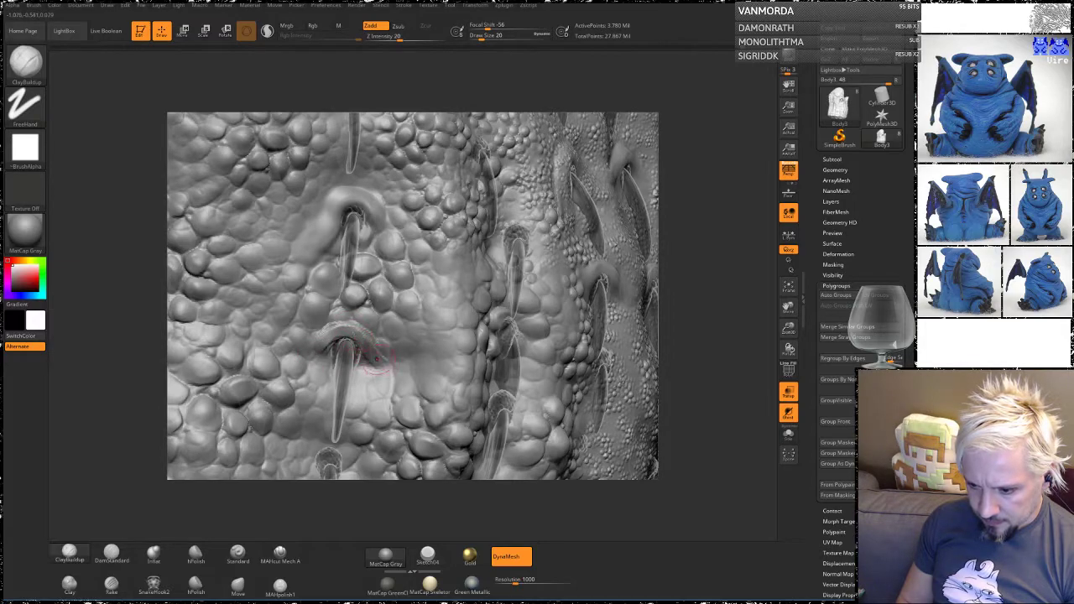
left_click_drag(376, 359, 388, 367)
mouse_move(359, 329)
left_mouse_down()
mouse_move(332, 330)
mouse_move(302, 351)
mouse_move(366, 334)
mouse_move(391, 361)
left_mouse_up()
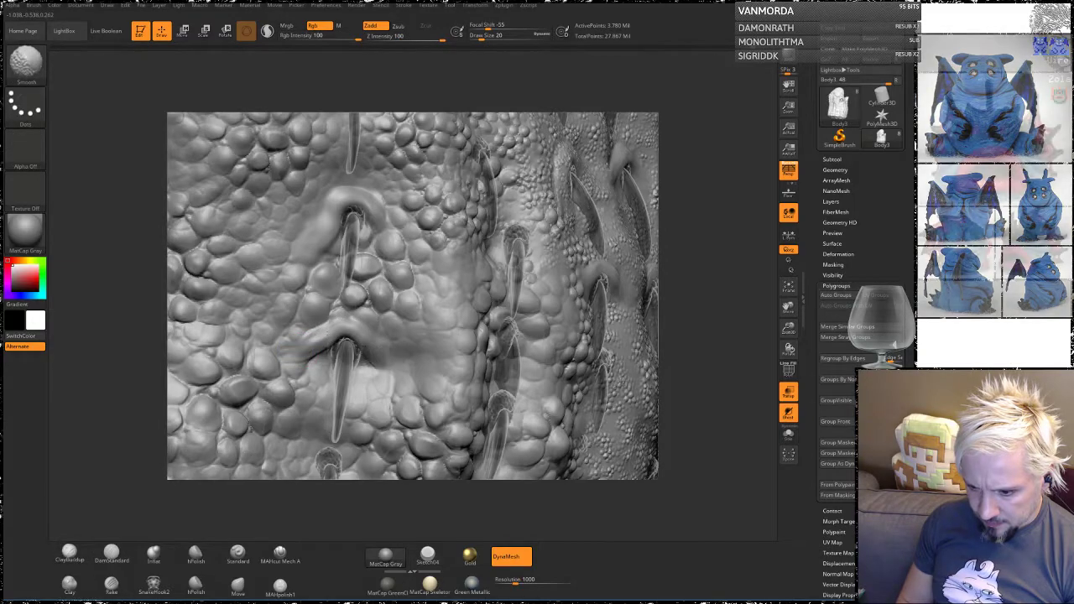
left_click_drag(308, 367, 299, 359, "shift")
mouse_move(691, 334)
left_mouse_down()
mouse_move(715, 327)
mouse_move(642, 326)
mouse_move(714, 328)
mouse_move(712, 259)
left_mouse_up()
left_click_drag(317, 267, 394, 264)
Step: Try to build up the spike's fold in Sculptris Pro mode while the arms are hidden
left_click(267, 31)
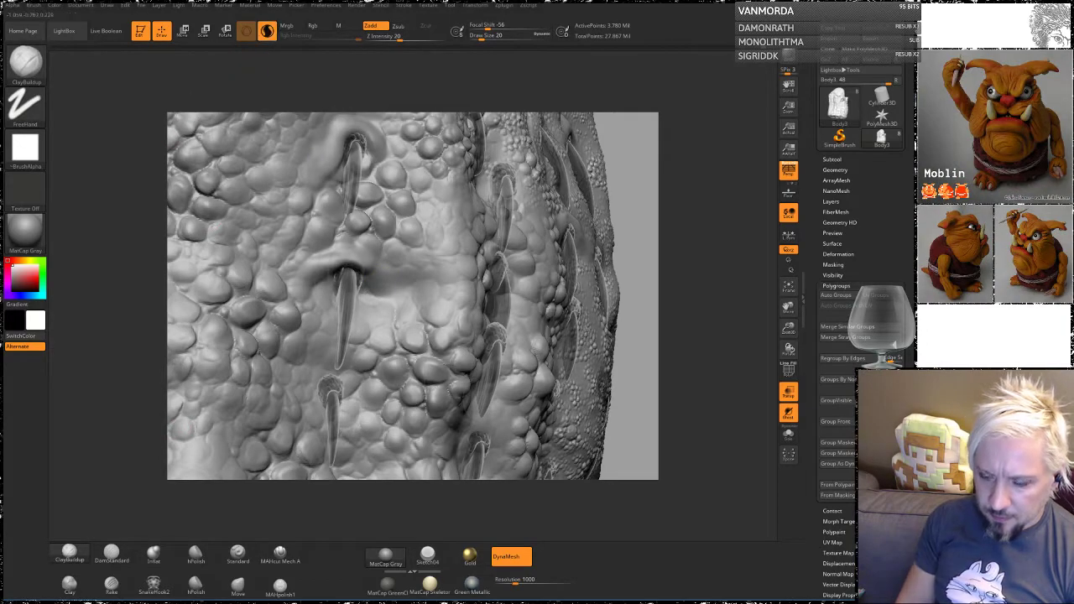
mouse_move(328, 272)
left_mouse_down()
mouse_move(349, 263)
mouse_move(377, 274)
mouse_move(321, 269)
mouse_move(370, 270)
left_mouse_up()
left_click(267, 32)
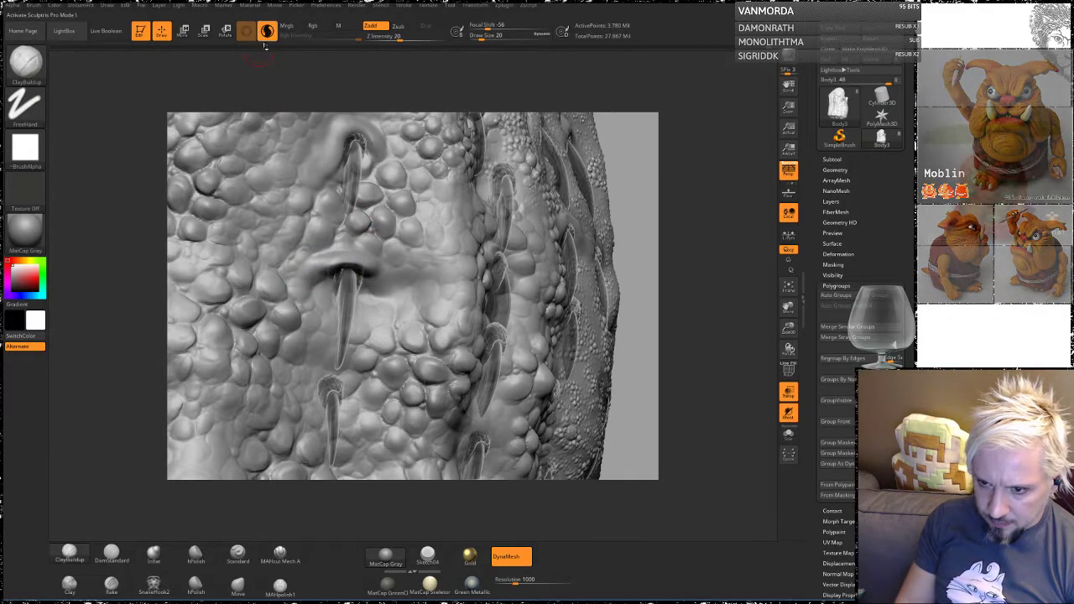
left_click_drag(331, 264, 378, 284)
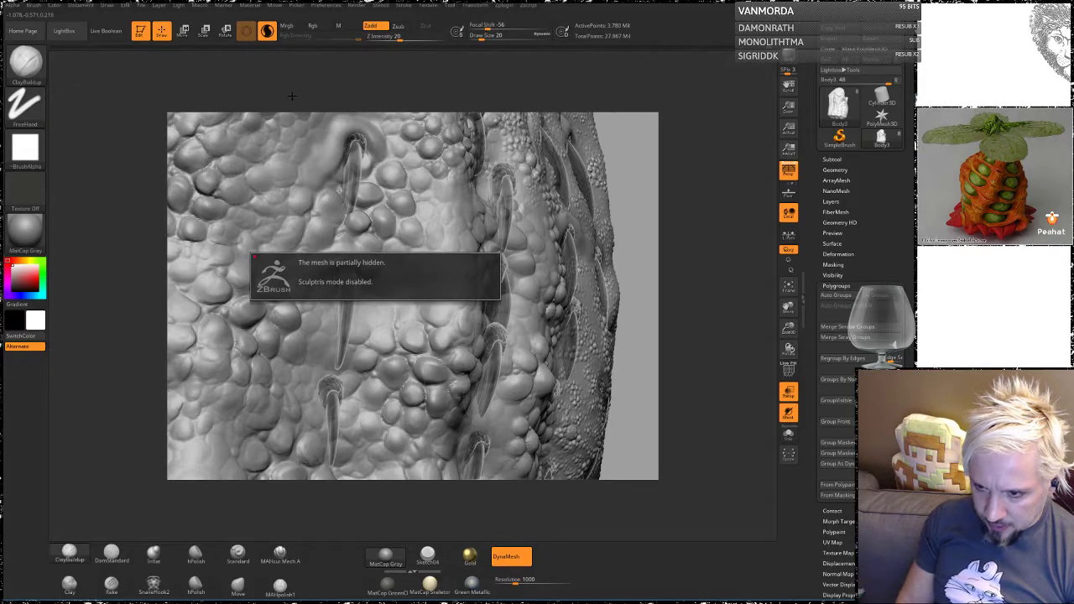
Step: Unhide the arms, then thicken and smooth the fold above the spike in Sculptris Pro mode
left_click_drag(631, 231, 636, 246)
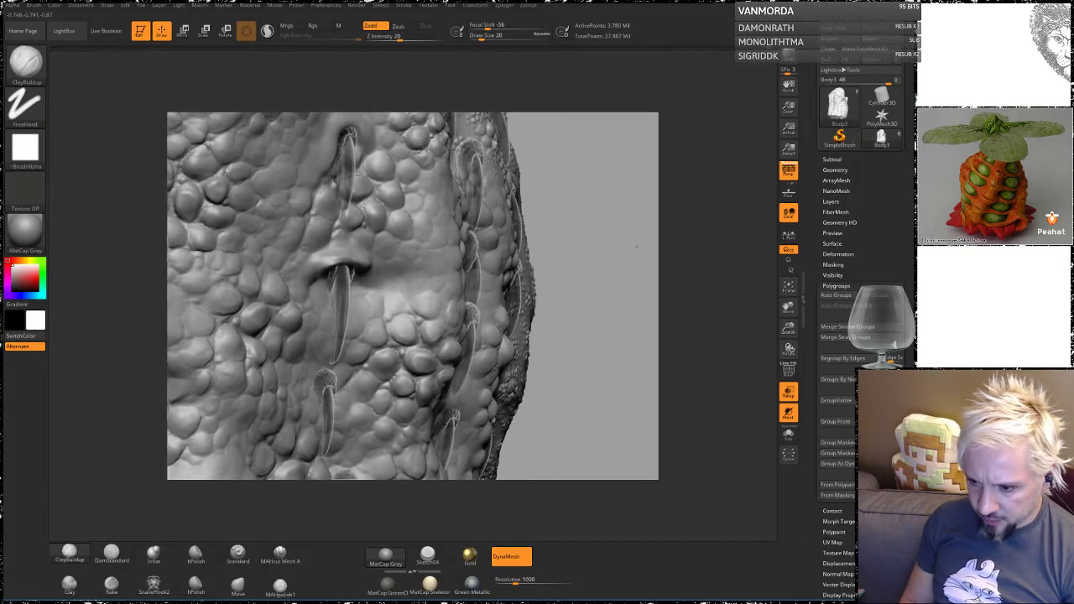
left_click(604, 216, "ctrl+shift")
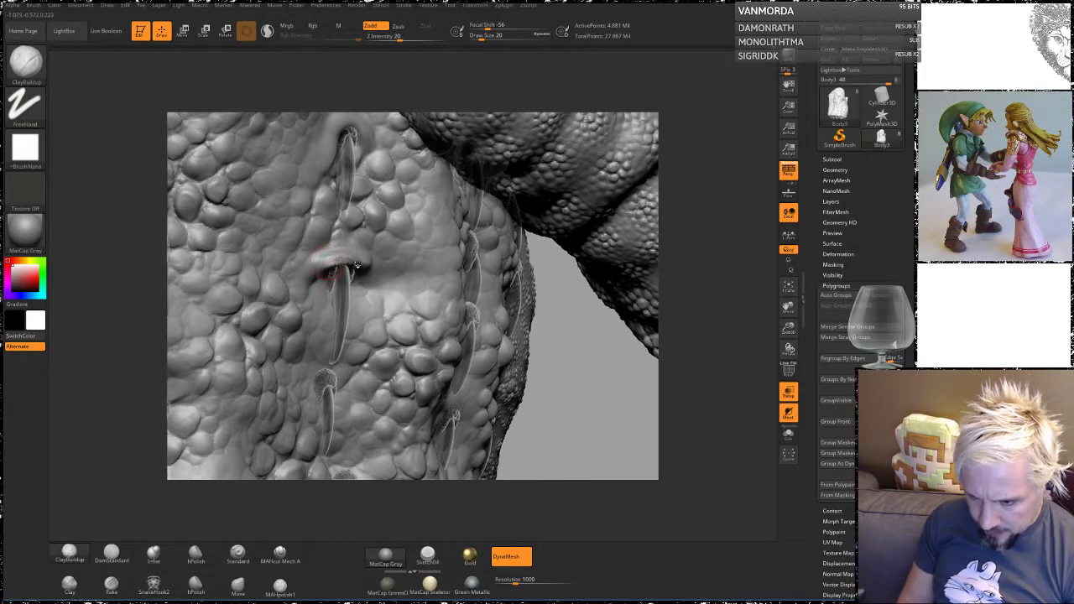
key("shift")
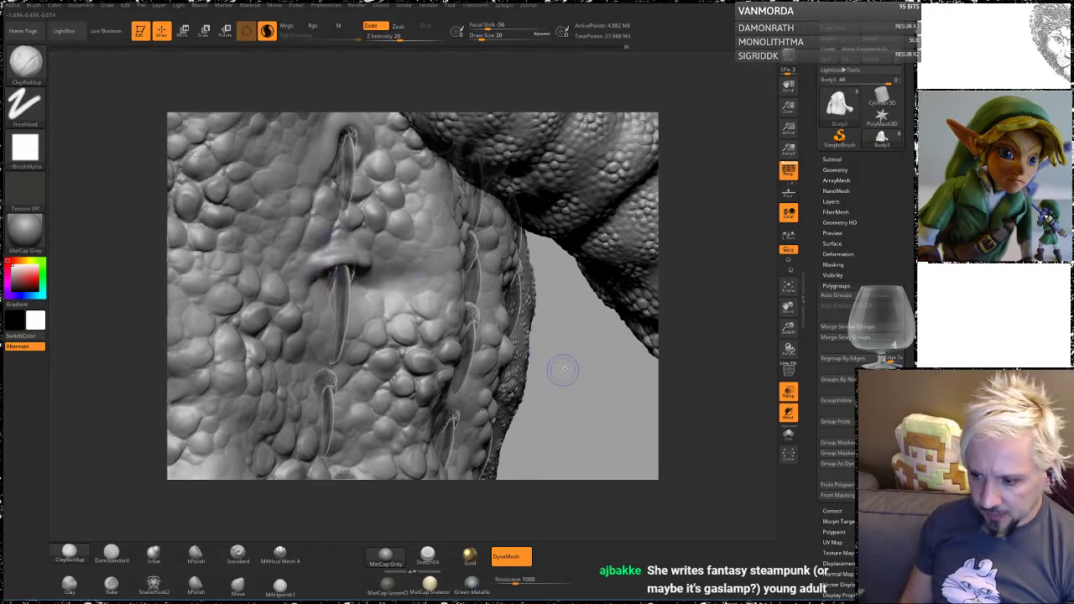
mouse_move(564, 370)
left_mouse_down()
mouse_move(425, 238)
mouse_move(268, 155)
mouse_move(310, 250)
left_mouse_up()
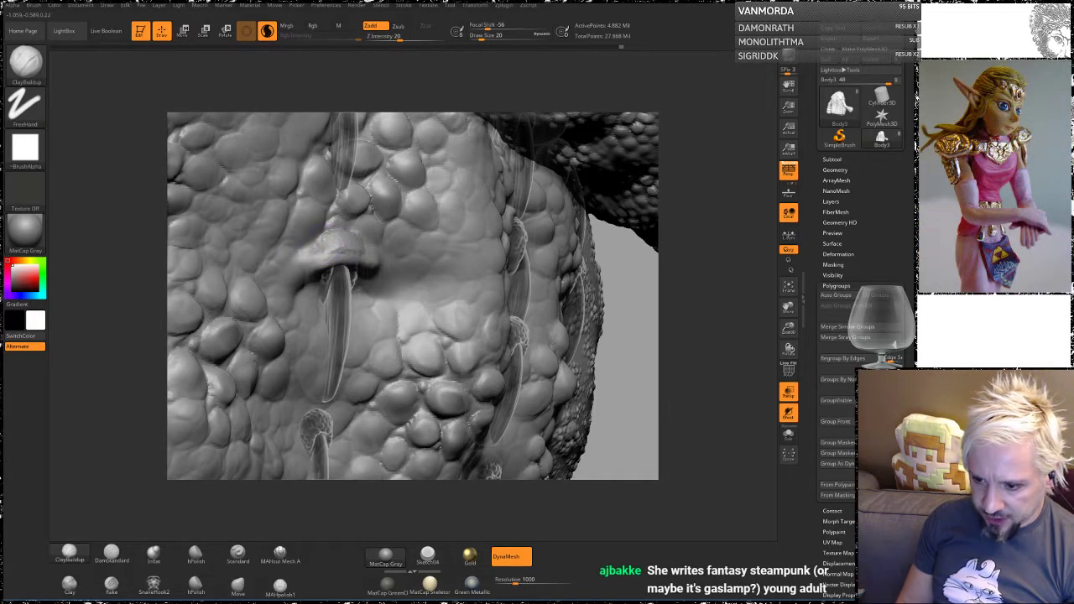
left_click_drag(334, 243, 344, 248)
key("shift")
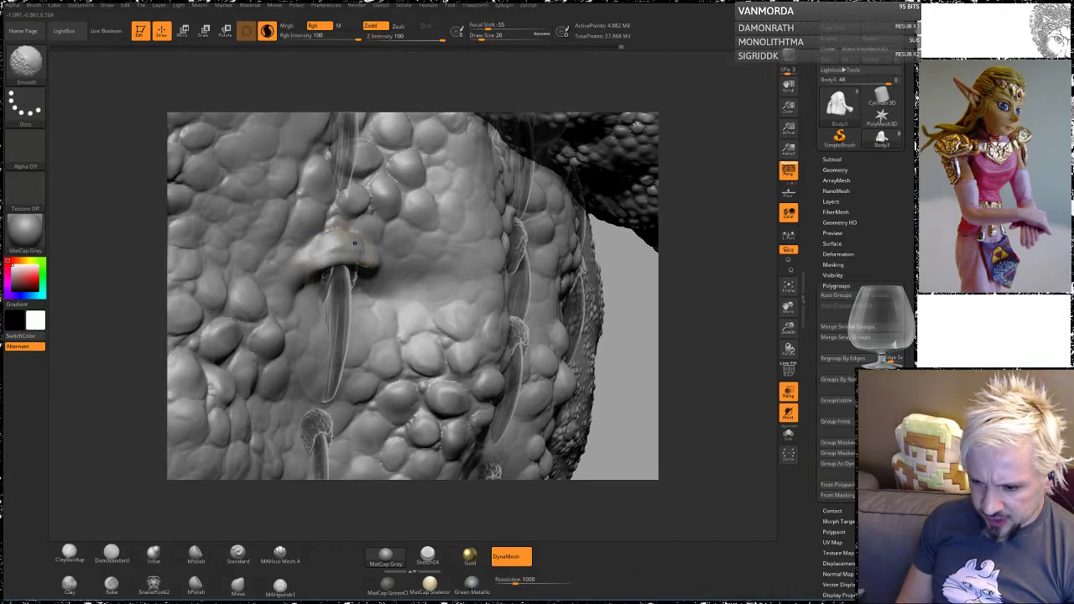
Step: Extend the fold down along the arm-facing side of the spike and smooth its underside around the spike's base
mouse_move(626, 315)
left_mouse_down()
mouse_move(667, 314)
mouse_move(663, 323)
mouse_move(628, 301)
left_mouse_up()
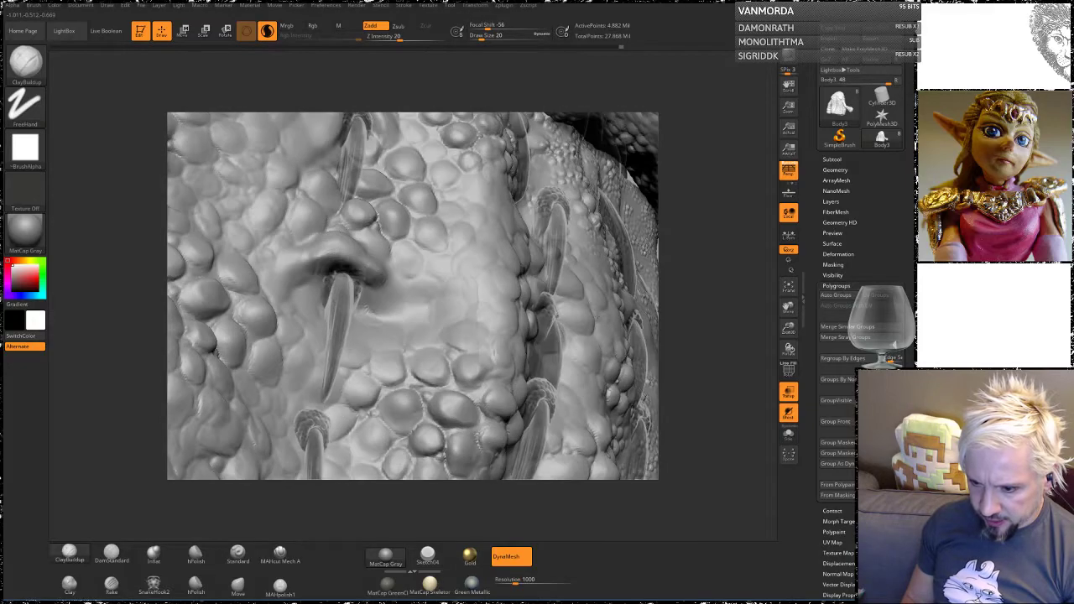
key("shift")
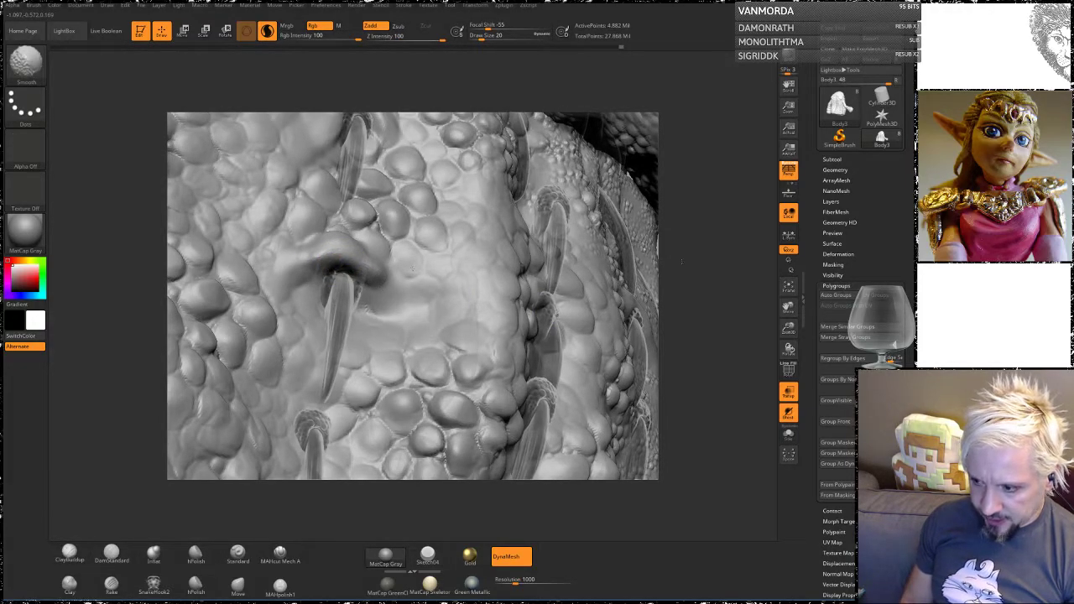
mouse_move(638, 307)
left_mouse_down()
mouse_move(676, 309)
mouse_move(651, 327)
mouse_move(665, 323)
left_mouse_up()
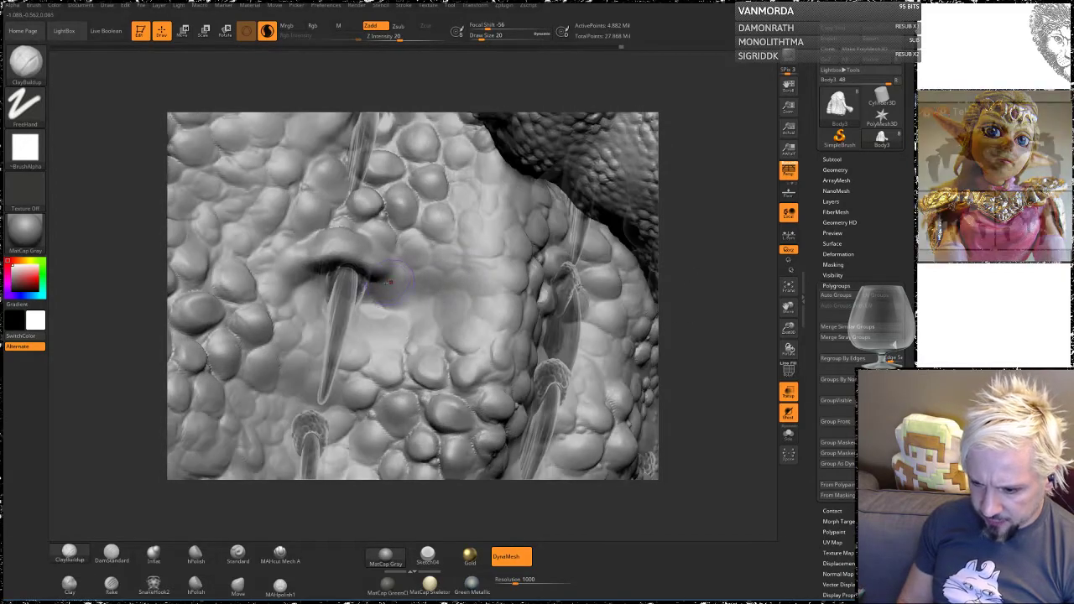
left_click_drag(372, 276, 408, 299)
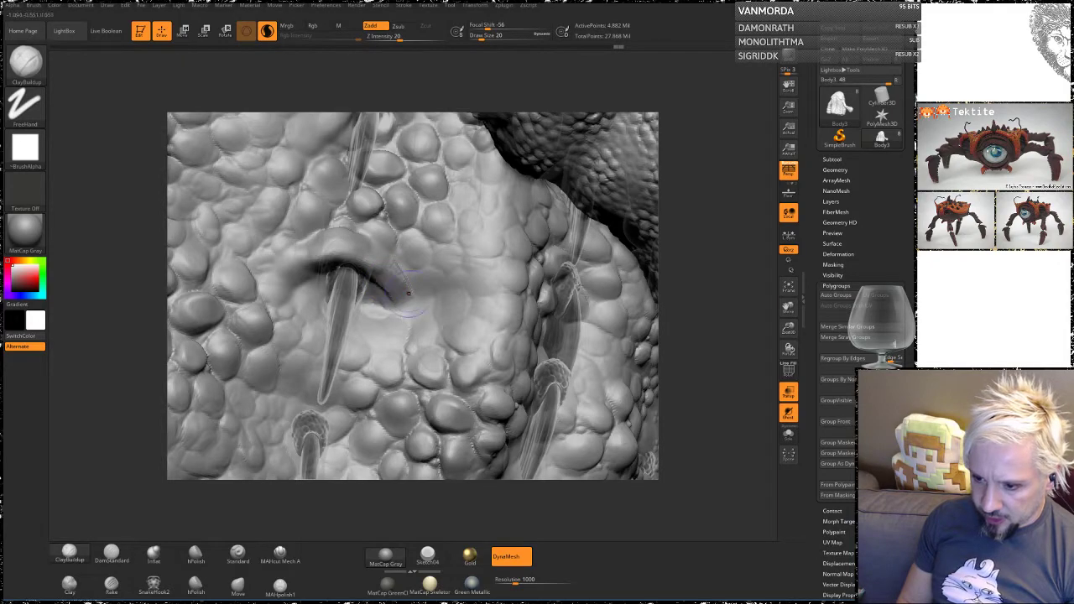
key("shift")
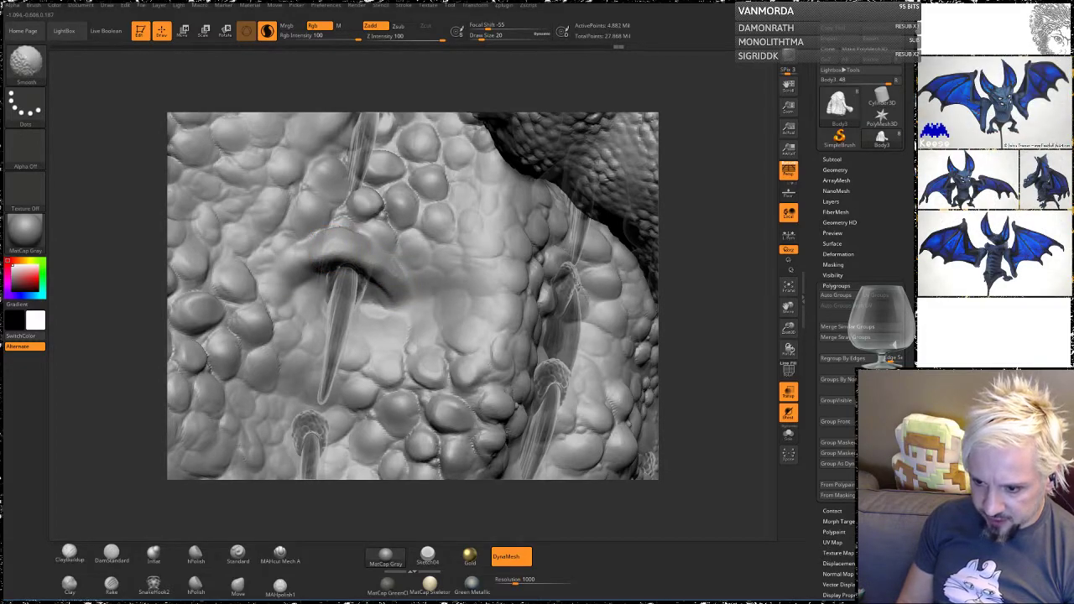
left_click_drag(321, 267, 340, 258, "shift")
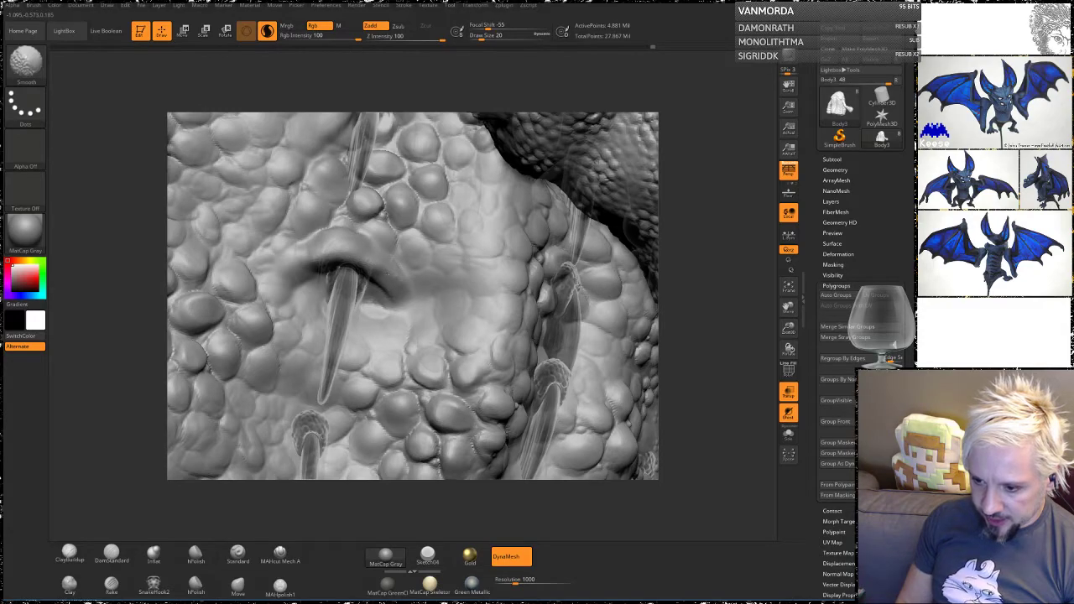
Step: Build up the fold's opposite end, tapering it down beside the spike, and smooth it into the scales
mouse_move(698, 243)
left_mouse_down()
mouse_move(729, 232)
mouse_move(638, 231)
left_mouse_up()
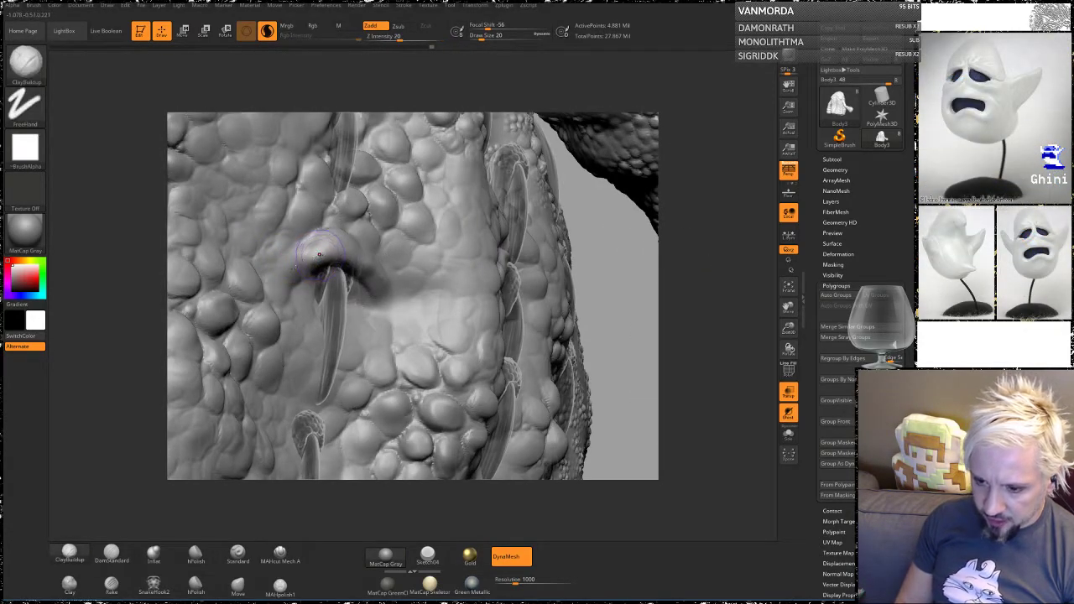
left_click_drag(320, 254, 278, 278)
mouse_move(616, 268)
left_mouse_down()
mouse_move(587, 257)
mouse_move(606, 273)
left_mouse_up()
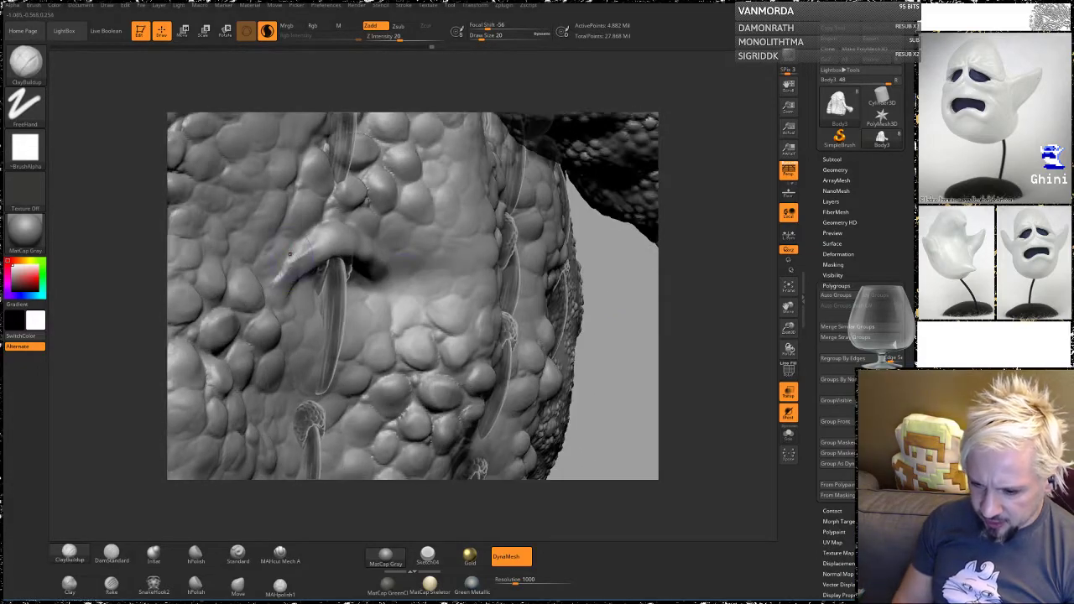
key("shift")
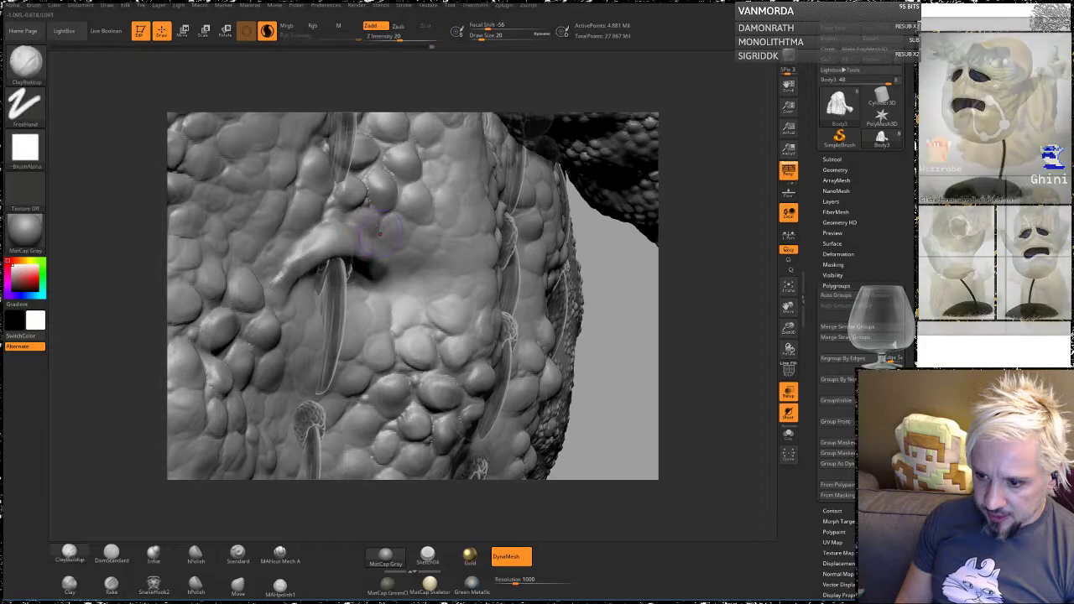
key("shift")
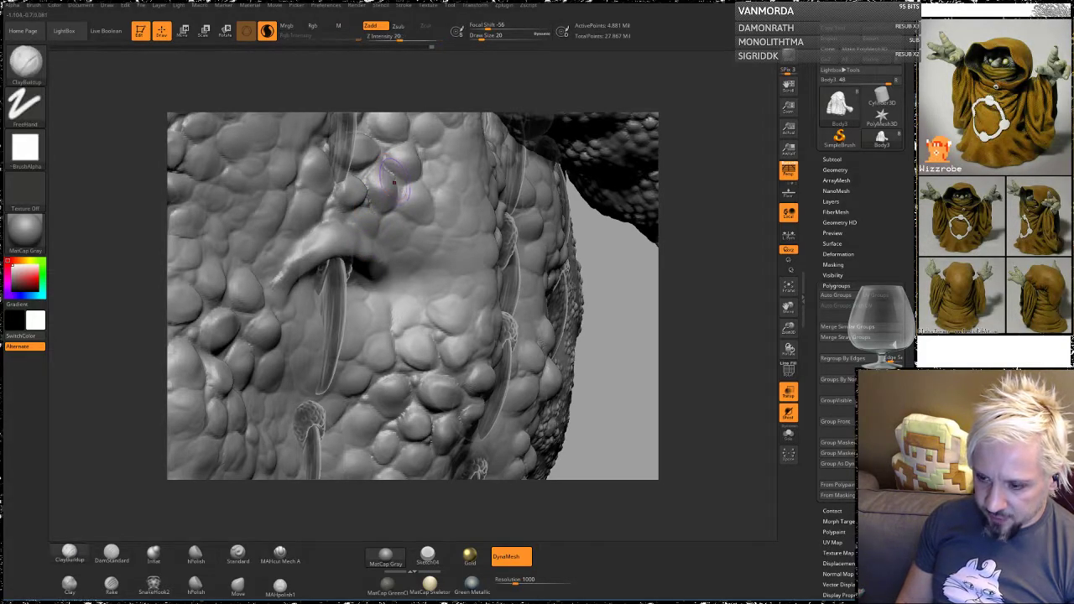
Step: Set the draw size to 12 for finer sculpting and smoothing of the scales above the fold
key("space")
left_click_drag(397, 182, 390, 182)
key("shift")
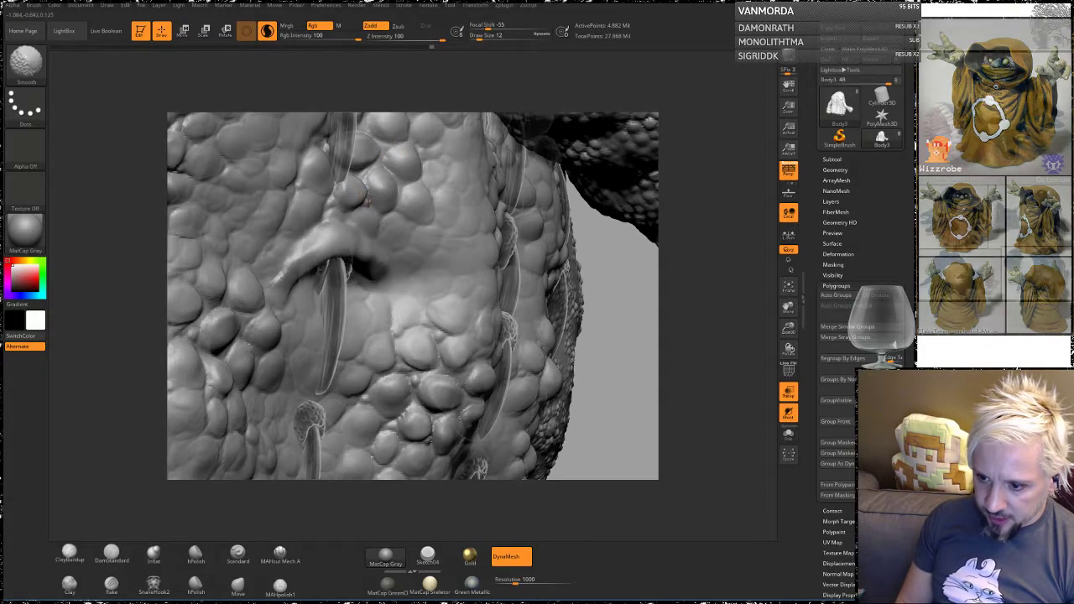
Step: Smooth the raised skin fold above the central spike
mouse_move(606, 270)
left_mouse_down()
mouse_move(438, 255)
mouse_move(411, 262)
mouse_move(420, 256)
left_mouse_up()
key("shift")
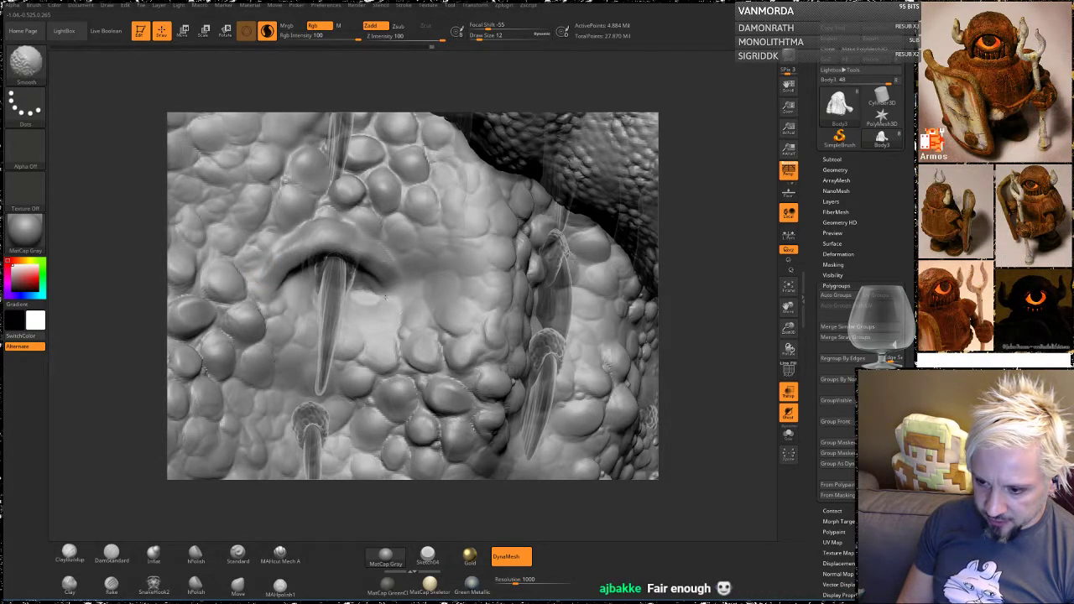
left_click_drag(393, 272, 384, 253, "shift")
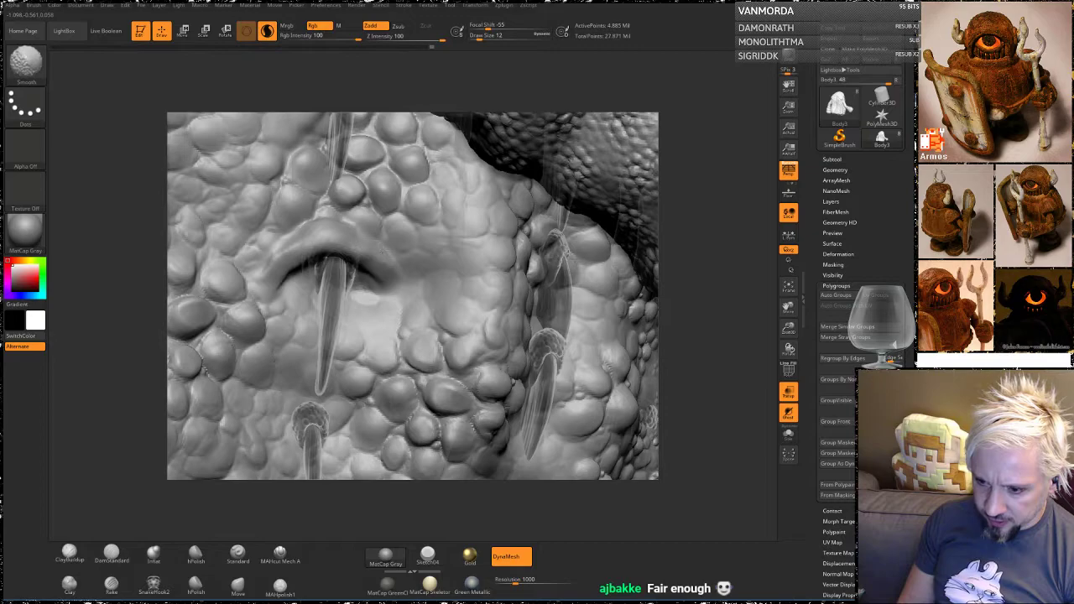
mouse_move(714, 227)
left_mouse_down()
mouse_move(755, 217)
mouse_move(744, 239)
left_mouse_up()
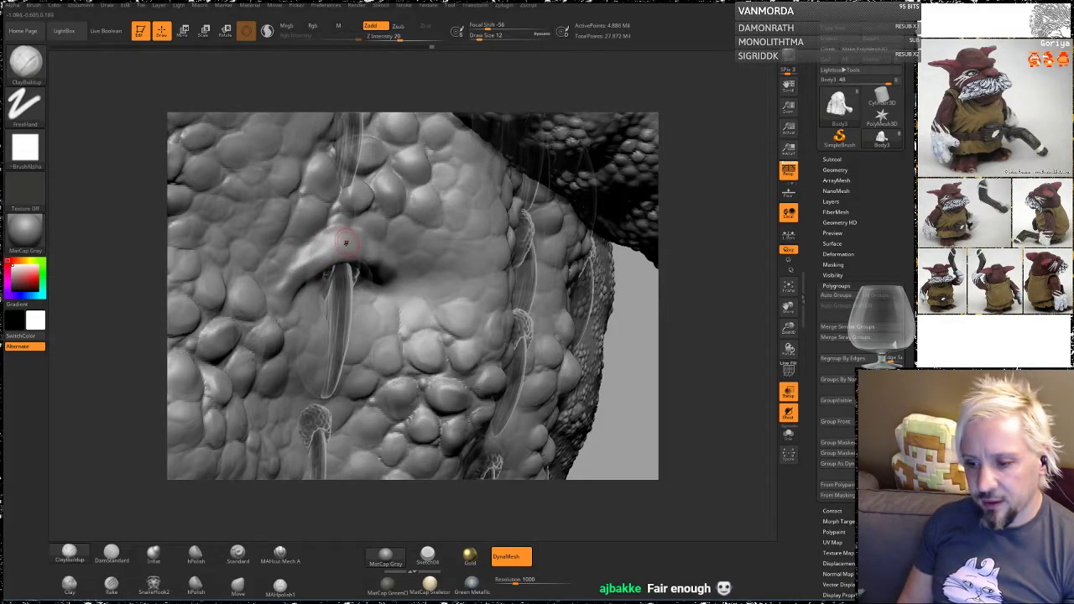
Step: Build up the fold above the central spike with ClayBuildup at draw size 14 and smooth the added volume
key("space")
left_click_drag(350, 248, 299, 273)
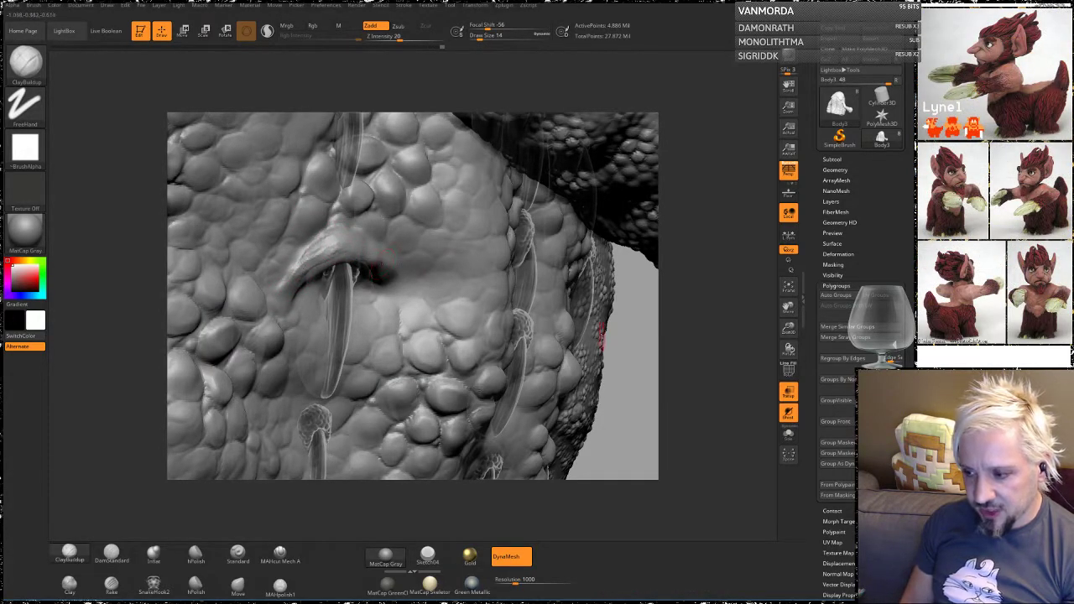
left_click_drag(625, 332, 676, 334)
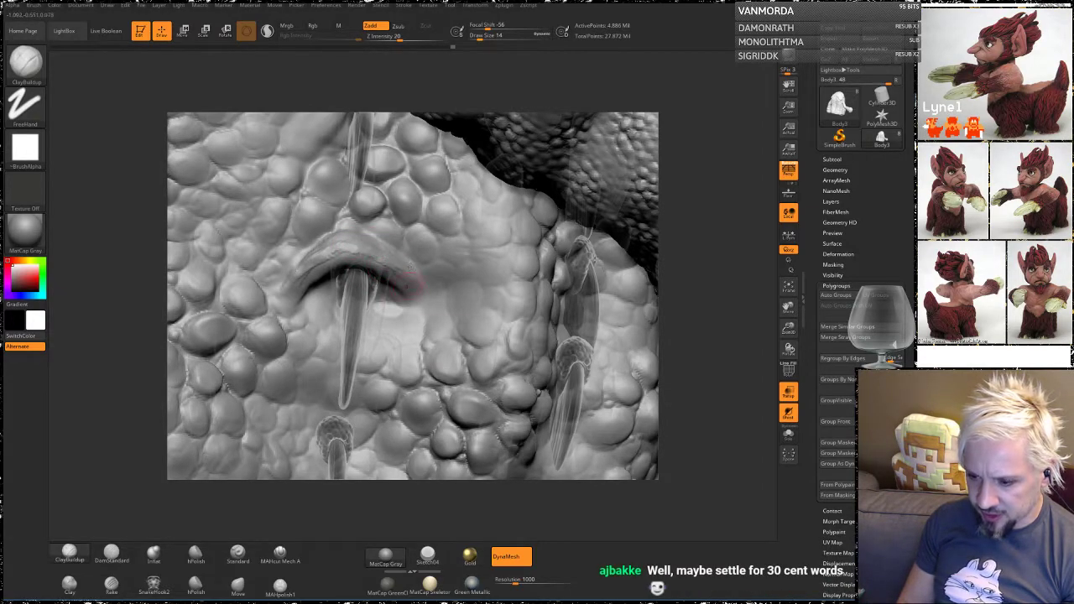
key("shift")
mouse_move(327, 260)
left_mouse_down("shift")
mouse_move(286, 295)
mouse_move(342, 250)
left_mouse_up("shift")
mouse_move(687, 272)
left_mouse_down()
mouse_move(678, 343)
mouse_move(681, 329)
left_mouse_up()
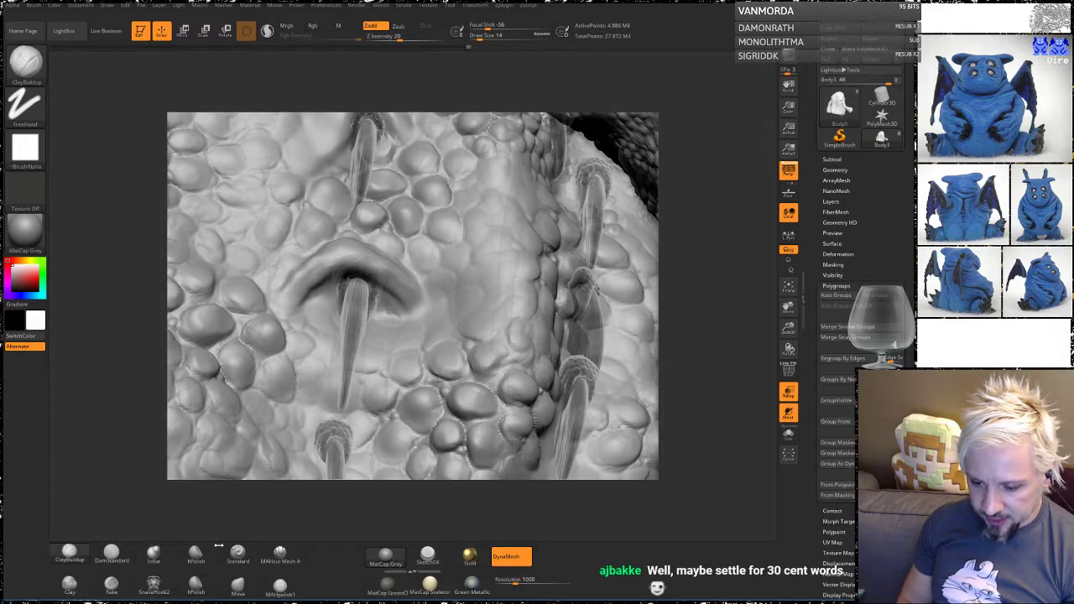
Step: Carve creases beneath the fold on both sides of the central spike with DamStandard, undoing the last stroke
left_click(112, 554)
left_click_drag(336, 286, 312, 296)
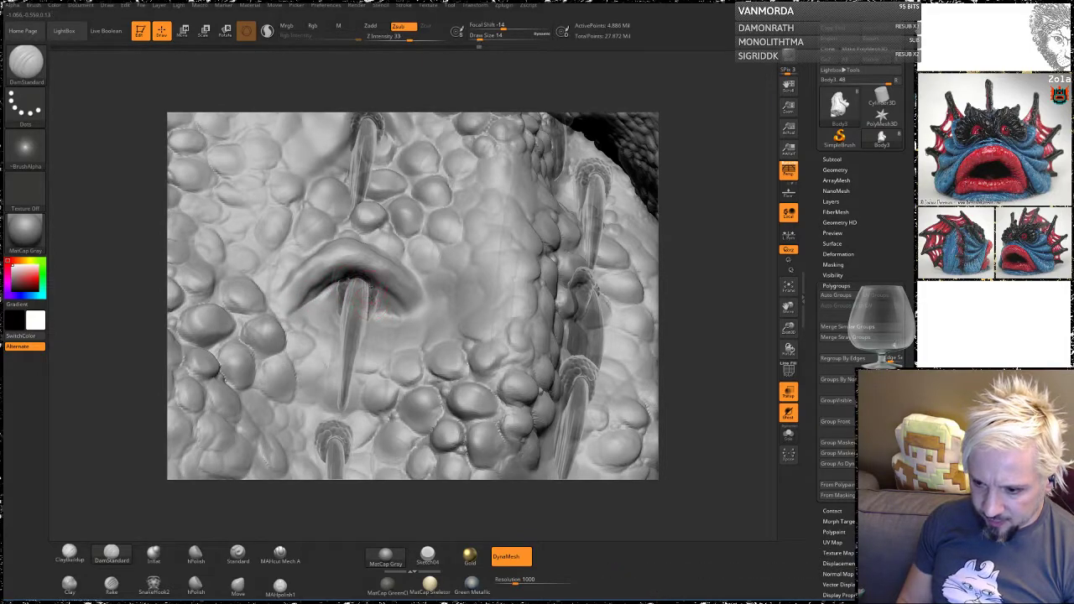
left_click_drag(373, 287, 412, 317)
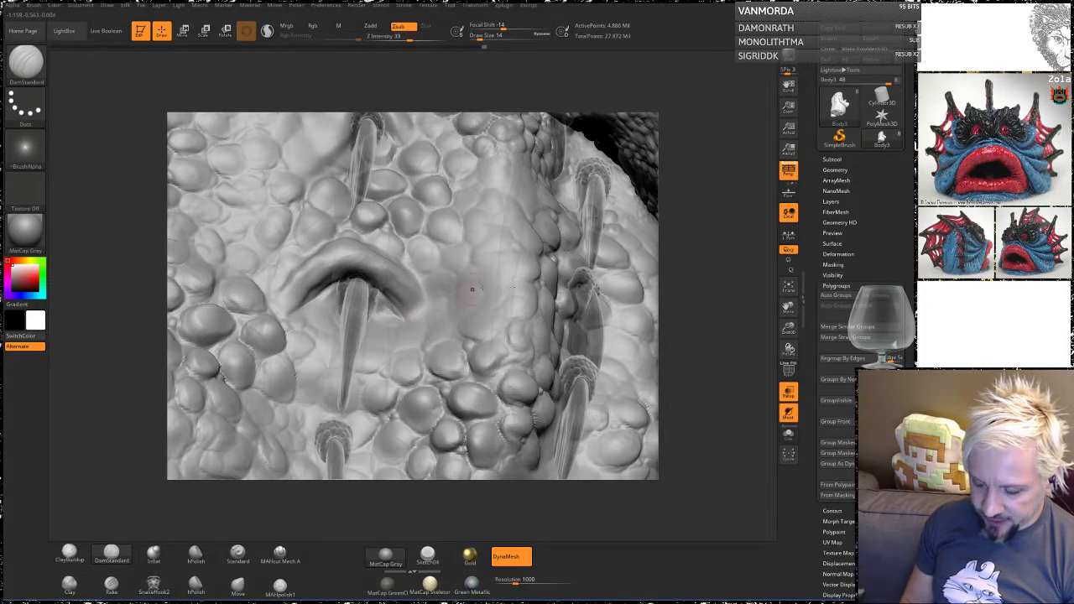
left_click_drag(693, 265, 655, 277)
left_click_drag(385, 292, 413, 315)
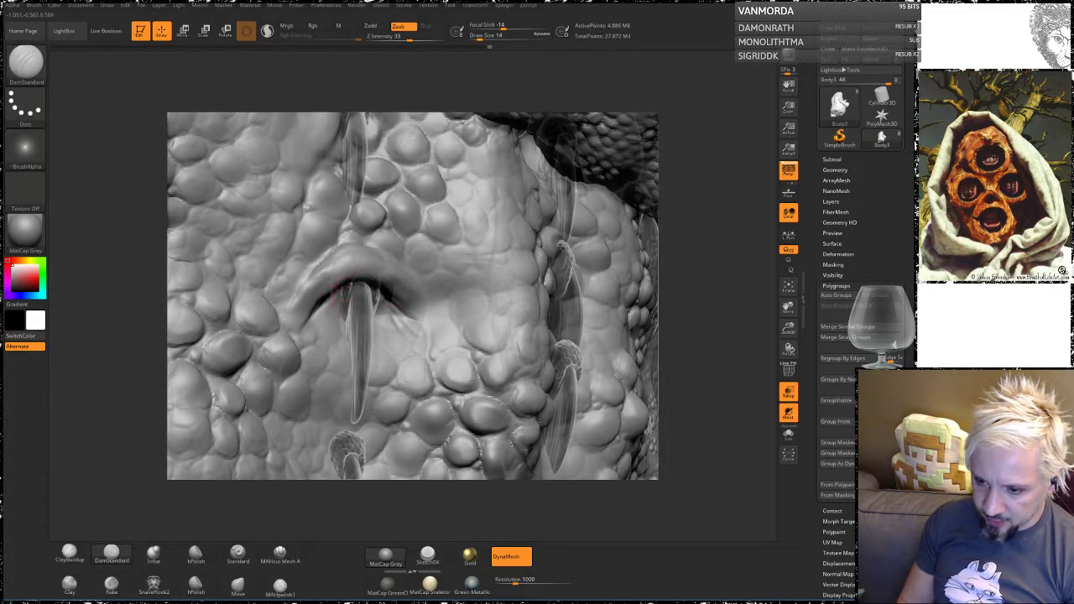
left_click_drag(344, 290, 319, 343)
key("ctrl+z")
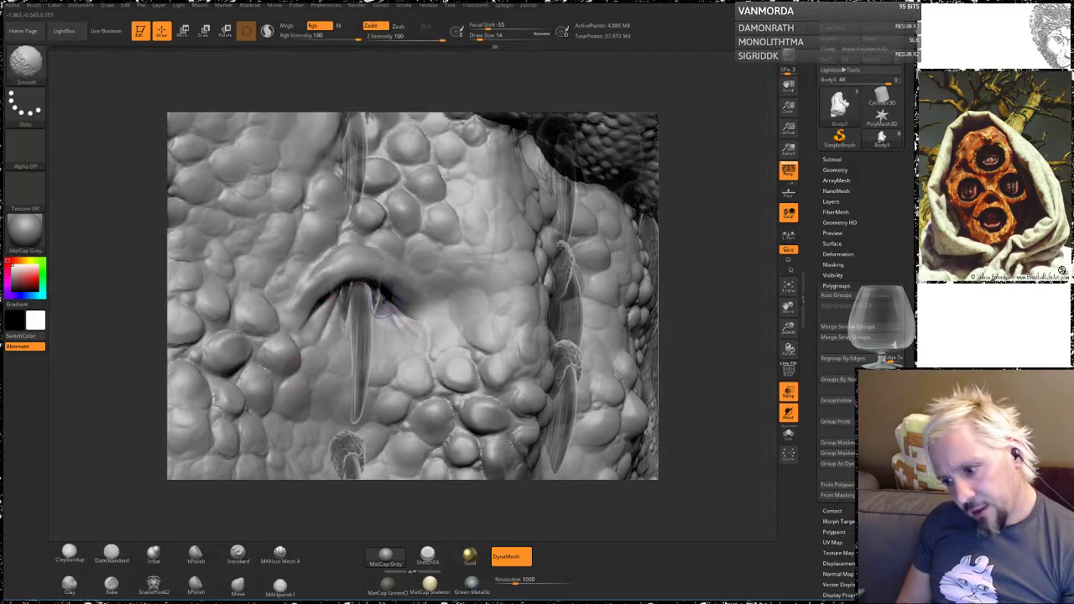
Step: Soften the creases beneath the central fold and its crest, then carve a line between the scales above its right end
left_click_drag(382, 308, 407, 326, "shift")
left_click_drag(359, 264, 333, 274, "shift")
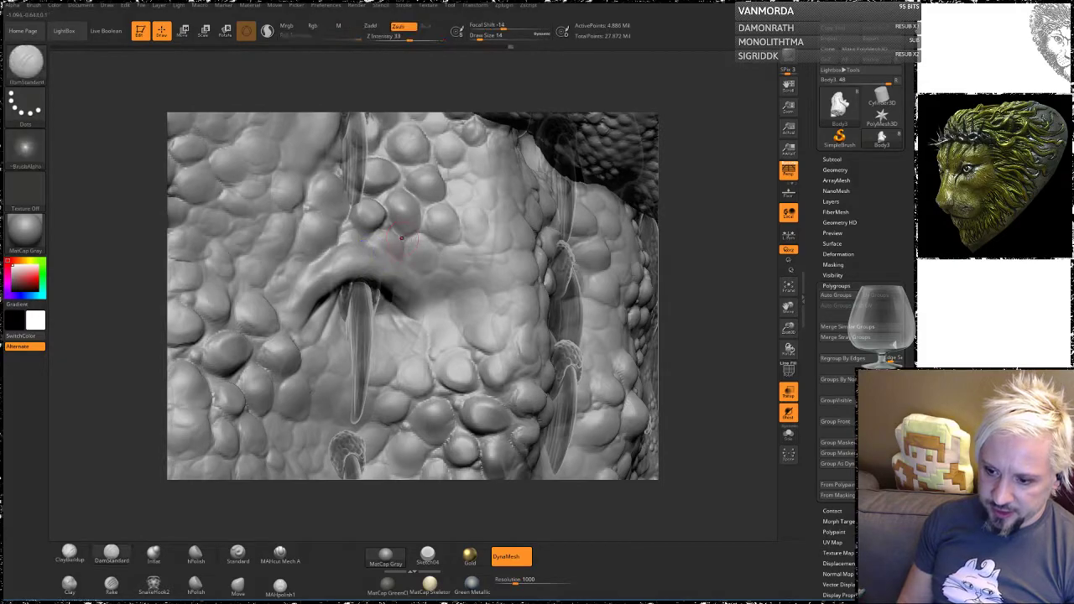
mouse_move(418, 240)
left_mouse_down()
mouse_move(386, 244)
mouse_move(445, 216)
mouse_move(452, 234)
left_mouse_up()
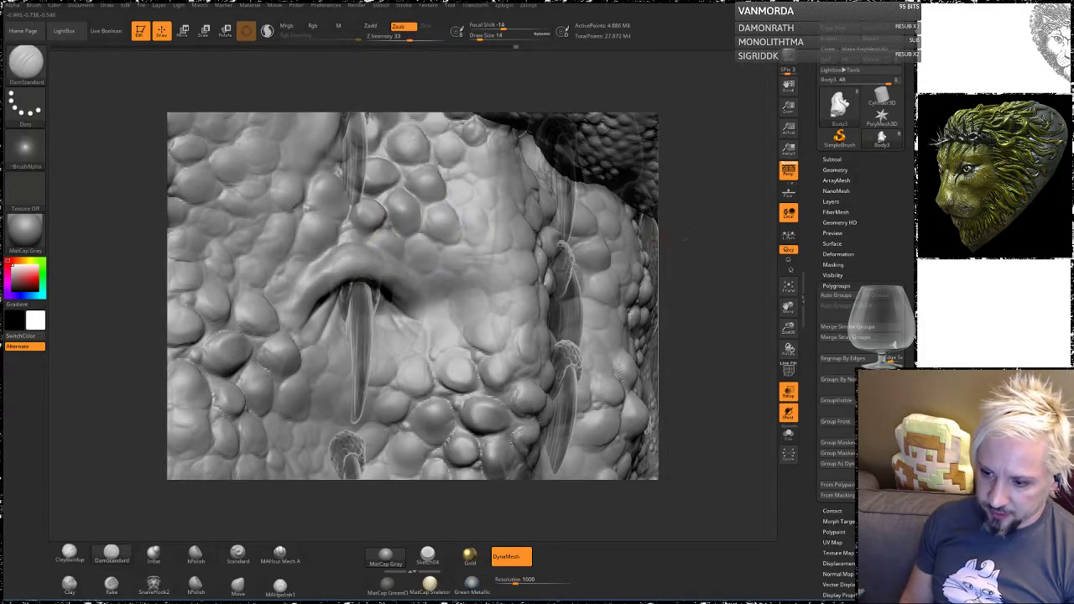
Step: Carve wrinkles with DamStandard into the skin around the left end of the central fold
left_click_drag(686, 239, 656, 224)
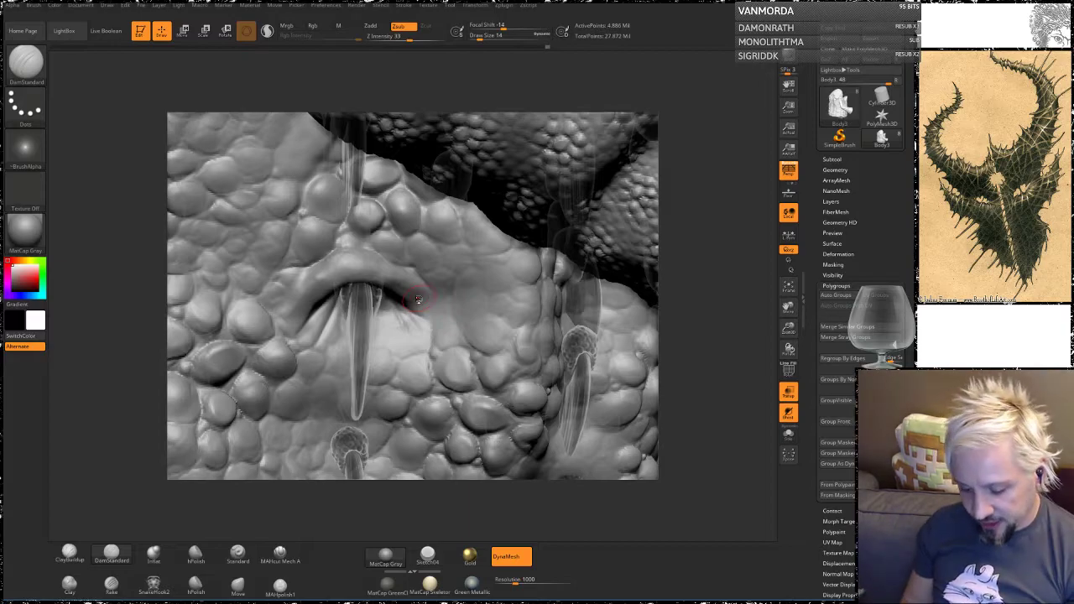
mouse_move(129, 332)
left_mouse_down()
mouse_move(126, 358)
mouse_move(125, 331)
left_mouse_up()
left_click_drag(319, 264, 281, 315)
left_click_drag(303, 281, 275, 295)
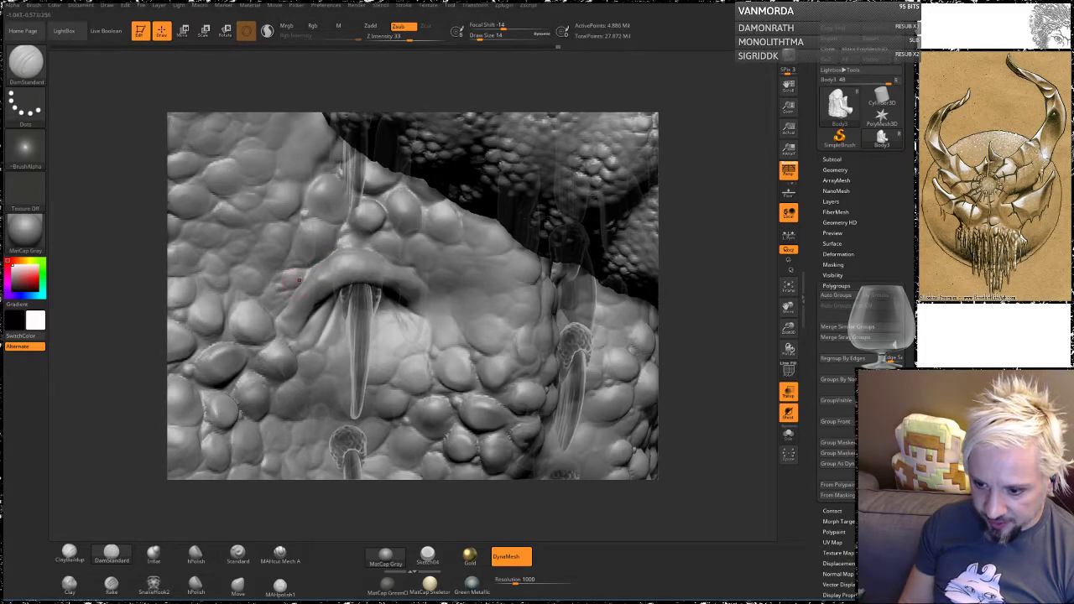
left_click_drag(116, 330, 120, 356)
Step: Carve wrinkles running from the right end of the central fold across the flat skin to the body's edge
left_click_drag(383, 296, 424, 329)
mouse_move(414, 287)
left_mouse_down()
mouse_move(463, 313)
mouse_move(526, 292)
left_mouse_up()
left_click_drag(693, 257, 688, 217)
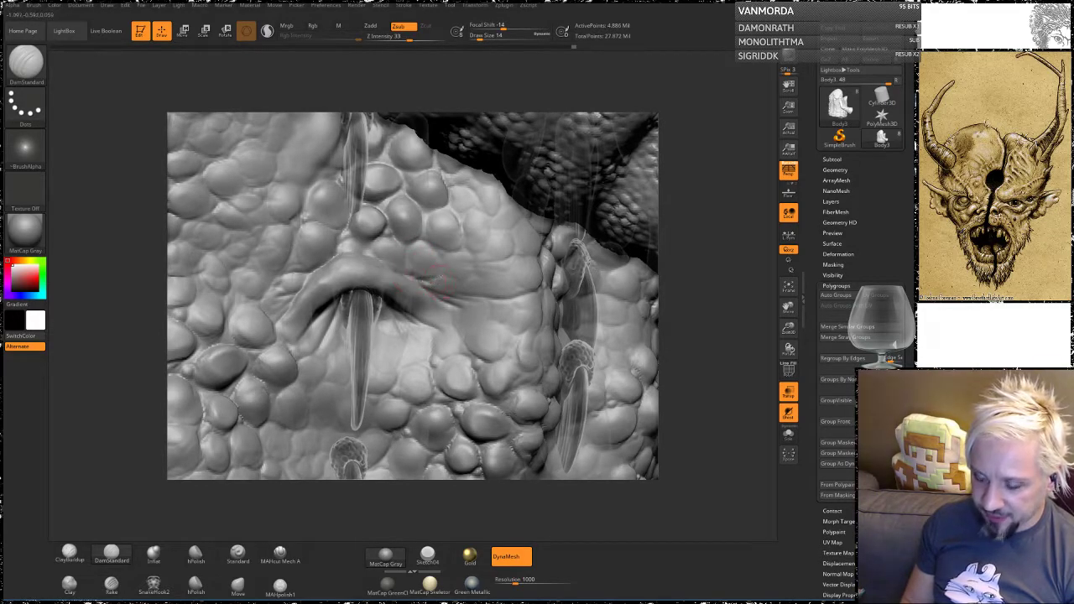
left_click_drag(458, 279, 531, 260)
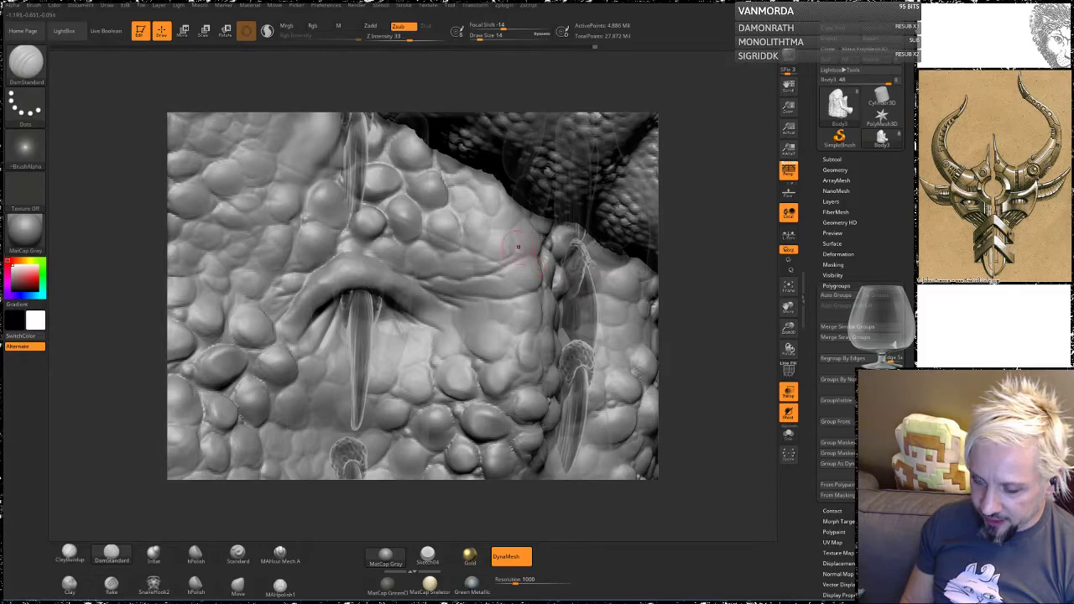
key("ctrl")
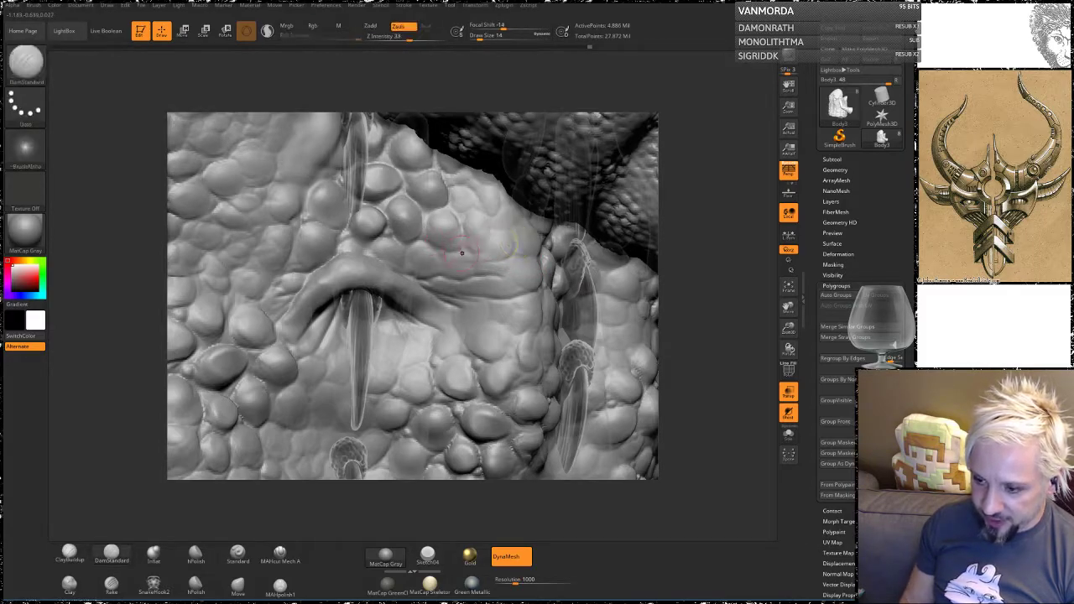
left_click_drag(446, 254, 494, 264)
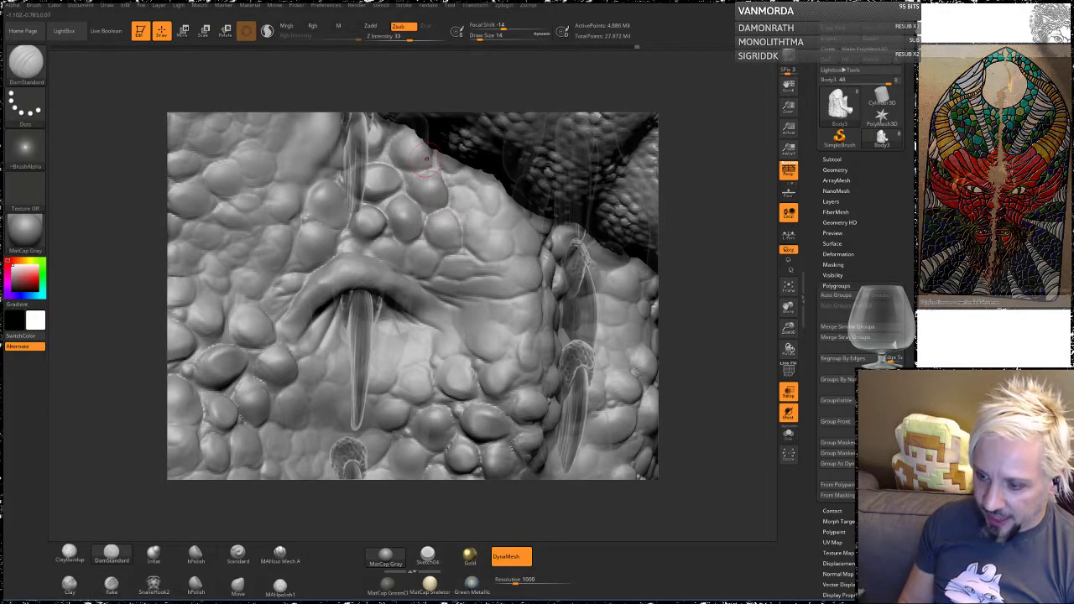
Step: Smooth the rounded scales just above the central fold
key("shift")
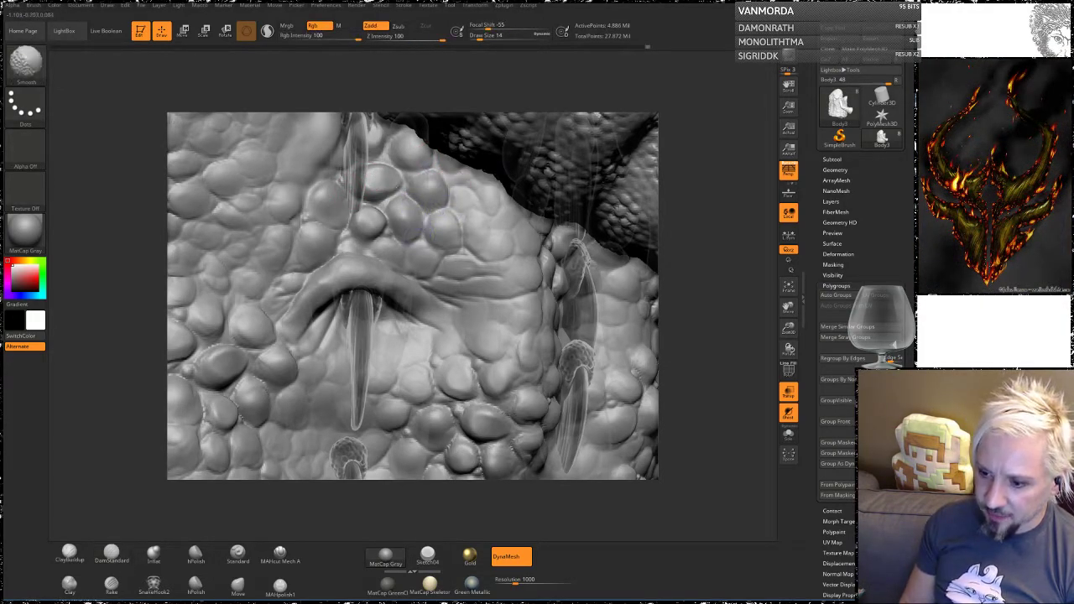
left_click_drag(370, 215, 375, 203, "shift")
key("shift")
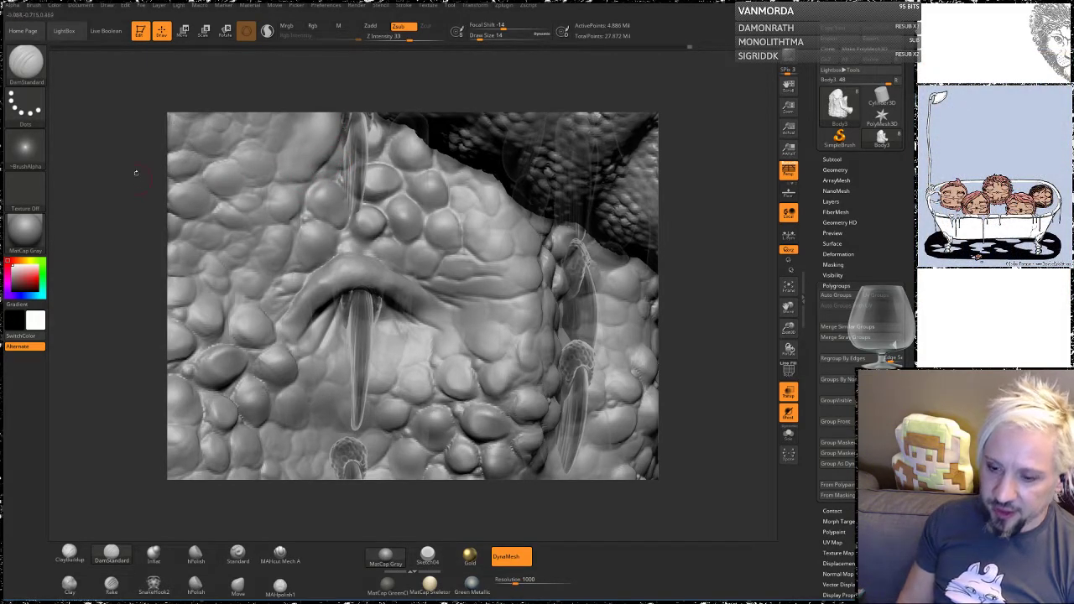
Step: Carve creases around the upper spike's socket and wrinkles along the left side of its skin fold with DamStandard
left_click_drag(136, 172, 147, 178)
left_click_drag(101, 126, 223, 210, "alt")
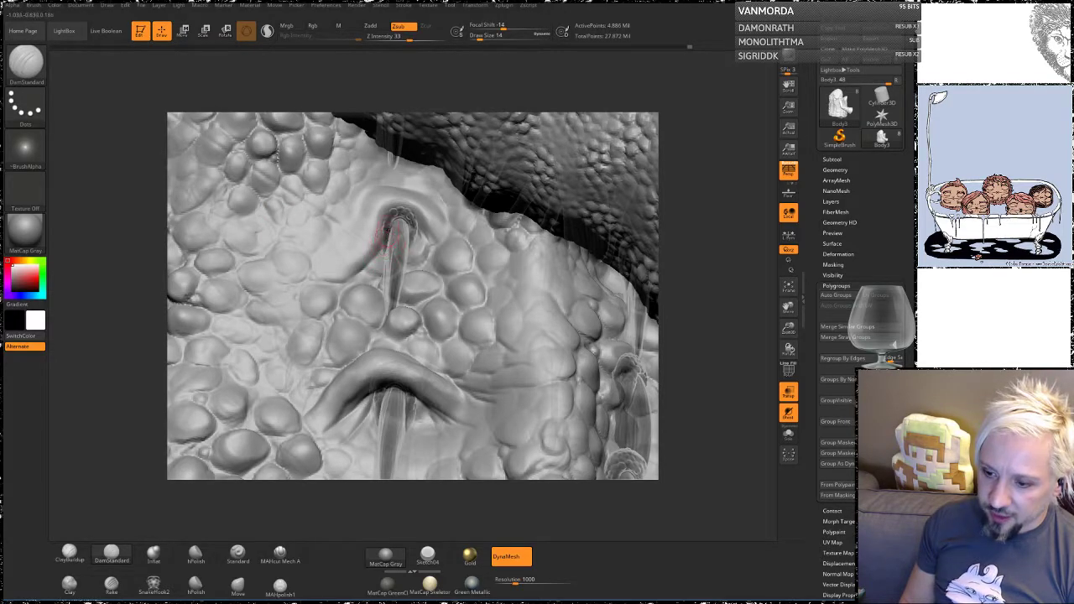
left_click_drag(389, 234, 391, 228)
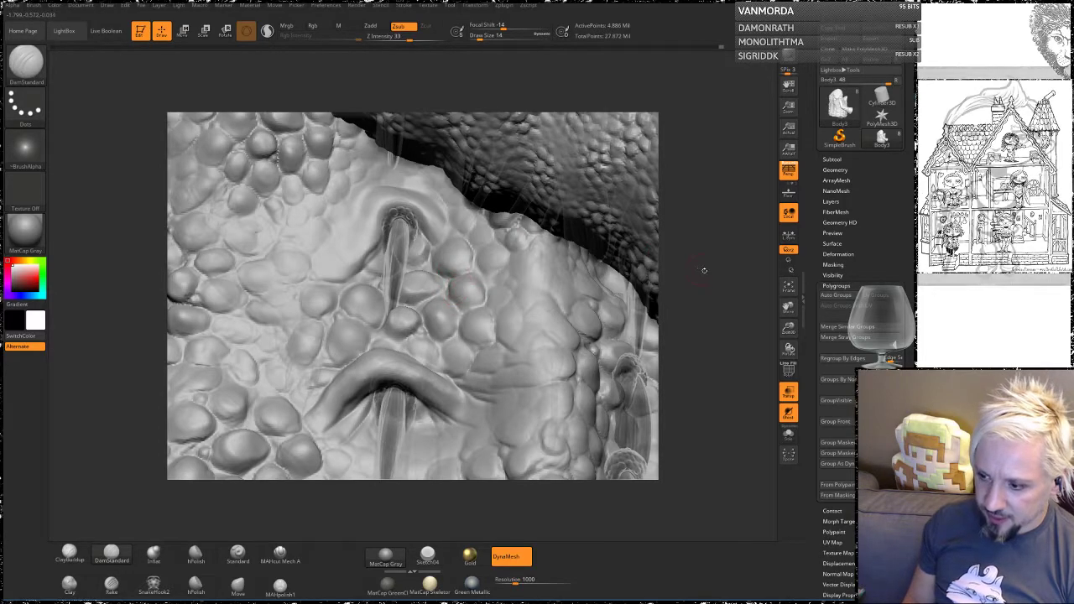
left_click_drag(703, 270, 725, 284)
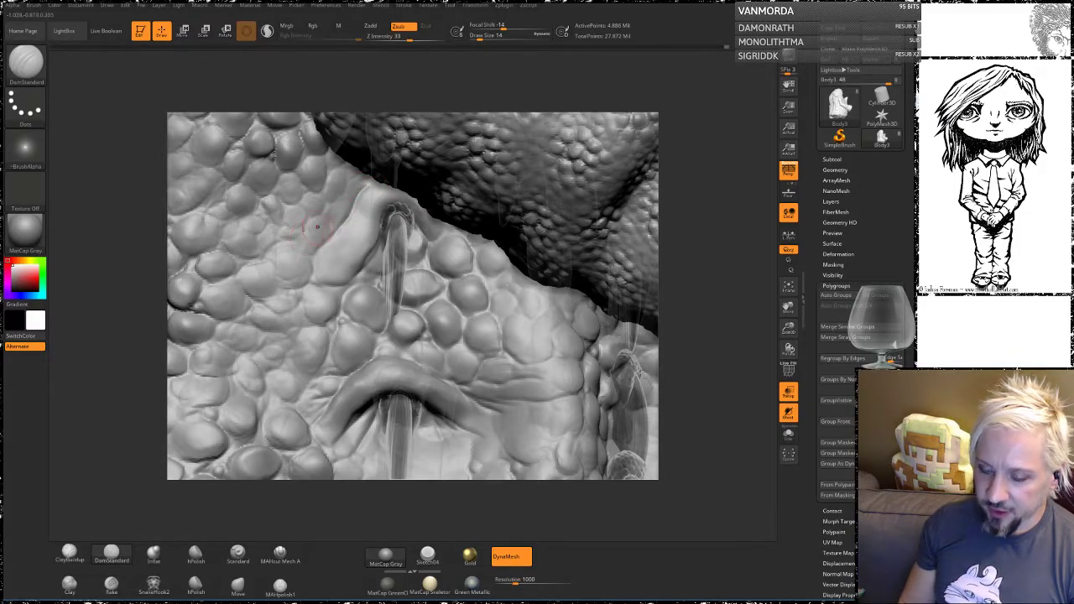
right_click_drag(289, 264, 355, 231)
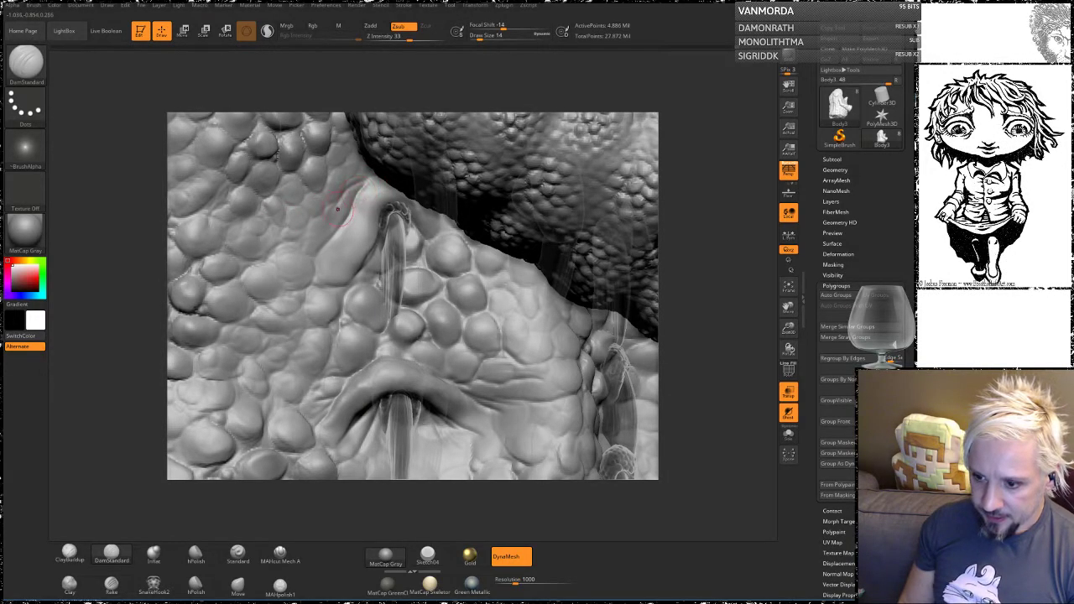
left_click_drag(340, 209, 369, 181)
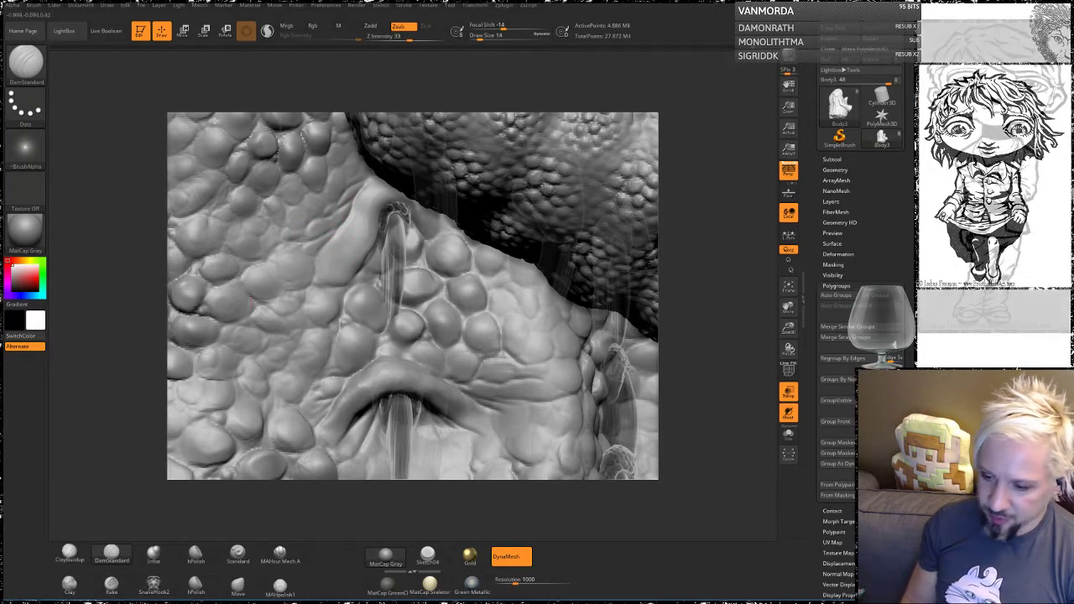
Step: Carve wrinkles over the crest and along the right side of the upper spike's skin fold
left_click_drag(111, 318, 159, 361)
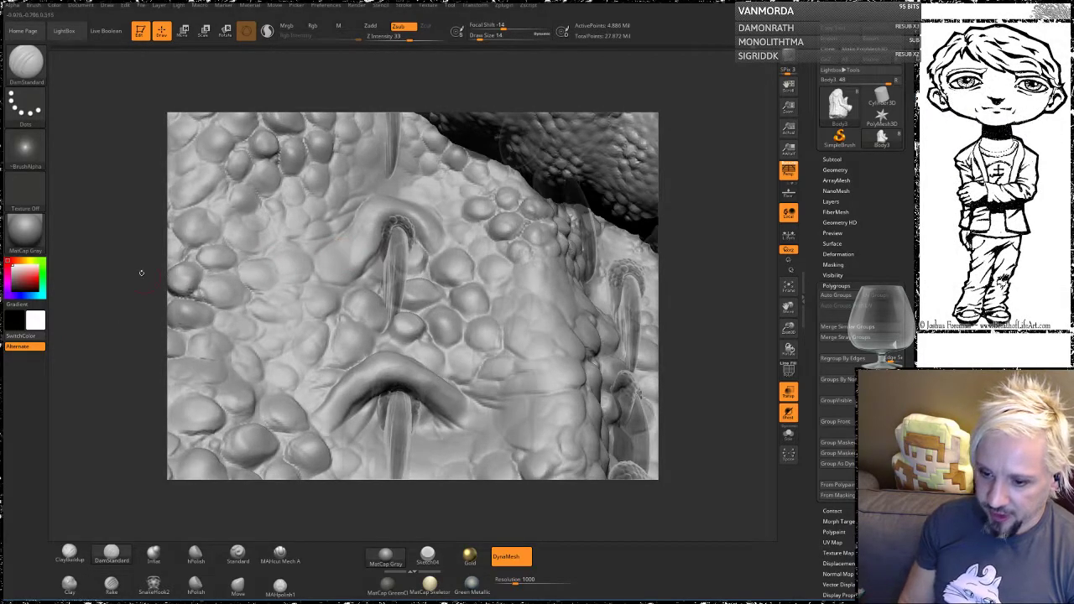
left_click_drag(142, 274, 149, 247)
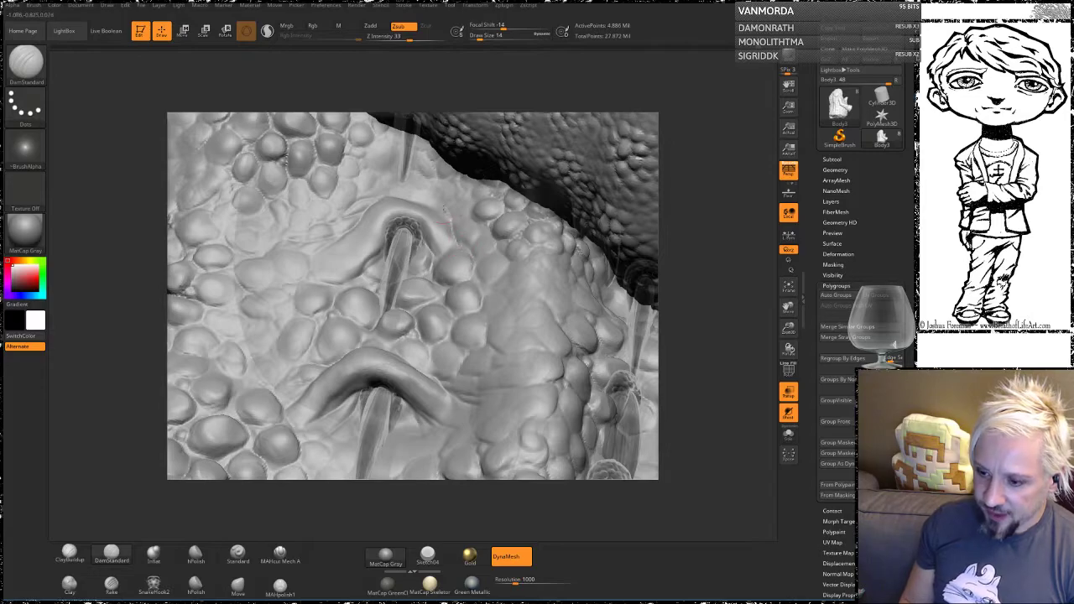
left_click_drag(109, 220, 154, 243)
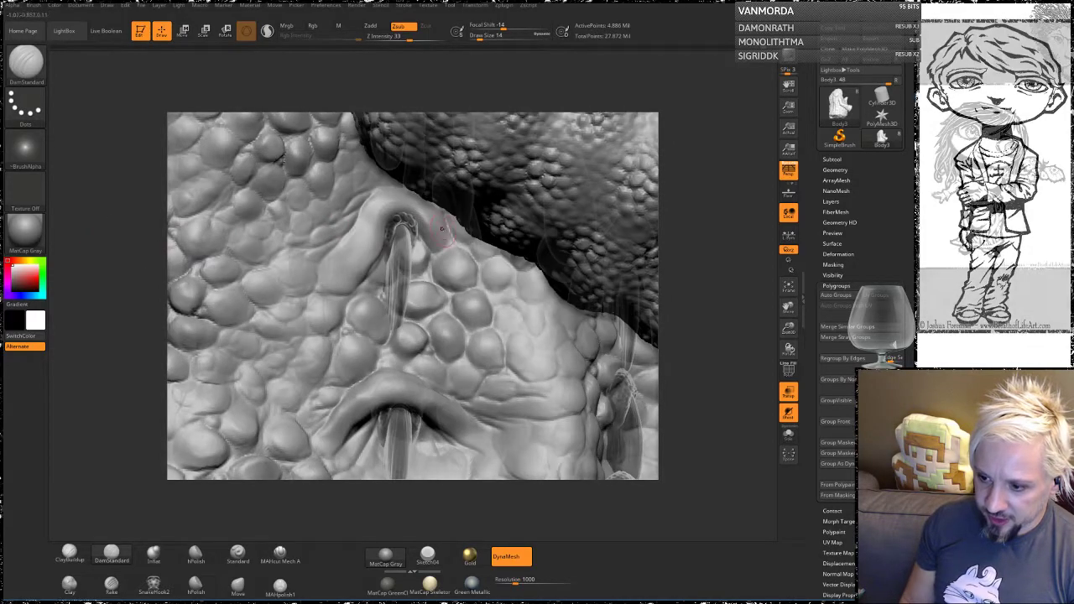
left_click_drag(674, 223, 675, 200)
right_click_drag(674, 200, 381, 201)
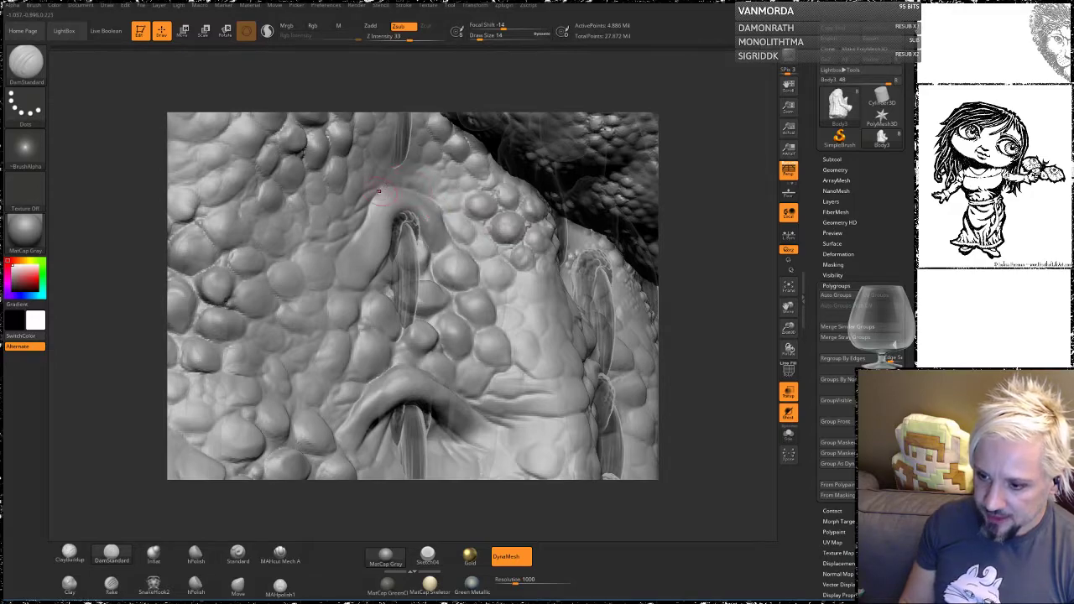
left_click_drag(677, 195, 653, 188)
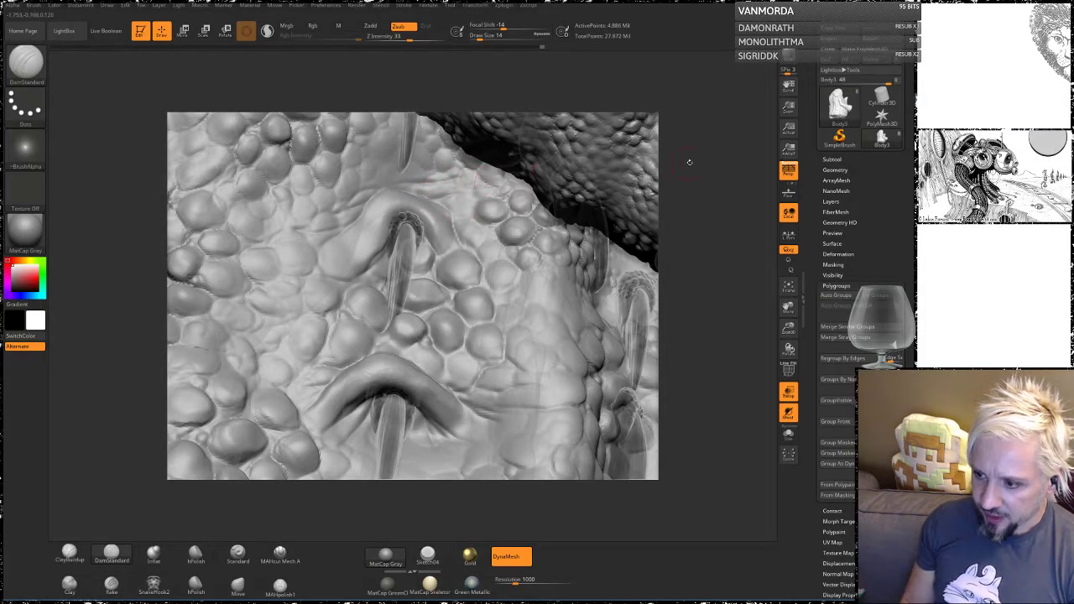
mouse_move(689, 161)
left_mouse_down()
mouse_move(679, 173)
mouse_move(384, 170)
left_mouse_up()
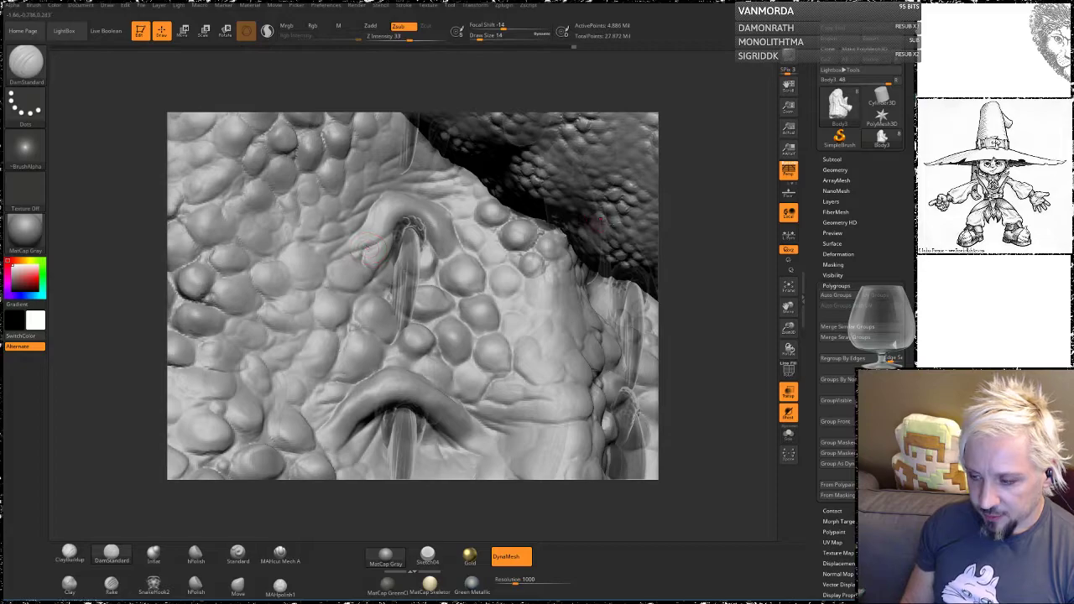
Step: Extend wrinkles from the upper fold's left flank between the neighbouring scales and smooth the skin there
right_click_drag(370, 250, 289, 242)
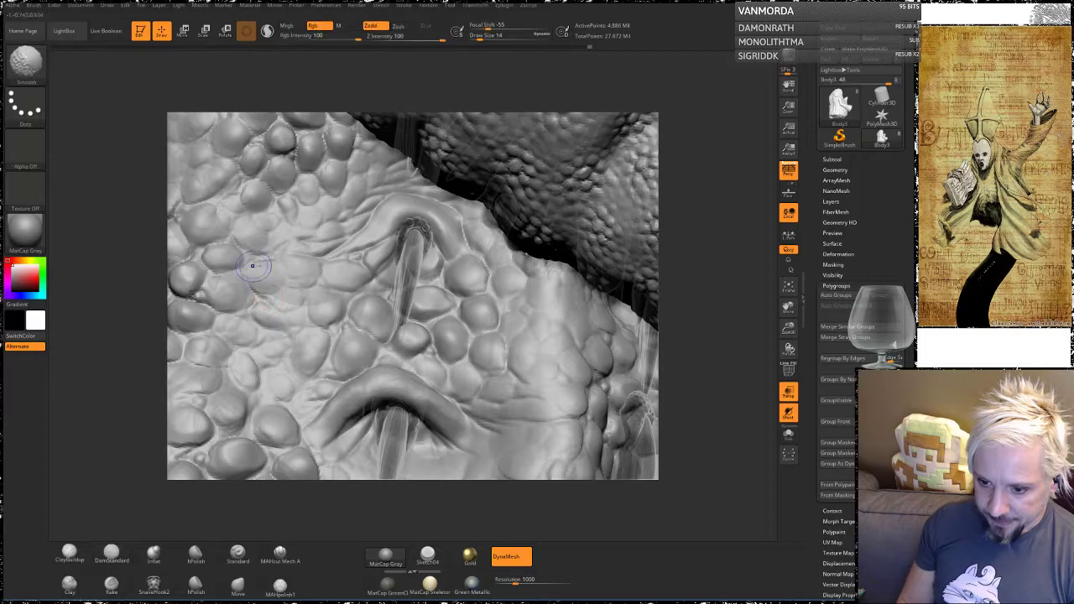
left_click_drag(723, 294, 895, 344)
left_click_drag(667, 300, 710, 274)
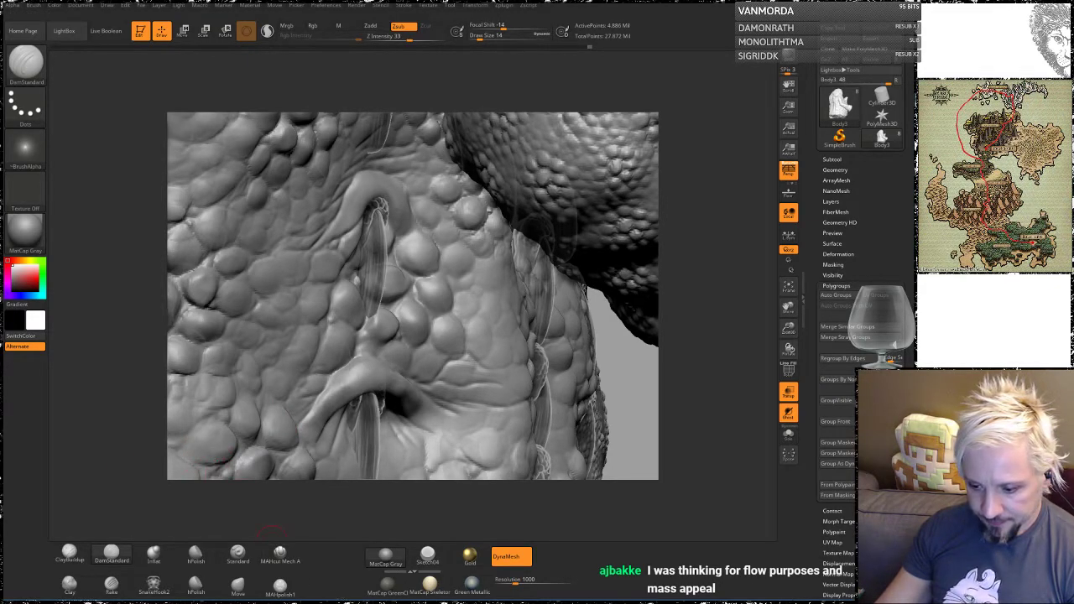
Step: Switch to the music player, select the track On a Forest Path With Slugs in the YouTubeLivestream playlist, and return to ZBrush
key("alt+Tab")
scroll(319, 399, "down", 5)
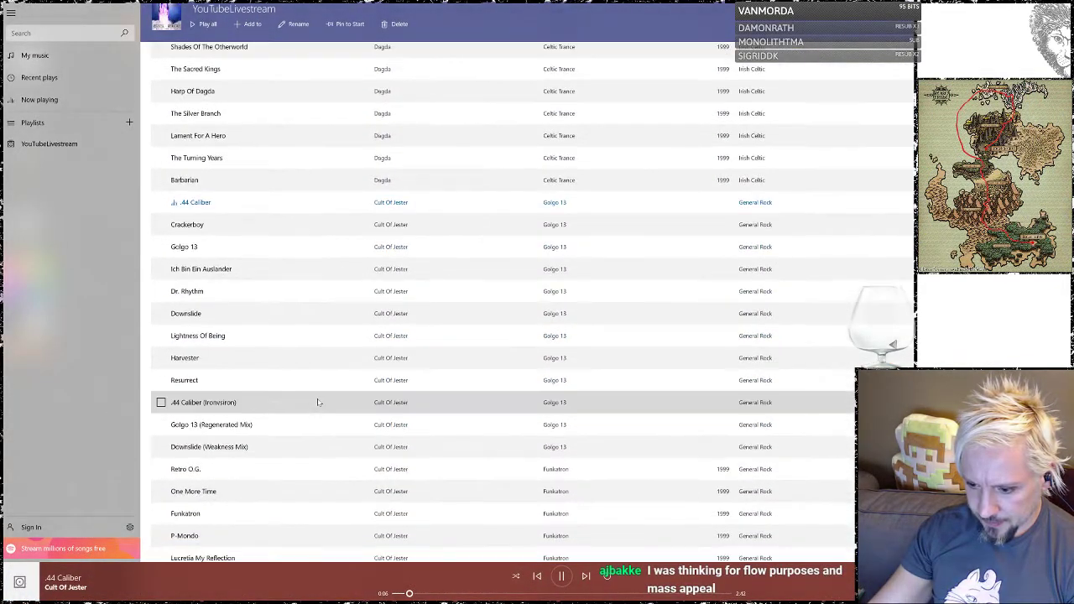
scroll(318, 403, "down", 8)
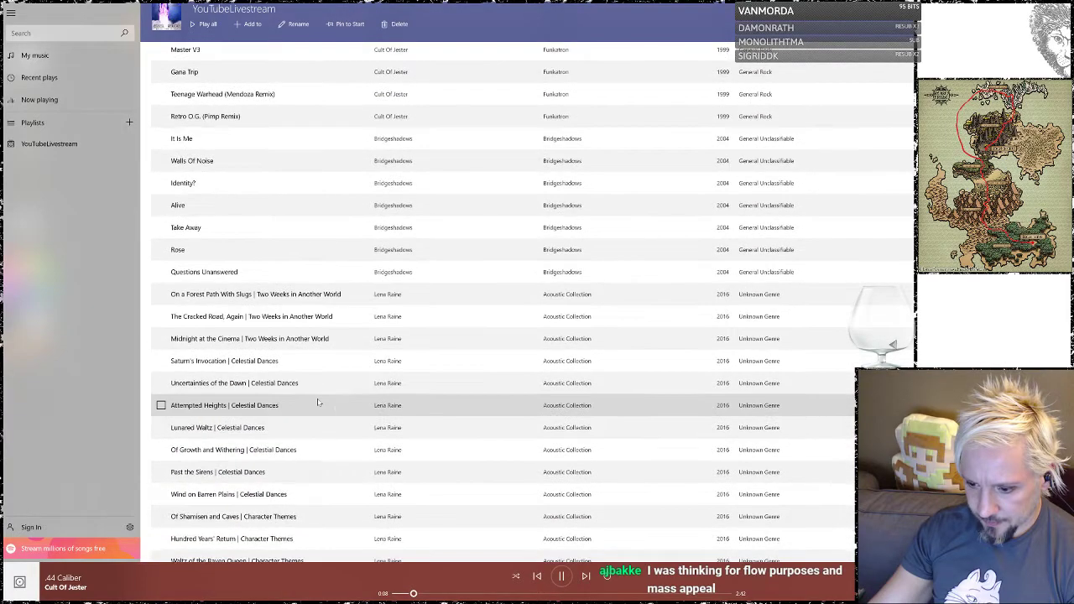
left_click(336, 294)
key("alt+Tab")
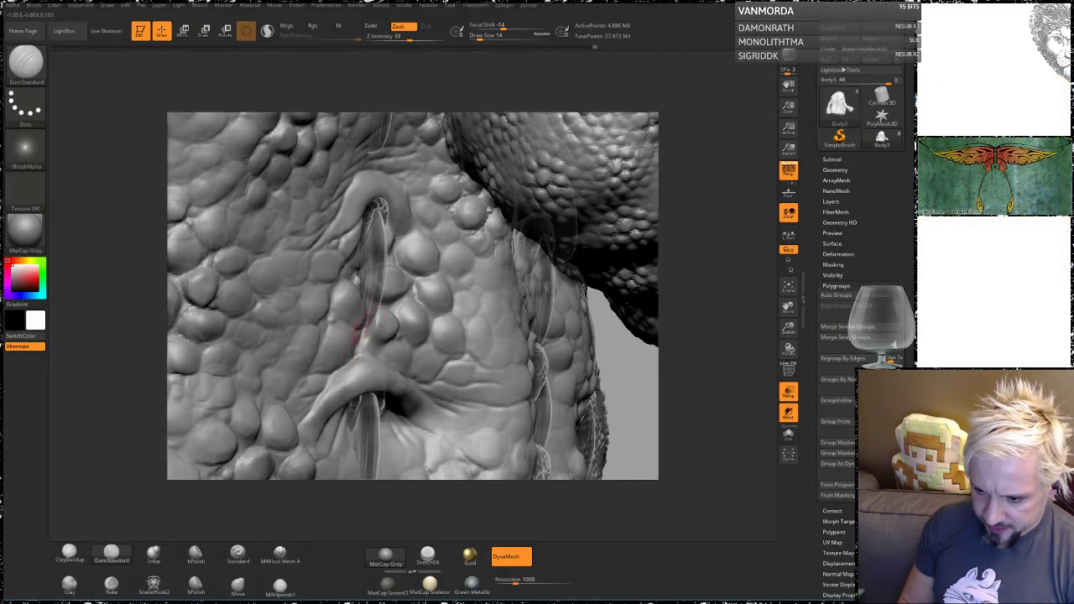
Step: Deepen the creases around the rounded scales between the upper and central spikes and smooth the skin beside them
mouse_move(700, 297)
left_mouse_down()
mouse_move(724, 374)
mouse_move(719, 316)
mouse_move(732, 314)
left_mouse_up()
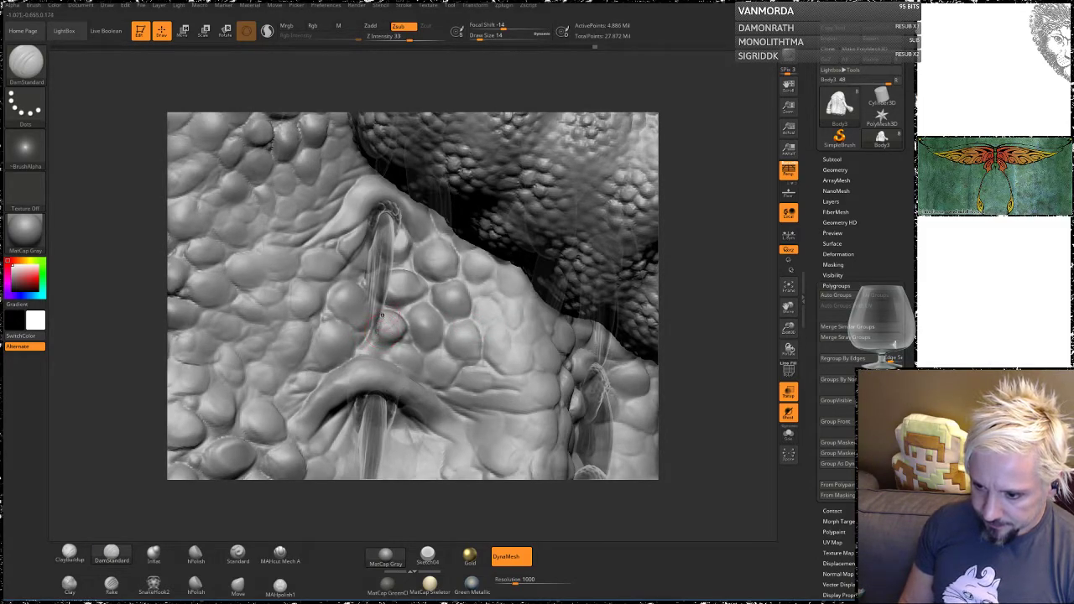
key("shift")
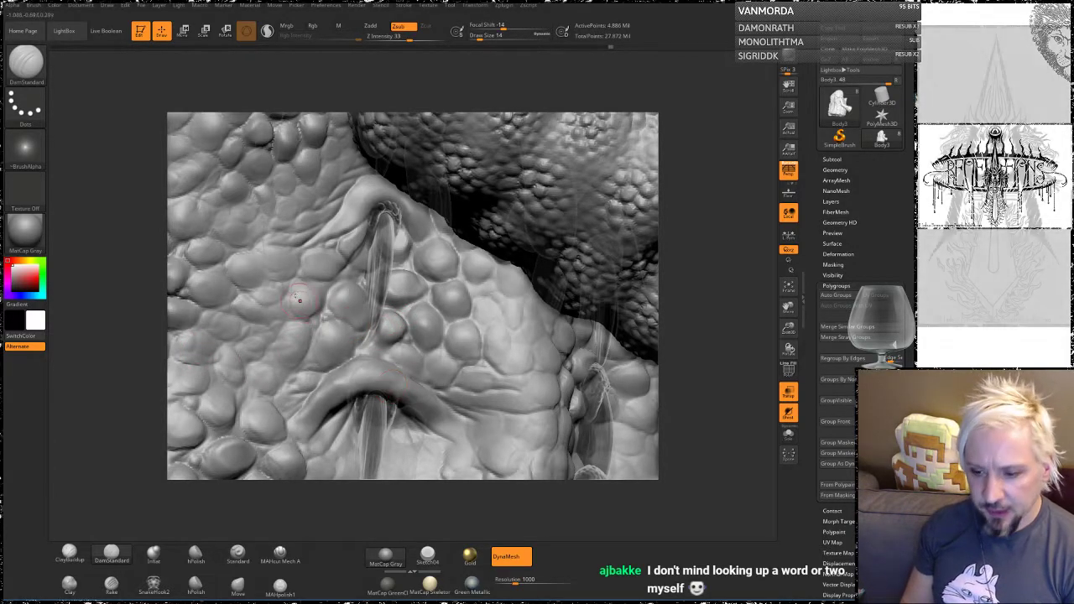
left_click_drag(144, 327, 101, 339)
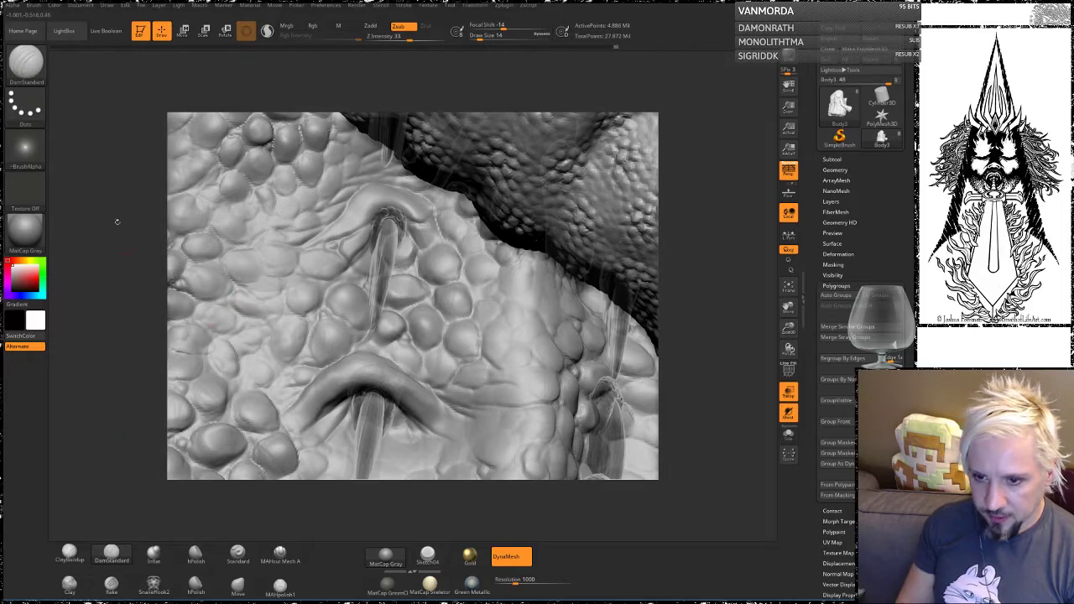
Step: Enable Sculptris Pro and carve creases across the upper spike's skin fold to split it into scale-like segments
left_click(267, 30)
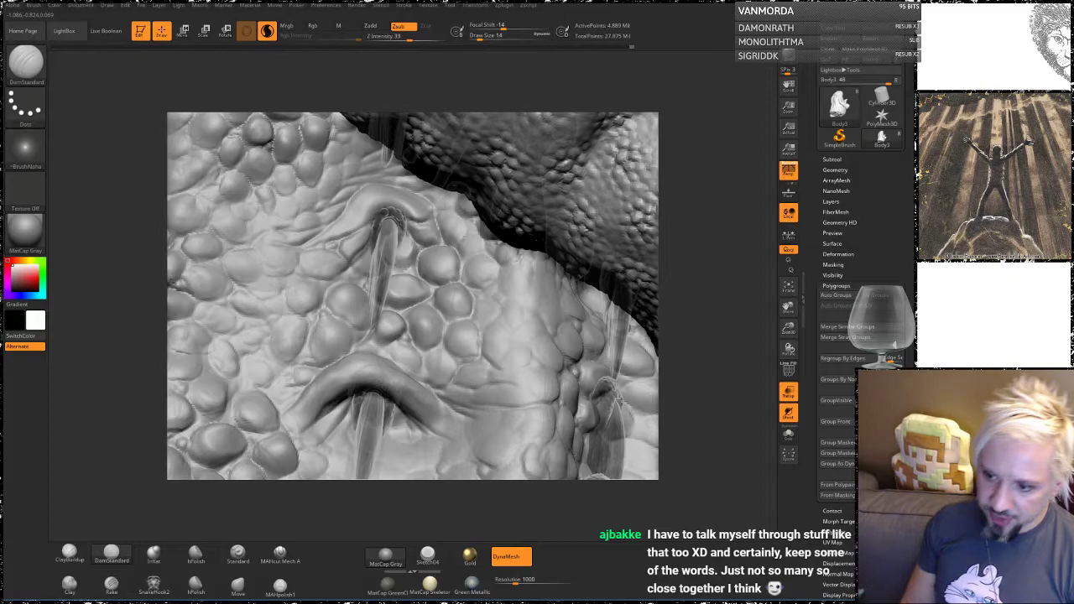
left_click_drag(103, 215, 141, 223)
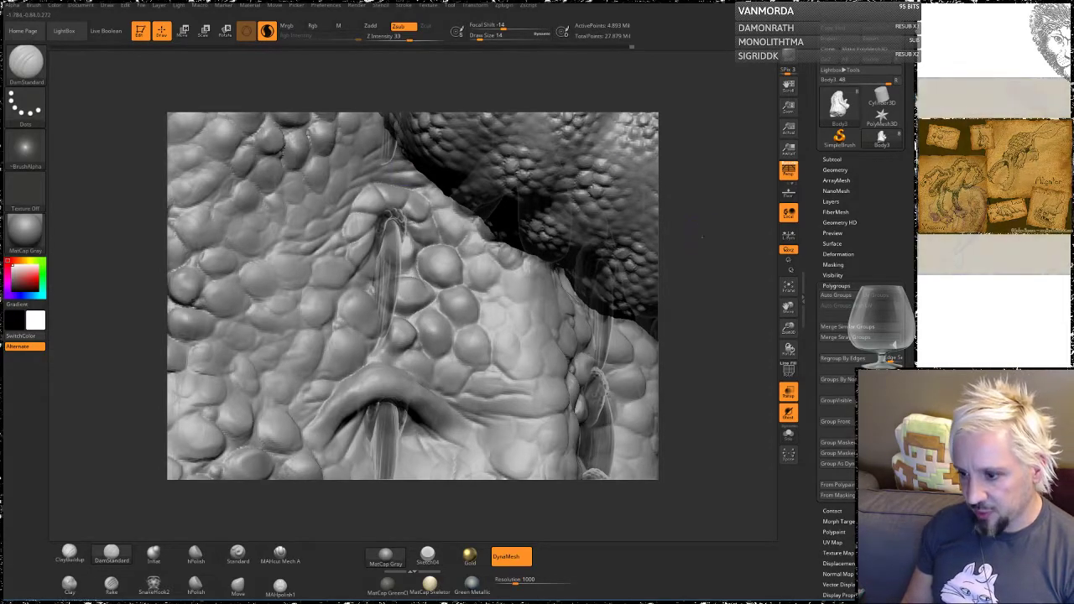
mouse_move(679, 201)
left_mouse_down()
mouse_move(711, 216)
mouse_move(684, 225)
left_mouse_up()
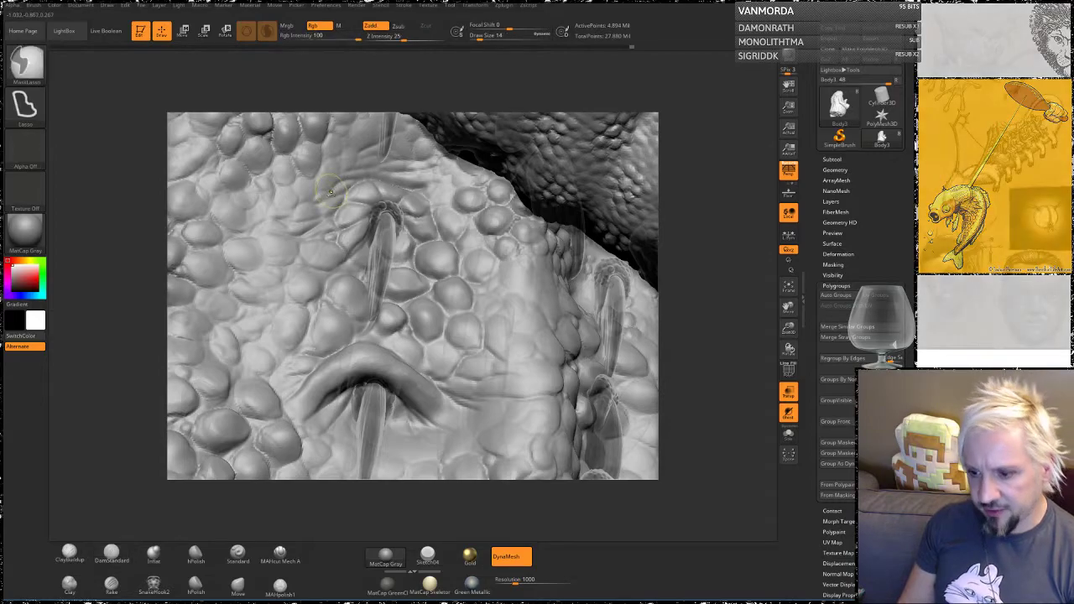
mouse_move(104, 257)
left_mouse_down()
mouse_move(110, 277)
mouse_move(90, 245)
left_mouse_up()
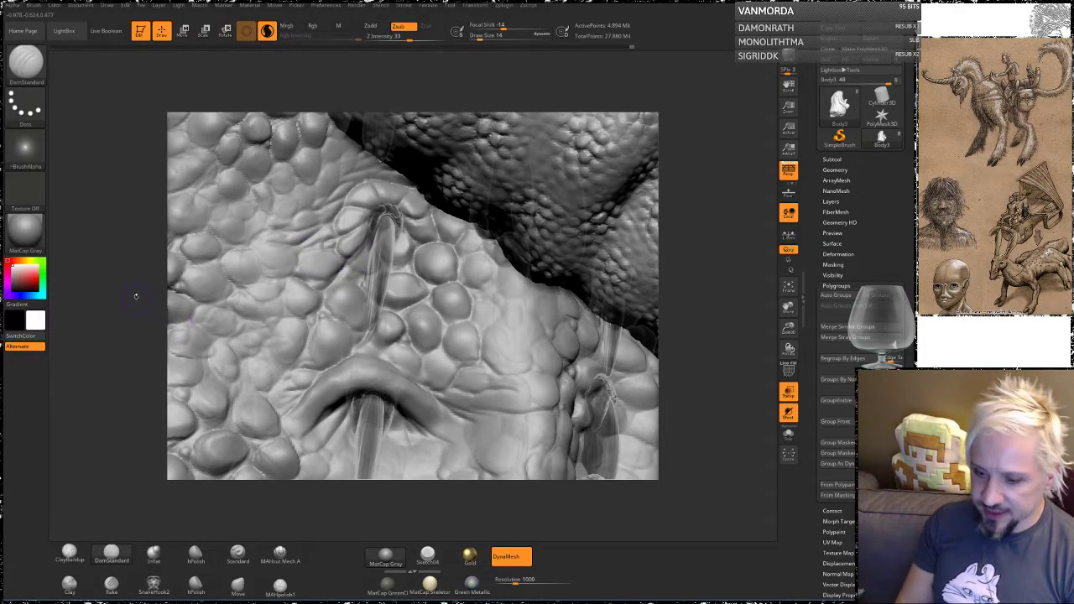
mouse_move(137, 300)
left_mouse_down()
mouse_move(132, 280)
mouse_move(171, 270)
left_mouse_up()
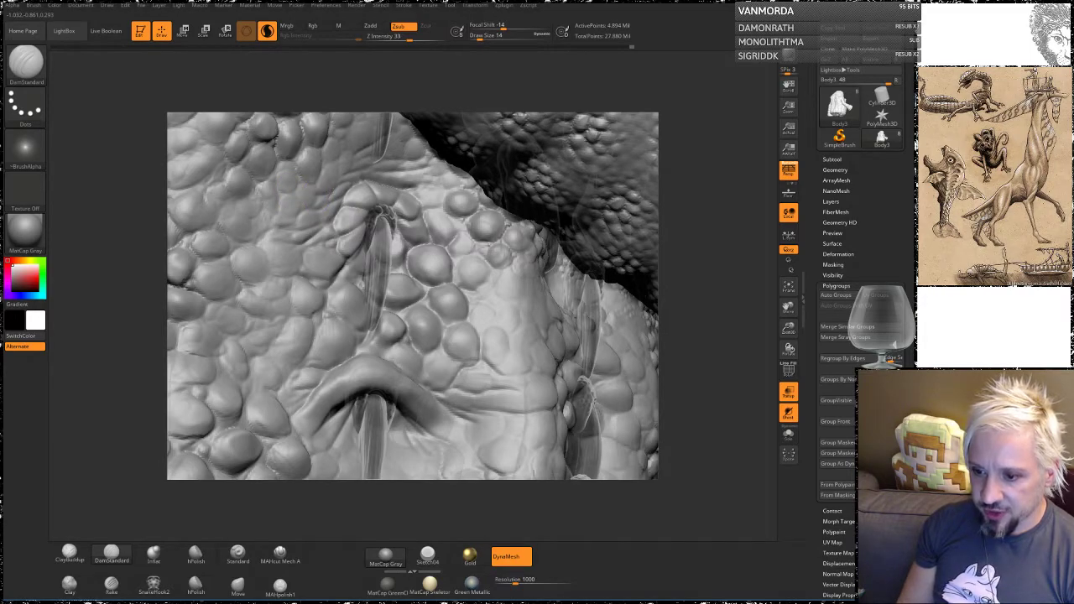
Step: Set the DamStandard draw size to 6 and carve finer creases around the upper fold's segments and the scales beneath it
key("space")
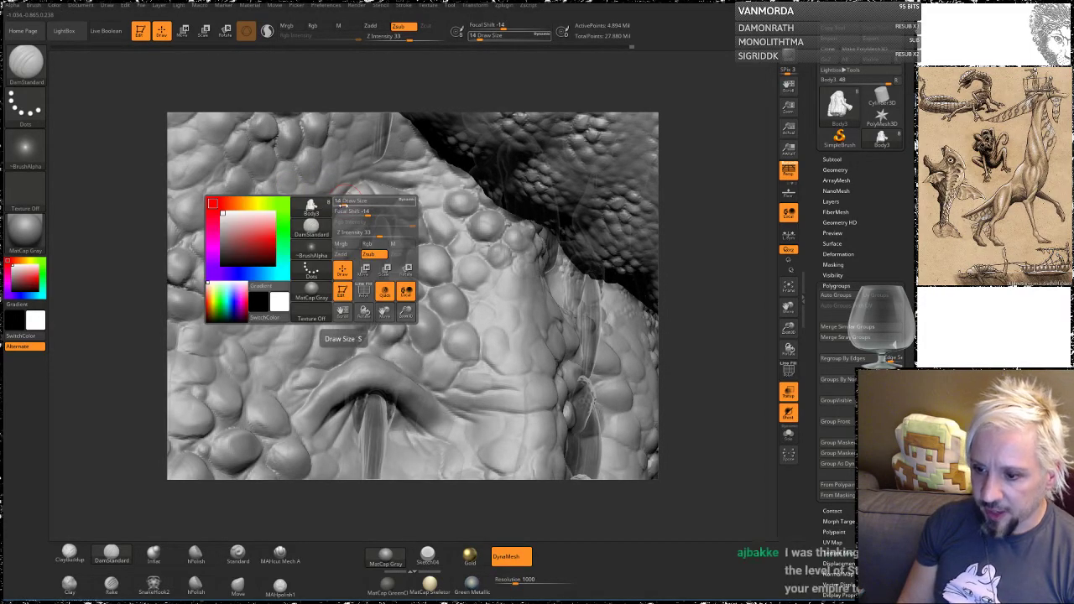
left_click_drag(342, 201, 349, 200)
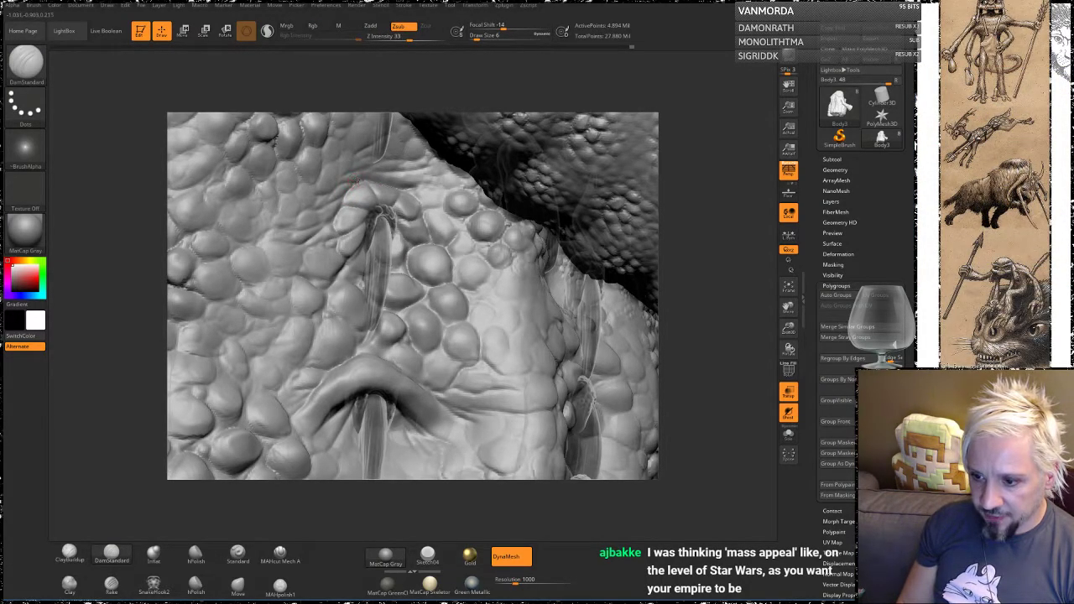
left_click_drag(129, 221, 140, 197)
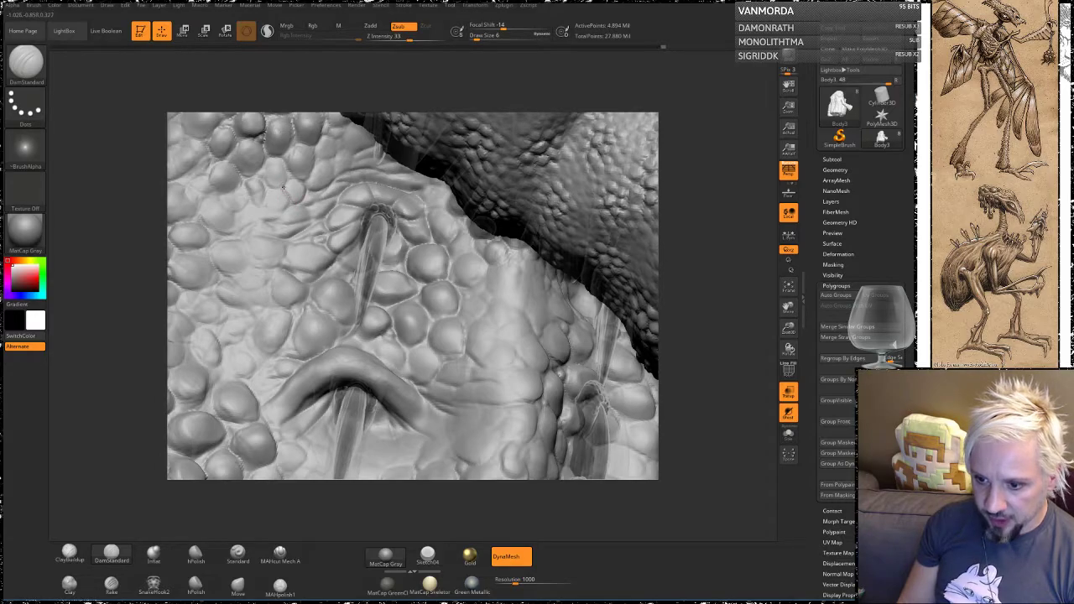
mouse_move(101, 286)
left_mouse_down()
mouse_move(120, 307)
mouse_move(134, 300)
mouse_move(123, 358)
mouse_move(121, 290)
left_mouse_up()
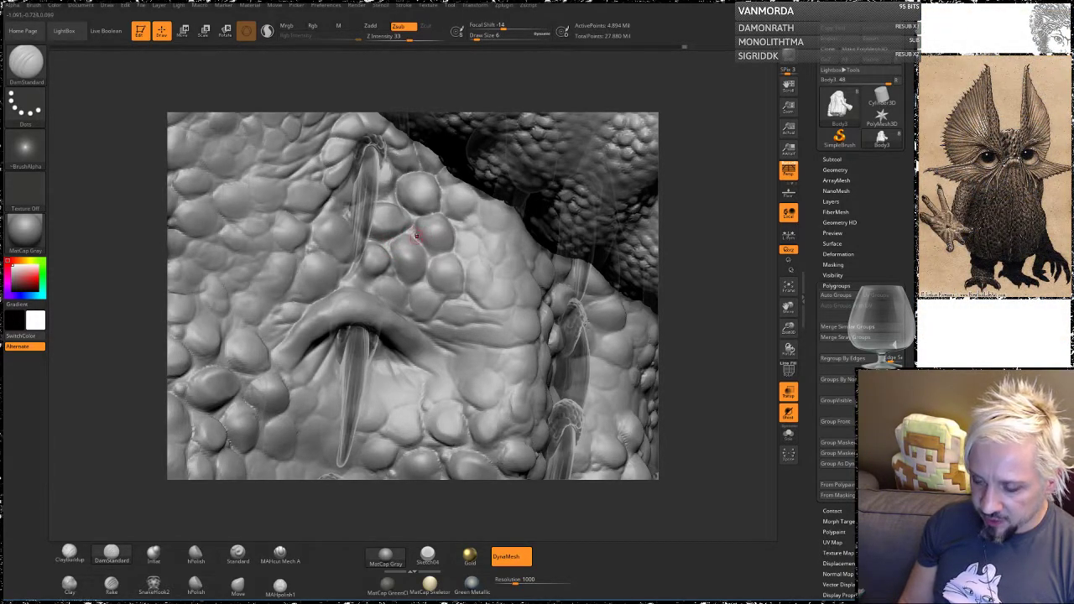
left_click_drag(677, 315, 669, 274, "alt")
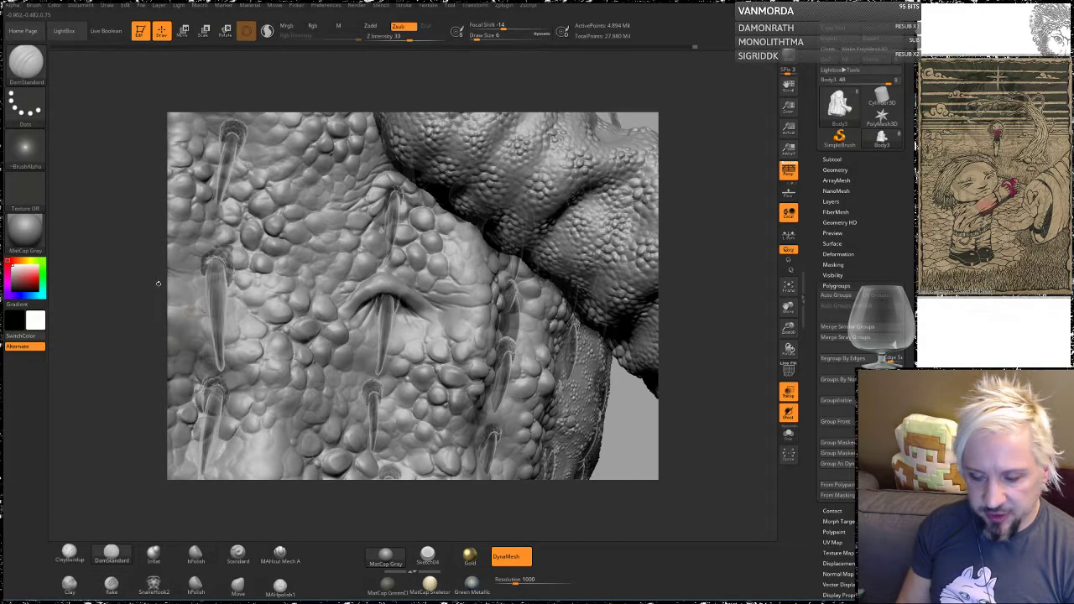
Step: Carve wrinkles along the central fold's flanks and divide the smooth skin to its upper right into small scales
left_click_drag(126, 336, 132, 392)
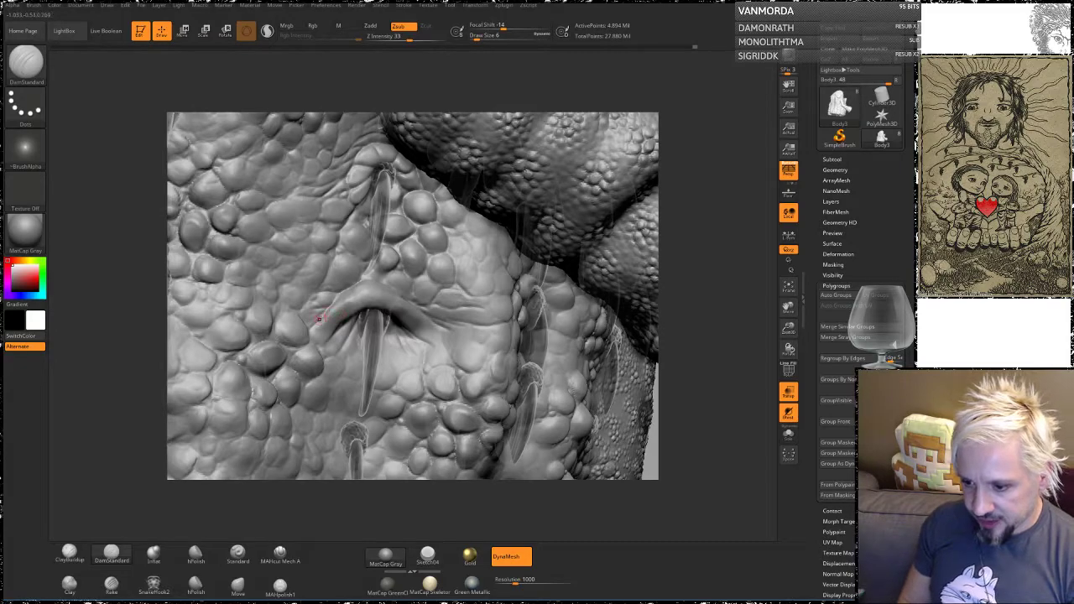
left_click_drag(674, 344, 625, 351)
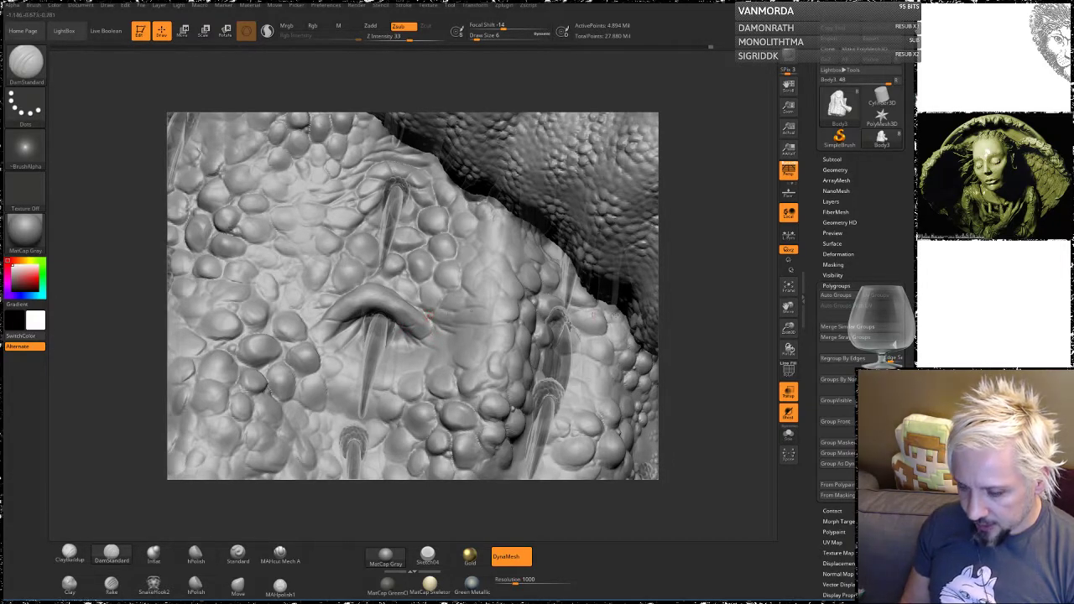
left_click_drag(691, 297, 415, 346)
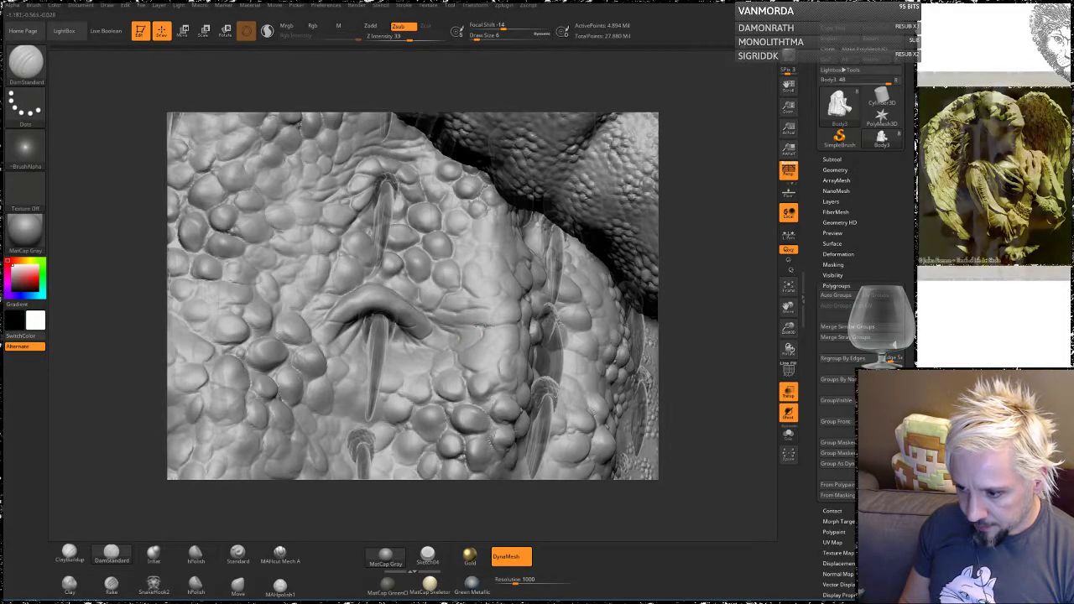
mouse_move(717, 297)
left_mouse_down()
mouse_move(713, 345)
mouse_move(722, 342)
mouse_move(705, 336)
left_mouse_up()
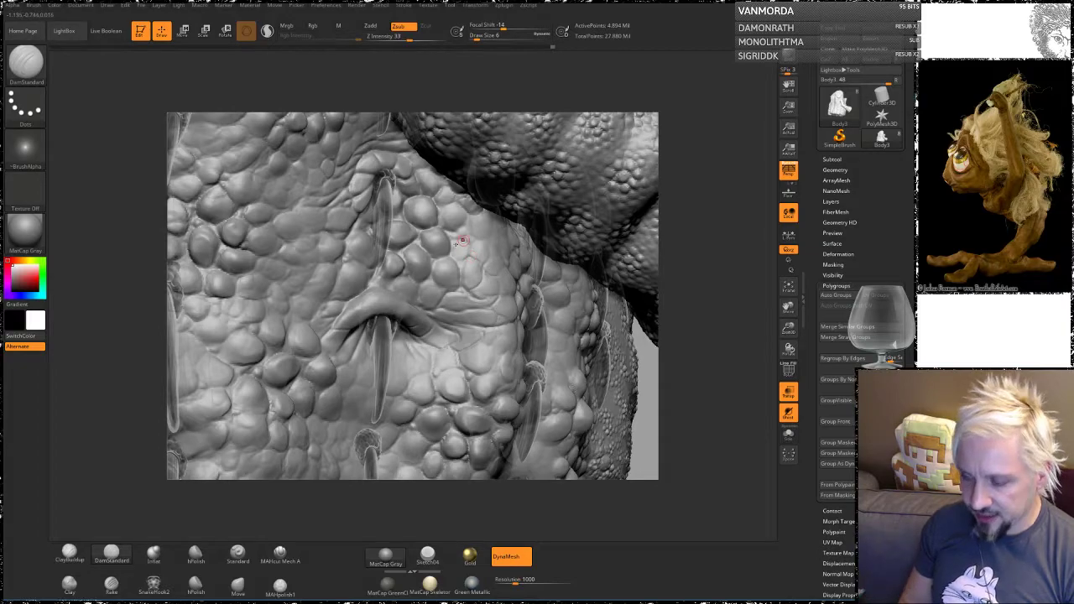
mouse_move(437, 245)
right_mouse_down()
mouse_move(395, 250)
mouse_move(404, 261)
right_mouse_up()
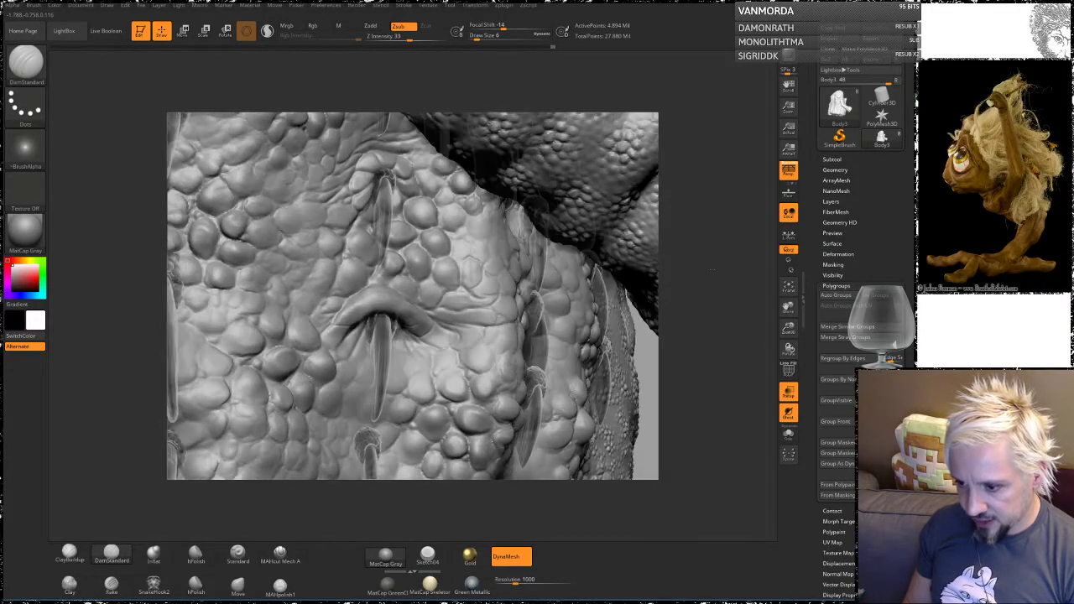
Step: Set the draw size to 7 and carve creases across the central spike's skin fold to break it into segments
right_click_drag(395, 319, 407, 201, "alt")
right_click_drag(459, 286, 420, 308)
key("space")
left_click_drag(367, 203, 367, 196)
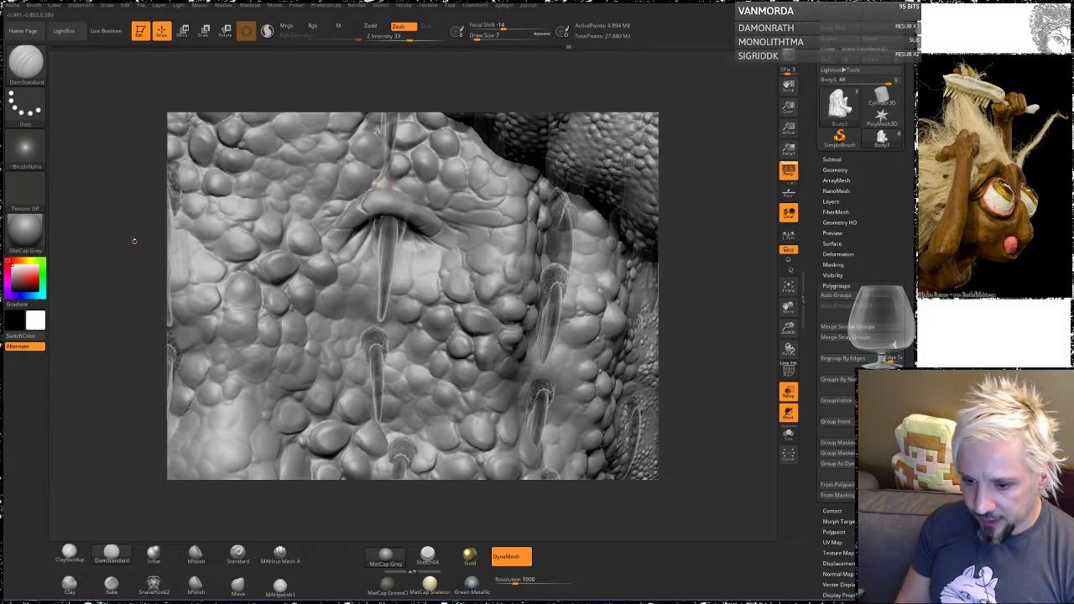
left_click_drag(134, 242, 160, 232)
mouse_move(703, 257)
left_mouse_down()
mouse_move(663, 315)
mouse_move(653, 308)
left_mouse_up()
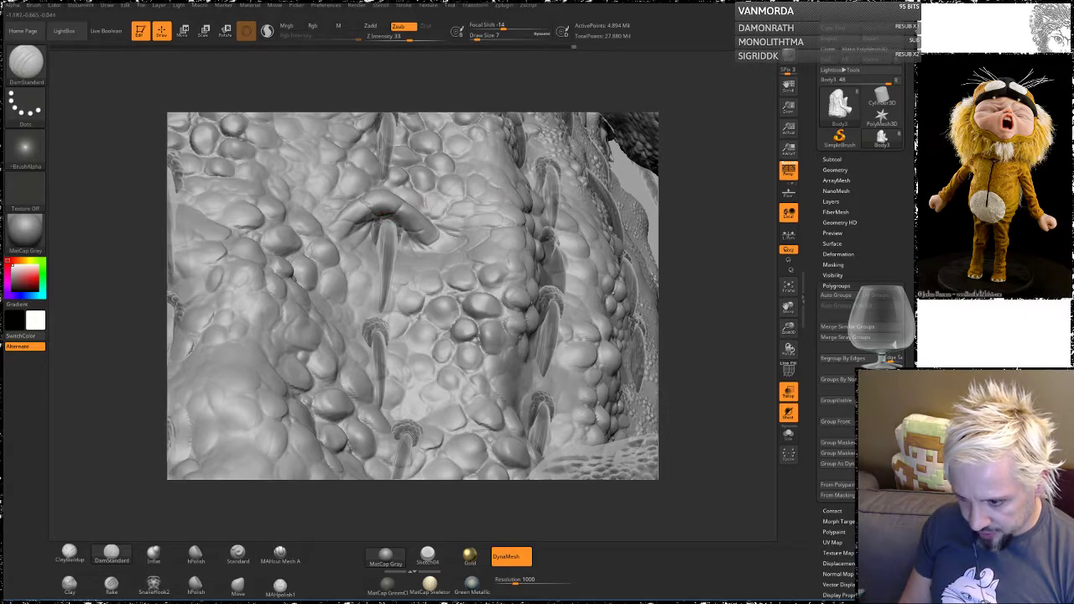
left_click_drag(691, 195, 579, 217)
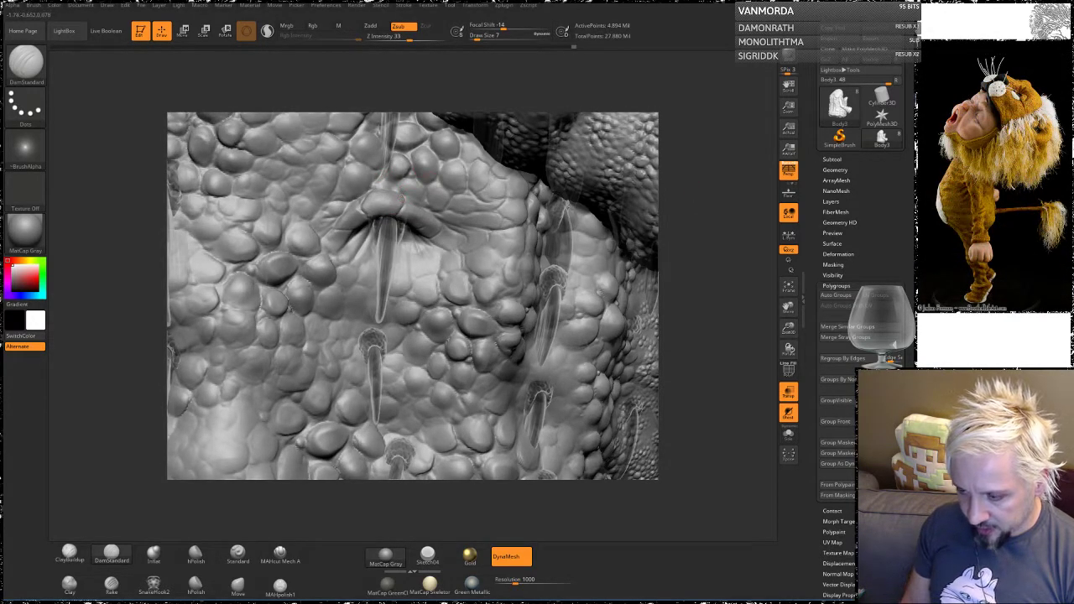
left_click_drag(688, 255, 601, 259)
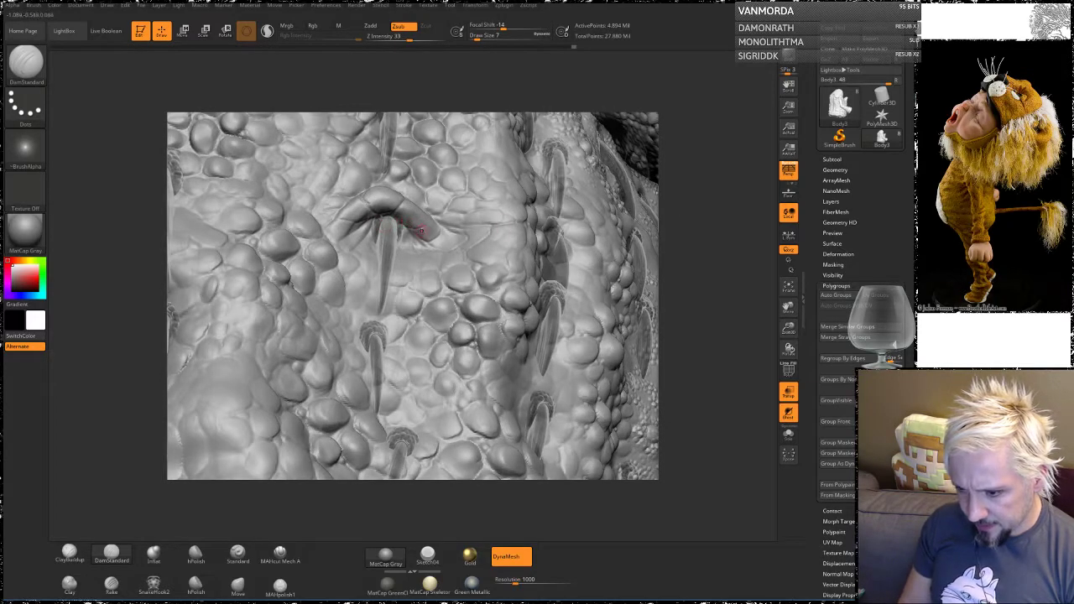
left_click_drag(703, 167, 424, 202)
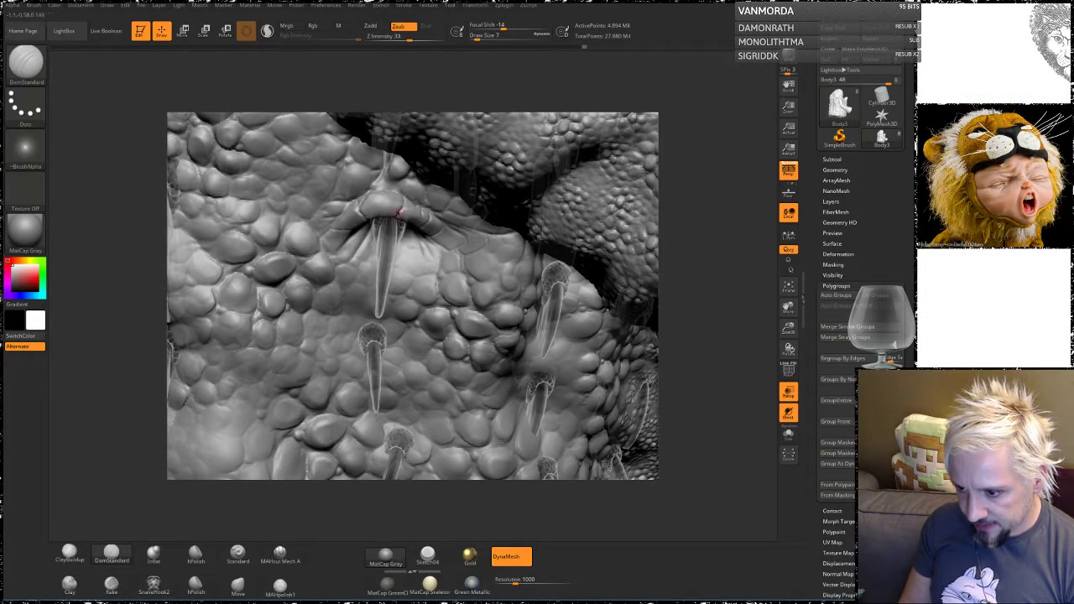
right_click_drag(422, 207, 381, 217)
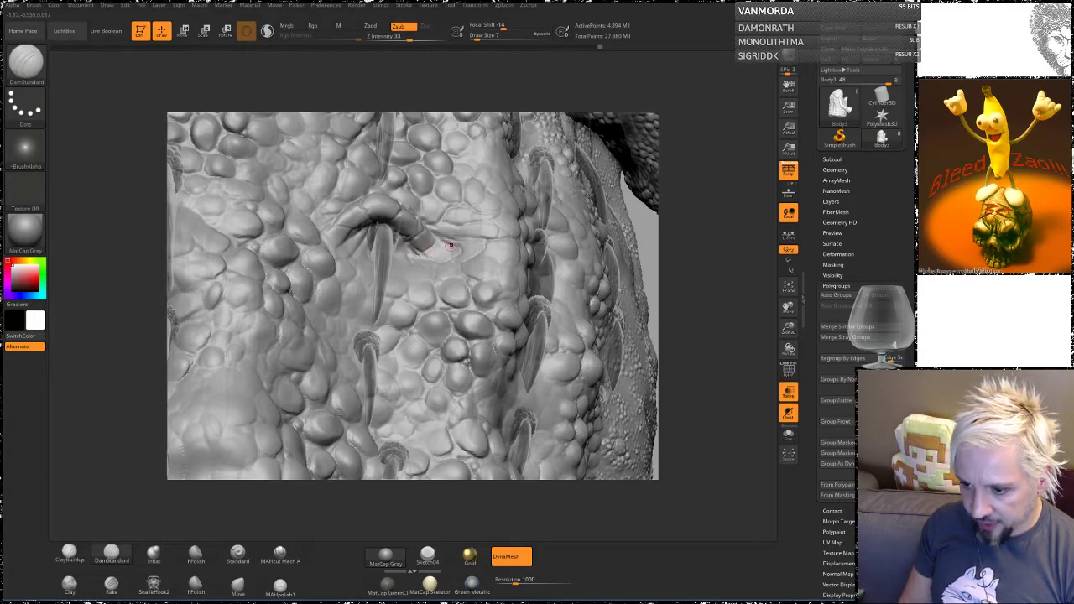
Step: Build an arched skin fold over the next spike below the central one with ClayBuildup at draw size 23, and smooth it
right_click_drag(696, 378, 687, 220, "ctrl")
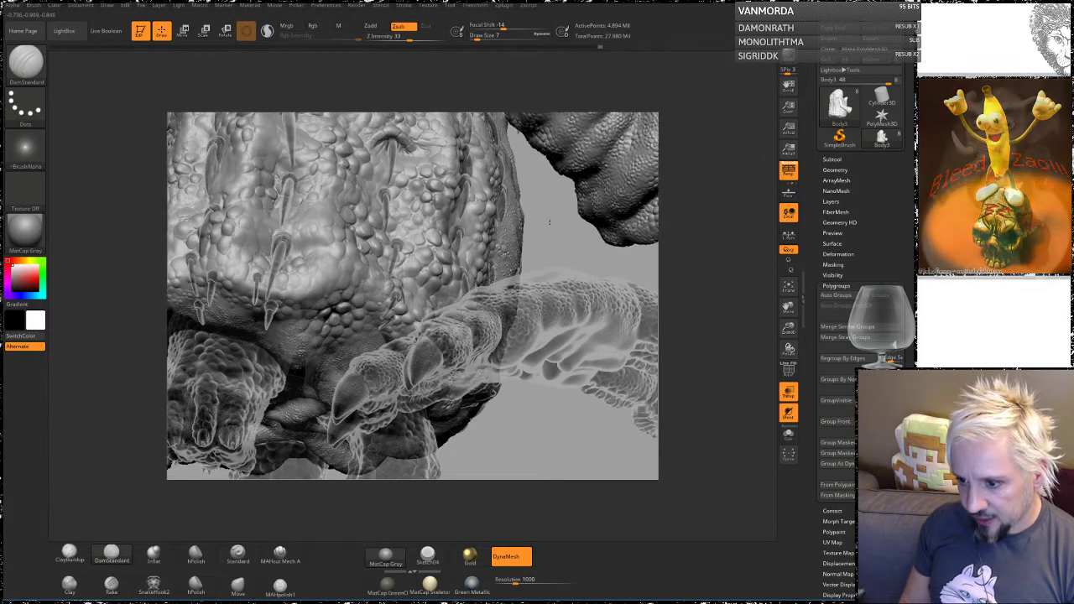
left_click_drag(551, 208, 551, 225)
right_click_drag(551, 225, 551, 293, "ctrl")
left_click(70, 551)
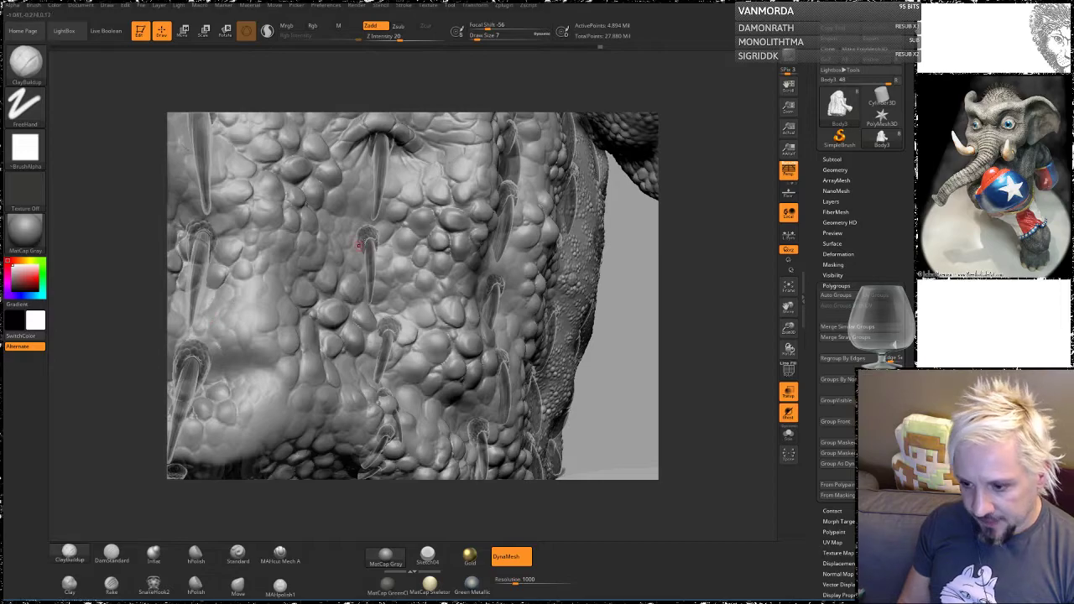
key("space")
left_click_drag(371, 234, 369, 235)
key("space")
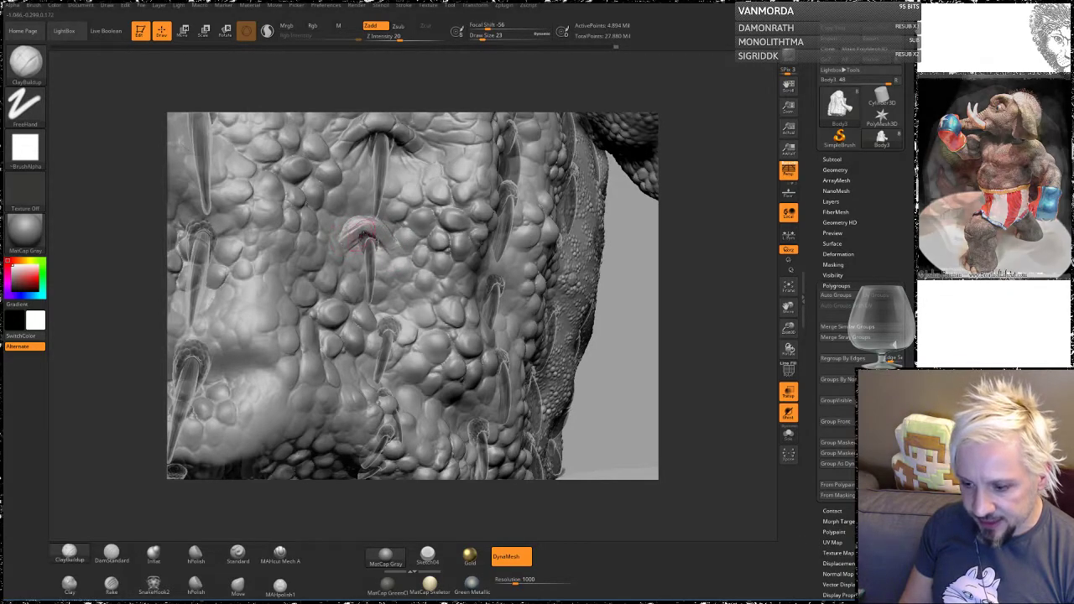
left_click_drag(364, 229, 346, 244)
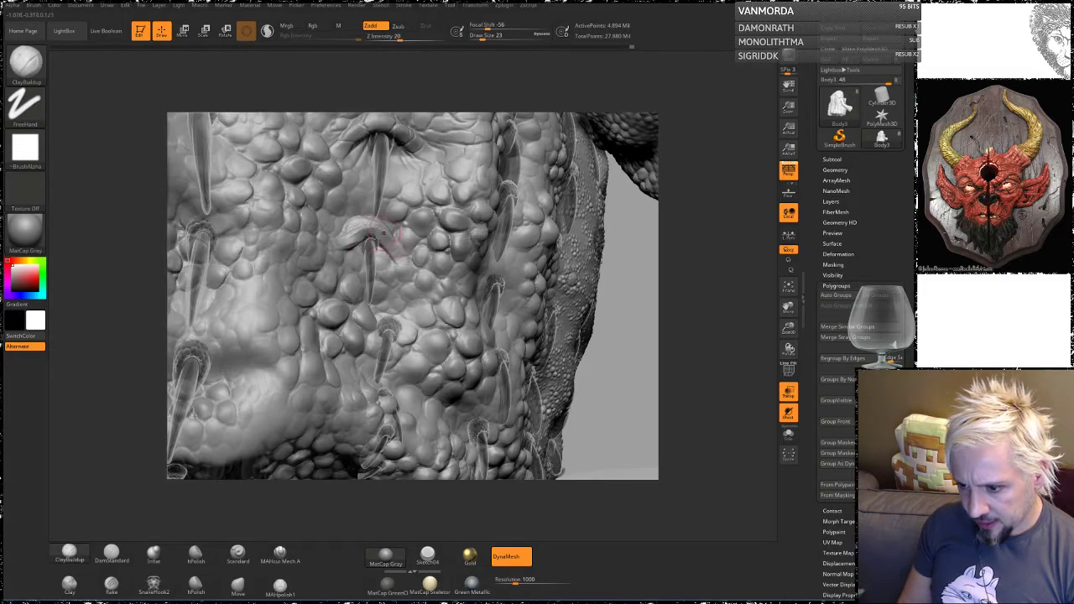
key("shift")
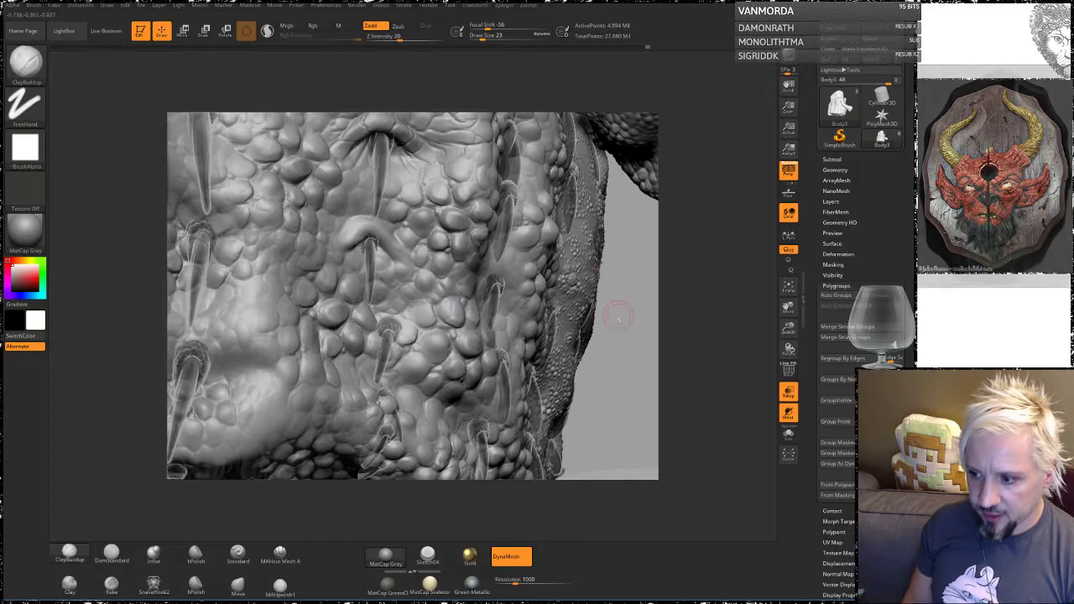
Step: Build an arched skin fold over the third spike down the central row with ClayBuildup, and smooth its surface
mouse_move(626, 319)
left_mouse_down()
mouse_move(659, 318)
mouse_move(647, 252)
mouse_move(645, 317)
mouse_move(625, 319)
left_mouse_up()
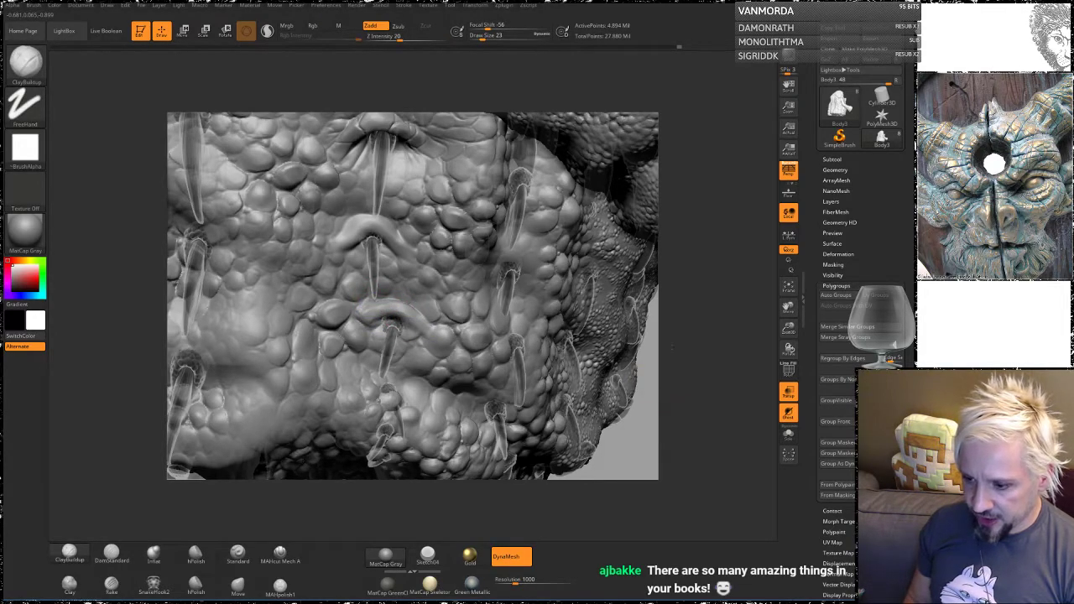
left_click_drag(673, 347, 676, 395, "alt")
left_click_drag(428, 314, 387, 303, "shift")
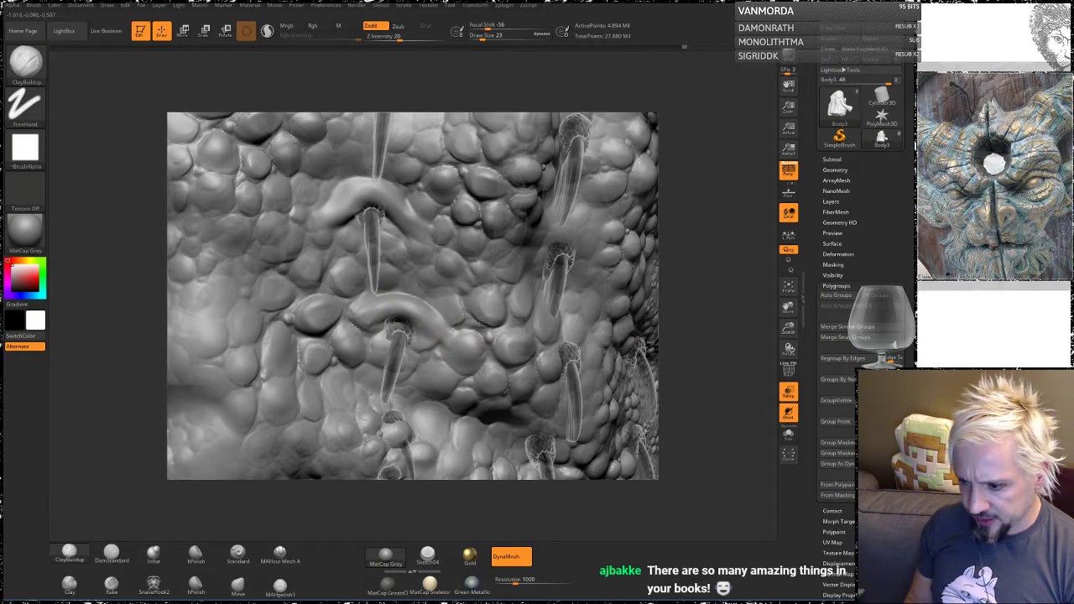
left_click_drag(709, 333, 692, 339)
mouse_move(368, 314)
left_mouse_down()
mouse_move(338, 333)
mouse_move(353, 319)
left_mouse_up()
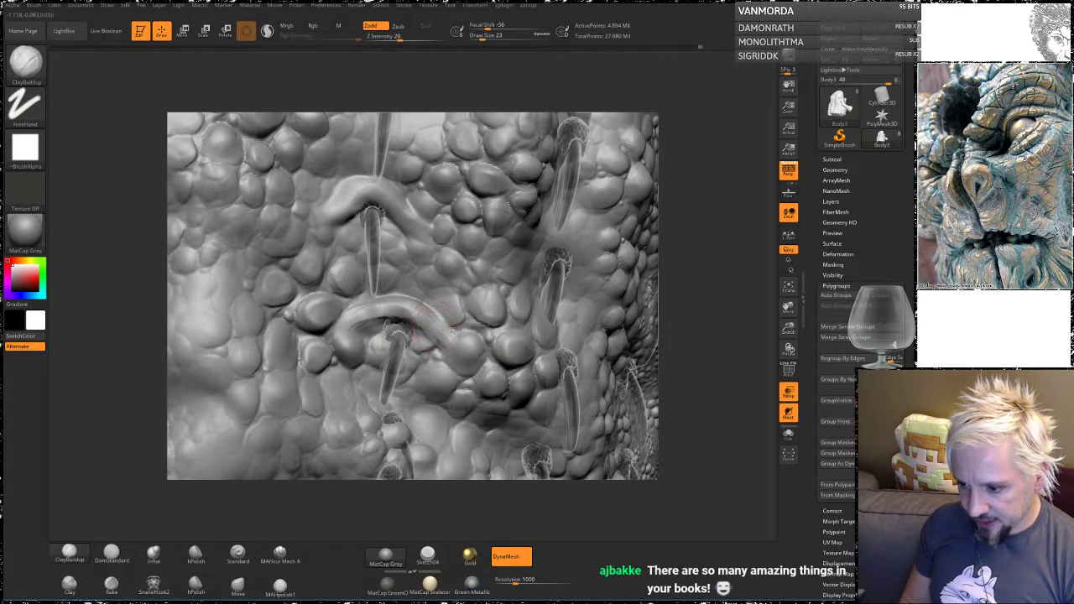
key("shift")
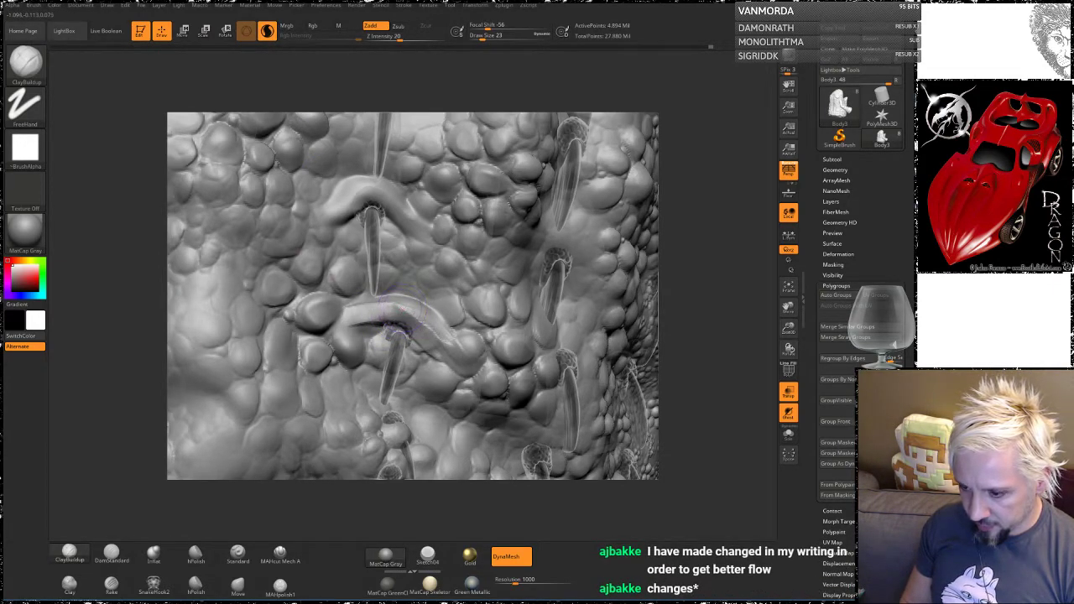
Step: Thicken the new fold's right flank down to the neighbouring scales, turn off Sculptris Pro, and smooth the fold
left_click_drag(403, 314, 456, 360)
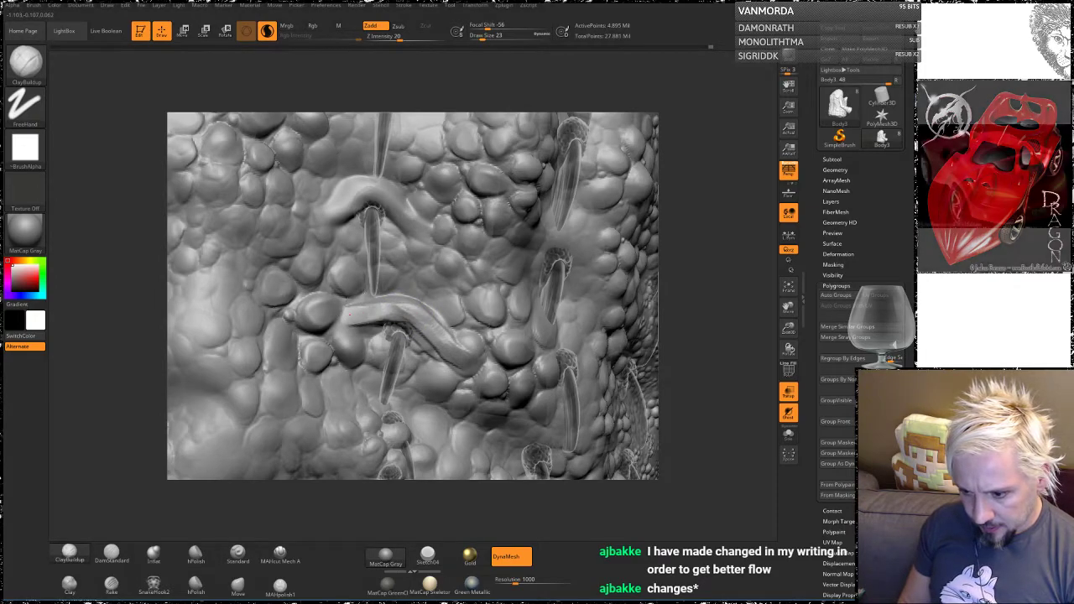
key("shift")
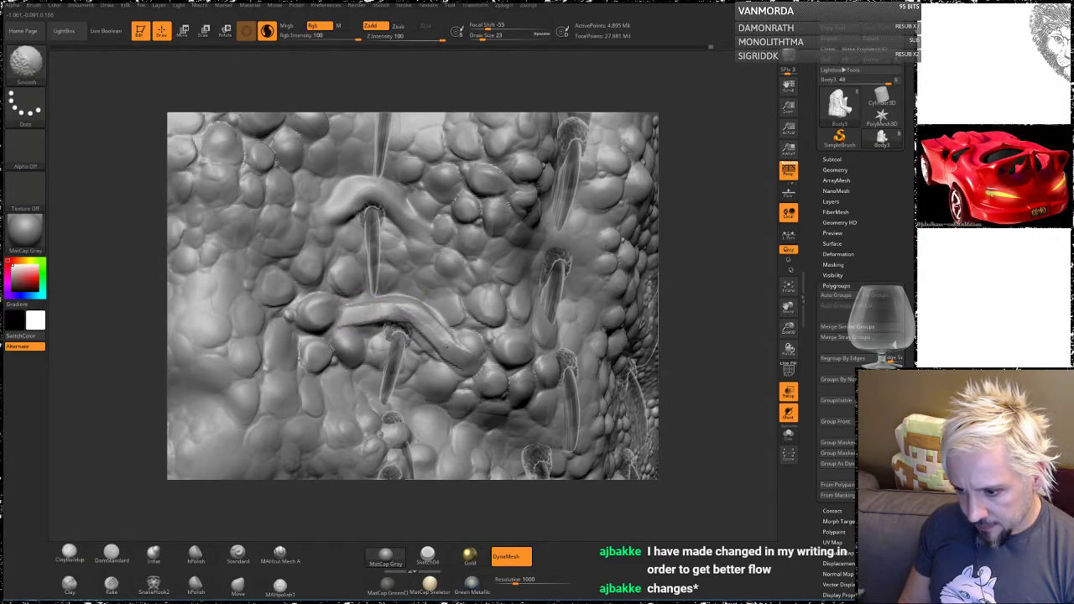
left_click(267, 31)
key("shift")
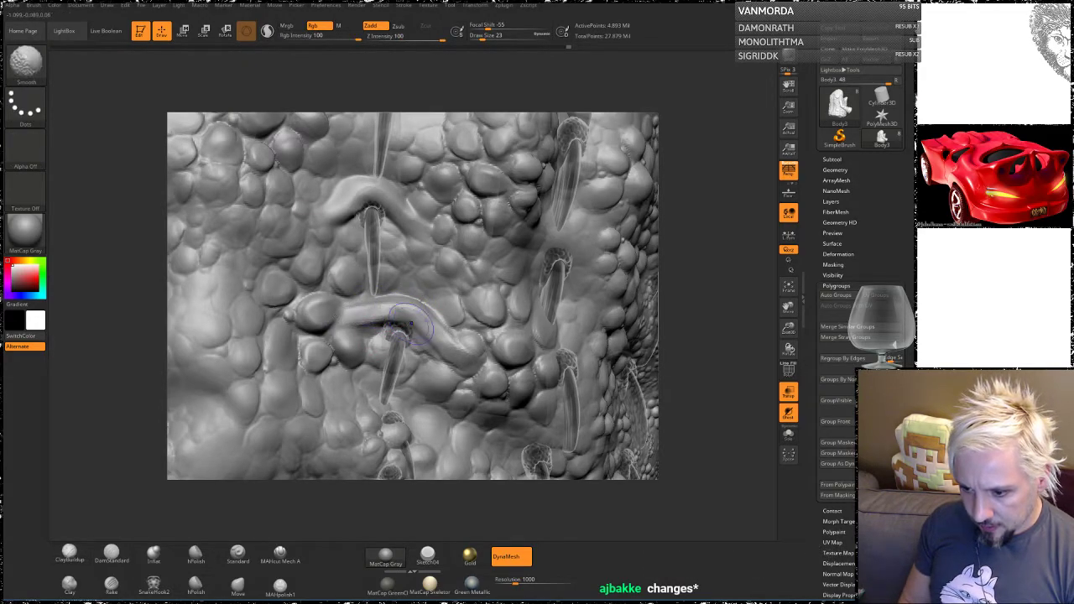
left_click_drag(431, 326, 359, 317, "shift")
Step: Build an arched skin fold over the spike to the right of the central row, and smooth it into the surrounding skin
mouse_move(696, 298)
left_mouse_down()
mouse_move(729, 294)
mouse_move(682, 289)
mouse_move(695, 298)
mouse_move(696, 379)
mouse_move(678, 307)
mouse_move(645, 254)
left_mouse_up()
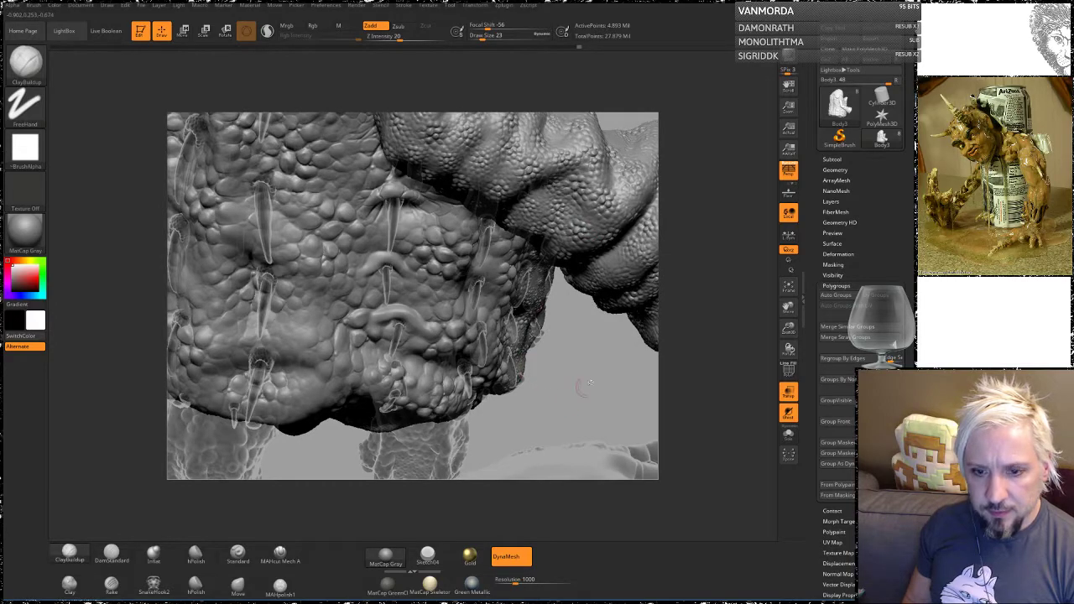
left_click_drag(586, 386, 535, 361)
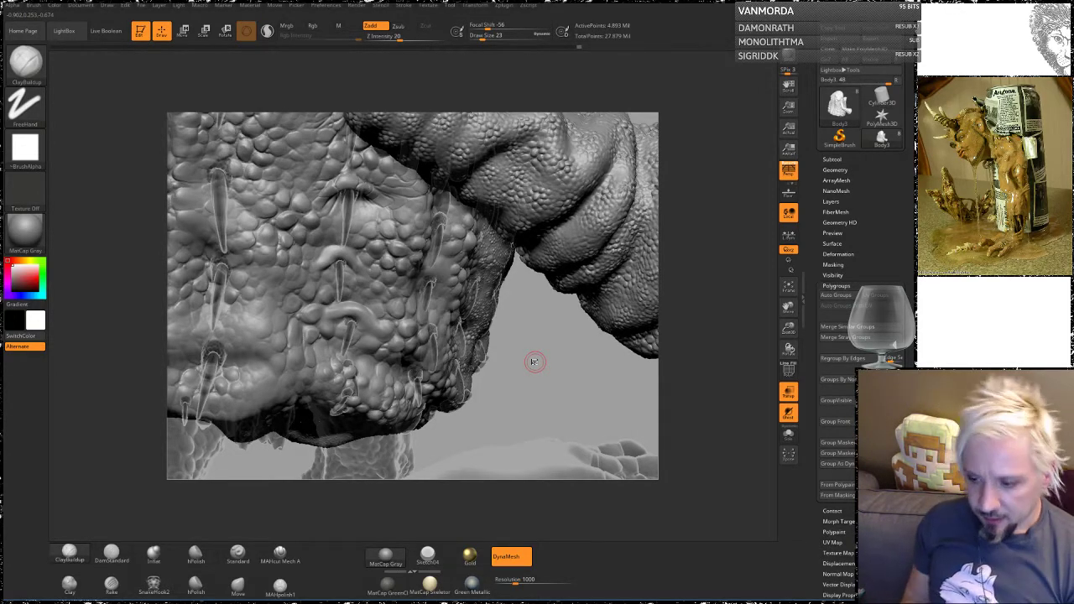
left_click_drag(539, 350, 520, 318, "alt")
mouse_move(529, 243)
left_mouse_down()
mouse_move(571, 343)
mouse_move(577, 322)
mouse_move(565, 308)
left_mouse_up()
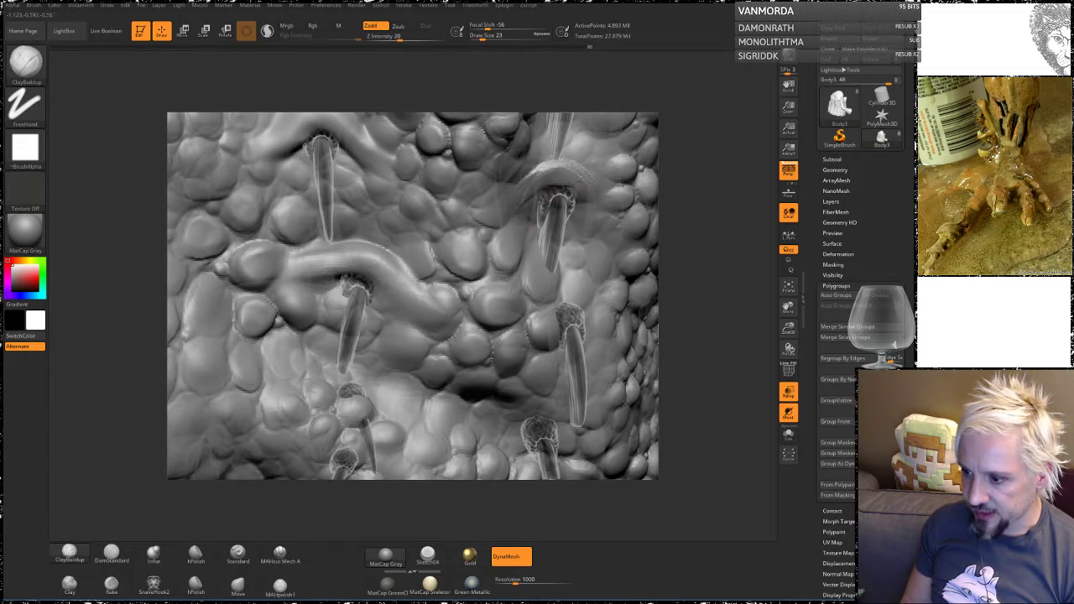
left_click_drag(743, 220, 685, 228)
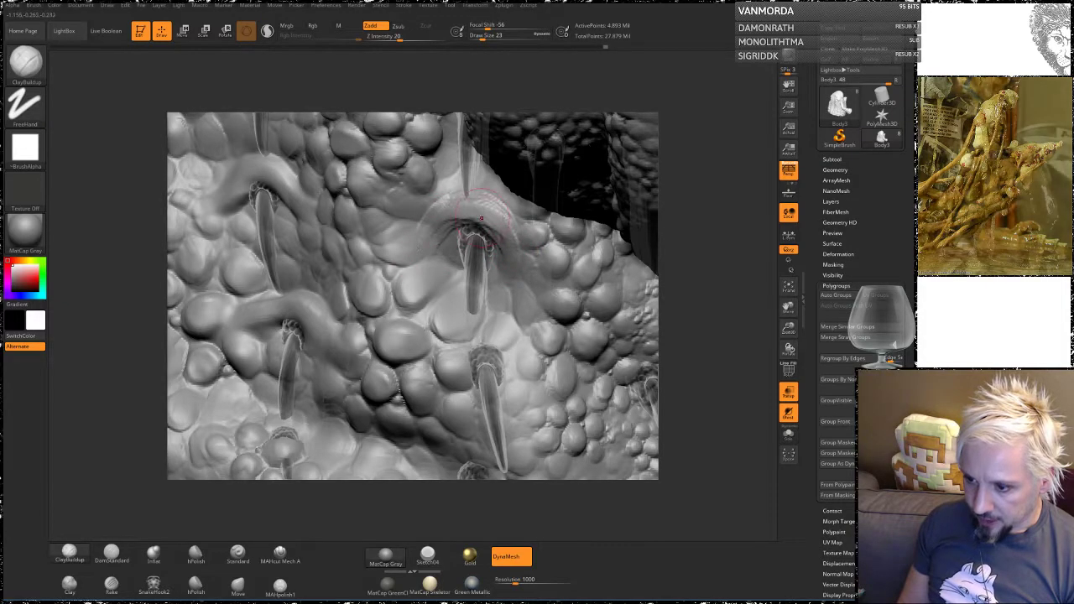
key("shift")
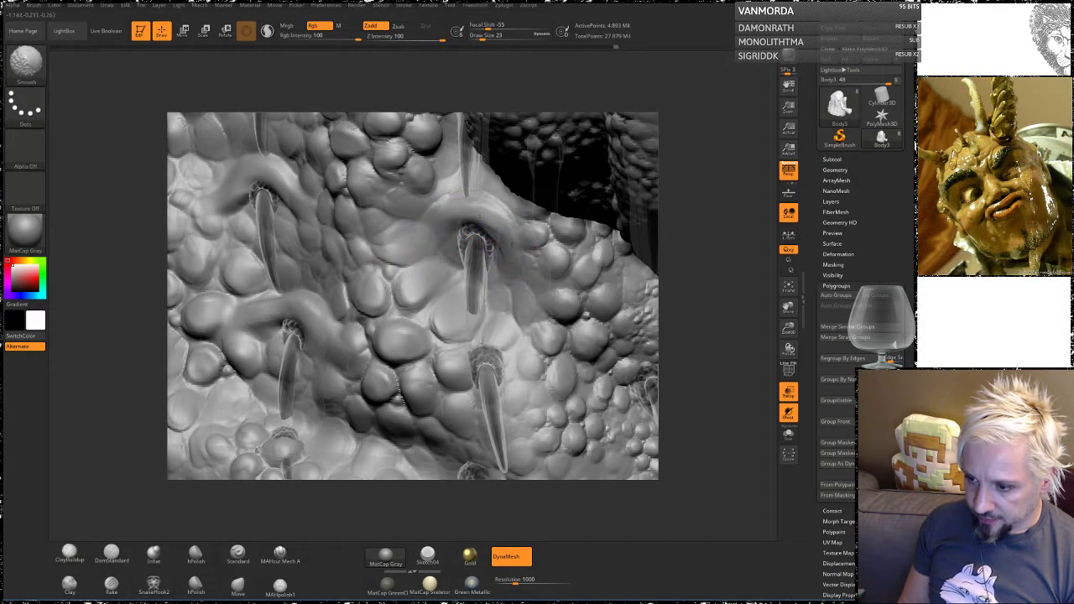
Step: Sculpt an arched fold over the next spike down in the right-hand row, extend its flanks around the spike, and smooth it
mouse_move(680, 284)
left_mouse_down()
mouse_move(658, 284)
mouse_move(690, 197)
mouse_move(690, 160)
mouse_move(713, 167)
left_mouse_up()
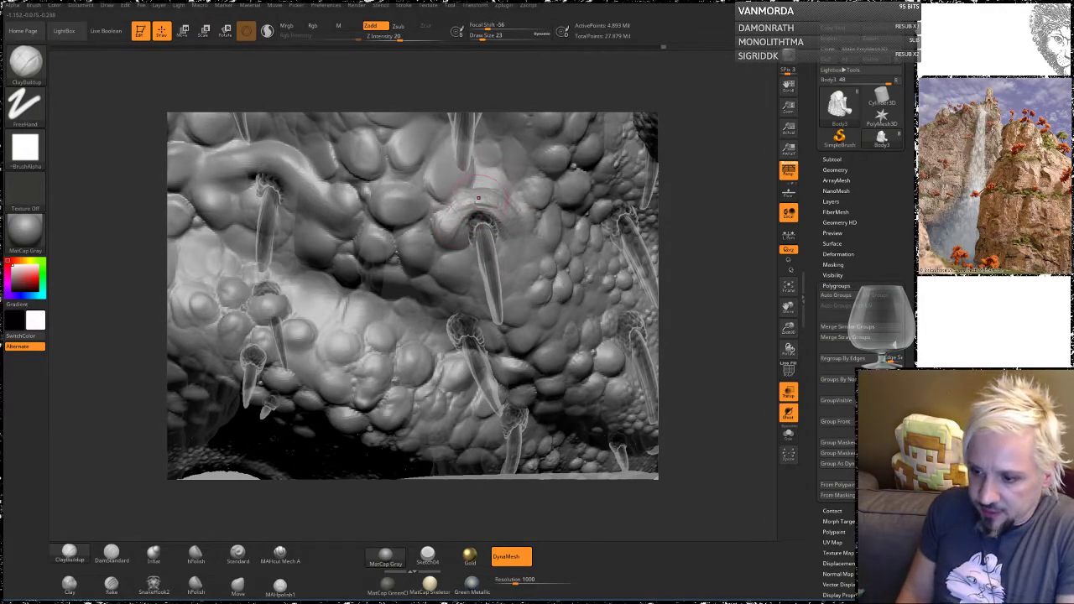
key("shift")
mouse_move(490, 194)
left_mouse_down("shift")
mouse_move(507, 206)
mouse_move(459, 204)
left_mouse_up("shift")
mouse_move(674, 323)
left_mouse_down()
mouse_move(677, 256)
mouse_move(502, 225)
left_mouse_up()
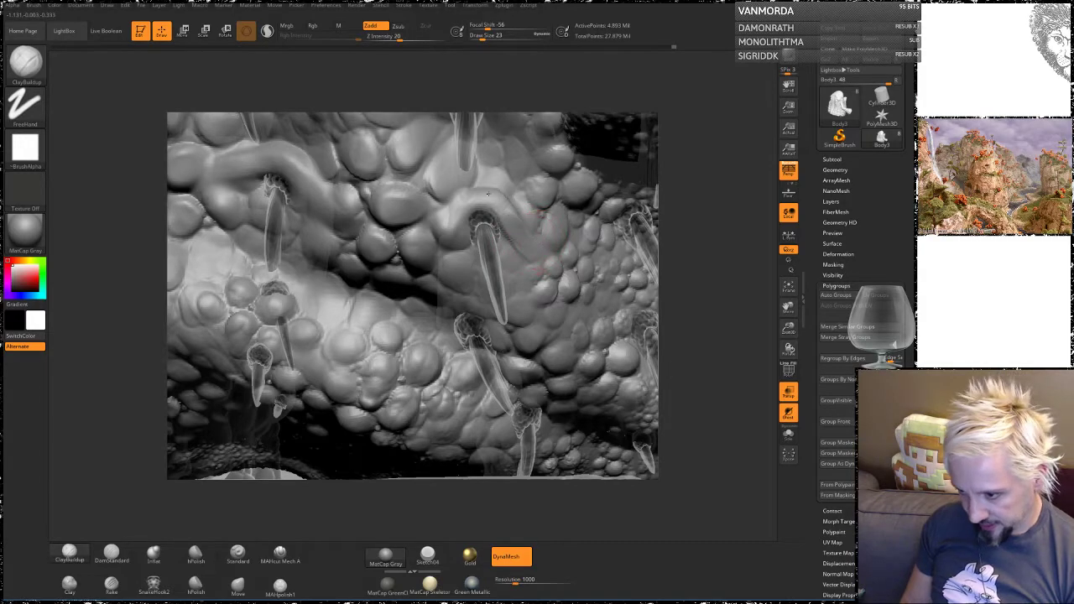
key("shift")
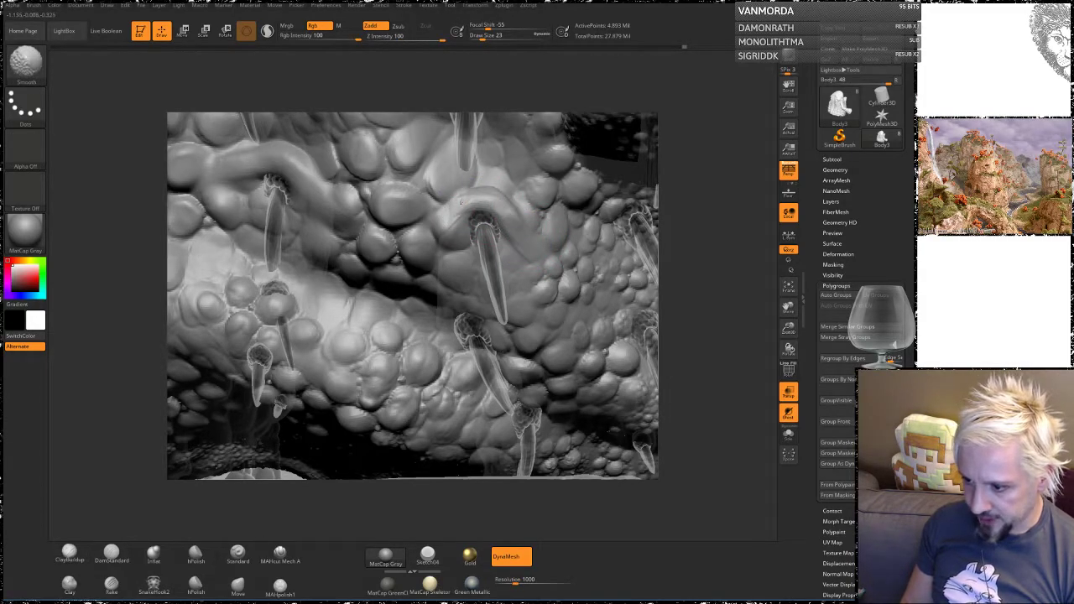
mouse_move(700, 275)
left_mouse_down()
mouse_move(706, 263)
mouse_move(652, 236)
left_mouse_up()
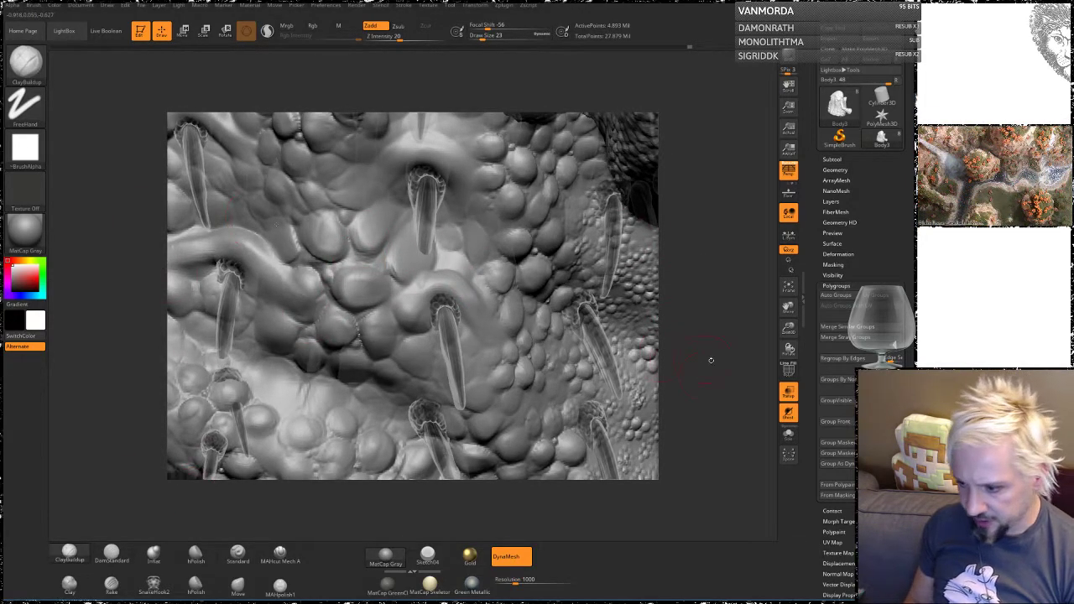
mouse_move(711, 360)
left_mouse_down()
mouse_move(696, 311)
mouse_move(452, 244)
left_mouse_up()
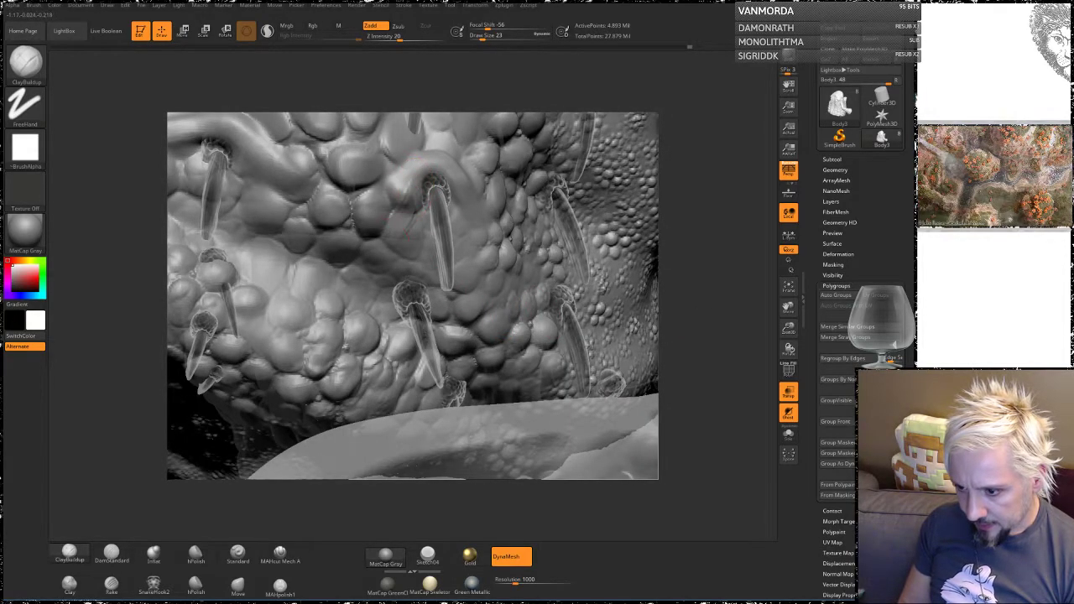
key("shift")
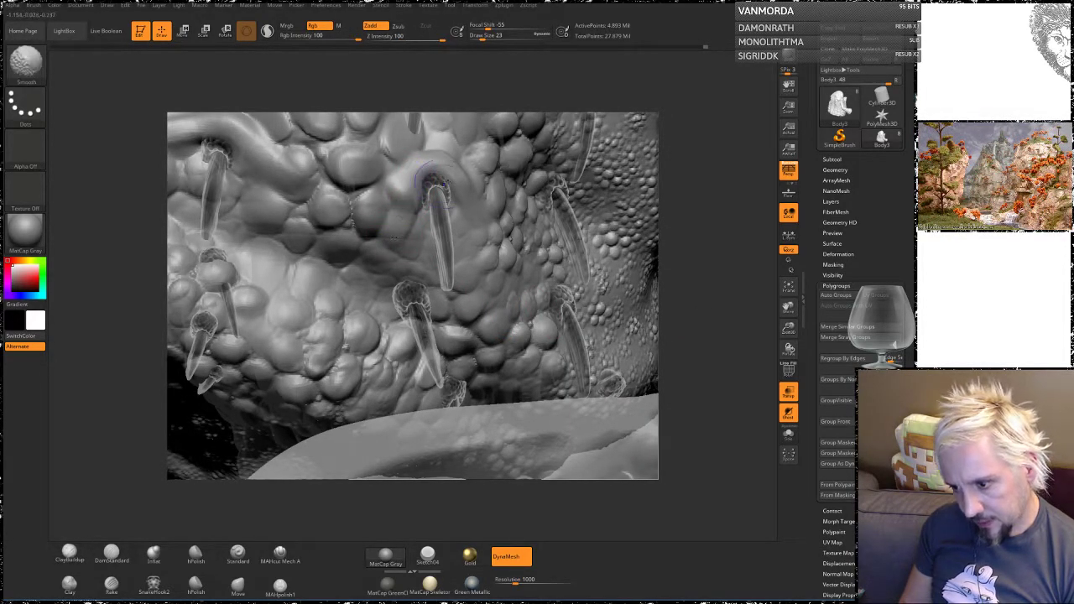
Step: Build and smooth raised skin folds over the next two spikes further down the same row, near the belly's lower edge
mouse_move(697, 266)
left_mouse_down()
mouse_move(694, 214)
mouse_move(690, 275)
mouse_move(703, 271)
mouse_move(352, 313)
left_mouse_up()
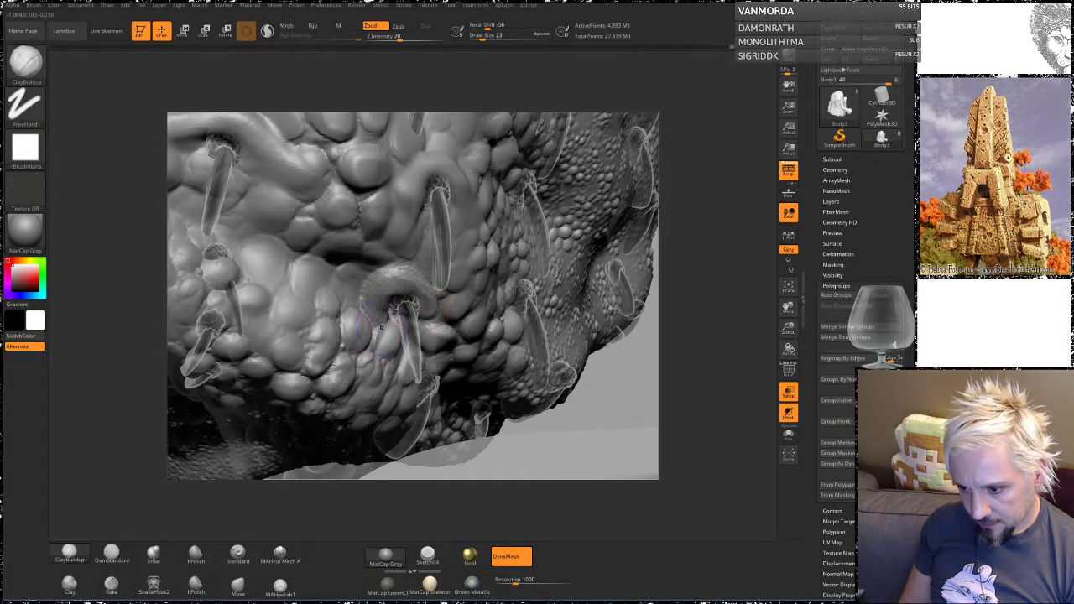
left_click_drag(382, 327, 423, 324, "shift")
mouse_move(688, 392)
left_mouse_down("alt")
mouse_move(657, 279)
mouse_move(575, 264)
left_mouse_up("alt")
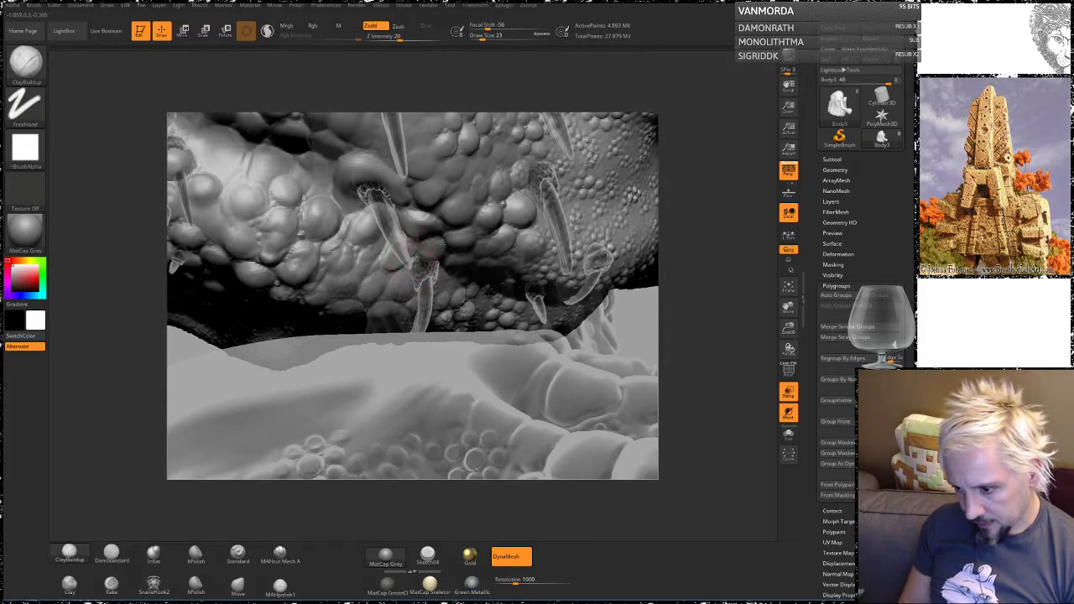
left_click_drag(436, 259, 442, 247, "shift")
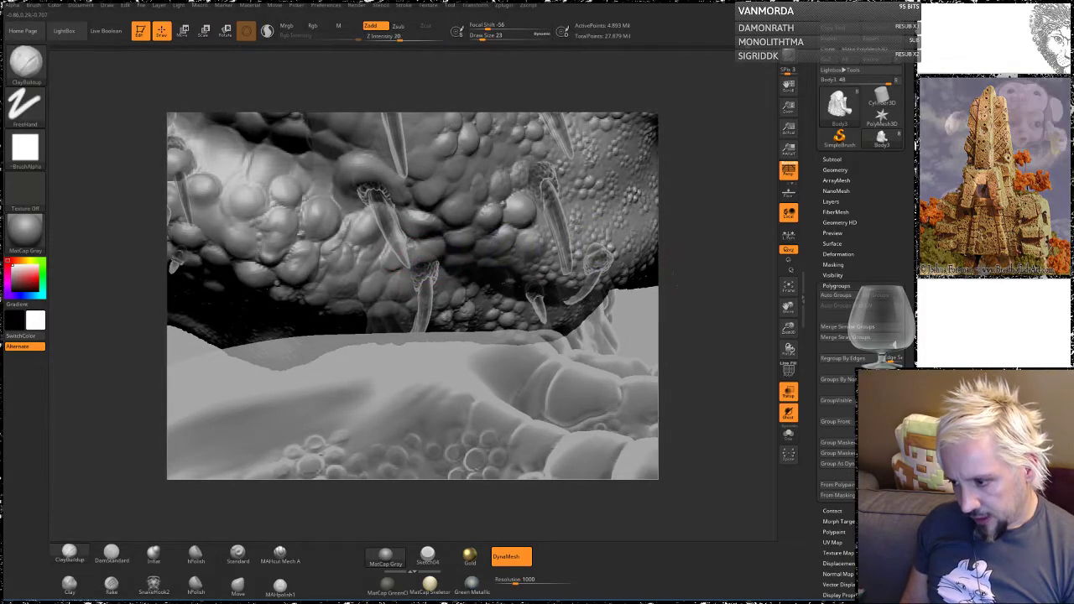
Step: Isolate the scaly torso's polygroup and hide the clawed foot subtool that blocks the underside
left_click_drag(710, 357, 666, 288)
right_click_drag(665, 287, 653, 270)
key("shift")
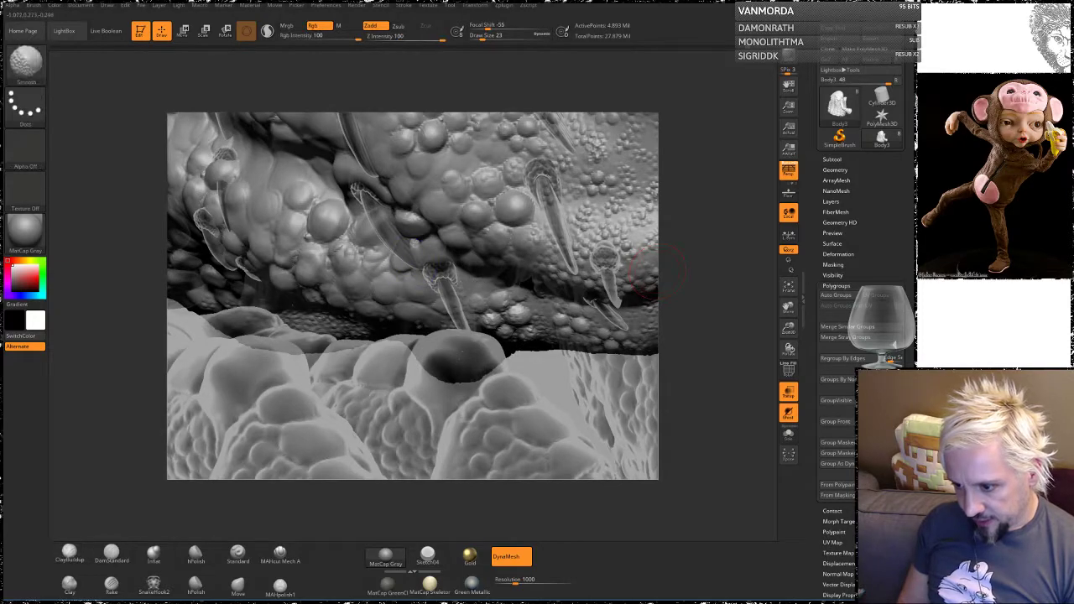
left_click(514, 215, "ctrl+shift")
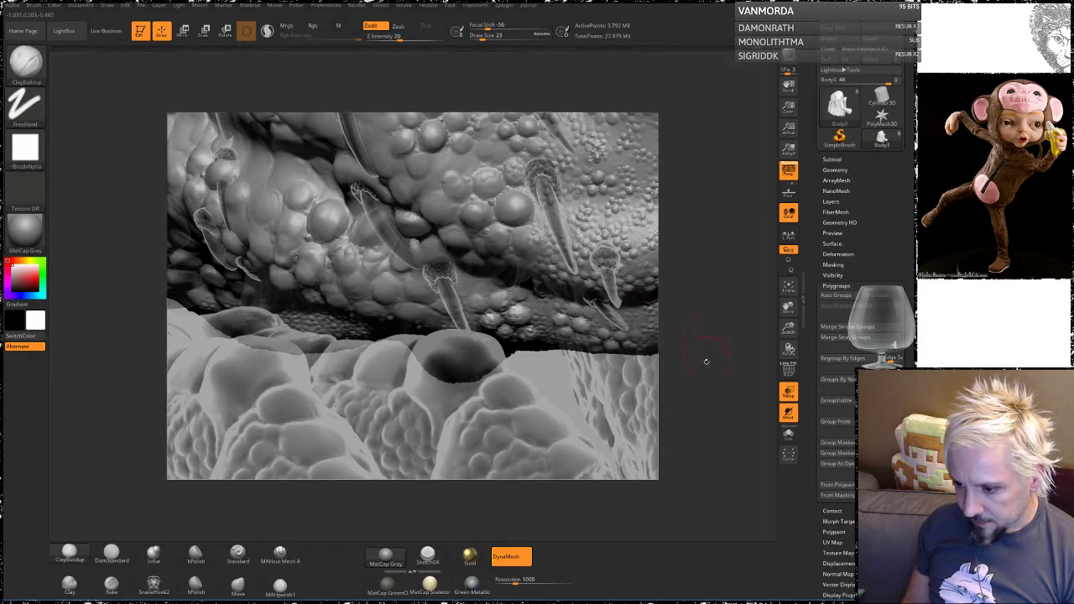
left_click_drag(707, 362, 695, 394, "alt")
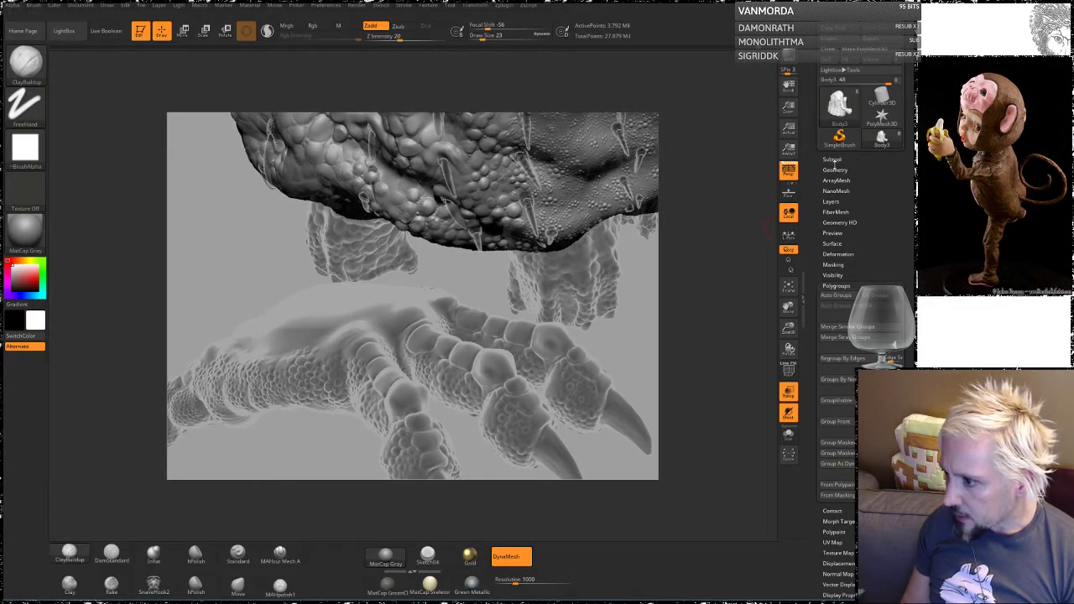
left_click(836, 159)
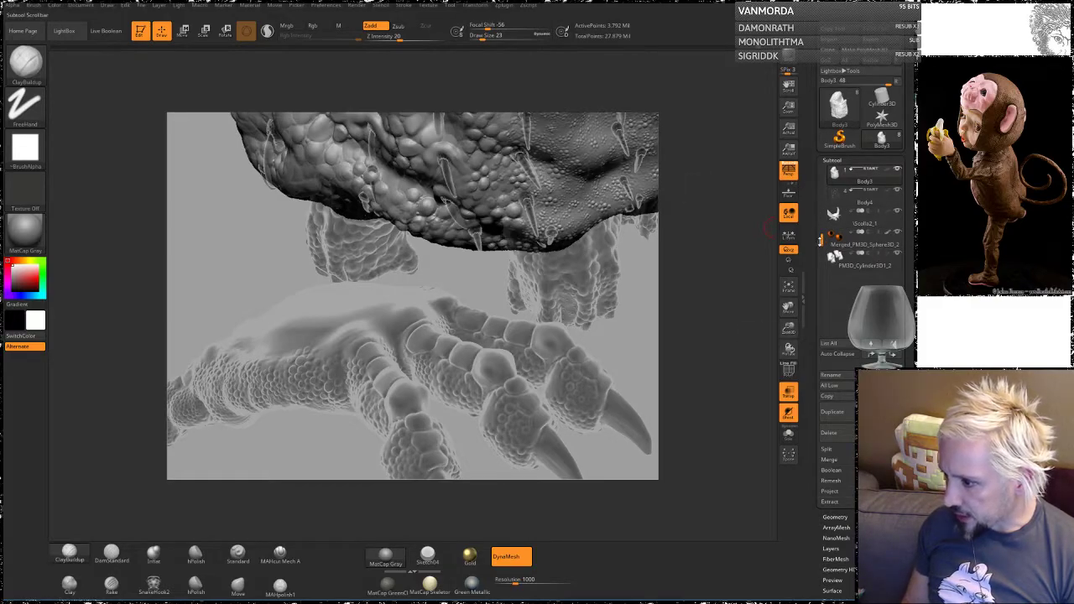
left_click_drag(822, 240, 824, 167)
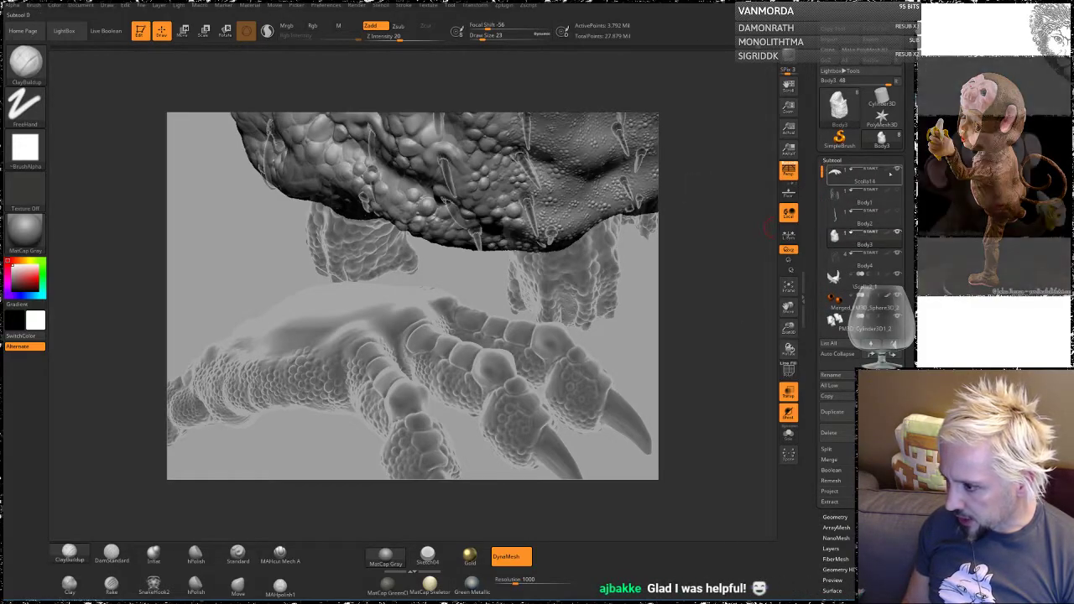
left_click(897, 172)
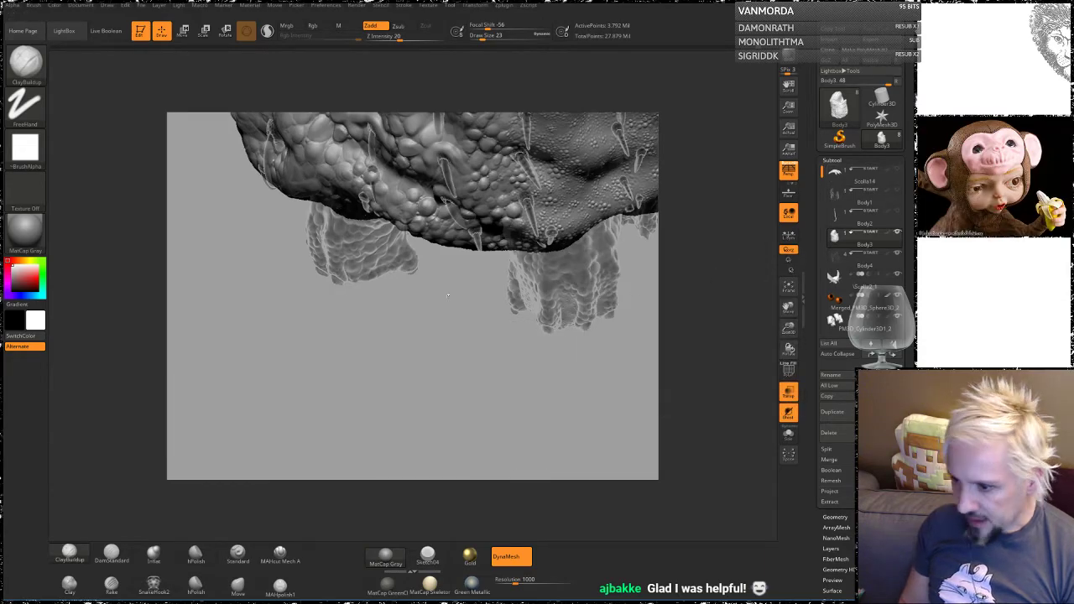
Step: Shape the arched skin fold around the lowest spike on the underside with ClayBuildup, and smooth its flanks
left_click_drag(449, 295, 695, 361)
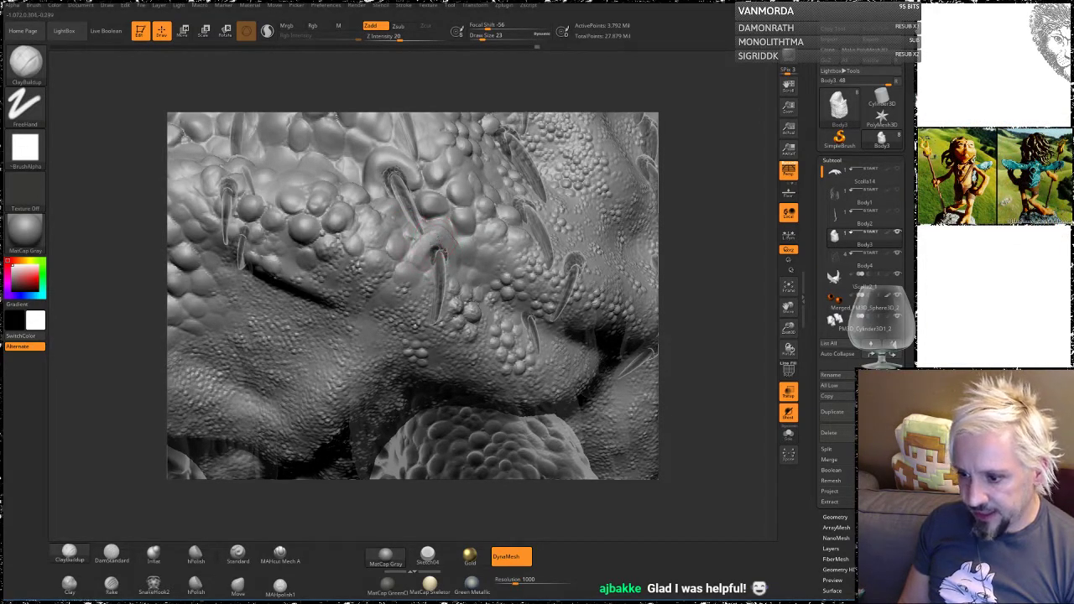
left_click_drag(677, 281, 445, 239)
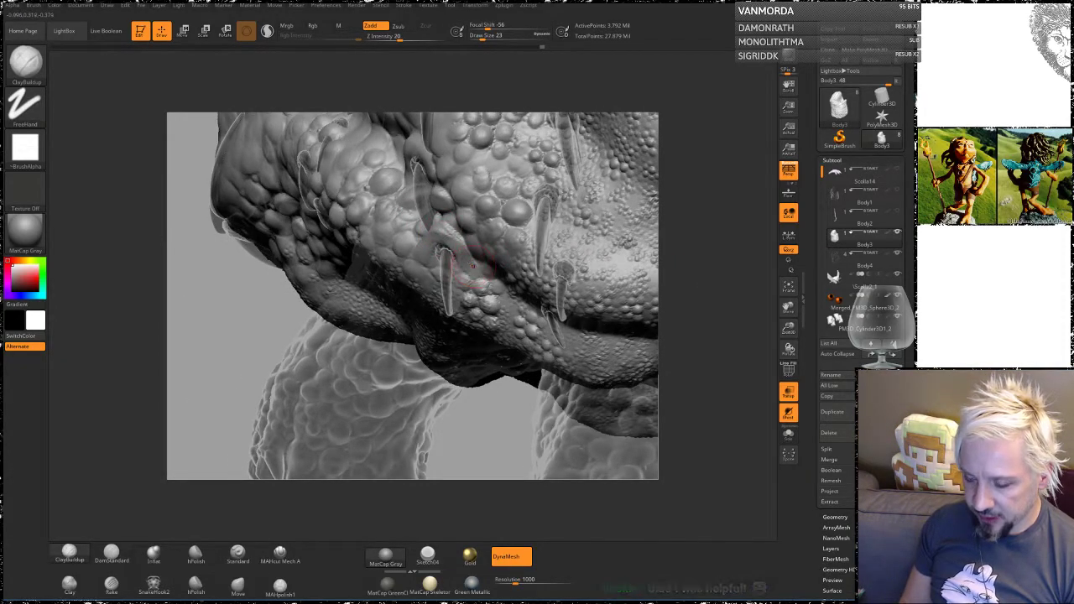
key("shift")
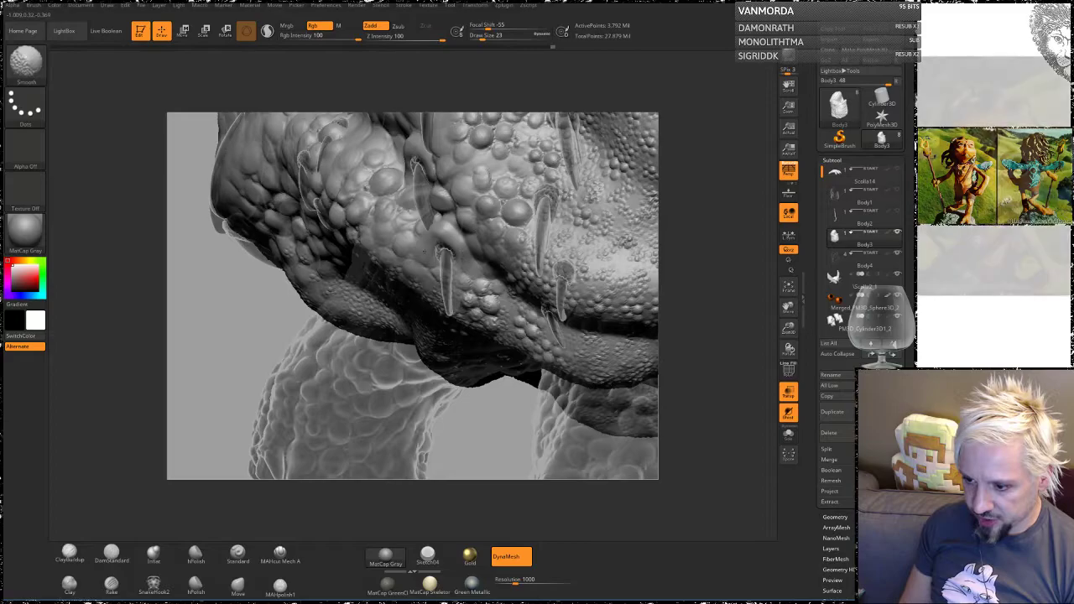
mouse_move(240, 336)
left_mouse_down()
mouse_move(468, 131)
mouse_move(403, 159)
mouse_move(428, 142)
left_mouse_up()
Step: Set the ClayBuildup draw size to 12 and build a smooth fold over the small spike beside the underside's scale cluster
left_click_drag(688, 303, 495, 256, "alt")
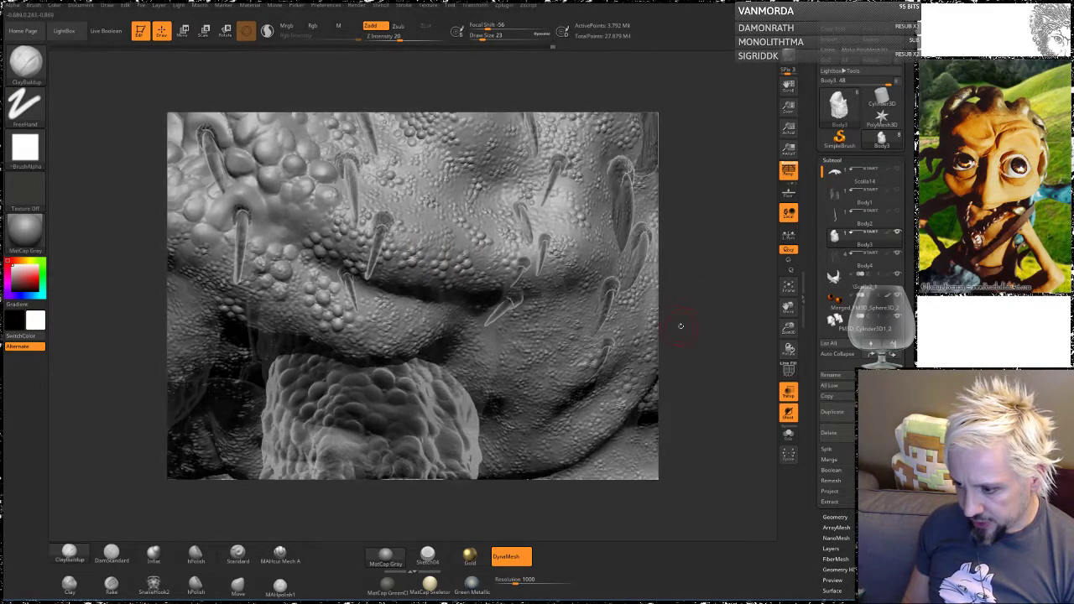
mouse_move(680, 327)
left_mouse_down()
mouse_move(621, 335)
mouse_move(709, 317)
mouse_move(709, 361)
left_mouse_up()
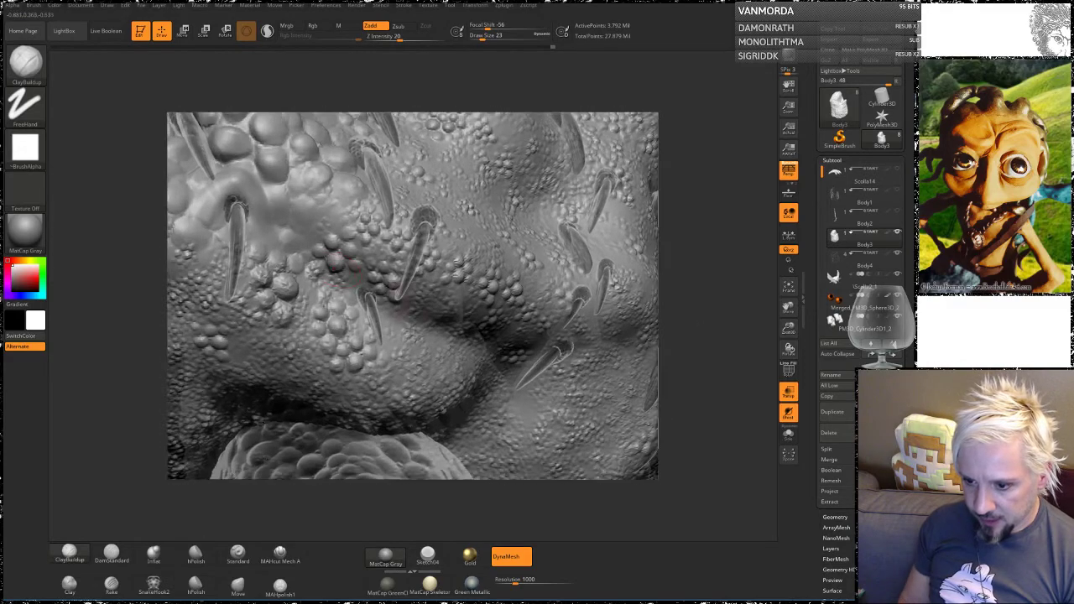
key("space")
left_click_drag(357, 290, 351, 290)
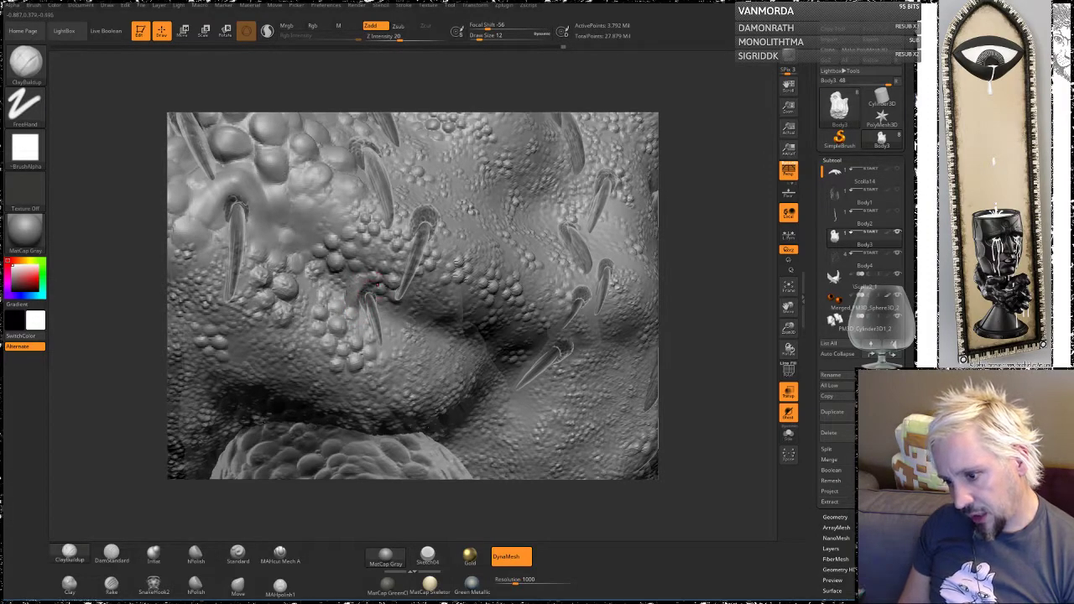
key("shift")
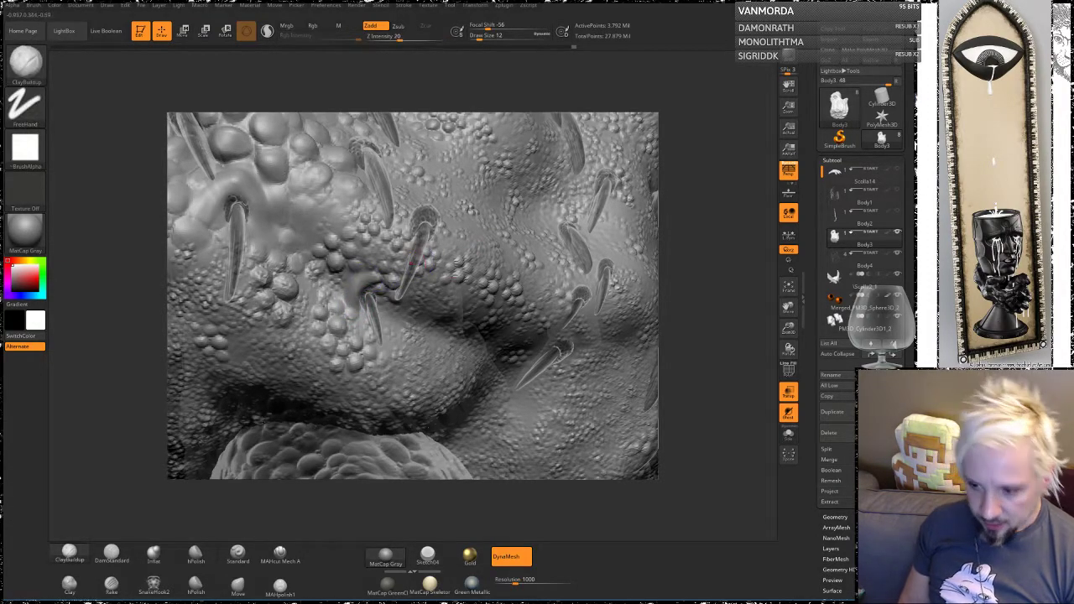
mouse_move(727, 257)
left_mouse_down()
mouse_move(727, 184)
mouse_move(726, 220)
mouse_move(671, 222)
mouse_move(723, 221)
mouse_move(742, 199)
mouse_move(729, 203)
left_mouse_up()
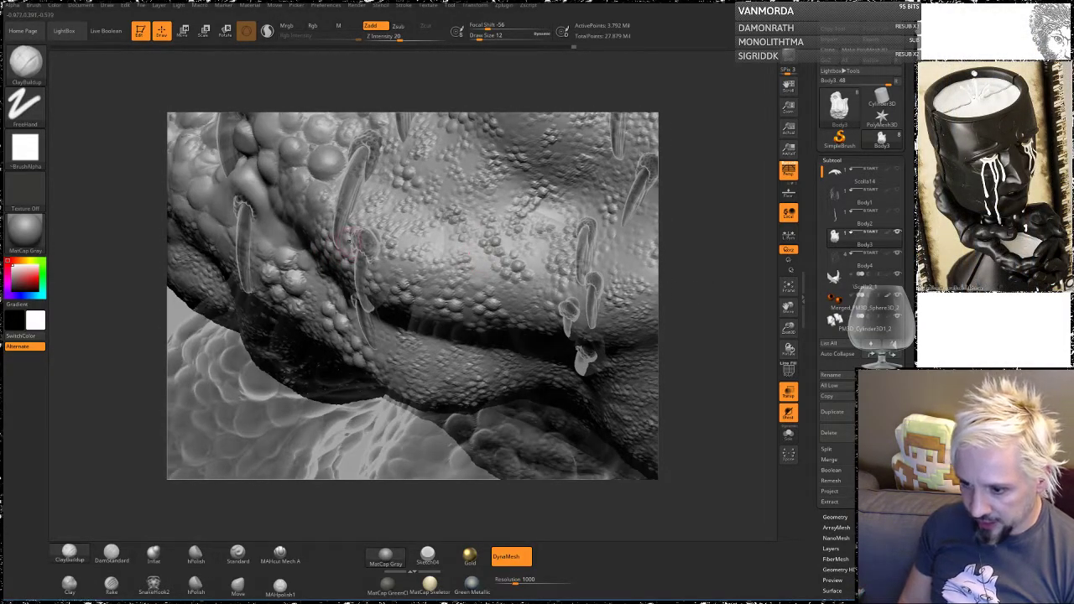
Step: Activate the spikes subtool and mask every spike except the small one beside the underside's scale cluster
left_click(366, 243, "alt")
left_click_drag(120, 267, 157, 285)
key("w")
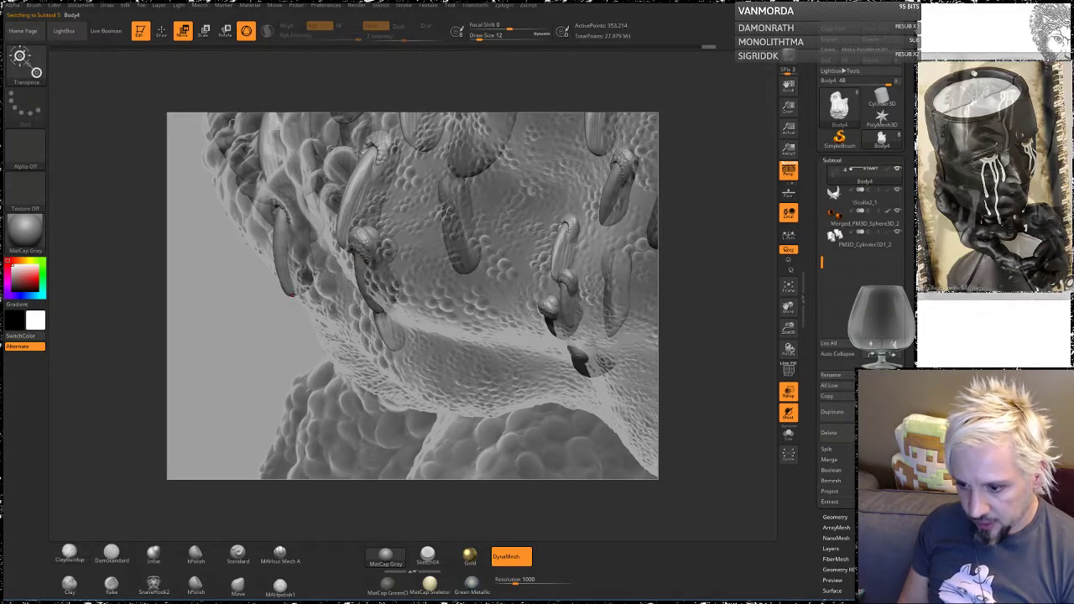
left_click(361, 244, "ctrl")
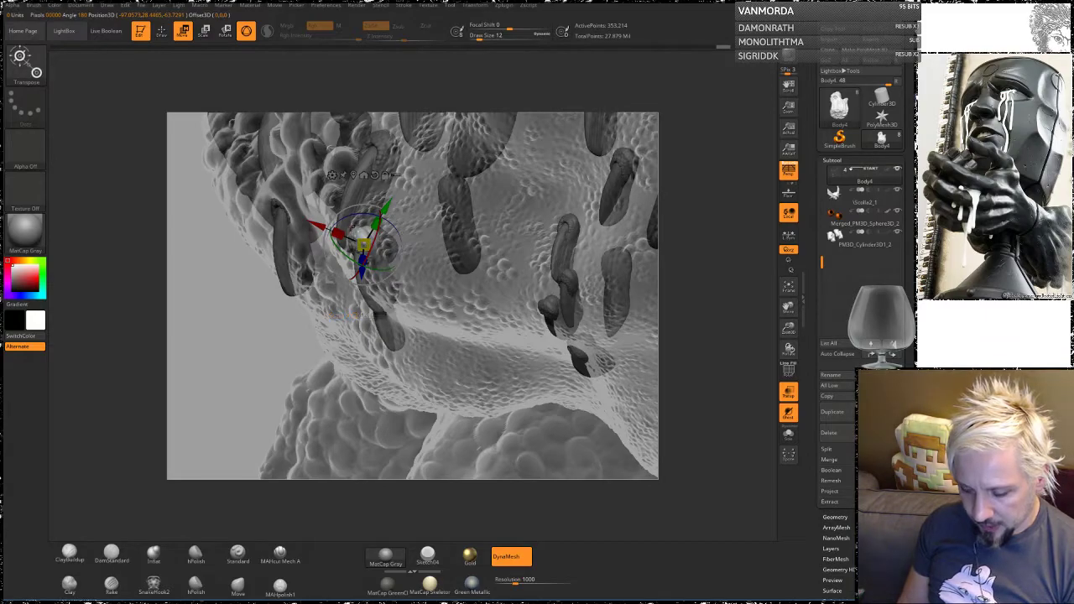
key("q")
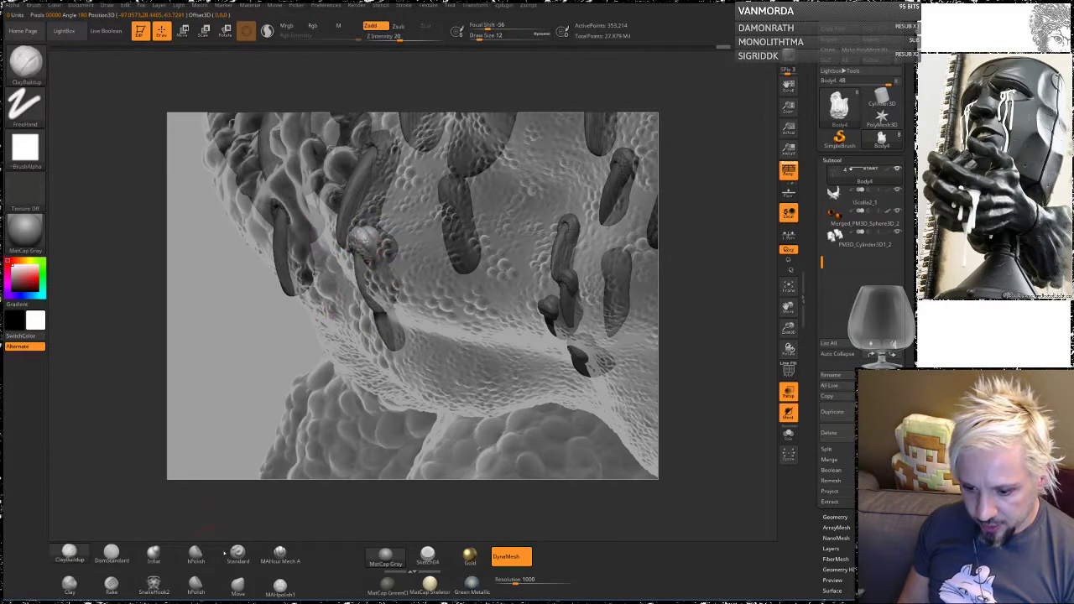
Step: Reposition and reshape the unmasked small spike with the Move brush at draw size 25 so it sits against the surrounding skin
left_click(238, 586)
mouse_move(240, 316)
left_mouse_down()
mouse_move(246, 328)
mouse_move(232, 316)
mouse_move(231, 331)
mouse_move(220, 329)
mouse_move(235, 327)
left_mouse_up()
key("space")
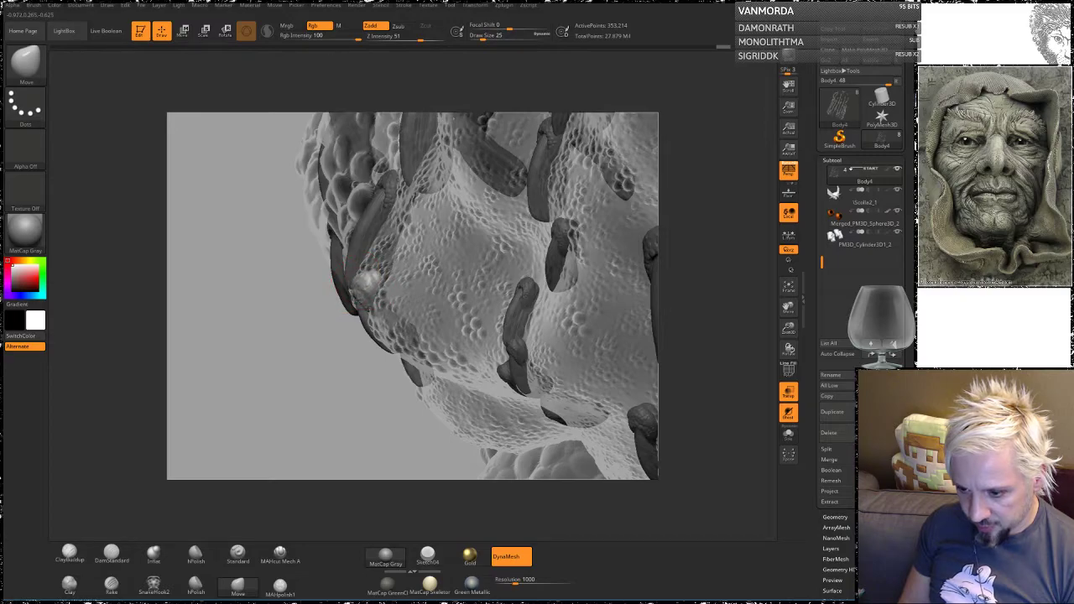
mouse_move(213, 364)
left_mouse_down()
mouse_move(240, 204)
mouse_move(174, 348)
mouse_move(405, 358)
mouse_move(362, 265)
left_mouse_up()
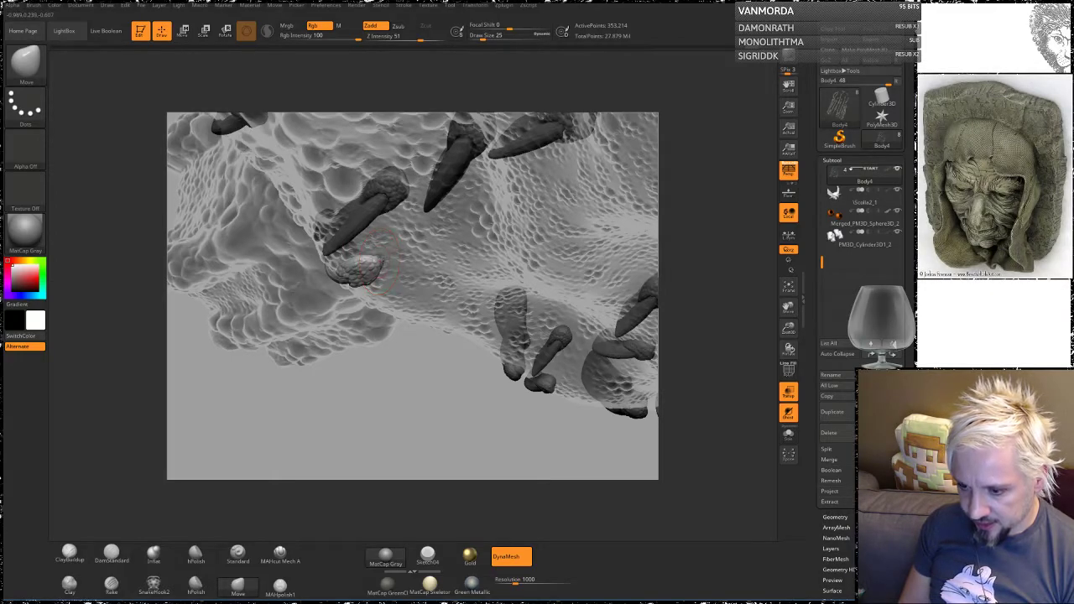
mouse_move(432, 432)
left_mouse_down()
mouse_move(361, 307)
mouse_move(356, 277)
left_mouse_up()
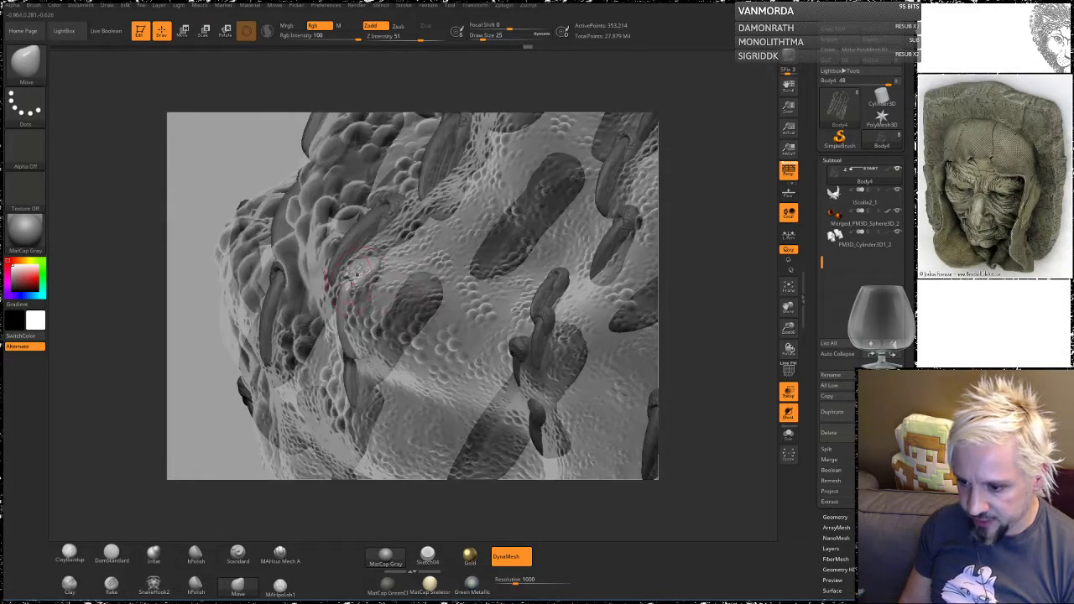
mouse_move(204, 300)
left_mouse_down()
mouse_move(395, 268)
mouse_move(200, 293)
mouse_move(197, 331)
mouse_move(293, 312)
left_mouse_up()
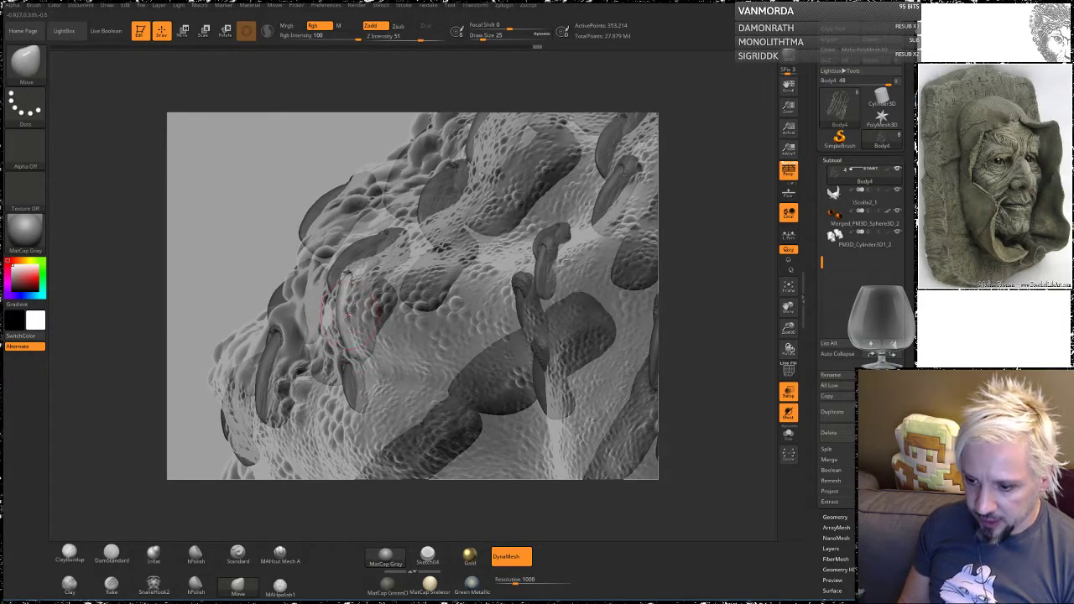
left_click_drag(352, 312, 345, 313)
left_click_drag(210, 221, 411, 251)
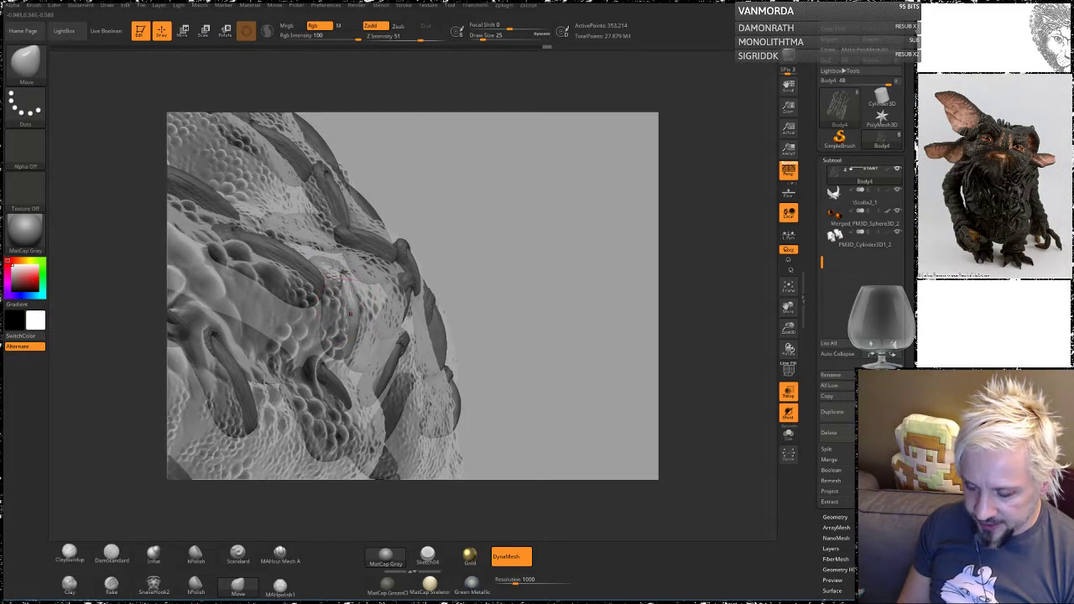
left_click_drag(351, 314, 358, 313)
mouse_move(541, 243)
left_mouse_down()
mouse_move(420, 239)
mouse_move(453, 219)
mouse_move(570, 190)
left_mouse_up()
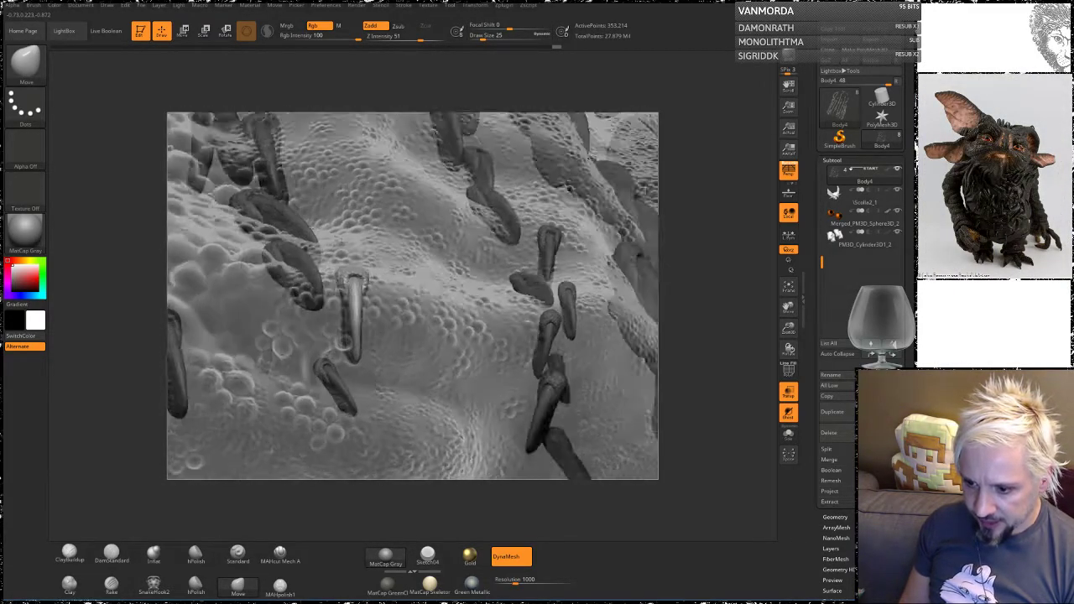
Step: Set the Move brush's draw size to 14 and refine the rounded base of the unmasked spike
mouse_move(353, 285)
left_mouse_down()
mouse_move(585, 296)
mouse_move(286, 291)
left_mouse_up()
key("space")
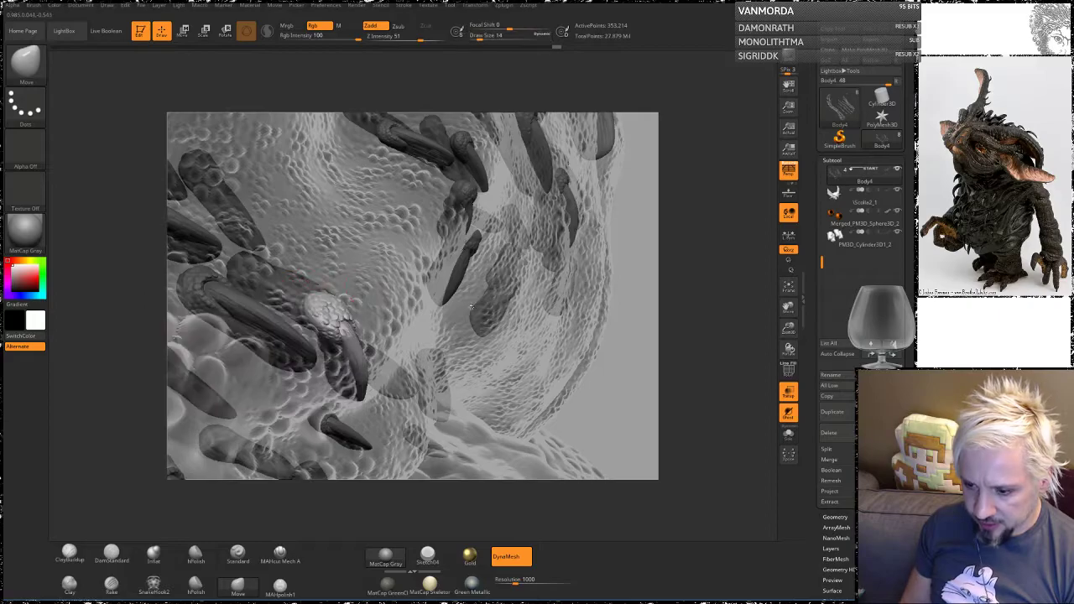
left_click_drag(613, 391, 600, 366)
left_click_drag(309, 306, 289, 233)
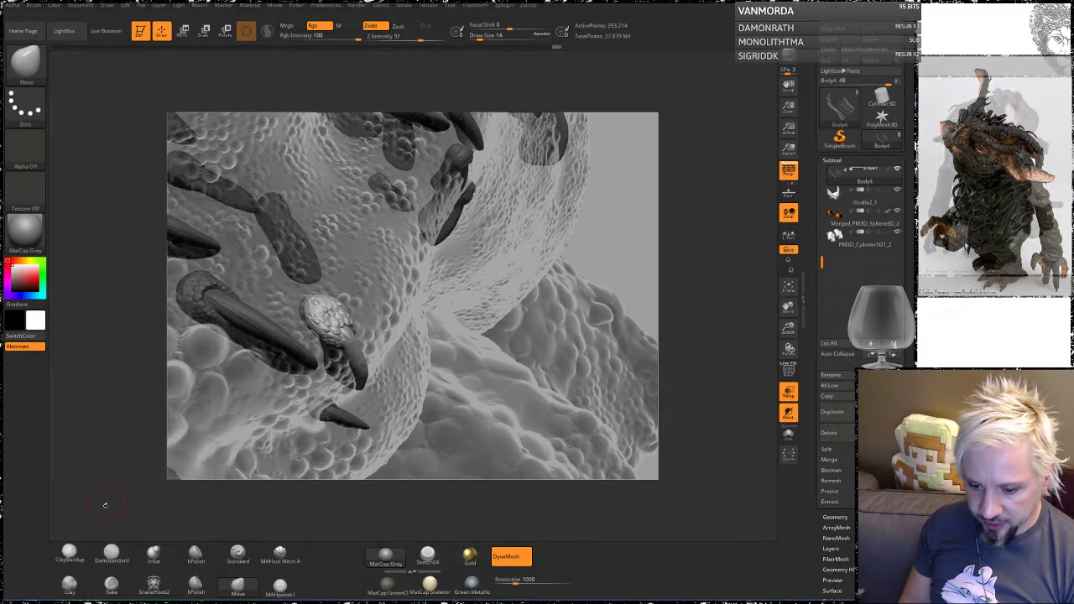
Step: Switch back to the ClayBuildup brush and clear the mask from the spikes
left_click(68, 554)
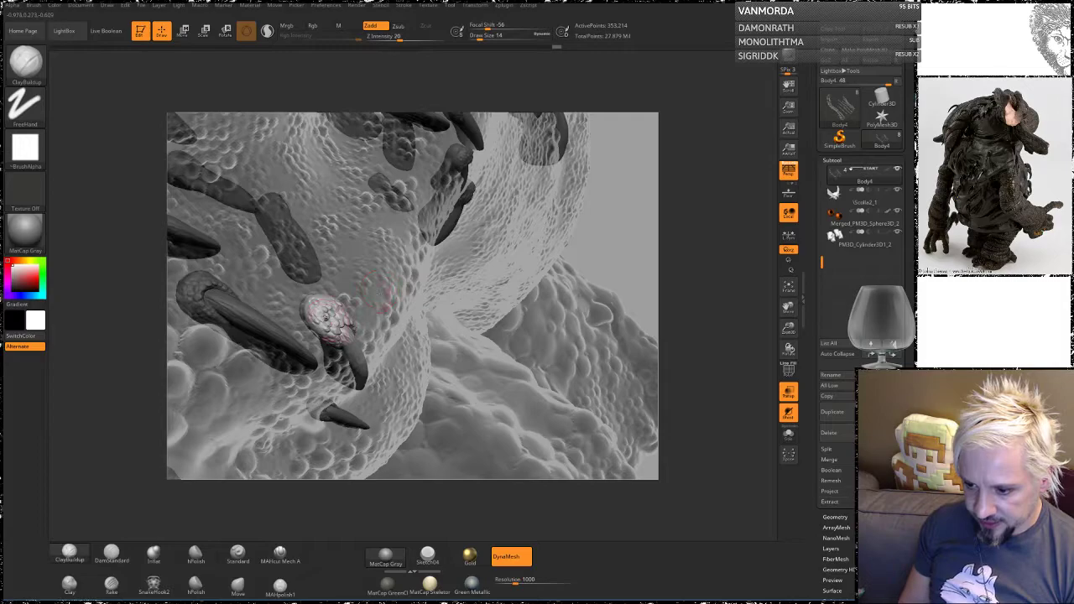
key("ctrl")
mouse_move(624, 251)
left_mouse_down("ctrl")
mouse_move(628, 228)
mouse_move(628, 250)
left_mouse_up("ctrl")
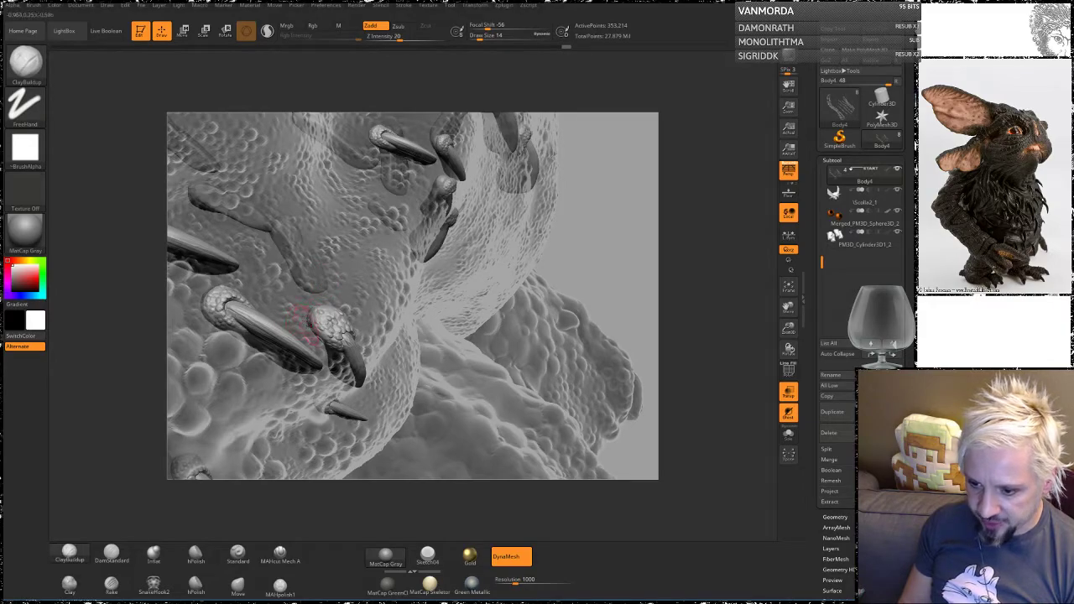
Step: Activate the scaly torso subtool and build a raised, arched skin fold over the repositioned spike's base with ClayBuildup
left_click(359, 284, "alt")
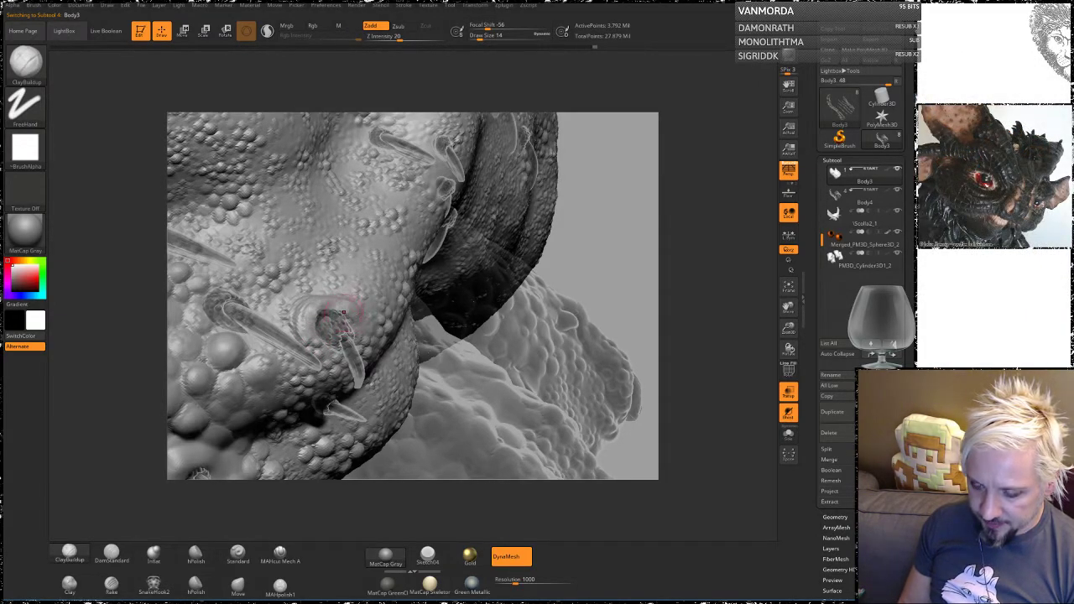
left_click_drag(346, 327, 356, 314)
mouse_move(309, 348)
left_mouse_down()
mouse_move(307, 312)
mouse_move(332, 298)
mouse_move(312, 338)
mouse_move(346, 307)
left_mouse_up()
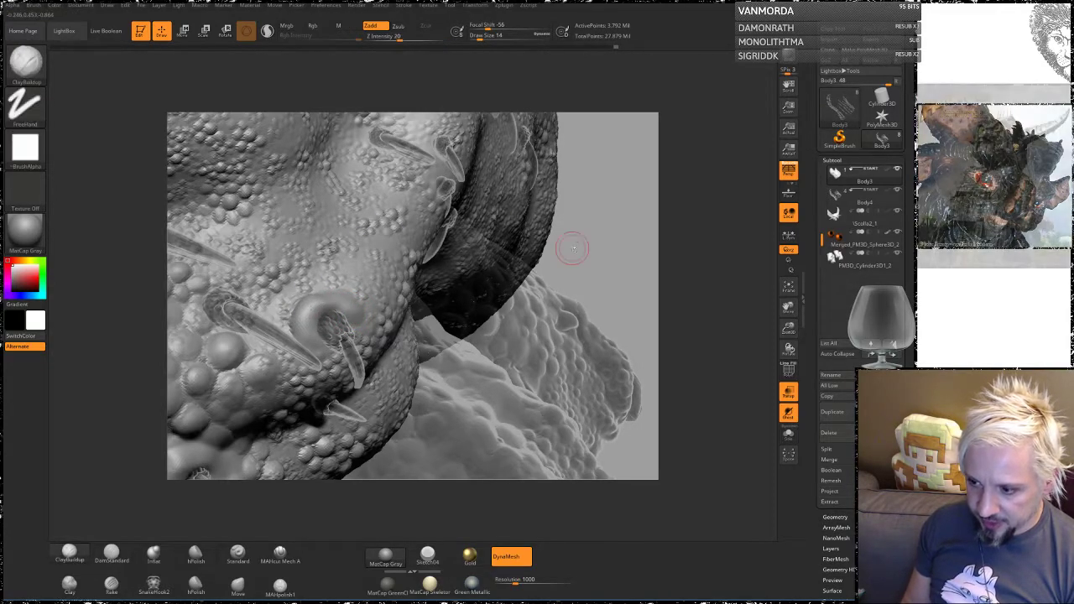
left_click_drag(573, 248, 606, 255)
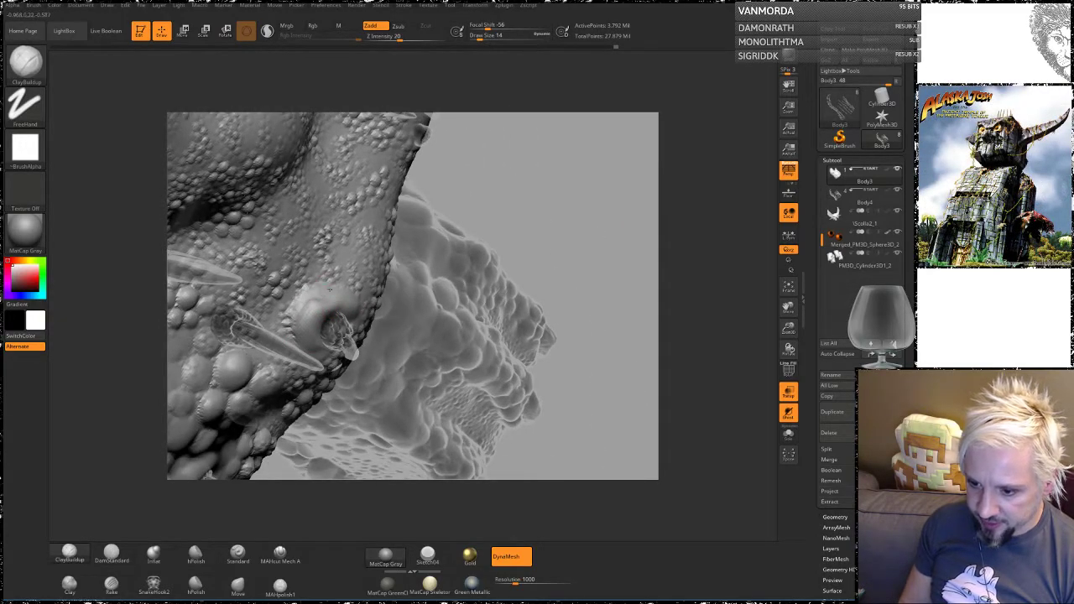
left_click_drag(303, 305, 336, 294)
Step: Fill in the inner rim and side of the arched fold around the repositioned spike, and smooth it
mouse_move(532, 240)
left_mouse_down()
mouse_move(495, 220)
mouse_move(587, 168)
left_mouse_up()
left_click_drag(701, 240, 679, 139)
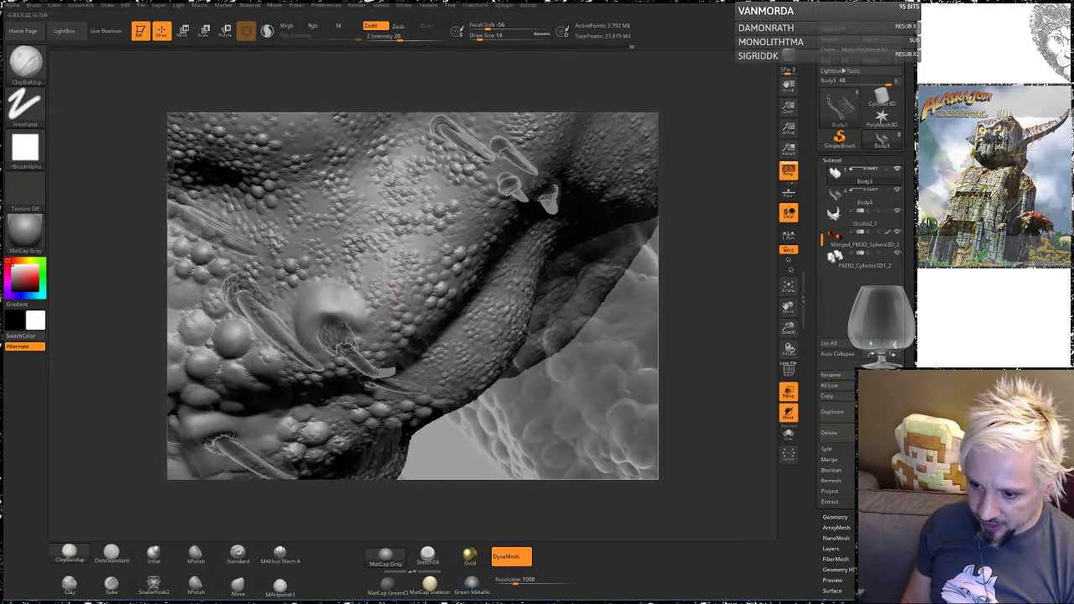
mouse_move(353, 324)
left_mouse_down()
mouse_move(370, 333)
mouse_move(355, 322)
left_mouse_up()
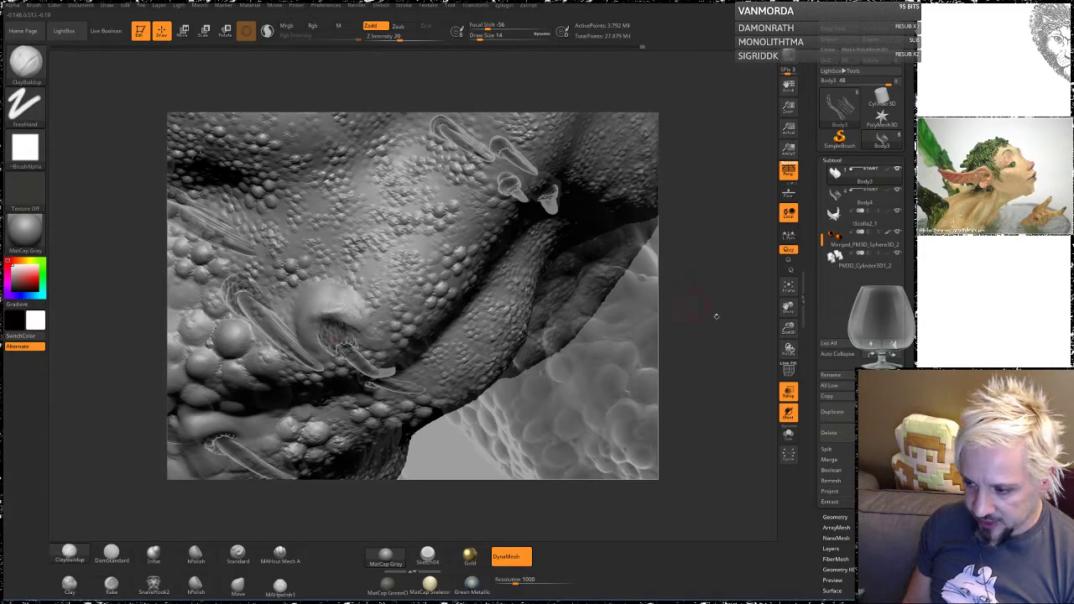
left_click_drag(717, 316, 684, 378)
mouse_move(327, 319)
left_mouse_down()
mouse_move(309, 329)
mouse_move(316, 356)
left_mouse_up()
key("shift")
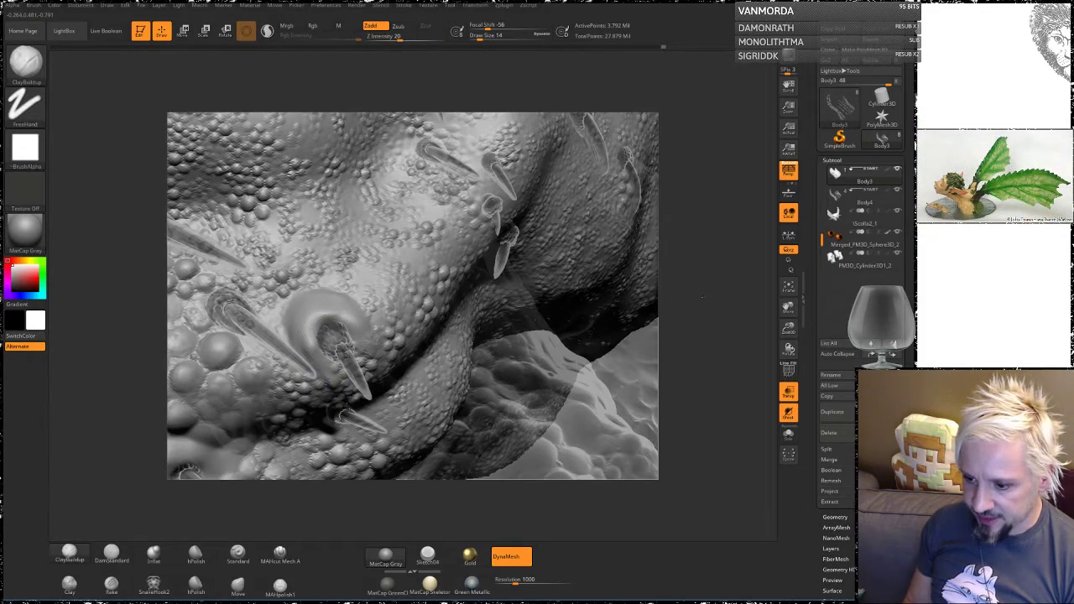
Step: Build a skin fold over the base of the neighbouring larger spike beside the round scales, and smooth the area around it
mouse_move(703, 297)
left_mouse_down()
mouse_move(802, 295)
mouse_move(684, 288)
left_mouse_up()
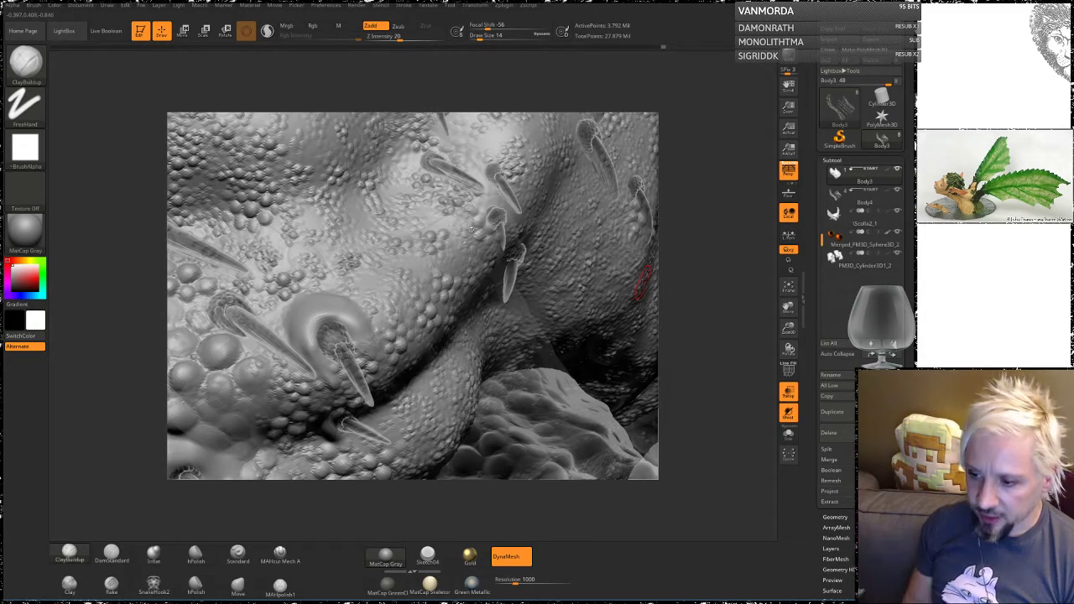
mouse_move(705, 294)
left_mouse_down()
mouse_move(672, 290)
mouse_move(553, 212)
left_mouse_up()
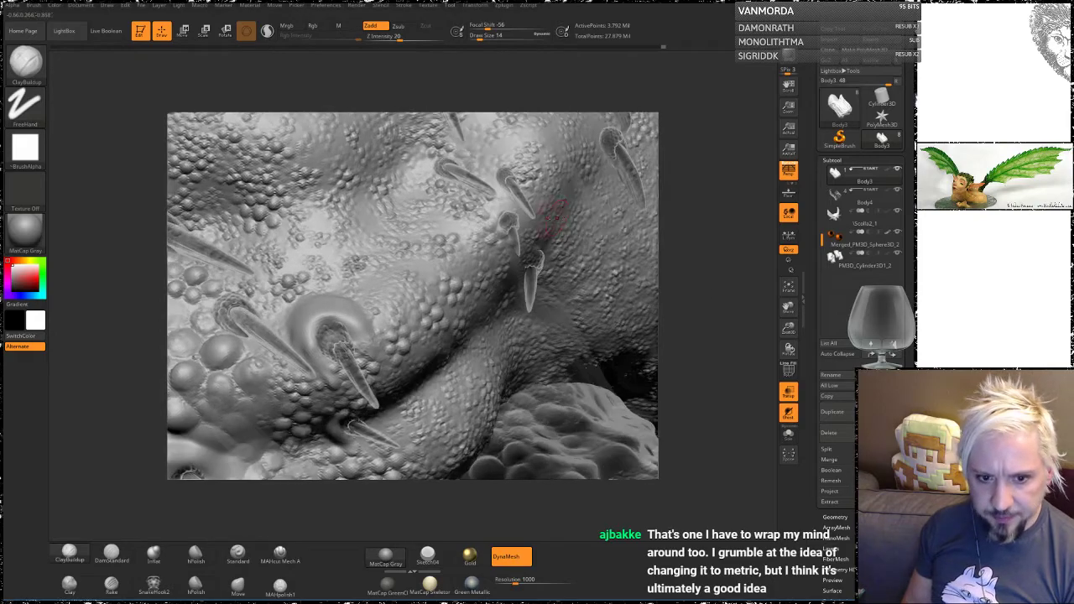
mouse_move(672, 271)
left_mouse_down()
mouse_move(696, 259)
mouse_move(719, 290)
mouse_move(672, 292)
mouse_move(759, 296)
left_mouse_up()
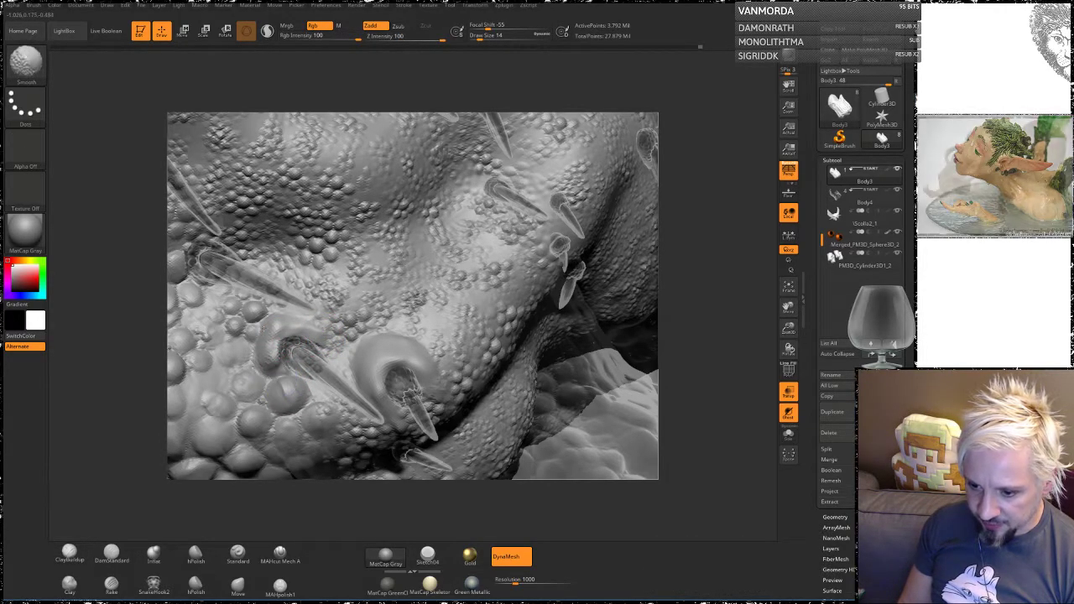
left_click_drag(693, 268, 702, 296)
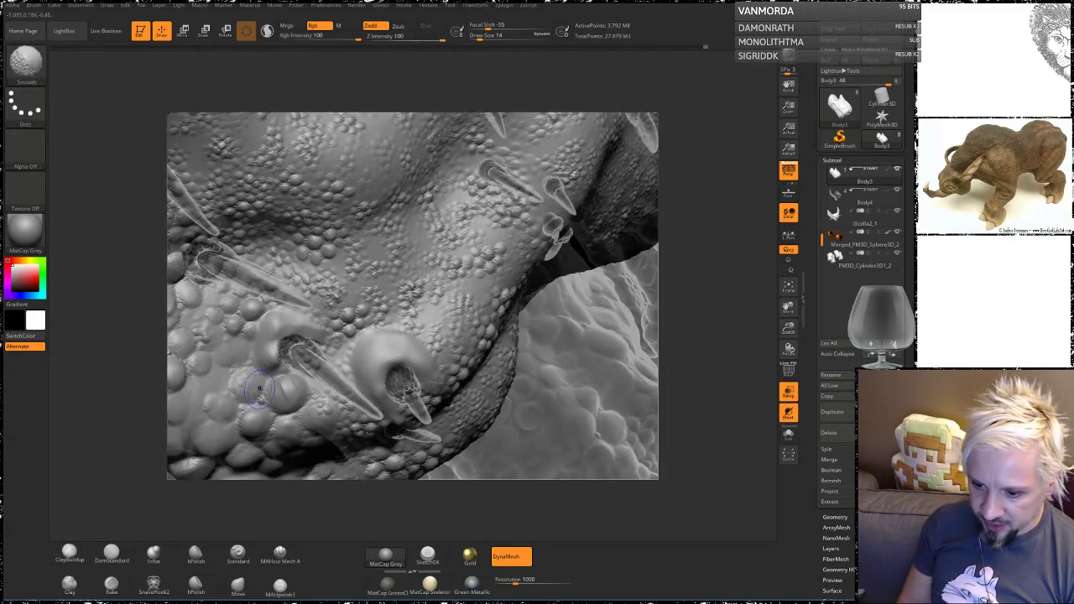
left_click_drag(301, 383, 289, 387, "shift")
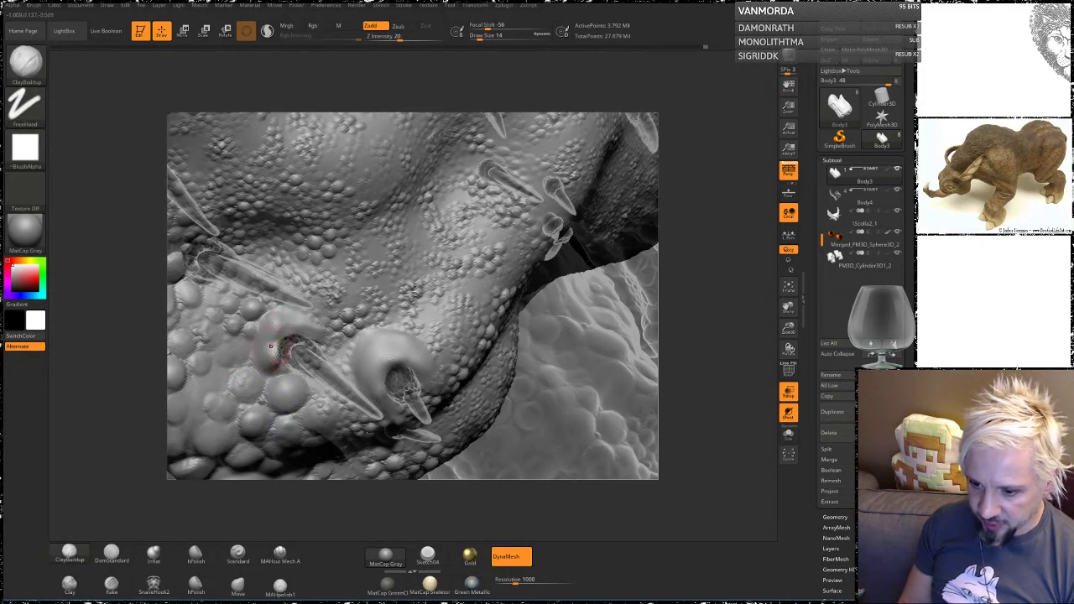
Step: Try to sculpt the larger spike's fold with Sculptris Pro enabled, and unhide the rest of the torso mesh
left_click(267, 32)
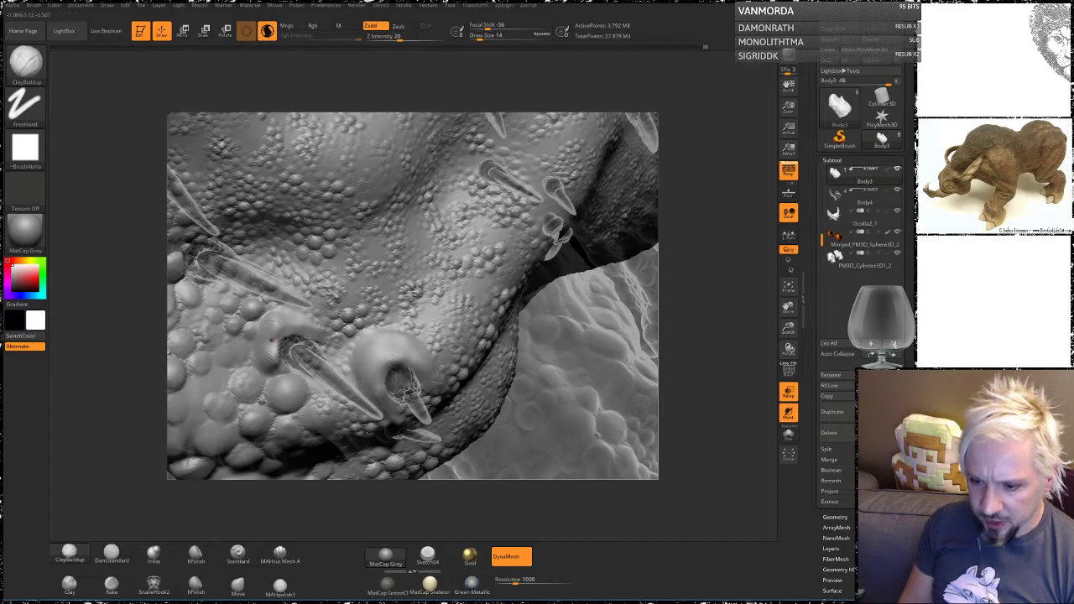
left_click(273, 337)
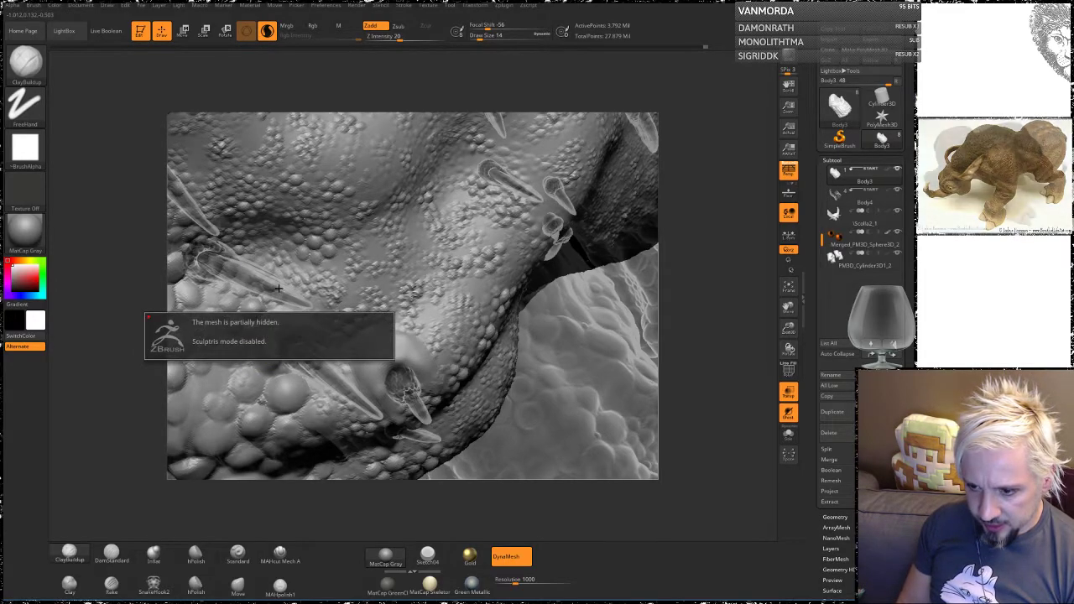
left_click(670, 265, "ctrl+shift")
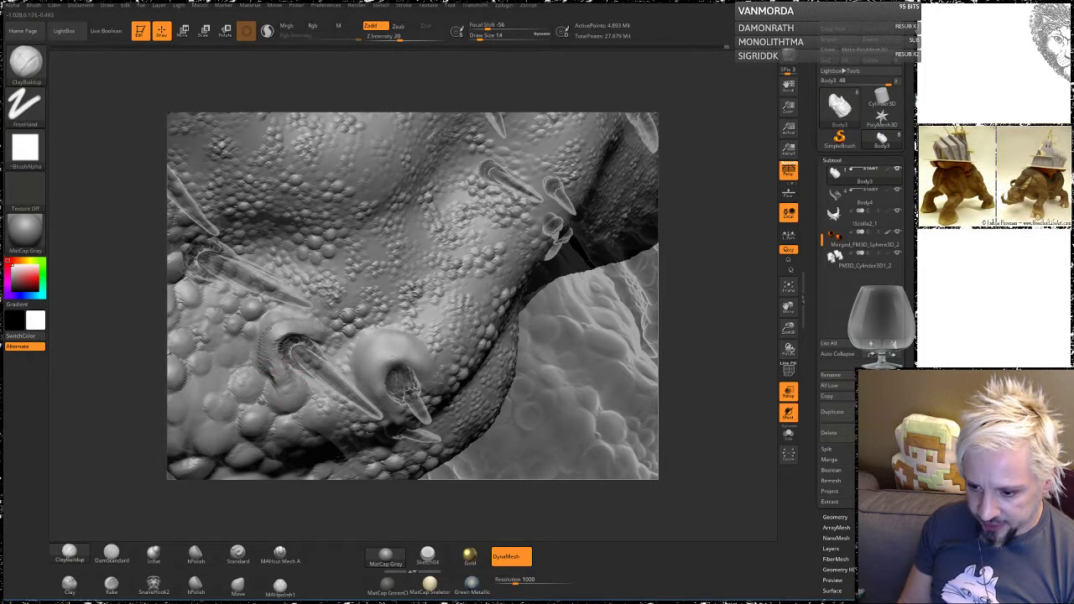
Step: Extend the larger spike's fold along both sides of its base with ClayBuildup, and smooth it into an even ridge
key("shift")
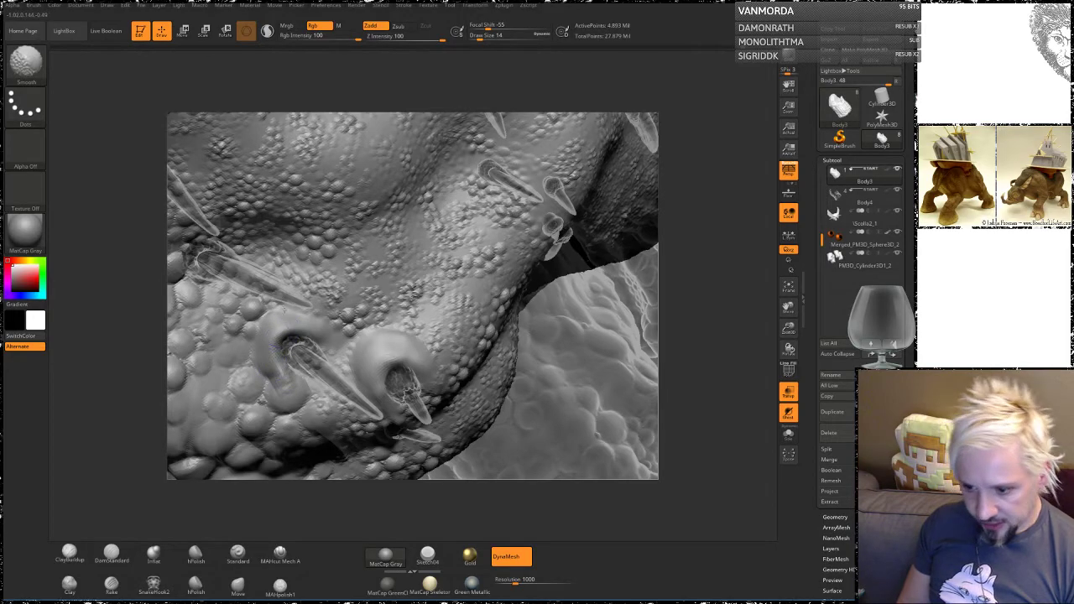
mouse_move(276, 384)
left_mouse_down("shift")
mouse_move(274, 336)
mouse_move(287, 326)
left_mouse_up("shift")
mouse_move(120, 338)
left_mouse_down()
mouse_move(209, 336)
mouse_move(94, 338)
mouse_move(320, 316)
left_mouse_up()
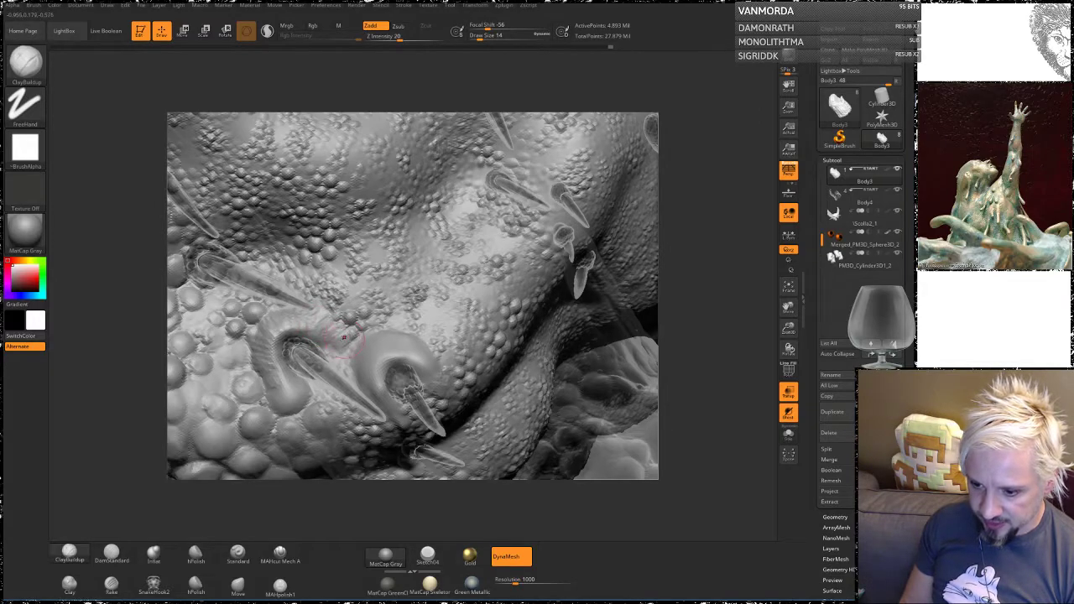
key("shift")
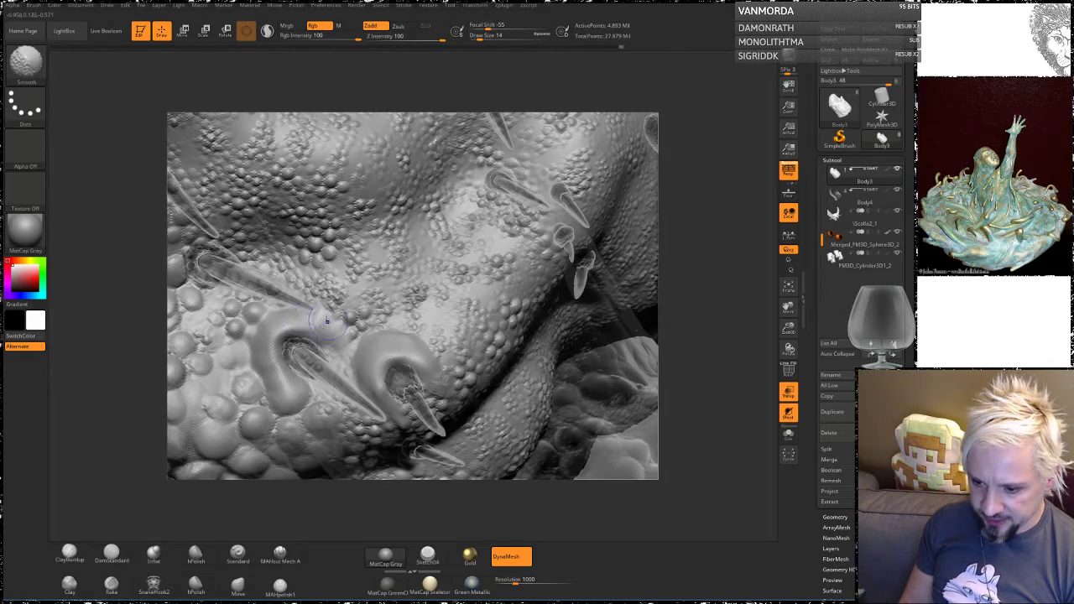
mouse_move(285, 329)
left_mouse_down("shift")
mouse_move(275, 359)
mouse_move(282, 314)
left_mouse_up("shift")
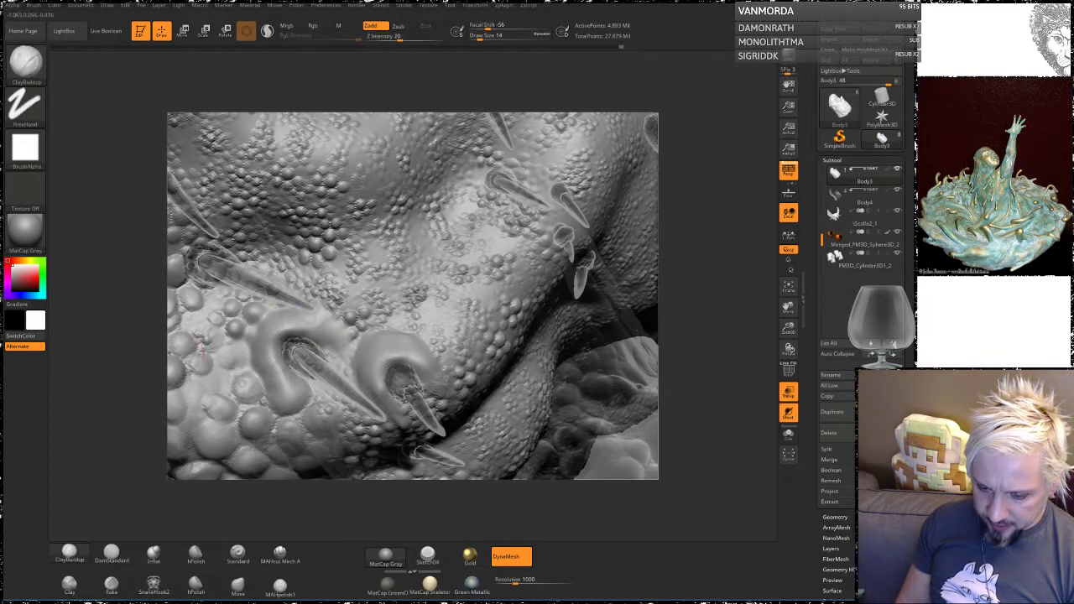
Step: Build a skin fold around the next spike up the row, using ClayBuildup with Sculptris Pro enabled, and smooth it
mouse_move(131, 373)
left_mouse_down()
mouse_move(254, 355)
mouse_move(121, 364)
mouse_move(154, 308)
mouse_move(141, 327)
left_mouse_up()
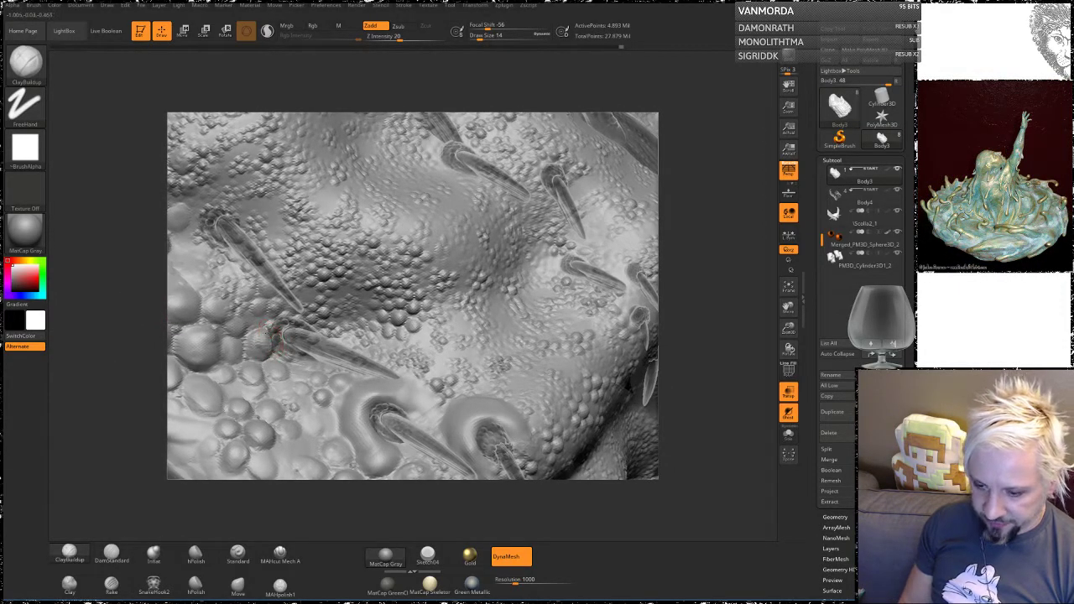
mouse_move(266, 344)
left_mouse_down()
mouse_move(269, 327)
mouse_move(308, 317)
left_mouse_up()
left_click(267, 32)
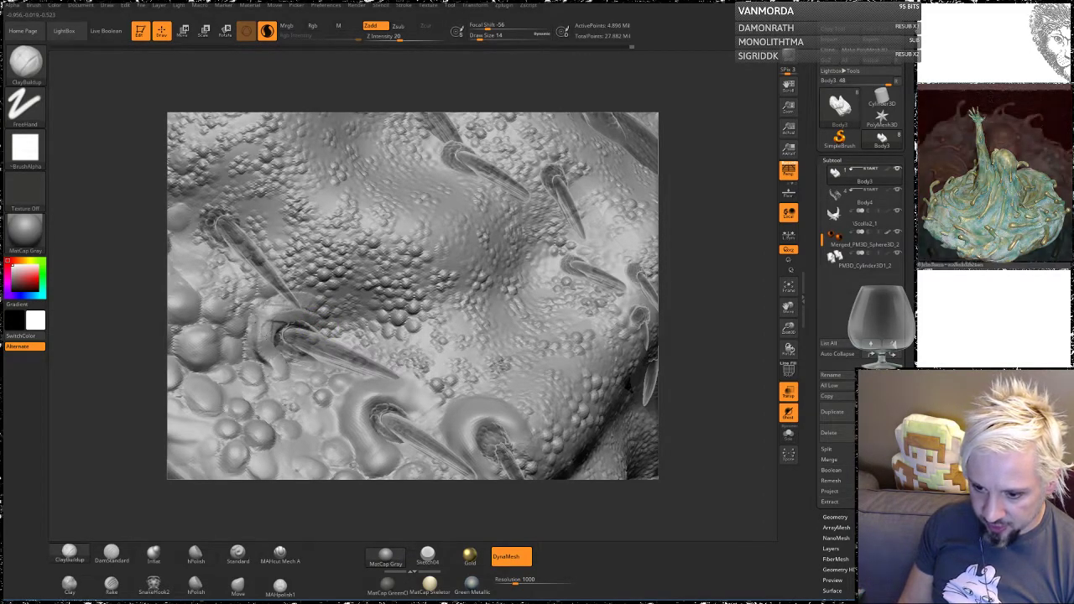
key("shift")
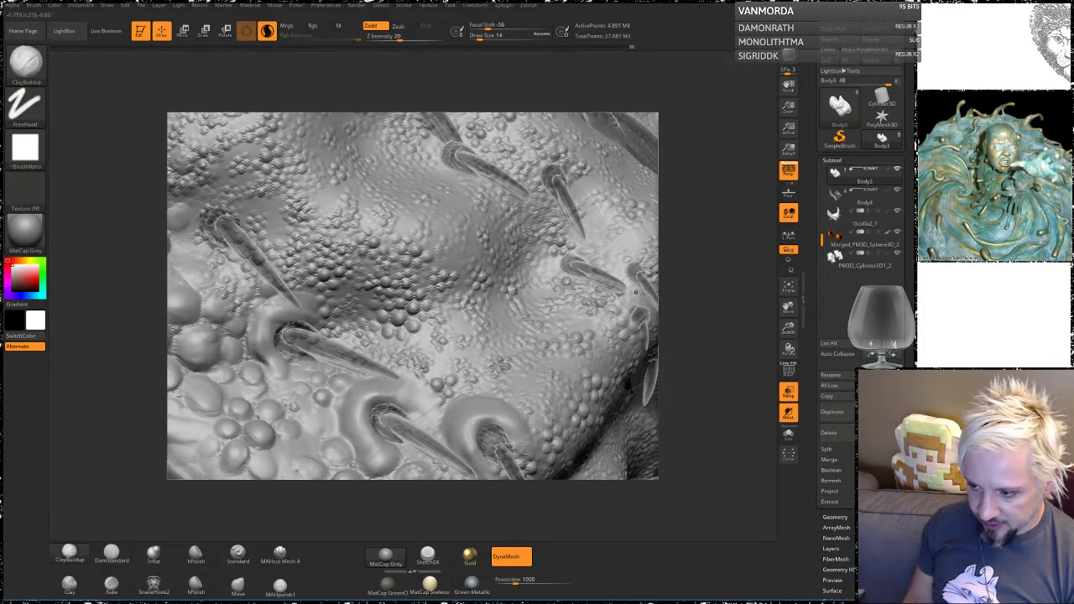
left_click_drag(722, 321, 684, 313)
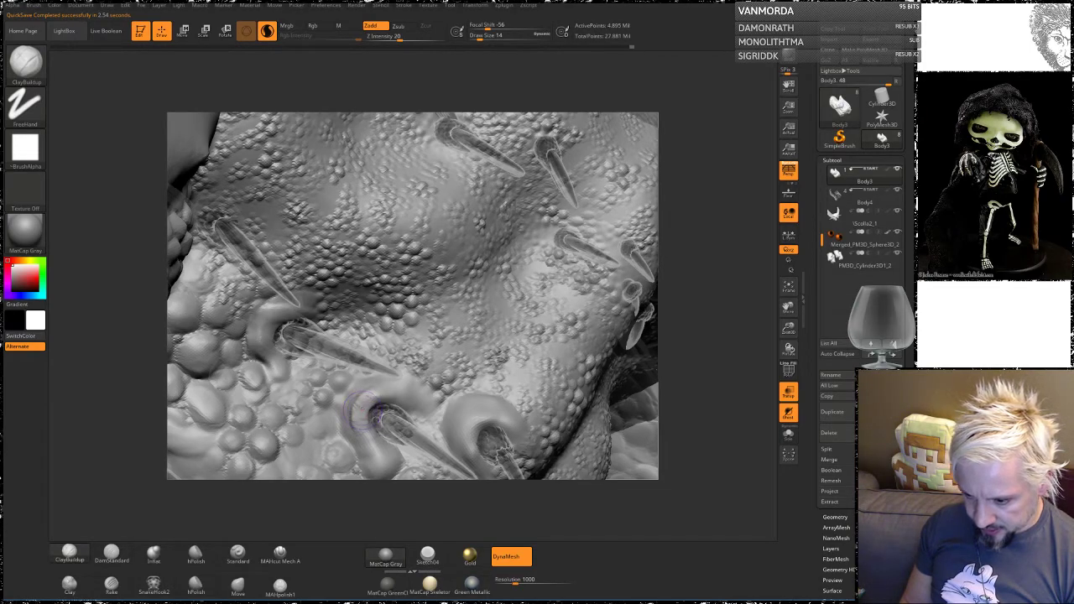
Step: Thicken the fold around the lower spike between its two neighbours with ClayBuildup, and smooth its side
left_click_drag(365, 412, 404, 402)
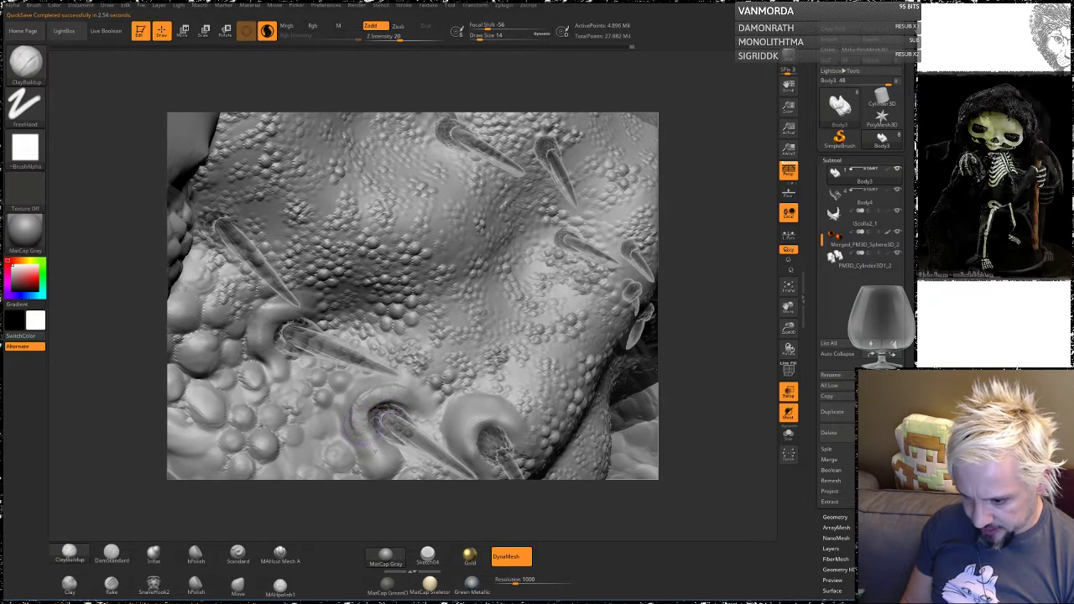
key("shift")
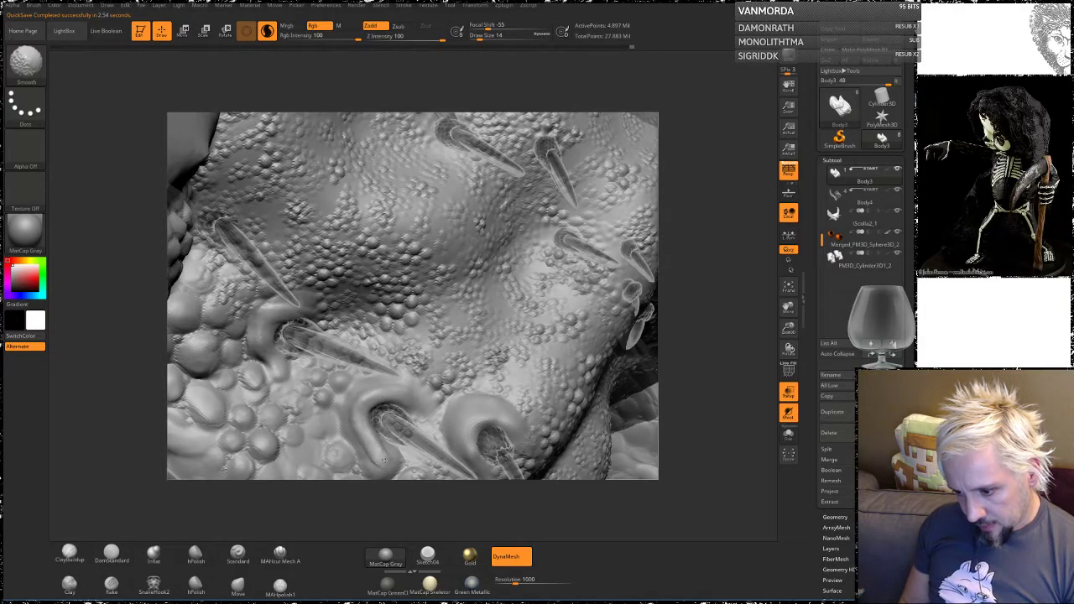
left_click_drag(384, 460, 382, 460, "shift")
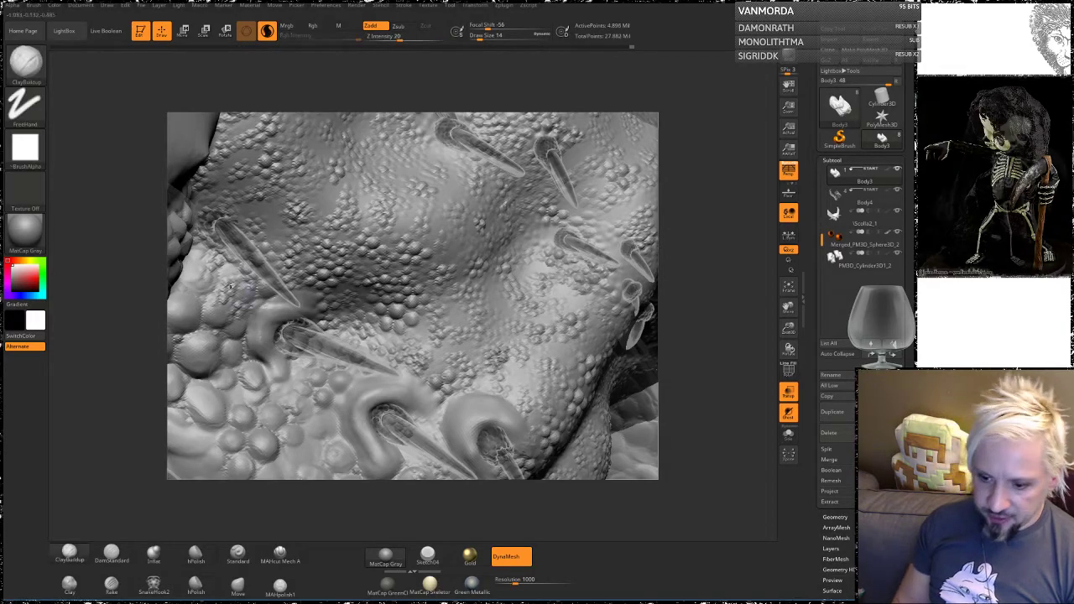
Step: Build a skin fold around the base of the next spike up the row, extend it along one side, and smooth it
mouse_move(142, 261)
left_mouse_down()
mouse_move(219, 257)
mouse_move(117, 262)
left_mouse_up()
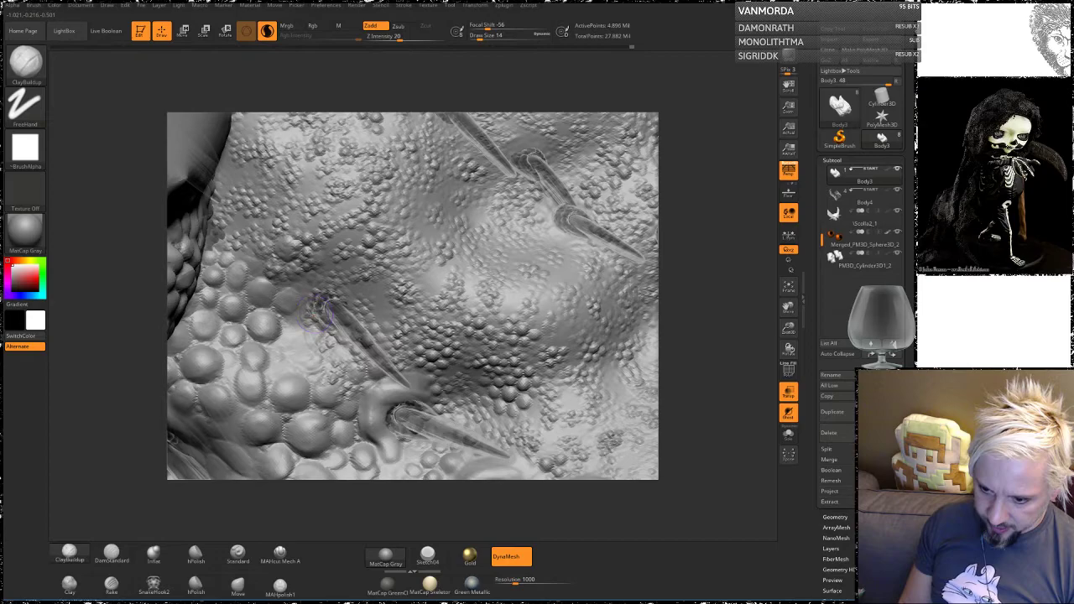
mouse_move(321, 309)
left_mouse_down()
mouse_move(342, 289)
mouse_move(312, 302)
mouse_move(318, 335)
mouse_move(308, 308)
mouse_move(334, 279)
mouse_move(310, 276)
mouse_move(296, 291)
mouse_move(313, 319)
left_mouse_up()
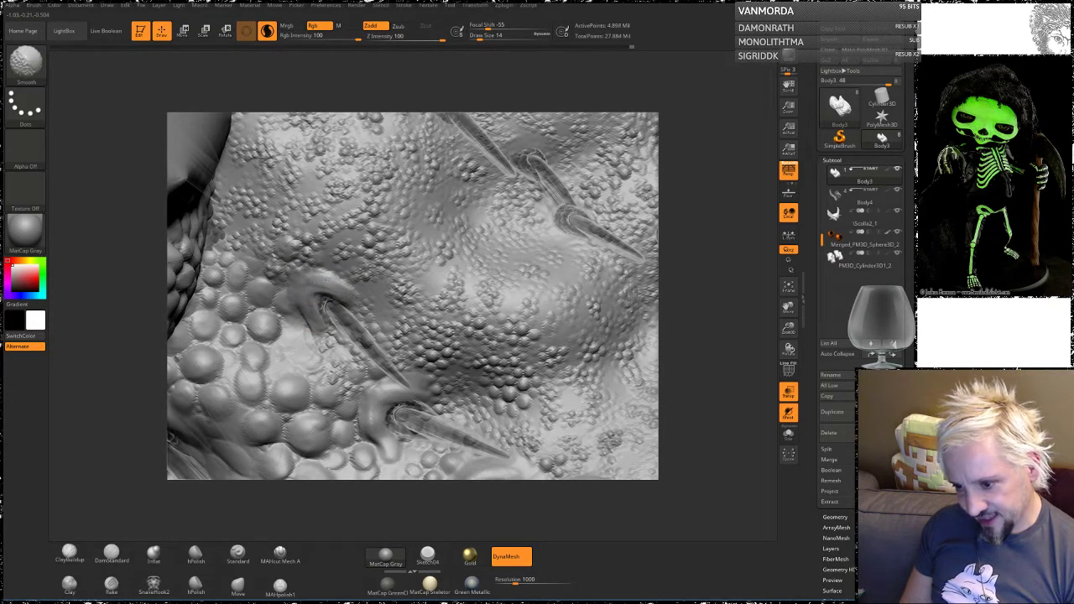
left_click_drag(312, 317, 292, 293, "shift")
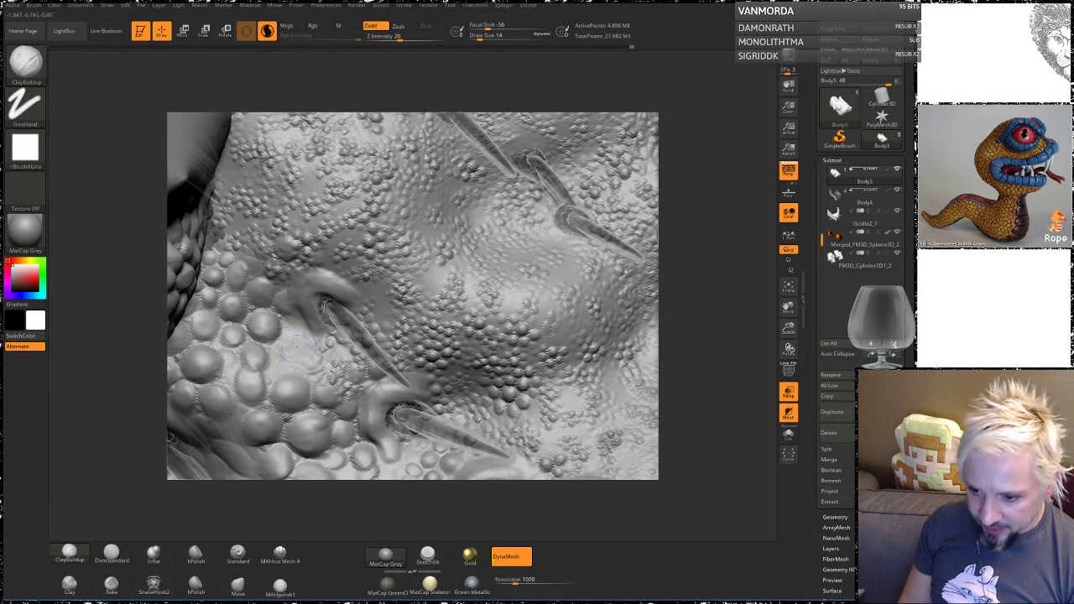
key("shift")
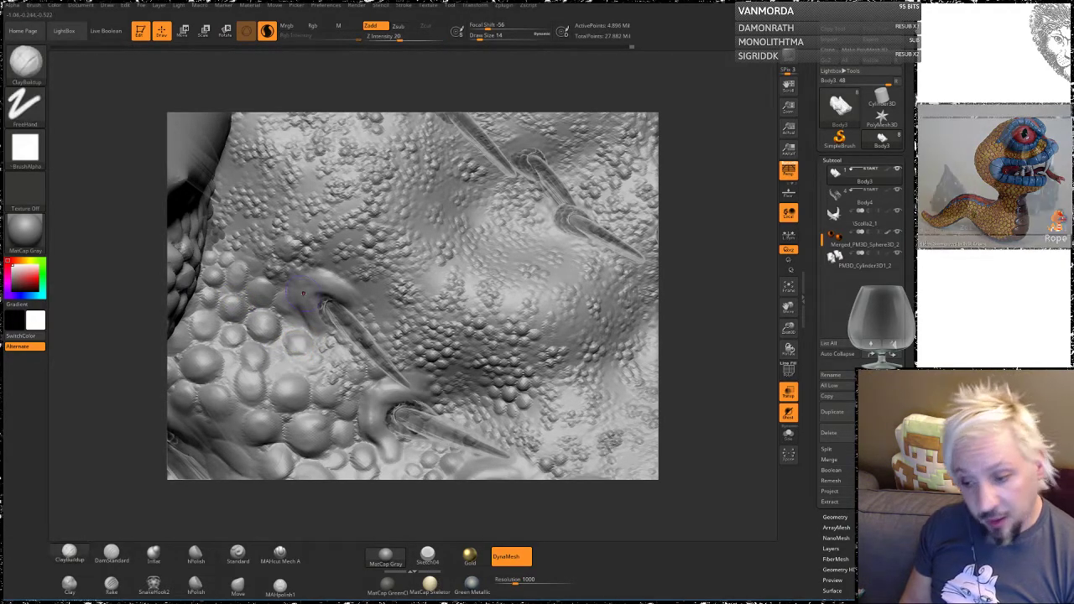
mouse_move(716, 309)
left_mouse_down()
mouse_move(714, 266)
mouse_move(700, 260)
left_mouse_up()
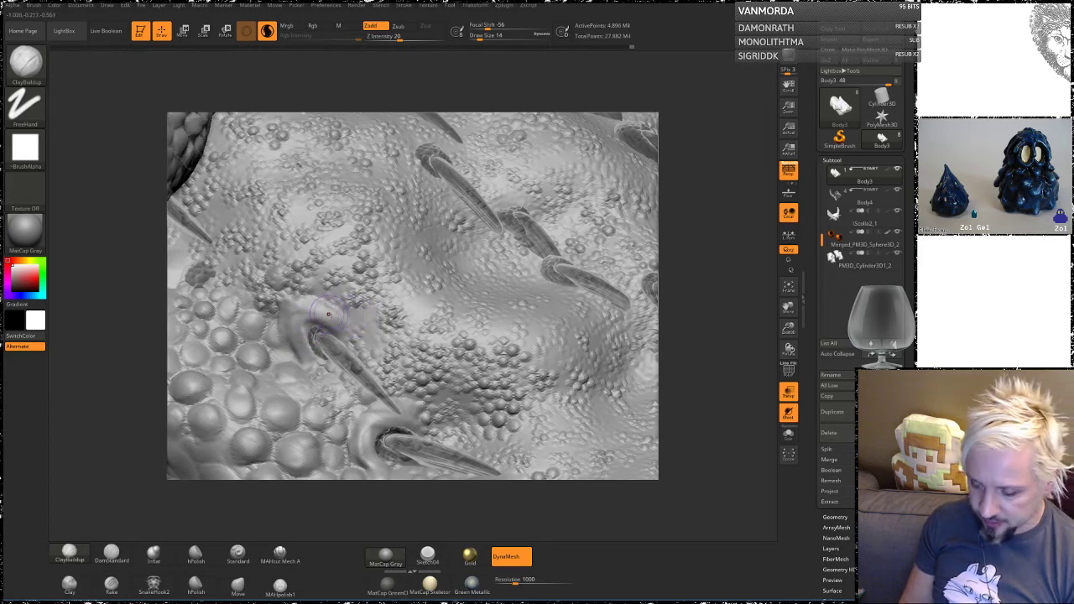
key("shift")
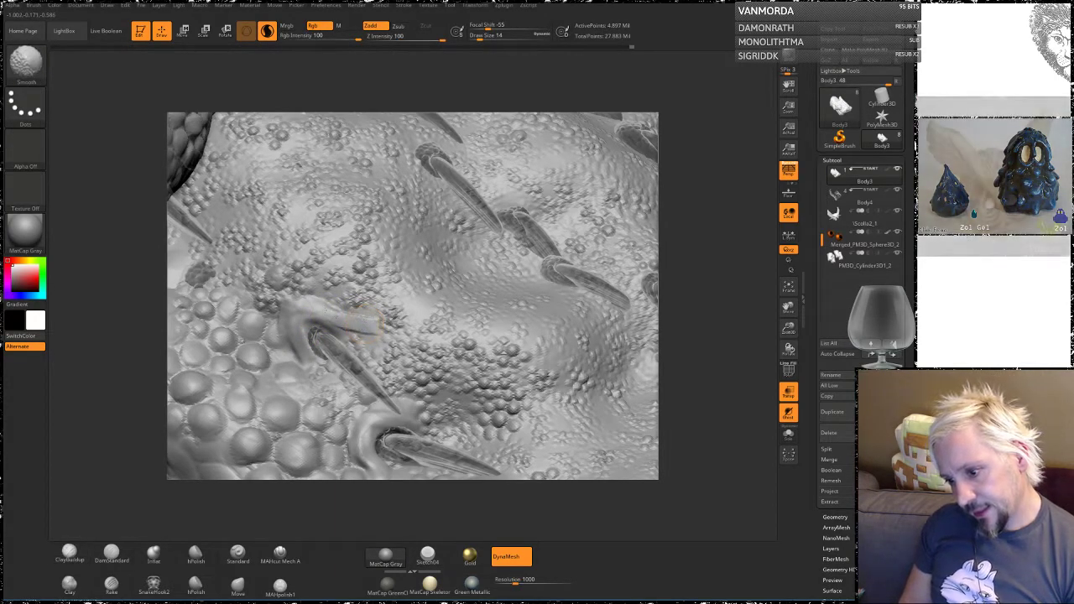
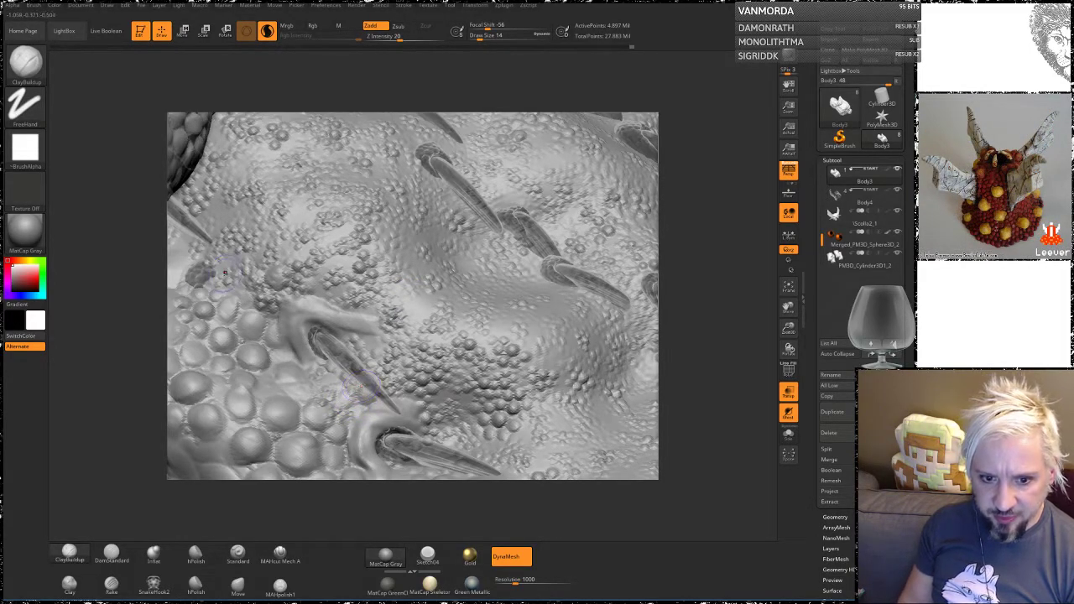
Step: Select the Body4 spikes and move the spike buried in the skin above the new fold outward until its shaft is exposed
mouse_move(117, 277)
left_mouse_down()
mouse_move(147, 328)
mouse_move(235, 418)
left_mouse_up()
left_click_drag(94, 336, 144, 338)
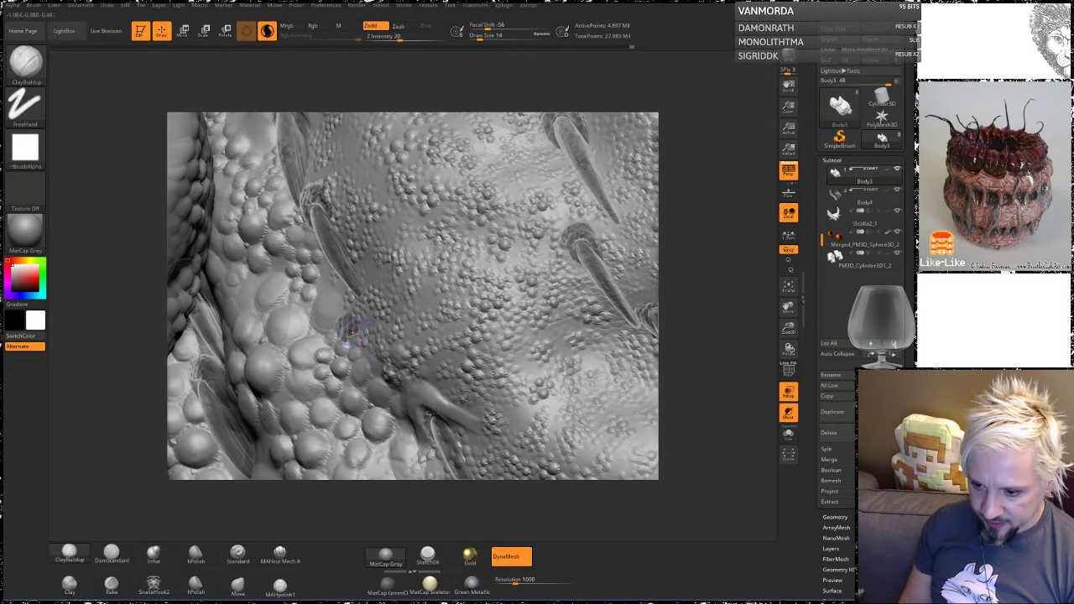
left_click(348, 328, "alt")
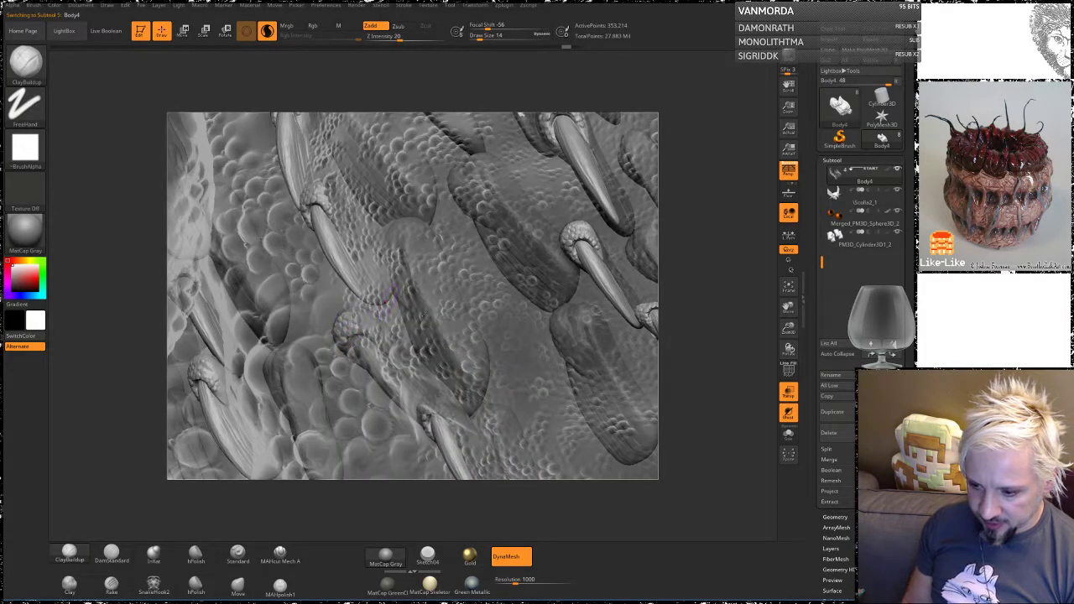
mouse_move(686, 311)
left_mouse_down()
mouse_move(724, 312)
mouse_move(707, 264)
left_mouse_up()
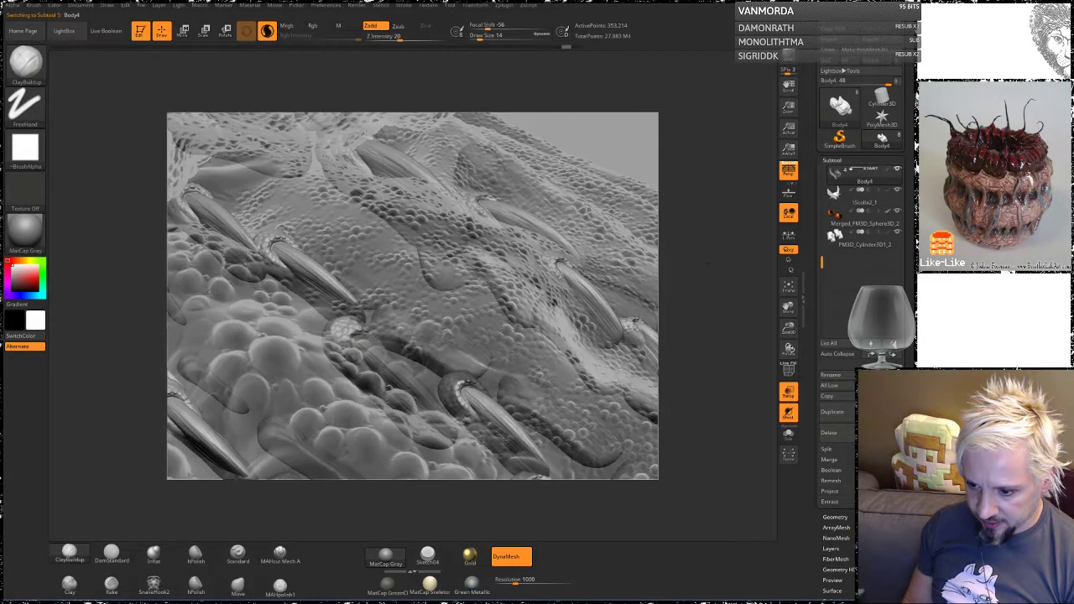
left_click_drag(672, 314, 675, 333)
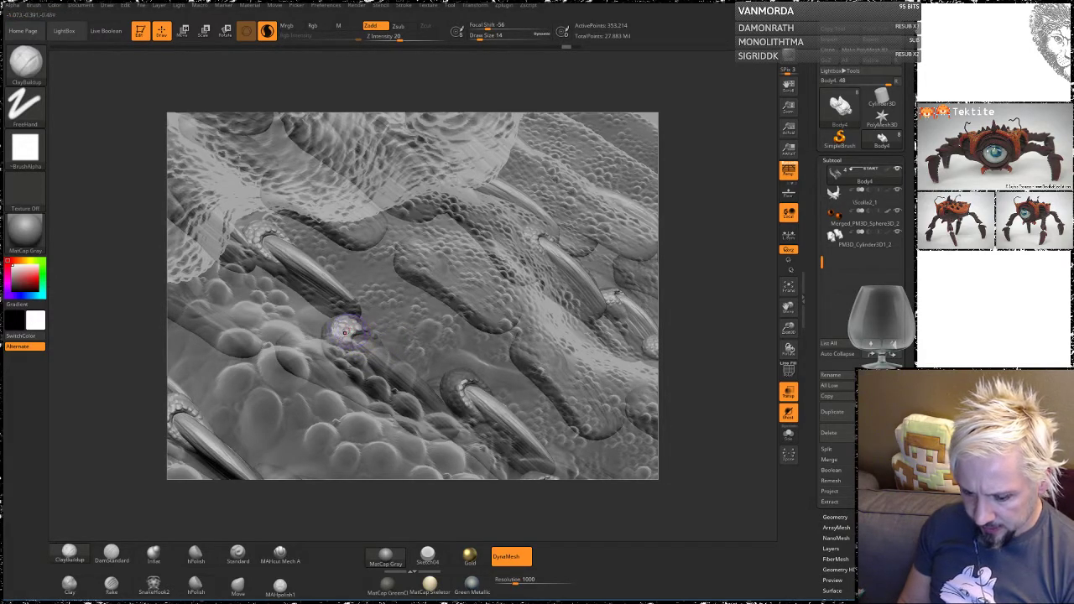
key("w")
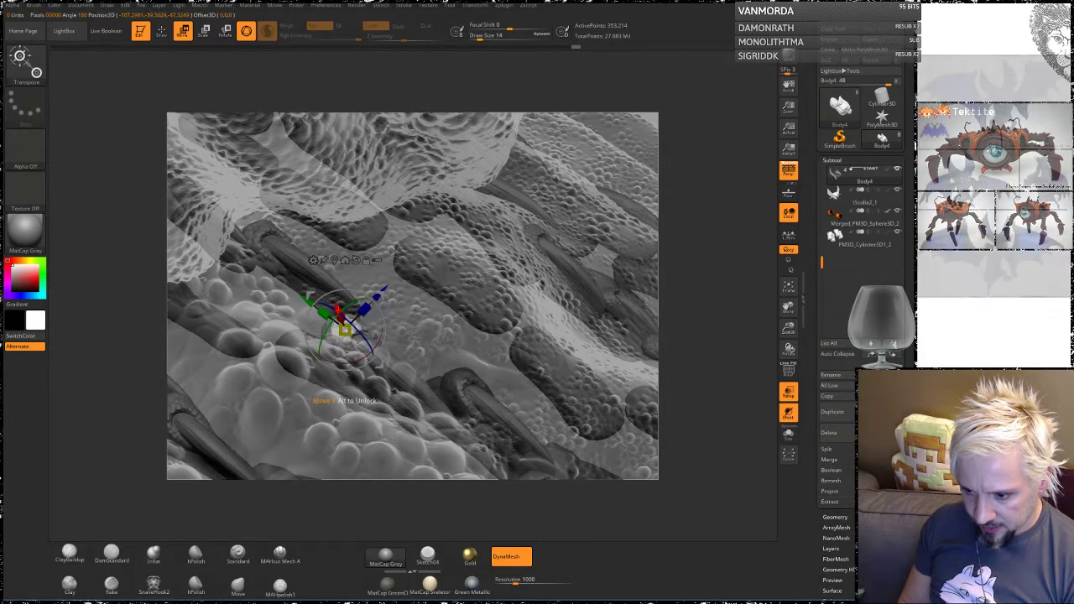
left_click_drag(339, 310, 335, 302)
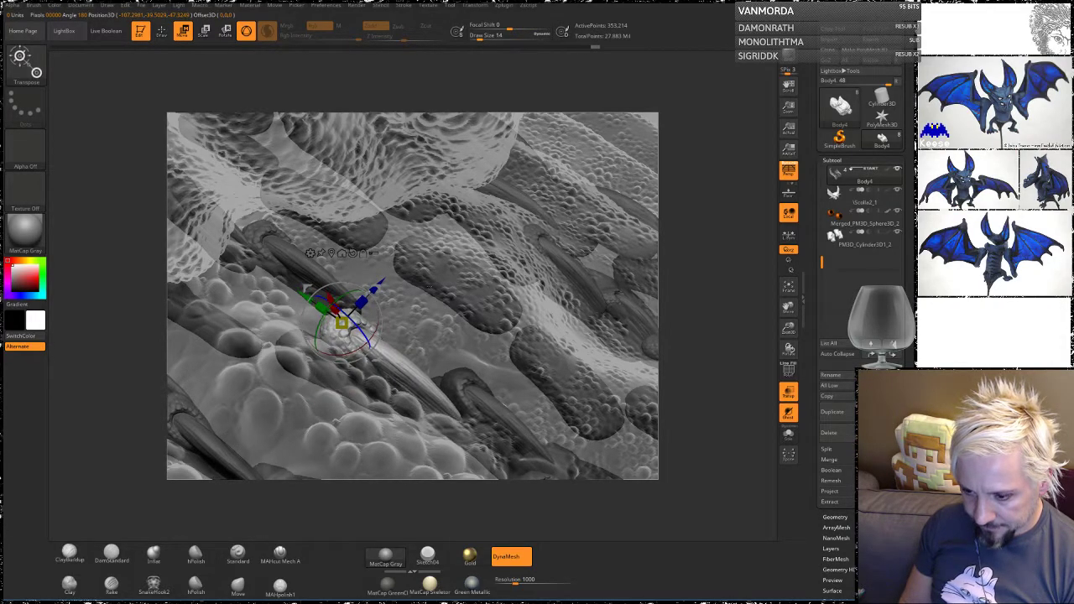
right_click_drag(429, 287, 430, 333)
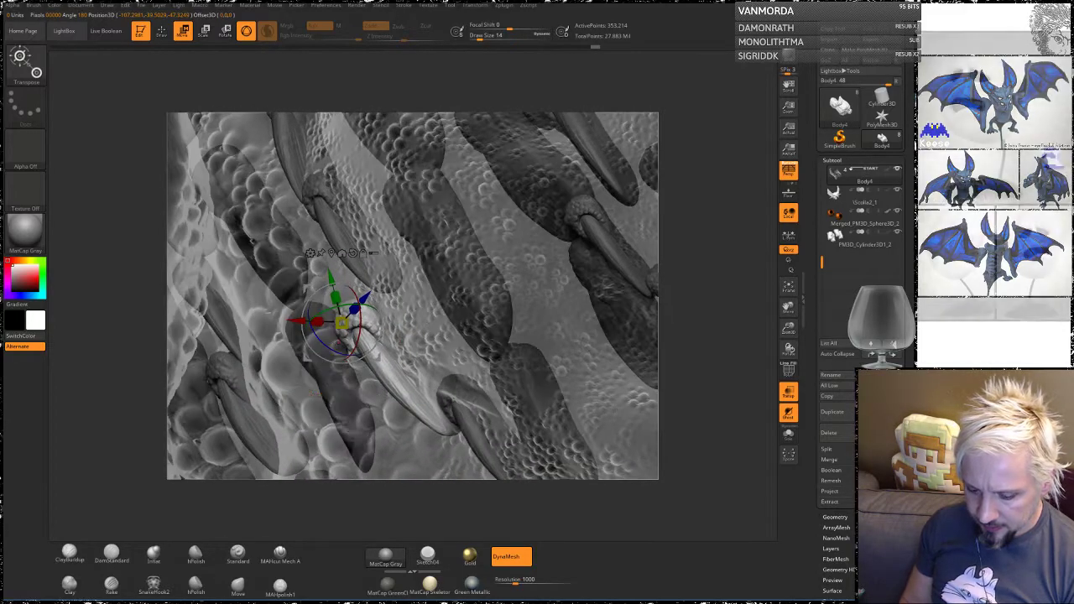
key("q")
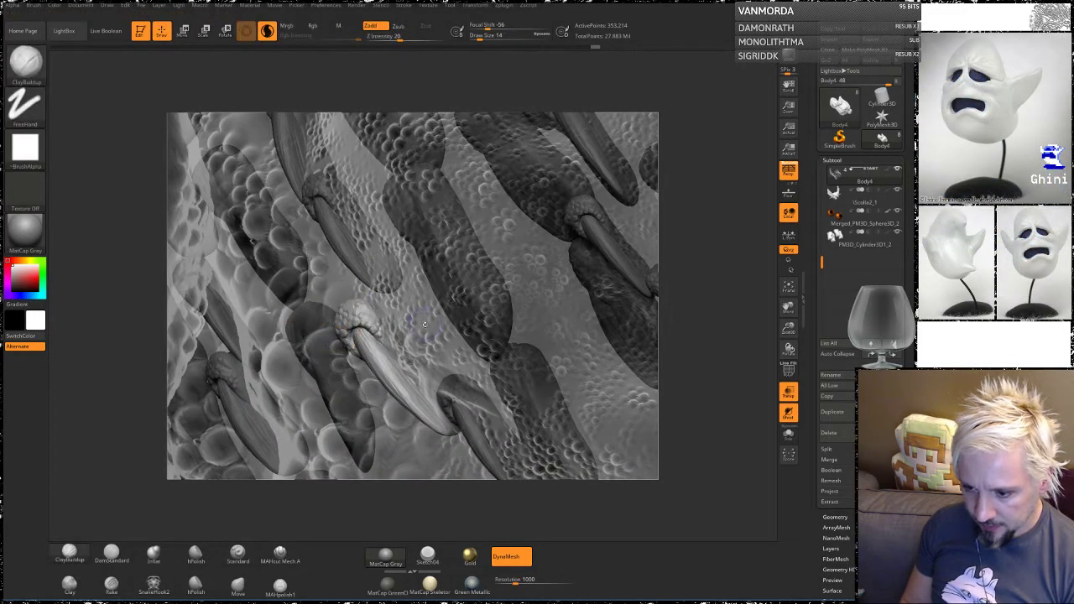
Step: Switch back to the Body3 skin, build a fold around both sides of the repositioned spike's base with ClayBuildup, and smooth it
left_click(434, 313, "alt")
mouse_move(709, 294)
left_mouse_down()
mouse_move(759, 292)
mouse_move(704, 311)
left_mouse_up()
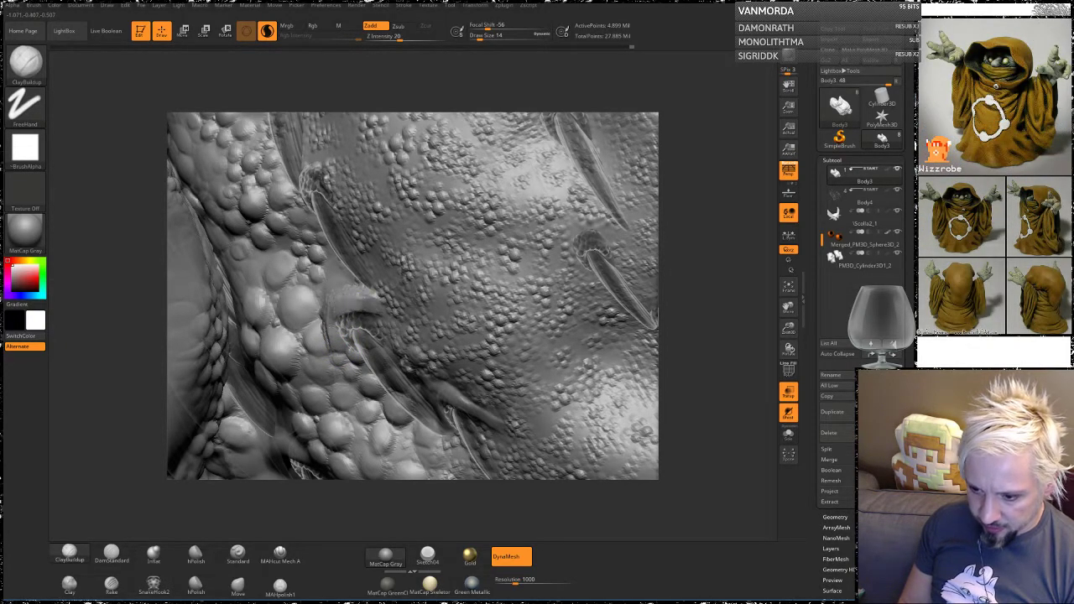
left_click_drag(335, 328, 341, 360)
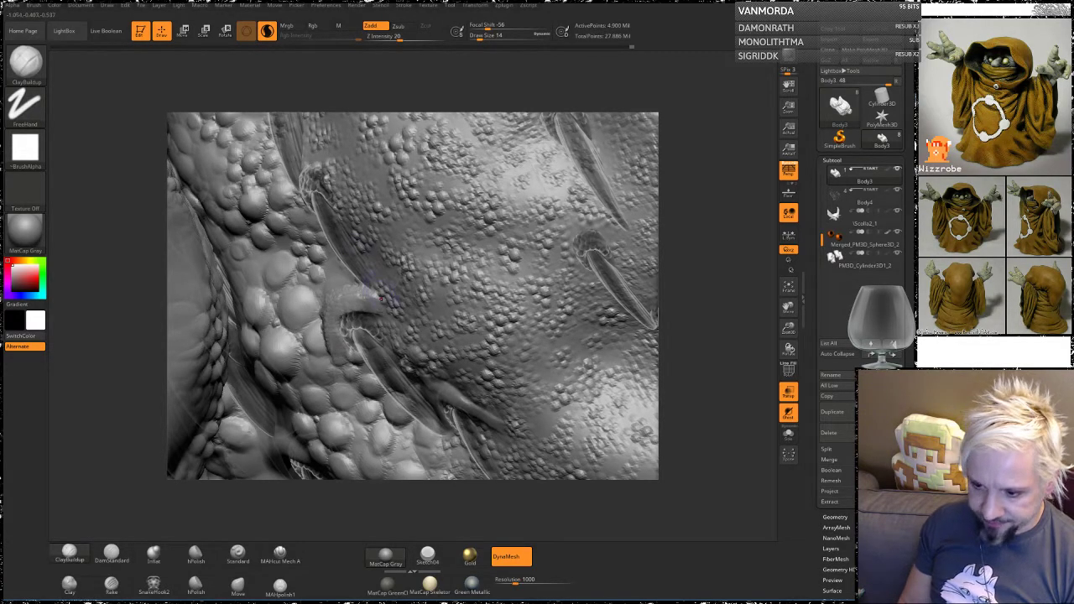
left_click_drag(361, 314, 396, 322)
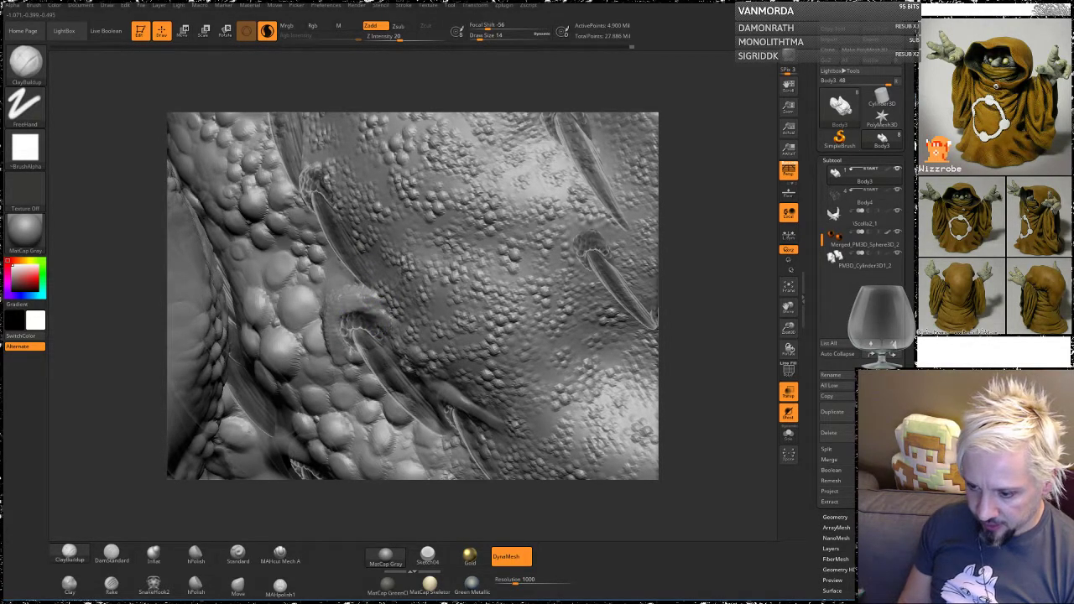
left_click_drag(667, 288, 713, 285)
mouse_move(349, 312)
right_mouse_down()
mouse_move(369, 317)
mouse_move(353, 321)
right_mouse_up()
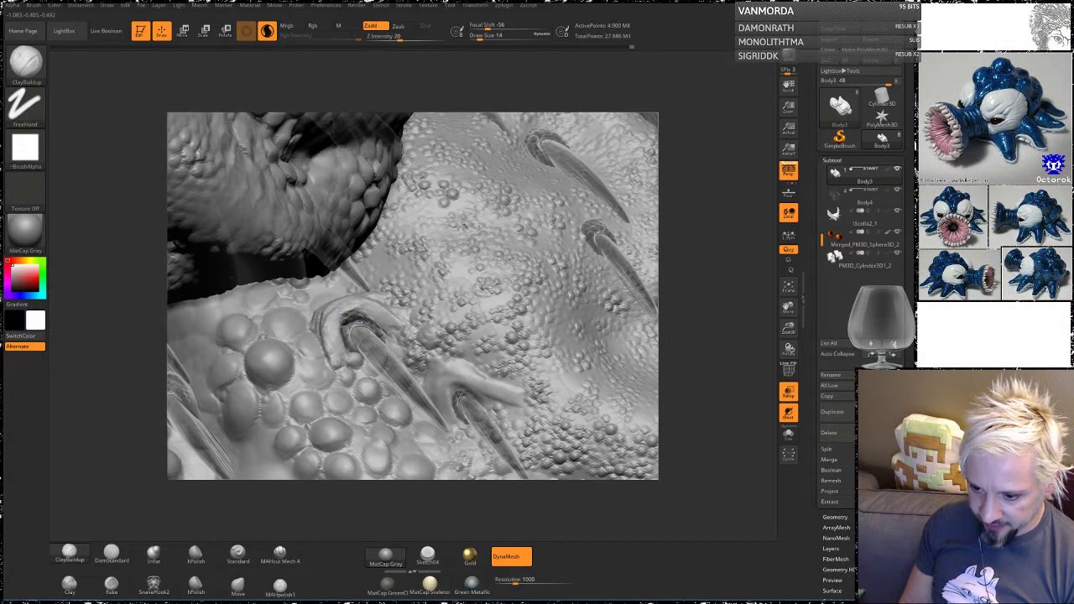
left_click_drag(353, 309, 335, 366)
left_click_drag(721, 248, 695, 268)
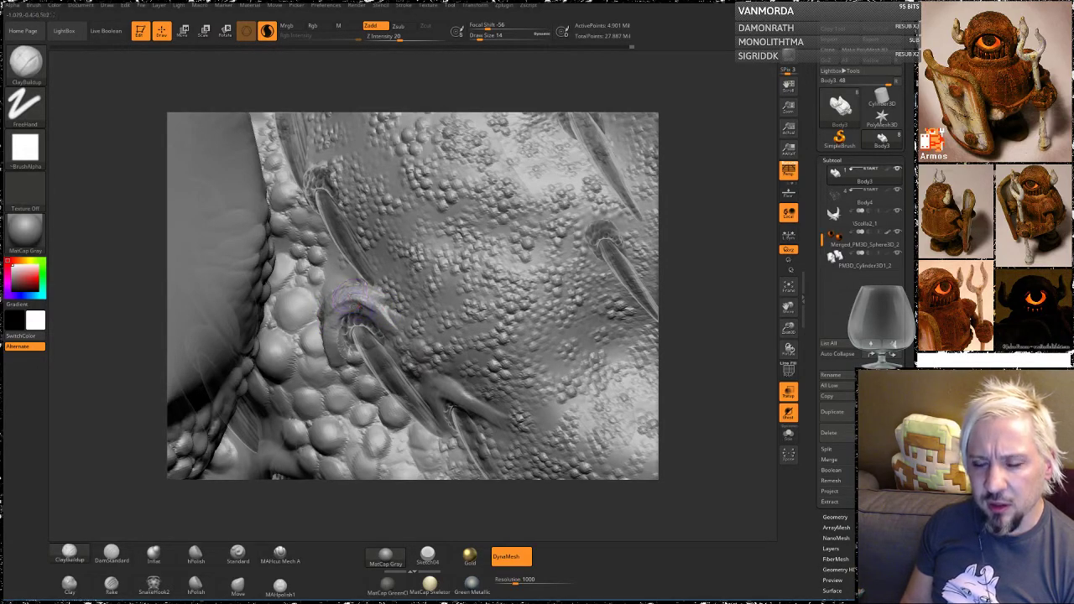
key("shift")
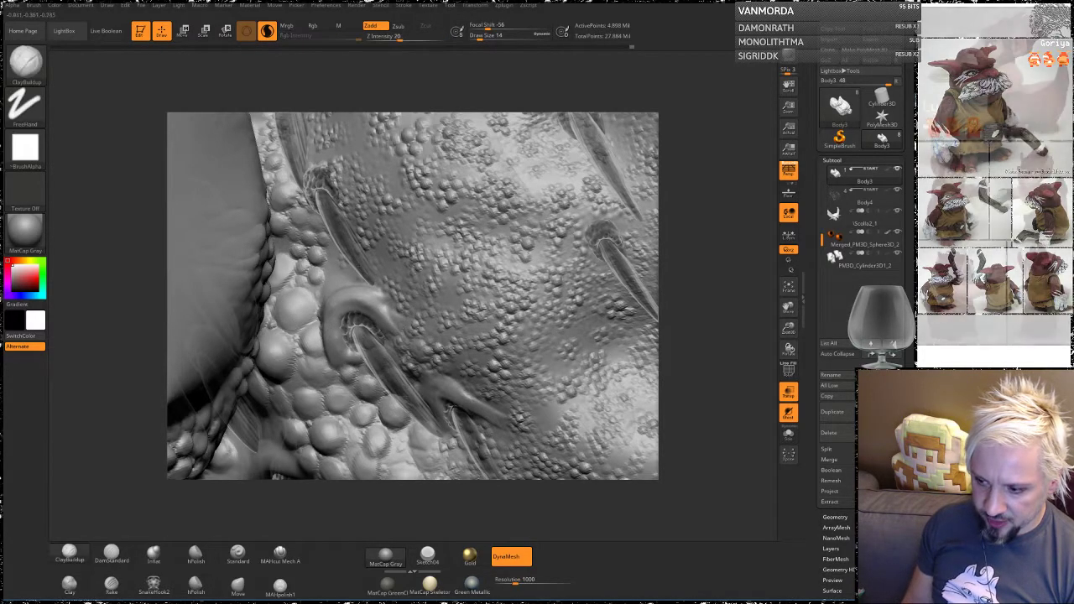
Step: Build up the skin between the repositioned spike's fold and the spike above it, and smooth the strokes into the surface
left_click_drag(324, 292, 351, 280)
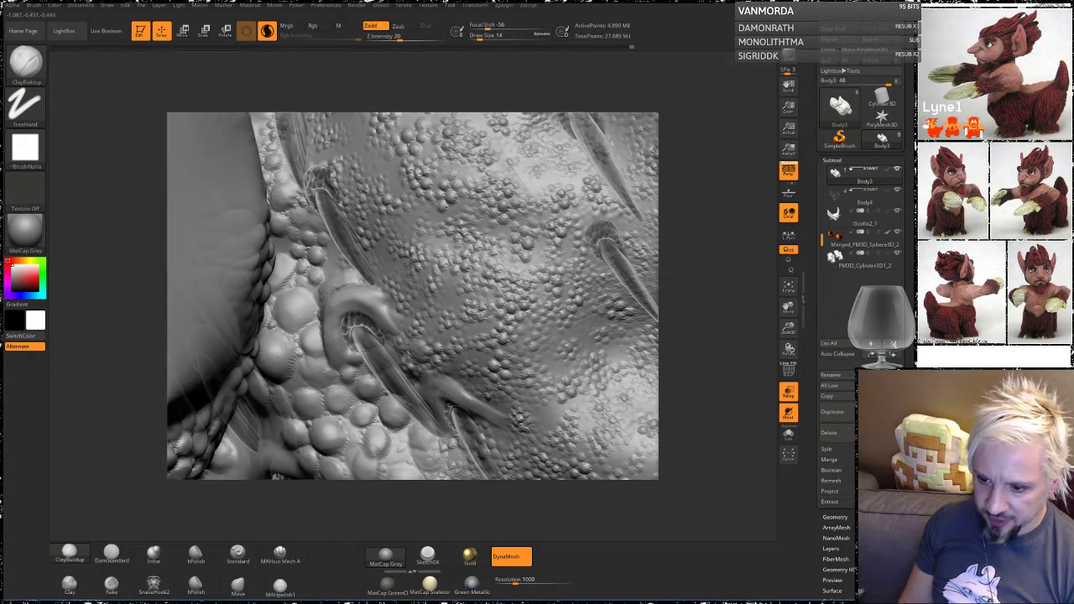
key("shift")
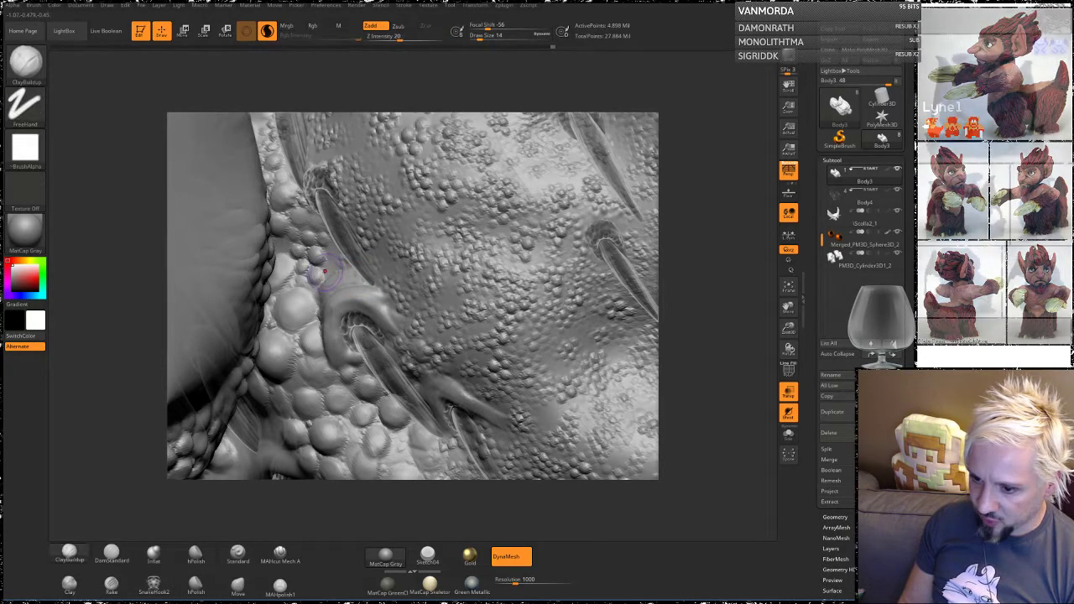
left_click_drag(324, 279, 344, 264)
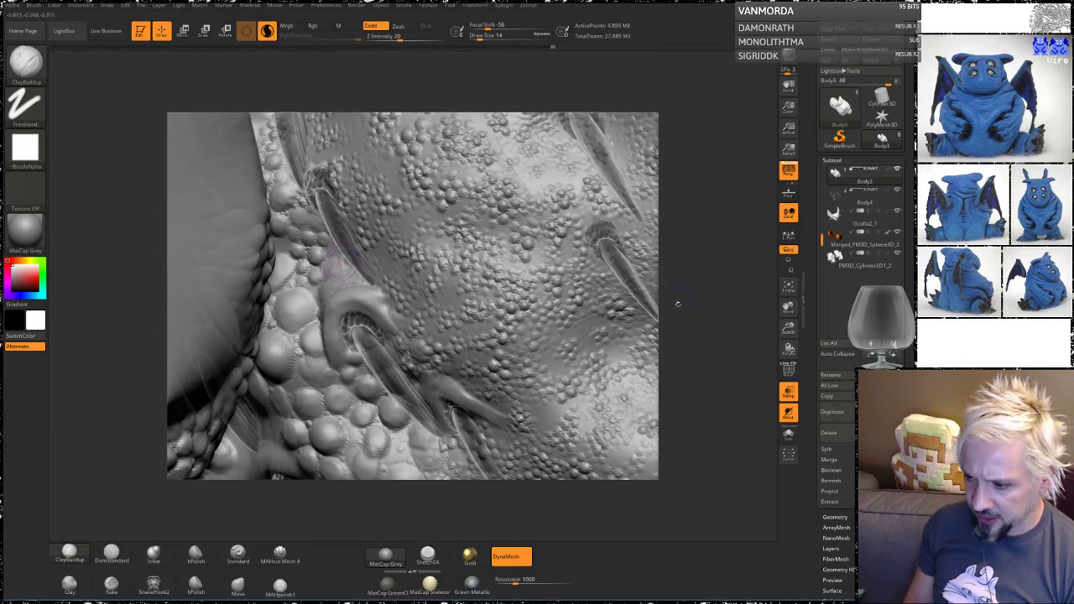
Step: Build a curved skin fold around the base of the unfolded spike between two folded ones with ClayBuildup, and smooth it
mouse_move(713, 286)
left_mouse_down()
mouse_move(737, 220)
mouse_move(708, 280)
mouse_move(718, 254)
left_mouse_up()
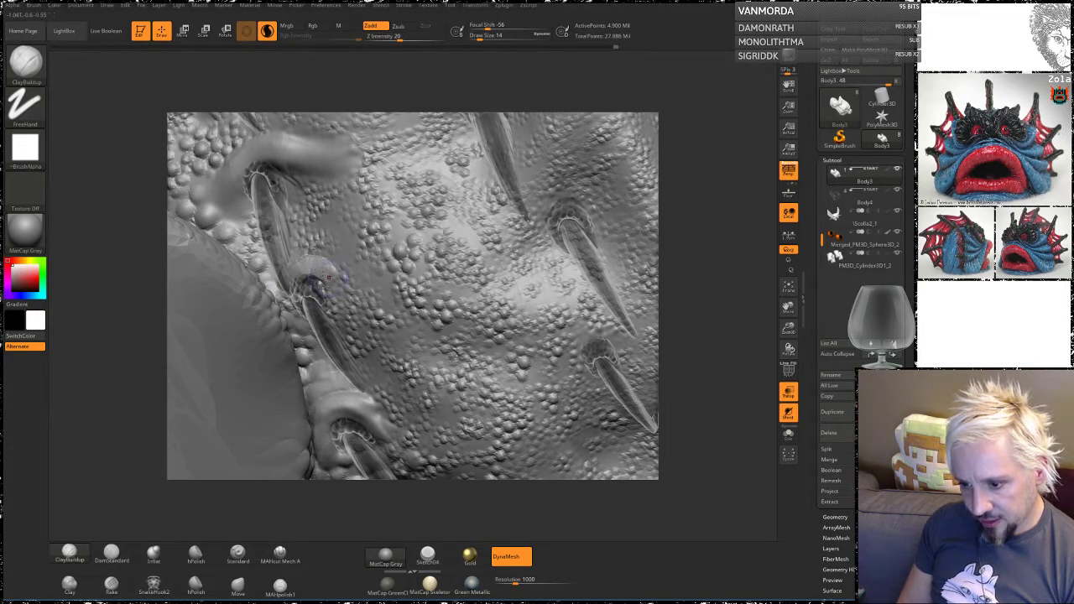
left_click_drag(327, 277, 317, 271)
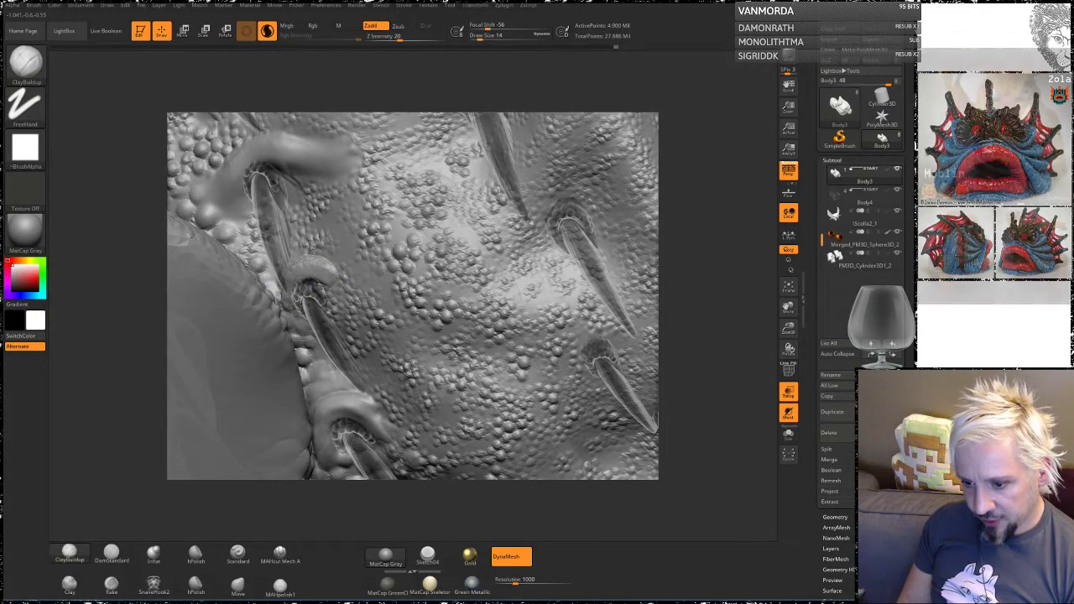
mouse_move(292, 284)
left_mouse_down()
mouse_move(309, 270)
mouse_move(339, 287)
left_mouse_up()
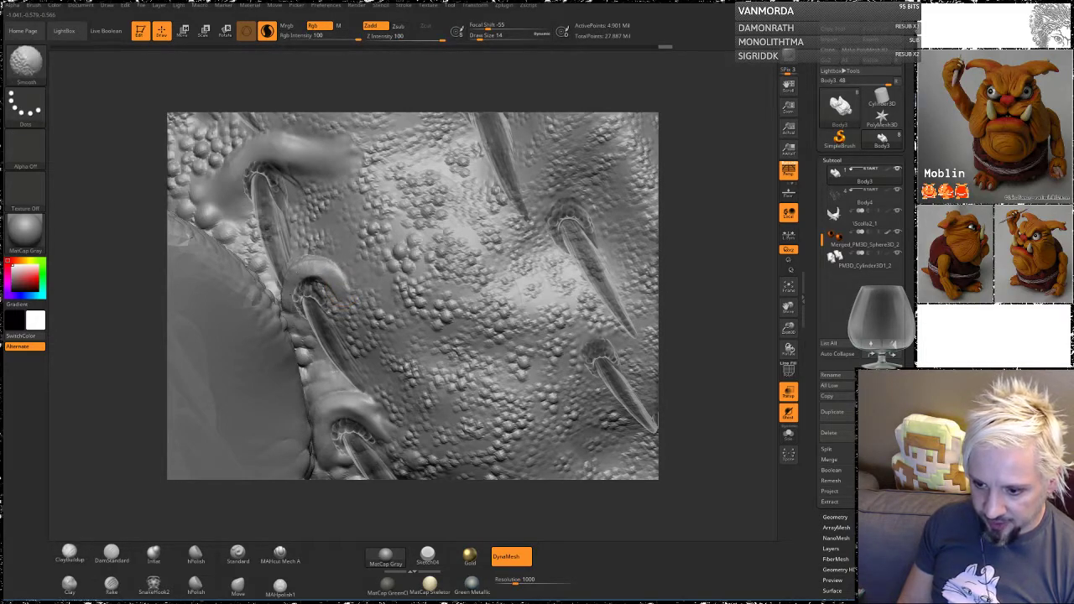
left_click_drag(329, 294, 315, 292, "shift")
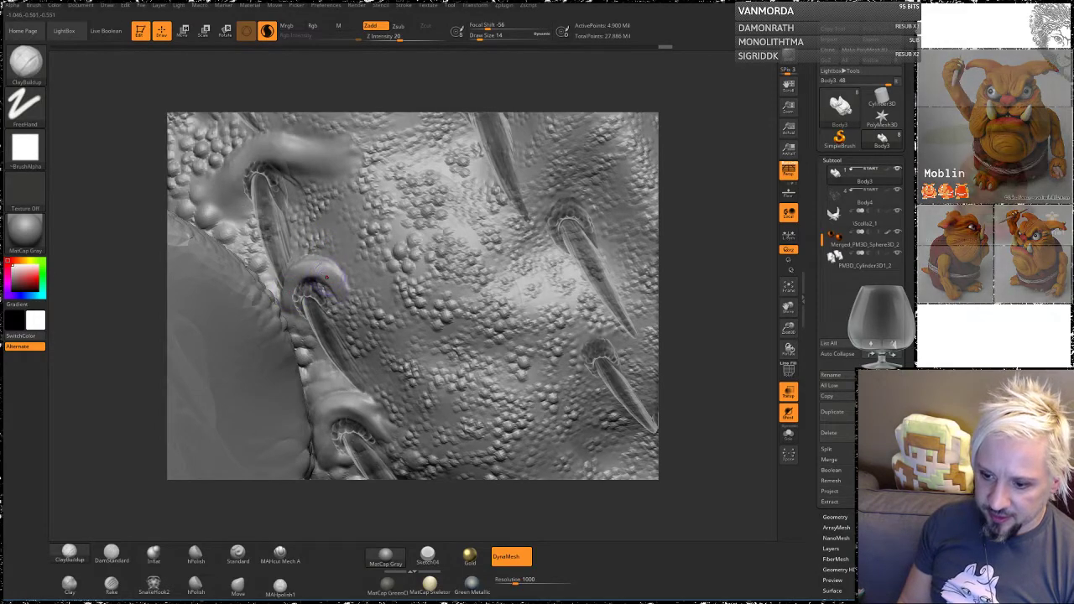
left_click_drag(705, 342, 696, 258)
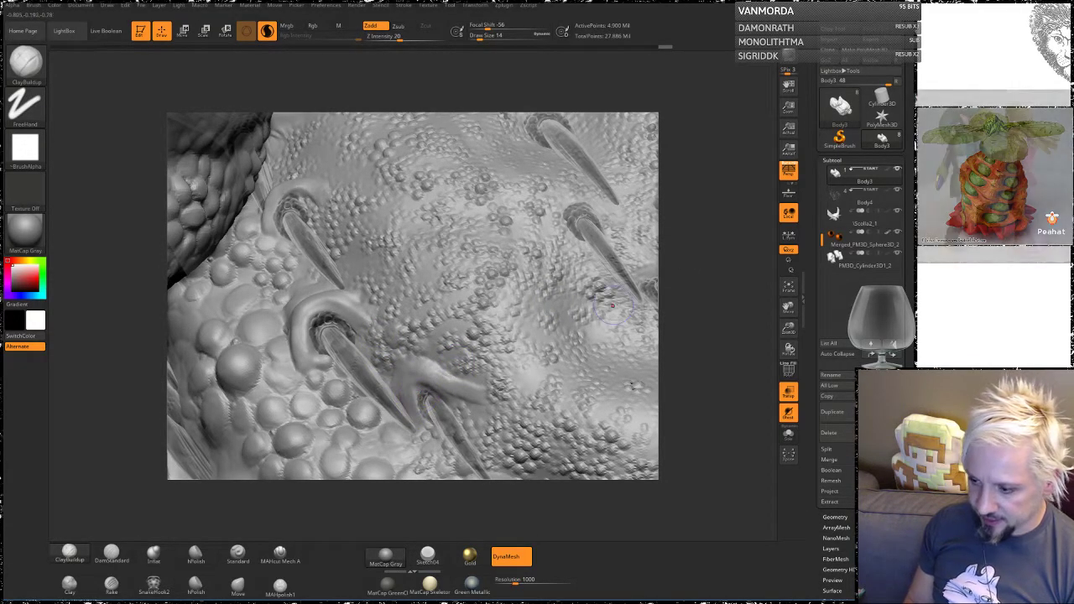
left_click_drag(699, 302, 695, 278)
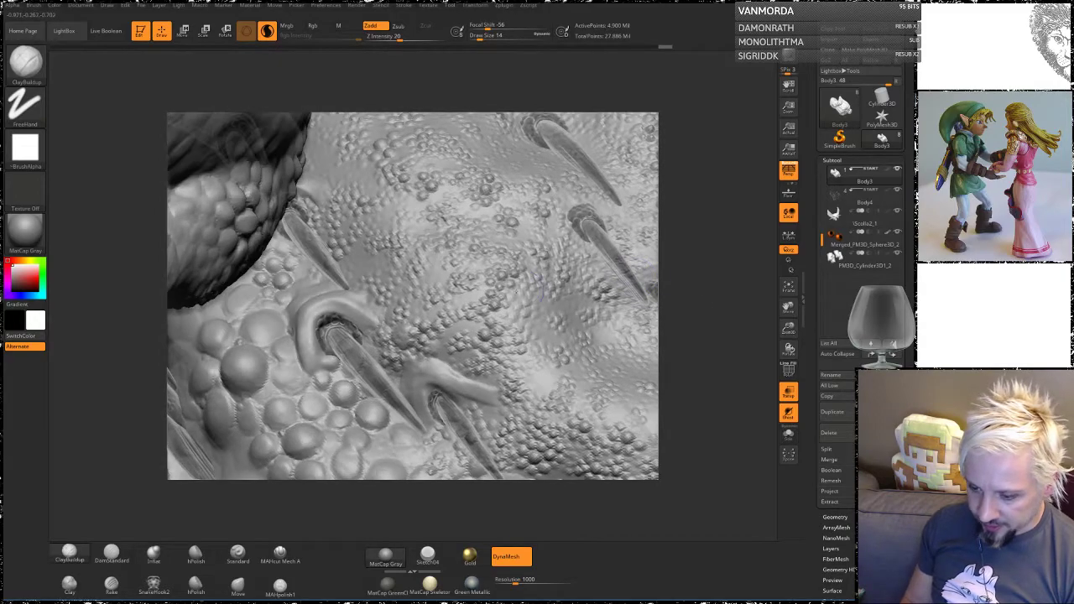
left_click_drag(717, 325, 712, 273)
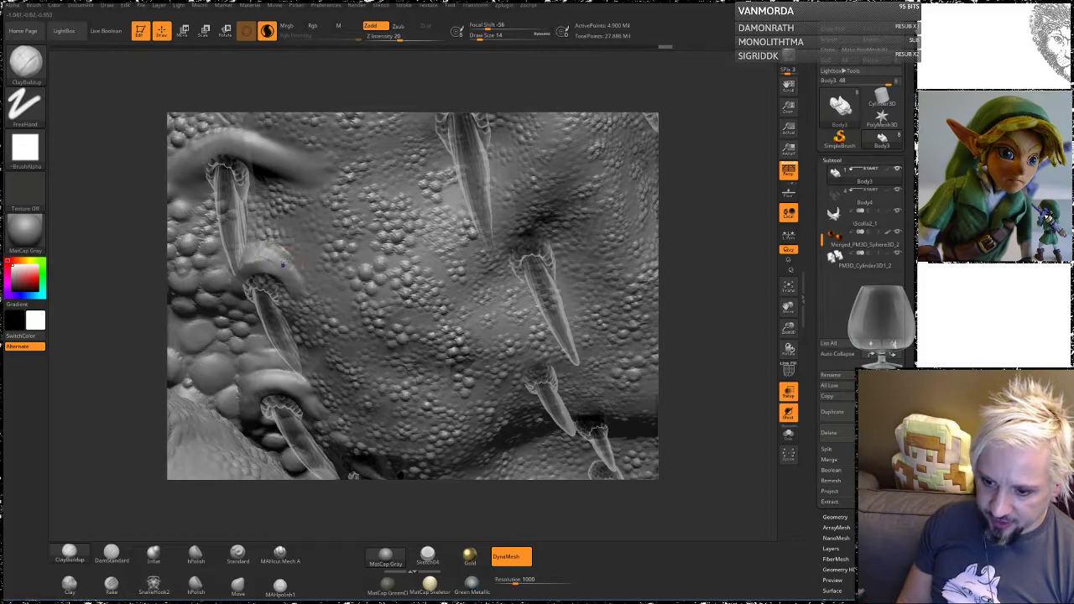
key("shift")
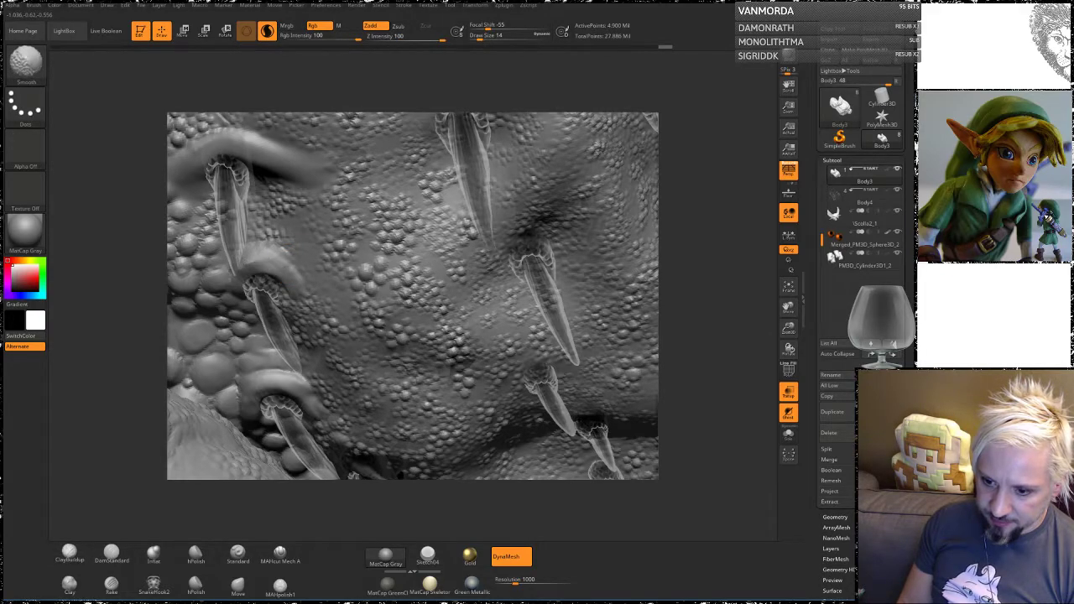
Step: Extend that spike's fold outward along one side and smooth the extension into the scaly skin
mouse_move(713, 314)
left_mouse_down()
mouse_move(758, 309)
mouse_move(722, 287)
left_mouse_up()
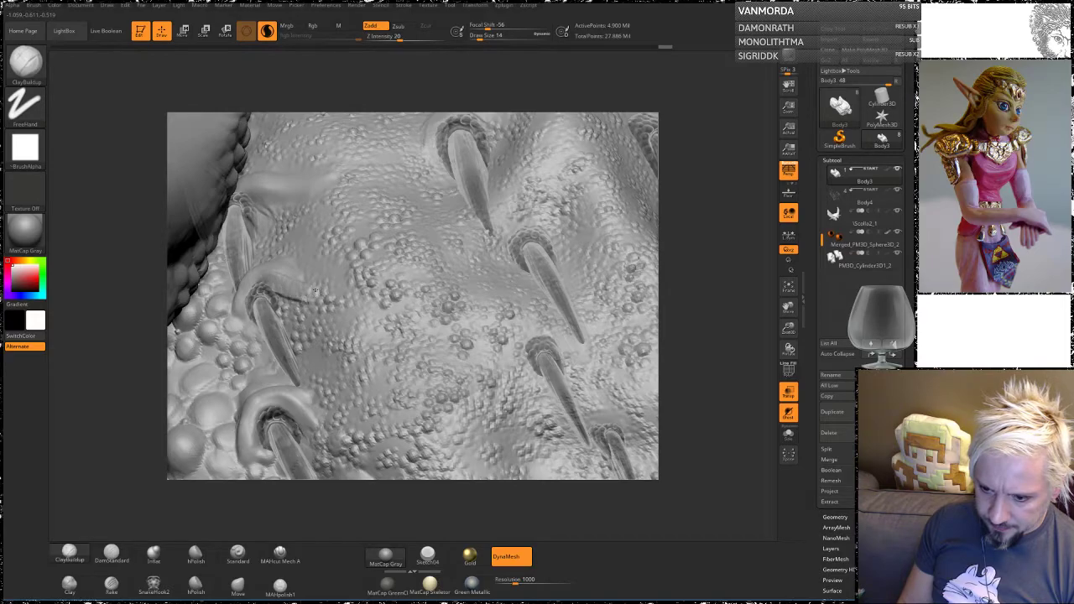
key("shift")
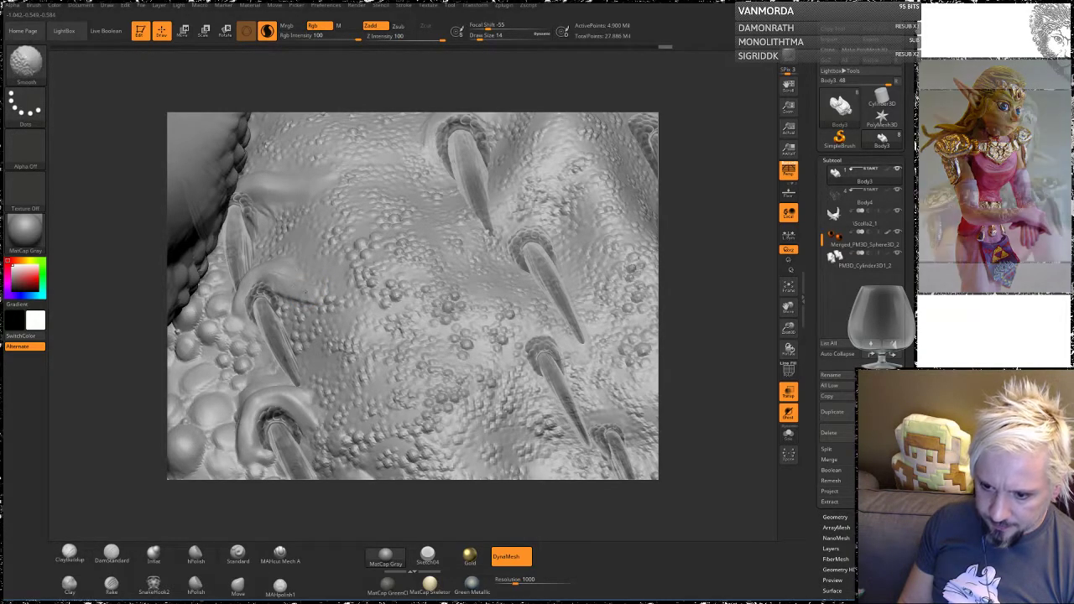
left_click_drag(351, 94, 345, 133)
key("shift")
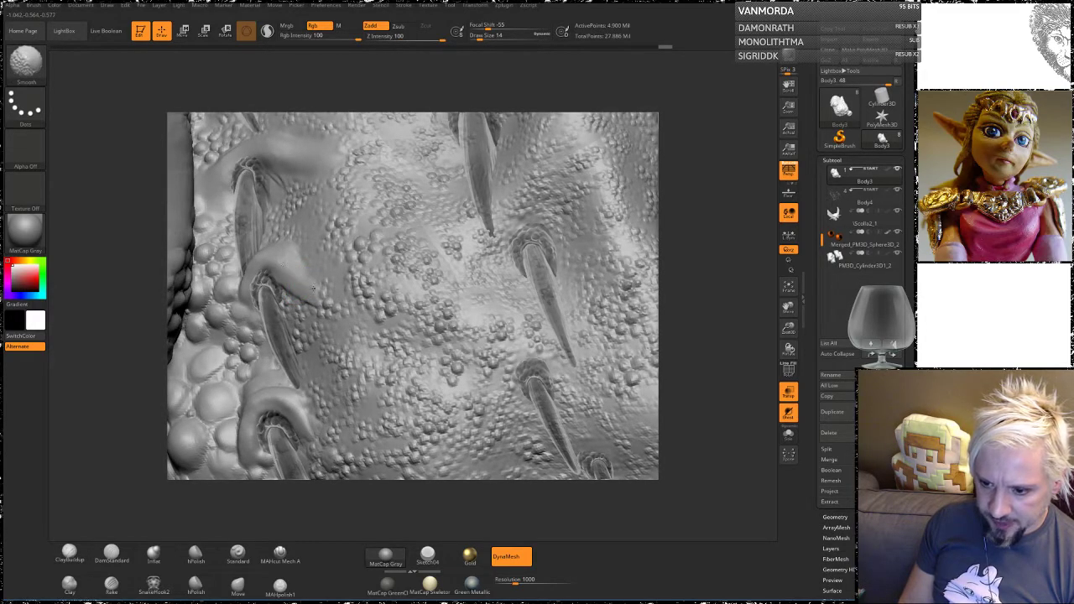
Step: Build a fold over the base of the uppermost spike in the neighbouring row and smooth it
mouse_move(132, 335)
left_mouse_down()
mouse_move(112, 281)
mouse_move(111, 319)
mouse_move(118, 299)
mouse_move(138, 314)
left_mouse_up()
mouse_move(600, 280)
left_mouse_down("alt")
mouse_move(579, 219)
mouse_move(582, 294)
mouse_move(571, 319)
left_mouse_up("alt")
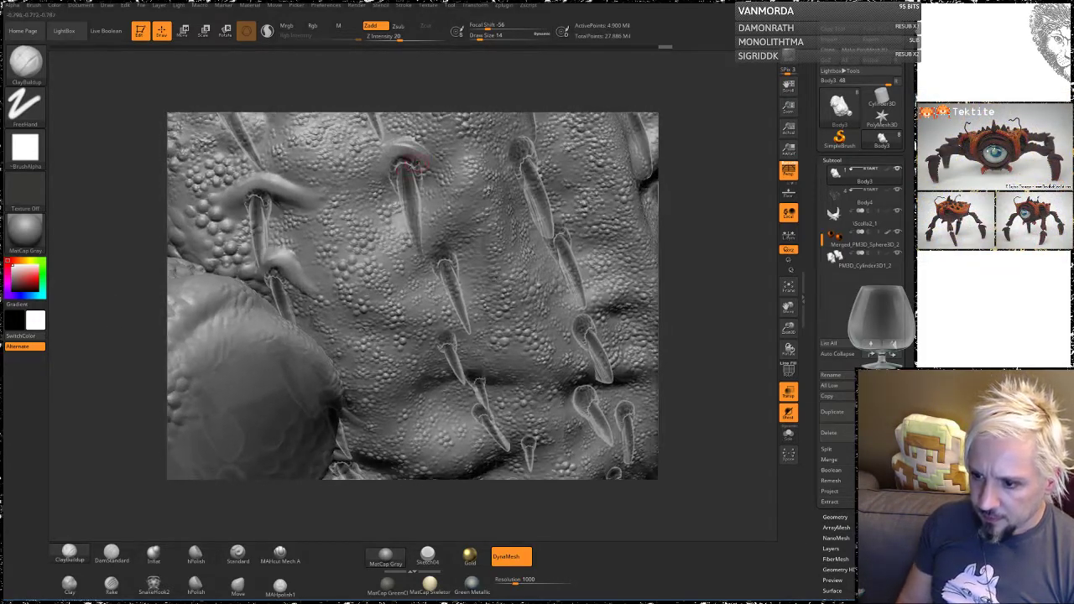
left_click_drag(420, 160, 417, 149, "shift")
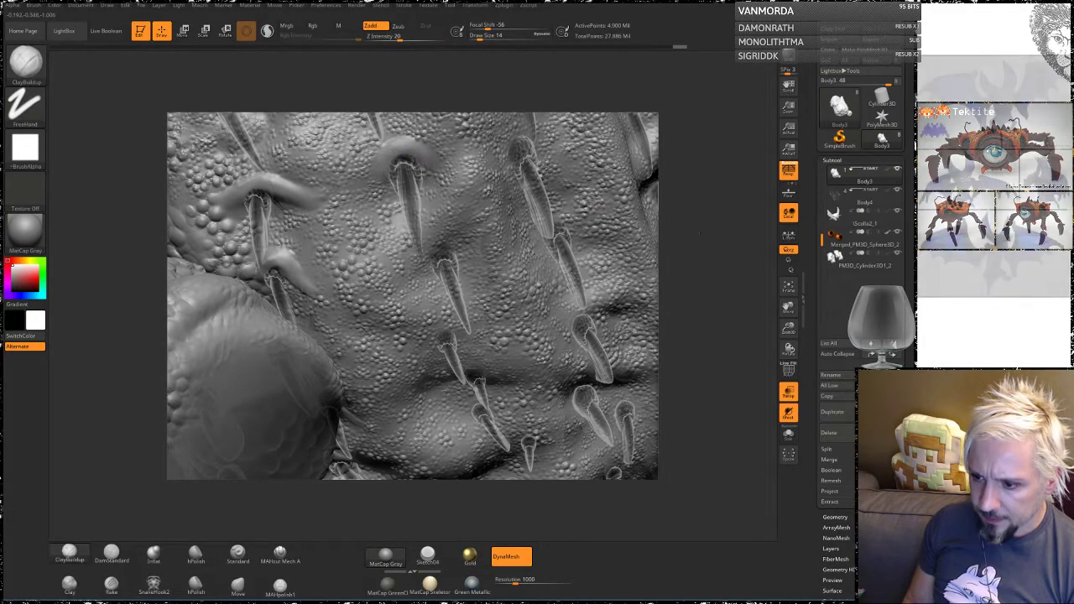
Step: Build a long diagonal fold above the base of the next spike down the neighbouring row with draw size 18, and smooth it
left_click_drag(710, 243, 677, 205)
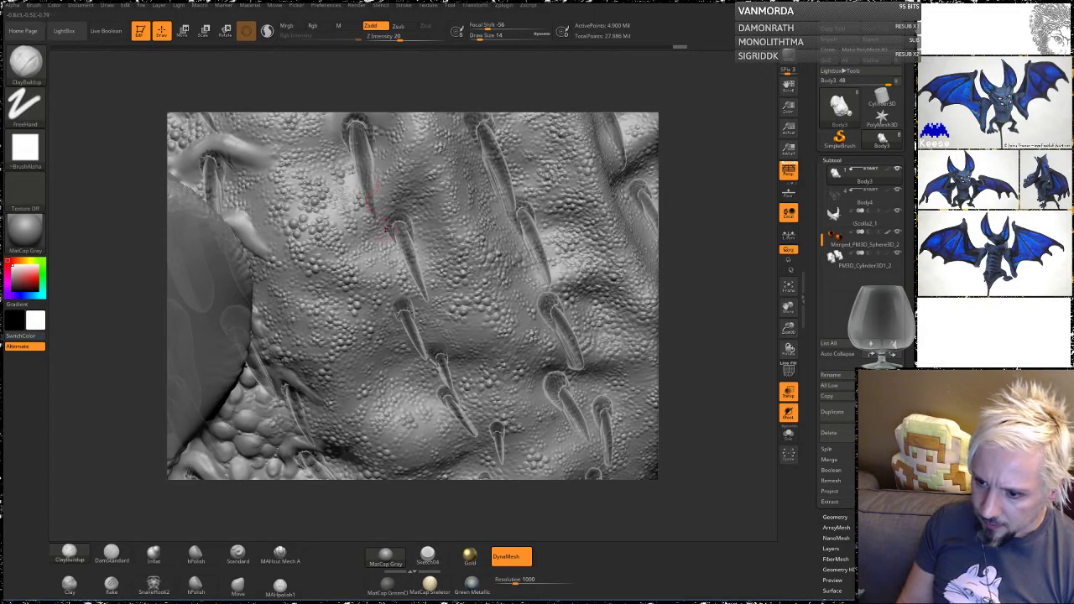
left_click_drag(411, 195, 378, 230)
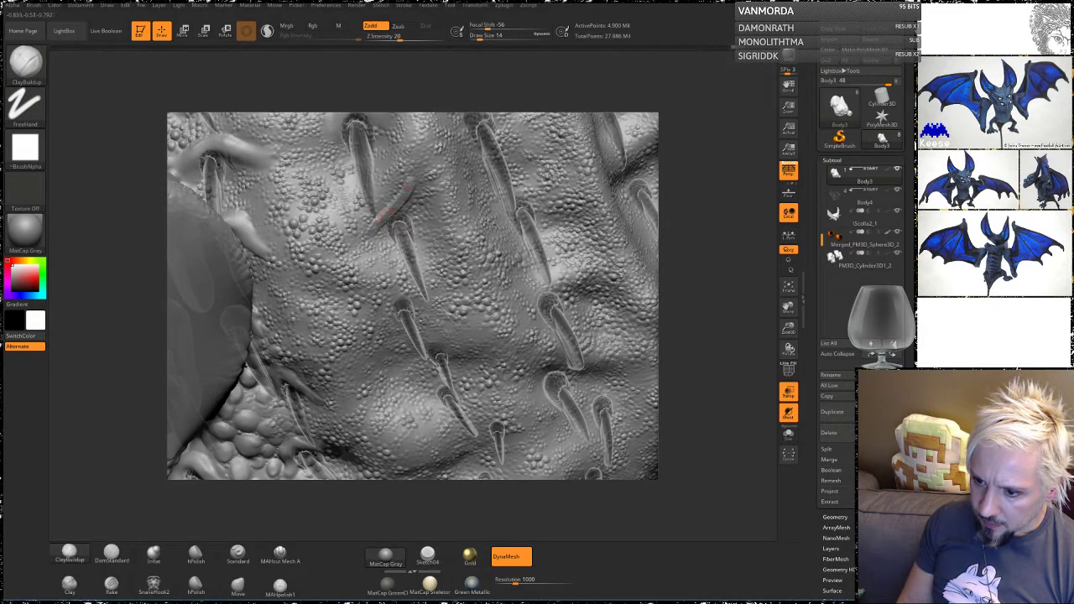
mouse_move(420, 178)
left_mouse_down()
mouse_move(409, 215)
mouse_move(368, 230)
left_mouse_up()
key("space")
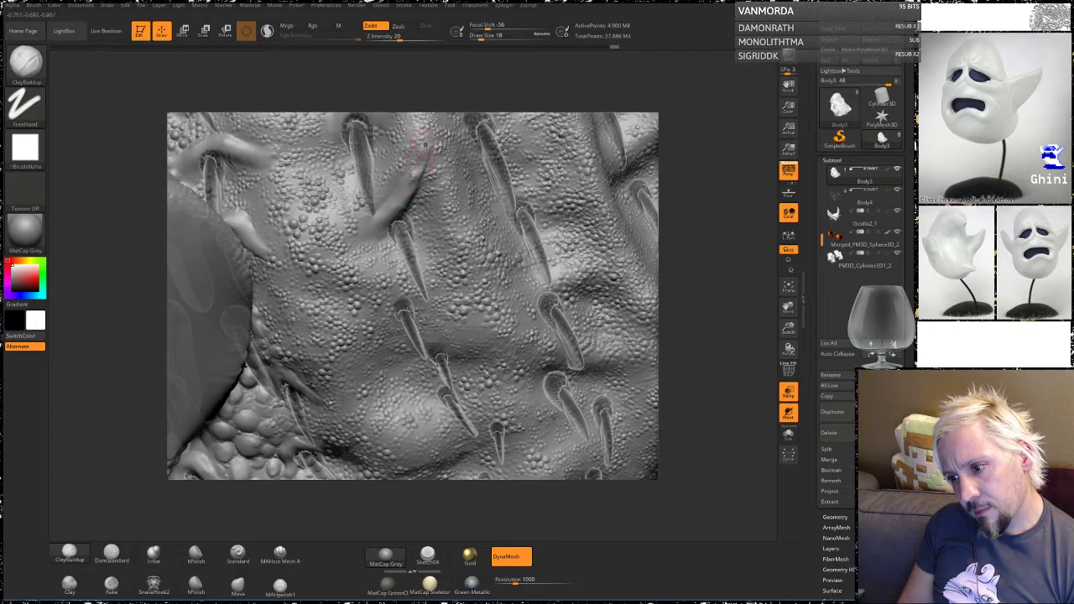
key("shift")
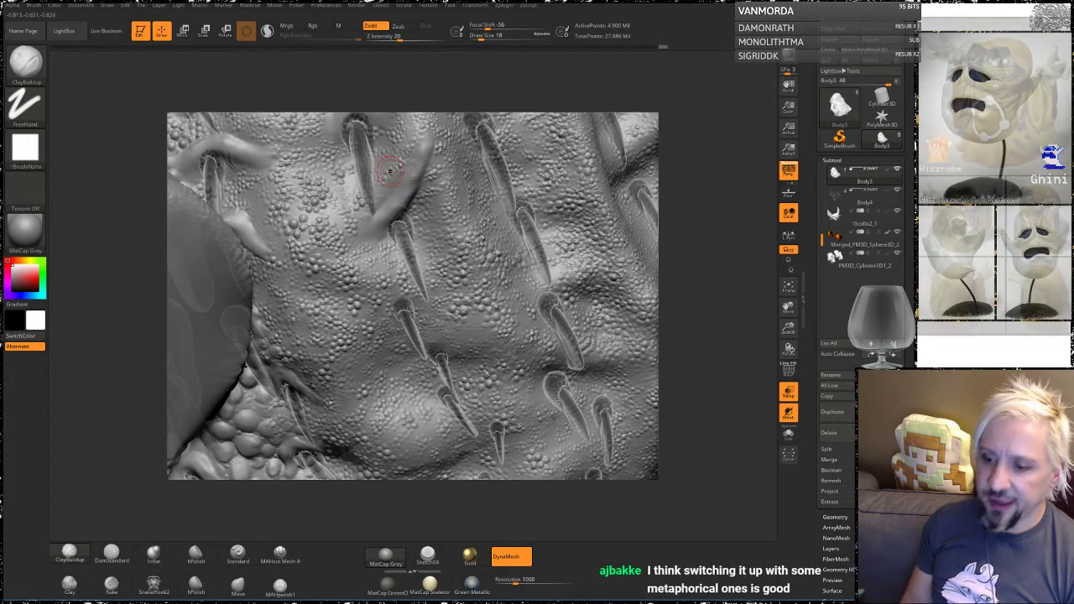
mouse_move(694, 285)
left_mouse_down()
mouse_move(691, 244)
mouse_move(701, 290)
left_mouse_up()
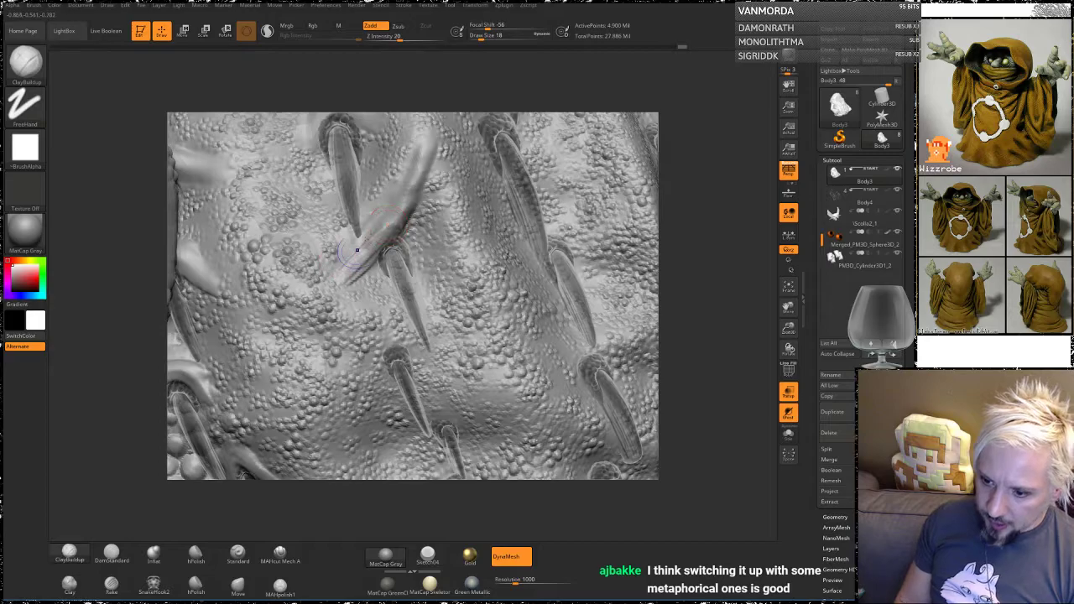
key("shift")
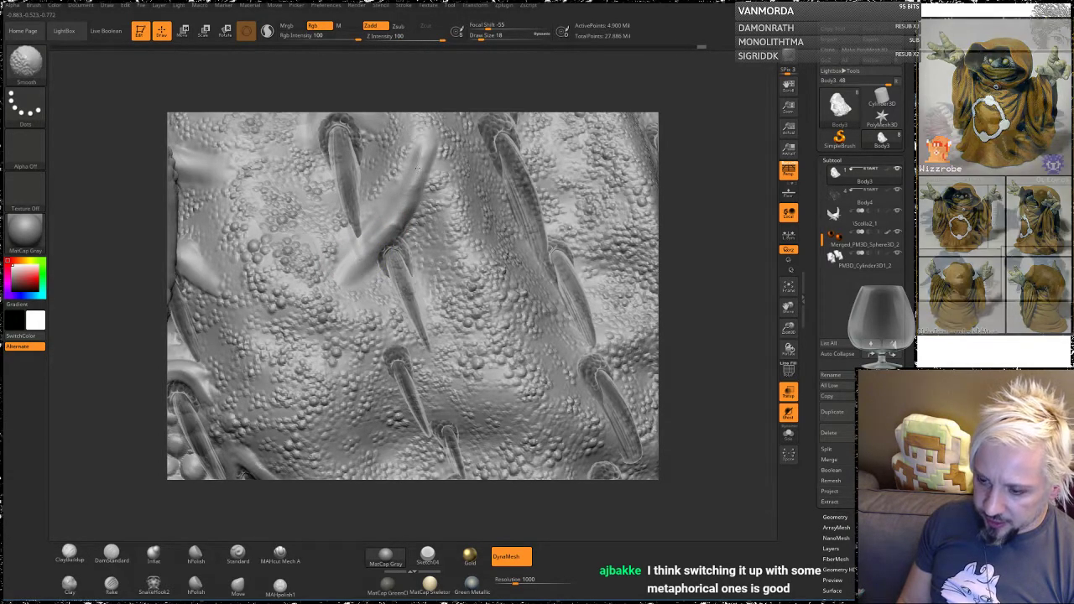
Step: Thicken the diagonal fold with more ClayBuildup strokes along its length and smooth its ends into the skin
mouse_move(711, 186)
left_mouse_down()
mouse_move(710, 147)
mouse_move(726, 199)
left_mouse_up()
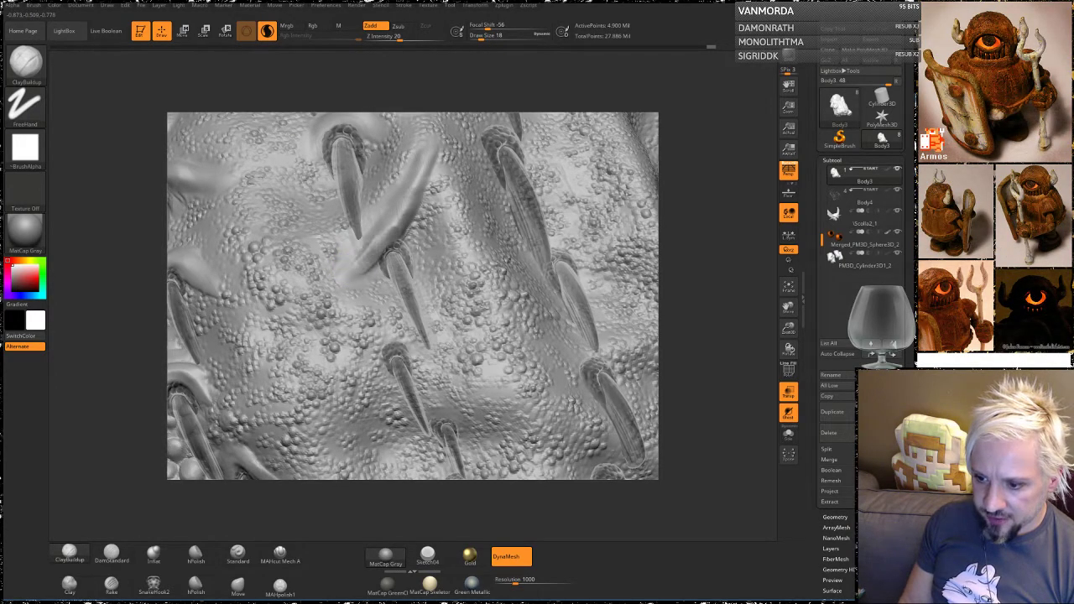
left_click_drag(375, 252, 408, 213)
left_click_drag(367, 262, 417, 189)
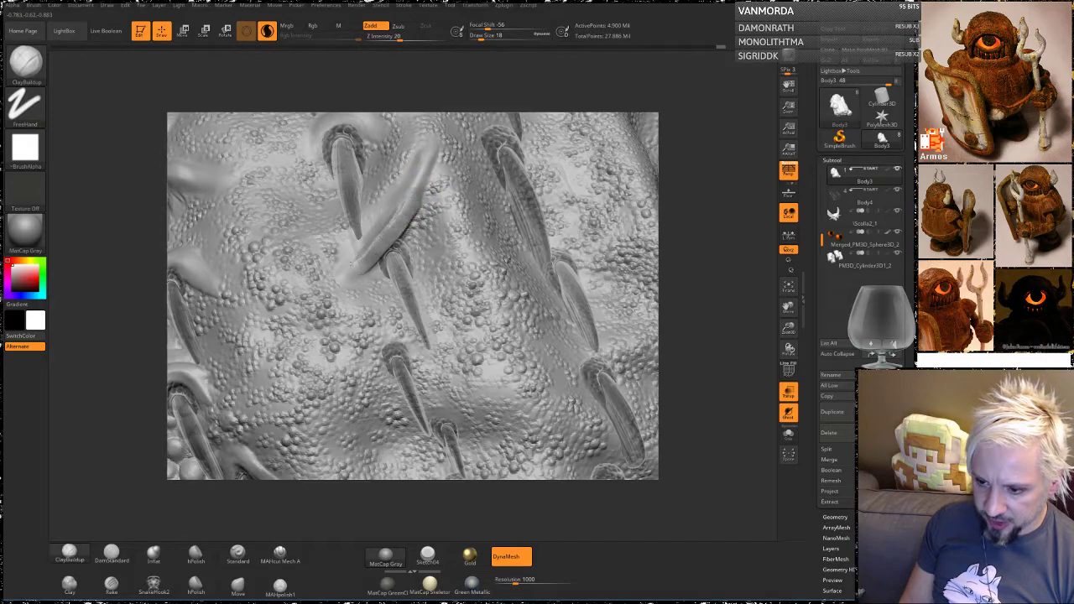
key("shift")
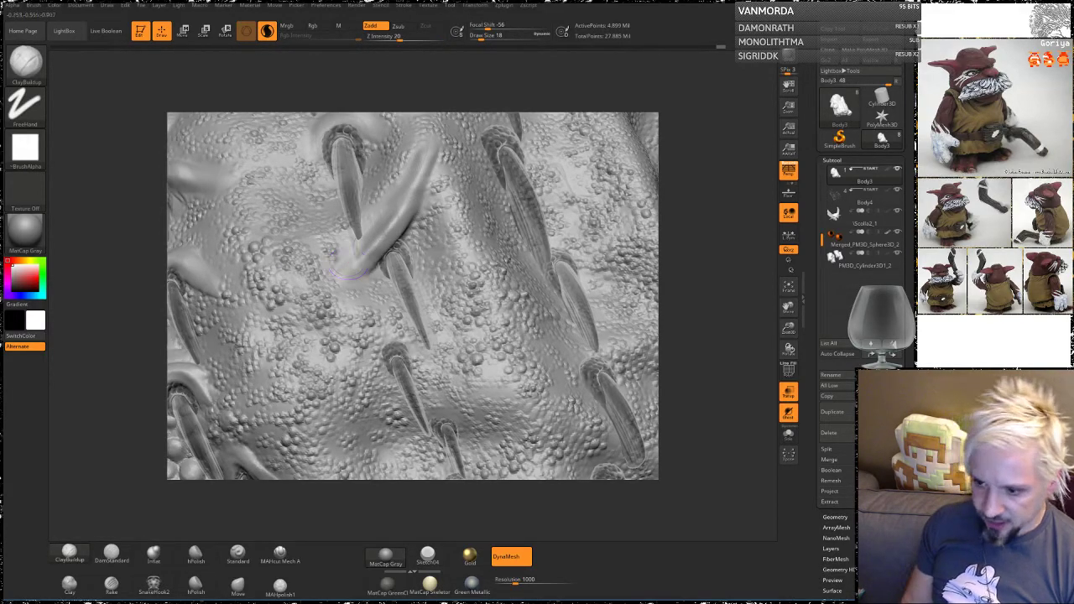
mouse_move(705, 245)
left_mouse_down()
mouse_move(699, 266)
mouse_move(675, 267)
left_mouse_up()
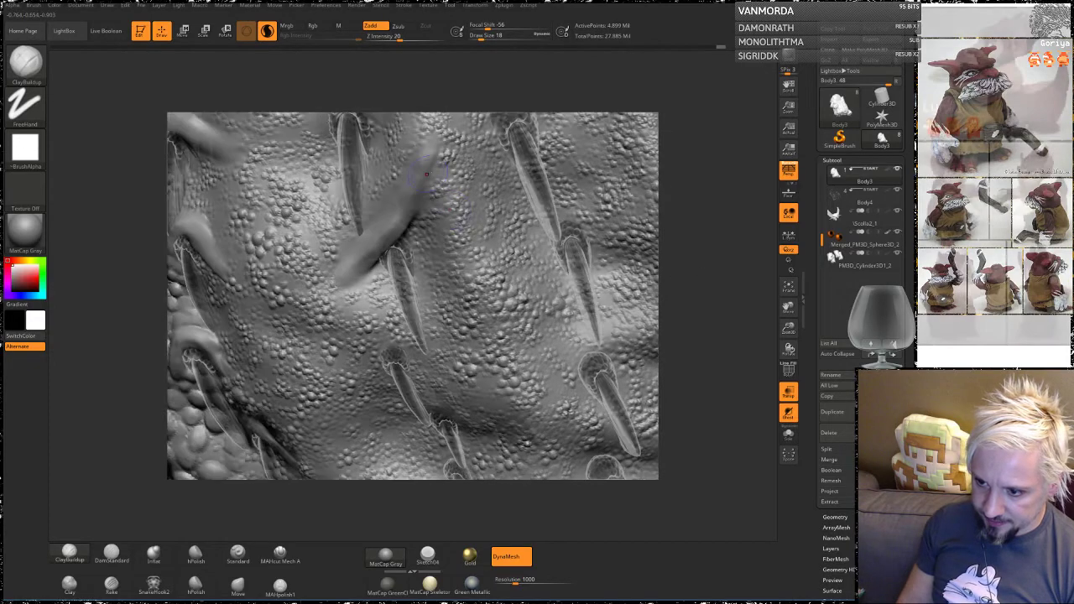
key("shift")
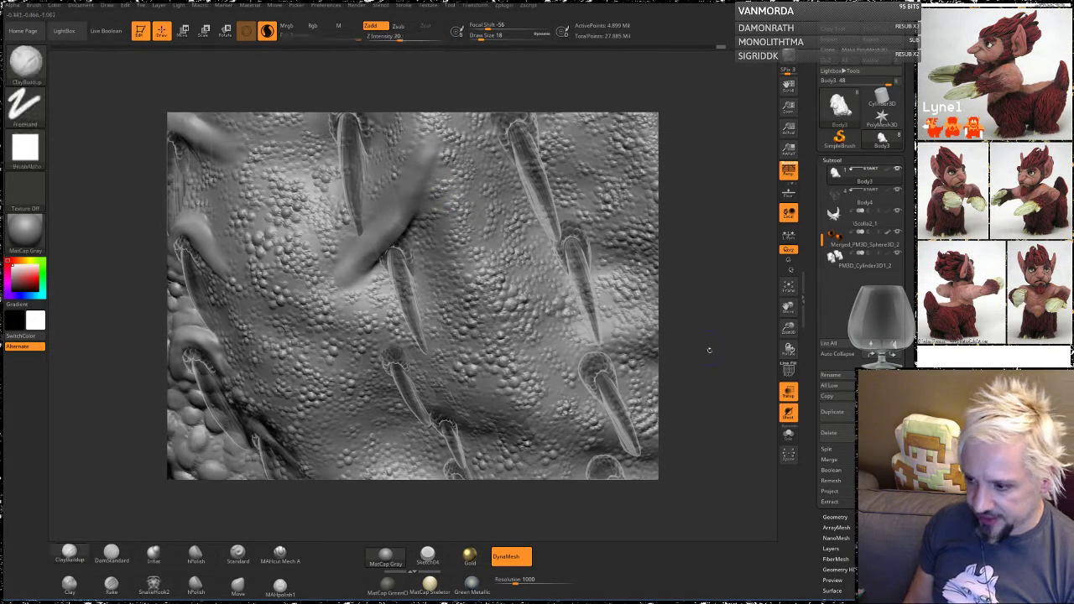
Step: Build a short arched fold over the base of the spike below the diagonal fold and smooth it
mouse_move(708, 350)
left_mouse_down()
mouse_move(715, 319)
mouse_move(694, 289)
left_mouse_up()
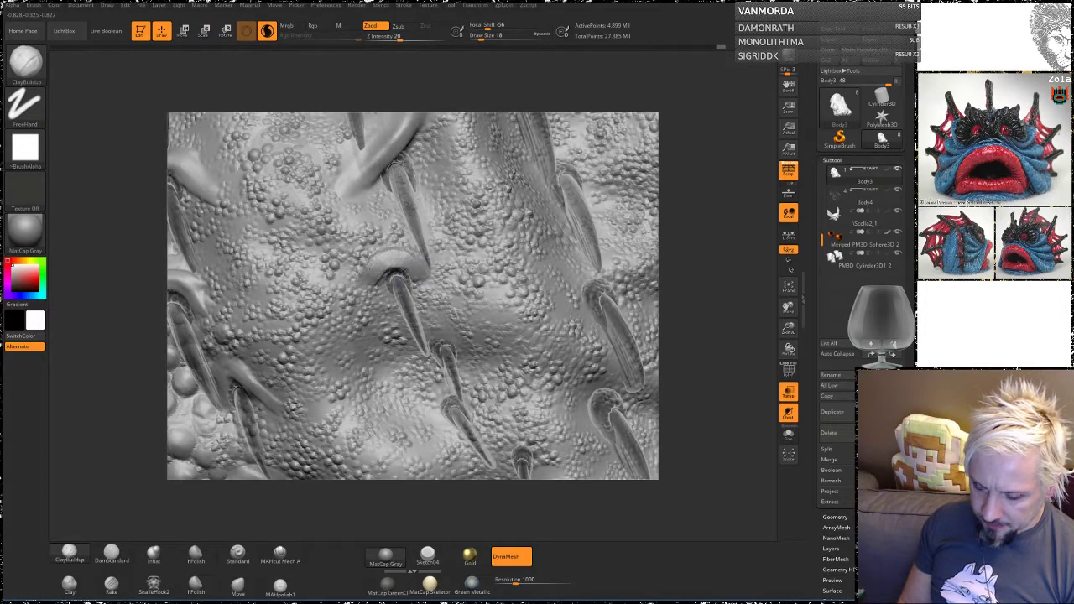
key("shift")
left_click_drag(398, 266, 418, 284, "shift")
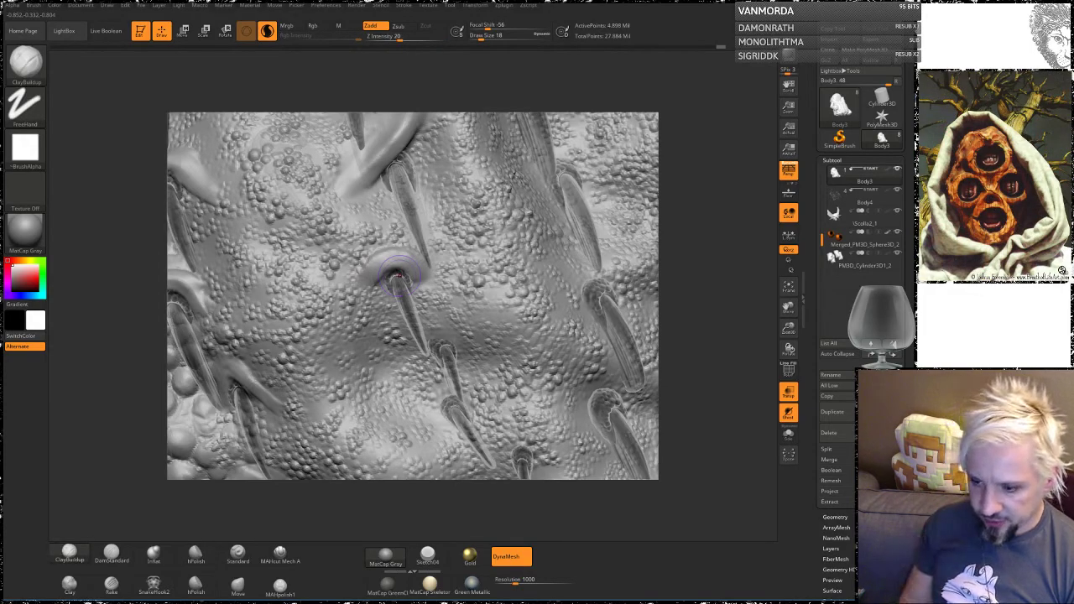
Step: Extend the arched fold outward on both sides of the spike into a wide ridge and smooth its ends
mouse_move(401, 265)
left_mouse_down()
mouse_move(460, 290)
mouse_move(453, 273)
mouse_move(339, 255)
left_mouse_up()
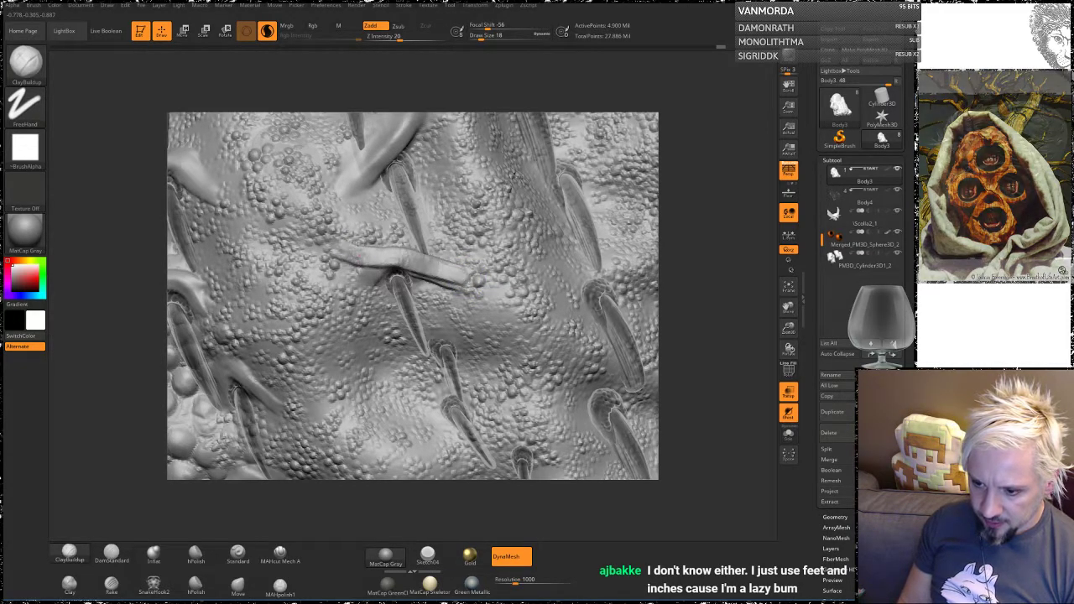
key("shift")
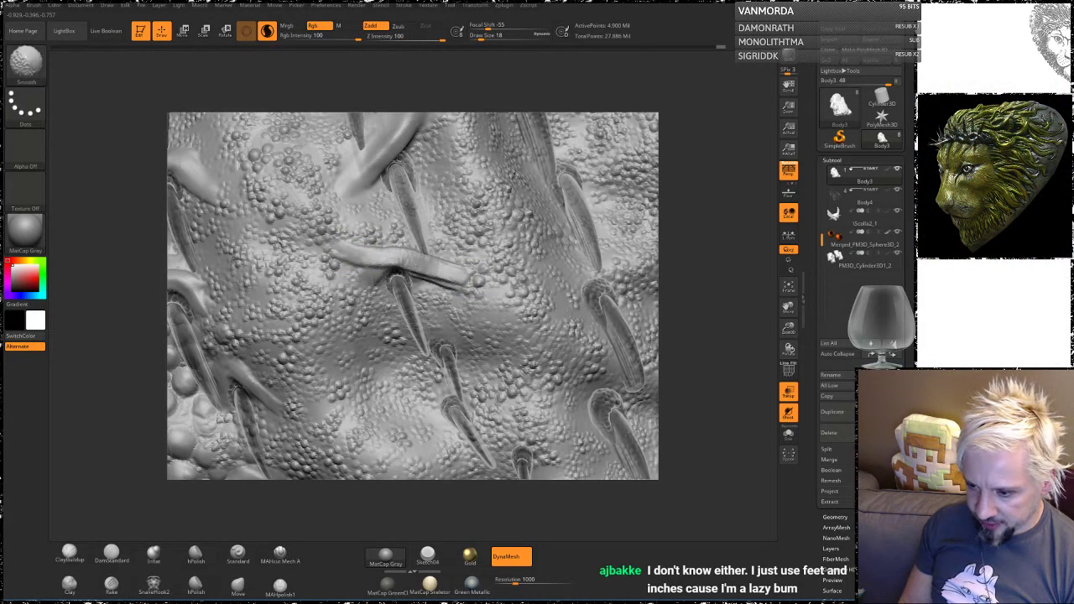
left_click_drag(431, 282, 483, 285, "shift")
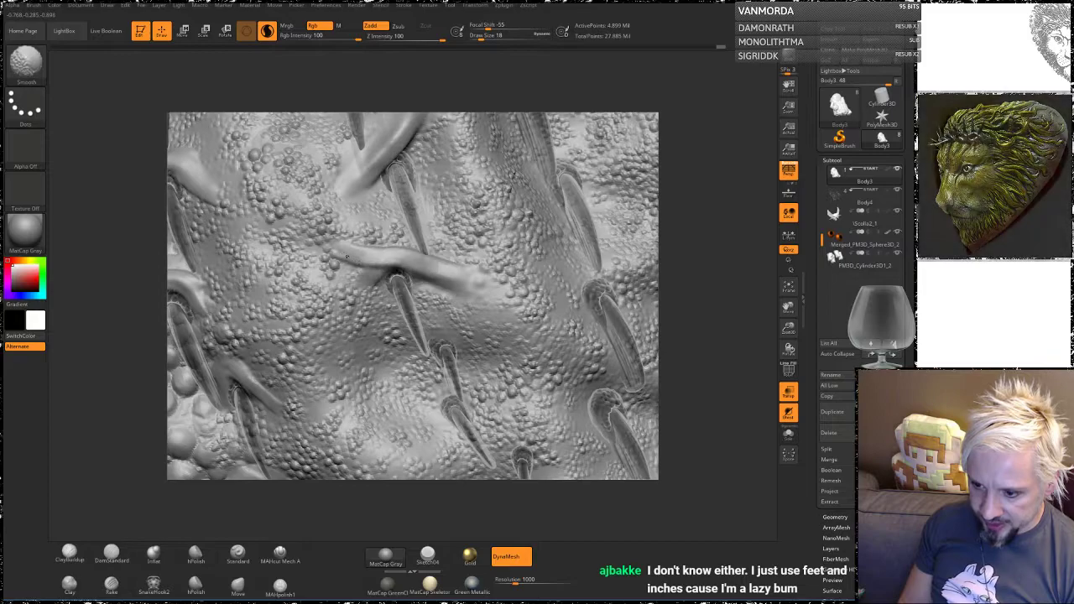
left_click_drag(337, 252, 329, 258, "shift")
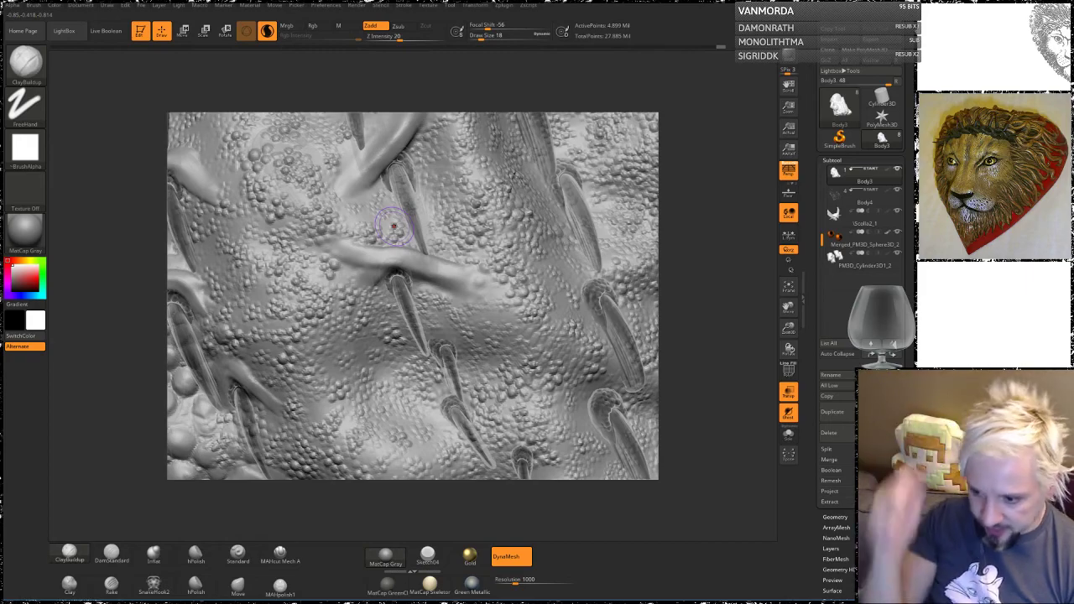
left_click_drag(708, 209, 720, 171)
key("shift")
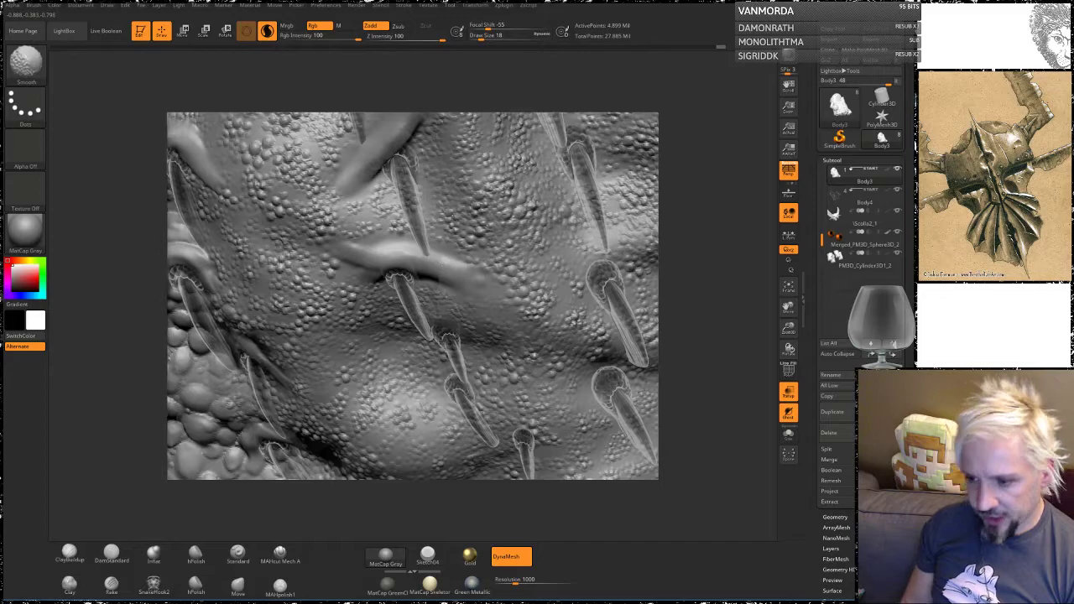
Step: Build a fold over the base of the small spike below the wide ridge and smooth it into the surrounding scales
mouse_move(710, 337)
left_mouse_down()
mouse_move(726, 362)
mouse_move(721, 307)
left_mouse_up()
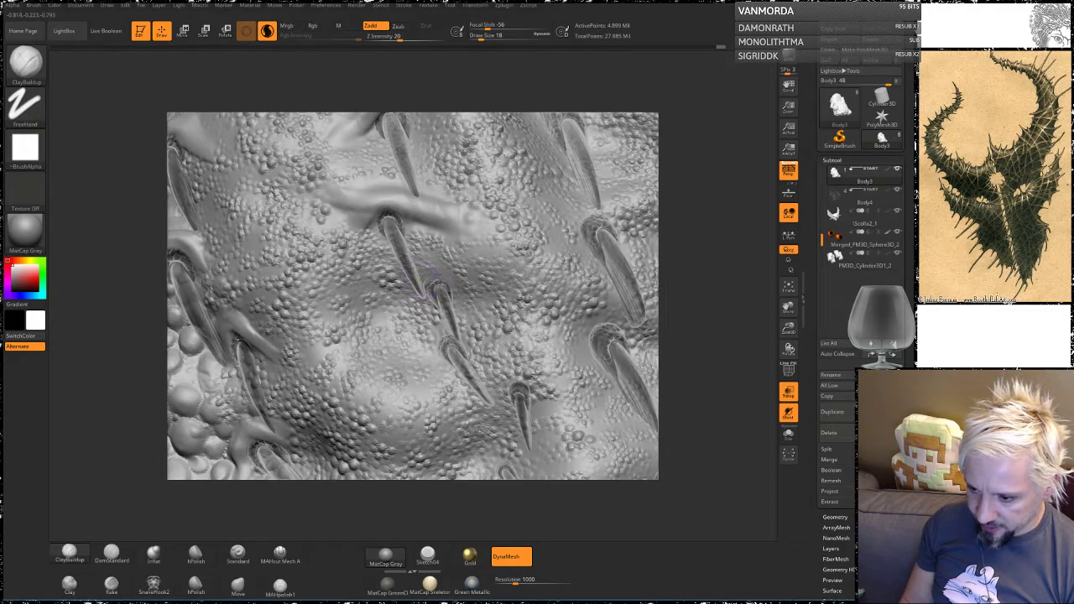
mouse_move(430, 277)
left_mouse_down()
mouse_move(463, 274)
mouse_move(421, 286)
mouse_move(493, 289)
left_mouse_up()
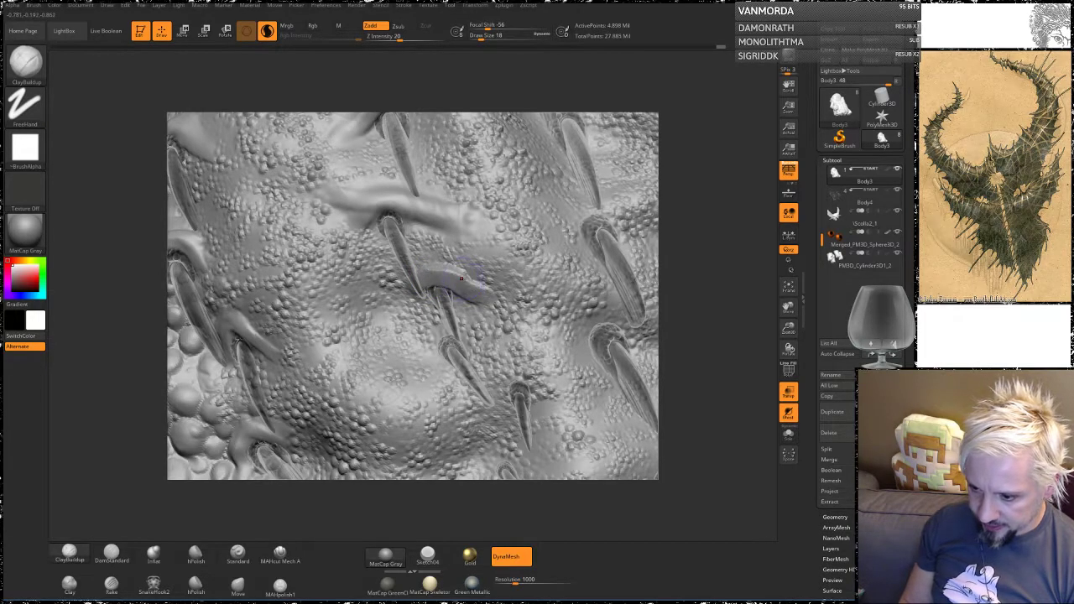
key("shift")
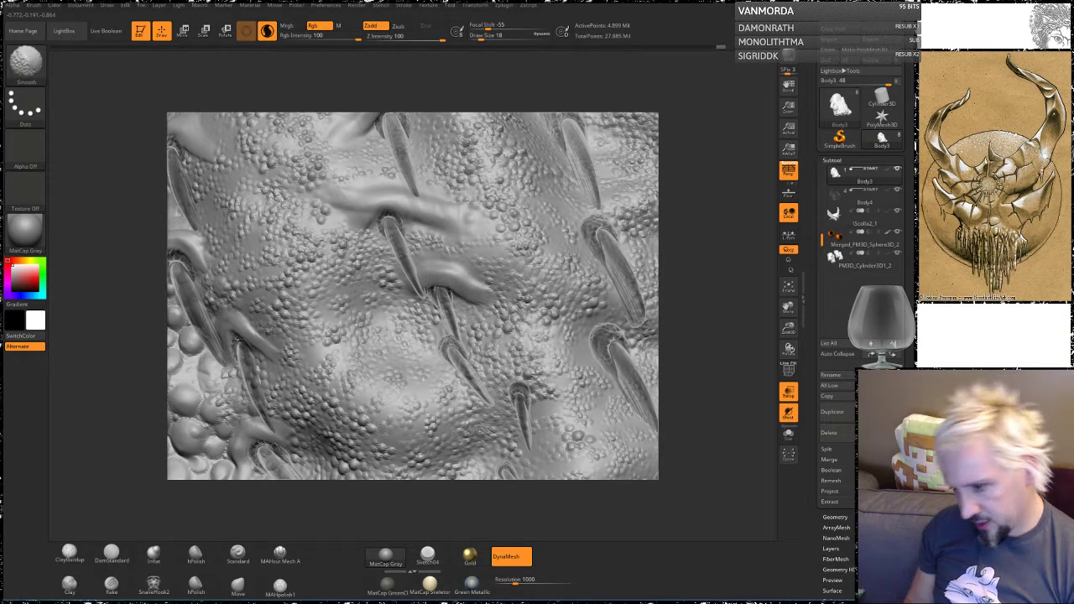
left_click_drag(706, 287, 693, 284)
key("shift")
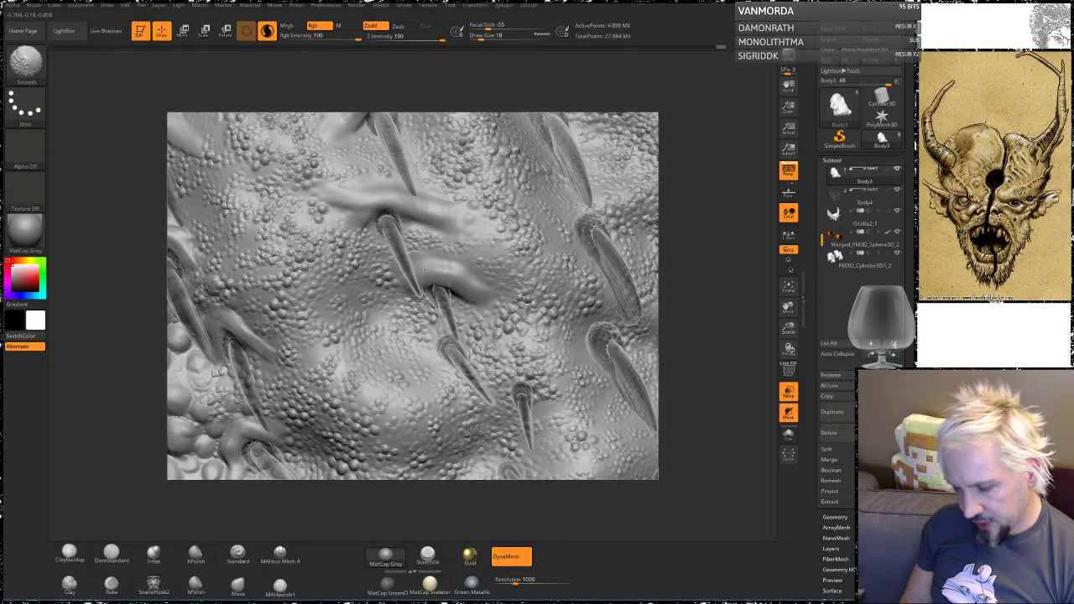
Step: Build an arched ClayBuildup fold over the base of the next spike down and smooth it into the surrounding scales
mouse_move(732, 328)
left_mouse_down("alt")
mouse_move(710, 281)
mouse_move(677, 263)
left_mouse_up("alt")
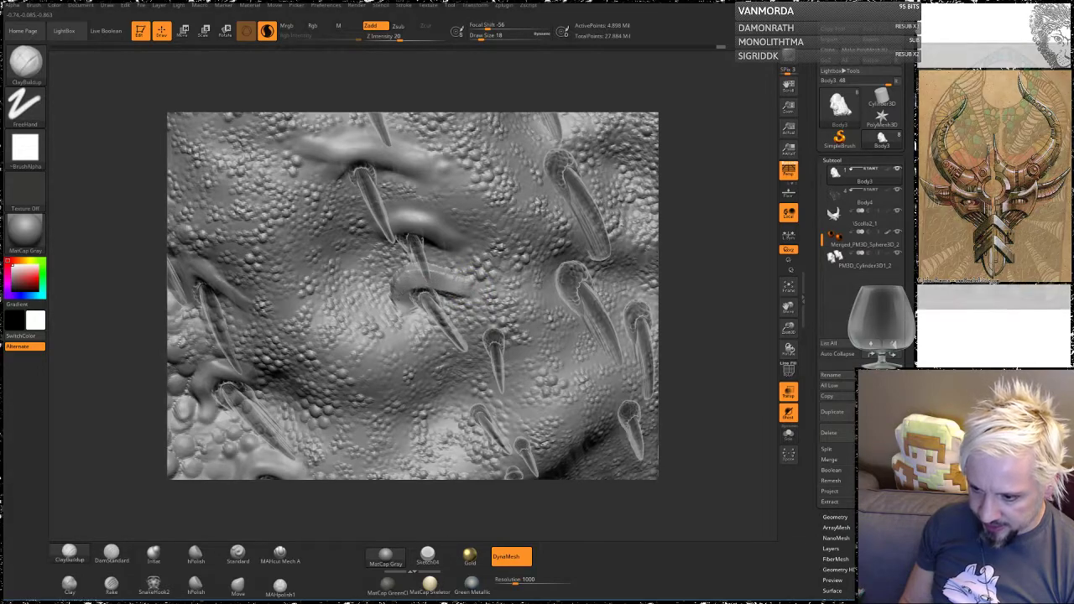
key("shift")
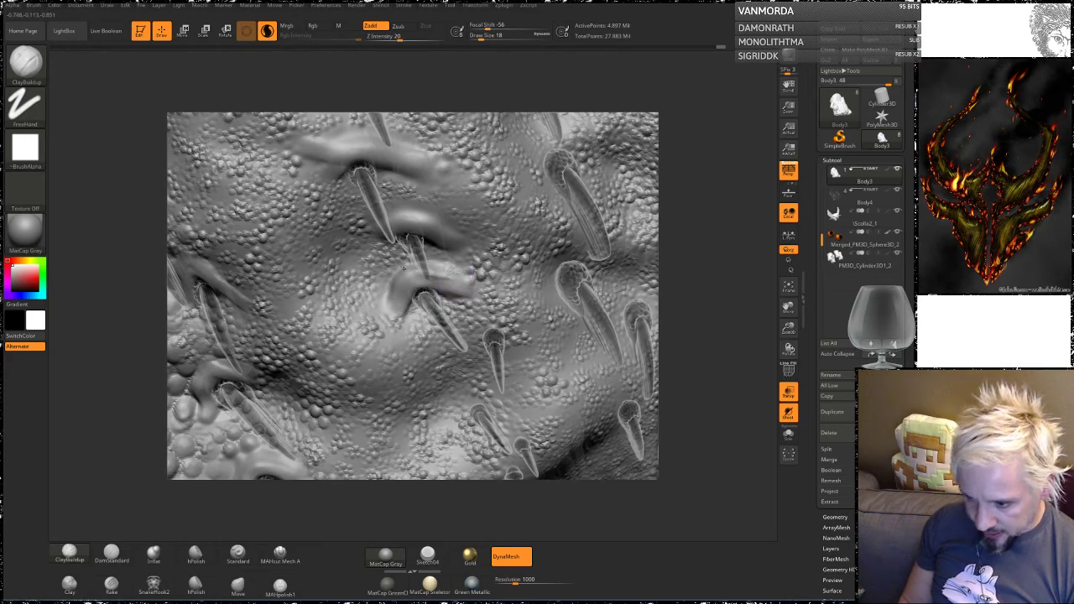
key("shift")
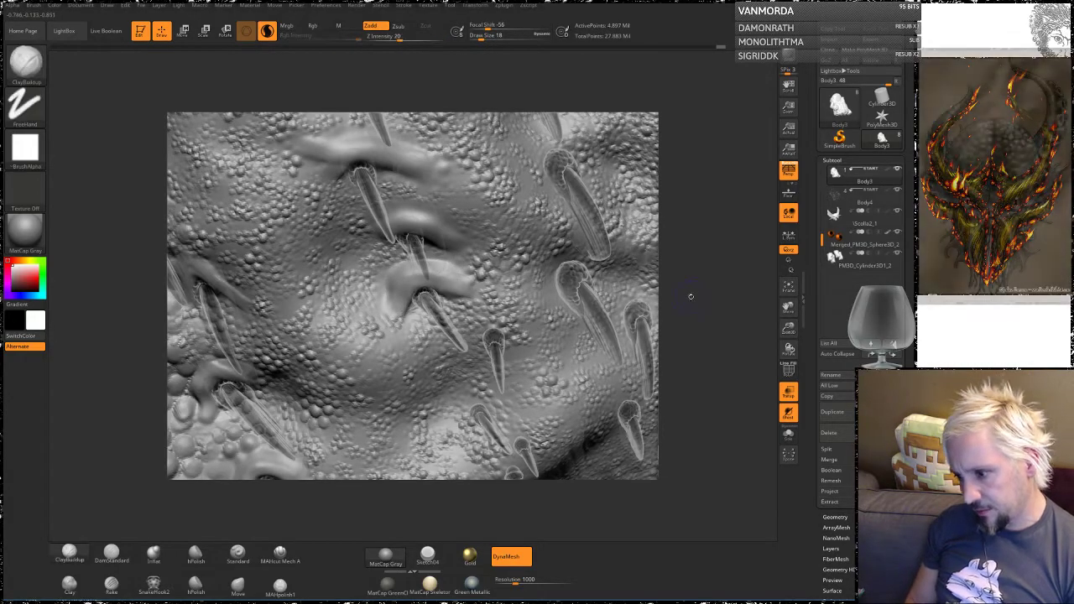
Step: Switch to the Body4 spikes subtool and isolate the small spike between the two lowest folds for transforming
mouse_move(691, 297)
left_mouse_down()
mouse_move(696, 269)
mouse_move(700, 352)
mouse_move(699, 323)
left_mouse_up()
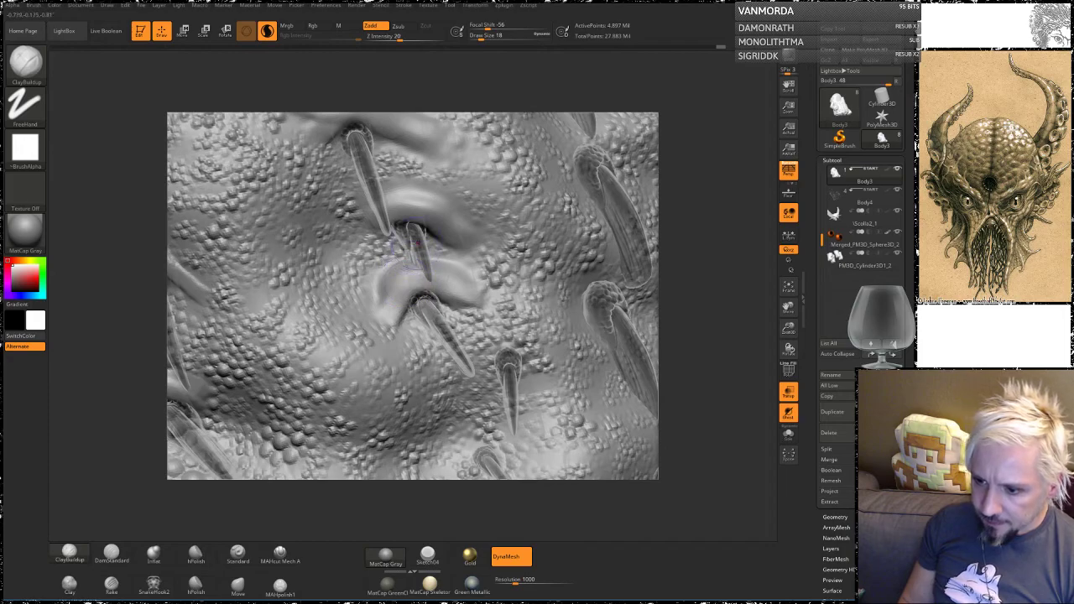
left_click(408, 234, "alt")
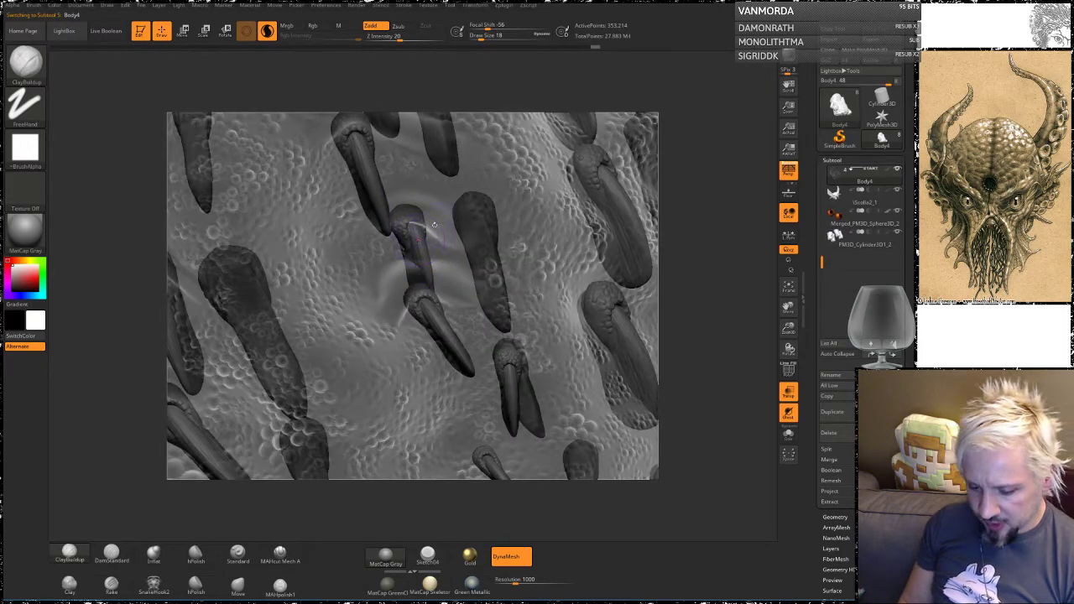
key("w")
left_click(417, 242)
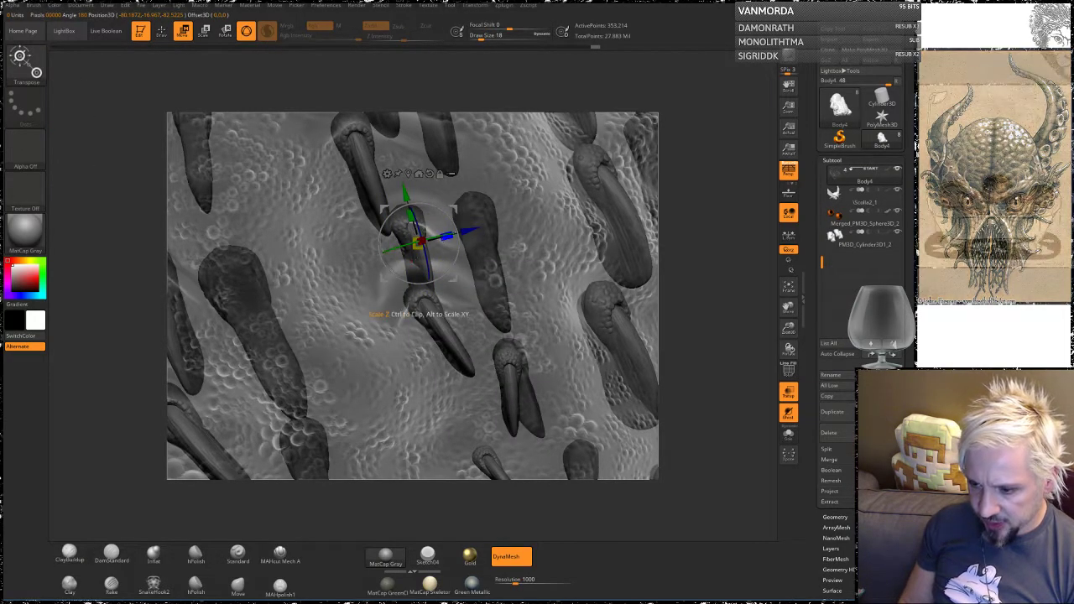
Step: Try rotating and shifting the isolated small spike between the folds, and undo the changes
left_click_drag(698, 246, 741, 252)
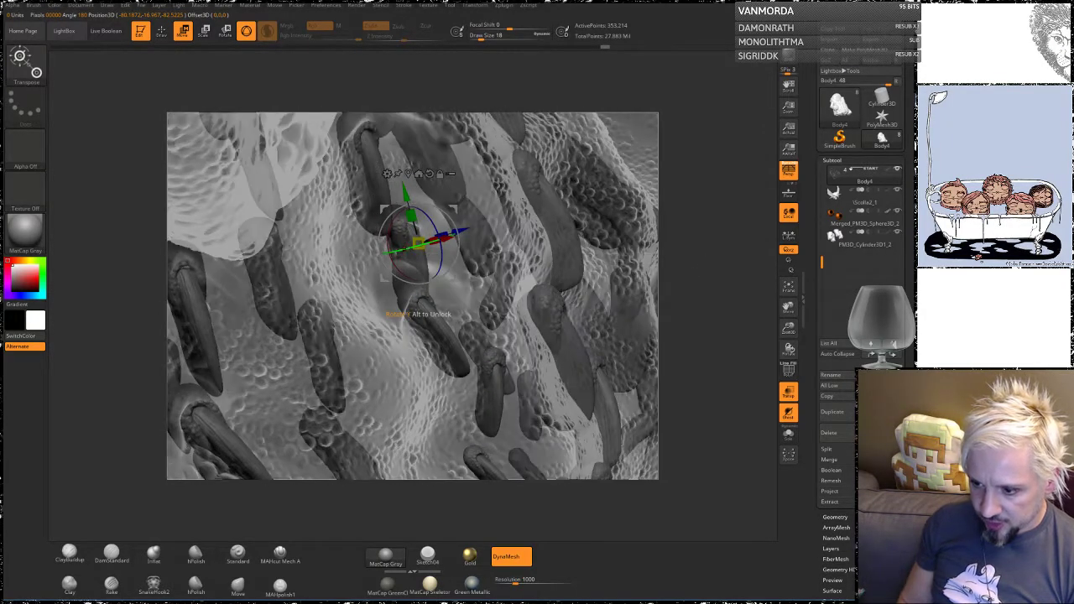
left_click_drag(416, 307, 444, 304)
left_click_drag(477, 233, 448, 240)
key("ctrl+z")
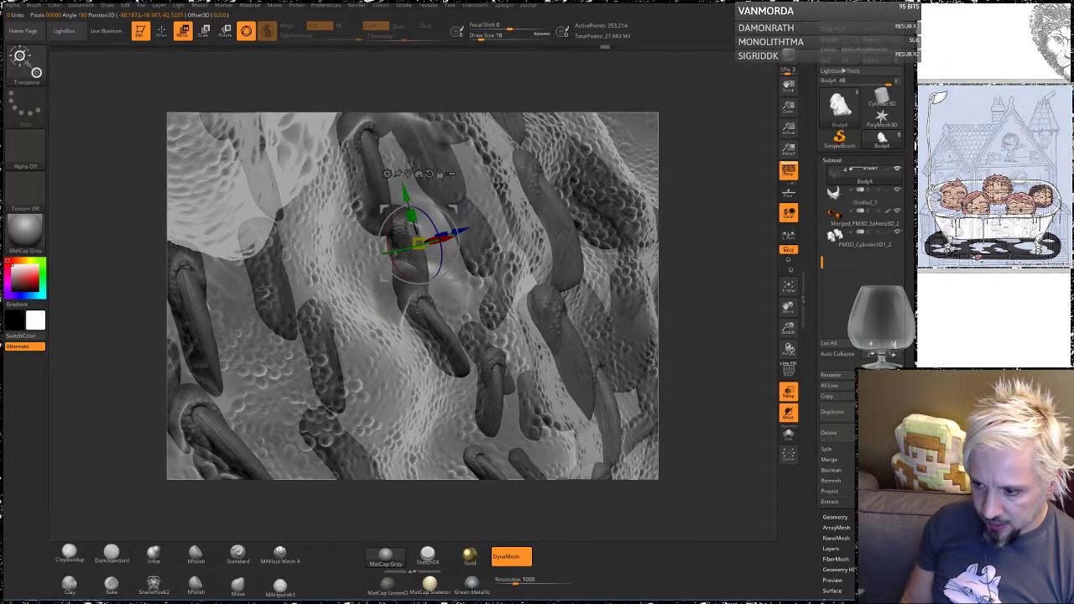
left_click_drag(738, 252, 630, 258)
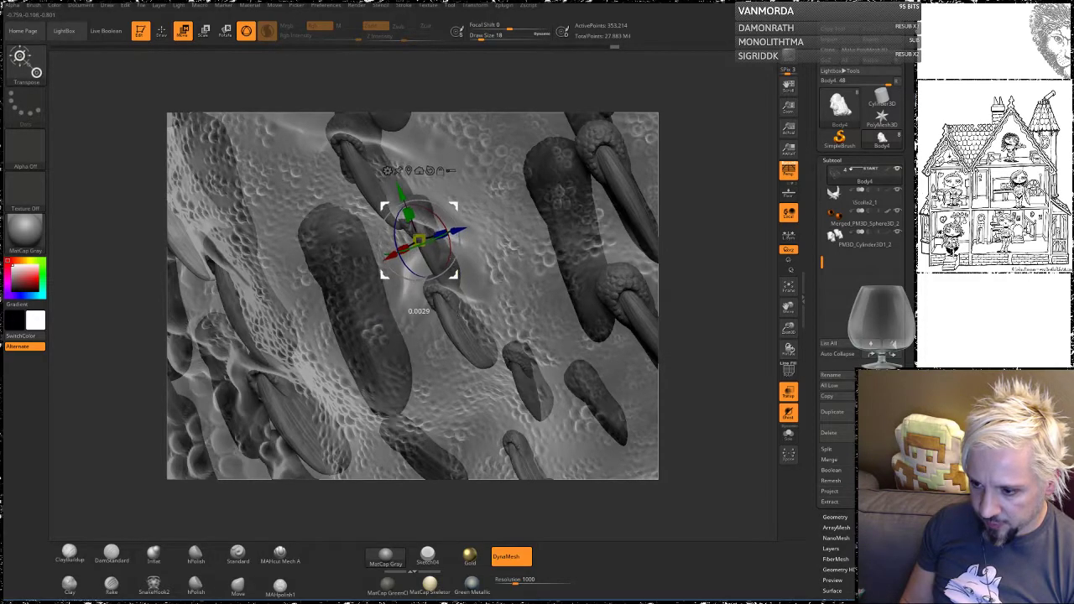
left_click_drag(455, 274, 446, 249, "ctrl")
left_click(453, 269)
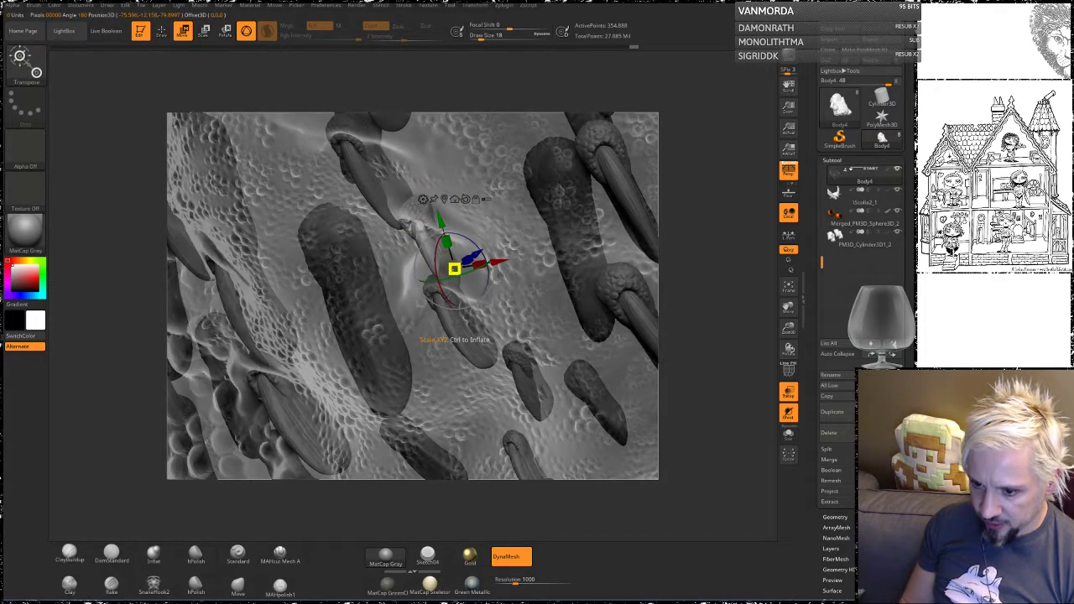
key("ctrl+z")
Step: Isolate the small spike again, try moving it across the folds, and undo the moves
left_click_drag(708, 283, 701, 259, "alt")
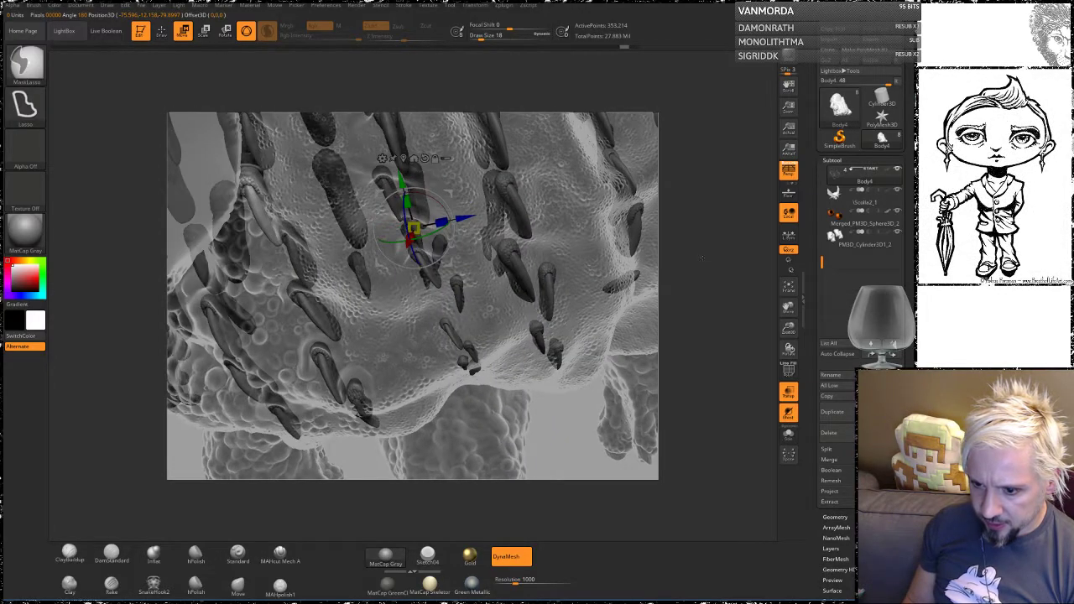
left_click(242, 180, "alt")
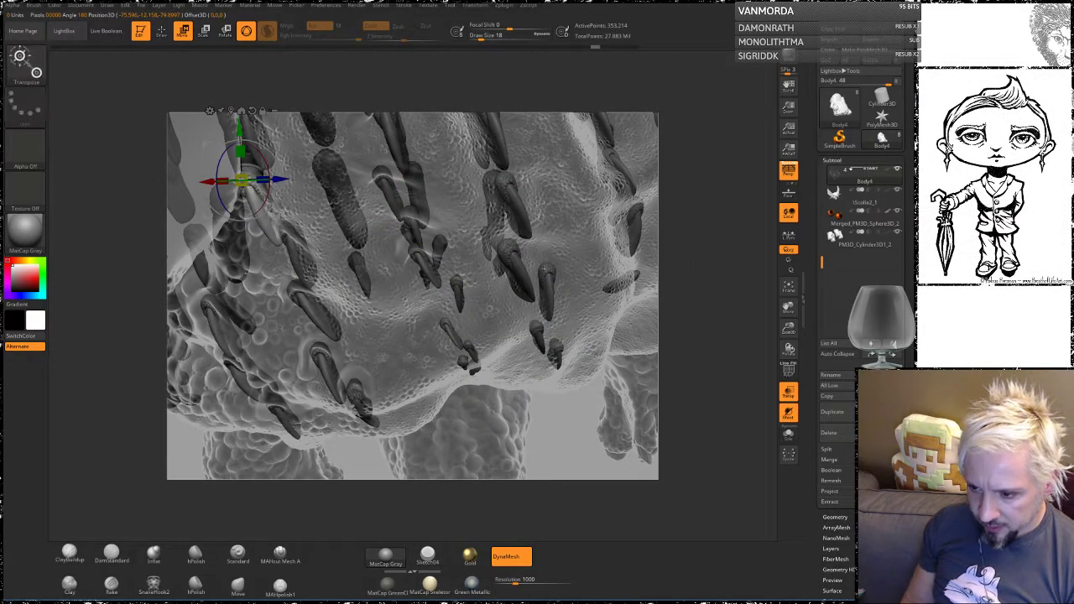
left_click(412, 223)
left_click_drag(699, 302, 700, 250)
left_click_drag(667, 286, 654, 312)
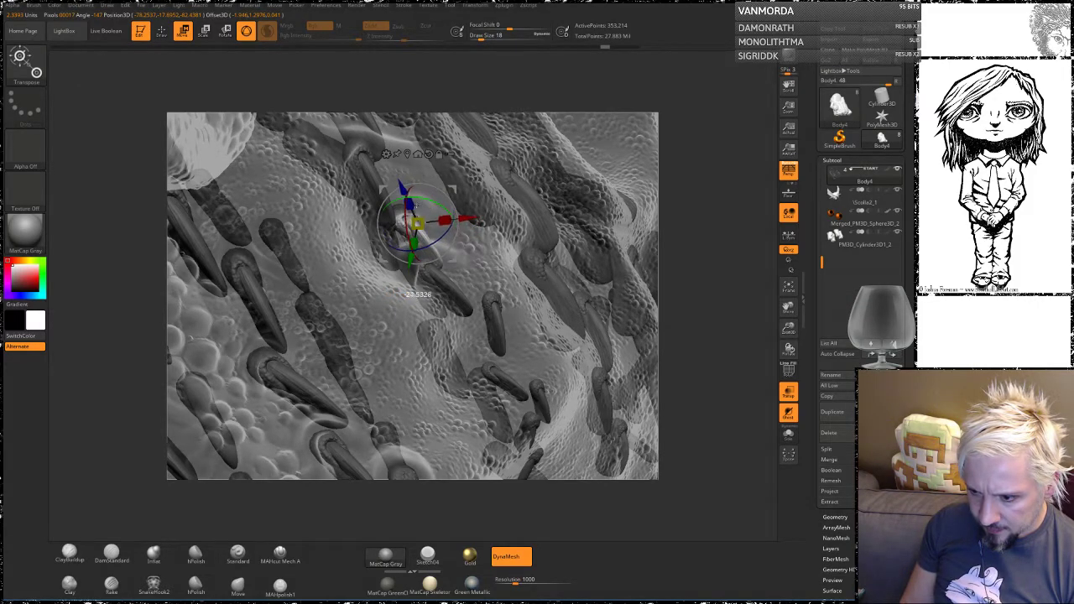
left_click_drag(663, 302, 737, 252)
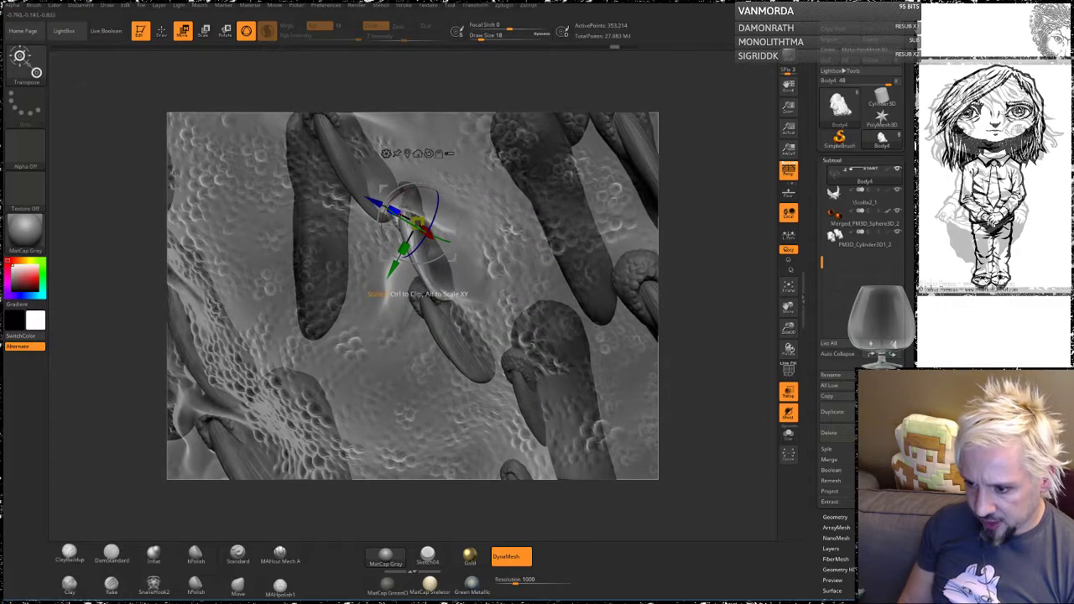
left_click_drag(428, 234, 435, 240)
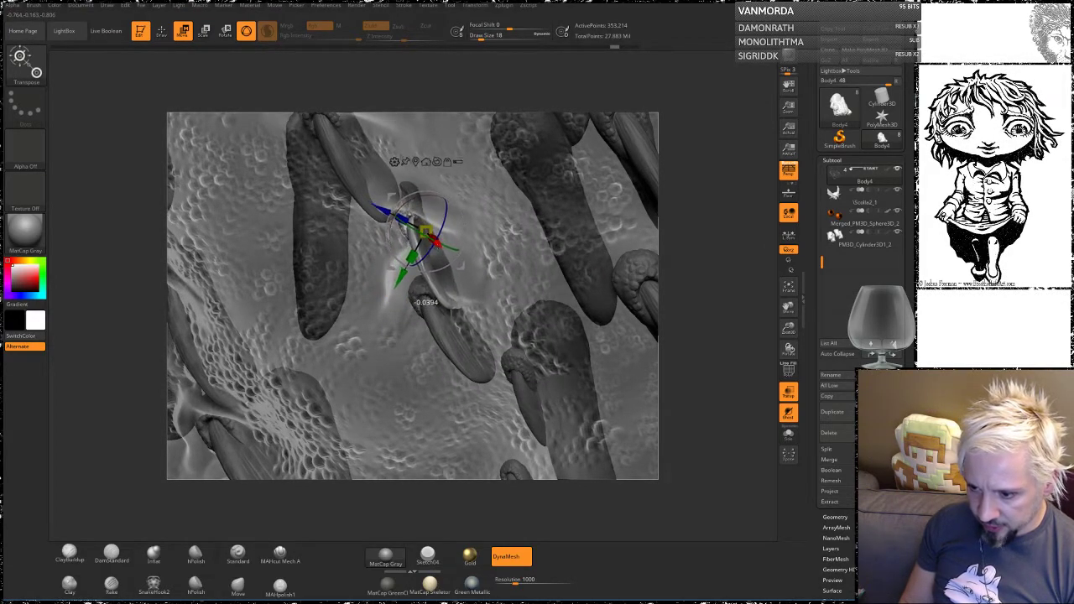
left_click_drag(411, 296, 403, 287)
key("ctrl+z")
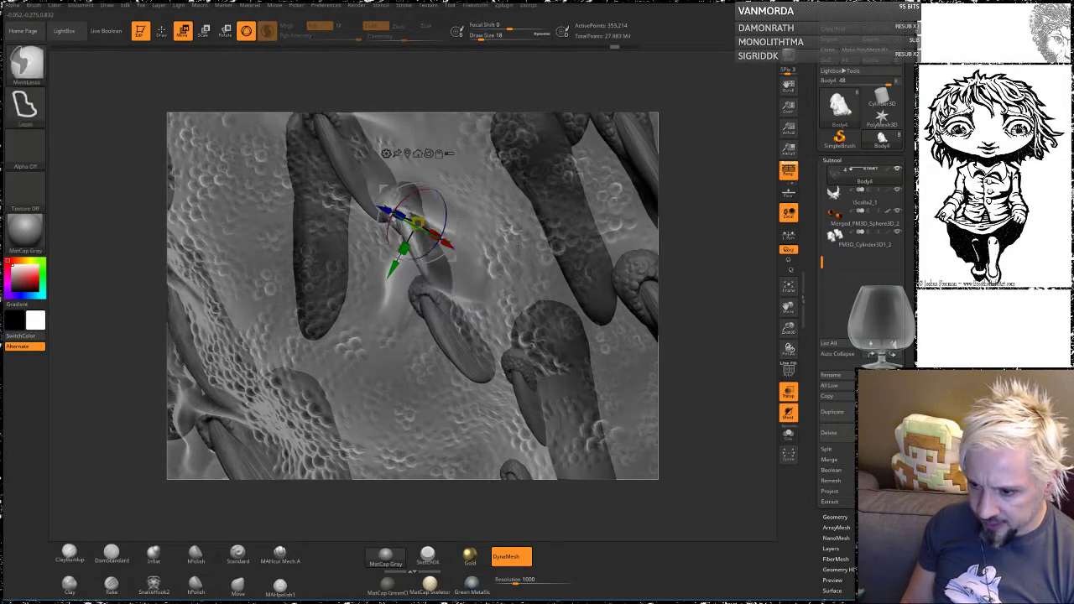
key("ctrl+z")
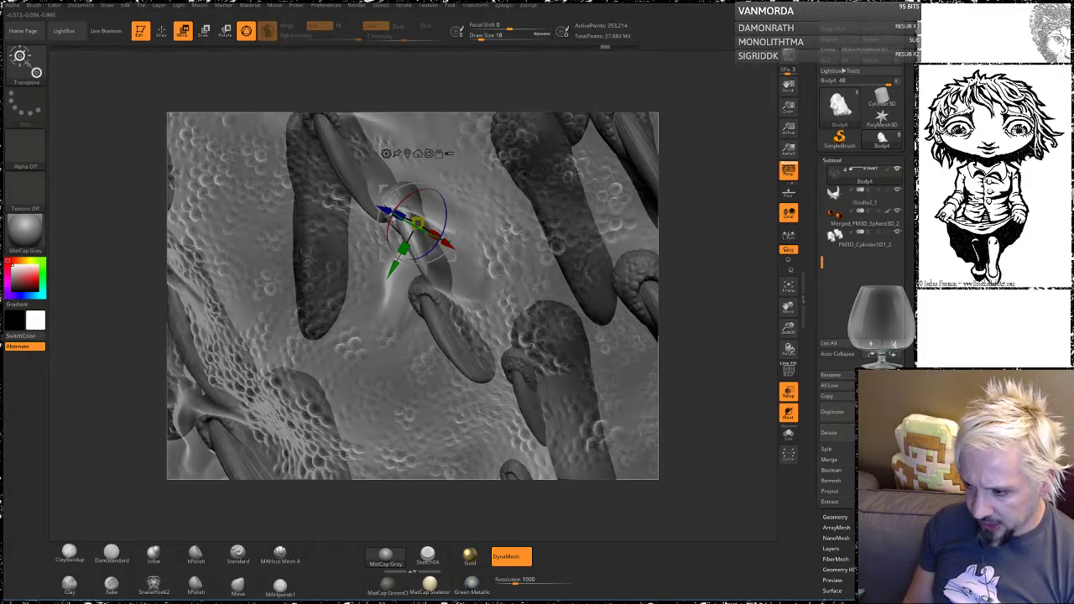
Step: Re-isolate the small spike with the transform gizmo placed at its base and undo the trial move
right_click_drag(457, 299, 528, 283)
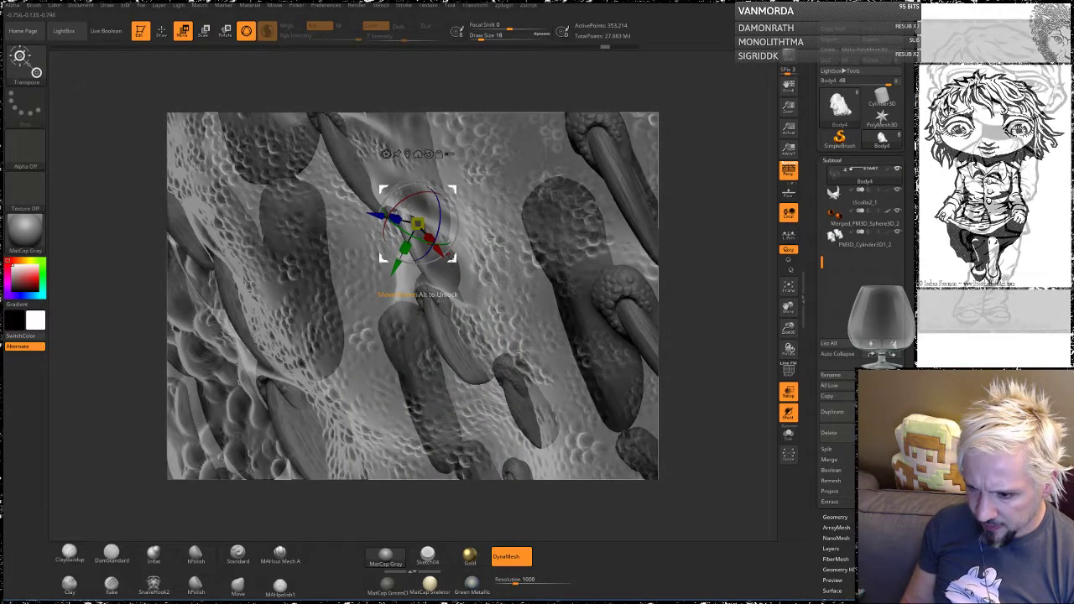
left_click(418, 238, "alt")
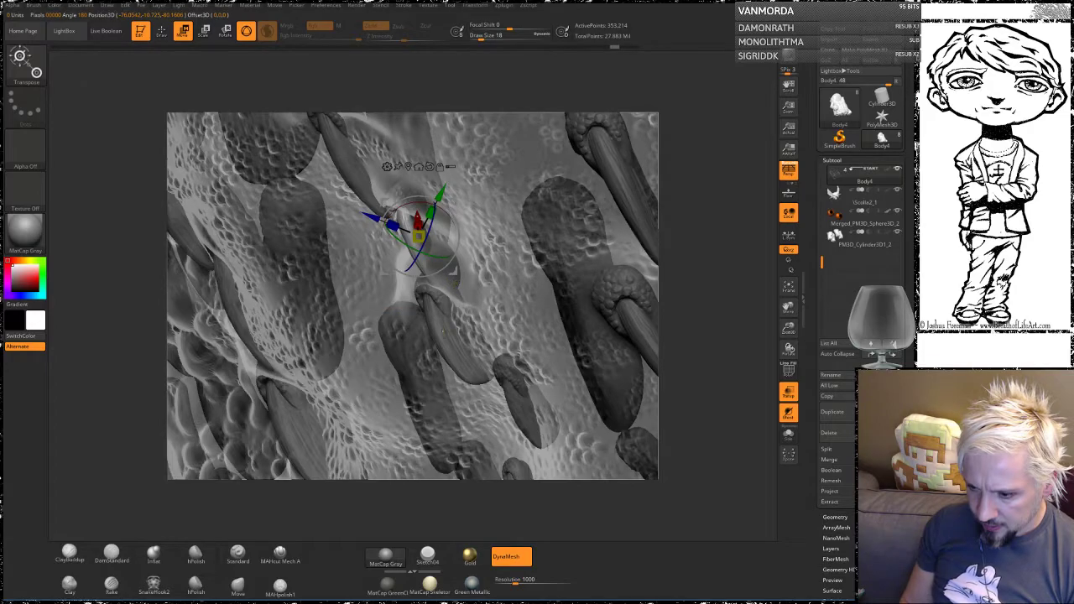
left_click(617, 294)
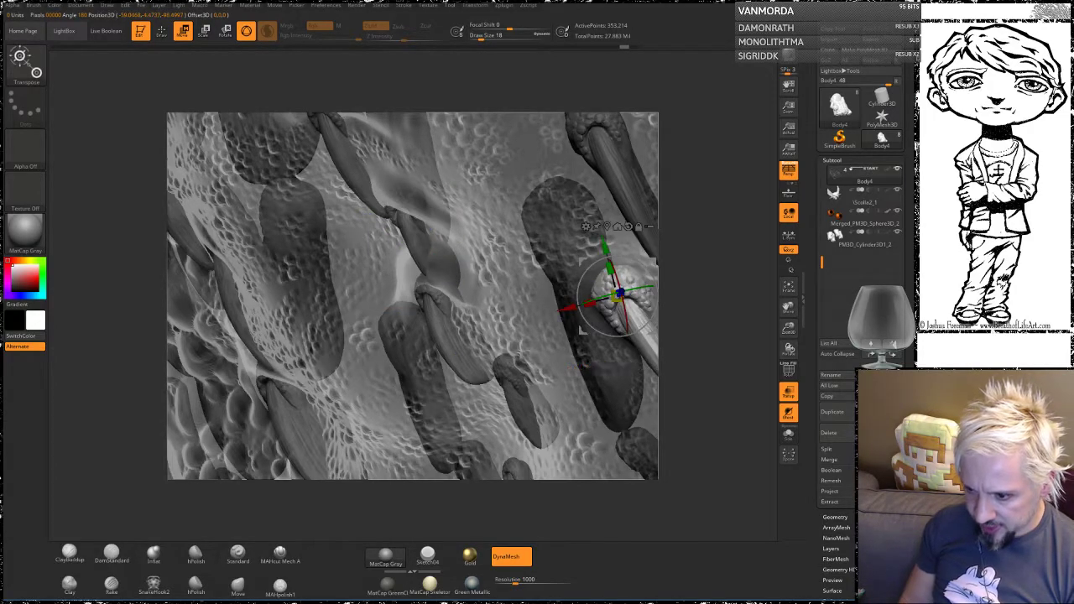
left_click(413, 225, "alt")
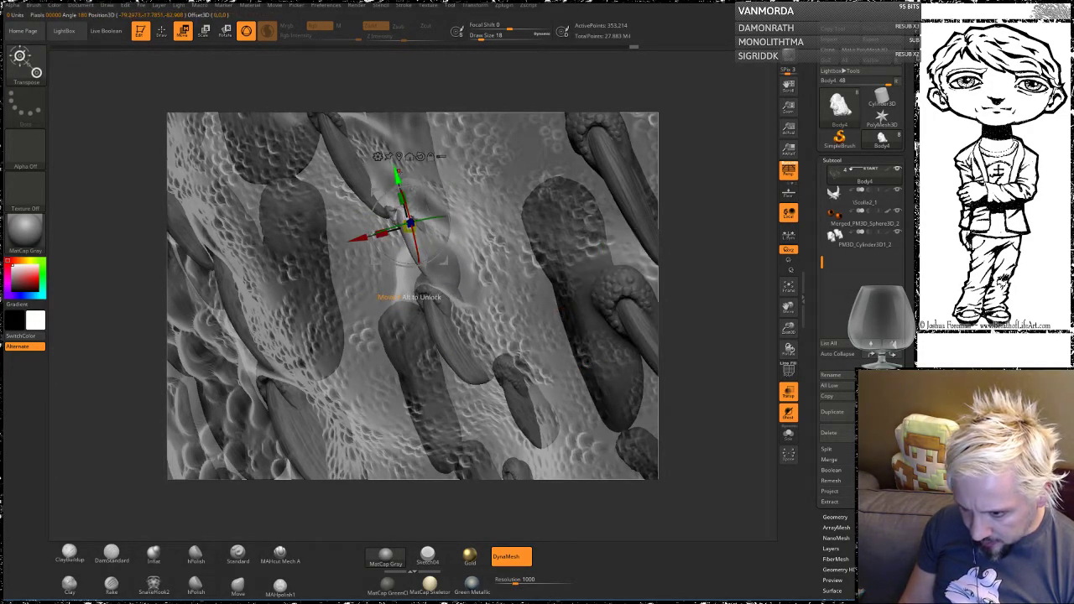
left_click_drag(408, 224, 417, 250)
key("ctrl+z")
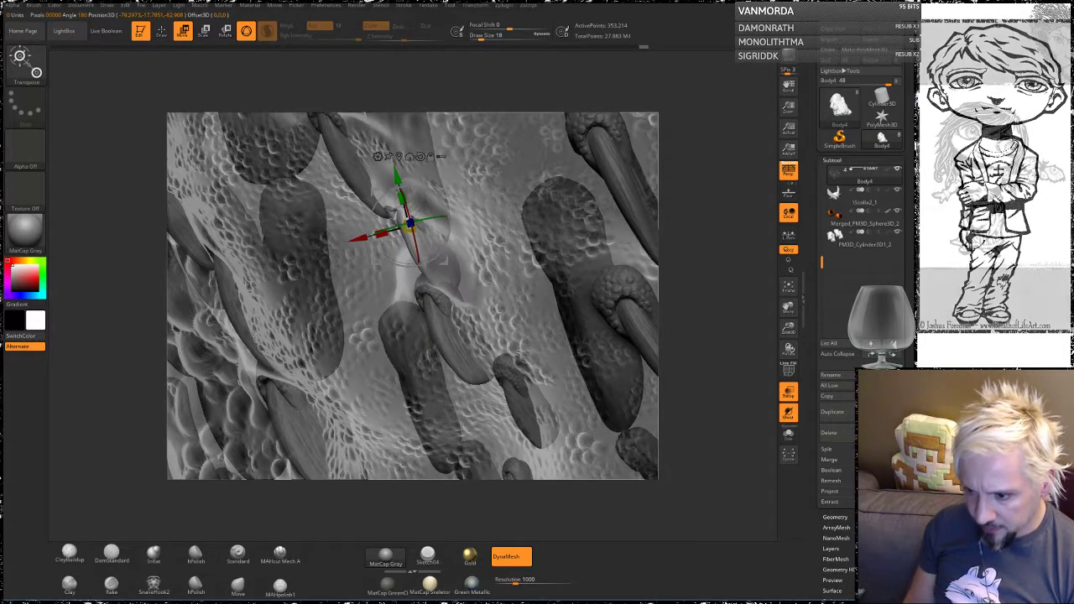
Step: Rotate the small spike about its base so its tip swings over the side of the lower fold
left_click_drag(668, 267, 688, 246)
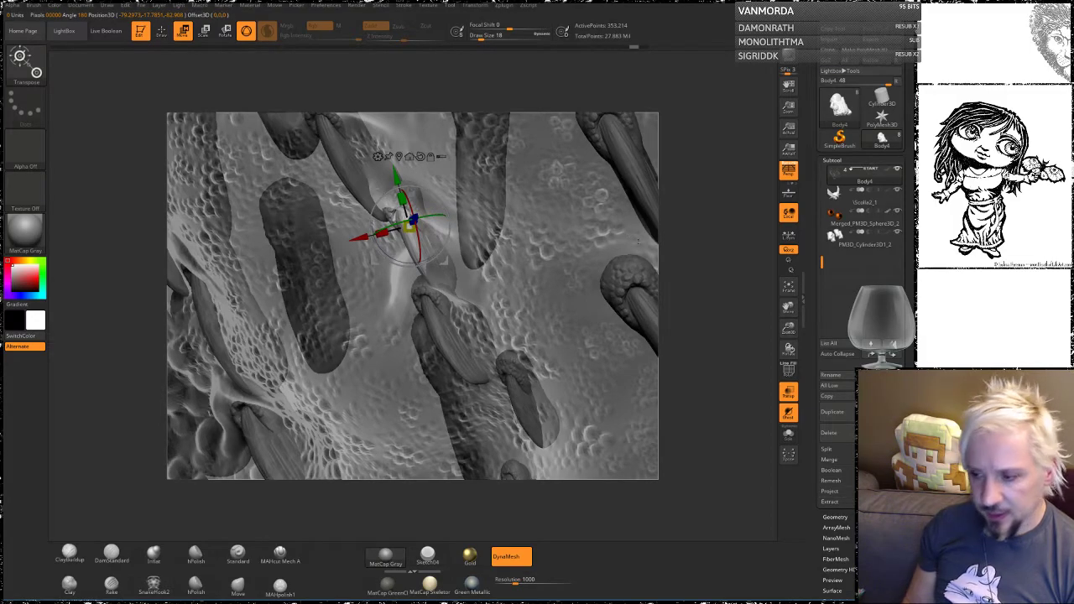
mouse_move(695, 250)
left_mouse_down()
mouse_move(728, 246)
mouse_move(645, 247)
mouse_move(666, 247)
mouse_move(650, 215)
left_mouse_up()
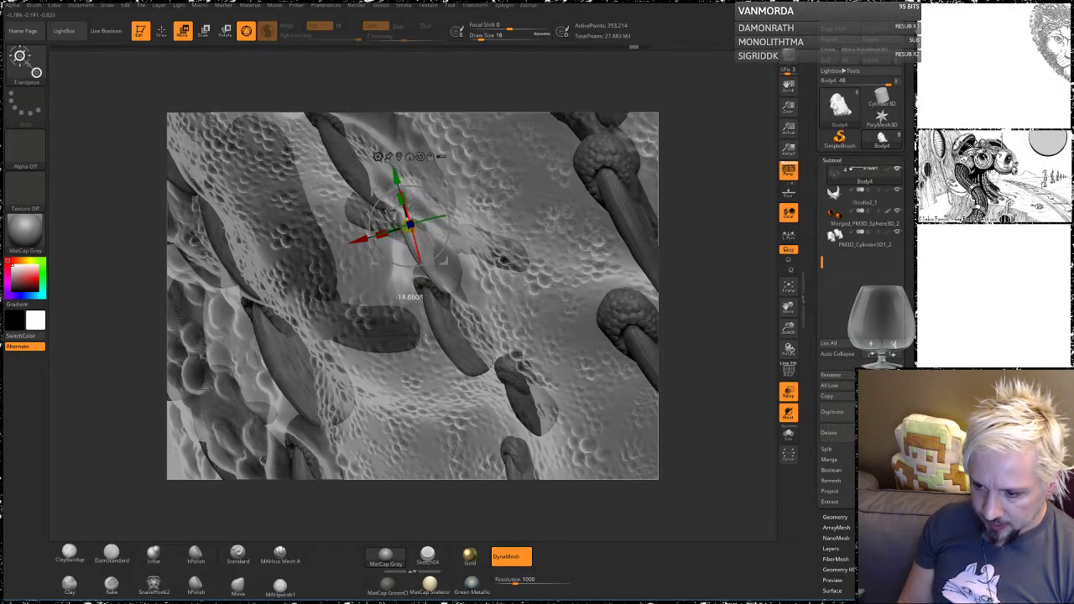
mouse_move(698, 262)
left_mouse_down()
mouse_move(735, 194)
mouse_move(702, 202)
left_mouse_up()
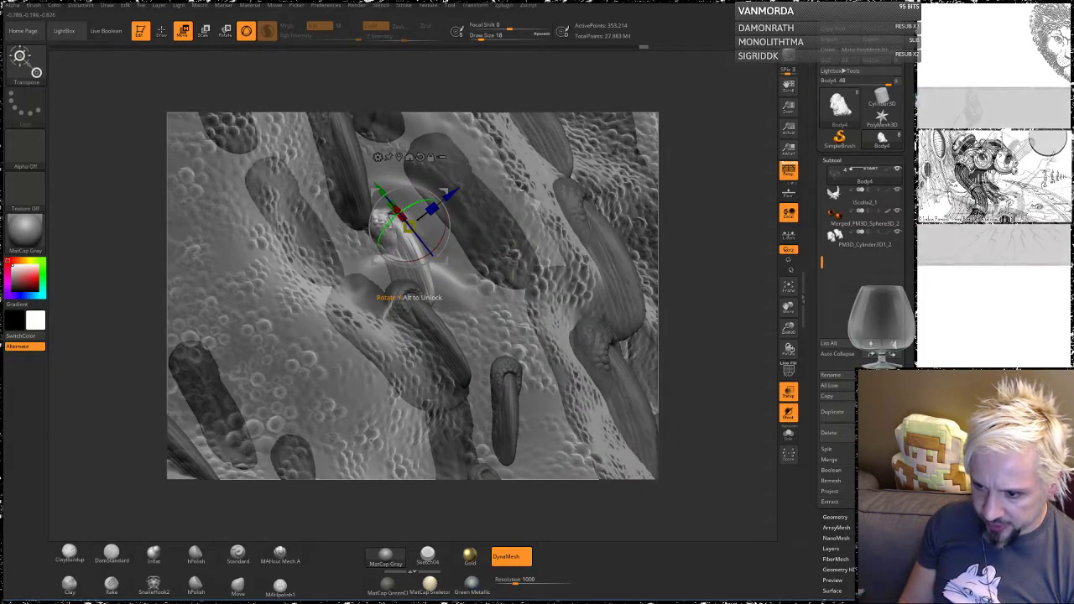
left_click_drag(403, 207, 380, 237)
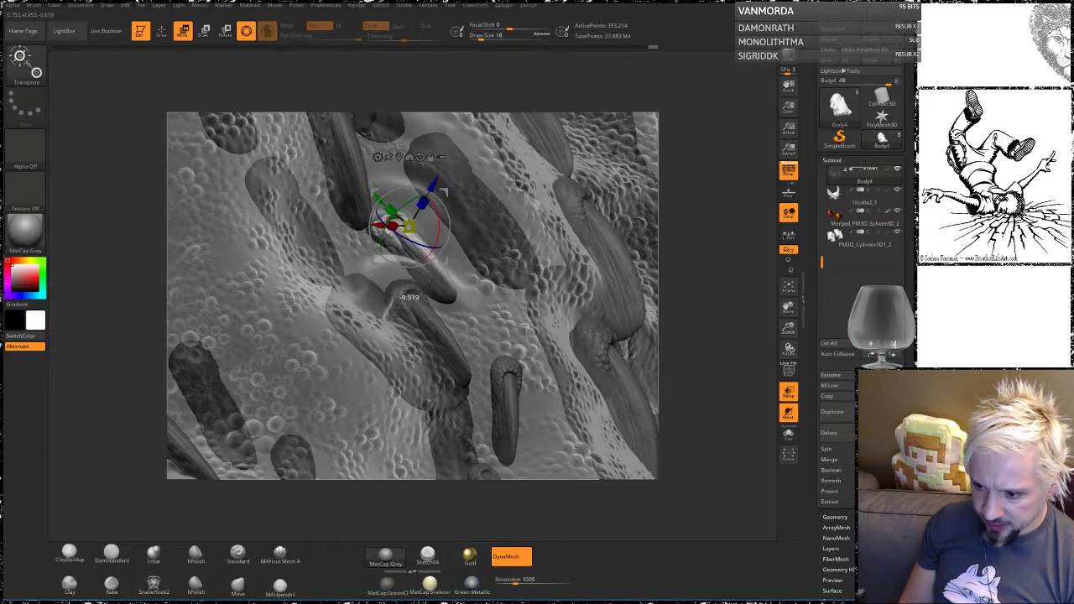
left_click_drag(410, 298, 409, 297)
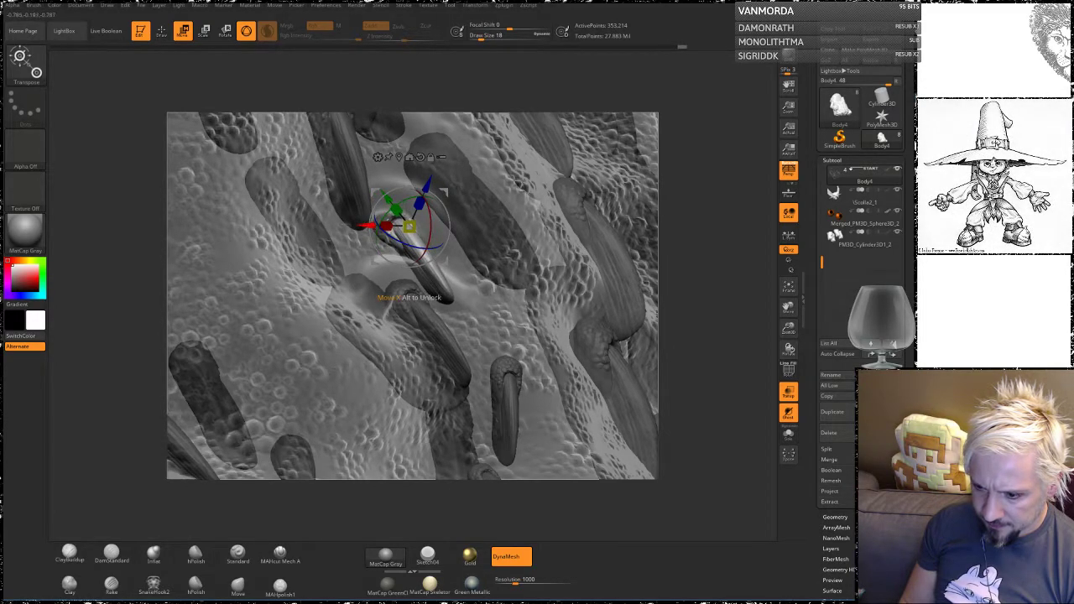
Step: Nudge the small spike slightly sideways and adjust its tilt so it emerges from under the upper fold
left_click_drag(366, 225, 362, 225)
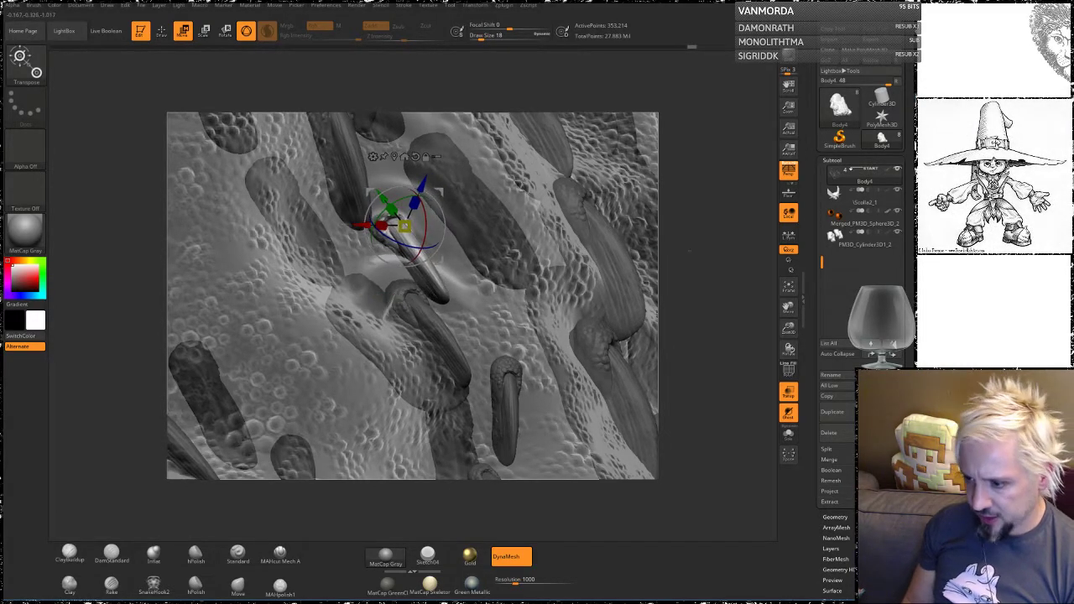
right_click_drag(470, 277, 379, 228)
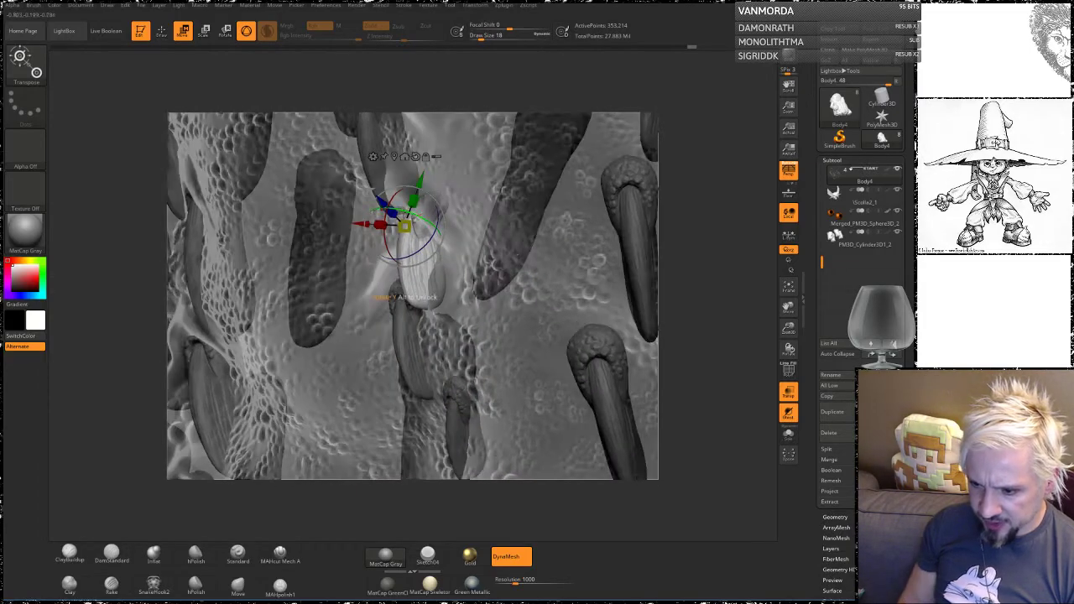
left_click_drag(386, 225, 387, 236)
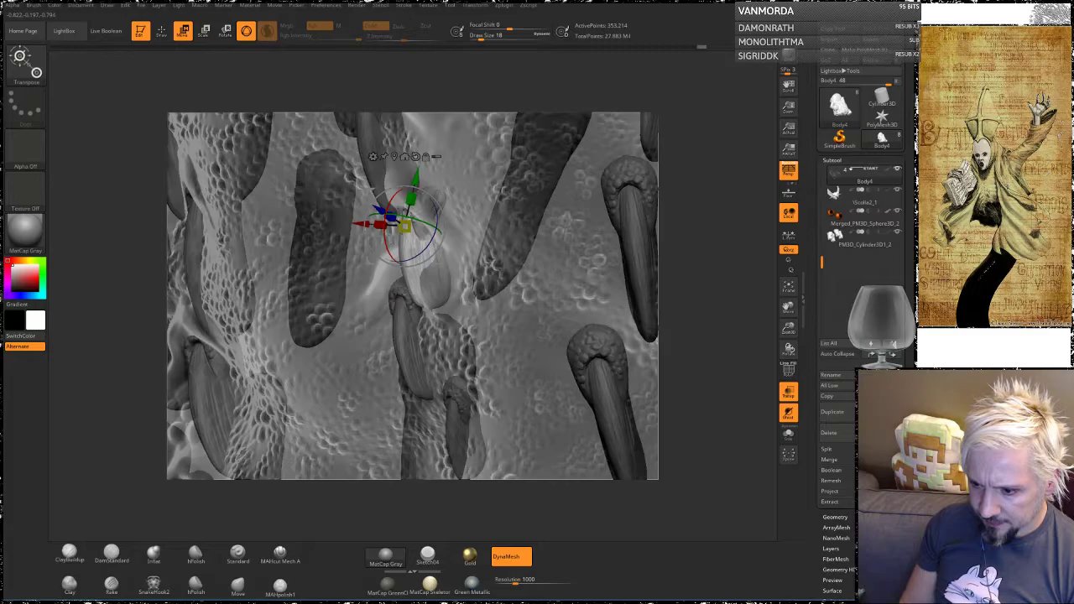
mouse_move(676, 244)
left_mouse_down()
mouse_move(740, 237)
mouse_move(674, 242)
left_mouse_up()
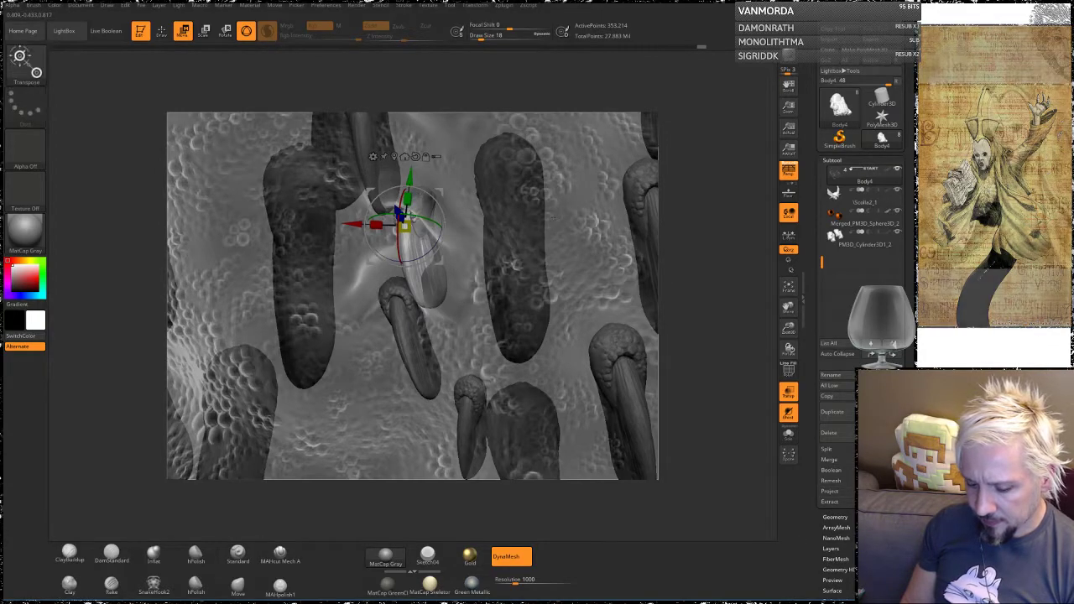
Step: Return to sculpting the Body3 skin with Sculptris Pro off, and build up and smooth the lower fold beside the repositioned spike
key("q")
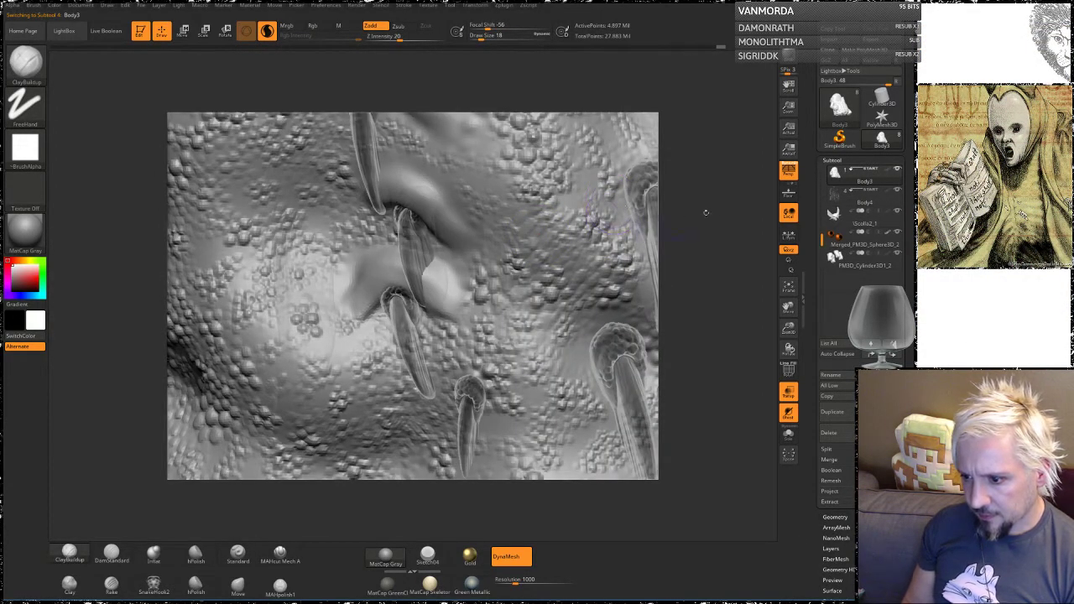
mouse_move(705, 211)
left_mouse_down()
mouse_move(738, 211)
mouse_move(682, 214)
mouse_move(692, 218)
left_mouse_up()
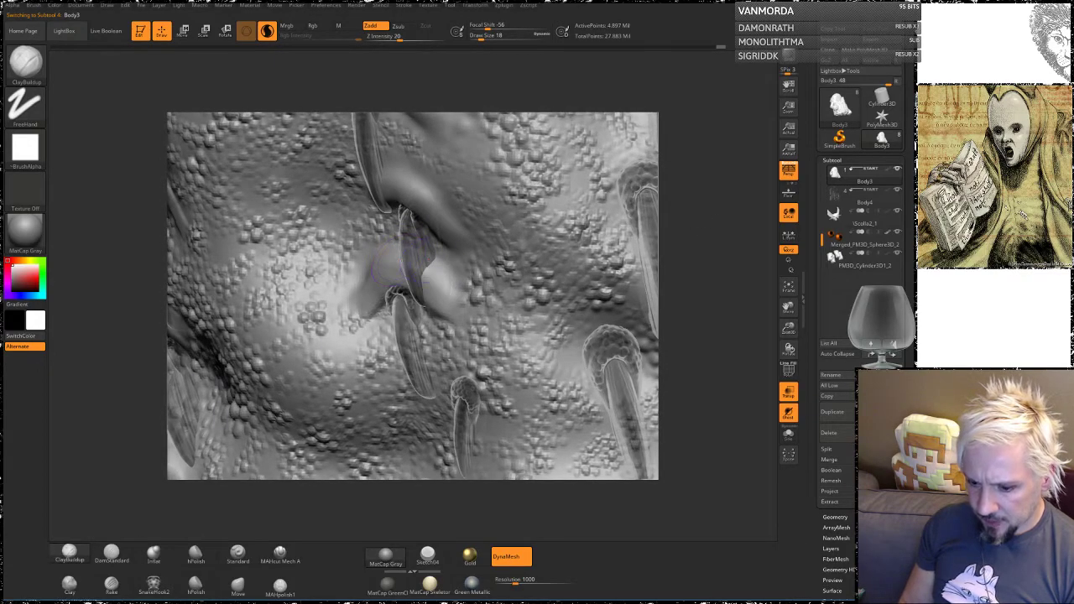
left_click(267, 32)
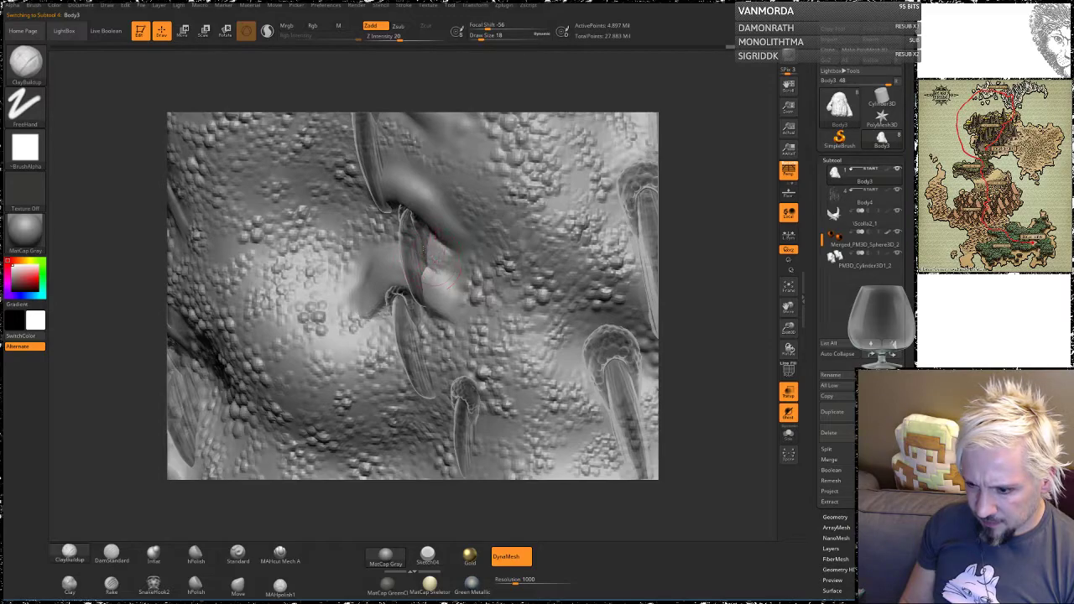
left_click_drag(425, 243, 467, 283)
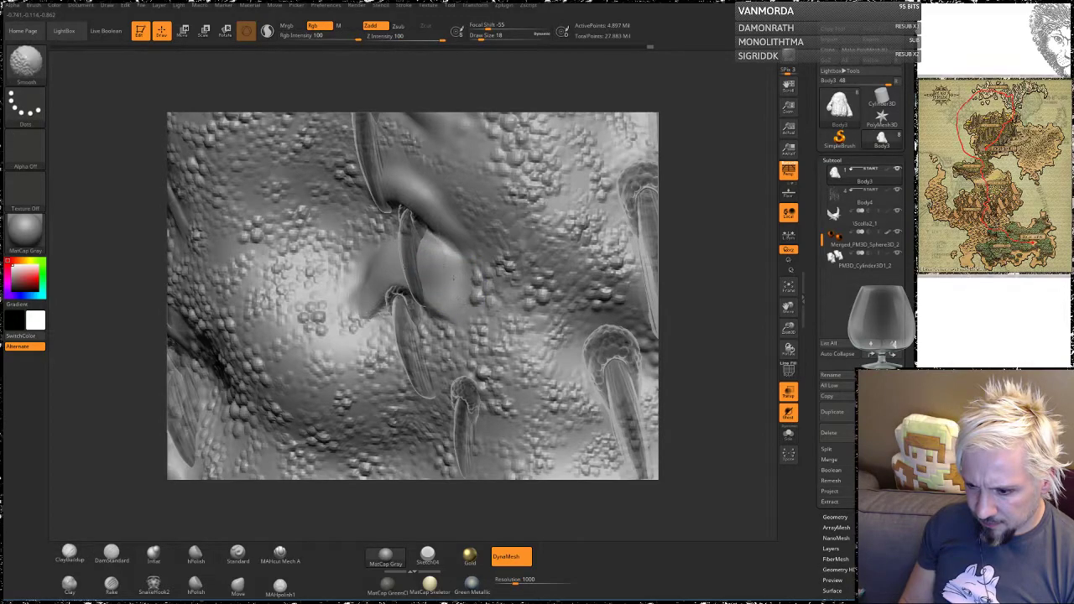
Step: Extend the lower fold sideways past the small spike with ClayBuildup, smooth it, and lengthen the trailing end of the upper fold
left_click_drag(727, 237, 787, 244)
left_click_drag(401, 246, 327, 264)
mouse_move(391, 256)
left_mouse_down()
mouse_move(324, 267)
mouse_move(316, 274)
mouse_move(388, 275)
mouse_move(337, 317)
mouse_move(267, 332)
left_mouse_up()
mouse_move(369, 290)
left_mouse_down()
mouse_move(266, 330)
mouse_move(336, 327)
mouse_move(373, 284)
left_mouse_up()
left_click_drag(437, 257, 452, 279, "shift")
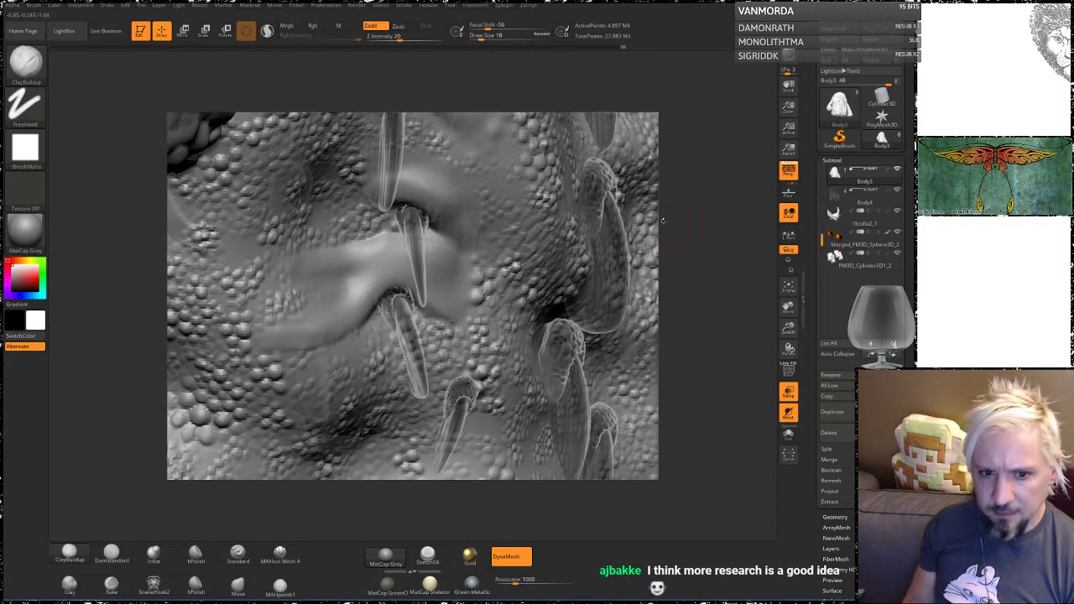
mouse_move(724, 251)
left_mouse_down()
mouse_move(685, 252)
mouse_move(716, 290)
mouse_move(713, 252)
mouse_move(707, 270)
mouse_move(738, 262)
mouse_move(706, 258)
left_mouse_up()
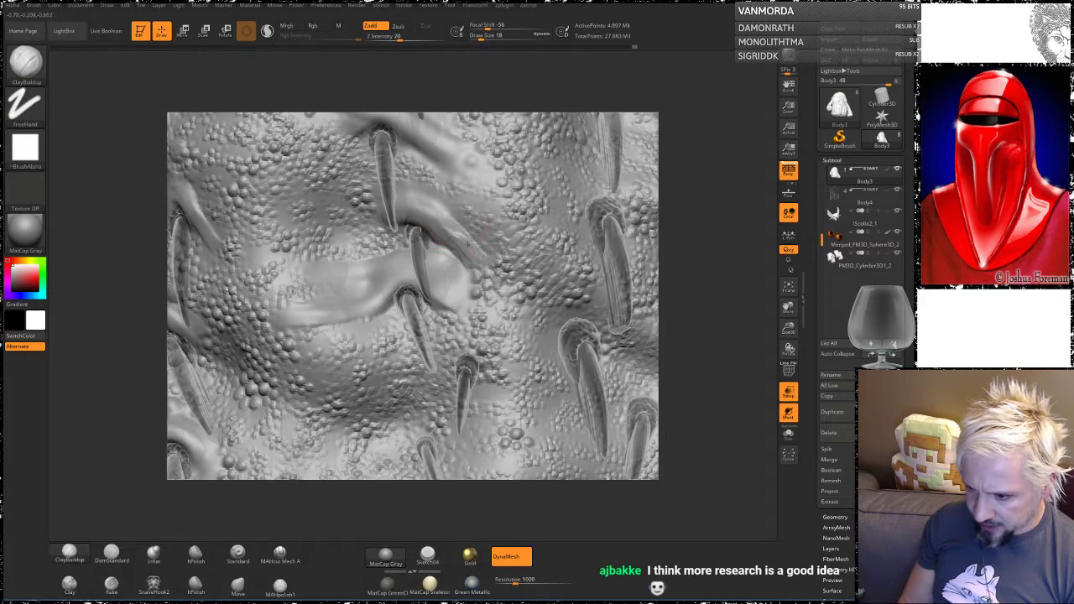
mouse_move(469, 245)
left_mouse_down()
mouse_move(506, 270)
mouse_move(458, 226)
mouse_move(496, 263)
left_mouse_up()
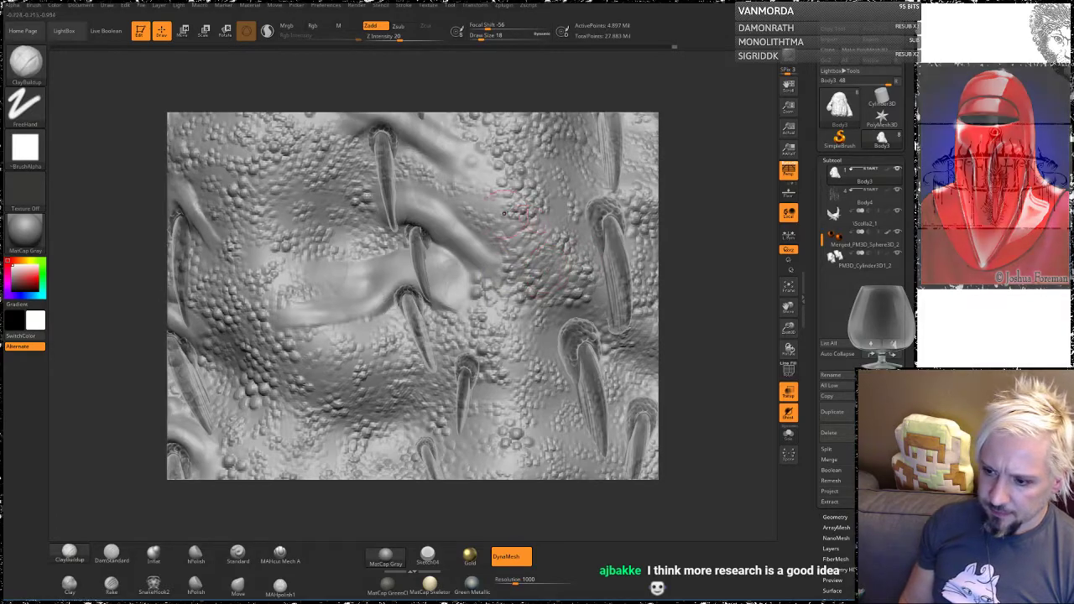
Step: Build up a new skin fold with ClayBuildup that arches over the base of the next spike below and trails off sideways
mouse_move(695, 276)
left_mouse_down()
mouse_move(682, 245)
mouse_move(697, 293)
left_mouse_up()
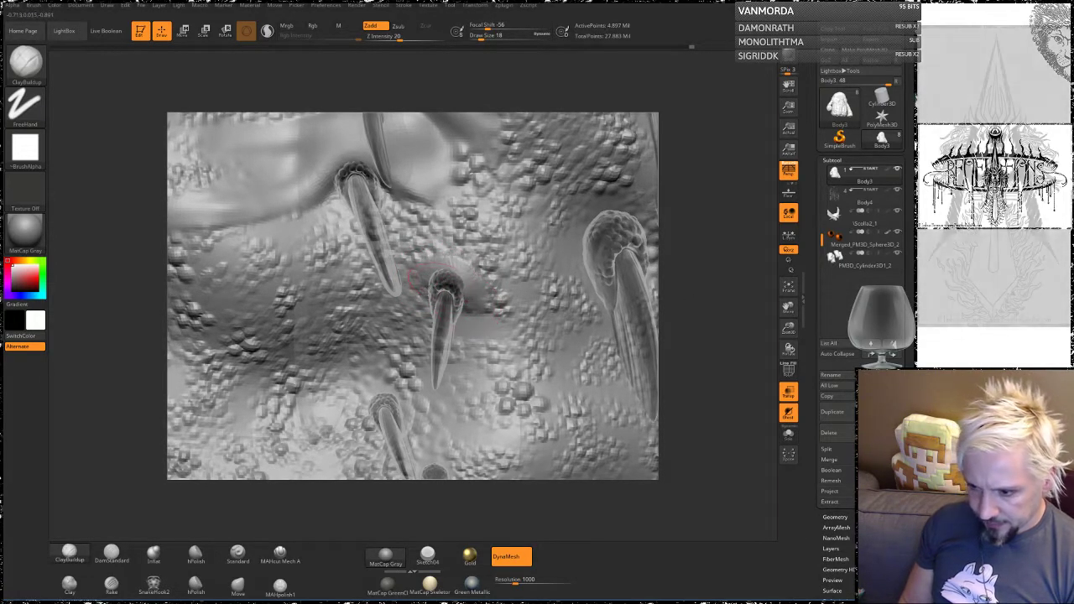
mouse_move(413, 291)
left_mouse_down()
mouse_move(460, 271)
mouse_move(504, 311)
left_mouse_up()
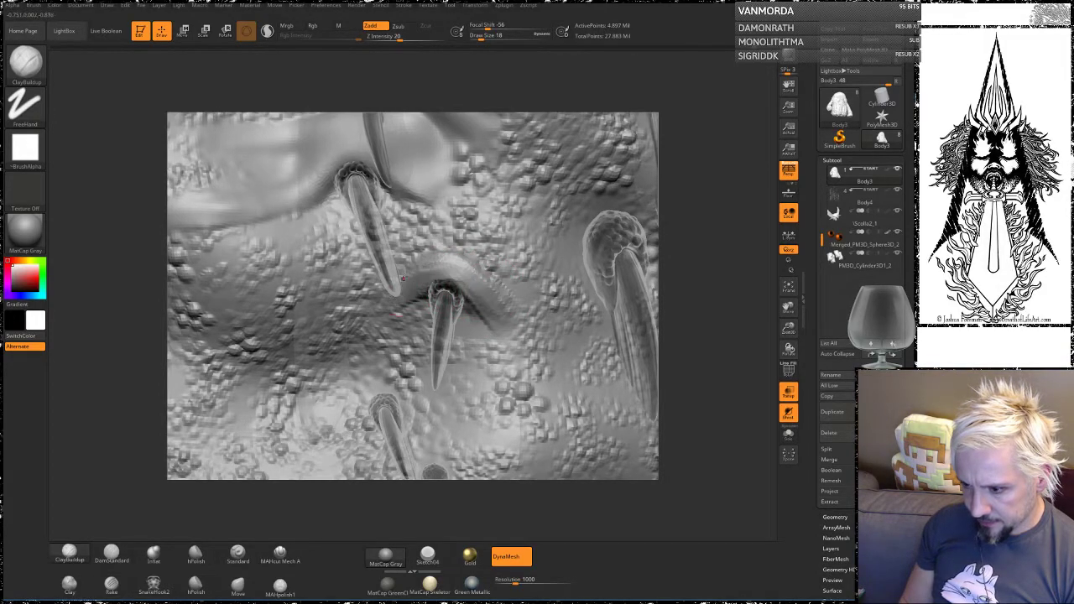
mouse_move(676, 196)
left_mouse_down()
mouse_move(682, 229)
mouse_move(664, 239)
left_mouse_up()
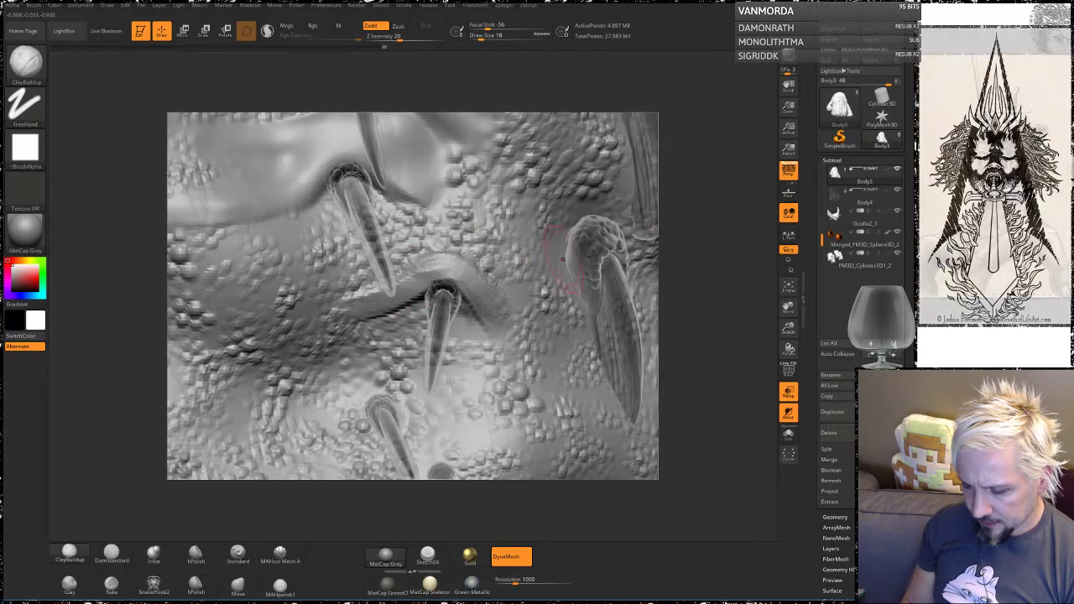
left_click_drag(715, 269, 398, 274)
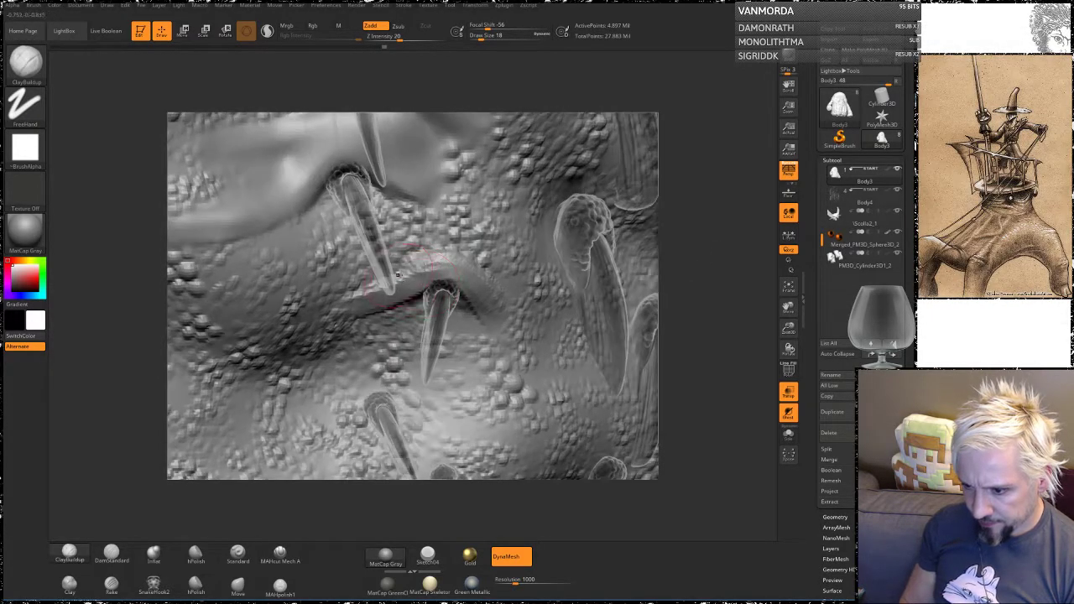
mouse_move(460, 303)
left_mouse_down()
mouse_move(328, 303)
mouse_move(329, 262)
left_mouse_up()
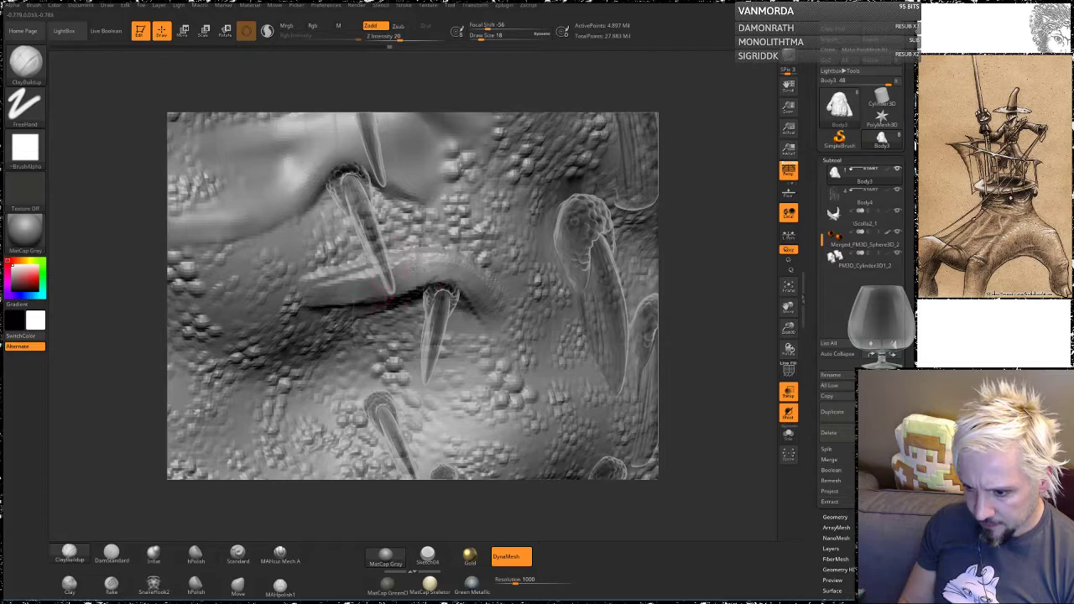
left_click_drag(413, 270, 333, 314)
mouse_move(403, 295)
left_mouse_down()
mouse_move(308, 312)
mouse_move(279, 301)
left_mouse_up()
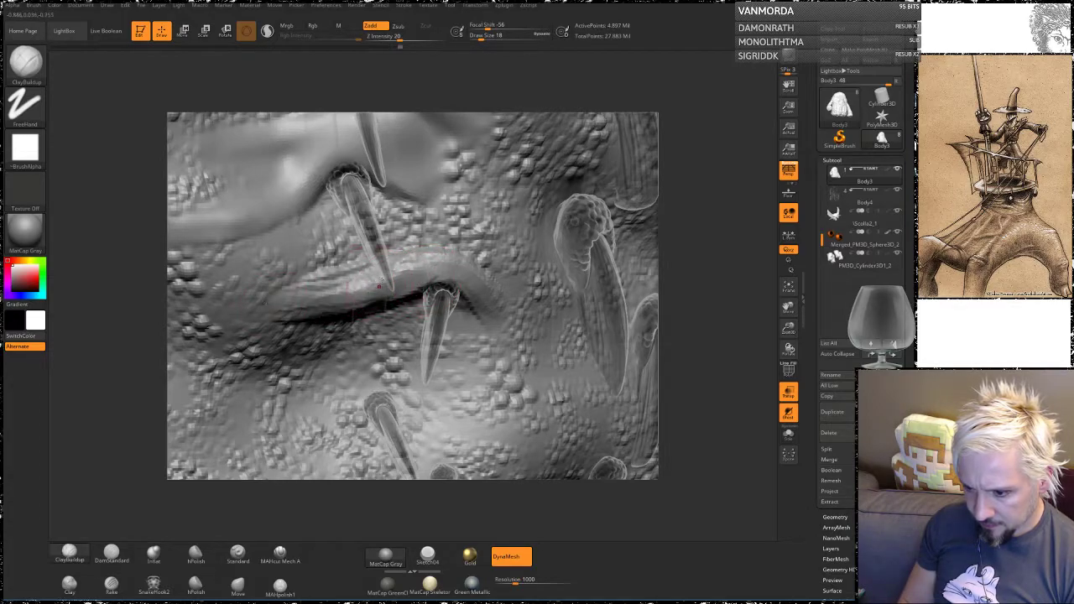
Step: Smooth the new fold into the surrounding skin, thicken its short end beside the spike, and clean up the crease beneath its long end
mouse_move(446, 264)
left_mouse_down("shift")
mouse_move(370, 282)
mouse_move(325, 316)
left_mouse_up("shift")
left_click_drag(460, 274, 510, 309, "shift")
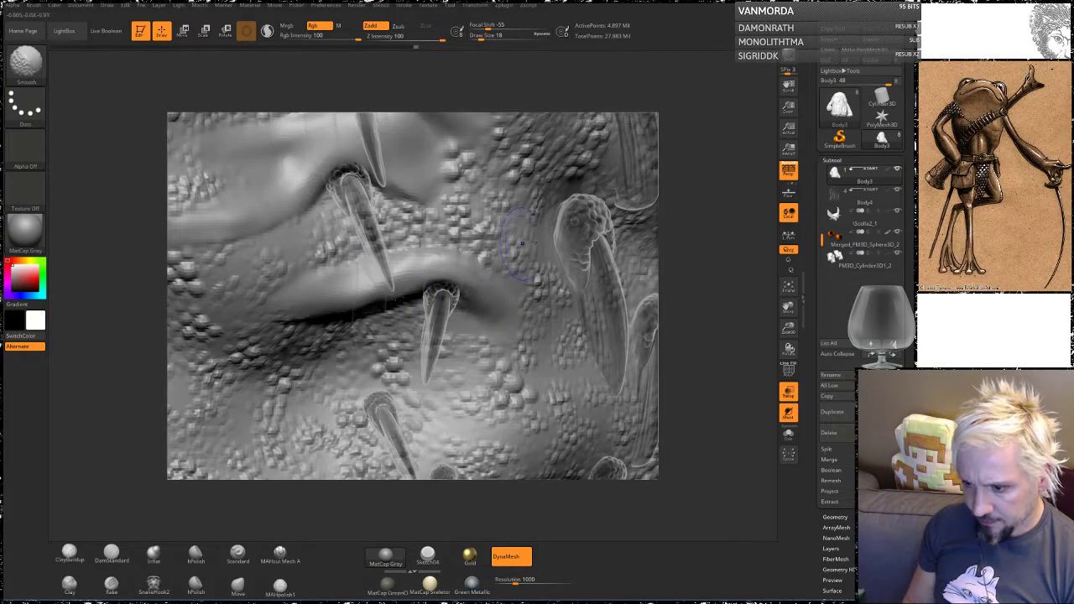
left_click_drag(749, 248, 710, 254)
mouse_move(404, 288)
left_mouse_down("shift")
mouse_move(360, 298)
mouse_move(337, 319)
left_mouse_up("shift")
mouse_move(716, 273)
left_mouse_down()
mouse_move(677, 267)
mouse_move(705, 279)
left_mouse_up()
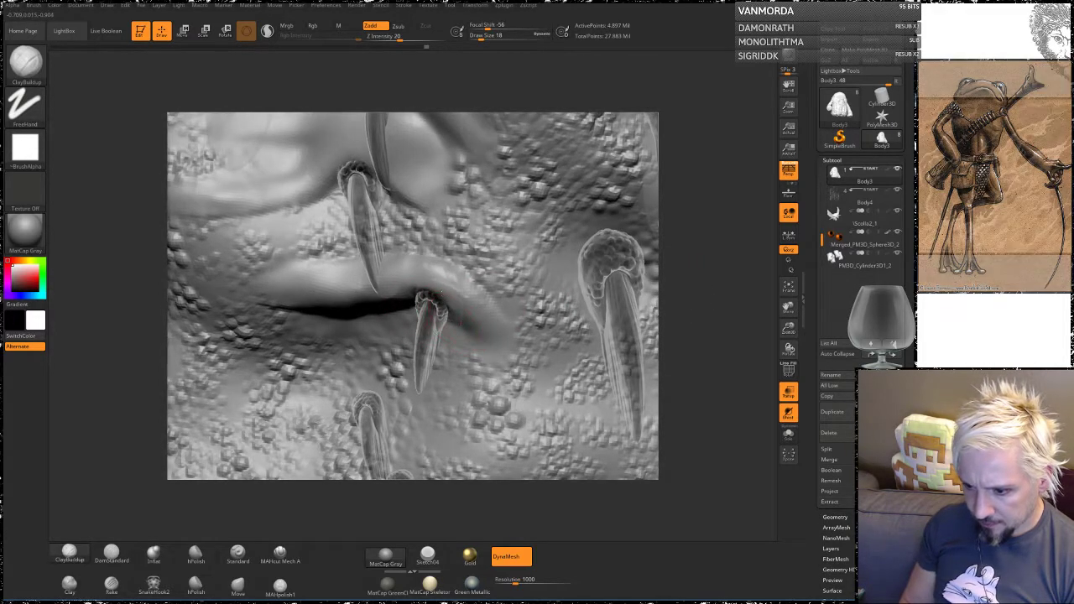
mouse_move(450, 285)
left_mouse_down()
mouse_move(364, 267)
mouse_move(349, 304)
mouse_move(460, 295)
left_mouse_up()
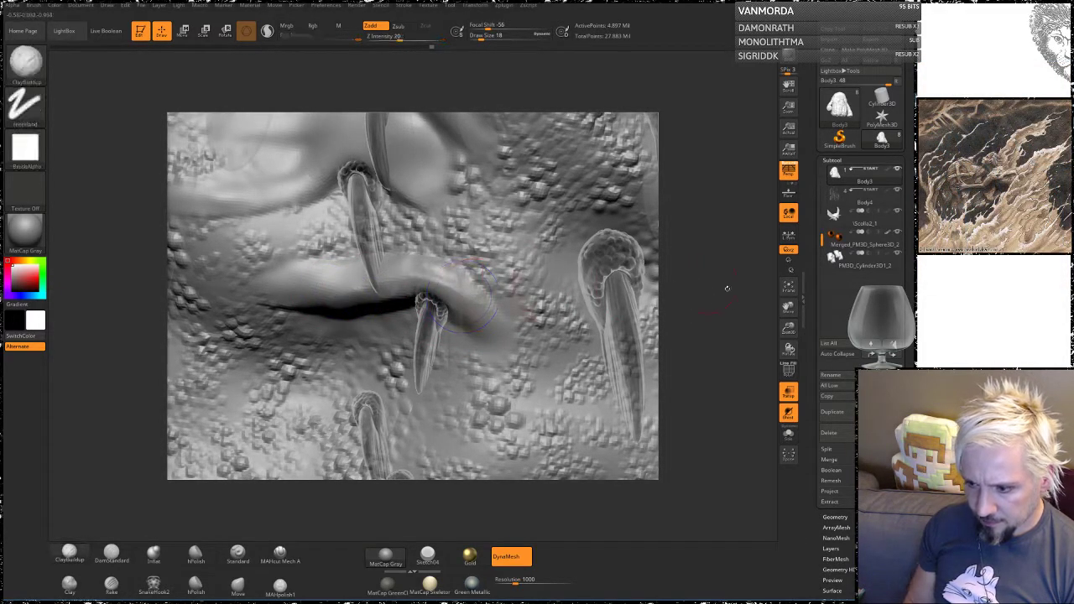
mouse_move(721, 300)
left_mouse_down("alt")
mouse_move(712, 262)
mouse_move(710, 273)
mouse_move(722, 259)
mouse_move(707, 252)
mouse_move(710, 293)
left_mouse_up("alt")
mouse_move(373, 277)
left_mouse_down("shift")
mouse_move(353, 263)
mouse_move(411, 276)
mouse_move(404, 255)
mouse_move(433, 304)
mouse_move(267, 313)
left_mouse_up("shift")
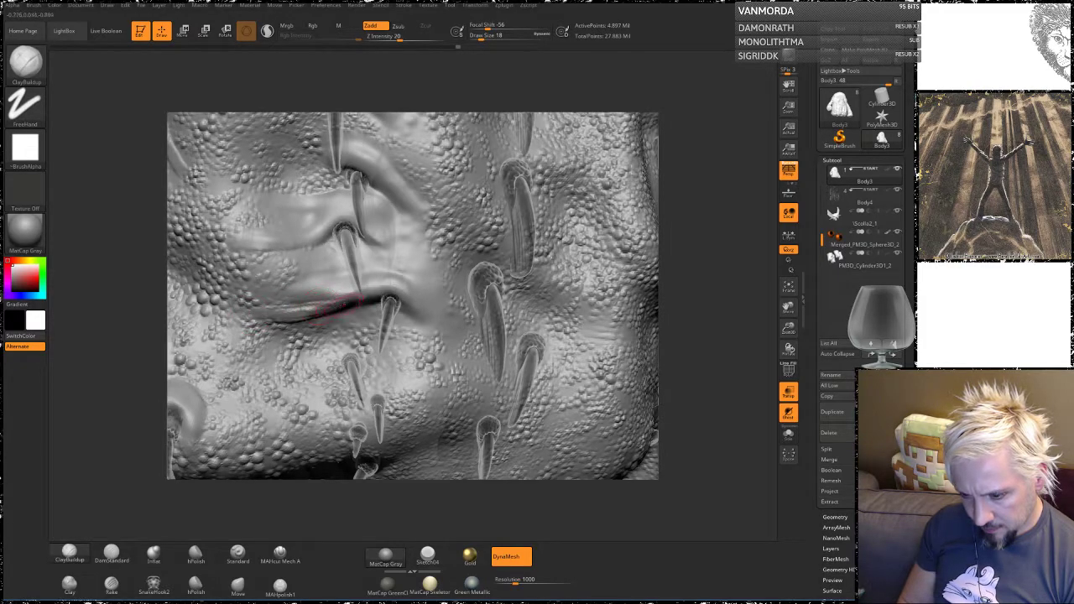
left_click_drag(336, 307, 262, 306, "shift")
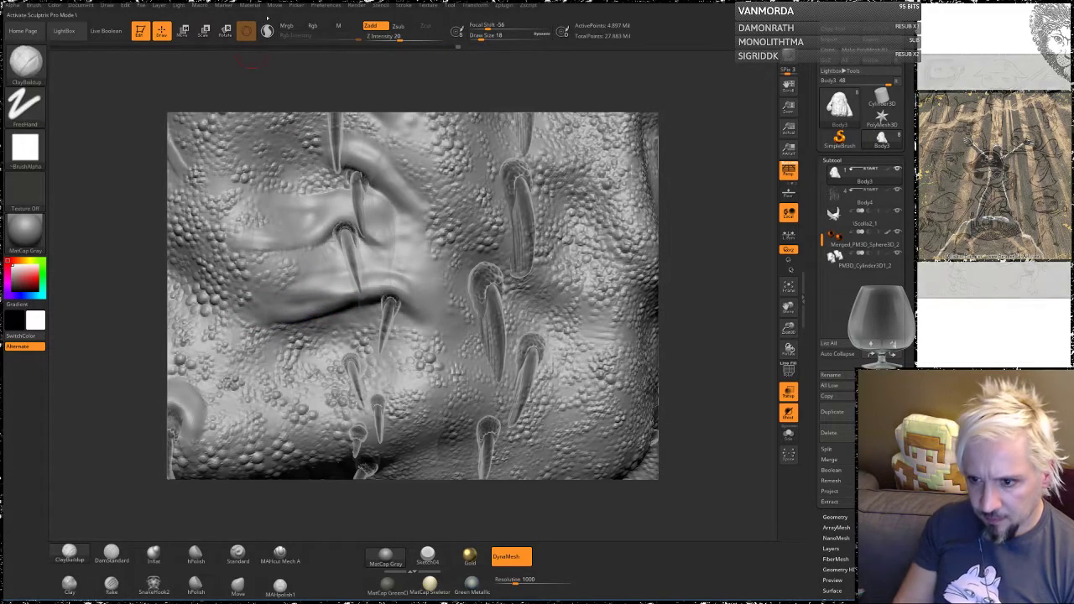
Step: Enable Sculptris Pro and, with the wireframe shown, smooth along the new fold at draw size 8 to refine its mesh density
left_click(266, 31)
key("shift")
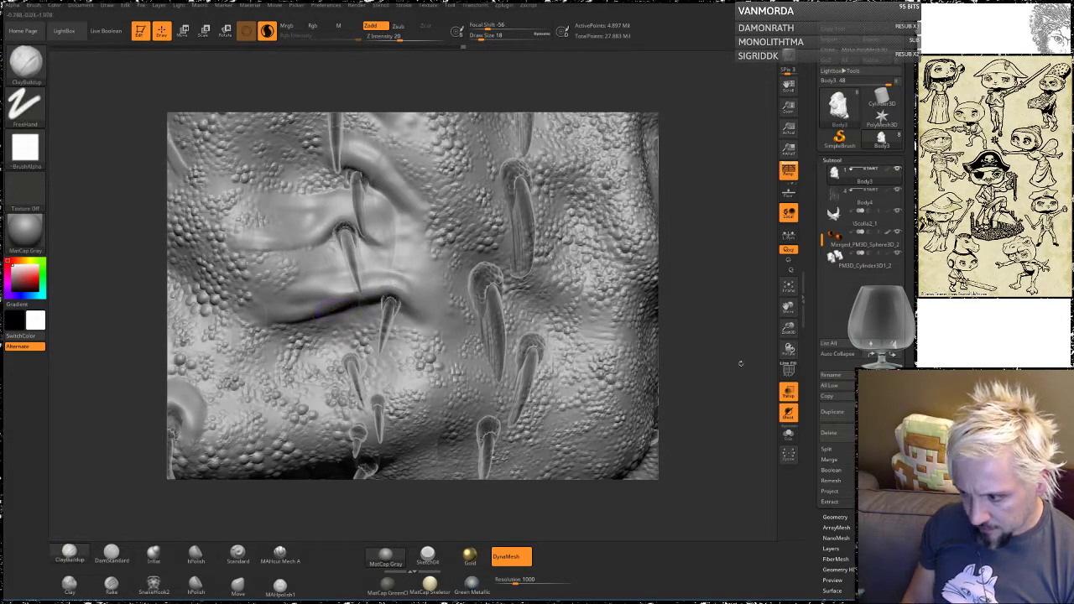
left_click(789, 370)
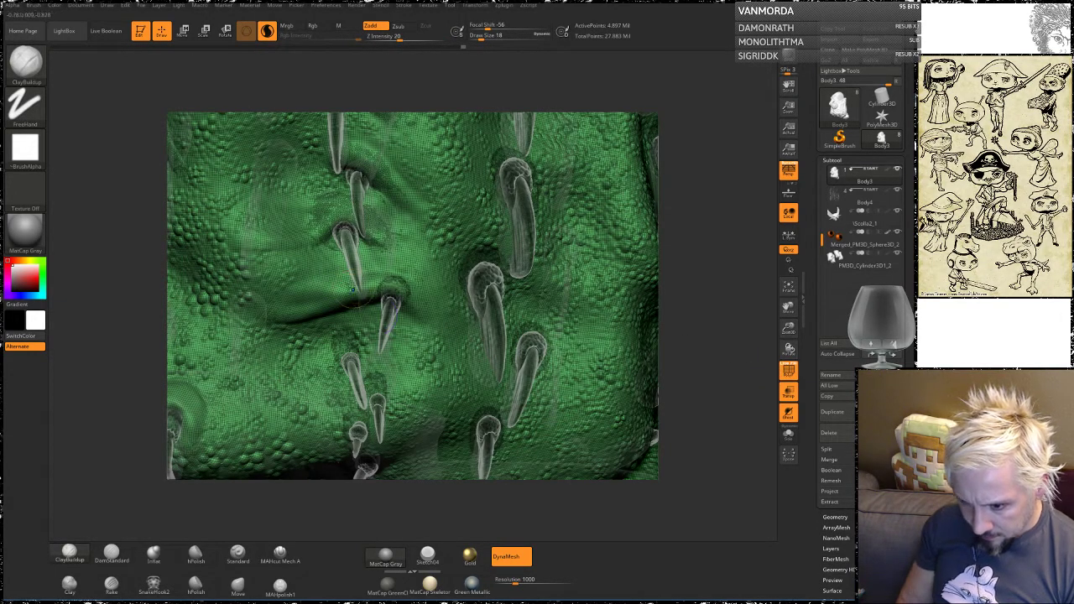
key("shift")
key("space")
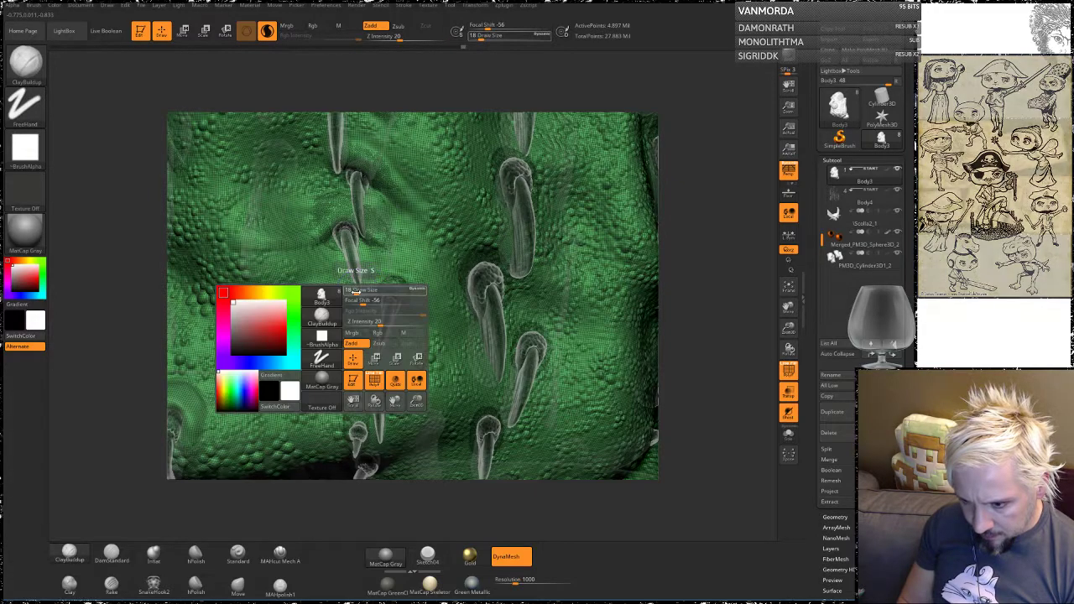
key("shift")
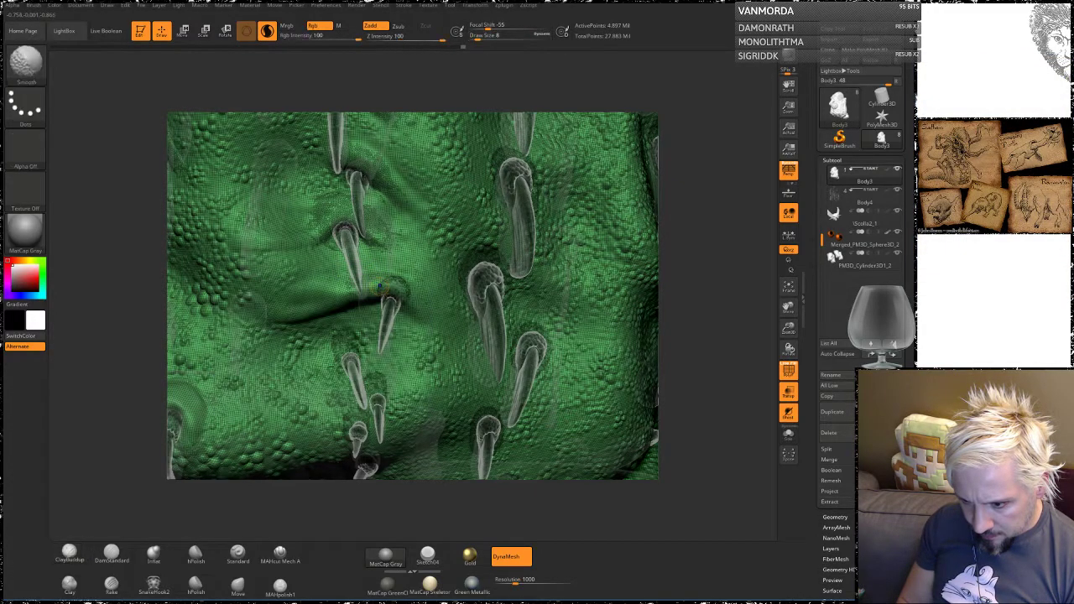
left_click_drag(377, 283, 293, 312, "shift")
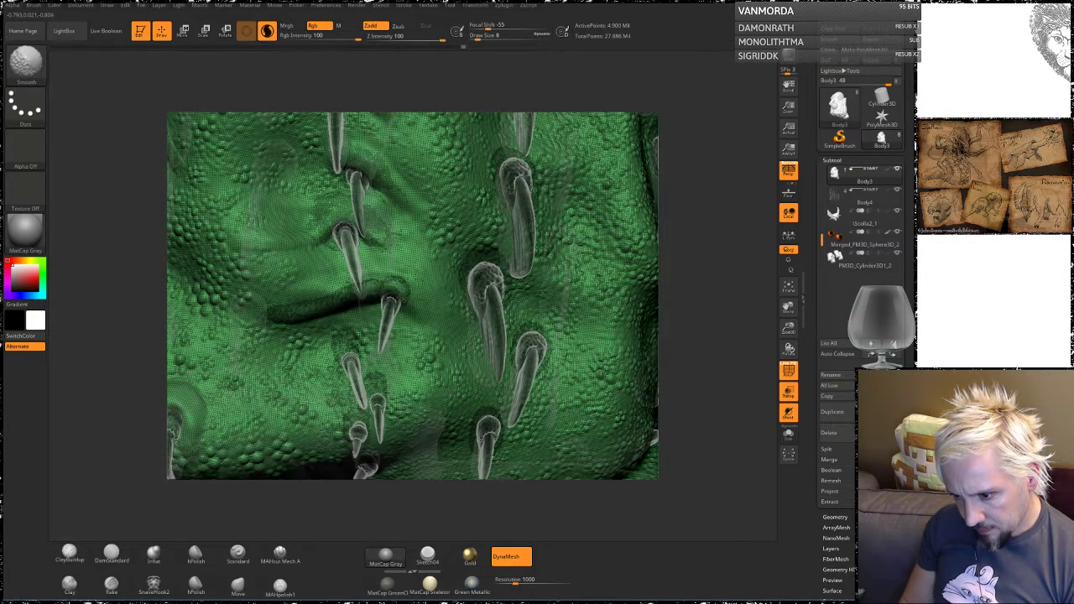
left_click_drag(409, 305, 419, 319, "shift")
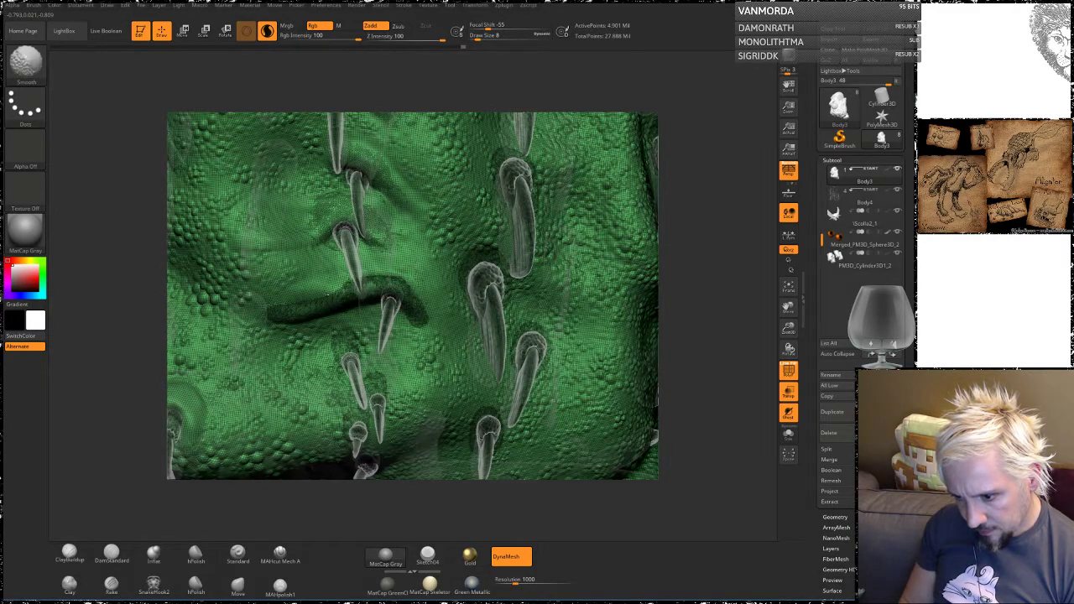
left_click_drag(308, 298, 321, 289, "shift")
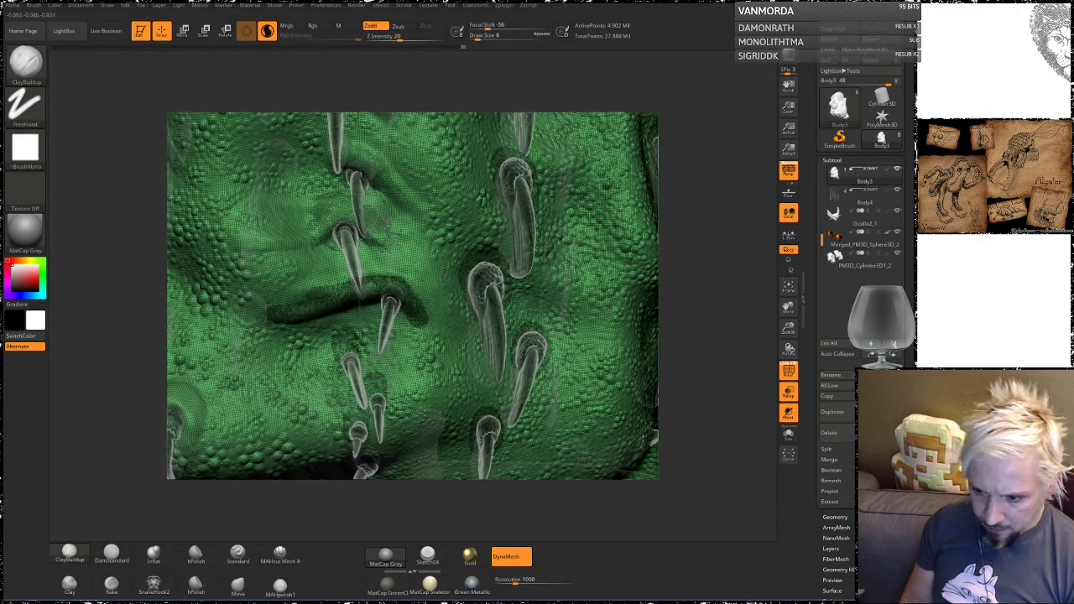
left_click(789, 370)
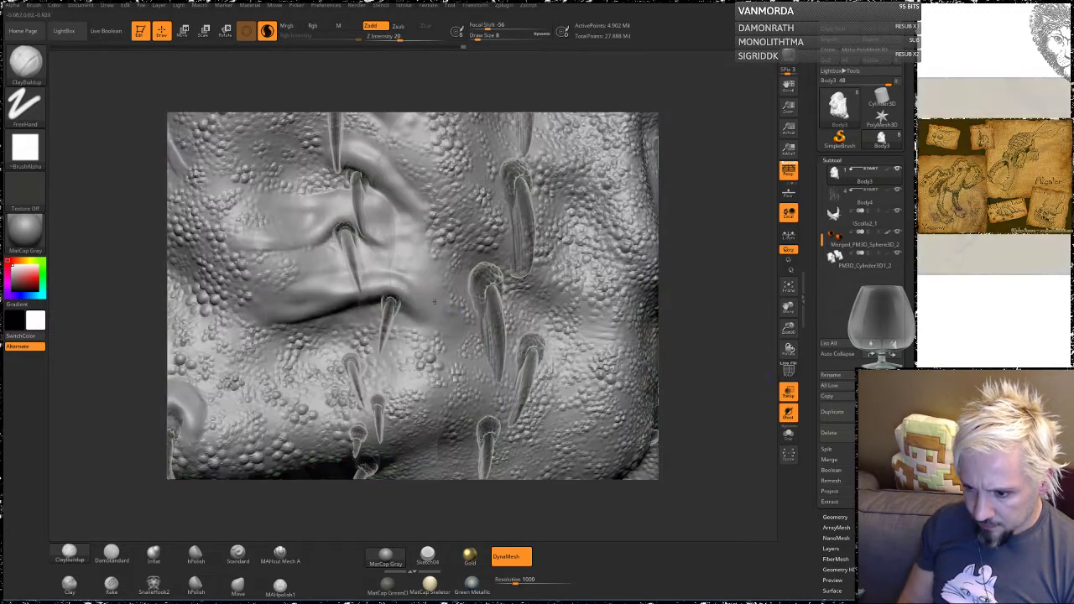
Step: With Sculptris Pro off and draw size 16, build up and smooth a ClayBuildup fold around the base of the next small spike below
mouse_move(703, 311)
left_mouse_down()
mouse_move(670, 324)
mouse_move(697, 326)
mouse_move(688, 285)
mouse_move(690, 338)
mouse_move(623, 356)
mouse_move(633, 354)
left_mouse_up()
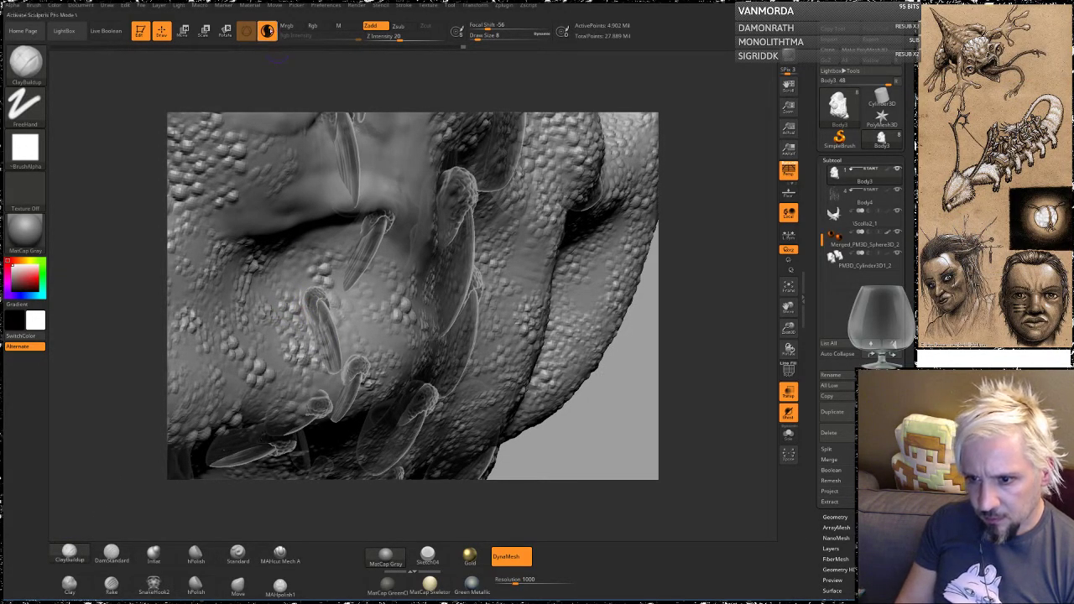
key("space")
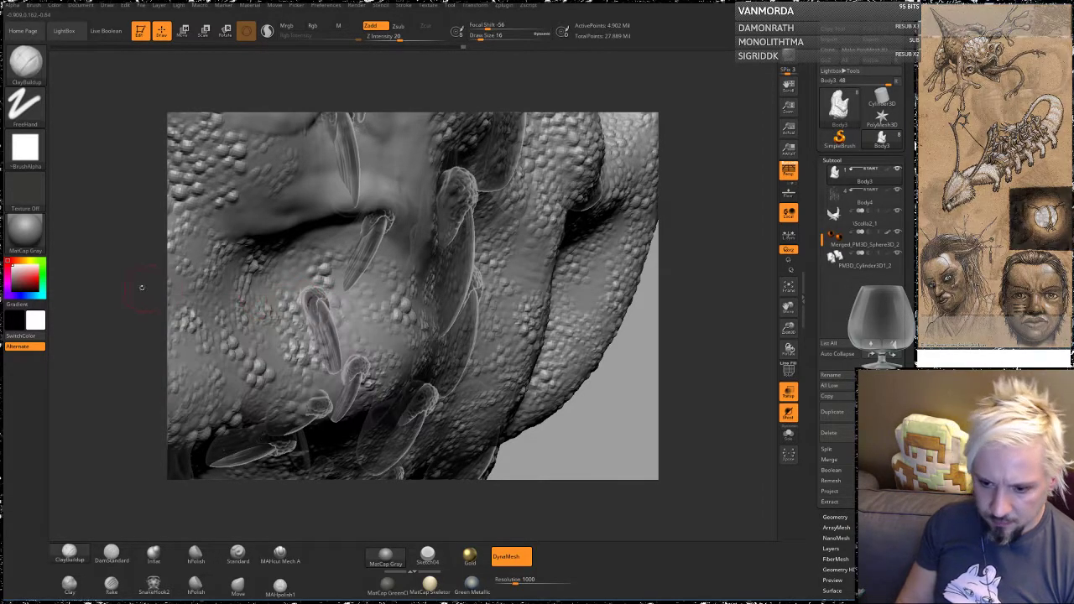
left_click_drag(141, 289, 314, 298)
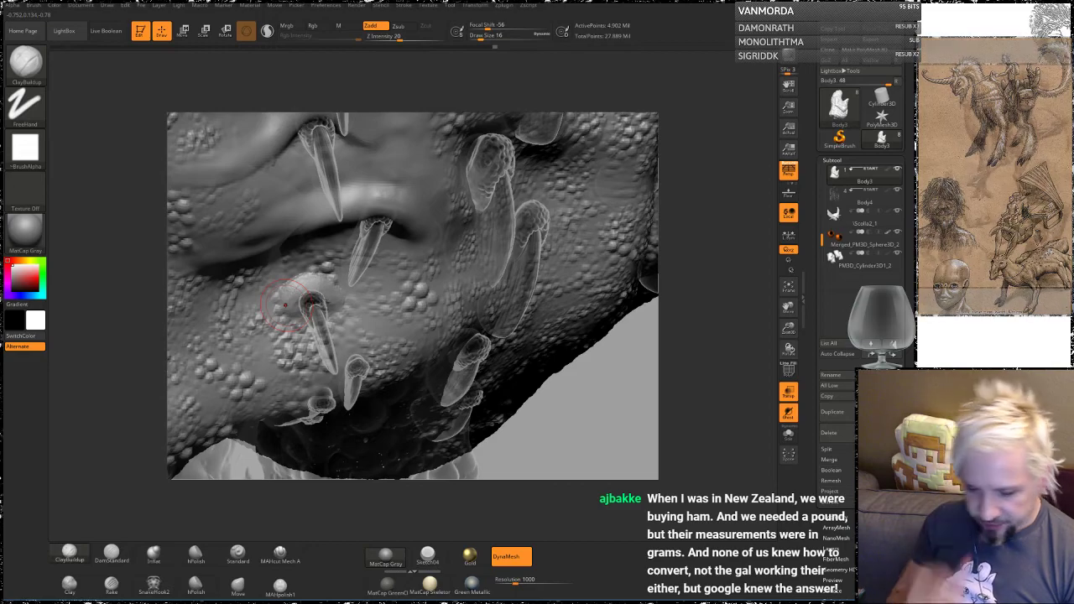
mouse_move(121, 353)
left_mouse_down()
mouse_move(67, 340)
mouse_move(124, 340)
left_mouse_up()
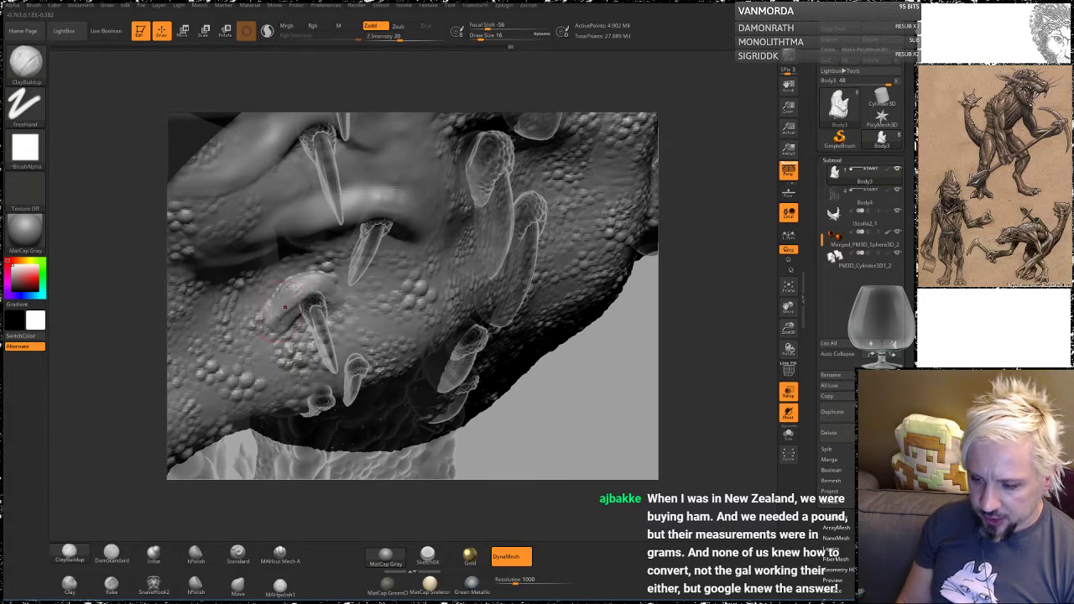
left_click_drag(316, 283, 363, 302)
mouse_move(574, 397)
left_mouse_down()
mouse_move(277, 284)
mouse_move(329, 278)
mouse_move(256, 315)
left_mouse_up()
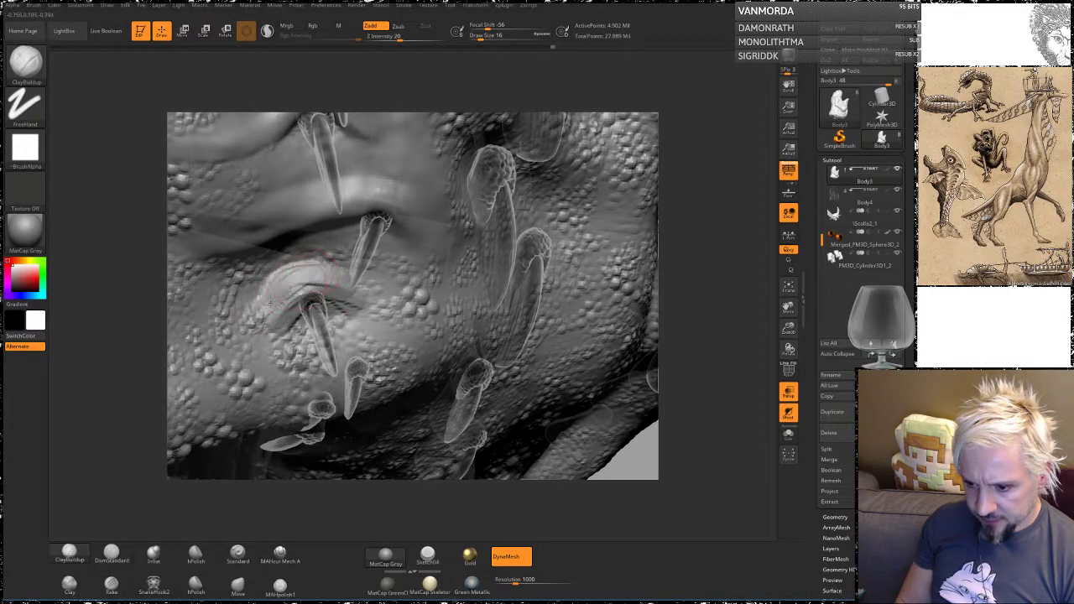
mouse_move(290, 281)
left_mouse_down()
mouse_move(249, 322)
mouse_move(344, 283)
mouse_move(257, 325)
mouse_move(259, 304)
left_mouse_up()
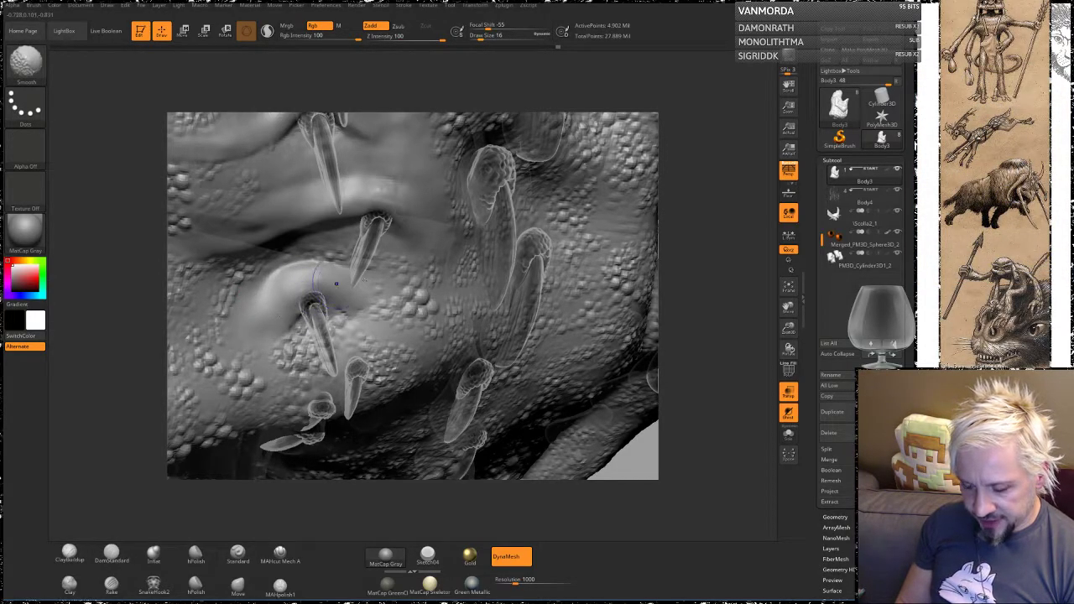
mouse_move(137, 345)
left_mouse_down()
mouse_move(161, 333)
mouse_move(124, 340)
left_mouse_up()
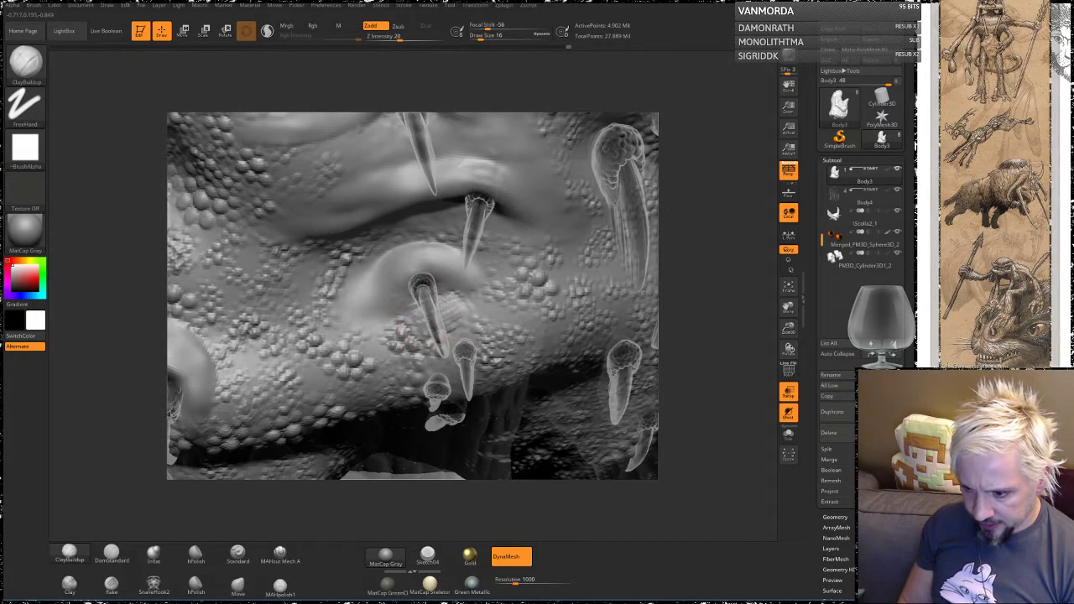
mouse_move(715, 311)
left_mouse_down()
mouse_move(724, 305)
mouse_move(728, 342)
mouse_move(730, 326)
mouse_move(690, 314)
left_mouse_up()
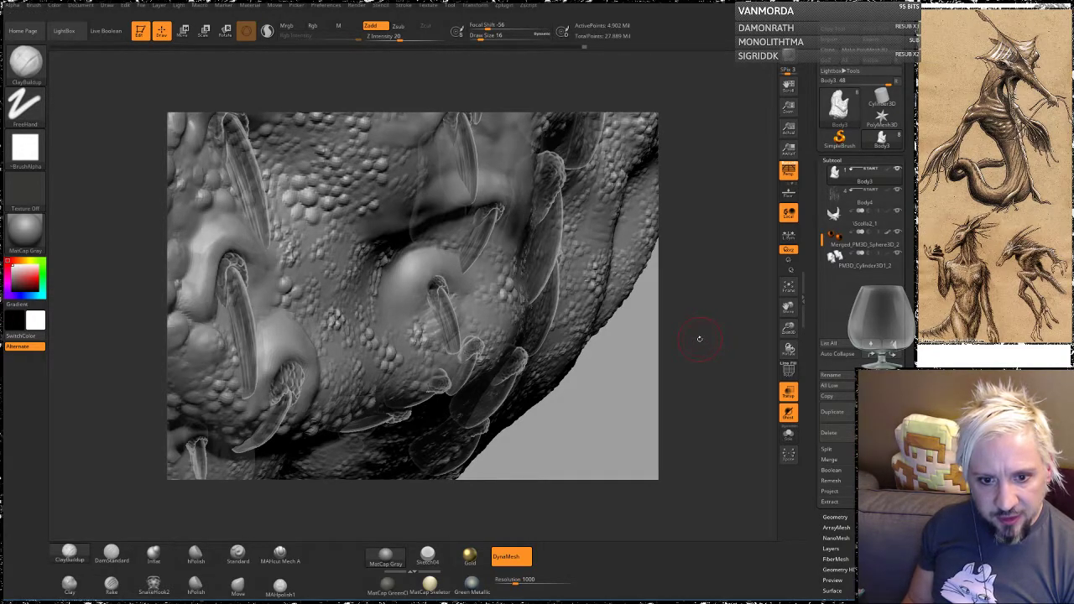
Step: Select the spikes subtool Body4, clear its mask and place the transform gizmo on the small spike beneath the newest fold
mouse_move(612, 401)
left_mouse_down()
mouse_move(611, 360)
mouse_move(597, 398)
mouse_move(438, 252)
left_mouse_up()
left_click(433, 222, "alt")
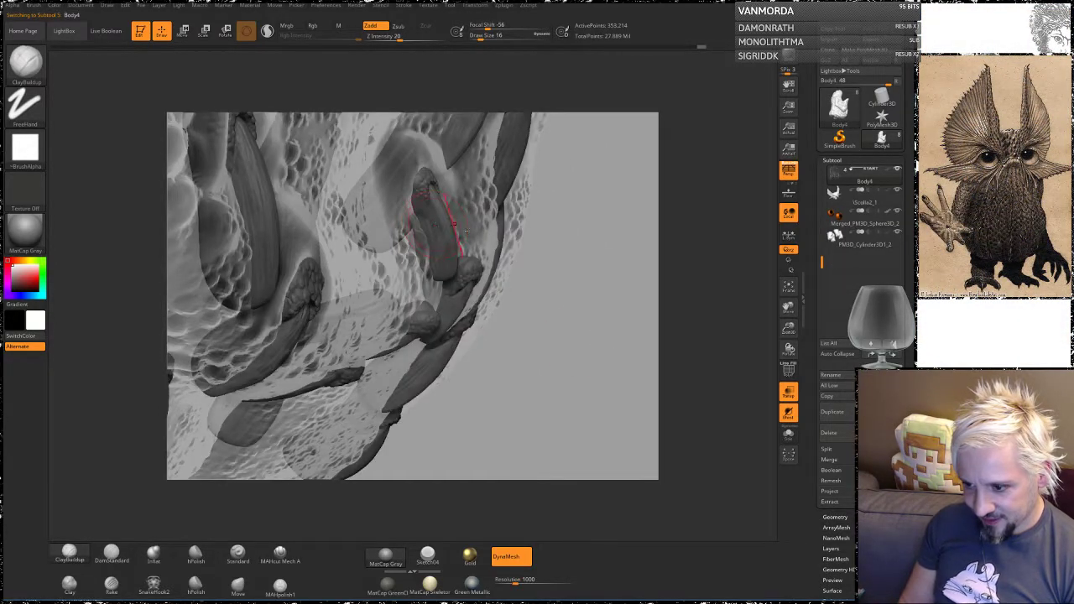
key("w")
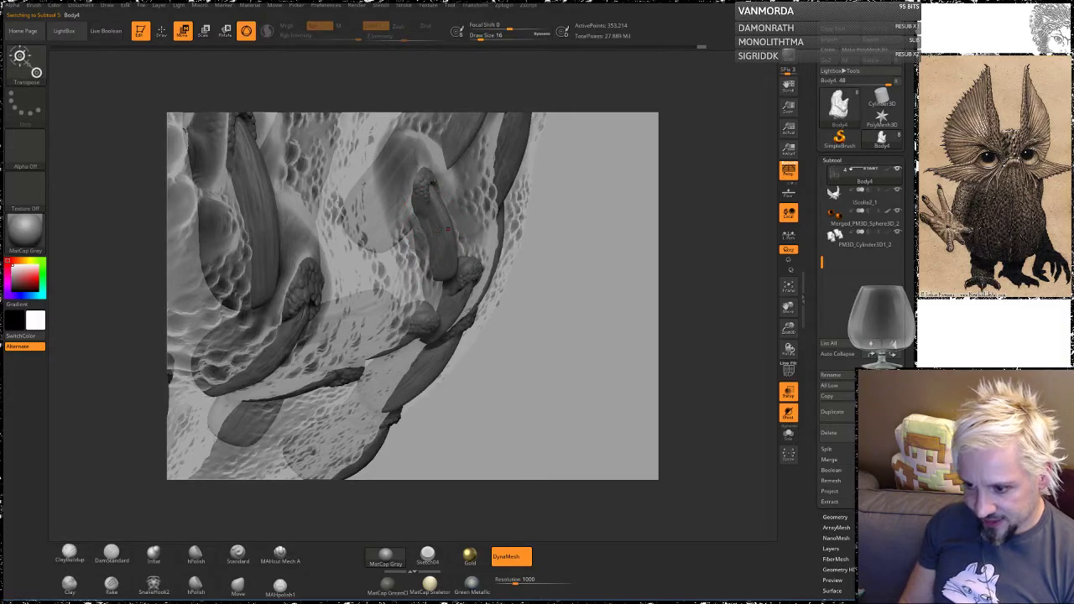
left_click(448, 229, "alt")
left_click_drag(580, 248, 487, 274)
left_click(440, 283, "alt")
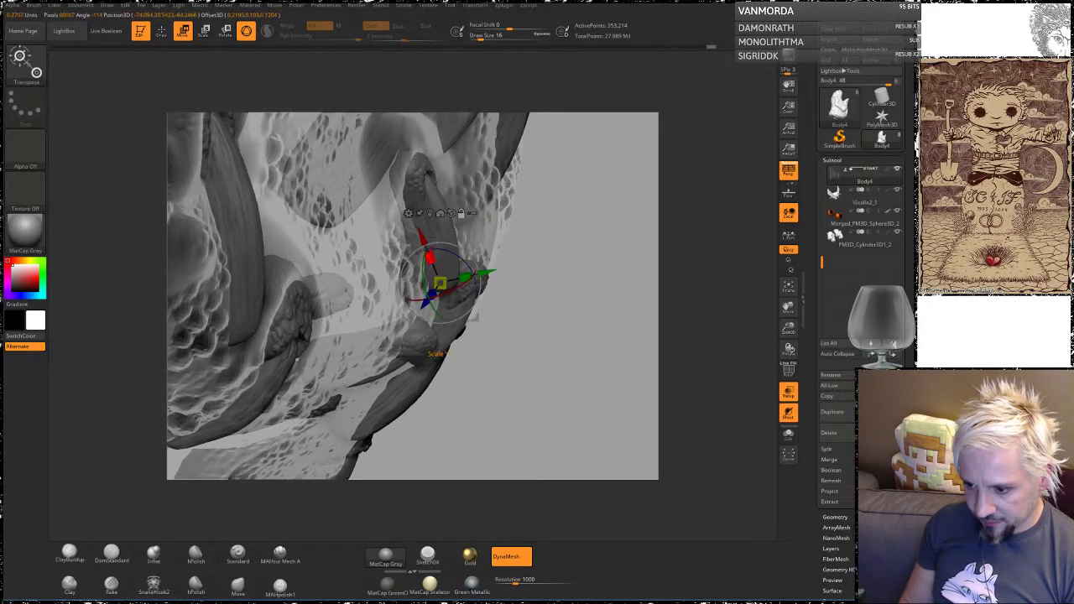
left_click(417, 172, "alt")
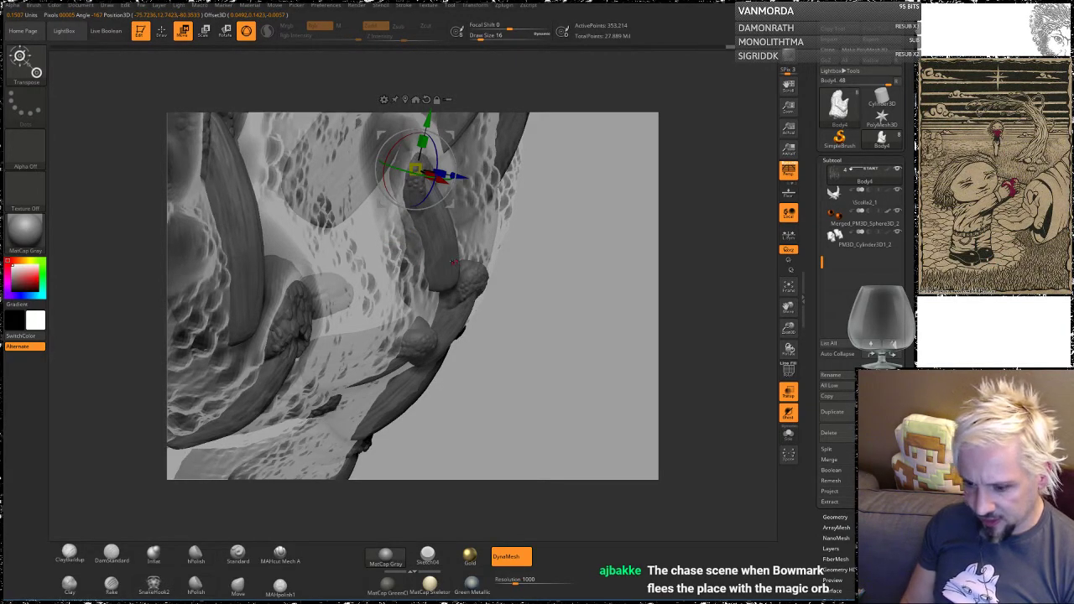
left_click_drag(577, 249, 589, 260, "ctrl")
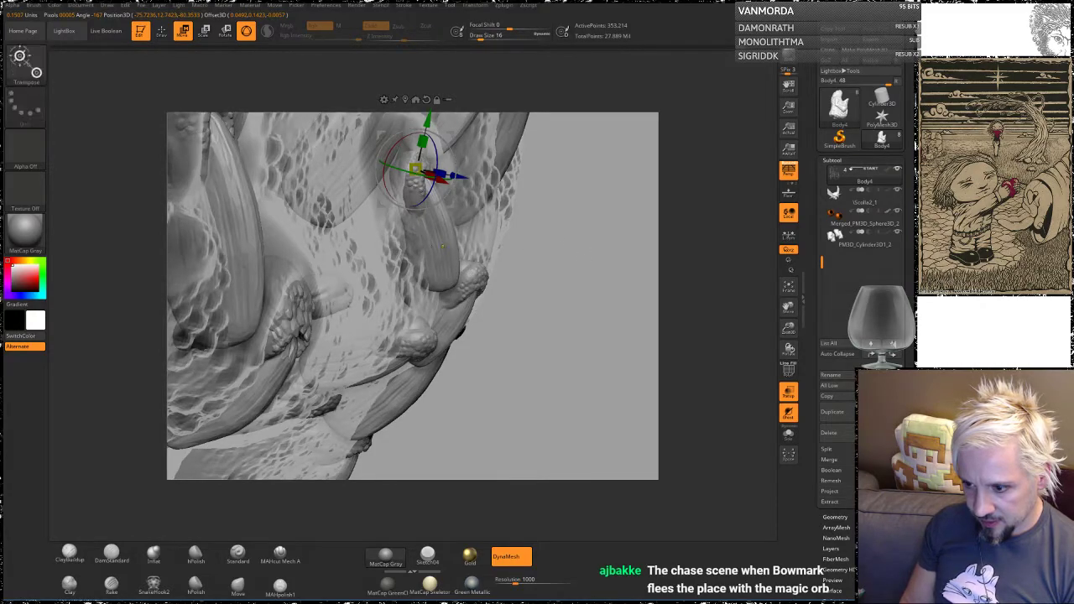
left_click(446, 256)
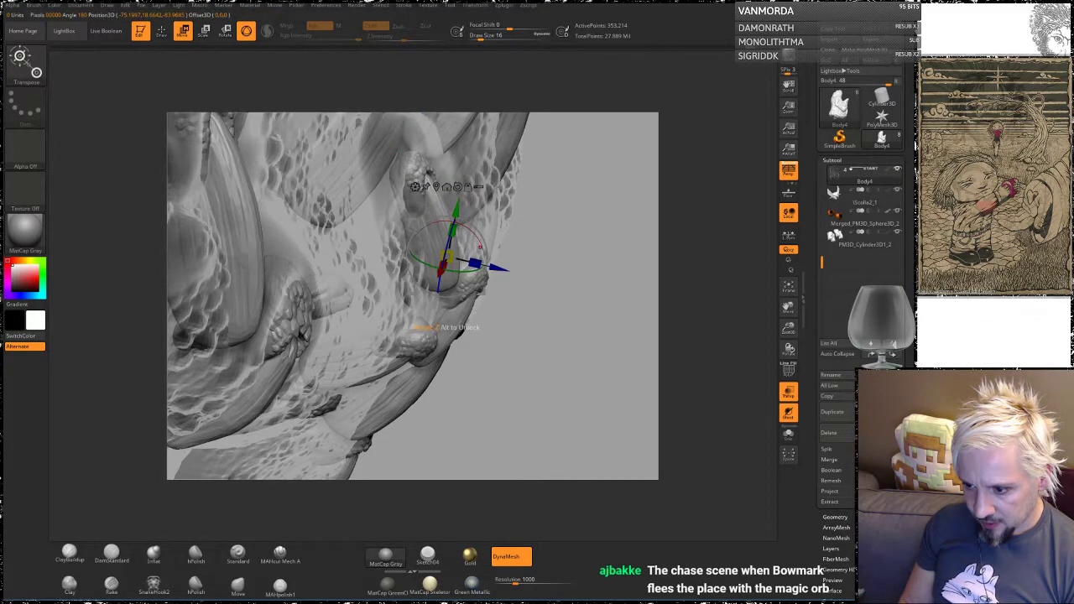
left_click_drag(470, 223, 482, 237)
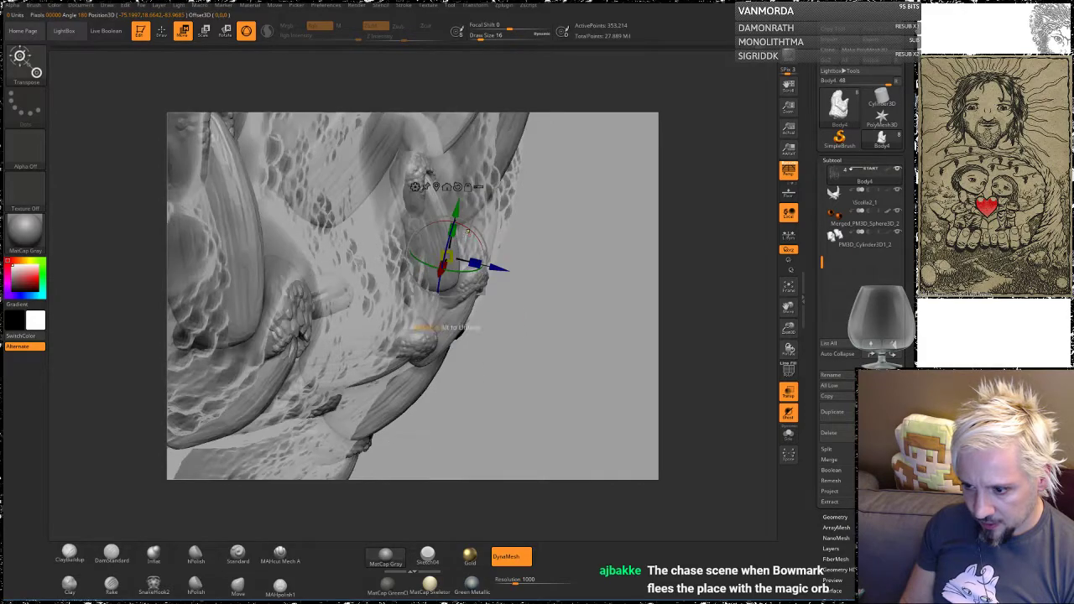
Step: Undo the accidental remesh of the spikes and turn DynaMesh off for both the Body4 and Body3 subtools
left_click(576, 249, "ctrl")
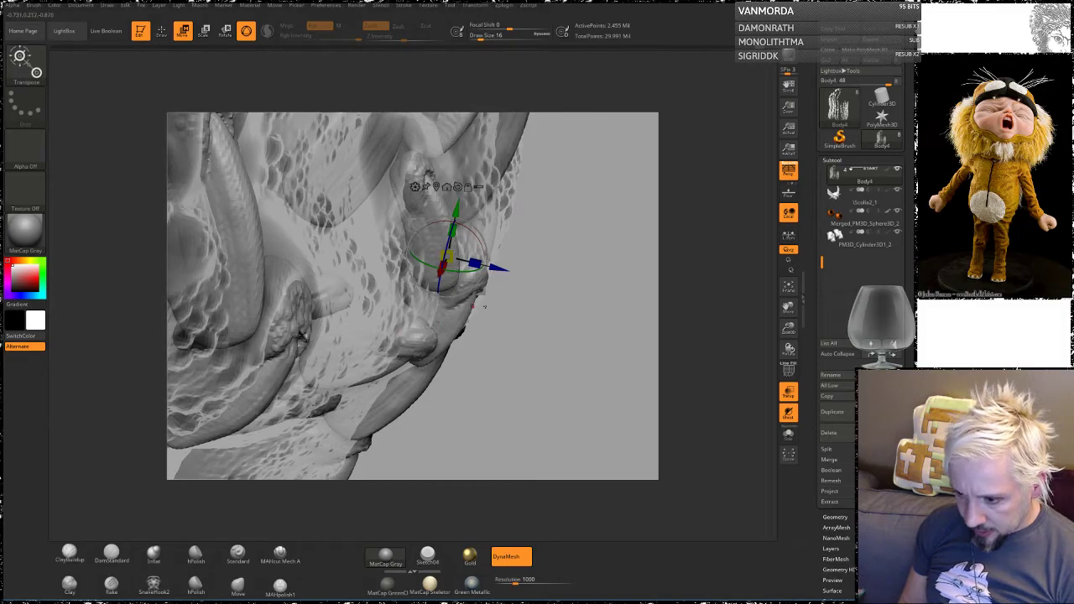
key("shift+d")
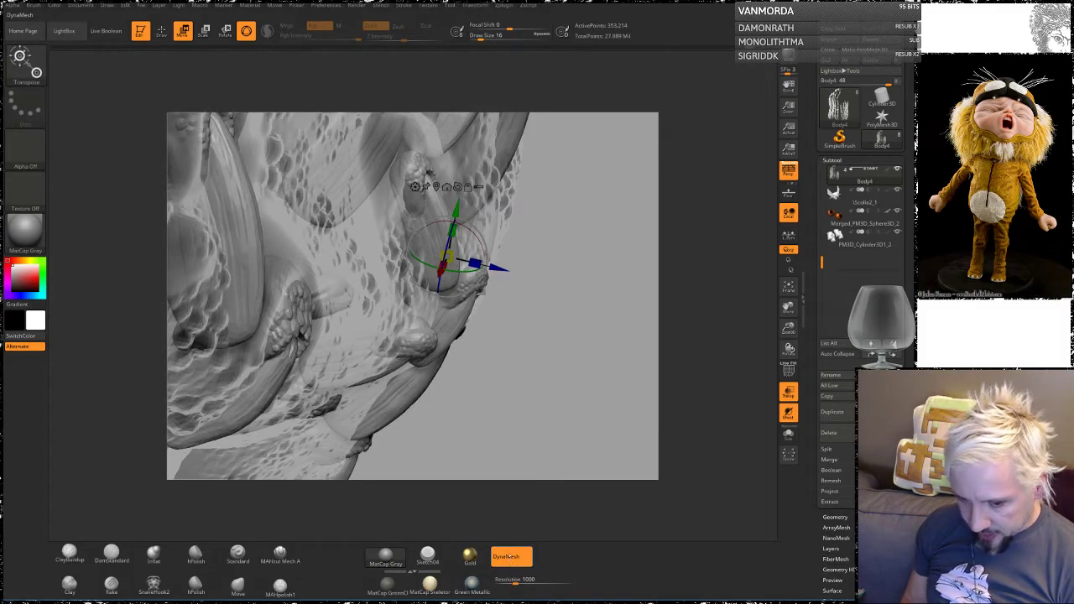
left_click(510, 552)
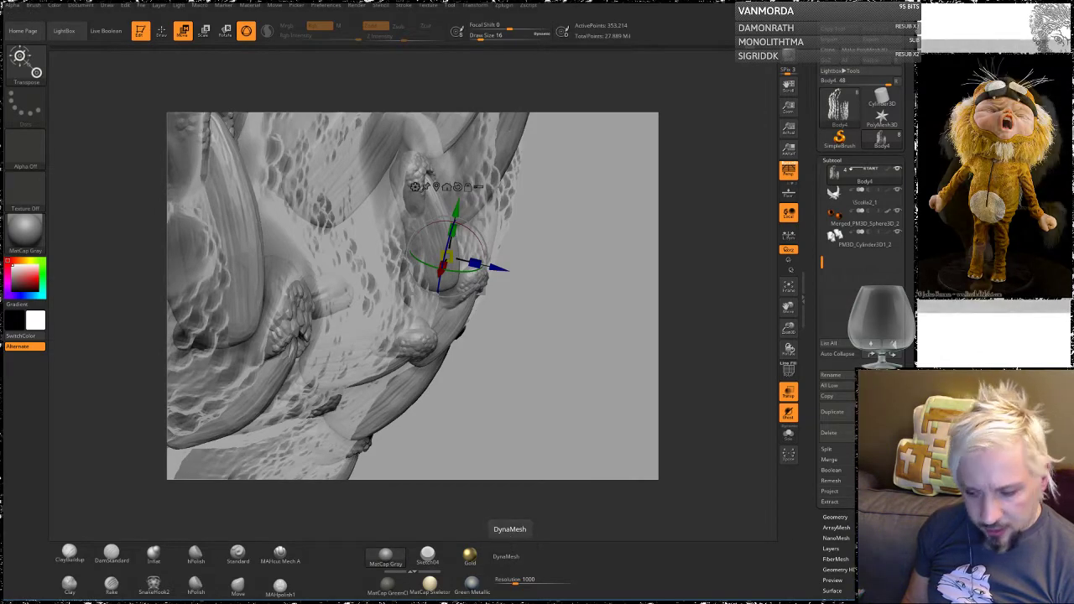
mouse_move(553, 337)
left_mouse_down()
mouse_move(588, 290)
mouse_move(563, 347)
mouse_move(398, 268)
left_mouse_up()
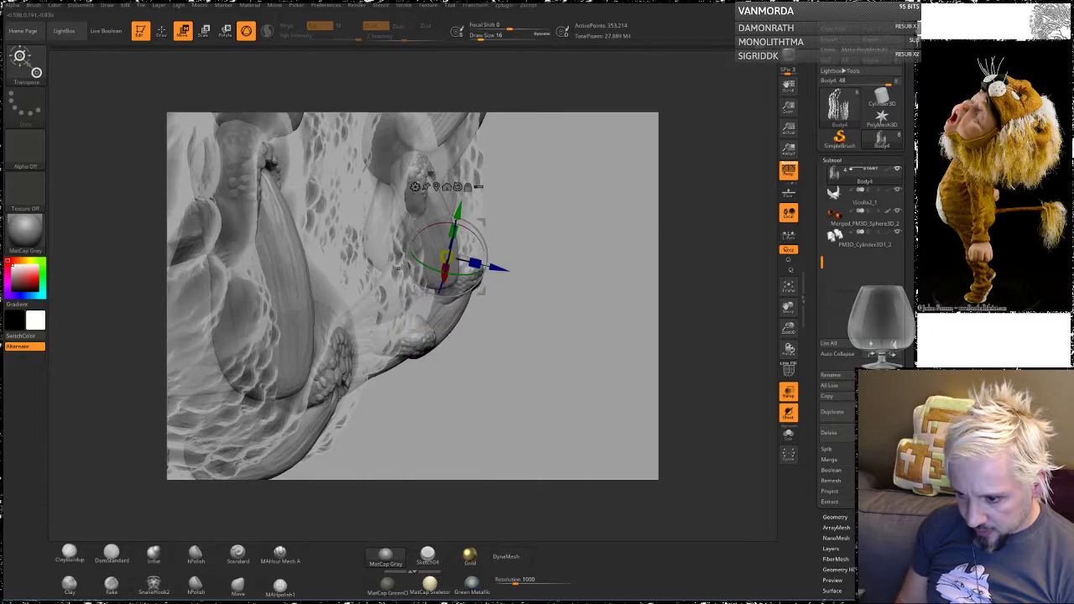
left_click(338, 239, "alt")
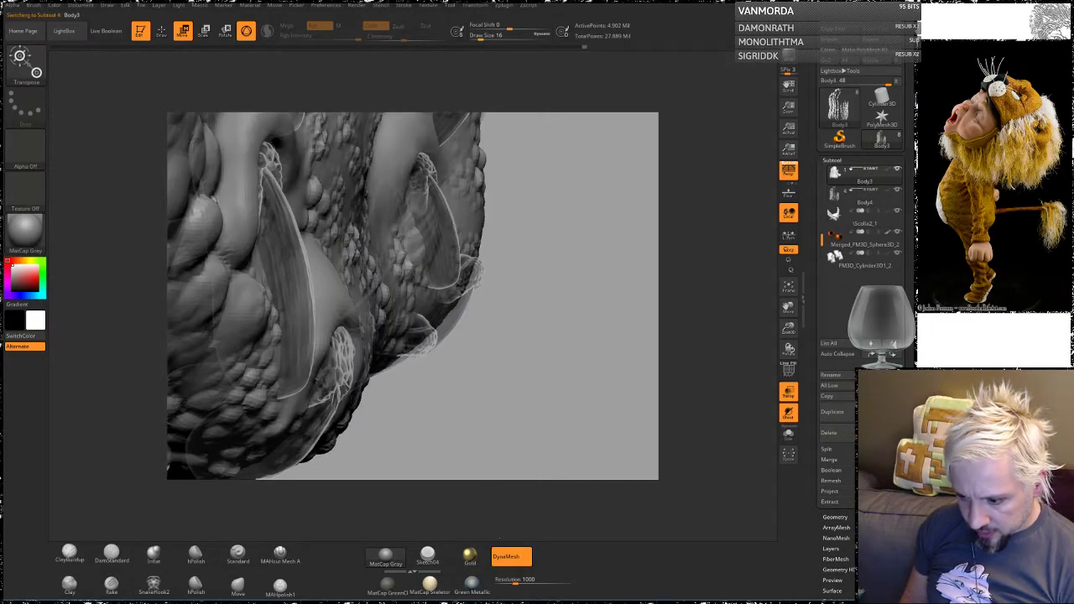
left_click(507, 553)
Step: Return to the Body4 subtool and lasso-mask the small spike beneath the fold, inverting the mask so all other spikes are protected
mouse_move(520, 331)
left_mouse_down()
mouse_move(378, 335)
mouse_move(524, 332)
mouse_move(490, 217)
left_mouse_up()
left_click(486, 211, "alt")
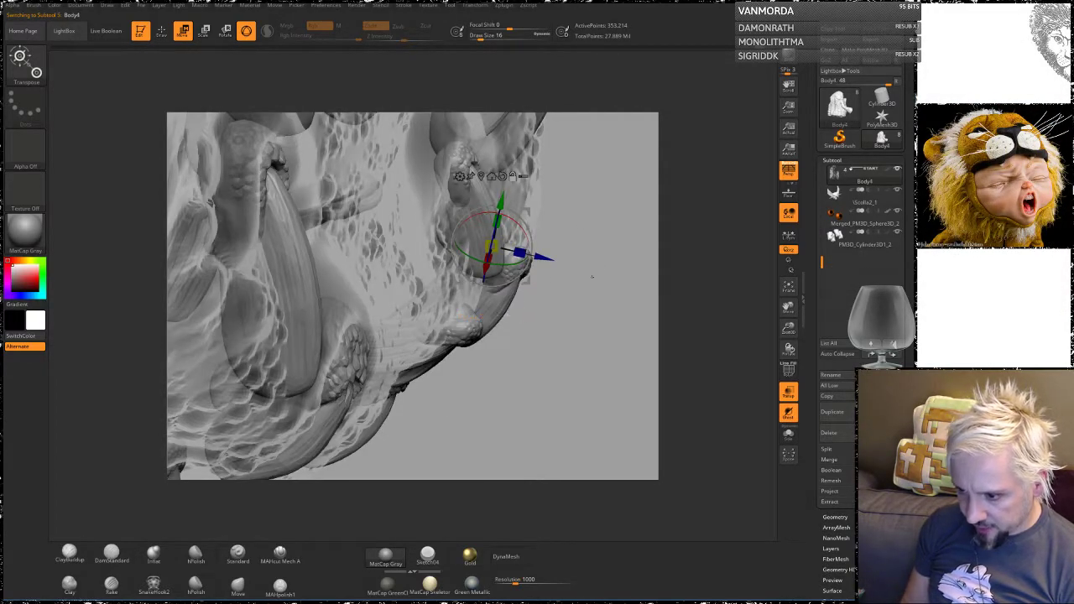
mouse_move(647, 339)
left_mouse_down("alt")
mouse_move(554, 340)
mouse_move(560, 363)
mouse_move(552, 359)
left_mouse_up("alt")
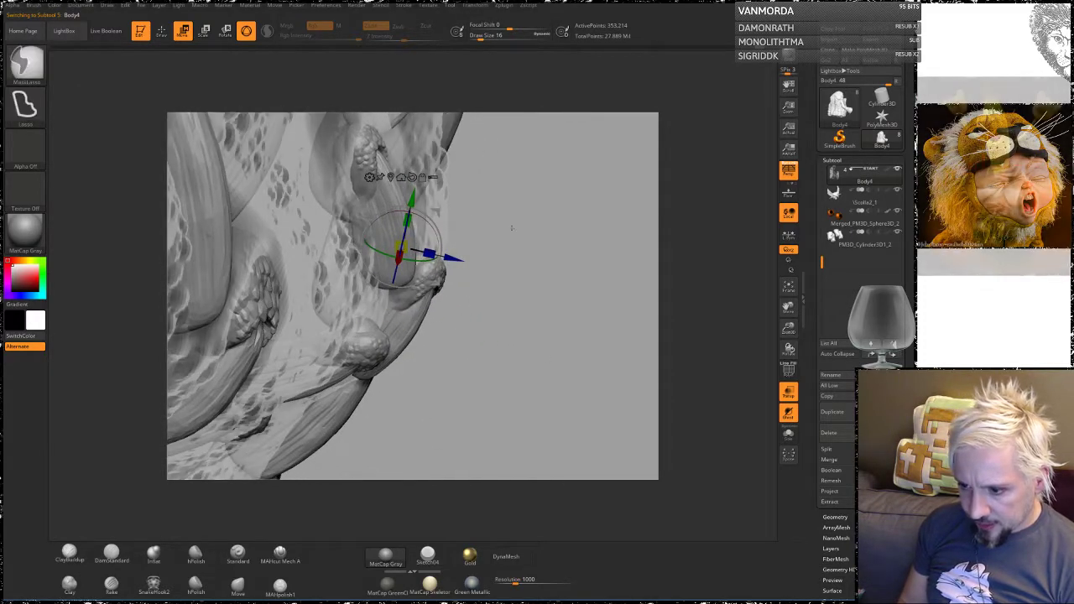
key("ctrl")
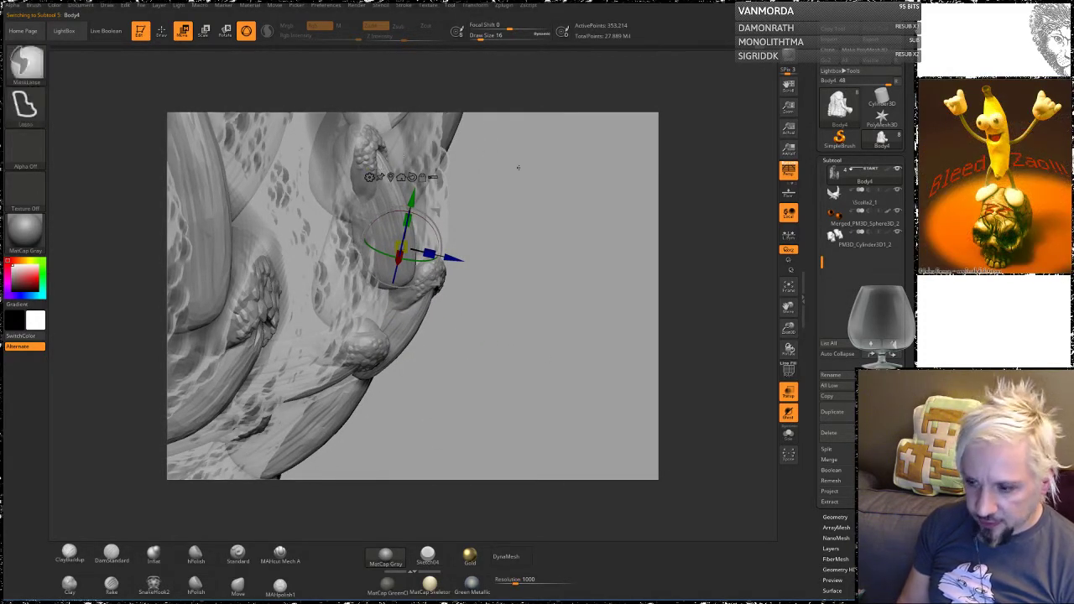
mouse_move(545, 215)
left_mouse_down("ctrl")
mouse_move(500, 225)
mouse_move(475, 209)
mouse_move(513, 204)
mouse_move(504, 212)
mouse_move(430, 187)
left_mouse_up("ctrl")
key("ctrl")
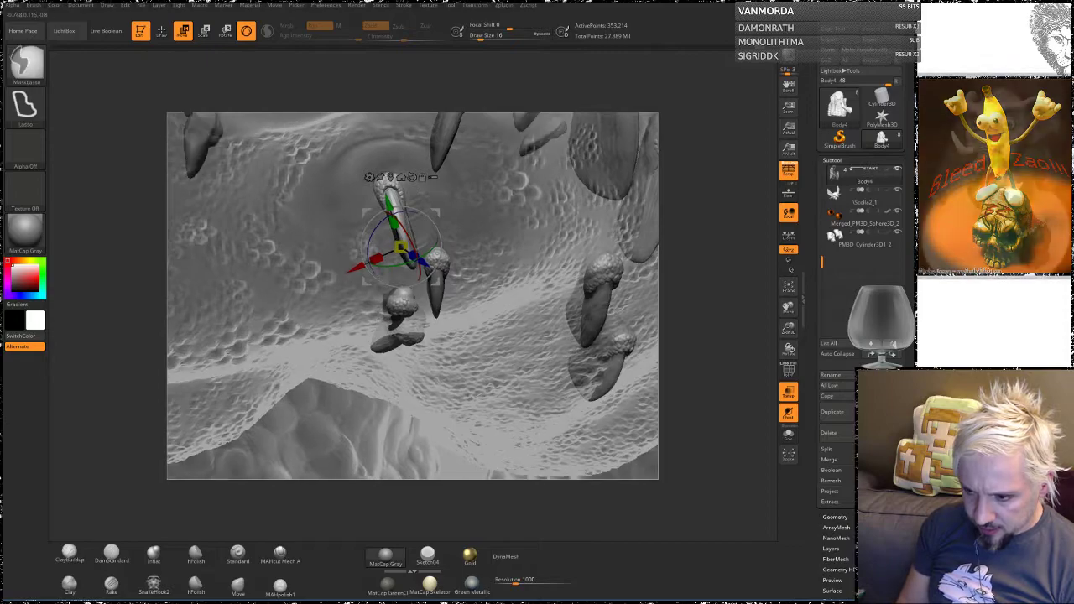
mouse_move(379, 150)
left_mouse_down("ctrl")
mouse_move(355, 225)
mouse_move(396, 273)
mouse_move(412, 278)
mouse_move(424, 261)
mouse_move(424, 274)
left_mouse_up("ctrl")
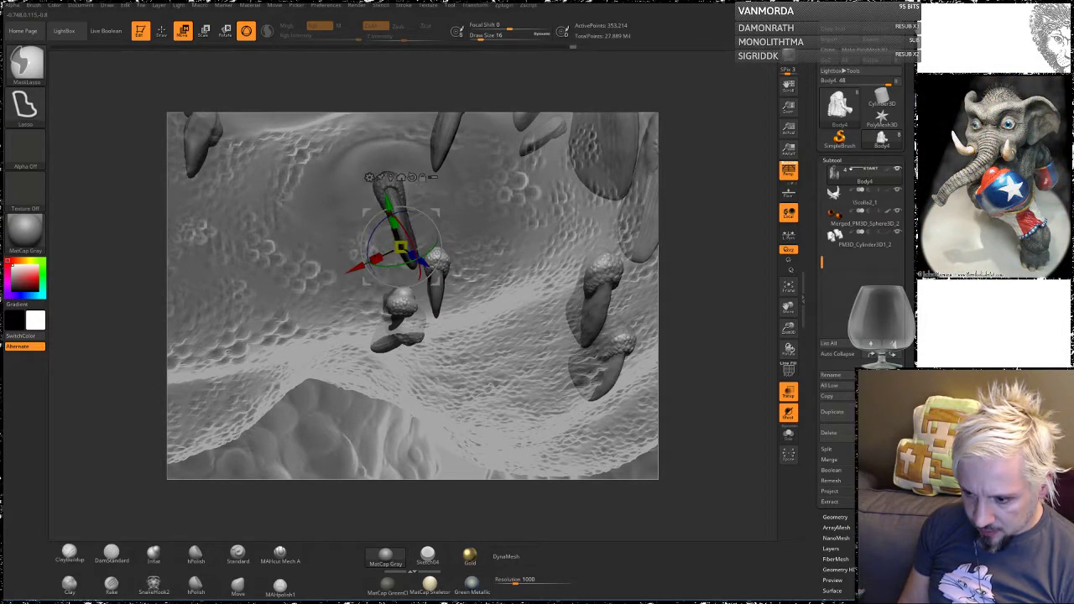
mouse_move(463, 230)
left_mouse_down("ctrl+alt")
mouse_move(422, 277)
mouse_move(431, 241)
left_mouse_up("ctrl+alt")
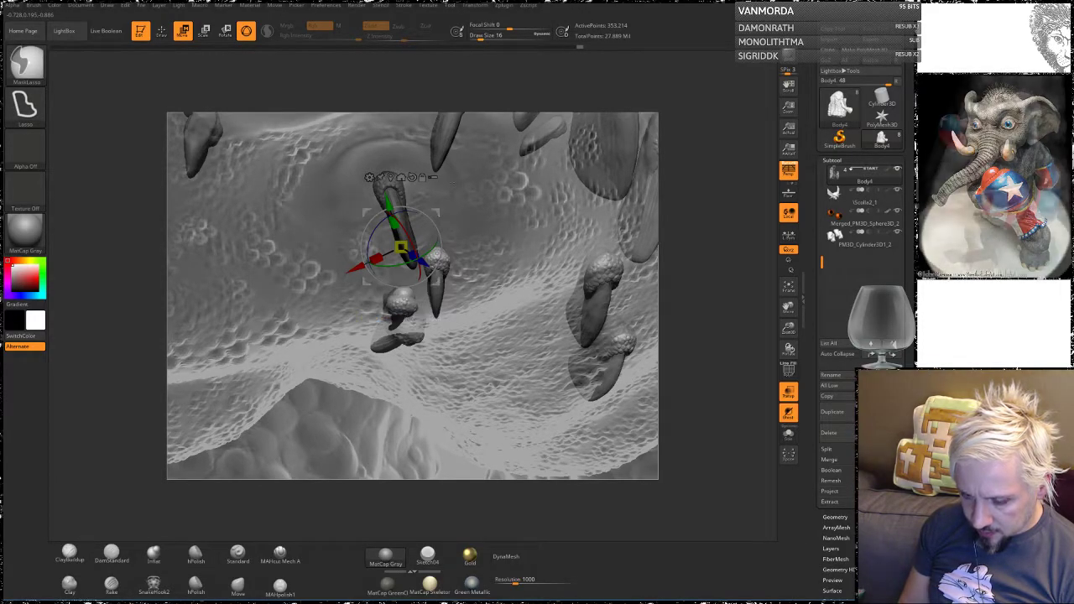
left_click(296, 271, "ctrl")
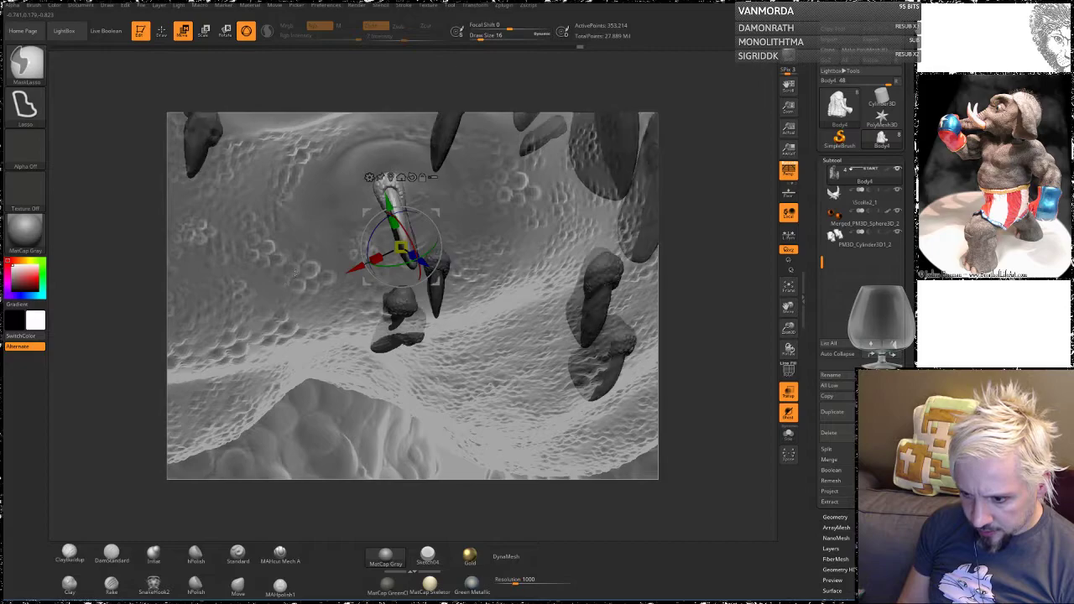
Step: Bring the gizmo to the base of the unmasked spike and reposition the spike closer against the skin under its fold
mouse_move(336, 223)
right_mouse_down()
mouse_move(551, 201)
mouse_move(579, 217)
right_mouse_up()
left_click_drag(579, 217, 467, 188)
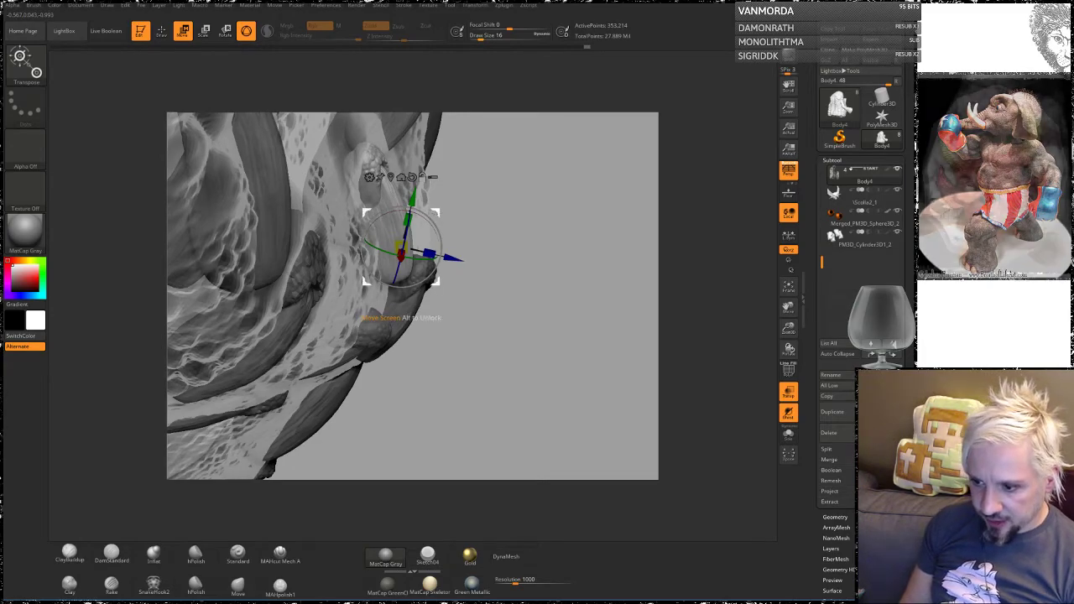
left_click_drag(403, 252, 385, 194)
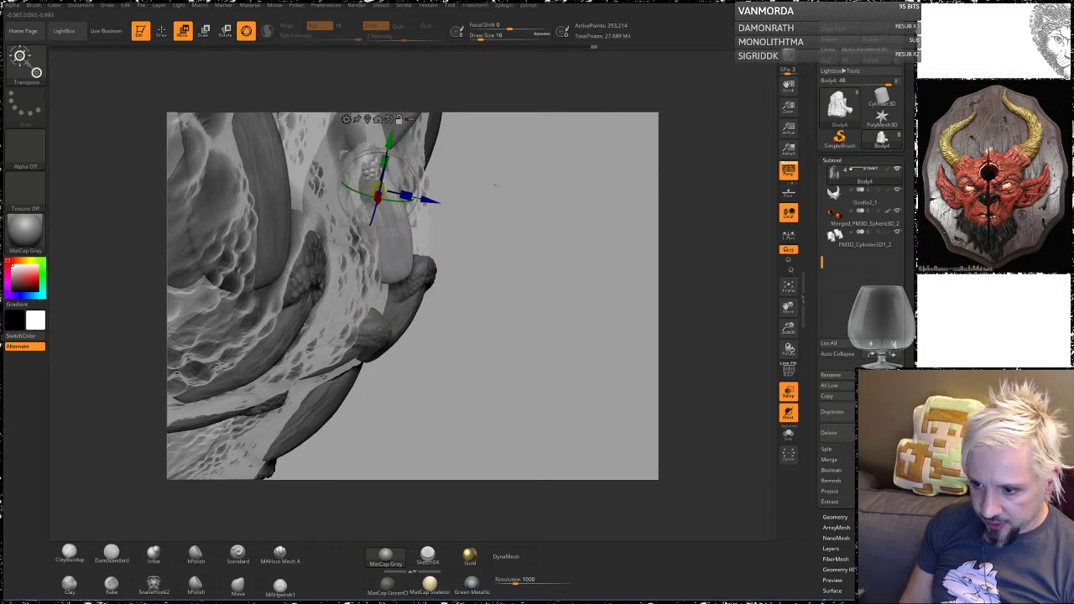
mouse_move(520, 183)
left_mouse_down()
mouse_move(532, 192)
mouse_move(503, 195)
left_mouse_up()
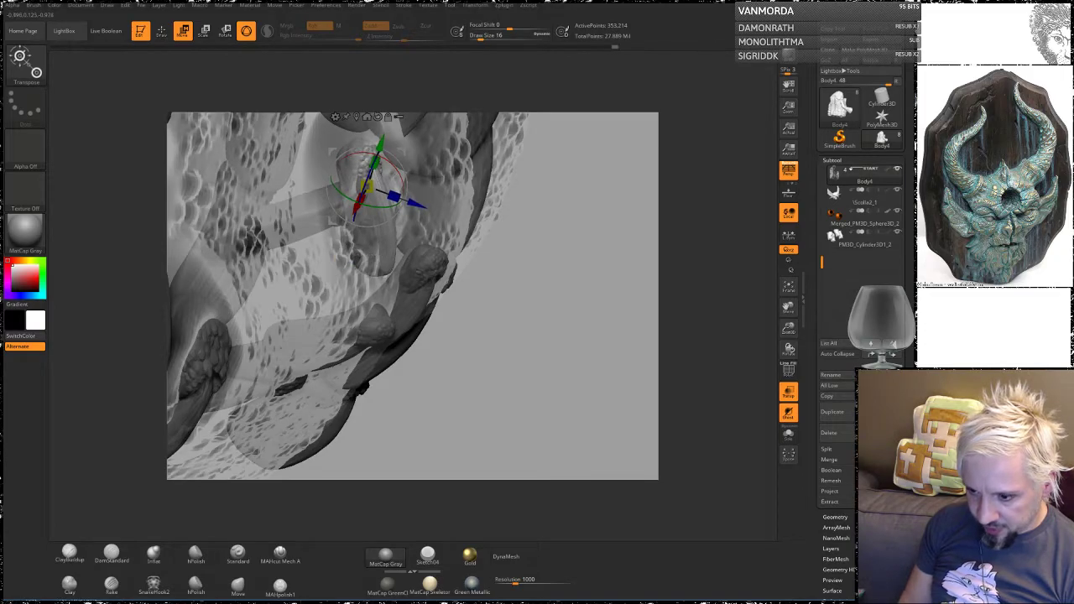
mouse_move(554, 251)
left_mouse_down()
mouse_move(470, 252)
mouse_move(573, 255)
left_mouse_up()
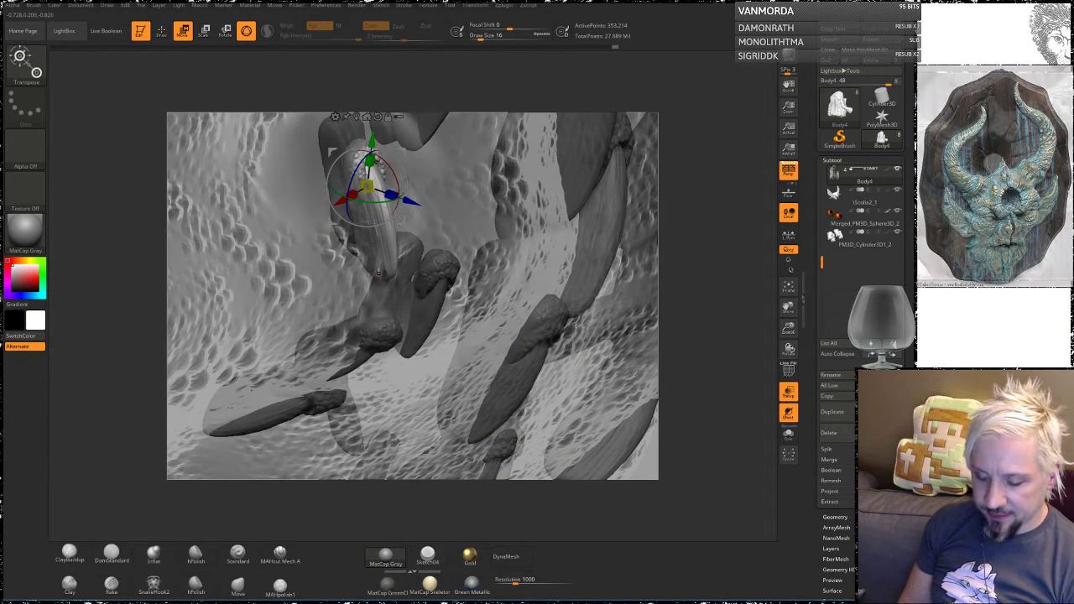
Step: Switch to the Body3 subtool and build up the fold above the repositioned spike's base with ClayBuildup, smoothing around it
key("q")
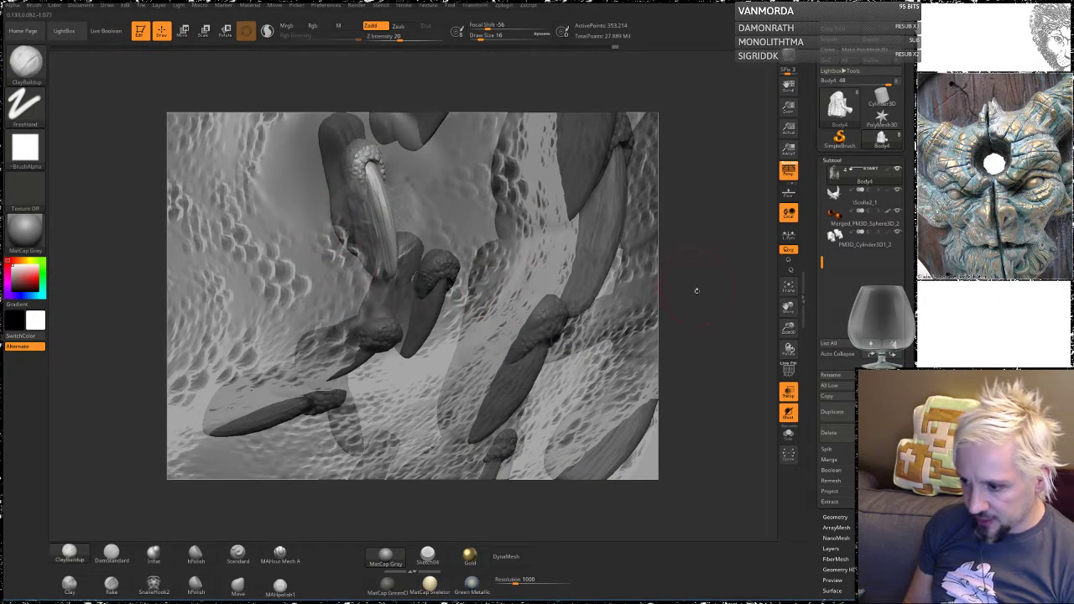
left_click_drag(696, 290, 655, 273)
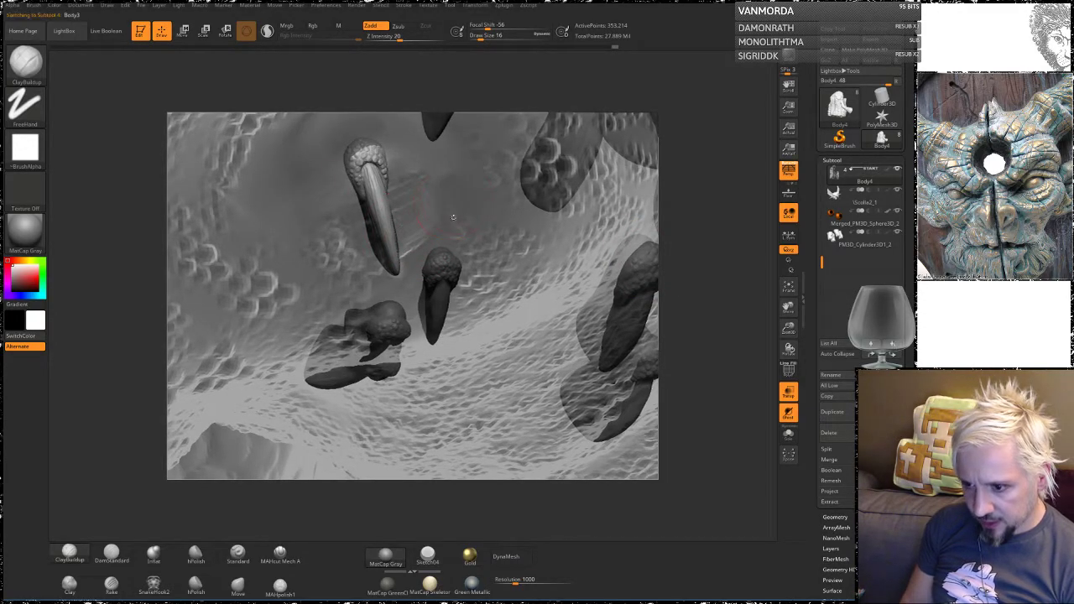
left_click(399, 224, "alt")
key("shift")
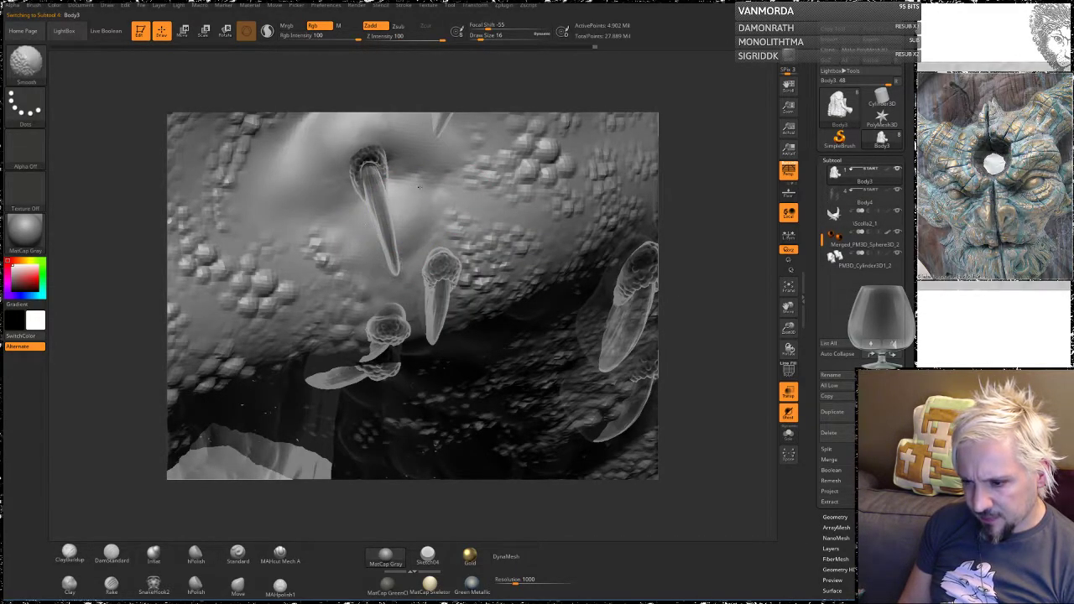
mouse_move(432, 178)
left_mouse_down()
mouse_move(295, 168)
mouse_move(395, 161)
mouse_move(324, 143)
mouse_move(330, 163)
left_mouse_up()
mouse_move(411, 168)
left_mouse_down("shift")
mouse_move(342, 158)
mouse_move(376, 134)
left_mouse_up("shift")
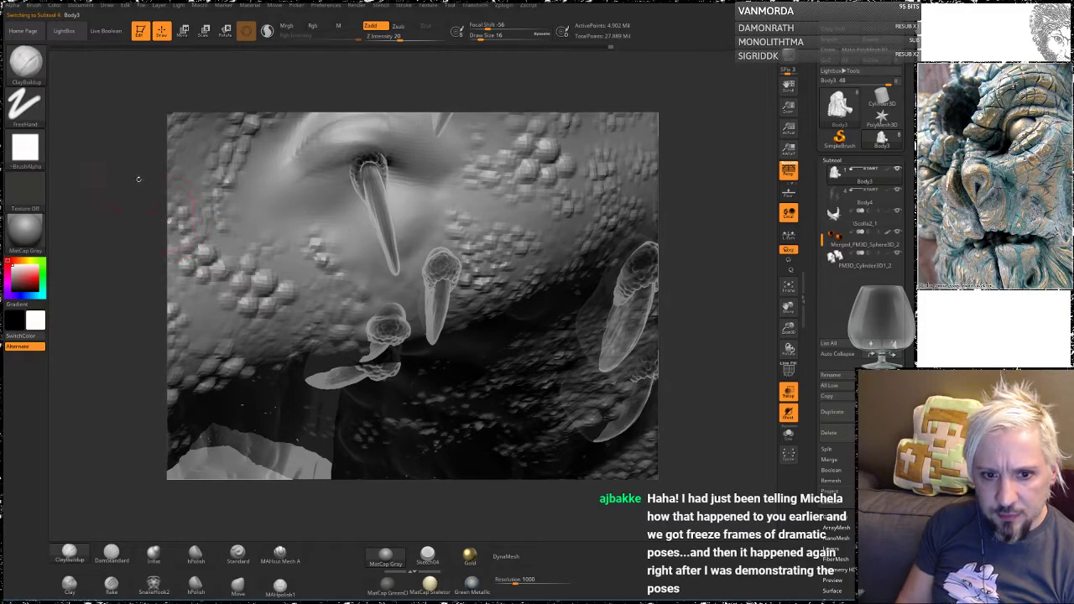
Step: Extend the fold's arch down beside the spike with ClayBuildup, deepen the crease beneath it and smooth its surface
left_click_drag(143, 168, 149, 196)
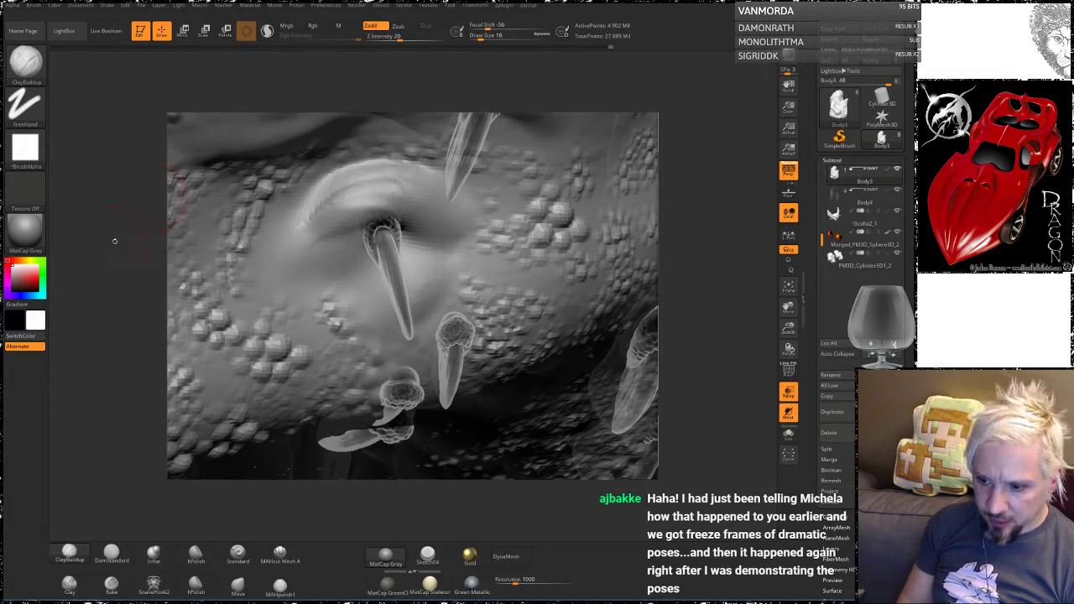
mouse_move(317, 211)
left_mouse_down("shift")
mouse_move(400, 187)
mouse_move(314, 226)
mouse_move(358, 207)
left_mouse_up("shift")
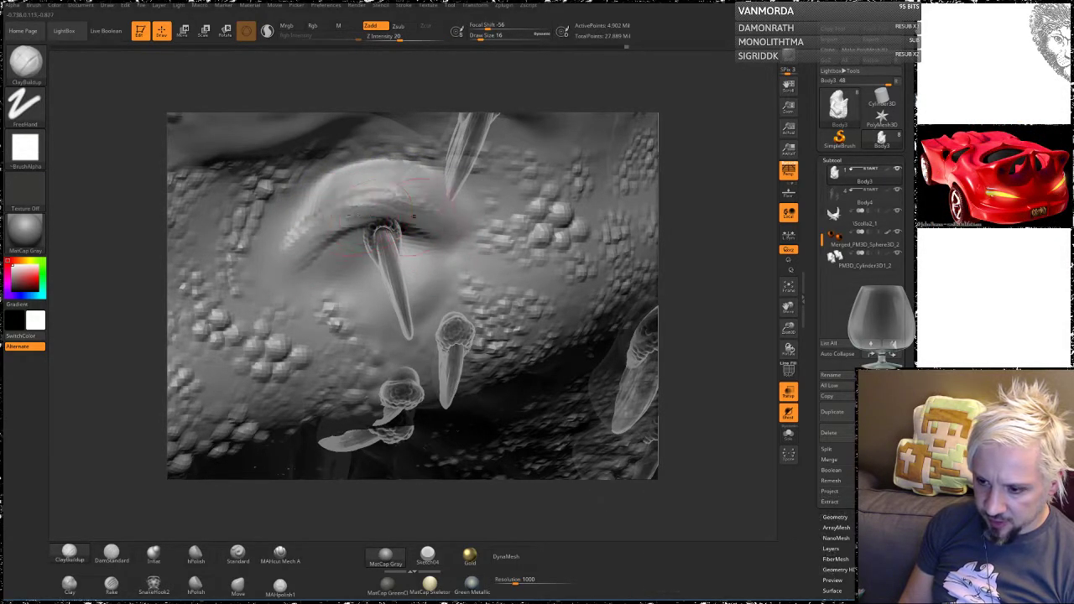
key("shift")
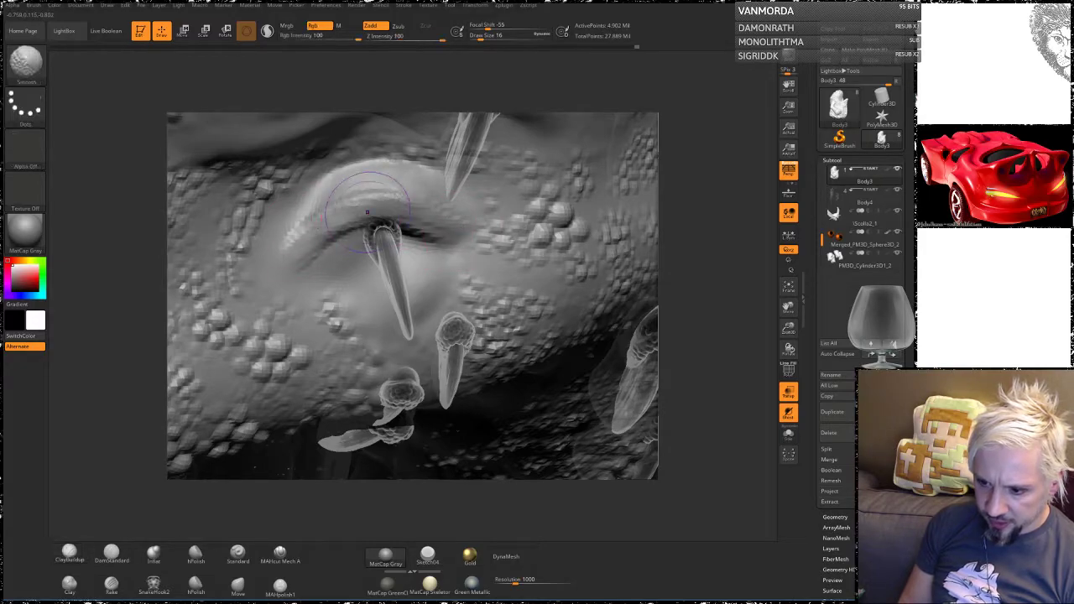
mouse_move(367, 211)
left_mouse_down("shift")
mouse_move(327, 233)
mouse_move(398, 229)
mouse_move(361, 217)
left_mouse_up("shift")
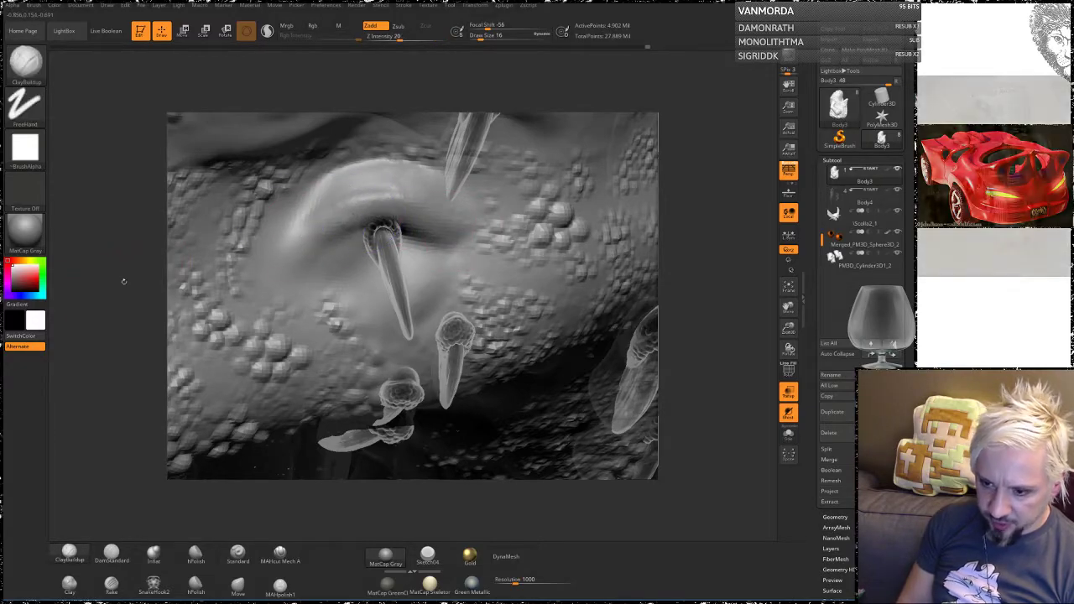
mouse_move(124, 281)
left_mouse_down()
mouse_move(228, 285)
mouse_move(116, 279)
left_mouse_up()
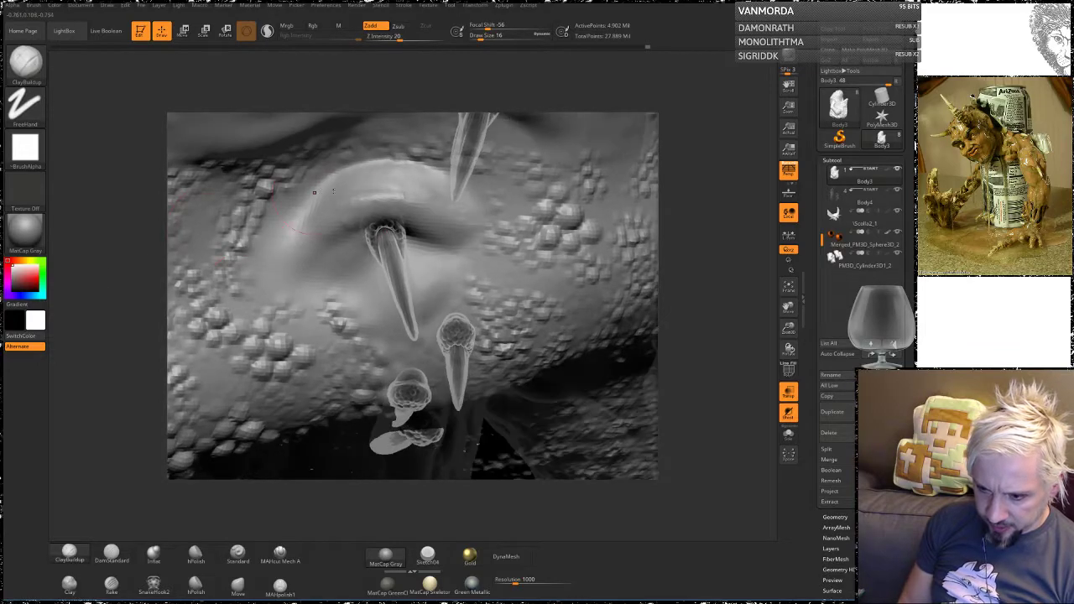
left_click_drag(385, 191, 369, 200, "shift")
Step: Extend the fold over the small spike diagonally down past its base with ClayBuildup and smooth the new ridge
mouse_move(132, 324)
left_mouse_down("alt")
mouse_move(105, 278)
mouse_move(117, 323)
left_mouse_up("alt")
left_click_drag(708, 220, 702, 239)
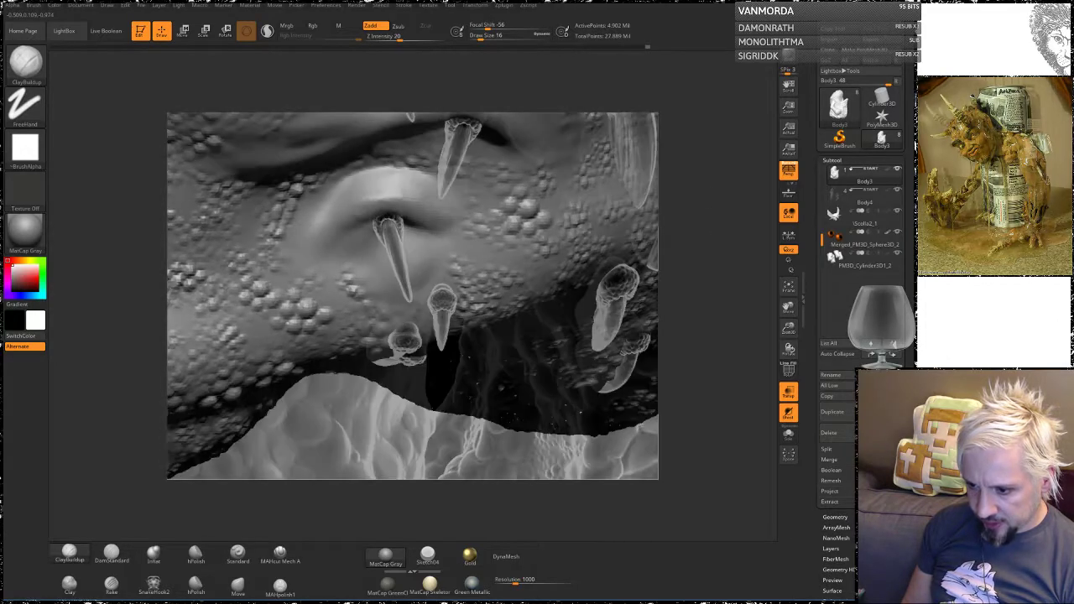
mouse_move(414, 211)
left_mouse_down()
mouse_move(499, 235)
mouse_move(492, 224)
left_mouse_up()
key("shift")
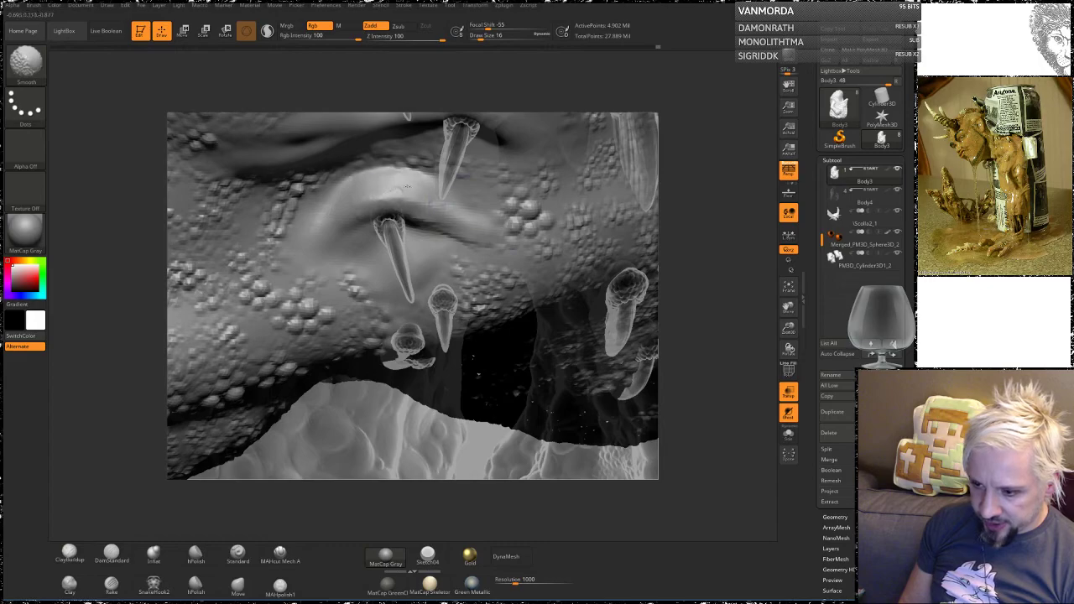
left_click_drag(699, 245, 712, 255)
Step: Reduce ClayBuildup's draw size to 11 and refine the skin around the spike's base and between the two neighbouring folds
key("space")
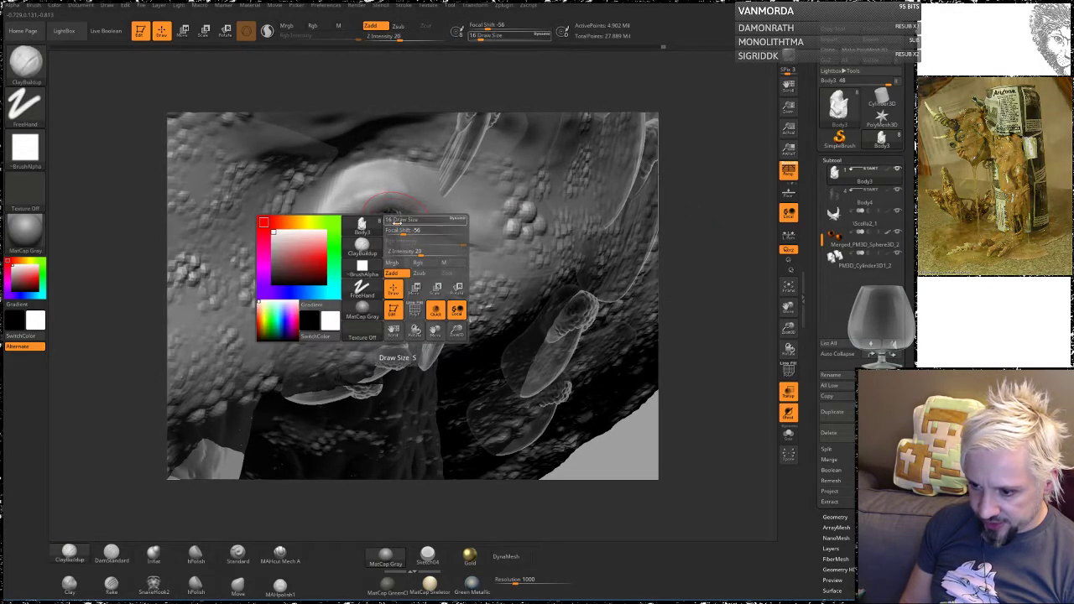
left_click(393, 221)
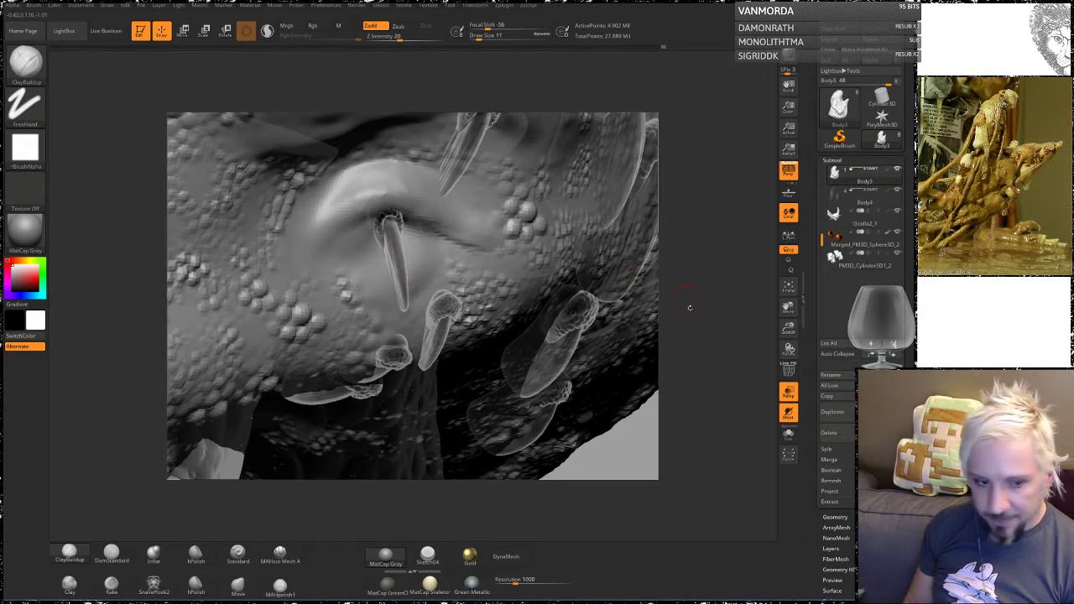
left_click_drag(690, 307, 673, 271)
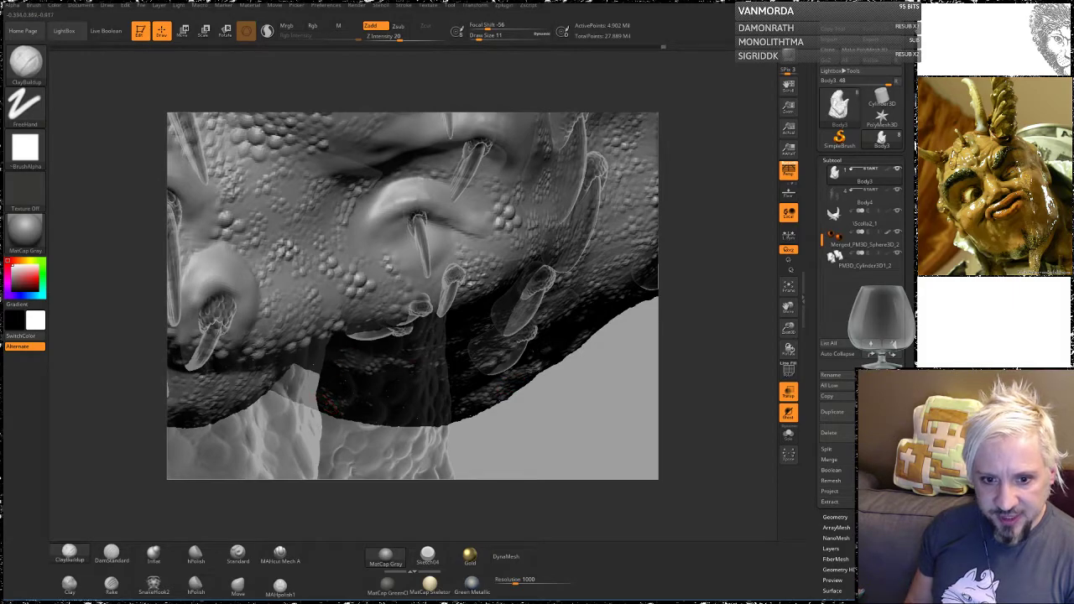
mouse_move(598, 398)
left_mouse_down()
mouse_move(646, 377)
mouse_move(604, 391)
mouse_move(583, 355)
mouse_move(591, 416)
mouse_move(579, 390)
mouse_move(587, 357)
left_mouse_up()
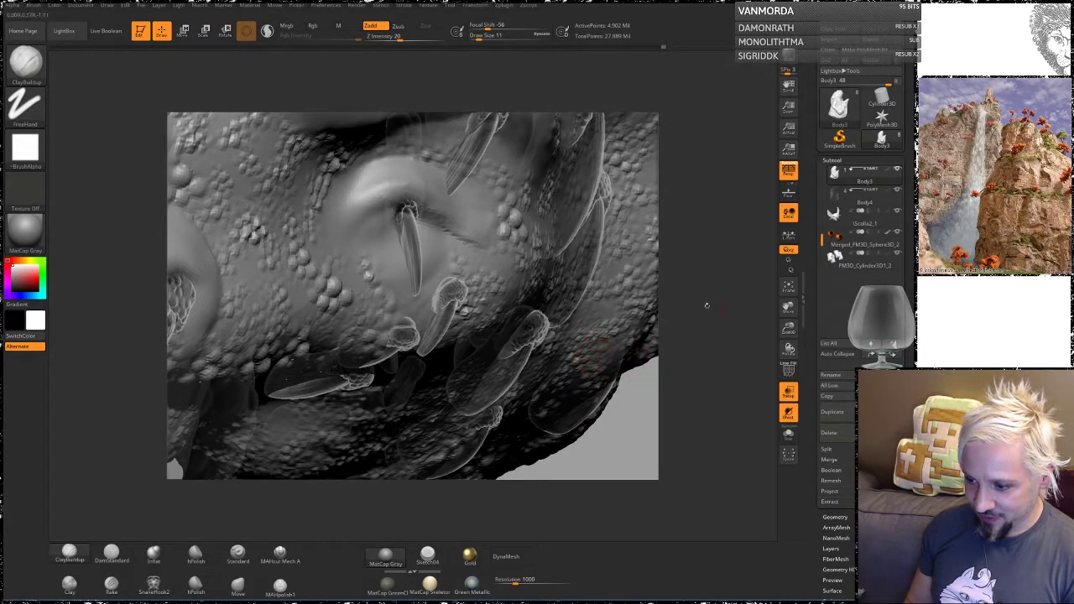
mouse_move(707, 306)
left_mouse_down()
mouse_move(700, 313)
mouse_move(696, 304)
left_mouse_up()
left_click_drag(684, 296, 646, 297)
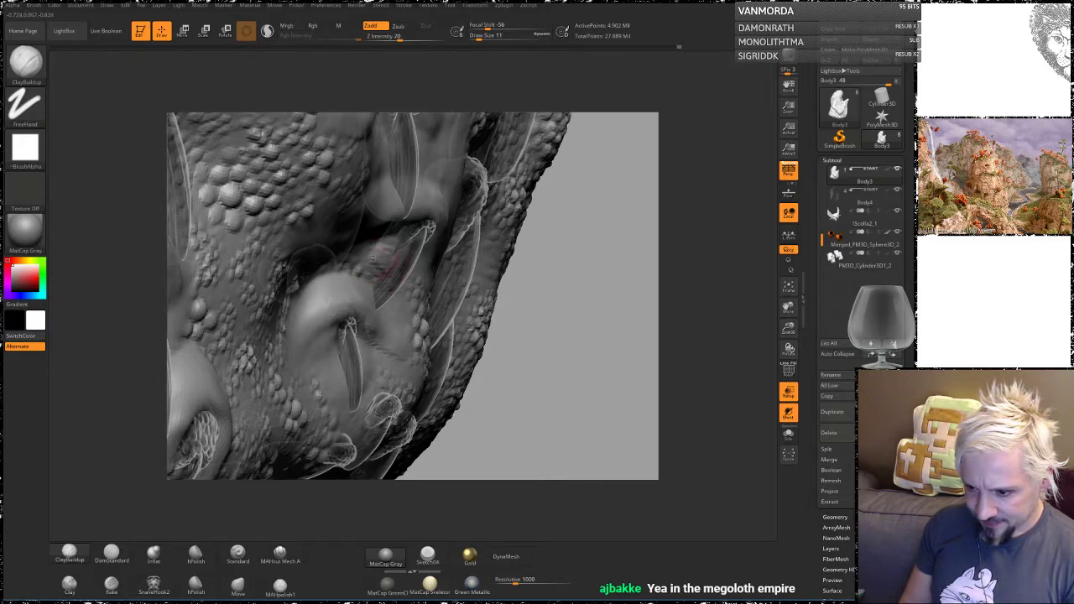
mouse_move(373, 258)
left_mouse_down()
mouse_move(368, 282)
mouse_move(383, 274)
mouse_move(391, 242)
mouse_move(382, 266)
mouse_move(391, 262)
mouse_move(376, 250)
left_mouse_up()
mouse_move(587, 357)
left_mouse_down()
mouse_move(482, 334)
mouse_move(426, 294)
mouse_move(448, 345)
mouse_move(469, 346)
mouse_move(455, 327)
left_mouse_up()
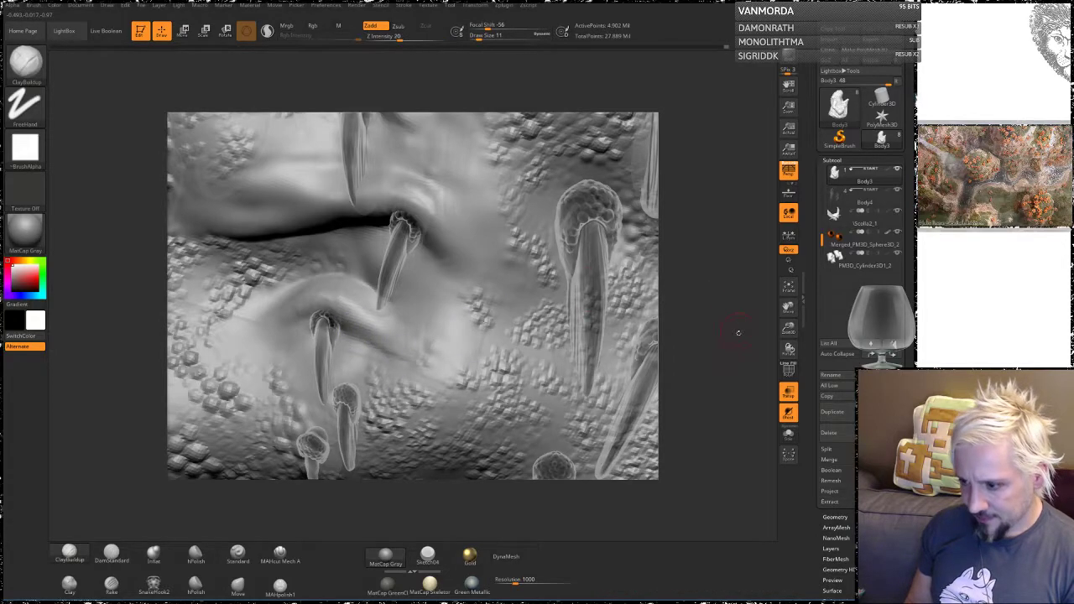
Step: Switch to the Body4 subtool and hide the small spike crowded directly beneath the folded spike, keeping the other spikes visible
left_click_drag(739, 333, 724, 109, "alt")
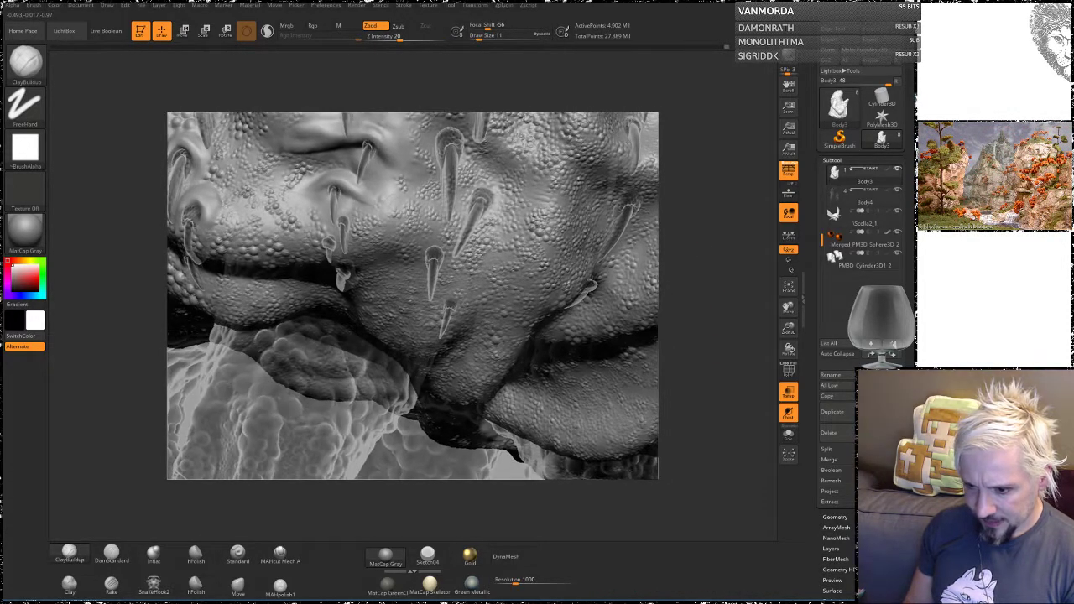
mouse_move(716, 284)
left_mouse_down()
mouse_move(703, 277)
mouse_move(750, 277)
left_mouse_up()
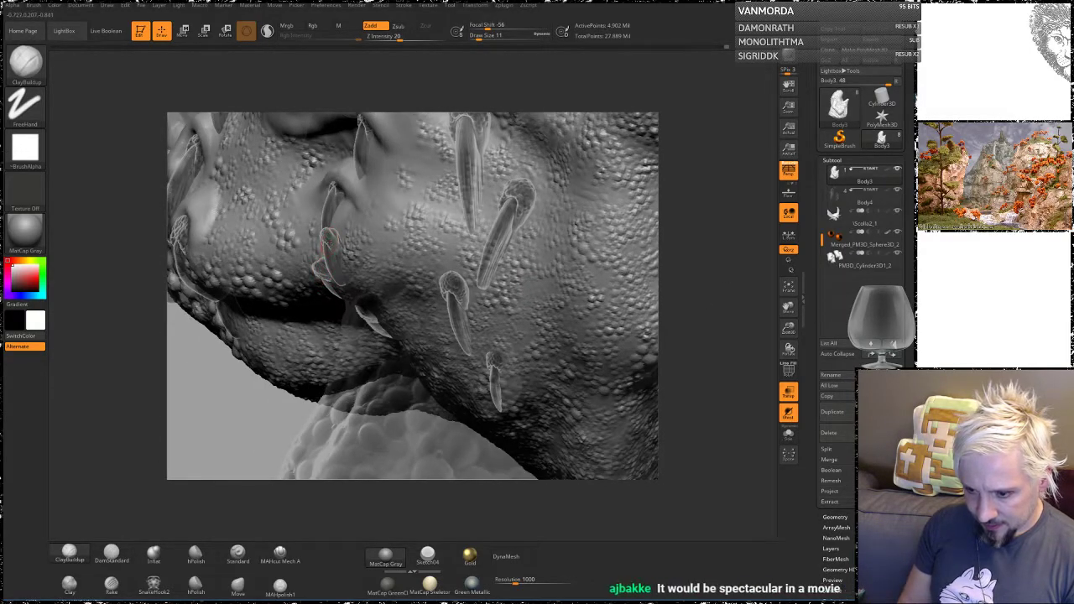
left_click(328, 243, "alt")
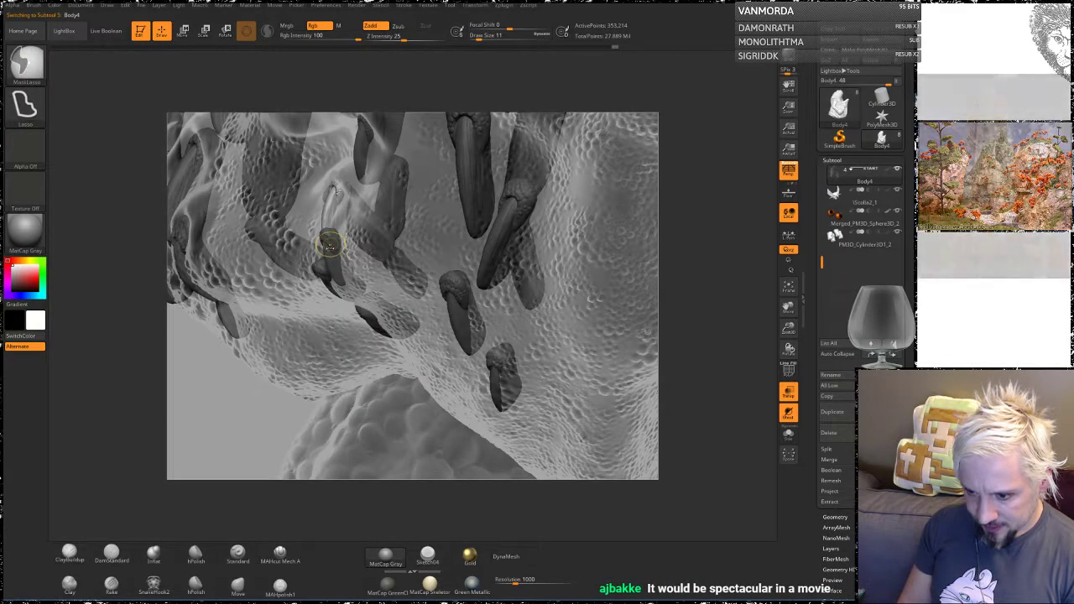
key("ctrl+shift")
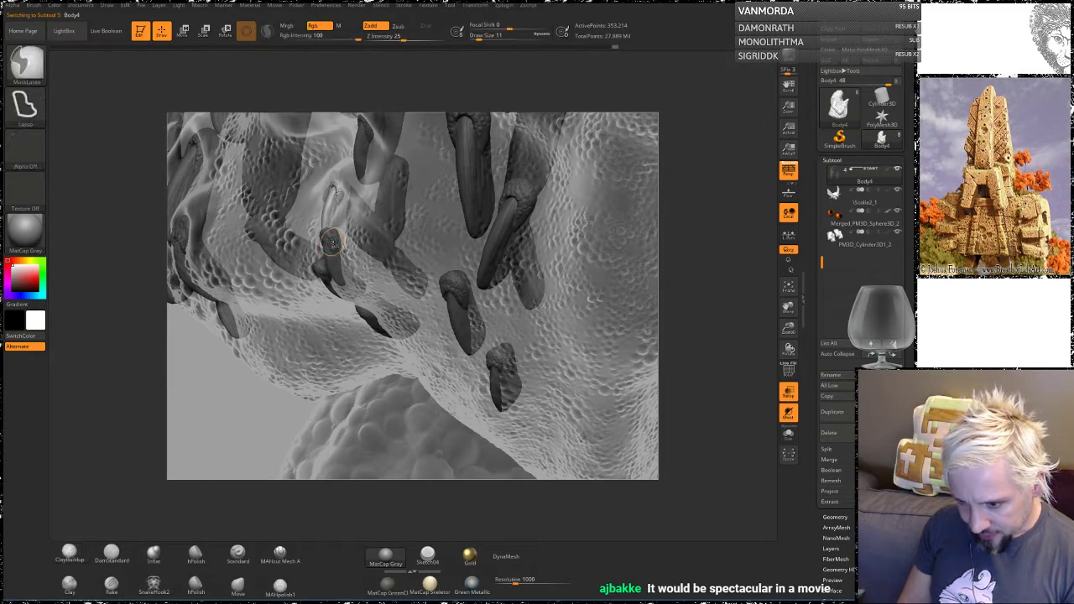
left_click(329, 243, "ctrl+shift")
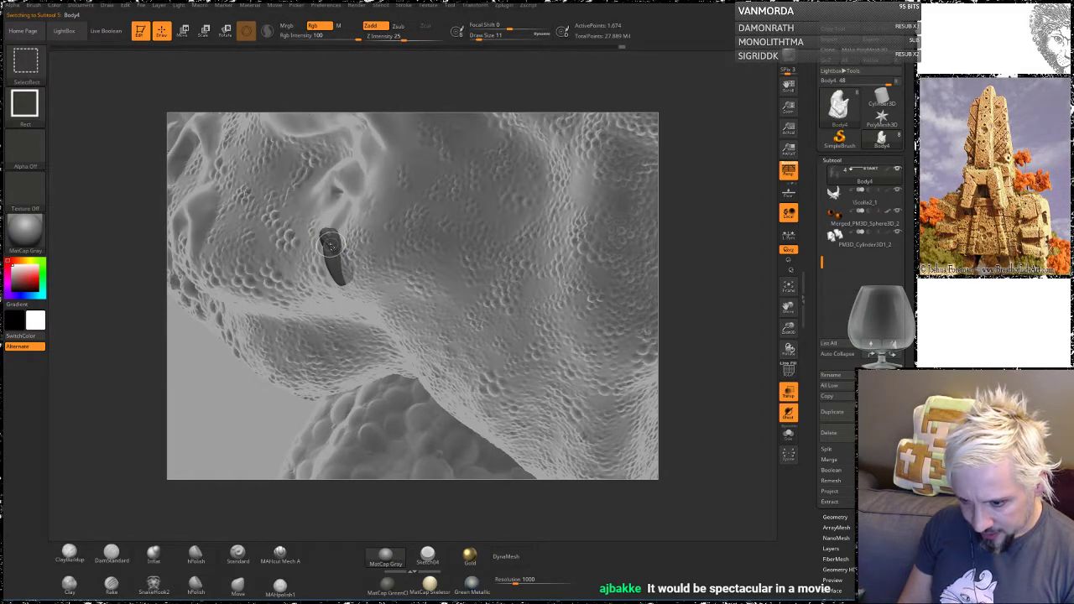
left_click(331, 243, "ctrl+shift")
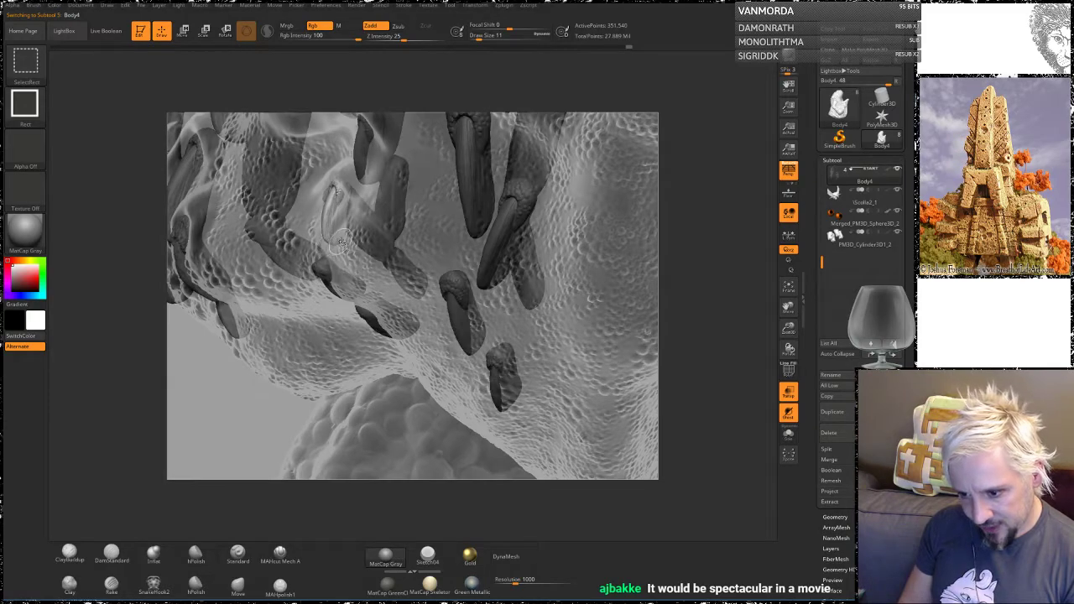
key("ctrl")
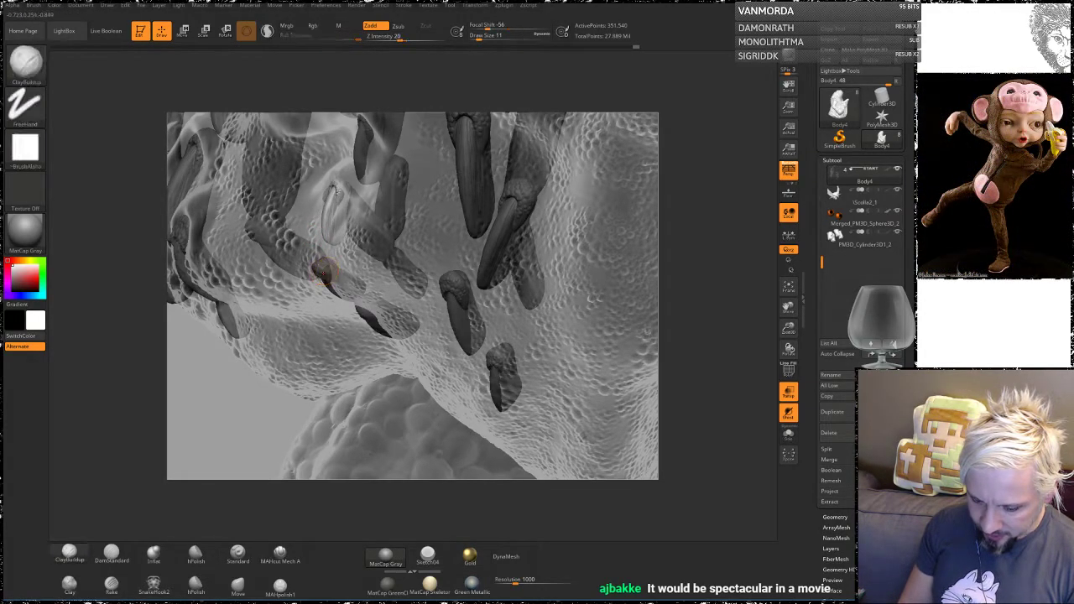
Step: Place the gizmo at the base of the remaining small spike above the crease and rotate the spike into a better angle
key("w")
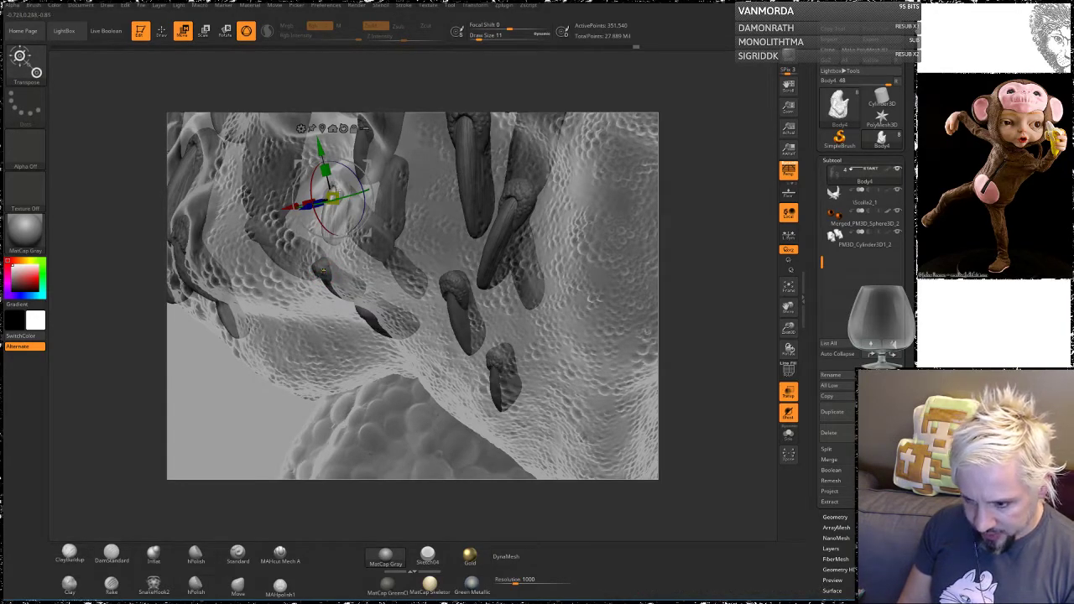
left_click(323, 269)
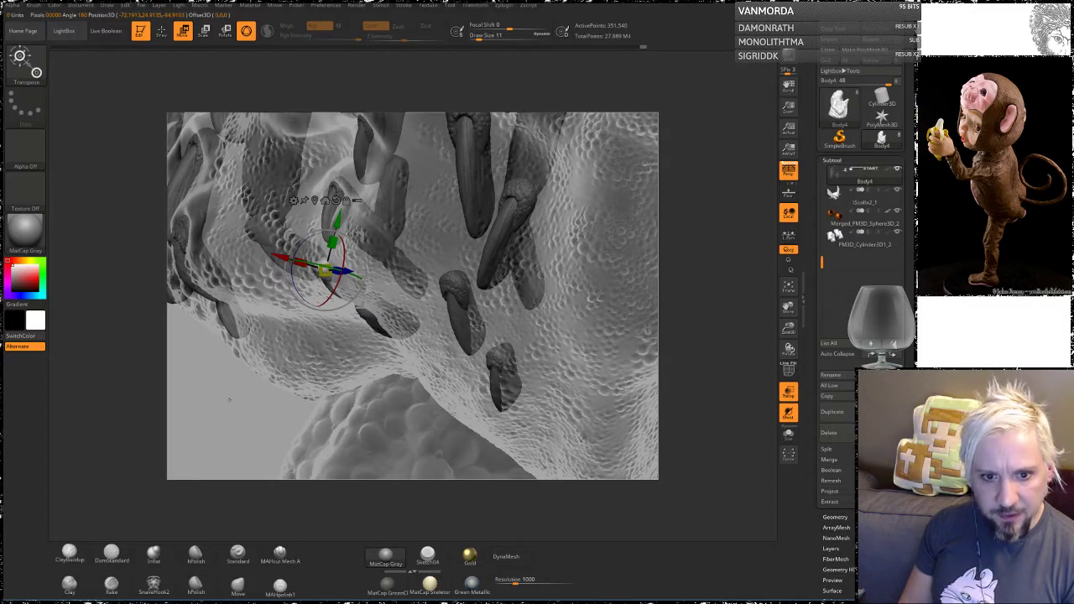
mouse_move(233, 397)
left_mouse_down()
mouse_move(215, 396)
mouse_move(230, 396)
left_mouse_up()
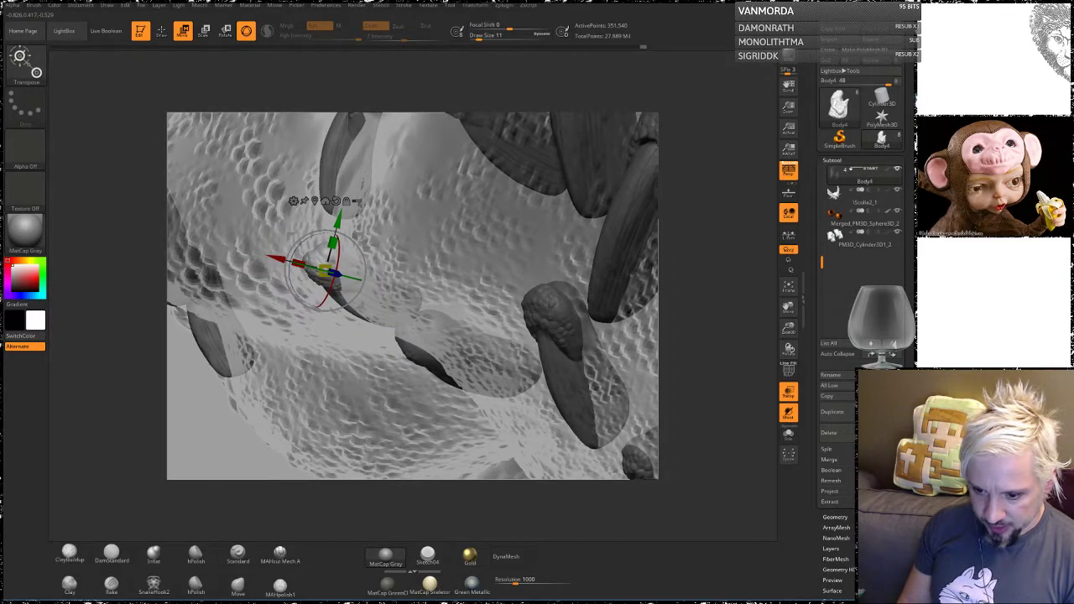
left_click_drag(145, 417, 197, 402)
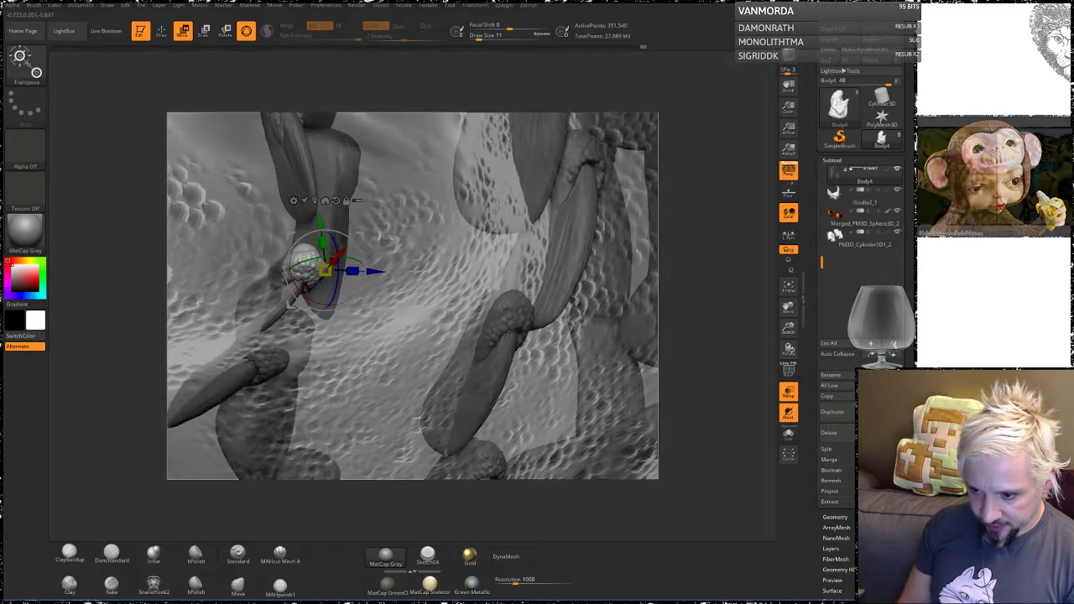
left_click_drag(339, 271, 339, 261)
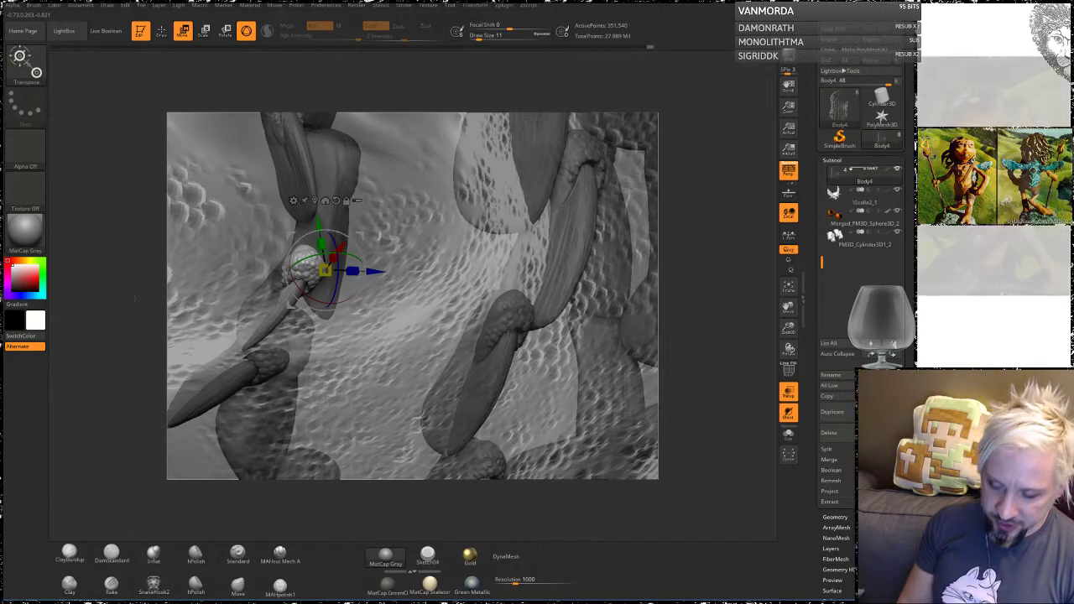
left_click_drag(109, 267, 132, 334)
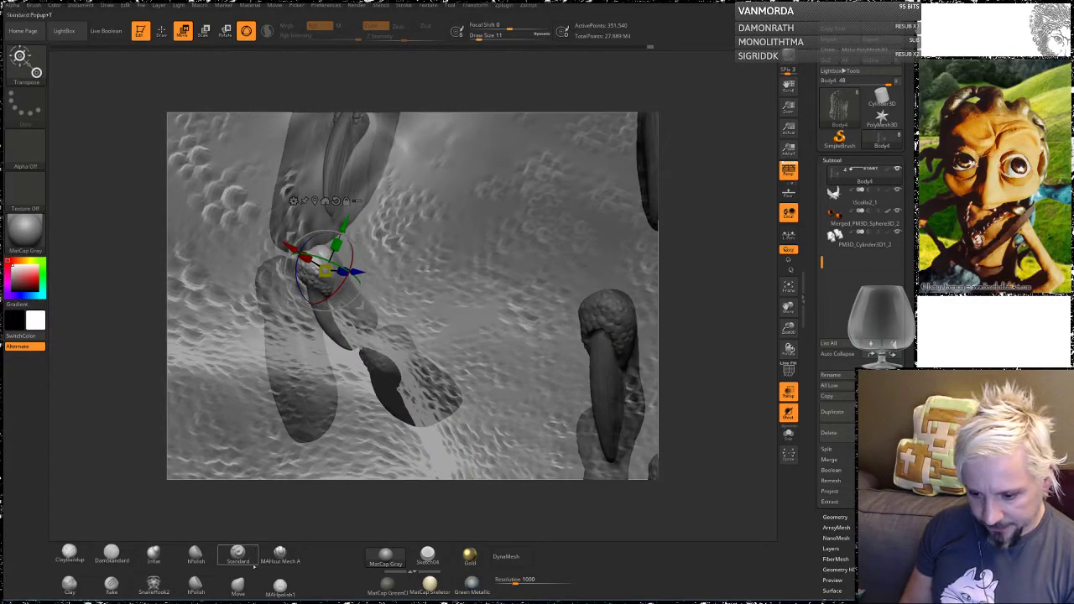
Step: Adjust the small spike's placement against the skin using the Move brush at draw size 20
left_click(237, 585)
key("space")
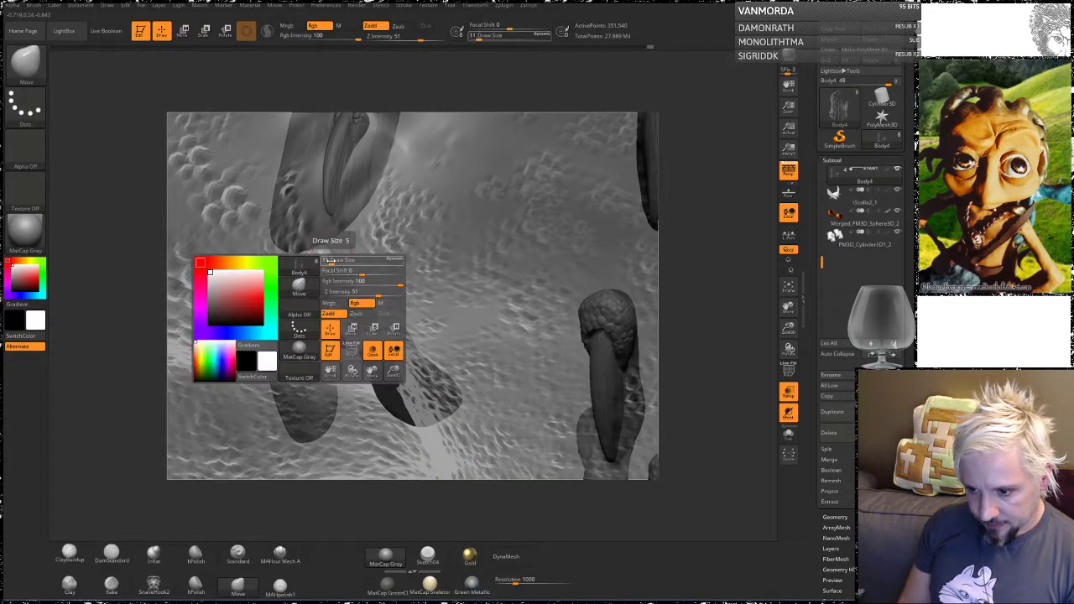
left_click_drag(335, 262, 331, 262)
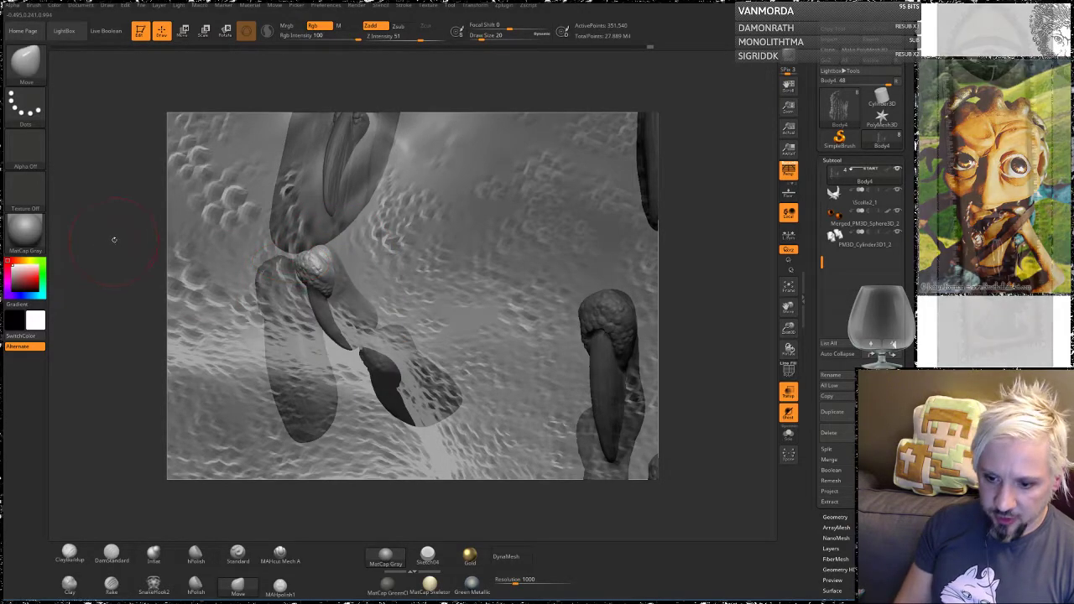
mouse_move(113, 240)
left_mouse_down()
mouse_move(189, 361)
mouse_move(262, 448)
mouse_move(280, 447)
left_mouse_up()
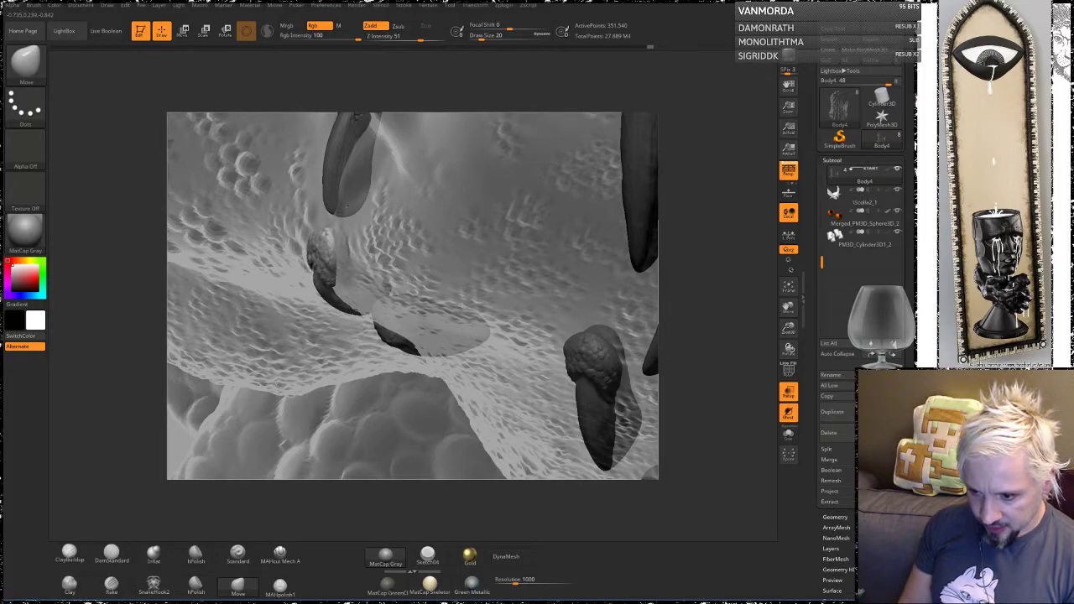
left_click_drag(348, 205, 345, 212)
mouse_move(144, 261)
left_mouse_down()
mouse_move(99, 290)
mouse_move(34, 296)
mouse_move(139, 277)
left_mouse_up()
mouse_move(109, 243)
left_mouse_down()
mouse_move(306, 325)
mouse_move(120, 298)
mouse_move(155, 291)
mouse_move(135, 341)
mouse_move(390, 280)
left_mouse_up()
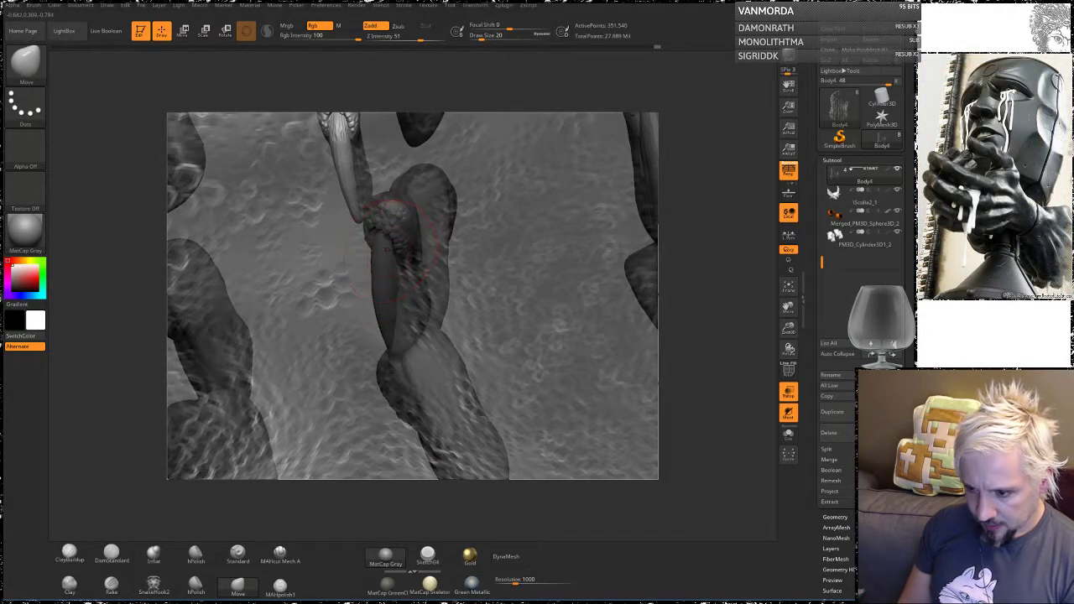
Step: Place the gizmo on the next spike below and rotate it so its tip points down along the skin
key("w")
left_click(383, 259)
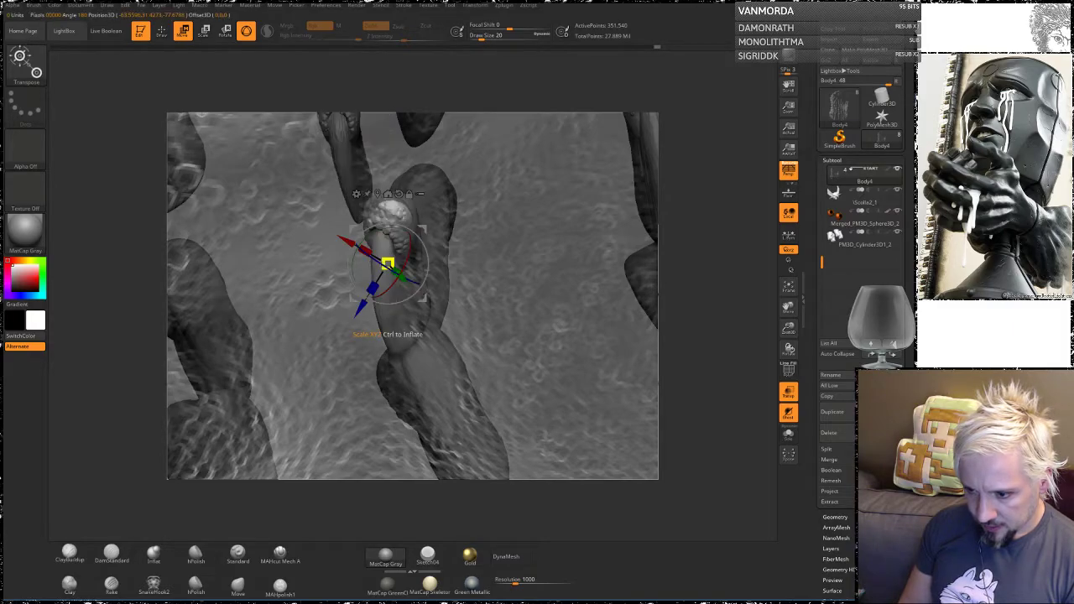
mouse_move(300, 314)
right_mouse_down()
mouse_move(361, 313)
mouse_move(283, 311)
right_mouse_up()
left_click_drag(283, 312, 300, 333)
right_click_drag(302, 334, 303, 327)
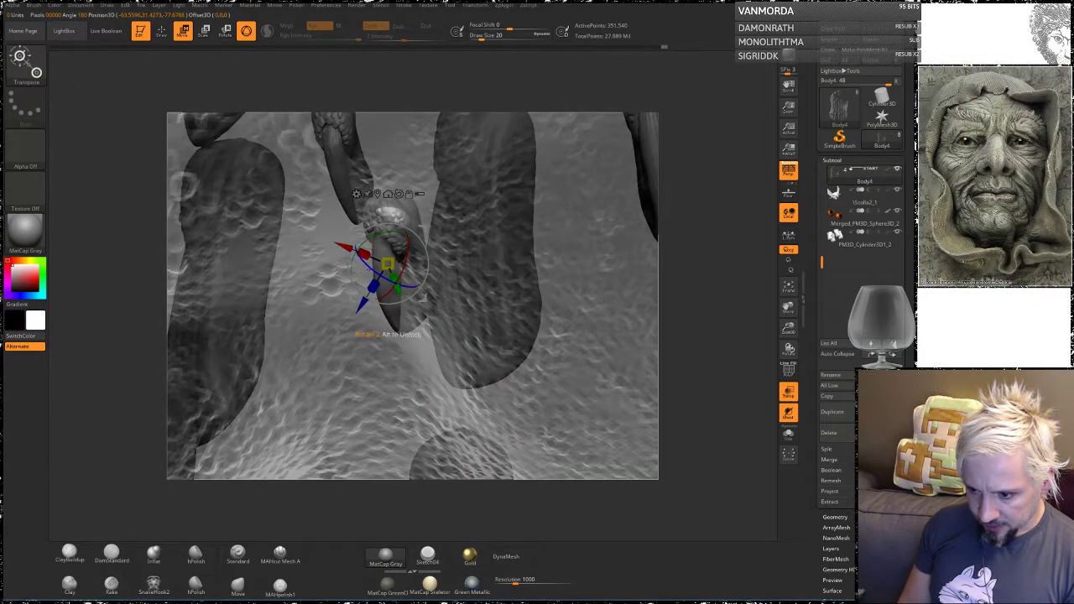
left_click_drag(413, 287, 405, 295)
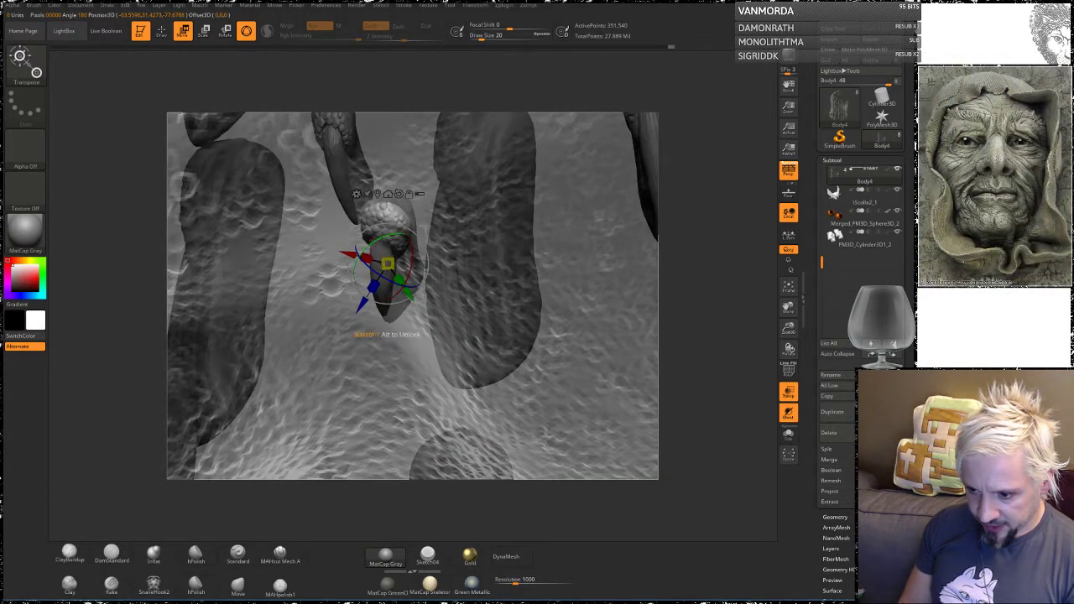
left_click_drag(367, 243, 382, 236)
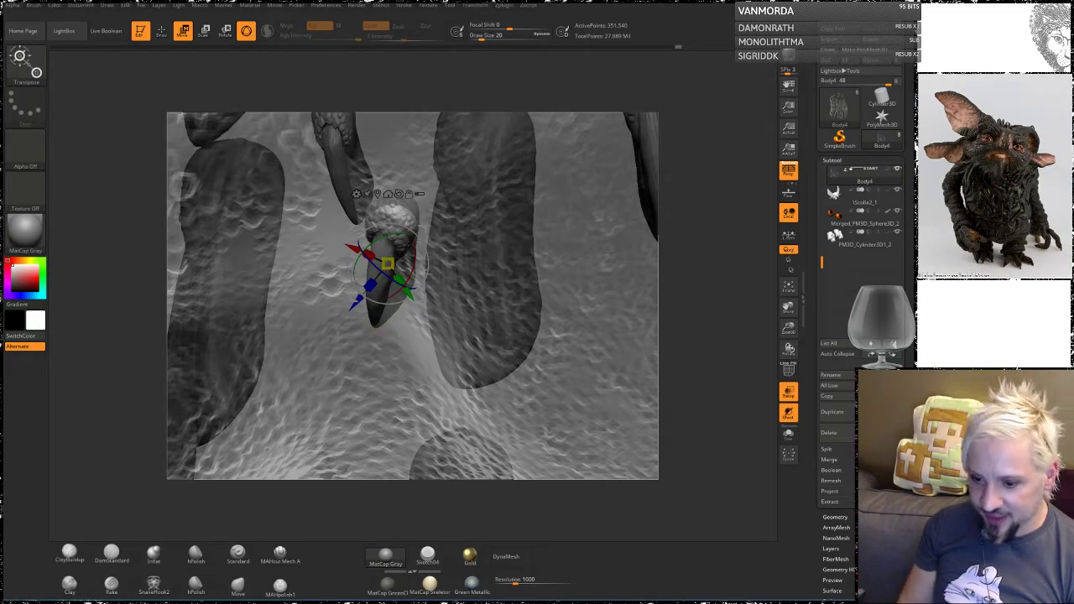
Step: Reposition and tilt the lowest of the three stacked spikes against the skin, then return to the Move brush
mouse_move(109, 282)
left_mouse_down()
mouse_move(156, 282)
mouse_move(121, 280)
left_mouse_up()
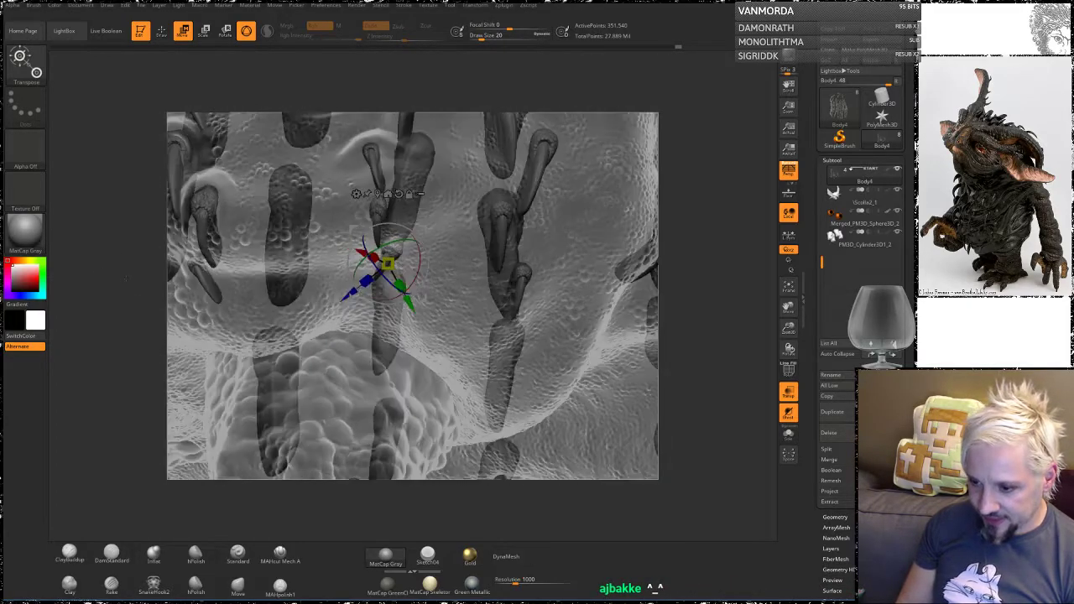
left_click_drag(126, 284, 128, 282)
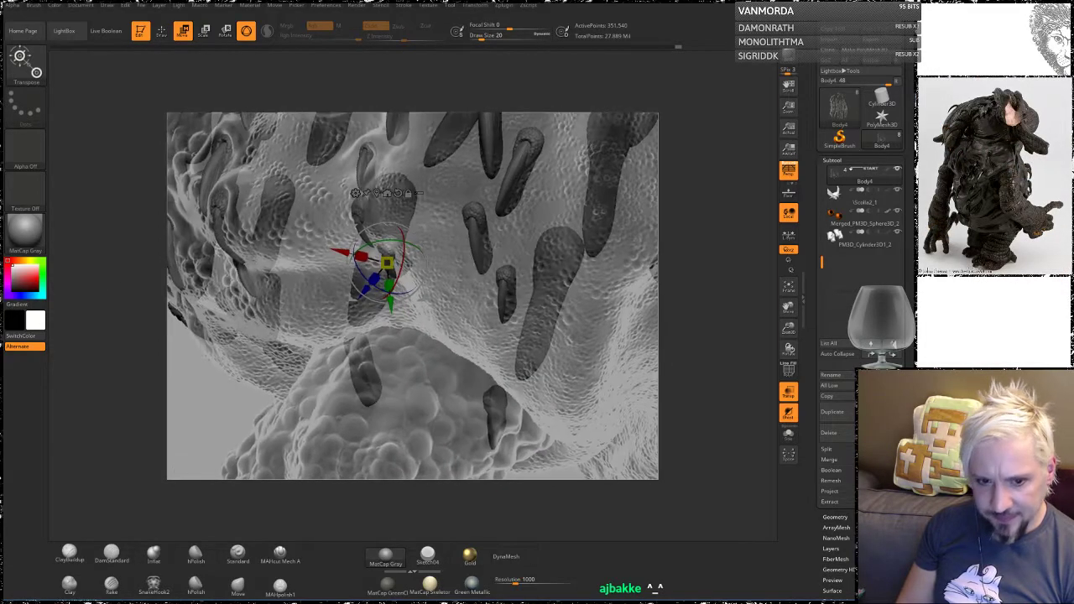
left_click_drag(143, 340, 169, 279)
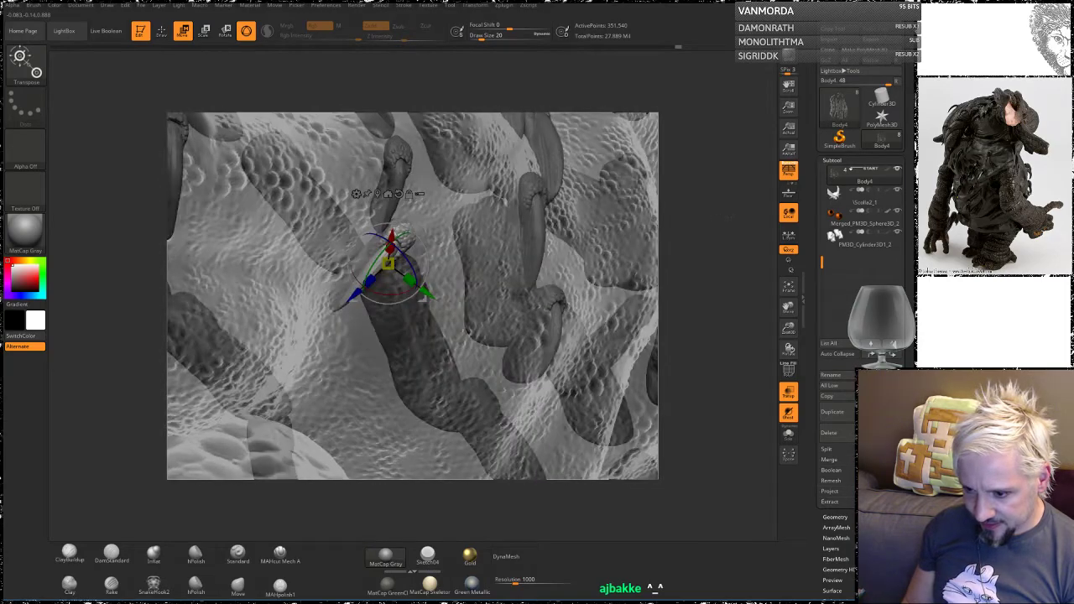
left_click_drag(730, 218, 703, 302)
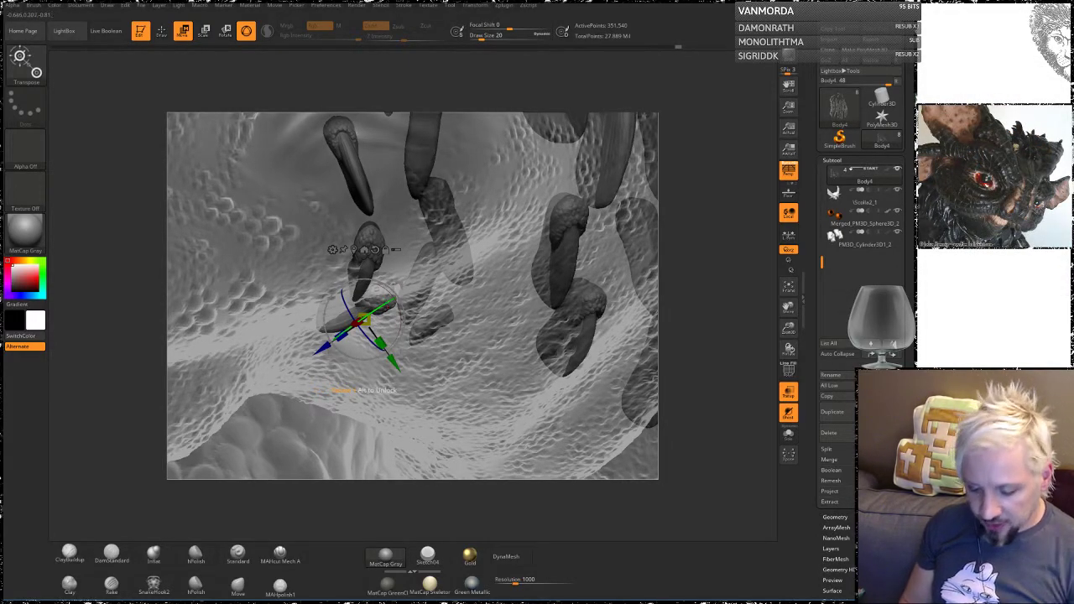
key("q")
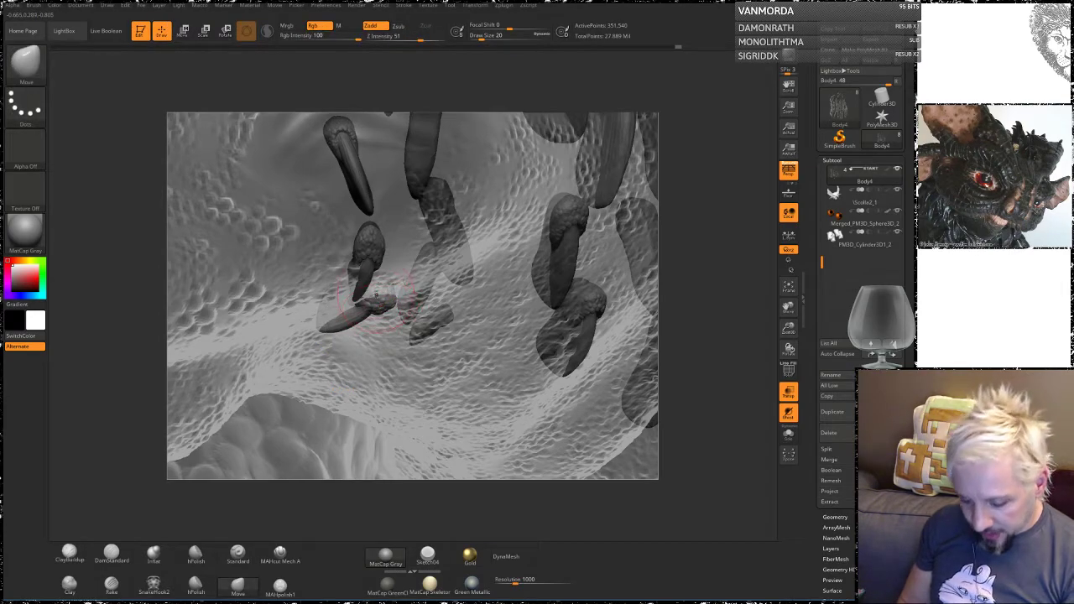
mouse_move(136, 259)
left_mouse_down()
mouse_move(128, 228)
mouse_move(156, 221)
mouse_move(123, 211)
mouse_move(147, 250)
left_mouse_up()
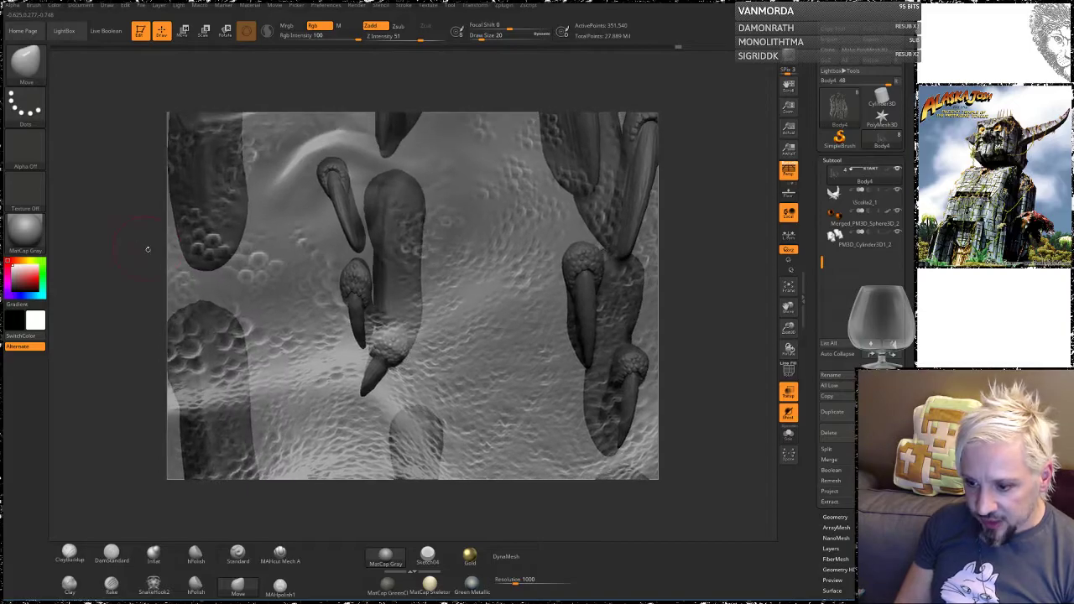
Step: Release the mask on the spikes and set up the ClayBuildup brush at draw size 13
left_click(131, 274, "ctrl")
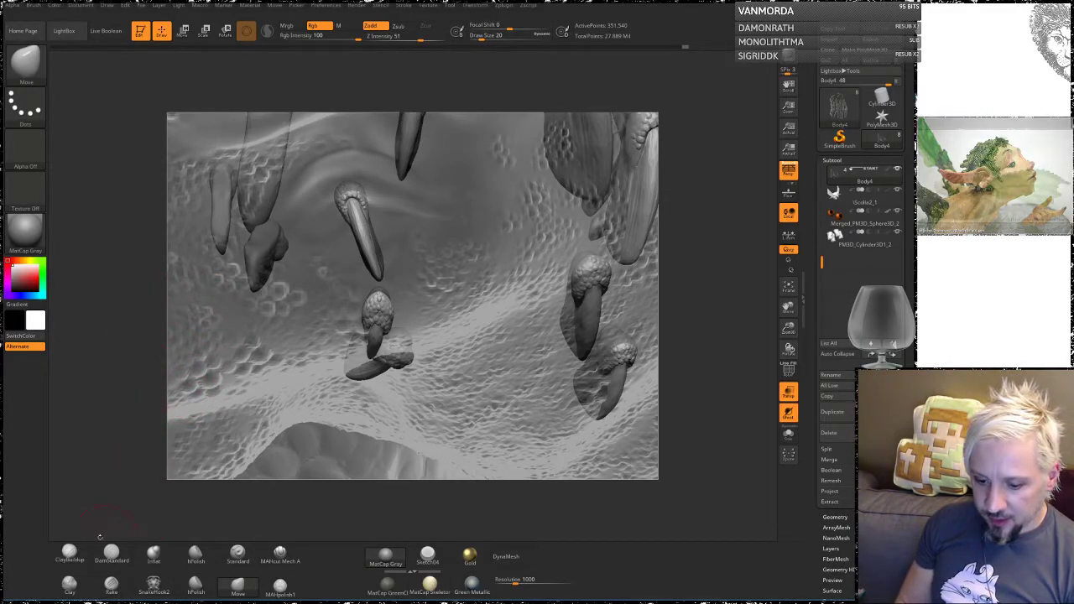
left_click(69, 552)
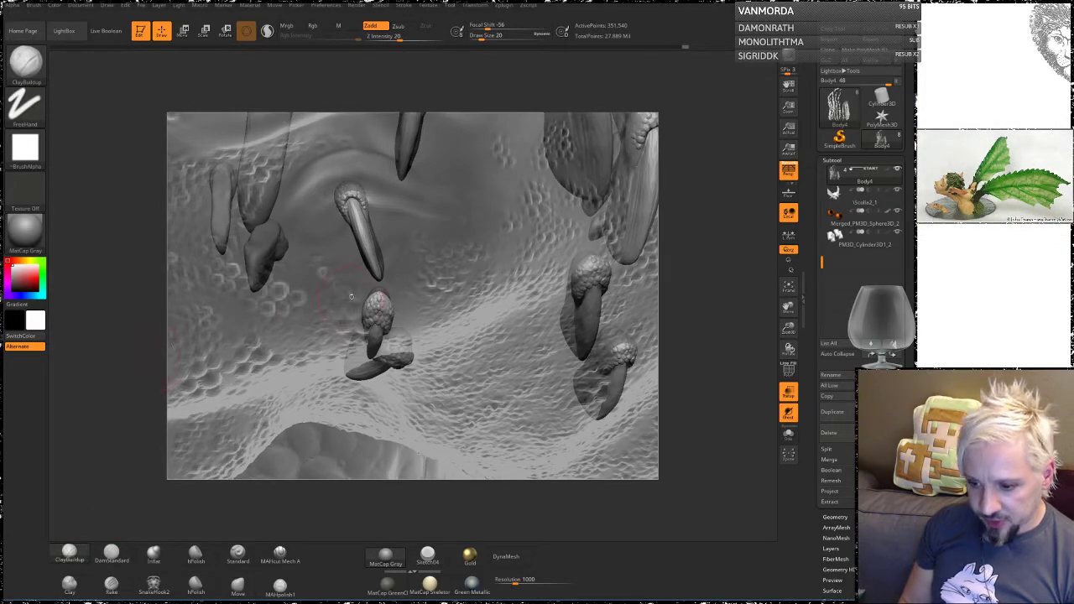
right_click_drag(418, 288, 219, 302)
right_click_drag(113, 403, 213, 405, "alt")
mouse_move(168, 394)
left_mouse_down()
mouse_move(130, 333)
mouse_move(294, 329)
left_mouse_up()
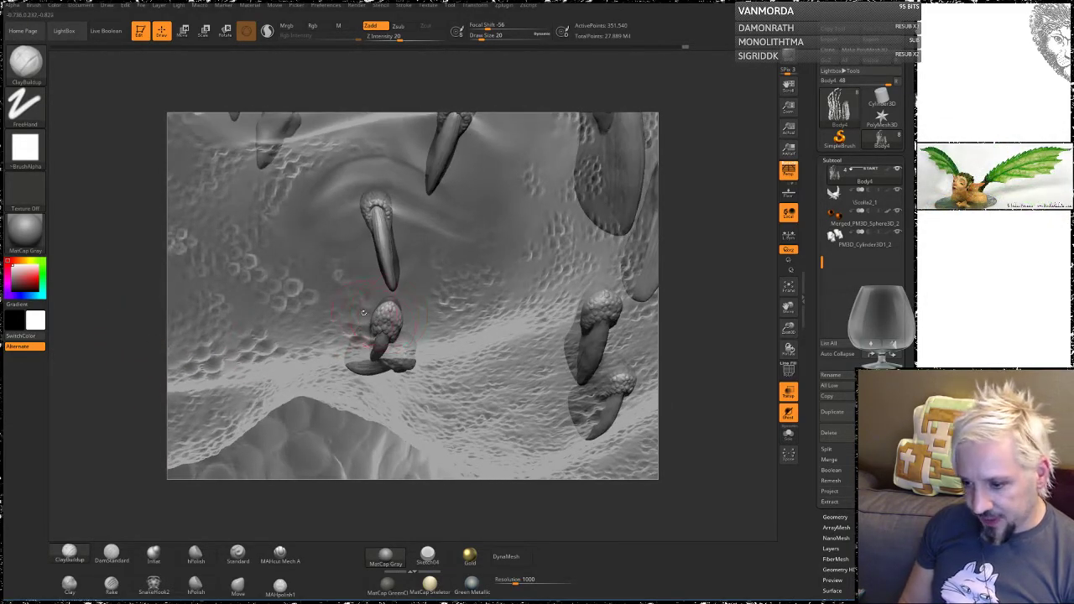
right_click_drag(366, 312, 386, 300)
mouse_move(592, 367)
left_mouse_down()
mouse_move(562, 376)
mouse_move(454, 369)
mouse_move(376, 300)
left_mouse_up()
key("space")
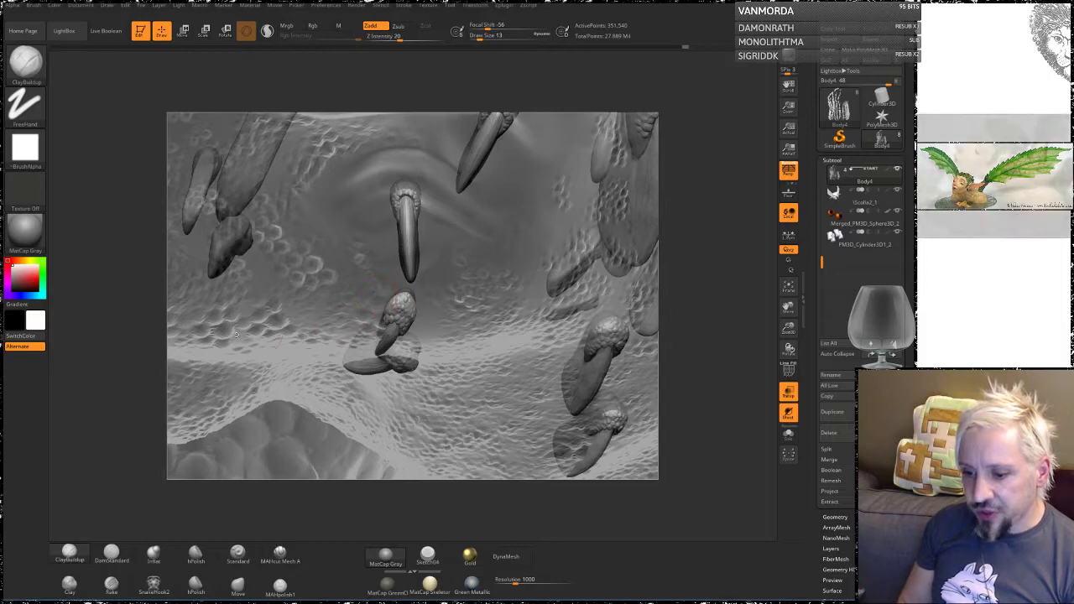
right_click_drag(391, 306, 378, 303)
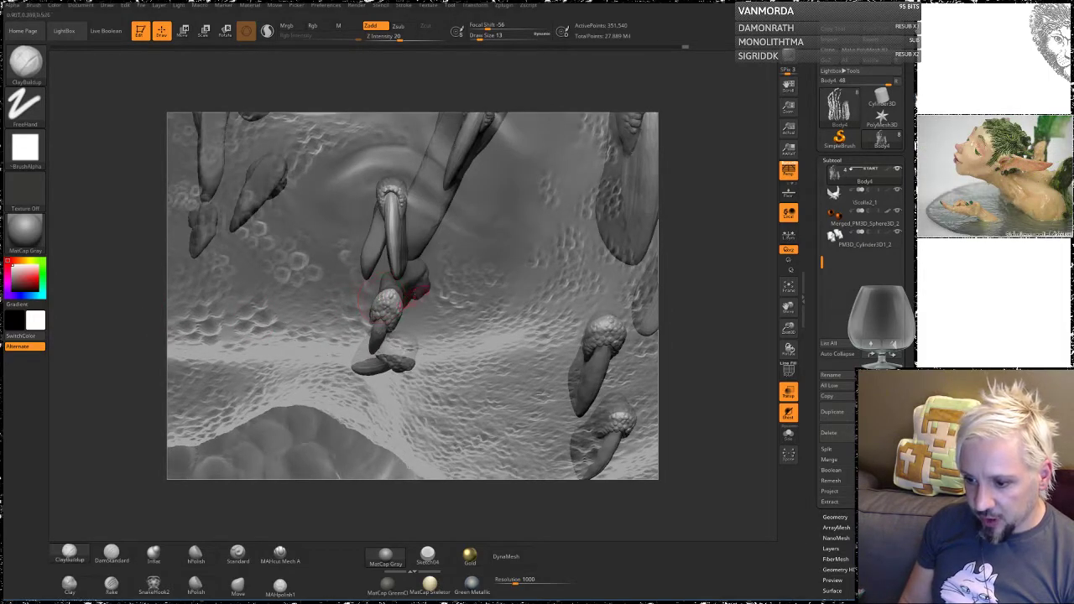
Step: Build up a skin fold on the body mesh directly above the base of the middle stacked spike and smooth it
left_click(432, 305, "alt")
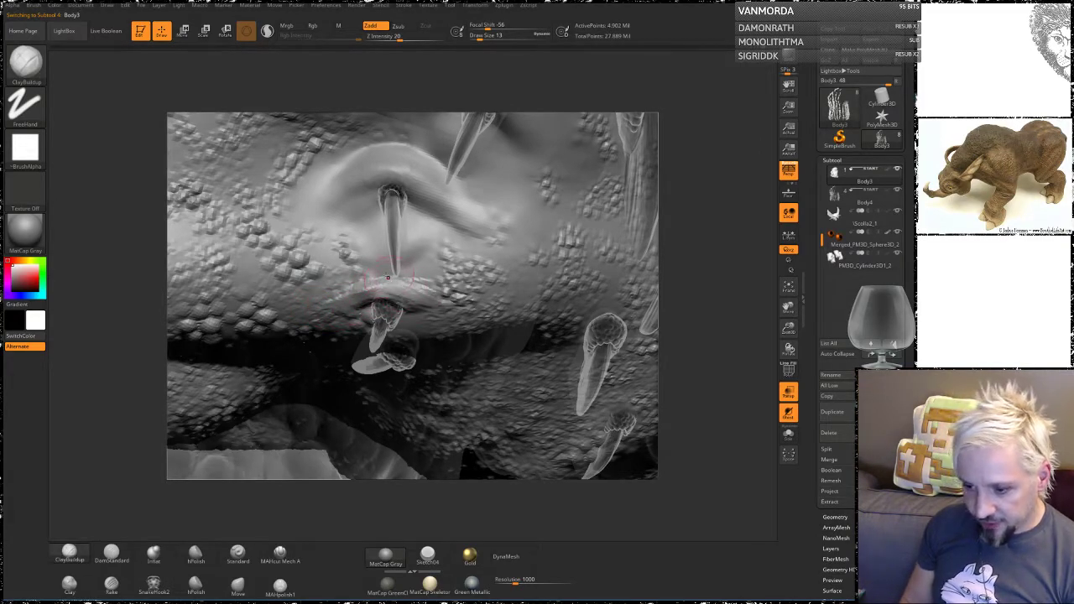
mouse_move(135, 331)
left_mouse_down()
mouse_move(319, 334)
mouse_move(134, 319)
left_mouse_up()
key("shift")
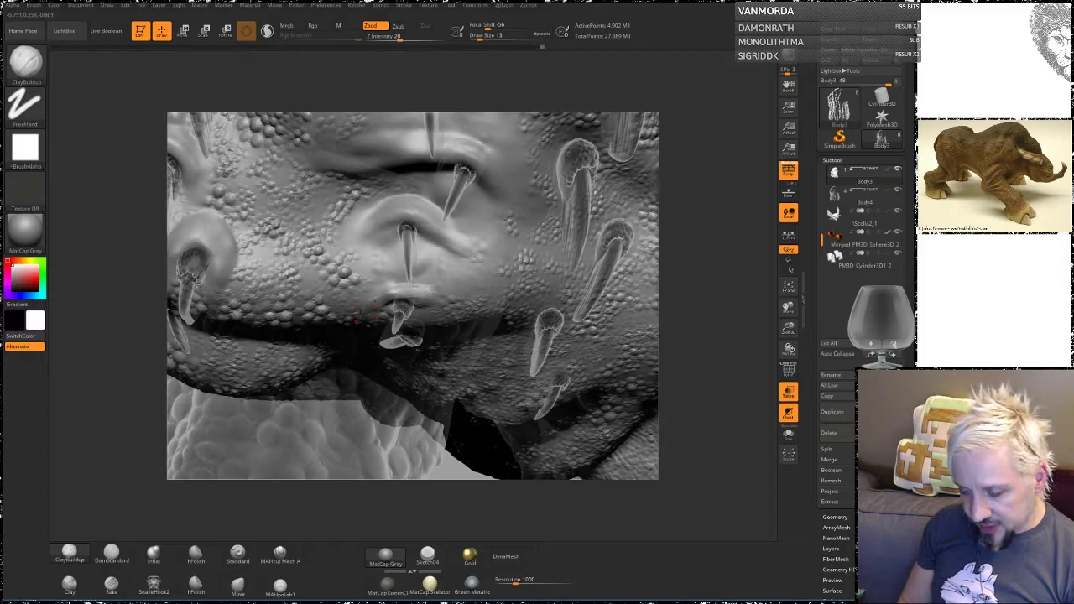
left_click_drag(417, 291, 463, 283)
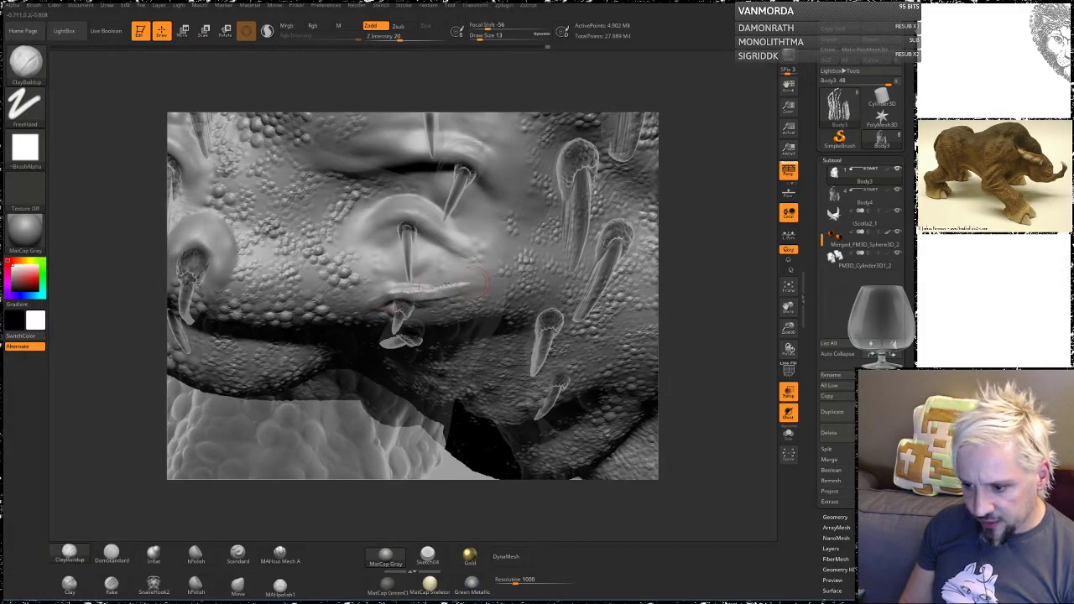
key("shift")
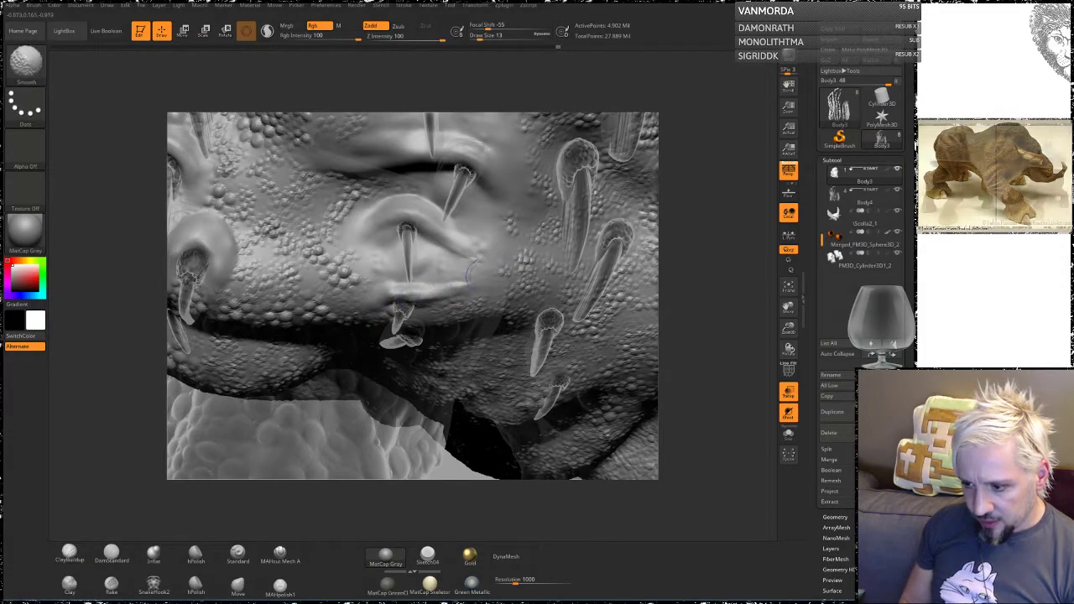
mouse_move(708, 235)
left_mouse_down()
mouse_move(709, 313)
mouse_move(710, 217)
left_mouse_up()
Step: Enable Sculptris Pro and lengthen the fold above the middle stacked spike to both sides, smoothing its surface and ends
left_click(267, 30)
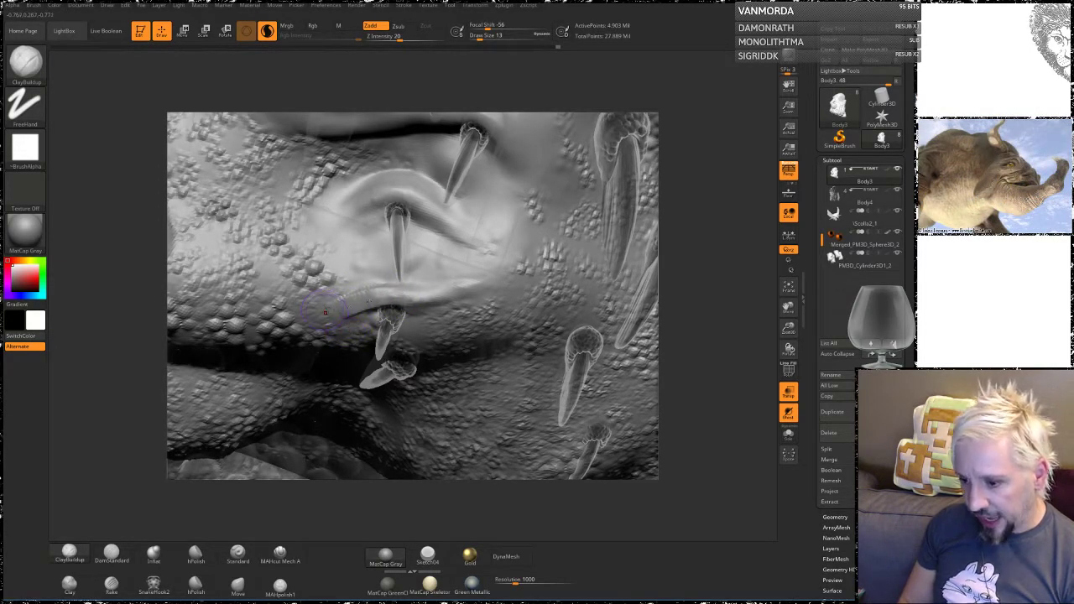
left_click_drag(325, 312, 486, 279)
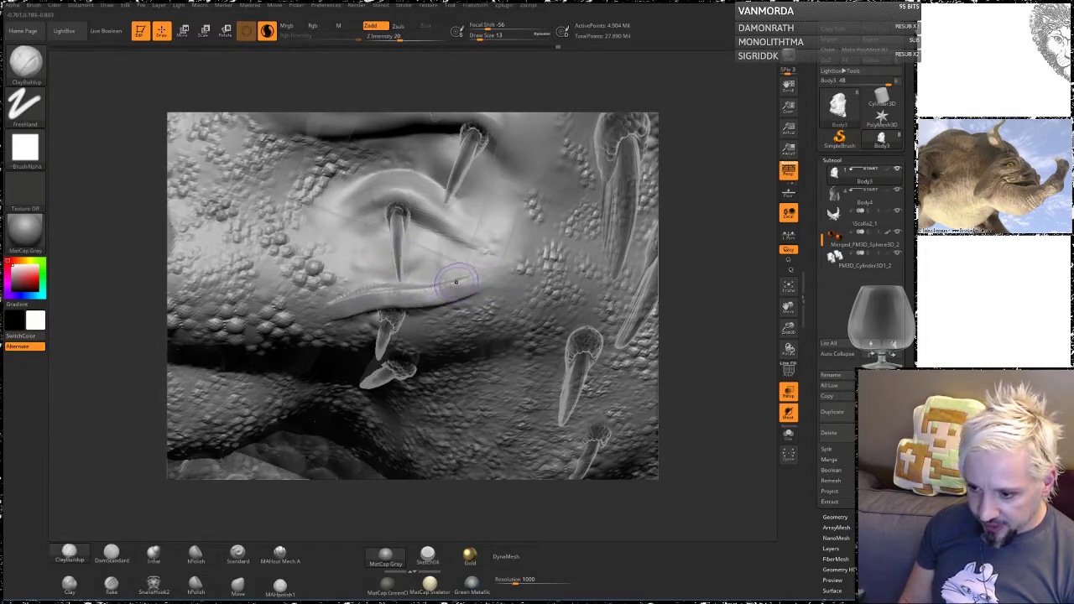
key("shift")
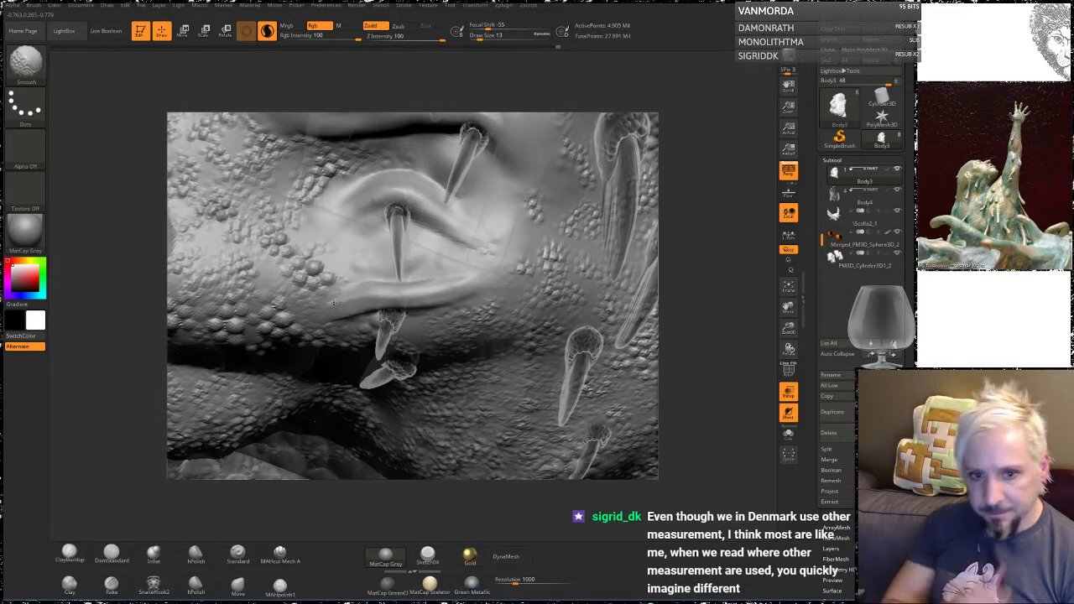
left_click_drag(334, 303, 333, 307, "shift")
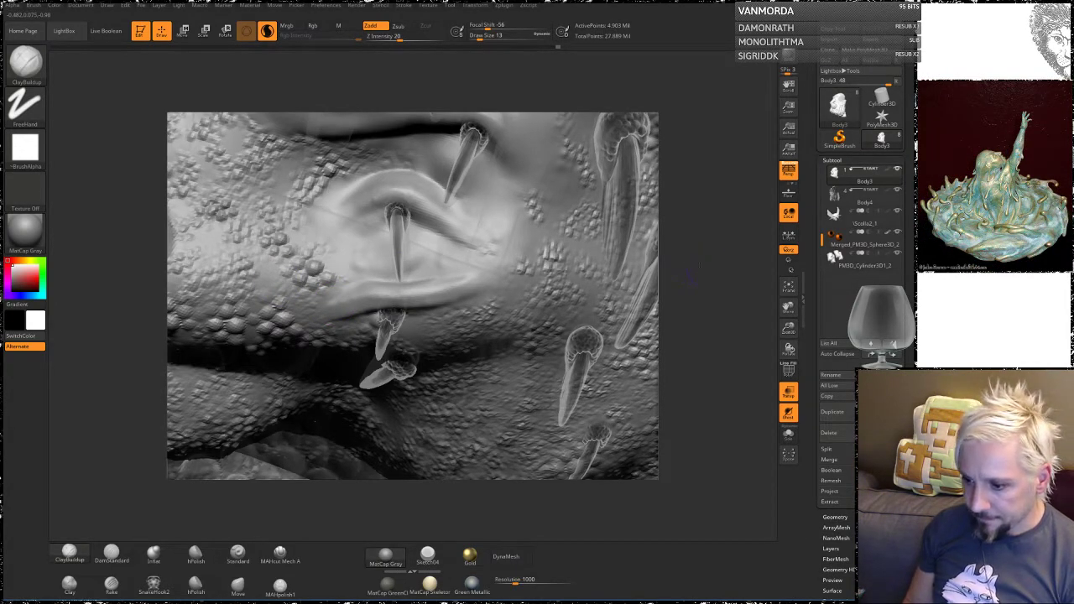
Step: Sculpt a forked skin fold arching over the base of the lowest stacked spike and smooth its branches
mouse_move(690, 277)
left_mouse_down()
mouse_move(671, 256)
mouse_move(701, 240)
mouse_move(714, 245)
mouse_move(704, 249)
mouse_move(706, 362)
mouse_move(702, 354)
mouse_move(689, 367)
left_mouse_up()
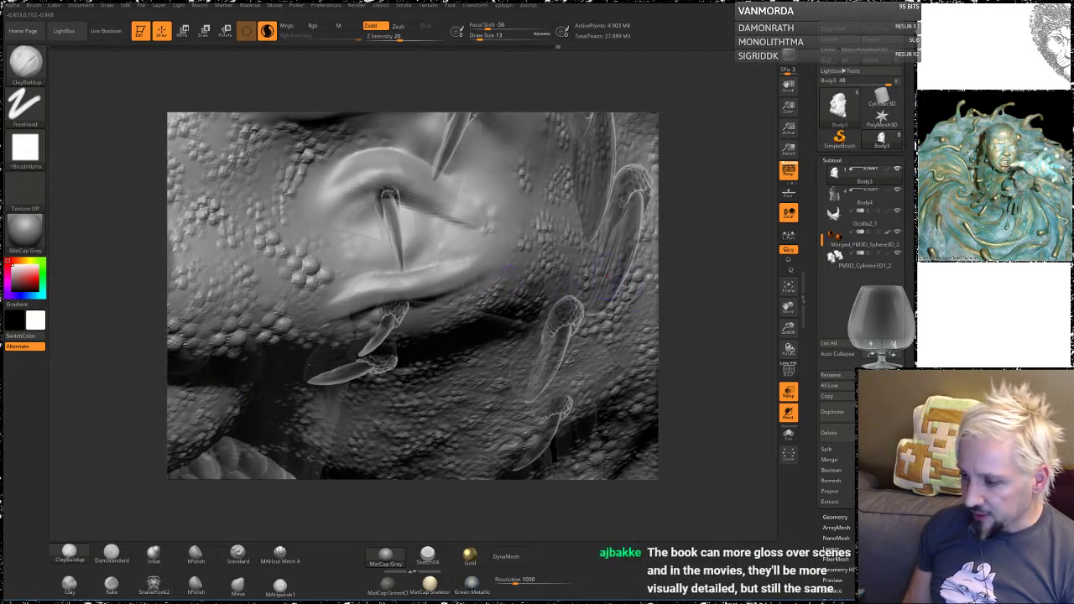
mouse_move(697, 291)
left_mouse_down()
mouse_move(695, 248)
mouse_move(674, 239)
left_mouse_up()
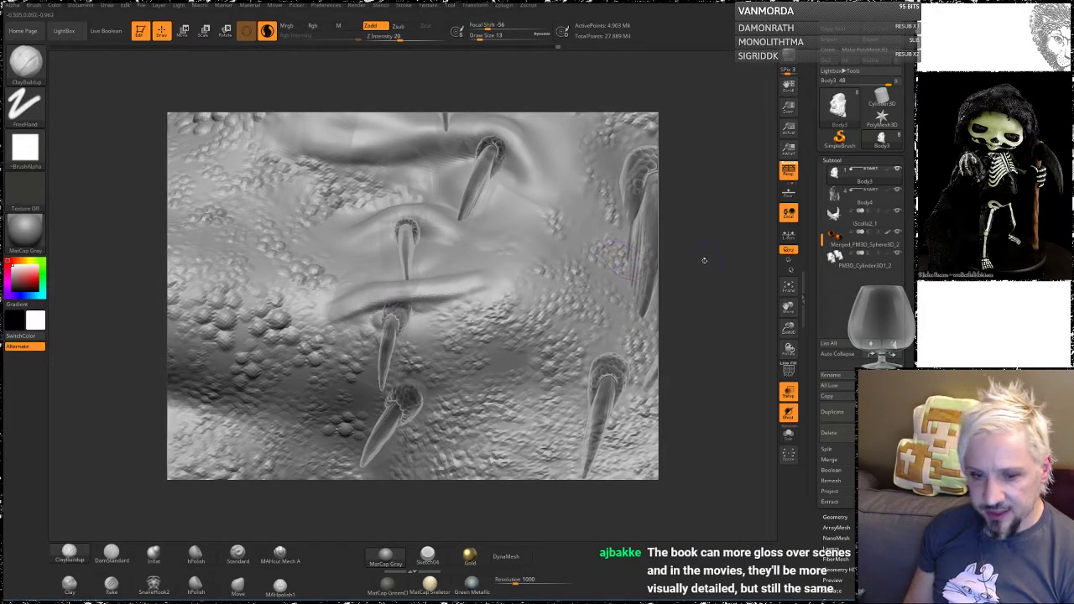
left_click_drag(704, 260, 692, 276)
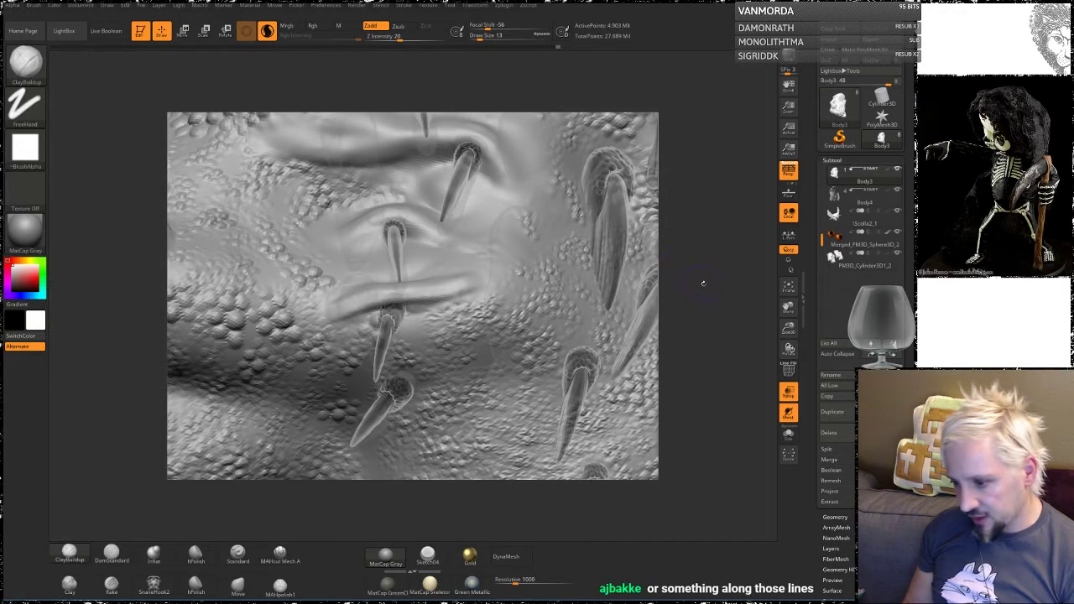
mouse_move(703, 281)
left_mouse_down()
mouse_move(700, 336)
mouse_move(690, 314)
mouse_move(700, 258)
left_mouse_up()
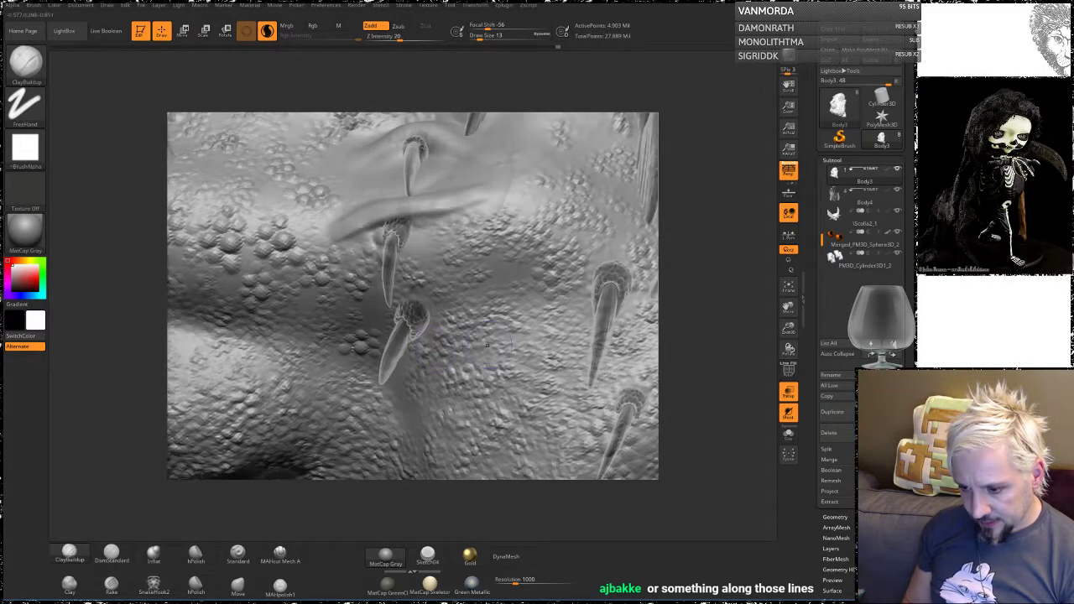
mouse_move(379, 303)
left_mouse_down()
mouse_move(403, 291)
mouse_move(474, 285)
left_mouse_up()
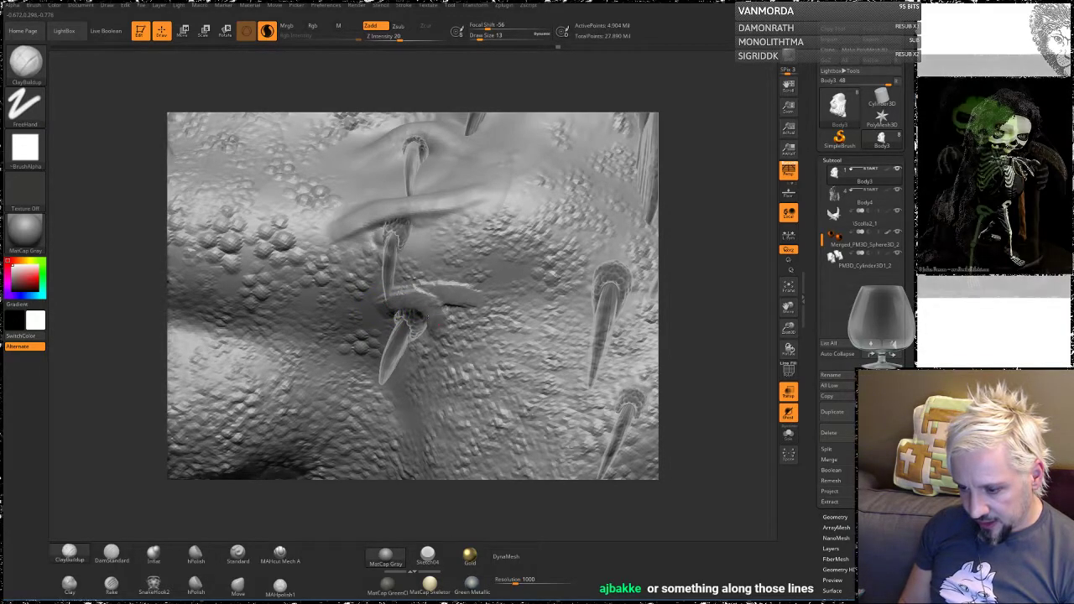
left_click_drag(418, 293, 438, 337)
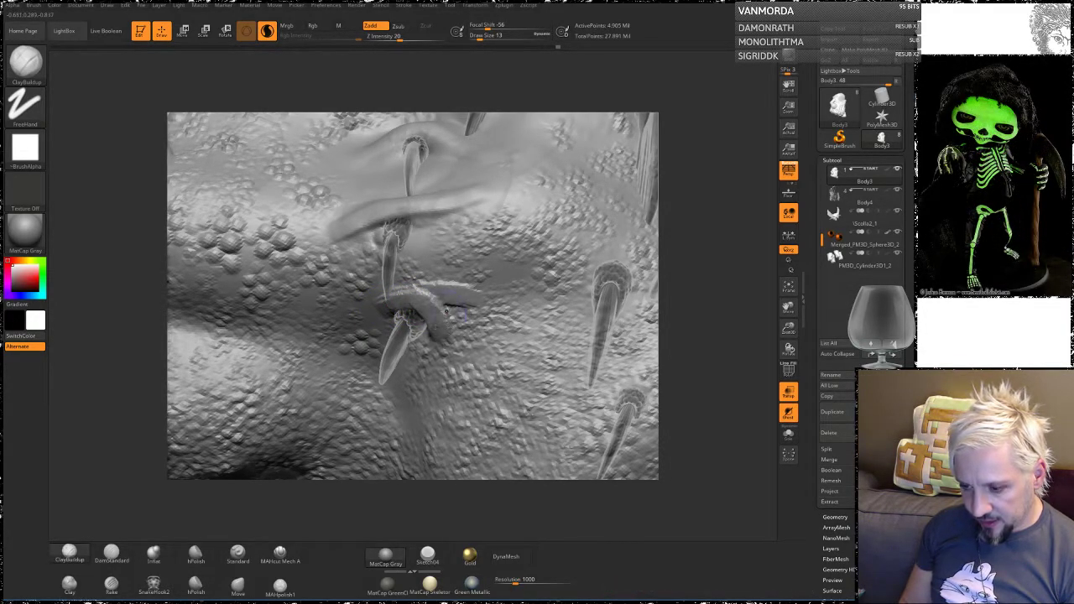
mouse_move(431, 300)
left_mouse_down()
mouse_move(401, 295)
mouse_move(362, 320)
left_mouse_up()
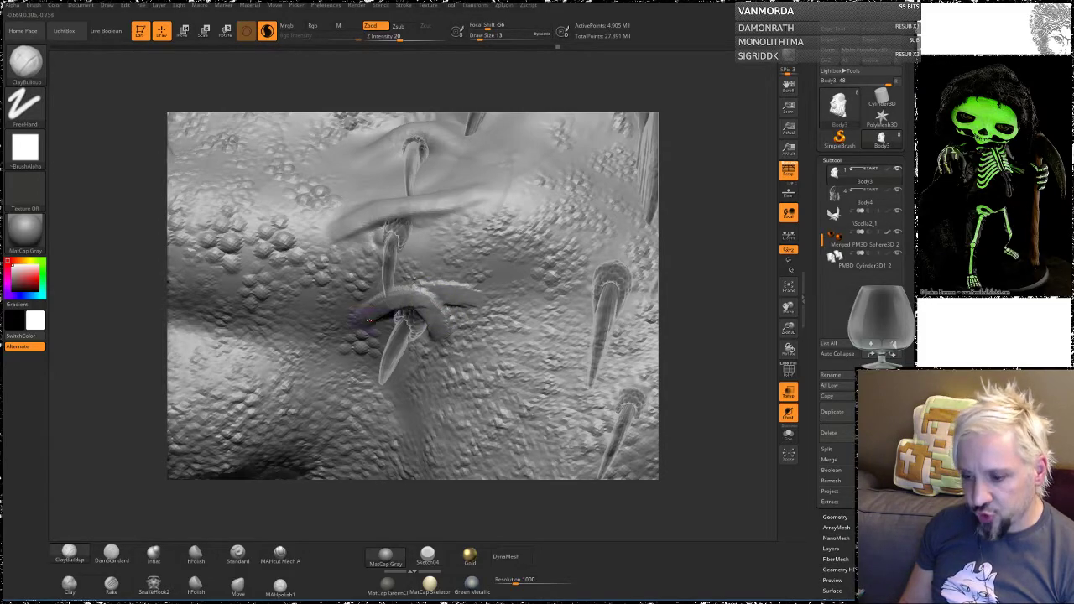
key("shift")
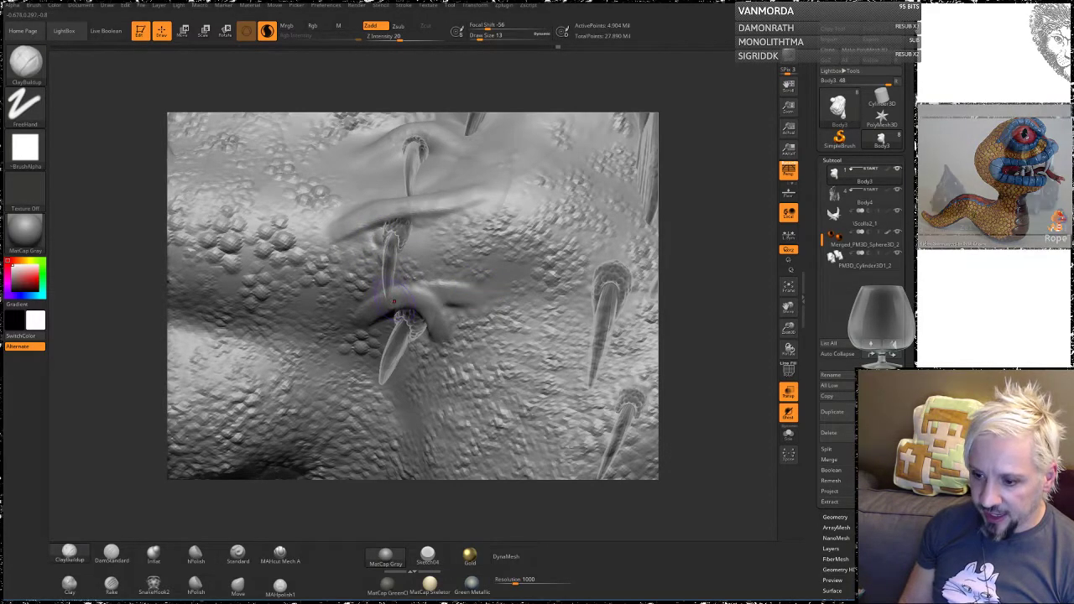
left_click_drag(398, 293, 491, 284)
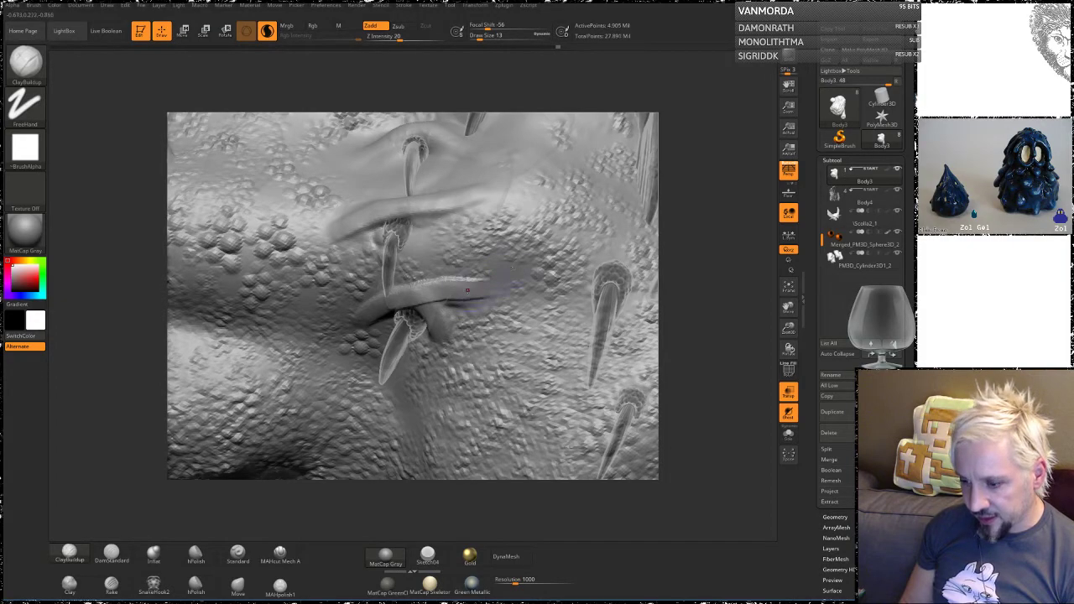
key("shift")
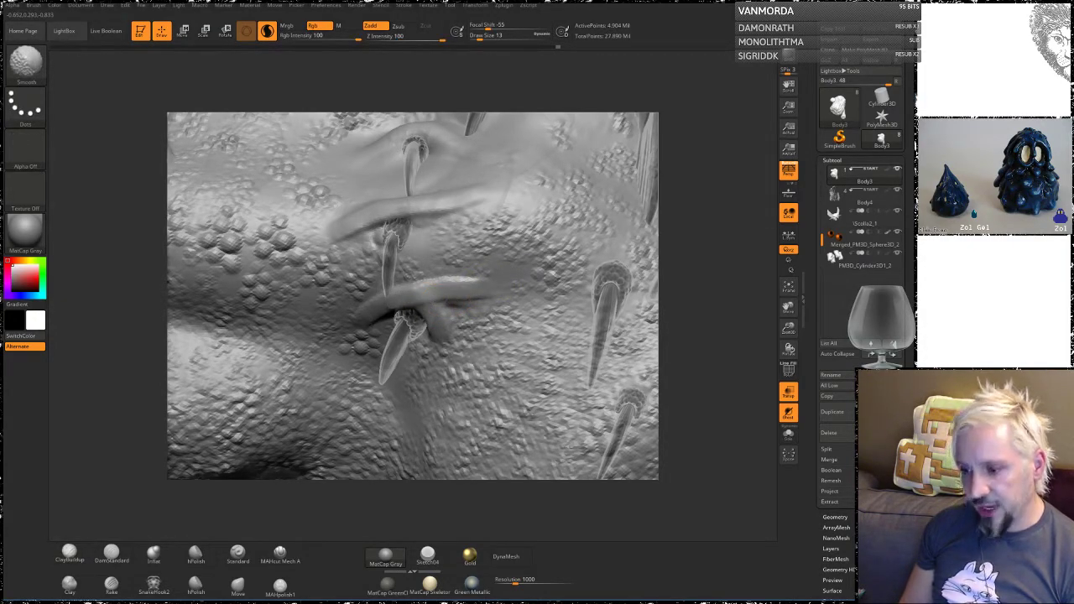
Step: Build up and smooth a long skin fold over the base of the neighbouring larger spike, quick-saving the project along the way
mouse_move(704, 251)
left_mouse_down()
mouse_move(679, 265)
mouse_move(702, 225)
mouse_move(715, 250)
mouse_move(671, 244)
mouse_move(454, 298)
left_mouse_up()
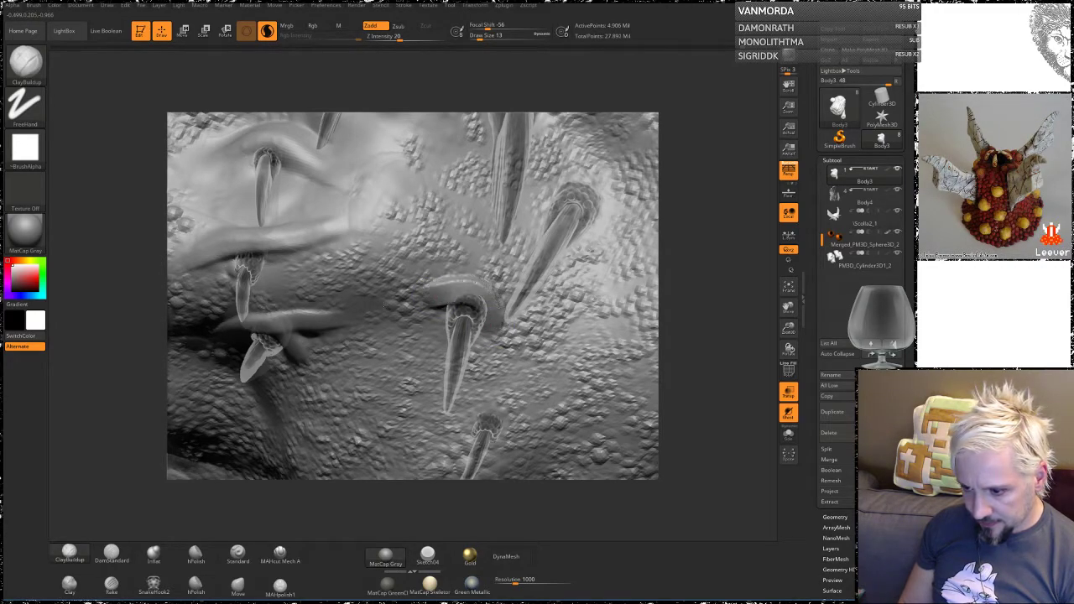
key("ctrl+s")
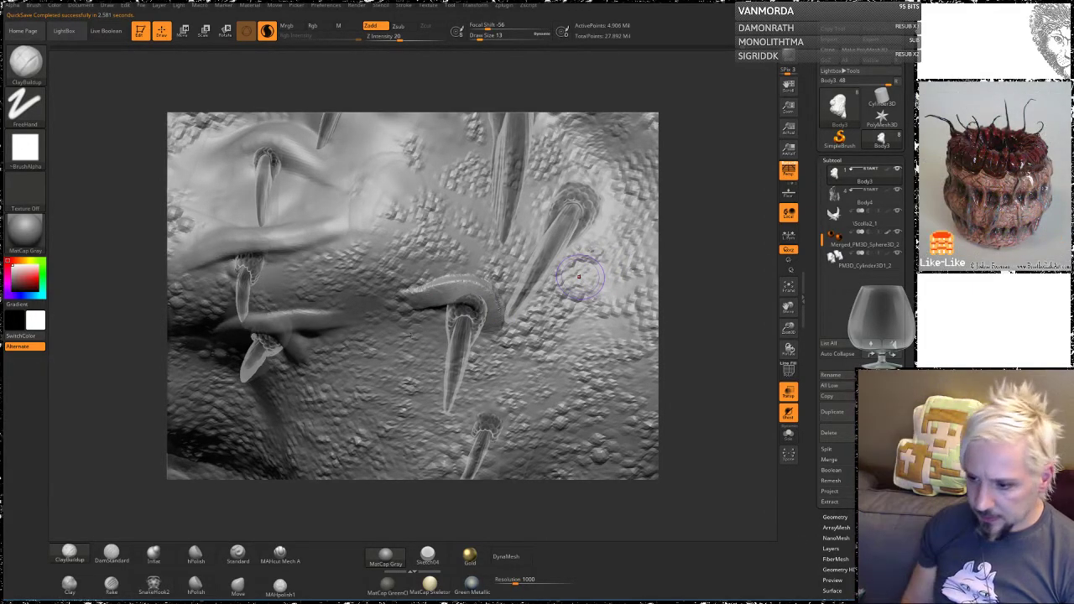
left_click_drag(703, 295, 649, 285)
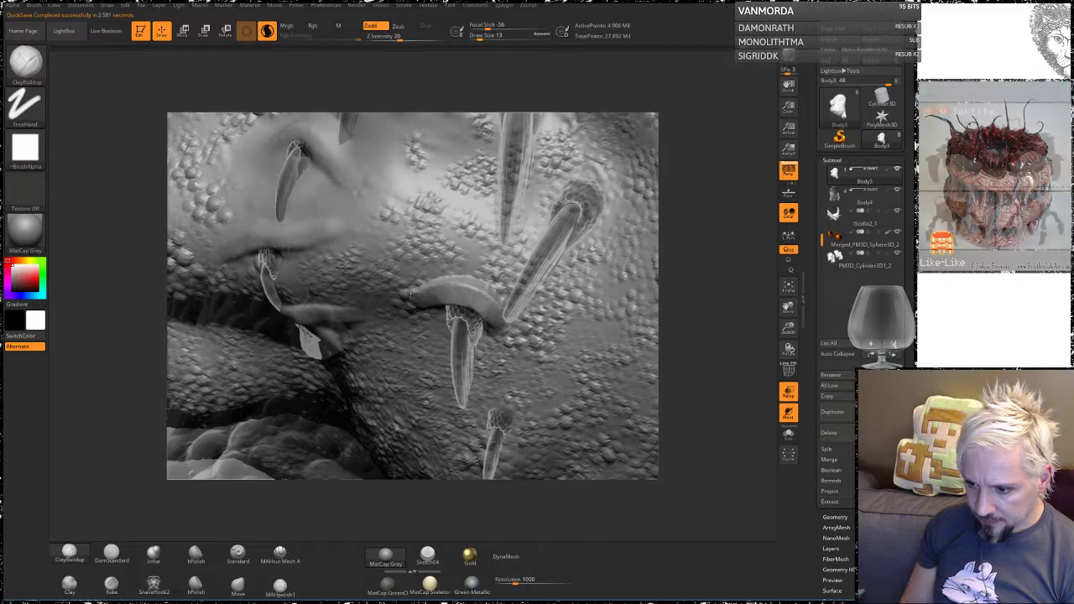
key("shift")
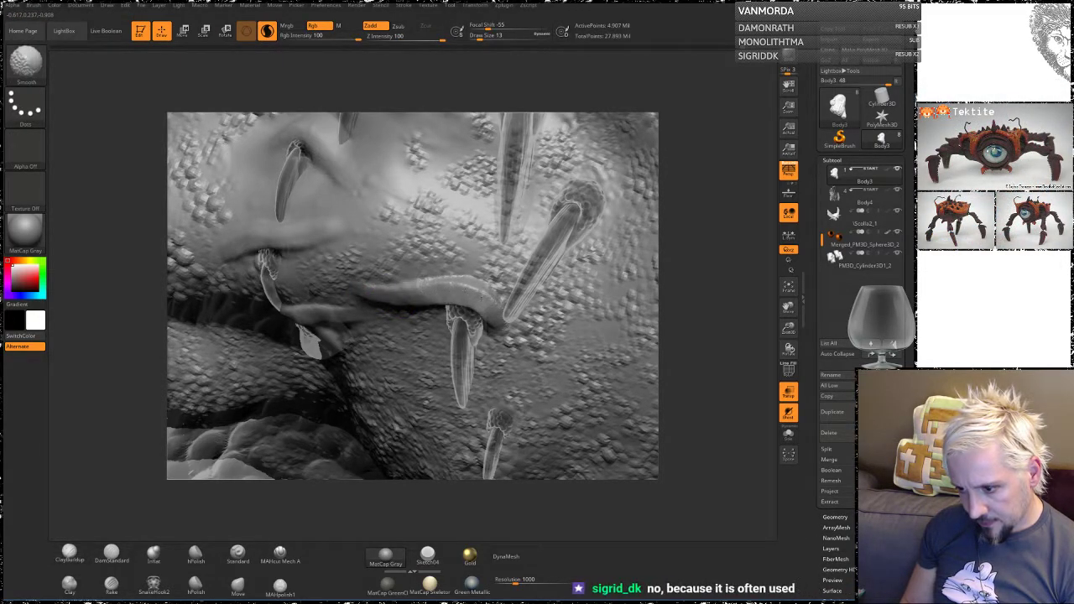
left_click_drag(482, 298, 492, 308, "shift")
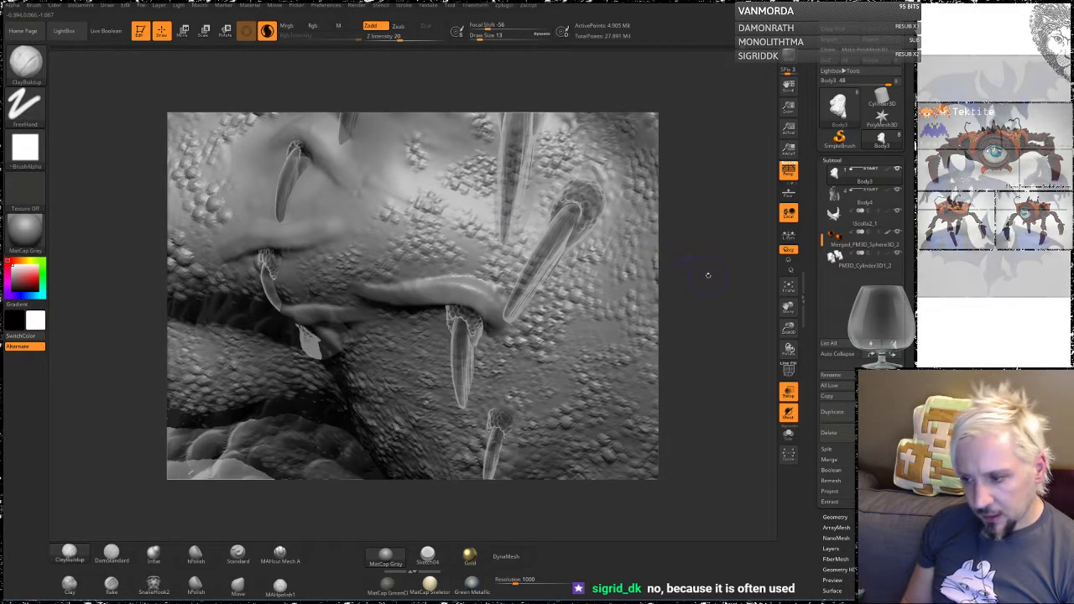
Step: Extend the larger spike's fold downward so it wraps around the side of the spike's base, and smooth the added part
mouse_move(708, 274)
left_mouse_down()
mouse_move(732, 277)
mouse_move(688, 282)
mouse_move(662, 184)
left_mouse_up()
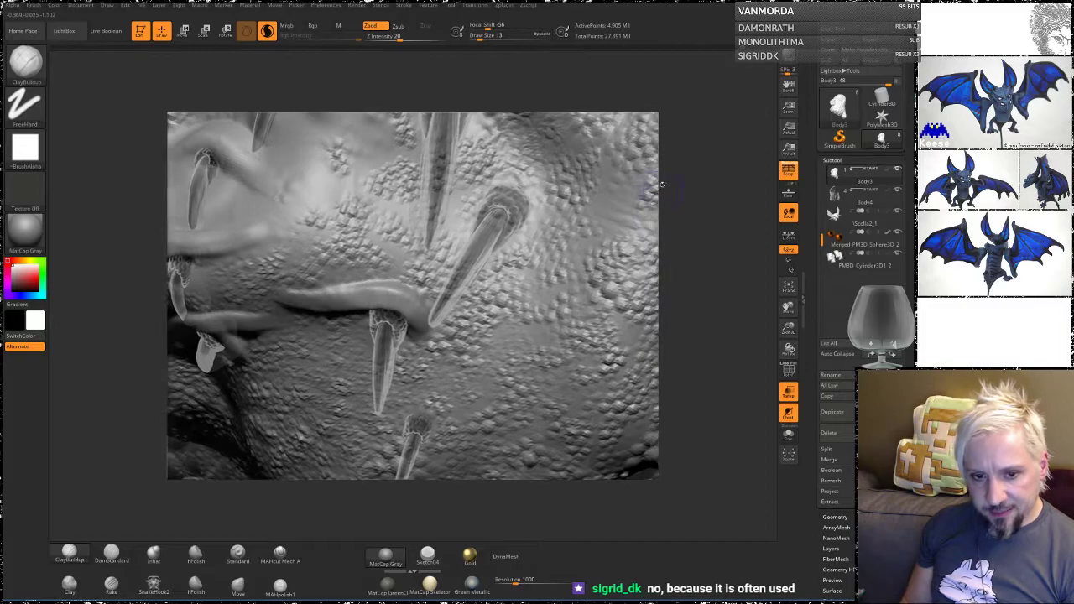
mouse_move(698, 260)
left_mouse_down()
mouse_move(702, 228)
mouse_move(704, 238)
mouse_move(671, 234)
left_mouse_up()
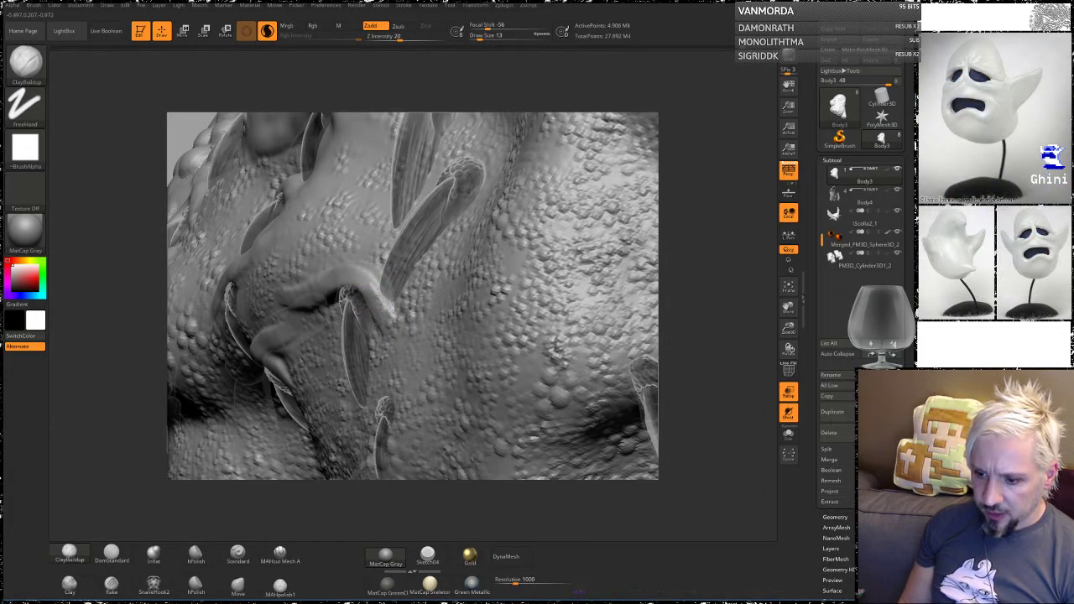
left_click_drag(663, 249, 714, 250)
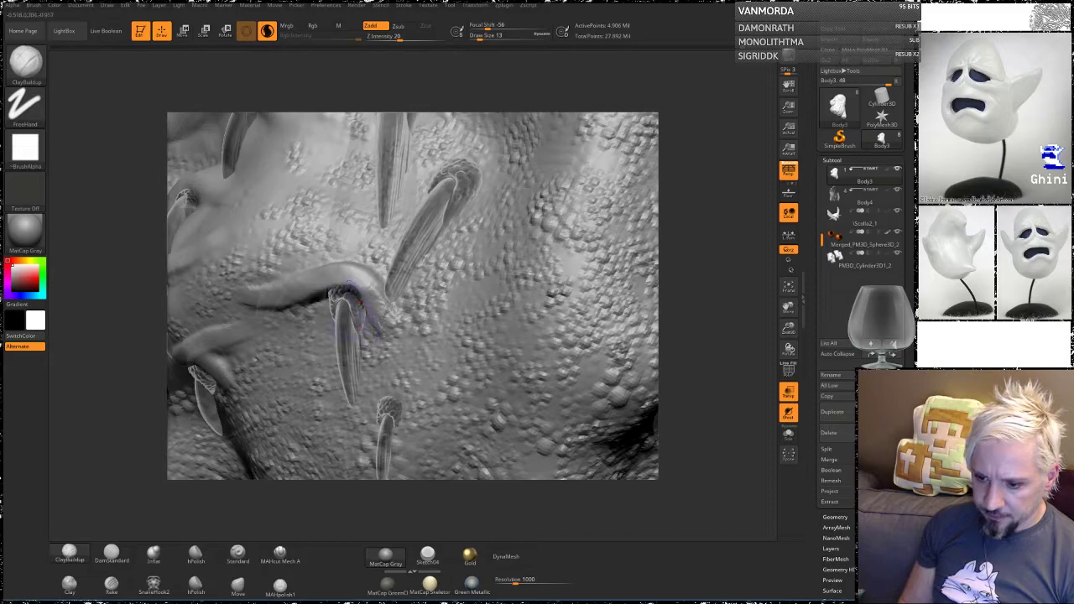
left_click_drag(361, 301, 371, 343)
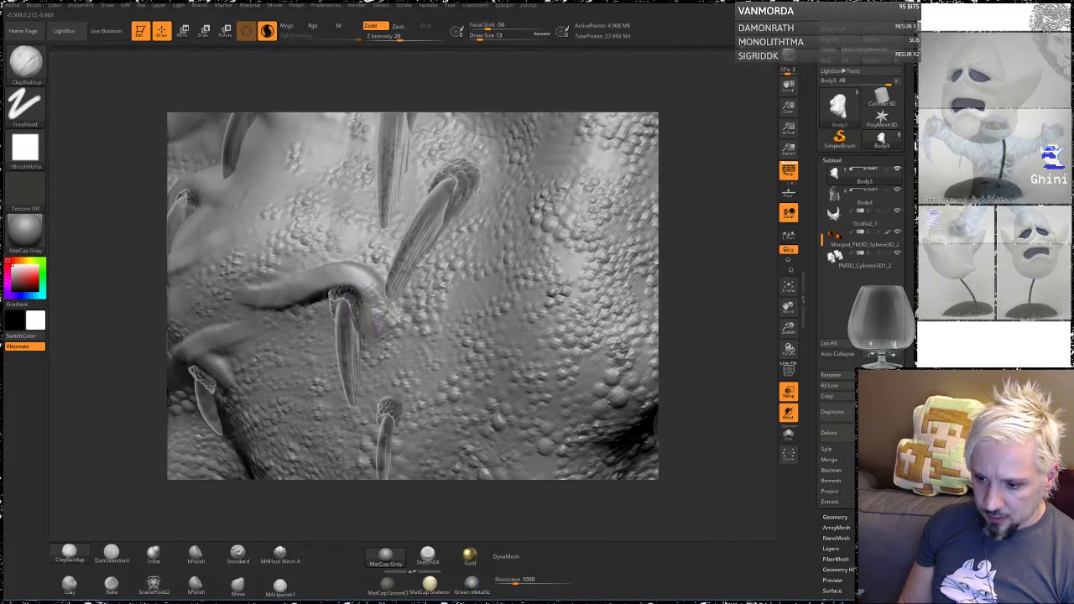
left_click_drag(369, 308, 370, 353)
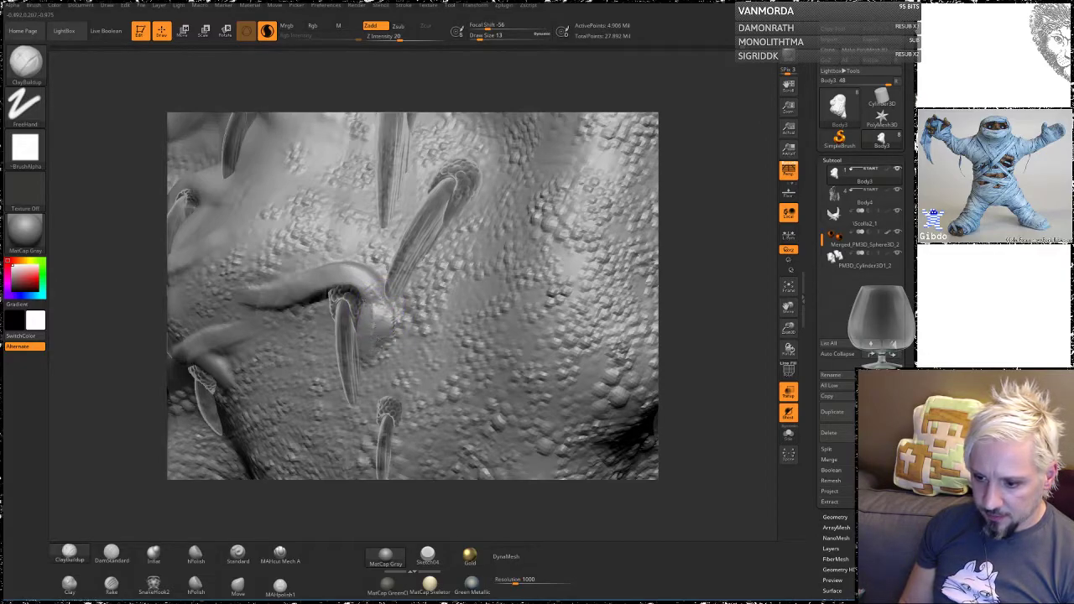
key("shift")
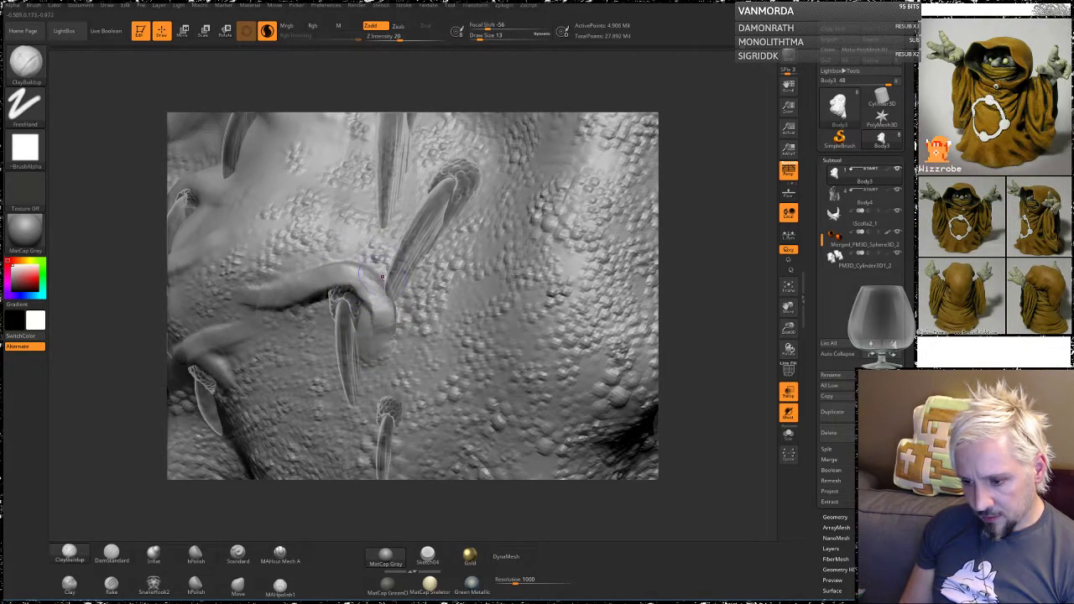
key("shift")
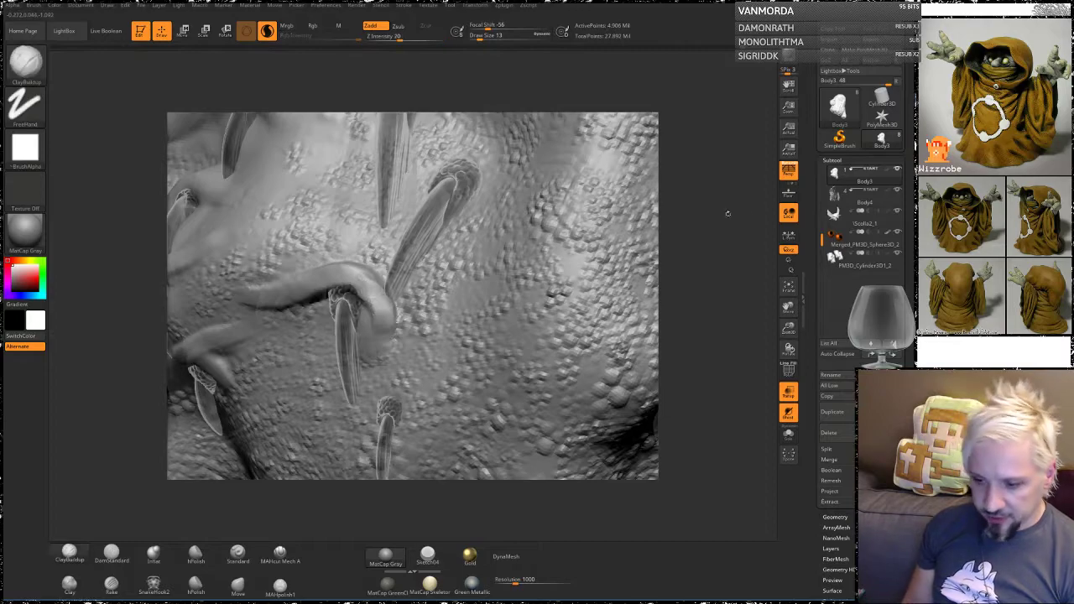
Step: Smooth the lower tip of the fold that wraps around the side of the larger spike's base
left_click_drag(679, 261, 642, 267)
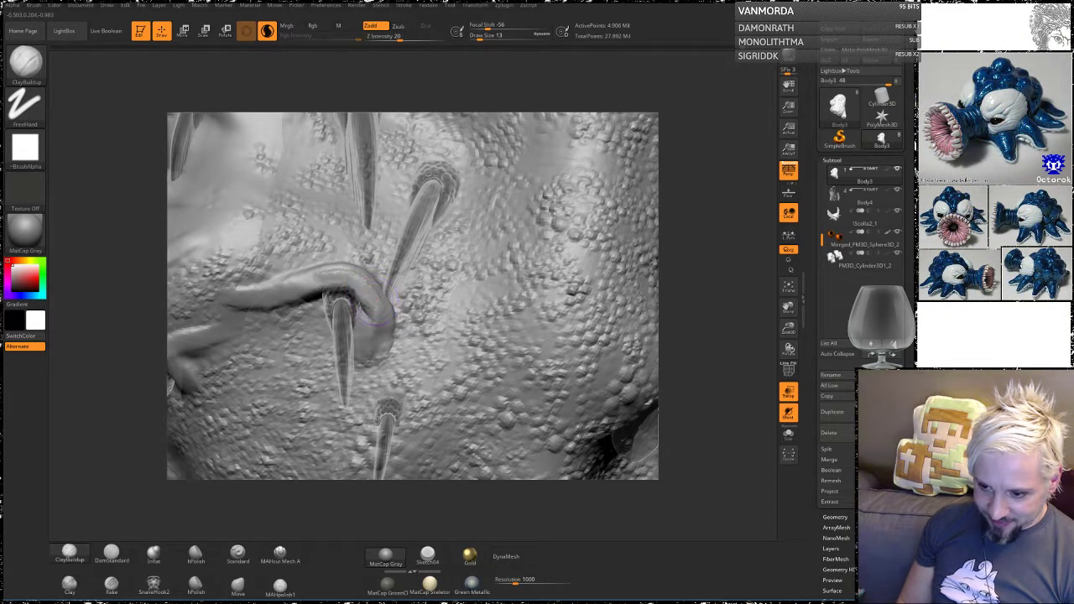
key("shift")
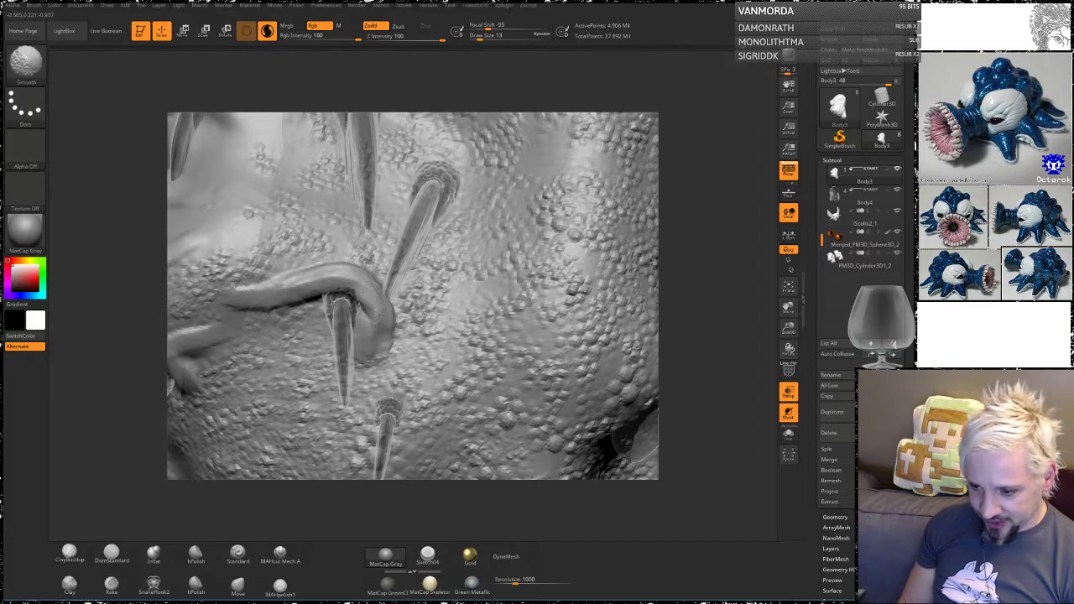
left_click_drag(367, 360, 363, 342, "shift")
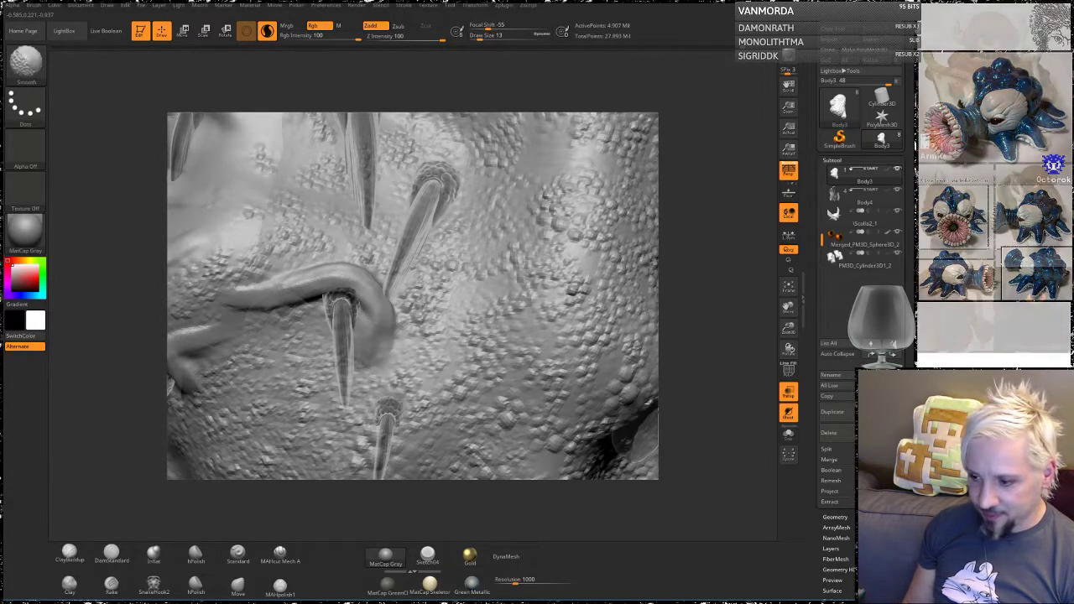
Step: Build up an arched skin fold over the base of the next spike above, drawing both ends downward, and smooth it
mouse_move(702, 185)
left_mouse_down()
mouse_move(688, 248)
mouse_move(737, 188)
left_mouse_up()
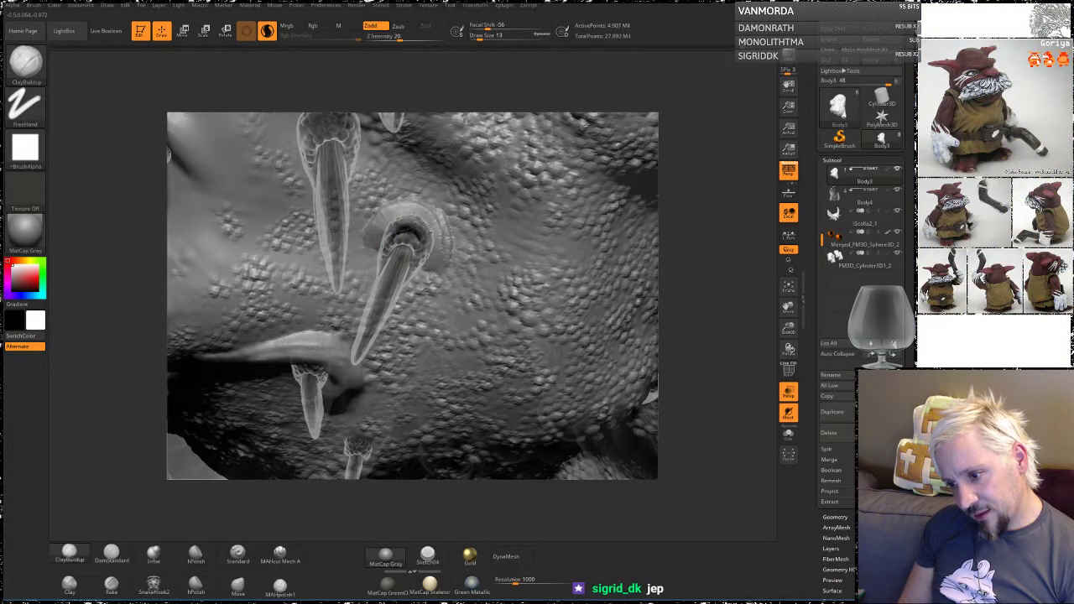
mouse_move(430, 225)
left_mouse_down()
mouse_move(445, 271)
mouse_move(415, 213)
mouse_move(374, 231)
left_mouse_up()
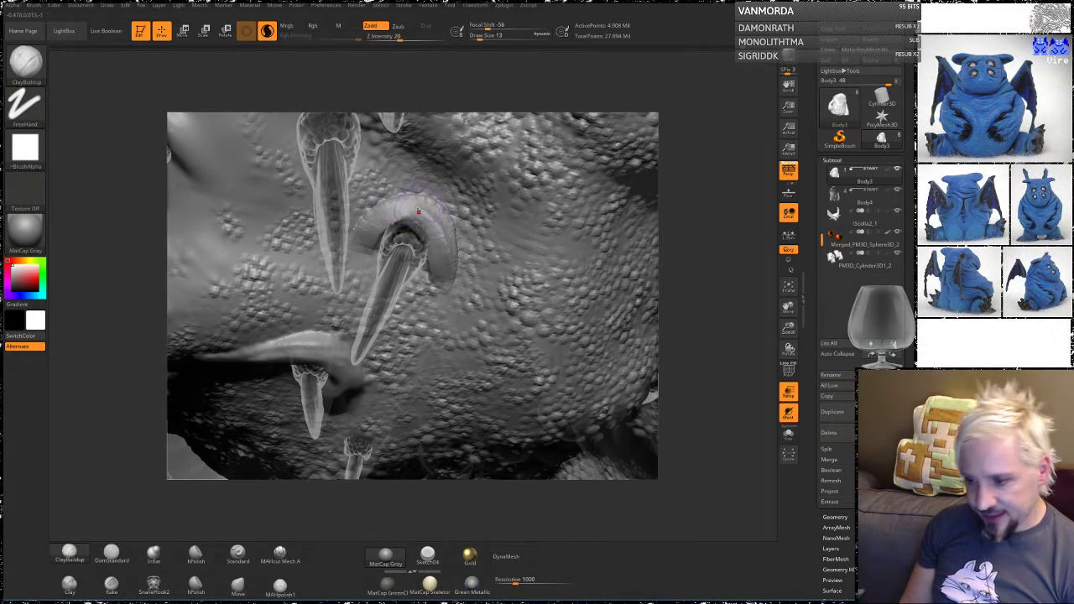
mouse_move(410, 218)
left_mouse_down()
mouse_move(377, 222)
mouse_move(355, 259)
left_mouse_up()
left_click_drag(432, 229, 459, 299)
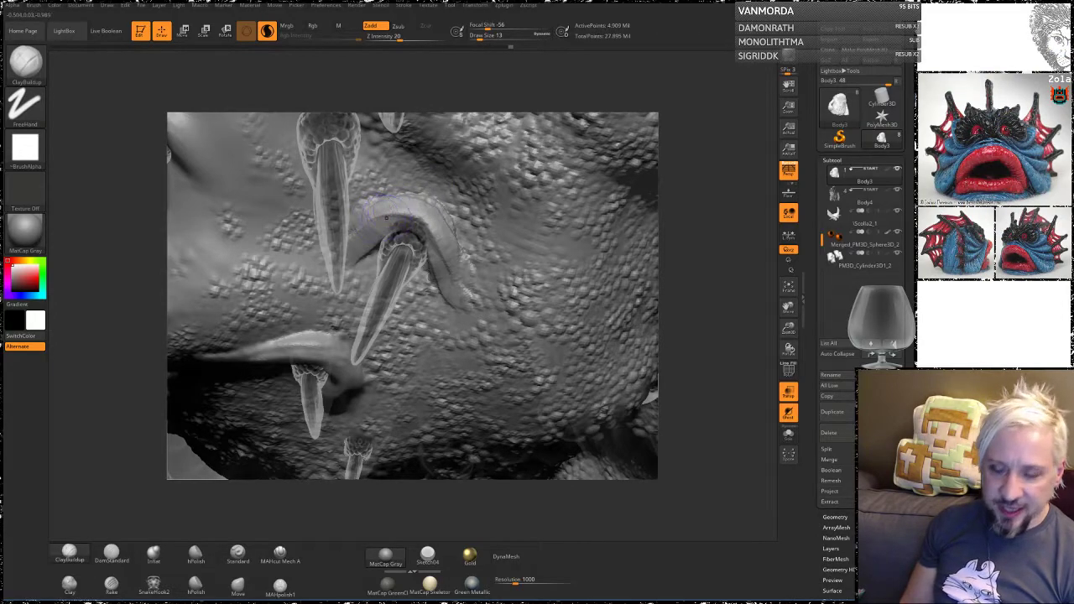
key("shift")
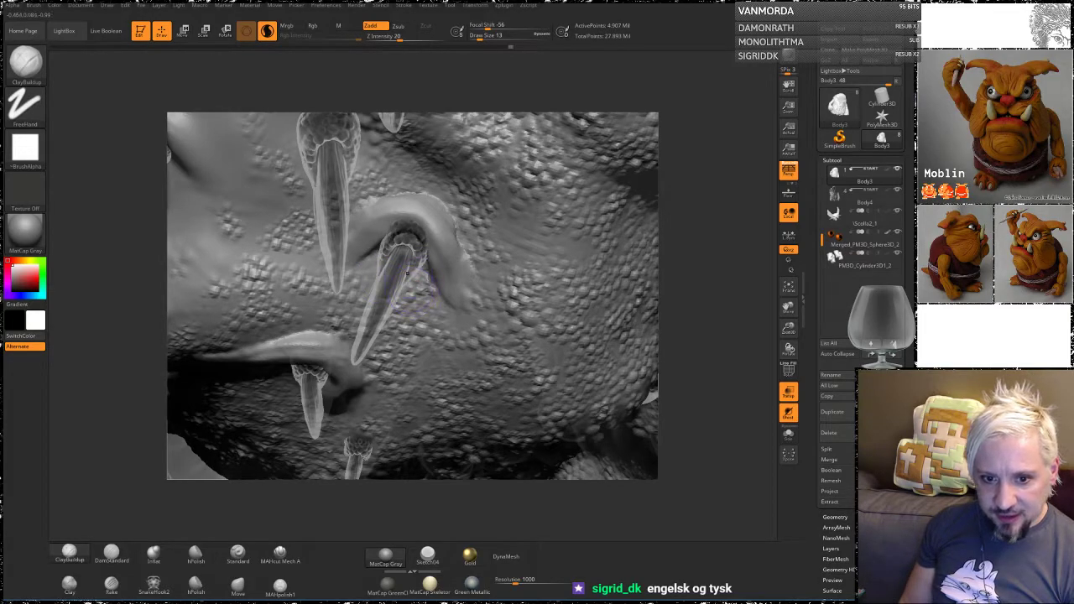
mouse_move(706, 226)
left_mouse_down()
mouse_move(727, 216)
mouse_move(693, 212)
mouse_move(715, 210)
left_mouse_up()
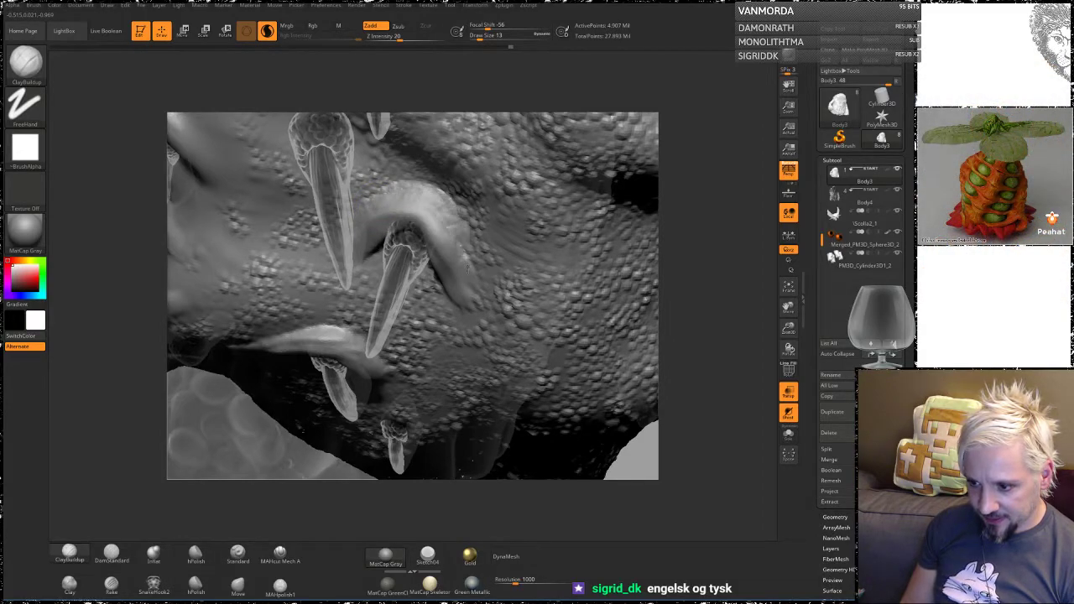
key("shift")
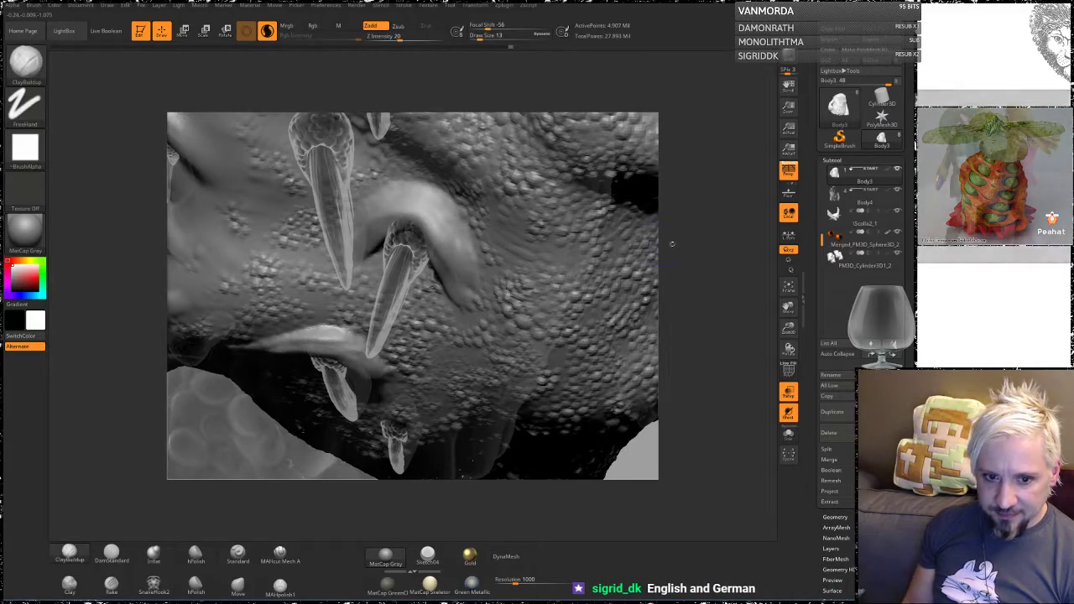
Step: Lengthen the arched fold behind the neighbouring spike, thicken its crest and descending end, and smooth the added strokes
mouse_move(700, 287)
left_mouse_down()
mouse_move(709, 254)
mouse_move(712, 287)
mouse_move(710, 252)
mouse_move(695, 297)
left_mouse_up()
mouse_move(430, 231)
left_mouse_down()
mouse_move(347, 245)
mouse_move(432, 220)
mouse_move(411, 216)
mouse_move(326, 241)
left_mouse_up()
left_click_drag(681, 190, 687, 170)
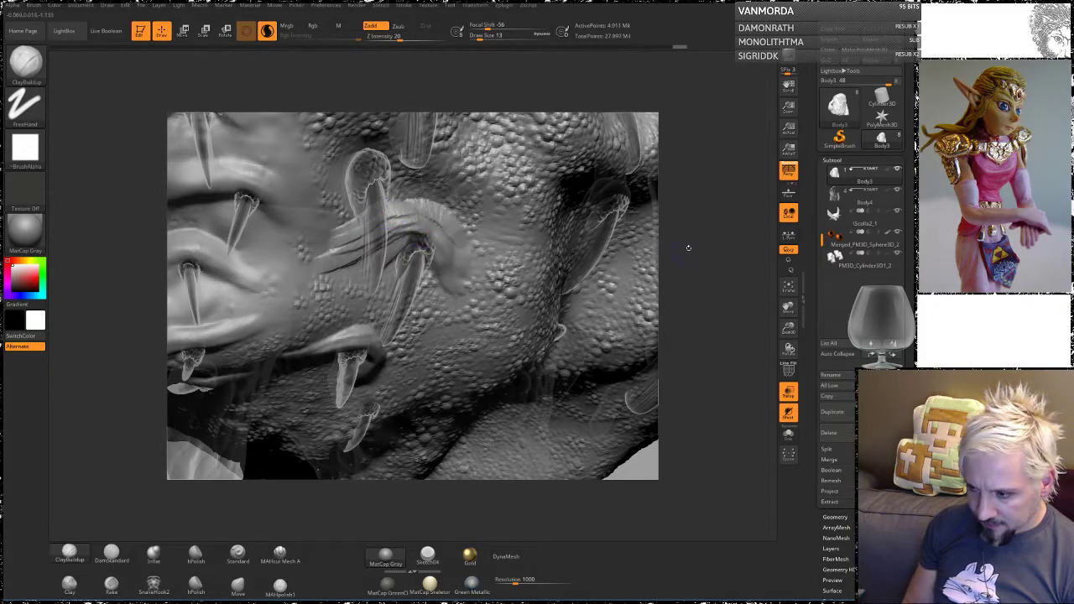
left_click_drag(688, 243, 656, 256)
left_click_drag(403, 216, 458, 243)
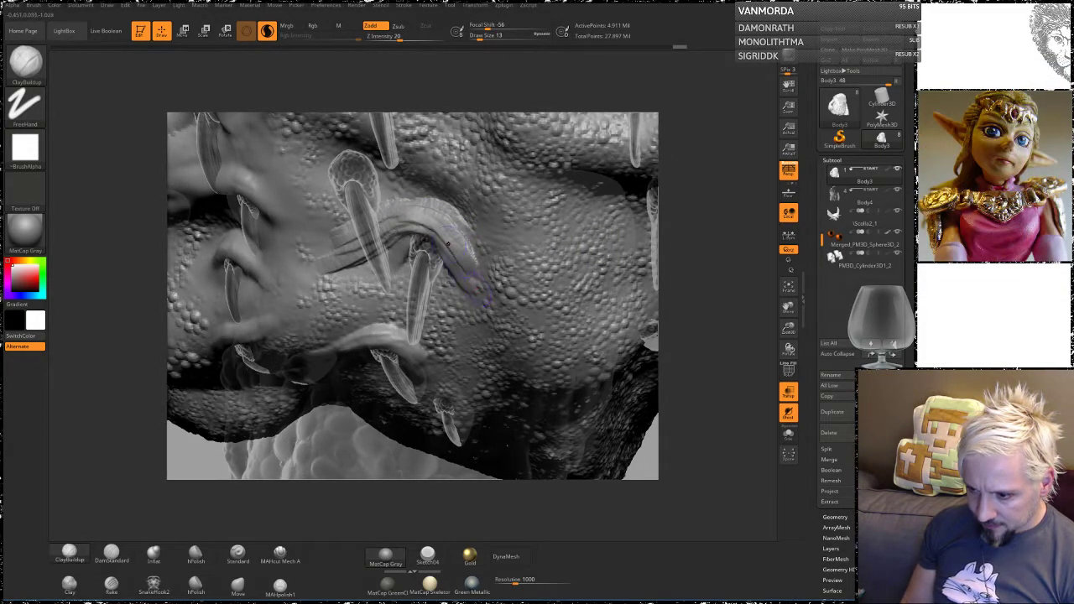
key("shift")
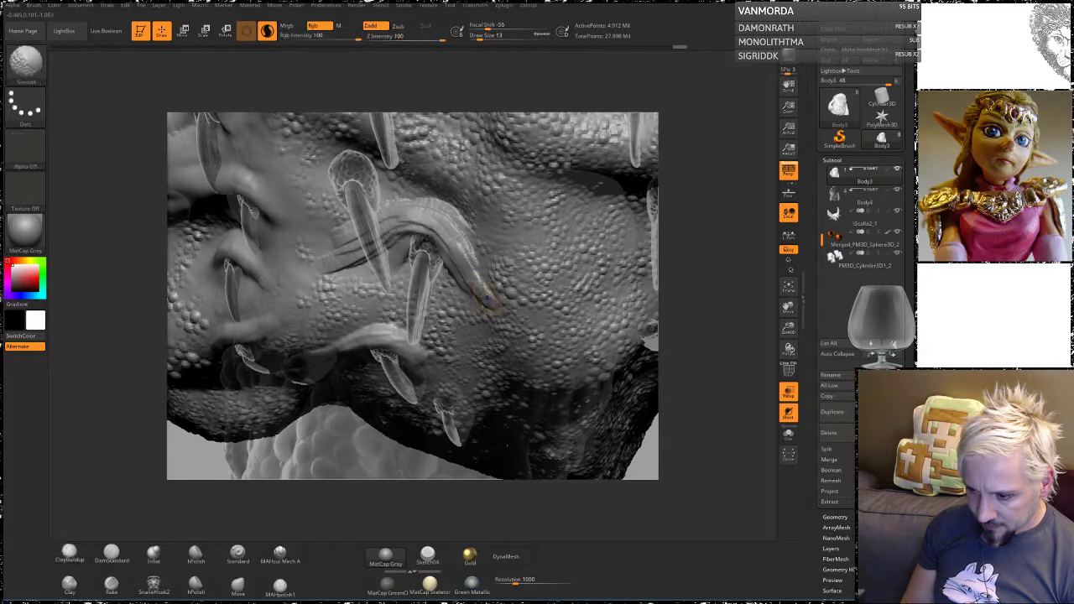
left_click_drag(447, 231, 431, 223, "shift")
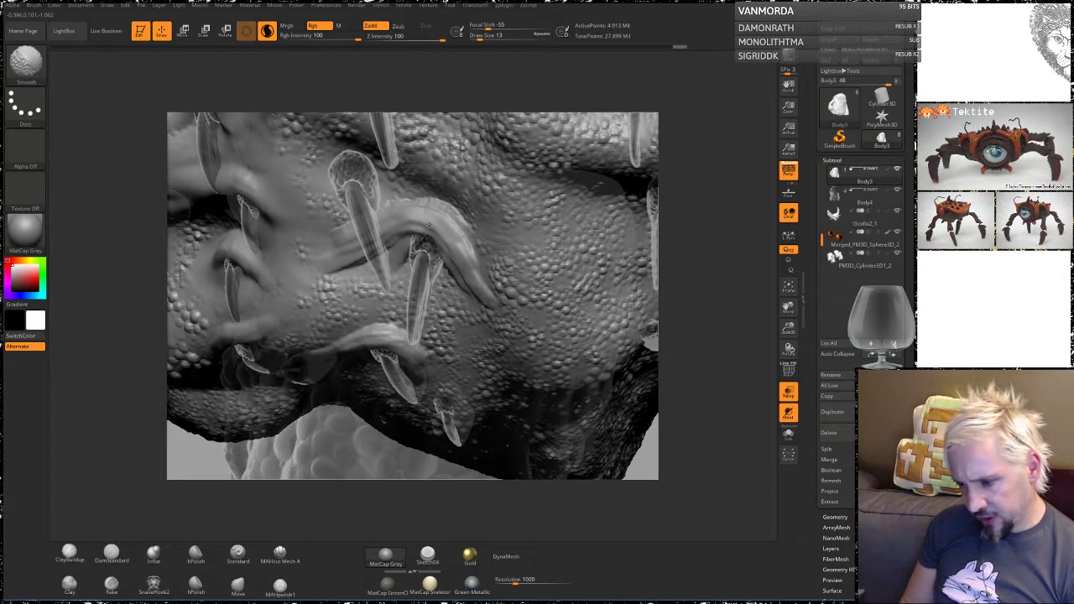
left_click_drag(698, 220, 681, 281)
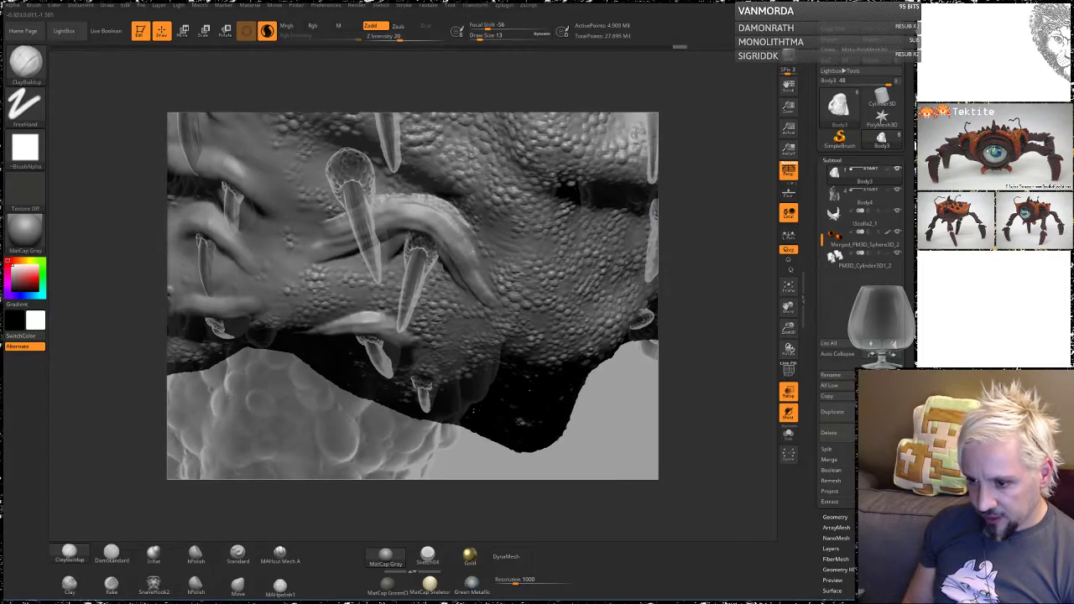
Step: Smooth the curved skin fold around the two central spikes and extend its inner end with ClayBuildup strokes
key("shift")
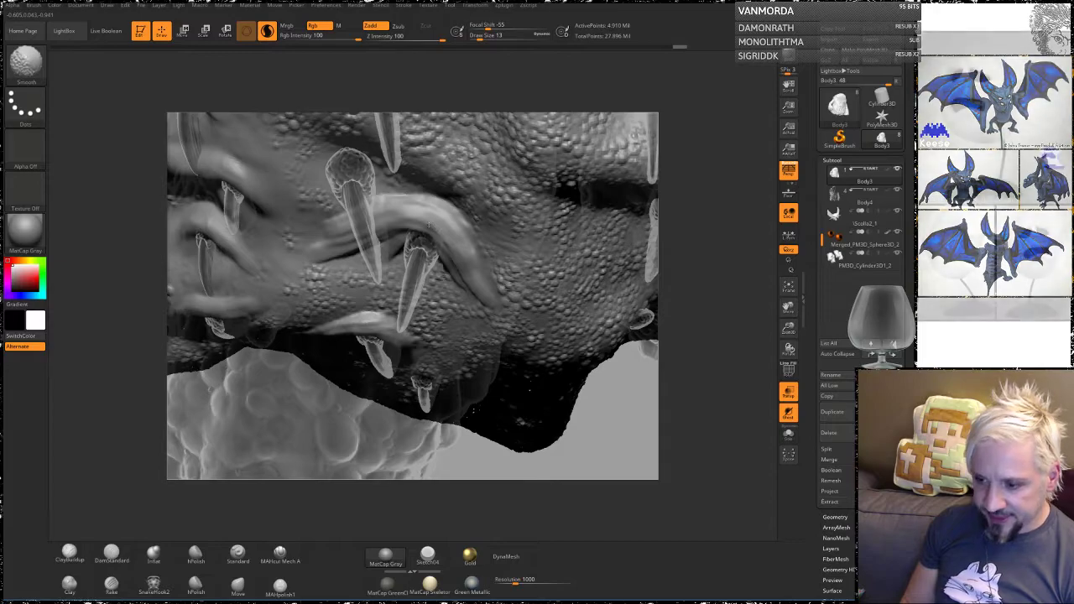
left_click_drag(722, 233, 705, 192)
key("shift")
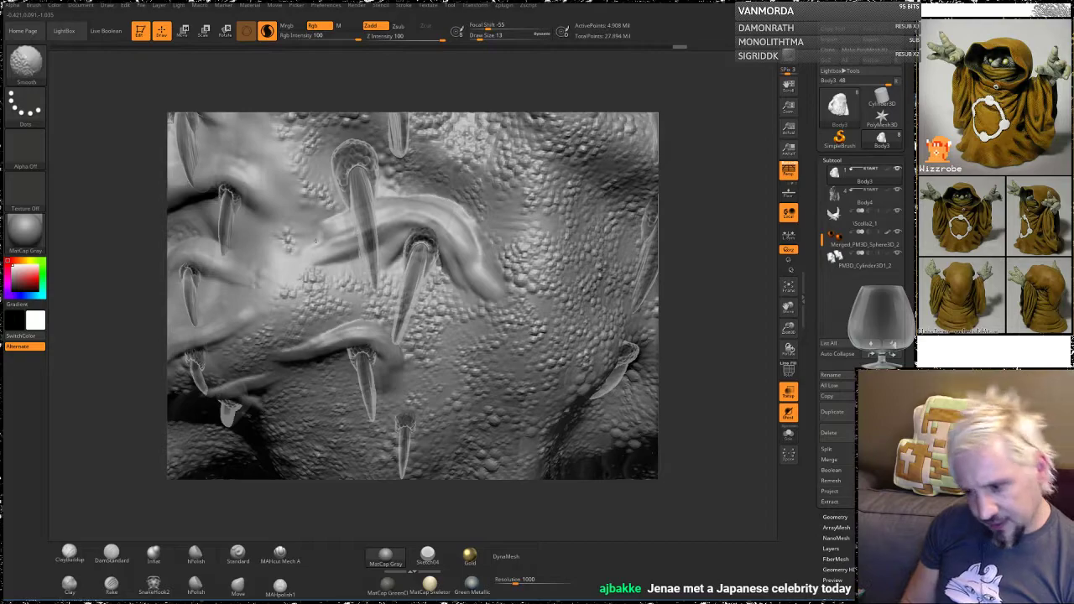
mouse_move(383, 226)
left_mouse_down("alt")
mouse_move(282, 253)
mouse_move(331, 225)
mouse_move(291, 232)
mouse_move(284, 238)
mouse_move(304, 246)
mouse_move(351, 230)
left_mouse_up("alt")
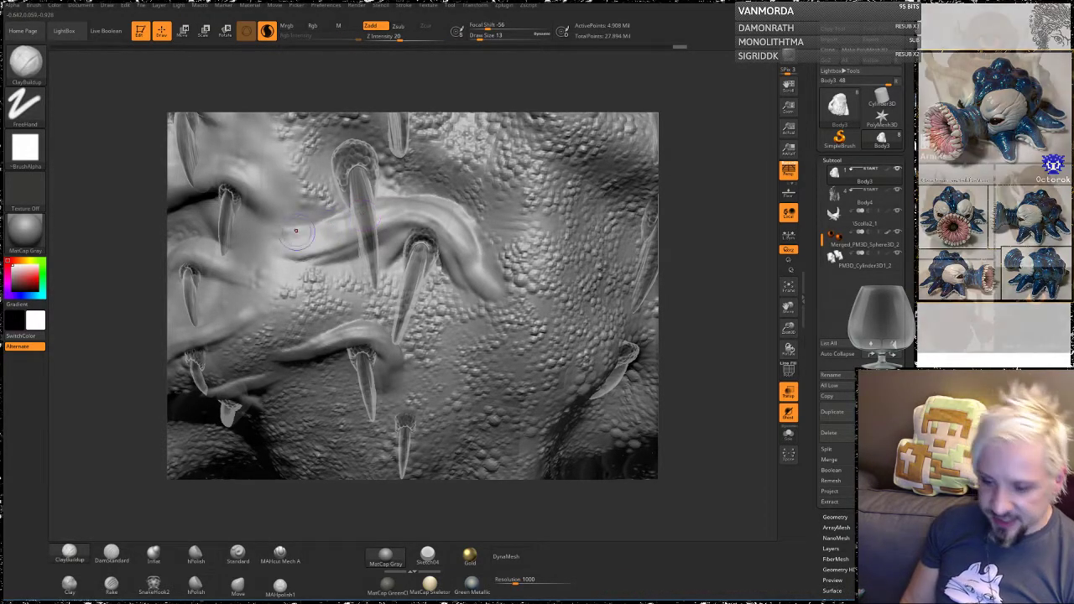
left_click_drag(292, 238, 392, 212)
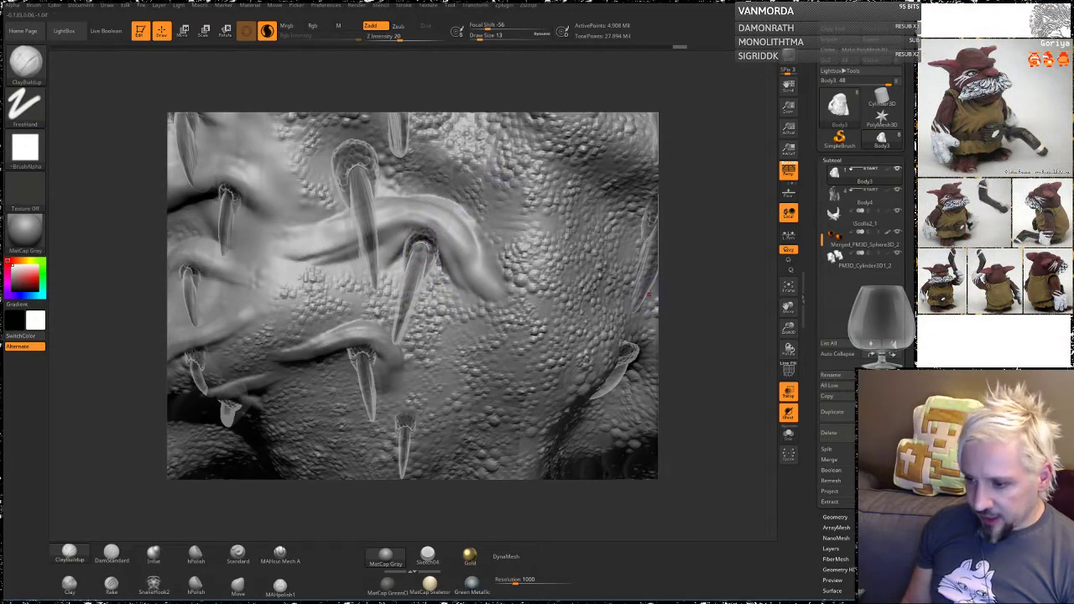
Step: Extend the fold's lower tail past the second spike with ClayBuildup and smooth it into the scaly skin
mouse_move(696, 277)
left_mouse_down()
mouse_move(668, 258)
mouse_move(677, 248)
mouse_move(674, 307)
mouse_move(672, 294)
left_mouse_up()
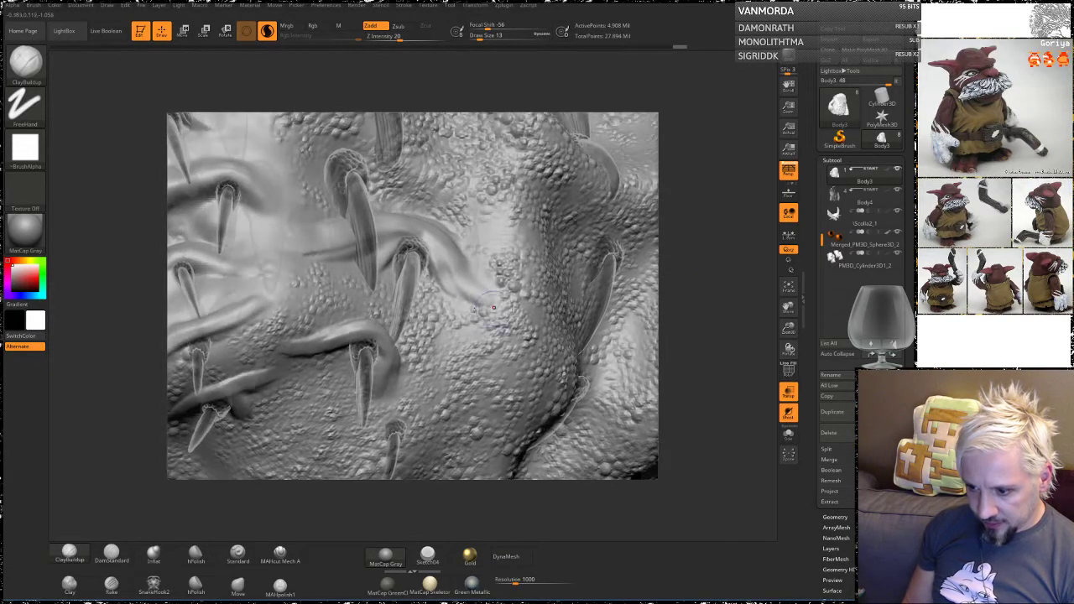
left_click_drag(438, 254, 493, 293)
key("shift")
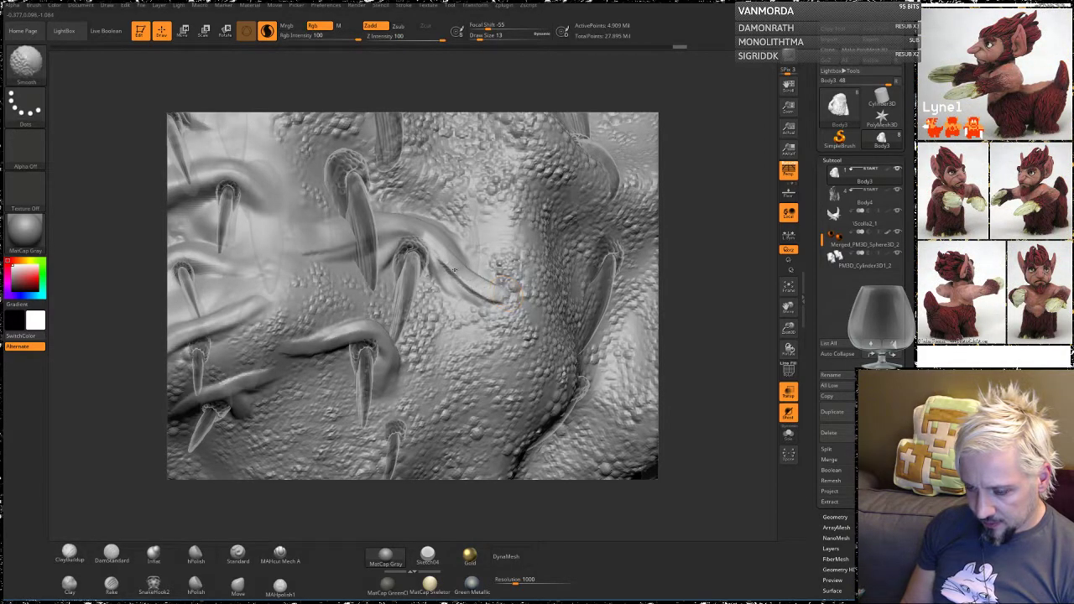
left_click_drag(443, 255, 472, 289, "shift")
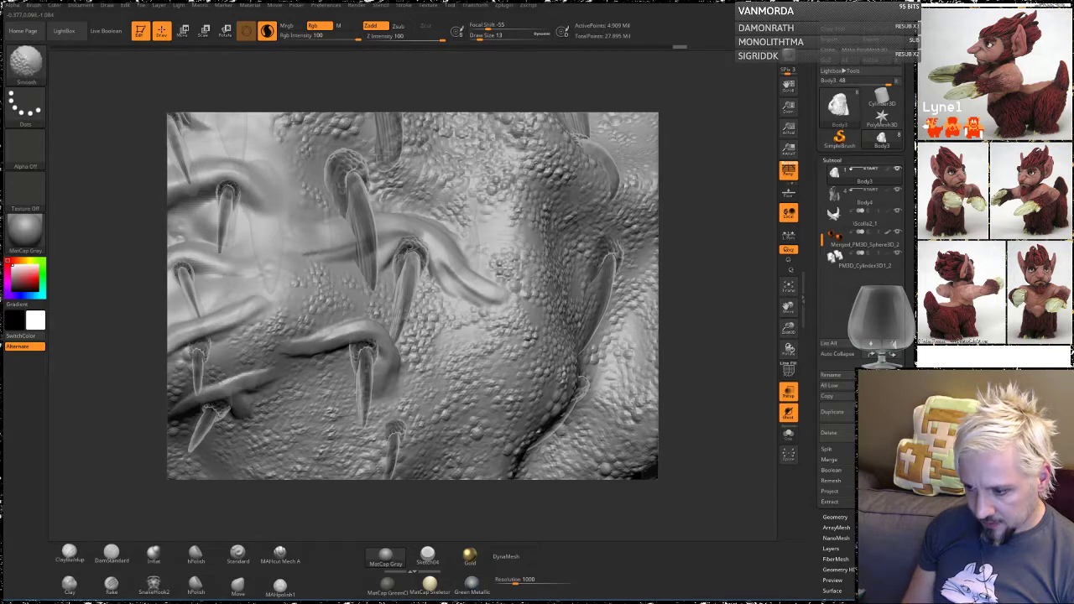
Step: Build up the middle of the same fold between the two spikes and smooth the added volume
left_click_drag(701, 403, 700, 286)
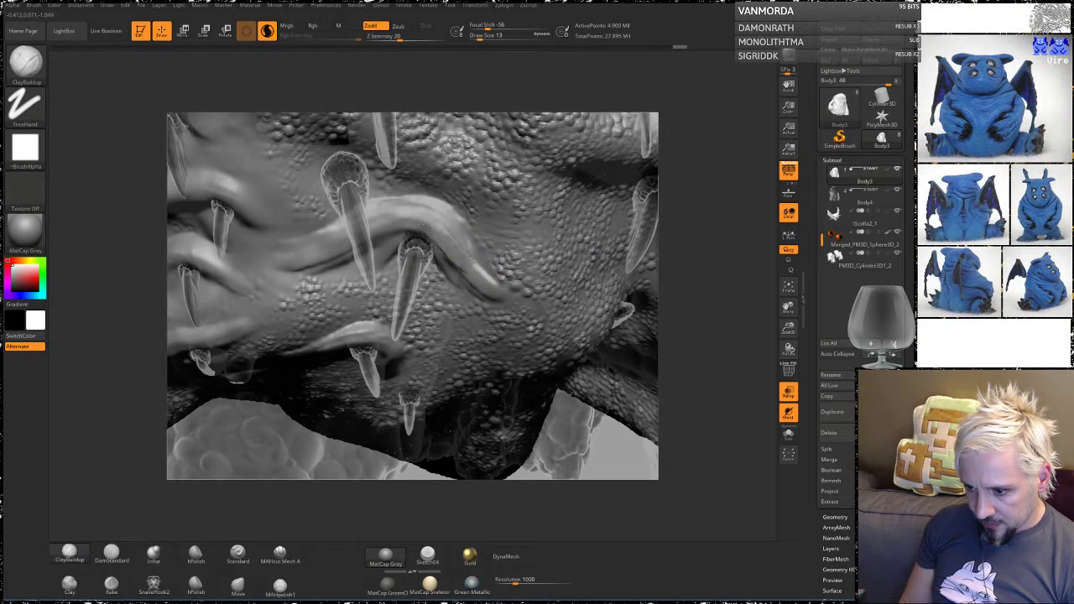
left_click_drag(434, 234, 378, 239)
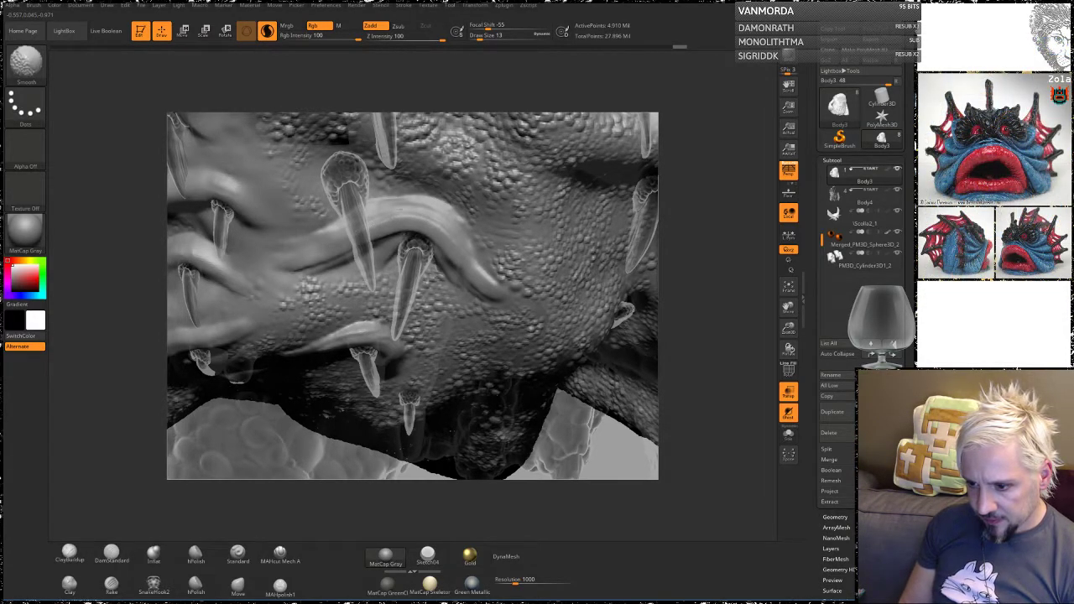
key("shift")
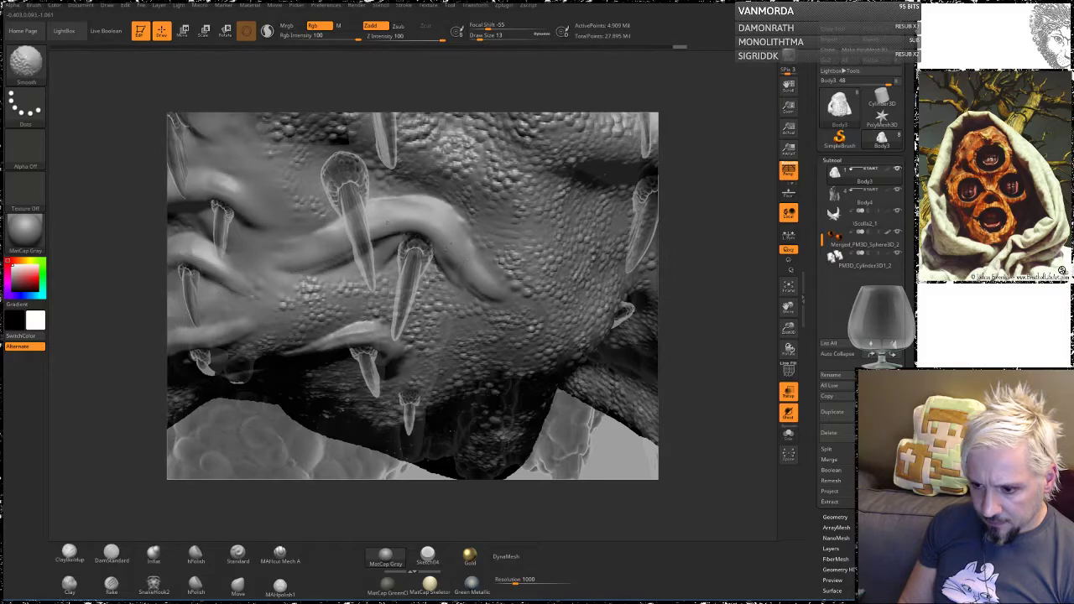
Step: Set the brush draw size to 27 and build a wide ClayBuildup fold over the root of the spike above
mouse_move(707, 291)
left_mouse_down("alt")
mouse_move(681, 293)
mouse_move(682, 251)
mouse_move(704, 326)
left_mouse_up("alt")
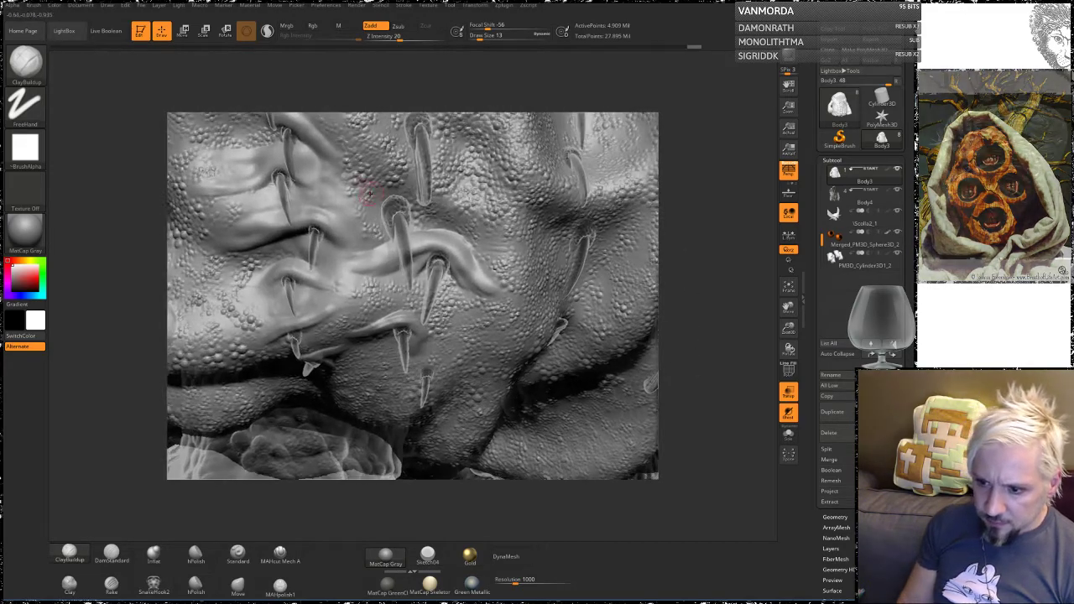
key("space")
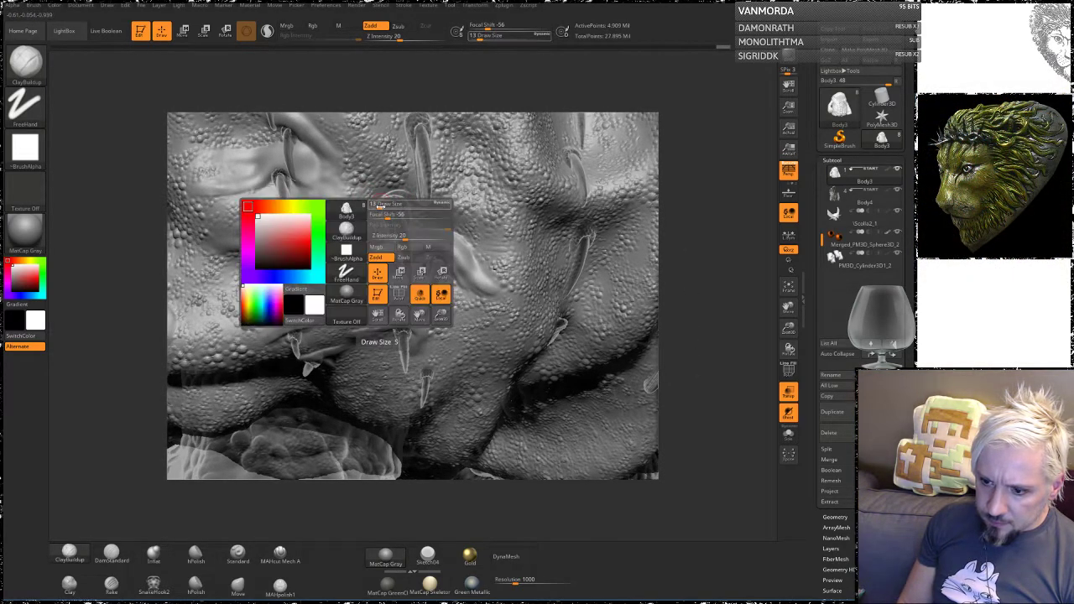
mouse_move(379, 206)
left_mouse_down()
mouse_move(404, 193)
mouse_move(407, 203)
mouse_move(435, 198)
mouse_move(361, 211)
mouse_move(443, 204)
left_mouse_up()
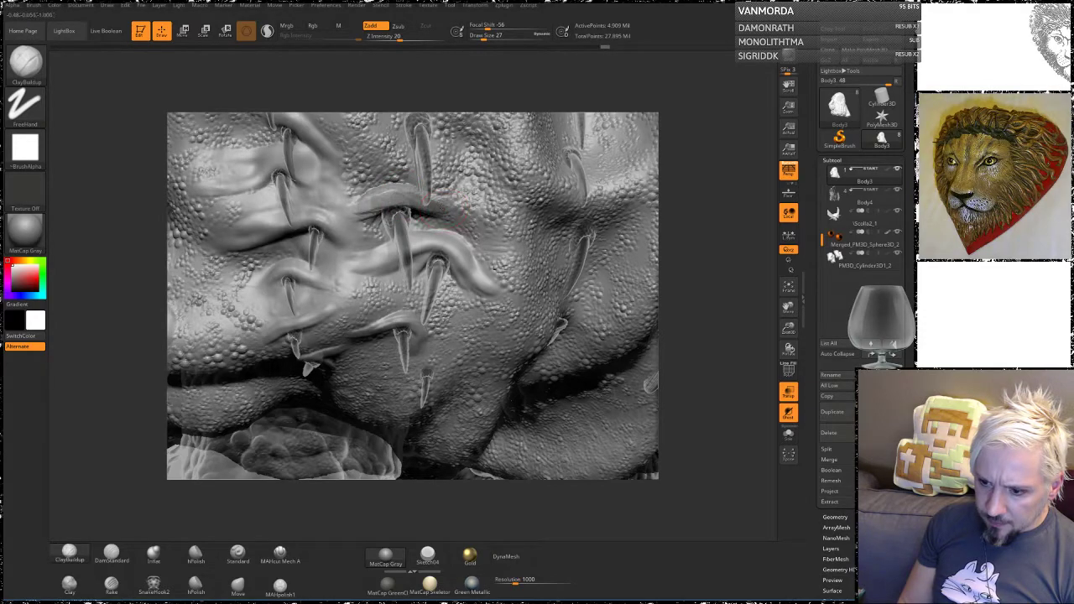
mouse_move(571, 369)
right_mouse_down()
mouse_move(537, 375)
mouse_move(522, 332)
mouse_move(537, 403)
right_mouse_up()
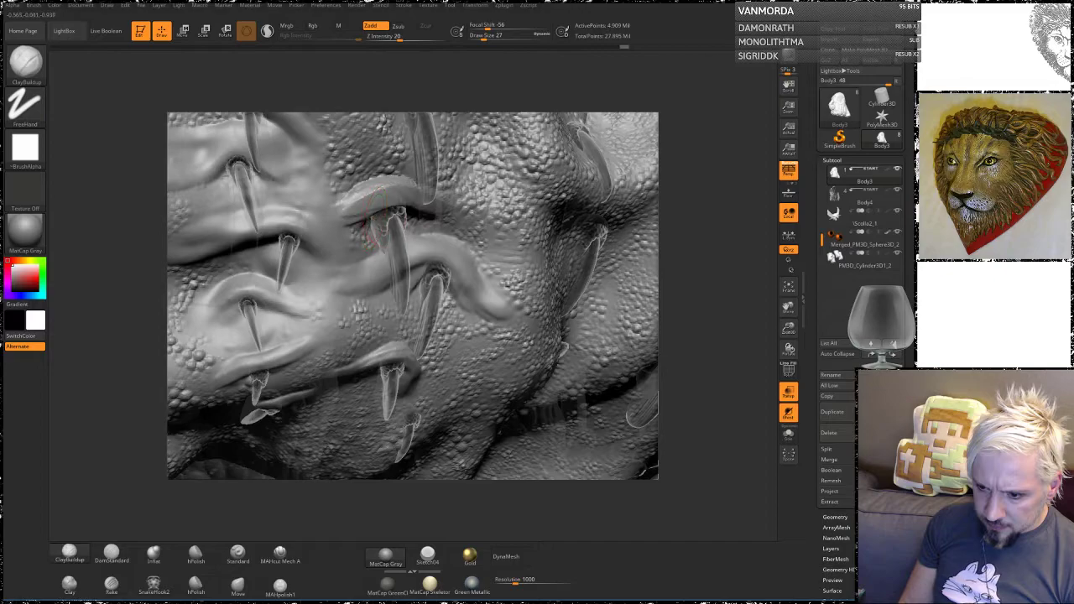
left_click_drag(357, 238, 424, 221)
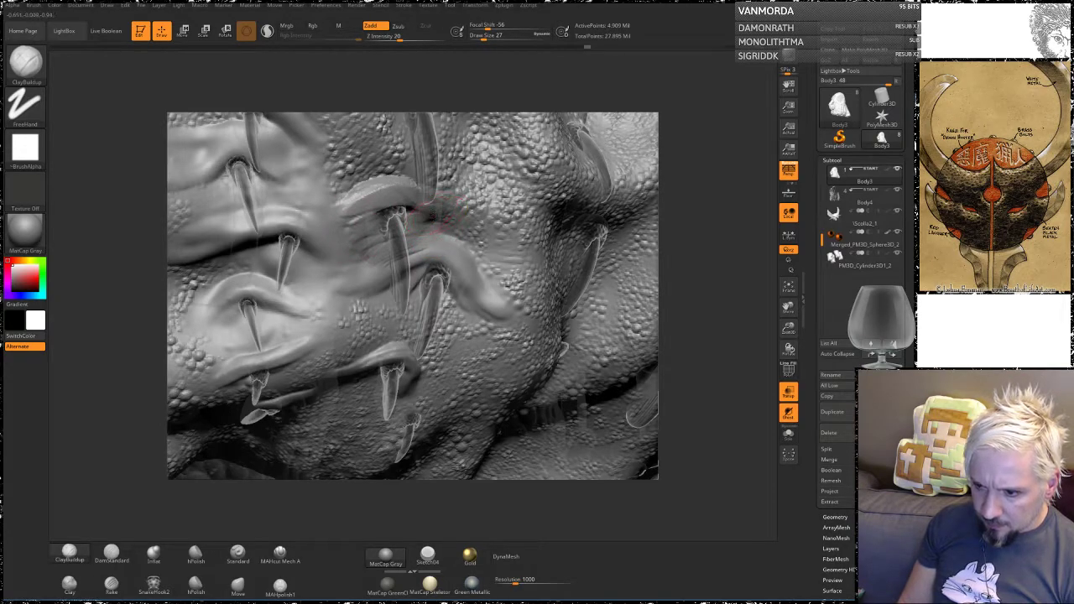
mouse_move(415, 209)
left_mouse_down()
mouse_move(353, 202)
mouse_move(497, 208)
left_mouse_up()
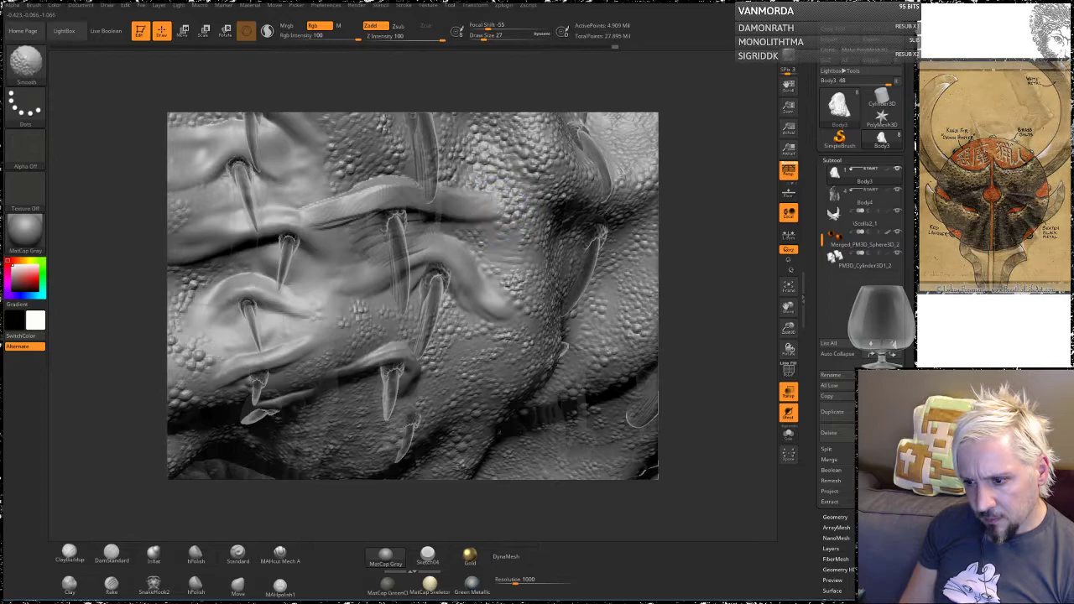
Step: Smooth the new wide fold along its crest and both ends so it blends into the surrounding skin
mouse_move(396, 189)
left_mouse_down("shift")
mouse_move(339, 219)
mouse_move(476, 250)
mouse_move(506, 281)
left_mouse_up("shift")
mouse_move(706, 247)
left_mouse_down()
mouse_move(687, 210)
mouse_move(691, 192)
mouse_move(609, 223)
left_mouse_up()
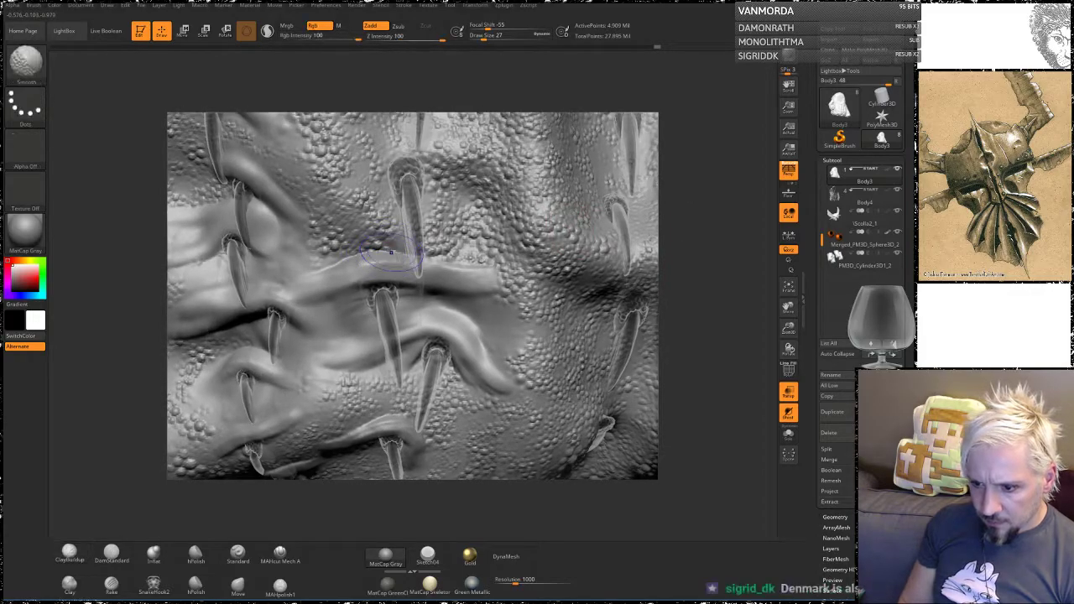
left_click_drag(374, 243, 336, 269, "shift")
left_click_drag(429, 255, 492, 275, "shift")
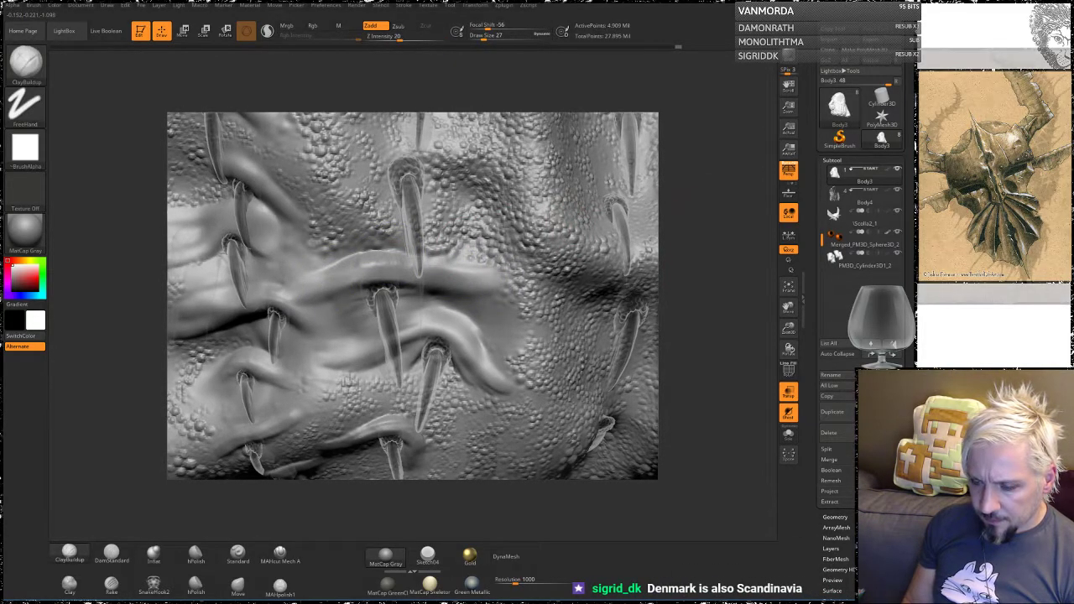
Step: Build a curved ClayBuildup fold over the root of the next spike above the wide fold
left_click_drag(699, 178, 671, 277, "alt")
mouse_move(330, 272)
left_mouse_down()
mouse_move(369, 255)
mouse_move(433, 257)
mouse_move(373, 259)
mouse_move(419, 257)
left_mouse_up()
left_click_drag(347, 255, 445, 261)
left_click_drag(690, 215, 627, 220)
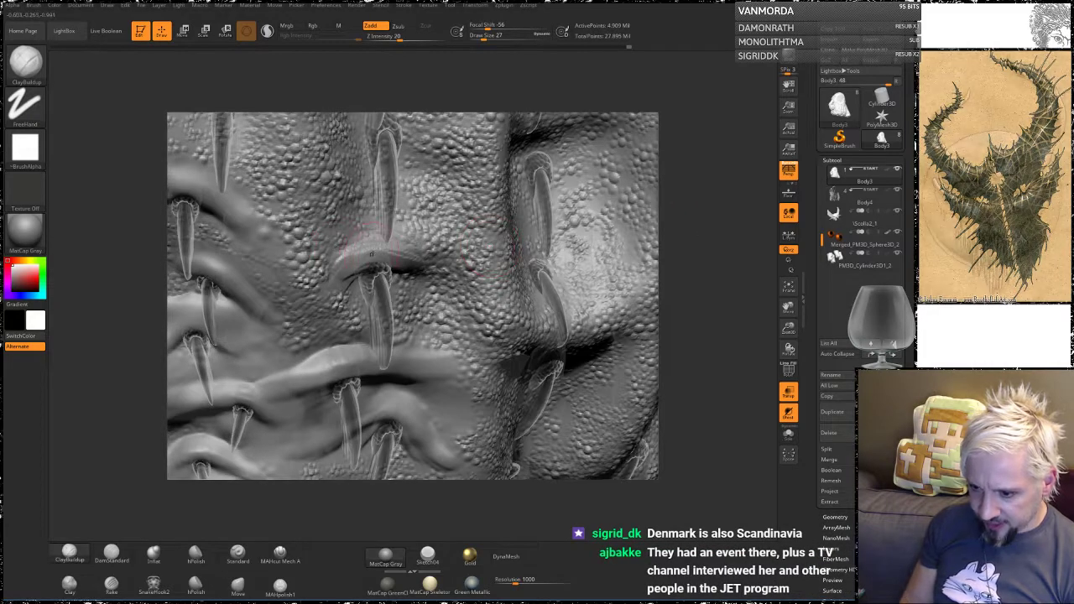
mouse_move(395, 257)
left_mouse_down()
mouse_move(324, 278)
mouse_move(418, 266)
left_mouse_up()
Step: Add ClayBuildup volume to the skin on both sides of the spike's root beneath its new fold
left_click_drag(676, 252, 737, 255)
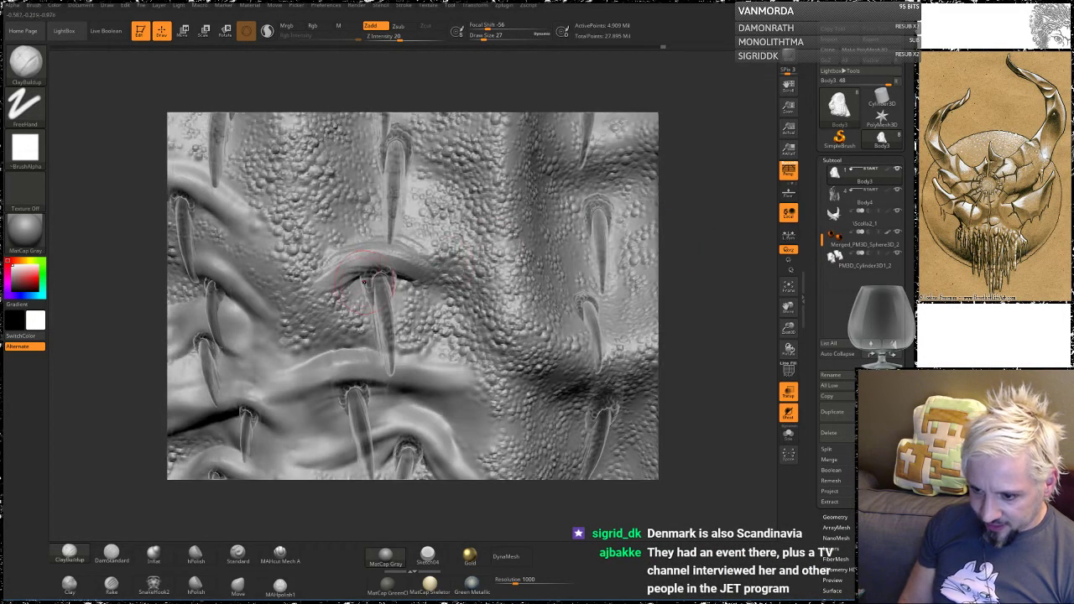
left_click_drag(376, 277, 359, 285)
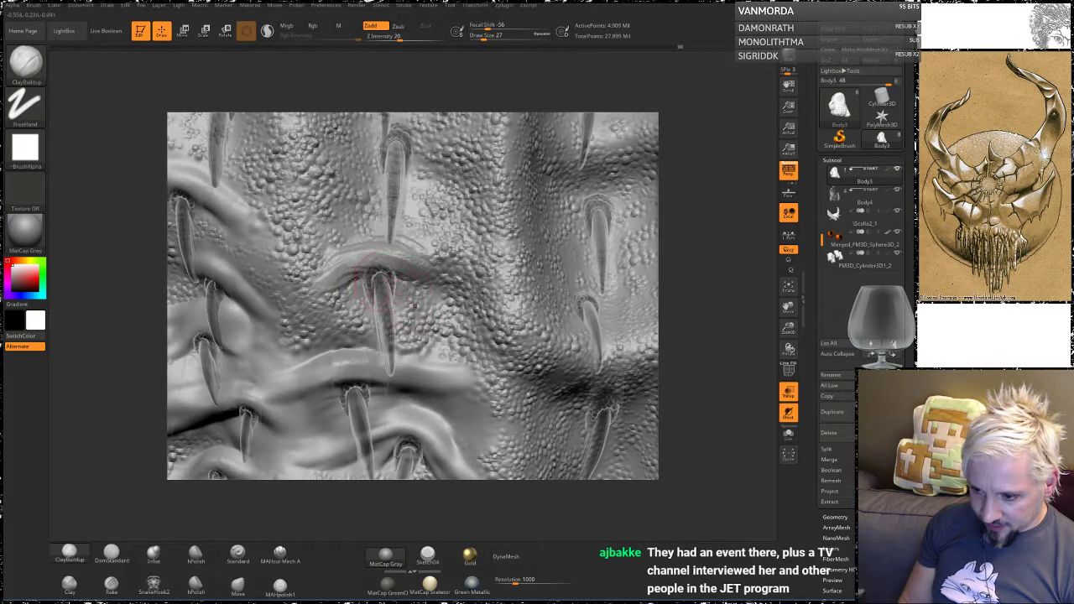
left_click_drag(681, 237, 617, 239)
left_click_drag(386, 274, 416, 282)
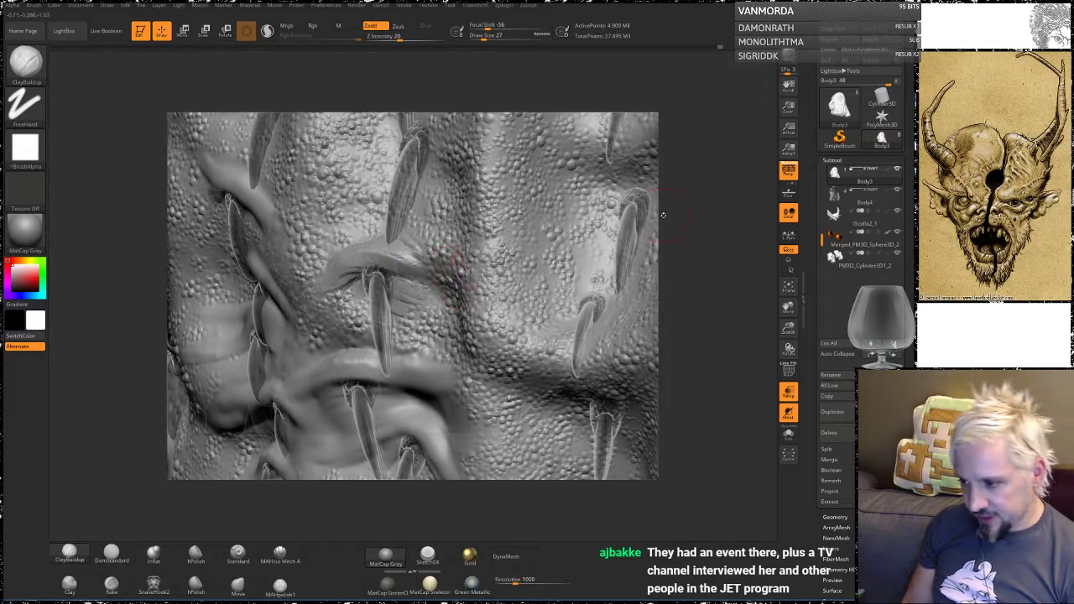
mouse_move(663, 215)
left_mouse_down()
mouse_move(676, 220)
mouse_move(667, 214)
left_mouse_up()
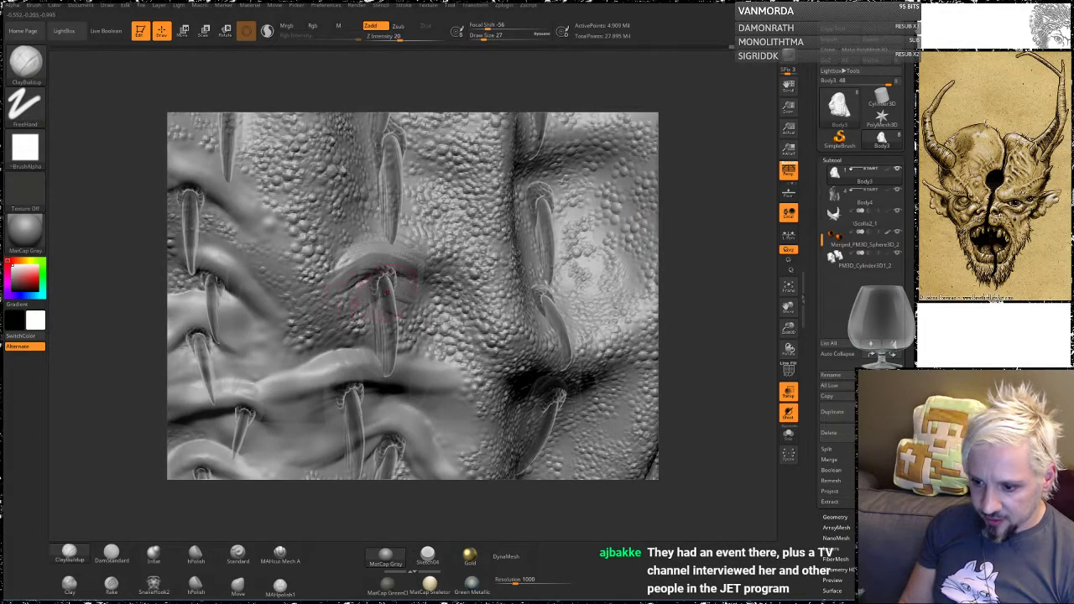
Step: Smooth the fold and the skin around this spike's root
key("shift")
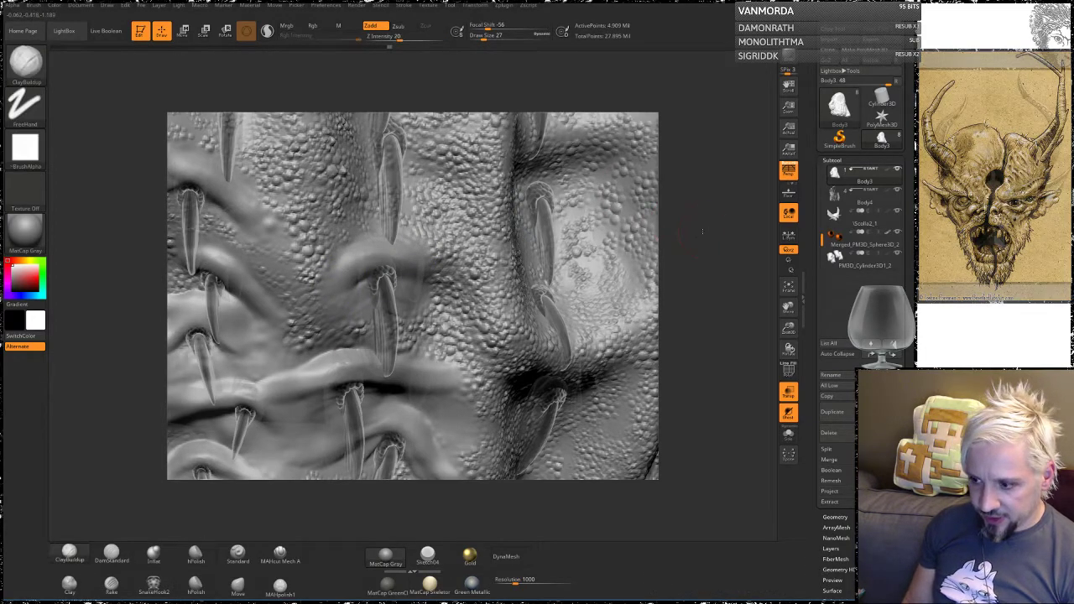
left_click_drag(671, 220, 722, 217)
key("shift")
left_click_drag(437, 261, 391, 243, "shift")
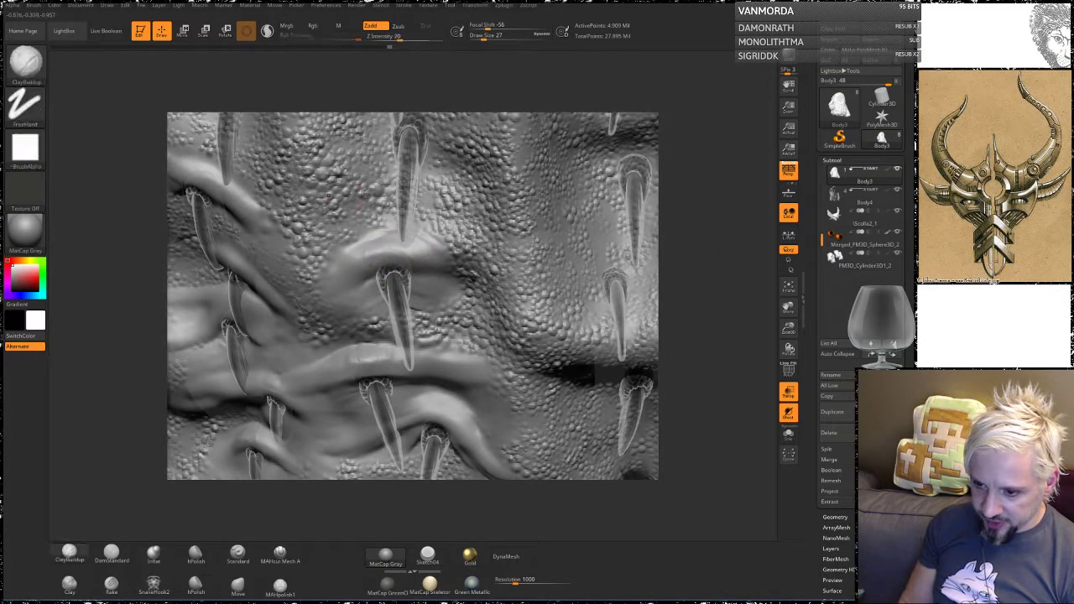
Step: Build an arched fold over the root of the next spike up the column and smooth its ends into the scales
mouse_move(711, 241)
left_mouse_down("alt")
mouse_move(694, 278)
mouse_move(666, 279)
mouse_move(686, 274)
left_mouse_up("alt")
mouse_move(380, 217)
left_mouse_down()
mouse_move(408, 216)
mouse_move(350, 230)
mouse_move(450, 230)
mouse_move(329, 240)
mouse_move(345, 220)
mouse_move(408, 215)
mouse_move(427, 228)
left_mouse_up()
mouse_move(362, 232)
left_mouse_down("shift")
mouse_move(304, 254)
mouse_move(438, 207)
mouse_move(332, 199)
left_mouse_up("shift")
mouse_move(705, 250)
left_mouse_down()
mouse_move(678, 225)
mouse_move(724, 218)
left_mouse_up()
left_click_drag(422, 216, 339, 242)
mouse_move(430, 224)
left_mouse_down("shift")
mouse_move(448, 240)
mouse_move(346, 214)
left_mouse_up("shift")
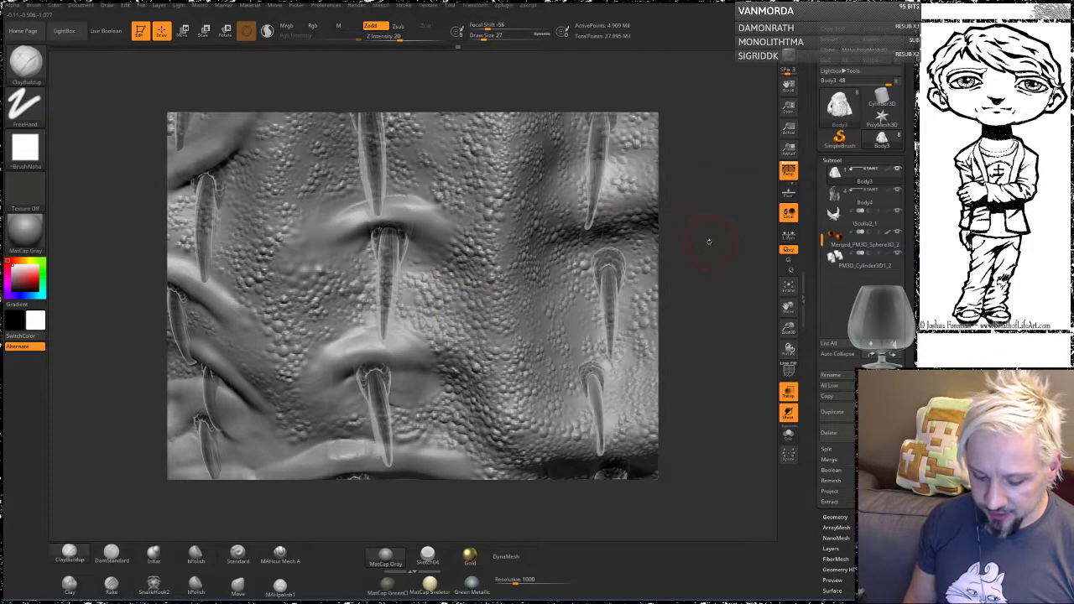
Step: Build a thick arched ClayBuildup fold around the root of the following spike, extending it down both sides
mouse_move(714, 252)
left_mouse_down()
mouse_move(724, 262)
mouse_move(687, 270)
mouse_move(690, 289)
mouse_move(640, 271)
left_mouse_up()
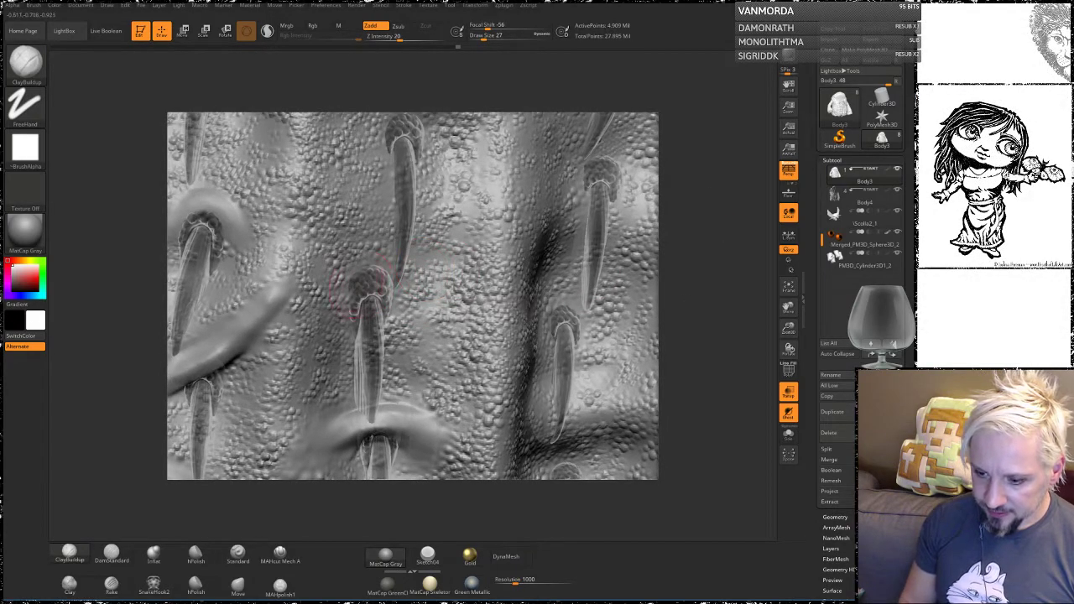
mouse_move(347, 275)
left_mouse_down()
mouse_move(386, 264)
mouse_move(378, 255)
mouse_move(396, 260)
left_mouse_up()
mouse_move(343, 268)
left_mouse_down()
mouse_move(393, 257)
mouse_move(430, 317)
mouse_move(420, 317)
left_mouse_up()
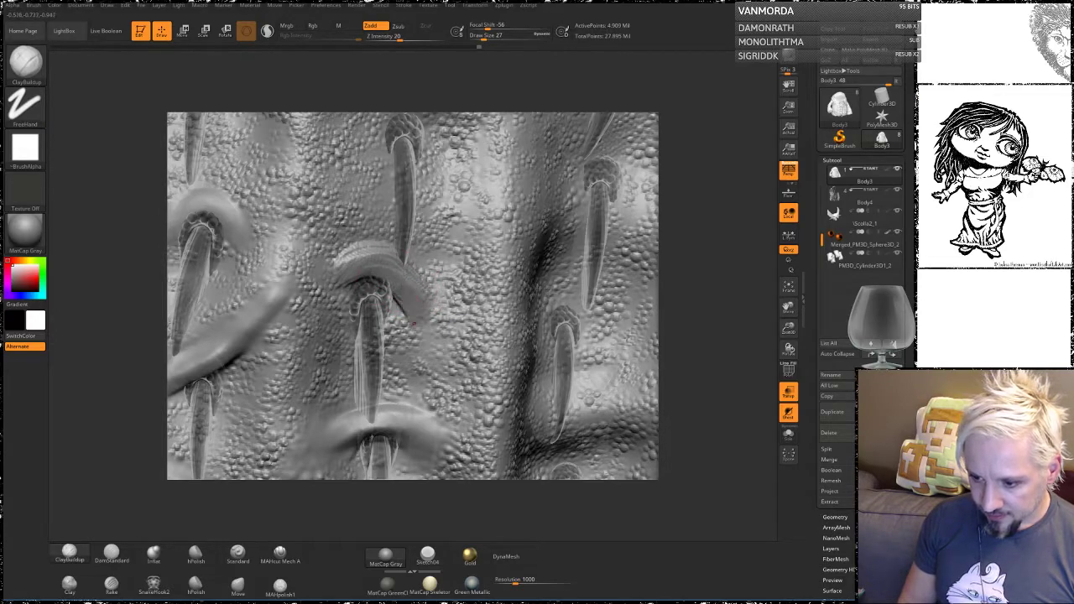
left_click_drag(391, 274, 329, 303)
mouse_move(353, 267)
left_mouse_down()
mouse_move(322, 314)
mouse_move(330, 290)
left_mouse_up()
left_click_drag(396, 271, 440, 307)
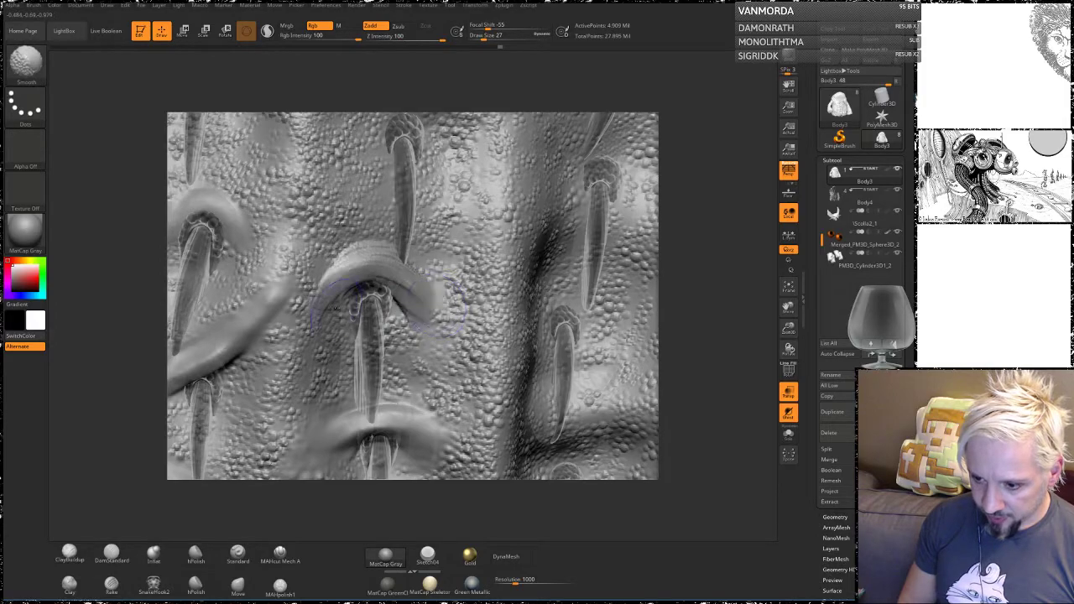
Step: Smooth both arms of the thick arched fold where they meet the scaly skin
left_click_drag(334, 257, 324, 291, "shift")
left_click_drag(415, 255, 444, 322, "shift")
left_click_drag(437, 268, 444, 307, "shift")
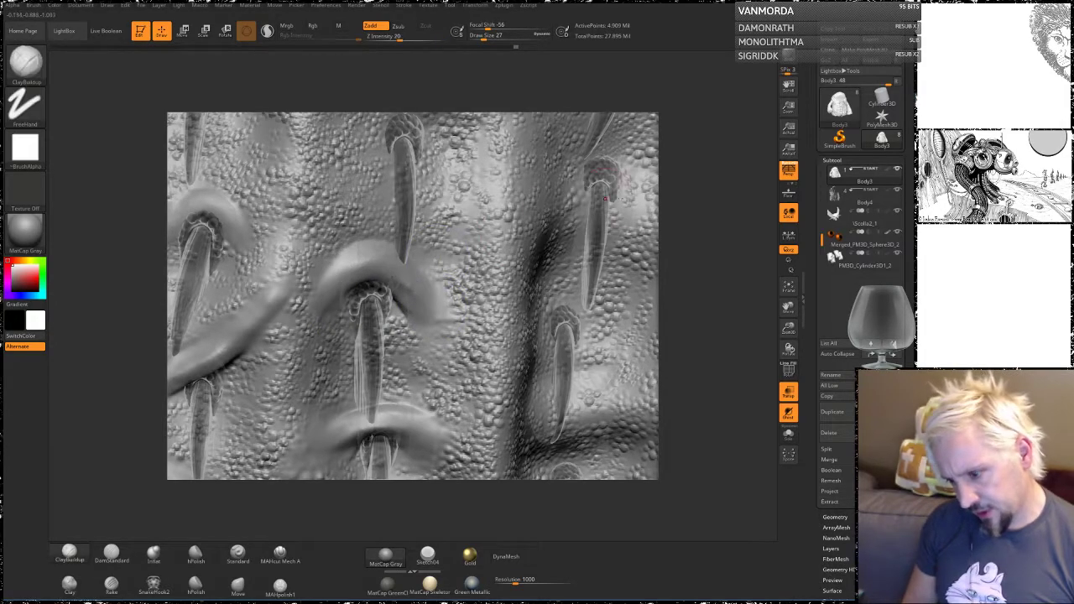
Step: Add an arched ClayBuildup fold over the root of the next spike above the thick fold
mouse_move(449, 292)
right_mouse_down()
mouse_move(433, 388)
mouse_move(398, 381)
right_mouse_up()
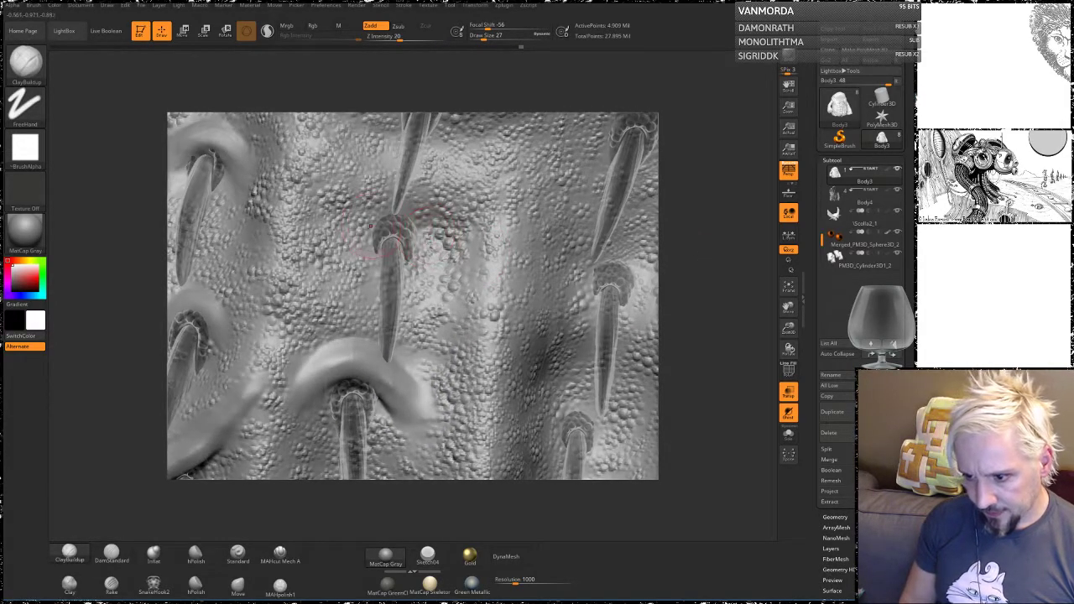
mouse_move(384, 225)
left_mouse_down()
mouse_move(430, 248)
mouse_move(363, 244)
mouse_move(433, 245)
mouse_move(390, 227)
mouse_move(358, 242)
mouse_move(428, 239)
left_mouse_up()
left_click_drag(359, 236, 426, 231)
Step: Build a long ClayBuildup ridge over the next spike's root, extending it across the skin to the neighbouring spike
left_click_drag(719, 204, 687, 367, "alt")
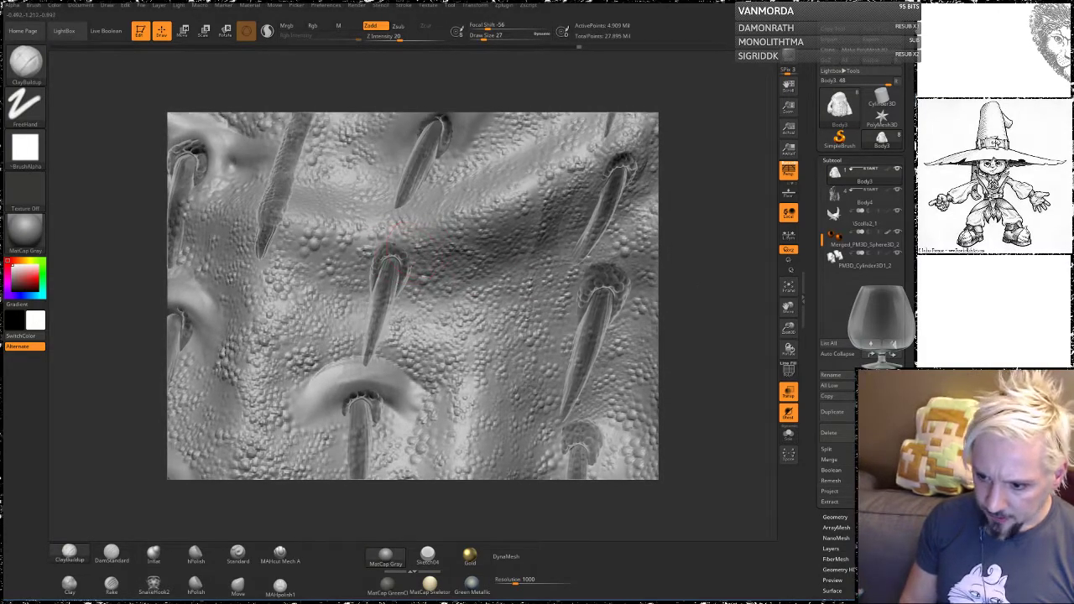
mouse_move(360, 256)
left_mouse_down()
mouse_move(443, 245)
mouse_move(491, 220)
left_mouse_up()
left_click_drag(424, 225, 343, 249)
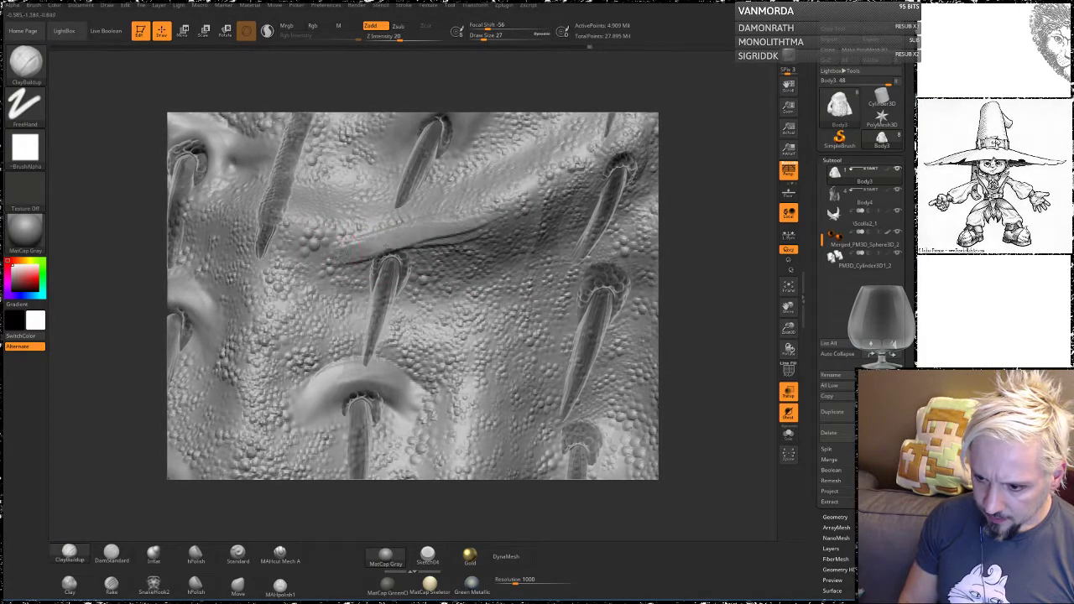
left_click_drag(479, 220, 374, 241)
mouse_move(477, 216)
left_mouse_down()
mouse_move(352, 252)
mouse_move(273, 259)
left_mouse_up()
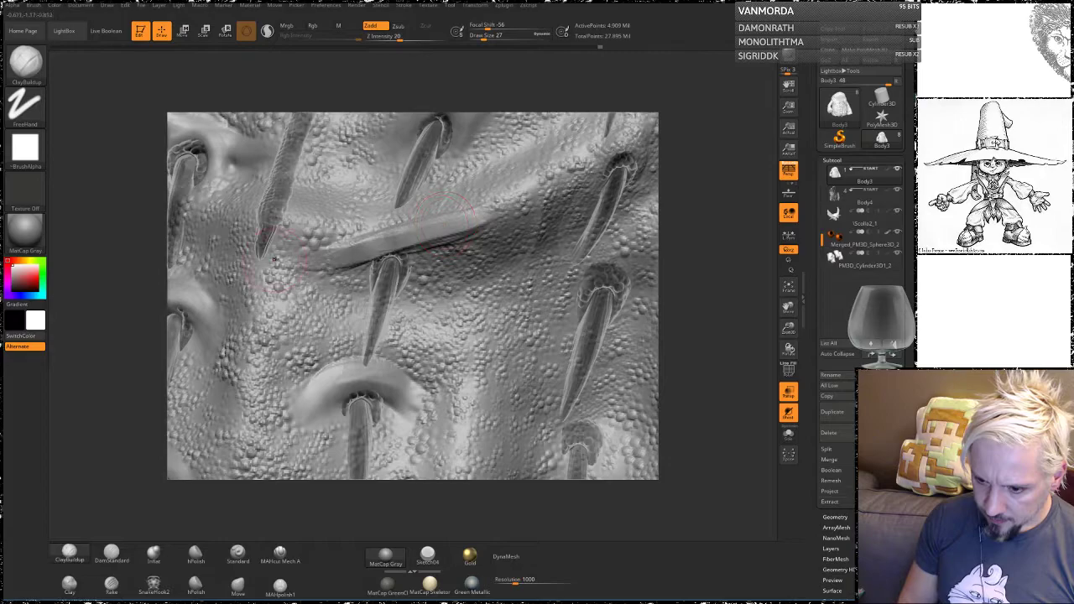
mouse_move(466, 216)
left_mouse_down()
mouse_move(294, 264)
mouse_move(524, 196)
left_mouse_up()
mouse_move(433, 227)
left_mouse_down()
mouse_move(575, 174)
mouse_move(407, 235)
left_mouse_up()
mouse_move(509, 221)
left_mouse_down()
mouse_move(361, 260)
mouse_move(478, 228)
mouse_move(583, 166)
left_mouse_up()
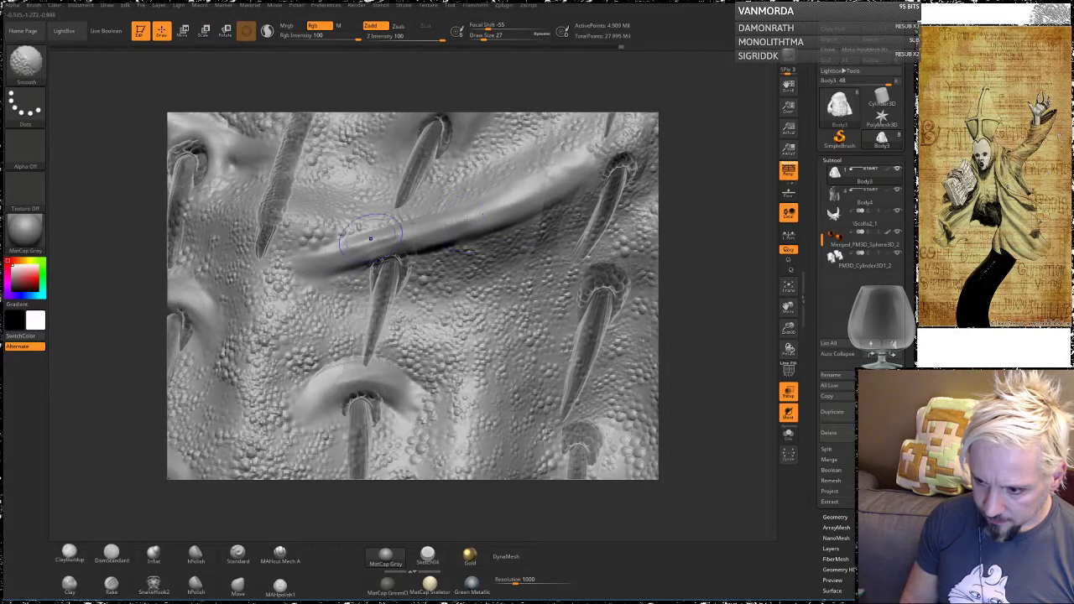
Step: Smooth the upper edge of the long ridge into the scaly skin beneath the central upper spike
left_click_drag(723, 186, 471, 206)
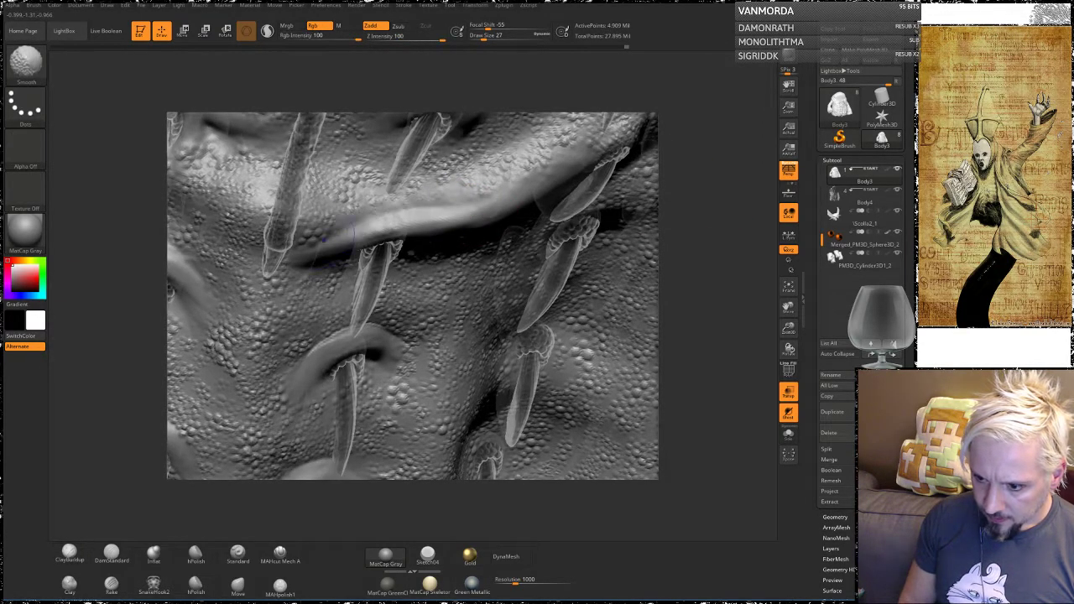
mouse_move(361, 213)
left_mouse_down()
mouse_move(514, 194)
mouse_move(378, 208)
mouse_move(437, 181)
left_mouse_up()
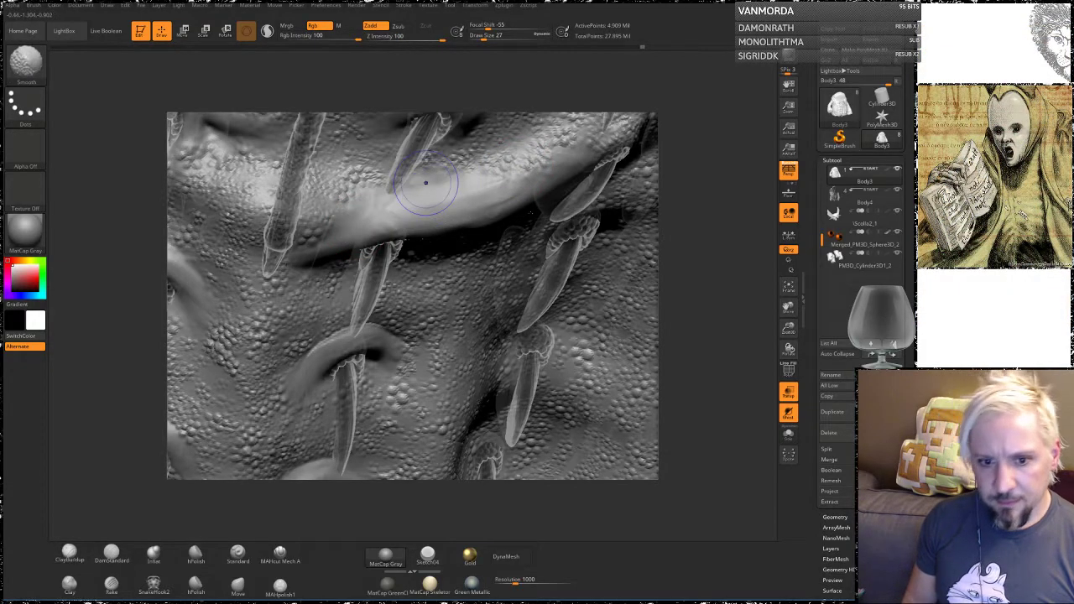
mouse_move(685, 227)
left_mouse_down()
mouse_move(663, 225)
mouse_move(689, 224)
left_mouse_up()
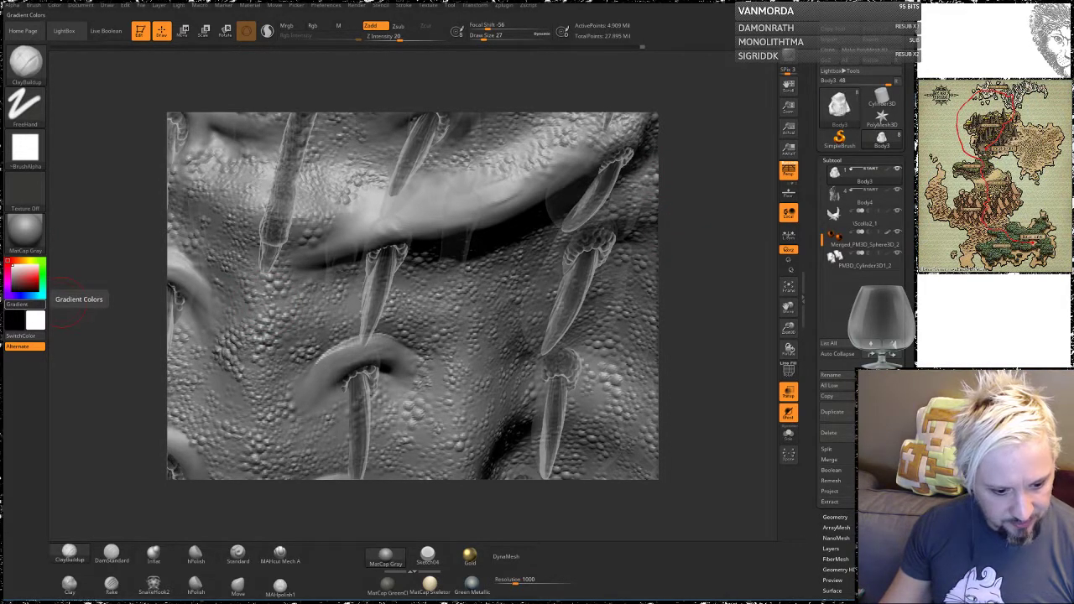
Step: Switch to the Chrome browser and search for scandinavia in a new tab
key("alt+Tab")
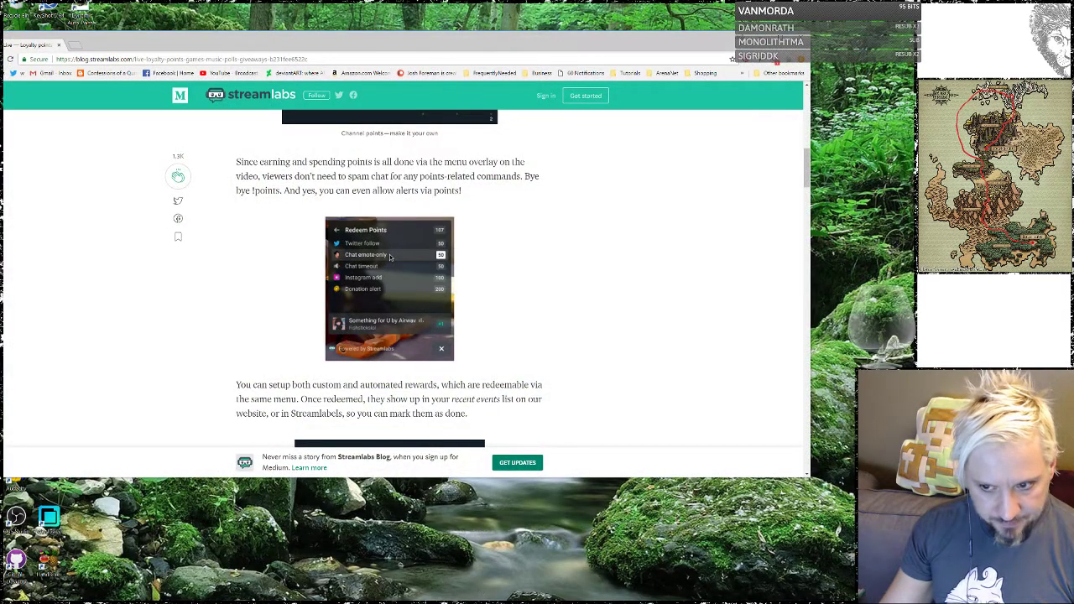
left_click(74, 46)
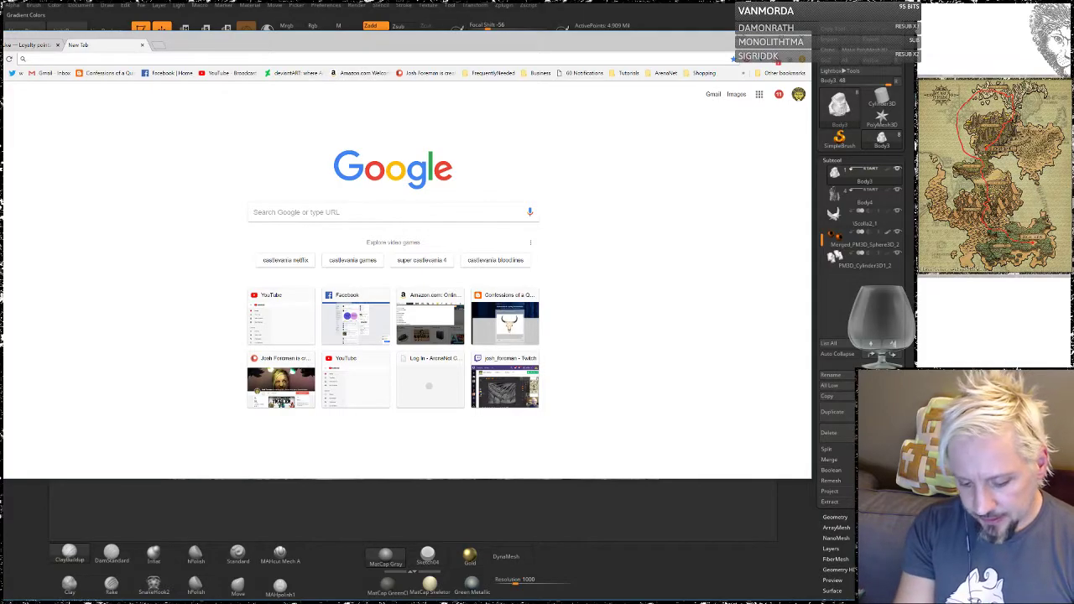
type("scandinavia")
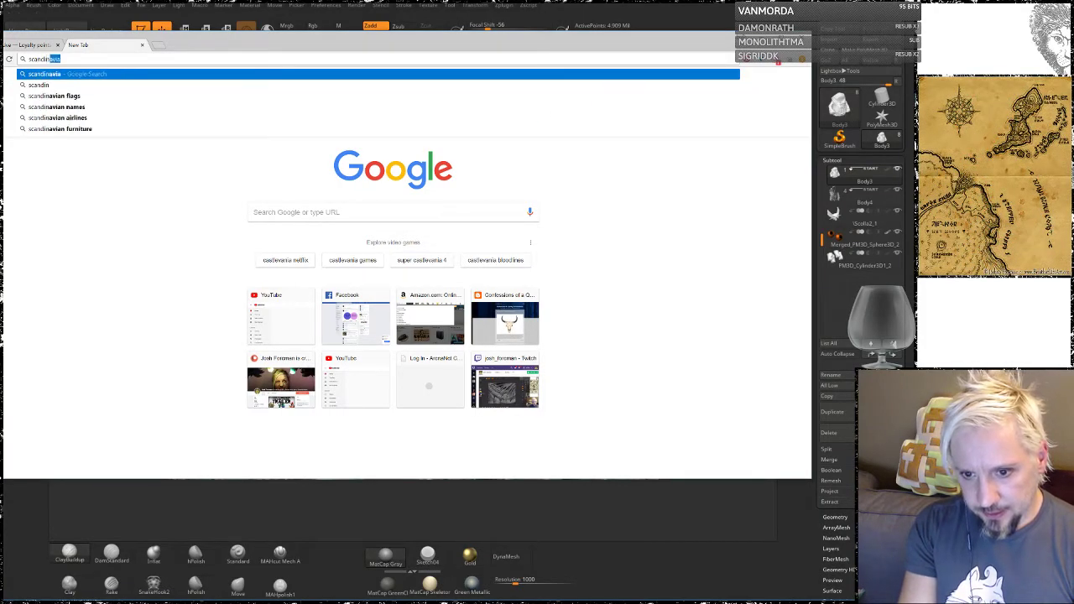
key("Return")
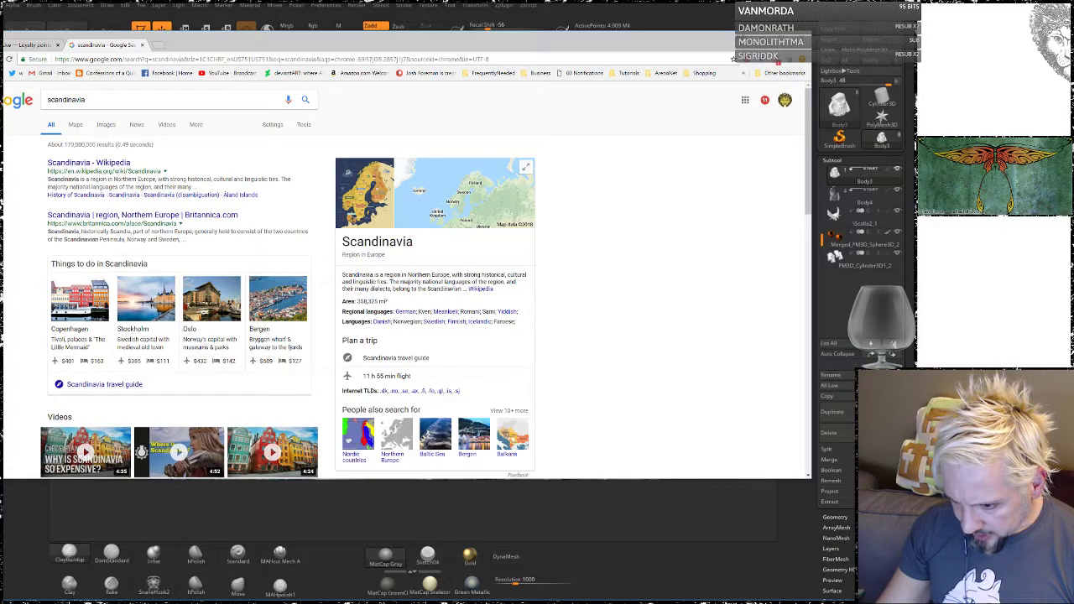
Step: Open the Wikipedia article on Scandinavia and read its introduction and toponymy section
left_click(482, 290)
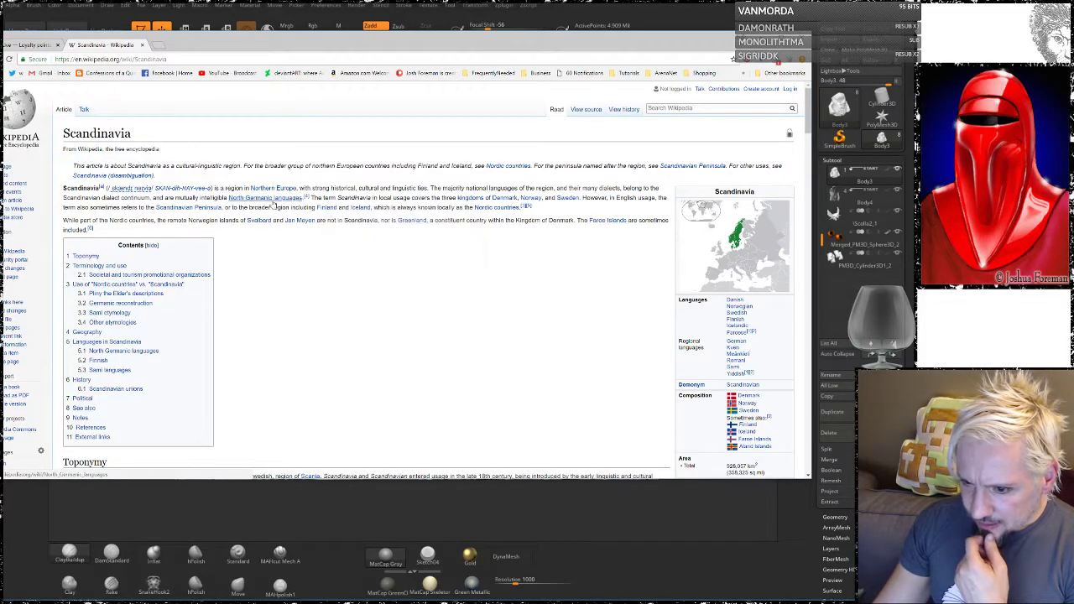
mouse_move(304, 197)
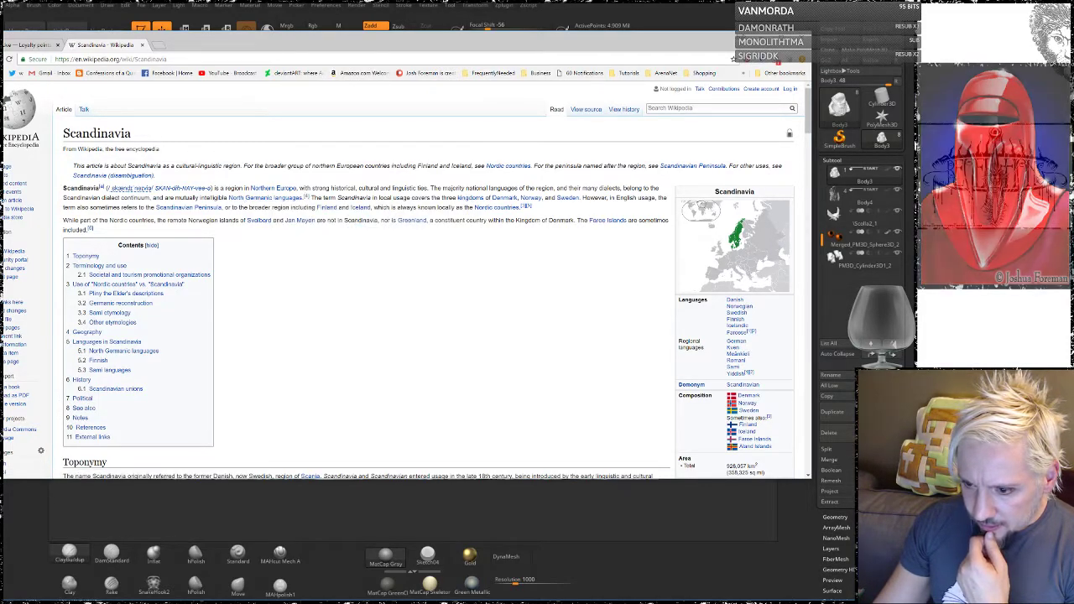
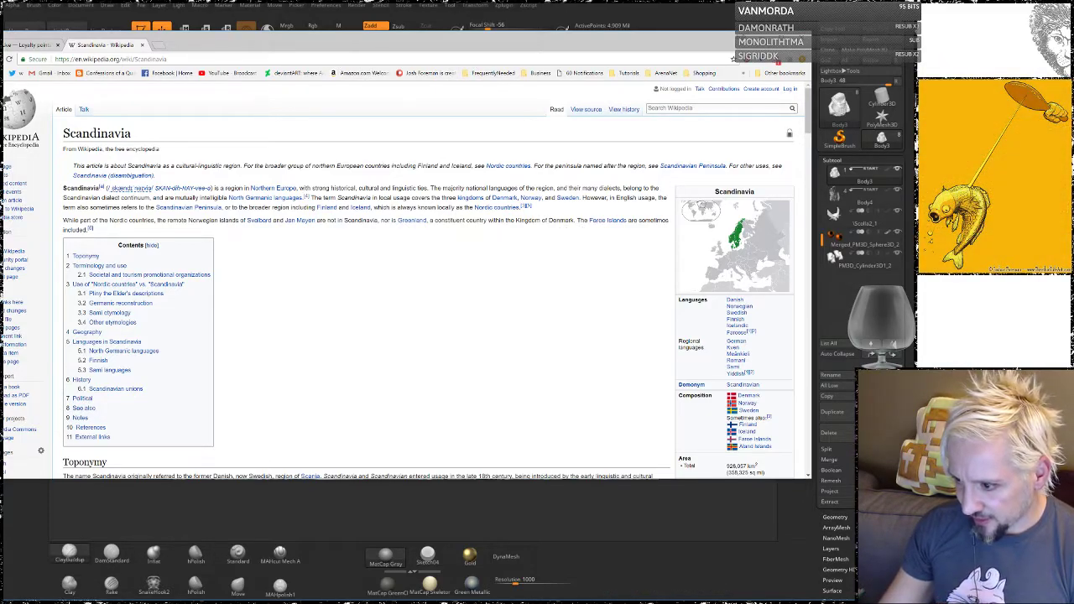
scroll(292, 262, "down", 5)
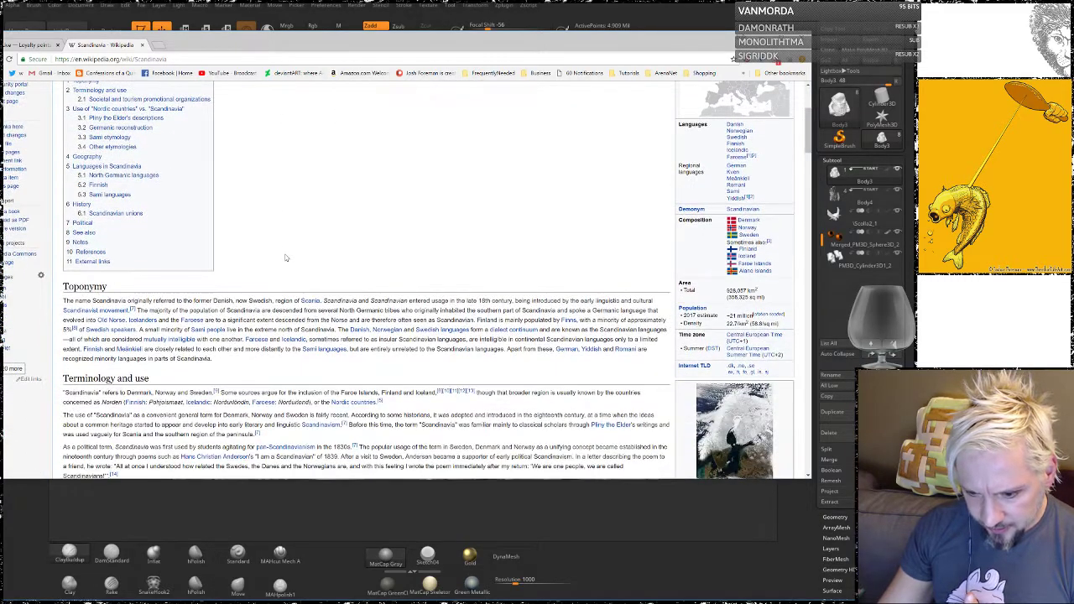
scroll(286, 258, "up", 5)
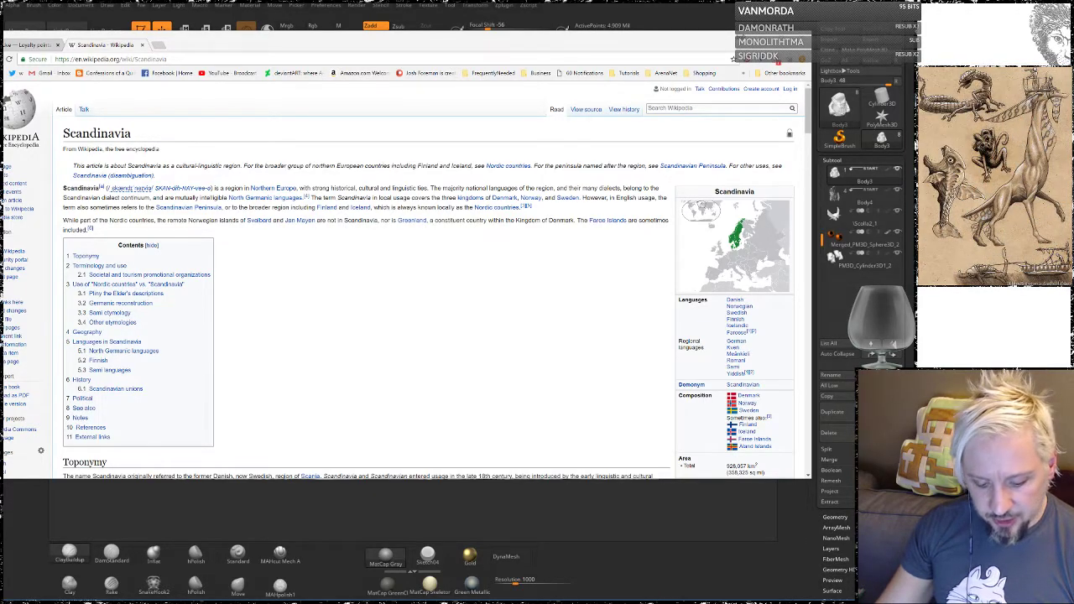
Step: Search for Miyama Hiroshi in the same tab and open the video 三山ひろし「お岩木山」 on YouTube
left_click(112, 59)
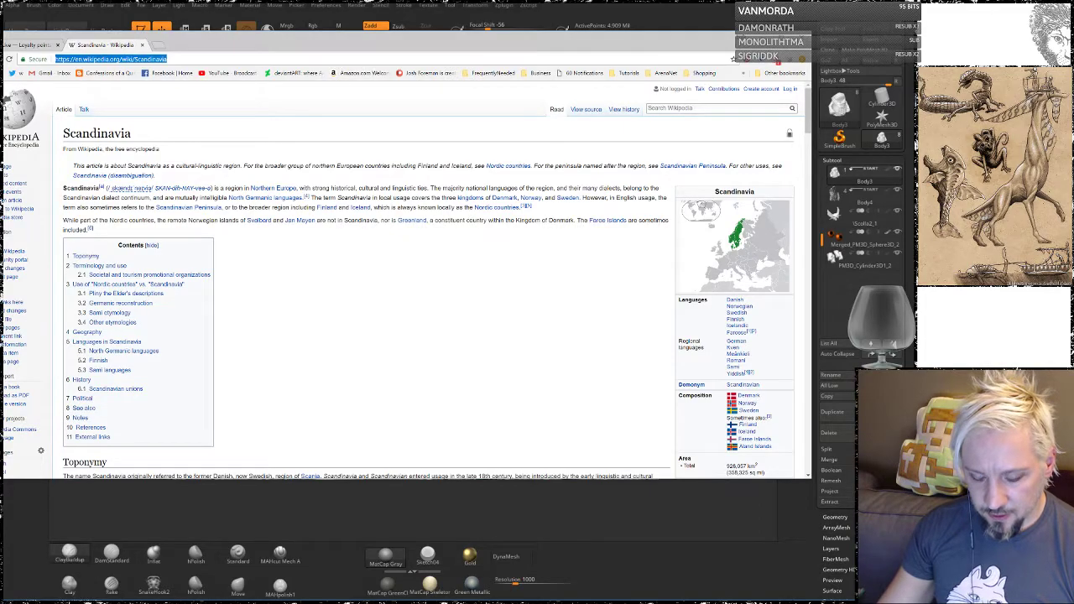
type("Miyama Hiroshi")
key("Return")
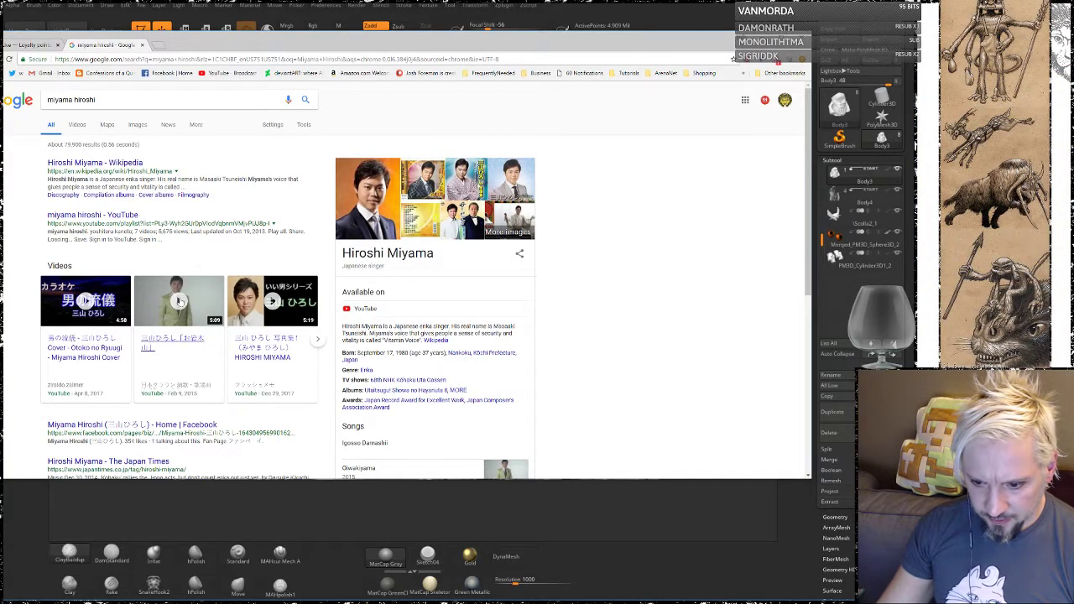
left_click(181, 301)
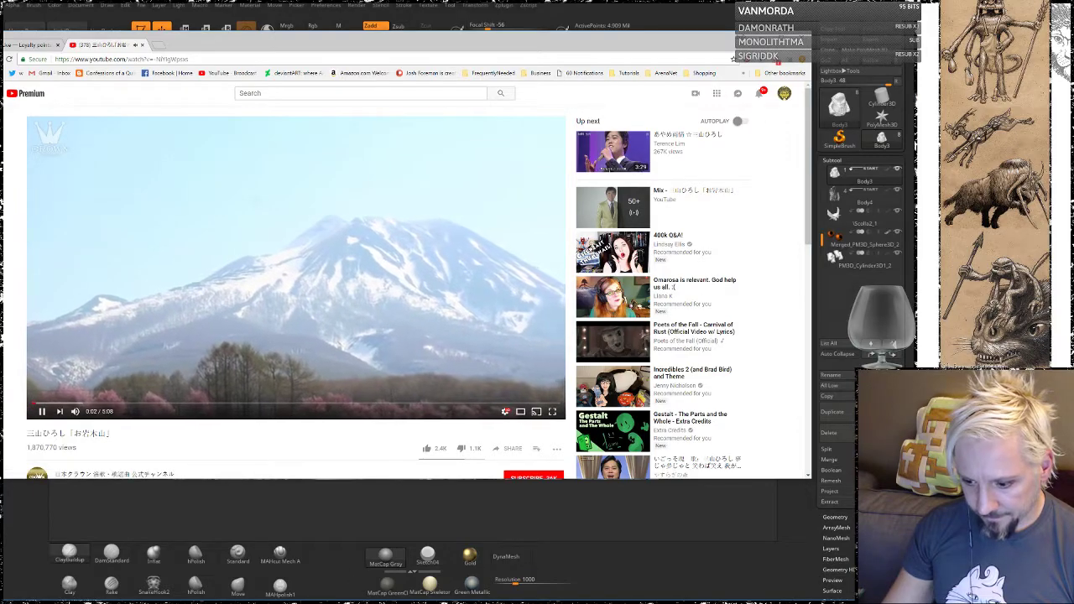
Step: Switch to the music player, pause the current track and return to the YouTube video
left_click(356, 601)
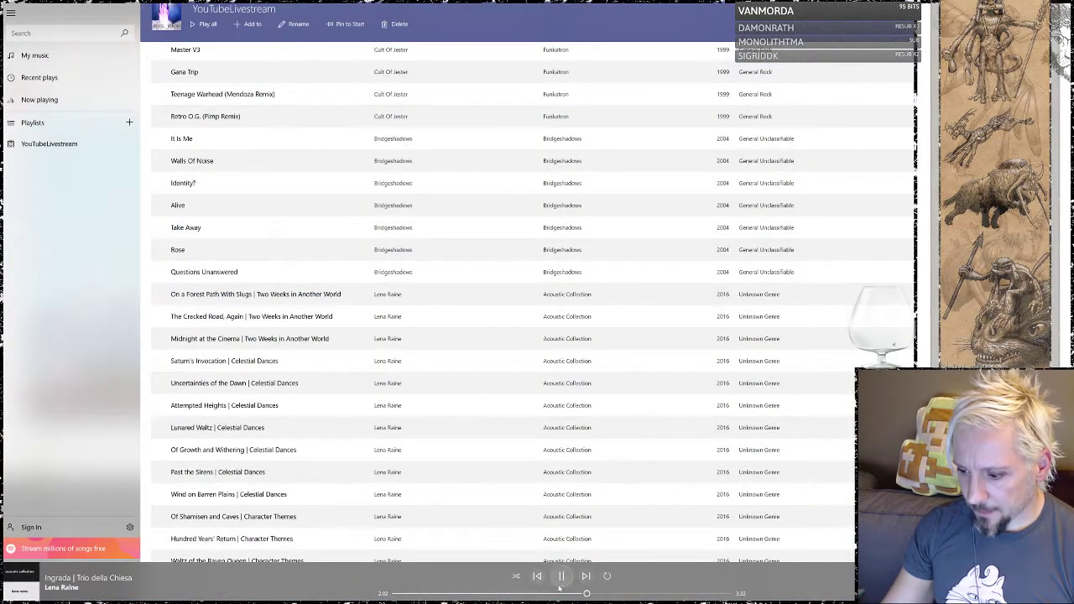
left_click(562, 575)
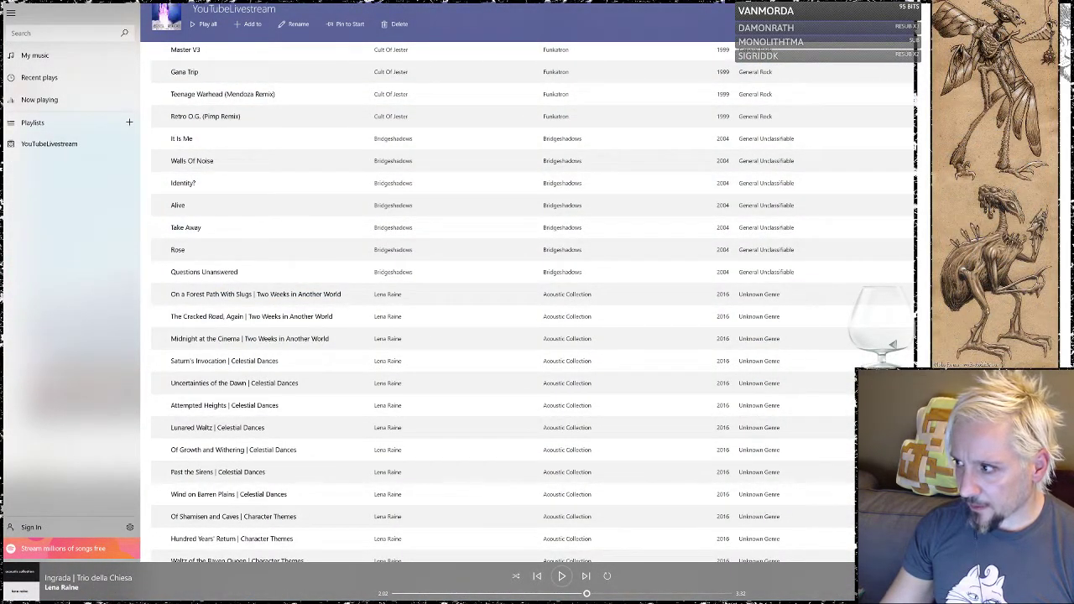
key("alt+Tab")
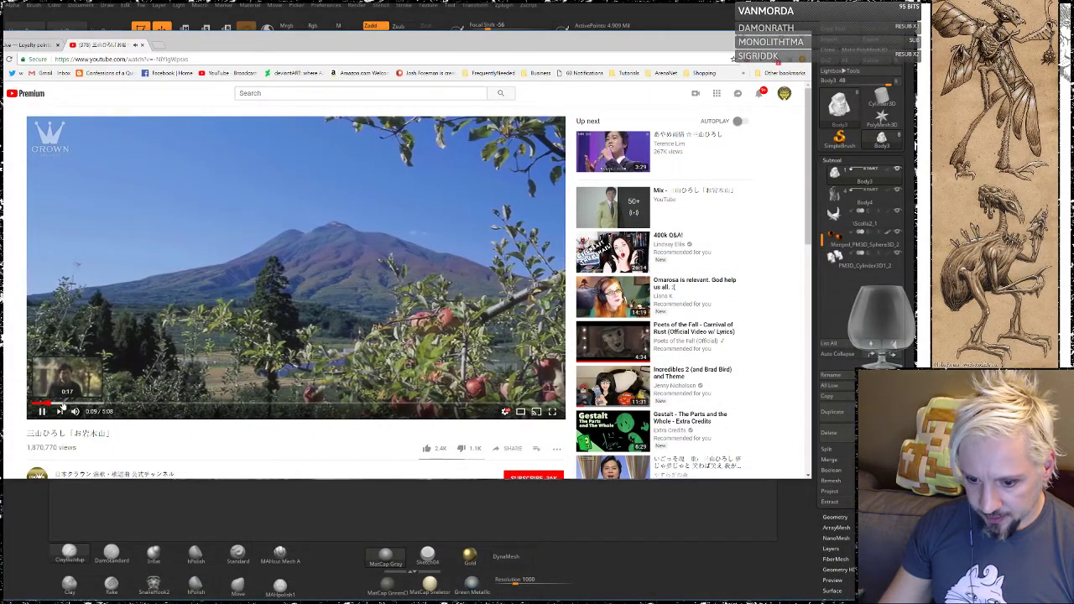
Step: Skip ahead through the video to about 1:12, pause it and return to ZBrush
left_click(60, 404)
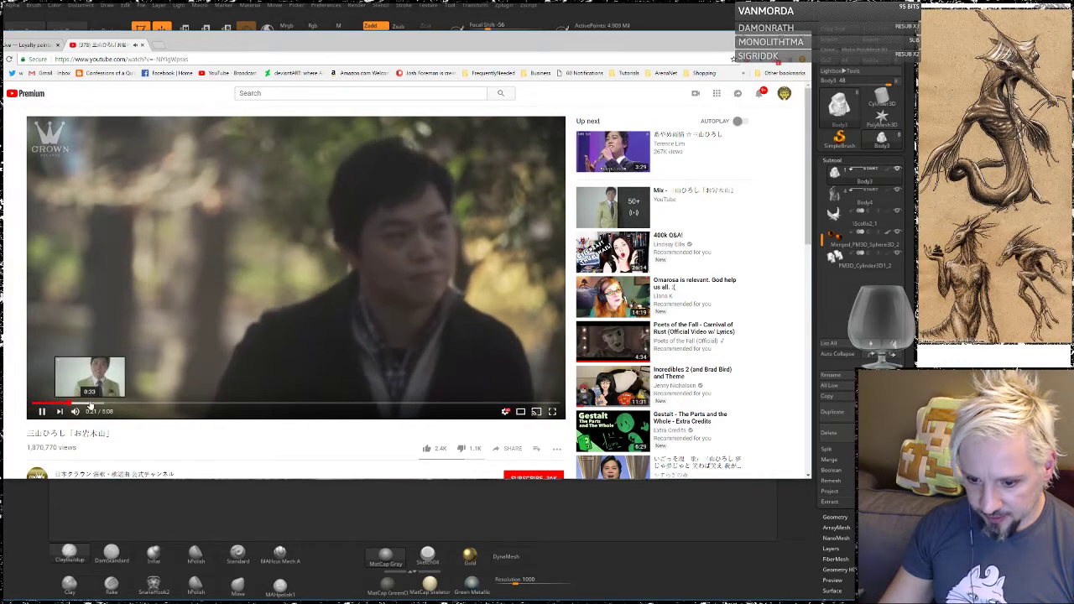
left_click(90, 404)
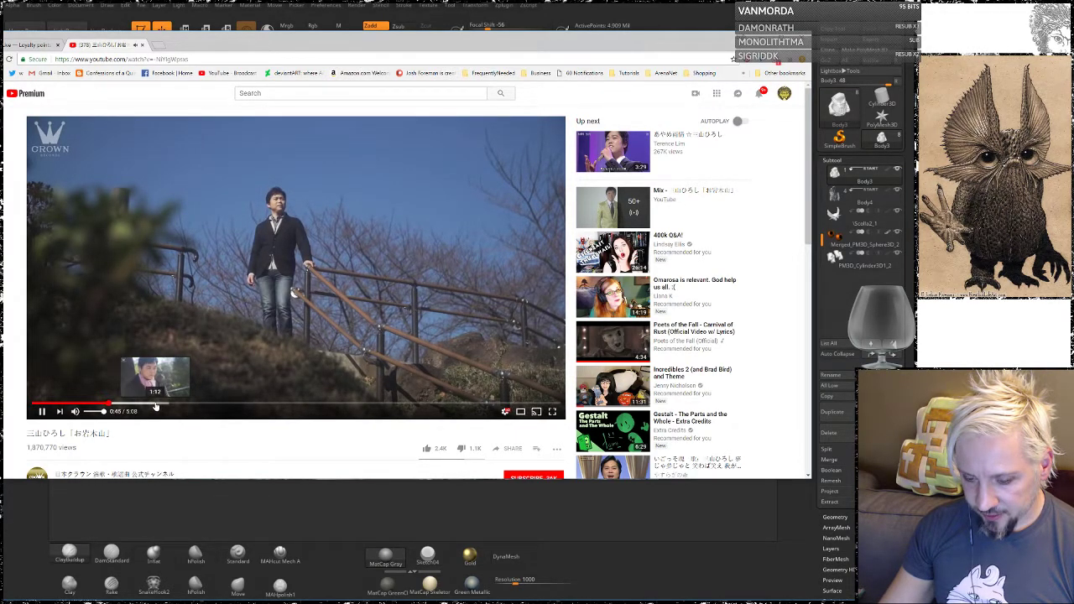
left_click(155, 406)
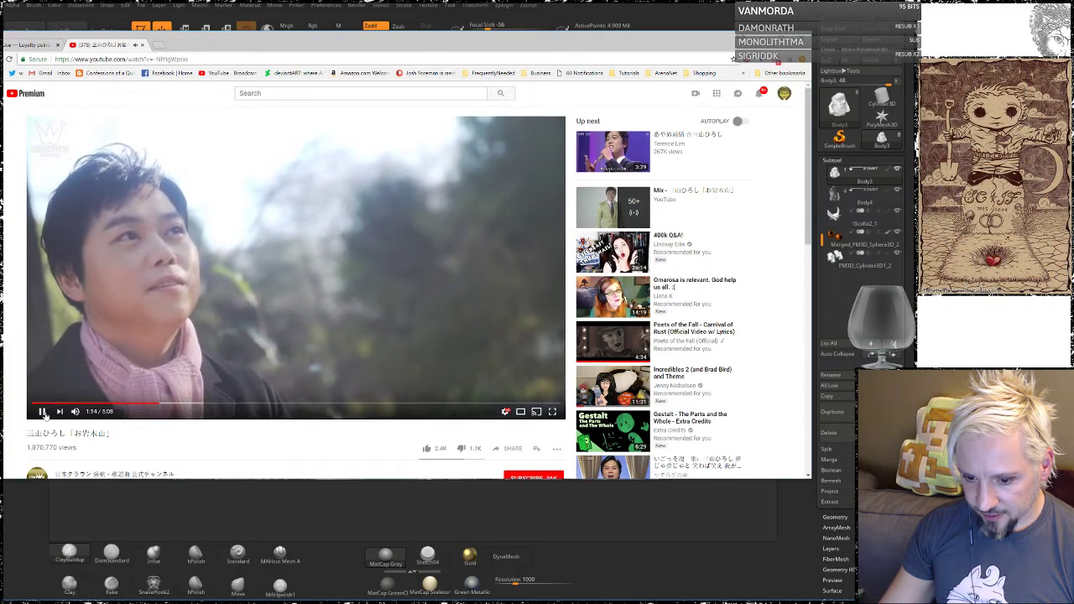
left_click(42, 412)
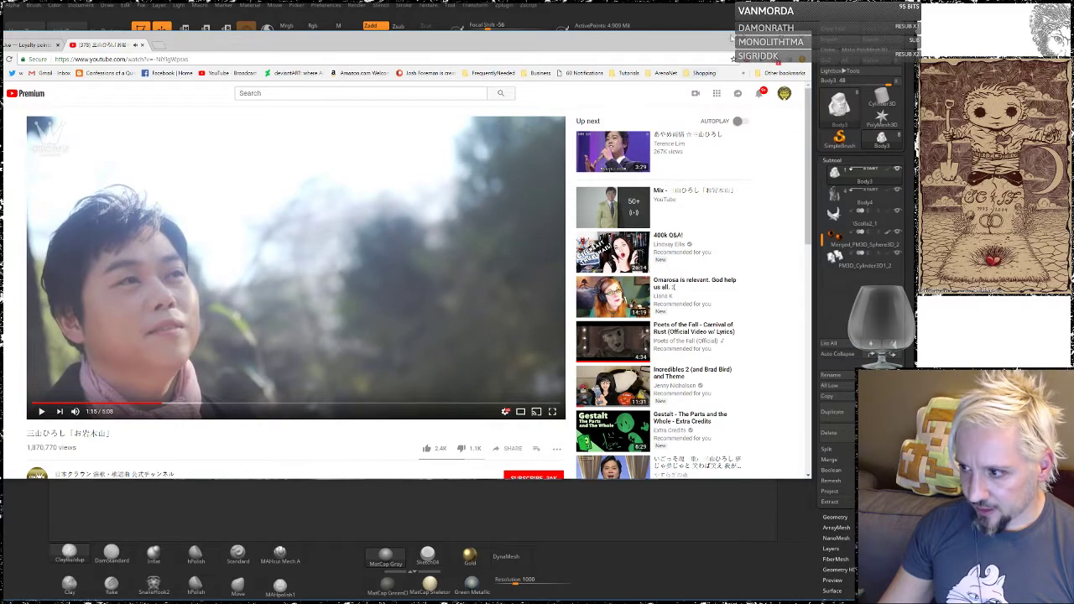
left_click(761, 36)
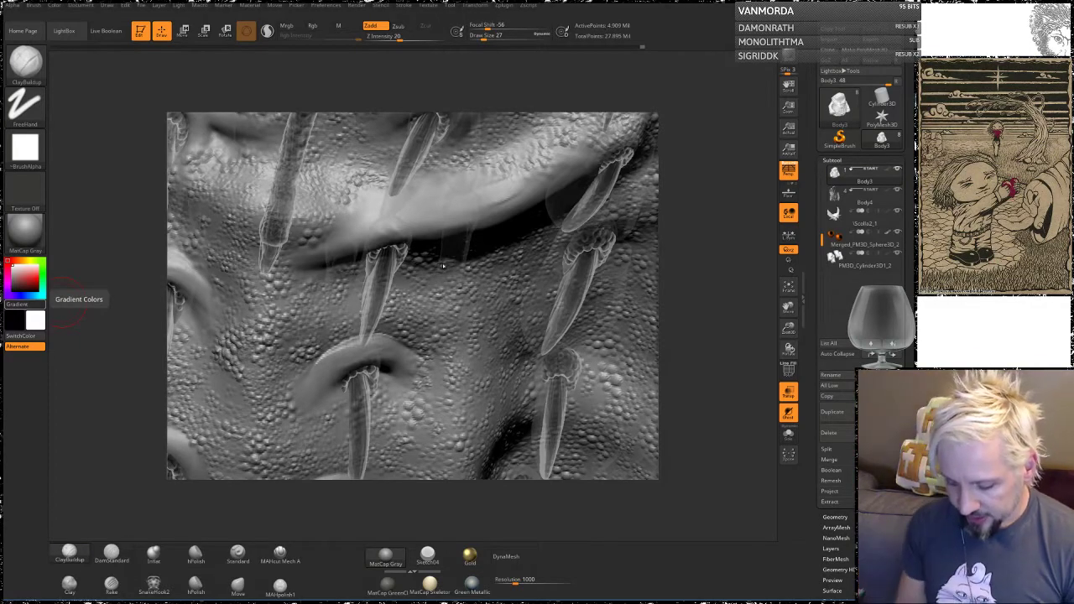
Step: Thicken the arched fold over the lower central spike's root with ClayBuildup and smooth its arms into the skin
left_click(120, 374)
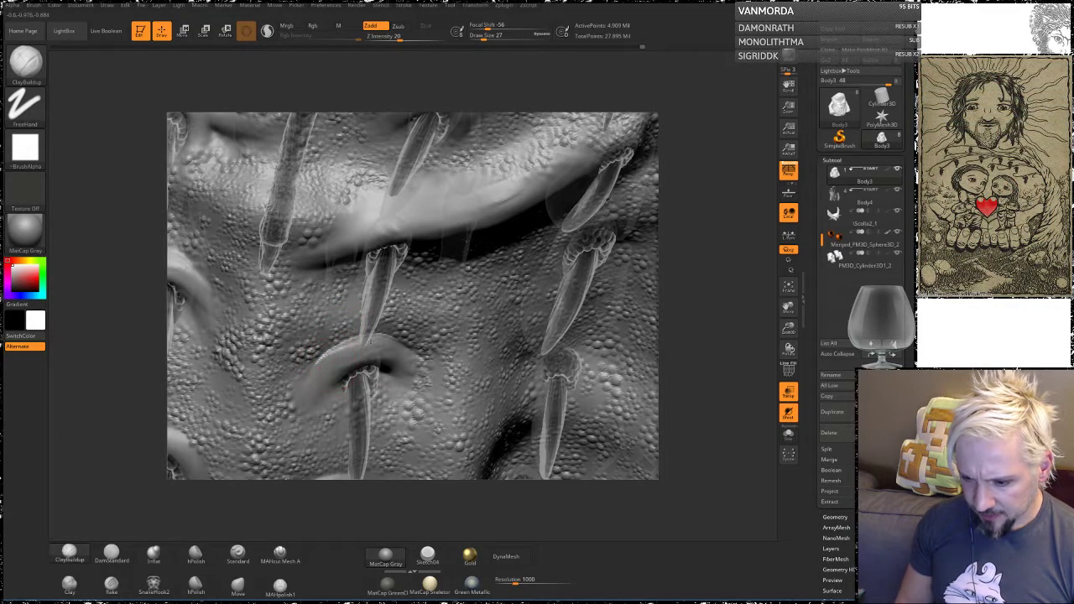
left_click_drag(371, 341, 397, 339)
mouse_move(323, 355)
left_mouse_down()
mouse_move(424, 346)
mouse_move(401, 346)
left_mouse_up()
mouse_move(316, 393)
left_mouse_down()
mouse_move(396, 363)
mouse_move(309, 398)
left_mouse_up()
mouse_move(393, 332)
left_mouse_down("shift")
mouse_move(321, 388)
mouse_move(417, 336)
mouse_move(292, 395)
left_mouse_up("shift")
Step: Add a second ClayBuildup fold beneath the long ridge, running diagonally up from beside the central spike, and smooth it
left_click_drag(155, 388, 153, 331)
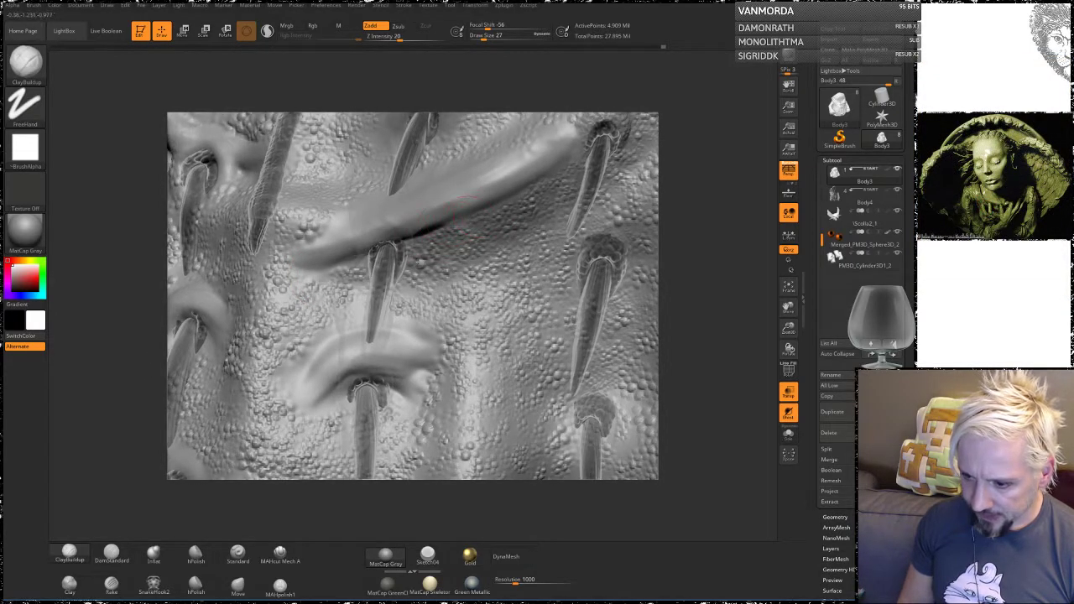
left_click_drag(403, 290, 493, 217)
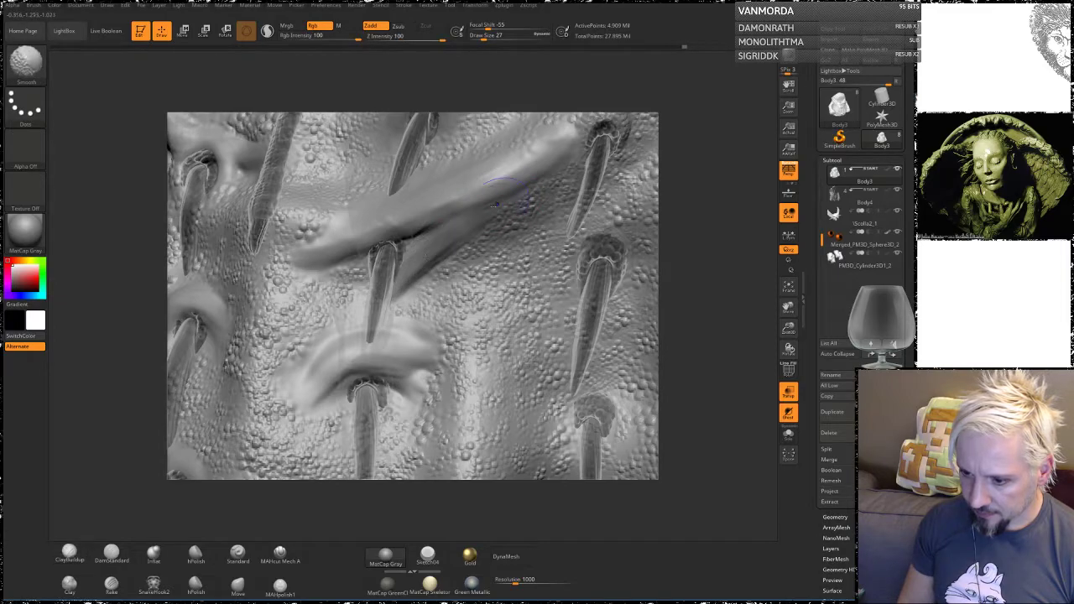
left_click_drag(714, 173, 700, 170)
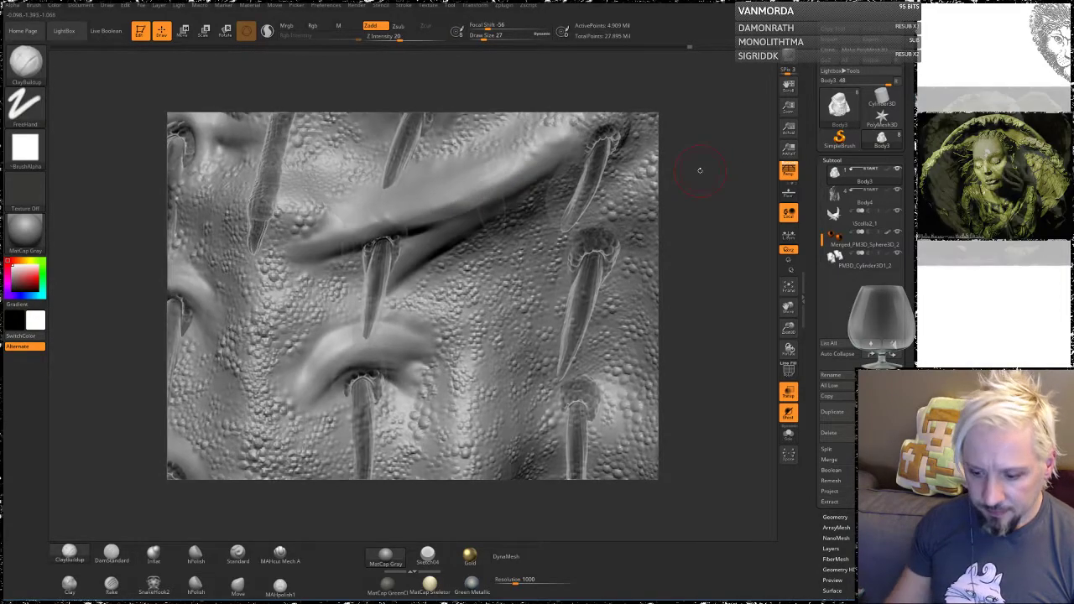
Step: Switch to the music player, play the track New Land from the YouTubeLivestream playlist and return to ZBrush
key("alt+Tab")
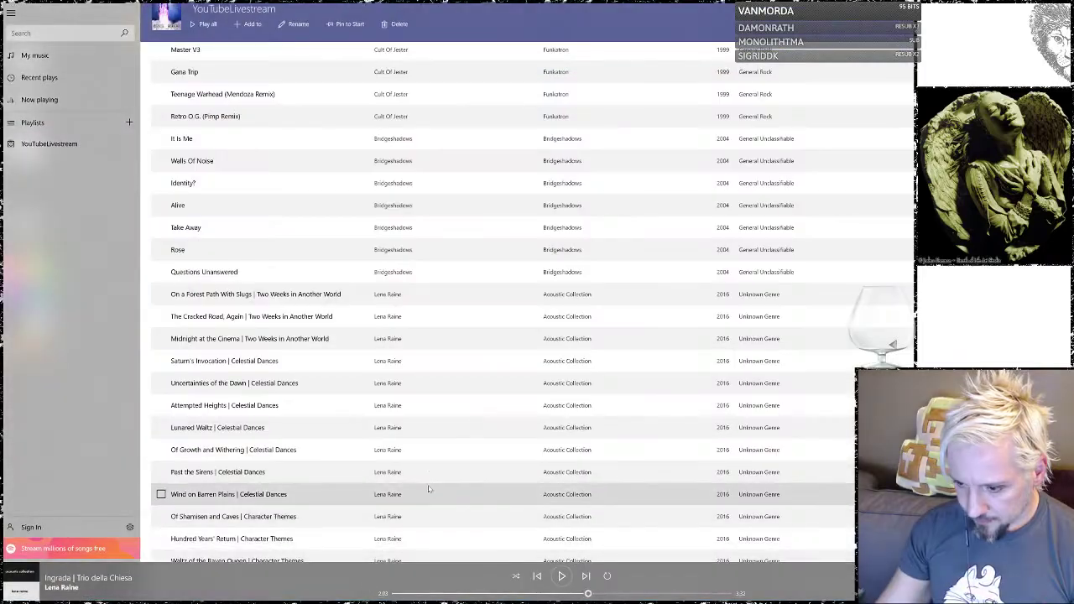
scroll(426, 487, "down", 10)
scroll(411, 425, "down", 4)
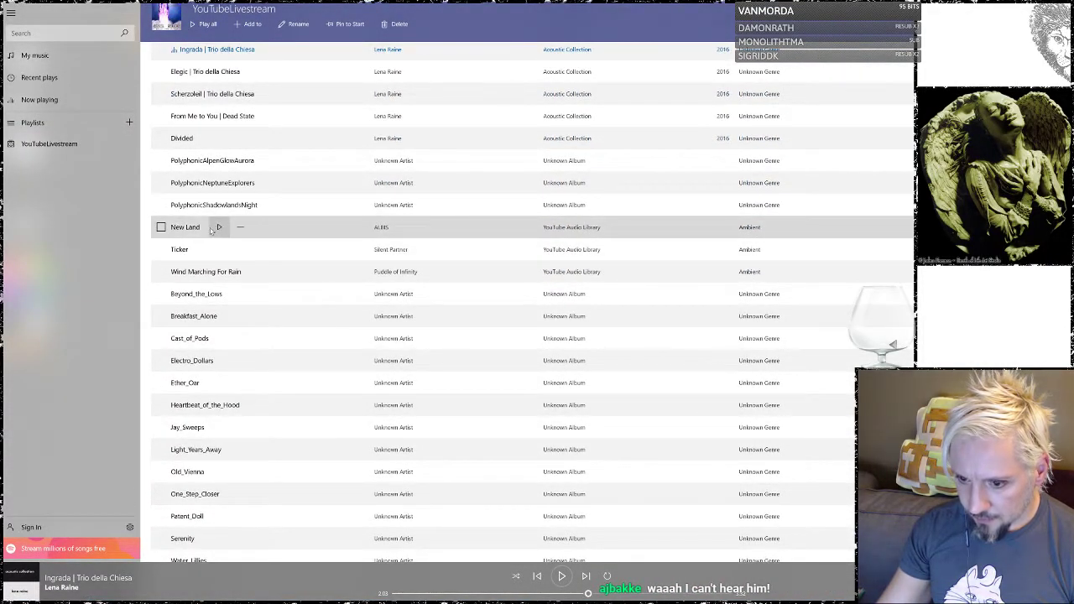
left_click(214, 228)
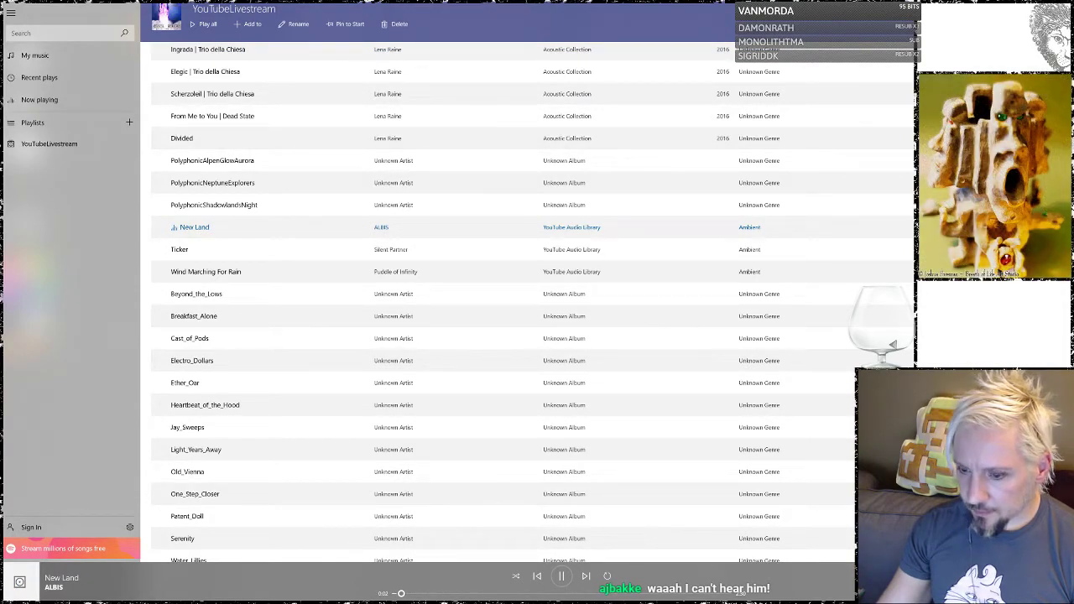
key("alt+Tab")
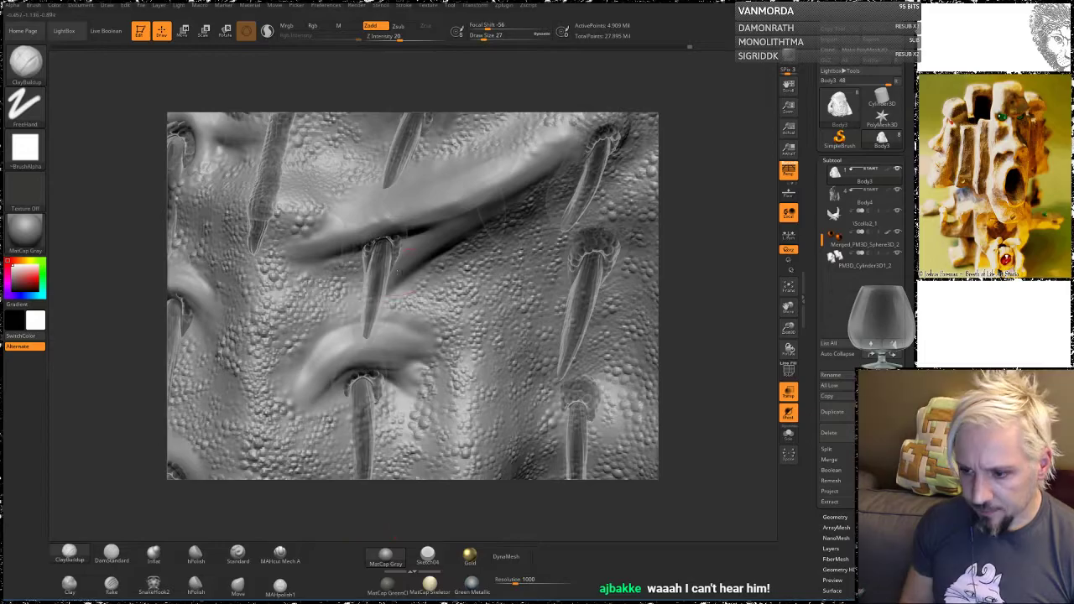
Step: Extend the long ridge over and past the neighbouring spike's root with ClayBuildup and smooth the join
left_click_drag(675, 186, 754, 183)
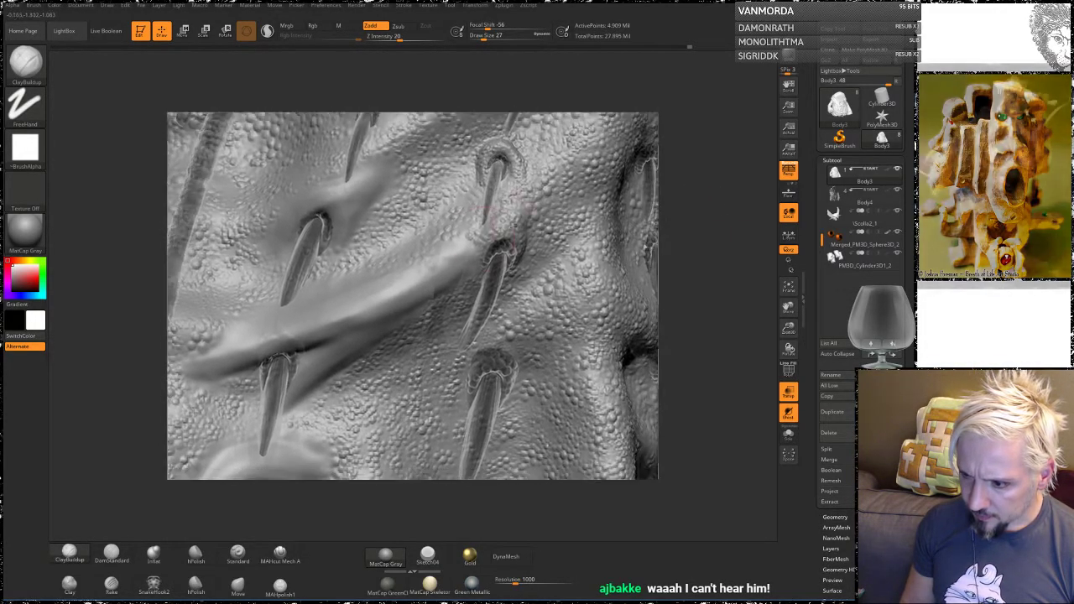
left_click_drag(464, 253, 505, 217)
left_click_drag(468, 250, 520, 222)
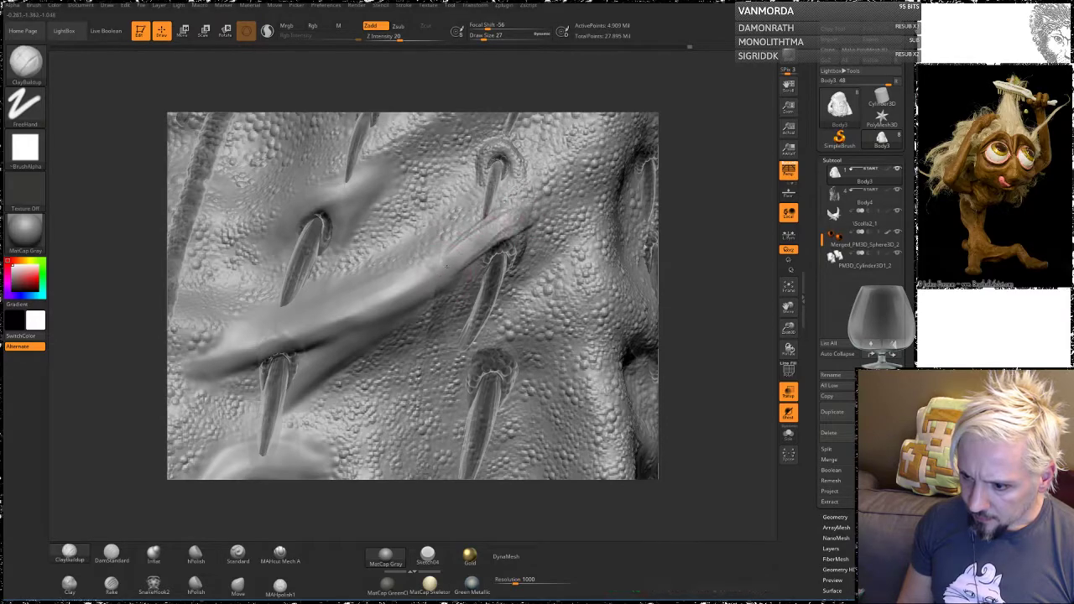
mouse_move(442, 281)
left_mouse_down()
mouse_move(554, 186)
mouse_move(466, 257)
mouse_move(576, 190)
mouse_move(410, 307)
mouse_move(530, 207)
left_mouse_up()
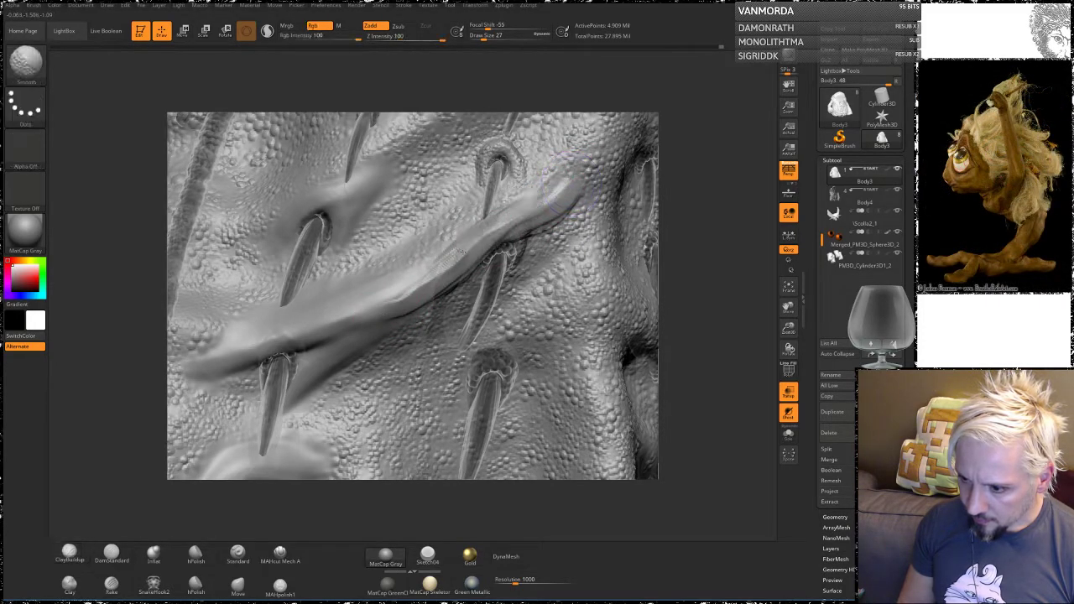
left_click_drag(479, 240, 417, 291, "shift")
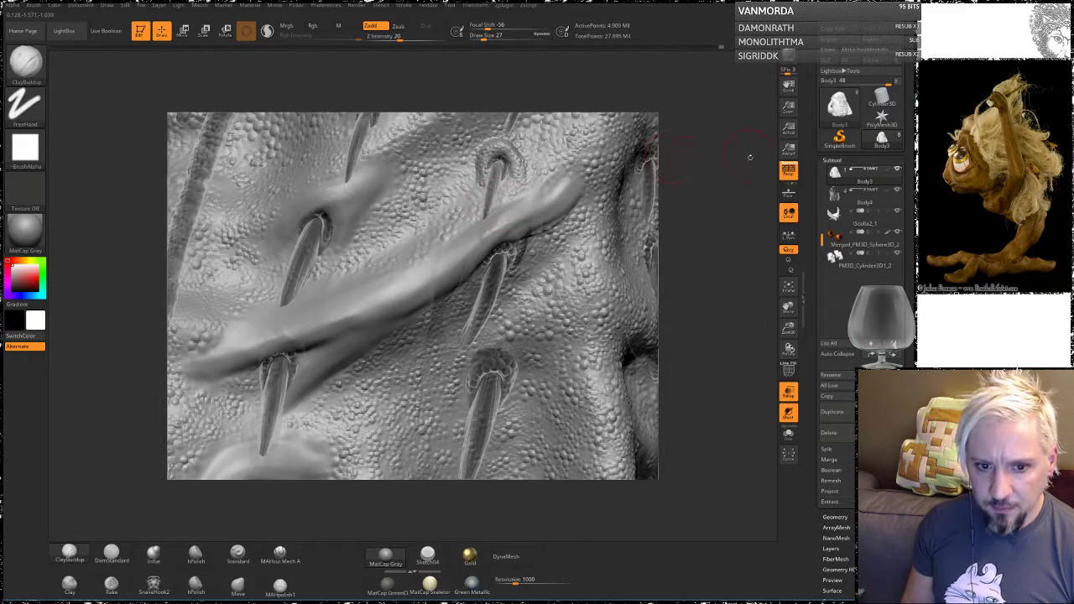
Step: Smooth the upper end of the long ridge into the scaly skin just past the neighbouring spike's root
left_click_drag(727, 197, 713, 269)
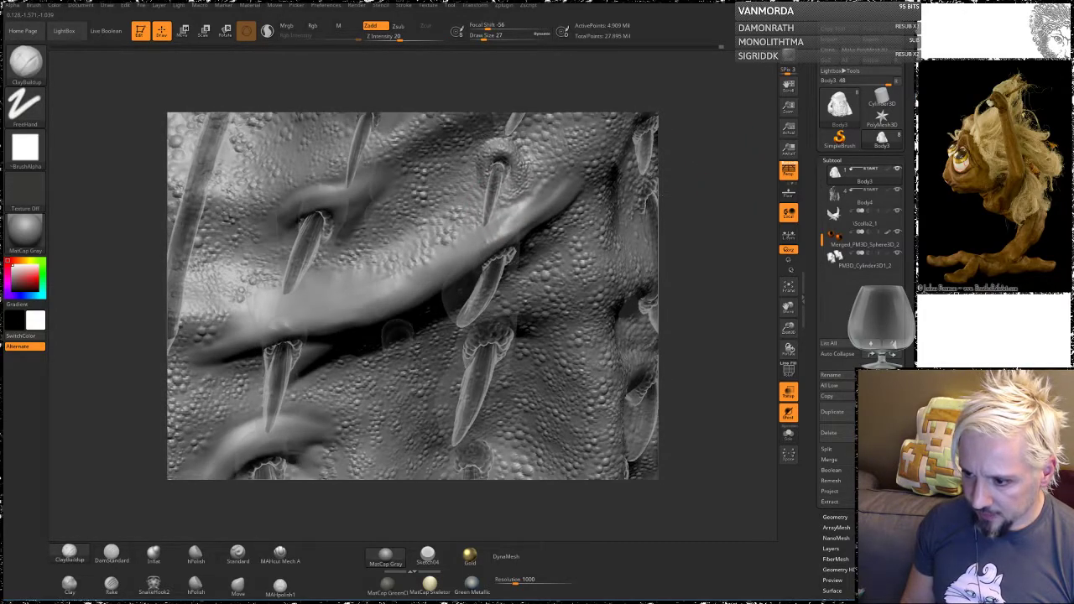
mouse_move(517, 230)
left_mouse_down("shift")
mouse_move(484, 235)
mouse_move(514, 210)
left_mouse_up("shift")
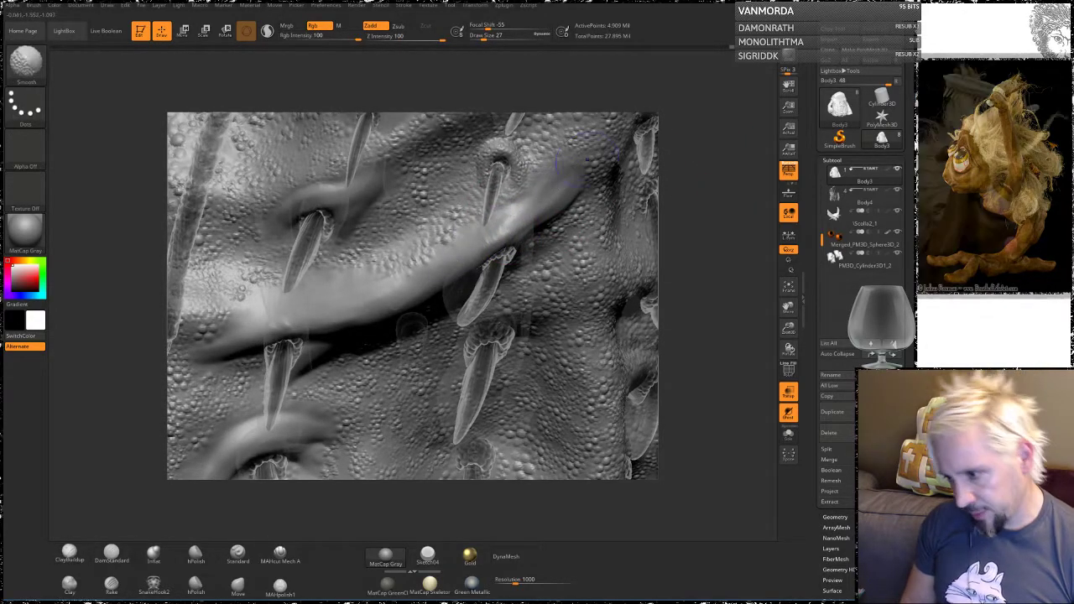
mouse_move(720, 239)
left_mouse_down()
mouse_move(717, 166)
mouse_move(709, 209)
left_mouse_up()
key("shift")
left_click_drag(523, 224, 534, 224, "shift")
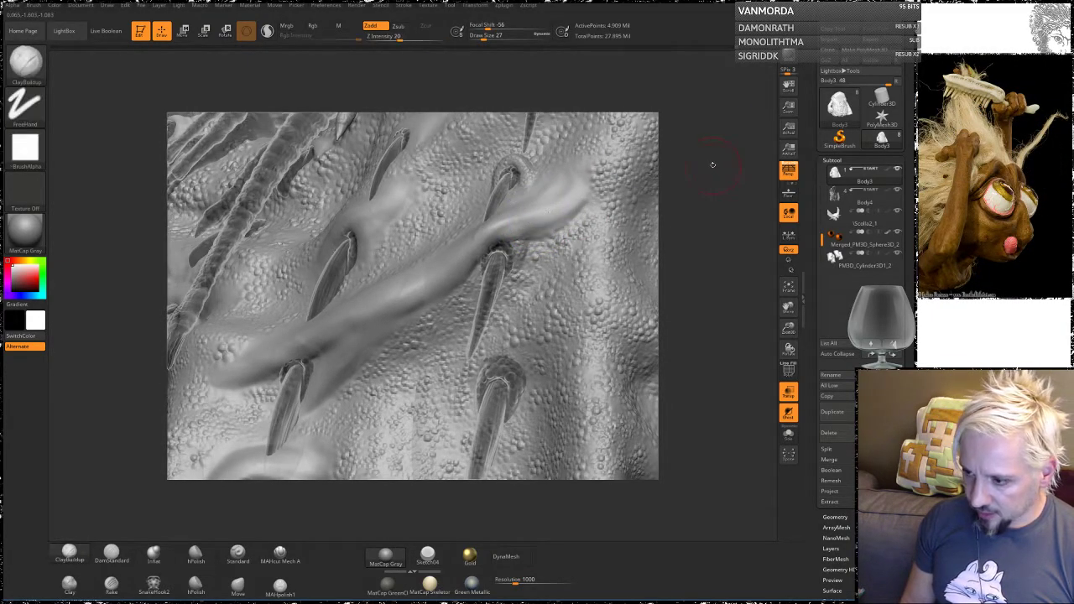
Step: Build a diagonal ClayBuildup fold over the root of the spike beneath the long ridge's upper end and smooth its ends
left_click_drag(712, 165, 661, 237)
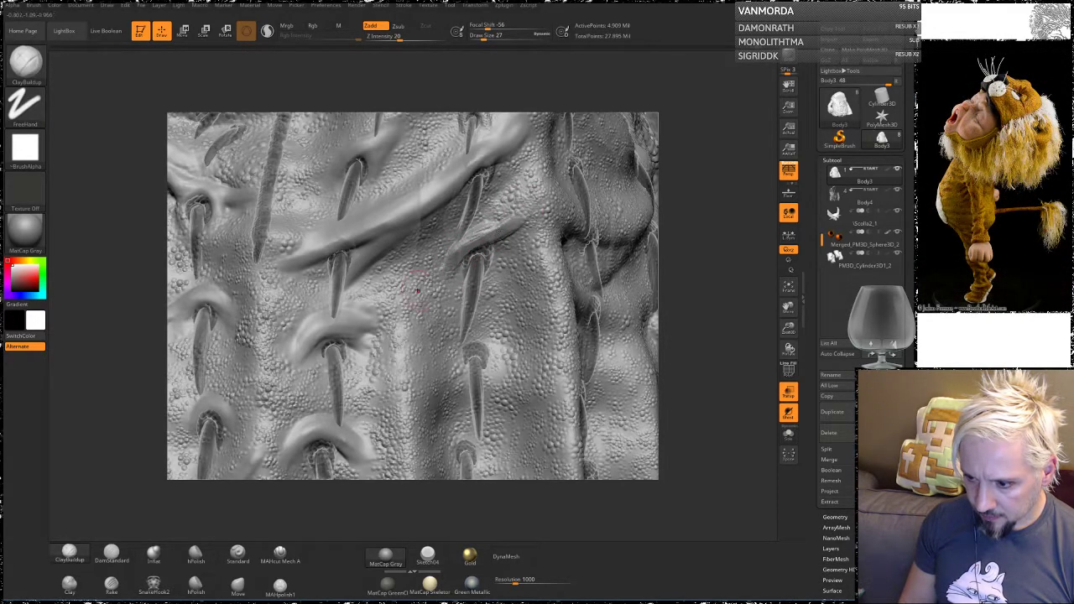
left_click_drag(476, 242, 440, 270)
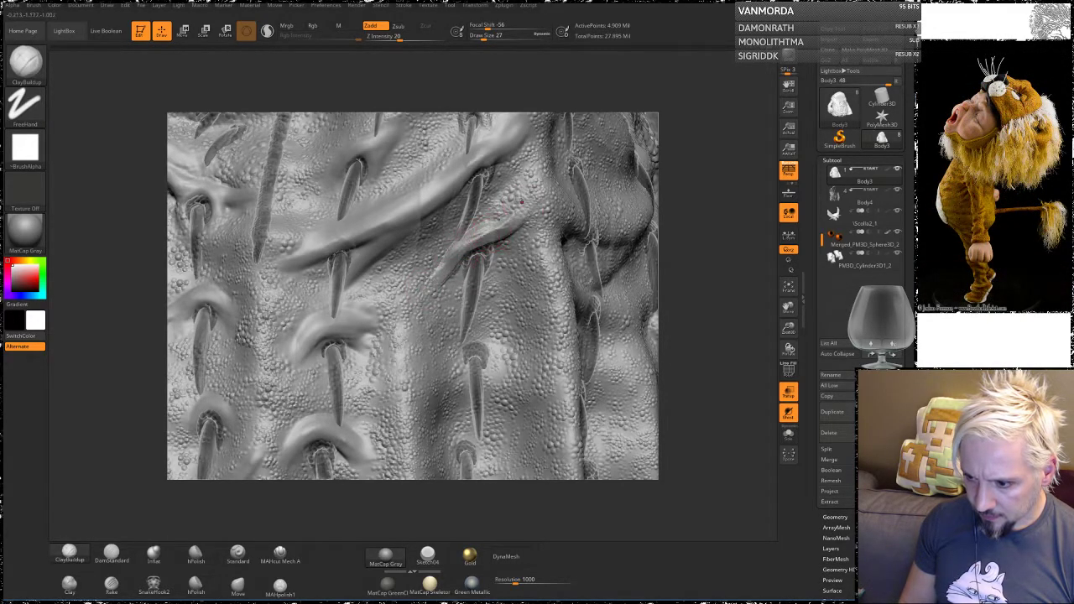
key("shift")
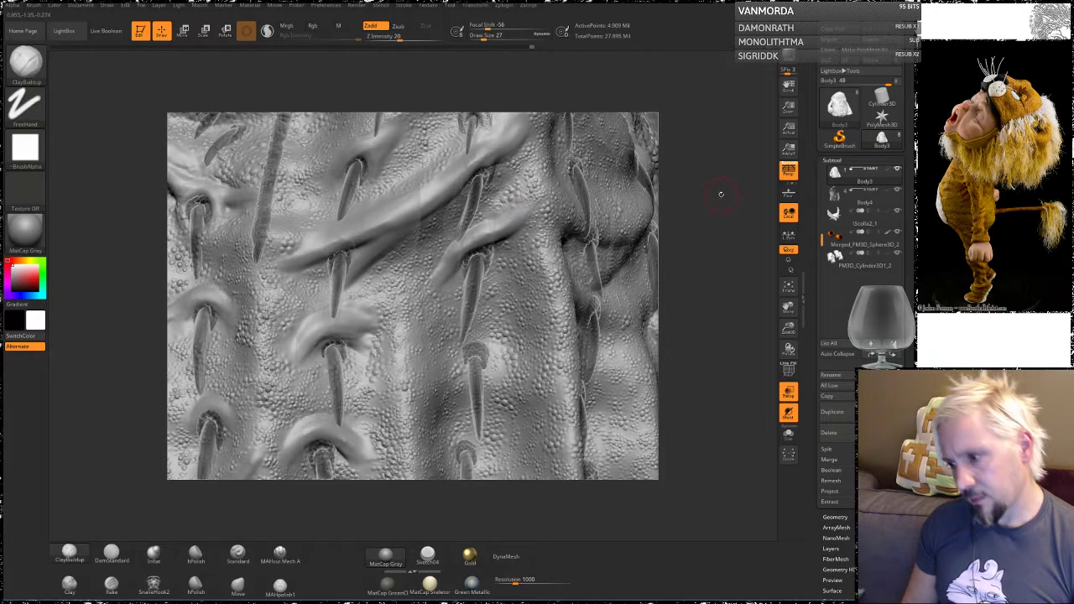
left_click_drag(722, 194, 762, 198)
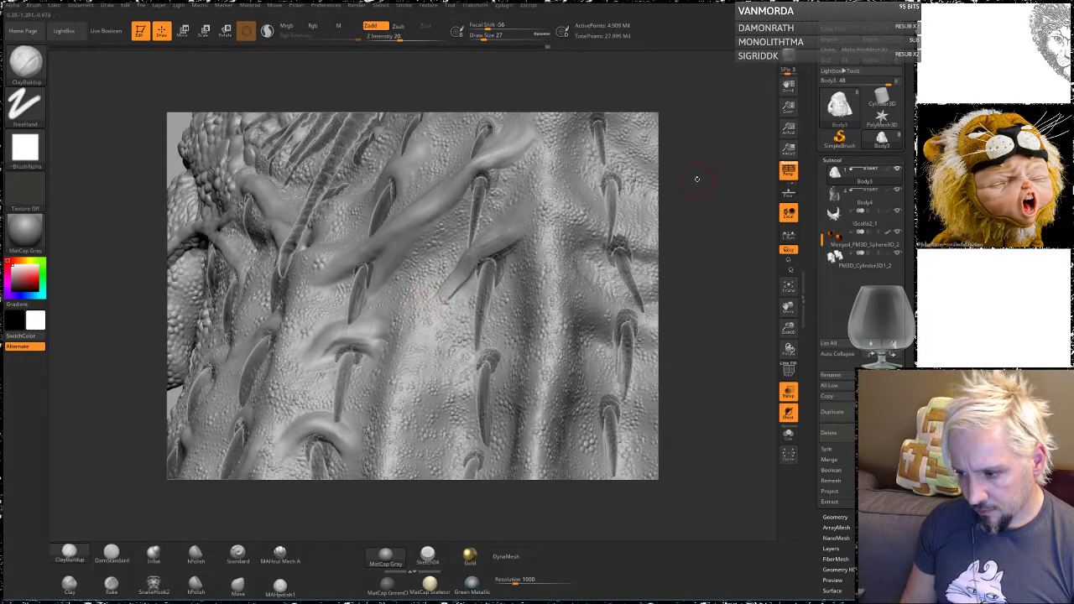
left_click_drag(698, 175, 480, 256)
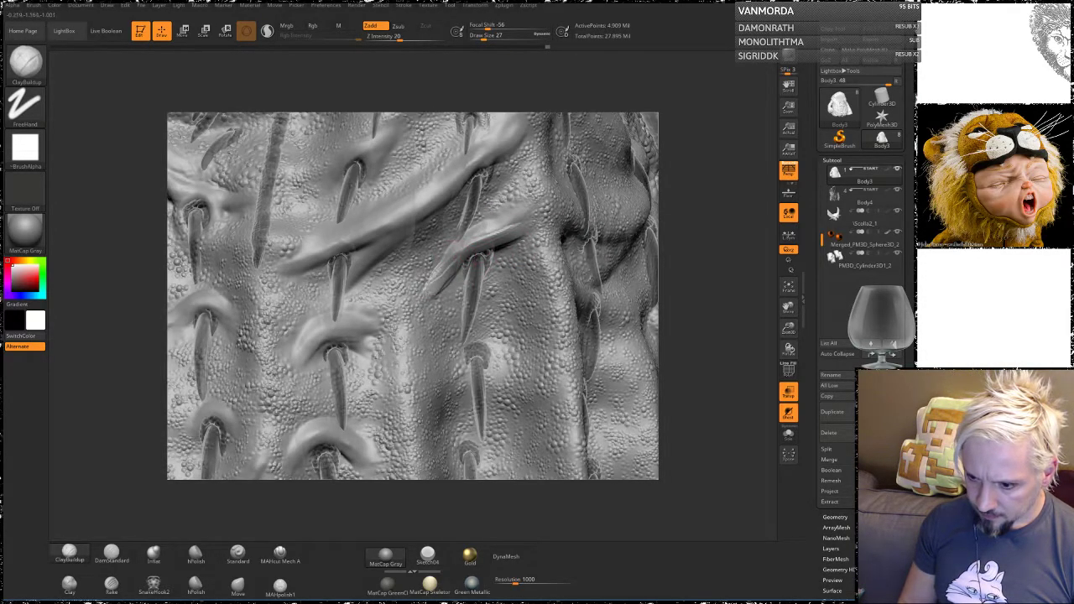
key("shift")
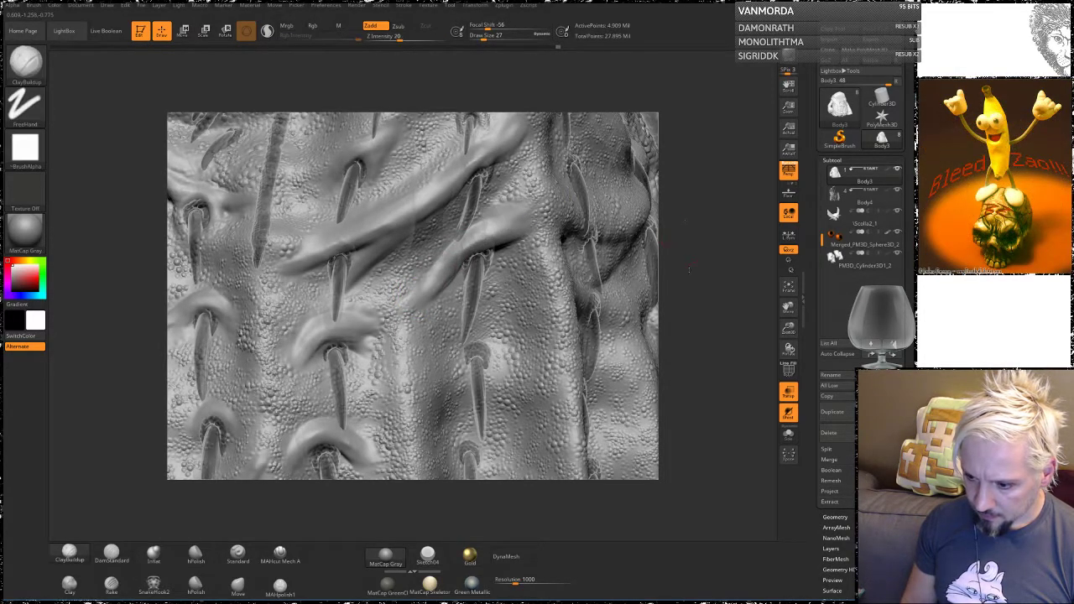
Step: Sculpt an arched ClayBuildup fold over the root of the next spike down in the same column
mouse_move(690, 269)
left_mouse_down("alt")
mouse_move(689, 215)
mouse_move(711, 220)
mouse_move(694, 220)
mouse_move(703, 237)
mouse_move(698, 180)
mouse_move(679, 187)
left_mouse_up("alt")
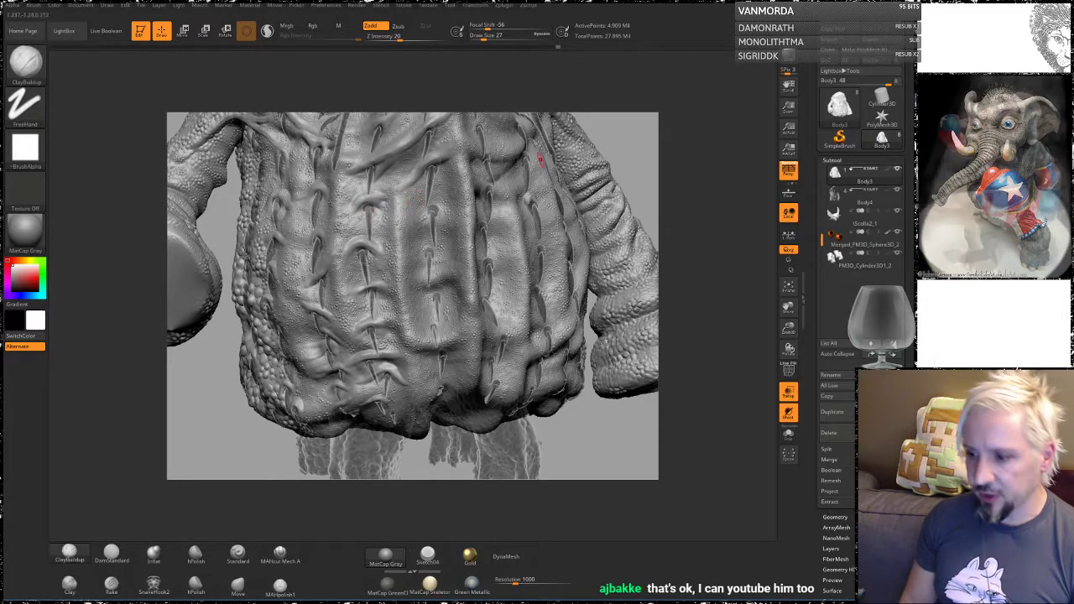
mouse_move(638, 153)
left_mouse_down()
mouse_move(459, 248)
mouse_move(643, 147)
mouse_move(640, 118)
mouse_move(613, 283)
left_mouse_up()
key("shift")
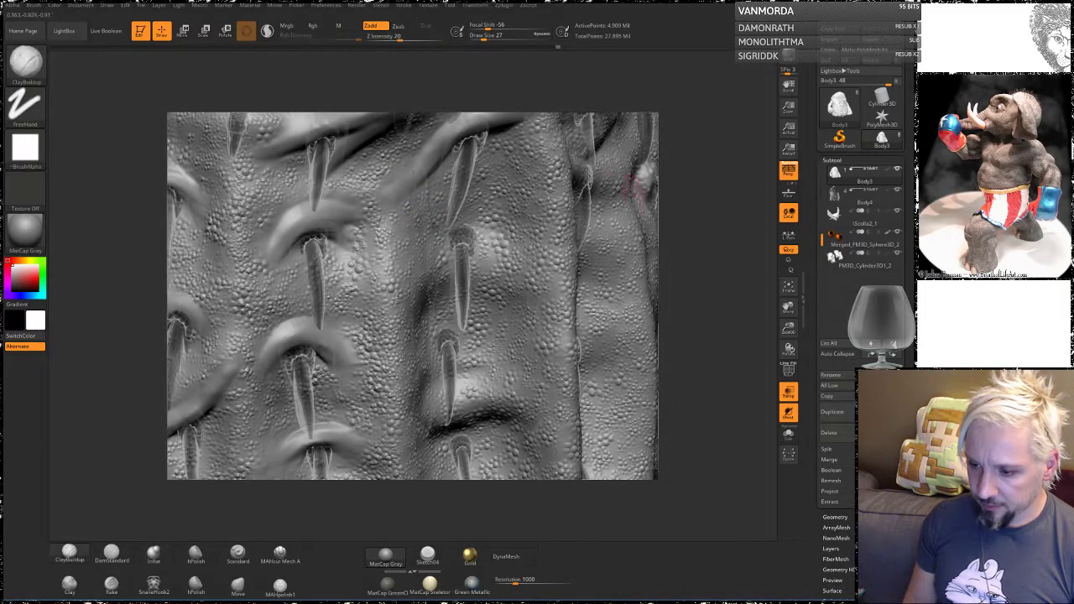
left_click_drag(715, 186, 517, 220)
mouse_move(459, 235)
left_mouse_down()
mouse_move(489, 232)
mouse_move(475, 235)
mouse_move(507, 245)
mouse_move(453, 245)
mouse_move(487, 230)
mouse_move(510, 237)
mouse_move(450, 251)
mouse_move(514, 247)
mouse_move(444, 244)
mouse_move(502, 255)
mouse_move(487, 233)
mouse_move(512, 230)
left_mouse_up()
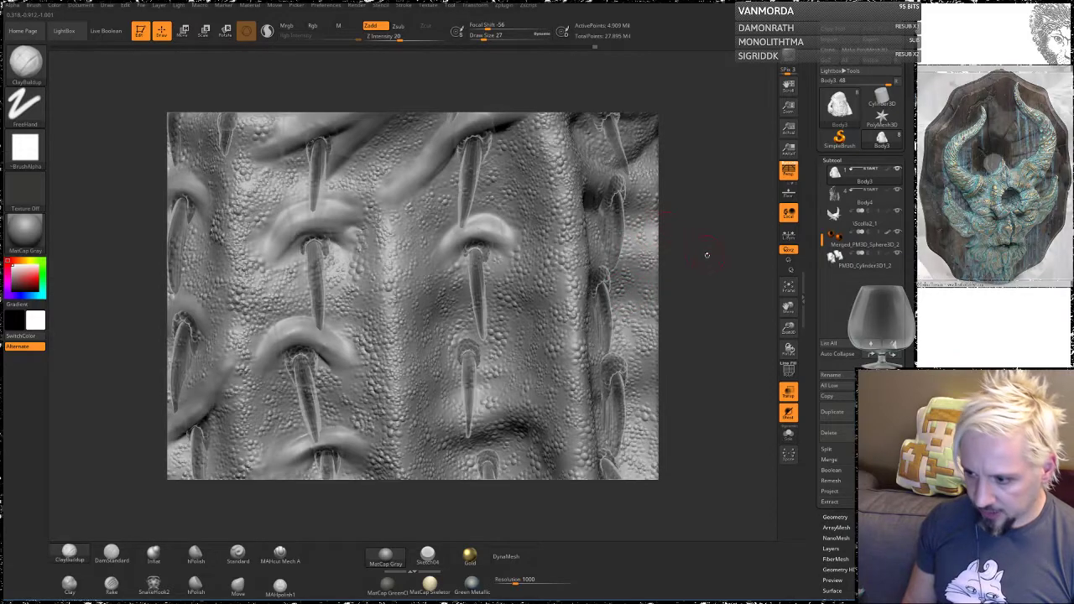
Step: Add an arched ClayBuildup fold over the spike root just above the horizontal crease and smooth both of its ends
left_click_drag(708, 255, 702, 169, "alt")
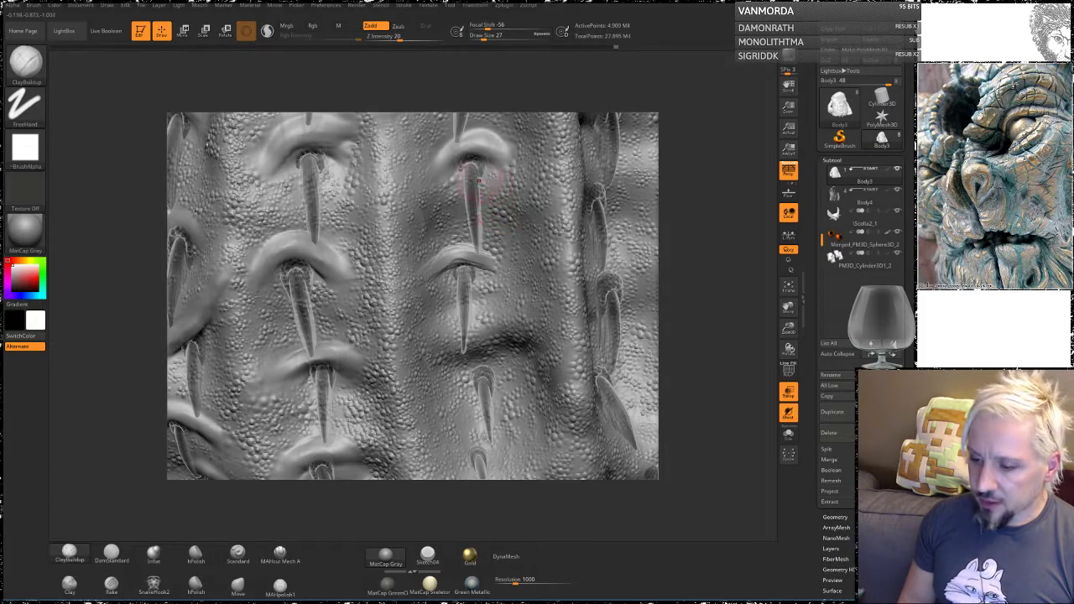
key("shift")
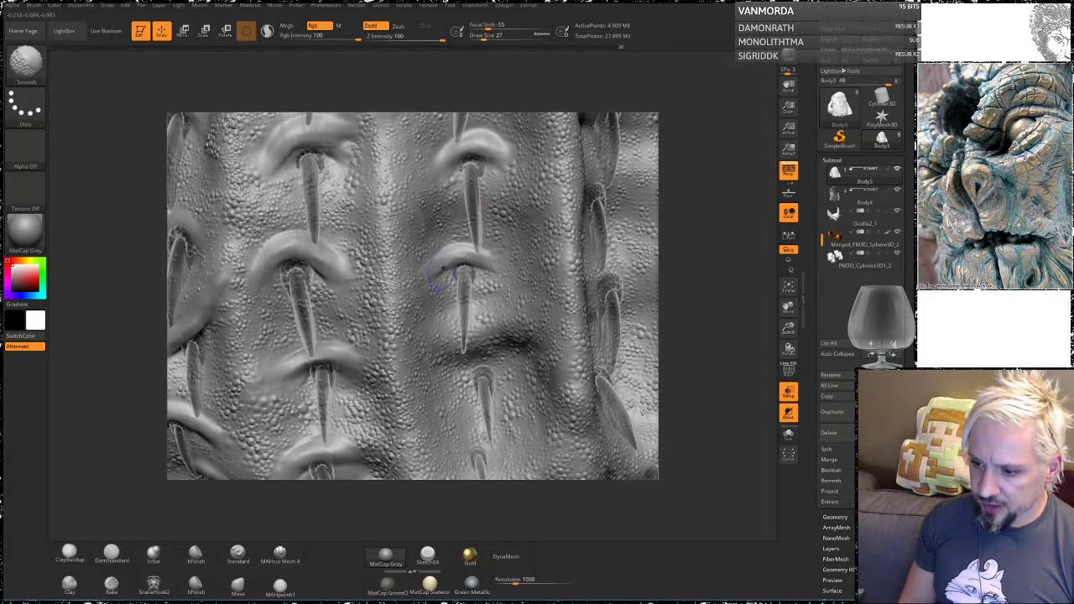
left_click_drag(451, 262, 483, 269, "shift")
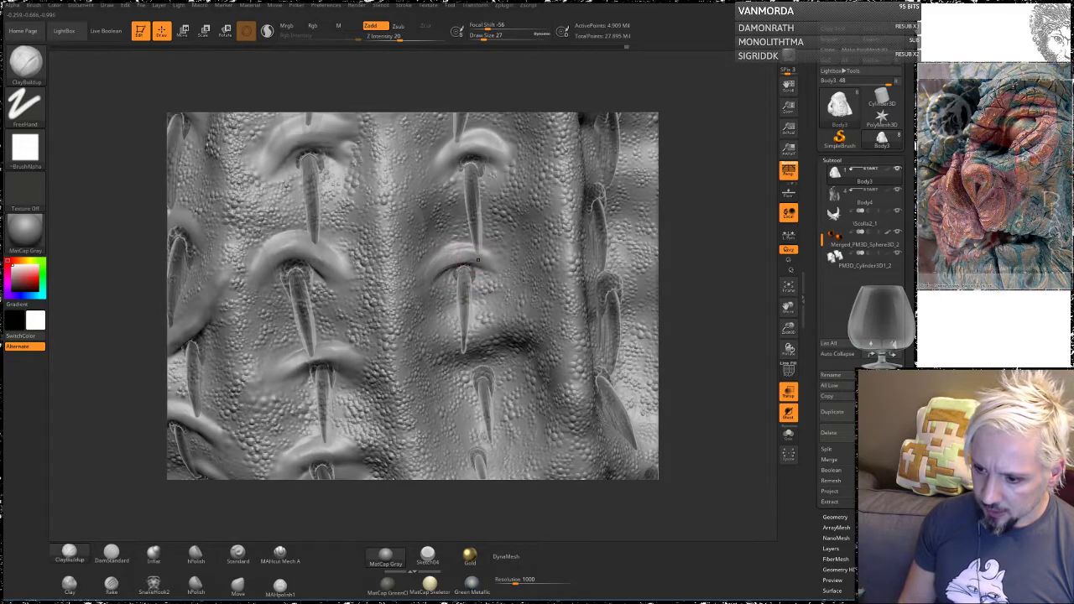
key("shift")
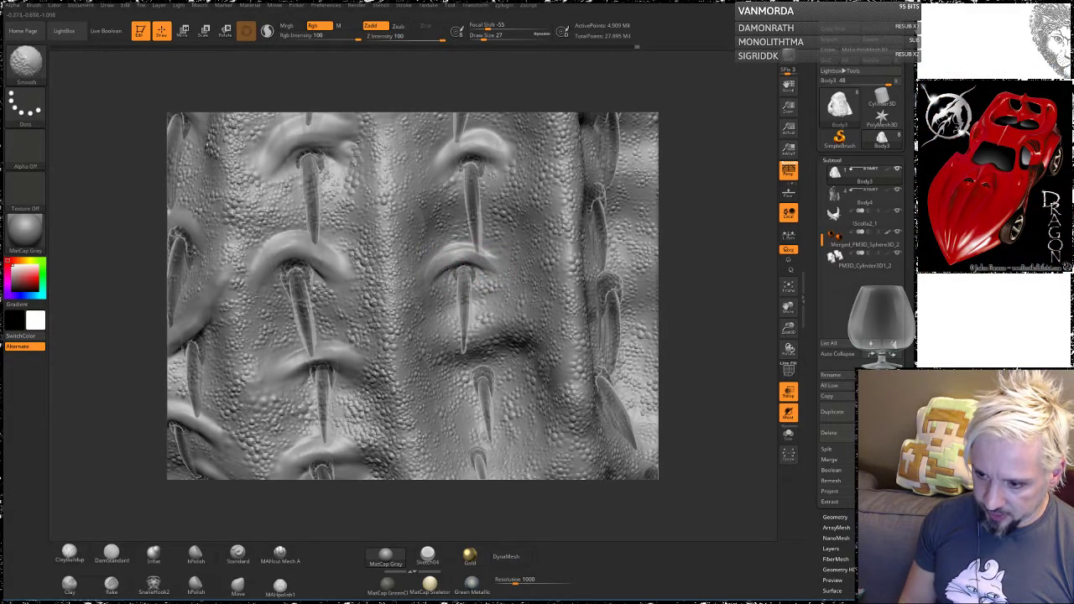
left_click_drag(506, 277, 484, 273, "shift")
Step: Build an arched ClayBuildup fold over the root of the spike directly under the horizontal crease and smooth it
mouse_move(688, 283)
left_mouse_down("alt")
mouse_move(677, 249)
mouse_move(686, 240)
mouse_move(673, 236)
left_mouse_up("alt")
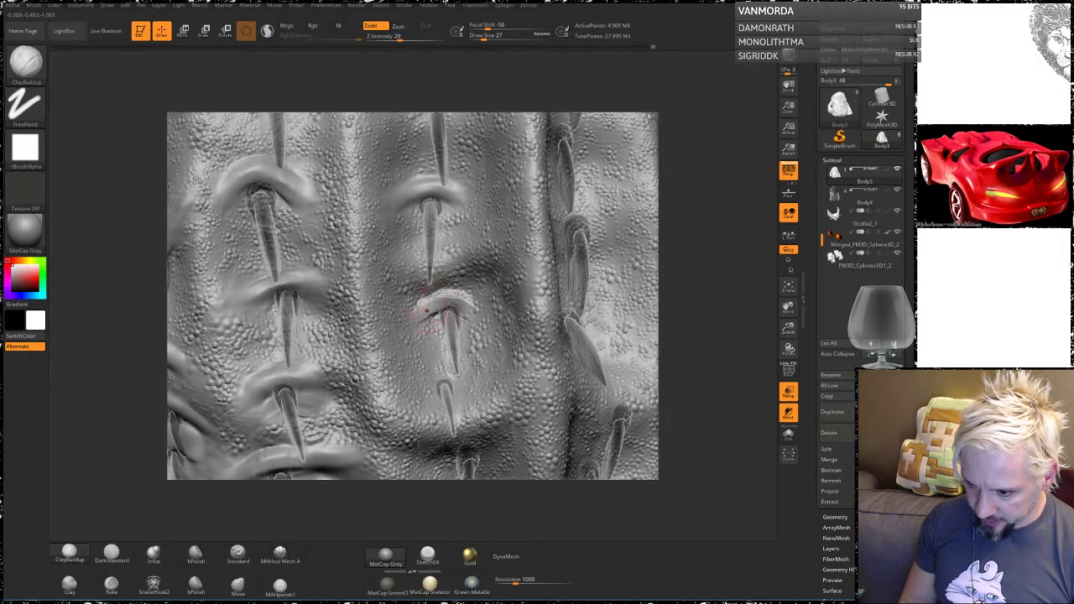
left_click_drag(724, 192, 755, 195)
left_click_drag(696, 247, 635, 247)
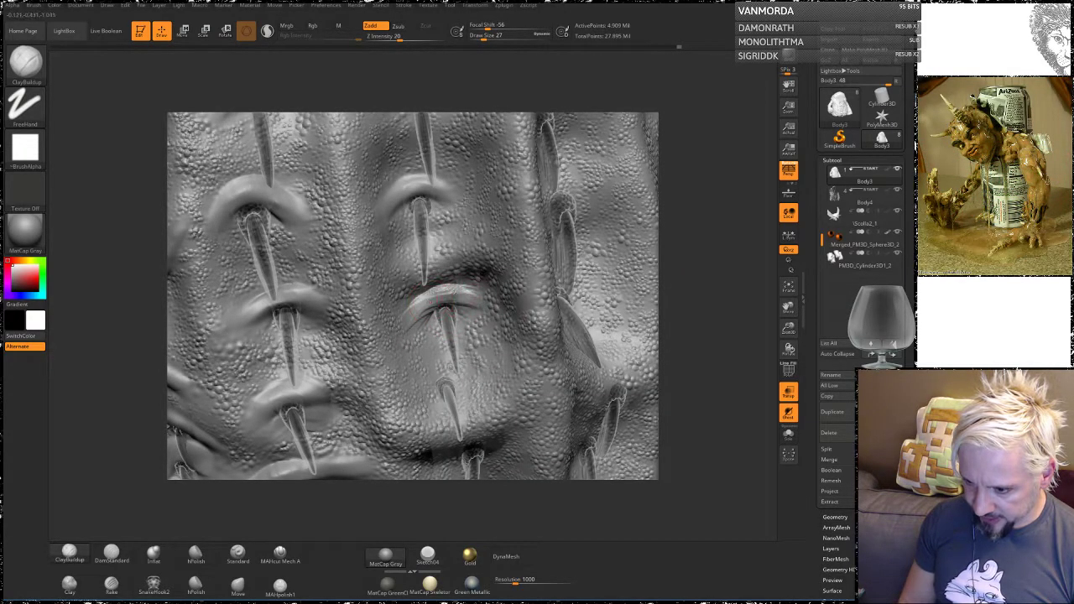
key("shift")
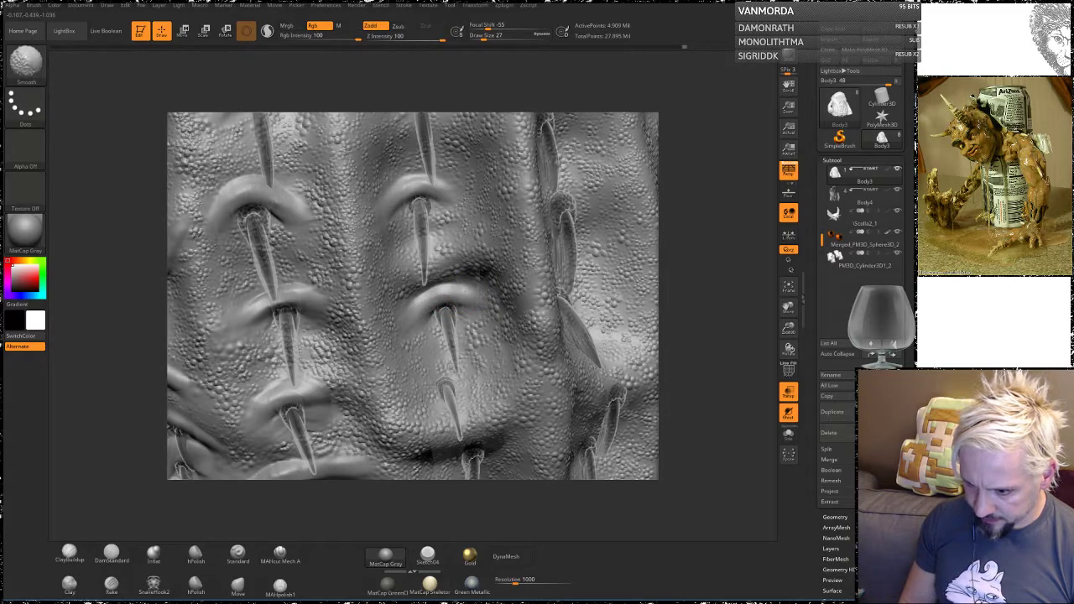
Step: Sculpt a small curved ClayBuildup fold over the root of the short spike near the bulge's lower edge and smooth it
mouse_move(706, 225)
left_mouse_down()
mouse_move(655, 216)
mouse_move(703, 213)
mouse_move(678, 202)
left_mouse_up()
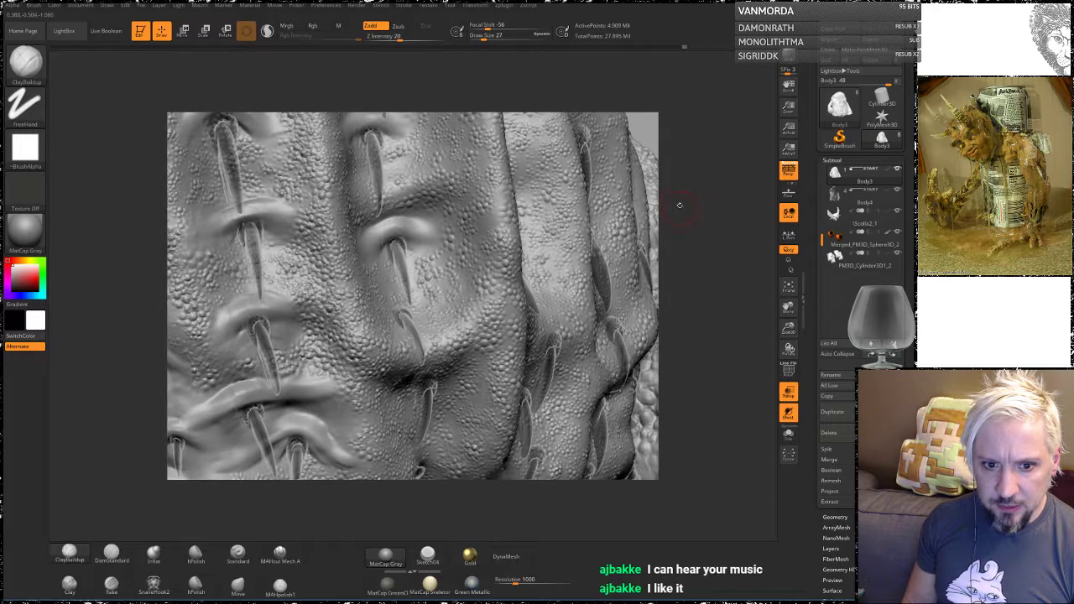
mouse_move(745, 203)
left_mouse_down()
mouse_move(504, 277)
mouse_move(424, 283)
mouse_move(429, 316)
left_mouse_up()
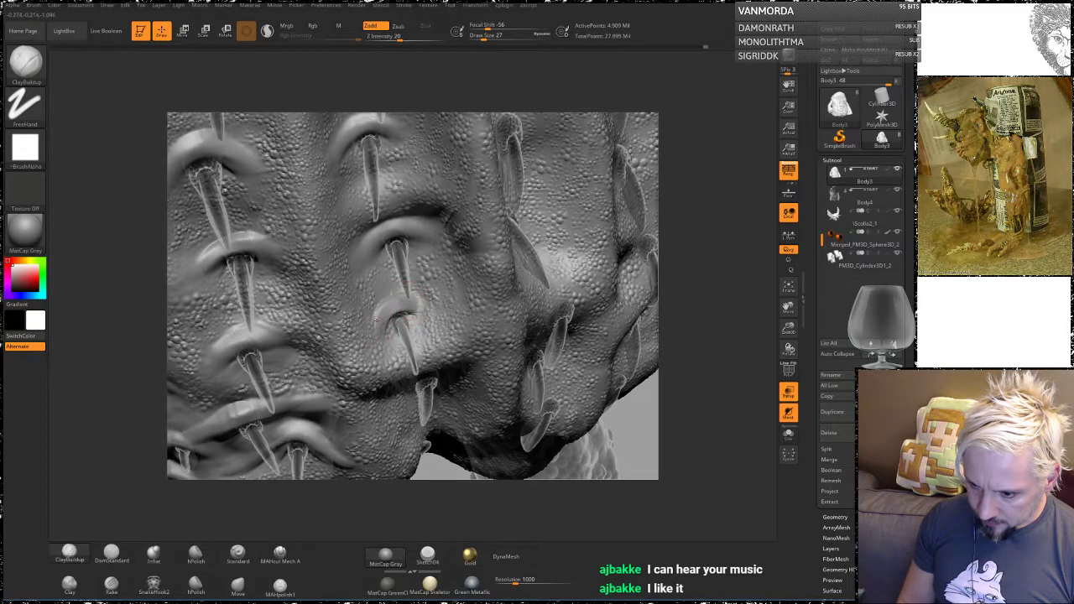
key("shift")
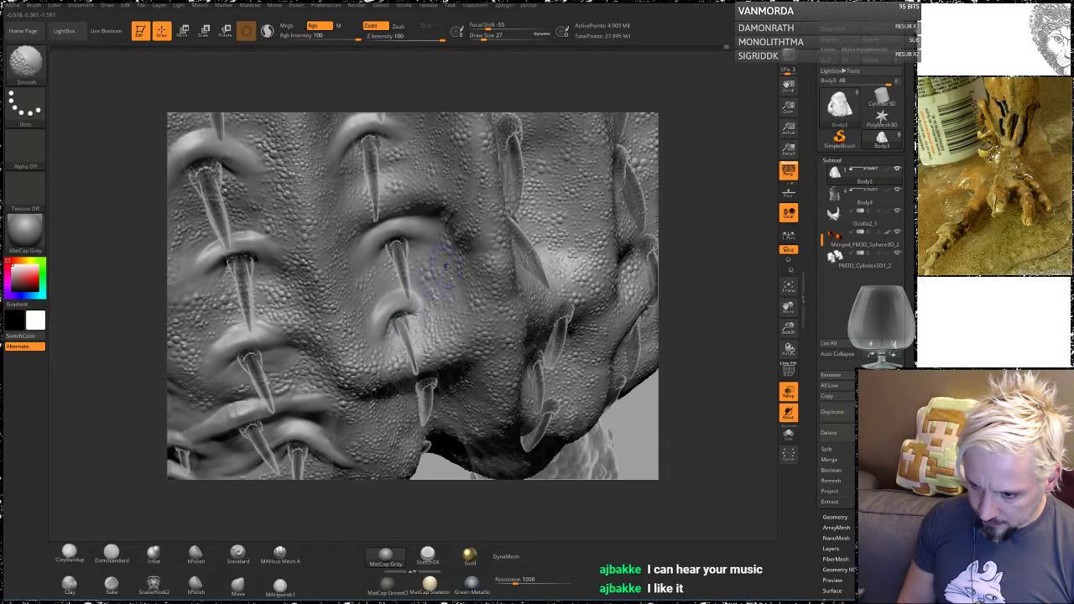
Step: Form a diagonal ClayBuildup fold over the root of the spike just below the bulge and smooth it into the skin
mouse_move(711, 263)
left_mouse_down()
mouse_move(694, 220)
mouse_move(695, 236)
mouse_move(700, 198)
mouse_move(697, 265)
mouse_move(470, 345)
left_mouse_up()
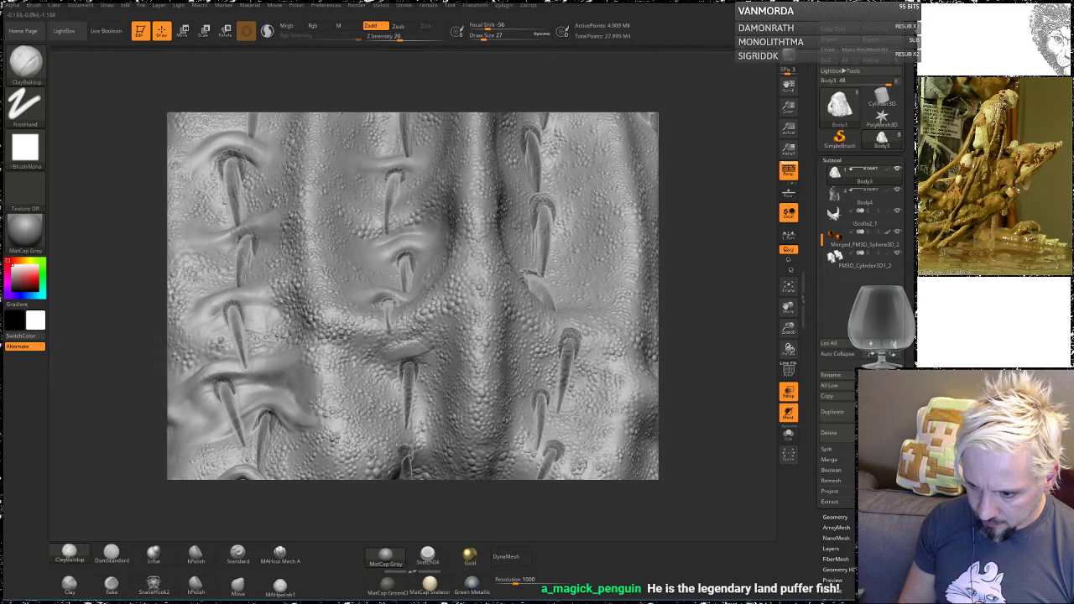
mouse_move(417, 342)
left_mouse_down()
mouse_move(395, 358)
mouse_move(438, 330)
mouse_move(412, 363)
left_mouse_up()
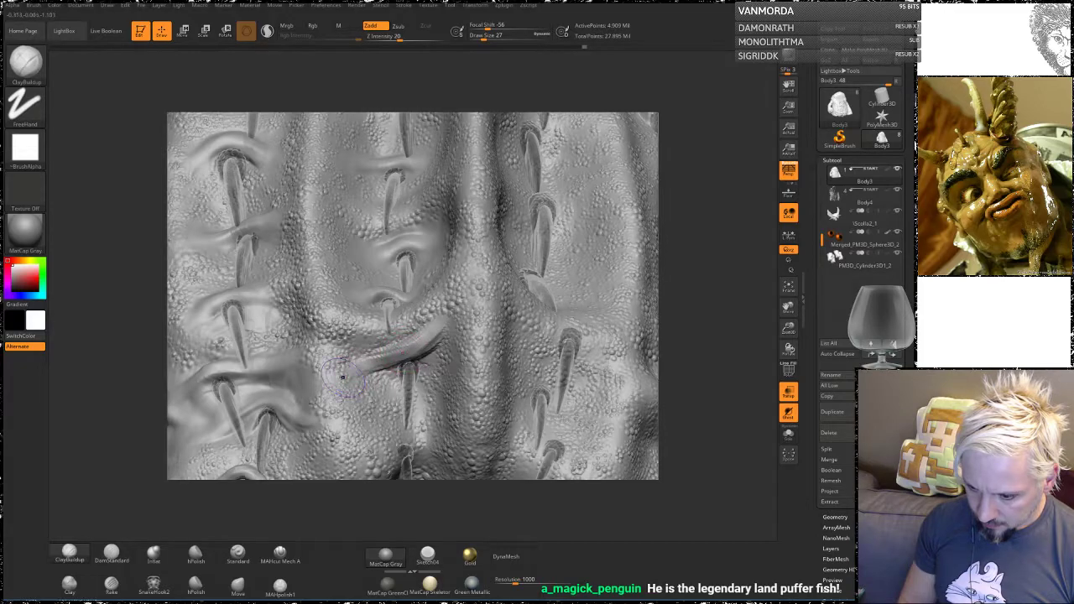
key("shift")
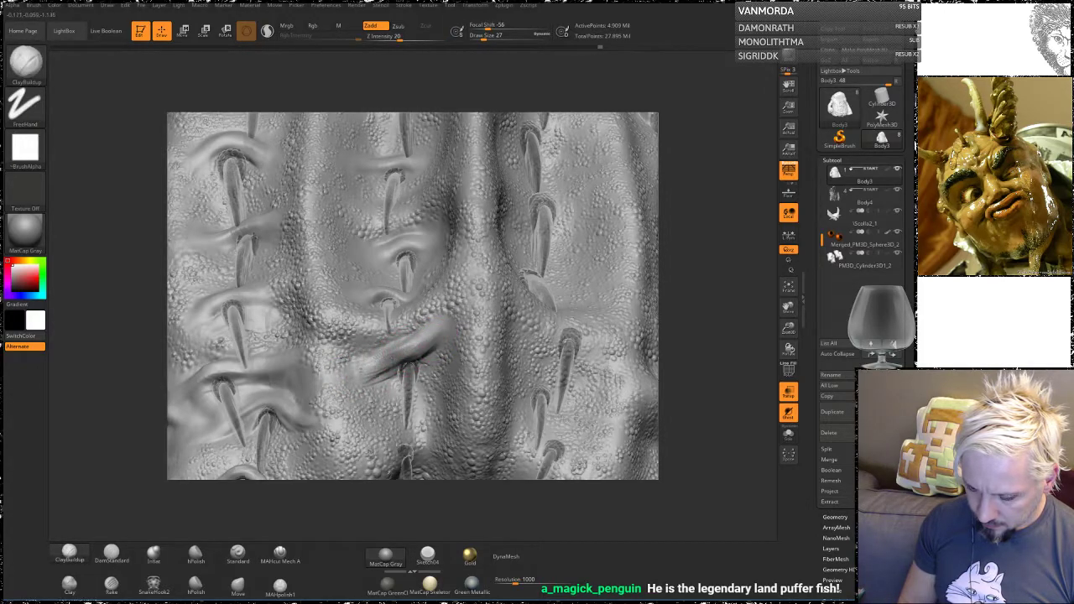
mouse_move(419, 360)
left_mouse_down("shift")
mouse_move(368, 369)
mouse_move(424, 355)
left_mouse_up("shift")
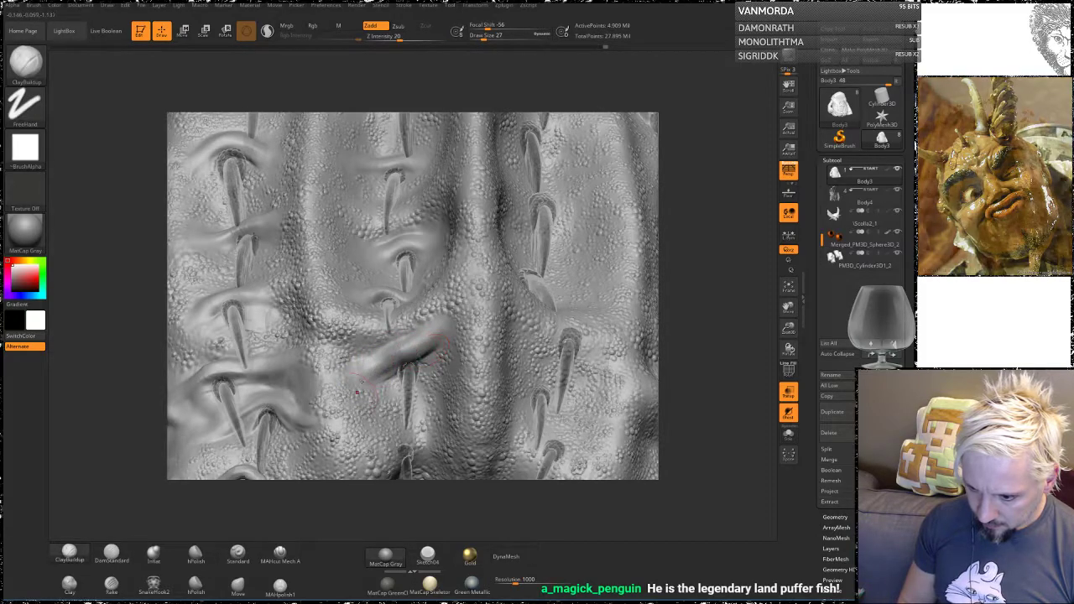
key("shift")
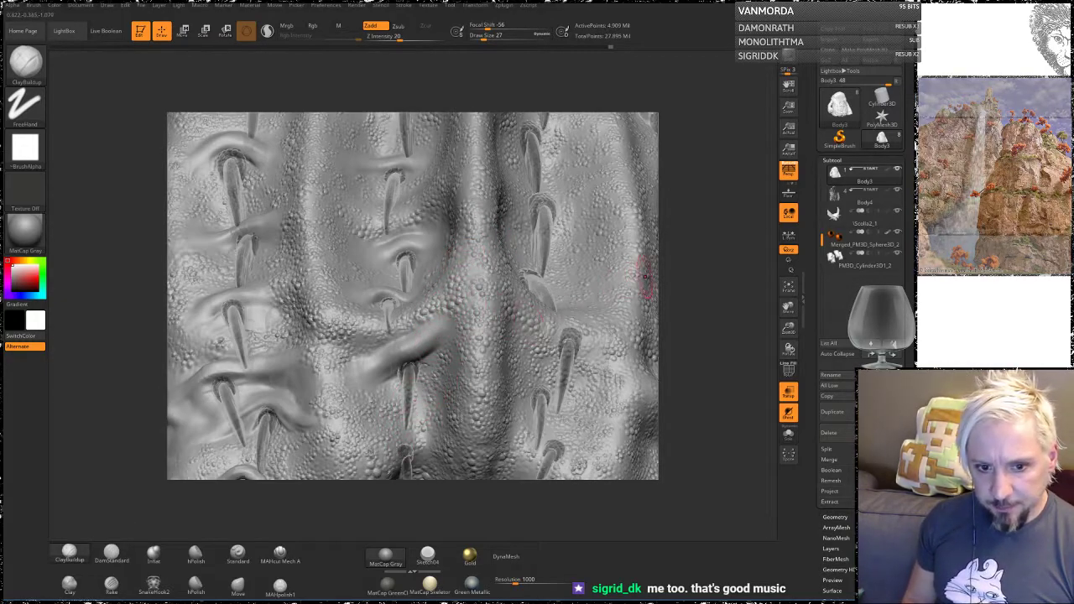
Step: Extend the diagonal fold's upper end toward the central vertical ridge with ClayBuildup and smooth the transition
mouse_move(702, 248)
left_mouse_down()
mouse_move(642, 243)
mouse_move(668, 273)
left_mouse_up()
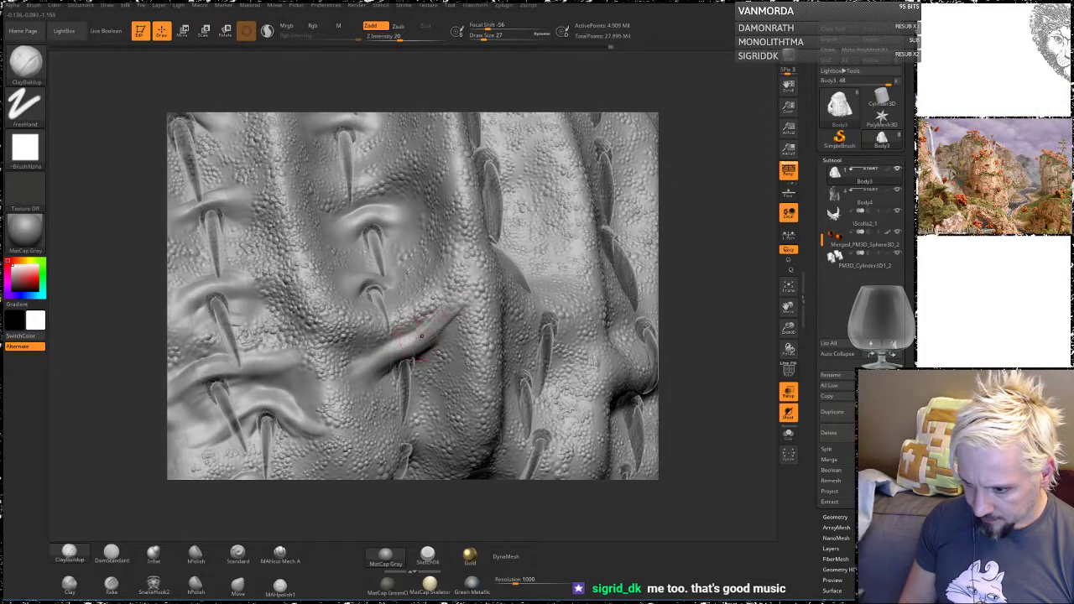
key("shift")
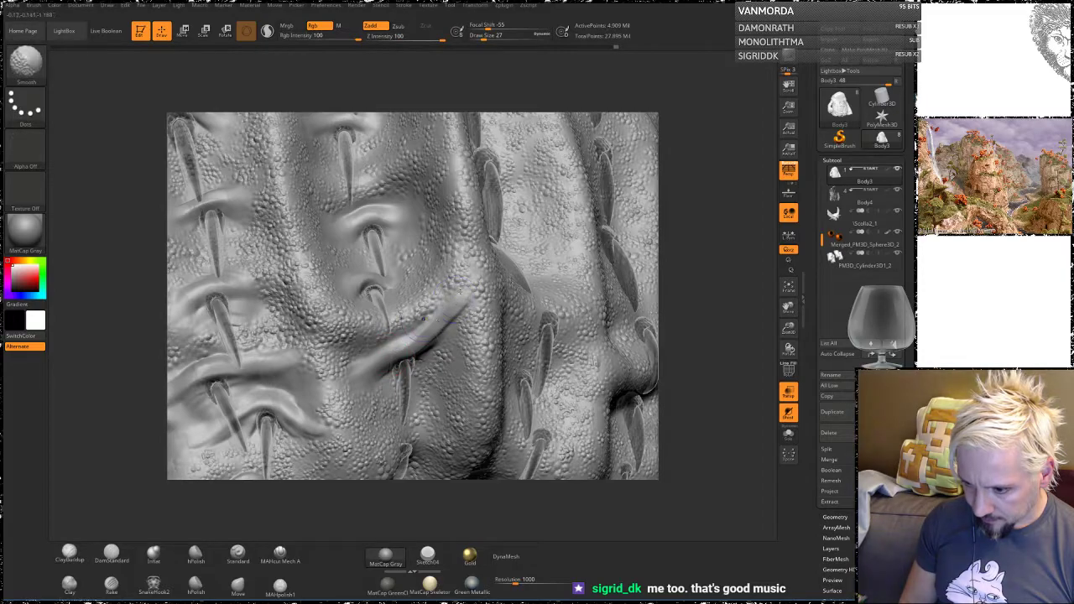
mouse_move(708, 326)
left_mouse_down()
mouse_move(698, 233)
mouse_move(636, 235)
mouse_move(700, 259)
mouse_move(704, 243)
mouse_move(689, 245)
left_mouse_up()
key("shift")
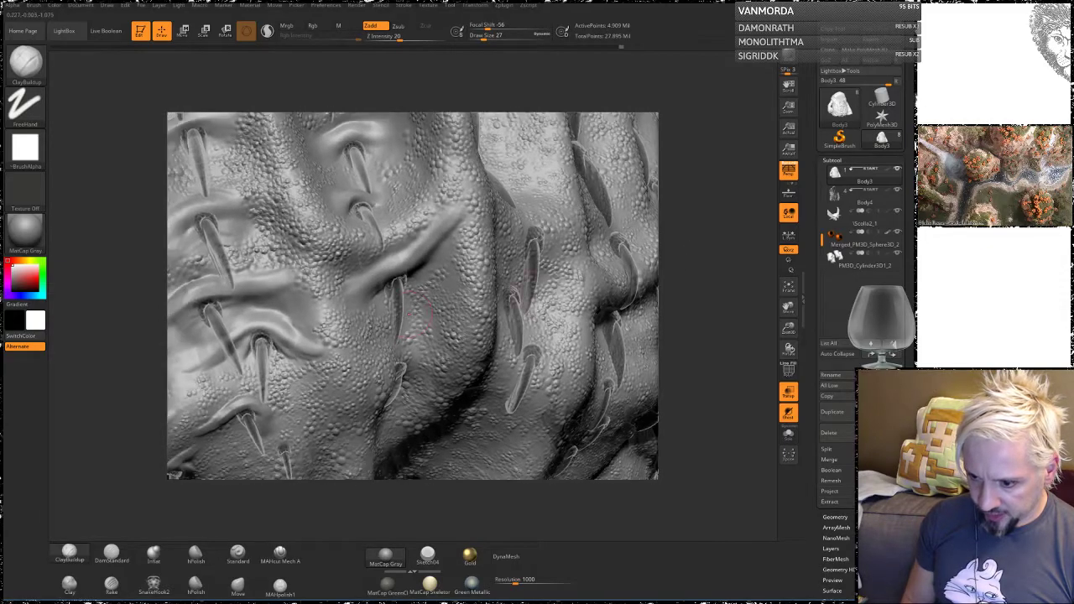
Step: Build an arched ClayBuildup fold over the root of the spike below the long diagonal fold and smooth it
mouse_move(722, 309)
left_mouse_down()
mouse_move(717, 266)
mouse_move(663, 240)
mouse_move(700, 218)
left_mouse_up()
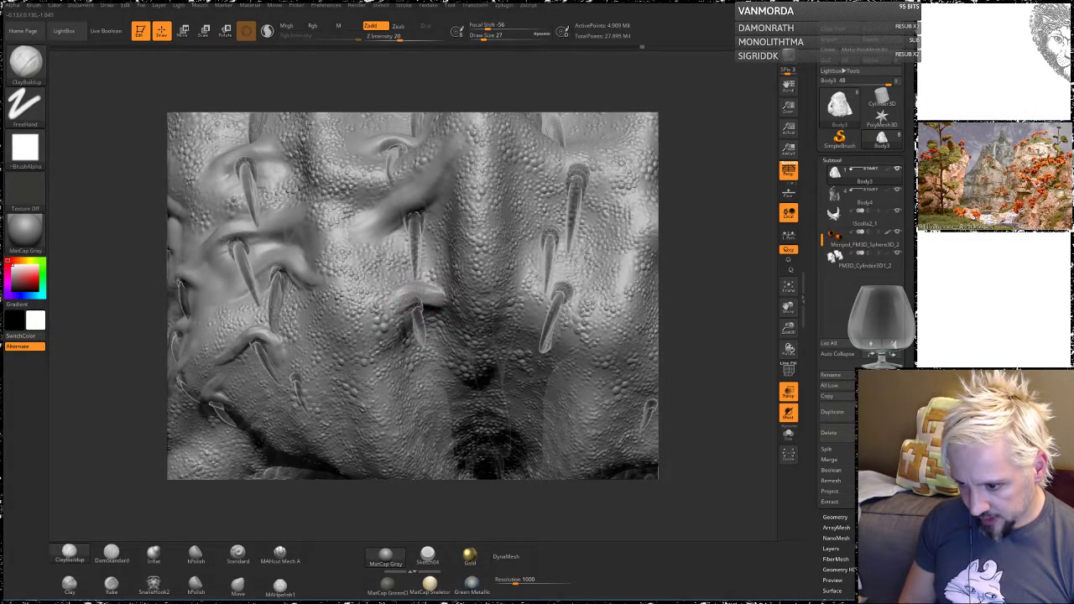
key("shift")
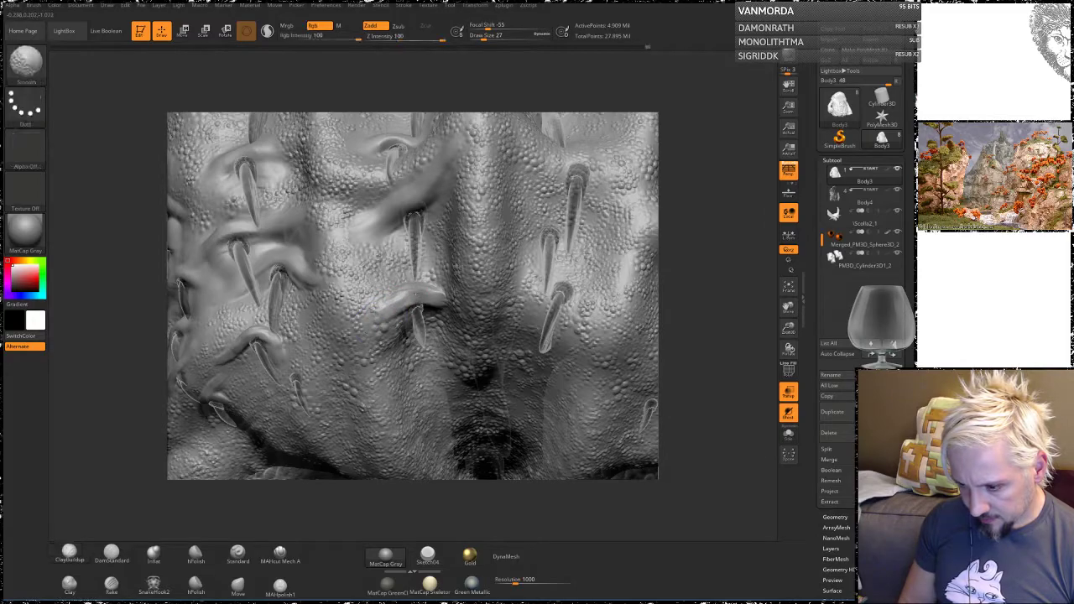
mouse_move(691, 221)
left_mouse_down()
mouse_move(727, 195)
mouse_move(696, 188)
left_mouse_up()
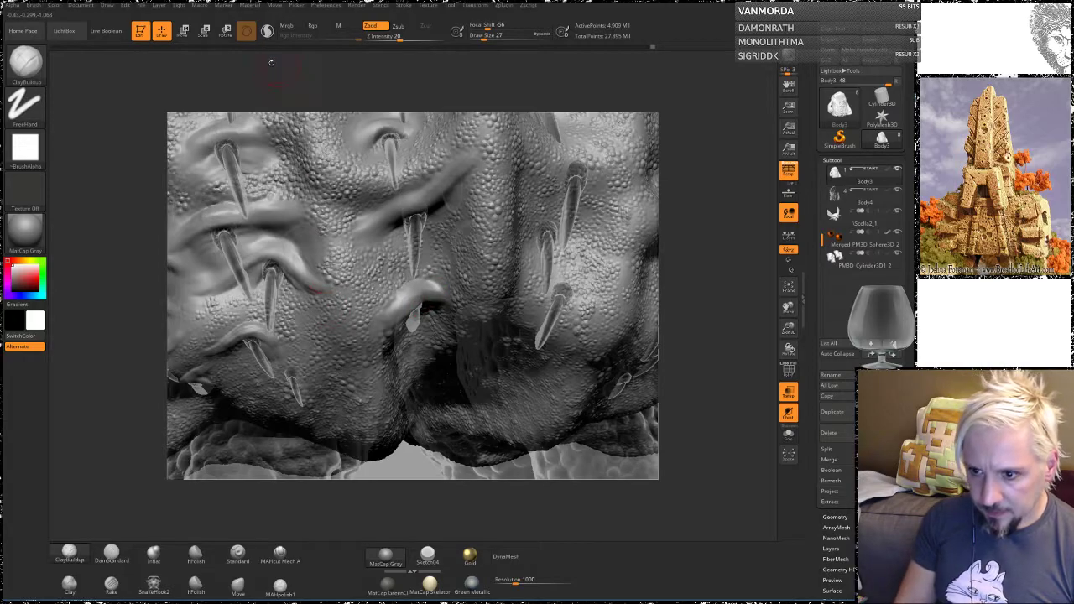
Step: Reduce the draw size to 14 and layer thin ClayBuildup strokes along the arched fold below the diagonal fold
left_click(267, 30)
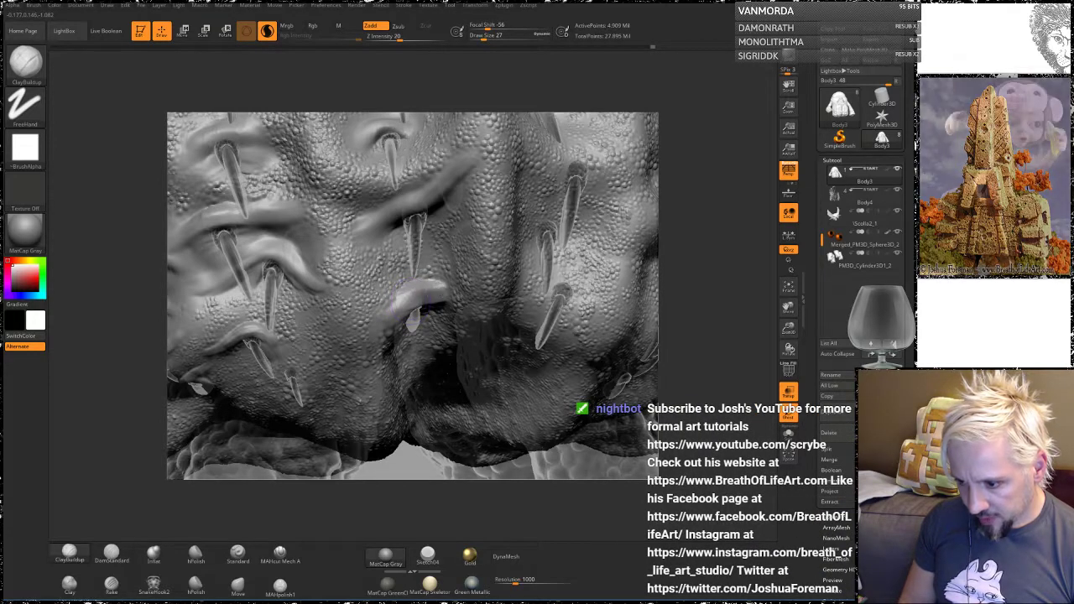
mouse_move(719, 329)
left_mouse_down("alt")
mouse_move(711, 319)
mouse_move(712, 357)
mouse_move(724, 318)
left_mouse_up("alt")
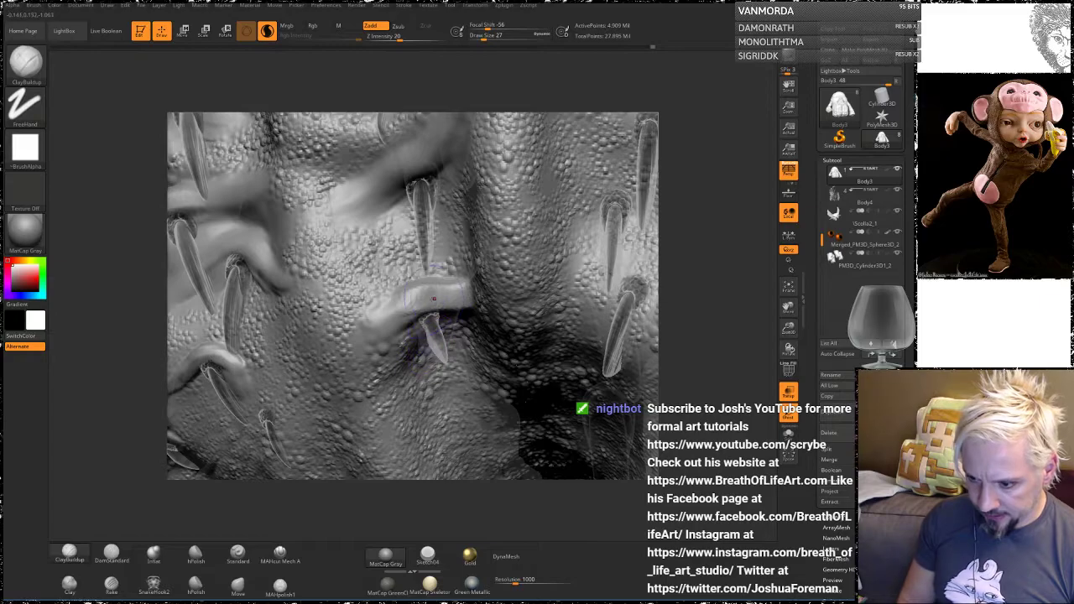
key("space")
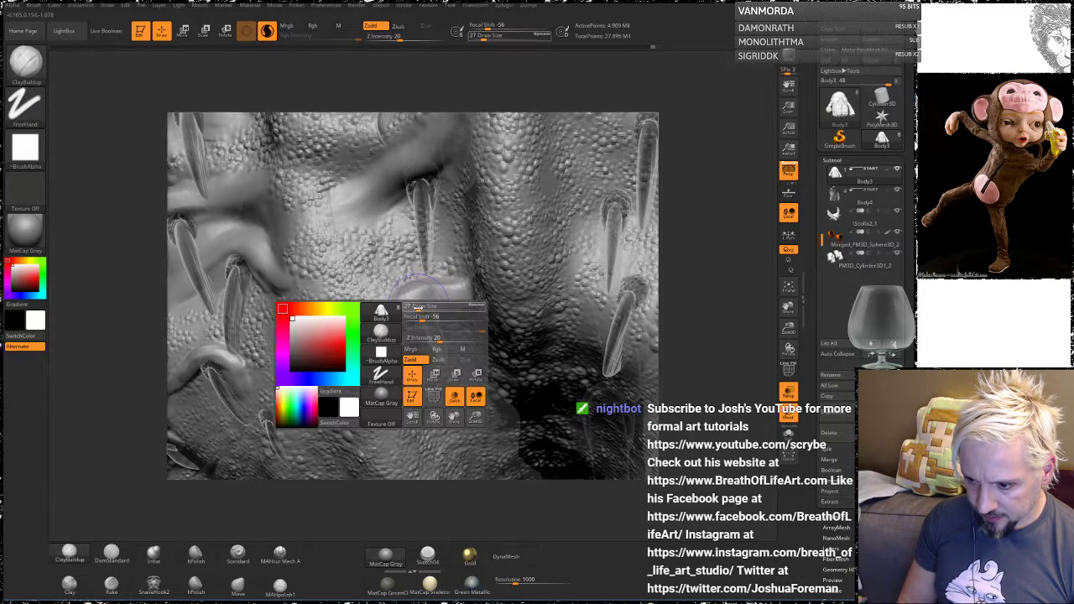
left_click_drag(420, 300, 461, 286)
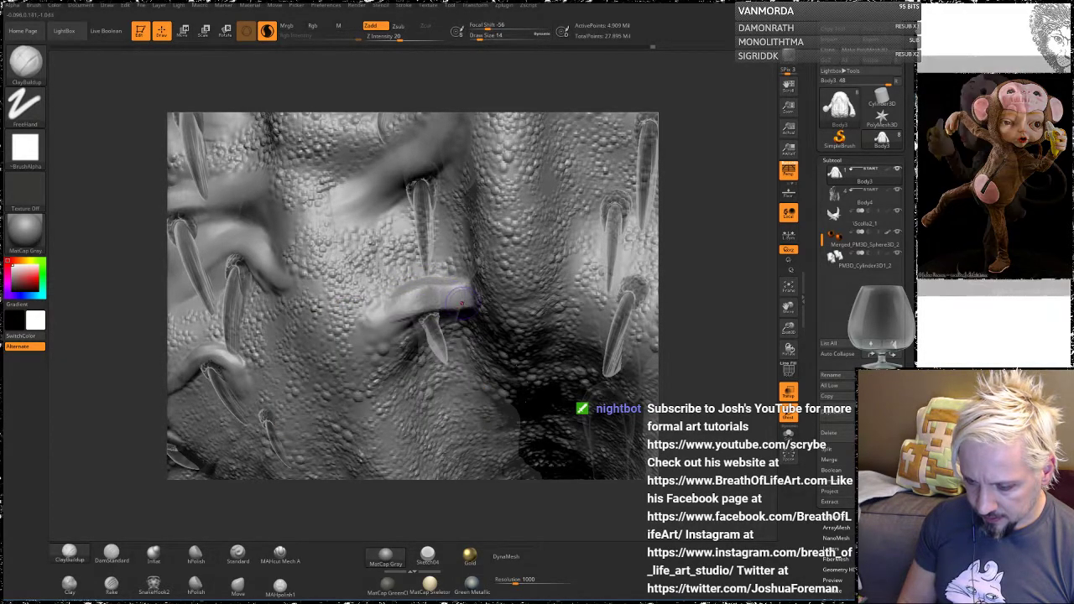
left_click_drag(408, 316, 370, 343)
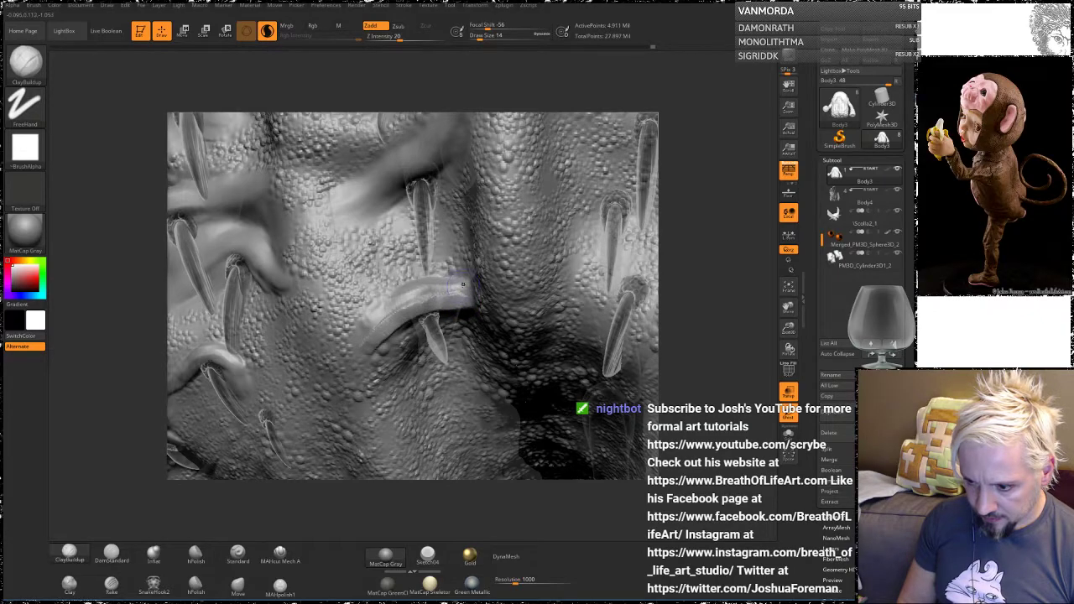
mouse_move(464, 287)
left_mouse_down()
mouse_move(401, 305)
mouse_move(371, 333)
left_mouse_up()
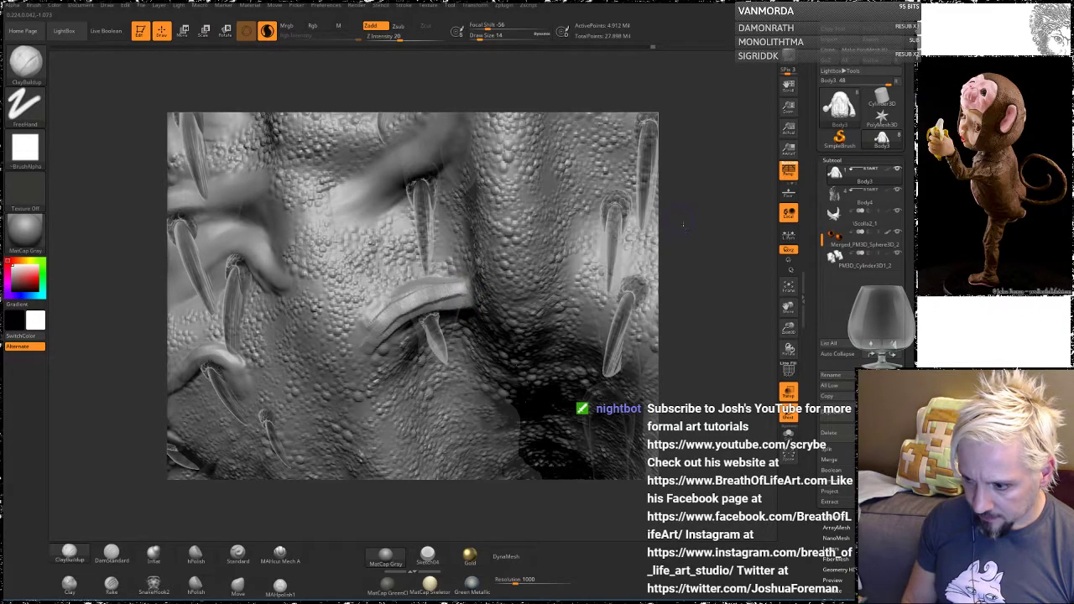
Step: Thicken the arched fold's upper side with short ClayBuildup strokes above the spike root
left_click_drag(681, 222, 638, 243)
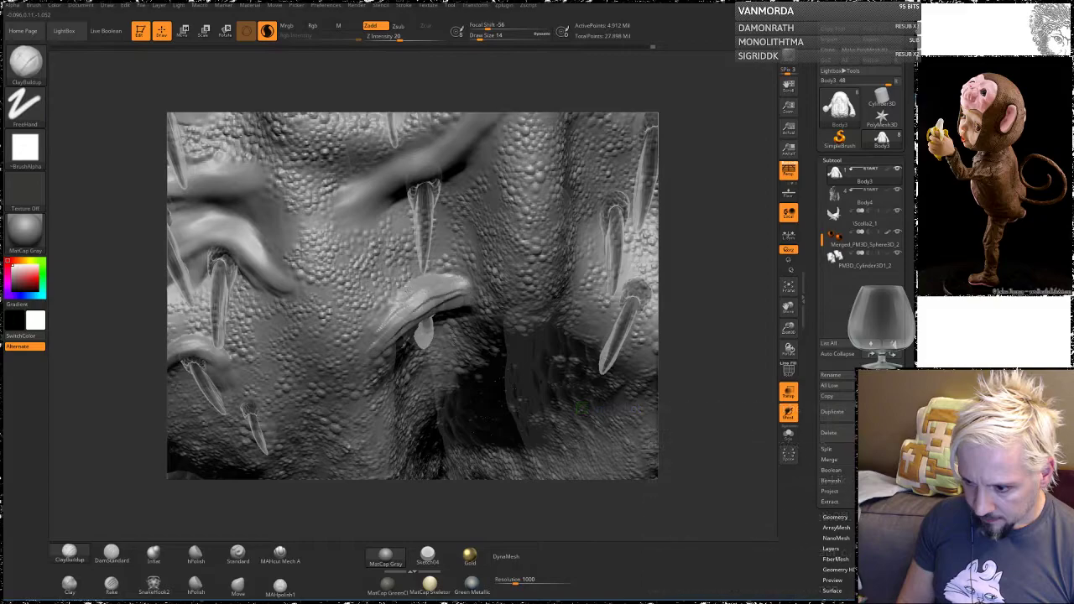
left_click_drag(451, 269, 465, 278)
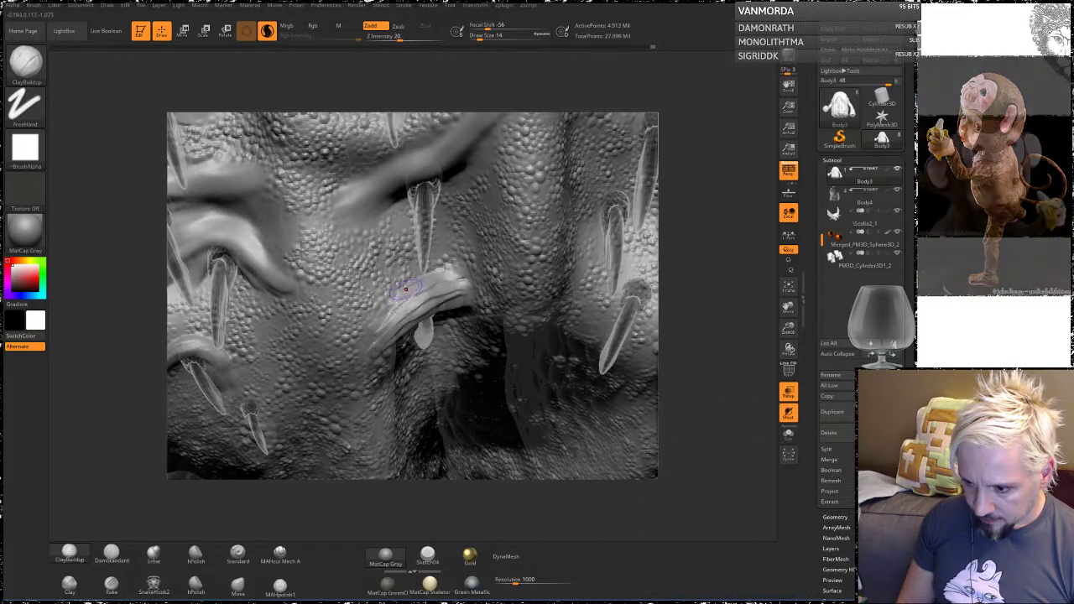
left_click_drag(396, 295, 446, 259)
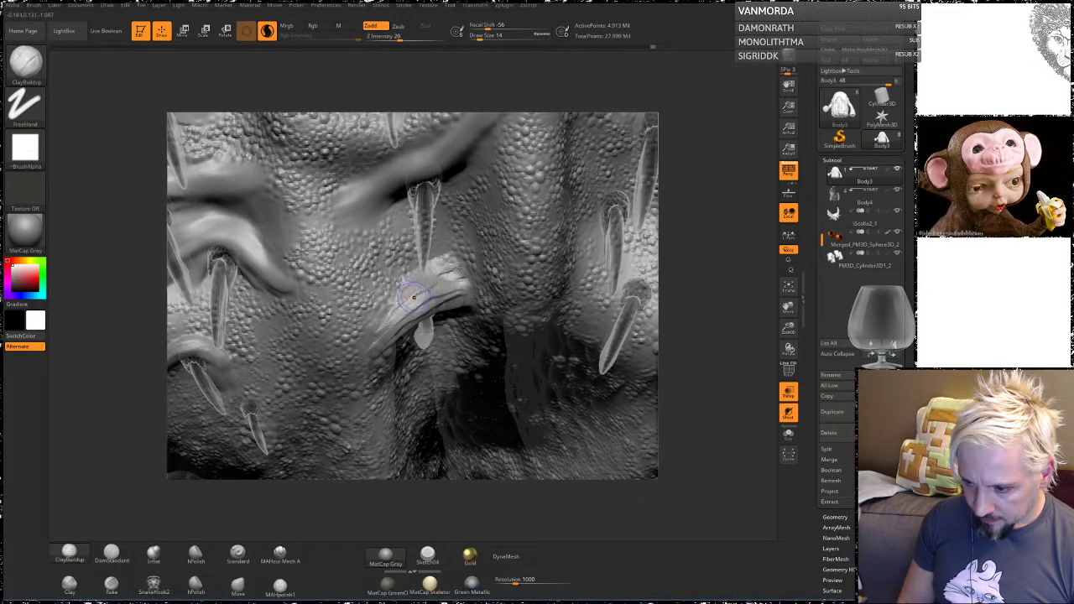
left_click_drag(414, 297, 458, 269)
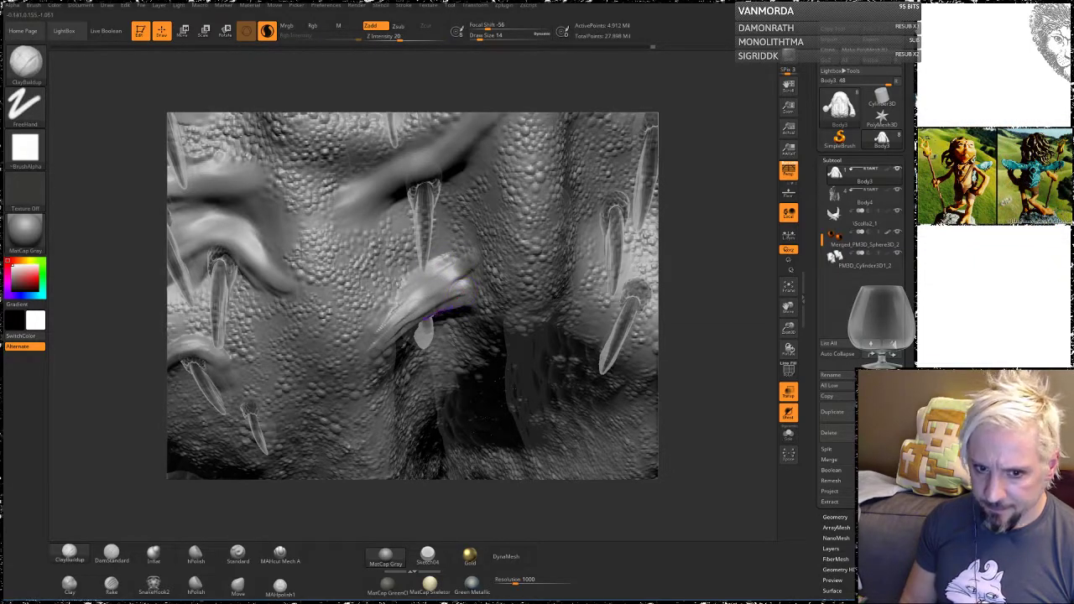
Step: Smooth the thickened arched fold and blend its ends into the surrounding scaly skin, working from the front and from below
key("shift")
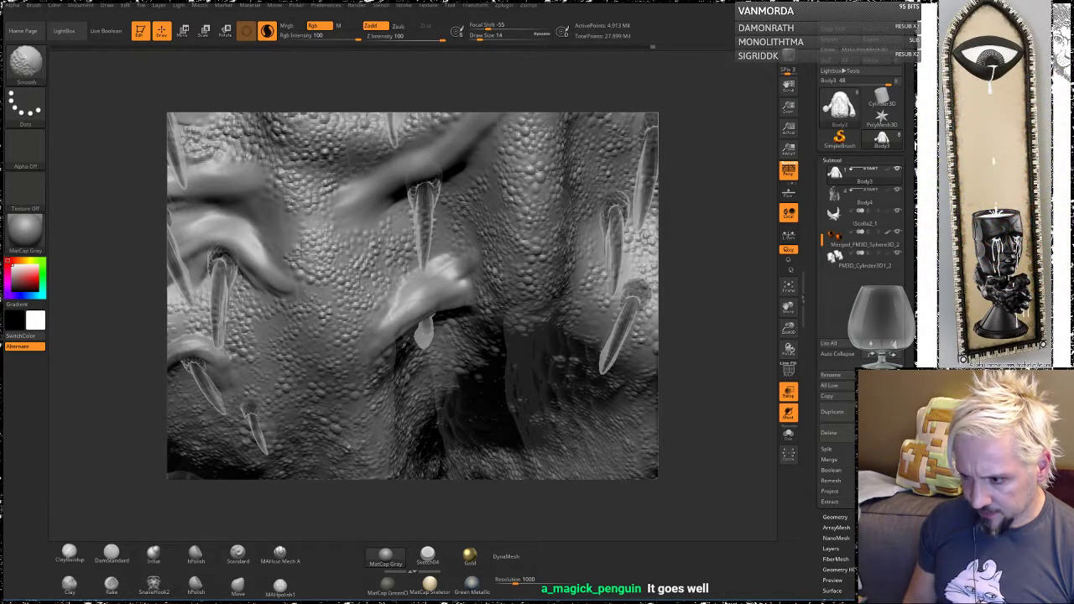
right_click_drag(537, 227, 576, 290)
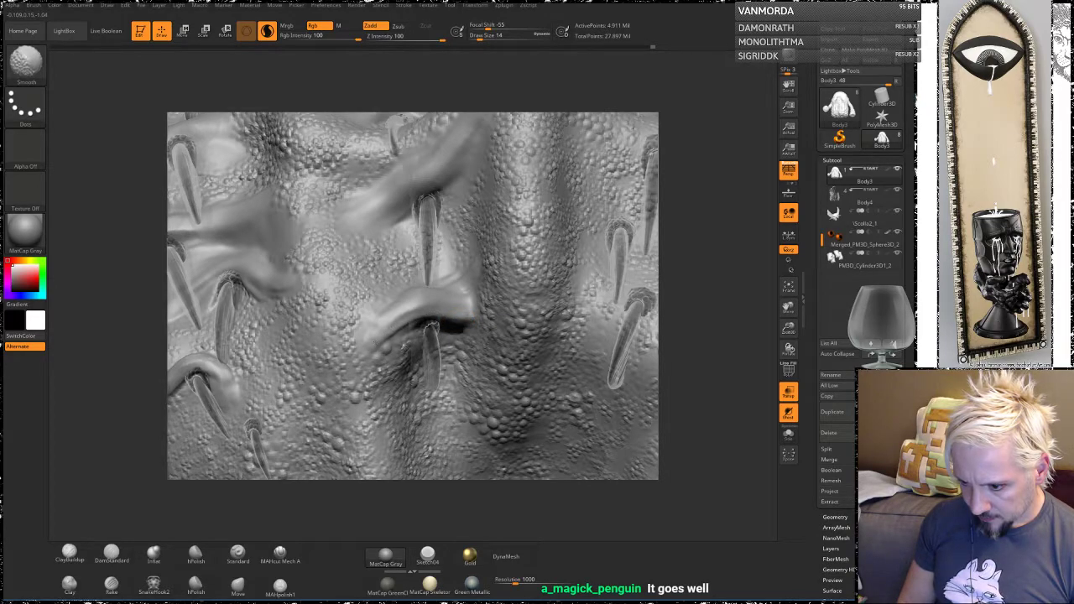
left_click(267, 31)
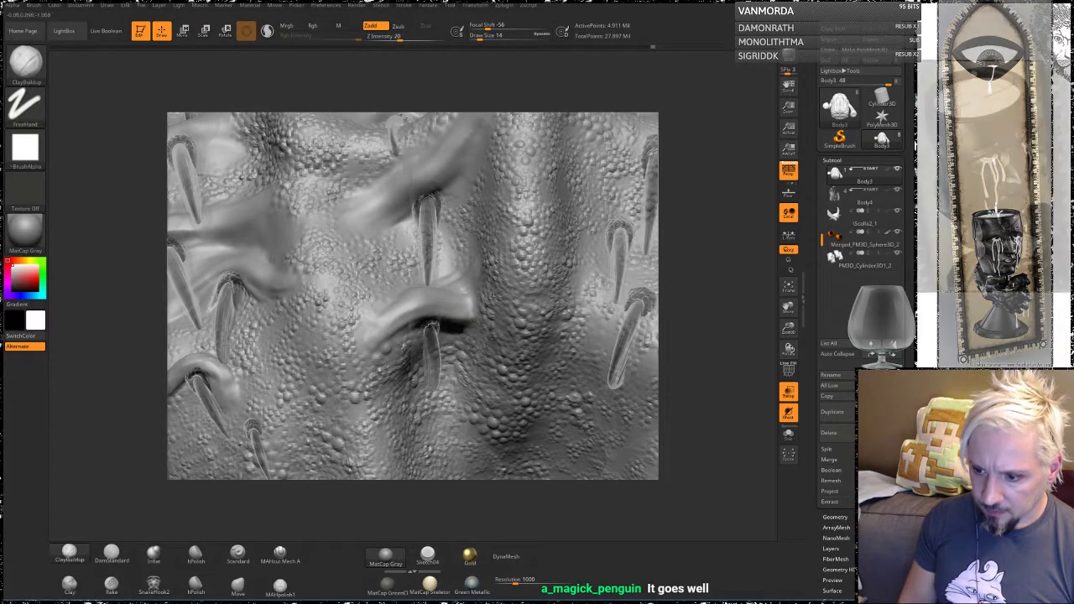
left_click_drag(455, 304, 468, 297, "shift")
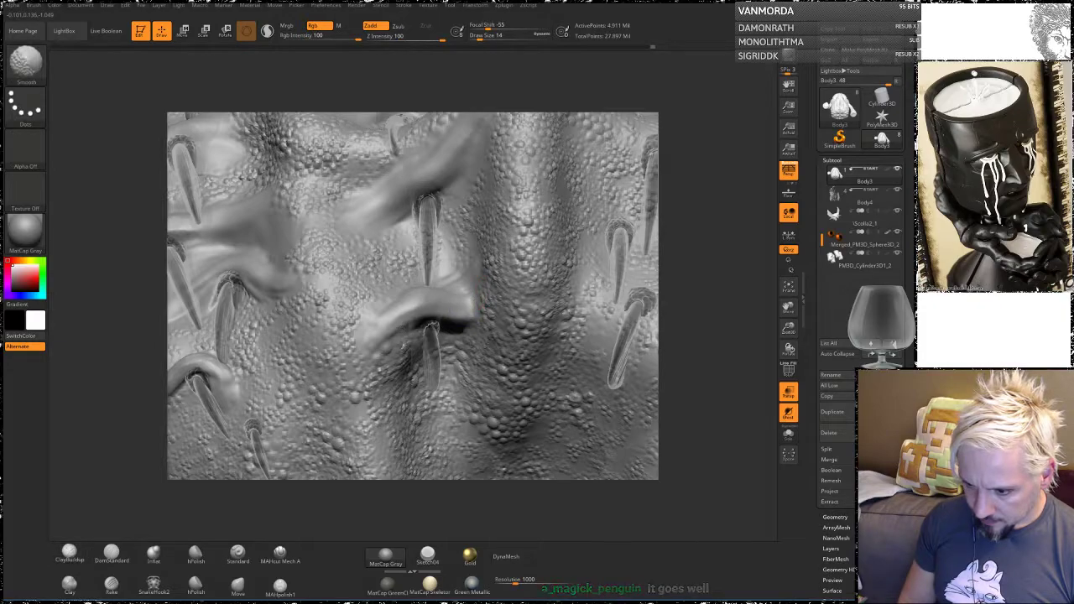
left_click_drag(717, 293, 704, 210)
mouse_move(713, 336)
left_mouse_down()
mouse_move(715, 260)
mouse_move(695, 241)
mouse_move(601, 281)
mouse_move(592, 288)
mouse_move(617, 412)
left_mouse_up()
left_click_drag(567, 310, 420, 206)
key("shift")
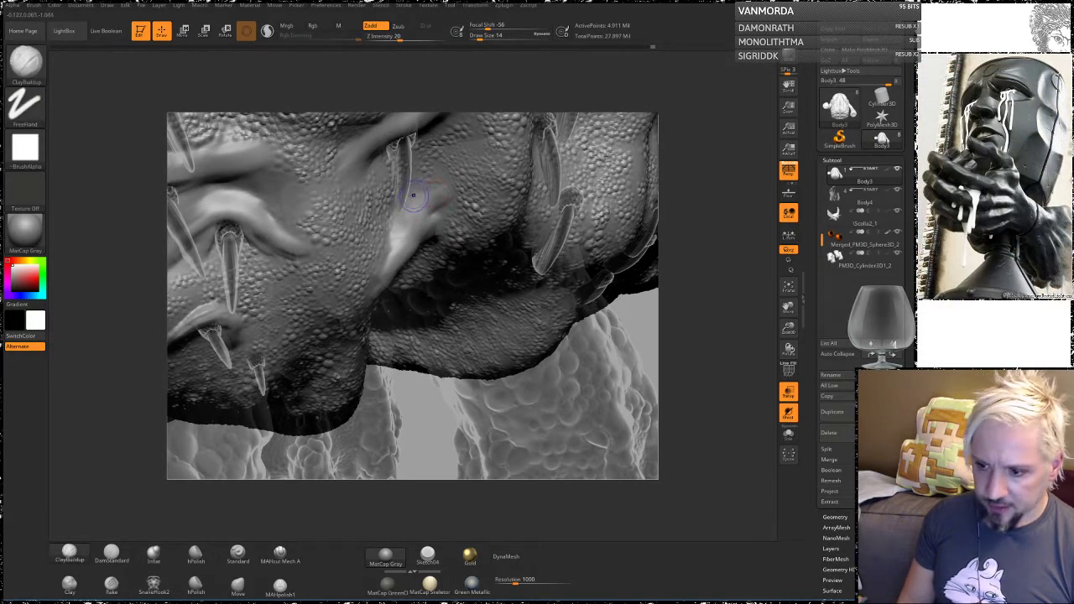
mouse_move(414, 196)
left_mouse_down("shift")
mouse_move(433, 186)
mouse_move(425, 171)
left_mouse_up("shift")
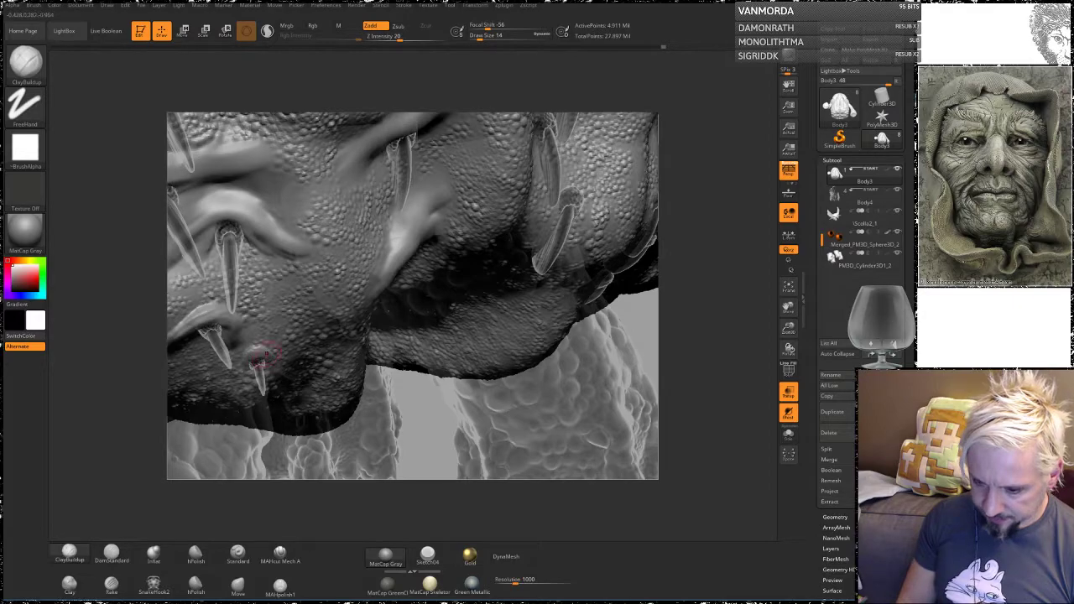
Step: Form a small ClayBuildup fold over the root of the short spike near the body's lower edge and smooth it
mouse_move(109, 457)
left_mouse_down()
mouse_move(140, 413)
mouse_move(411, 445)
left_mouse_up()
right_click_drag(413, 443, 377, 307)
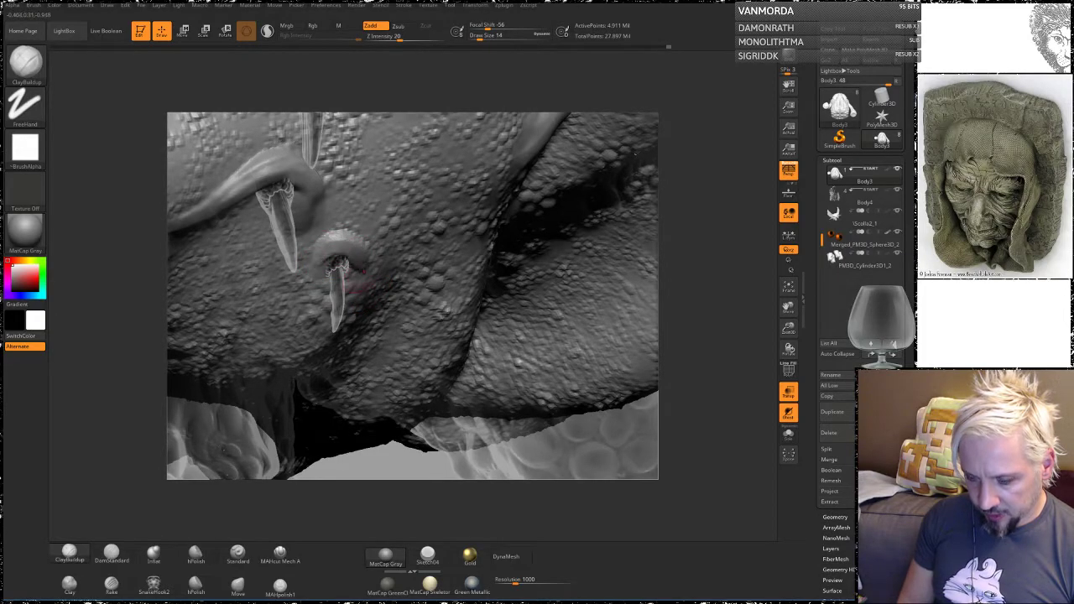
key("shift")
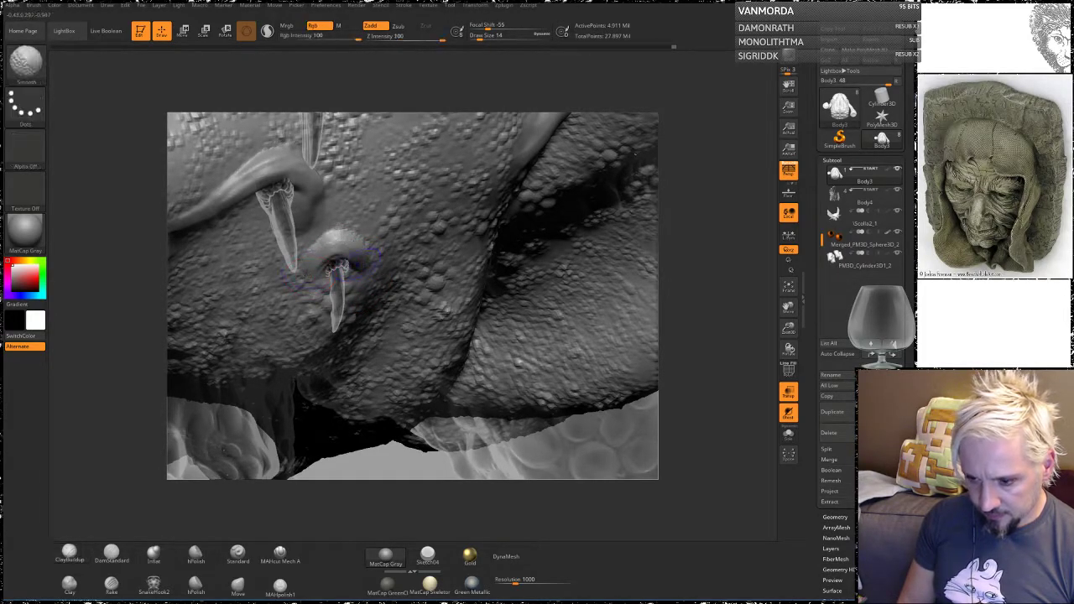
left_click_drag(348, 243, 353, 245, "shift")
Step: Form a small curved fold over the root of the lowest spike on the neighbouring bulge and smooth it
mouse_move(727, 325)
left_mouse_down()
mouse_move(700, 408)
mouse_move(672, 342)
mouse_move(617, 384)
mouse_move(526, 285)
mouse_move(504, 298)
mouse_move(492, 363)
mouse_move(728, 299)
mouse_move(697, 307)
left_mouse_up()
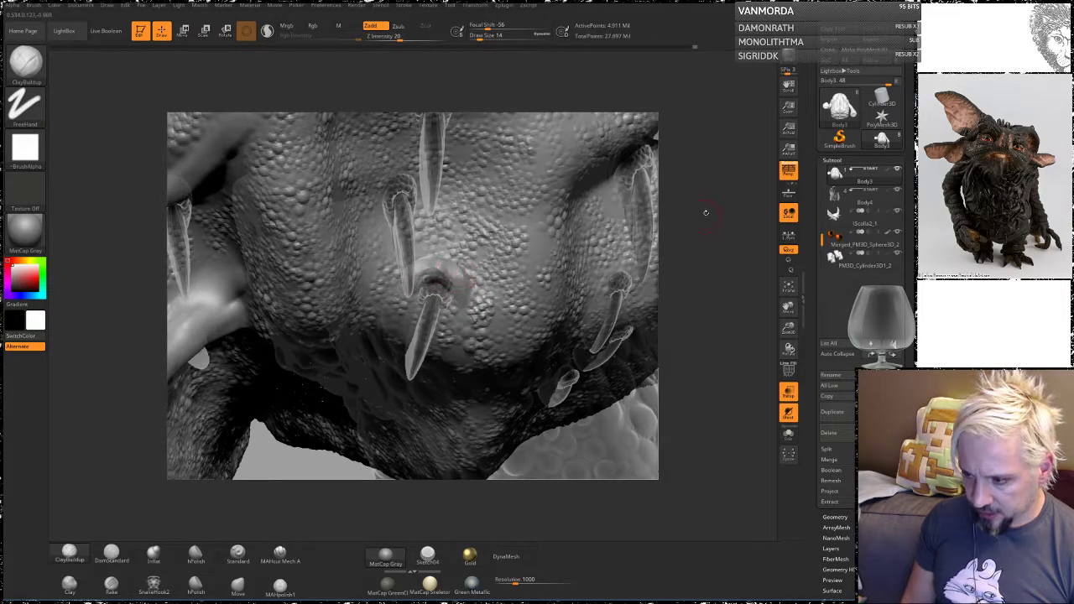
left_click_drag(705, 214, 701, 288)
key("shift")
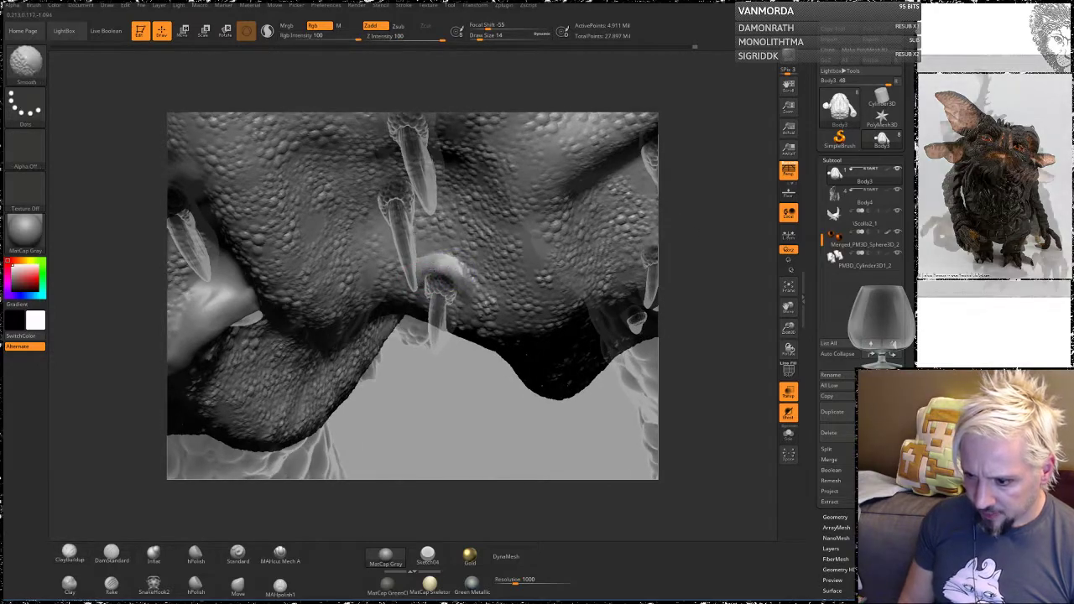
left_click_drag(450, 275, 440, 282, "shift")
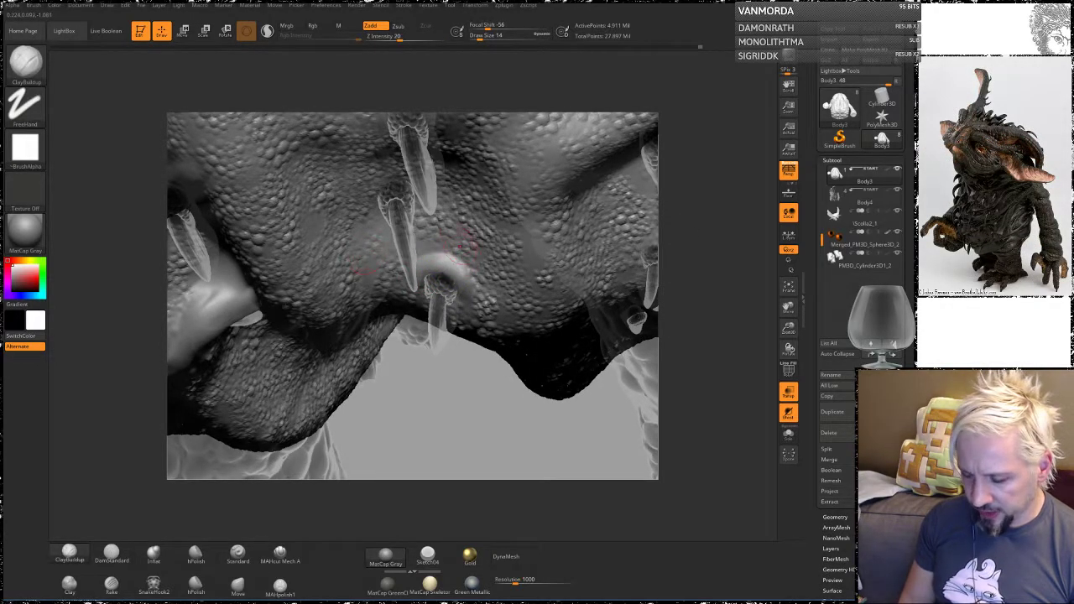
Step: Thicken the small curved fold on the neighbouring bulge with a second layer of ClayBuildup strokes
mouse_move(700, 275)
left_mouse_down()
mouse_move(704, 197)
mouse_move(700, 262)
left_mouse_up()
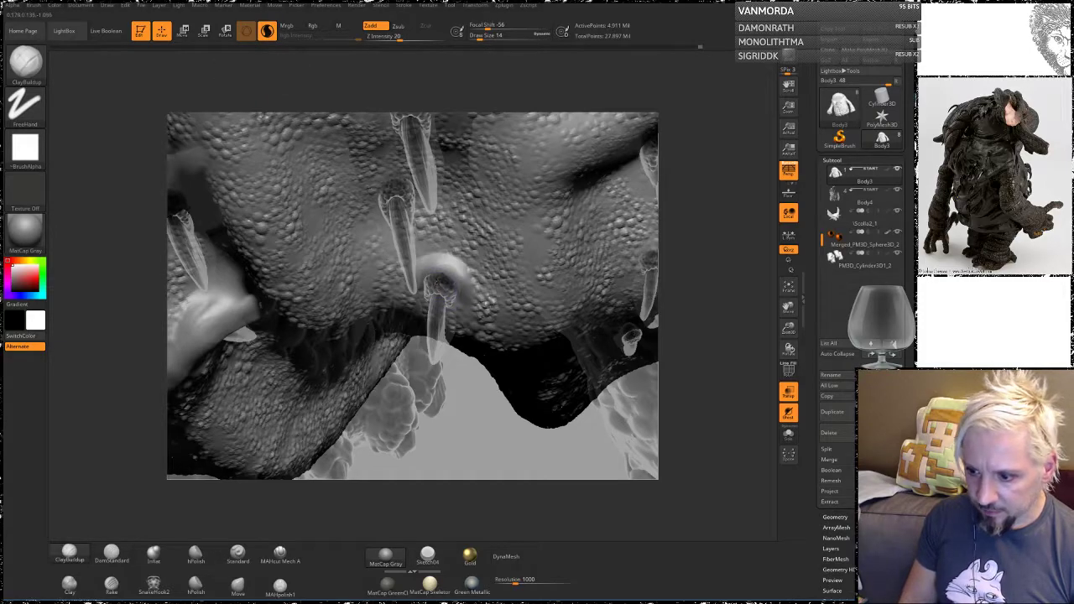
mouse_move(429, 272)
left_mouse_down()
mouse_move(458, 275)
mouse_move(469, 290)
mouse_move(433, 281)
mouse_move(426, 253)
left_mouse_up()
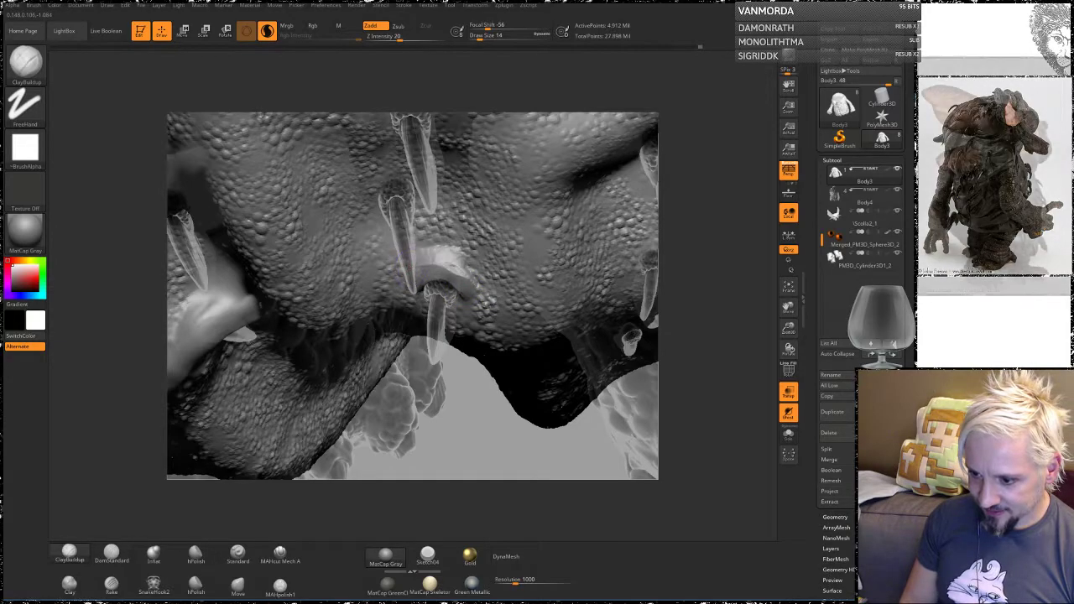
left_click_drag(479, 290, 425, 267)
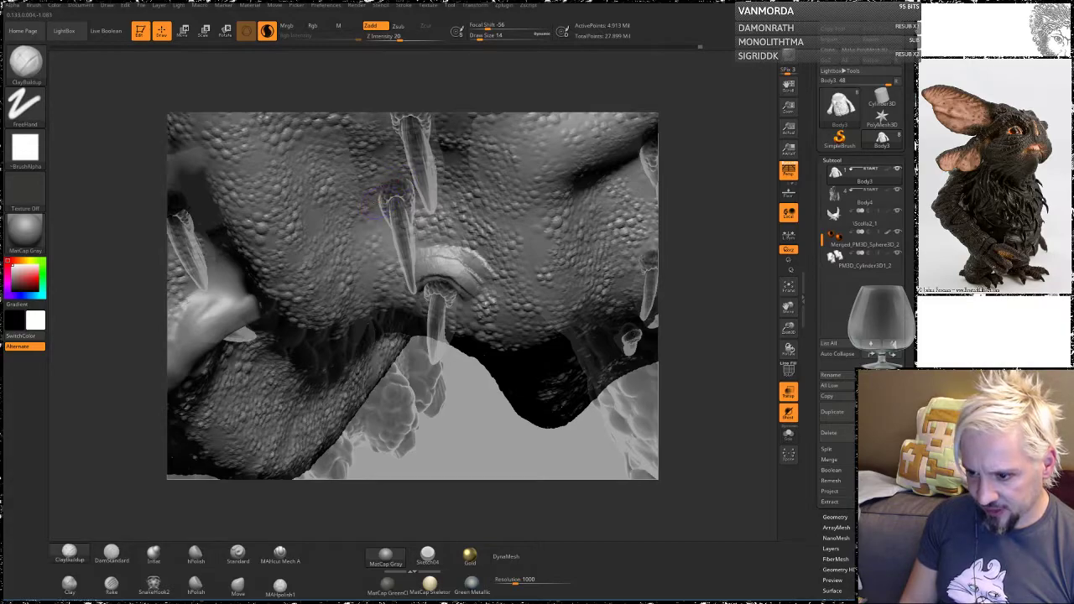
Step: Build ClayBuildup folds over the roots of the next three spikes up the bulge, making the middle one wide and horizontal
mouse_move(380, 199)
left_mouse_down()
mouse_move(387, 181)
mouse_move(412, 192)
mouse_move(388, 186)
mouse_move(363, 206)
mouse_move(379, 182)
mouse_move(407, 176)
mouse_move(417, 198)
left_mouse_up()
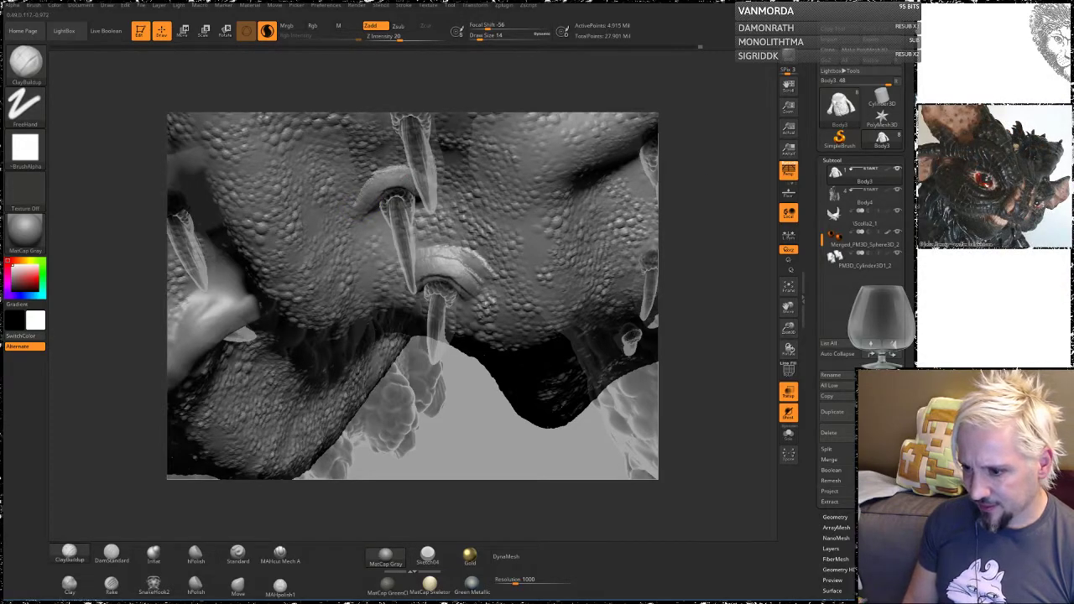
mouse_move(416, 202)
right_mouse_down()
mouse_move(395, 277)
mouse_move(383, 281)
right_mouse_up()
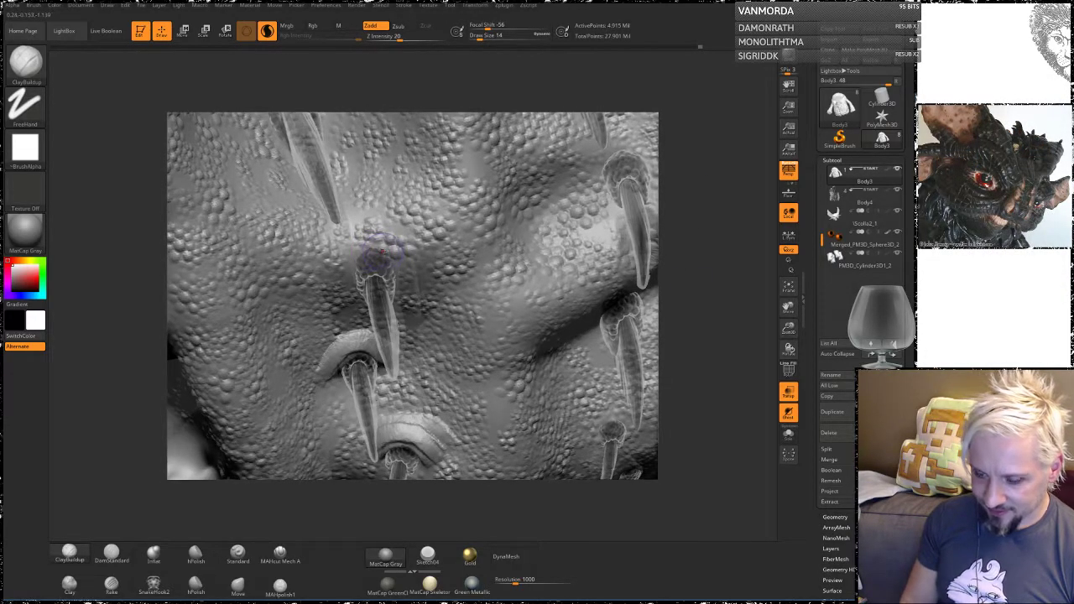
mouse_move(382, 251)
left_mouse_down()
mouse_move(319, 265)
mouse_move(382, 260)
mouse_move(428, 274)
mouse_move(287, 247)
left_mouse_up()
mouse_move(688, 195)
left_mouse_down("alt")
mouse_move(737, 346)
mouse_move(731, 337)
left_mouse_up("alt")
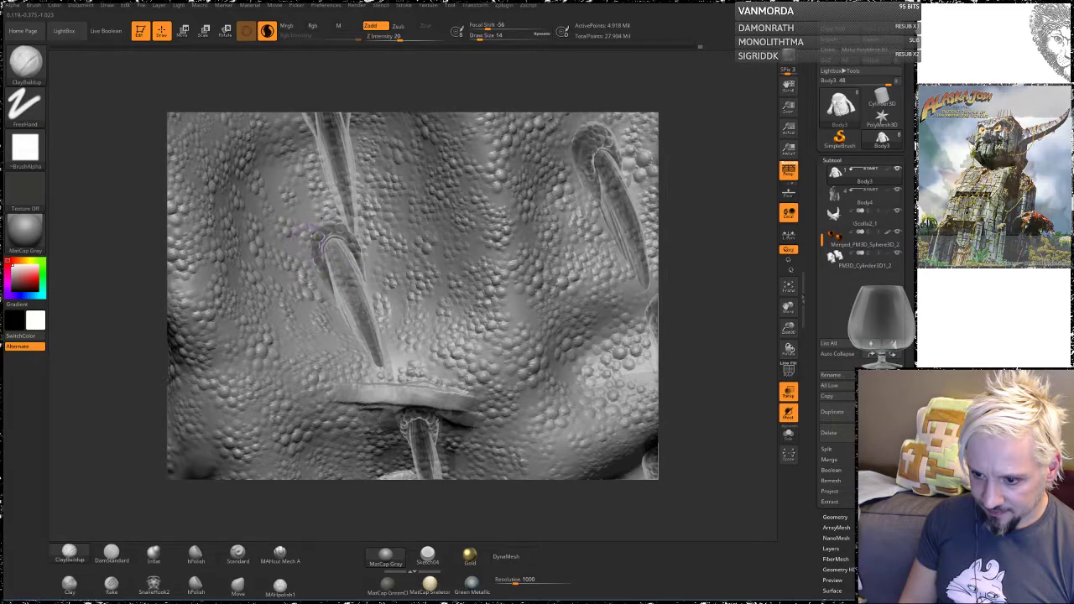
mouse_move(306, 242)
left_mouse_down()
mouse_move(328, 215)
mouse_move(361, 237)
left_mouse_up()
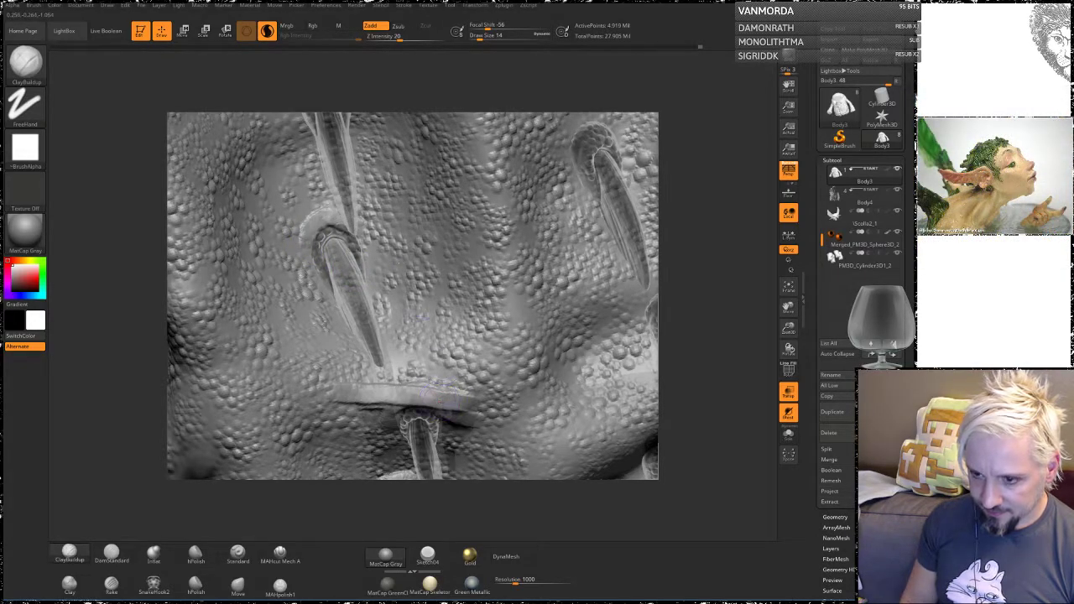
Step: Smooth the wide horizontal fold over the spike root until its edges blend into the surrounding scales
left_click(267, 31)
left_click_drag(447, 392, 458, 401, "shift")
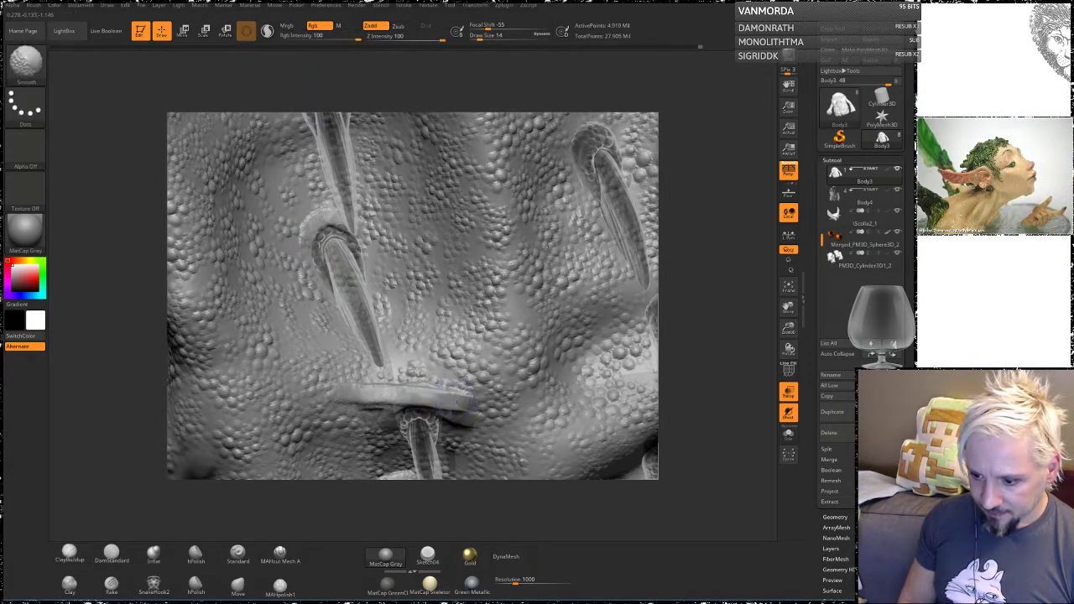
mouse_move(369, 406)
left_mouse_down("shift")
mouse_move(416, 383)
mouse_move(471, 393)
left_mouse_up("shift")
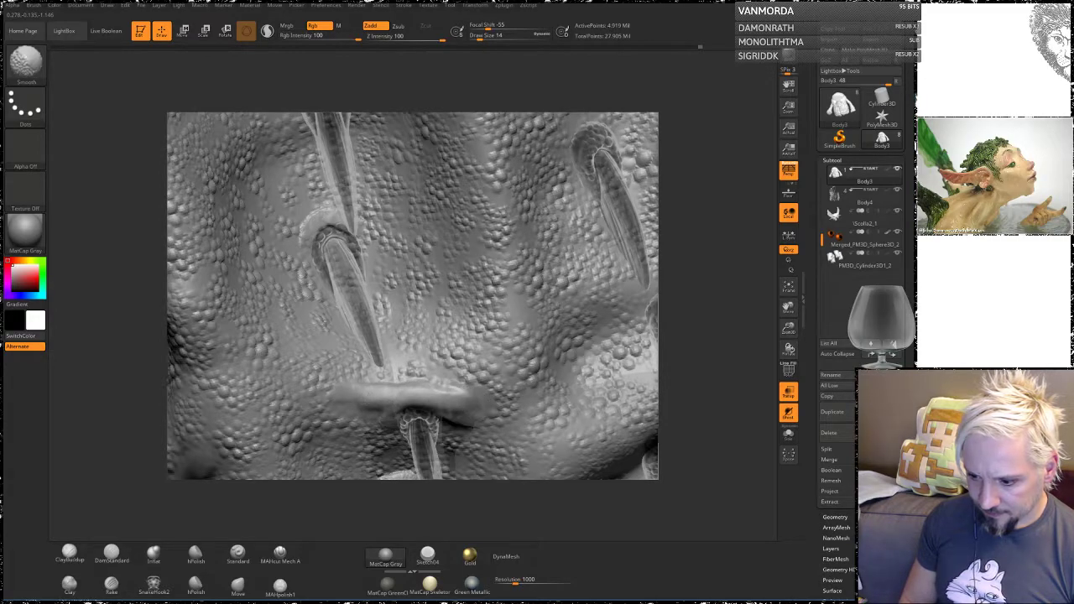
mouse_move(741, 422)
left_mouse_down("alt")
mouse_move(708, 322)
mouse_move(709, 280)
mouse_move(695, 312)
left_mouse_up("alt")
left_click_drag(395, 388, 345, 358, "shift")
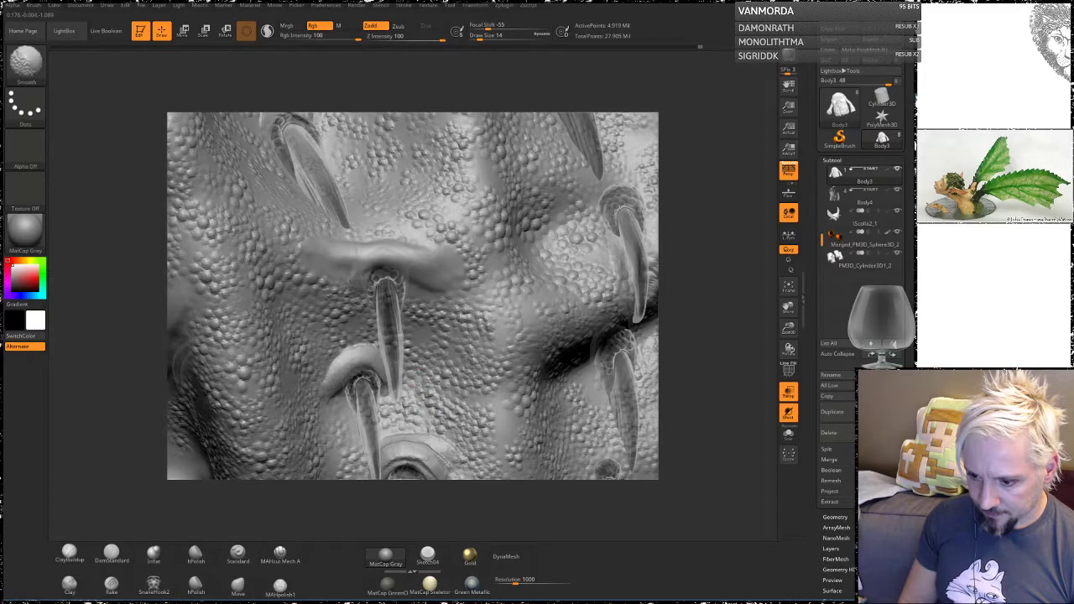
Step: Smooth the layered fold over the lowest spike's root, then redefine its curved rim with ClayBuildup and soften it
left_click_drag(722, 419, 661, 241, "alt")
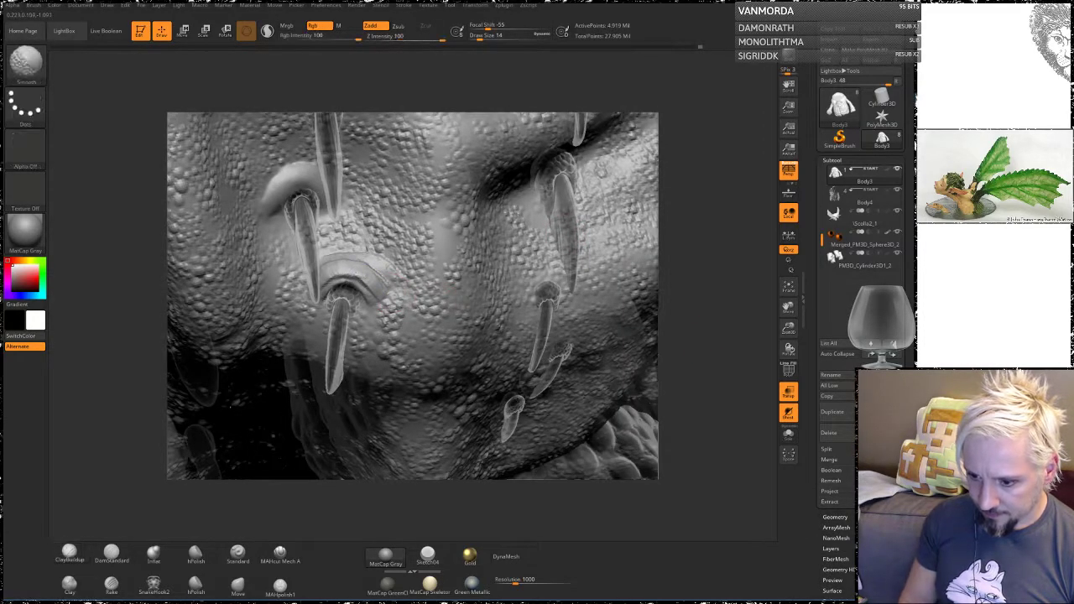
mouse_move(326, 287)
left_mouse_down("shift")
mouse_move(345, 282)
mouse_move(393, 304)
mouse_move(343, 261)
mouse_move(408, 274)
mouse_move(330, 235)
left_mouse_up("shift")
key("shift")
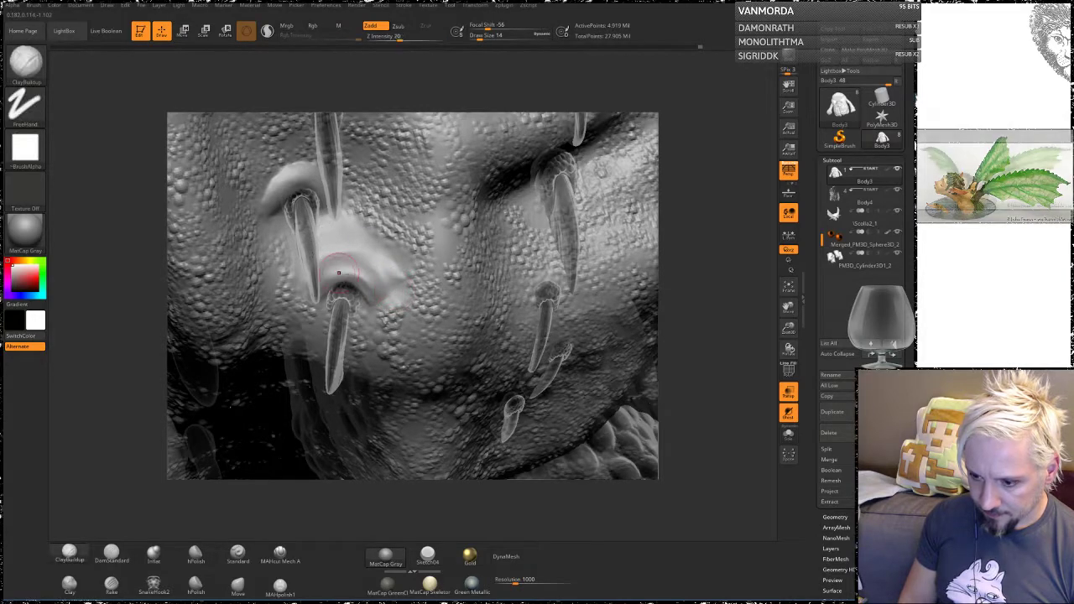
key("shift")
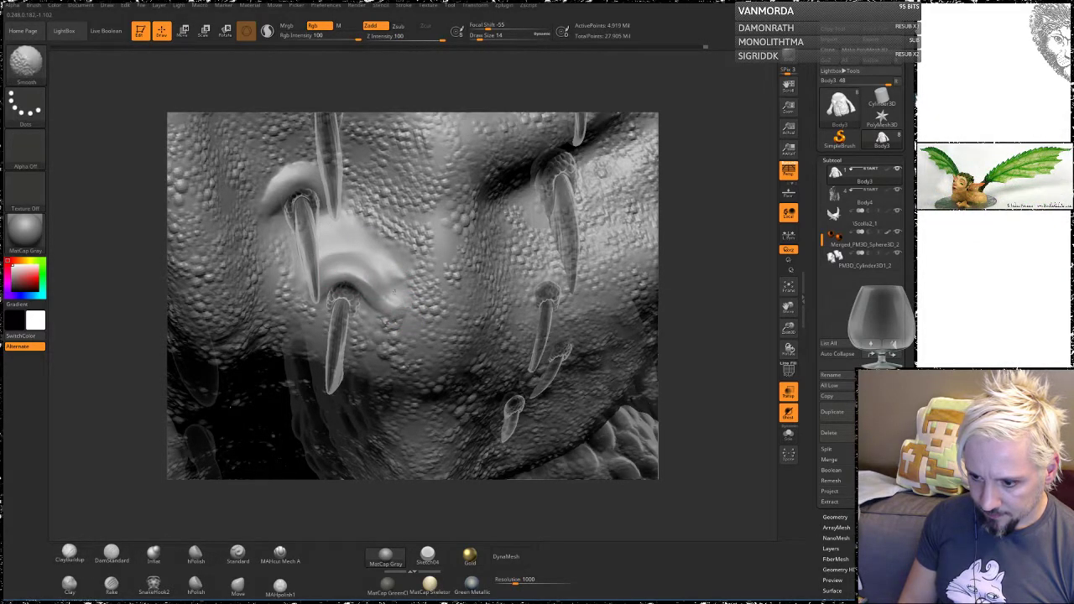
left_click_drag(395, 293, 330, 272, "shift")
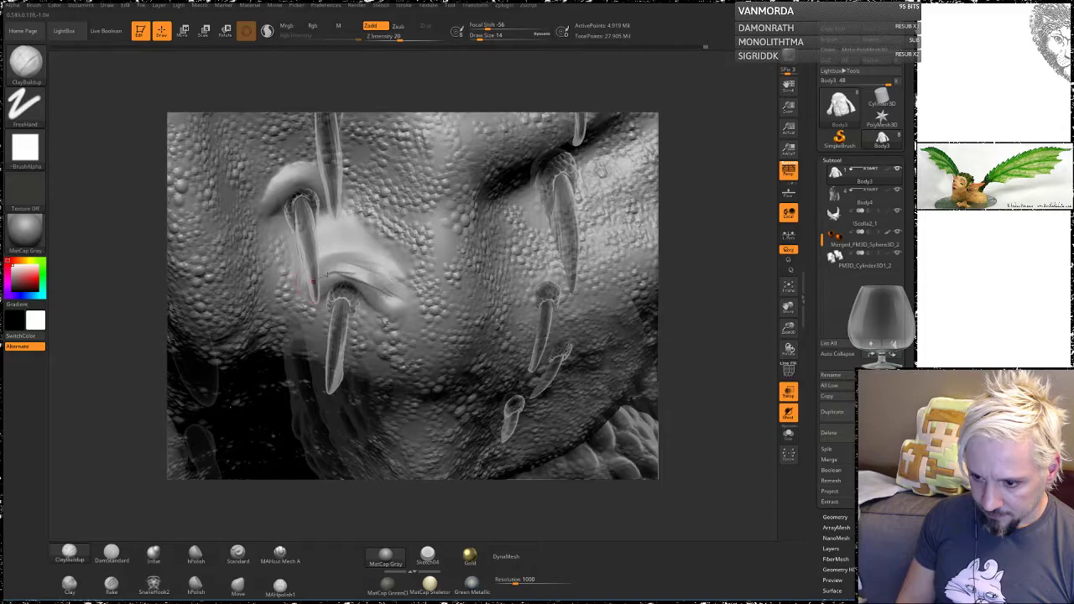
key("shift")
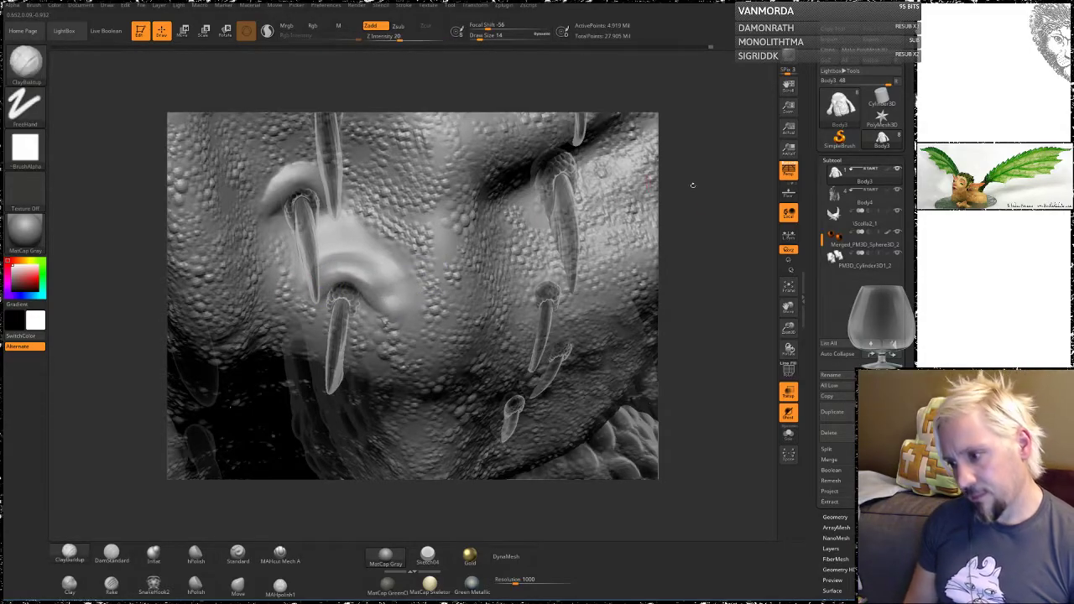
Step: Switch to the Body4 spike subtool and mask everything except the lowest spike beneath the smoothed fold
mouse_move(722, 203)
left_mouse_down()
mouse_move(677, 214)
mouse_move(718, 211)
mouse_move(684, 220)
mouse_move(729, 216)
mouse_move(679, 187)
left_mouse_up()
left_click(339, 379, "alt")
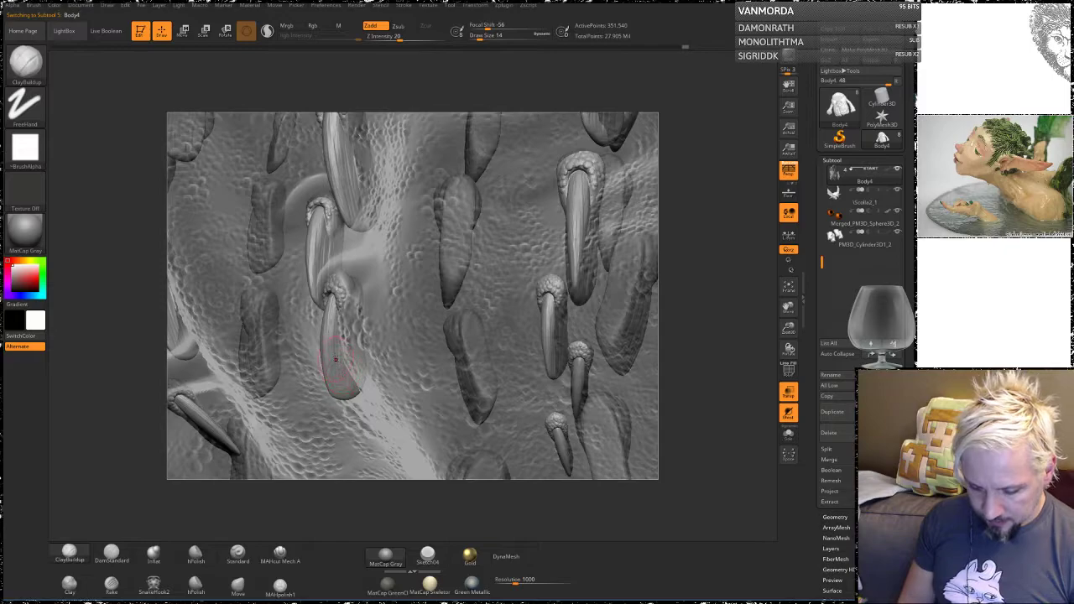
key("w")
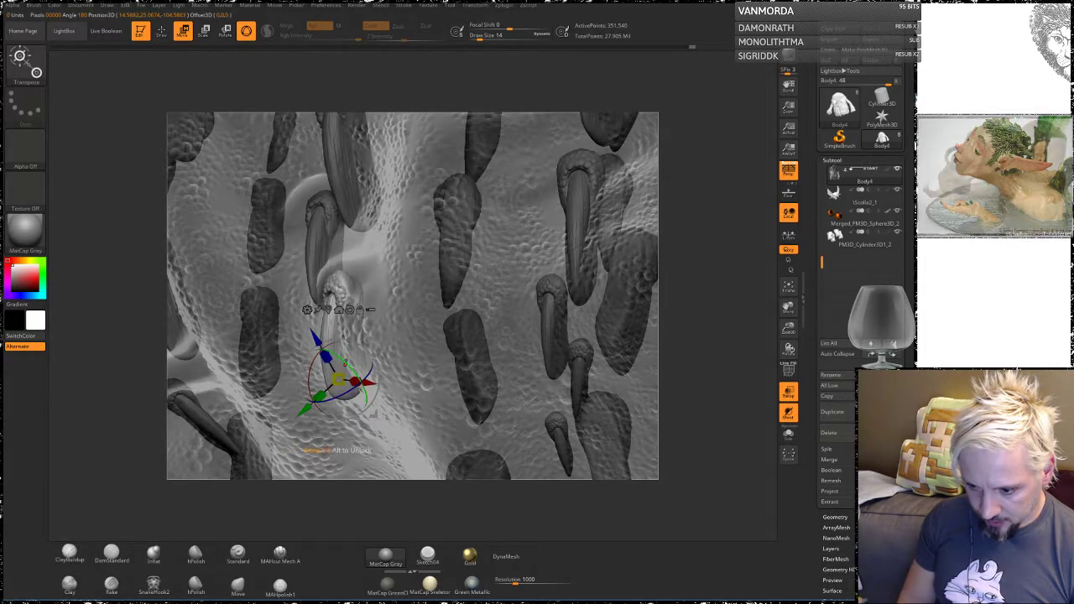
Step: Bend and slim the unmasked spike with the Move brush at draw size 90, shaping it from several angles
left_click(238, 585)
key("space")
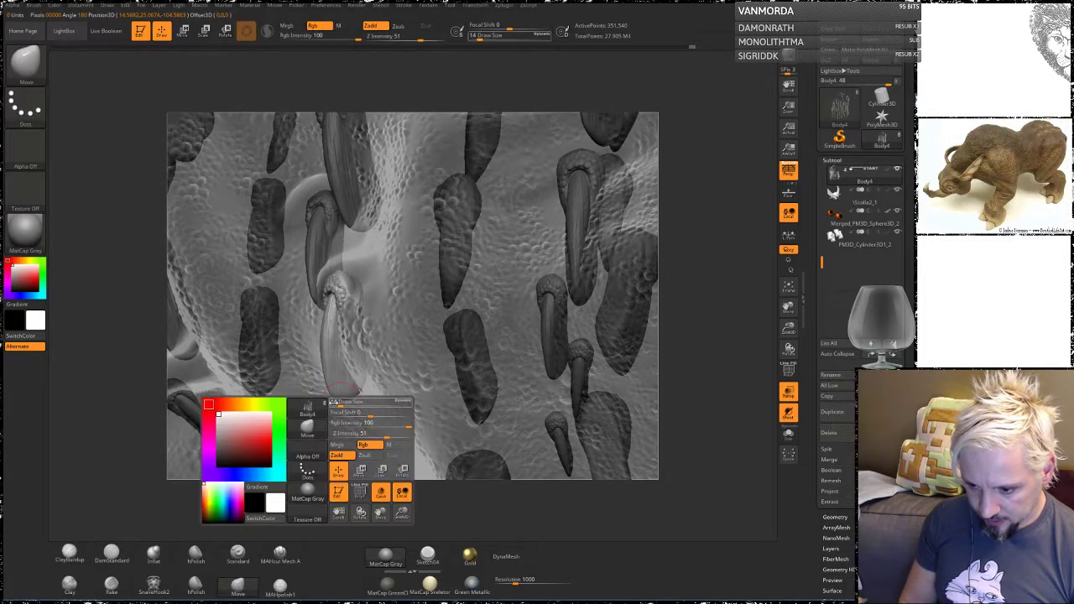
left_click_drag(337, 403, 356, 404)
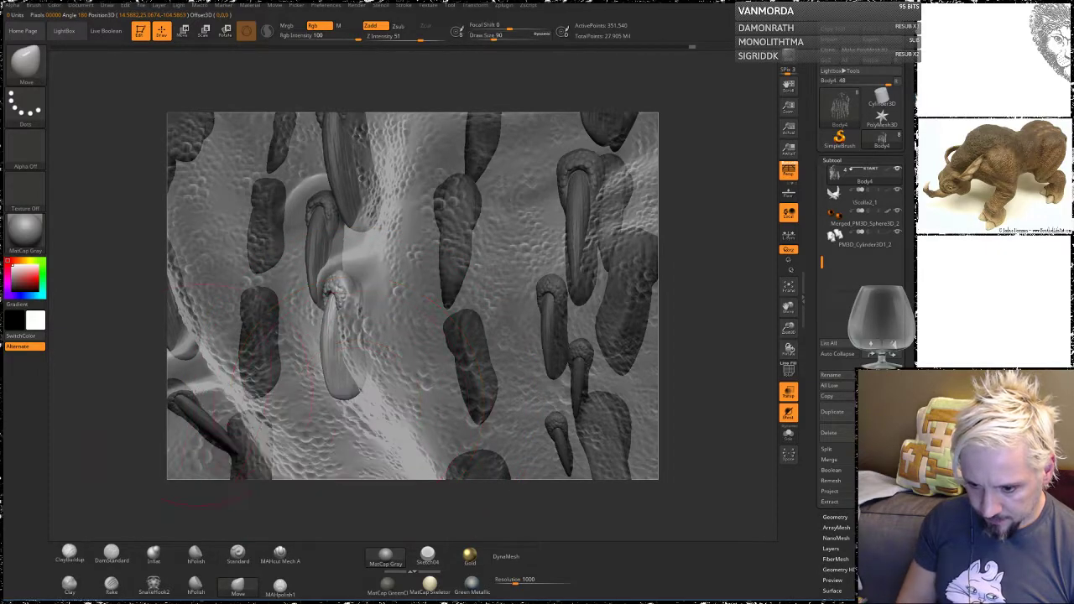
left_click_drag(165, 394, 90, 400)
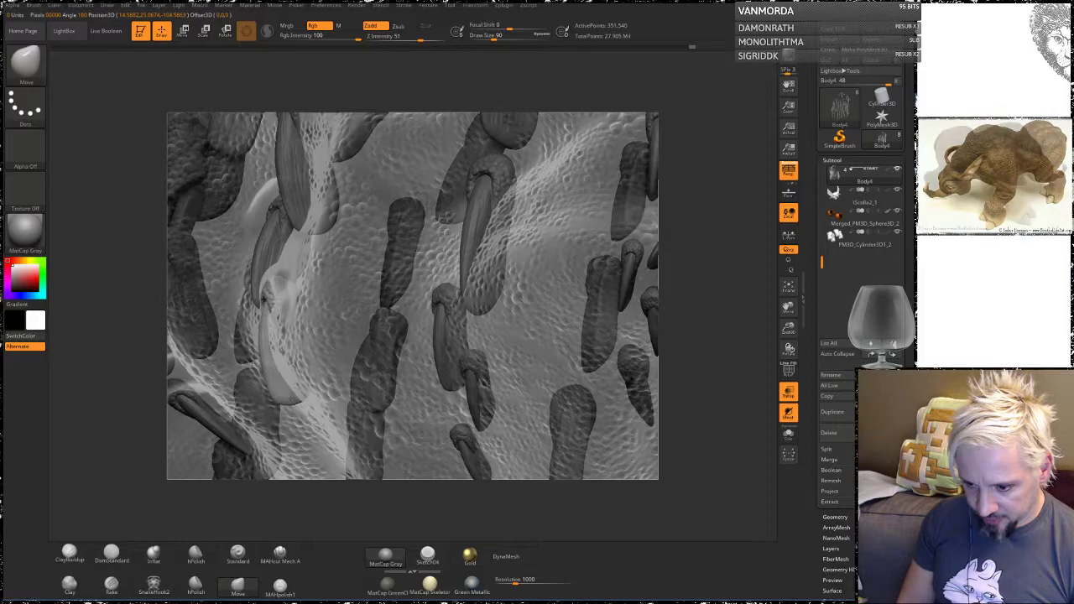
left_click_drag(276, 341, 264, 334)
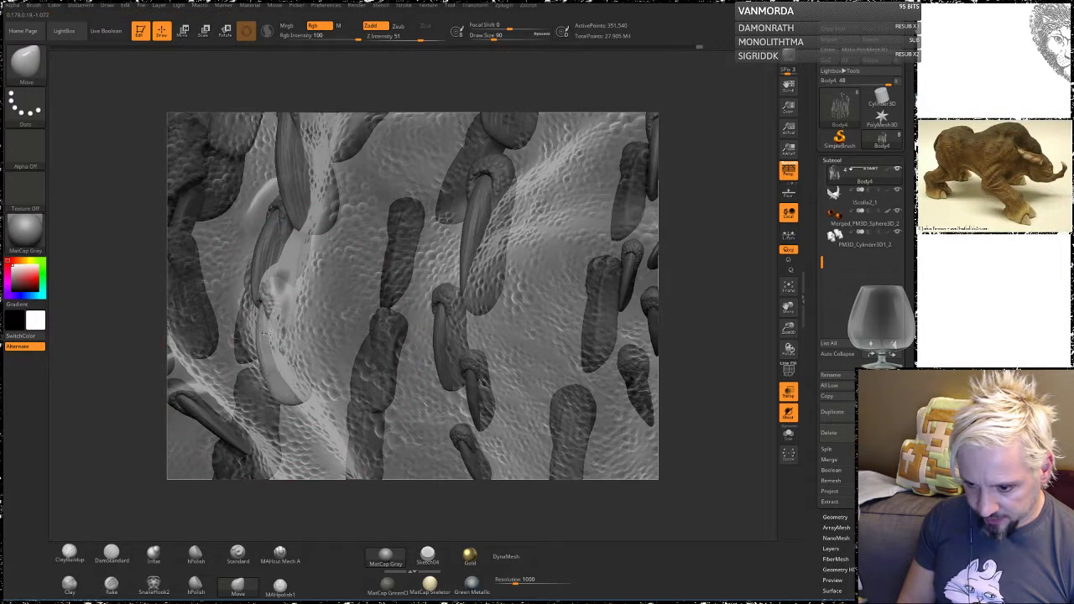
mouse_move(281, 400)
left_mouse_down()
mouse_move(289, 385)
mouse_move(299, 415)
mouse_move(265, 323)
left_mouse_up()
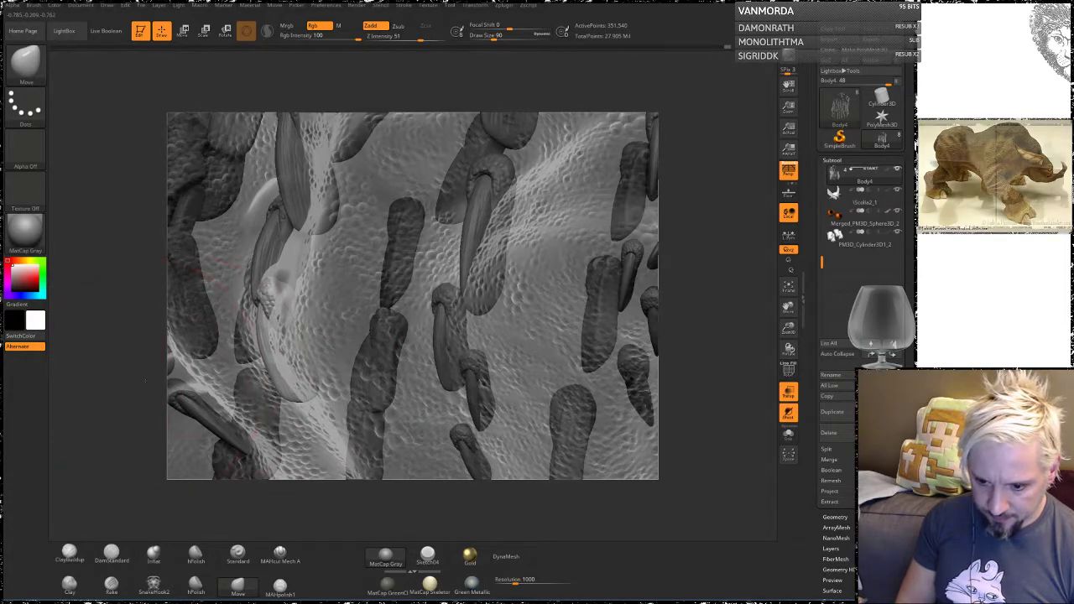
left_click_drag(242, 506, 377, 504)
mouse_move(337, 307)
left_mouse_down()
mouse_move(110, 369)
mouse_move(187, 386)
mouse_move(210, 373)
left_mouse_up()
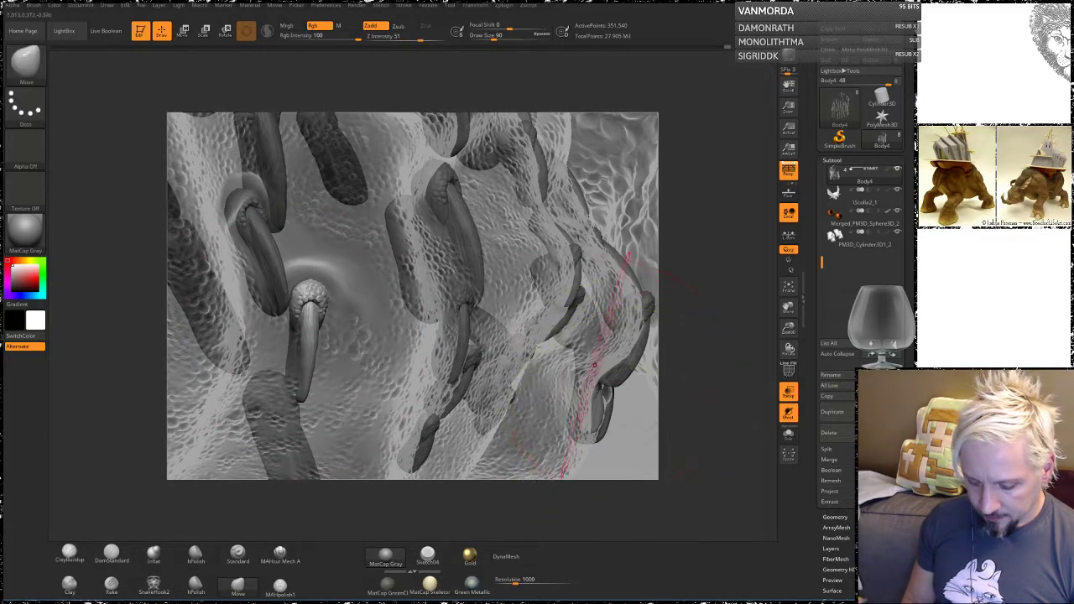
Step: Return to the Body3 subtool and nudge the skin at a lower central spike's root using Move at draw size 37
left_click(382, 357, "alt")
key("space")
left_click(349, 307)
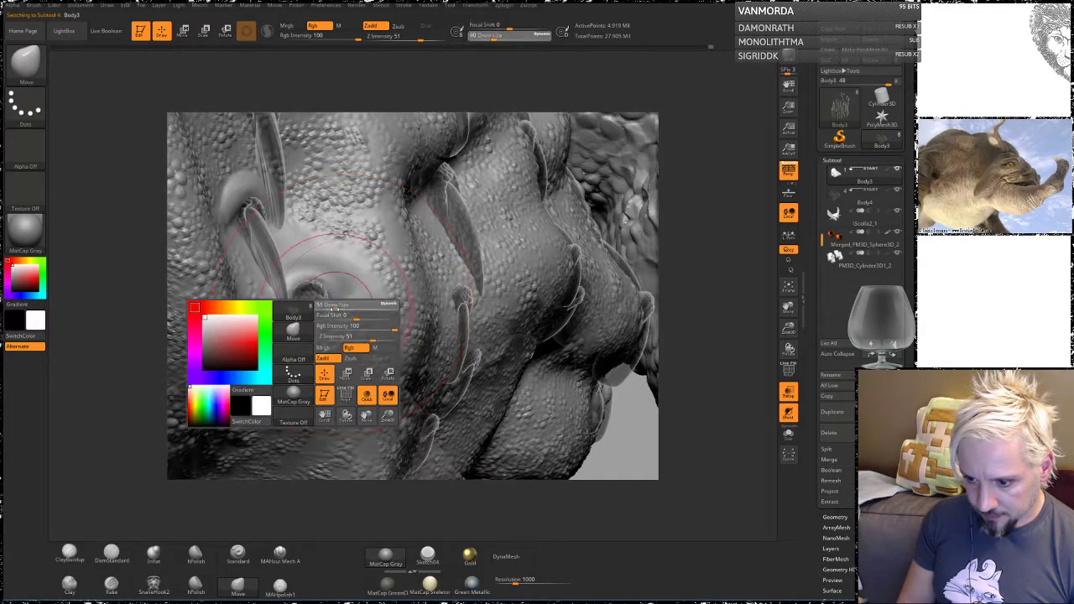
mouse_move(684, 293)
left_mouse_down()
mouse_move(667, 303)
mouse_move(679, 315)
mouse_move(667, 322)
mouse_move(724, 436)
mouse_move(633, 293)
mouse_move(616, 412)
mouse_move(591, 373)
mouse_move(621, 423)
mouse_move(606, 387)
left_mouse_up()
key("f")
left_click_drag(584, 319, 552, 207)
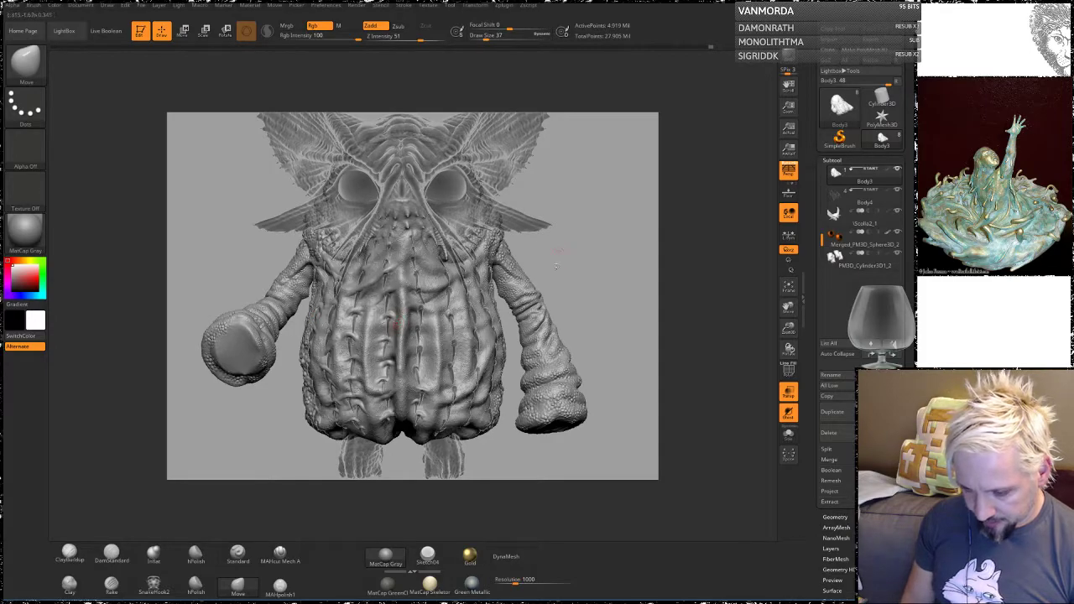
left_click_drag(583, 279, 587, 342)
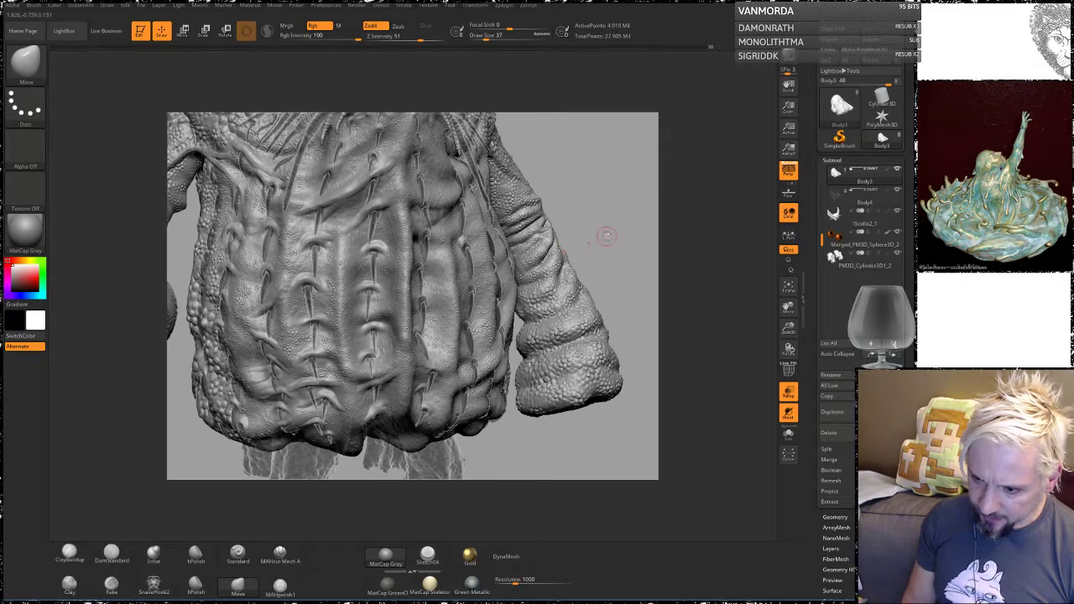
left_click_drag(607, 236, 585, 237)
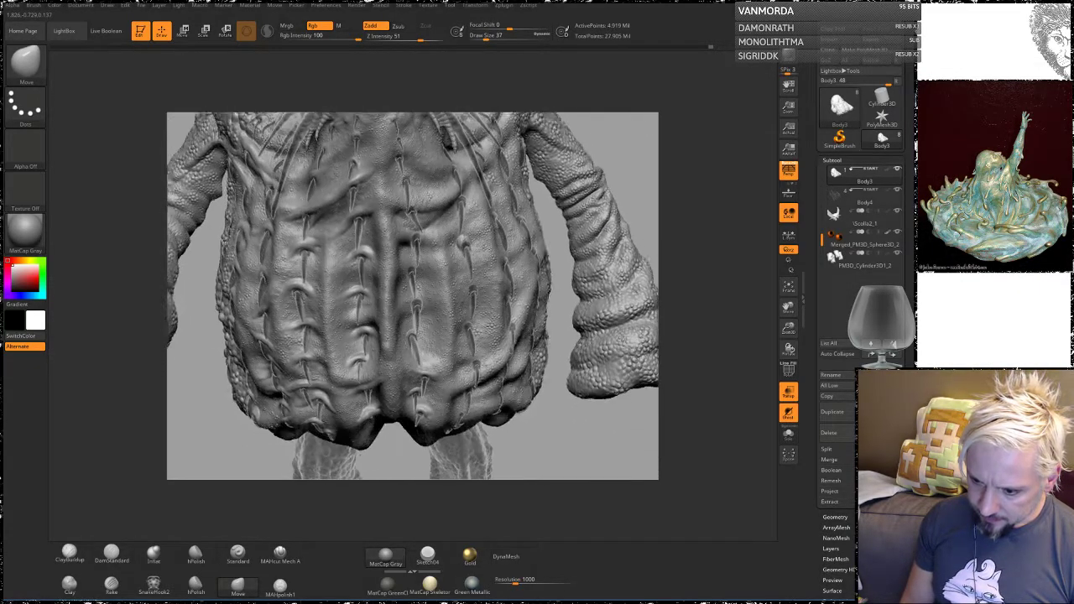
mouse_move(546, 390)
left_mouse_down()
mouse_move(535, 417)
mouse_move(534, 403)
mouse_move(544, 572)
left_mouse_up()
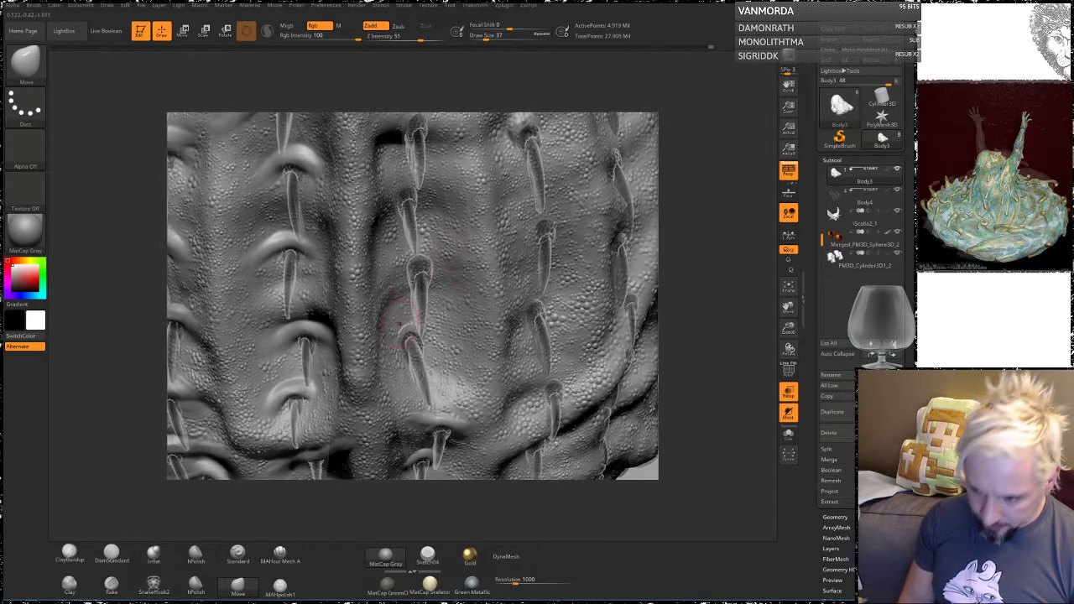
left_click_drag(409, 333, 397, 326)
key("shift")
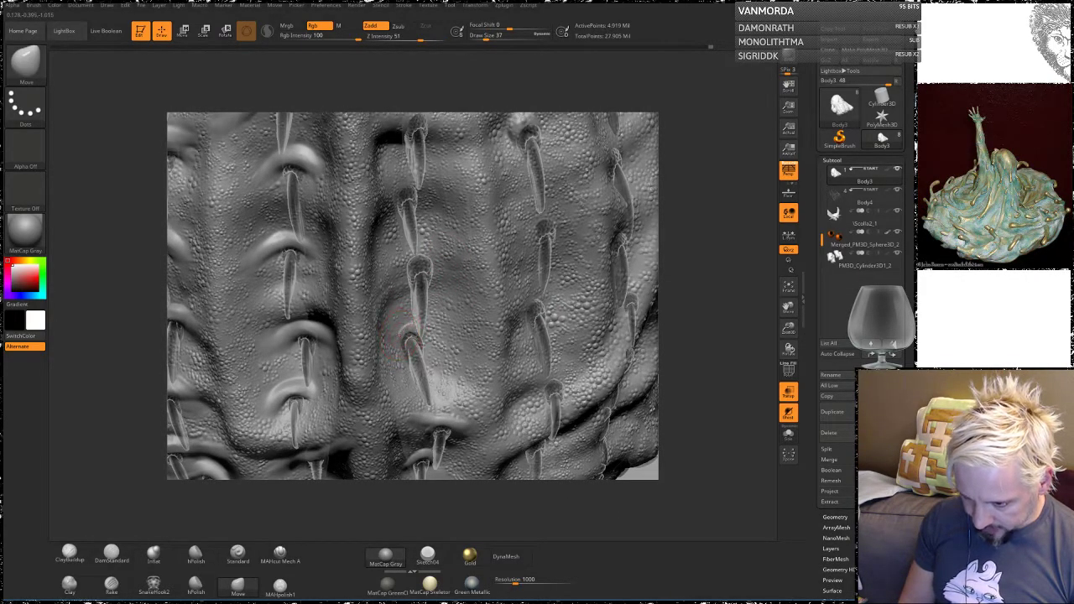
Step: Build curved ClayBuildup folds over the roots of three consecutive spikes in the central column and smooth them
key("b")
key("c")
key("b")
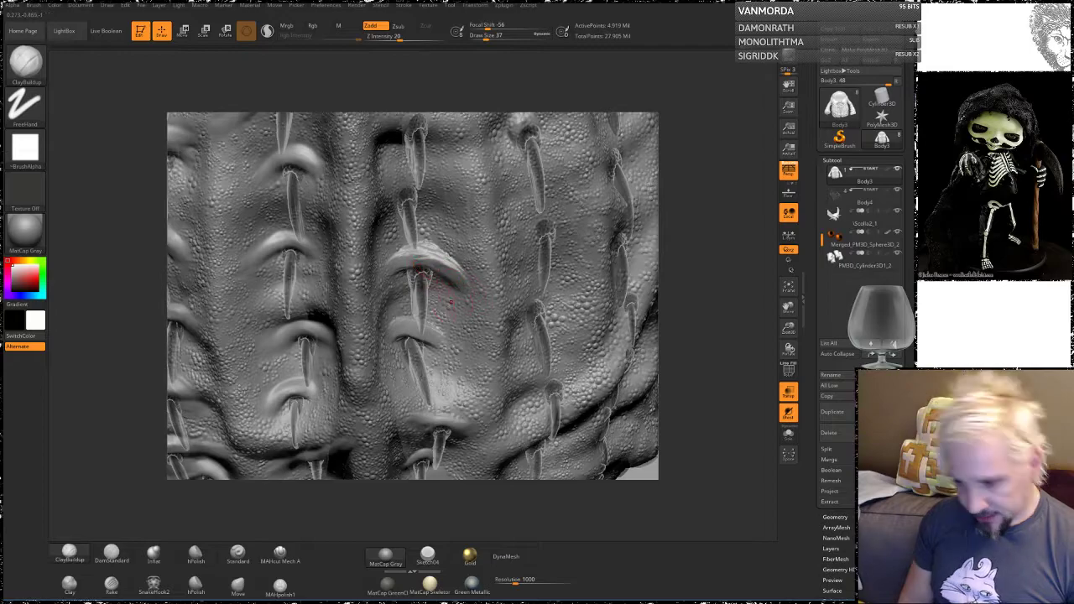
left_click_drag(423, 277, 463, 268, "shift")
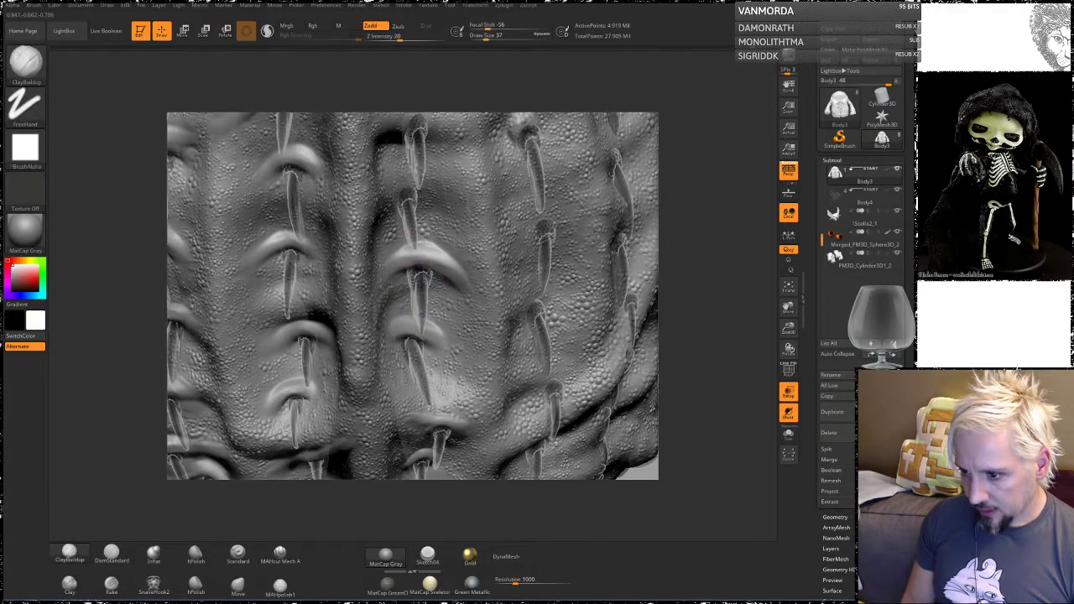
right_click_drag(423, 318, 415, 412, "alt")
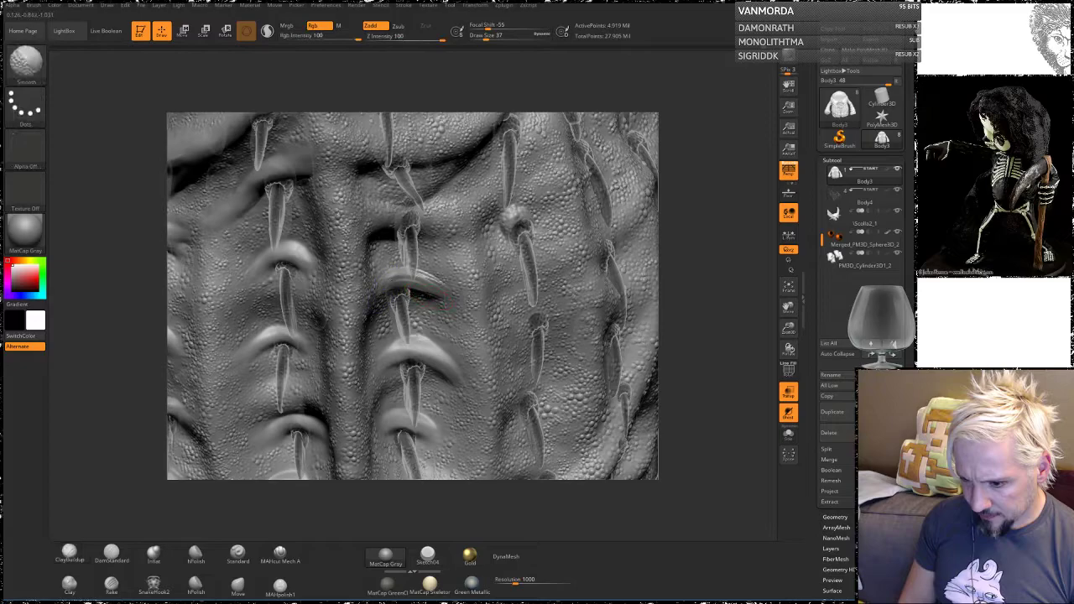
left_click_drag(403, 273, 440, 283, "shift")
Step: Sculpt a long ClayBuildup ridge over the next spike's root at draw size 35, widen the fold below it, and smooth both
mouse_move(697, 204)
left_mouse_down()
mouse_move(695, 260)
mouse_move(384, 257)
left_mouse_up()
key("space")
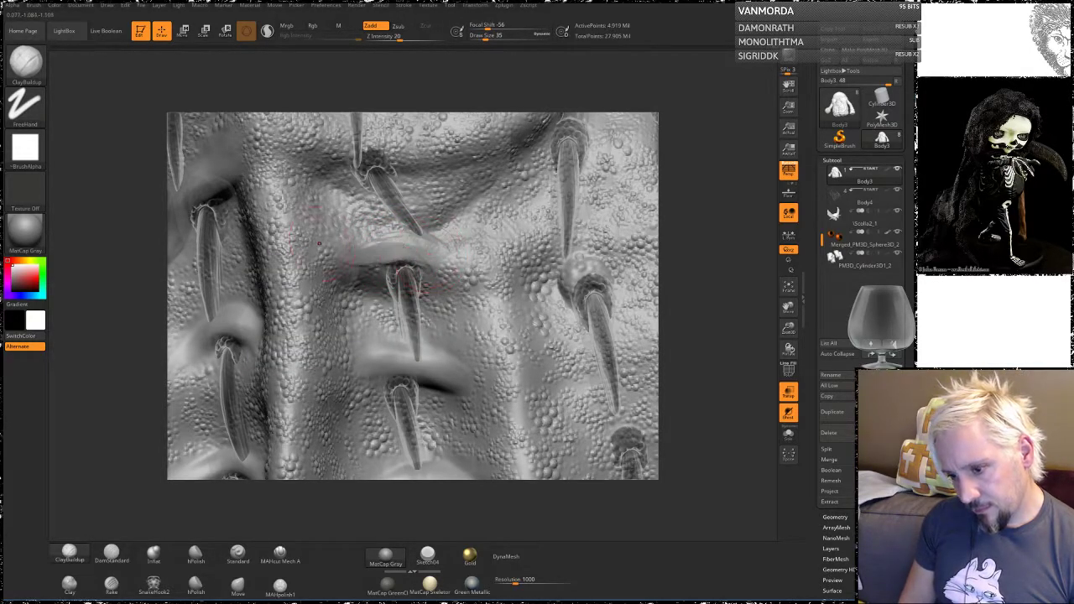
left_click_drag(397, 242, 312, 227)
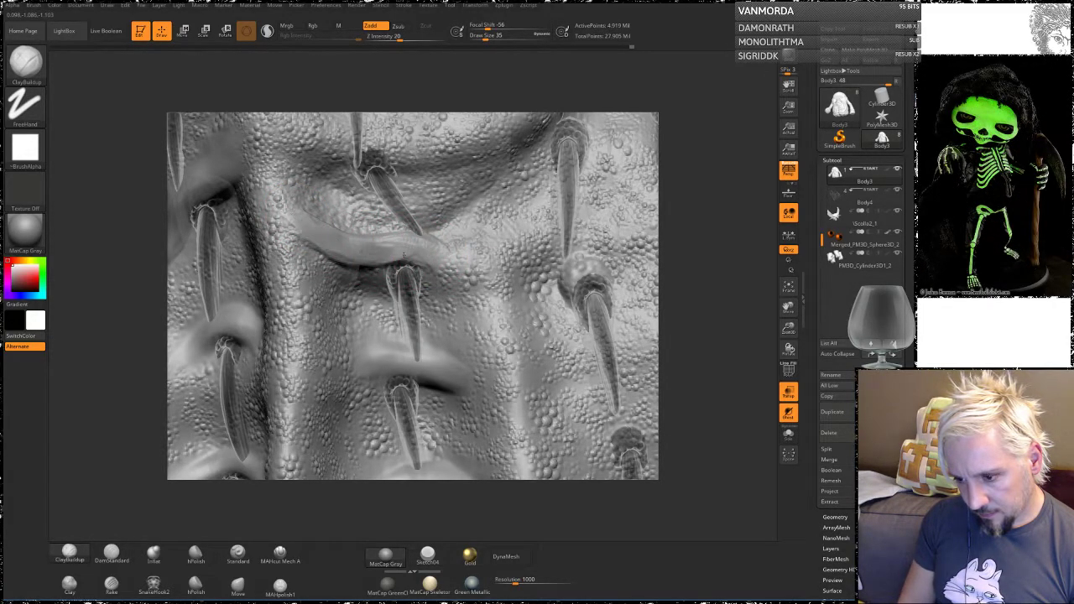
left_click_drag(414, 244, 470, 254)
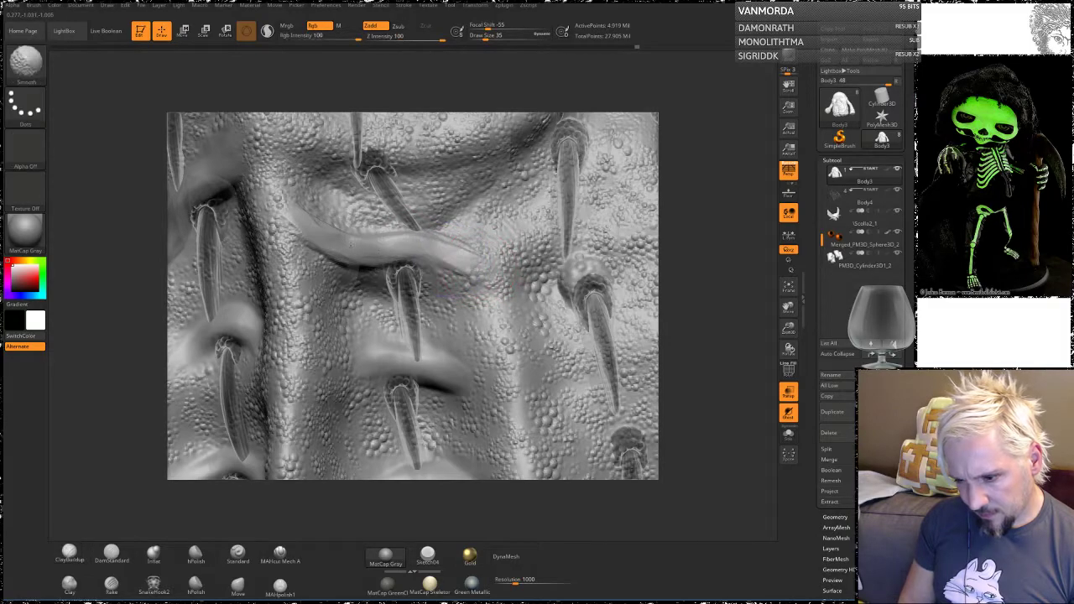
left_click_drag(302, 226, 320, 223, "shift")
mouse_move(710, 257)
left_mouse_down()
mouse_move(695, 199)
mouse_move(736, 211)
mouse_move(723, 195)
mouse_move(716, 264)
mouse_move(319, 333)
mouse_move(411, 329)
left_mouse_up()
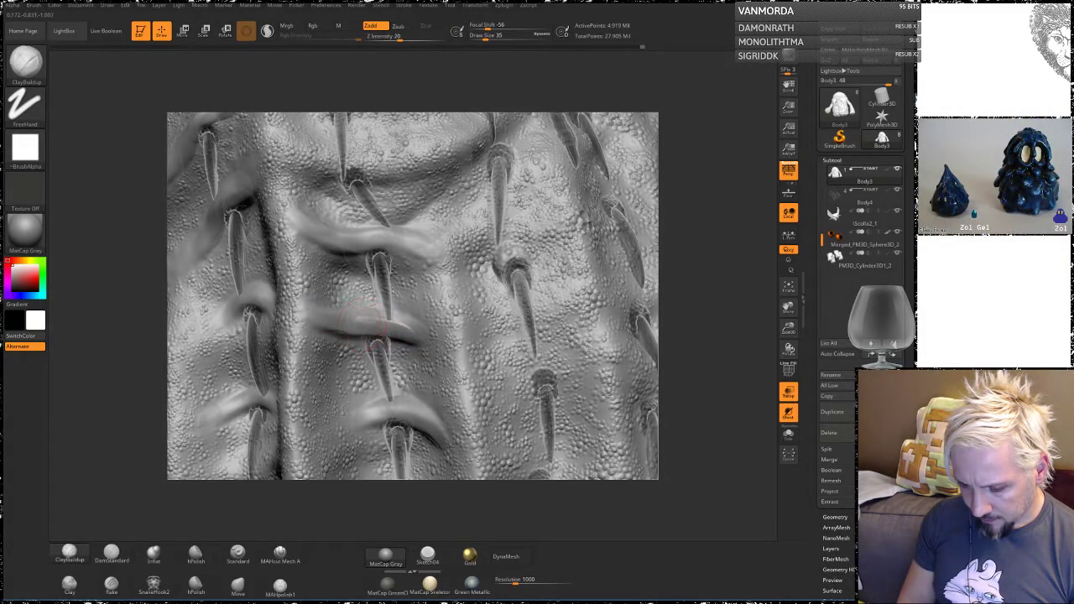
key("shift")
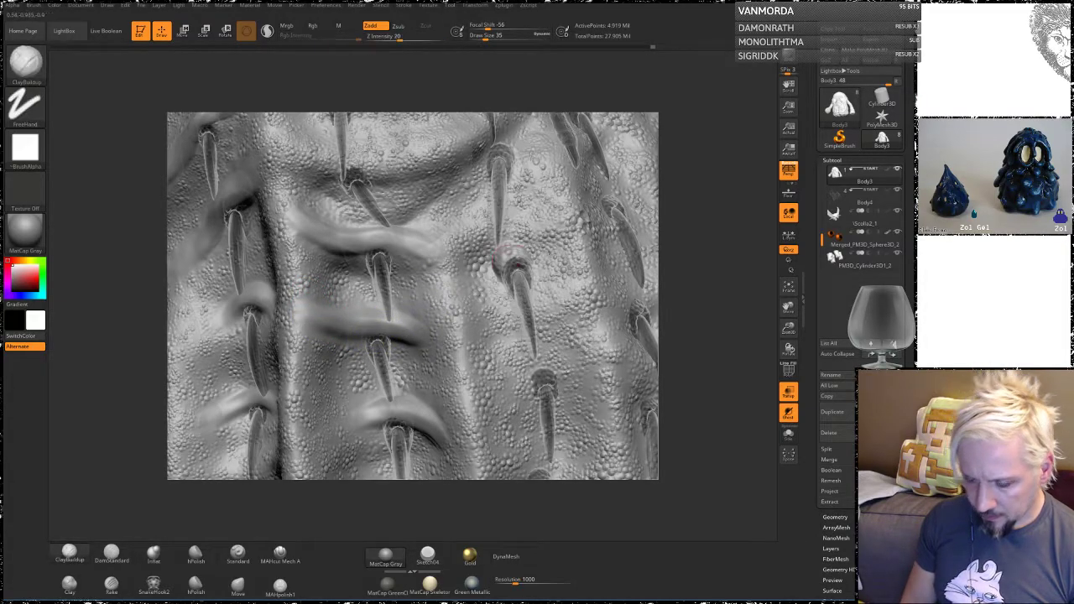
Step: Switch to the Body4 spikes and mask all except the central-column spike beneath the long ridge
mouse_move(683, 245)
left_mouse_down()
mouse_move(747, 246)
mouse_move(638, 246)
mouse_move(722, 246)
mouse_move(697, 247)
mouse_move(697, 222)
mouse_move(696, 281)
mouse_move(676, 252)
mouse_move(663, 254)
mouse_move(697, 258)
mouse_move(687, 260)
left_mouse_up()
left_click(394, 274, "alt")
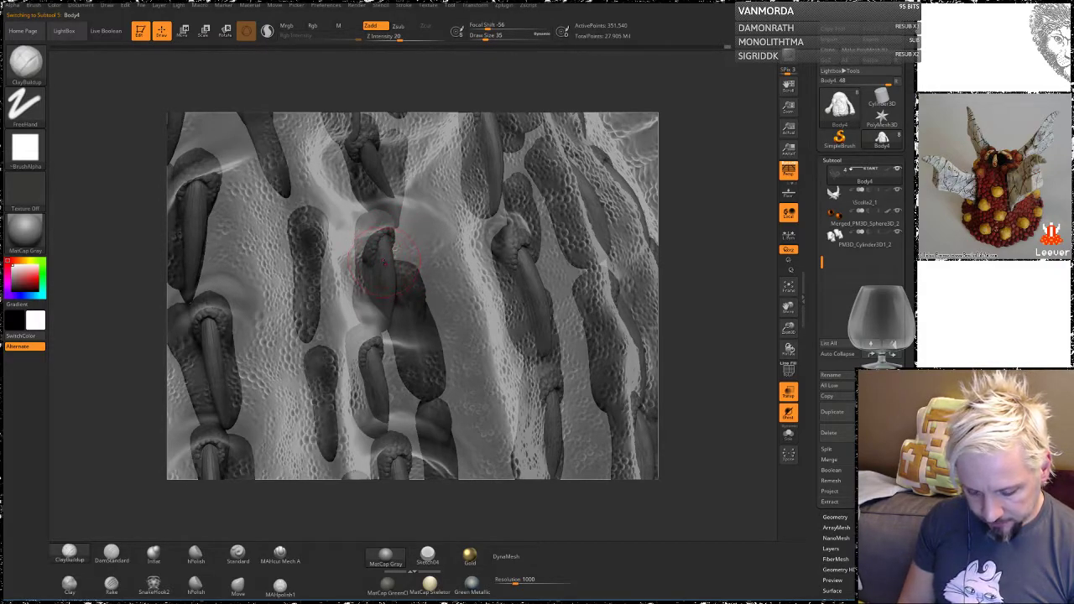
key("w")
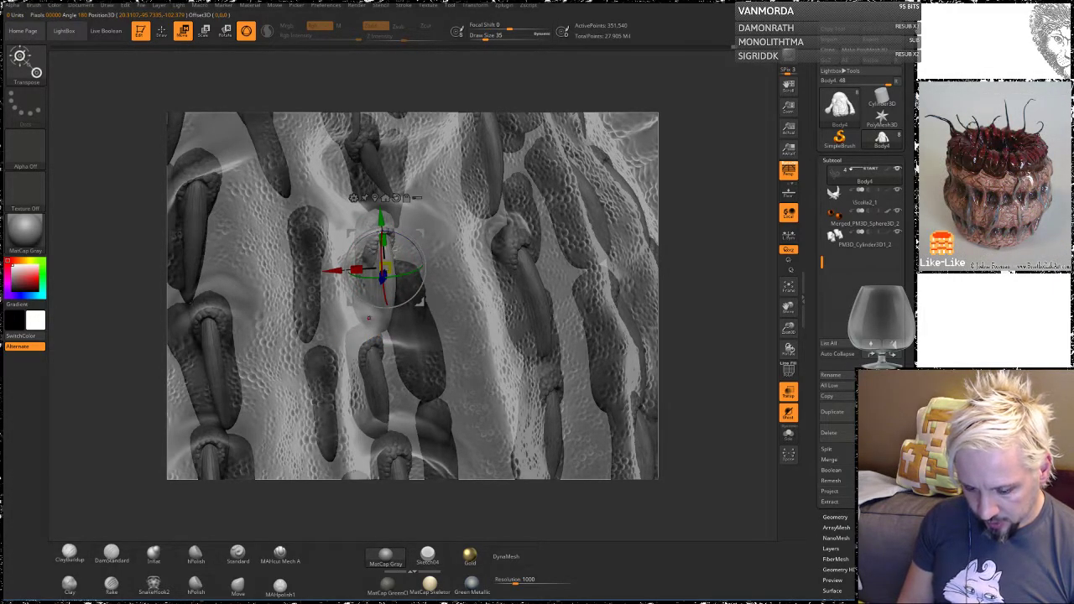
key("q")
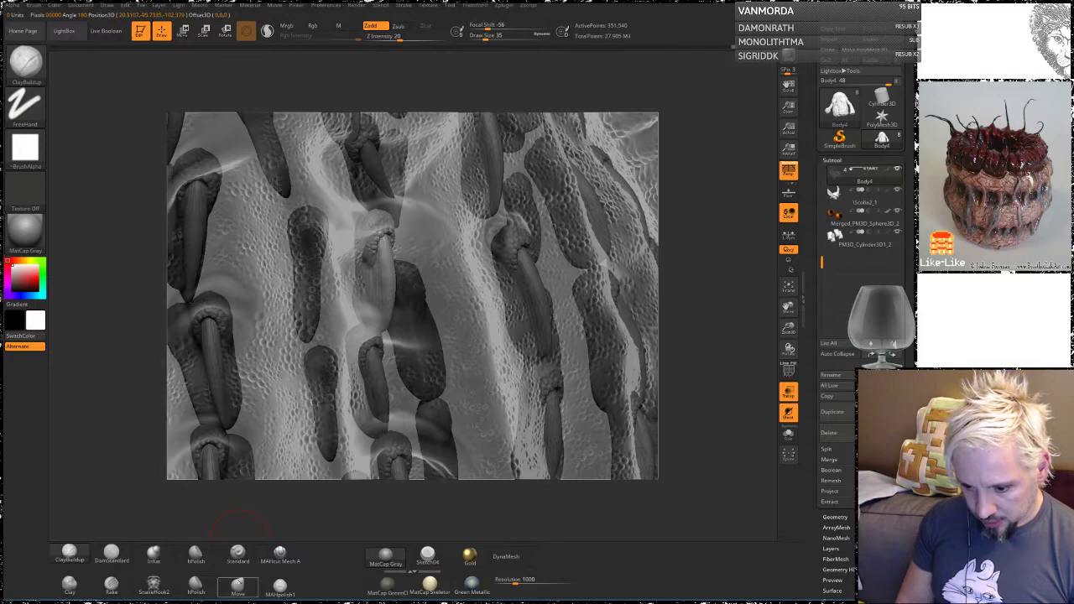
Step: Isolate the Body4 spikes, reshape the unmasked spike's lower body with Move at draw size 35, and show all subtools again
left_click(238, 585)
left_click_drag(686, 254, 715, 367)
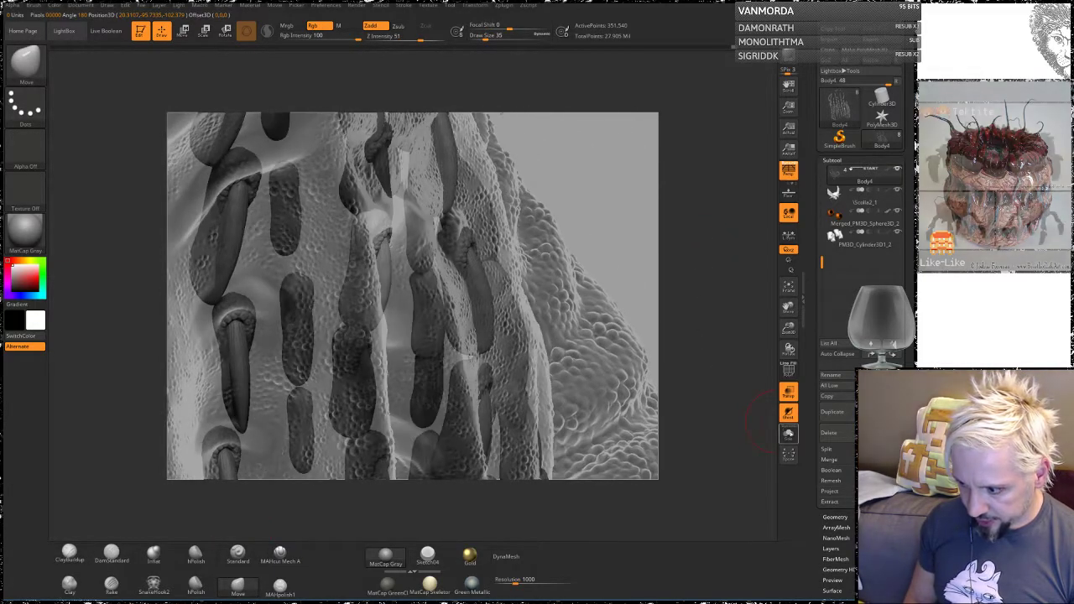
left_click(789, 434)
mouse_move(683, 328)
left_mouse_down()
mouse_move(362, 306)
mouse_move(328, 288)
mouse_move(341, 284)
left_mouse_up()
left_click_drag(331, 242, 349, 249)
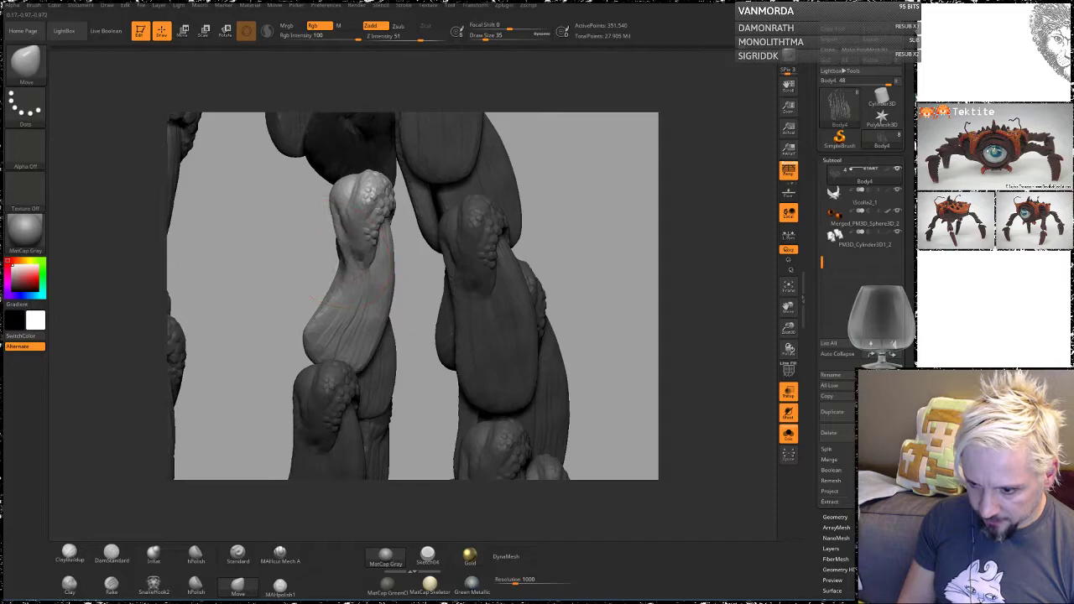
left_click_drag(337, 299, 360, 298)
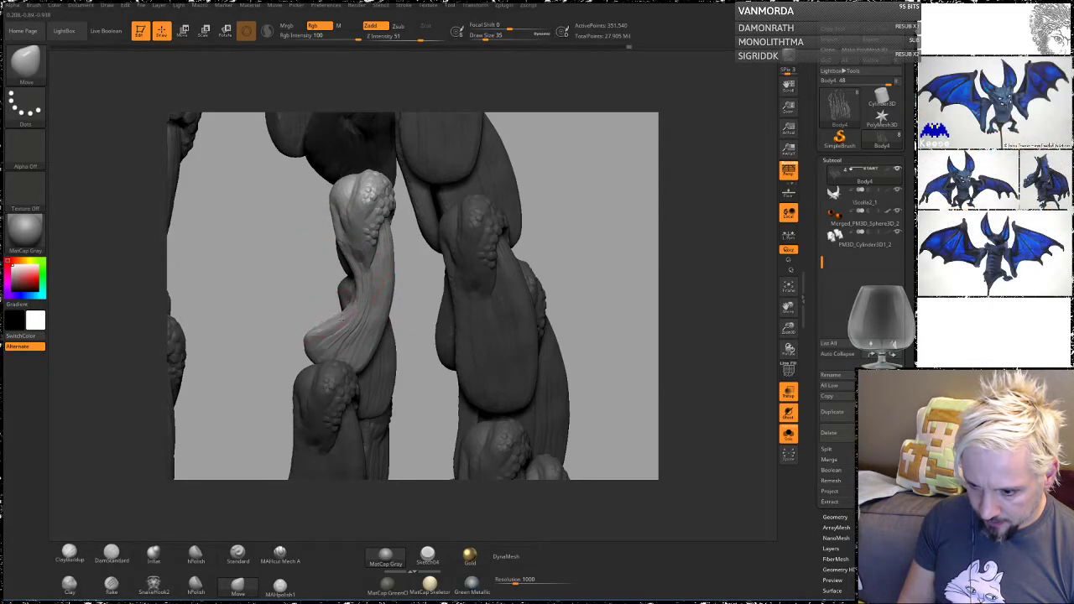
mouse_move(283, 314)
left_mouse_down()
mouse_move(285, 296)
mouse_move(294, 301)
left_mouse_up()
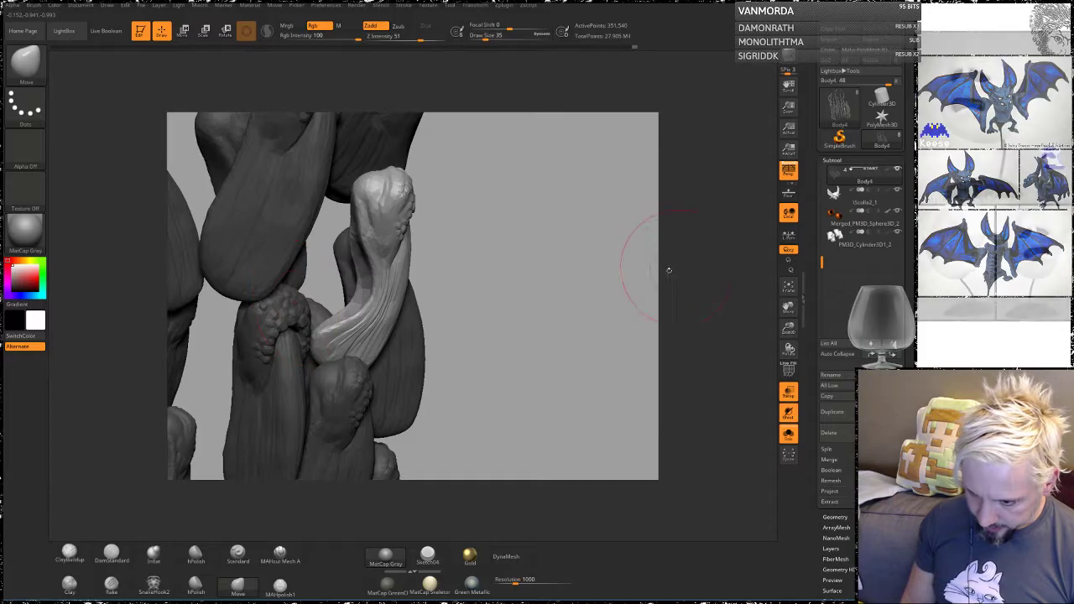
left_click(789, 434)
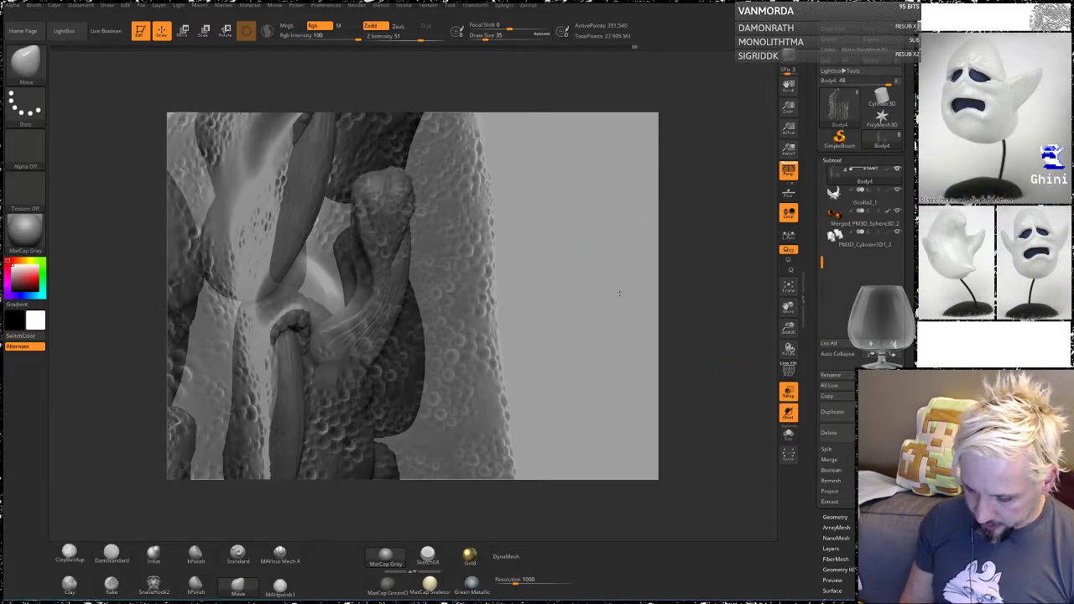
Step: Smooth the reshaped spike's surface at draw size 12, working around it from several sides
mouse_move(619, 294)
left_mouse_down()
mouse_move(483, 260)
mouse_move(431, 178)
mouse_move(411, 226)
mouse_move(445, 188)
mouse_move(496, 354)
mouse_move(412, 256)
mouse_move(601, 279)
mouse_move(495, 277)
left_mouse_up()
key("space")
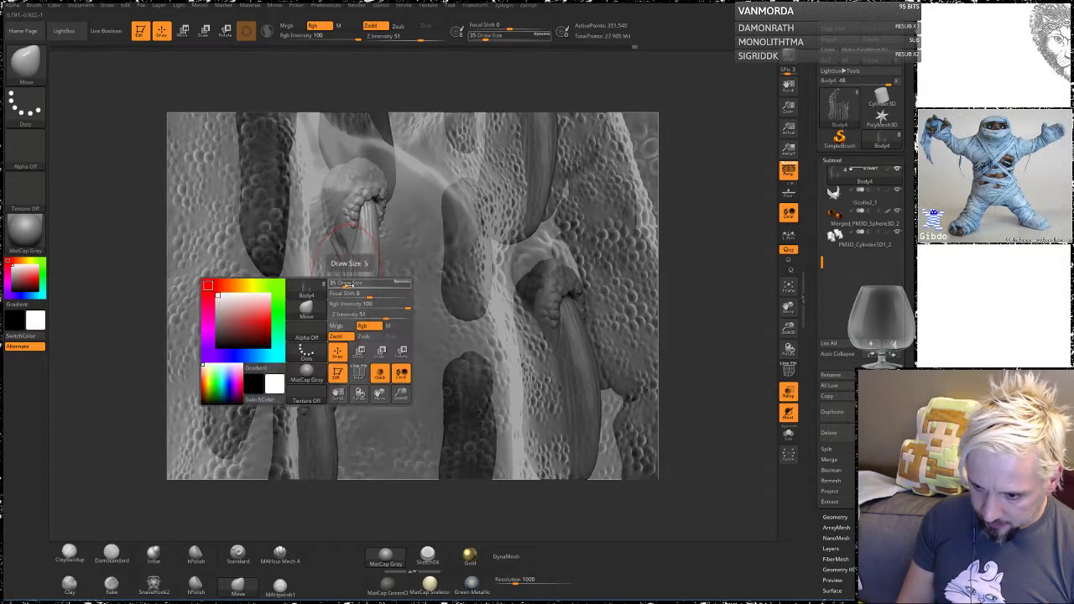
mouse_move(351, 285)
left_mouse_down()
mouse_move(336, 288)
mouse_move(340, 270)
left_mouse_up()
key("shift")
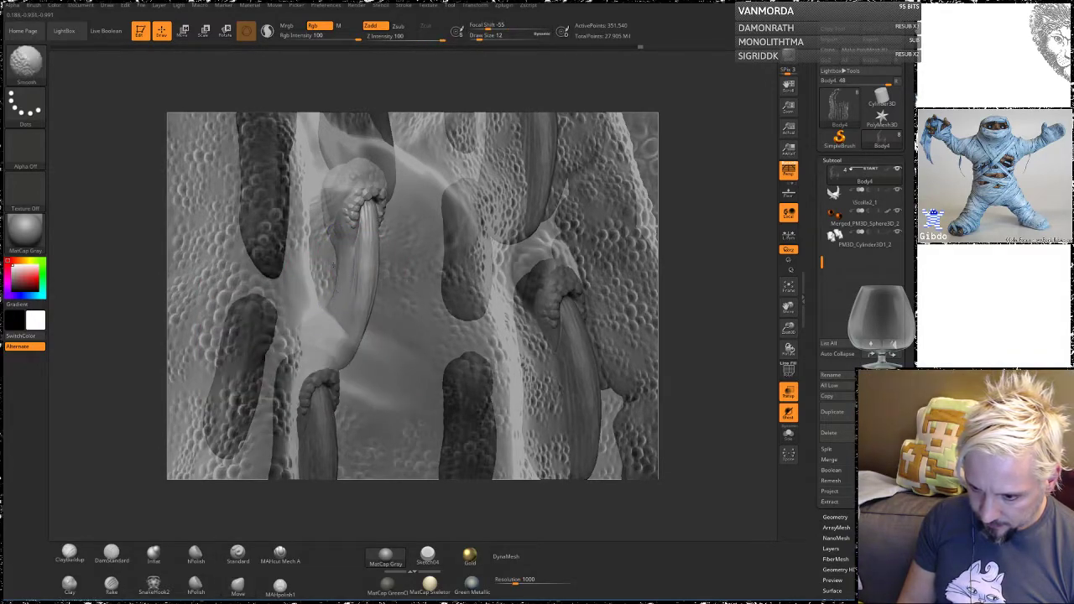
mouse_move(103, 308)
left_mouse_down()
mouse_move(277, 277)
mouse_move(365, 277)
left_mouse_up()
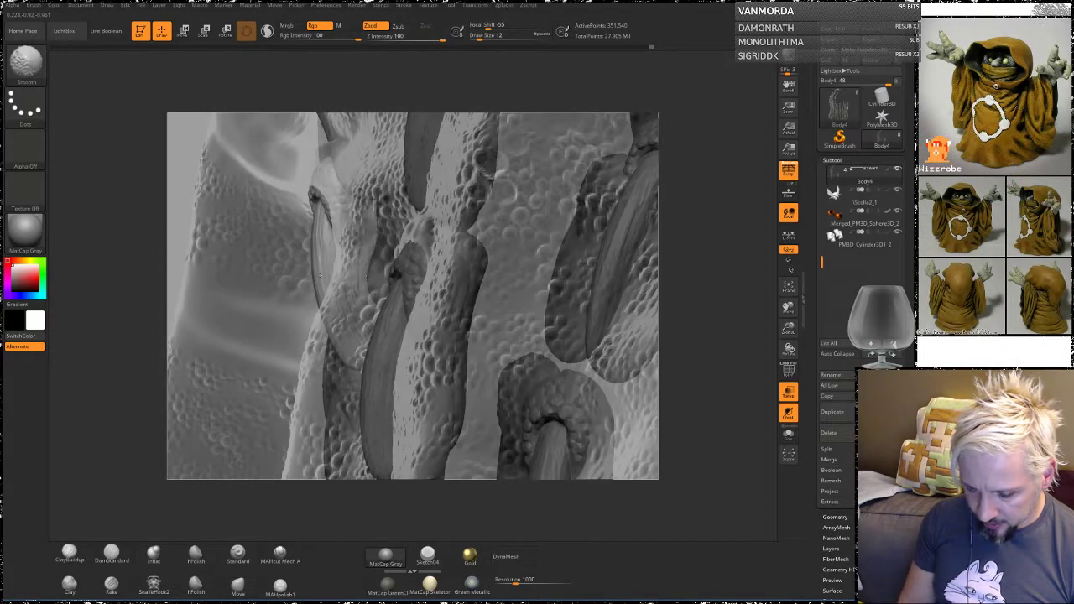
left_click_drag(118, 289, 289, 279)
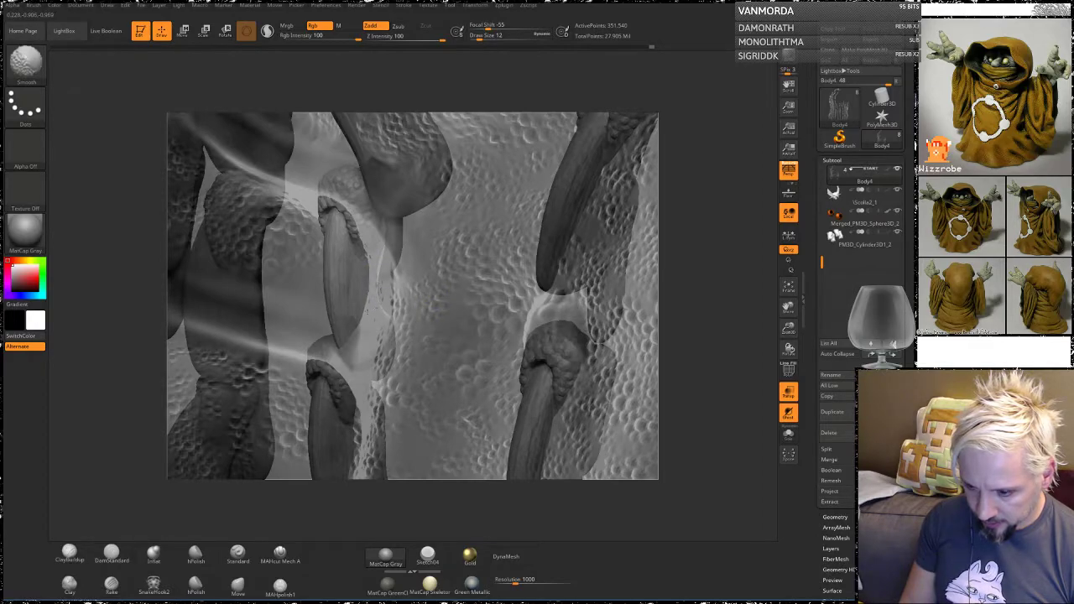
mouse_move(121, 281)
left_mouse_down()
mouse_move(472, 225)
mouse_move(558, 240)
mouse_move(496, 260)
left_mouse_up()
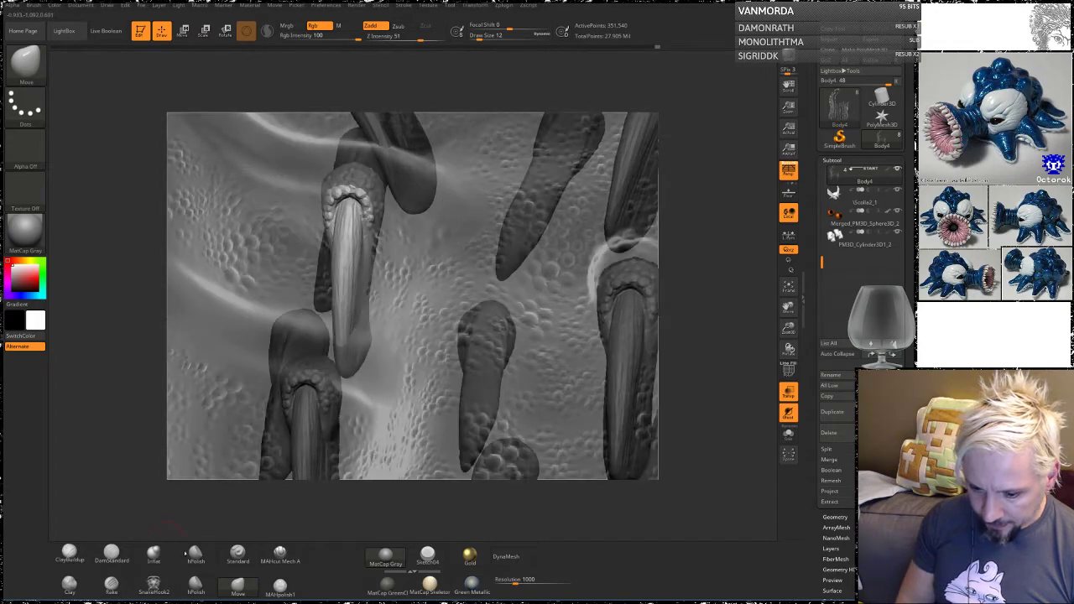
Step: Refine the unmasked spike's curve and tip with the Move brush at draw size 37
key("space")
mouse_move(394, 278)
left_mouse_down()
mouse_move(406, 277)
mouse_move(402, 264)
mouse_move(370, 263)
left_mouse_up()
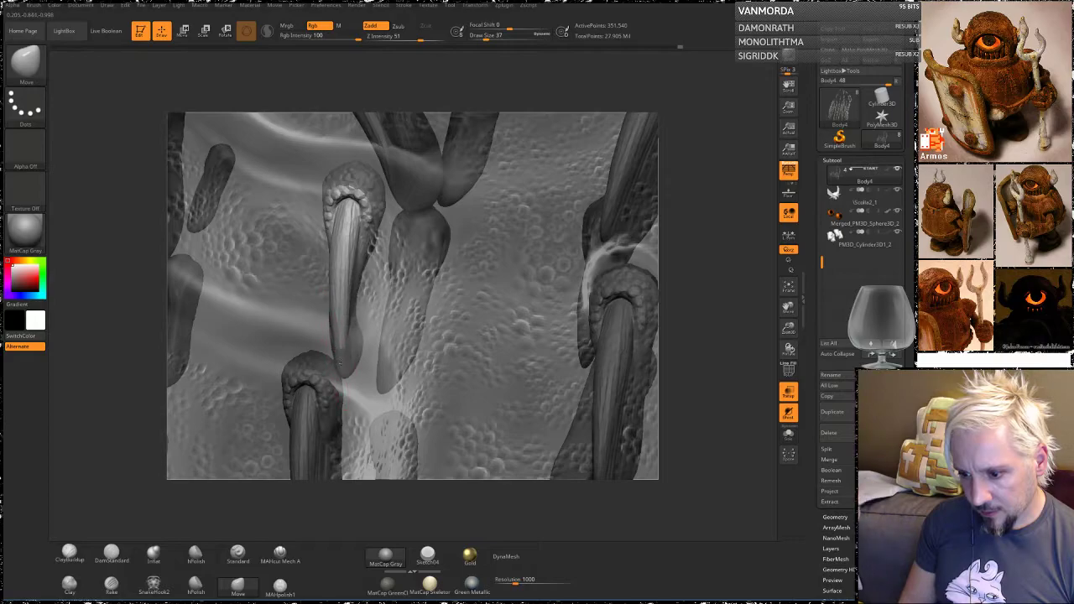
right_click_drag(283, 330, 403, 346)
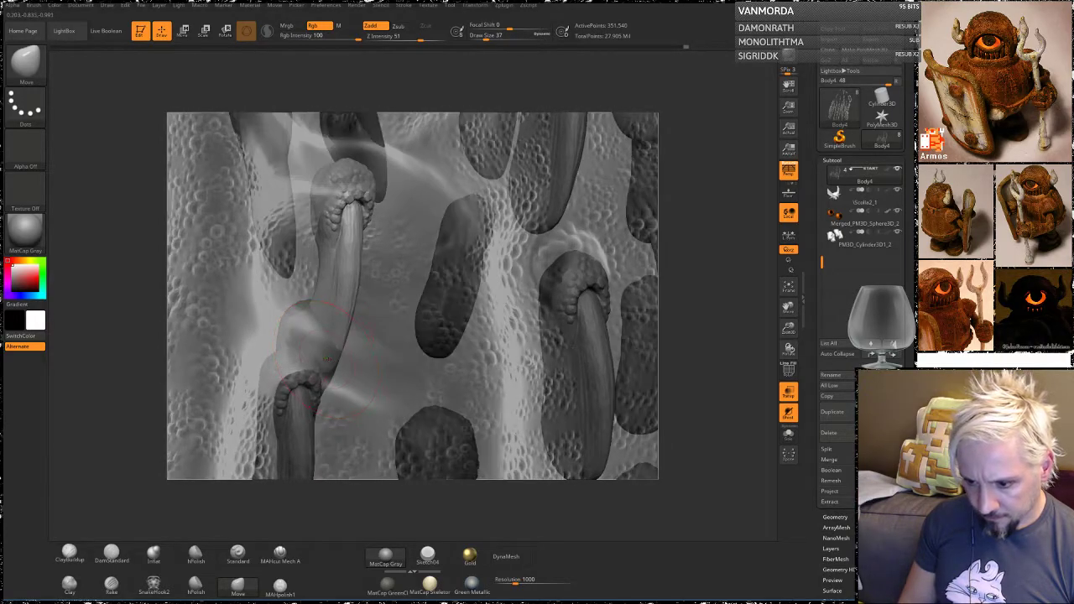
left_click_drag(334, 359, 341, 365)
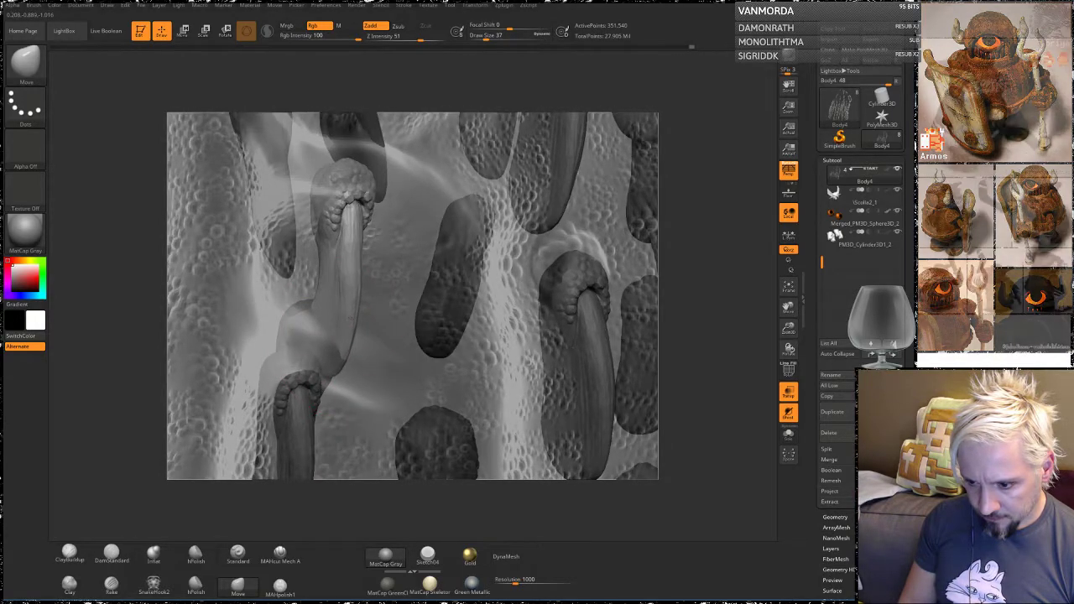
mouse_move(317, 277)
right_mouse_down()
mouse_move(378, 290)
mouse_move(287, 285)
right_mouse_up()
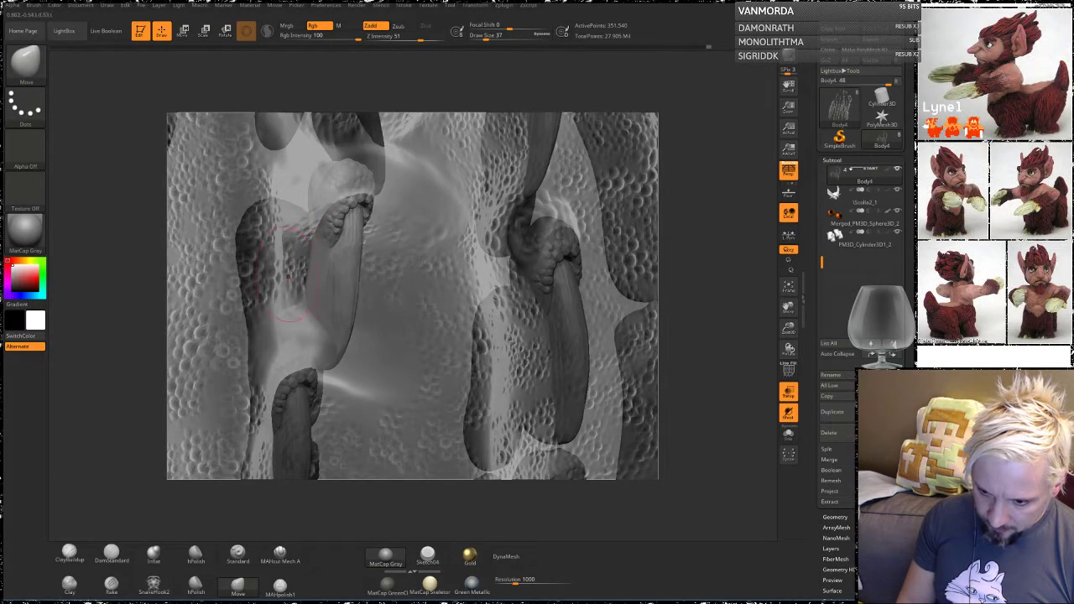
right_click_drag(238, 308, 294, 269)
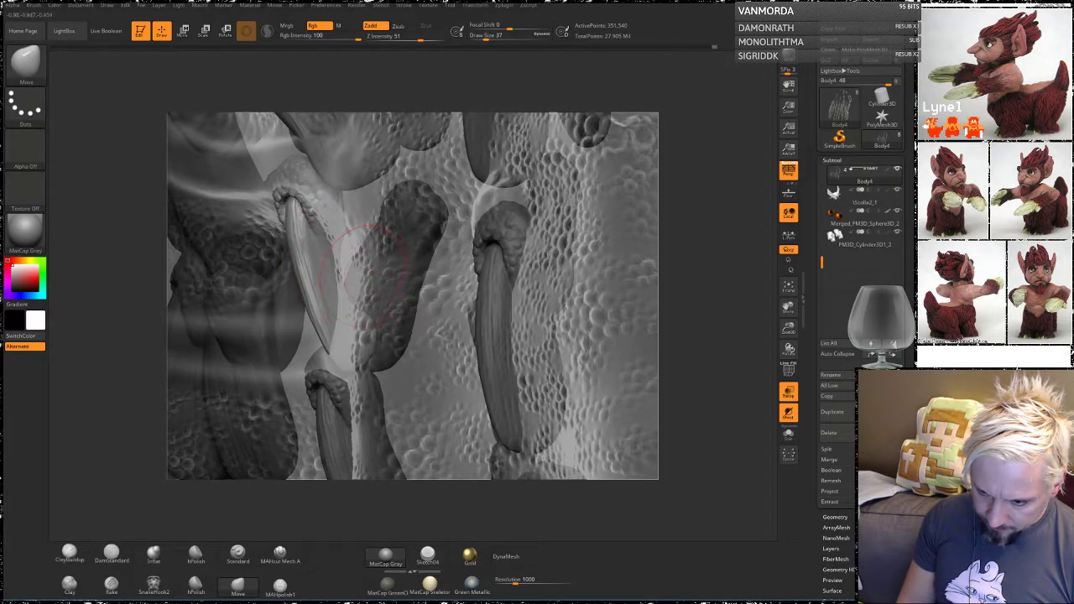
right_click_drag(365, 225, 522, 243)
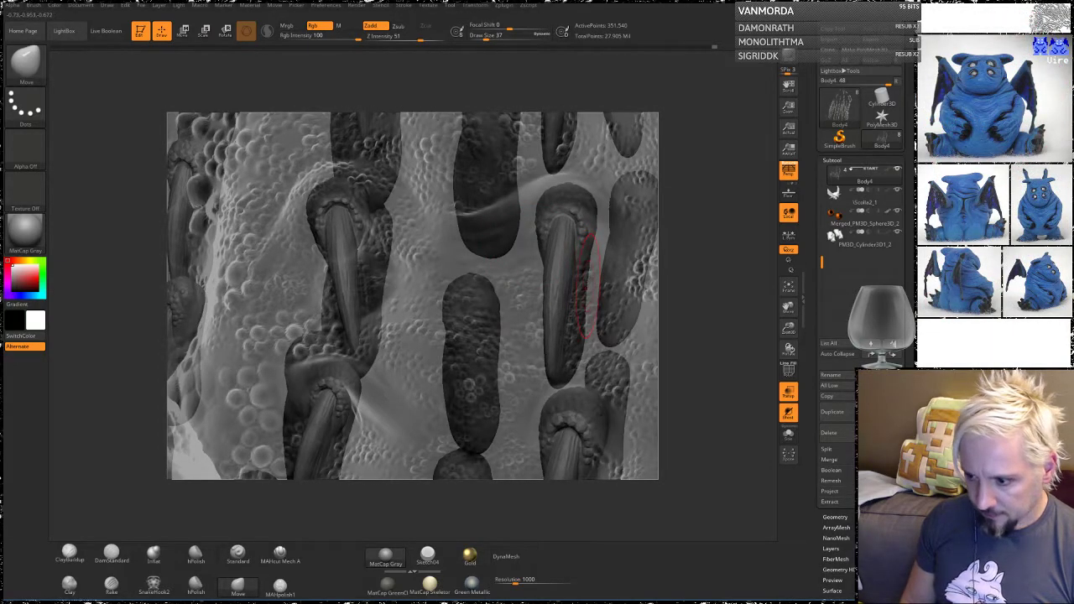
Step: Turn off the transparent display and compare the spike before and after its last edit against the neighbouring spikes
key("f")
right_click_drag(592, 326, 502, 129)
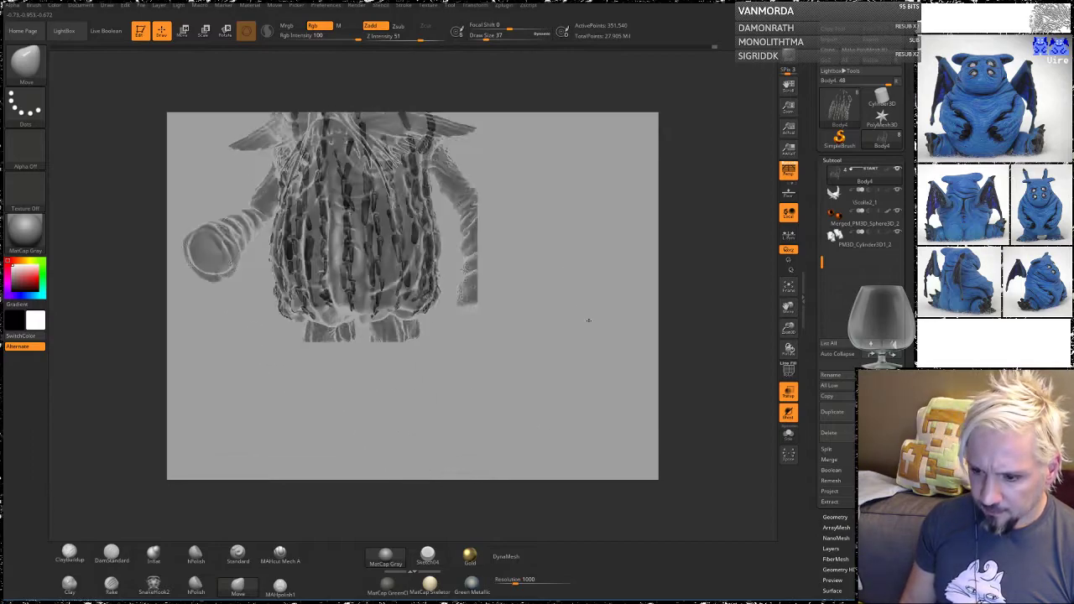
mouse_move(588, 321)
right_mouse_down("ctrl")
mouse_move(707, 277)
mouse_move(530, 331)
right_mouse_up("ctrl")
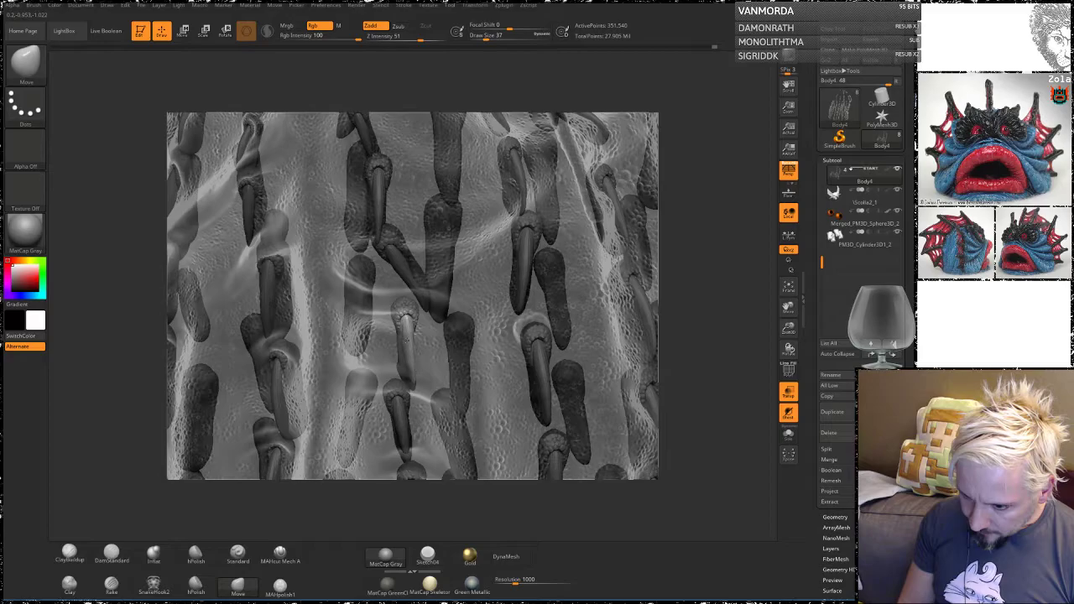
mouse_move(428, 358)
right_mouse_down()
mouse_move(486, 447)
mouse_move(401, 424)
mouse_move(376, 430)
mouse_move(407, 420)
mouse_move(395, 325)
right_mouse_up()
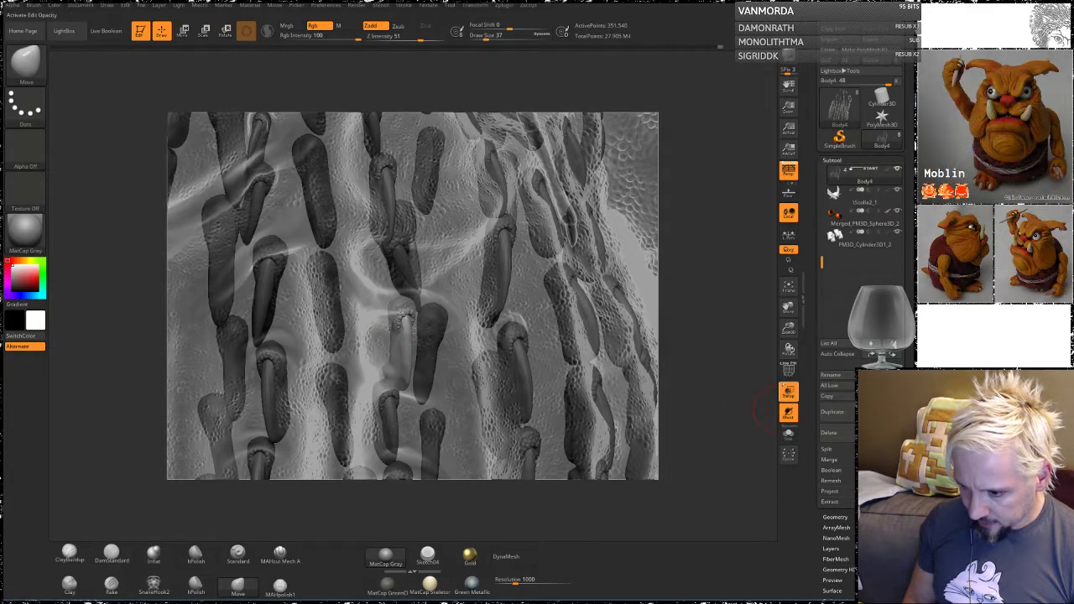
left_click(784, 386)
mouse_move(698, 314)
right_mouse_down()
mouse_move(646, 325)
mouse_move(713, 302)
mouse_move(672, 305)
mouse_move(732, 312)
right_mouse_up()
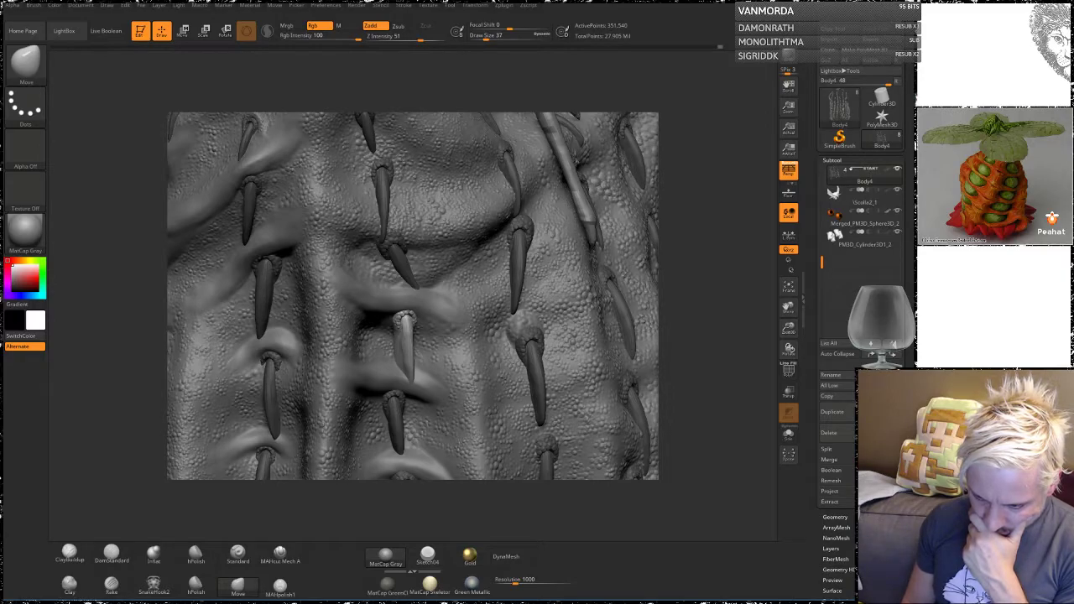
right_click_drag(732, 312, 725, 312)
key("ctrl+z")
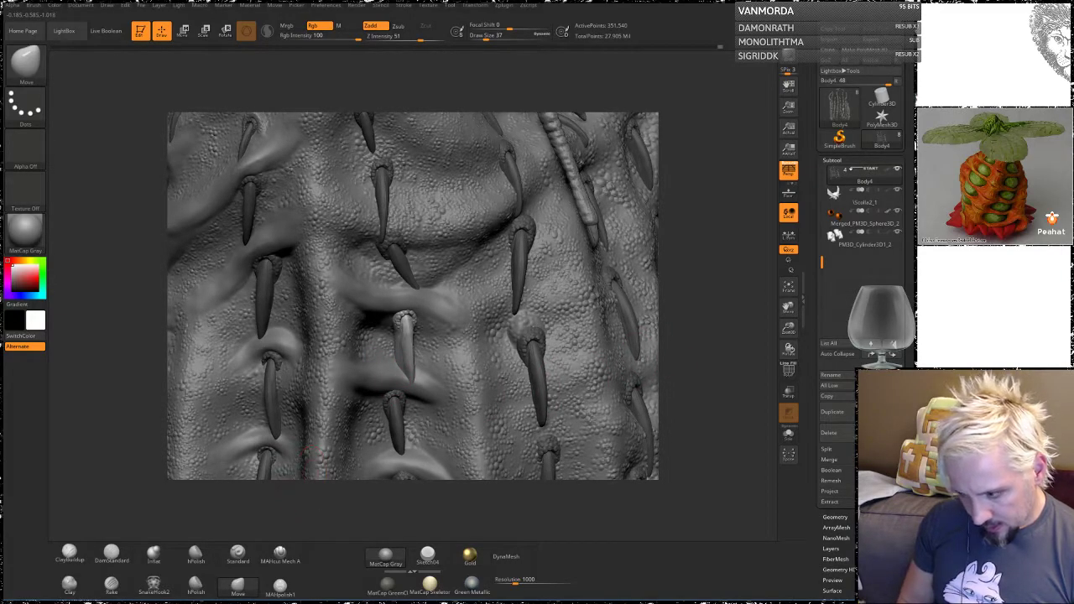
key("ctrl+shift+z")
Step: Switch to the Body3 skin, build ClayBuildup folds on both sides of the reshaped spike at draw size 37, and smooth them
left_click(312, 440, "alt")
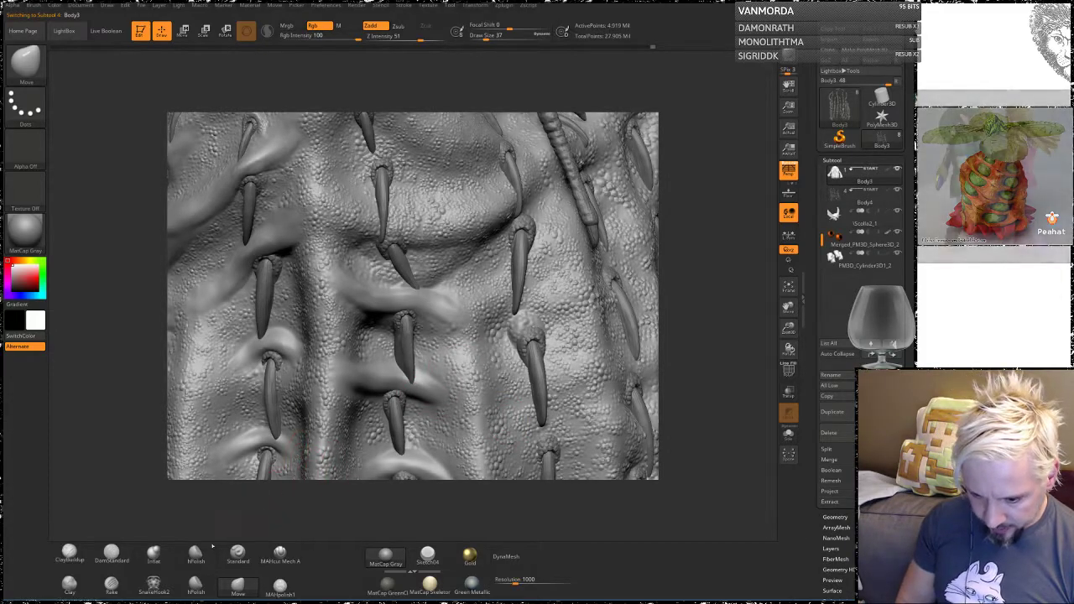
left_click(69, 554)
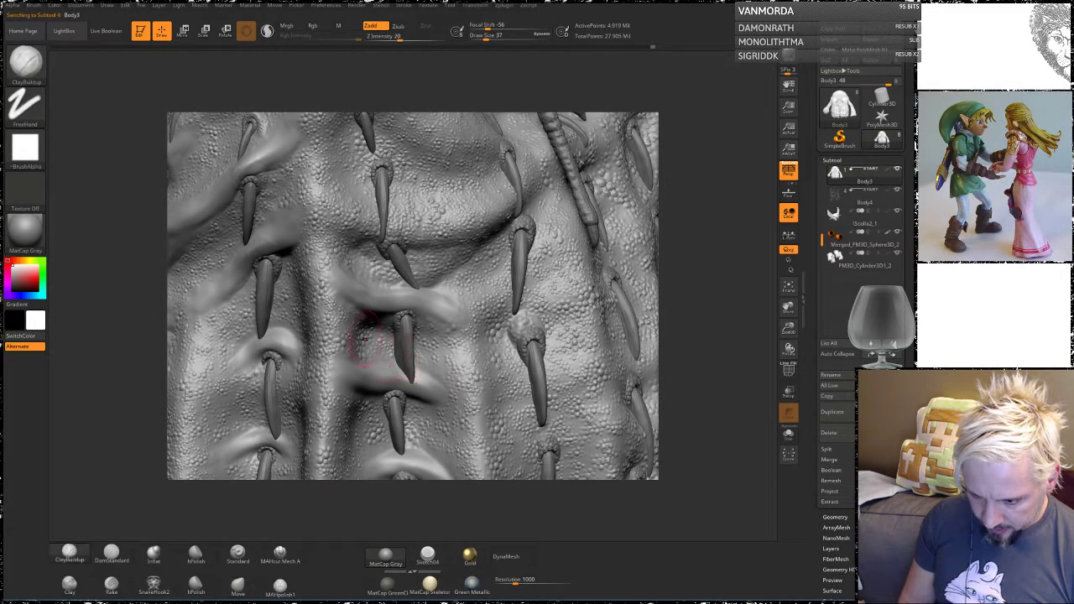
mouse_move(376, 340)
left_mouse_down()
mouse_move(435, 362)
mouse_move(402, 365)
mouse_move(397, 347)
left_mouse_up()
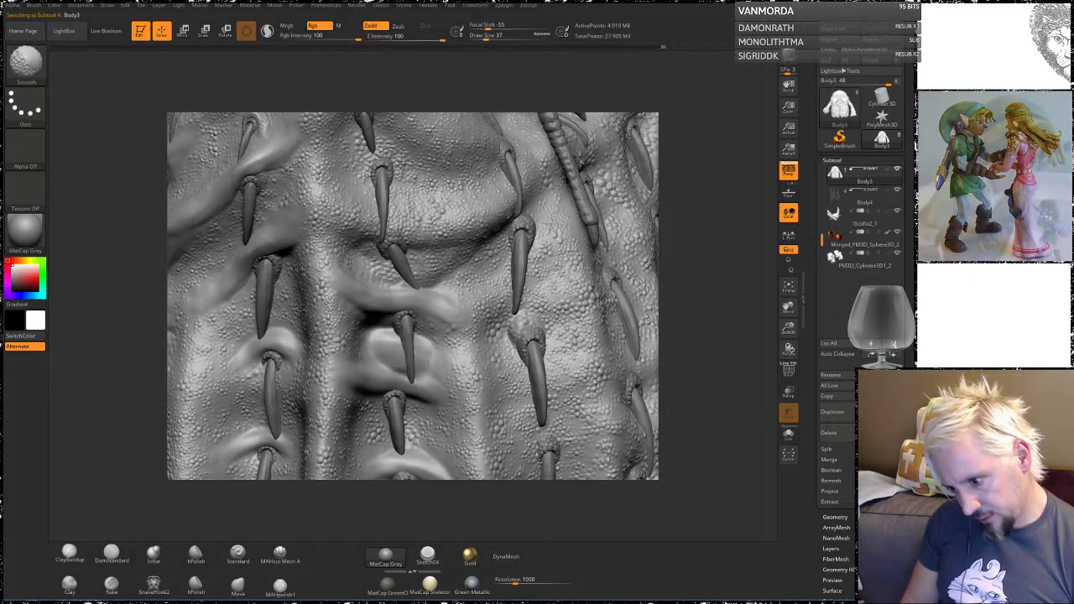
mouse_move(429, 376)
left_mouse_down()
mouse_move(389, 370)
mouse_move(394, 361)
mouse_move(378, 349)
mouse_move(393, 364)
left_mouse_up()
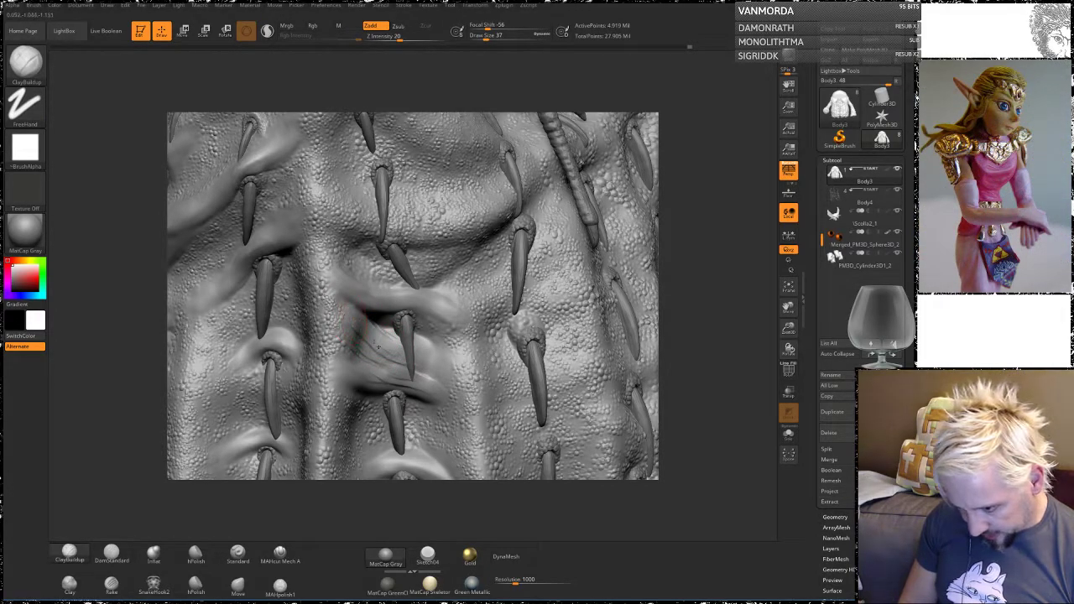
mouse_move(437, 362)
left_mouse_down()
mouse_move(417, 345)
mouse_move(461, 352)
left_mouse_up()
key("shift")
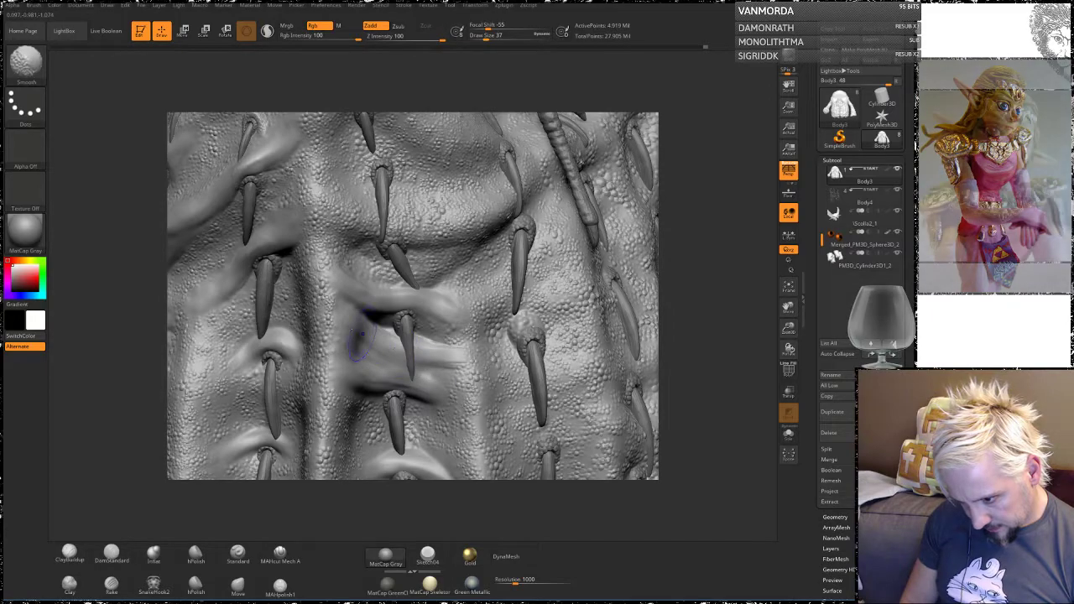
mouse_move(462, 364)
left_mouse_down("shift")
mouse_move(472, 374)
mouse_move(476, 366)
left_mouse_up("shift")
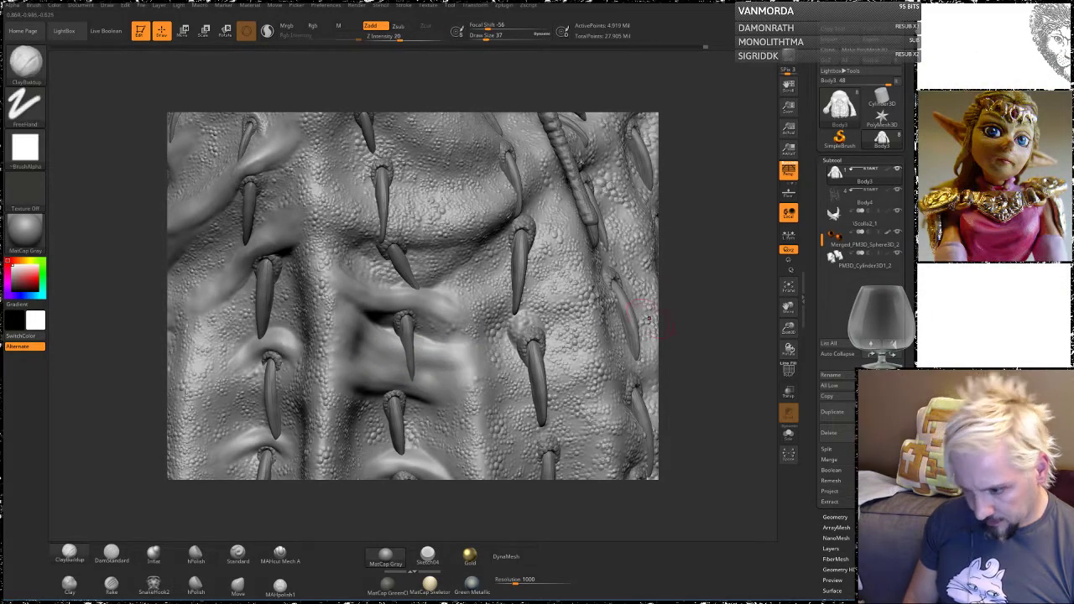
Step: Add further ClayBuildup strokes to the skin beside and behind the reshaped spike and smooth them into the surrounding folds
mouse_move(719, 305)
left_mouse_down()
mouse_move(810, 307)
mouse_move(647, 303)
mouse_move(714, 312)
left_mouse_up()
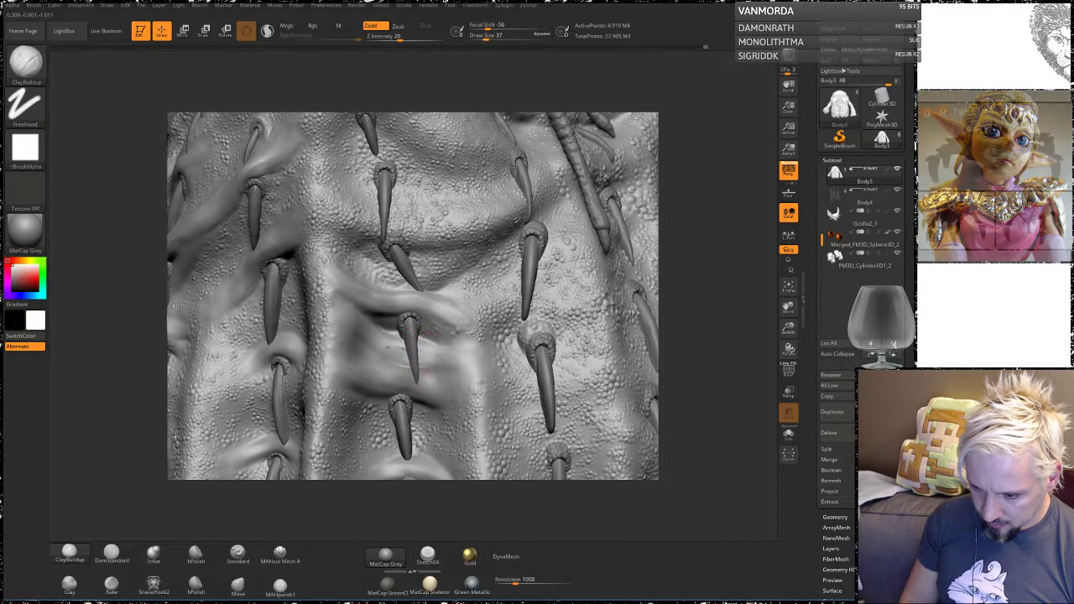
left_click_drag(442, 365, 386, 346)
left_click_drag(448, 359, 391, 348, "shift")
mouse_move(696, 285)
left_mouse_down()
mouse_move(750, 287)
mouse_move(686, 257)
mouse_move(684, 281)
left_mouse_up()
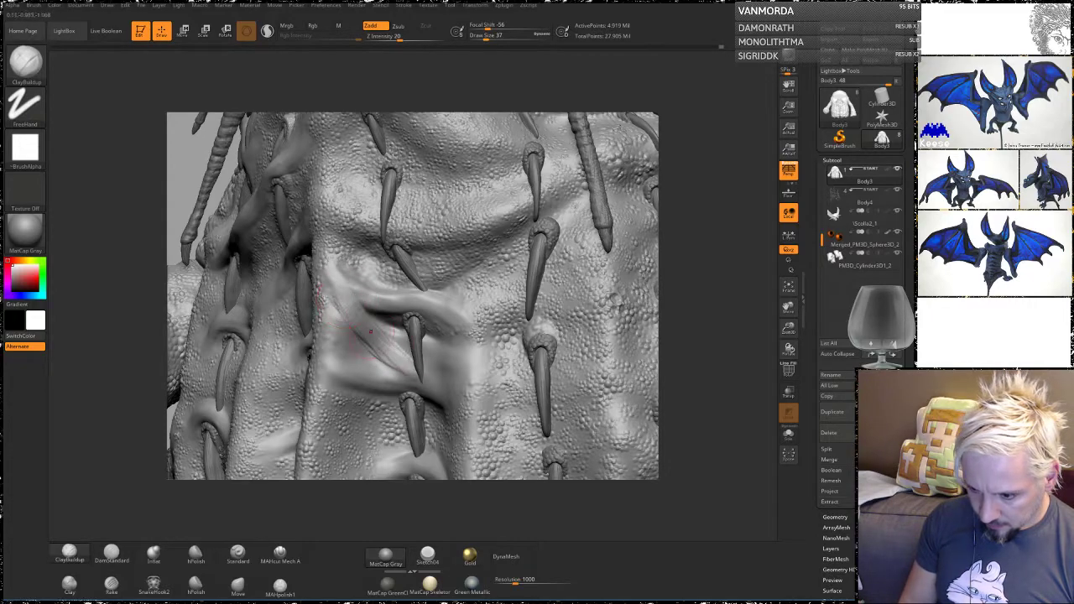
key("shift")
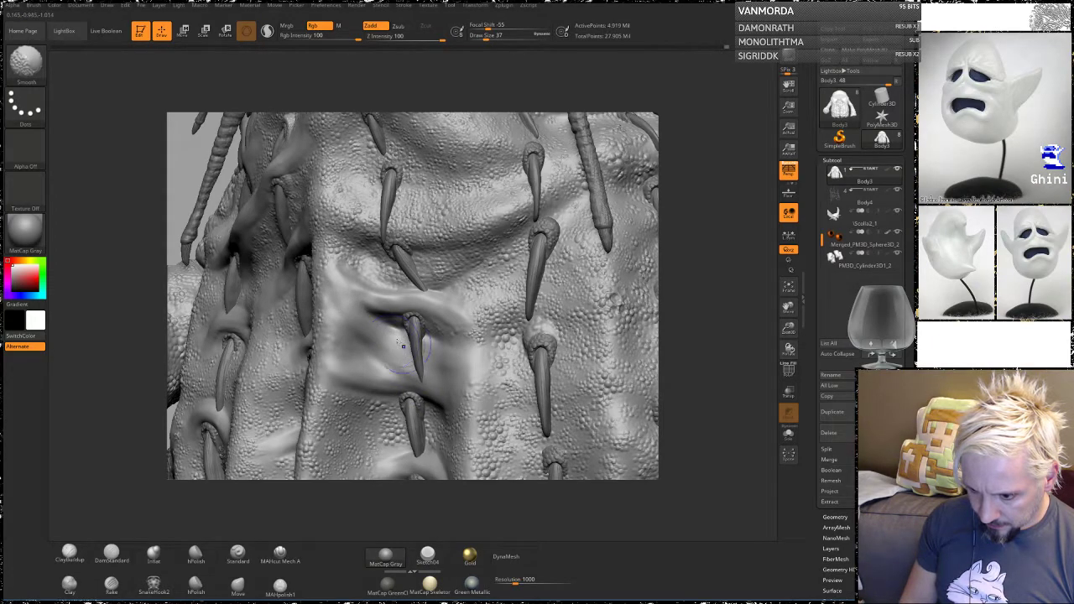
Step: Sculpt finer ClayBuildup wrinkles at draw size 22 in the hollows on both sides of the spike and soften them
key("space")
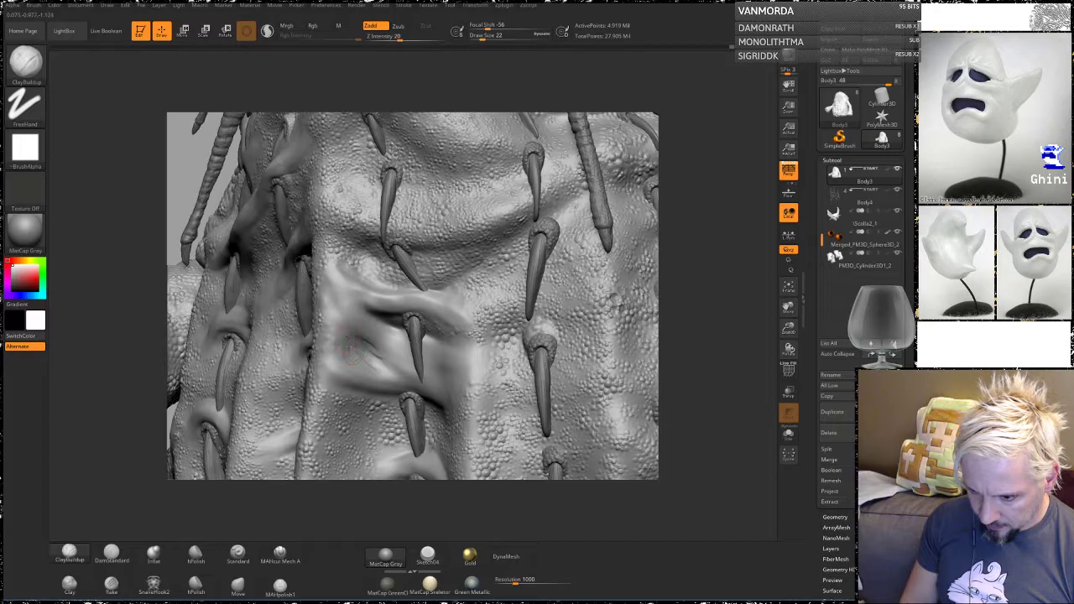
left_click_drag(351, 344, 388, 366)
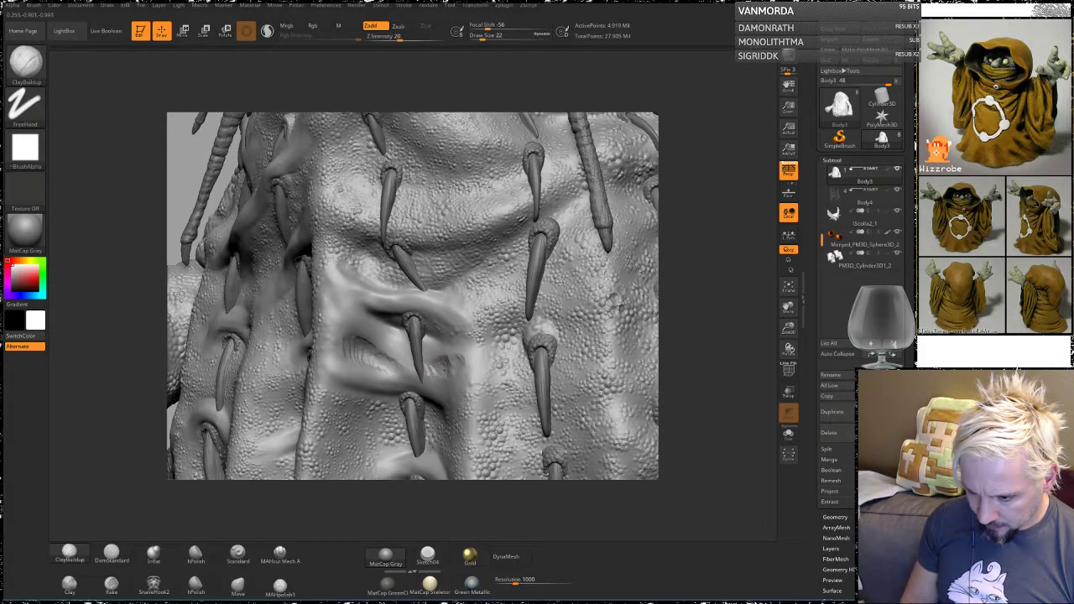
key("shift")
left_click_drag(457, 378, 444, 374, "shift")
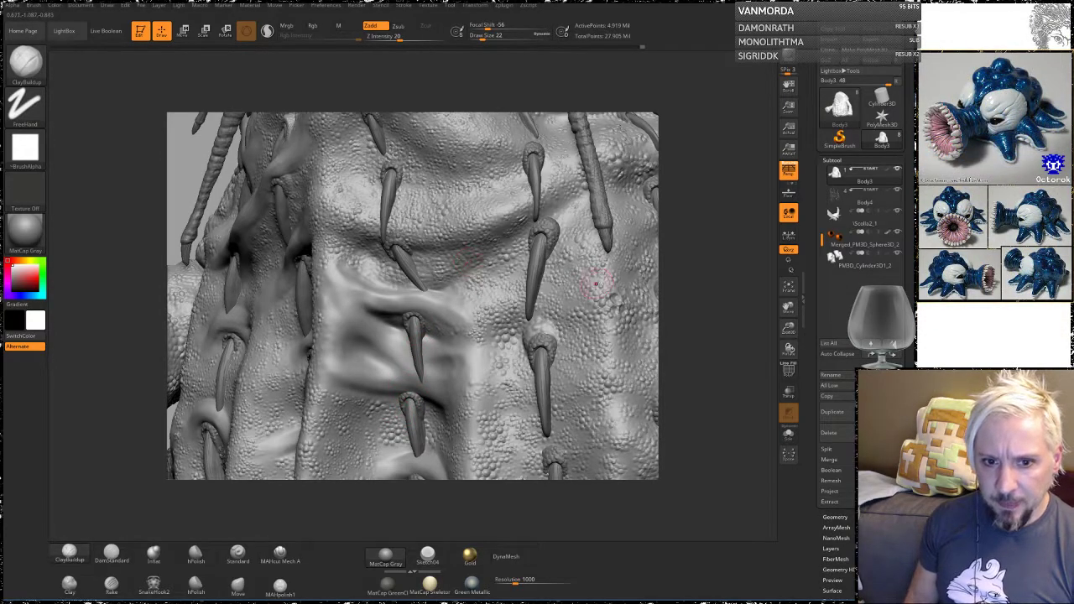
mouse_move(706, 267)
left_mouse_down()
mouse_move(459, 344)
mouse_move(423, 382)
mouse_move(458, 369)
mouse_move(426, 375)
left_mouse_up()
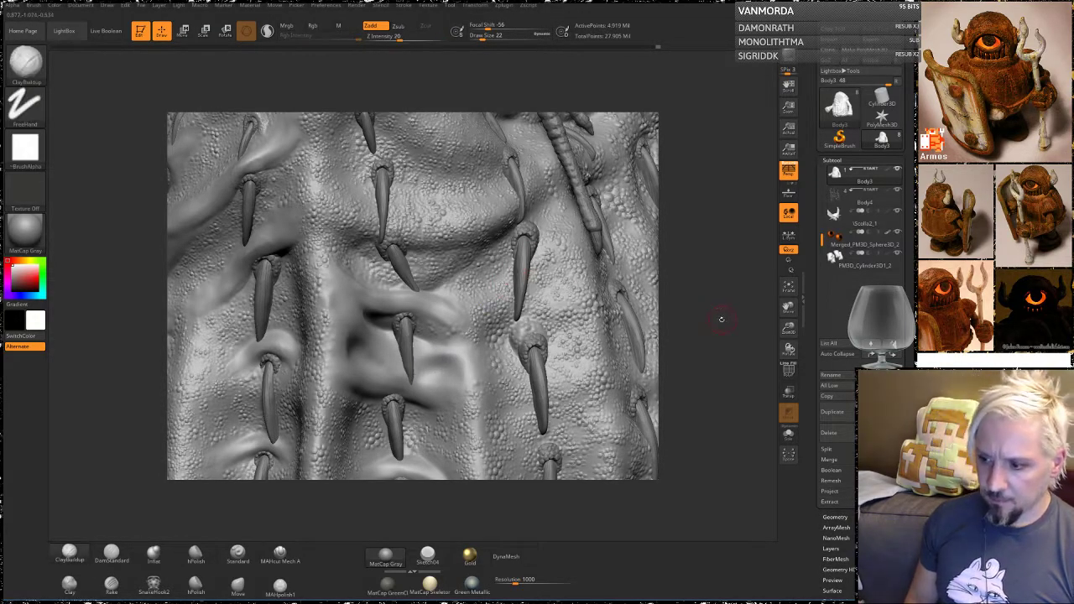
mouse_move(722, 319)
left_mouse_down("alt")
mouse_move(713, 296)
mouse_move(696, 323)
mouse_move(724, 322)
mouse_move(692, 318)
left_mouse_up("alt")
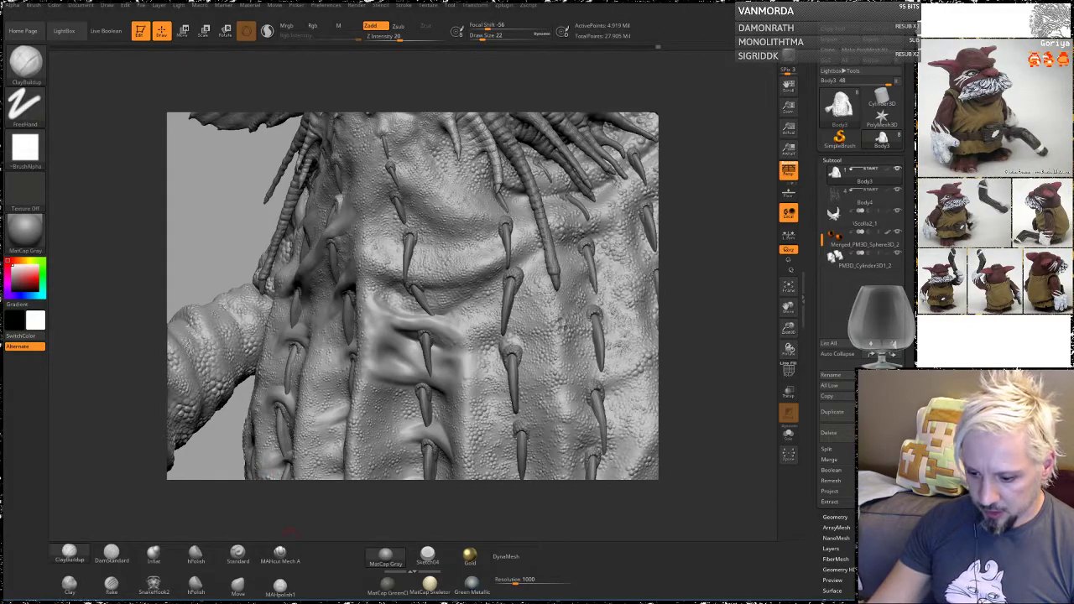
Step: Switch to the Chrome browser, search the web for cognitive biases, and open the Cognitive Bias Codex image
mouse_move(340, 602)
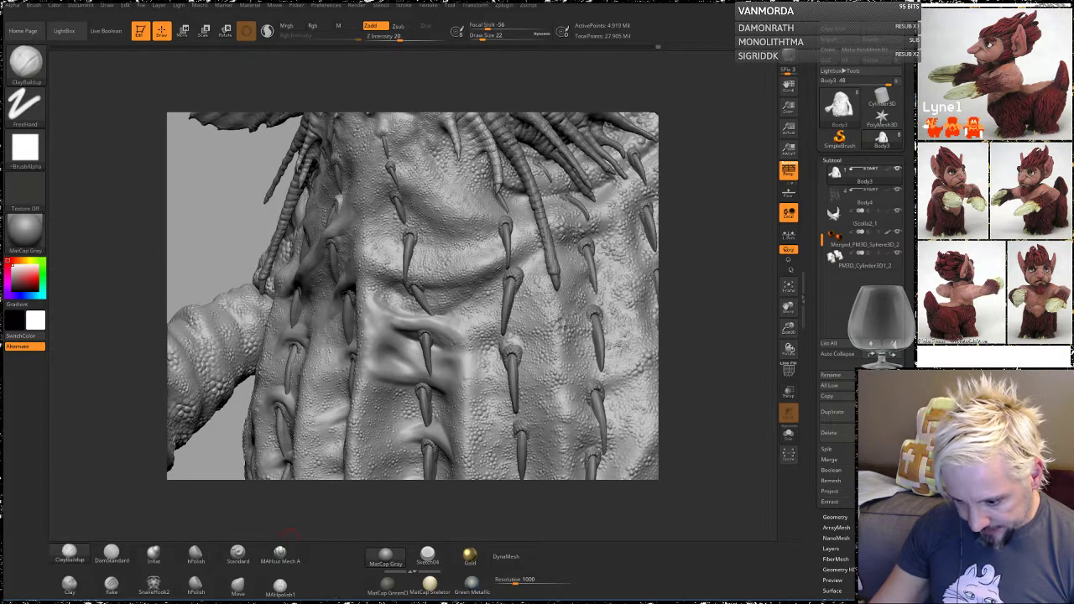
mouse_move(118, 602)
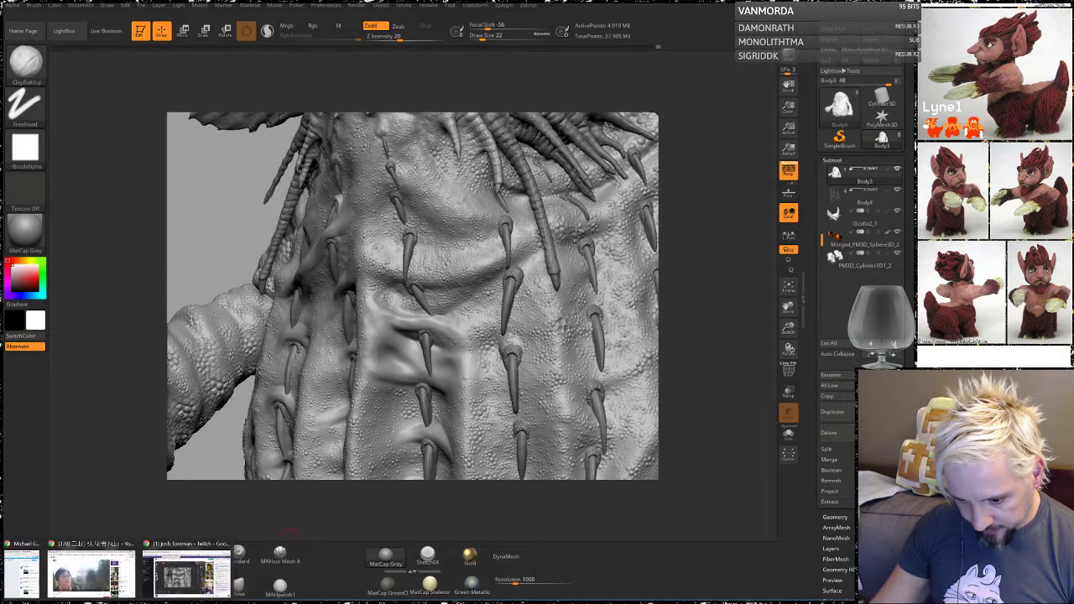
left_click(91, 575)
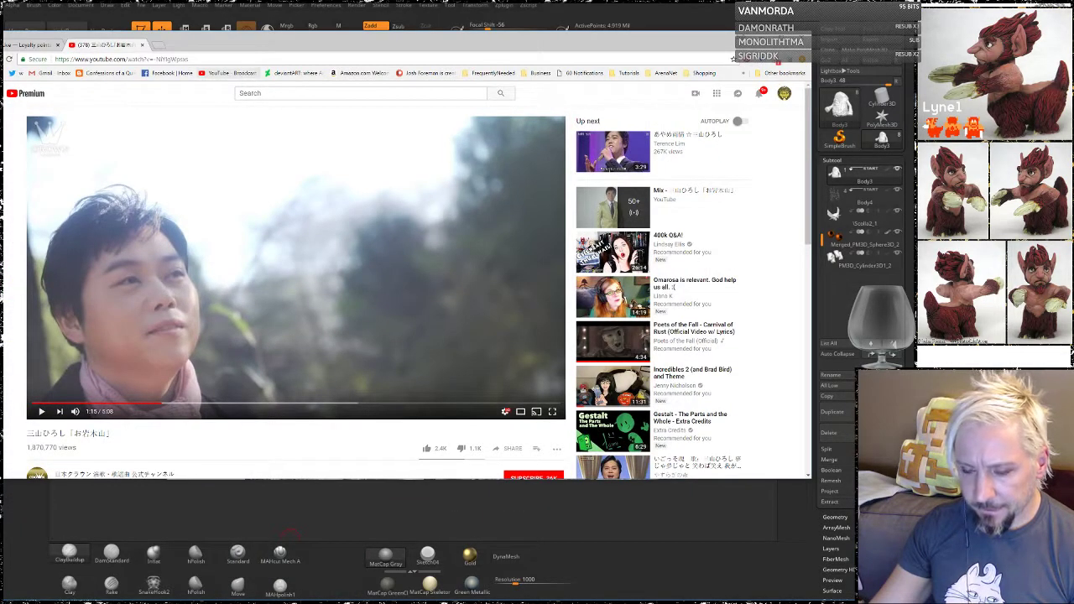
key("ctrl+l")
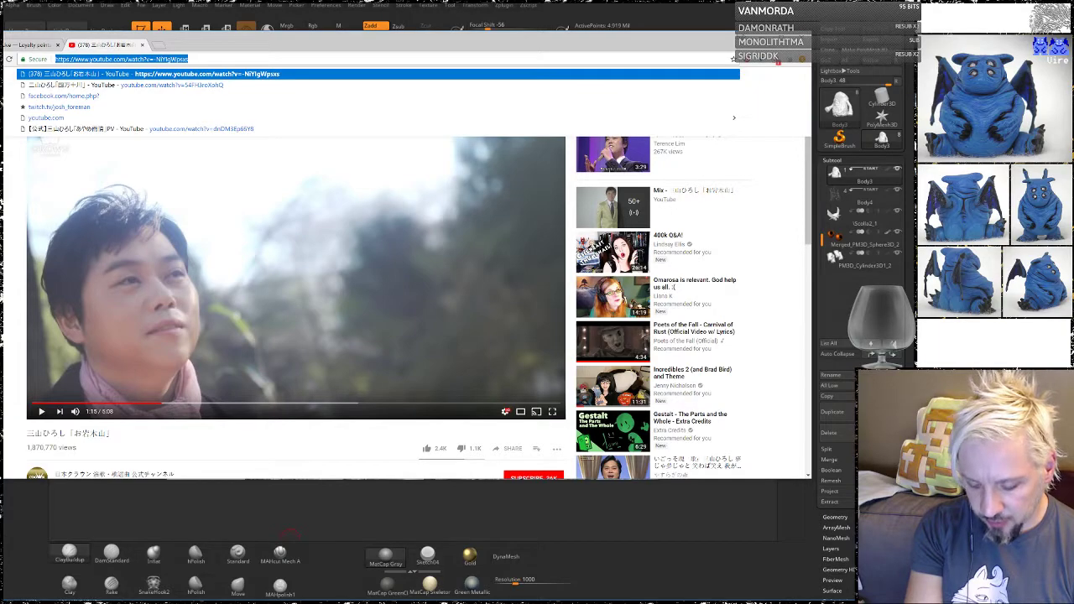
type("cogniti")
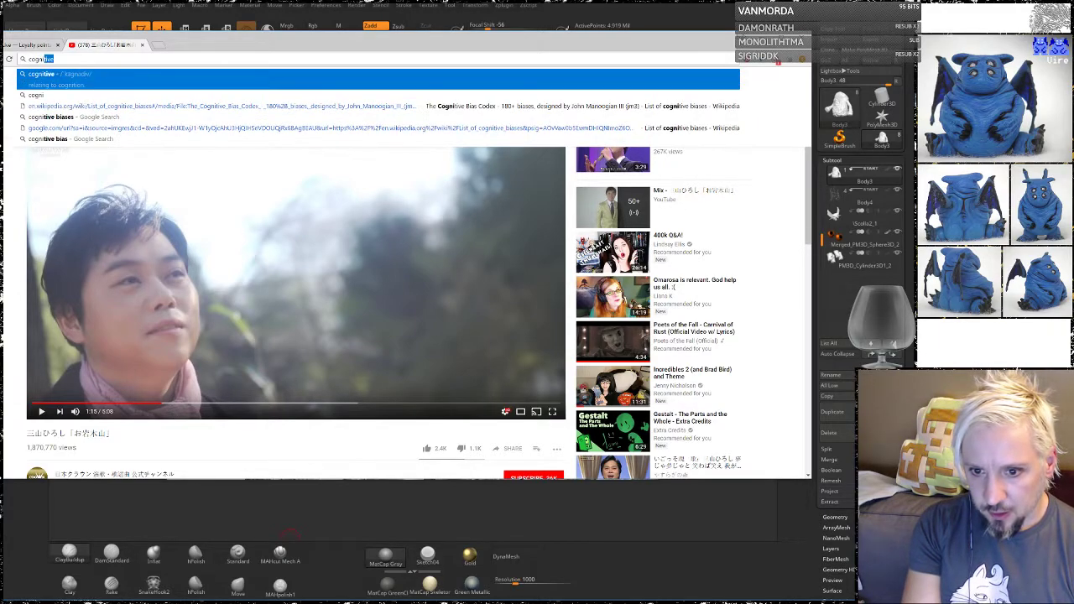
type("ve bia")
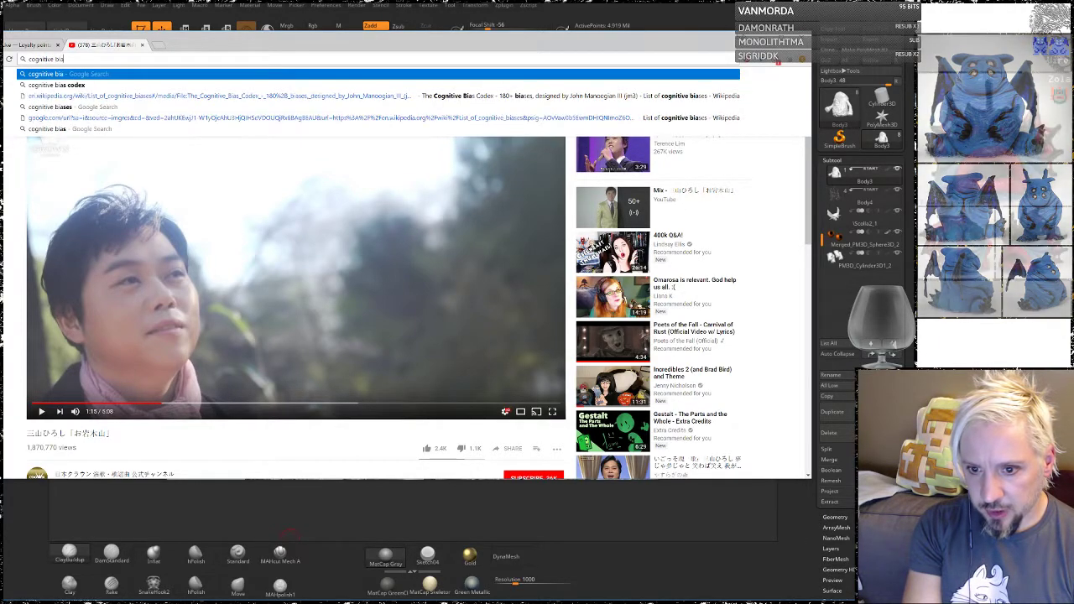
type("ses")
key("Return")
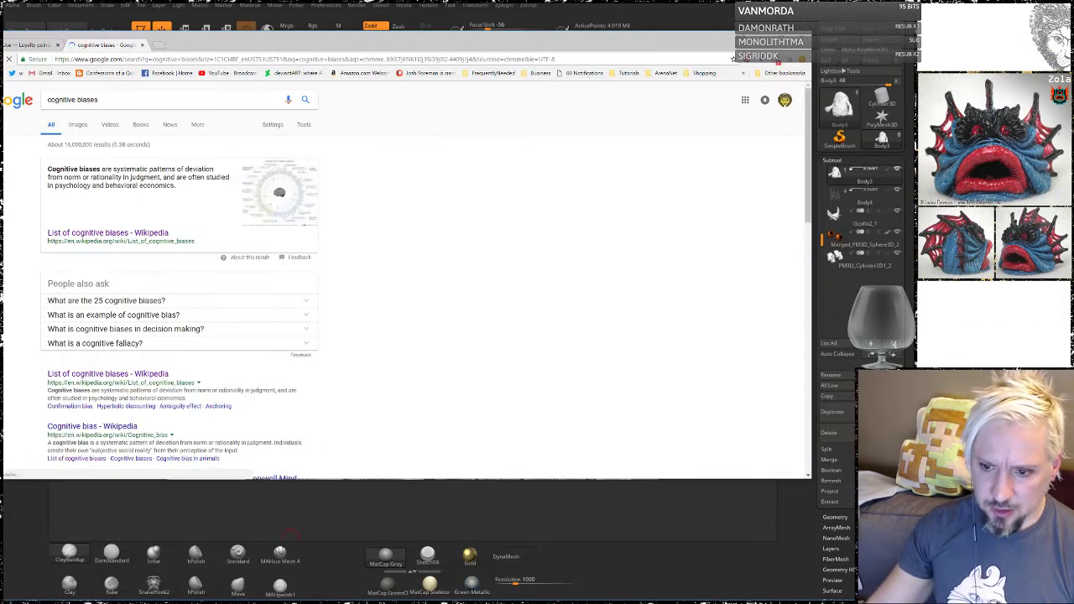
left_click(251, 198)
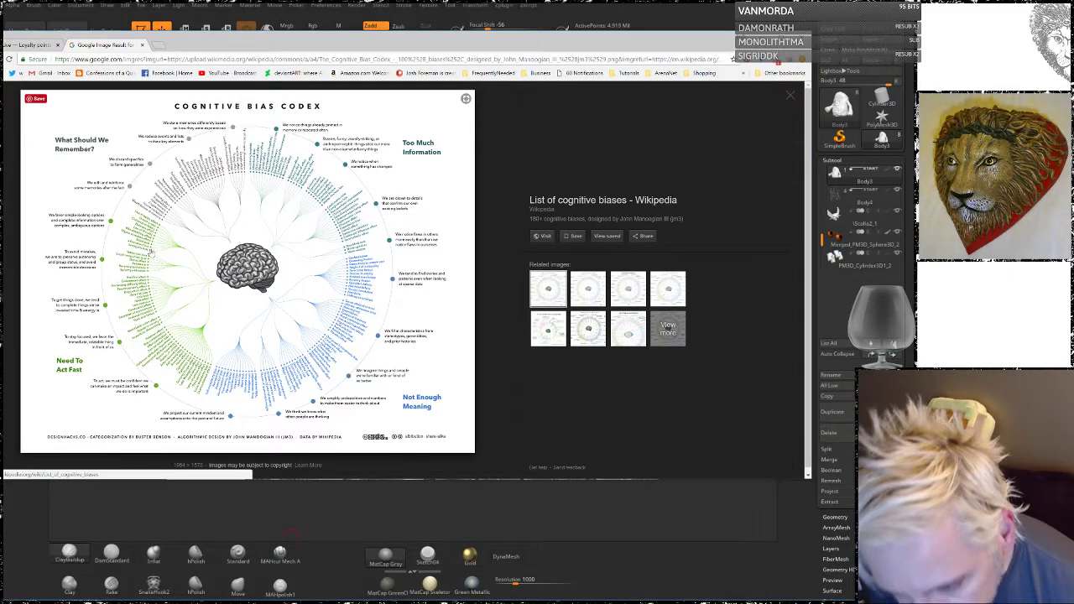
Step: Search the web for belief bias, using the corrected spelling of the query
left_click(220, 59)
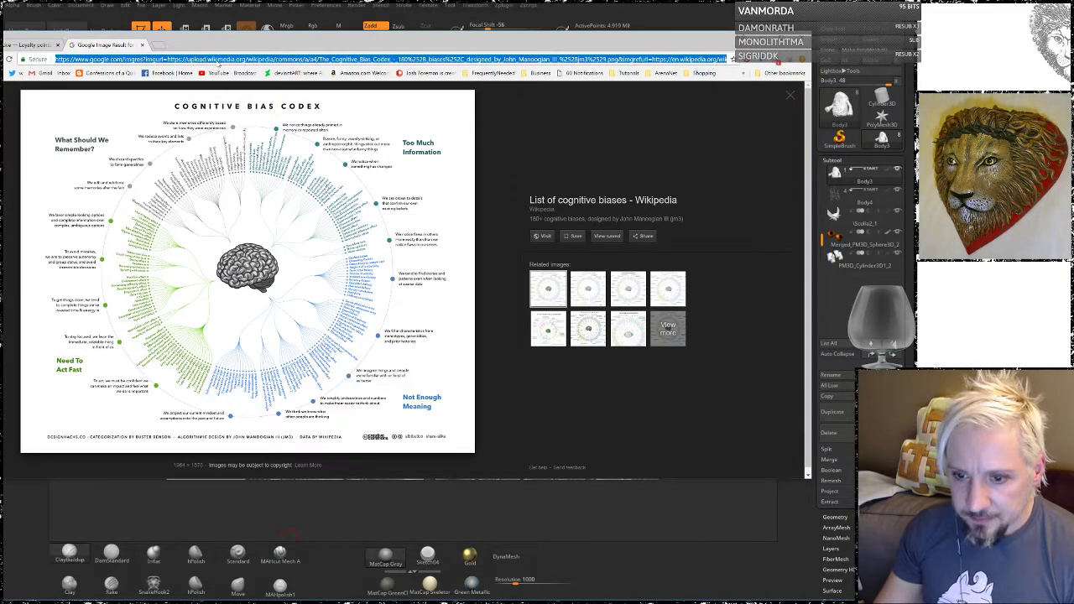
type("belie")
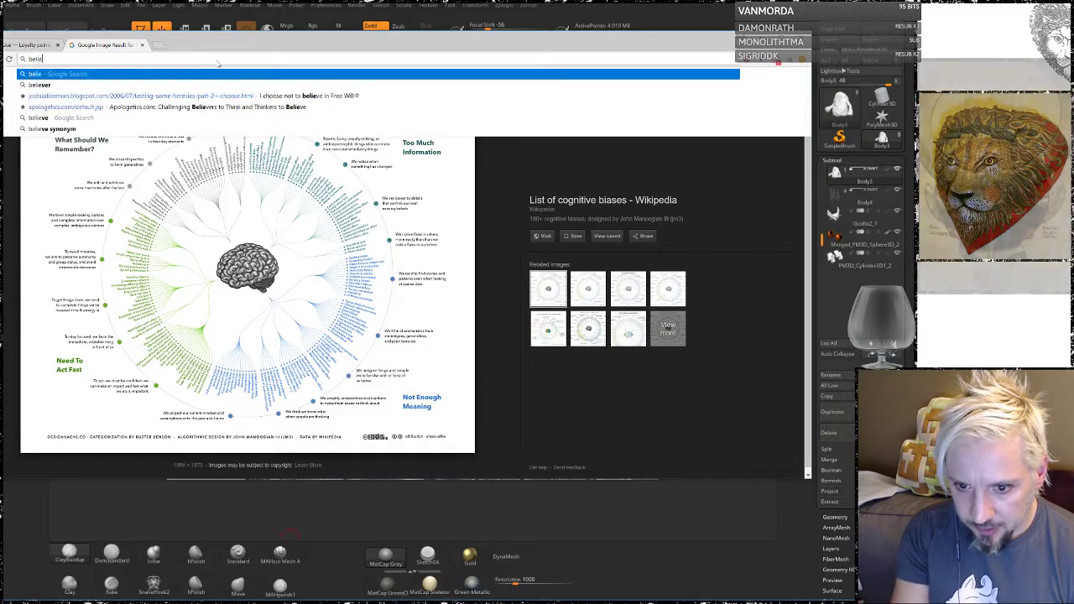
type("f")
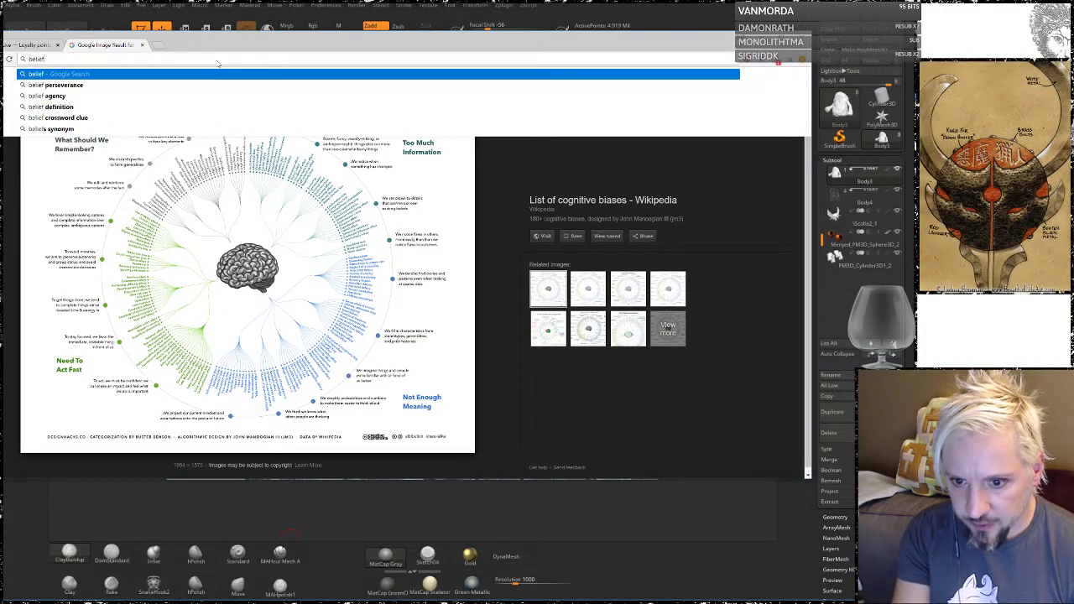
type(" bais")
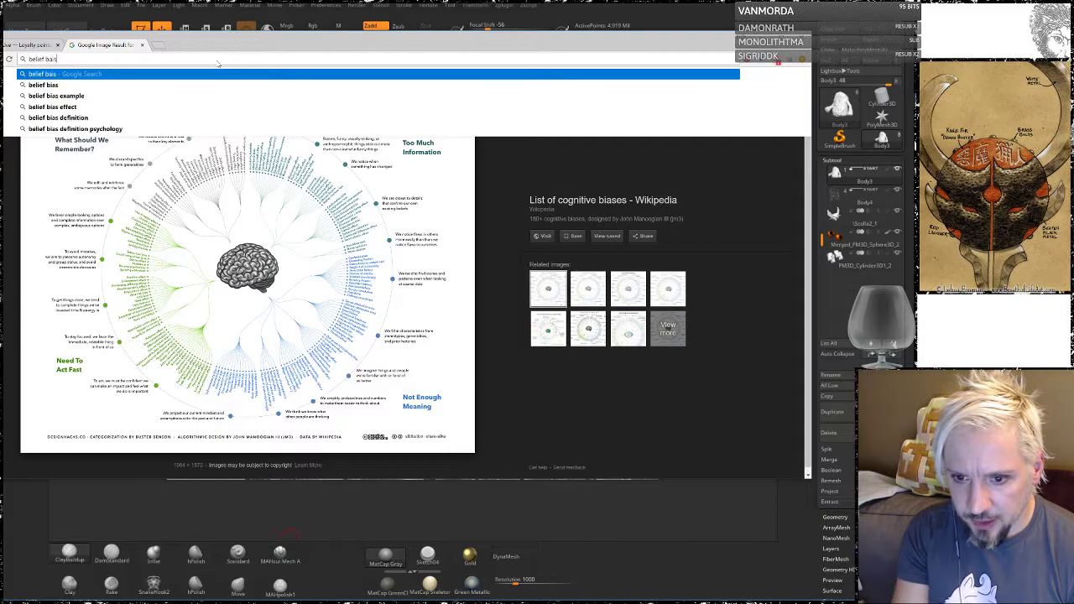
key("Return")
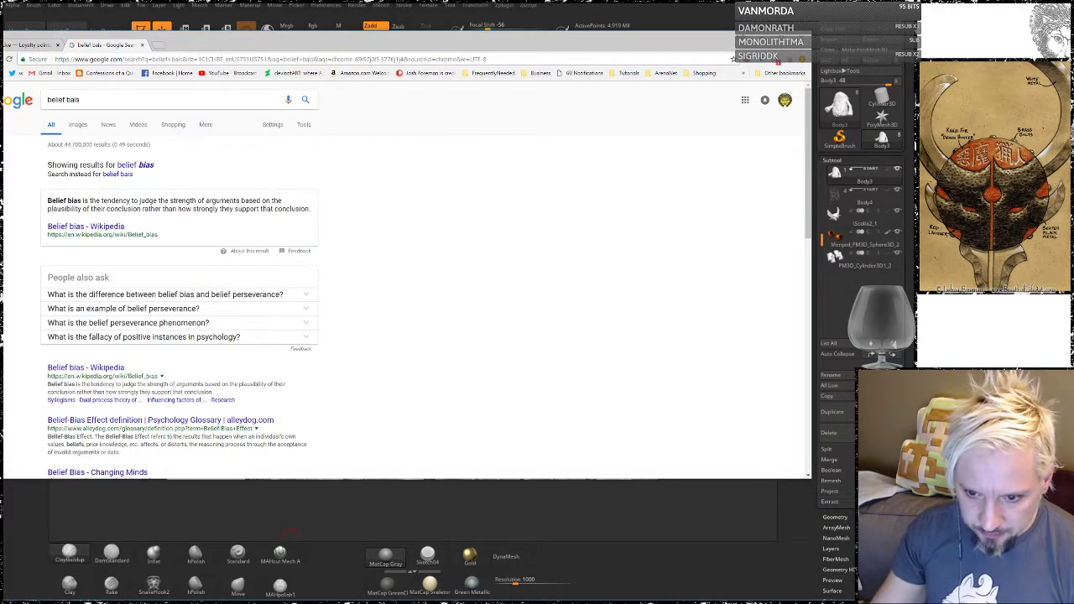
left_click(134, 166)
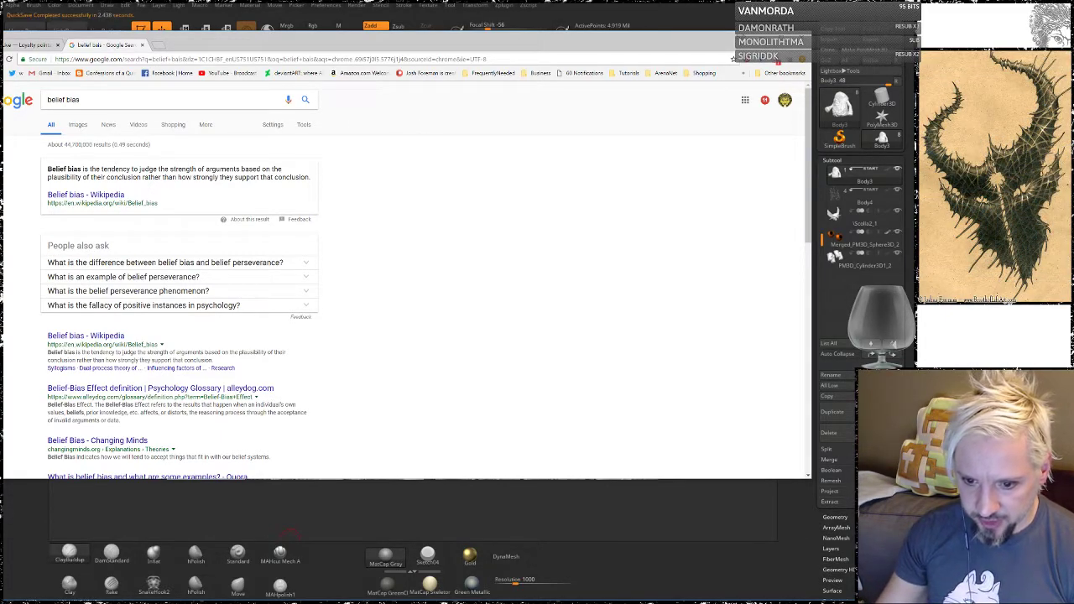
Step: Open the Wikipedia article on belief bias and read its syllogisms, dual-process theory and influencing factors sections
left_click(84, 195)
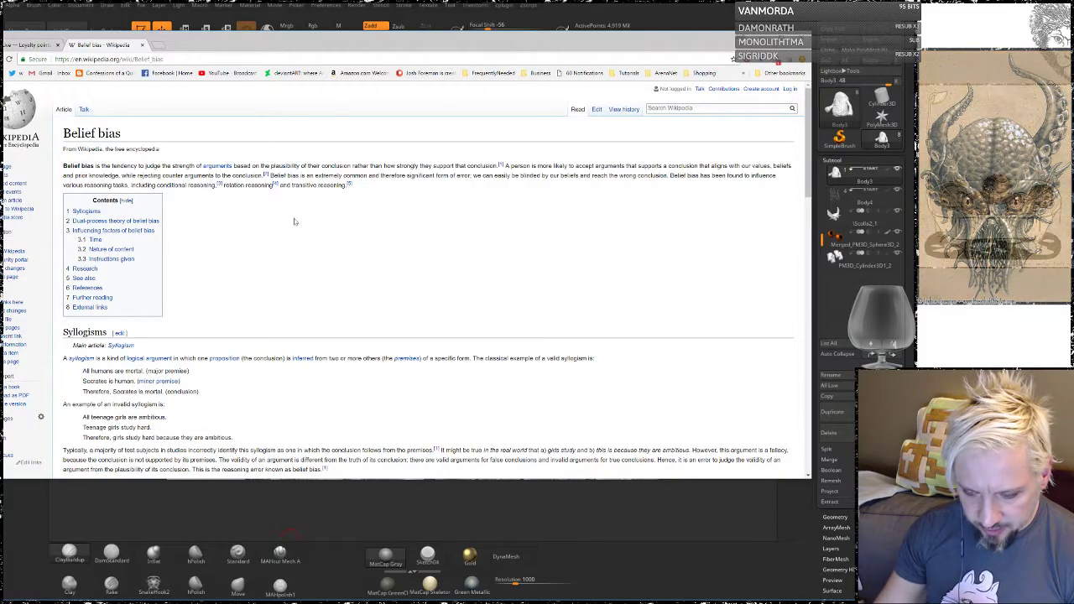
scroll(294, 223, "down", 1)
scroll(297, 225, "up", 1)
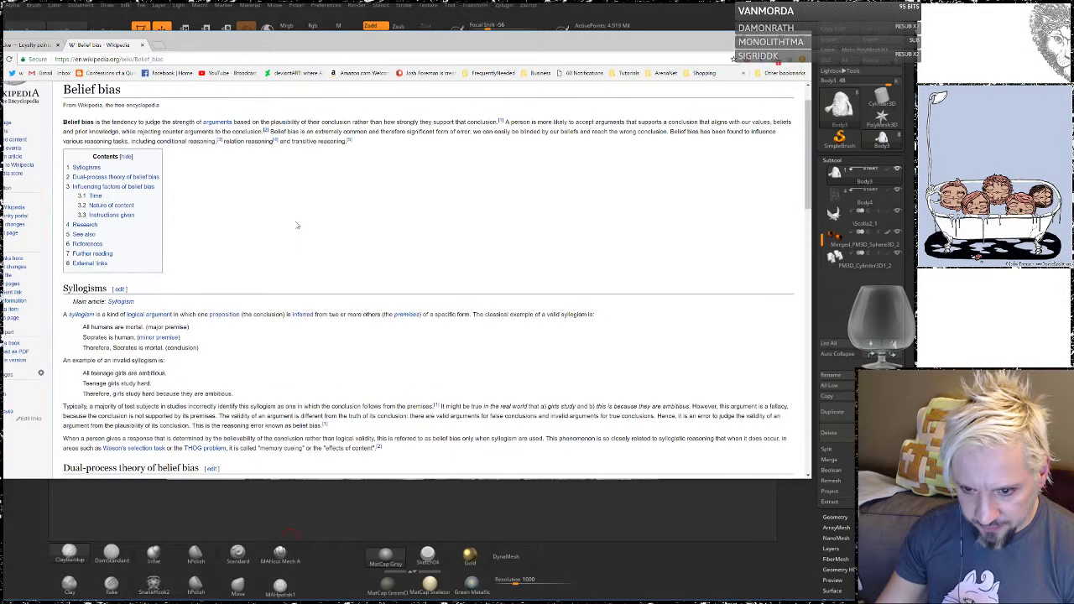
scroll(296, 225, "down", 1)
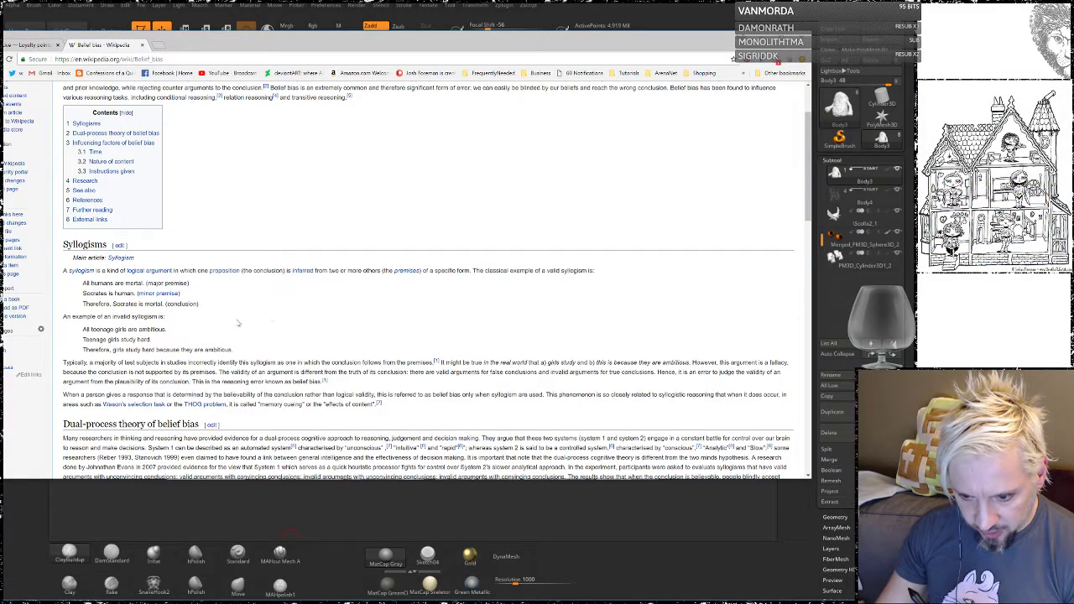
scroll(287, 295, "down", 1)
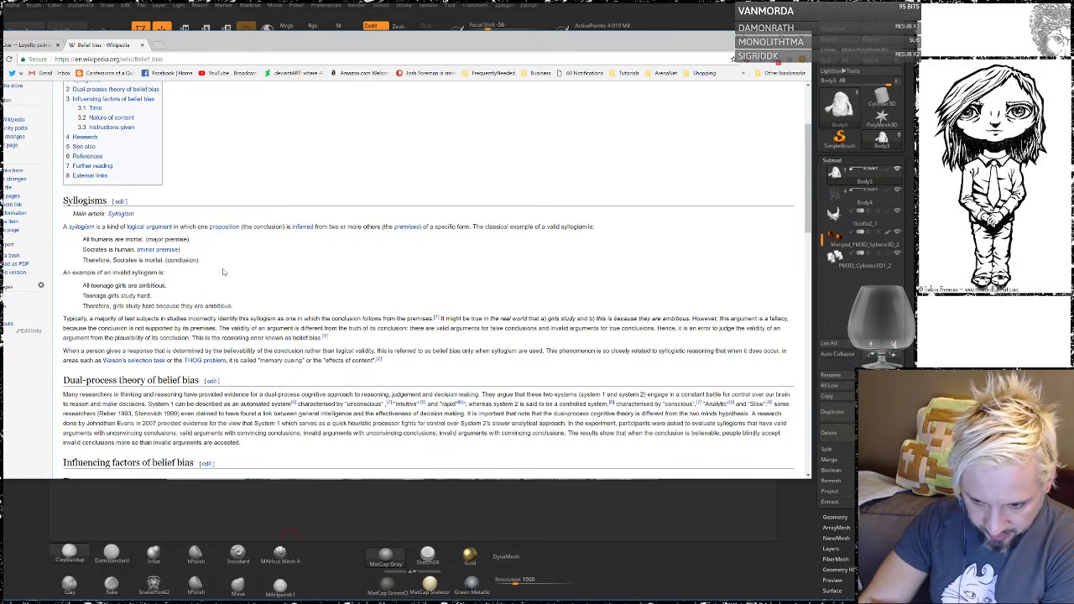
scroll(226, 271, "down", 2)
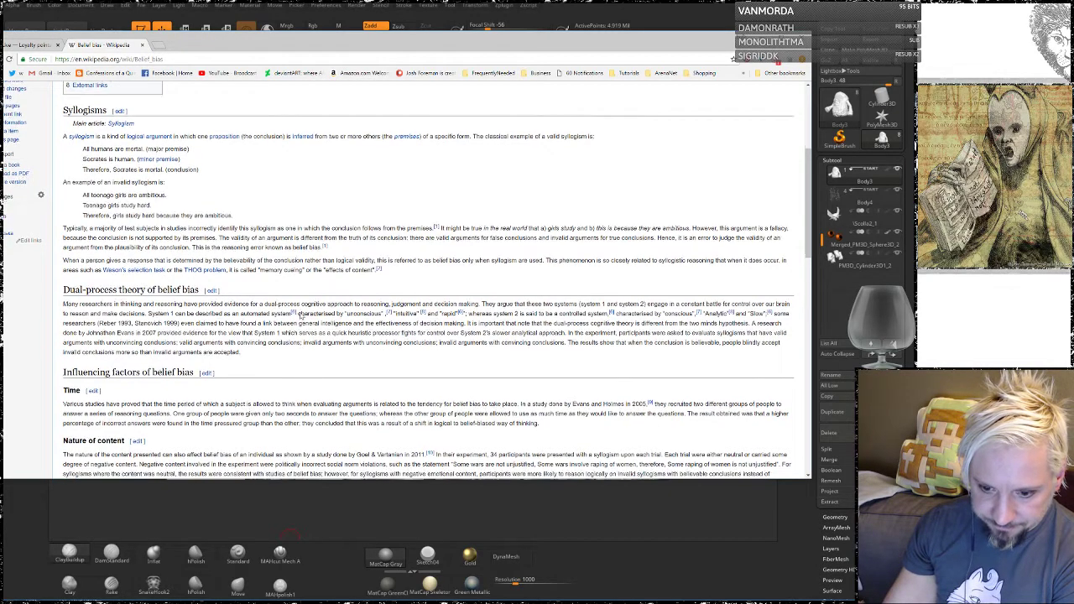
scroll(300, 315, "down", 1)
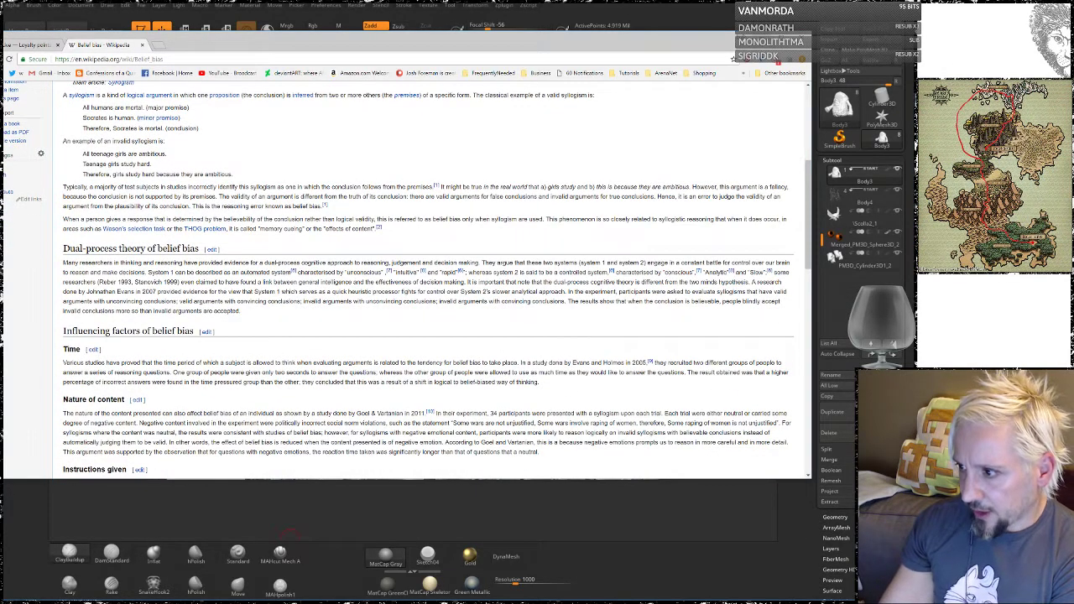
Step: Return to ZBrush and build a ClayBuildup fold at draw size 22 over the root of the spike above the smoothed hollows
key("alt+Tab")
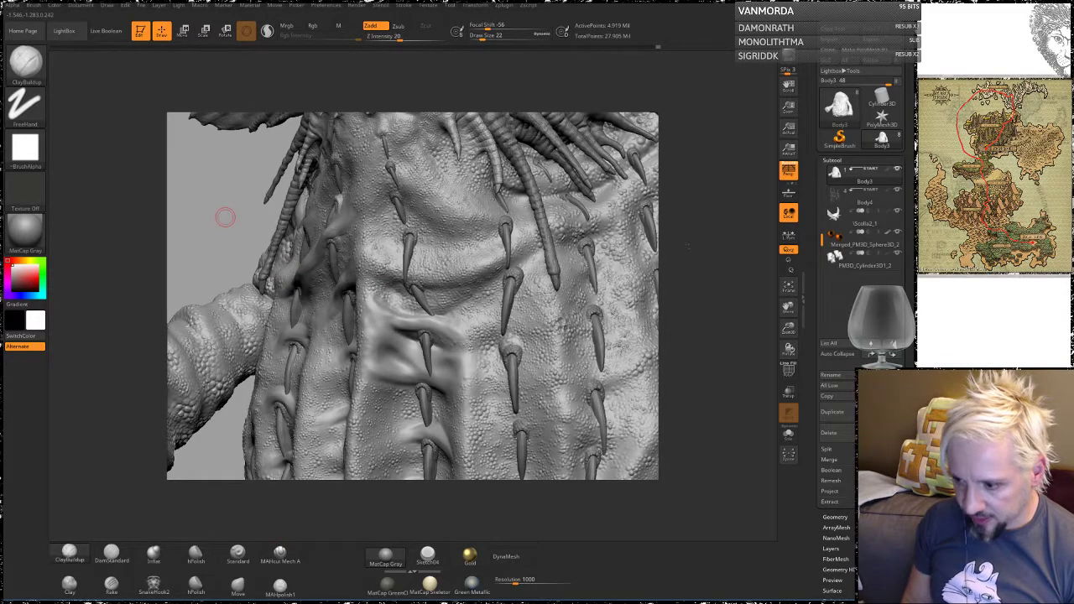
left_click_drag(225, 219, 654, 270)
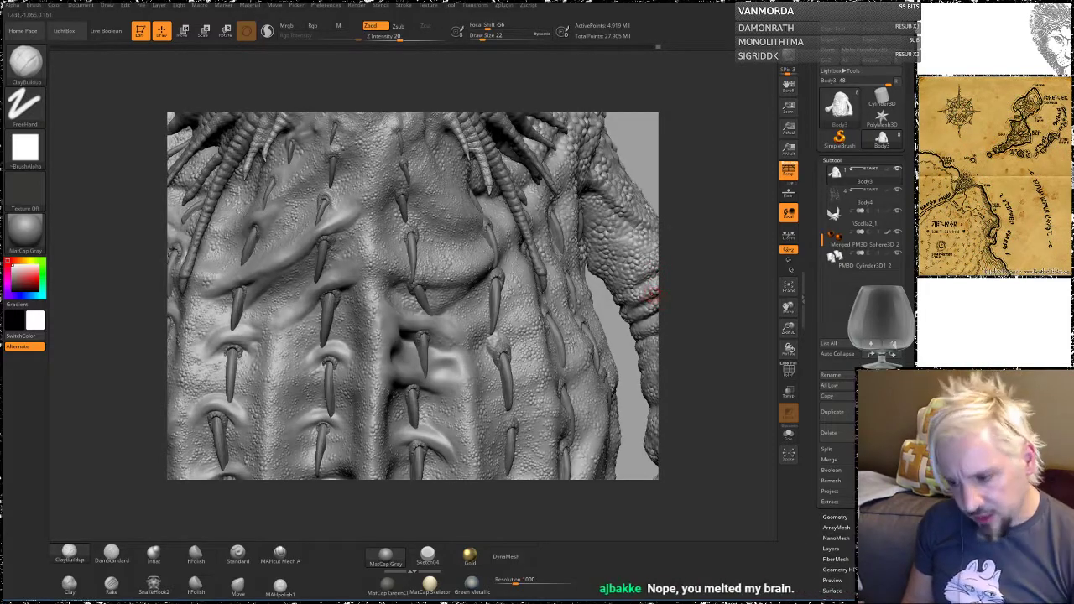
mouse_move(707, 330)
left_mouse_down("alt")
mouse_move(707, 286)
mouse_move(708, 349)
left_mouse_up("alt")
mouse_move(708, 290)
left_mouse_down()
mouse_move(705, 231)
mouse_move(699, 293)
left_mouse_up()
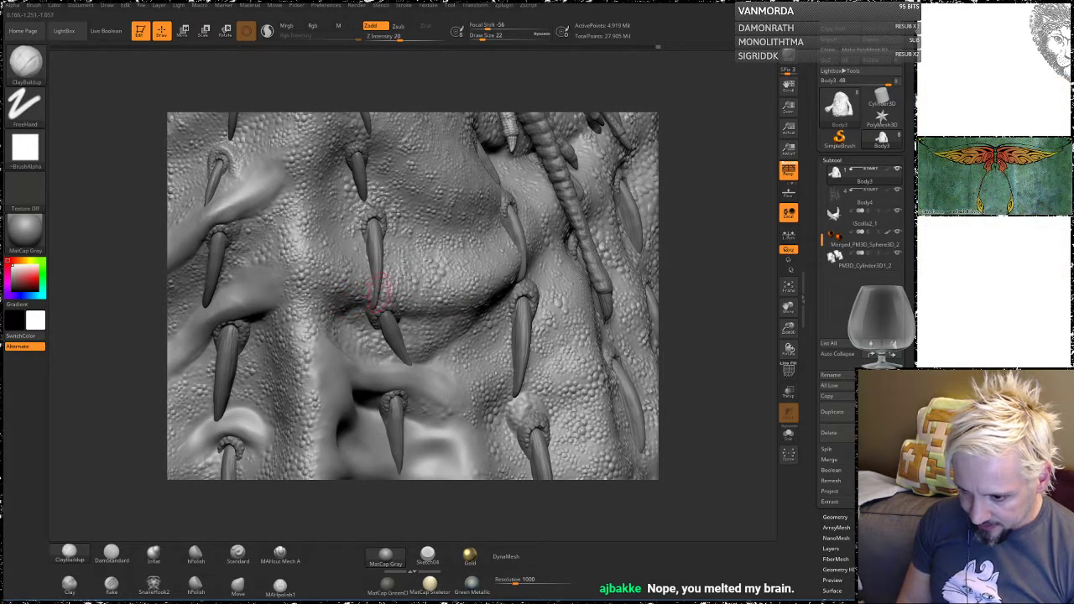
mouse_move(377, 290)
left_mouse_down()
mouse_move(347, 309)
mouse_move(403, 303)
mouse_move(369, 294)
mouse_move(437, 300)
mouse_move(366, 309)
mouse_move(410, 285)
mouse_move(430, 290)
left_mouse_up()
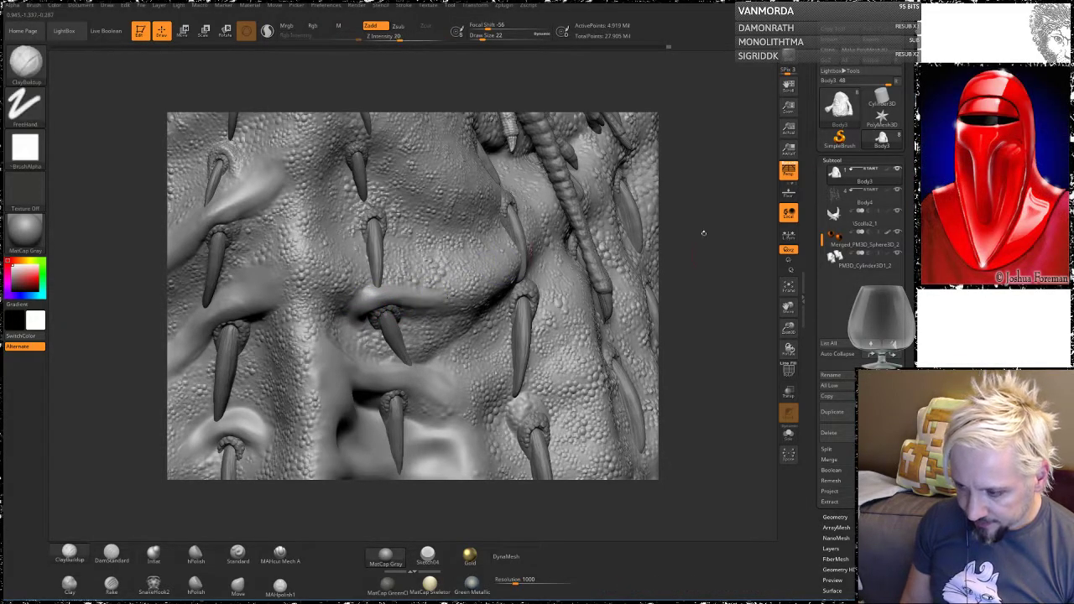
Step: Build a curved ClayBuildup fold over the root of the next spike up the row and smooth its trailing end
left_click_drag(706, 226, 704, 289, "alt")
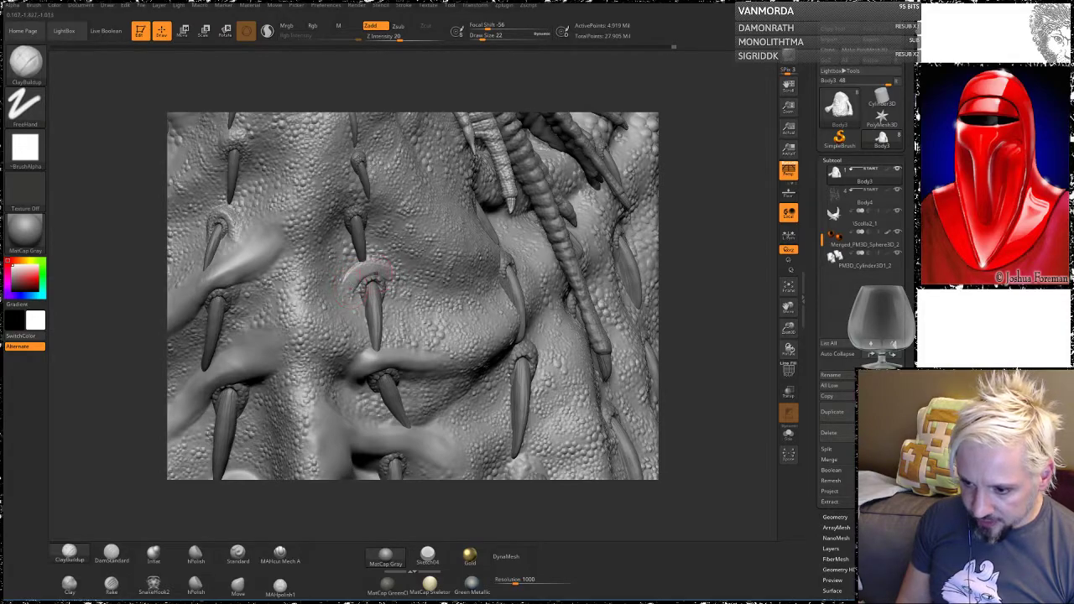
mouse_move(378, 272)
left_mouse_down()
mouse_move(413, 282)
mouse_move(348, 299)
mouse_move(406, 267)
left_mouse_up()
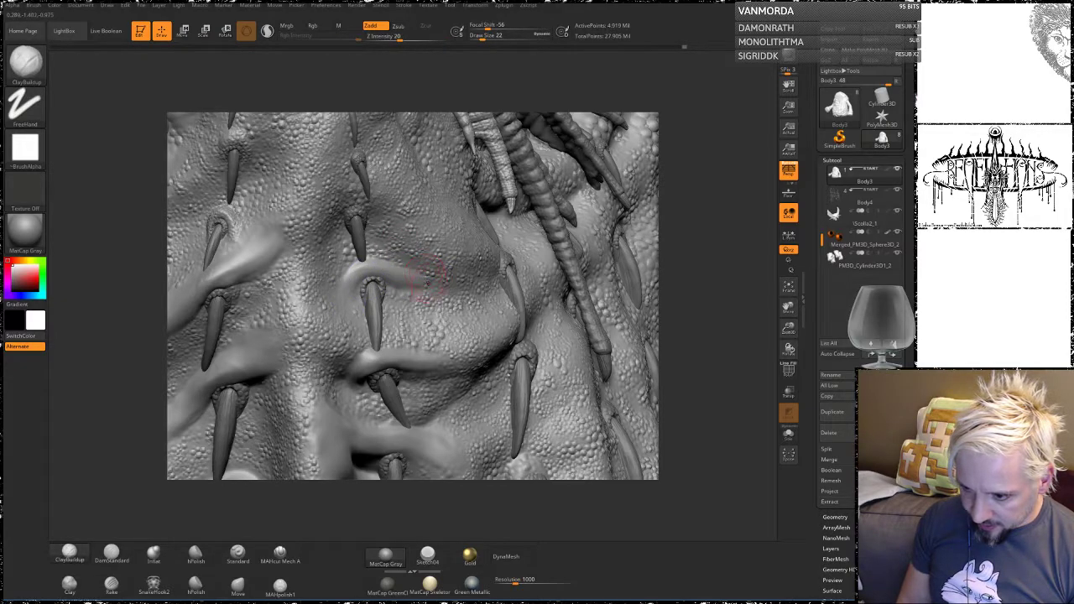
left_click_drag(359, 274, 414, 285)
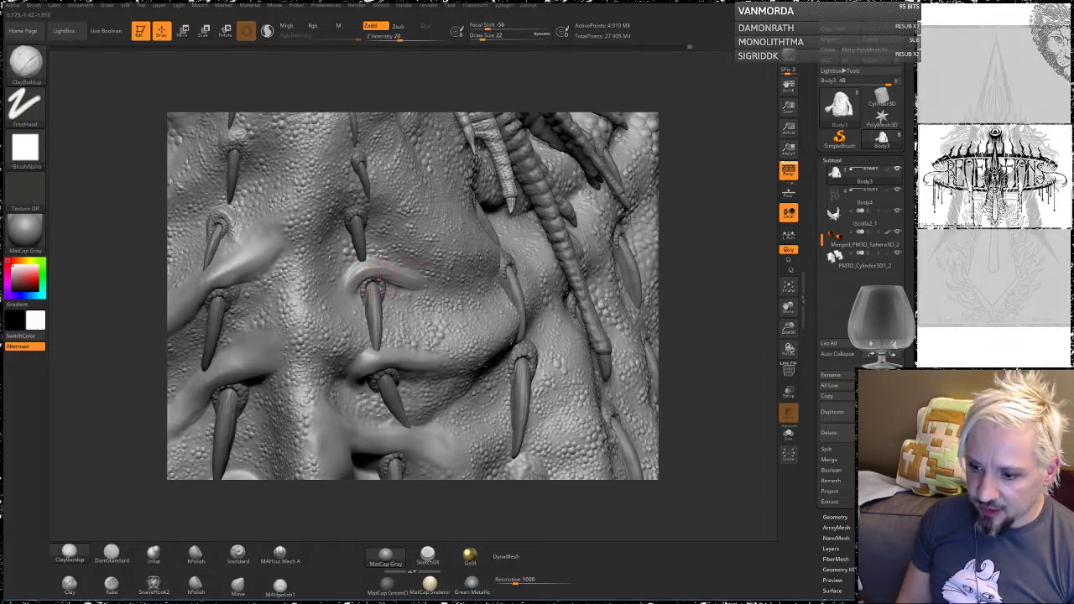
key("shift")
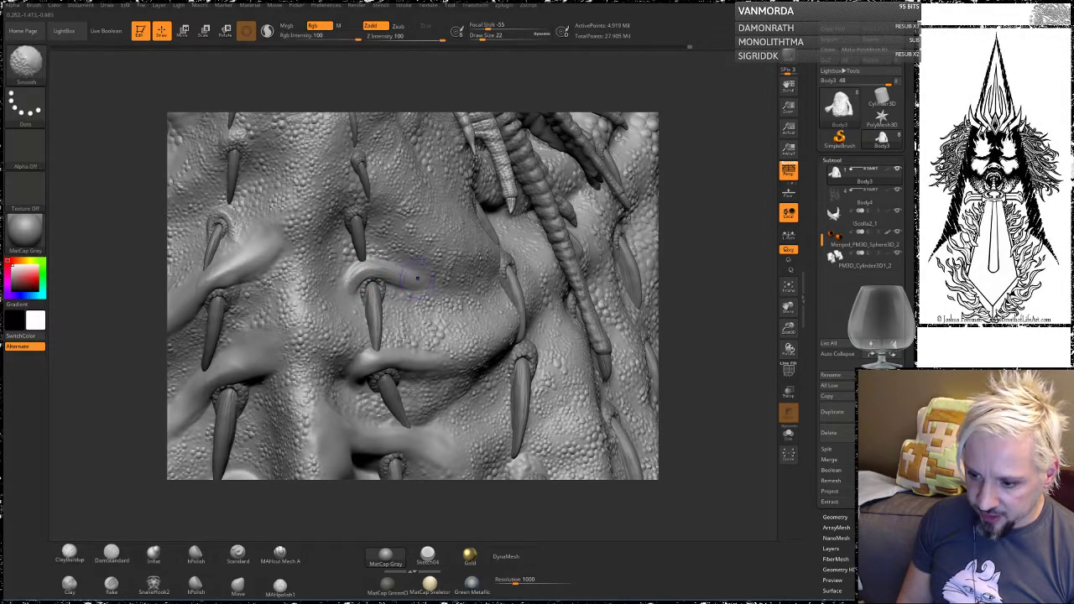
mouse_move(417, 278)
left_mouse_down("shift")
mouse_move(347, 295)
mouse_move(386, 269)
left_mouse_up("shift")
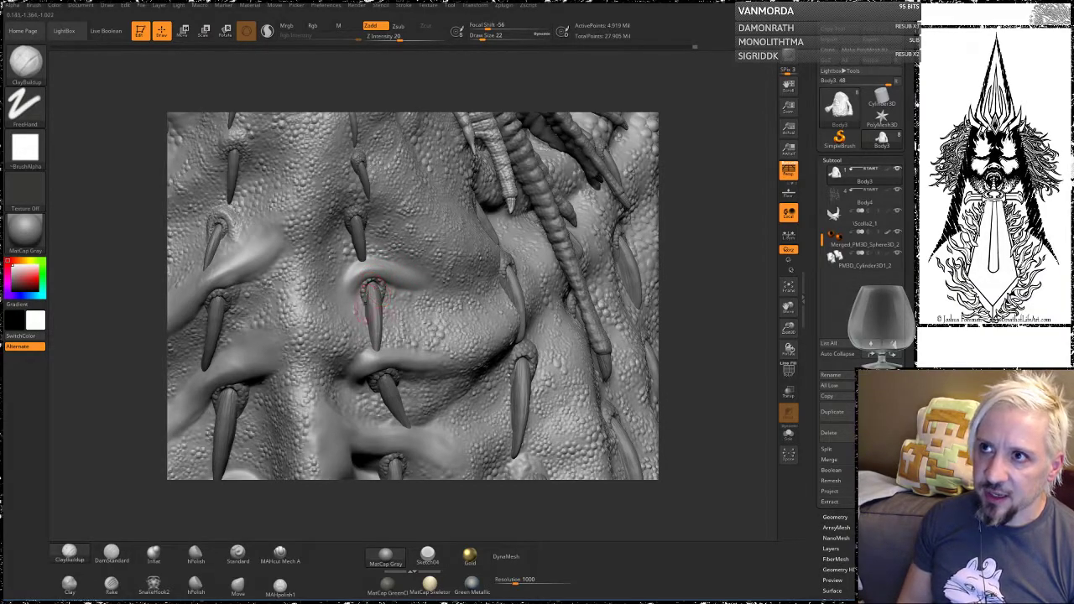
Step: Build curved ClayBuildup folds at draw size 22 over the roots of the next two spikes up the row
mouse_move(707, 272)
left_mouse_down()
mouse_move(734, 276)
mouse_move(742, 331)
left_mouse_up()
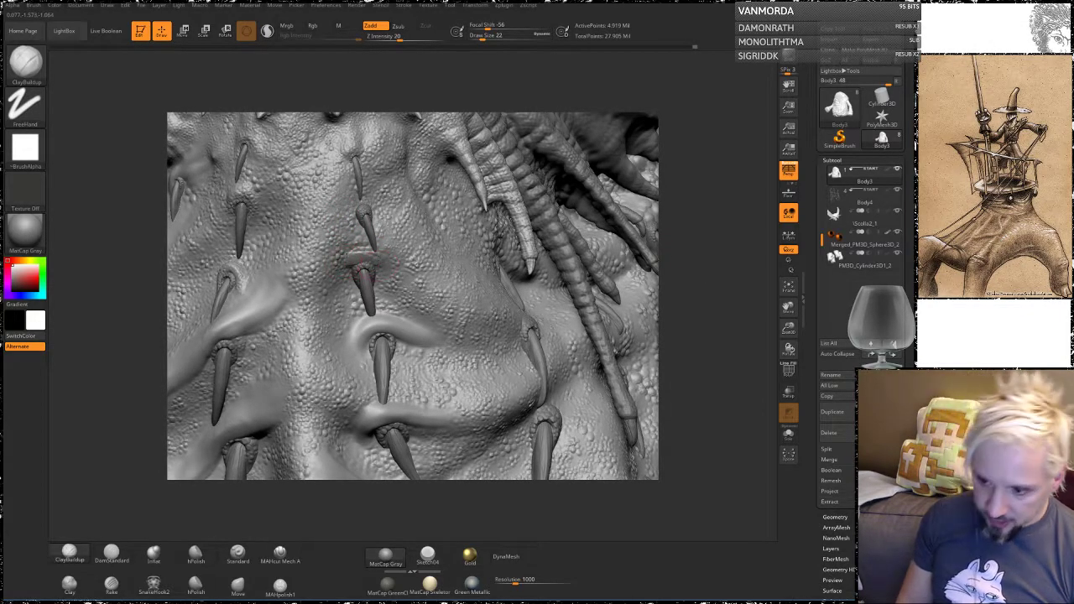
mouse_move(383, 262)
left_mouse_down()
mouse_move(413, 269)
mouse_move(346, 257)
mouse_move(390, 259)
mouse_move(406, 272)
mouse_move(368, 257)
mouse_move(334, 271)
mouse_move(410, 272)
left_mouse_up()
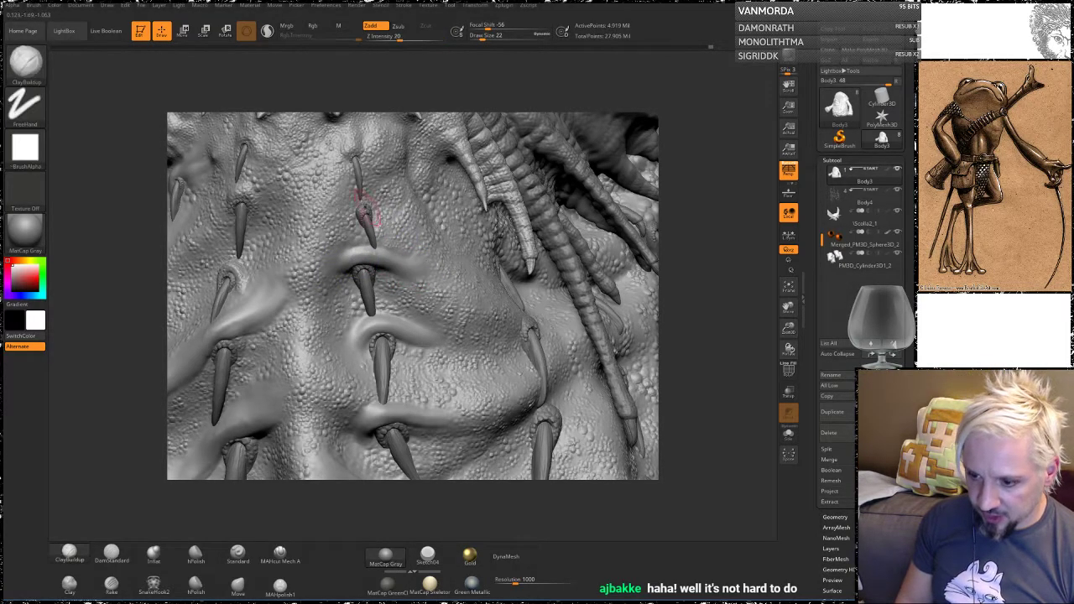
mouse_move(689, 239)
left_mouse_down()
mouse_move(698, 232)
mouse_move(704, 289)
left_mouse_up()
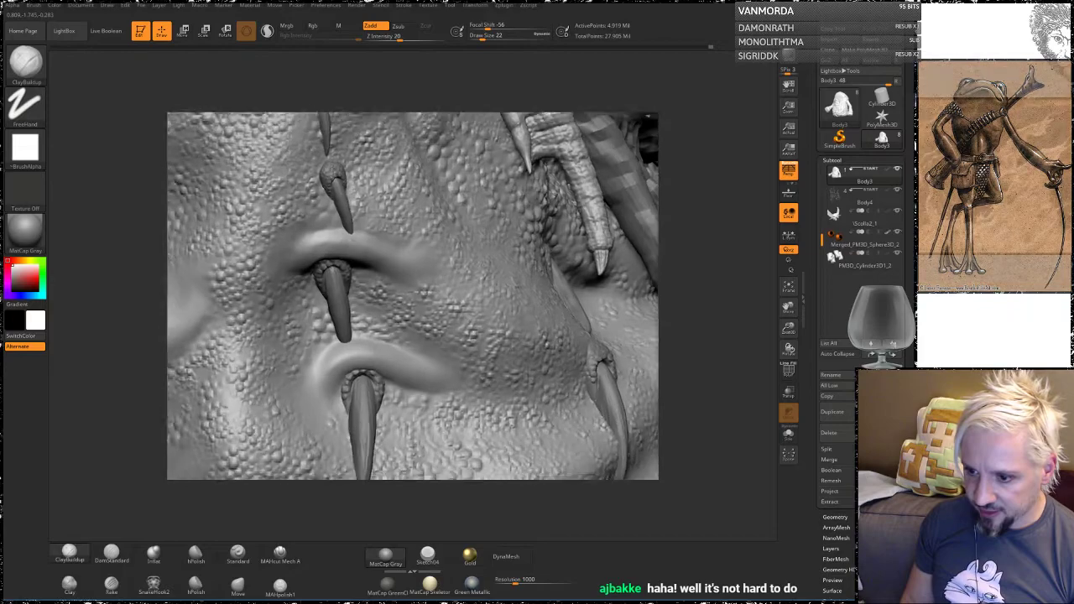
mouse_move(703, 193)
left_mouse_down()
mouse_move(698, 175)
mouse_move(704, 320)
left_mouse_up()
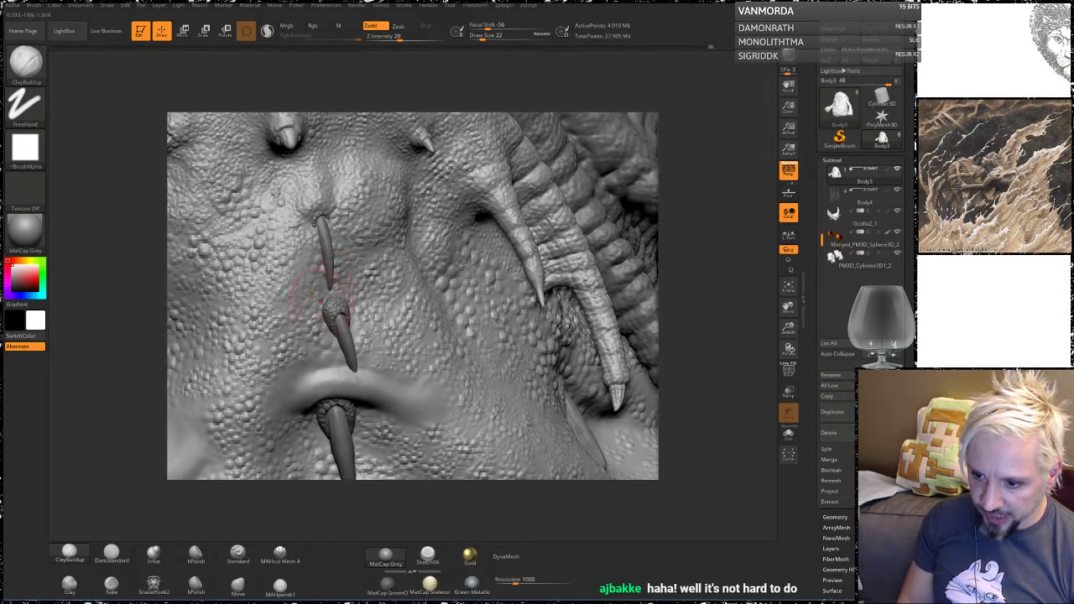
mouse_move(316, 297)
left_mouse_down()
mouse_move(329, 291)
mouse_move(327, 299)
left_mouse_up()
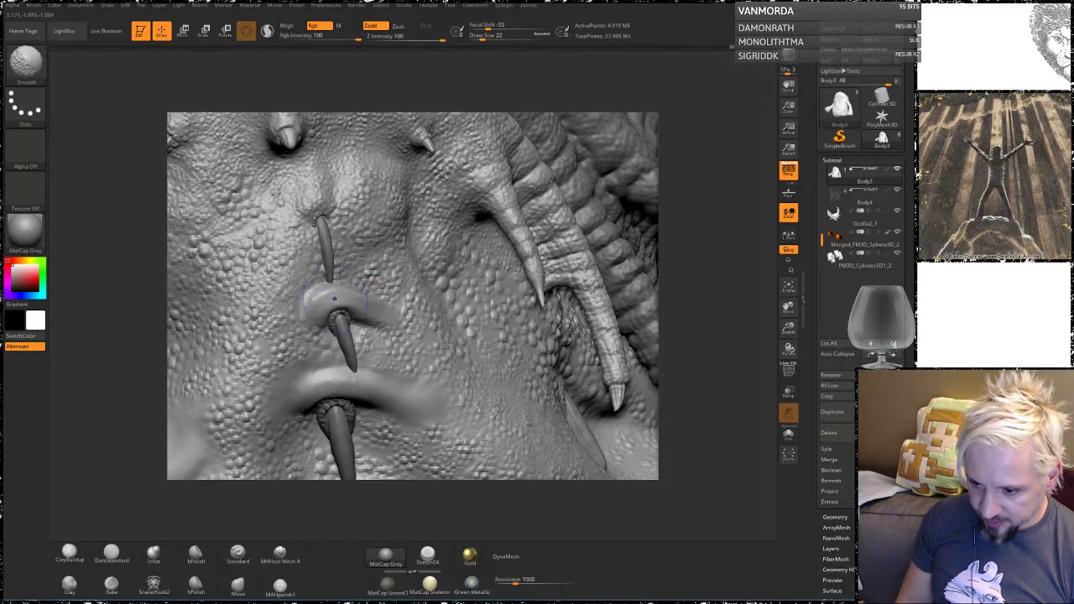
Step: Reduce the draw size to 13 and smooth the uppermost new fold and its trailing end into the scales
key("space")
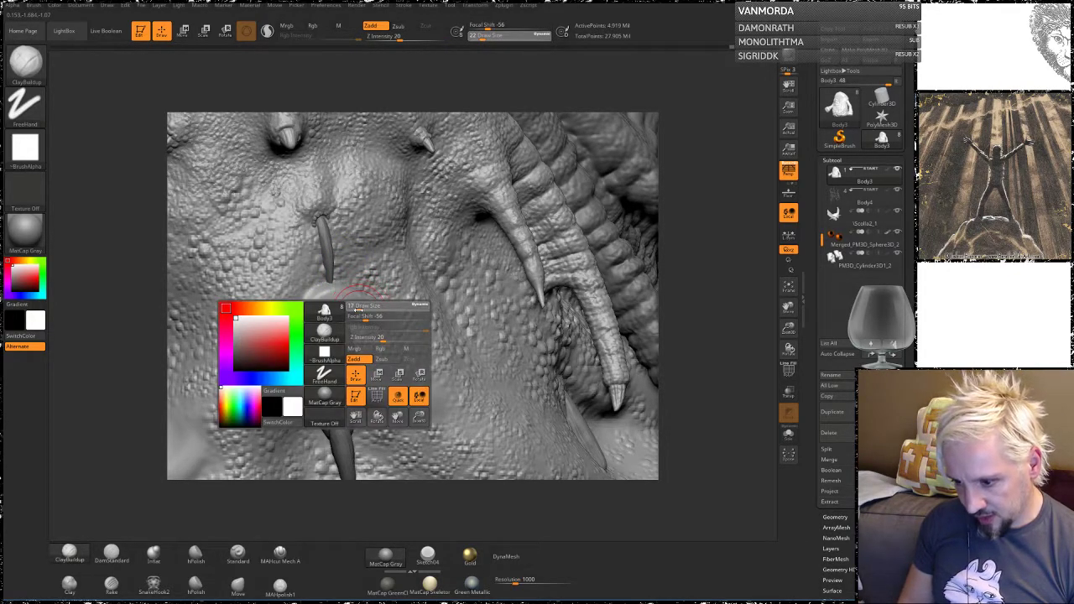
left_click_drag(357, 308, 349, 309)
key("shift")
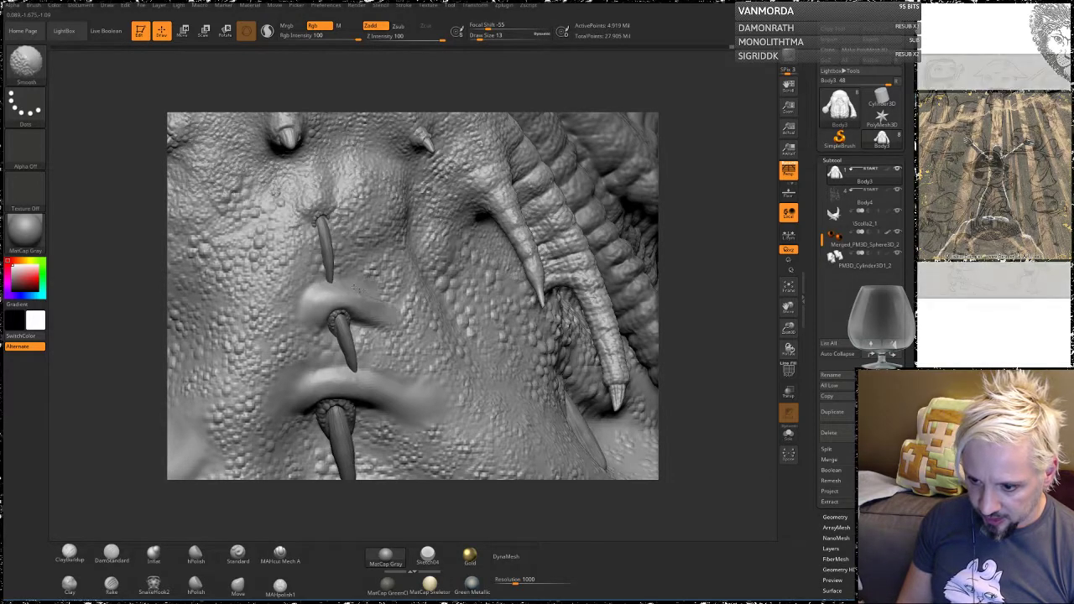
left_click_drag(339, 294, 360, 286, "shift")
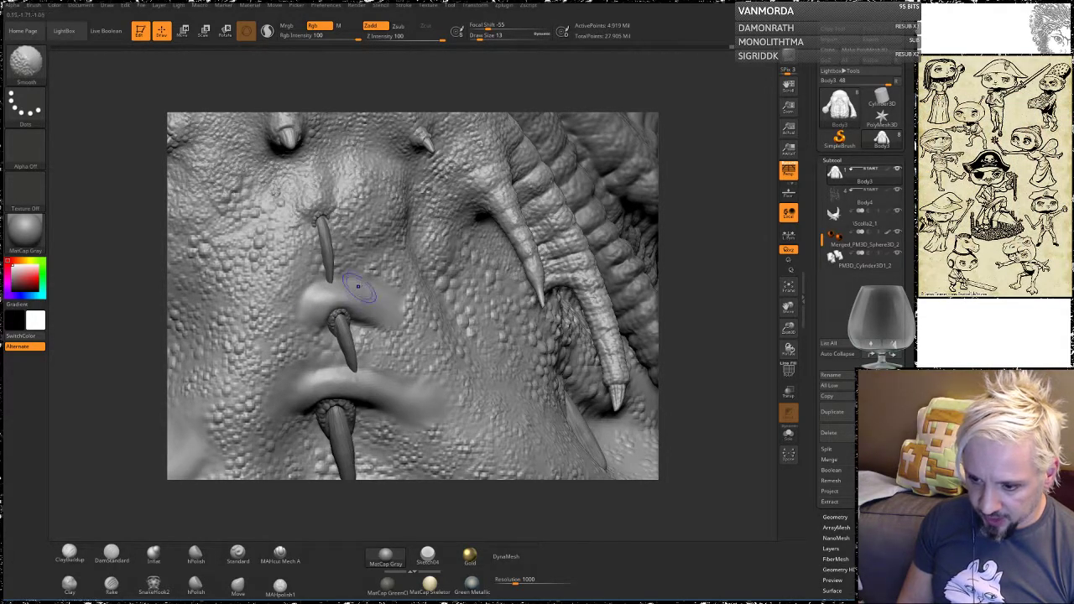
Step: Turn on subtool transparency and build a ClayBuildup fold over the root of the spike in the neighbouring row, beside the hanging tentacles
mouse_move(689, 235)
left_mouse_down()
mouse_move(700, 285)
mouse_move(675, 176)
left_mouse_up()
mouse_move(686, 237)
left_mouse_down()
mouse_move(688, 293)
mouse_move(673, 251)
mouse_move(707, 293)
mouse_move(444, 307)
left_mouse_up()
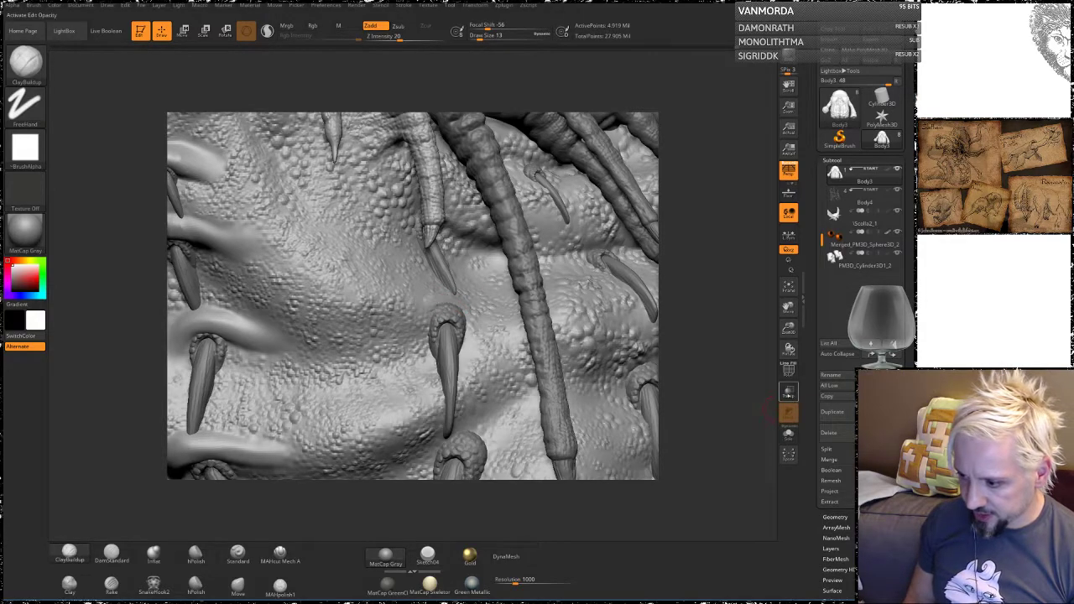
left_click(788, 391)
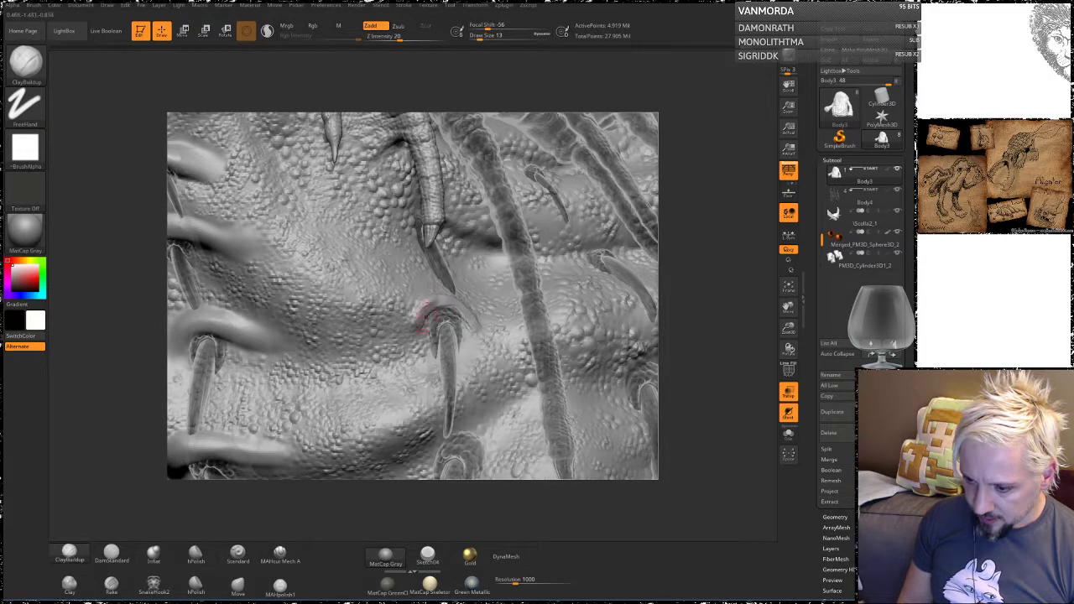
Step: Raise the draw size to 18, thicken the fold over the neighbouring row's spike, and smooth it into the surrounding skin
key("space")
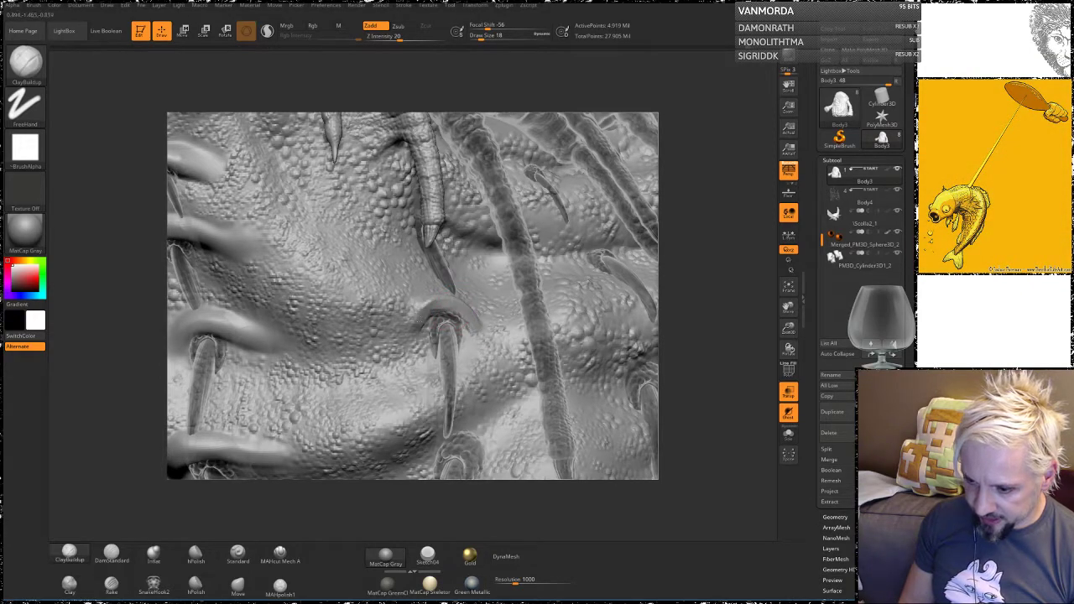
mouse_move(698, 237)
left_mouse_down()
mouse_move(739, 264)
mouse_move(739, 281)
left_mouse_up()
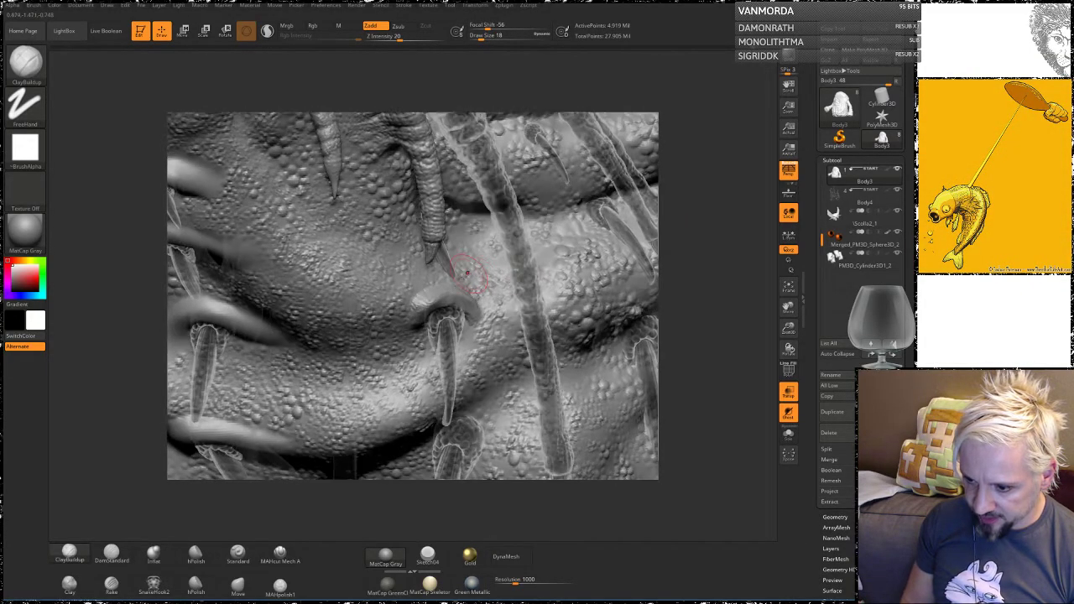
left_click_drag(458, 294, 436, 299, "shift")
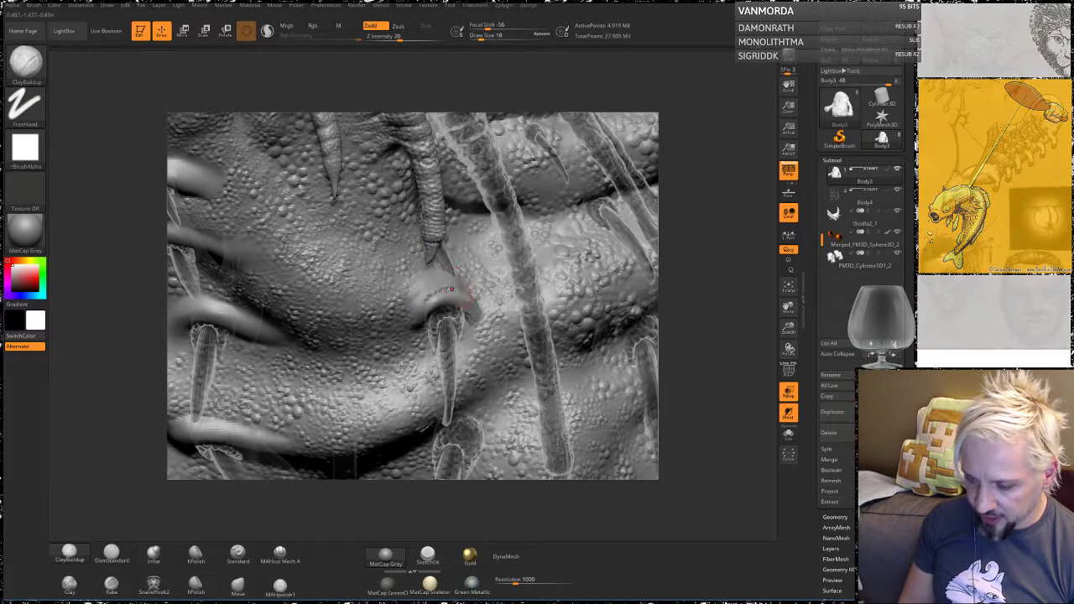
key("shift")
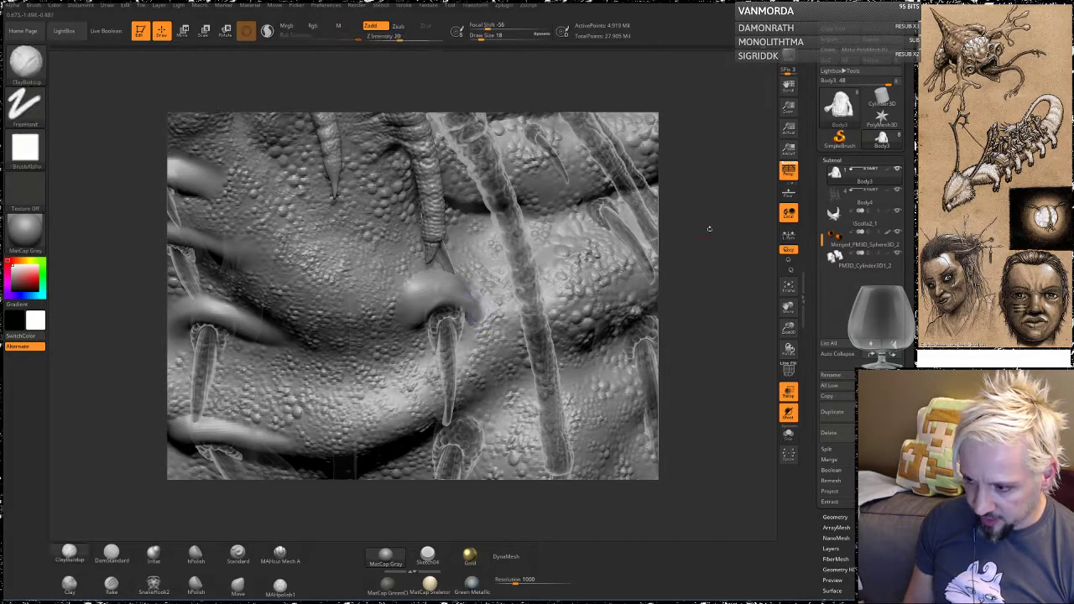
mouse_move(475, 302)
right_mouse_down()
mouse_move(537, 304)
mouse_move(499, 290)
mouse_move(462, 293)
right_mouse_up()
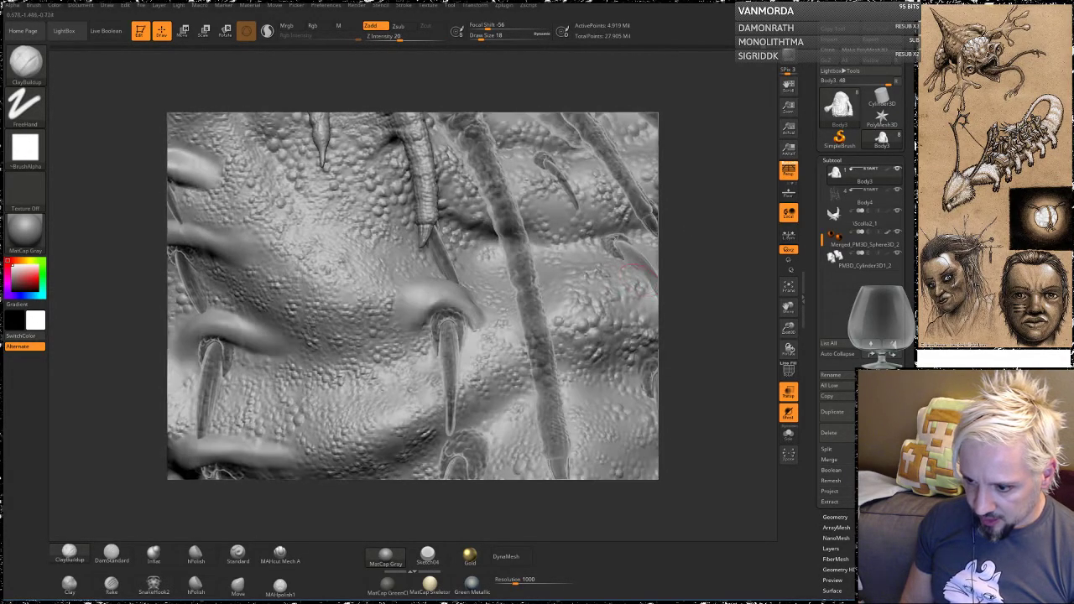
key("shift")
left_click_drag(472, 314, 482, 332, "shift")
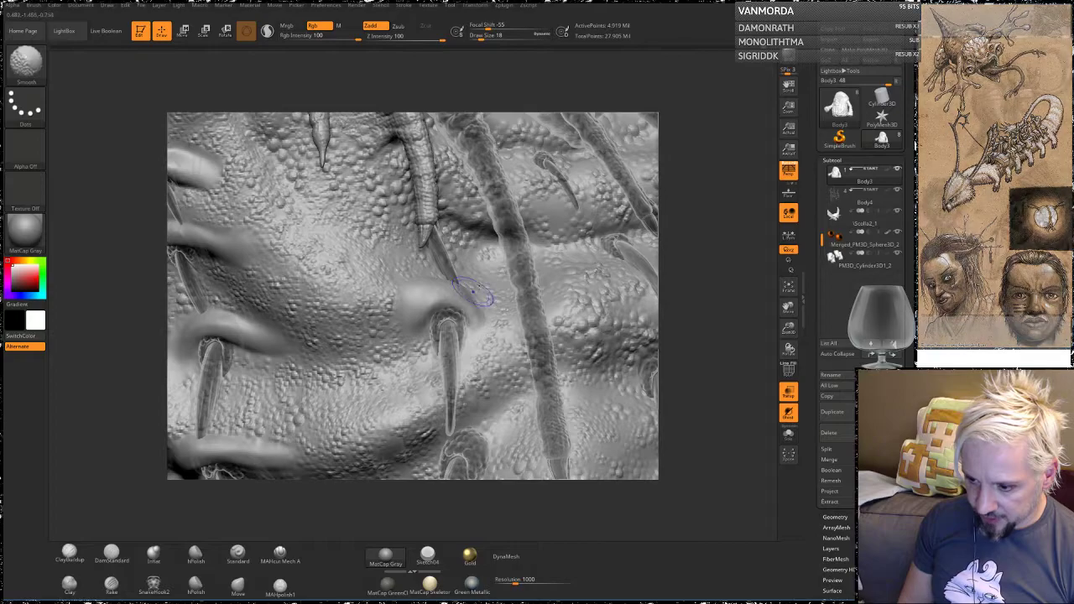
mouse_move(696, 235)
left_mouse_down()
mouse_move(685, 267)
mouse_move(690, 252)
mouse_move(694, 270)
left_mouse_up()
left_click_drag(439, 286, 390, 286, "shift")
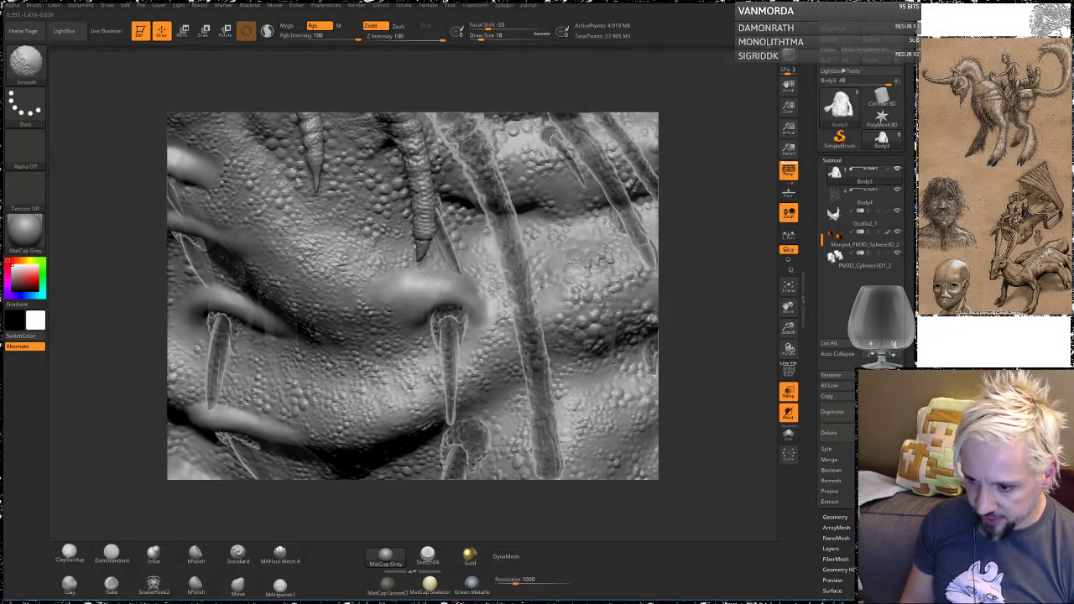
Step: Enable Sculptris Pro and extend the fold into a long ridge past both sides of the spike root, smoothing its ends
left_click_drag(706, 298, 699, 295)
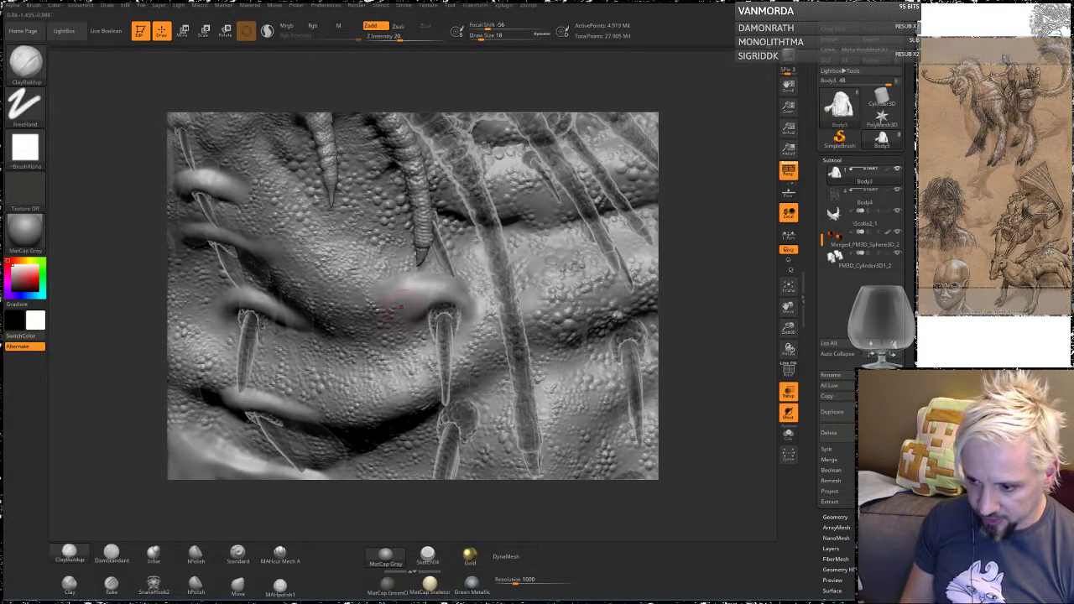
mouse_move(406, 291)
left_mouse_down()
mouse_move(443, 296)
mouse_move(384, 289)
mouse_move(417, 298)
left_mouse_up()
left_click(267, 32)
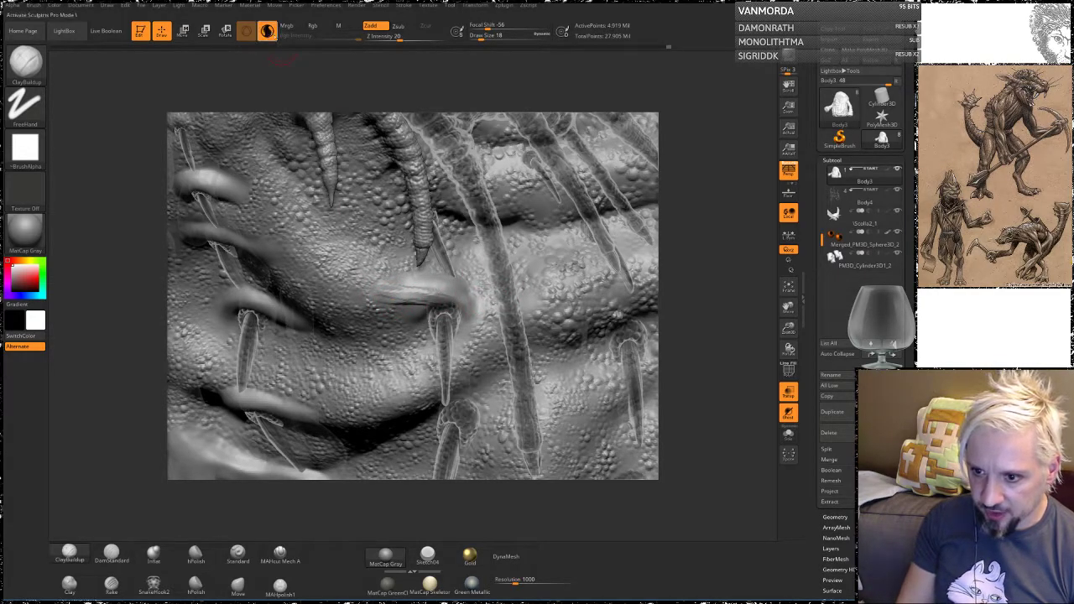
left_click_drag(430, 288, 441, 290)
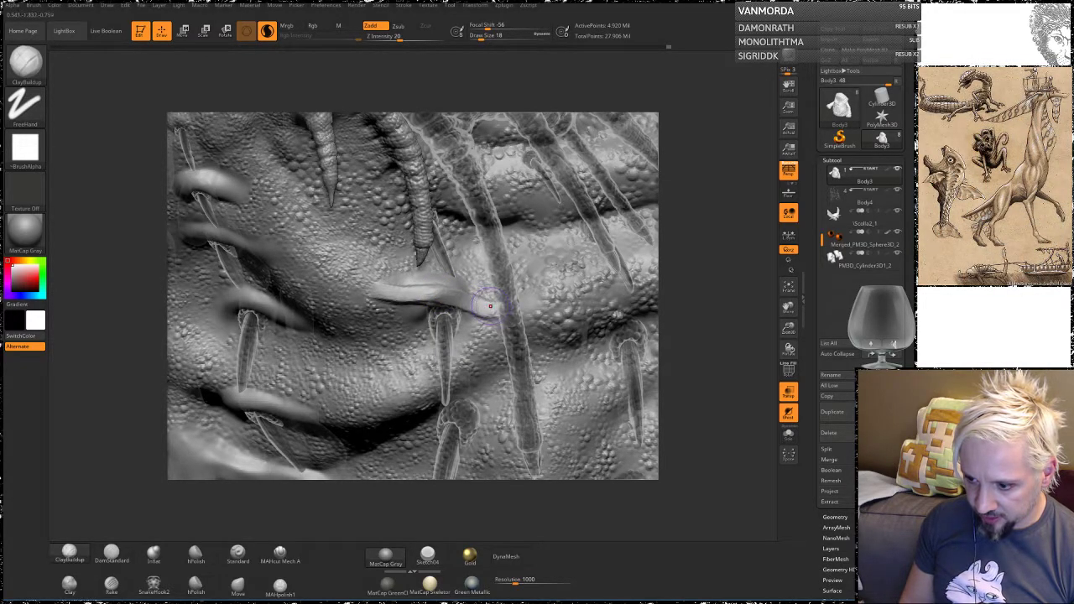
key("shift")
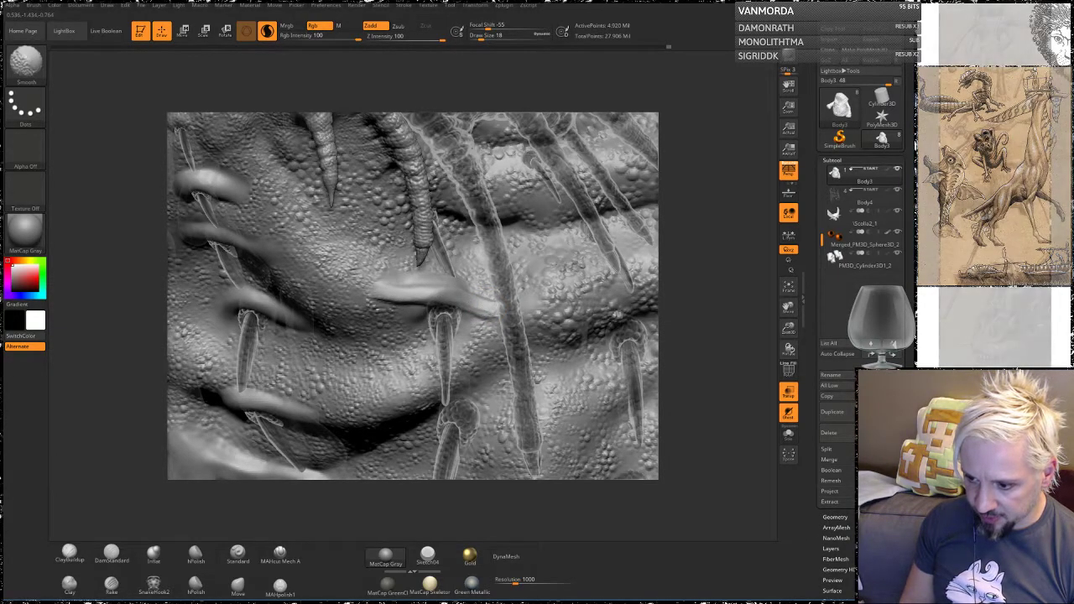
left_click_drag(724, 282, 718, 267)
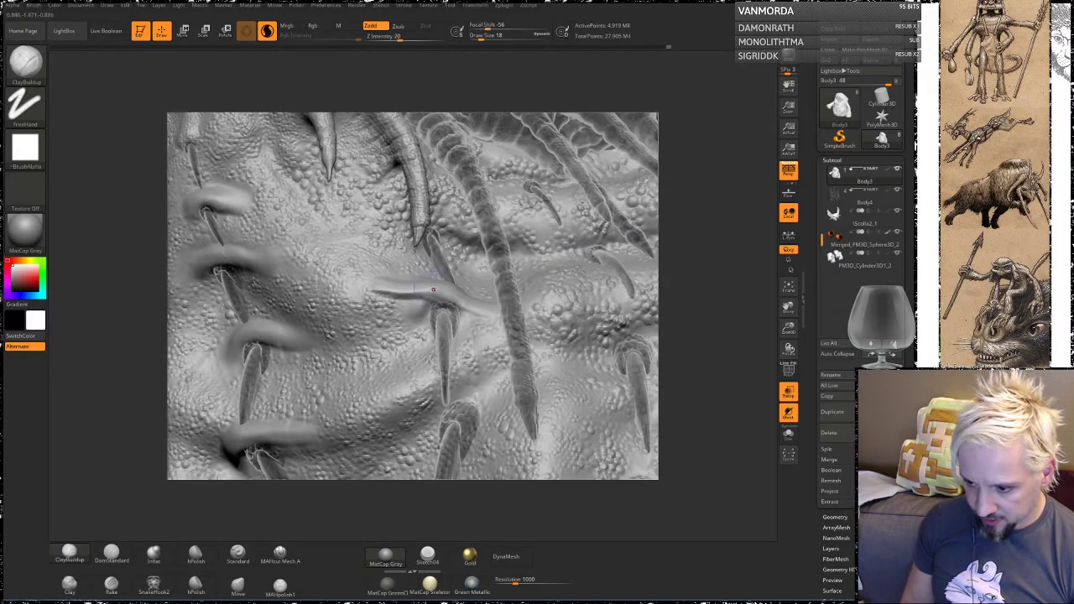
key("shift")
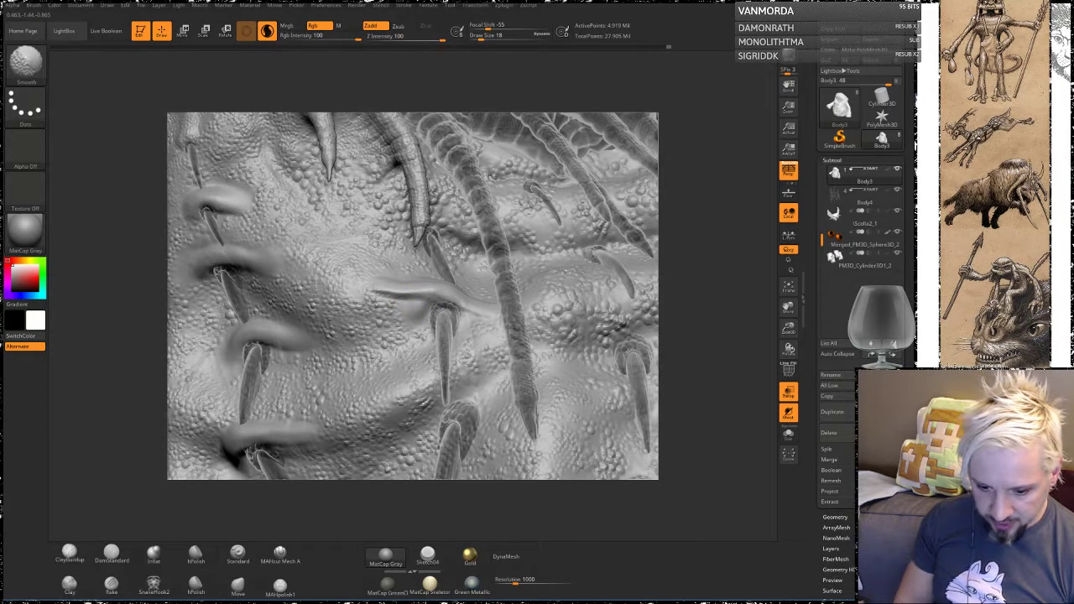
Step: Disable Sculptris Pro and refine the skin beneath the long fold with ClayBuildup at draw size 12, smoothing the ridge
key("b")
left_click(267, 33)
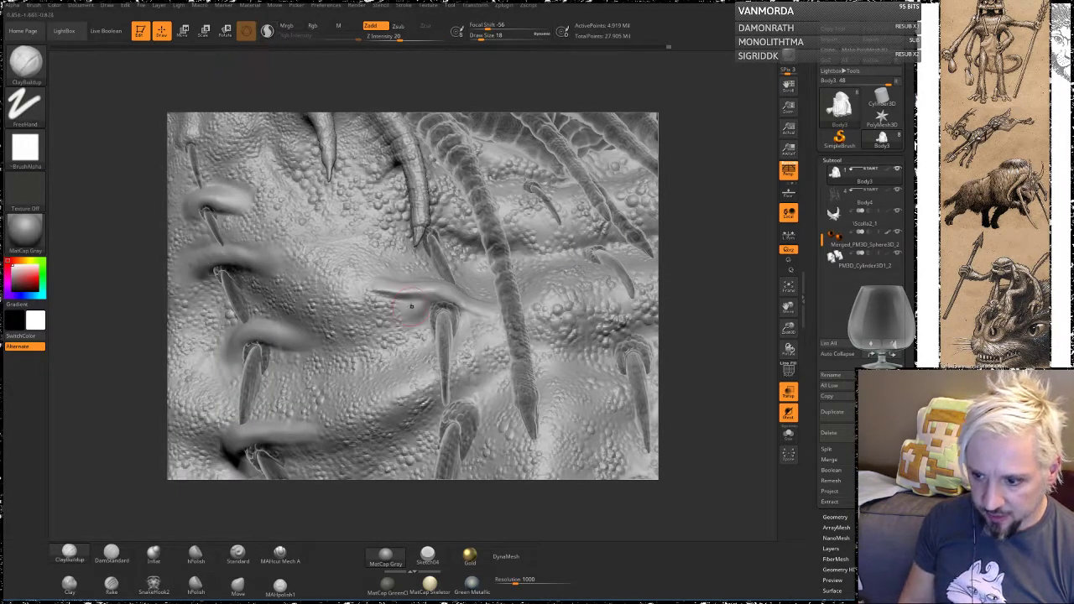
key("space")
left_click_drag(418, 313, 401, 307)
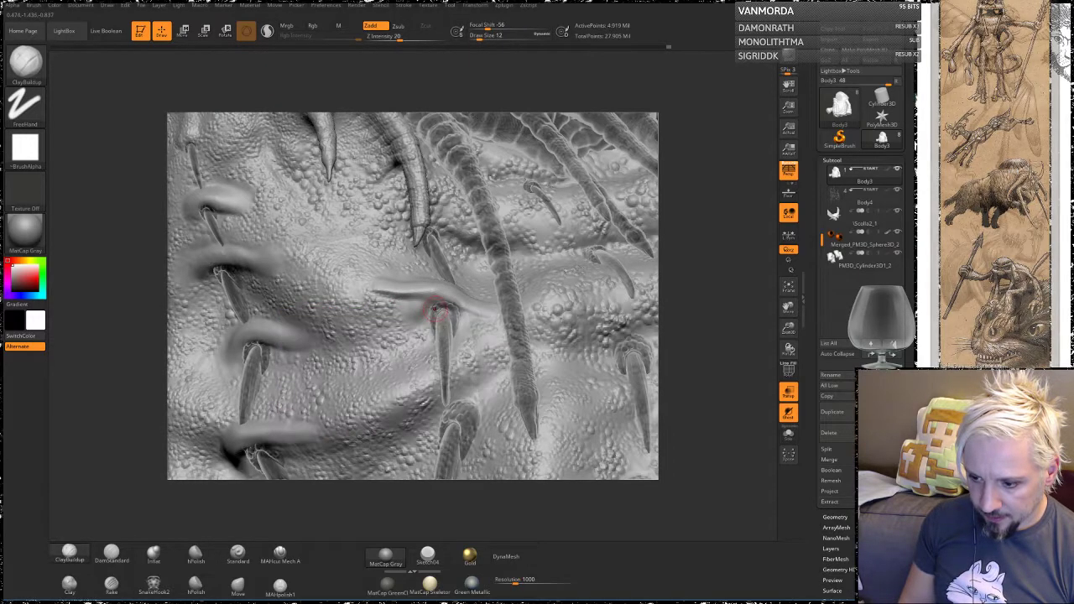
left_click(454, 311, "alt")
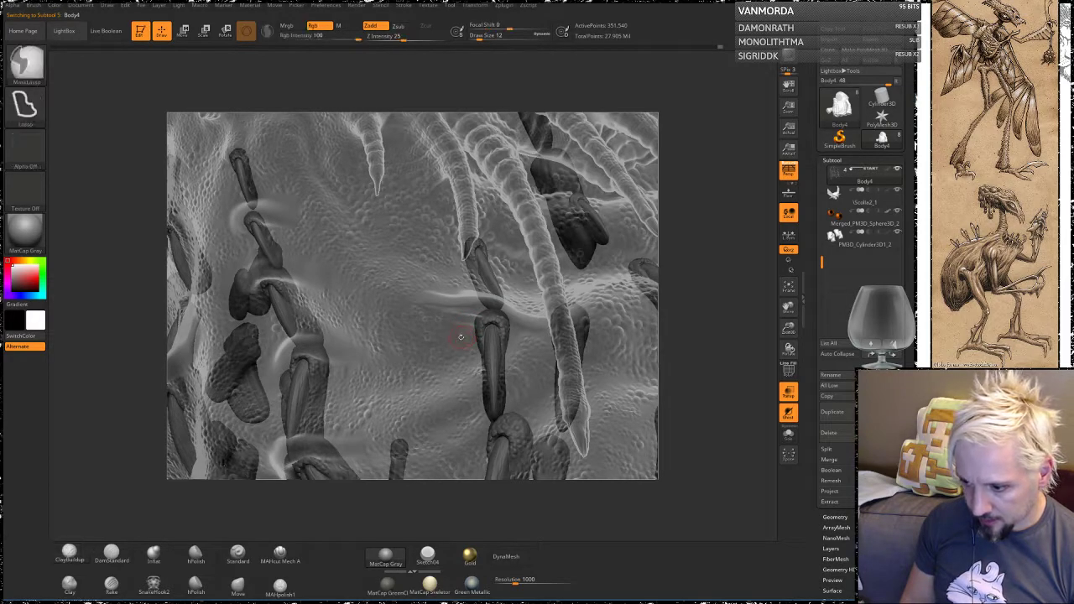
left_click(466, 333, "alt")
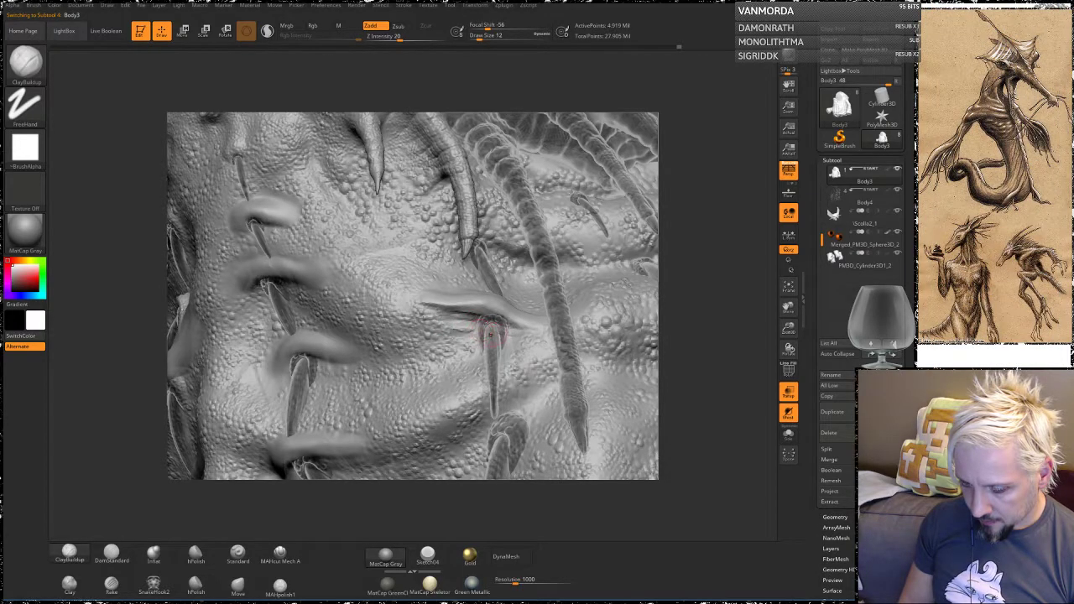
key("shift")
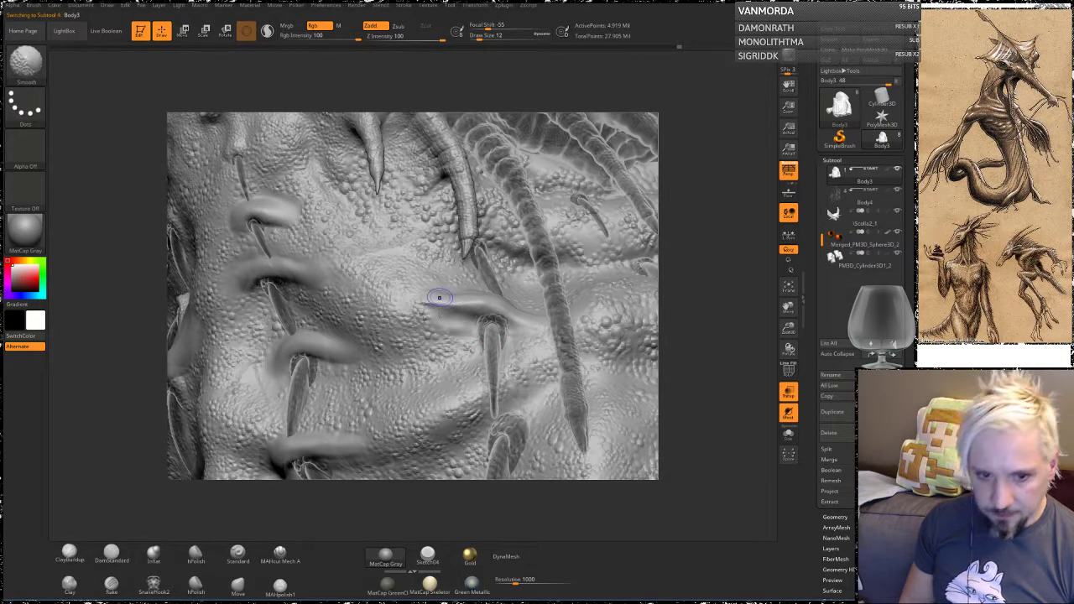
Step: Thicken the long fold and build a smaller ClayBuildup fold over the root of the next spike above it, partly behind the tentacle
mouse_move(707, 232)
left_mouse_down()
mouse_move(691, 192)
mouse_move(697, 232)
mouse_move(713, 217)
mouse_move(556, 260)
left_mouse_up()
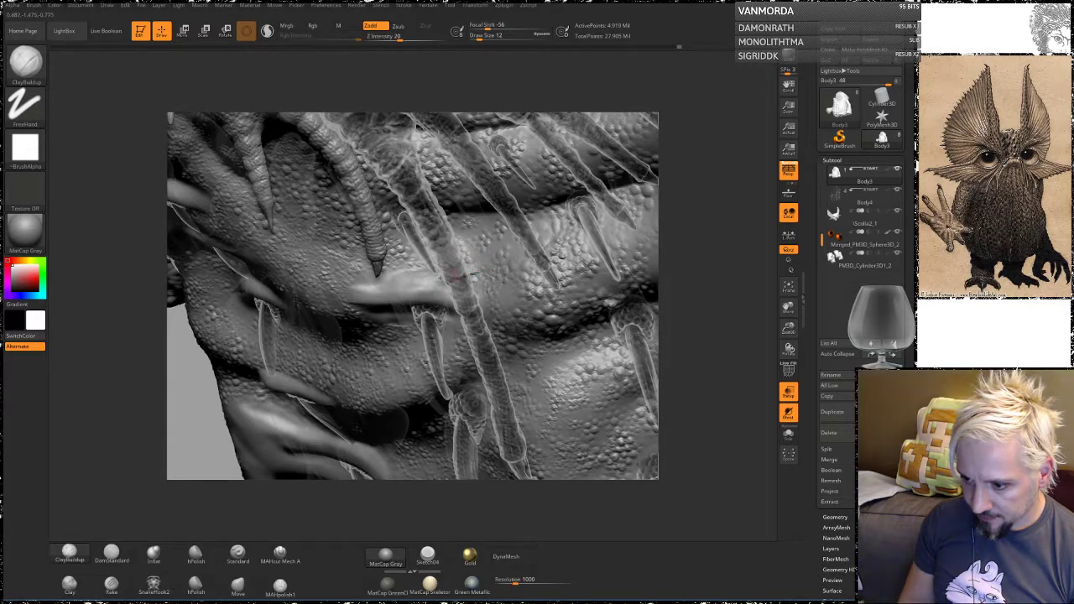
key("shift")
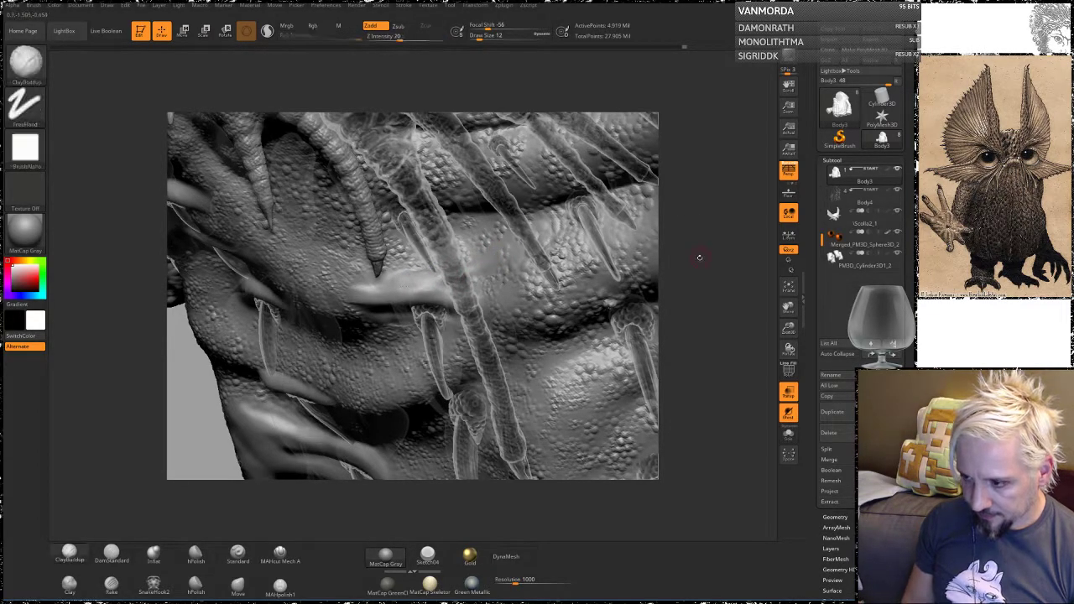
mouse_move(697, 257)
left_mouse_down()
mouse_move(683, 229)
mouse_move(714, 243)
mouse_move(695, 220)
mouse_move(692, 242)
mouse_move(672, 222)
mouse_move(696, 202)
mouse_move(678, 209)
left_mouse_up()
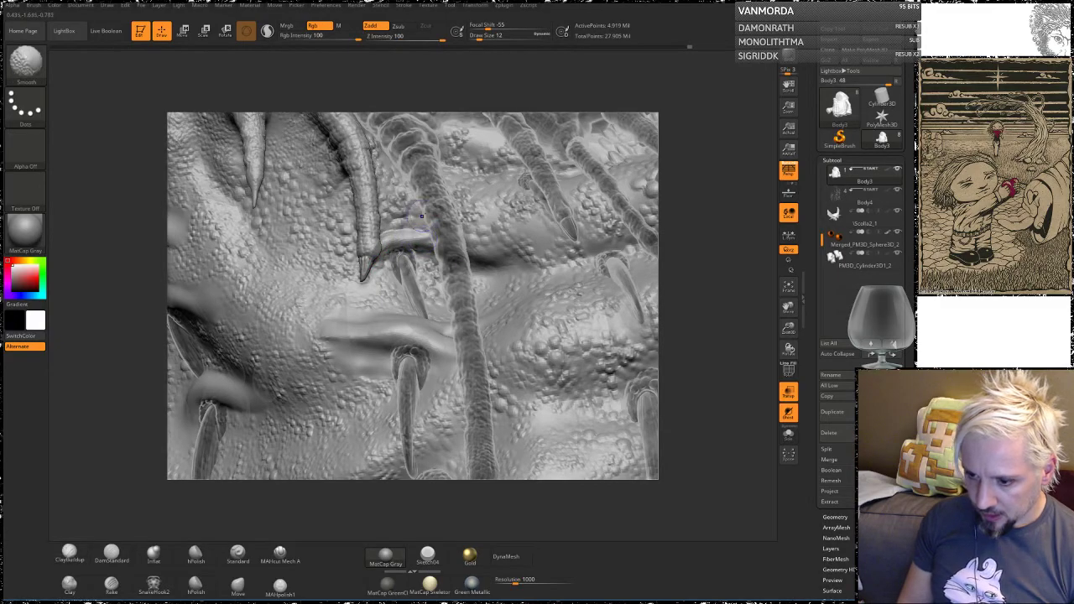
Step: Refine the small ClayBuildup fold over the upper spike's root beside the tentacle and smooth it into the surrounding scales
mouse_move(688, 230)
left_mouse_down()
mouse_move(701, 232)
mouse_move(693, 227)
mouse_move(687, 250)
left_mouse_up()
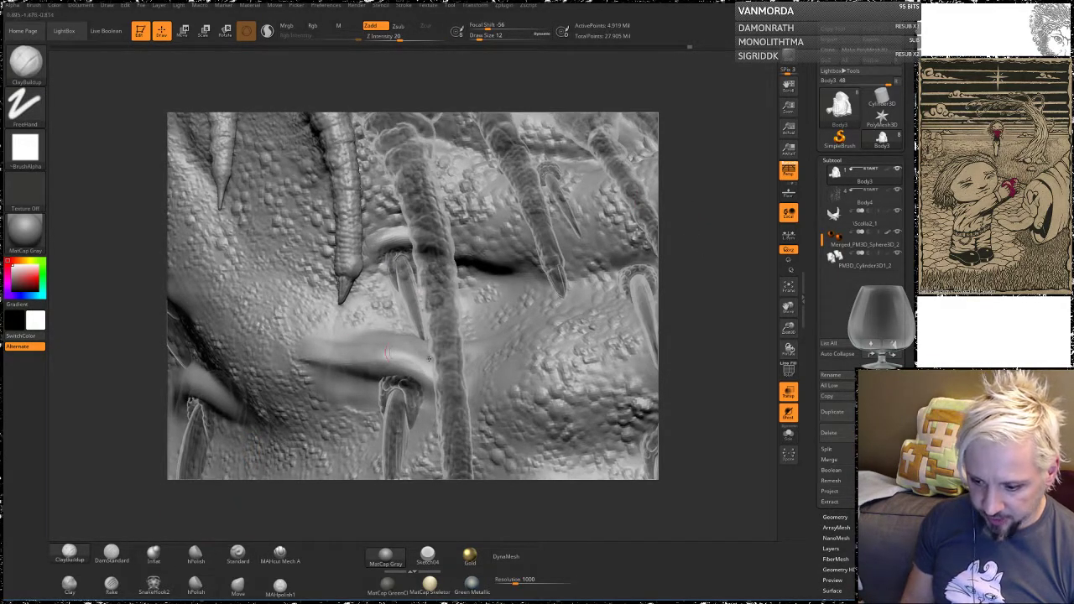
left_click_drag(726, 311, 728, 273)
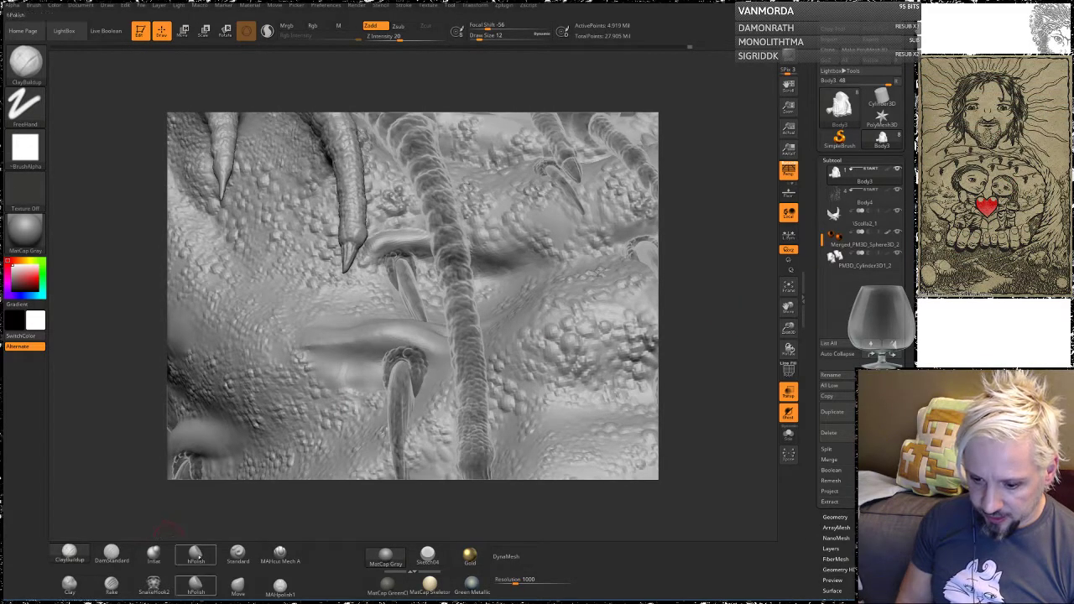
mouse_move(702, 255)
left_mouse_down()
mouse_move(663, 264)
mouse_move(706, 267)
mouse_move(688, 237)
left_mouse_up()
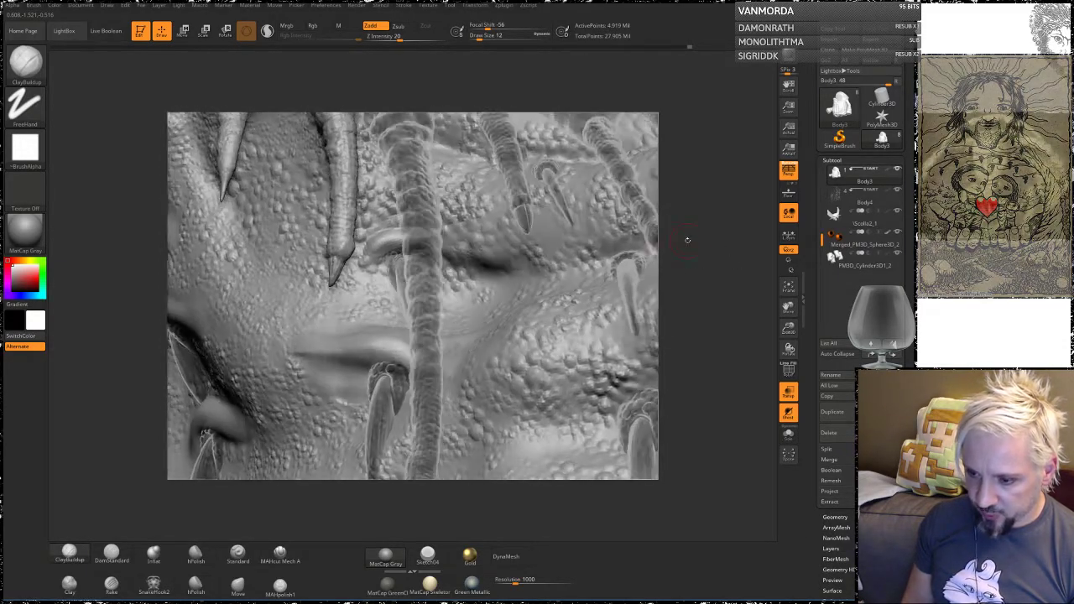
mouse_move(703, 278)
left_mouse_down()
mouse_move(702, 289)
mouse_move(693, 232)
left_mouse_up()
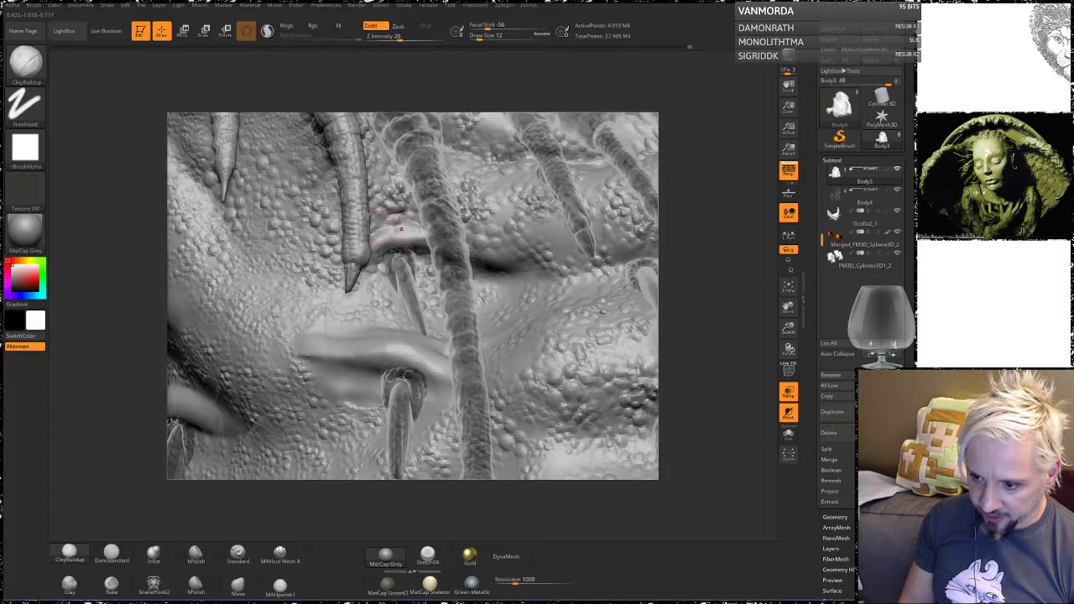
left_click_drag(698, 242, 682, 262)
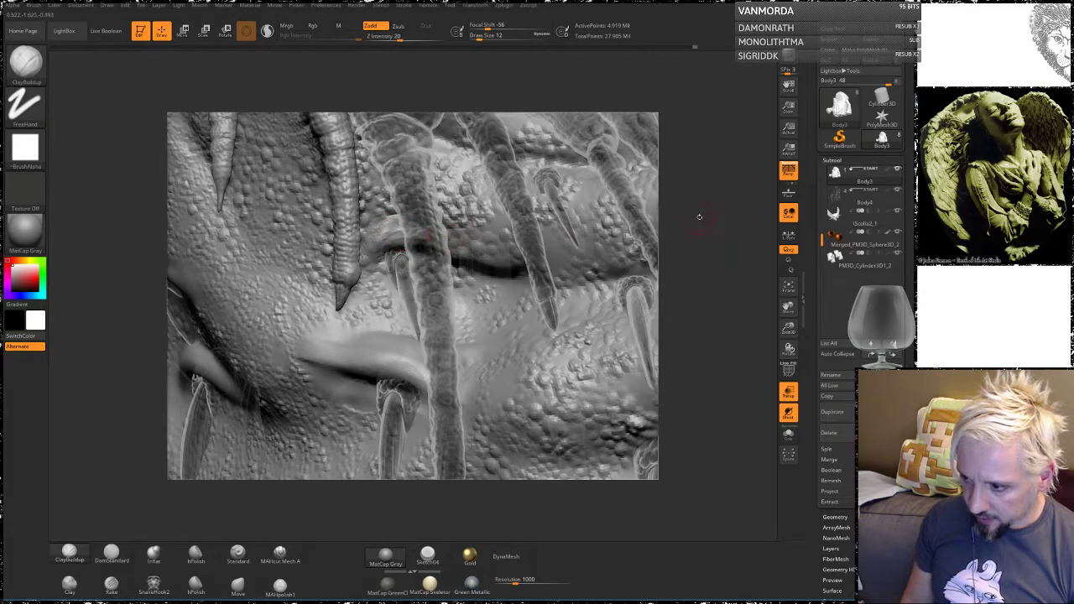
right_click_drag(700, 221, 424, 226)
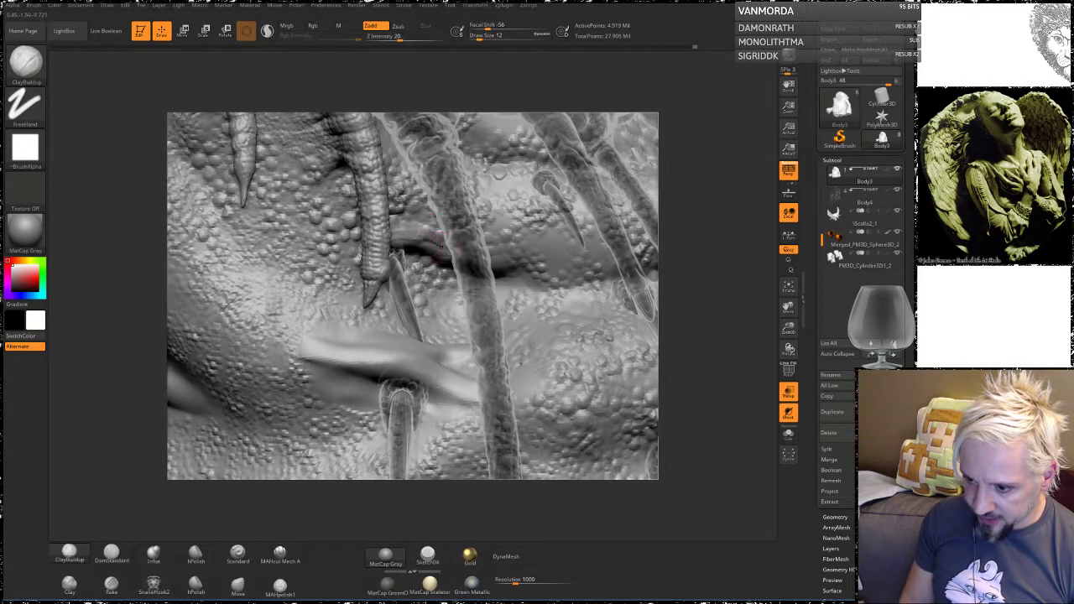
right_click_drag(696, 263, 419, 238)
left_click_drag(376, 238, 400, 233, "shift")
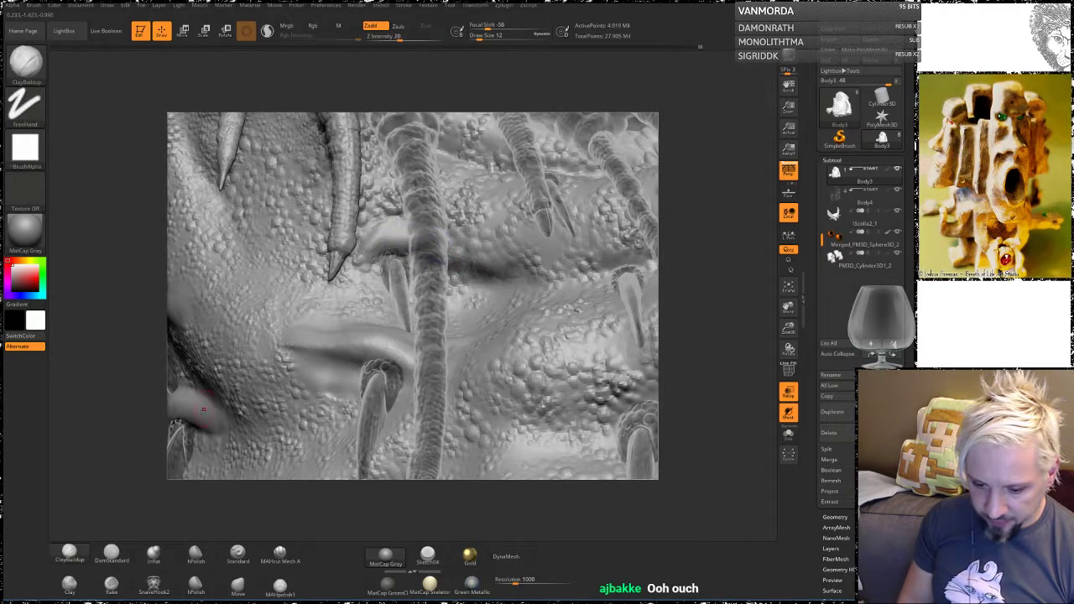
Step: Enable Sculptris Pro, then rework the small fold behind the tentacle and smooth the skin around its spike root
left_click(266, 31)
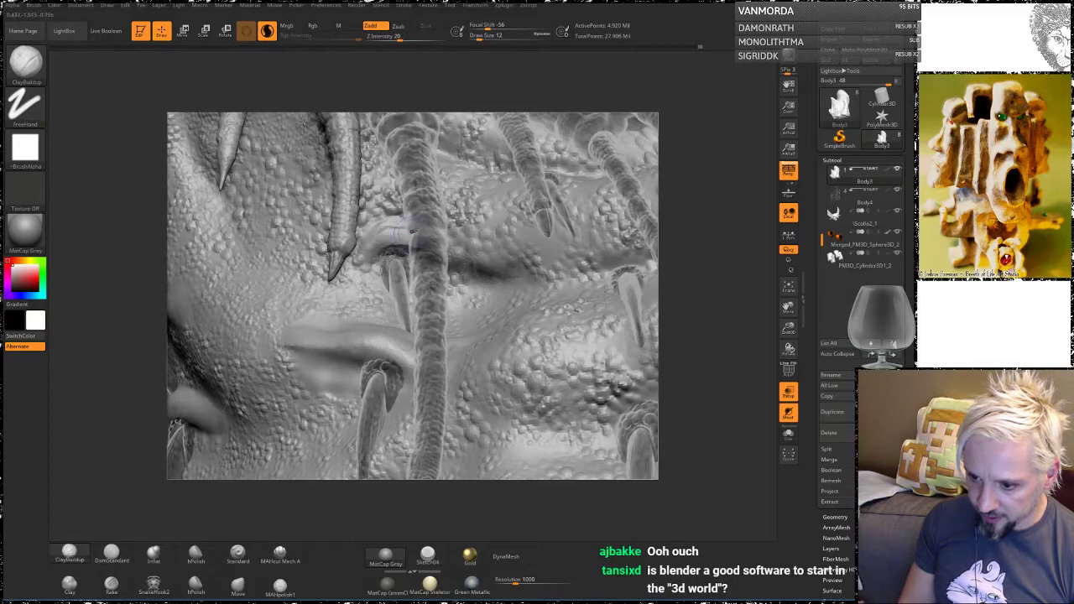
key("shift")
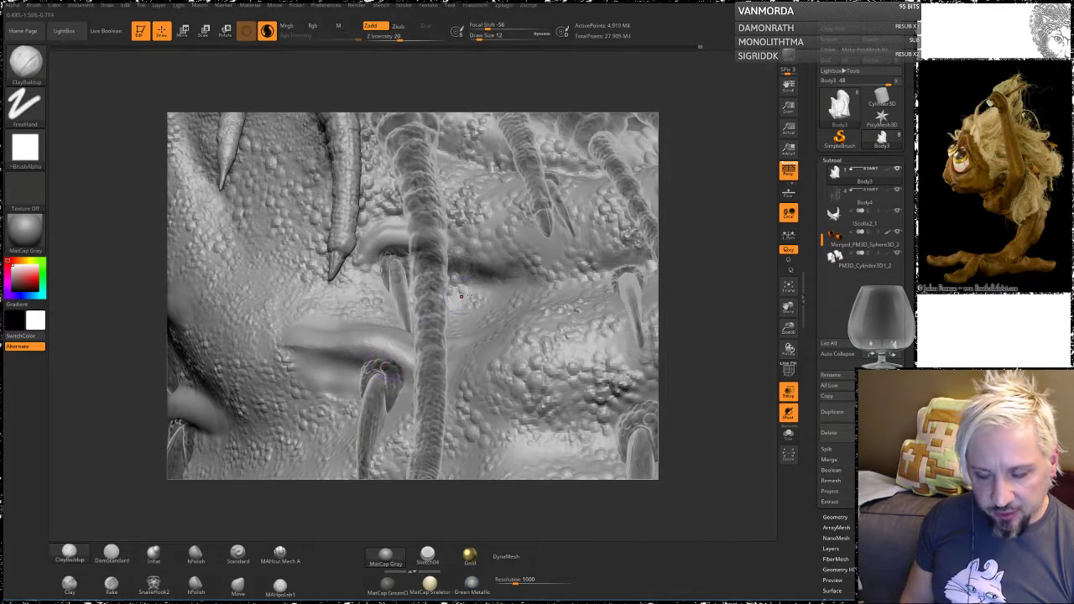
left_click_drag(715, 261, 754, 257)
left_click_drag(696, 285, 682, 256)
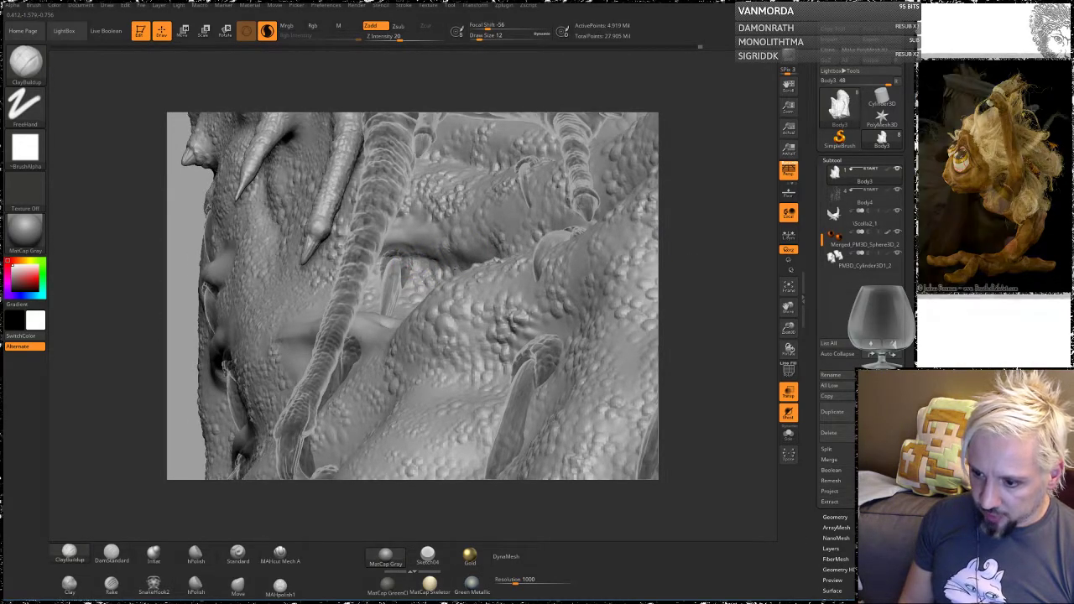
left_click_drag(432, 262, 453, 273)
mouse_move(677, 216)
left_mouse_down()
mouse_move(758, 220)
mouse_move(750, 224)
left_mouse_up()
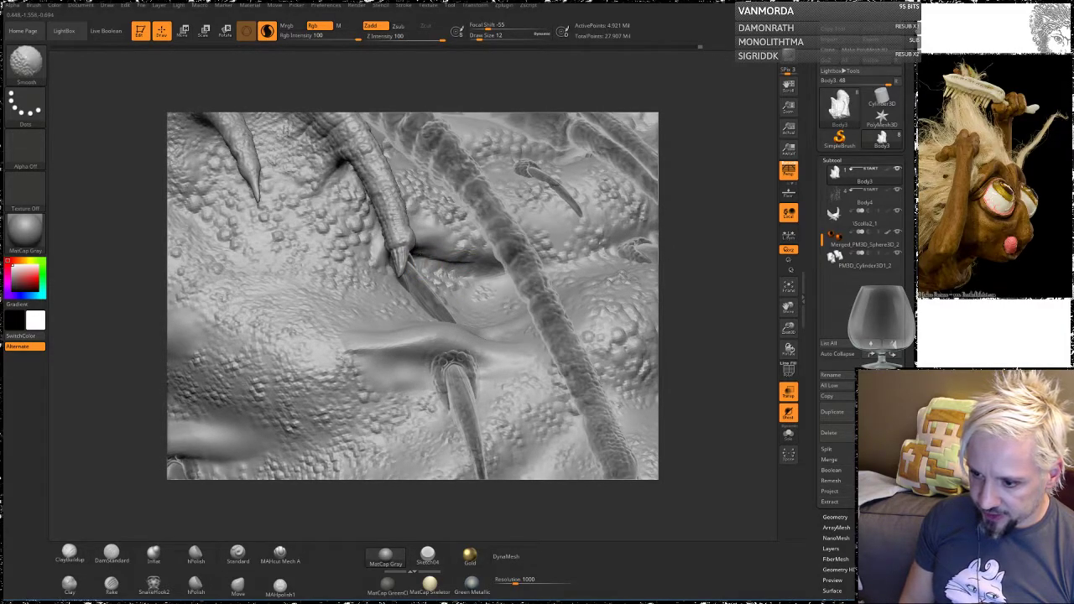
mouse_move(703, 262)
left_mouse_down()
mouse_move(684, 284)
mouse_move(708, 254)
mouse_move(663, 266)
mouse_move(694, 226)
left_mouse_up()
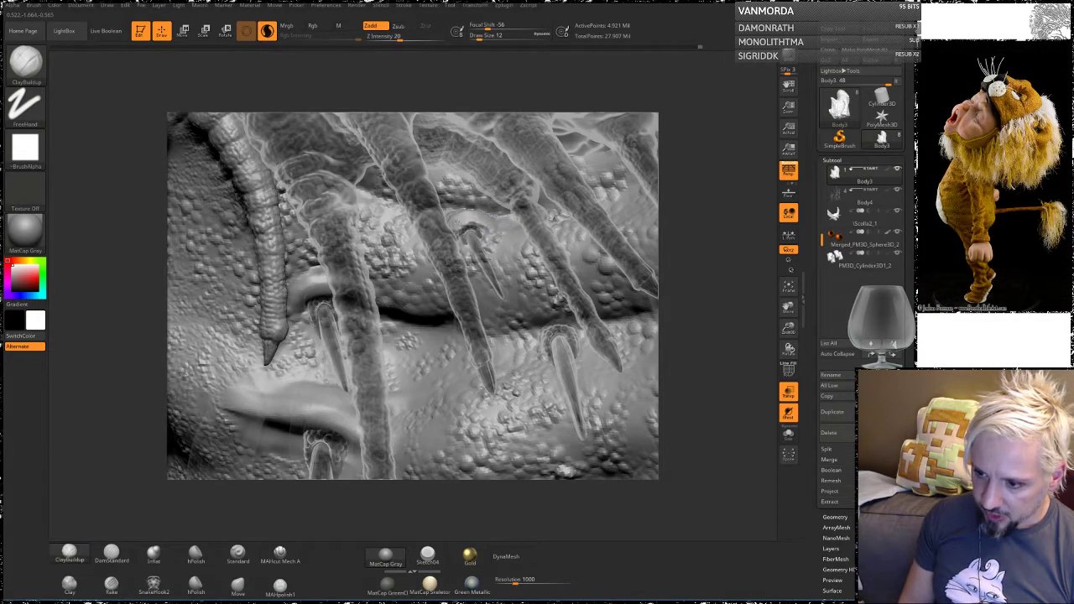
key("shift")
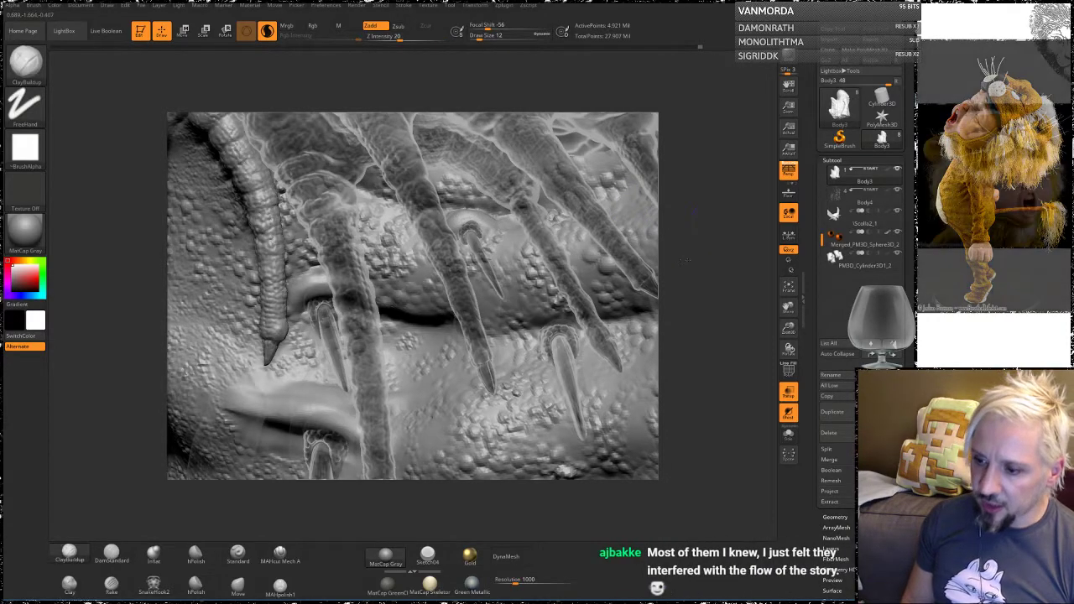
Step: Build a small curved ClayBuildup fold over the root of the next spike in the row above and smooth it
left_click_drag(698, 220, 739, 222)
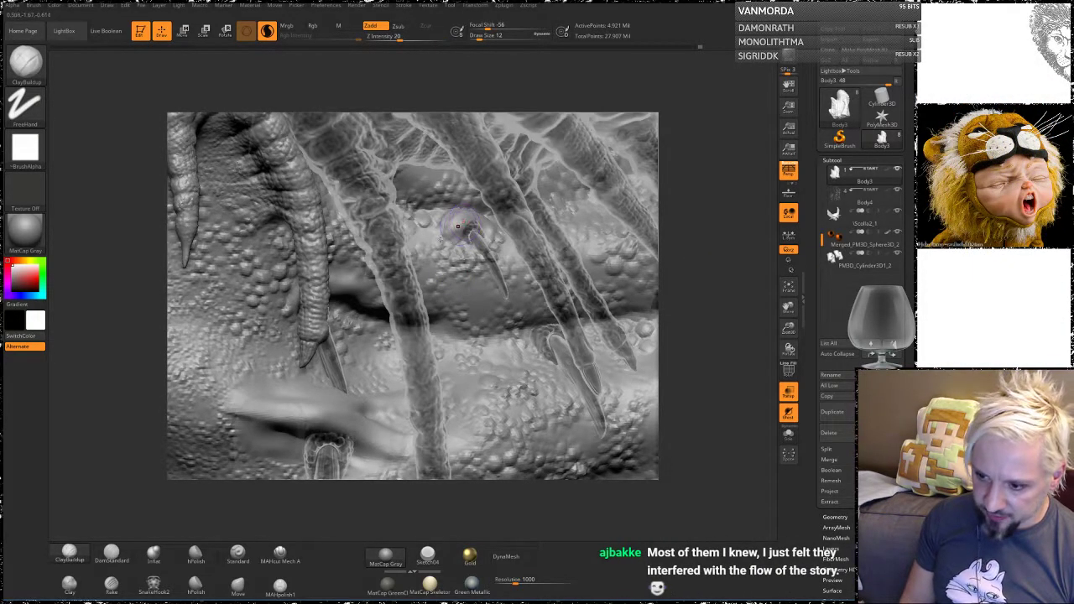
left_click_drag(467, 225, 434, 241)
key("shift")
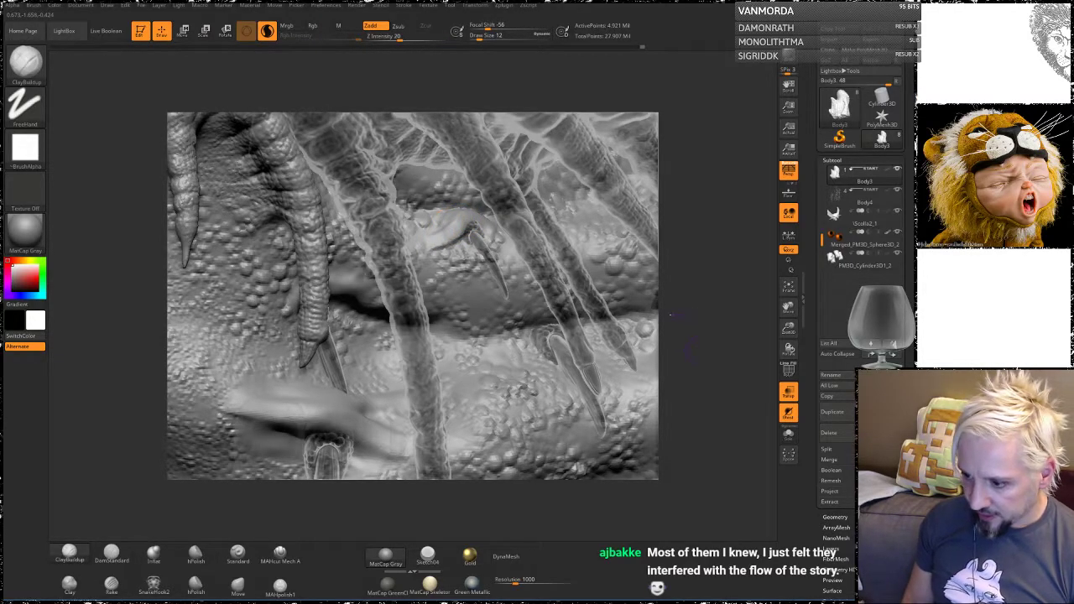
Step: Layer parallel ClayBuildup strokes at draw size 12 along the crease above the middle spike as the base of a wide fold
mouse_move(696, 306)
left_mouse_down("alt")
mouse_move(630, 220)
mouse_move(694, 275)
mouse_move(690, 287)
mouse_move(672, 284)
left_mouse_up("alt")
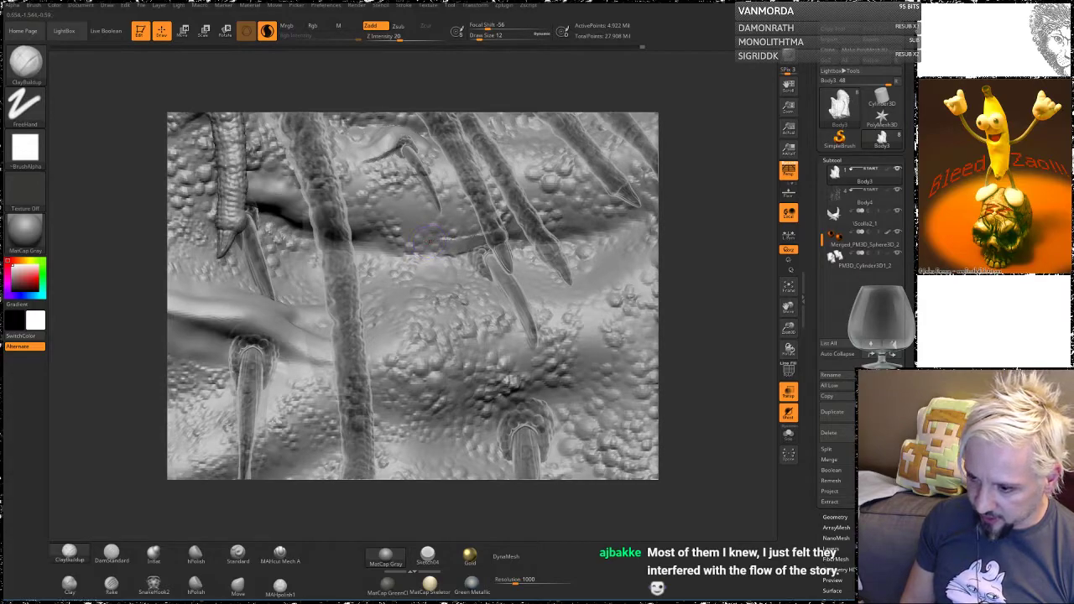
left_click_drag(430, 240, 511, 230)
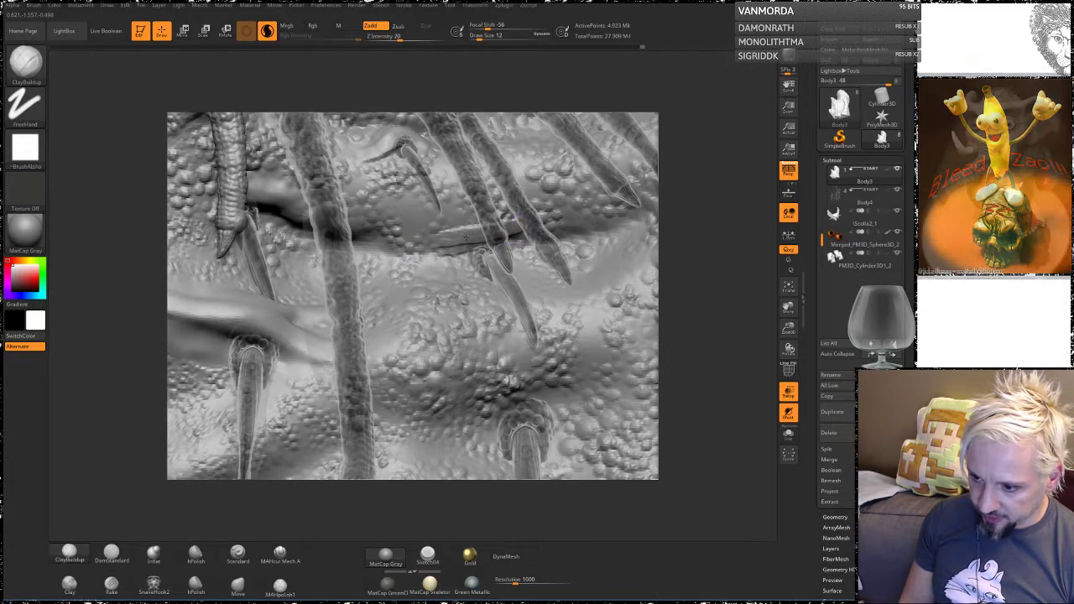
left_click_drag(447, 235, 511, 231)
left_click_drag(669, 226, 639, 256)
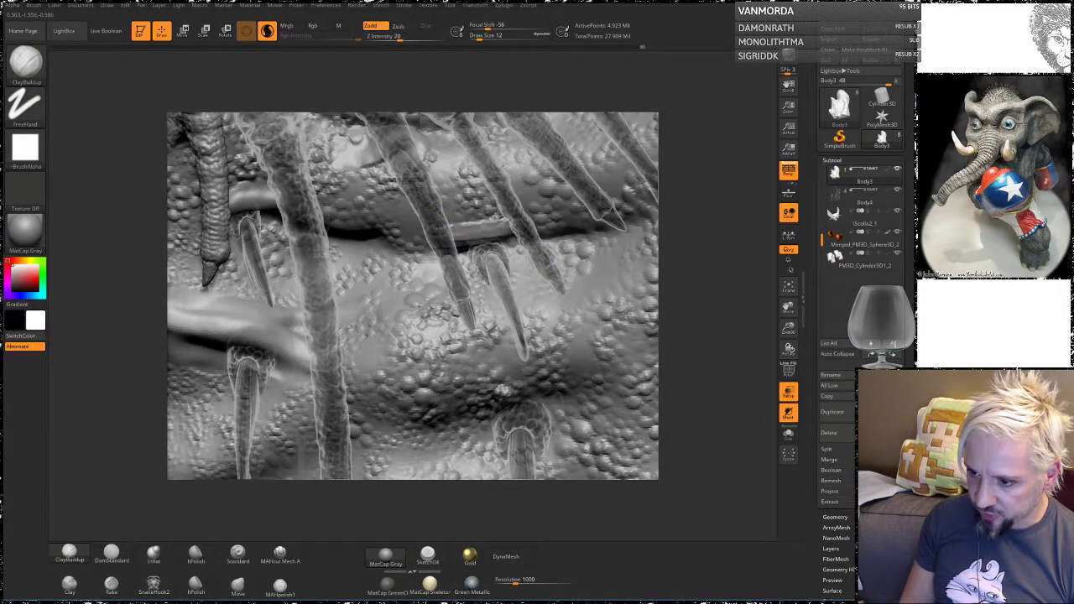
left_click_drag(431, 224, 426, 216)
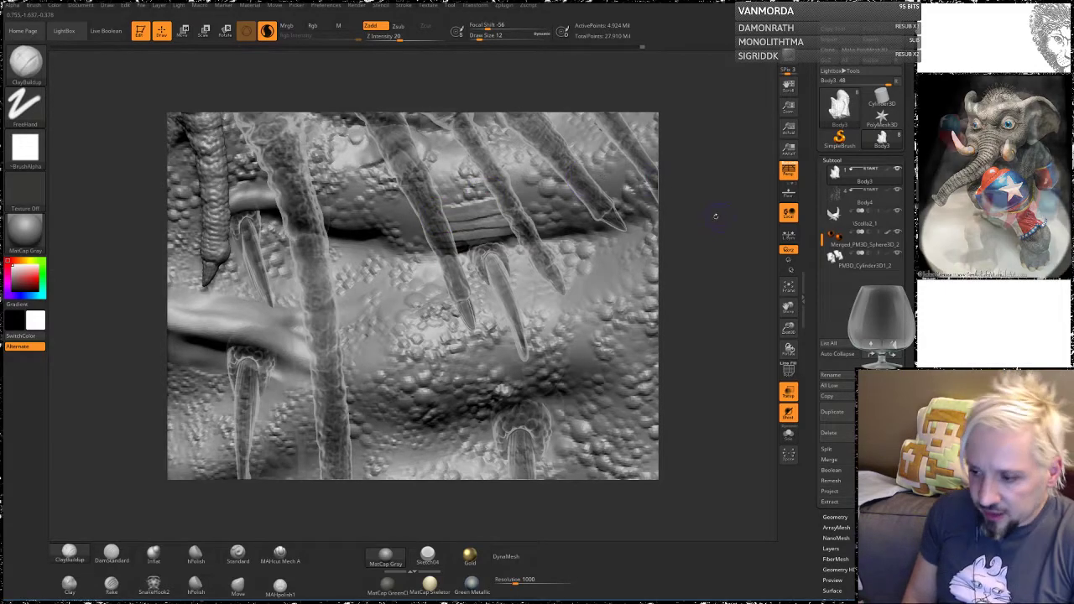
Step: Thicken the lower edge of the wide fold above the middle spike and smooth its layered strokes together
mouse_move(703, 207)
left_mouse_down()
mouse_move(672, 217)
mouse_move(719, 217)
left_mouse_up()
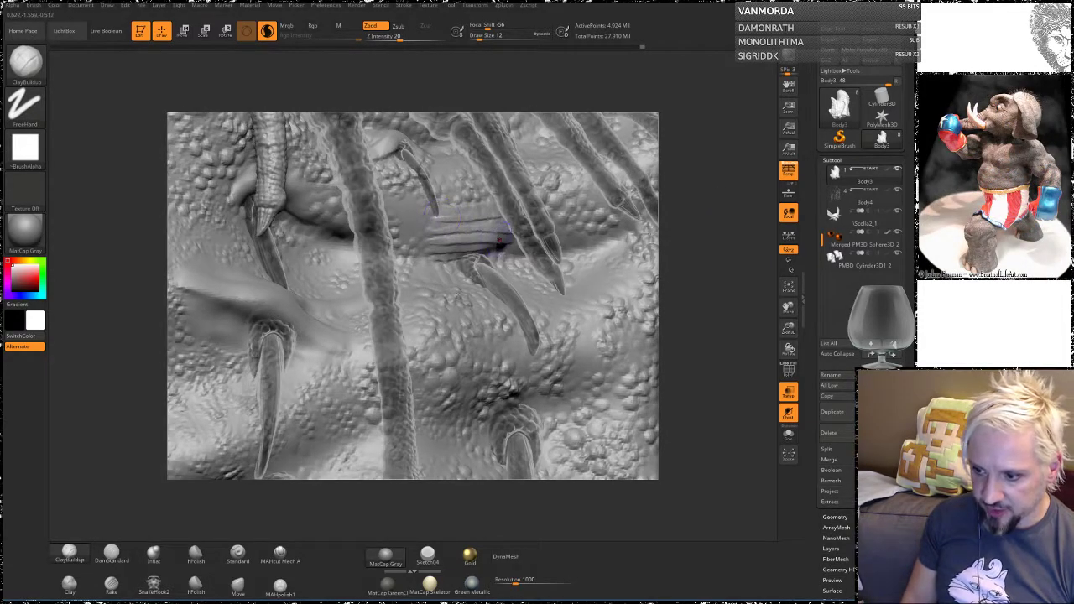
left_click_drag(493, 245, 430, 257)
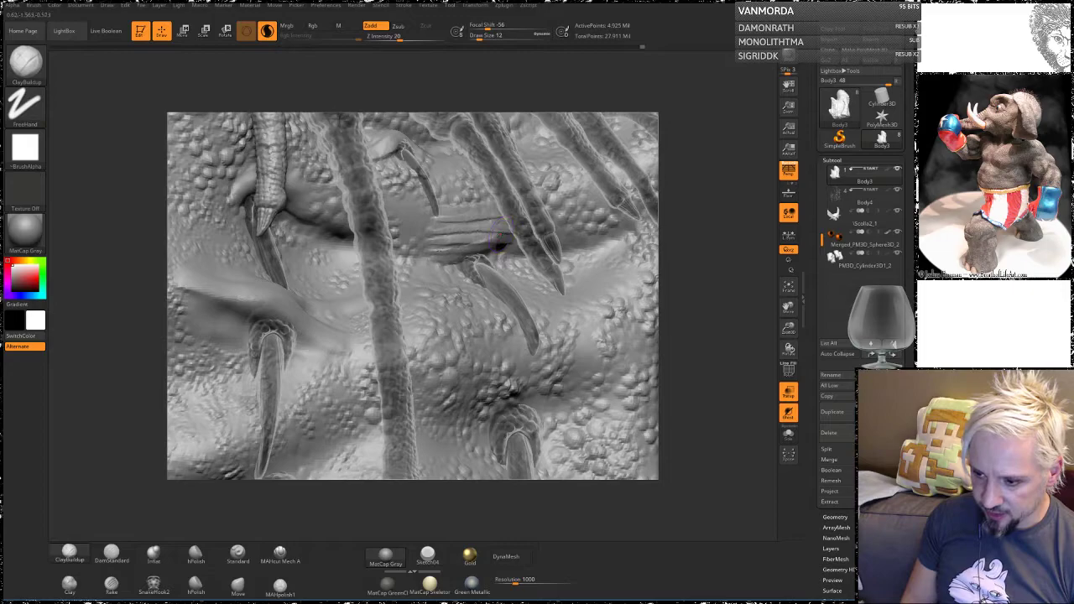
left_click_drag(497, 242, 423, 255)
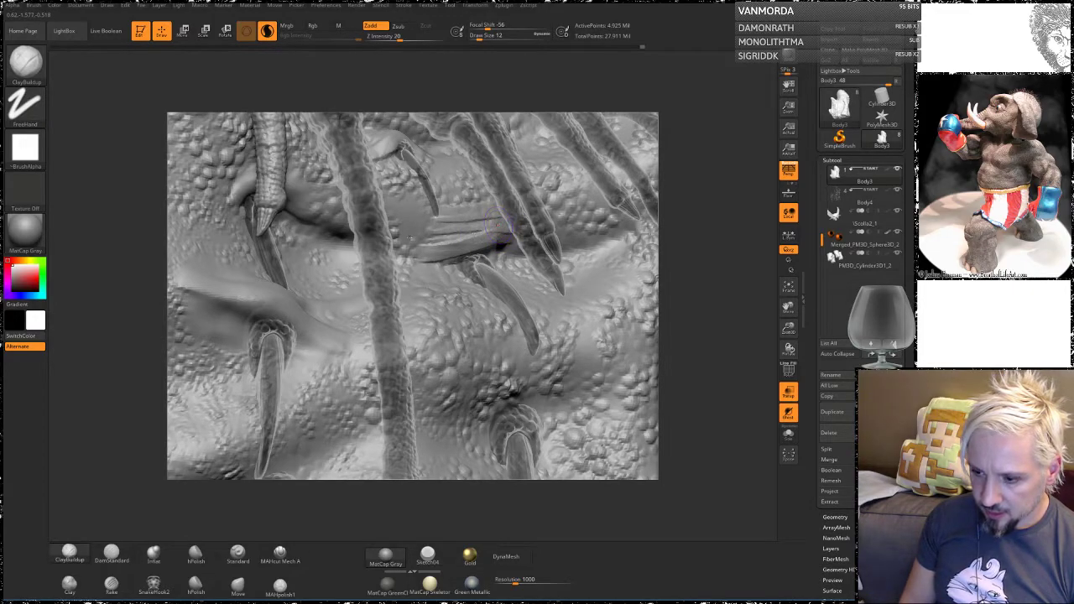
key("shift")
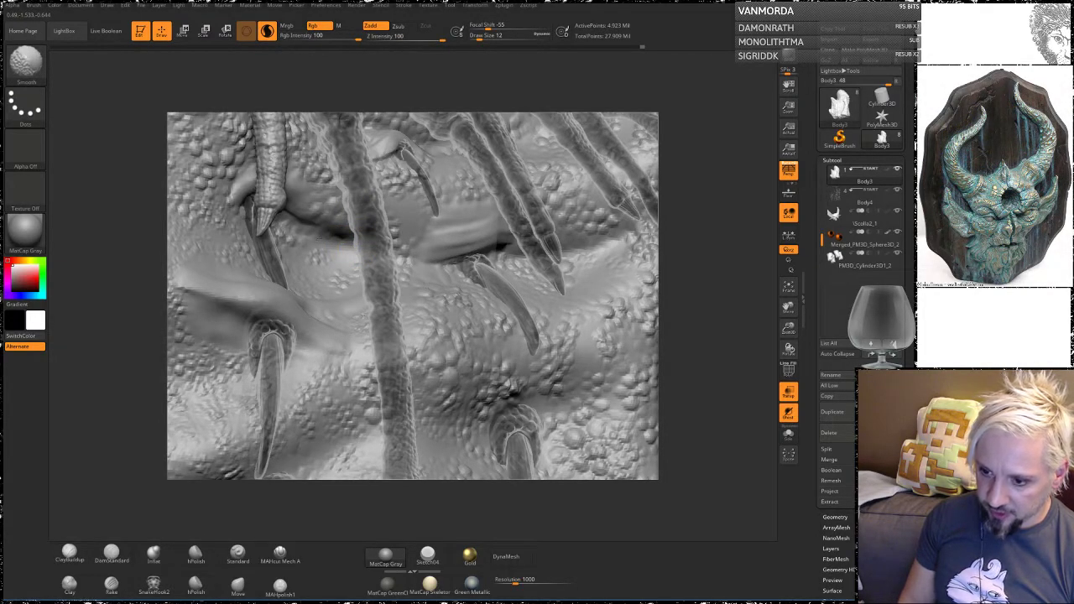
left_click_drag(389, 226, 383, 205, "shift")
Step: Extend the wide fold along the crease past the tentacle beyond the middle spike's root and smooth the added clay
left_click_drag(710, 238, 470, 247)
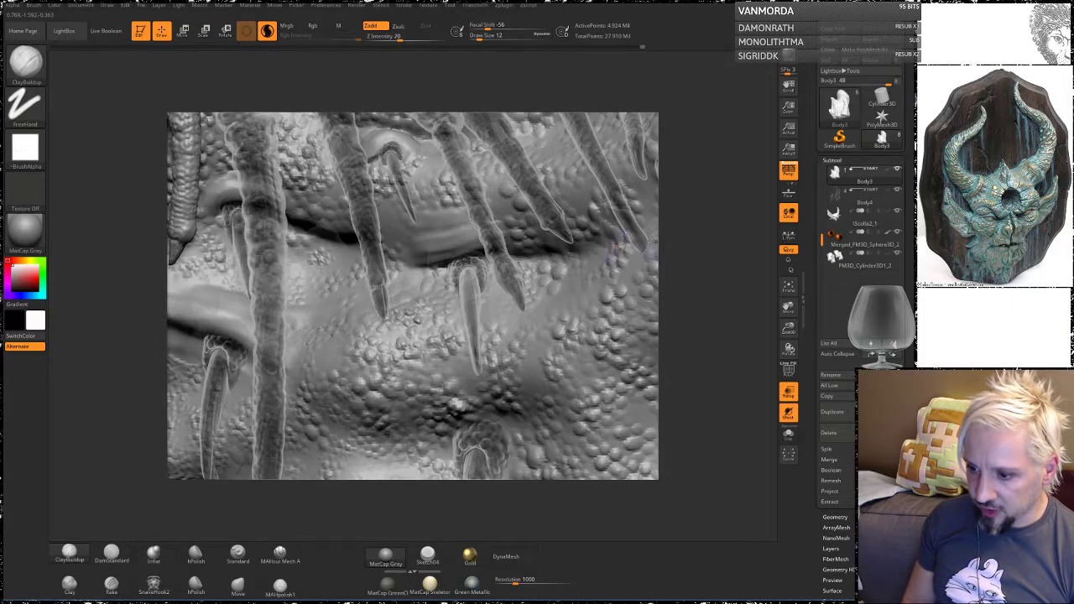
key("shift")
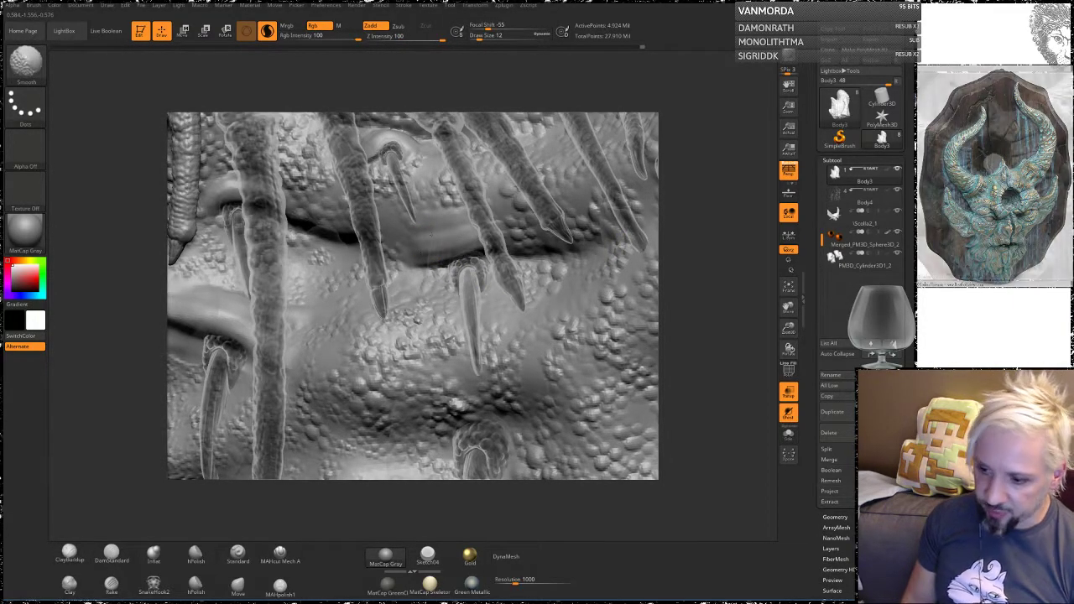
key("shift")
mouse_move(710, 240)
left_mouse_down()
mouse_move(738, 244)
mouse_move(704, 240)
left_mouse_up()
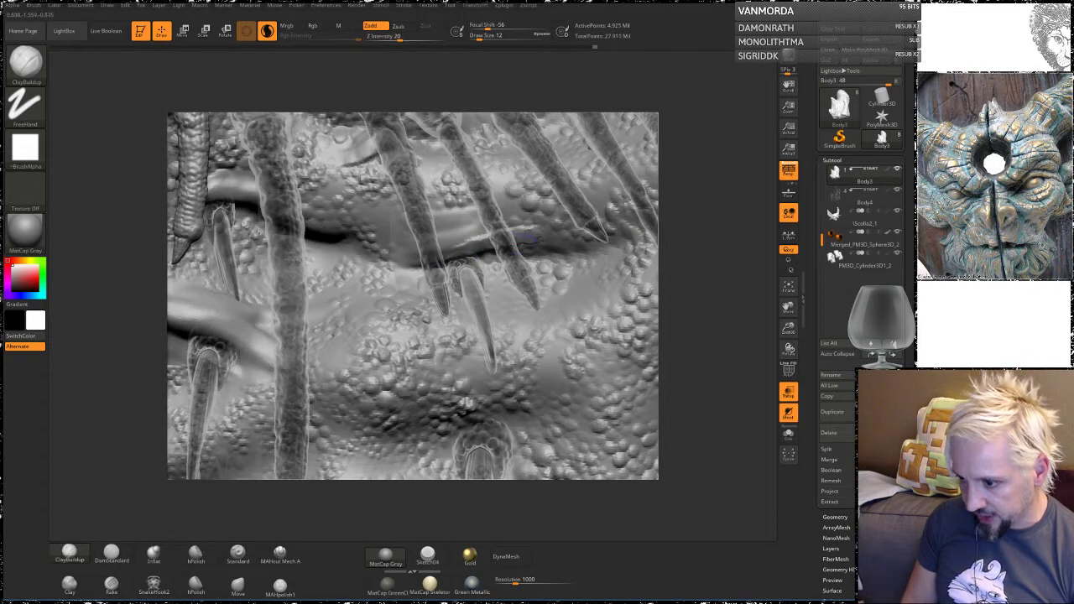
key("shift")
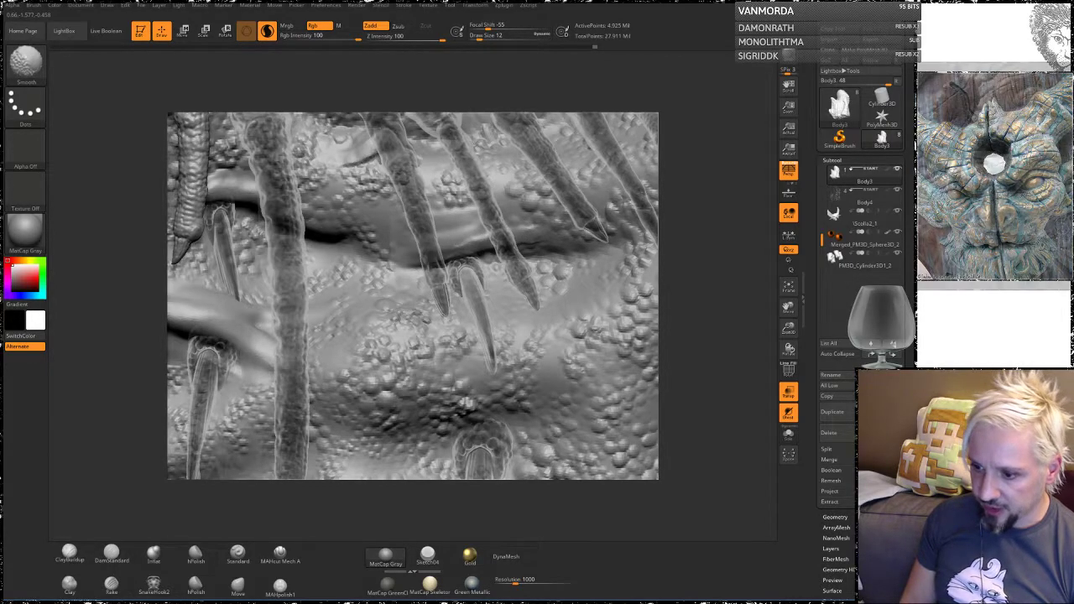
key("shift")
Step: Build up the fold's lower rim around the middle spike's root and smooth both ends into the crease
mouse_move(695, 269)
left_mouse_down()
mouse_move(686, 212)
mouse_move(434, 234)
left_mouse_up()
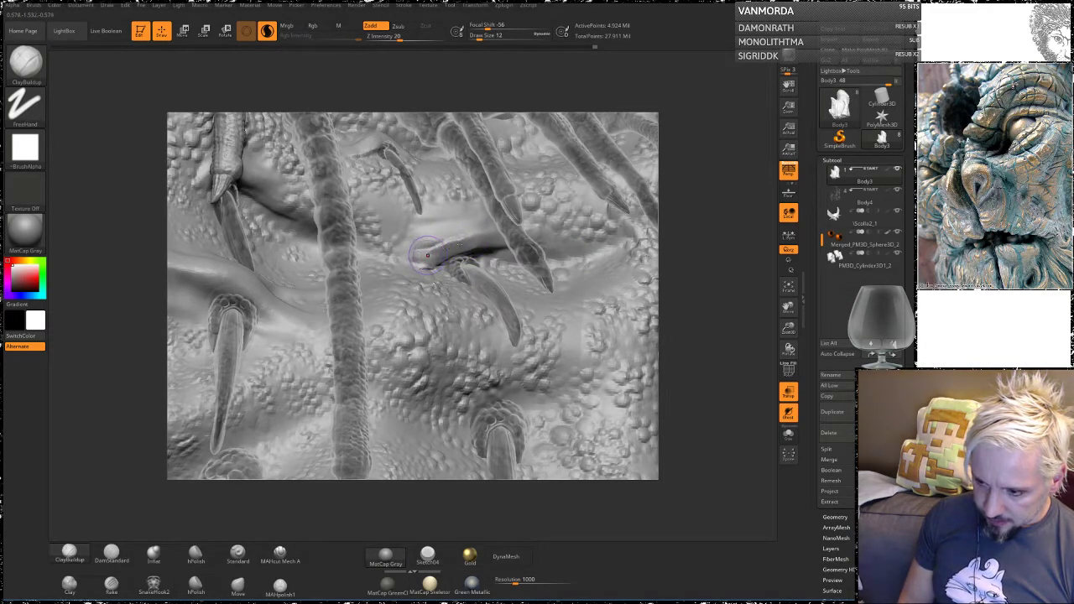
left_click_drag(431, 250, 470, 244)
key("shift")
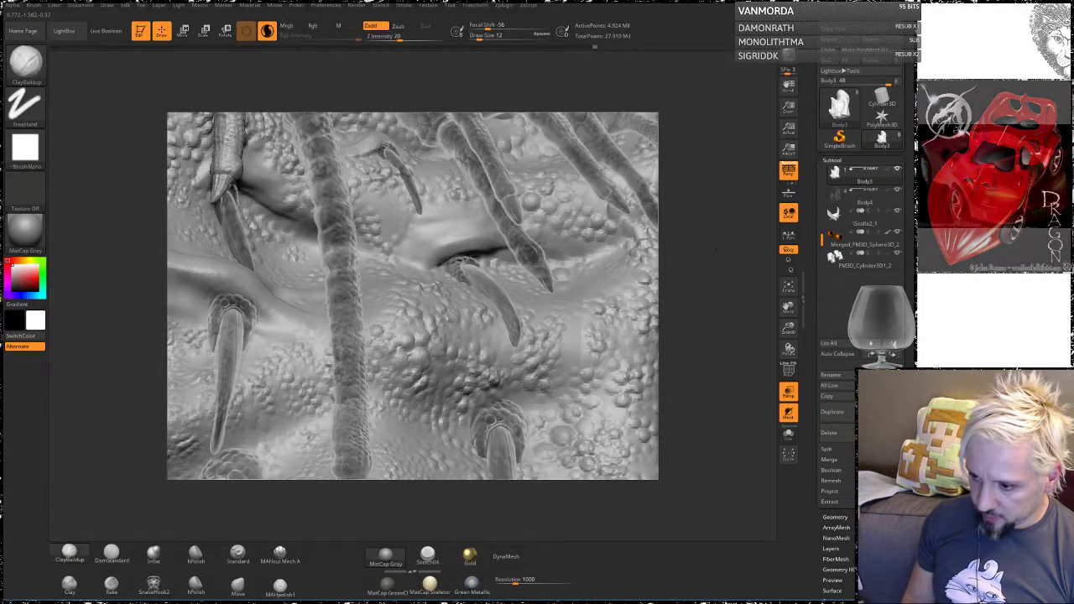
left_click_drag(709, 253, 607, 257)
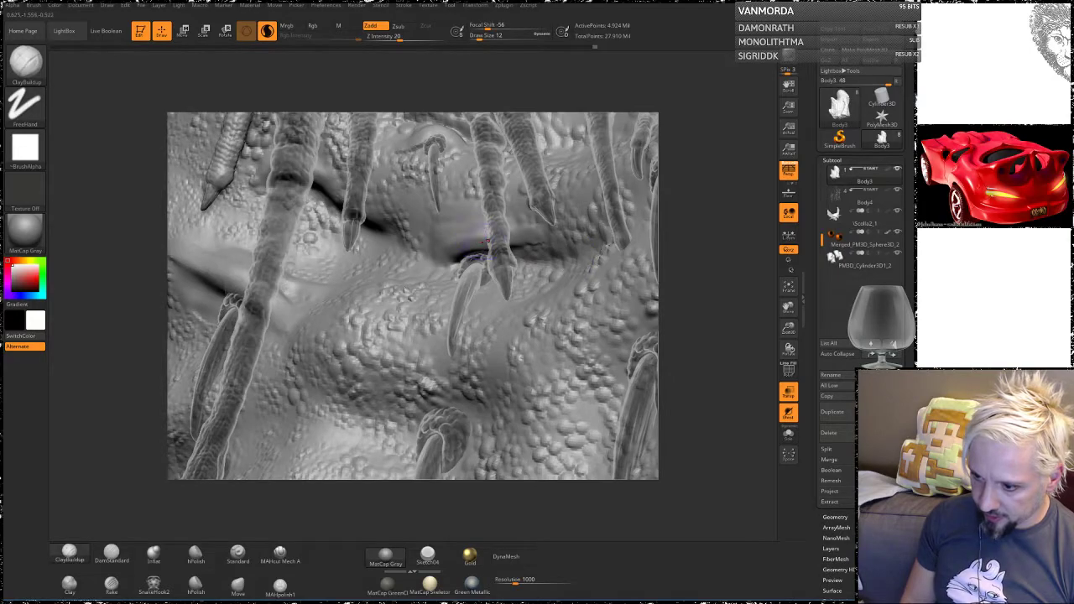
key("shift")
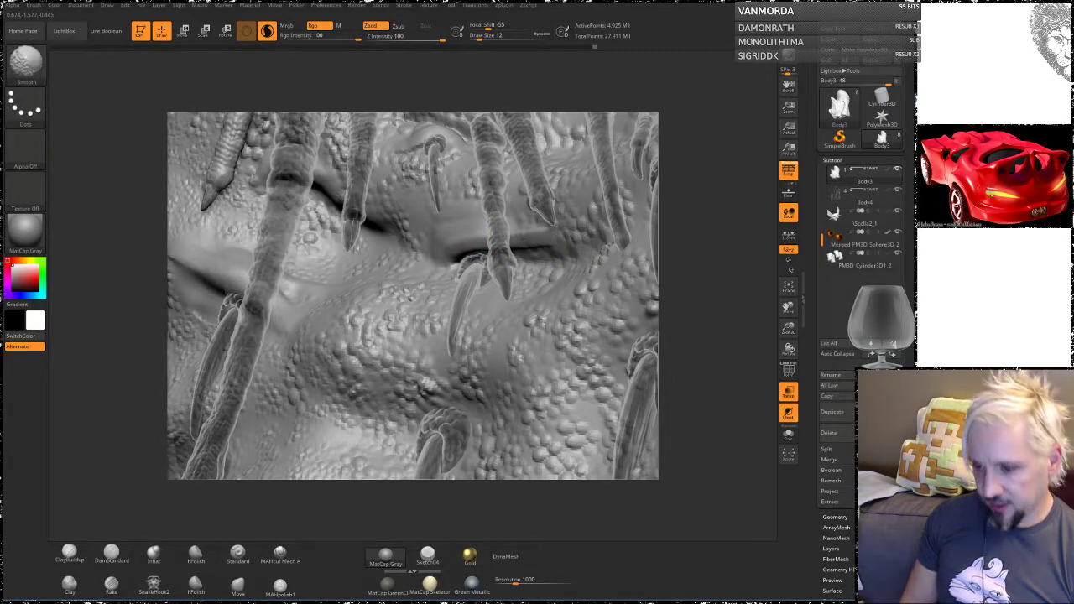
left_click_drag(701, 241, 734, 240)
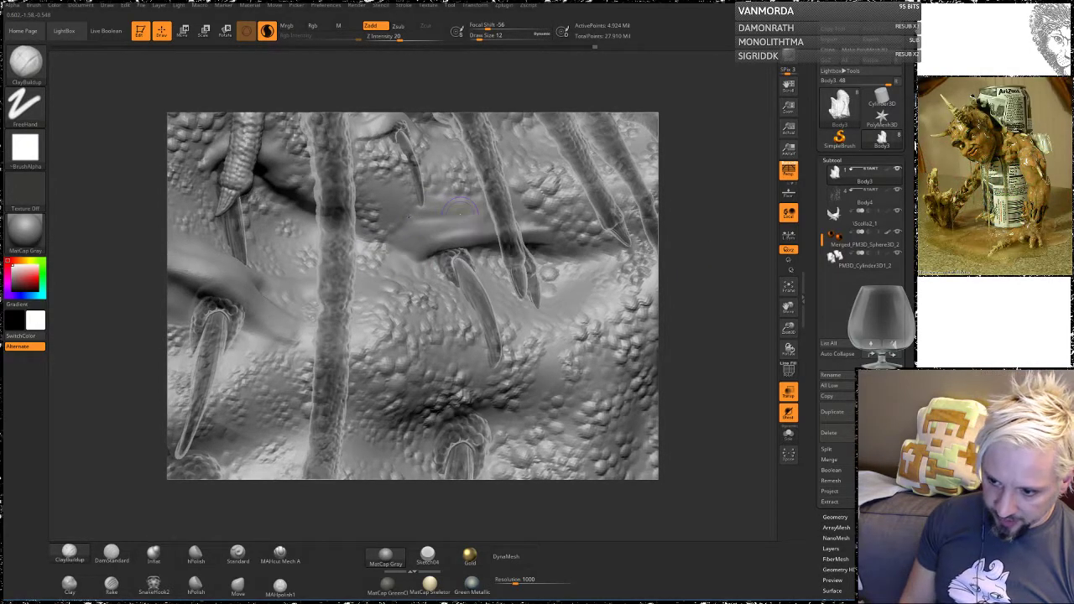
Step: Fill and smooth the skin above the wide fold, and extend the fold over the spike above it past its root
left_click_drag(460, 214, 402, 216)
key("shift")
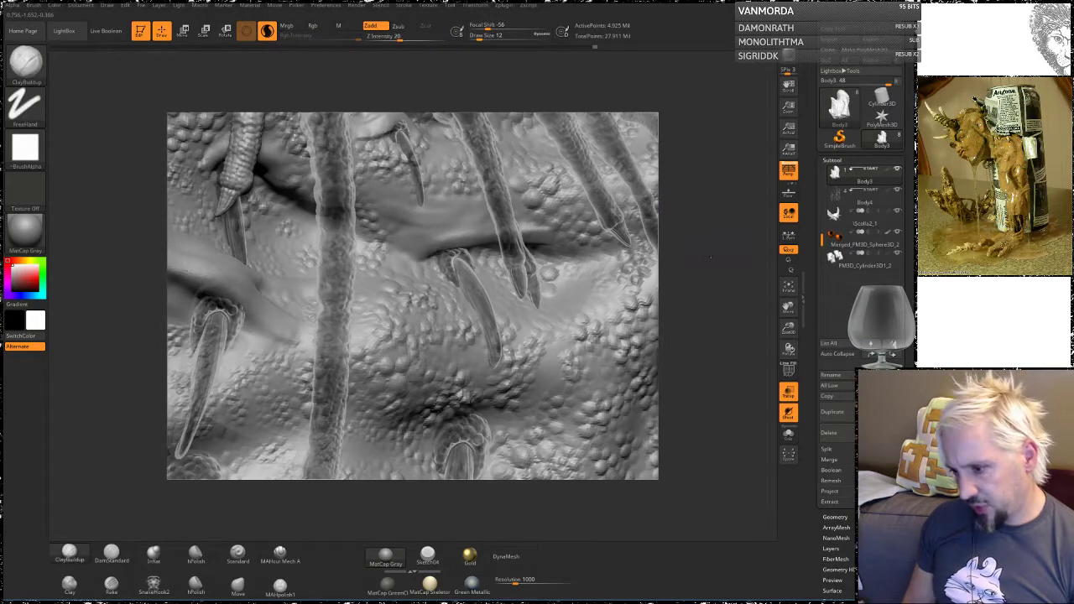
mouse_move(728, 251)
left_mouse_down()
mouse_move(701, 253)
mouse_move(715, 237)
mouse_move(704, 276)
mouse_move(716, 283)
left_mouse_up()
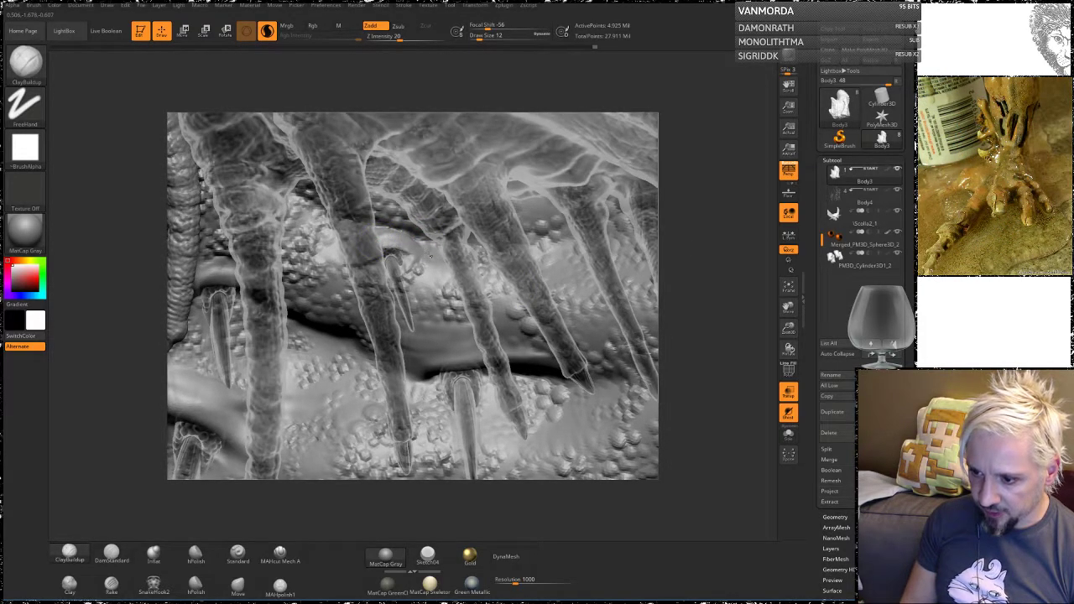
key("shift")
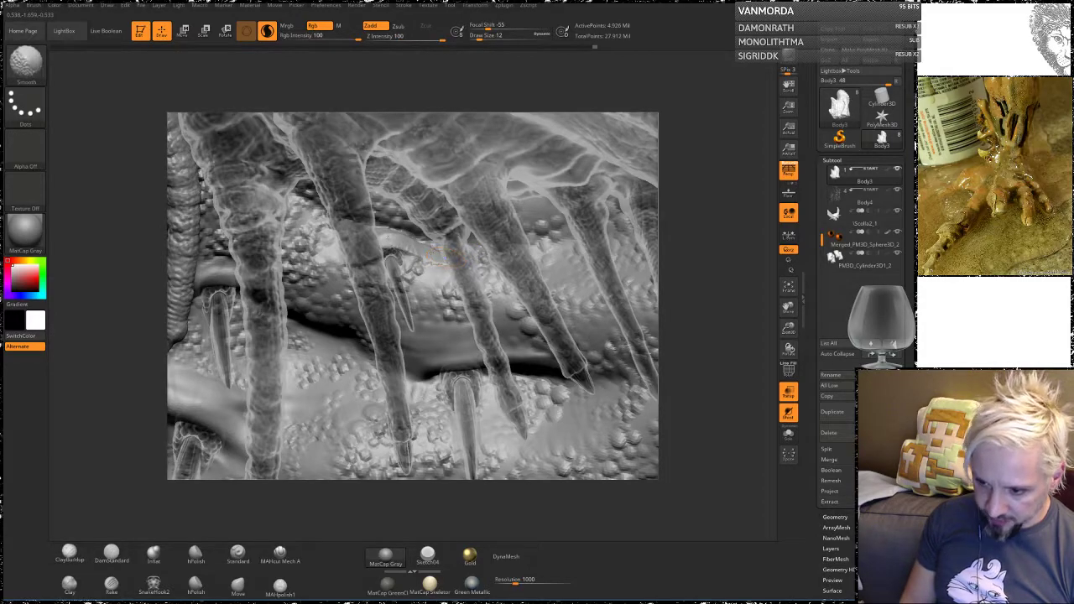
Step: Build a thick fold over the root of the next spike beyond the tentacle tips and smooth its surface
key("shift")
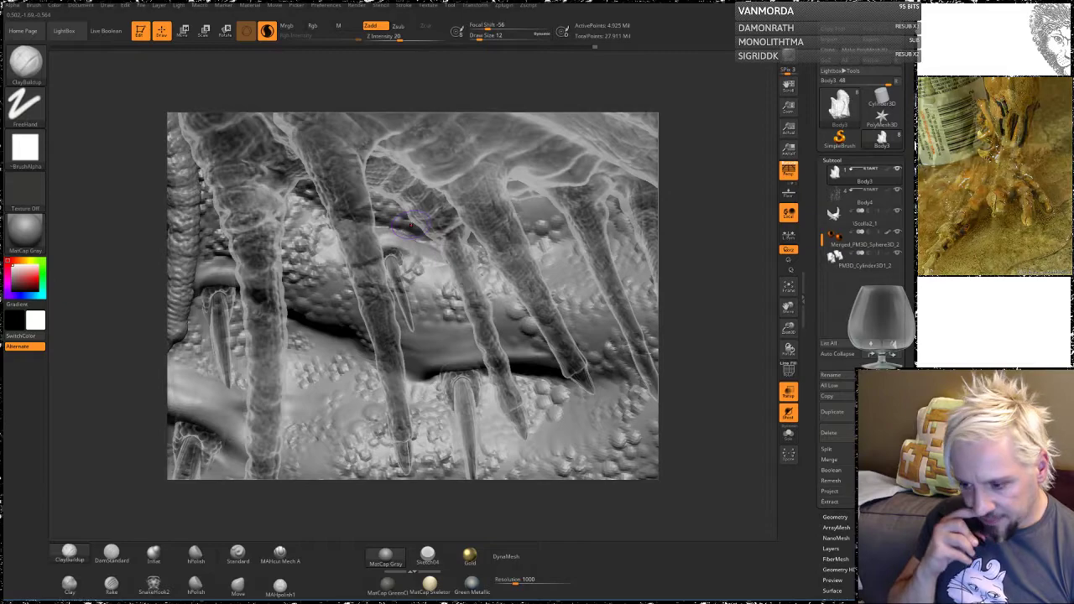
left_click_drag(724, 315, 588, 294)
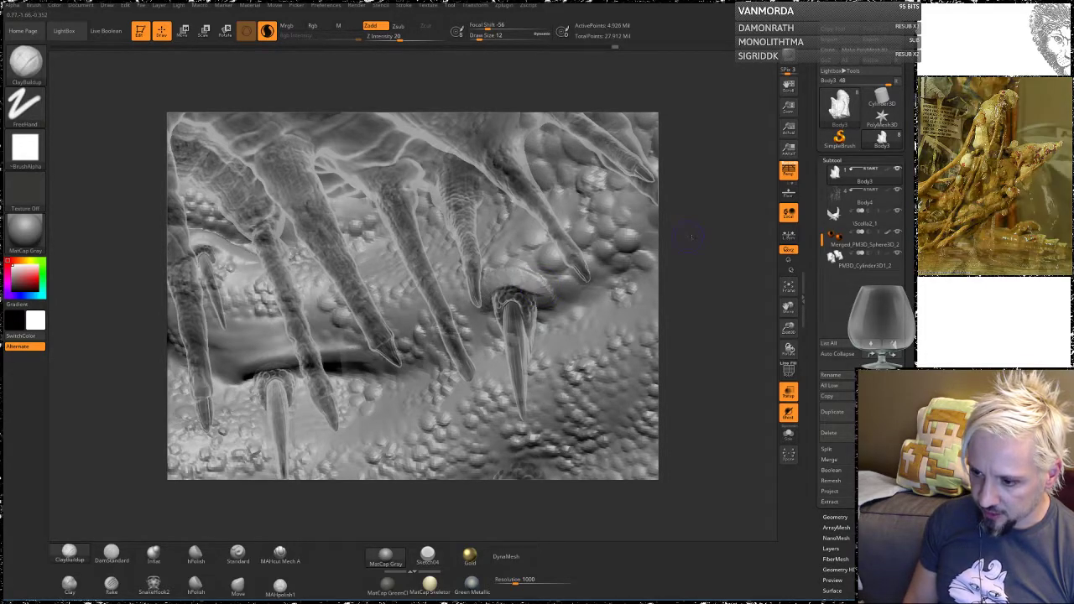
left_click_drag(691, 238, 482, 293)
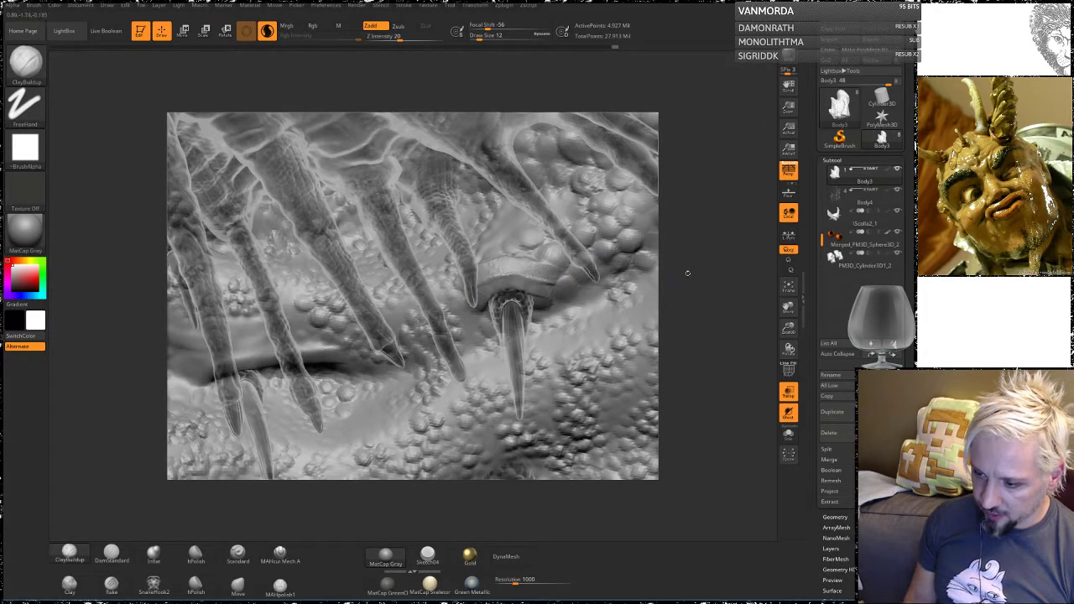
mouse_move(688, 273)
left_mouse_down()
mouse_move(494, 281)
mouse_move(463, 297)
mouse_move(587, 291)
left_mouse_up()
key("shift")
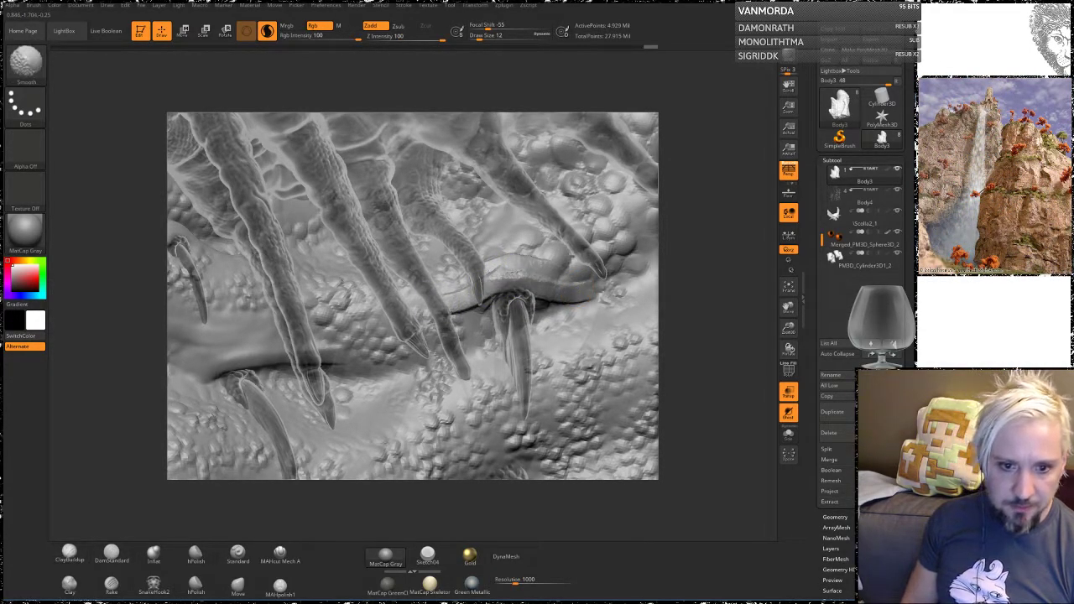
left_click_drag(514, 273, 548, 269, "shift")
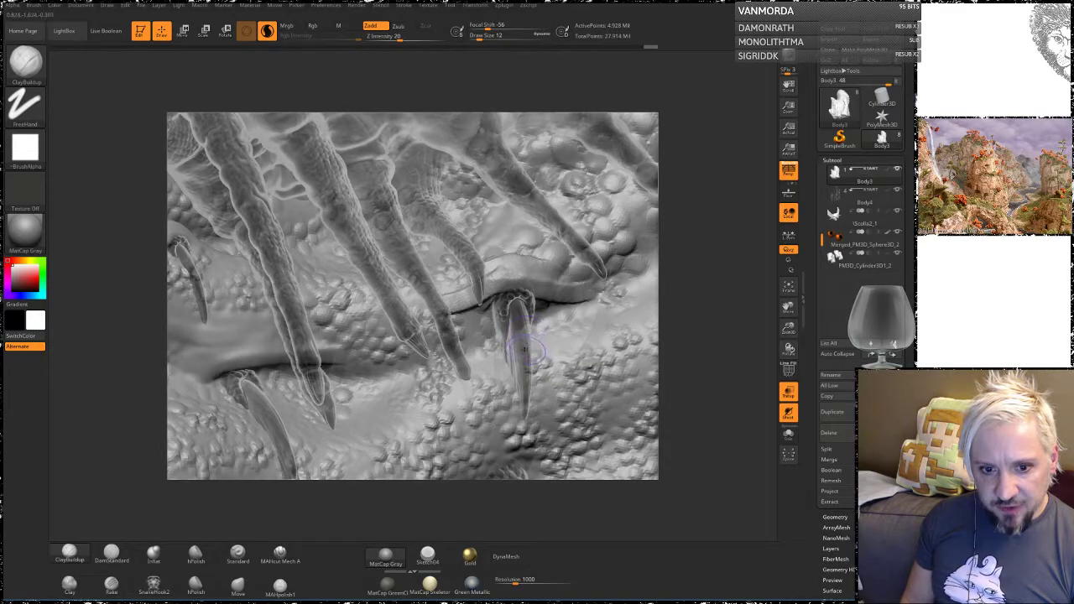
Step: Add clay to the fold above that spike, turn off Sculptris Pro, and smooth the fold's body and lower edge into the crease
left_click_drag(693, 248, 579, 269)
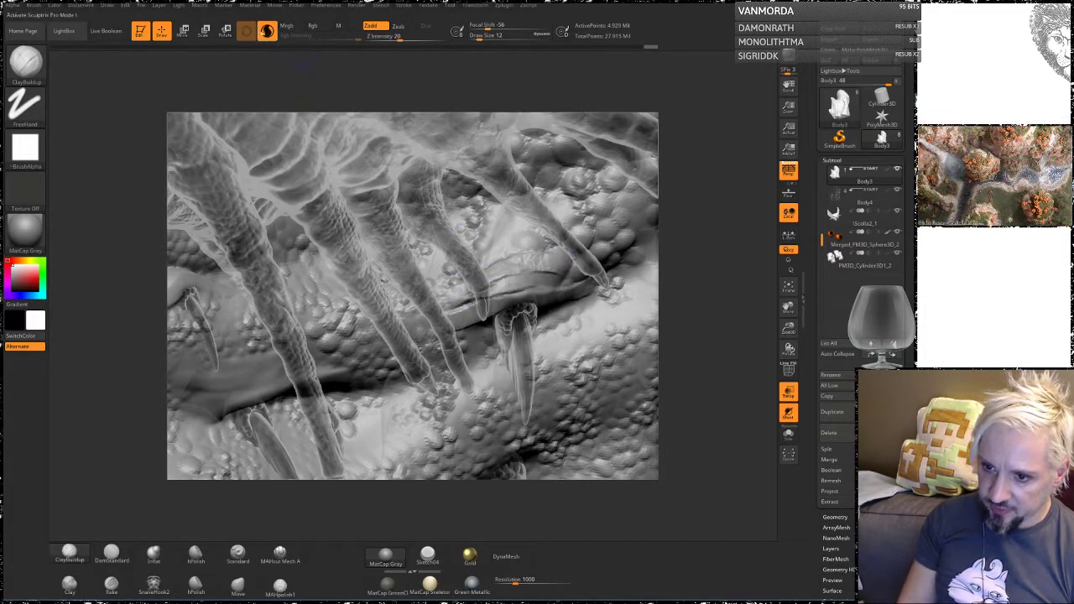
key("shift")
mouse_move(510, 277)
left_mouse_down("shift")
mouse_move(459, 305)
mouse_move(447, 297)
mouse_move(574, 278)
left_mouse_up("shift")
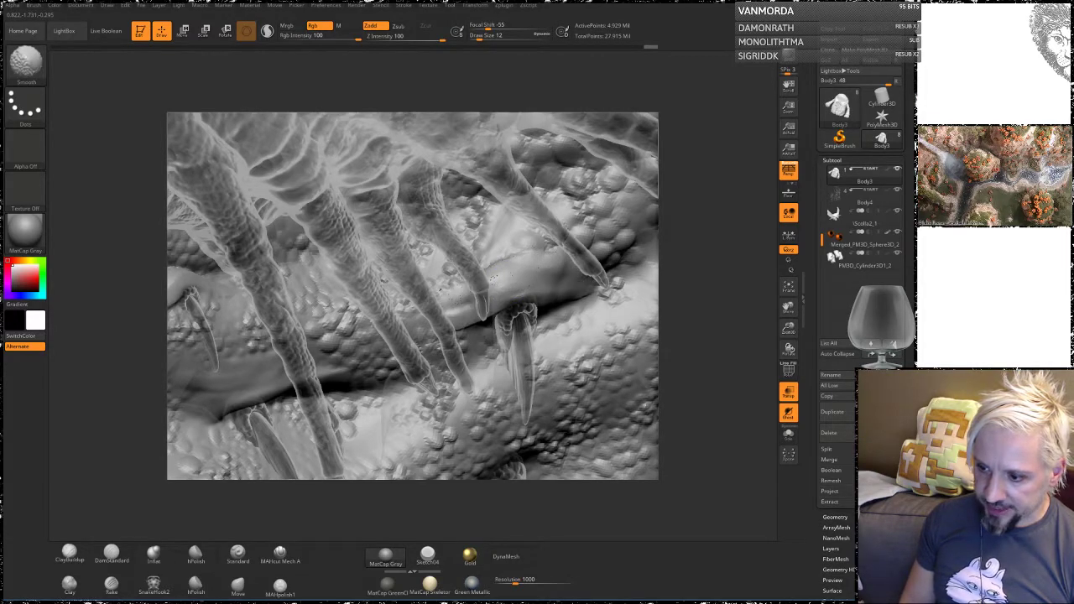
left_click_drag(722, 288, 687, 254)
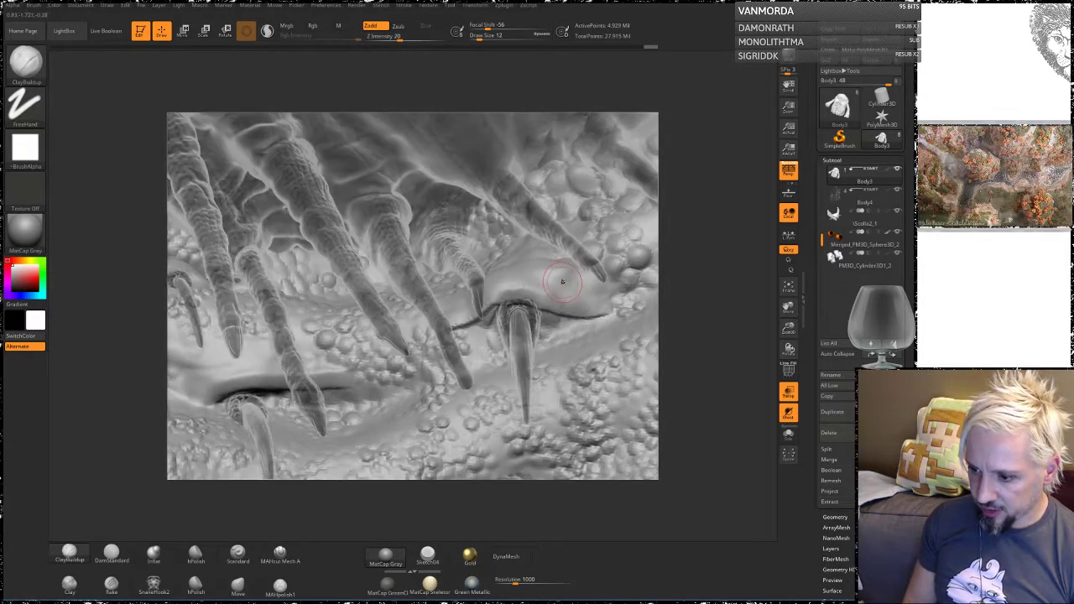
key("shift")
left_click_drag(552, 311, 423, 328, "shift")
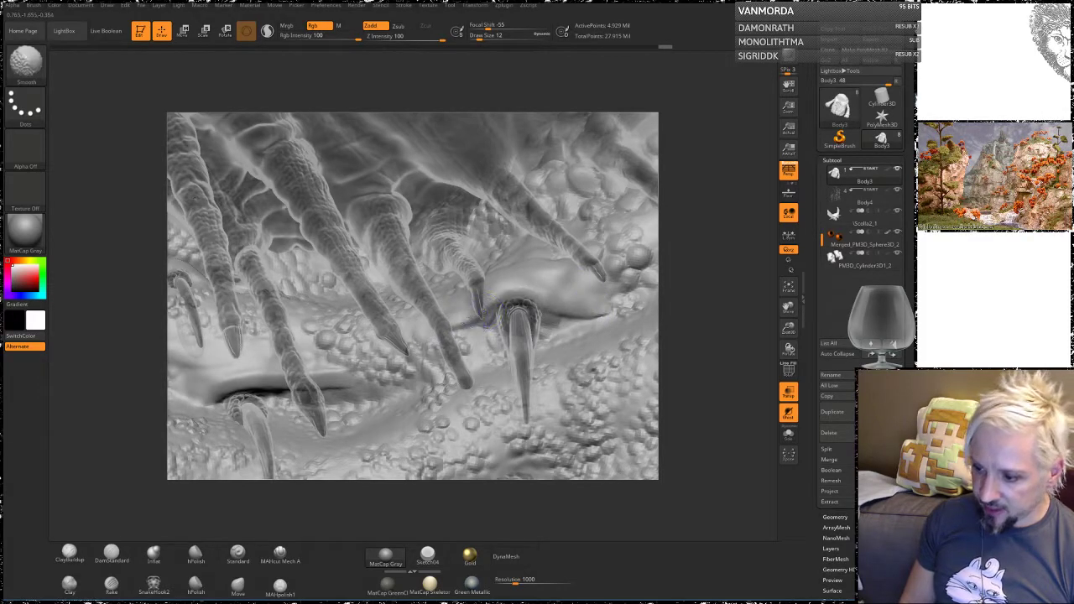
left_click_drag(547, 314, 608, 312, "shift")
Step: Fill the skin beneath the fold on both sides of the spike's root with clay and smooth it over the scales
mouse_move(718, 282)
left_mouse_down()
mouse_move(733, 254)
mouse_move(724, 253)
left_mouse_up()
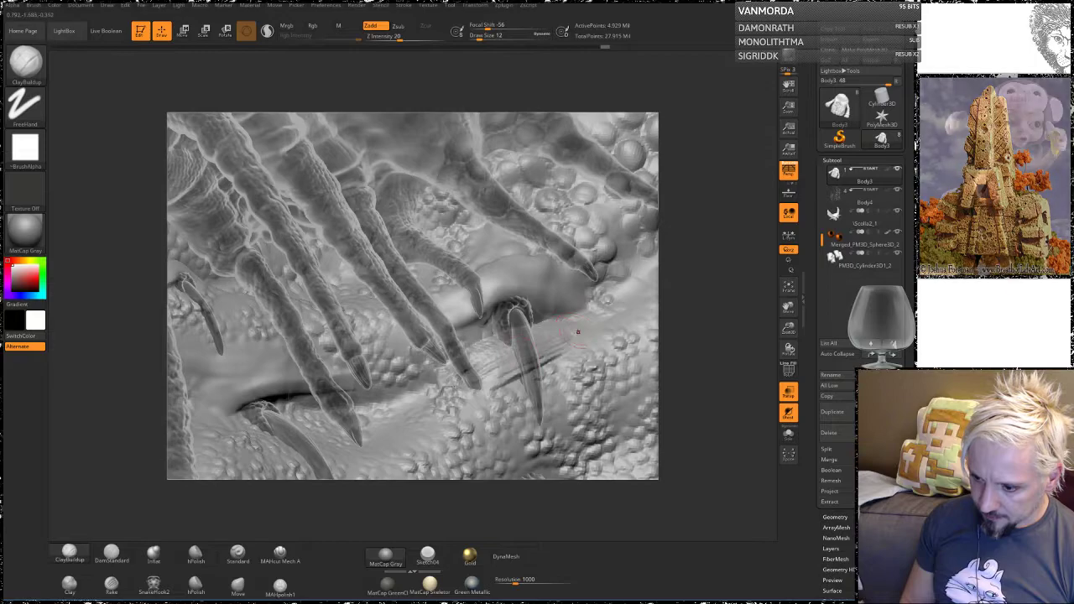
key("shift")
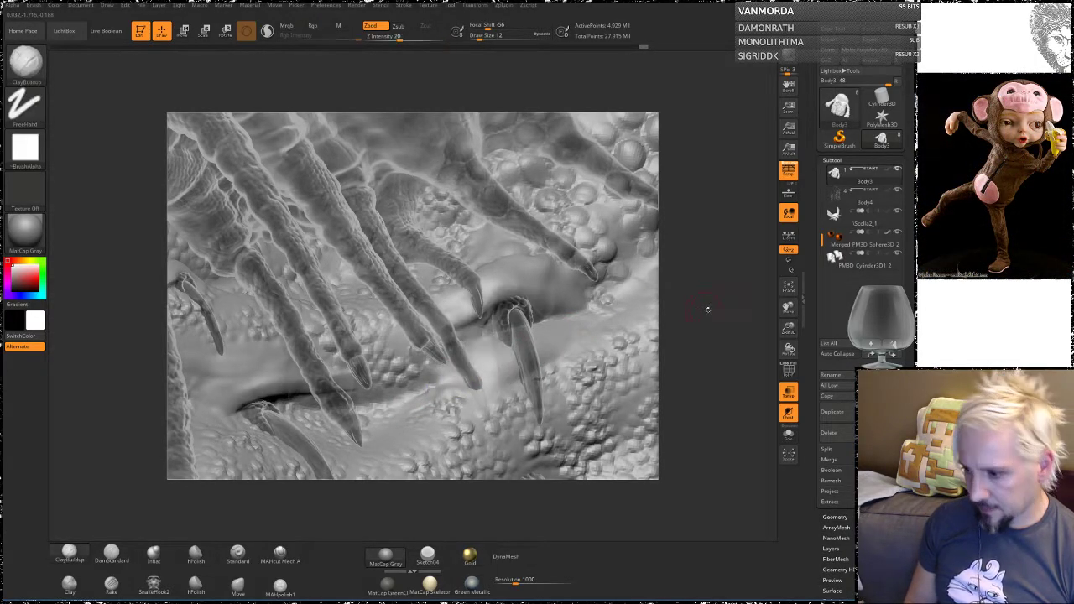
mouse_move(707, 308)
left_mouse_down()
mouse_move(645, 329)
mouse_move(703, 329)
mouse_move(705, 285)
mouse_move(692, 289)
left_mouse_up()
mouse_move(625, 353)
left_mouse_down()
mouse_move(579, 370)
mouse_move(606, 369)
left_mouse_up()
left_click_drag(705, 352, 701, 386, "alt")
left_click_drag(529, 388, 274, 261)
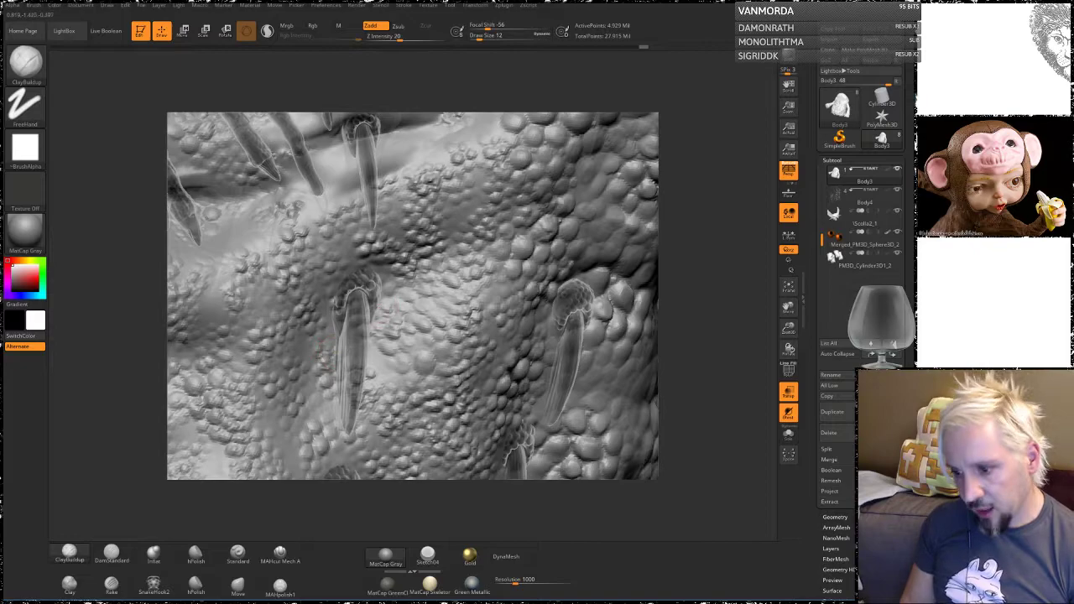
Step: Turn on Sculptris Pro, build an arched fold over the root of the next lower spike, and smooth it
left_click(267, 31)
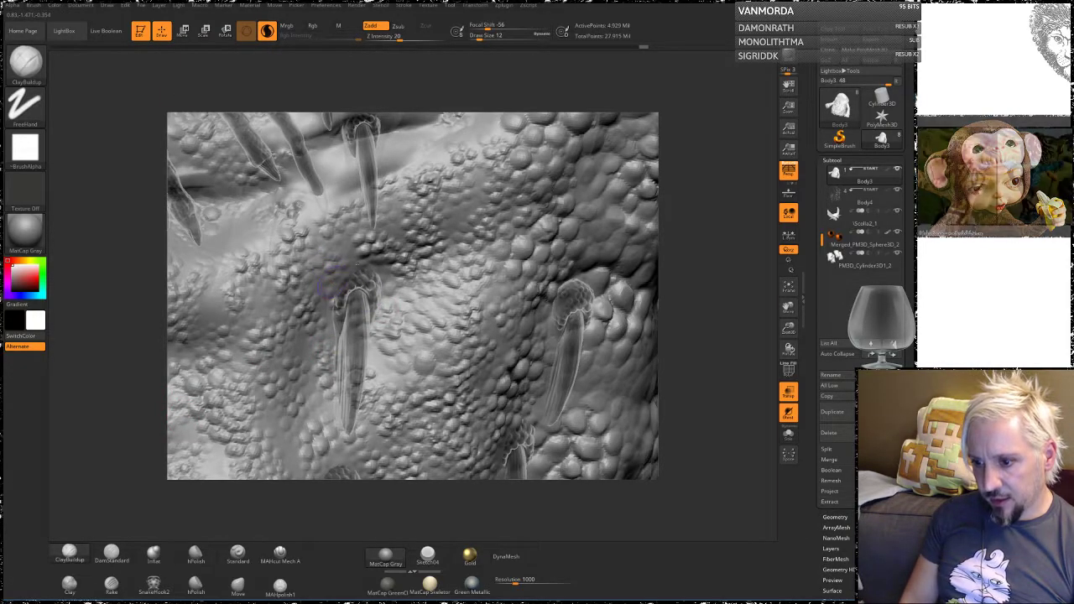
mouse_move(332, 284)
left_mouse_down()
mouse_move(359, 268)
mouse_move(413, 275)
left_mouse_up()
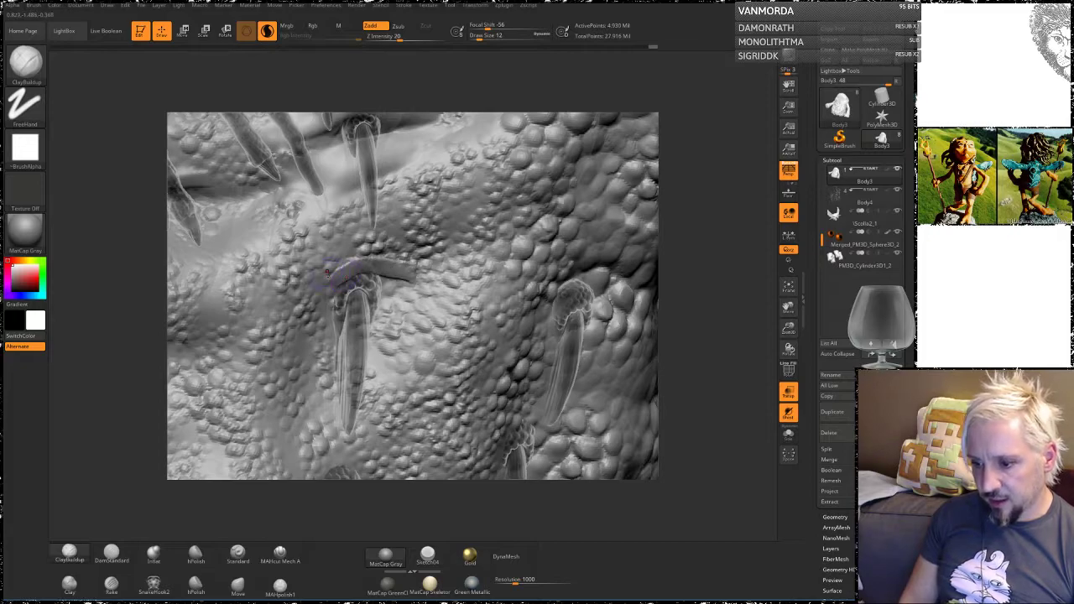
mouse_move(329, 274)
left_mouse_down()
mouse_move(410, 265)
mouse_move(426, 282)
left_mouse_up()
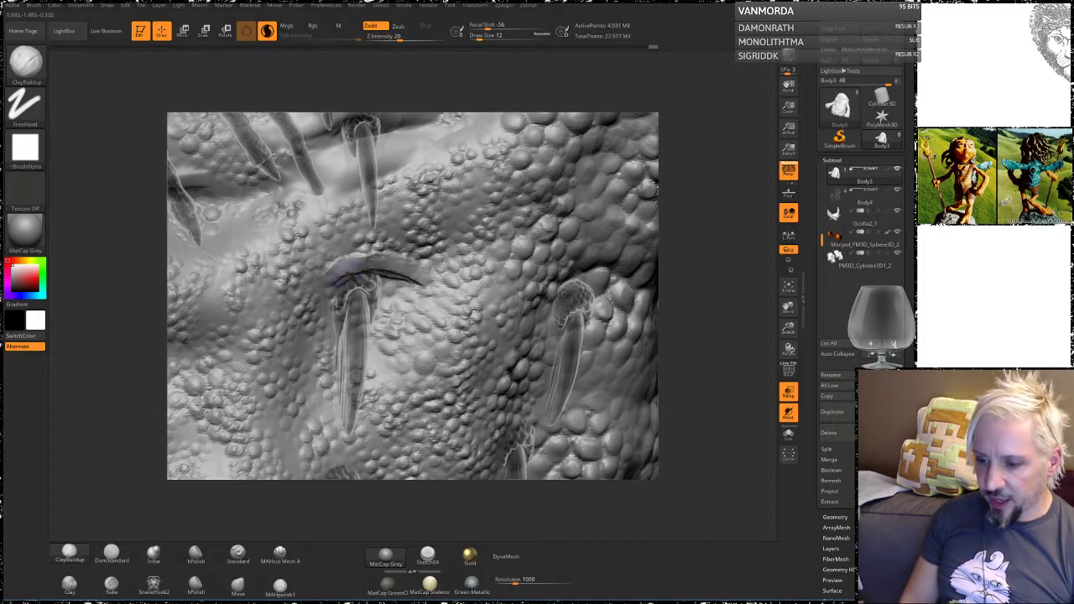
mouse_move(348, 270)
left_mouse_down()
mouse_move(445, 285)
mouse_move(333, 266)
mouse_move(316, 285)
mouse_move(334, 283)
mouse_move(315, 283)
left_mouse_up()
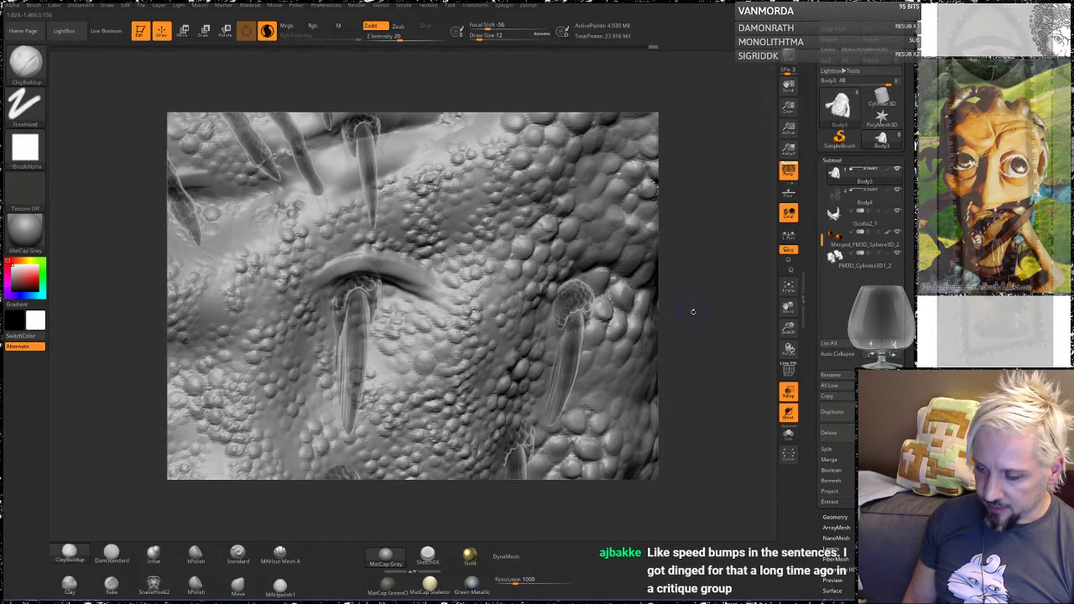
mouse_move(694, 310)
left_mouse_down()
mouse_move(678, 292)
mouse_move(660, 310)
left_mouse_up()
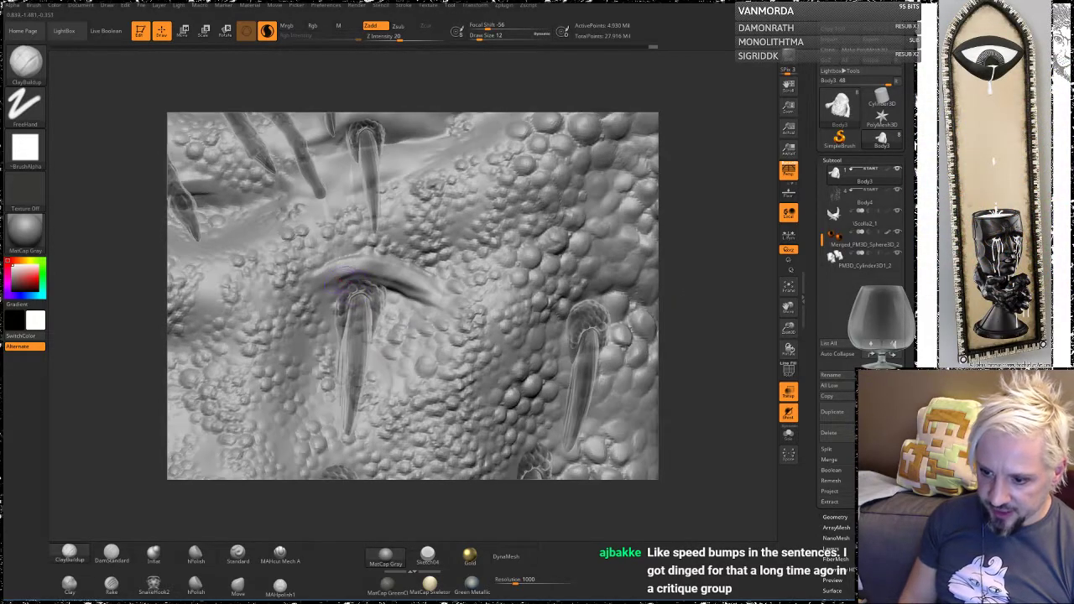
left_click_drag(335, 277, 408, 292)
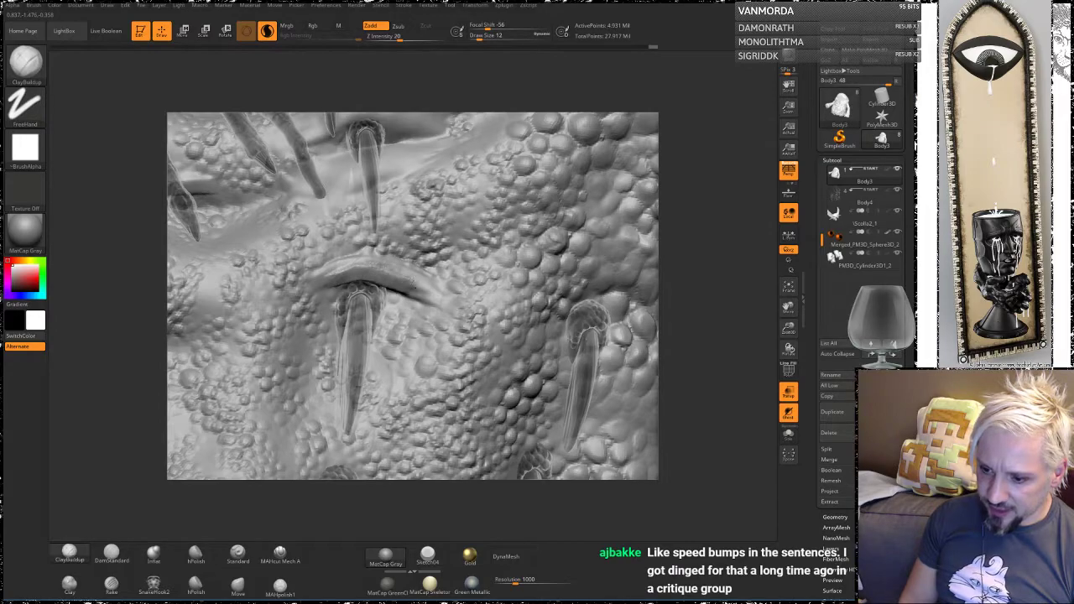
key("shift")
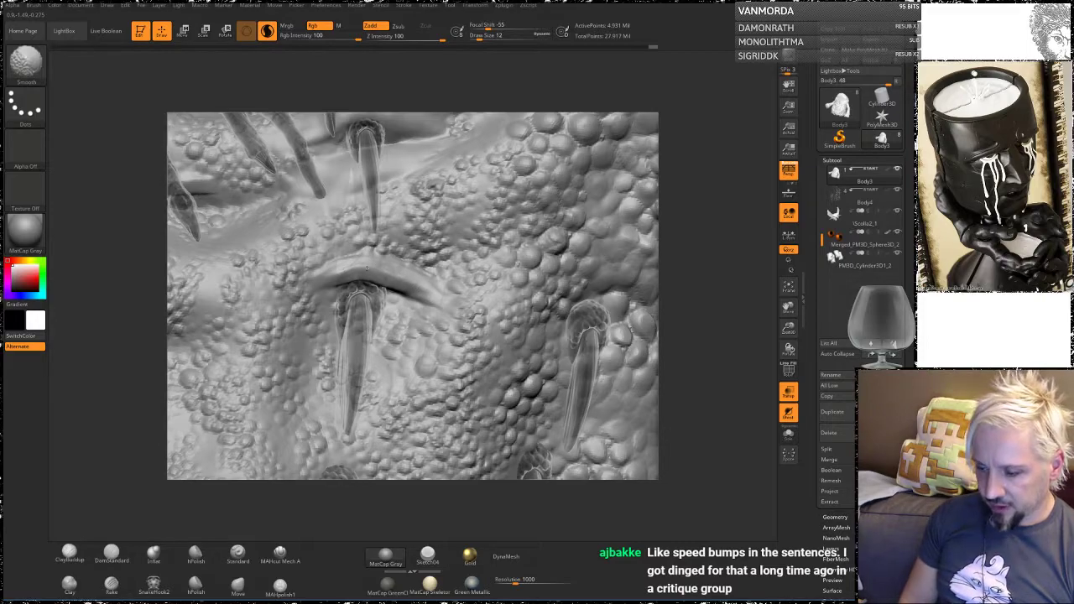
Step: Layer a curved fold over the root of the neighbouring spike among the larger scales near the dark hollow
left_click_drag(714, 274, 604, 266, "alt")
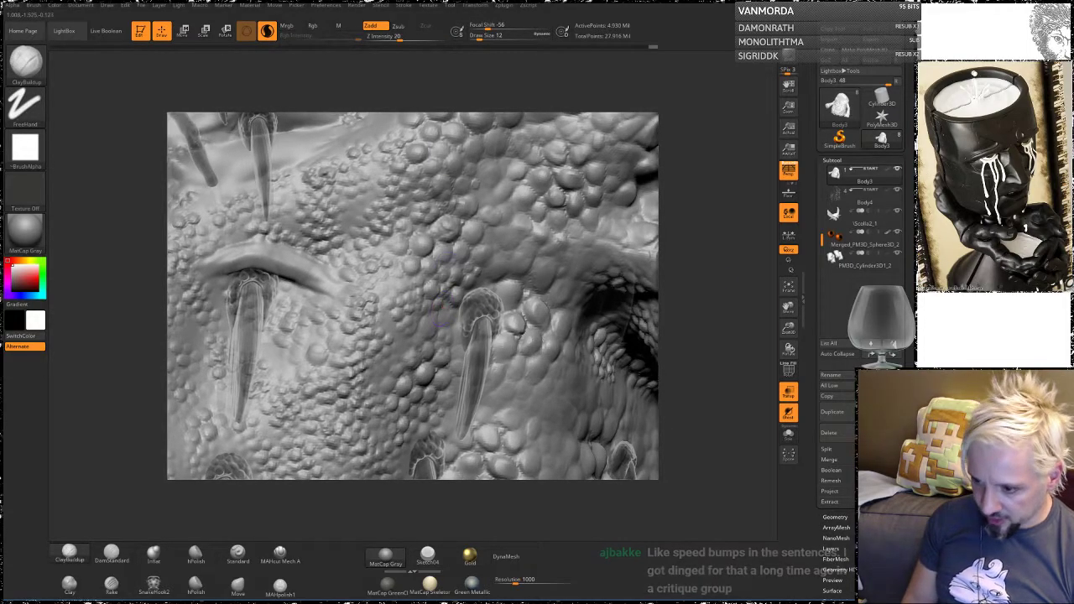
left_click_drag(491, 283, 455, 299)
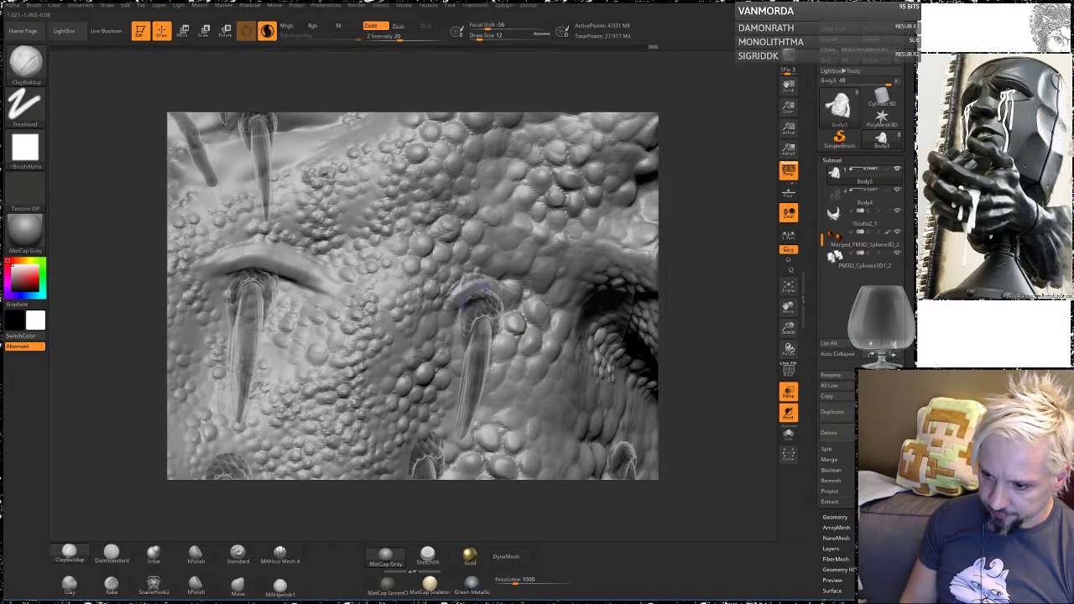
mouse_move(507, 292)
left_mouse_down()
mouse_move(484, 286)
mouse_move(432, 309)
left_mouse_up()
left_click_drag(695, 268, 742, 268)
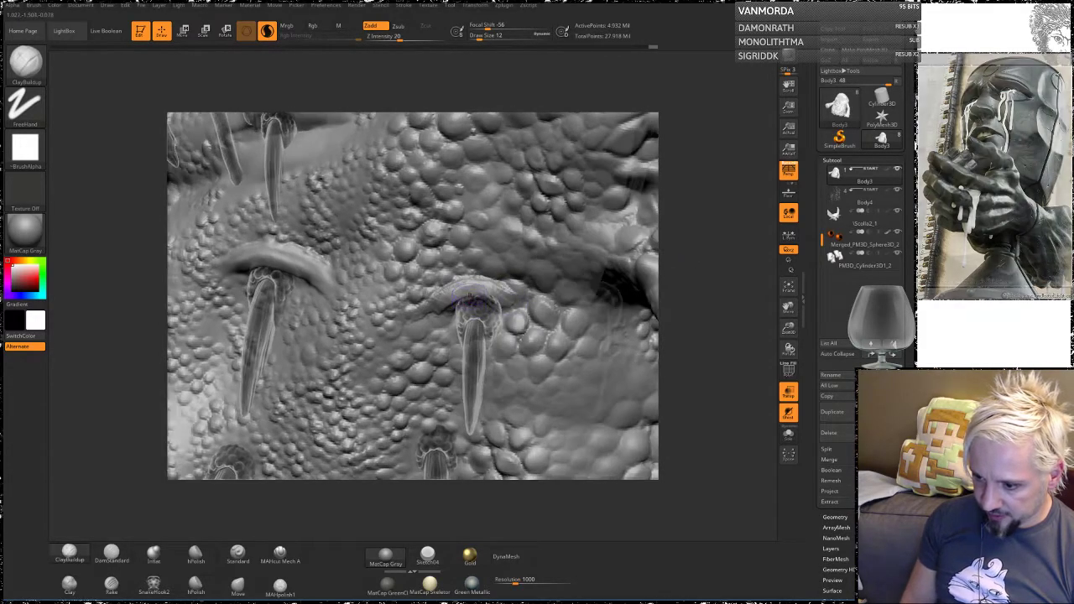
mouse_move(466, 282)
left_mouse_down()
mouse_move(510, 303)
mouse_move(525, 328)
left_mouse_up()
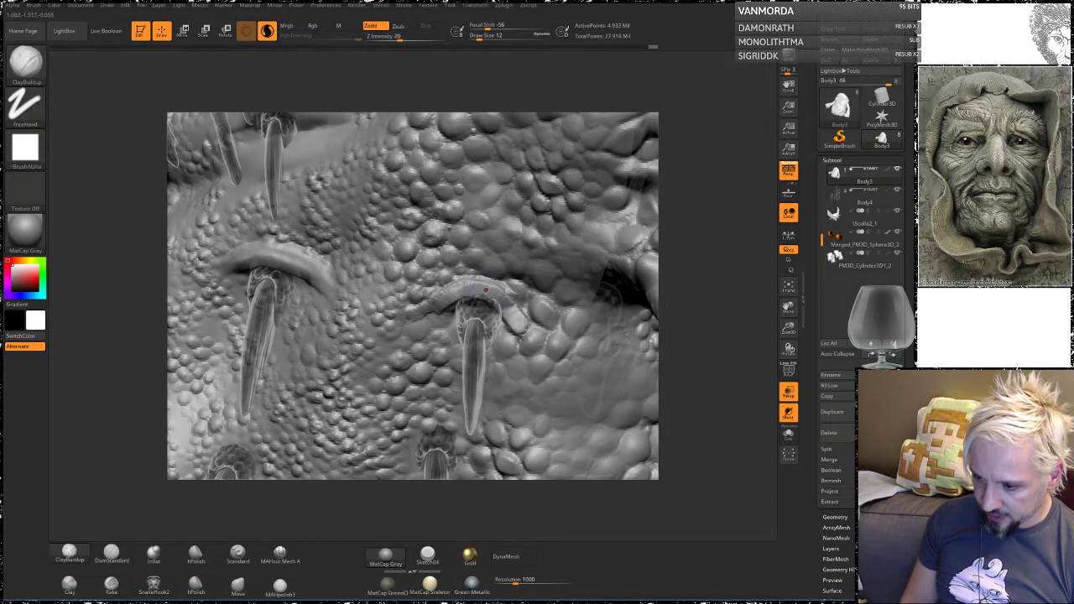
mouse_move(493, 292)
left_mouse_down()
mouse_move(530, 326)
mouse_move(532, 311)
mouse_move(471, 279)
mouse_move(459, 289)
mouse_move(475, 290)
mouse_move(422, 332)
left_mouse_up()
Step: Smooth the new fold and extend its end across the scales toward the neighbouring arched fold
left_click_drag(702, 273, 672, 281)
key("b")
key("s")
key("t")
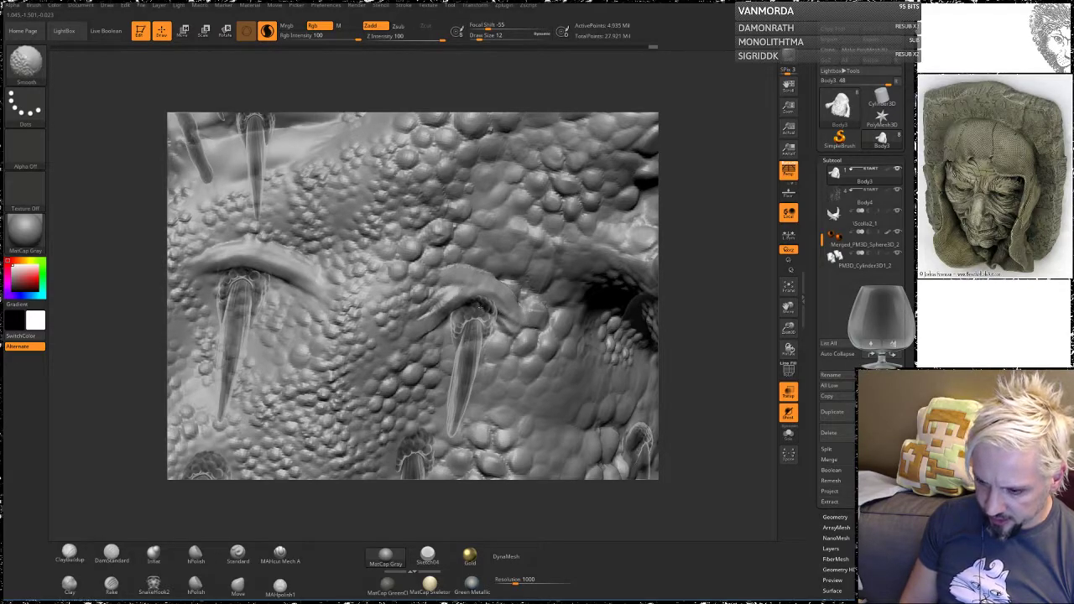
left_click_drag(480, 306, 418, 334, "shift")
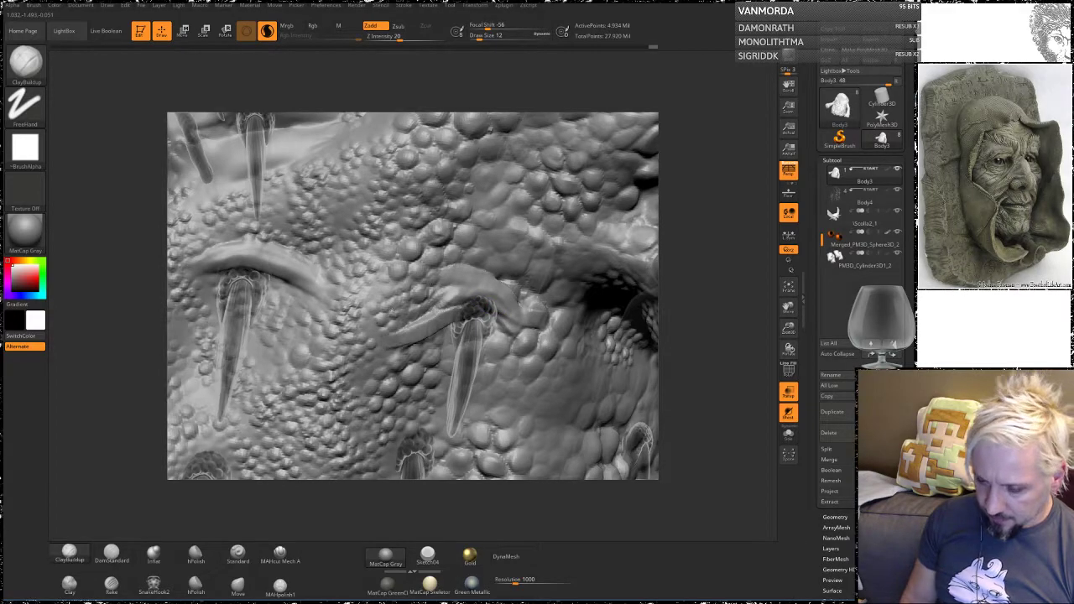
key("shift")
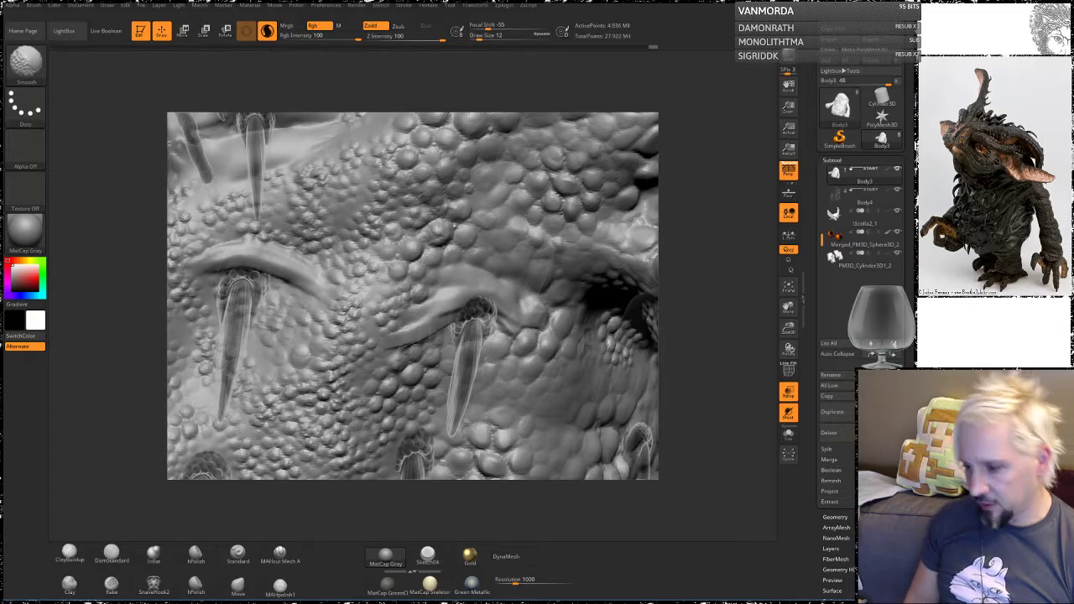
Step: Extend the fold's other end down across the large scales toward the dark hollow and smooth both arms
mouse_move(728, 312)
left_mouse_down()
mouse_move(751, 328)
mouse_move(738, 318)
left_mouse_up()
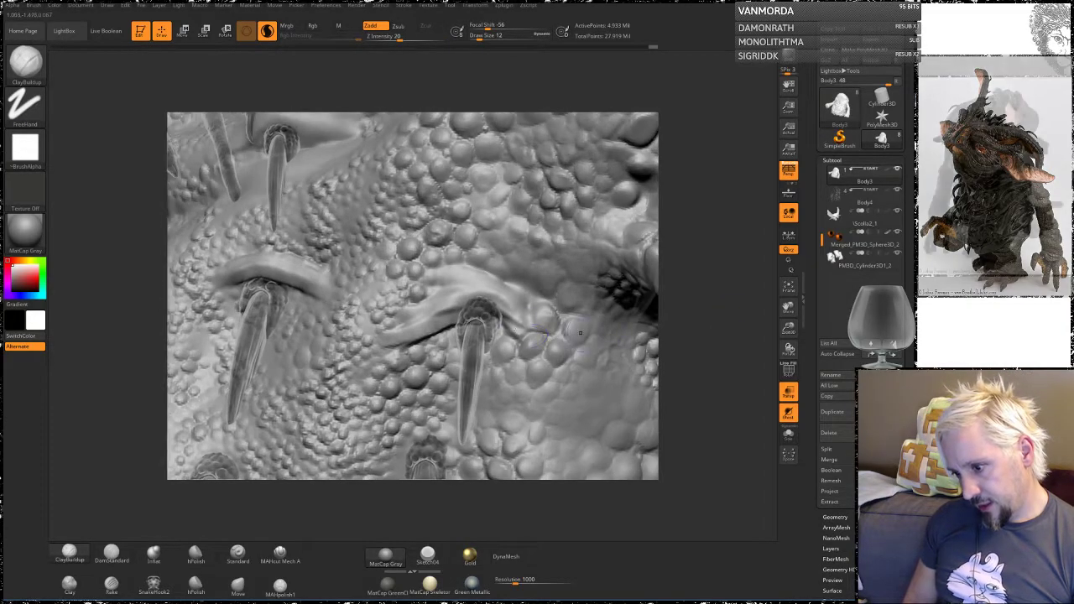
mouse_move(450, 307)
left_mouse_down()
mouse_move(482, 291)
mouse_move(529, 332)
mouse_move(480, 300)
mouse_move(516, 332)
mouse_move(579, 353)
left_mouse_up()
key("shift")
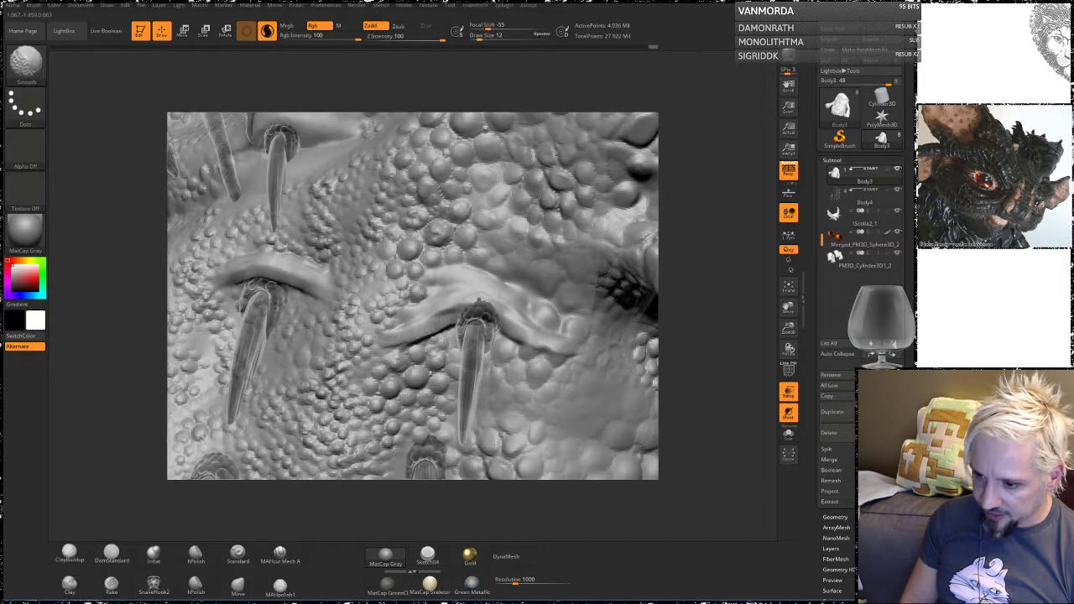
mouse_move(702, 232)
left_mouse_down()
mouse_move(728, 235)
mouse_move(727, 252)
left_mouse_up()
left_click_drag(467, 315, 408, 325, "shift")
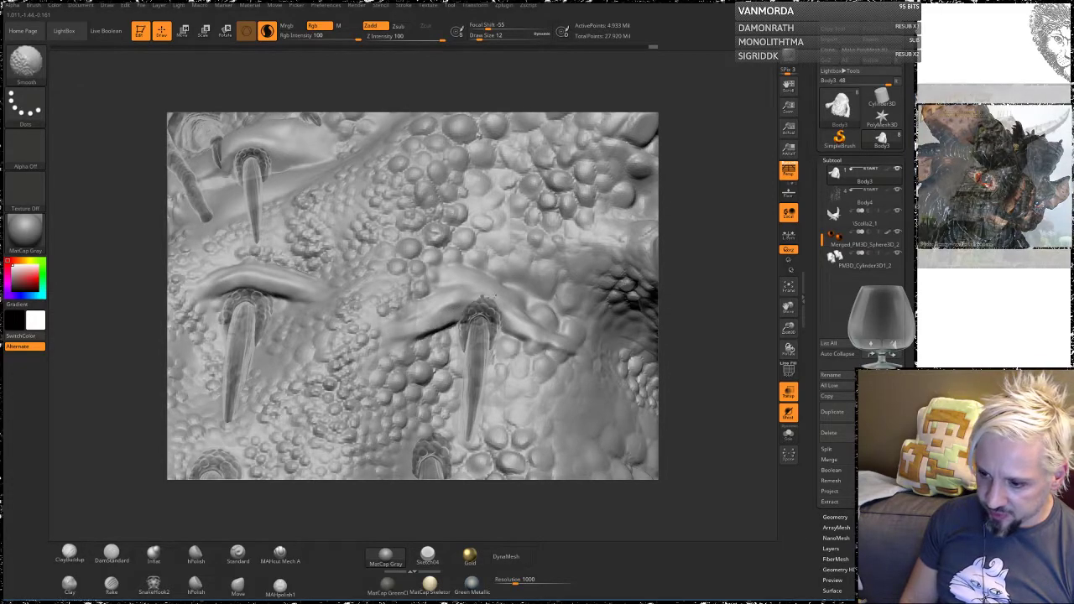
Step: Add a ridge along the fold's lower rim directly above the spike's root and smooth its ends into both arms
mouse_move(488, 295)
left_mouse_down()
mouse_move(419, 312)
mouse_move(430, 311)
left_mouse_up()
key("shift")
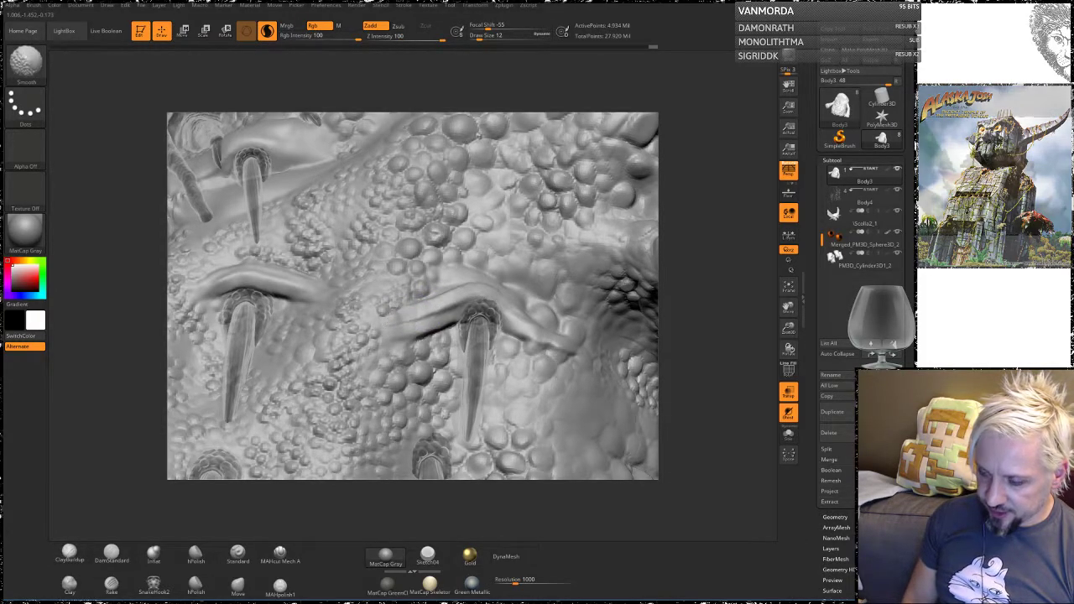
right_click_drag(419, 323, 483, 291)
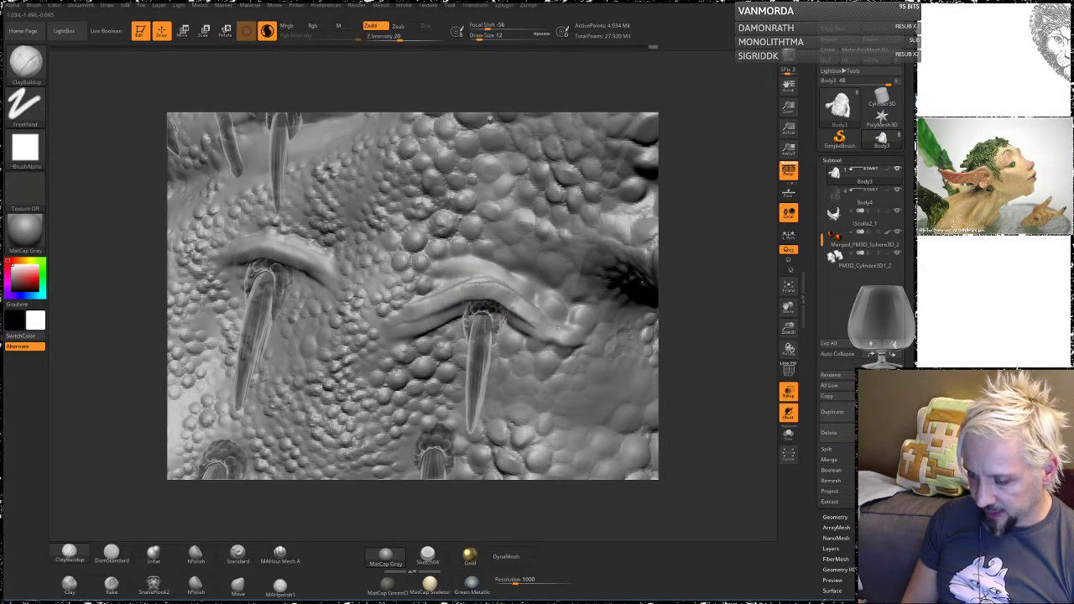
key("shift")
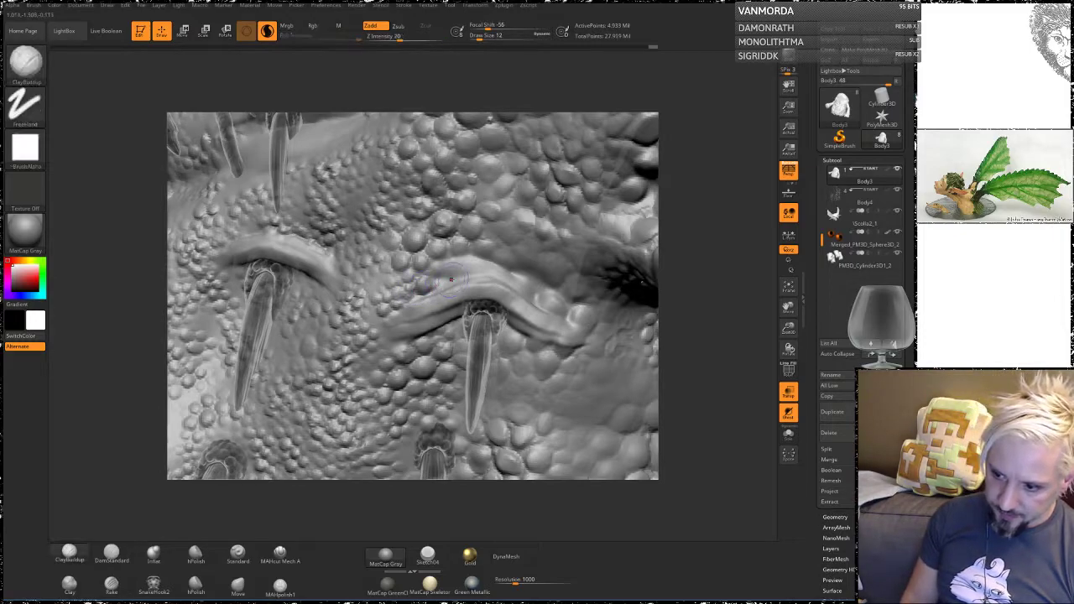
Step: Build up the fold's upper ridge, turn off Sculptris Pro, and smooth the ridges together along both arms
mouse_move(440, 286)
left_mouse_down()
mouse_move(458, 273)
mouse_move(531, 281)
mouse_move(466, 265)
mouse_move(436, 280)
left_mouse_up()
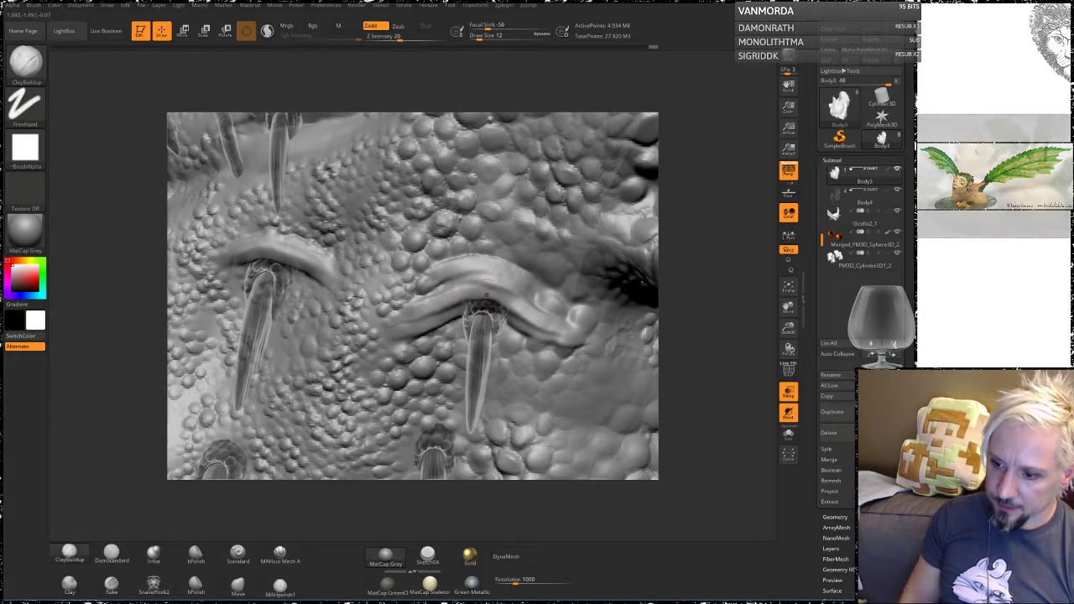
mouse_move(531, 304)
left_mouse_down()
mouse_move(437, 299)
mouse_move(508, 294)
mouse_move(530, 305)
left_mouse_up()
mouse_move(460, 271)
left_mouse_down("shift")
mouse_move(493, 258)
mouse_move(462, 261)
left_mouse_up("shift")
mouse_move(737, 301)
left_mouse_down()
mouse_move(719, 257)
mouse_move(719, 318)
left_mouse_up()
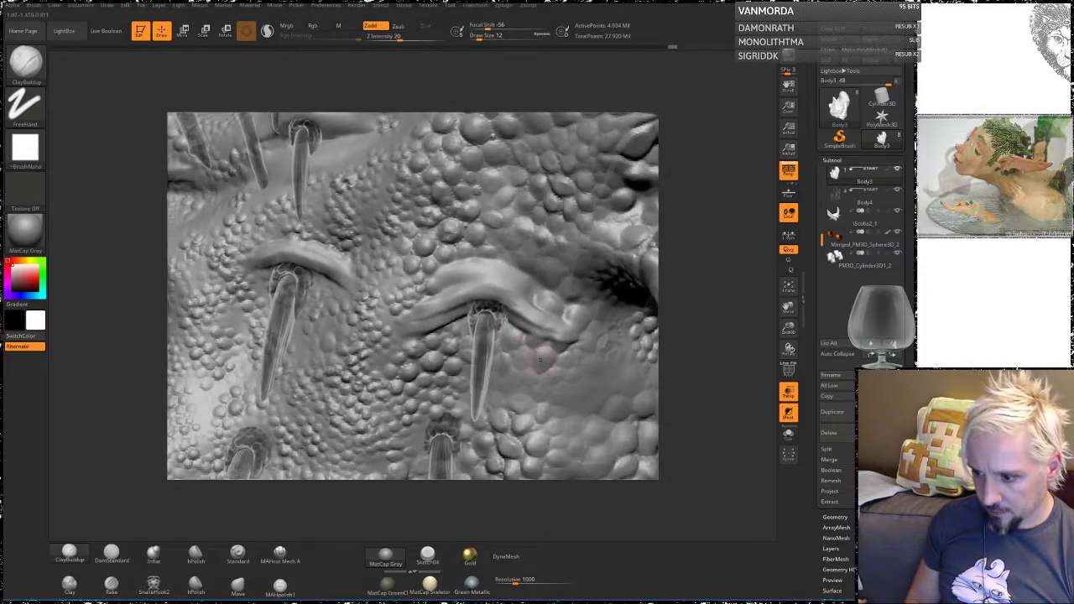
left_click_drag(533, 323, 579, 342, "shift")
mouse_move(488, 304)
left_mouse_down("shift")
mouse_move(466, 297)
mouse_move(452, 307)
left_mouse_up("shift")
Step: Sculpt an arched skin fold over the root of the next spike below and smooth it into the surrounding scales
mouse_move(704, 369)
left_mouse_down()
mouse_move(660, 433)
mouse_move(658, 284)
left_mouse_up()
left_click_drag(733, 275, 706, 295)
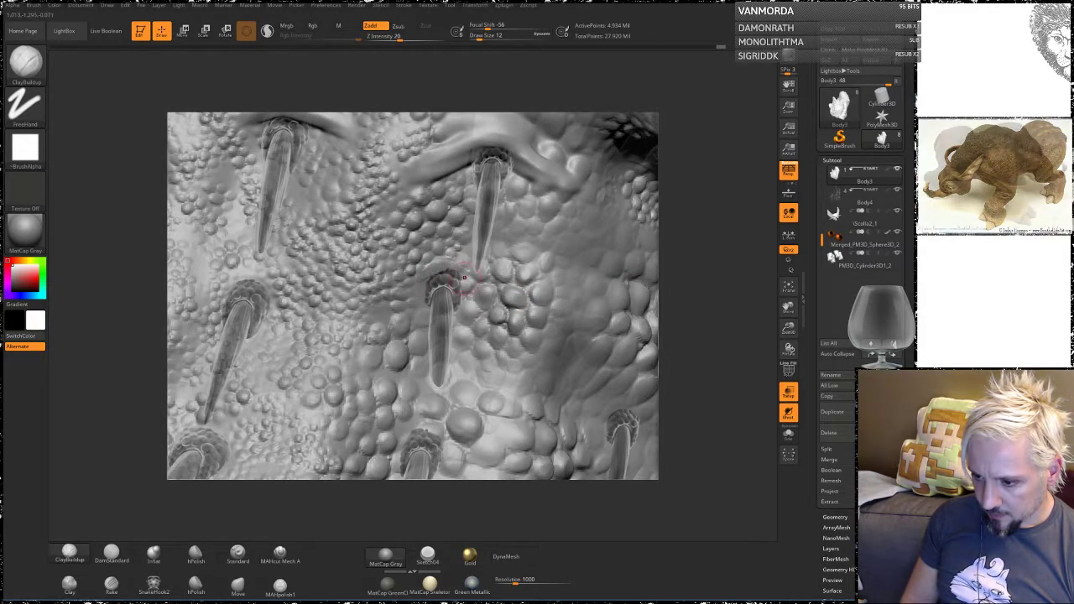
mouse_move(458, 267)
left_mouse_down()
mouse_move(420, 273)
mouse_move(485, 279)
mouse_move(404, 287)
mouse_move(420, 270)
mouse_move(401, 283)
mouse_move(484, 281)
mouse_move(407, 299)
mouse_move(417, 279)
mouse_move(383, 290)
mouse_move(400, 298)
mouse_move(399, 287)
mouse_move(488, 287)
left_mouse_up()
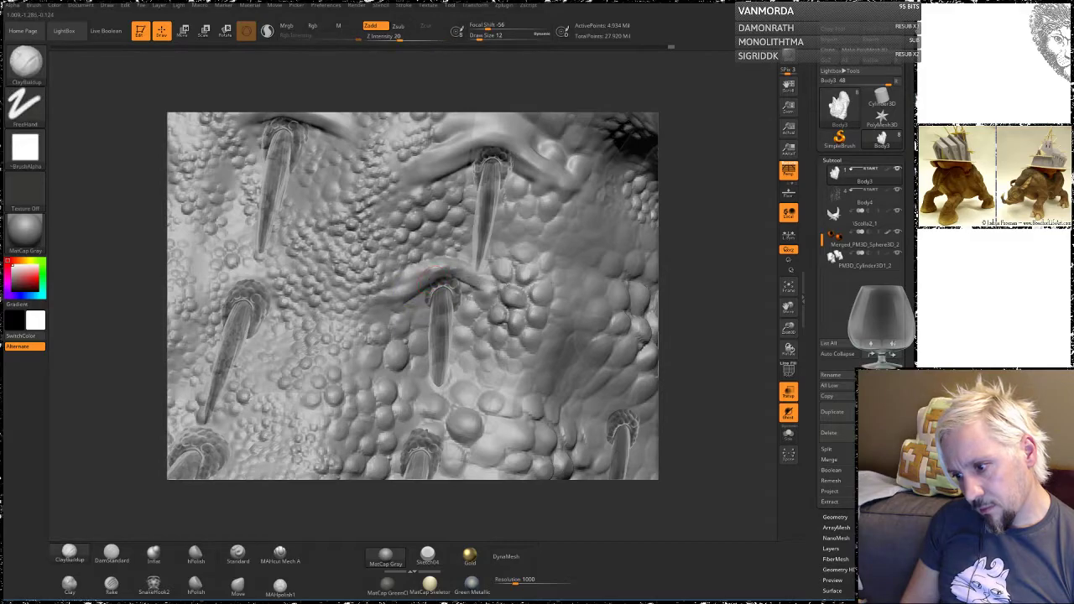
key("shift")
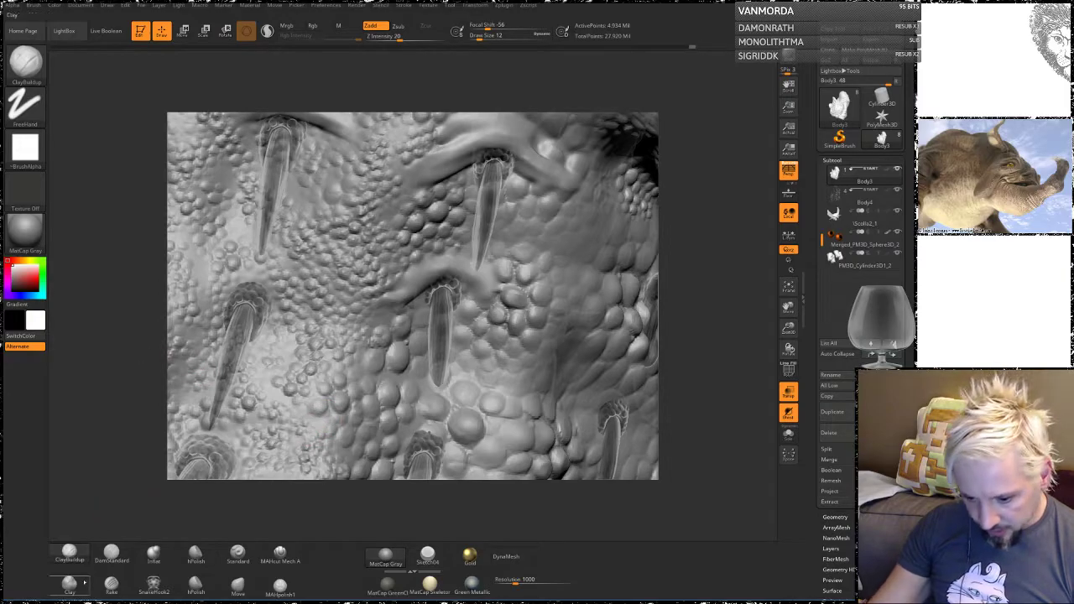
mouse_move(94, 602)
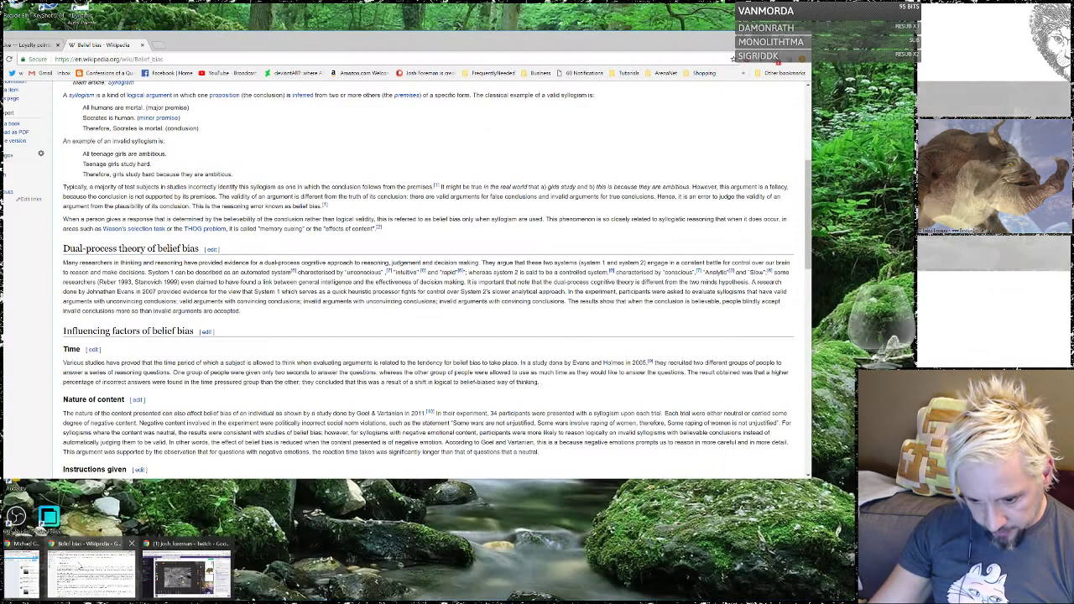
left_click(82, 560)
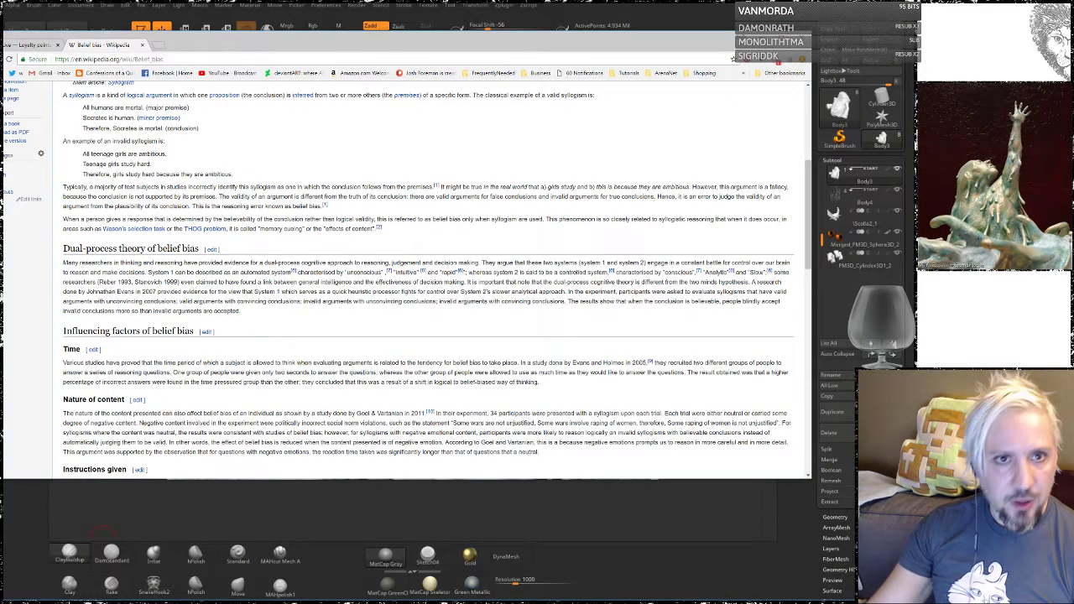
left_click(762, 36)
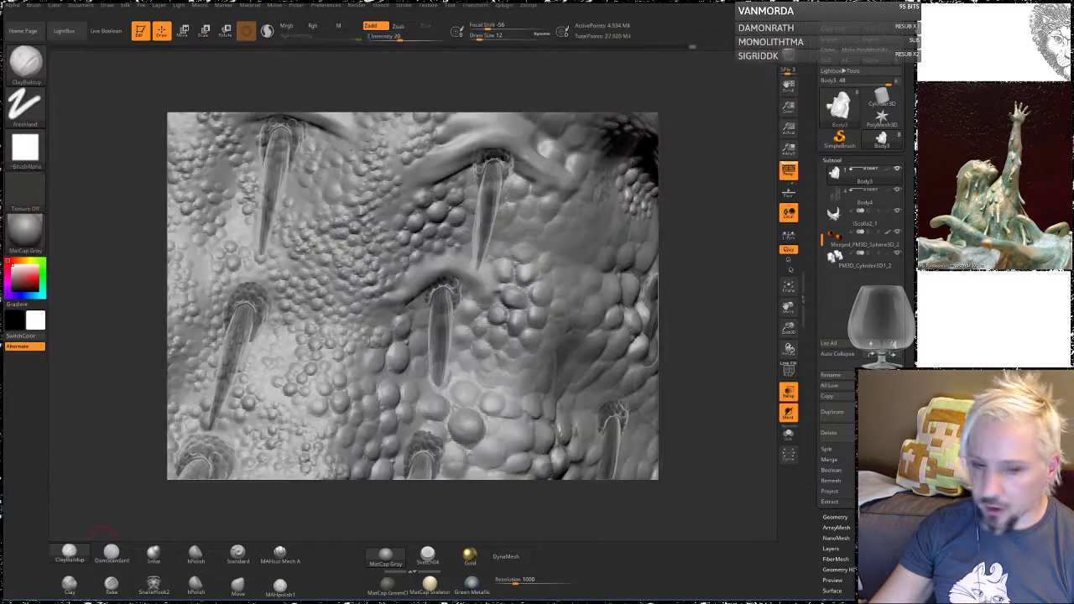
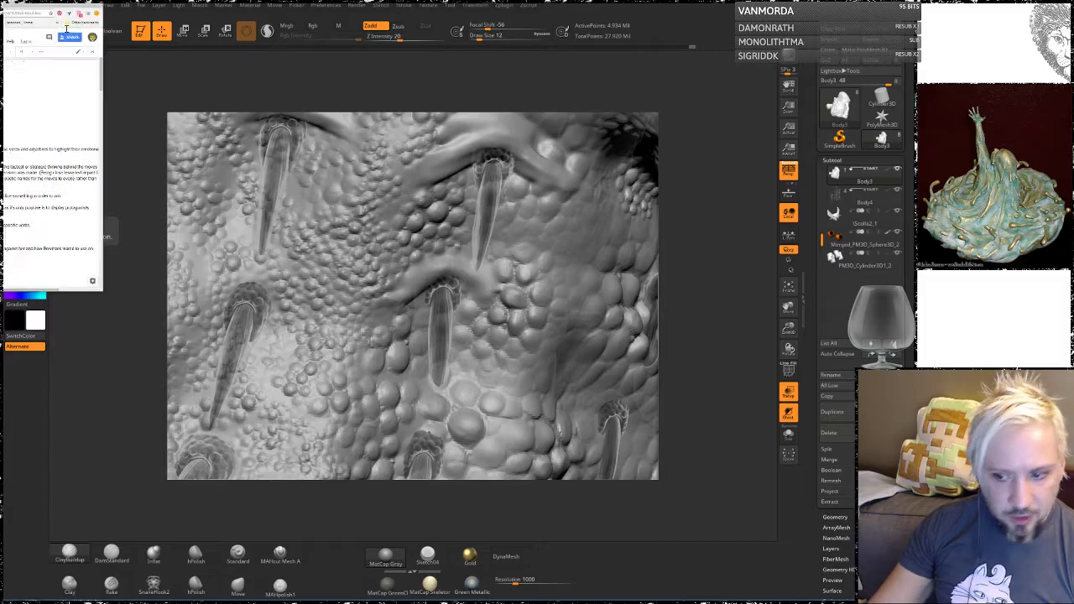
Step: Bring the TfT~Editing Tasks document in Google Docs into full view and widen its window to show the whole page
left_click_drag(0, 0, 313, 52)
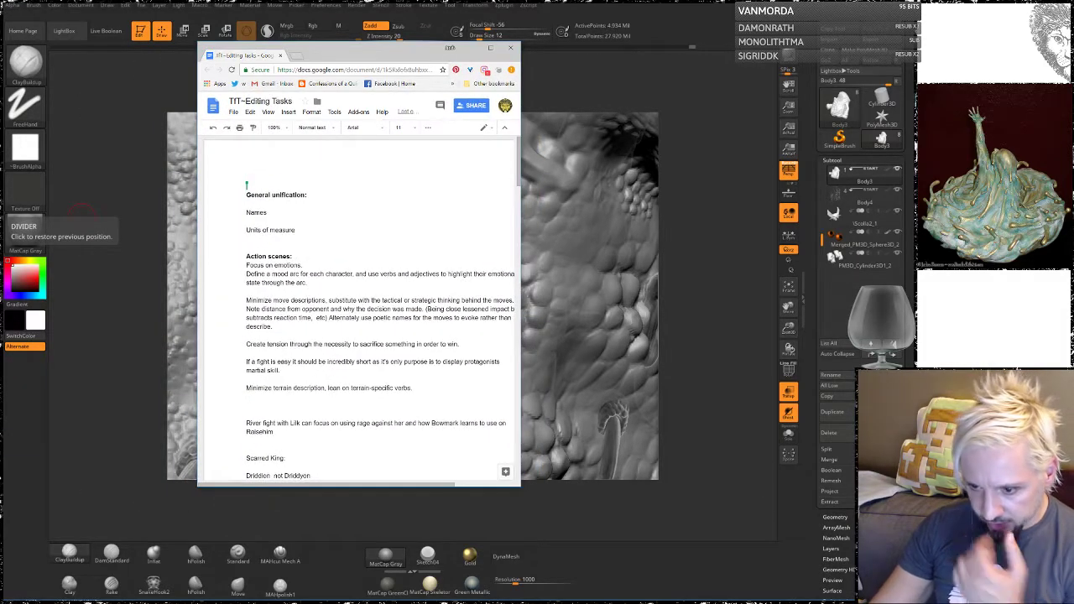
scroll(504, 210, "down", 2)
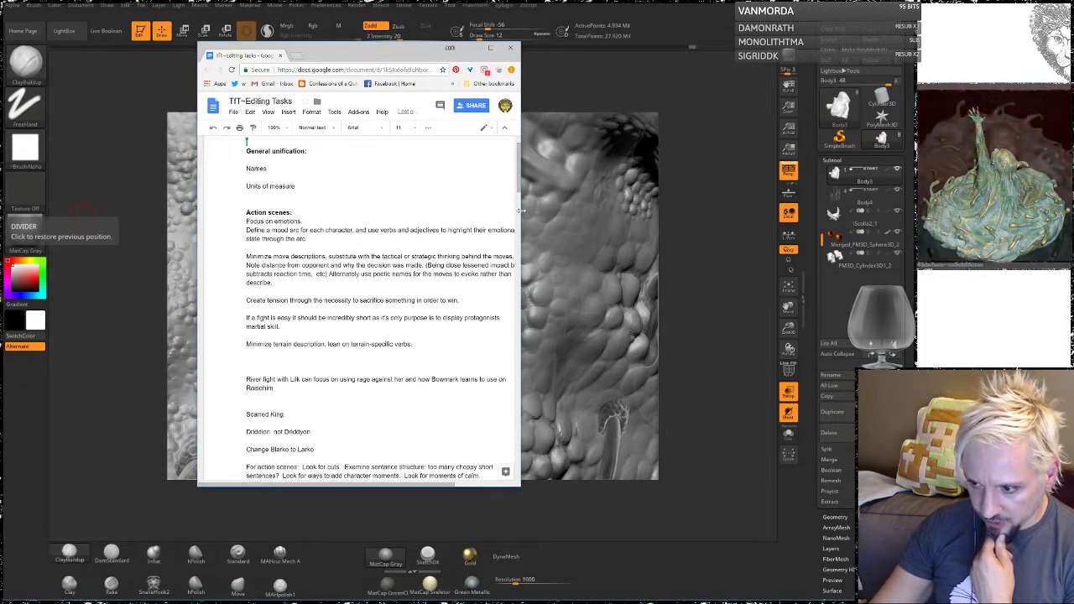
left_click_drag(524, 212, 651, 220)
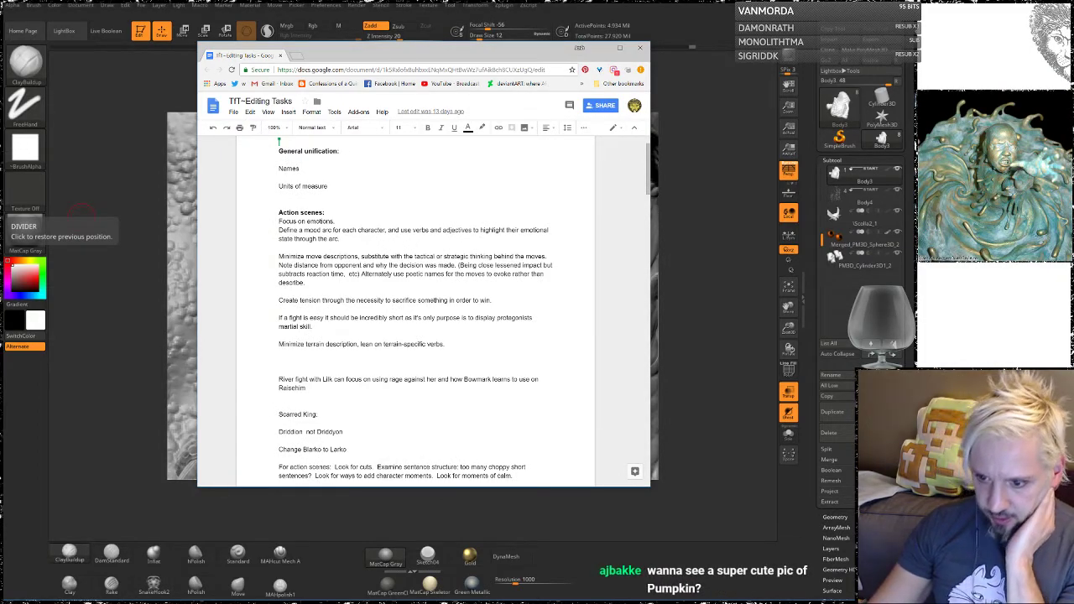
Step: Add a blank line under the "Action scenes:" heading and bold the line "Focus on emotions."
left_click(325, 214)
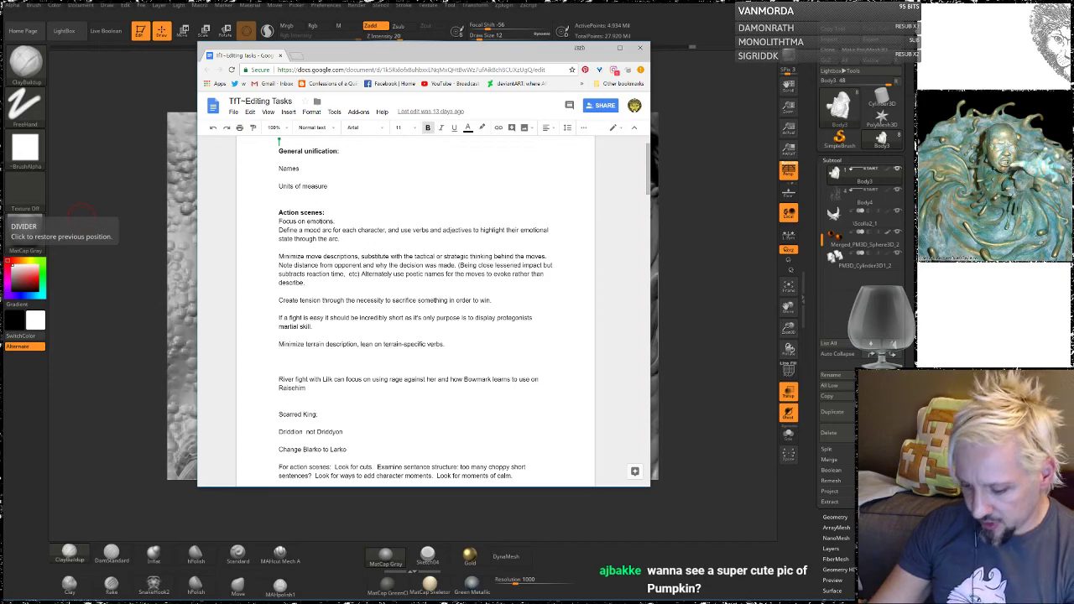
key("Return")
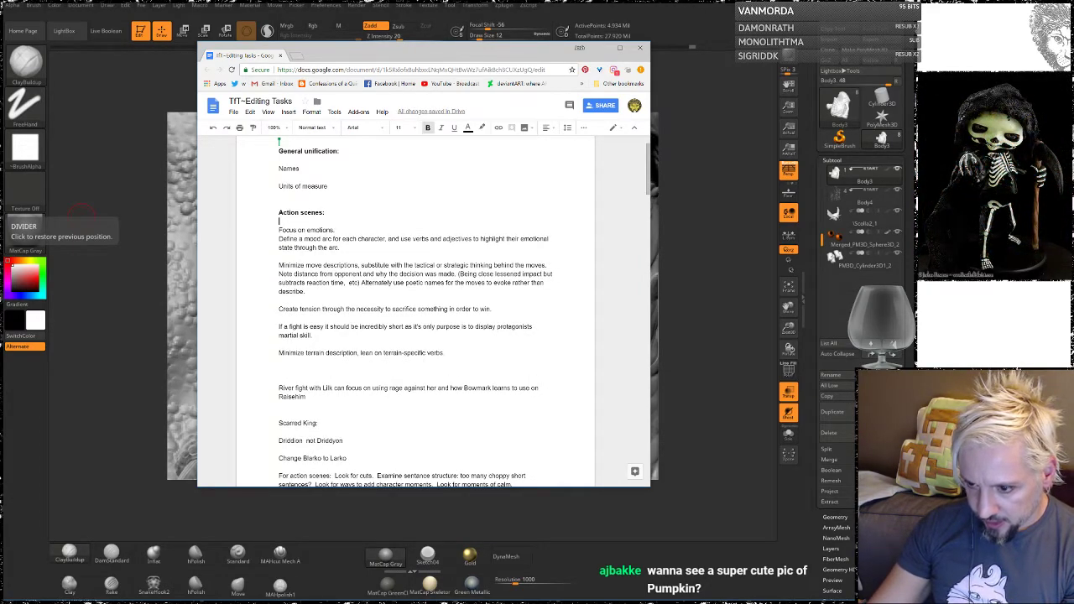
key("Down")
key("shift+Right")
key("shift+Right")
key("shift+Right")
key("shift+Right")
key("shift+Right")
key("shift+Right")
key("shift+Right")
key("shift+Right")
key("shift+Right")
key("shift+Right")
key("shift+Right")
key("shift+Right")
key("shift+Right")
key("shift+Right")
key("shift+Right")
key("shift+Right")
key("shift+Right")
key("shift+Right")
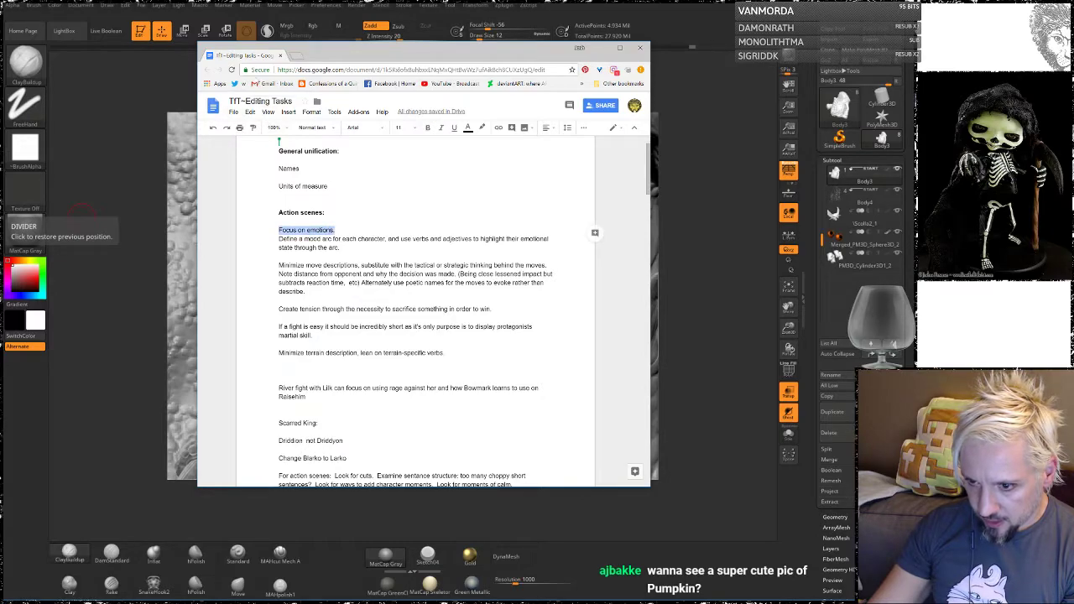
left_click(428, 128)
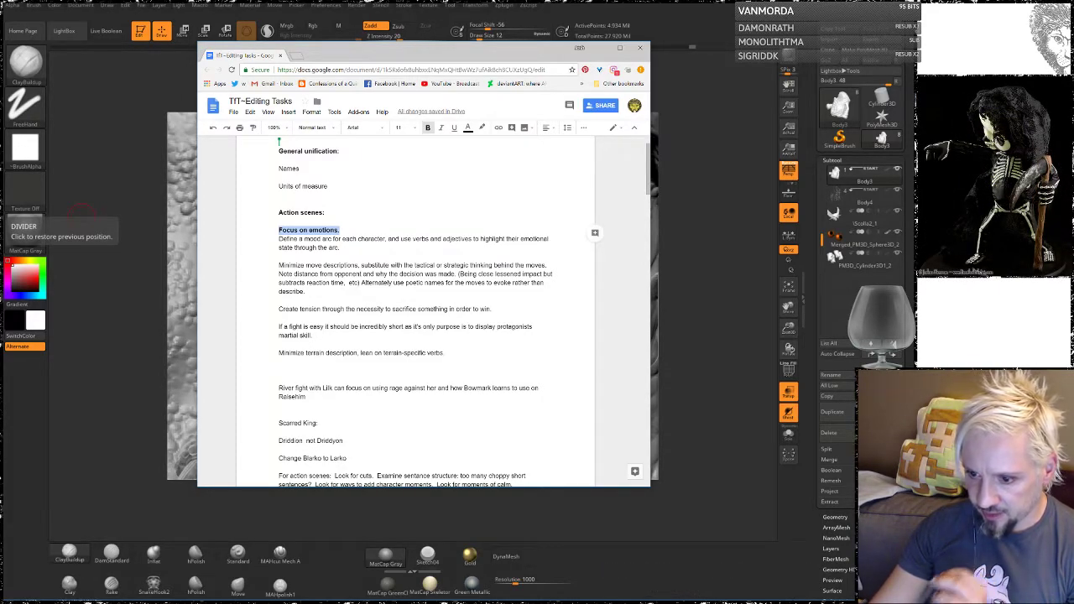
left_click(341, 248)
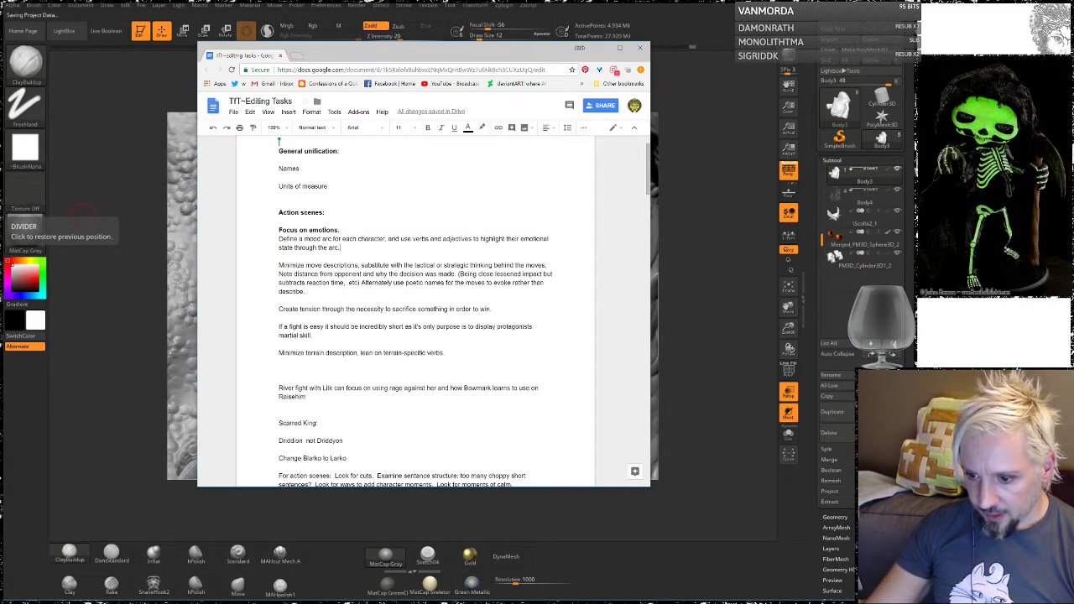
Step: Bold "Minimize move descriptions" and "Create tension through the necessity to sacrifice something in order to win" in the action scene notes
left_click_drag(279, 265, 345, 266)
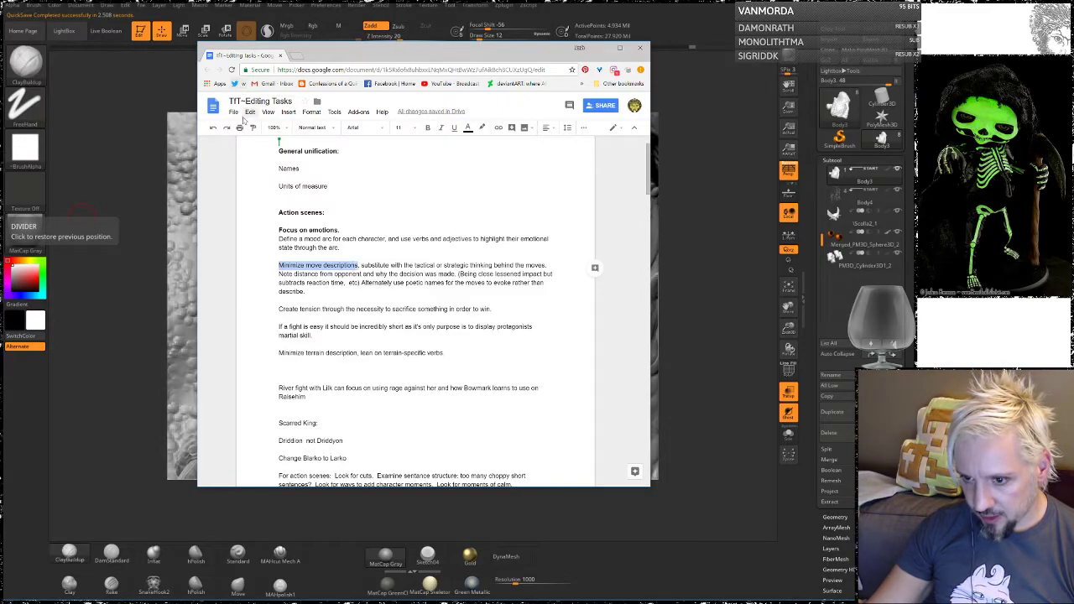
left_click(428, 128)
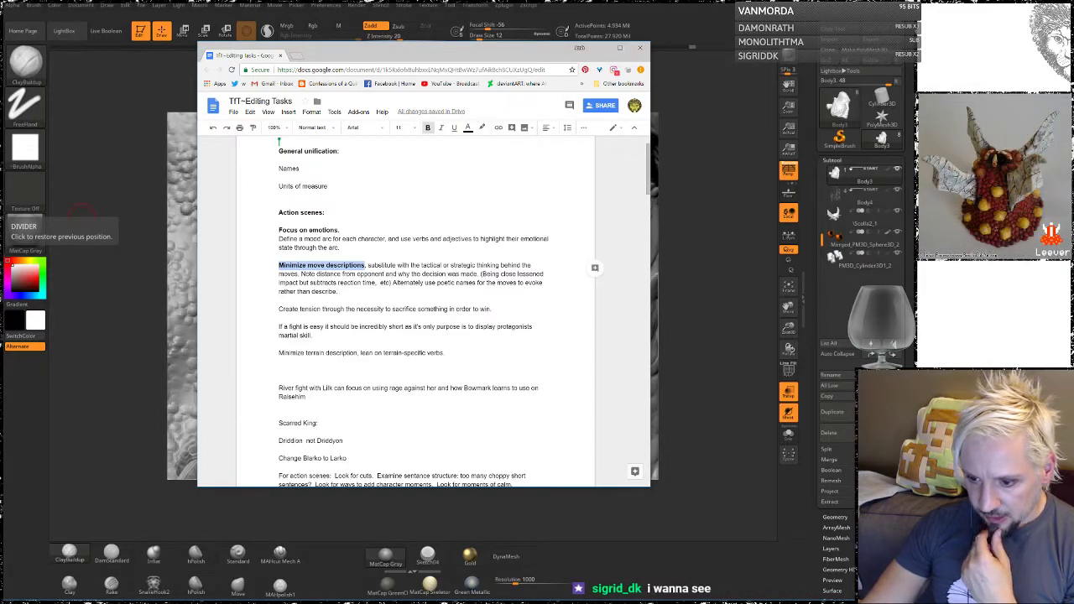
left_click_drag(278, 309, 344, 309)
left_click(280, 301)
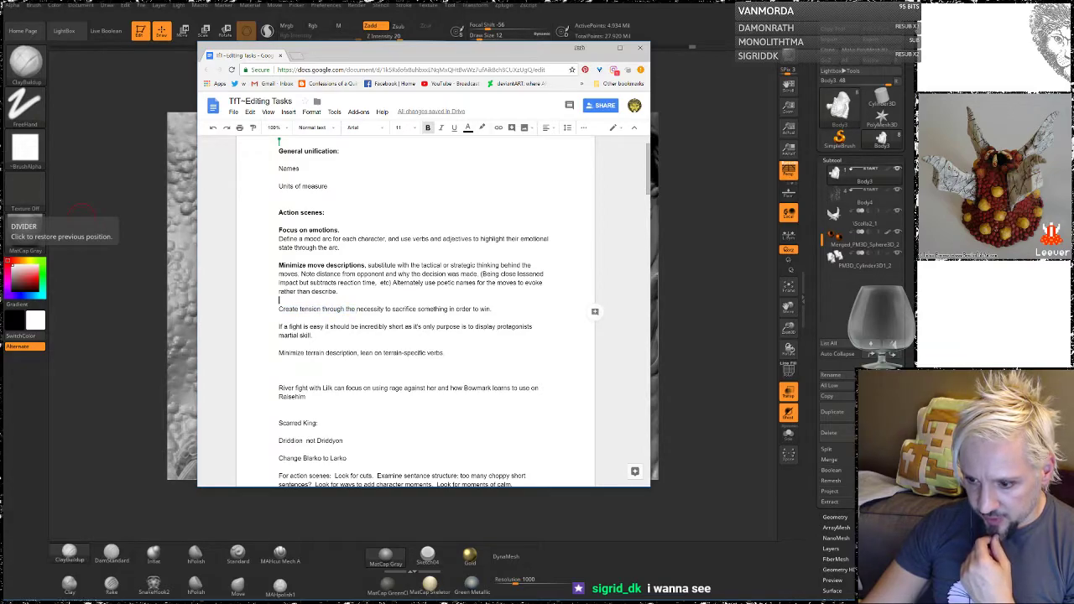
left_click_drag(279, 301, 490, 309)
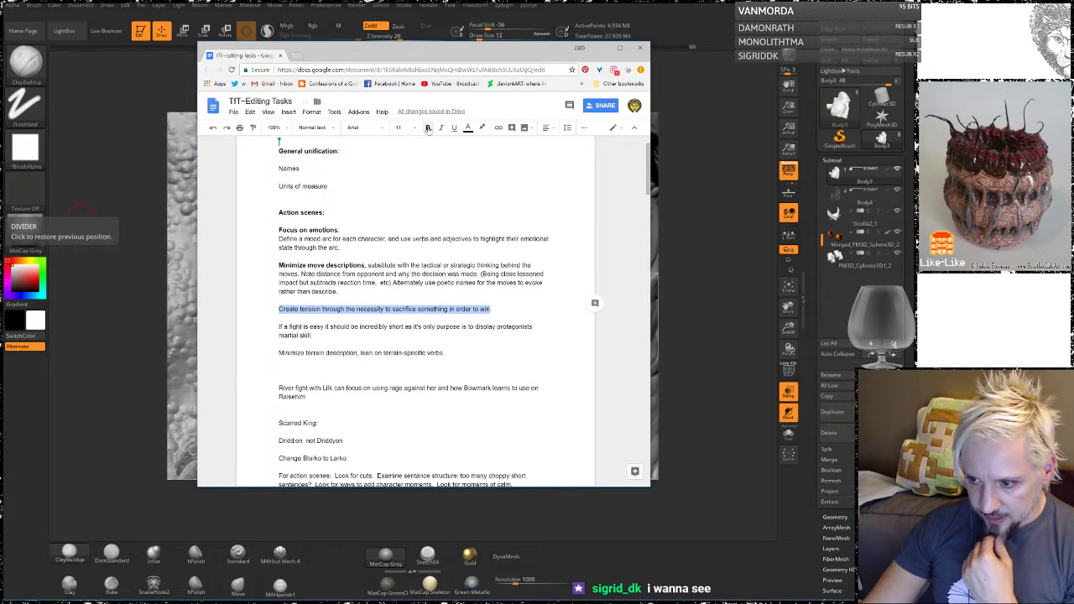
left_click(427, 128)
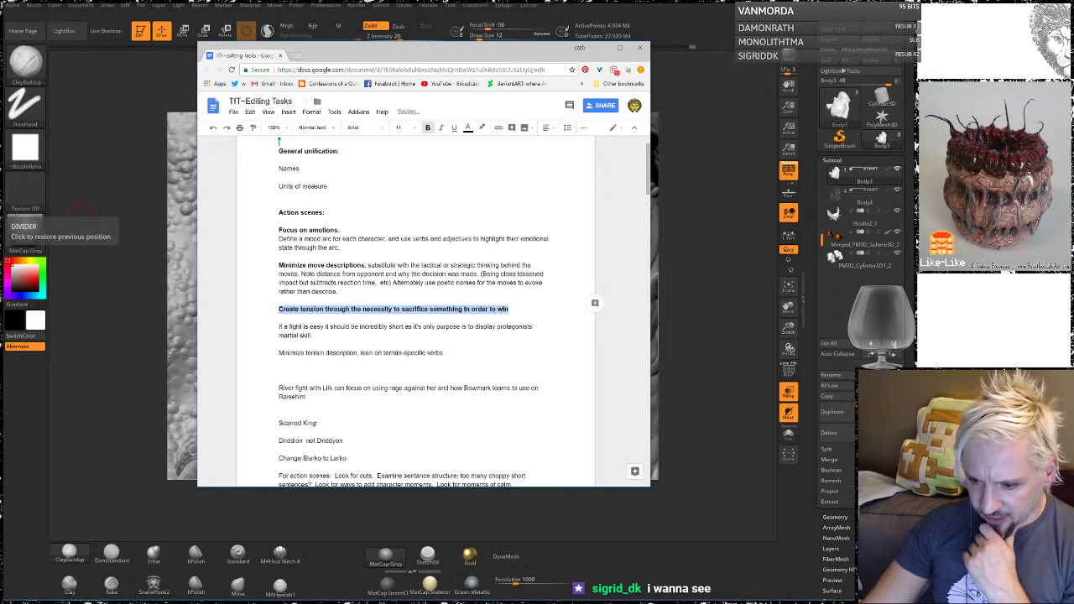
Step: Bold the phrases "If a fight is easy it should be incredibly short" and "Minimize terrain description"
left_click(280, 326)
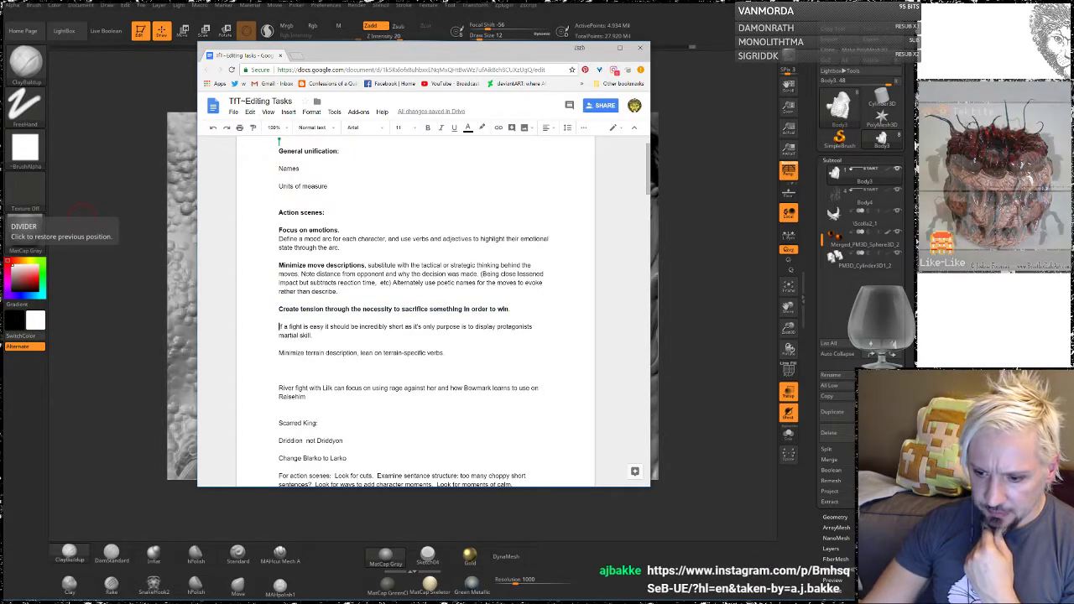
left_click_drag(279, 327, 402, 328)
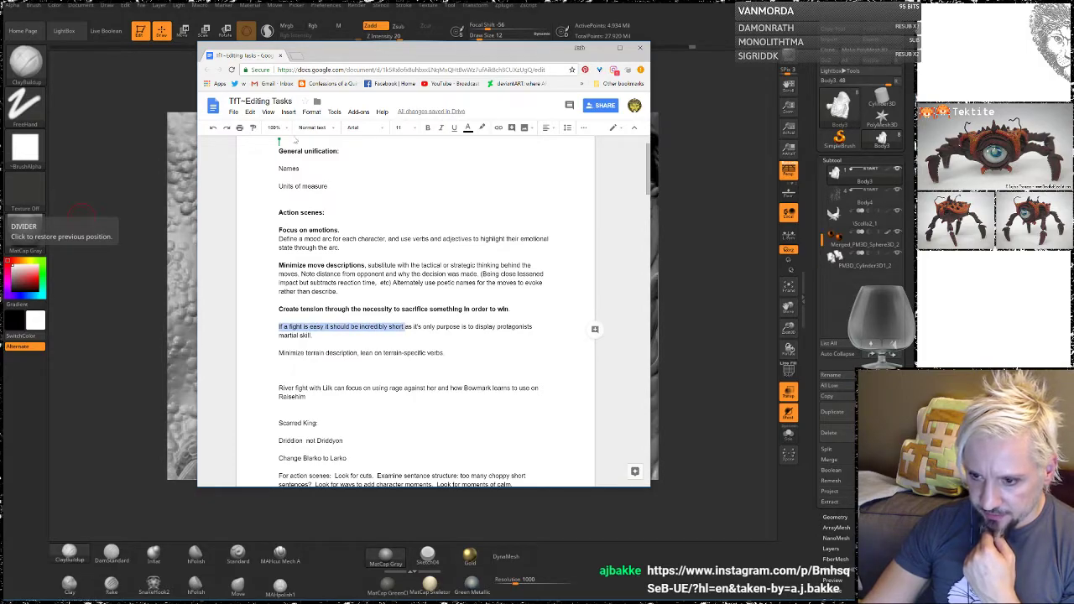
left_click(428, 129)
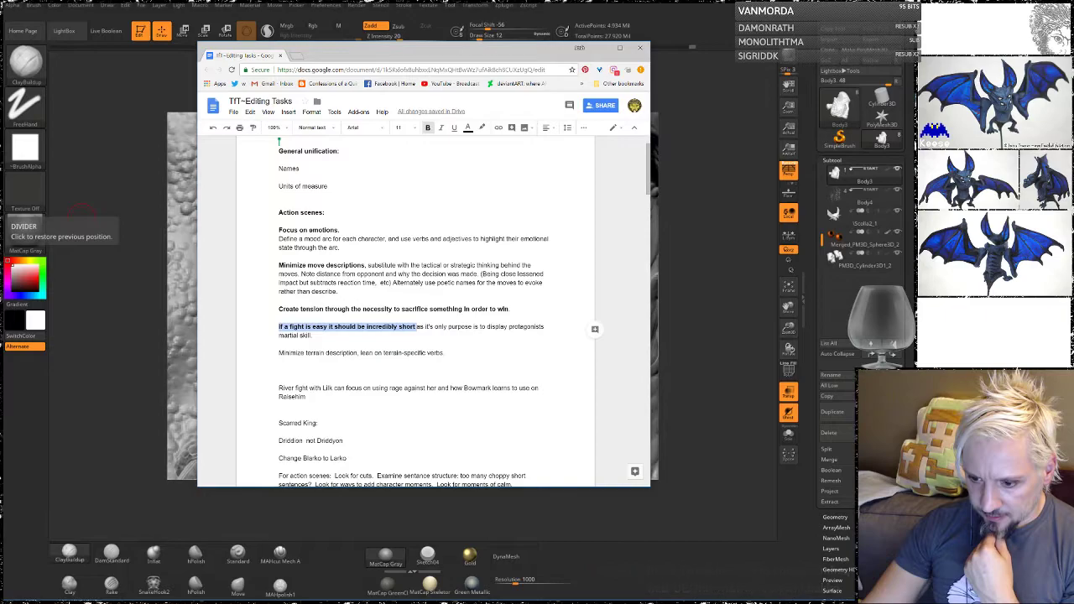
left_click(280, 353)
left_click_drag(279, 352, 358, 353)
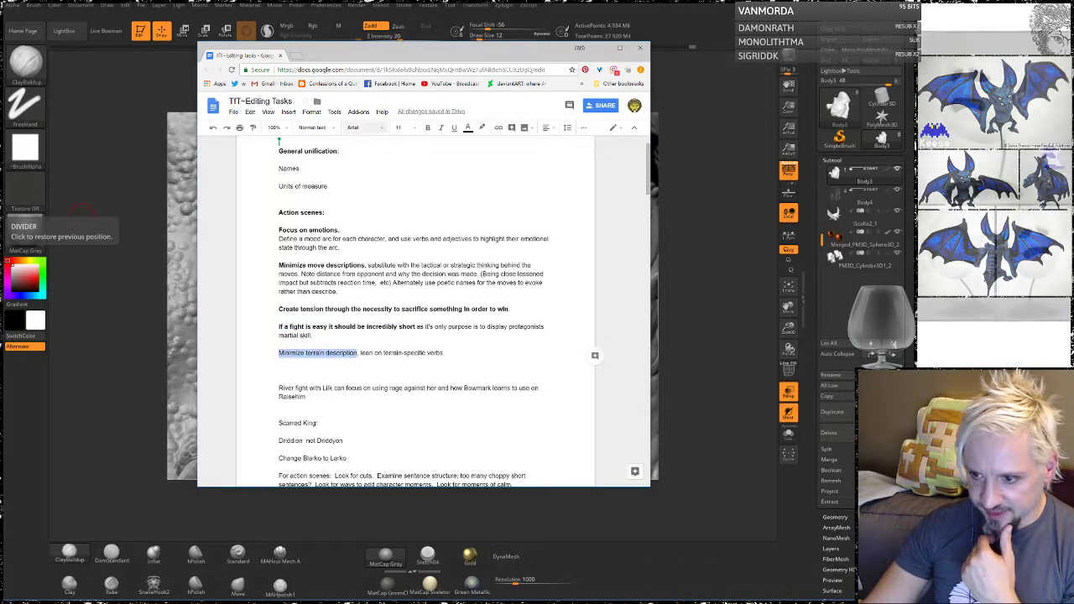
left_click(428, 128)
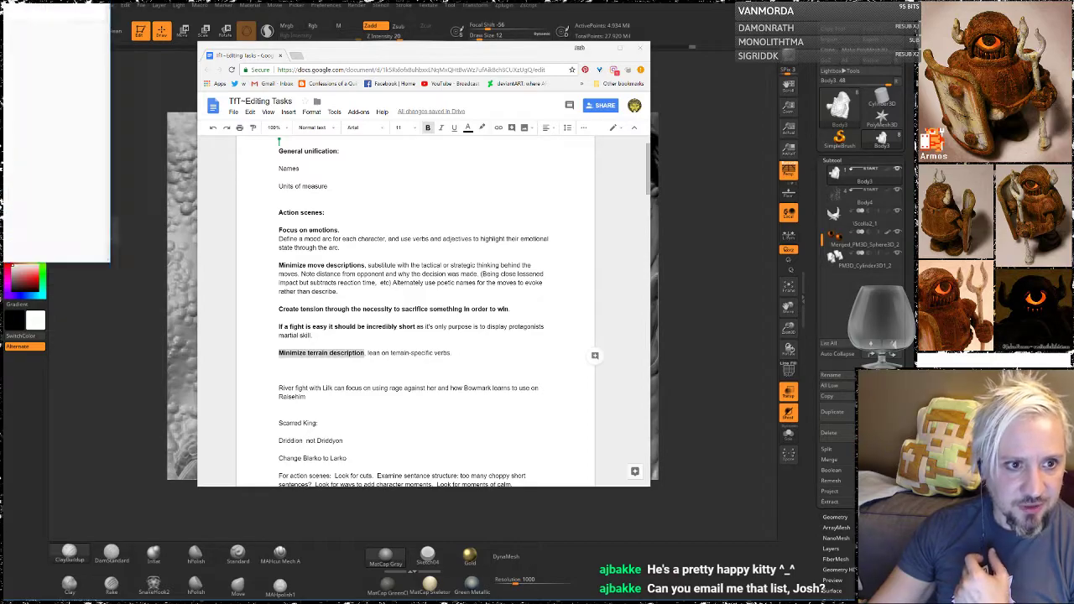
Step: View the shared Instagram photo in its browser window and close that window
left_click_drag(0, 0, 334, 76)
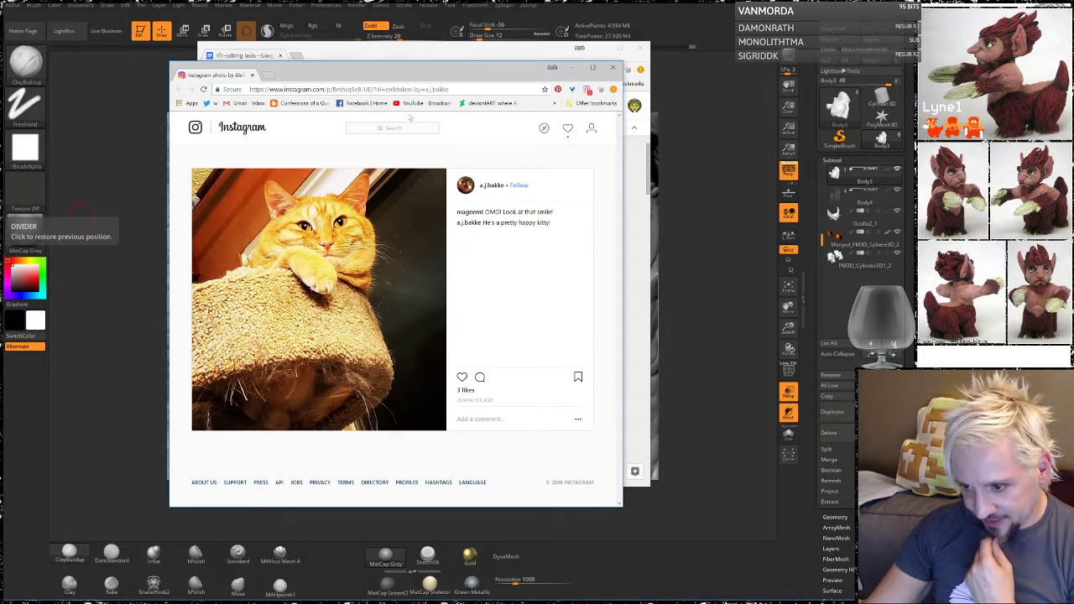
left_click(613, 69)
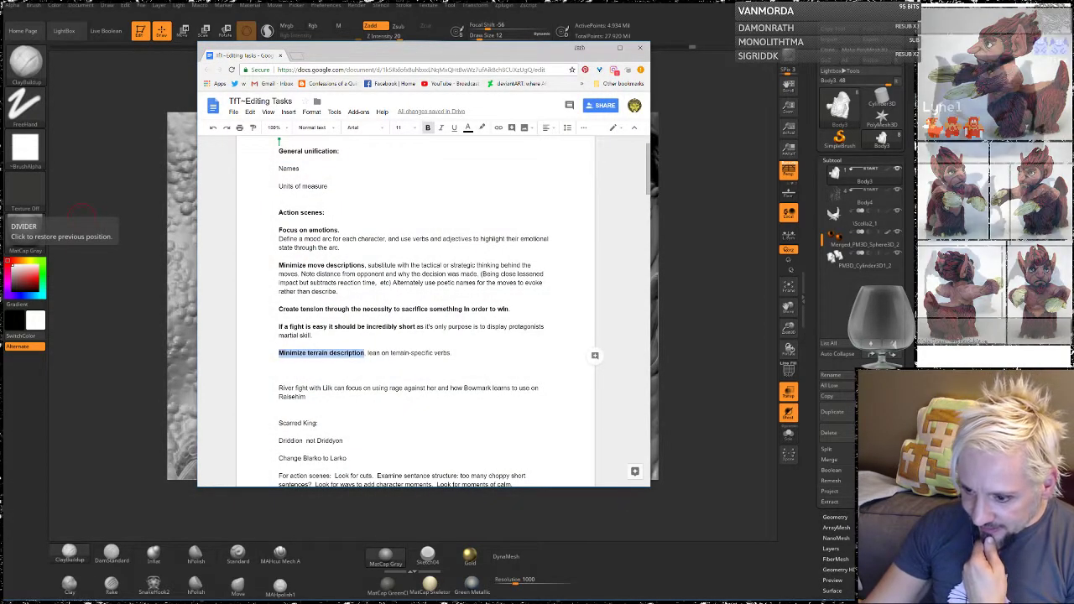
Step: Review the river fight and Scarred King notes, then check the bolded action scene guidelines above them
scroll(416, 311, "down", 2)
scroll(419, 312, "down", 1)
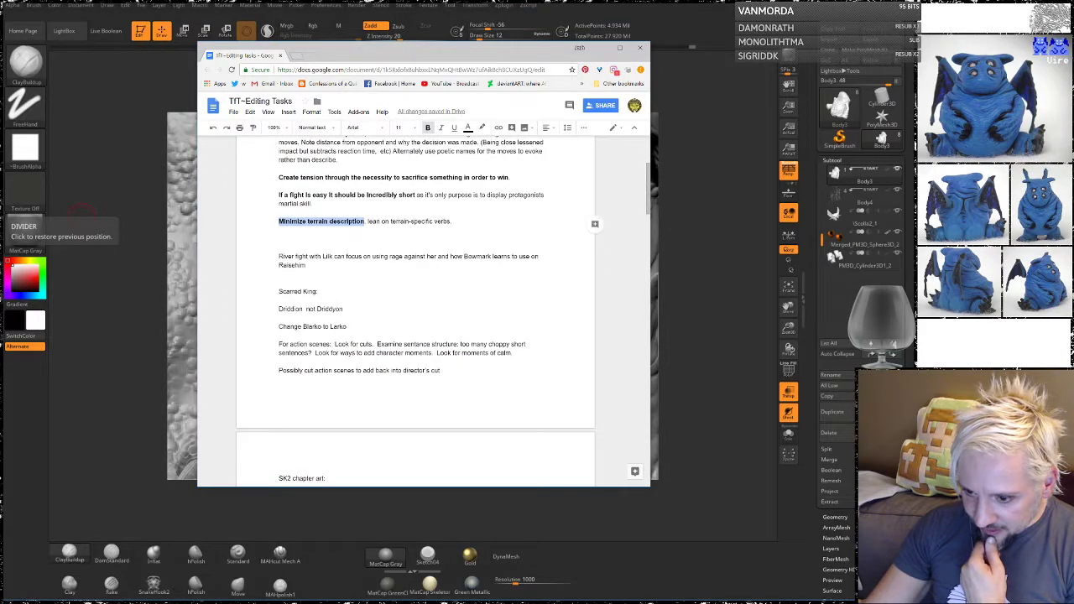
left_click_drag(279, 257, 306, 265)
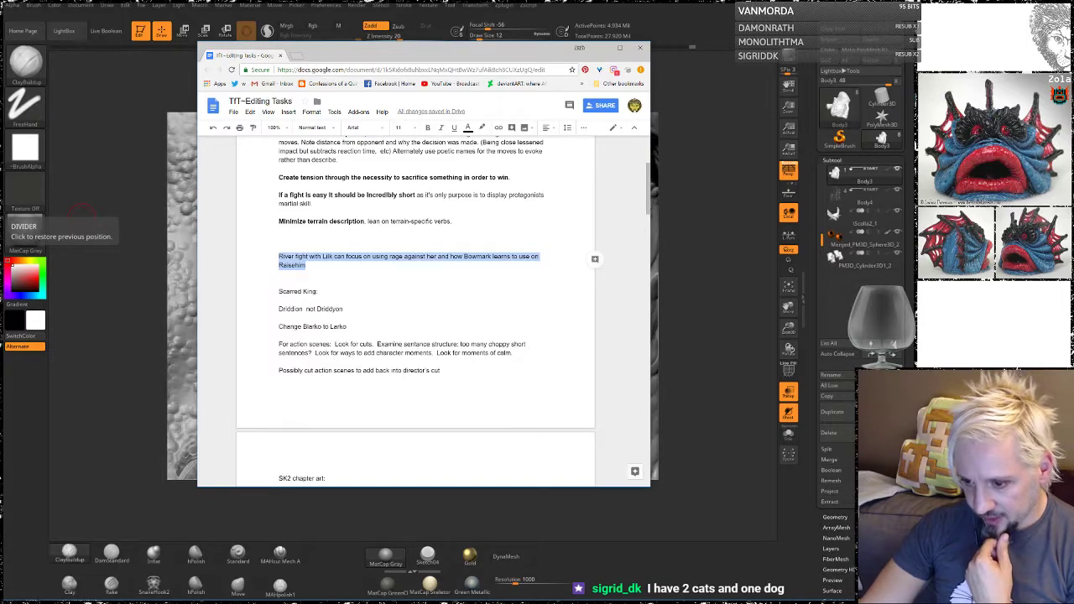
left_click(280, 265)
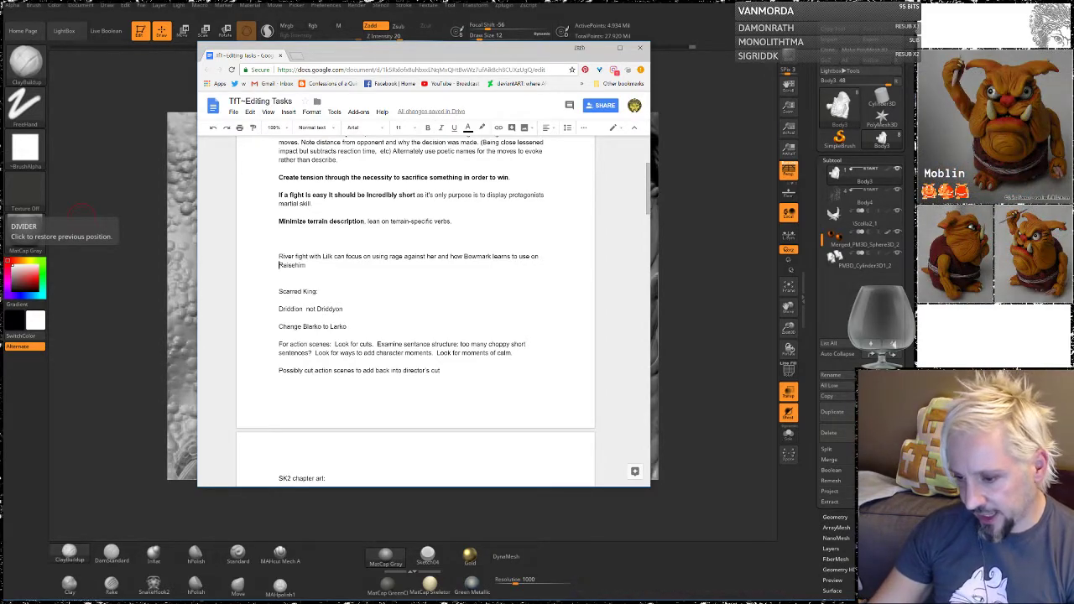
scroll(415, 310, "down", 1)
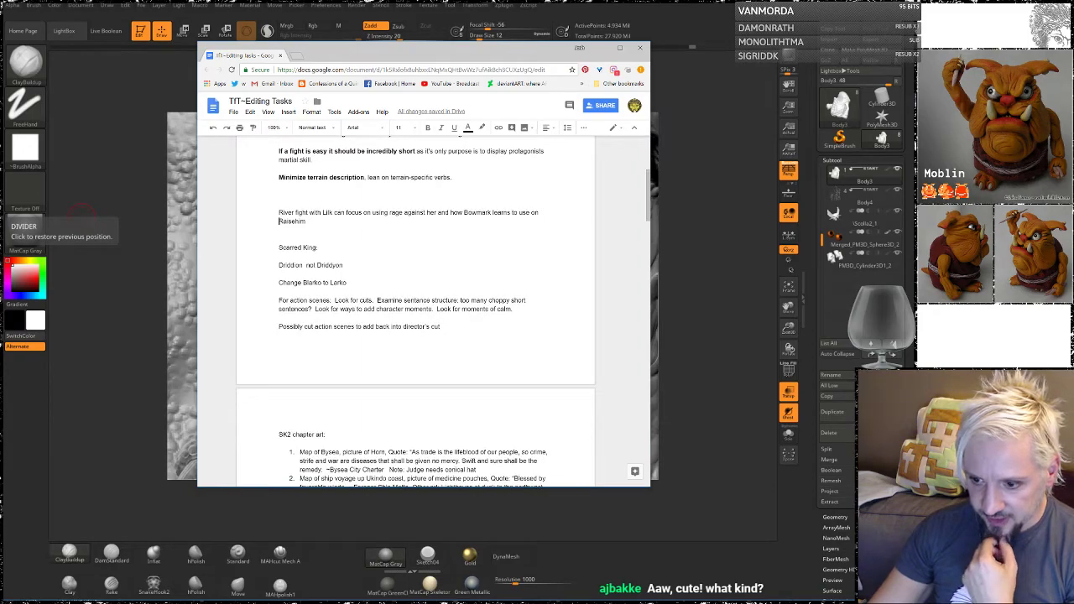
scroll(415, 310, "up", 2)
scroll(415, 311, "up", 1)
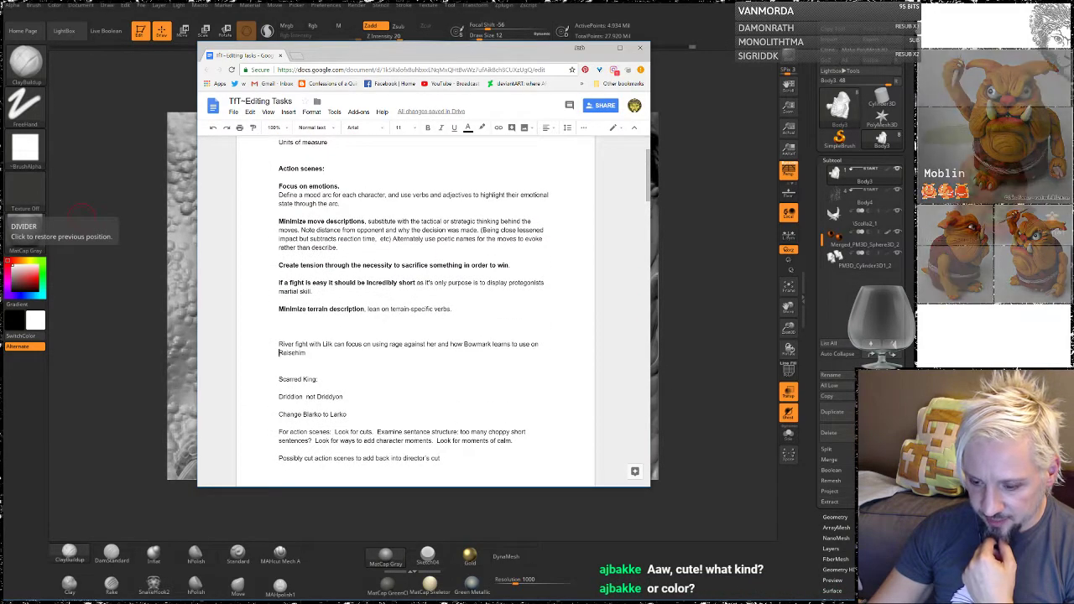
scroll(416, 310, "down", 1)
scroll(416, 311, "up", 3)
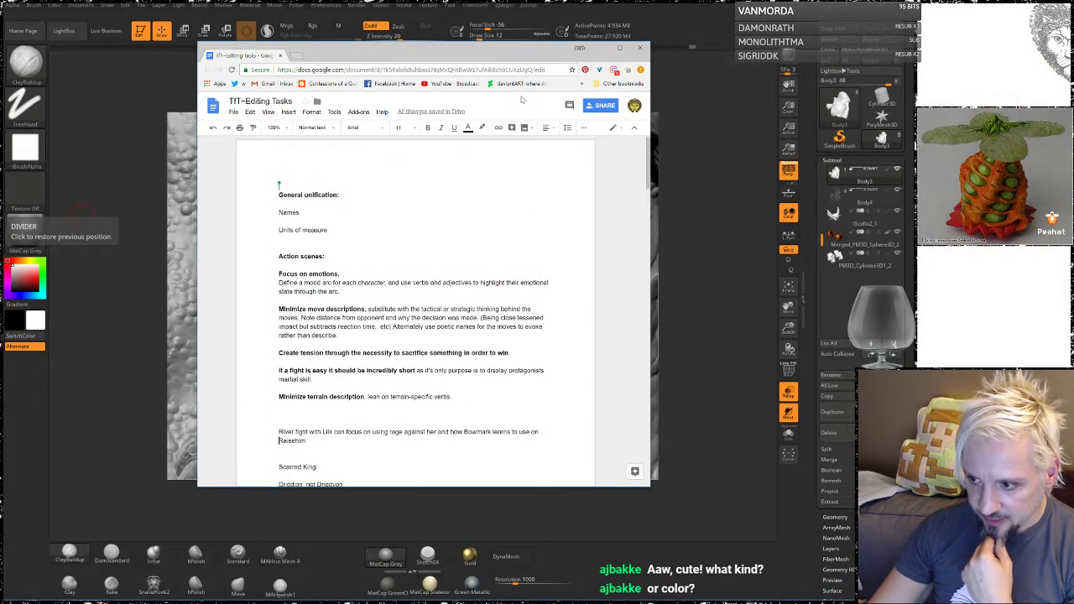
Step: Put the document away, return to ZBrush, and frame a wider area of the spikes around the sculpted folds
left_click(600, 50)
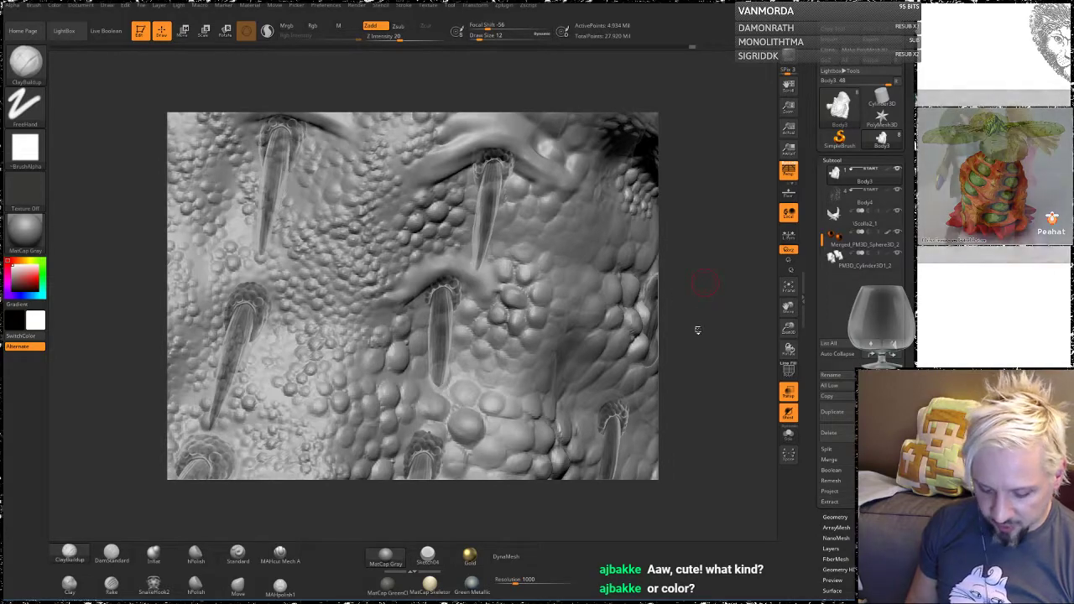
mouse_move(708, 362)
left_mouse_down()
mouse_move(713, 379)
mouse_move(699, 286)
mouse_move(702, 322)
left_mouse_up()
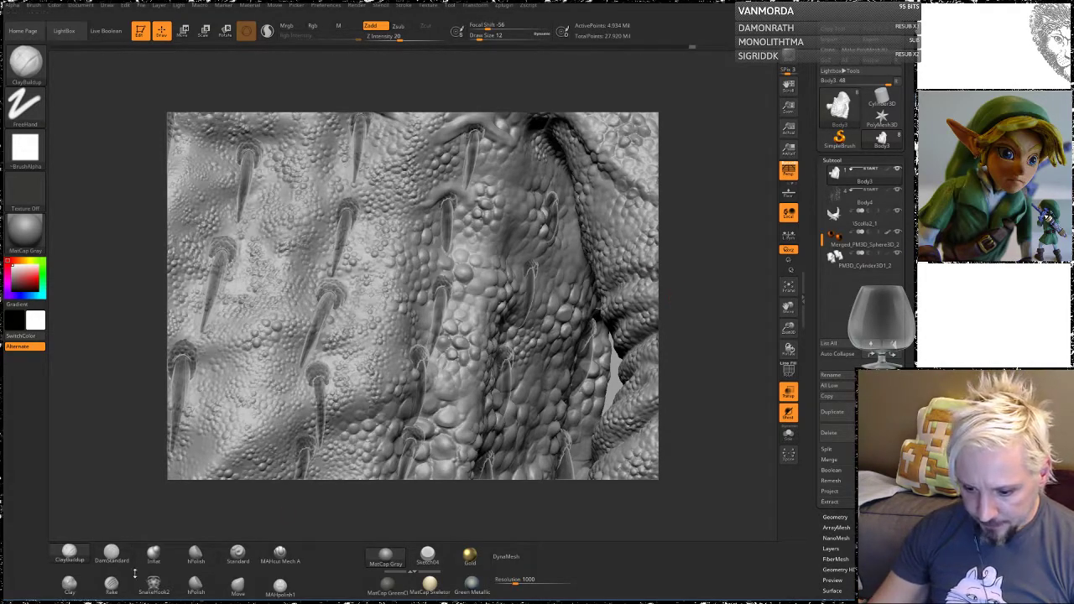
Step: Switch to the TfT~Editing Tasks document, select the whole action scenes section down to the terrain guideline, and put the document away
mouse_move(168, 602)
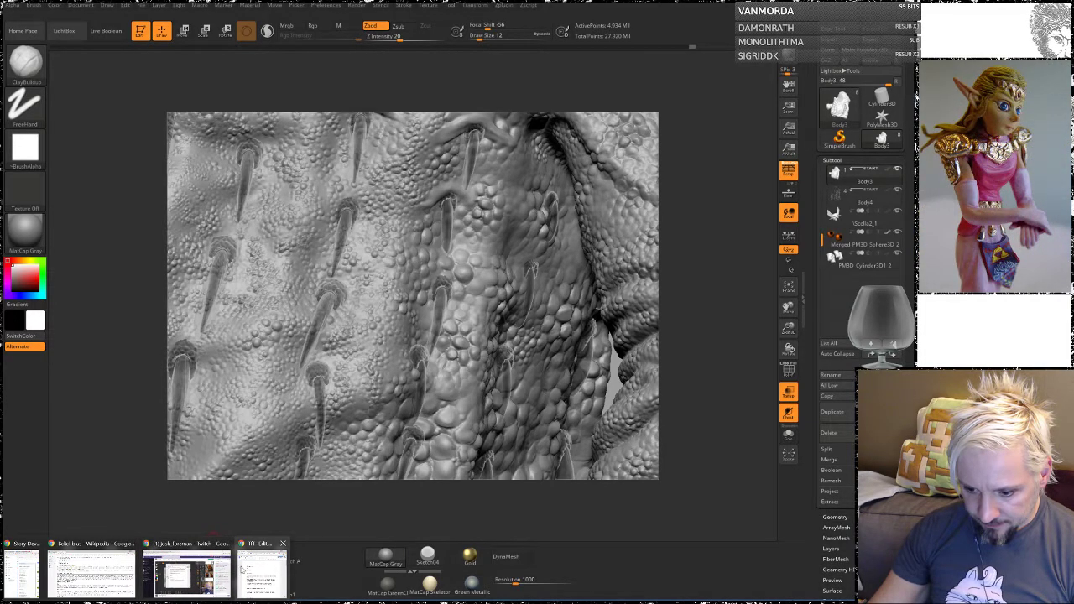
left_click(256, 568)
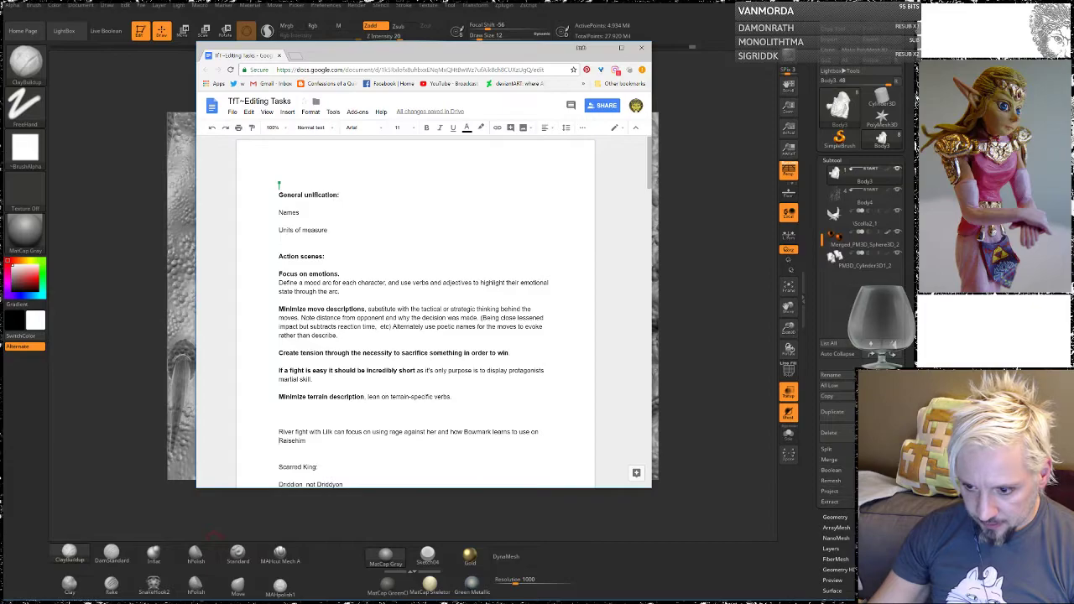
left_click_drag(279, 257, 455, 398)
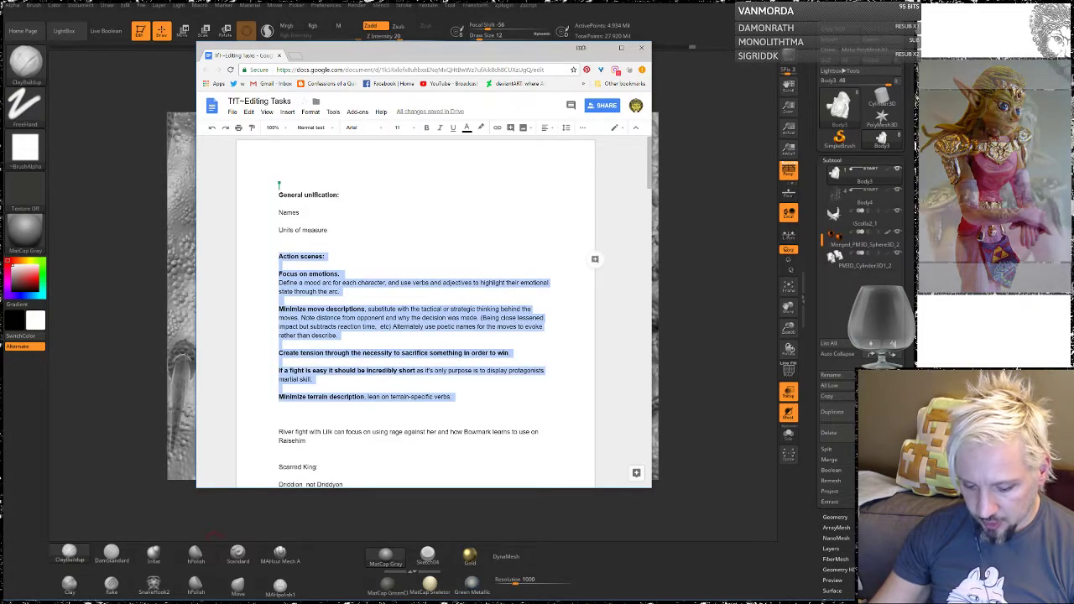
left_click(601, 48)
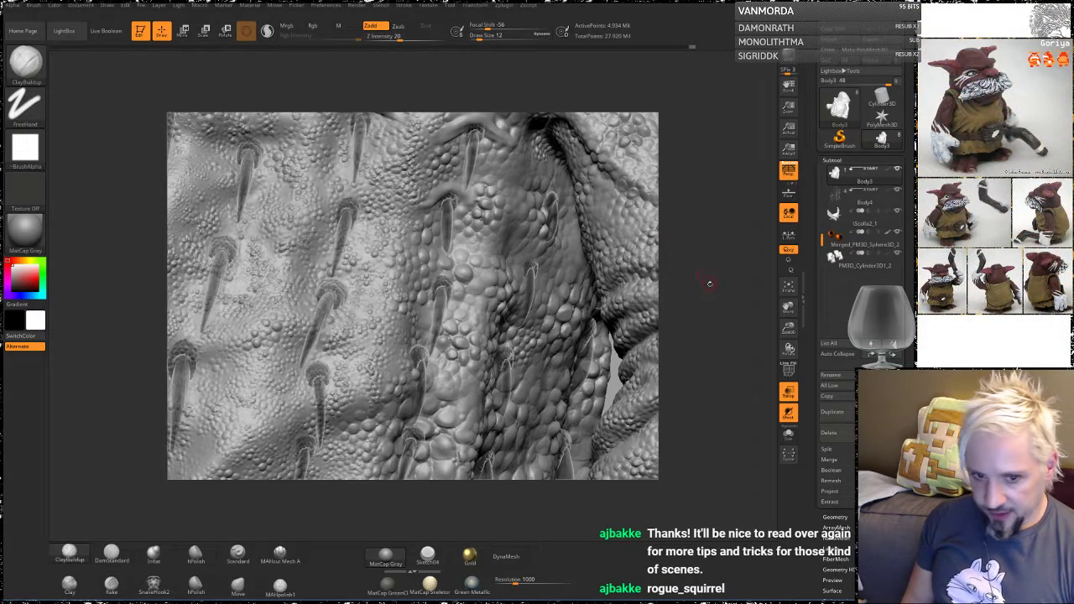
Step: Save the tool in the Scolla folder as Scolla14, replacing the existing file, with the full spiked torso and arm in view
mouse_move(713, 286)
left_mouse_down()
mouse_move(712, 377)
mouse_move(680, 373)
left_mouse_up()
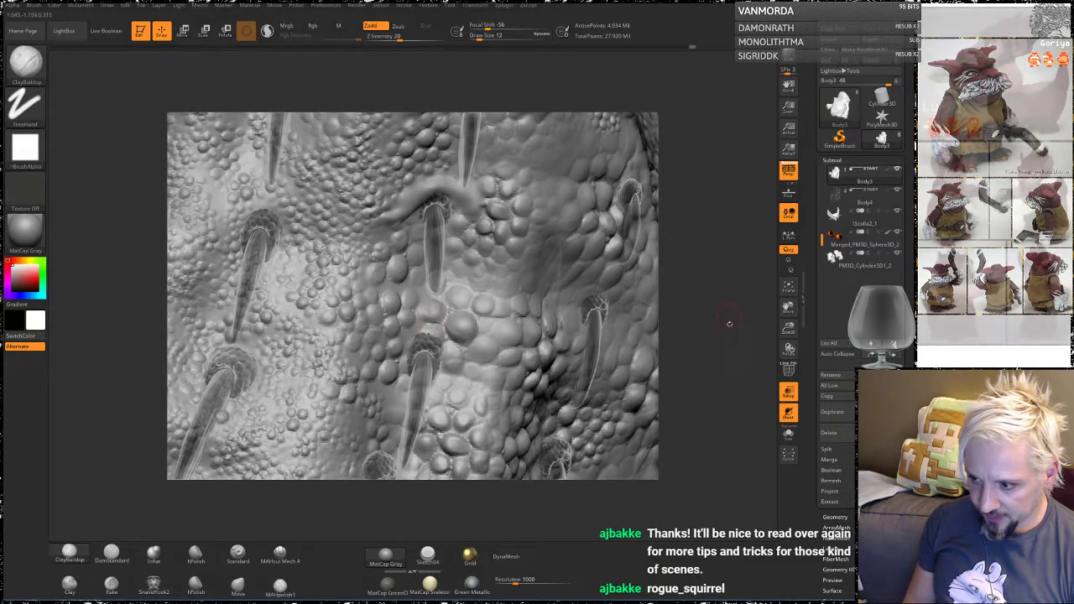
mouse_move(729, 324)
left_mouse_down()
mouse_move(713, 250)
mouse_move(715, 318)
mouse_move(710, 277)
left_mouse_up()
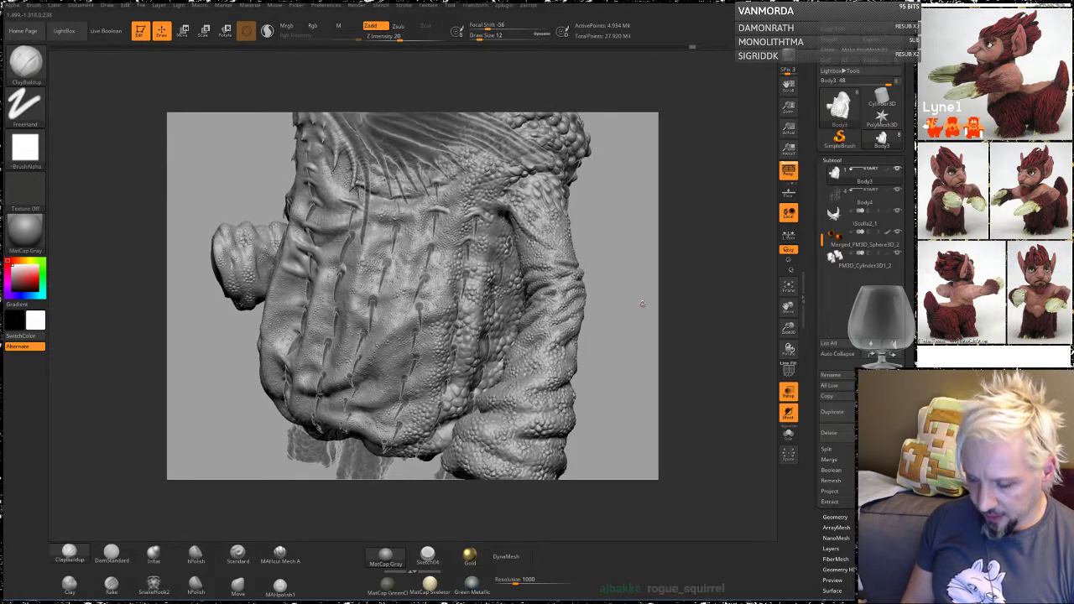
left_click_drag(643, 304, 654, 288)
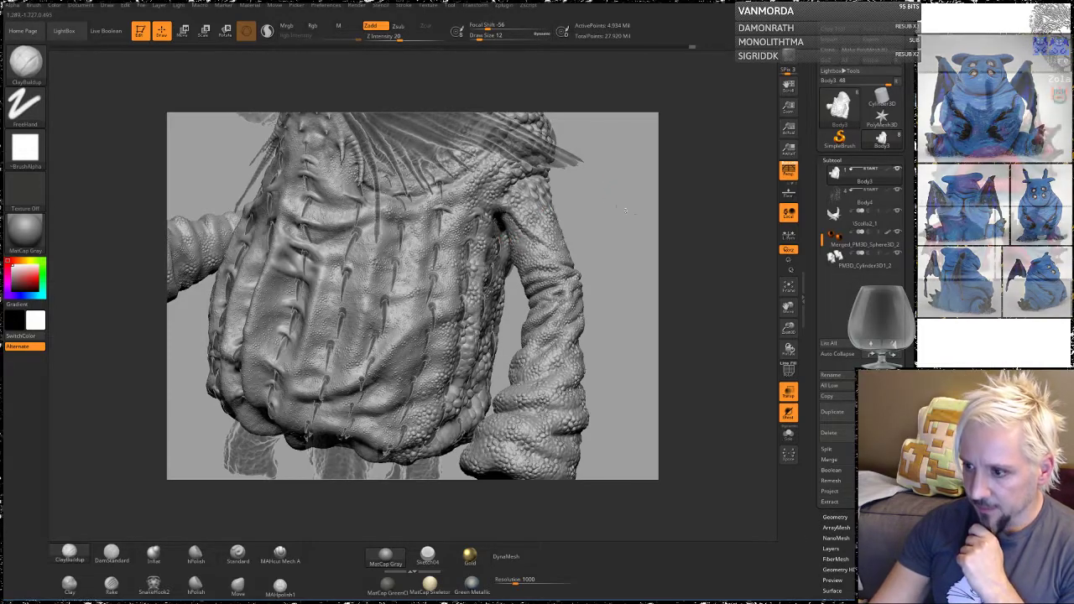
key("ctrl+s")
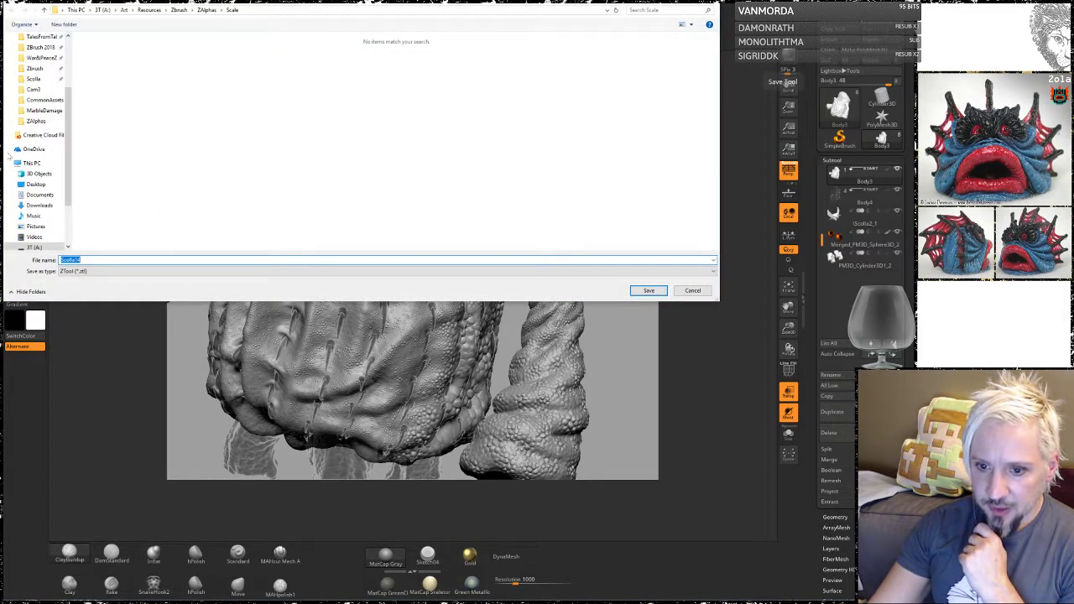
left_click(34, 79)
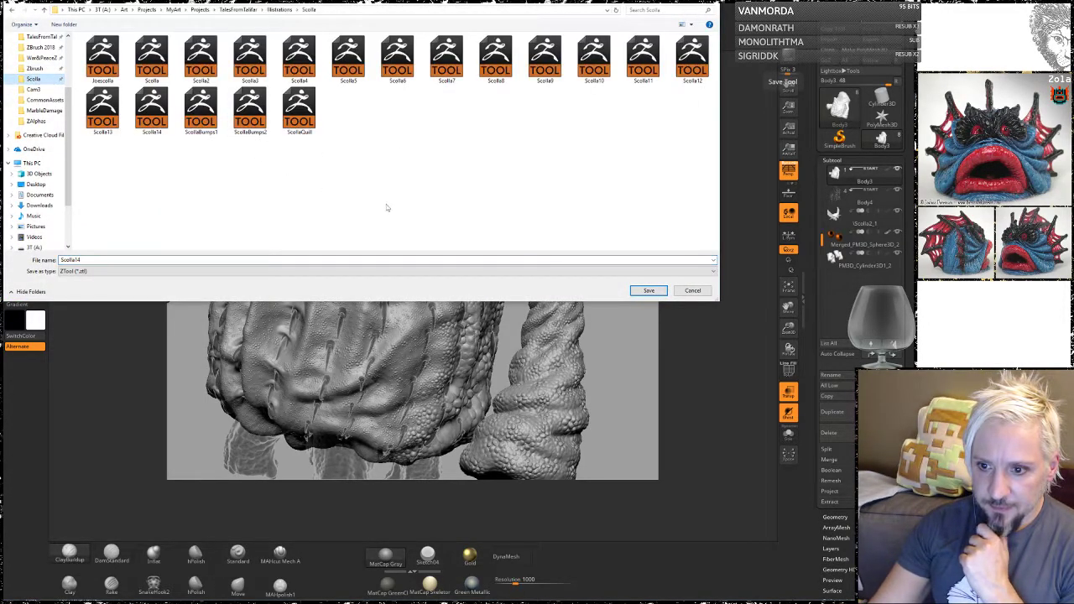
left_click(647, 290)
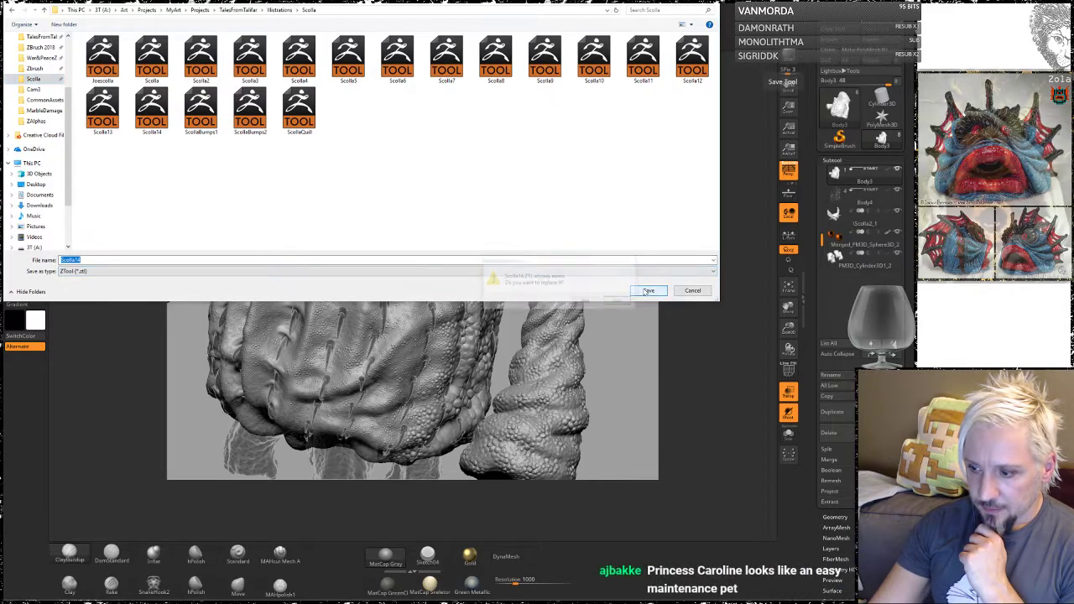
left_click(592, 299)
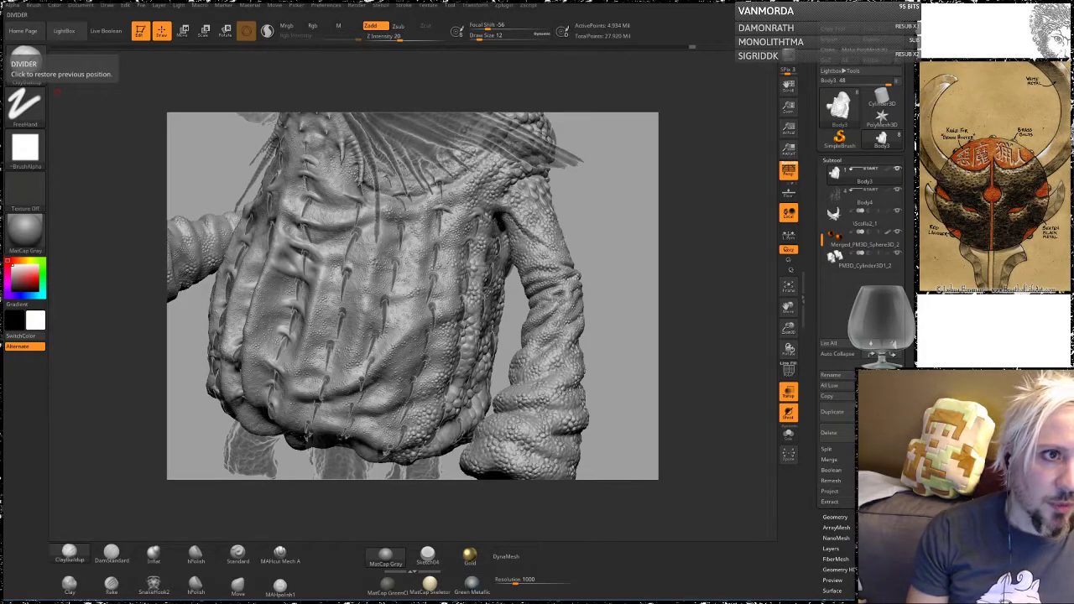
Step: View the shared photo of two cats enlarged in its browser window, and close that window to return to ZBrush
left_click_drag(1, 4, 427, 46)
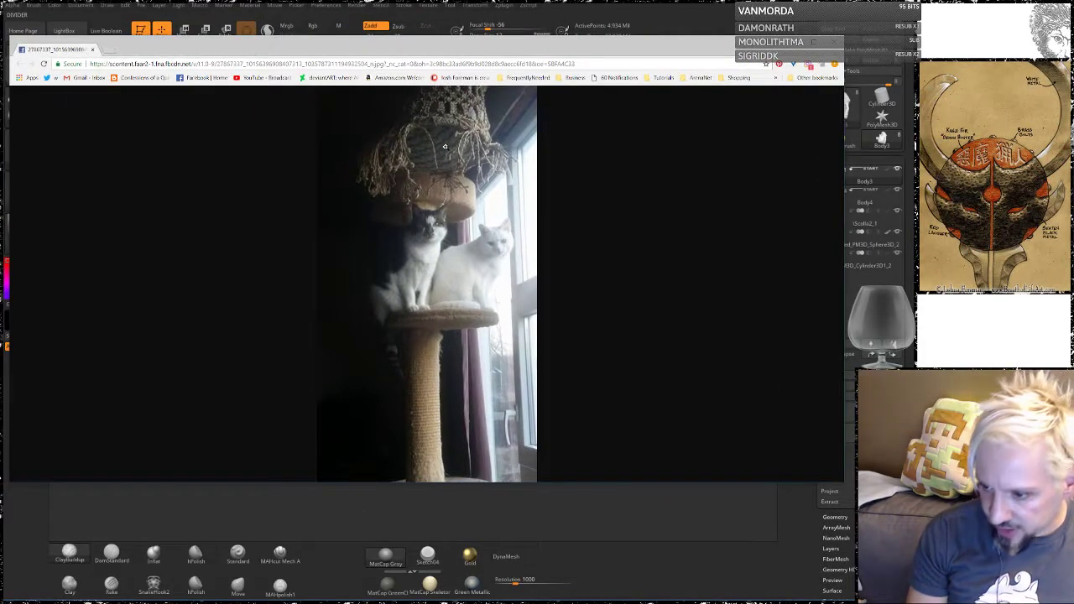
left_click(502, 281)
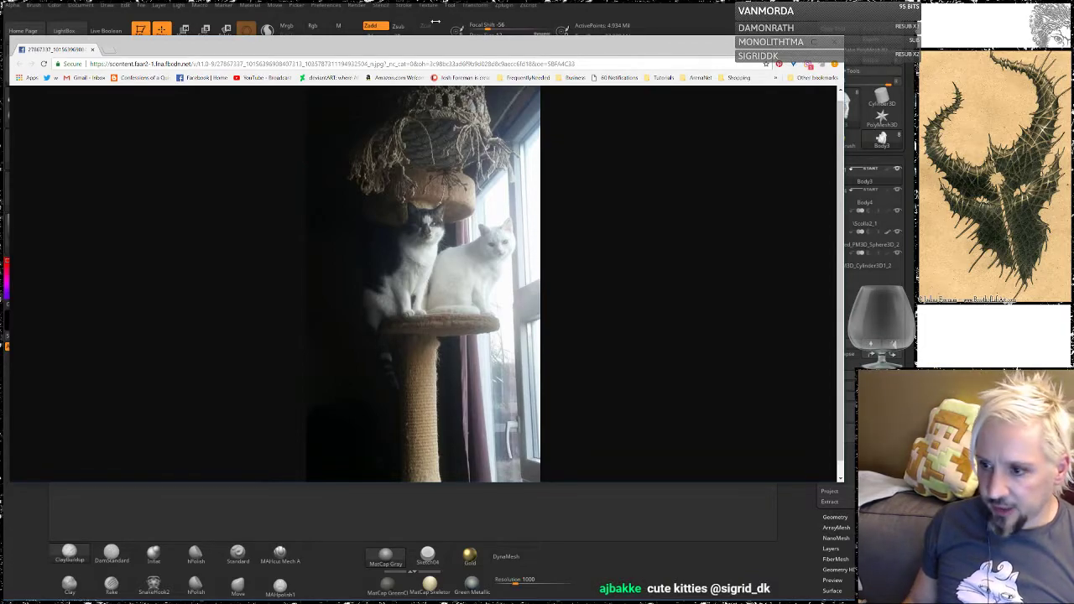
left_click(834, 42)
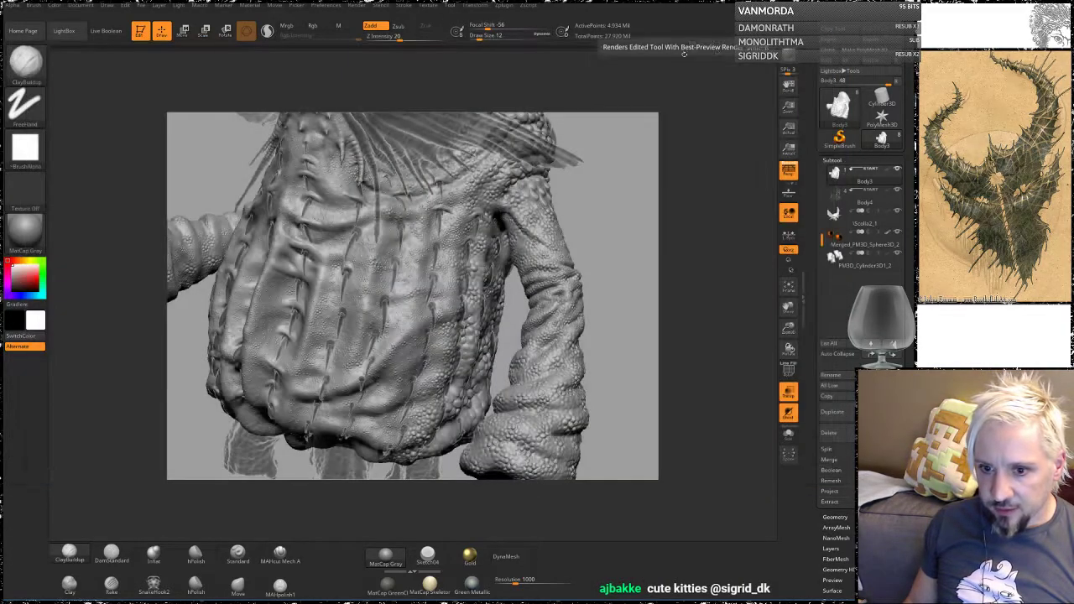